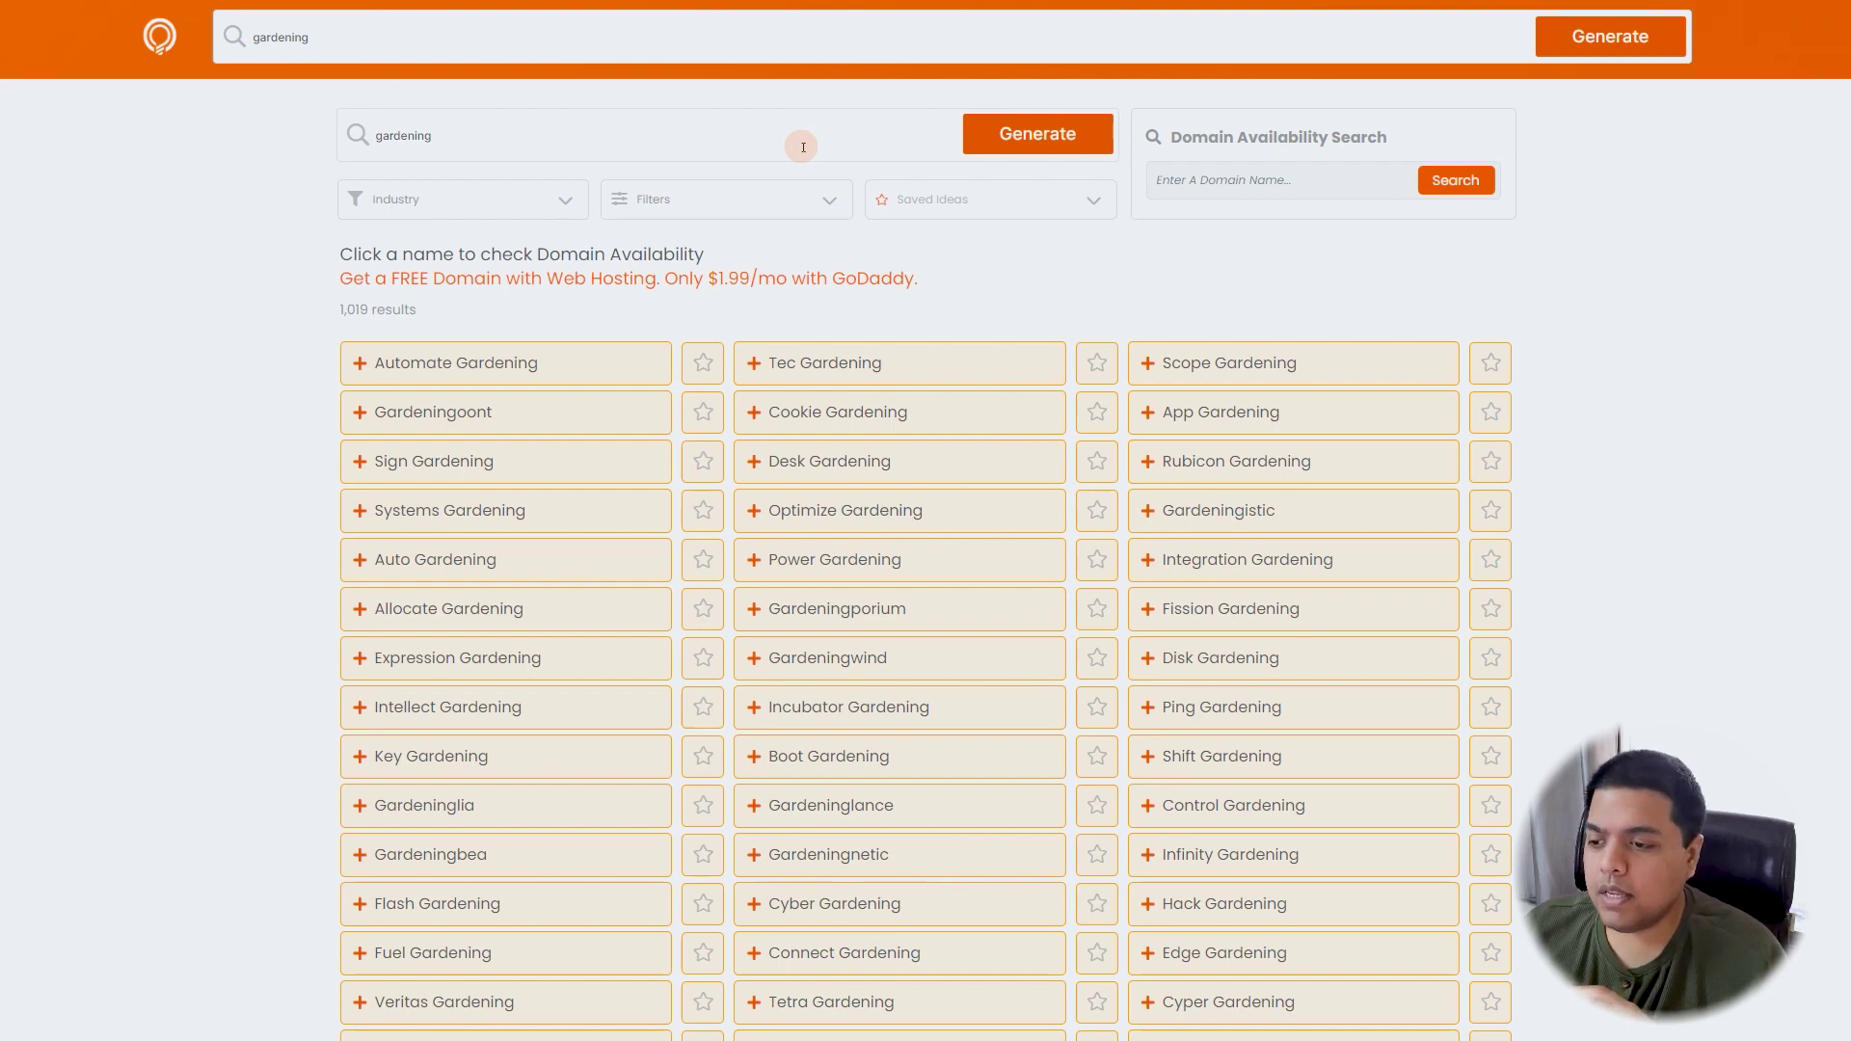
- Check the domain availability for the suggested business name Rubicon Gardening
click(292, 28)
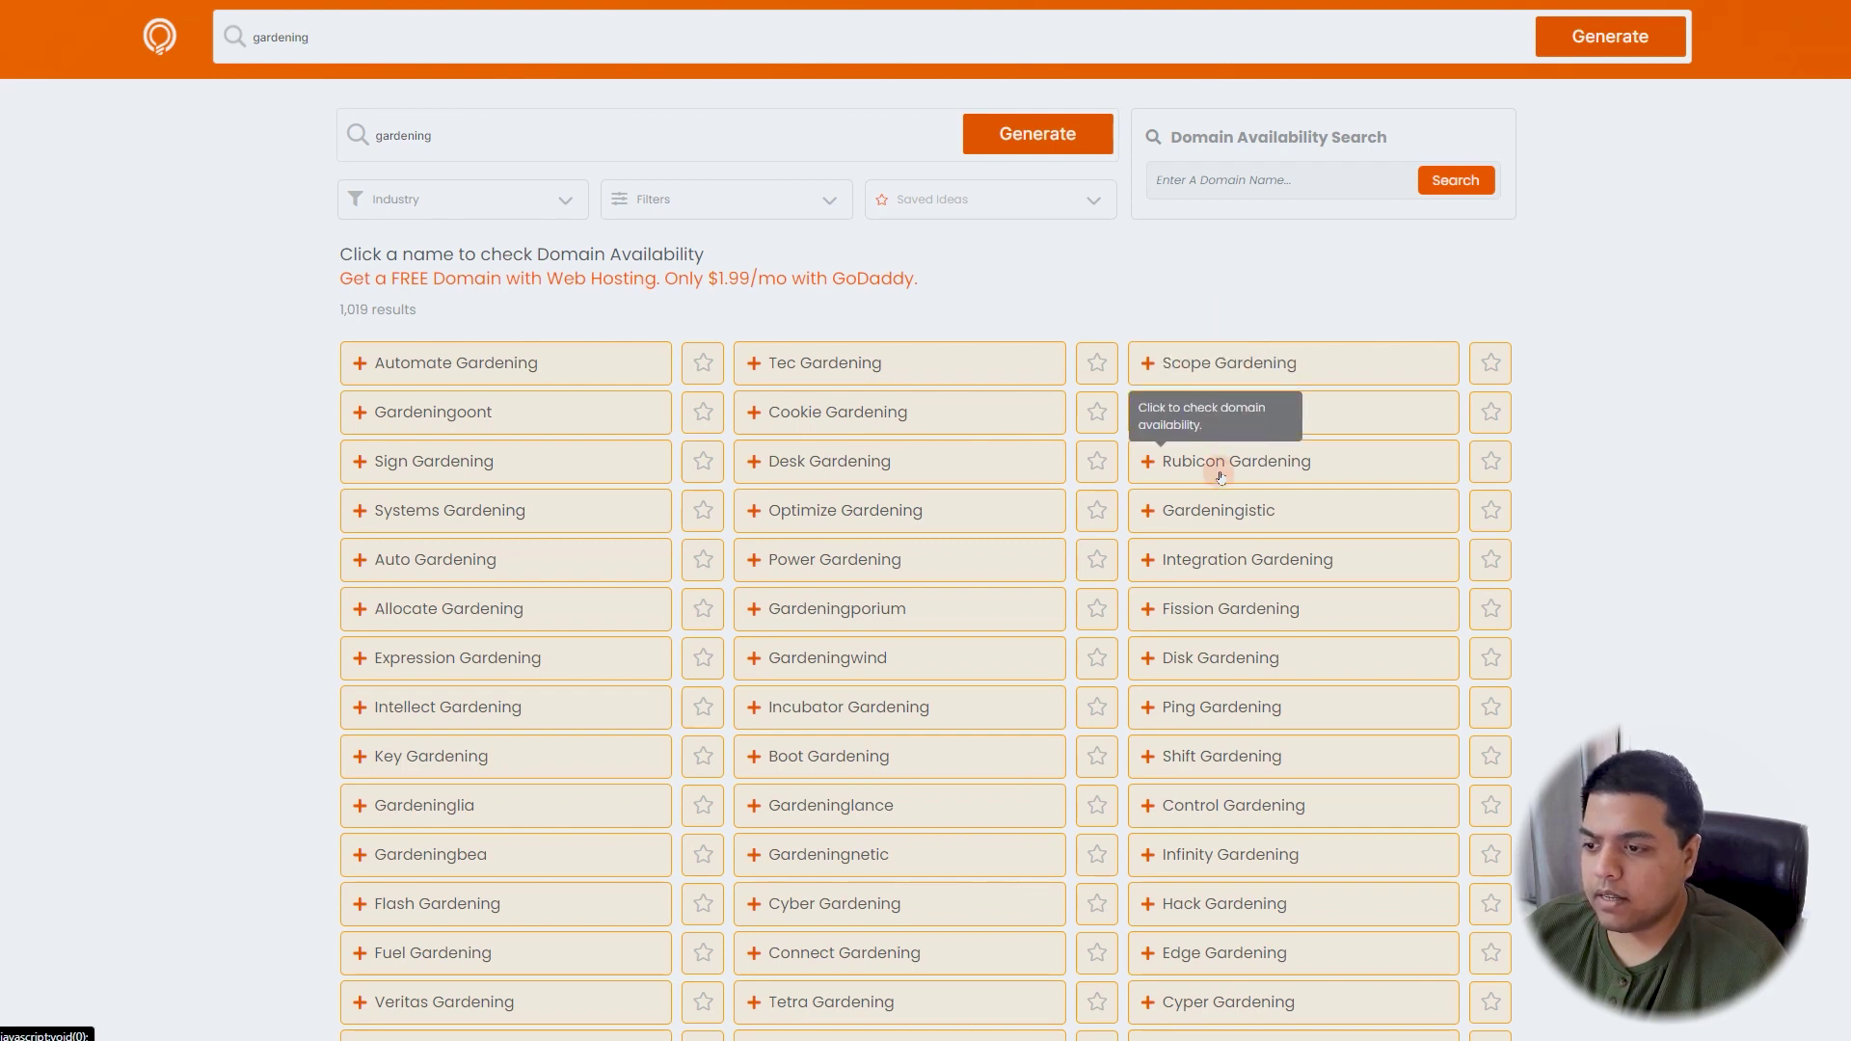
click(1162, 461)
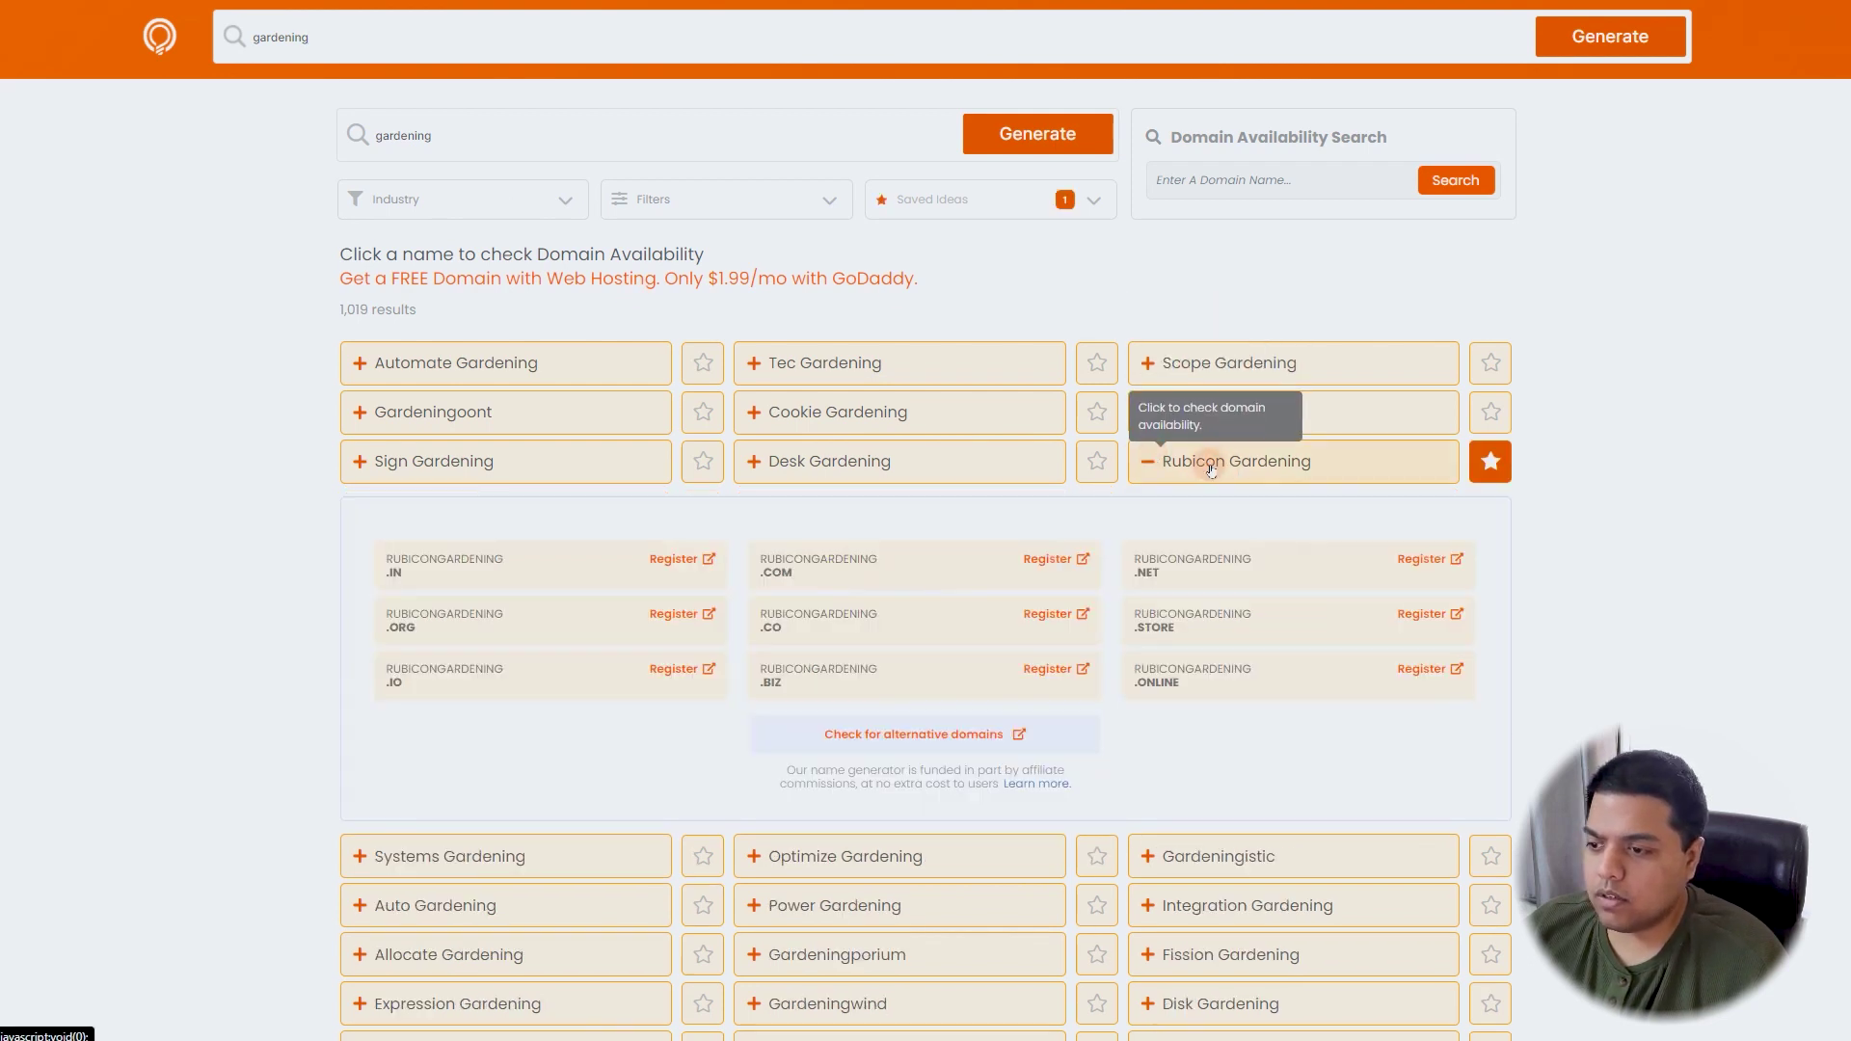
- Switch to Namecheap, search for the domain name "Rubicon Gardening" and review the extensions offered with their prices
key(ctrl+Tab)
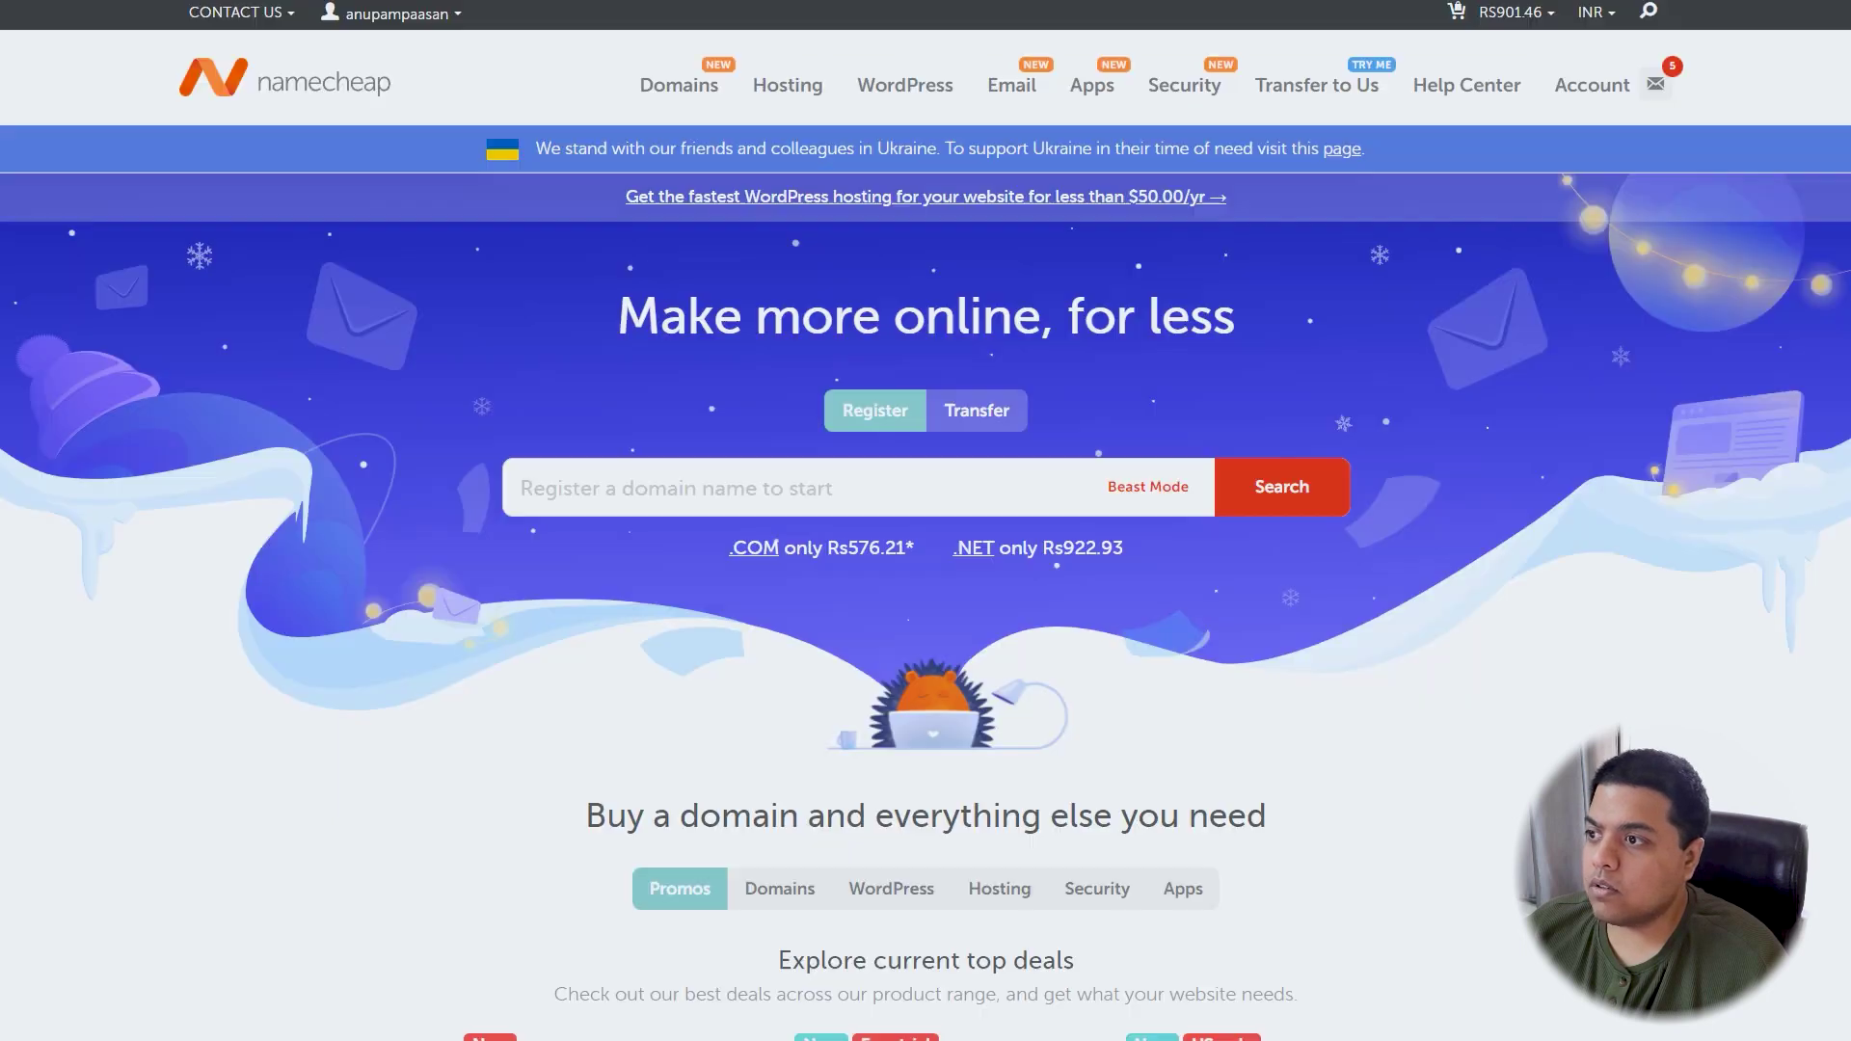
click(757, 494)
text(Rubicon Gardening)
click(1297, 482)
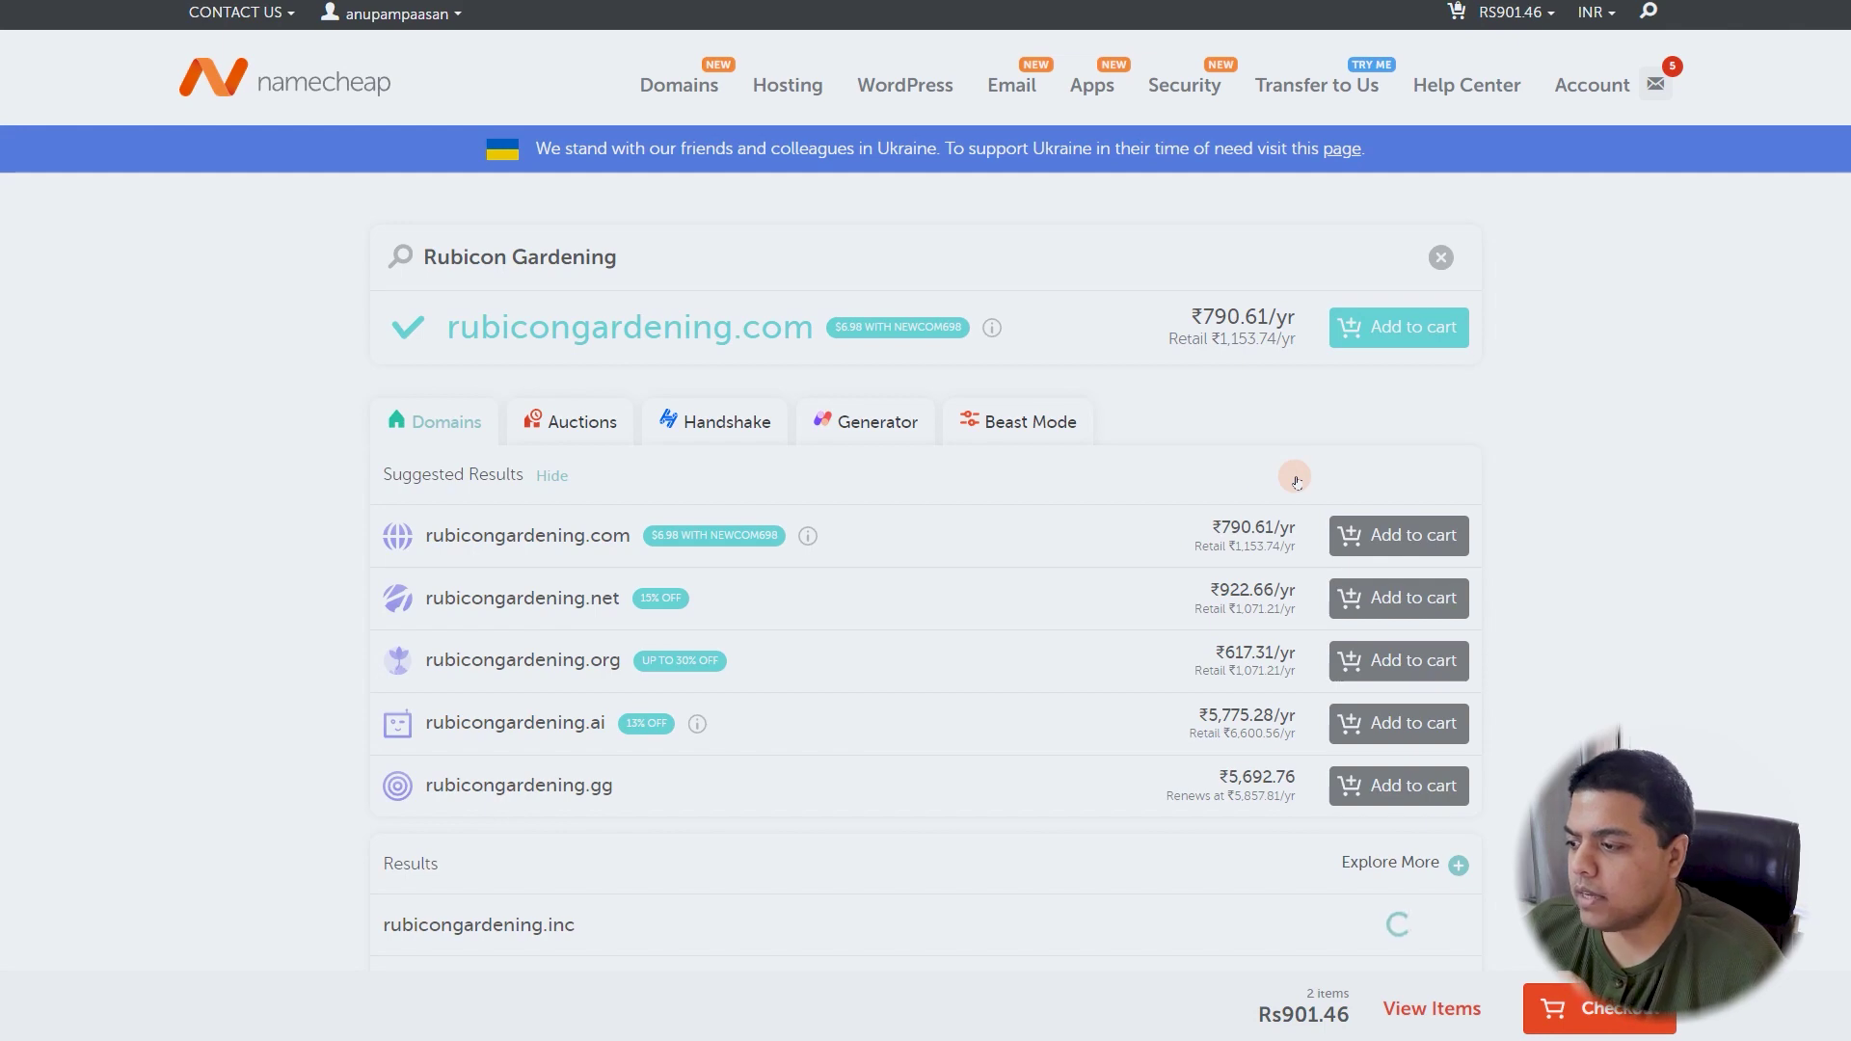
scroll(905, 418, down, 6)
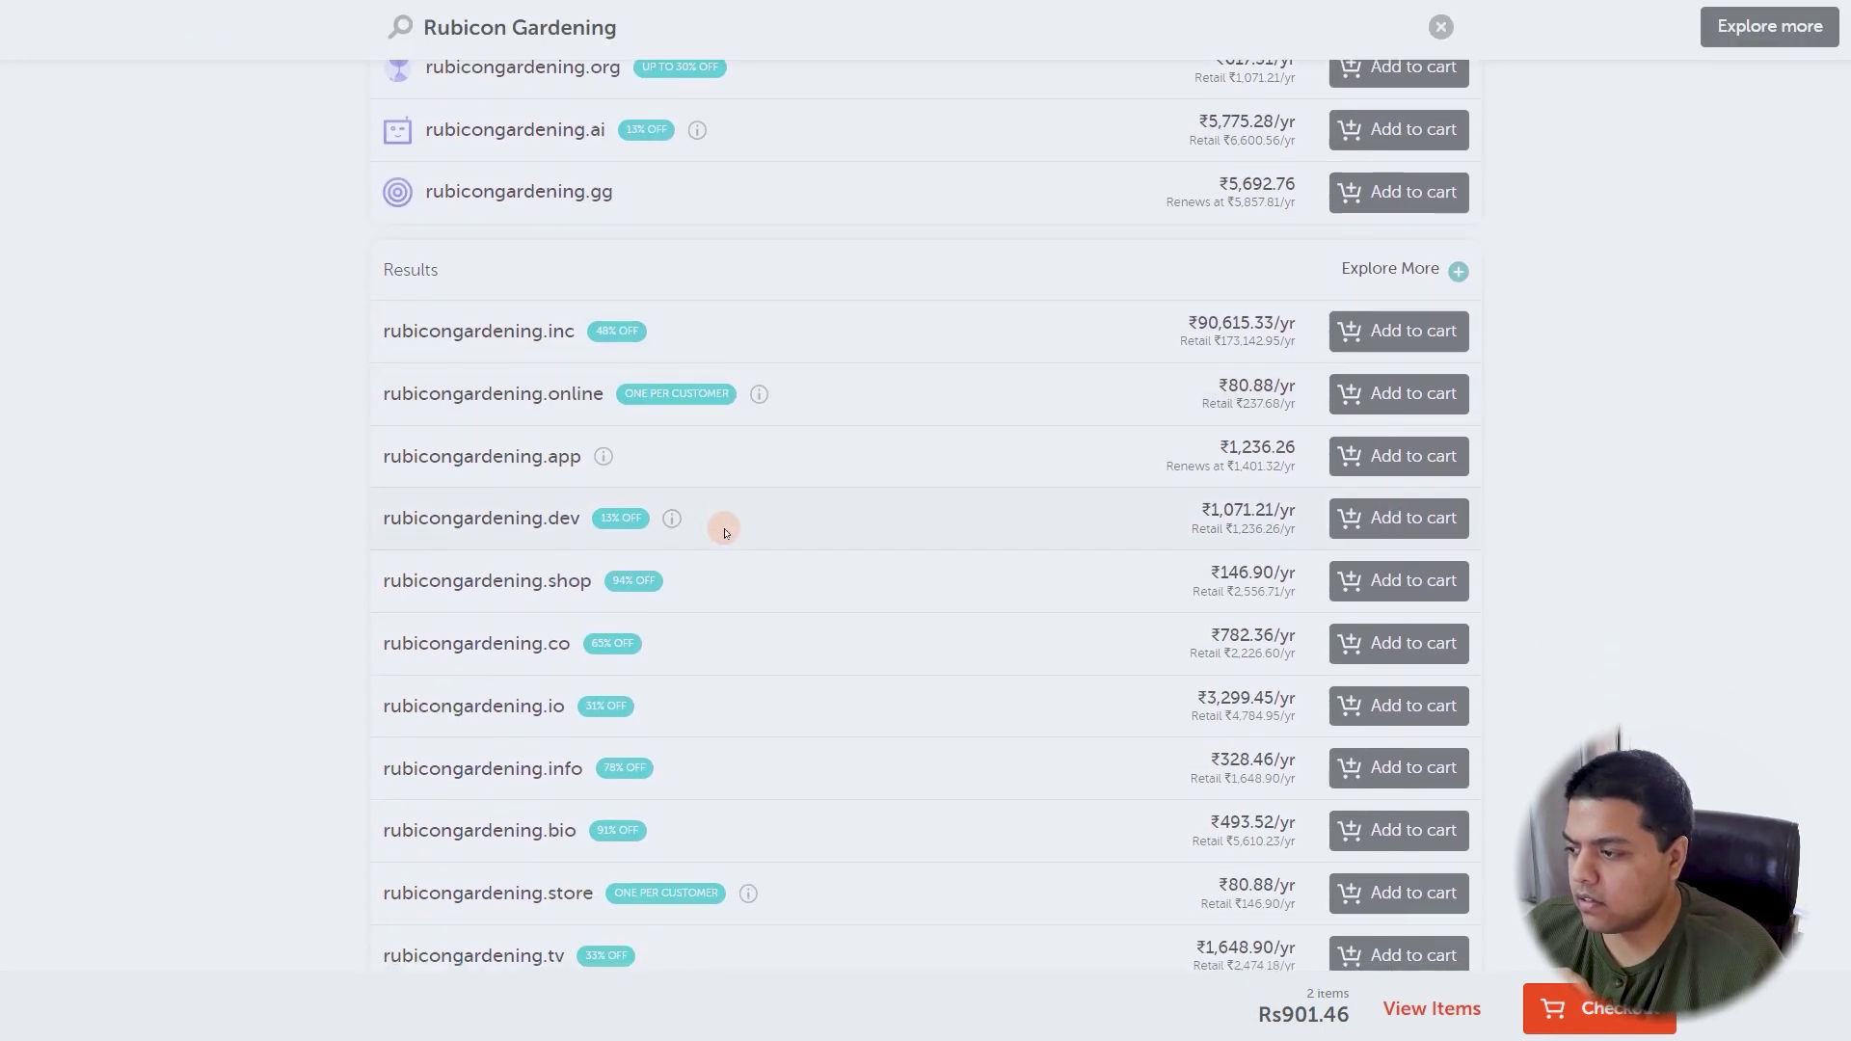
scroll(723, 529, down, 1)
scroll(544, 561, up, 7)
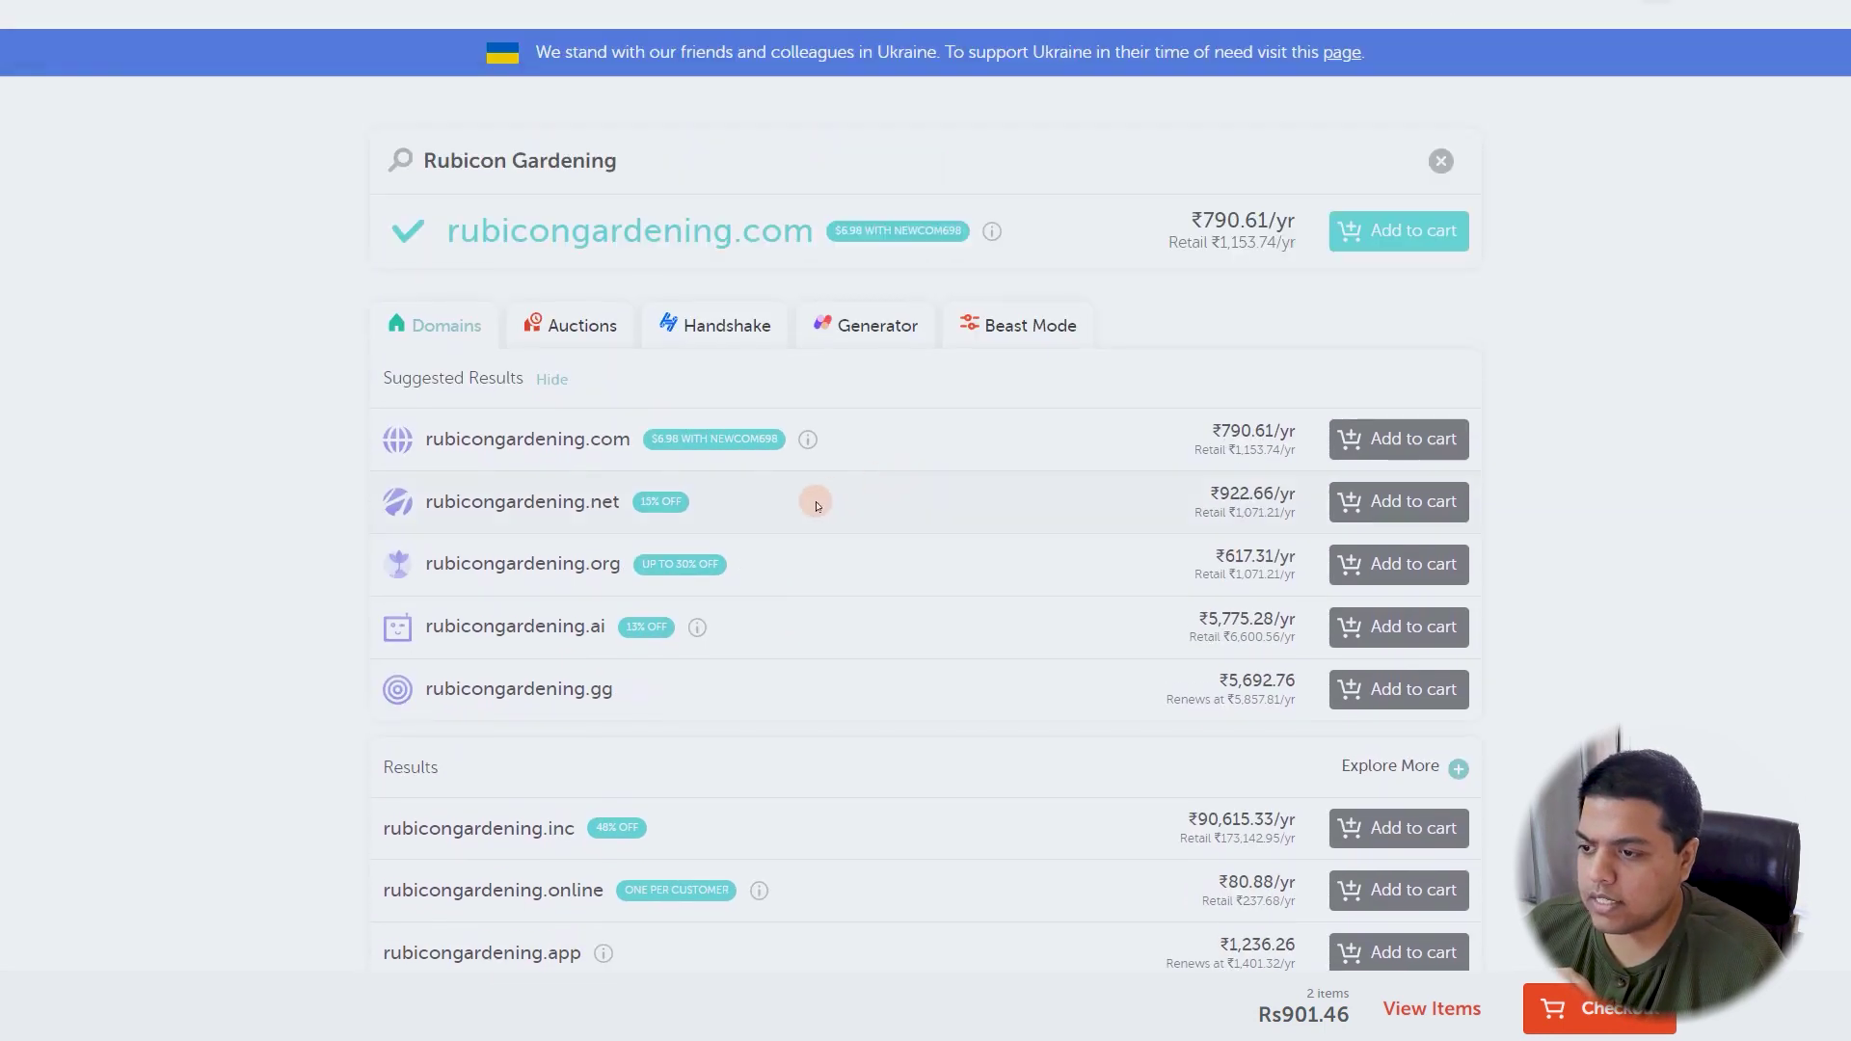
scroll(707, 339, down, 4)
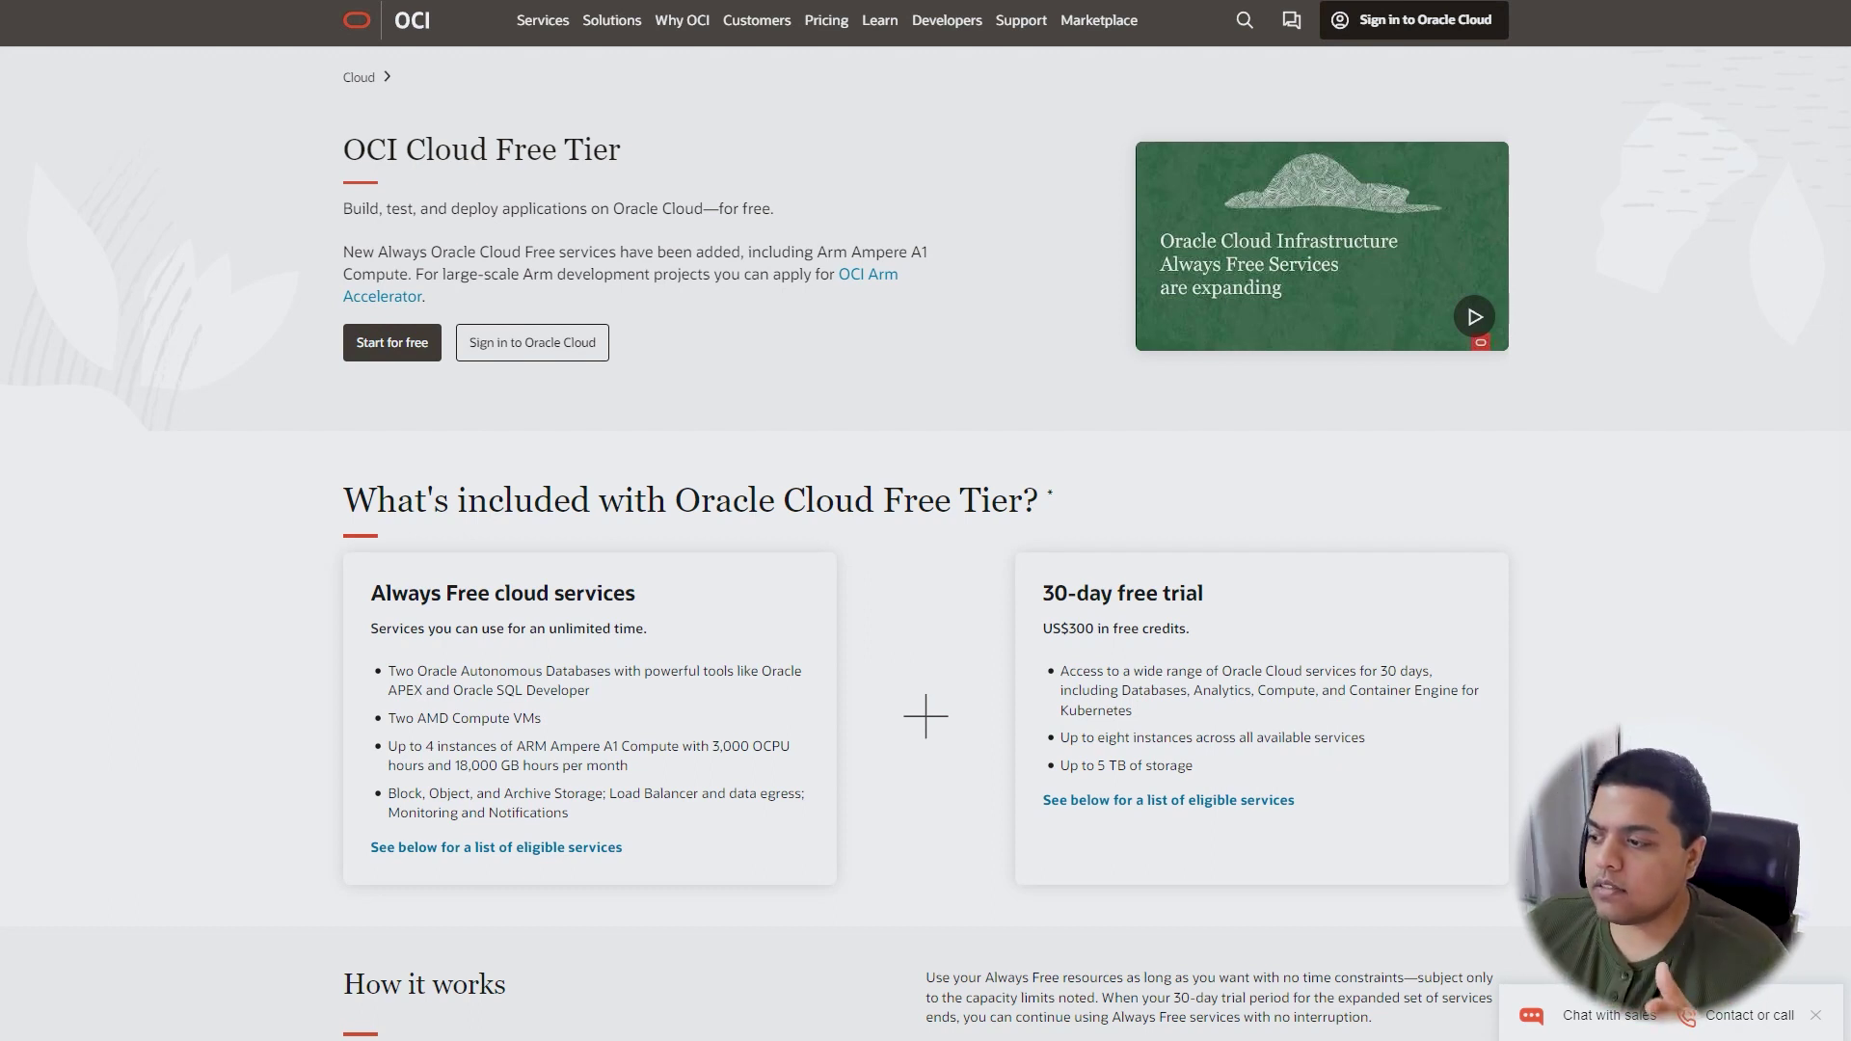
- Review the Always Free services on Oracle's OCI Cloud Free Tier page and open the free account sign-up form
scroll(728, 244, down, 6)
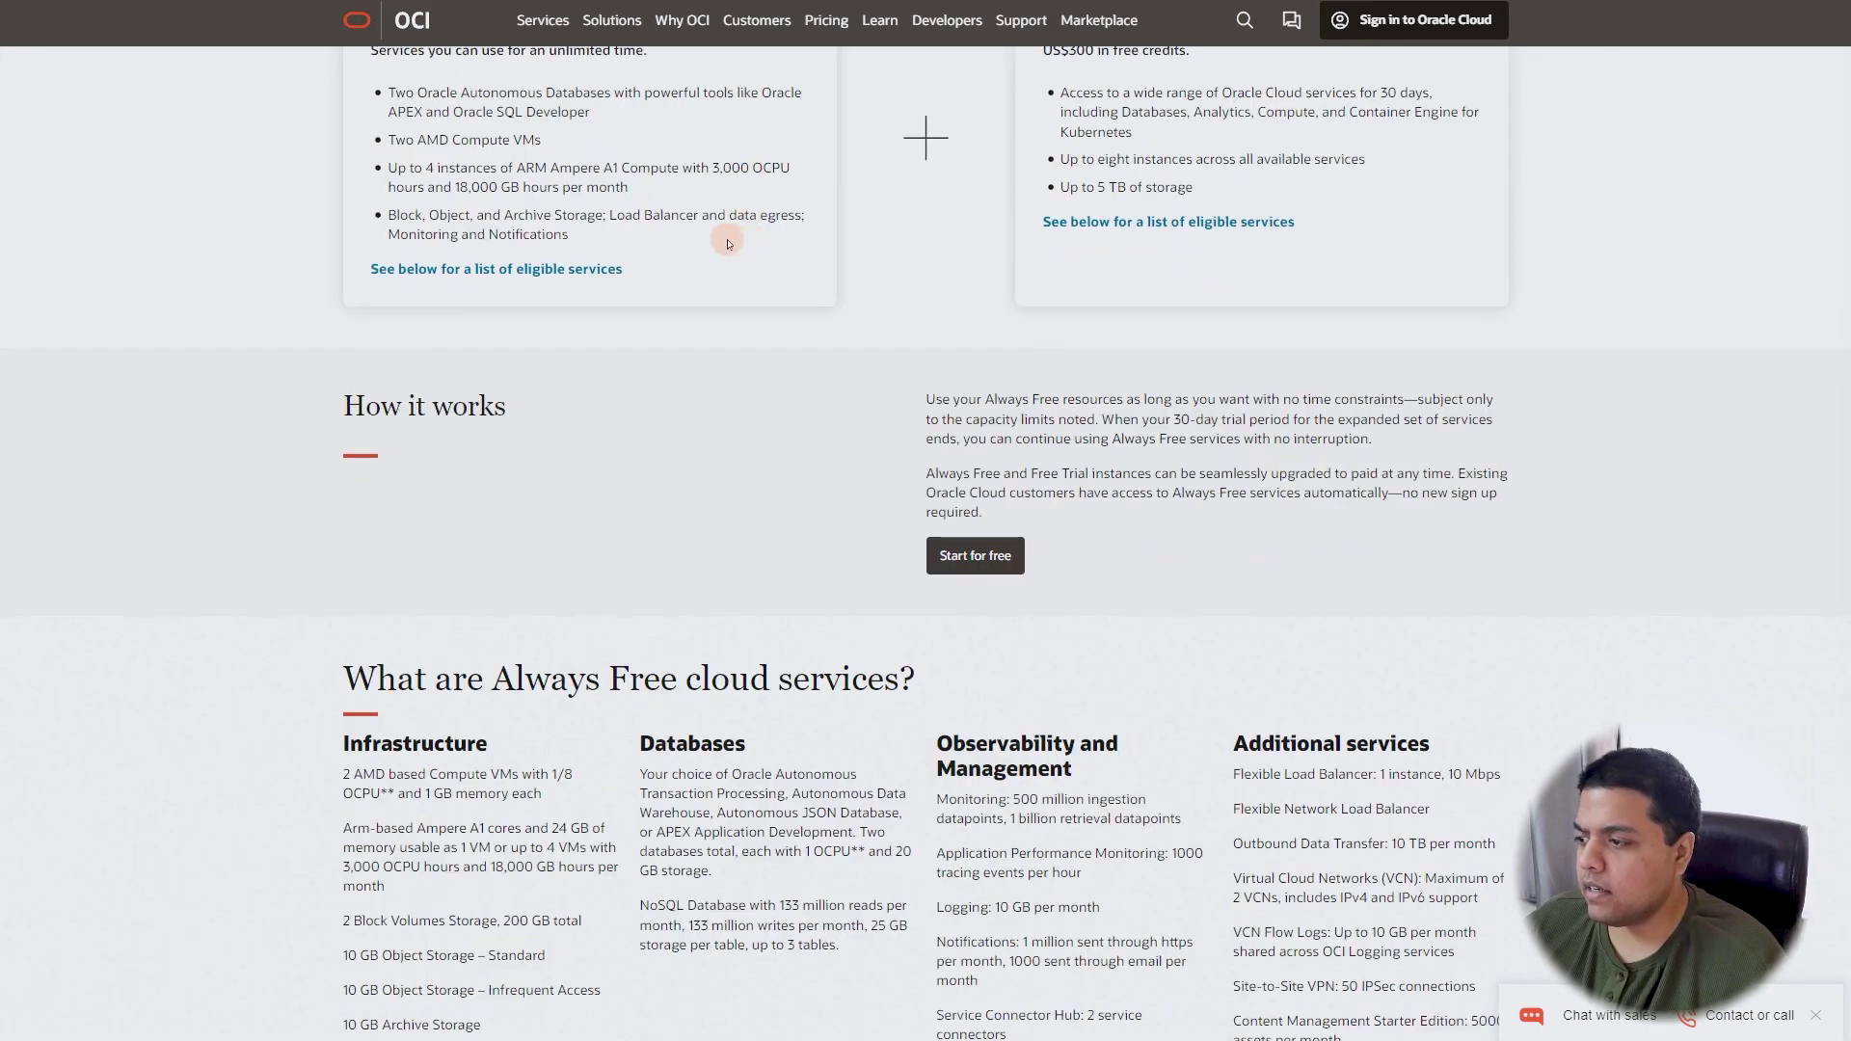
scroll(728, 244, down, 5)
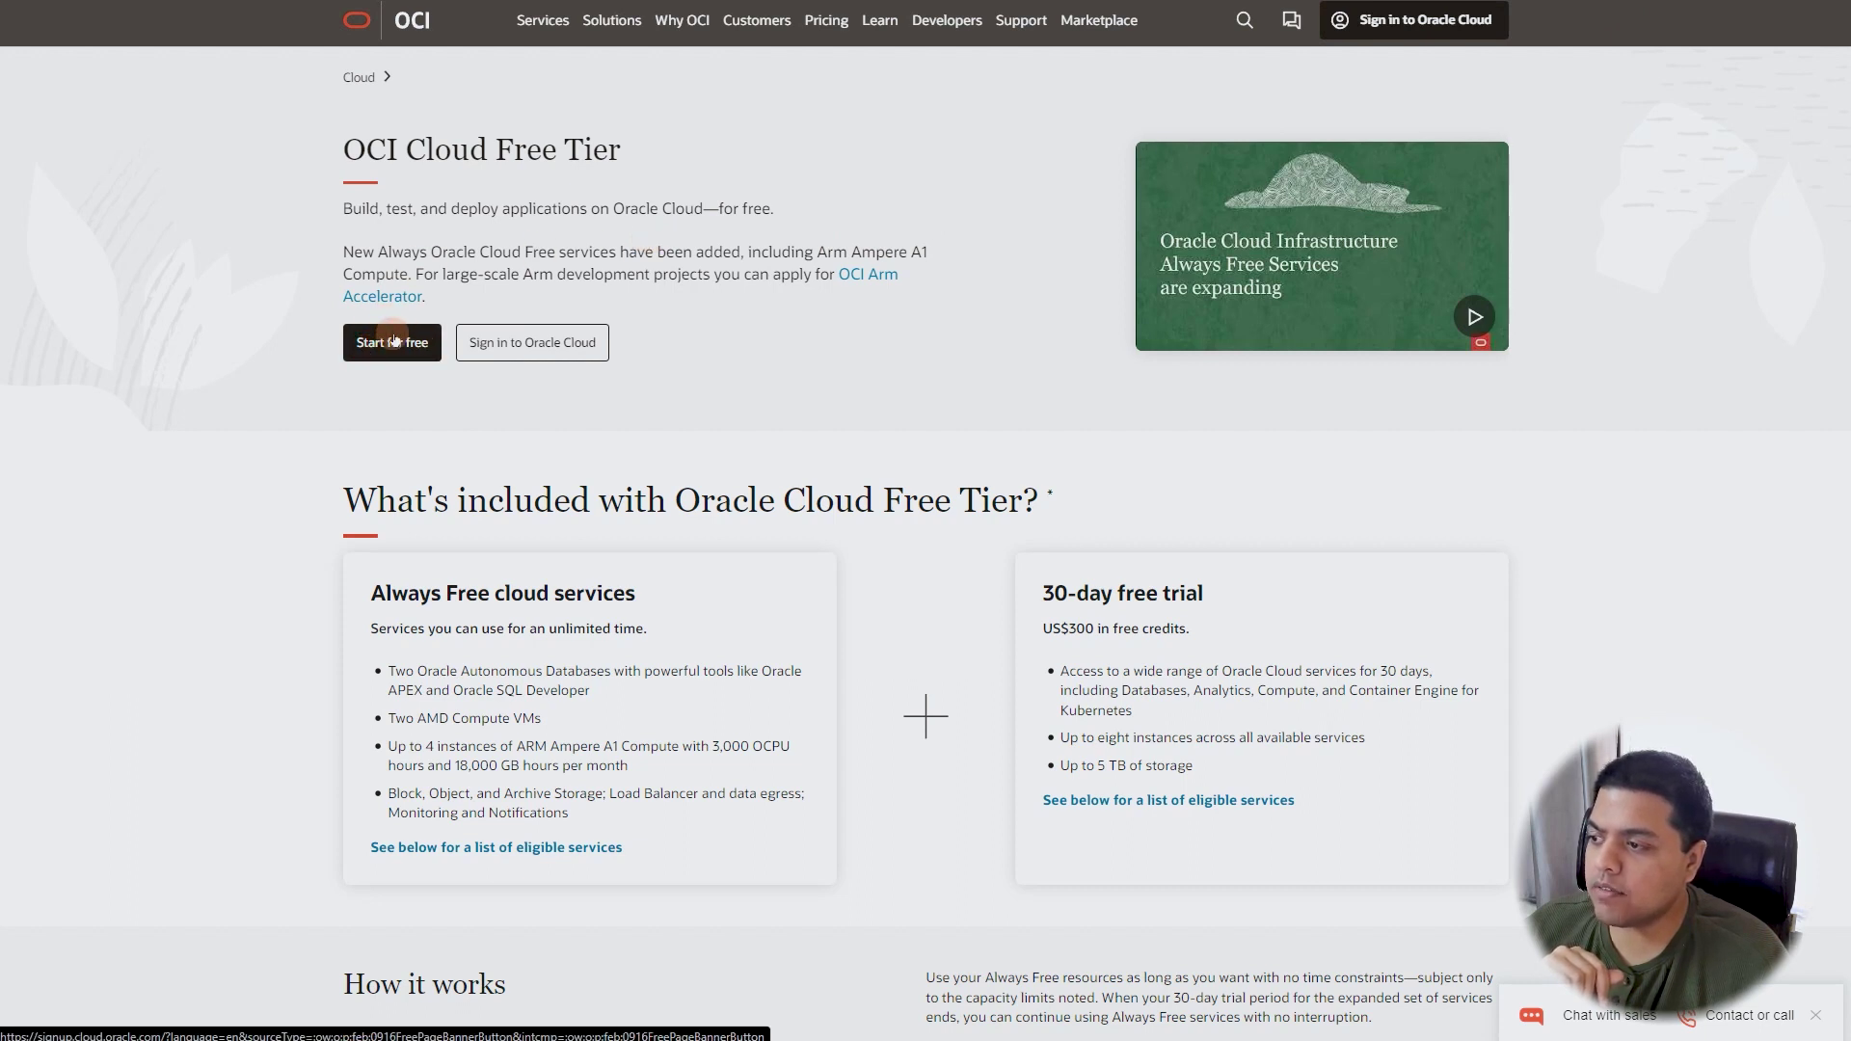
click(386, 344)
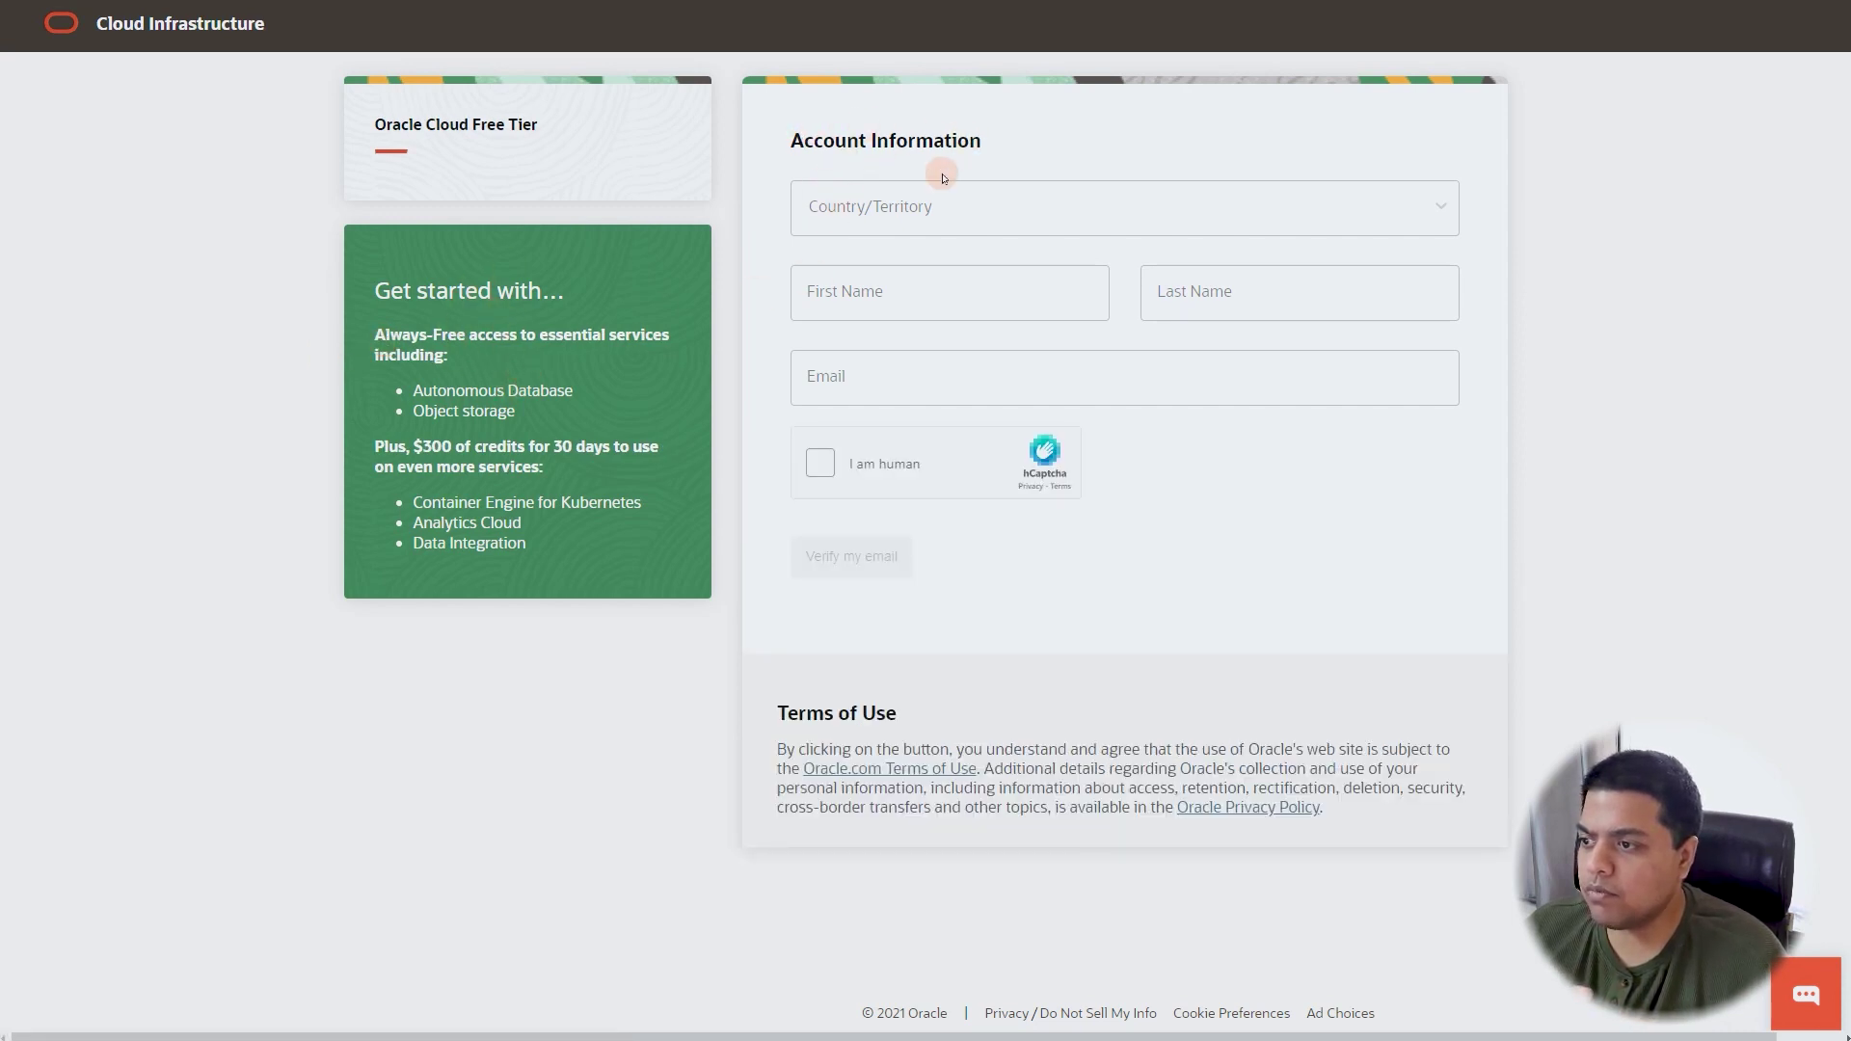
click(877, 204)
click(777, 413)
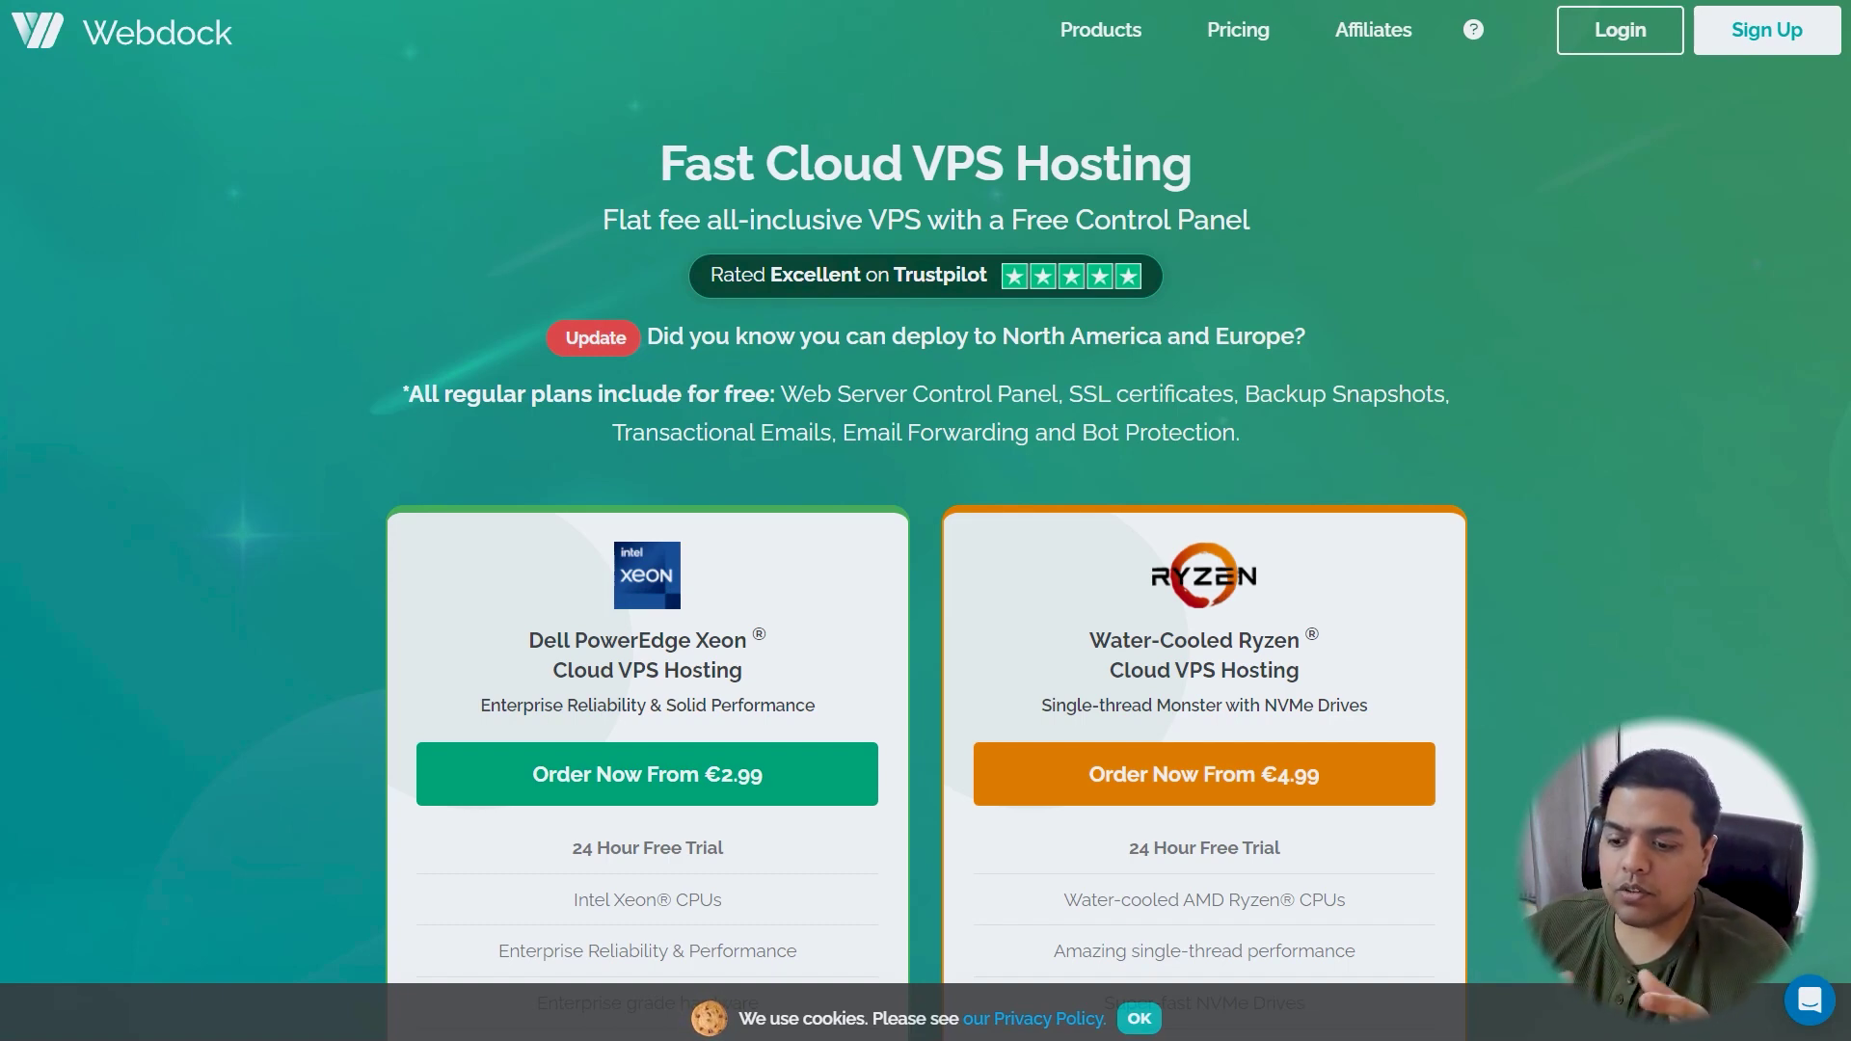
- Review Webdock's Xeon and Ryzen VPS hosting offers and open the detailed pricing page
scroll(785, 165, down, 3)
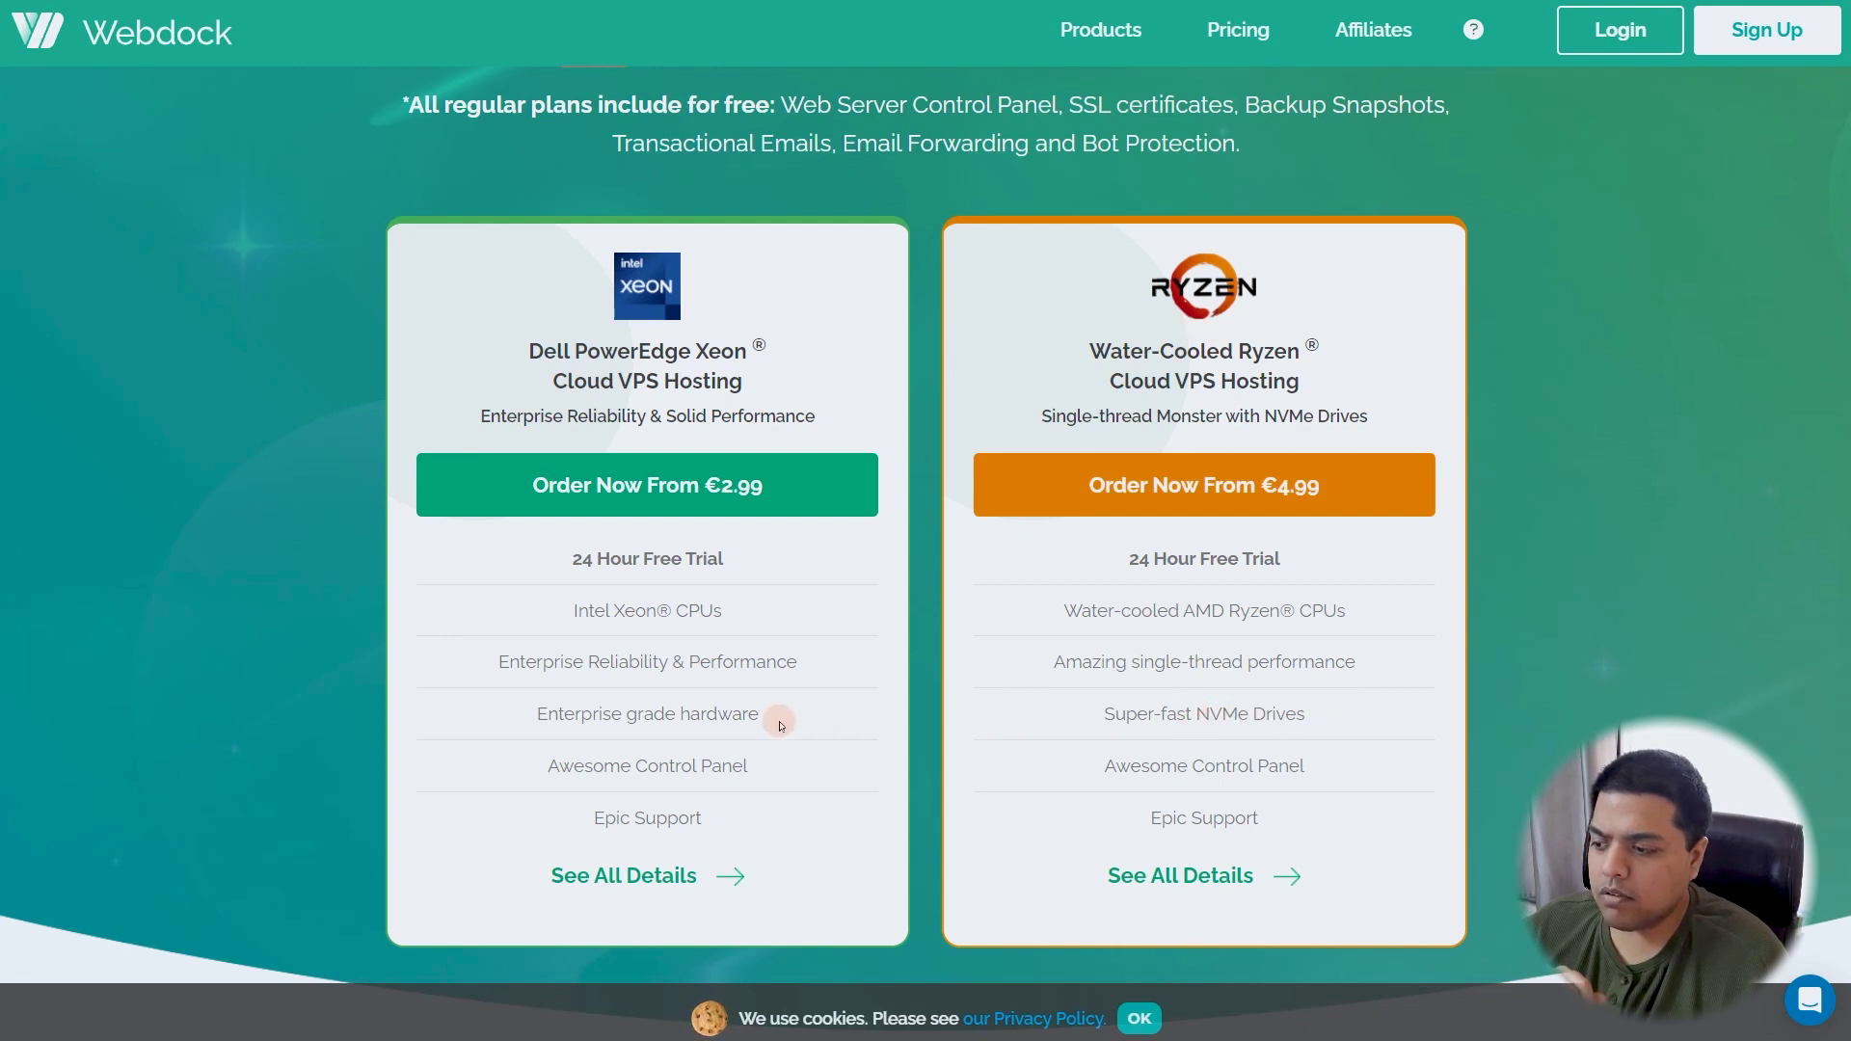
scroll(811, 712, up, 1)
scroll(690, 675, down, 2)
scroll(714, 588, up, 2)
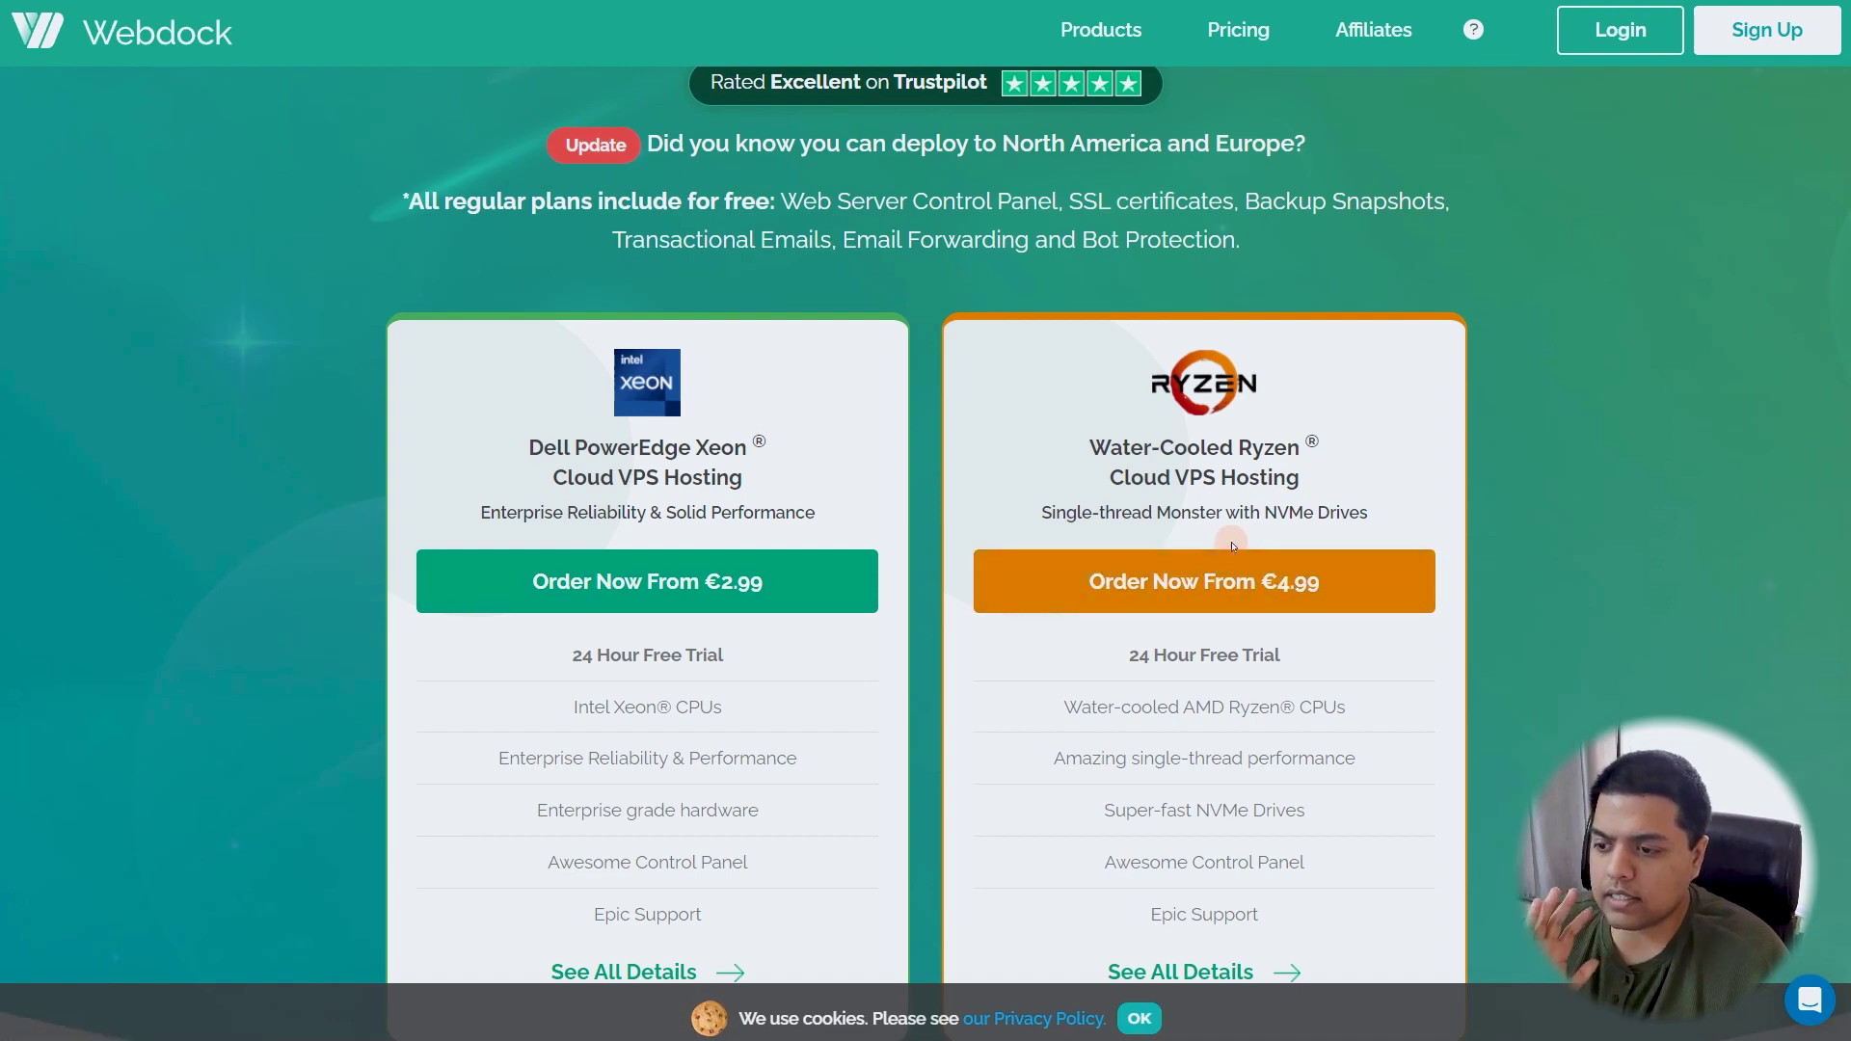
click(1251, 31)
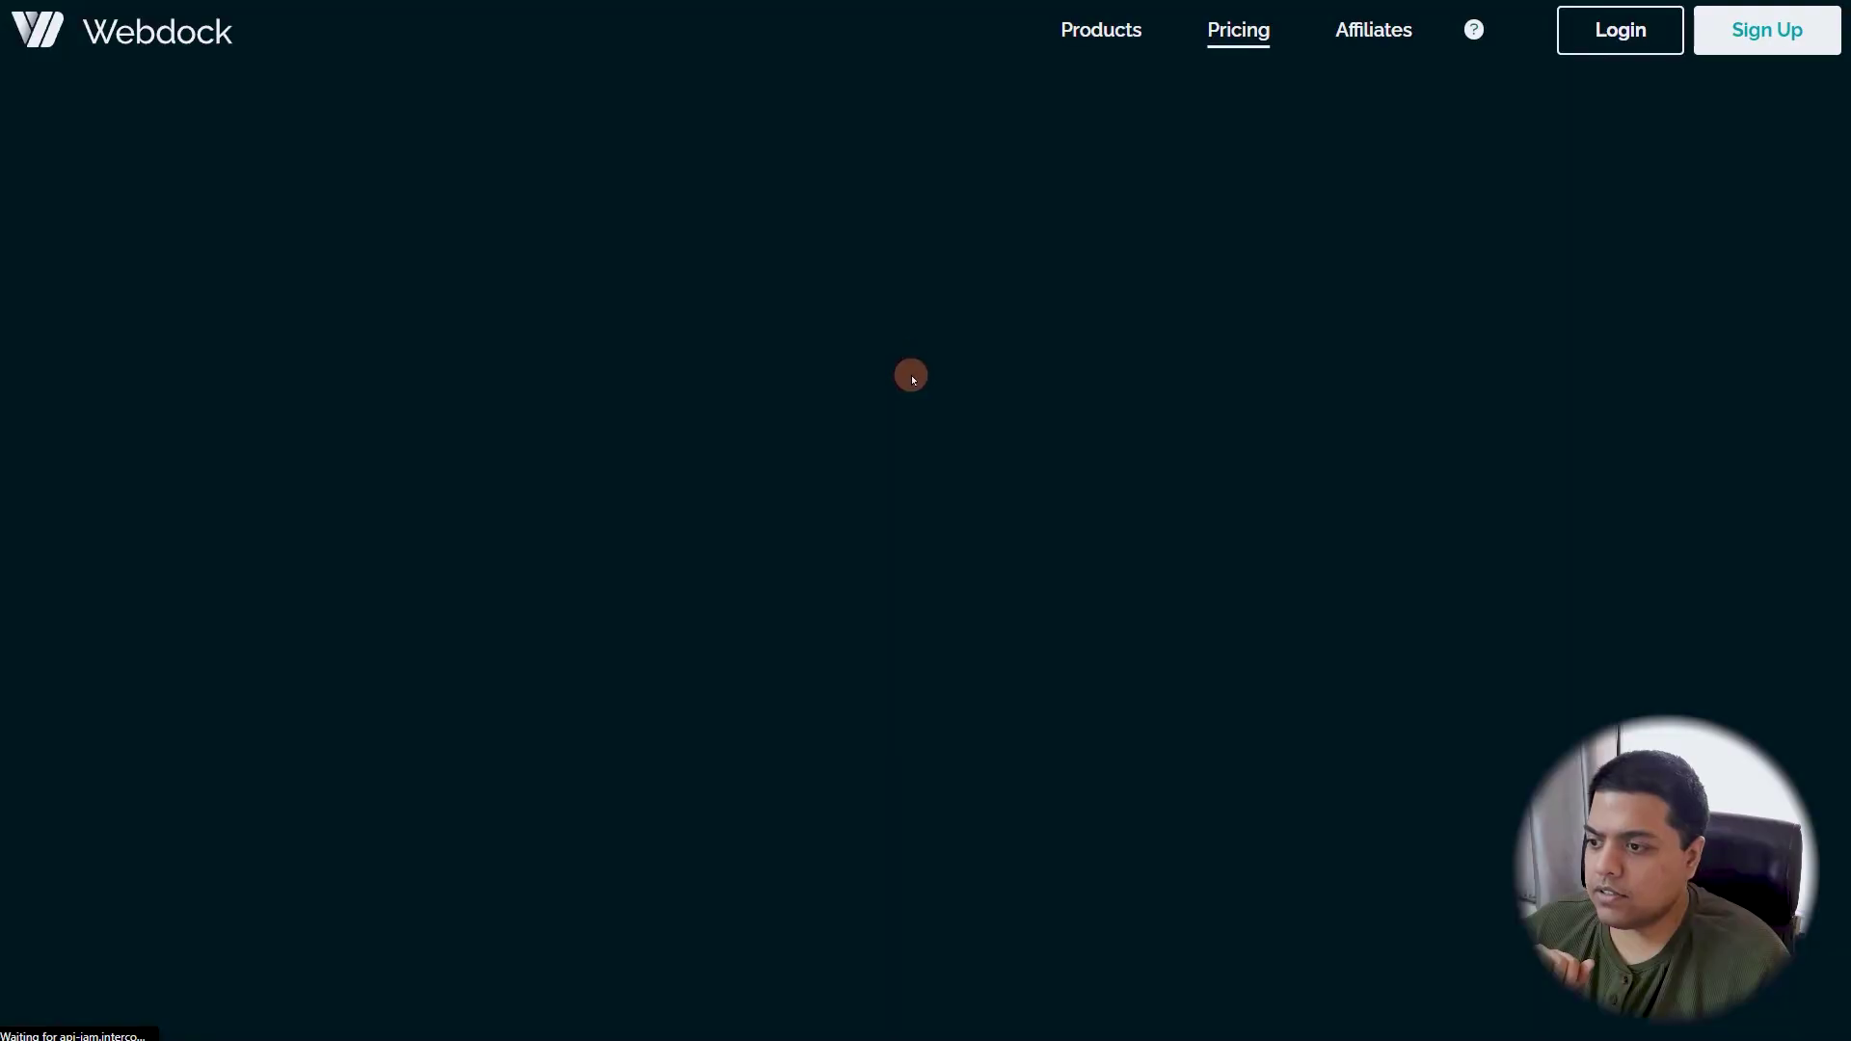
scroll(931, 345, down, 7)
scroll(959, 399, up, 4)
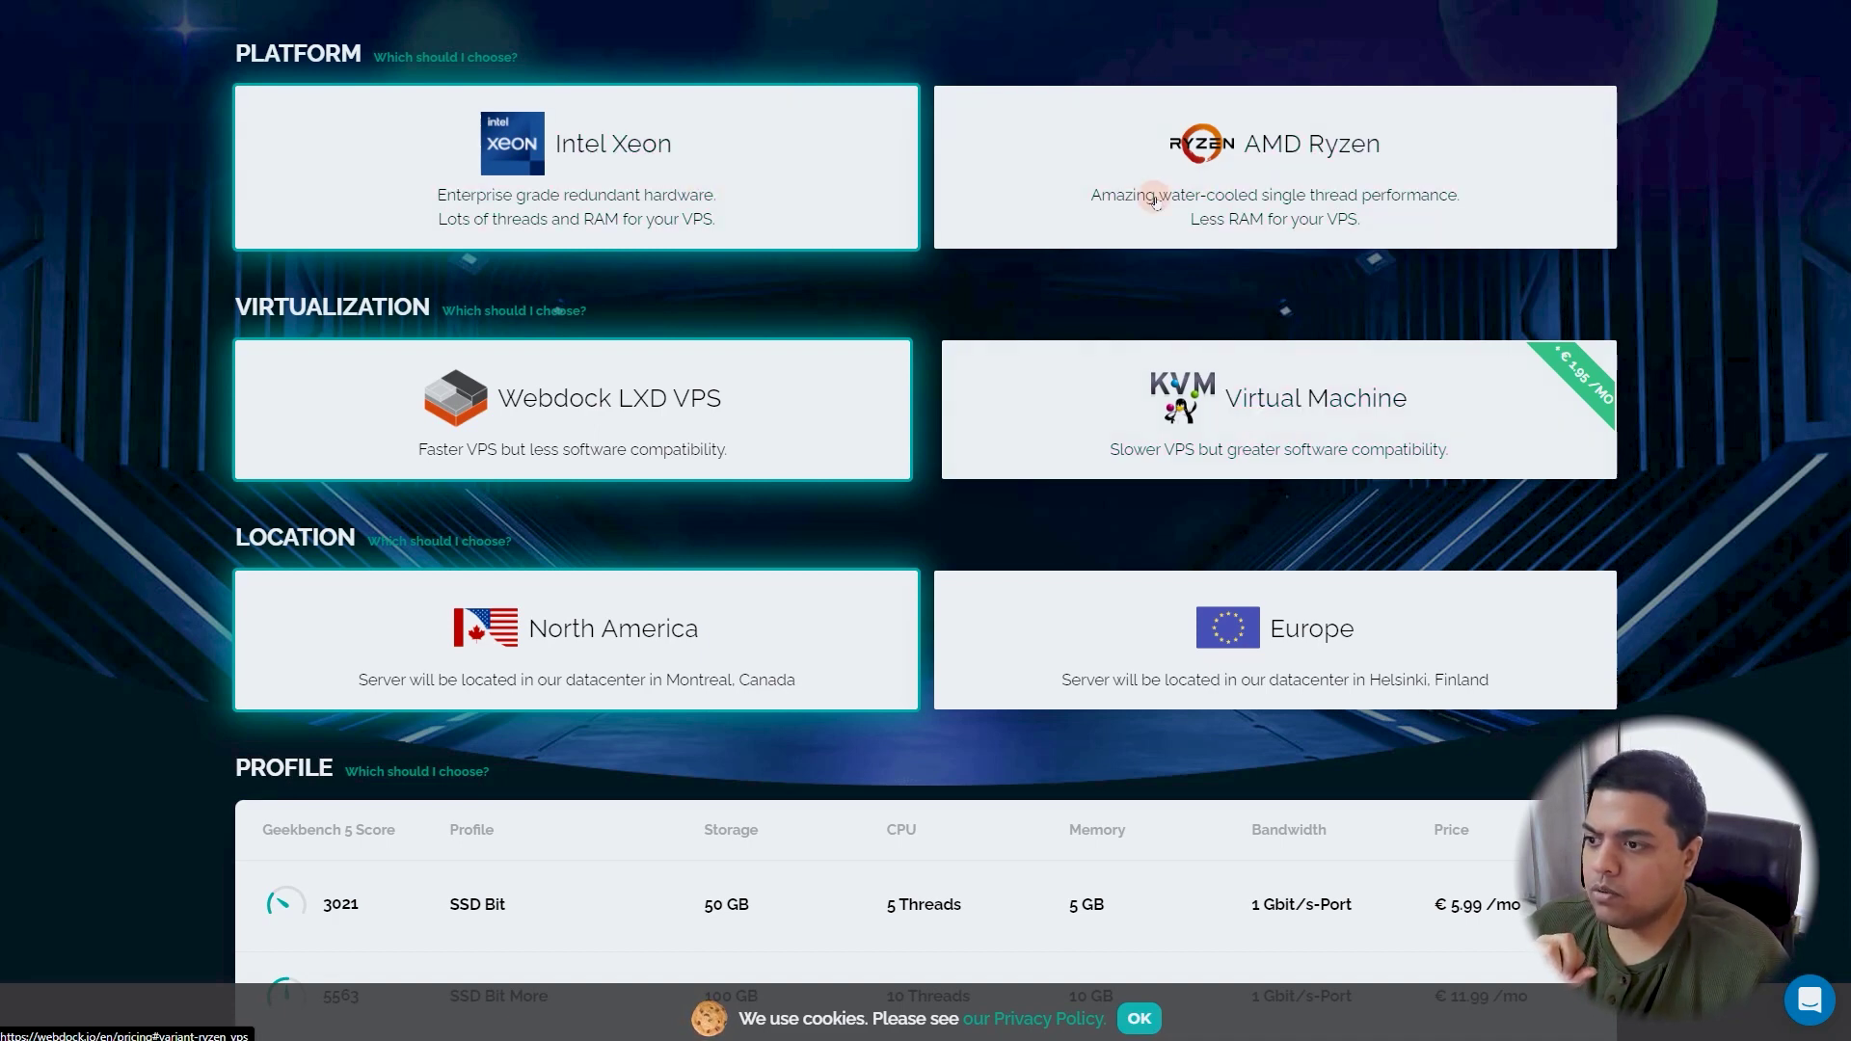
- Compare the AMD Ryzen and Intel Xeon platforms, server locations and profiles, keeping Intel Xeon and North America selected
click(1321, 158)
click(819, 148)
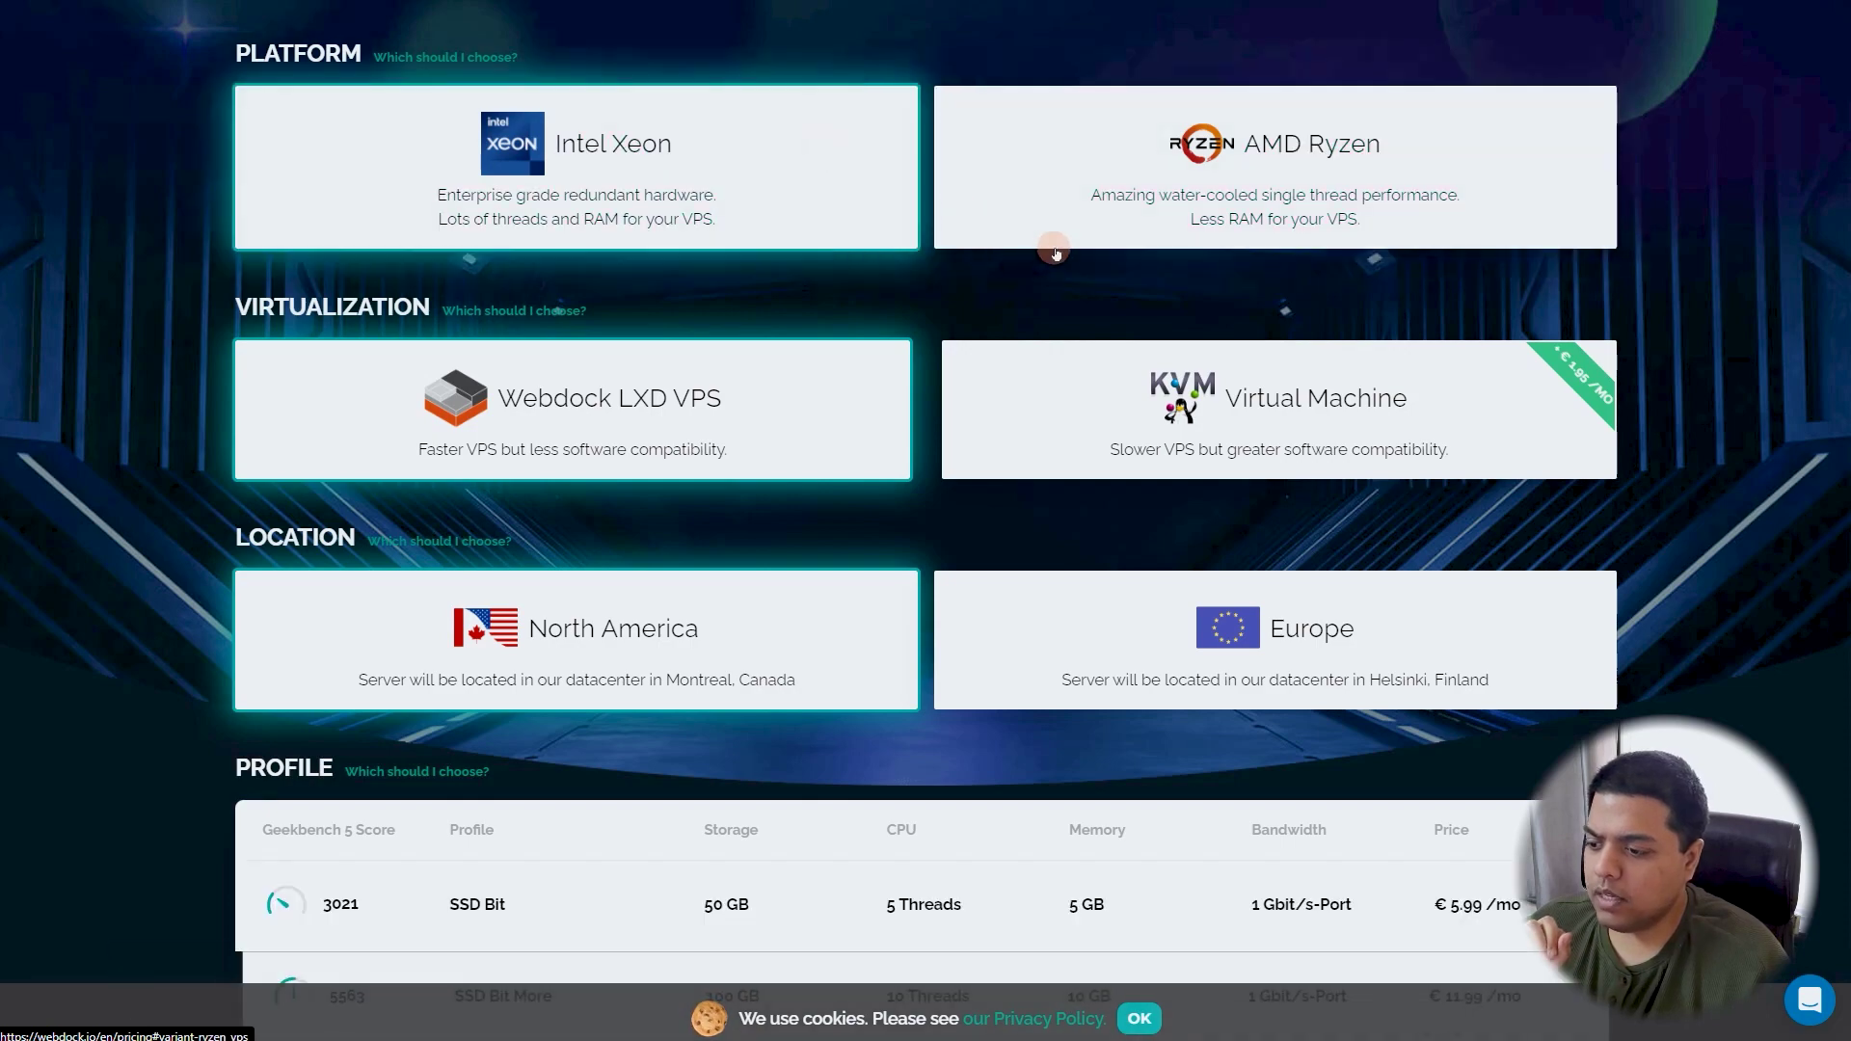
scroll(1023, 253, down, 5)
scroll(1057, 246, up, 3)
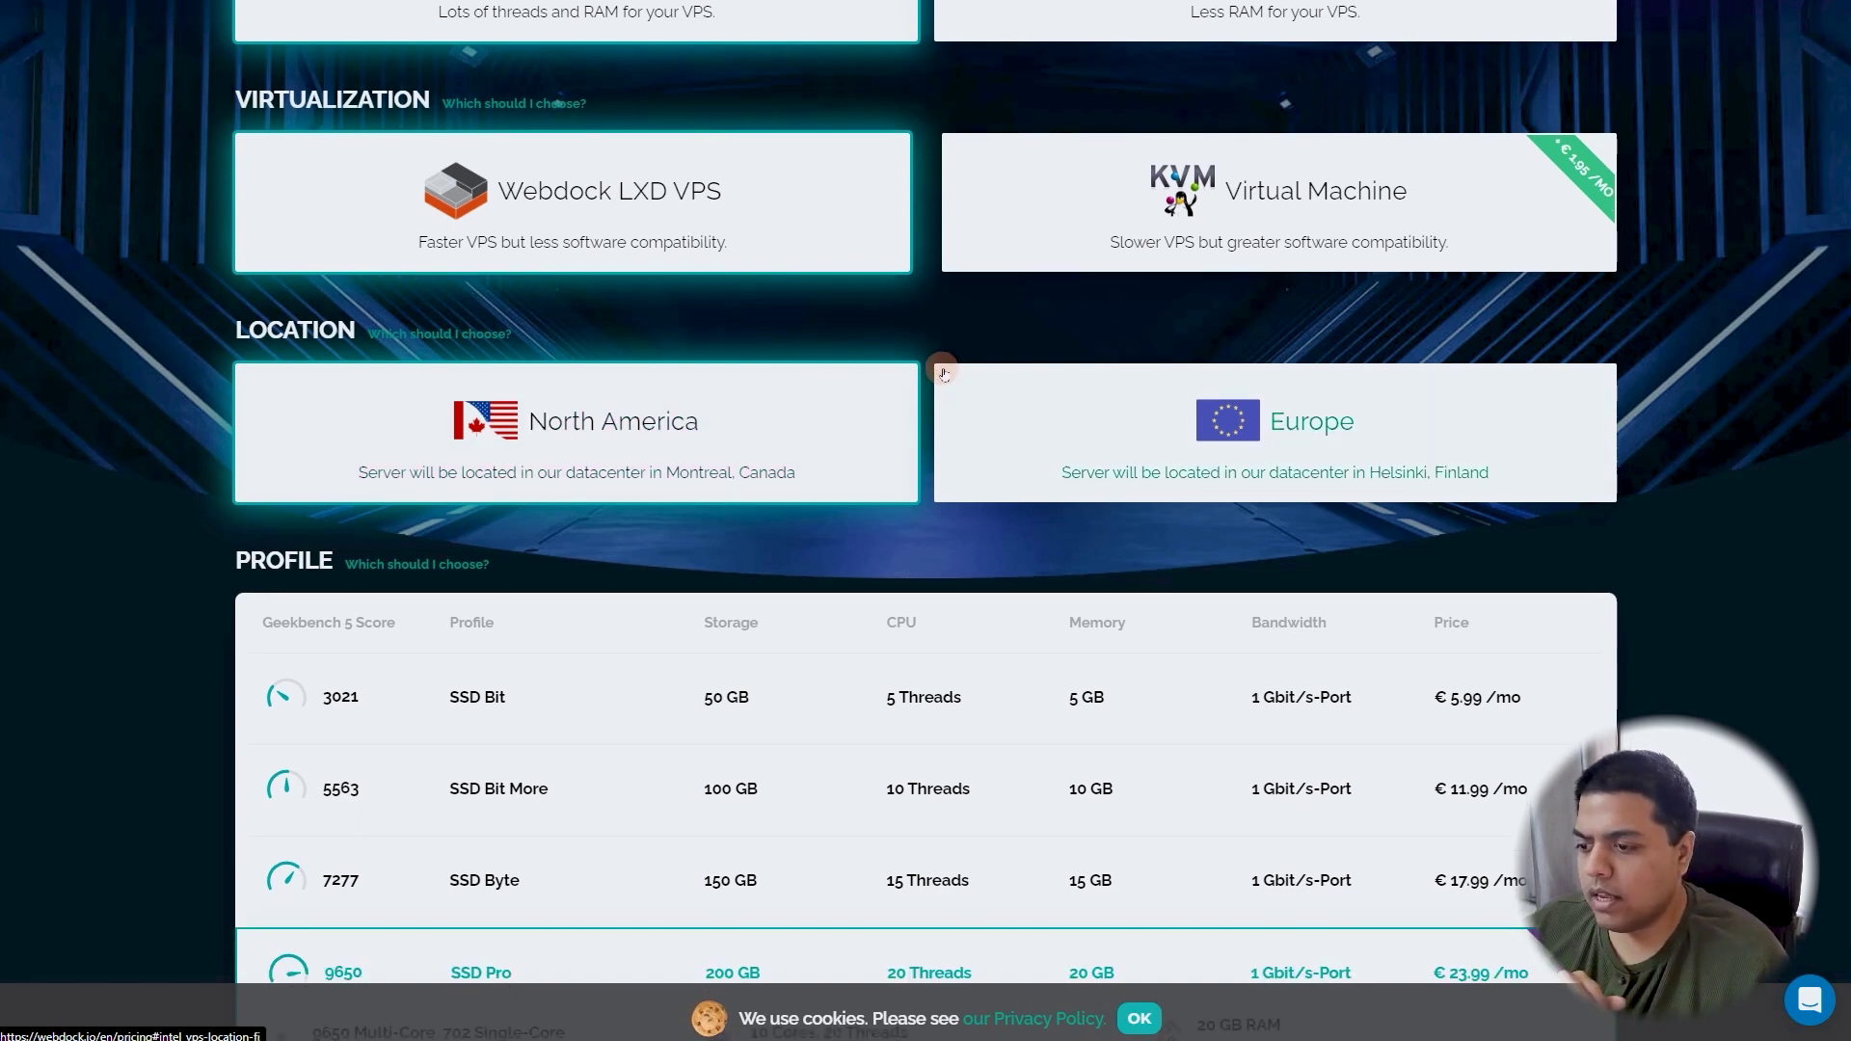
scroll(772, 444, down, 2)
scroll(790, 447, down, 1)
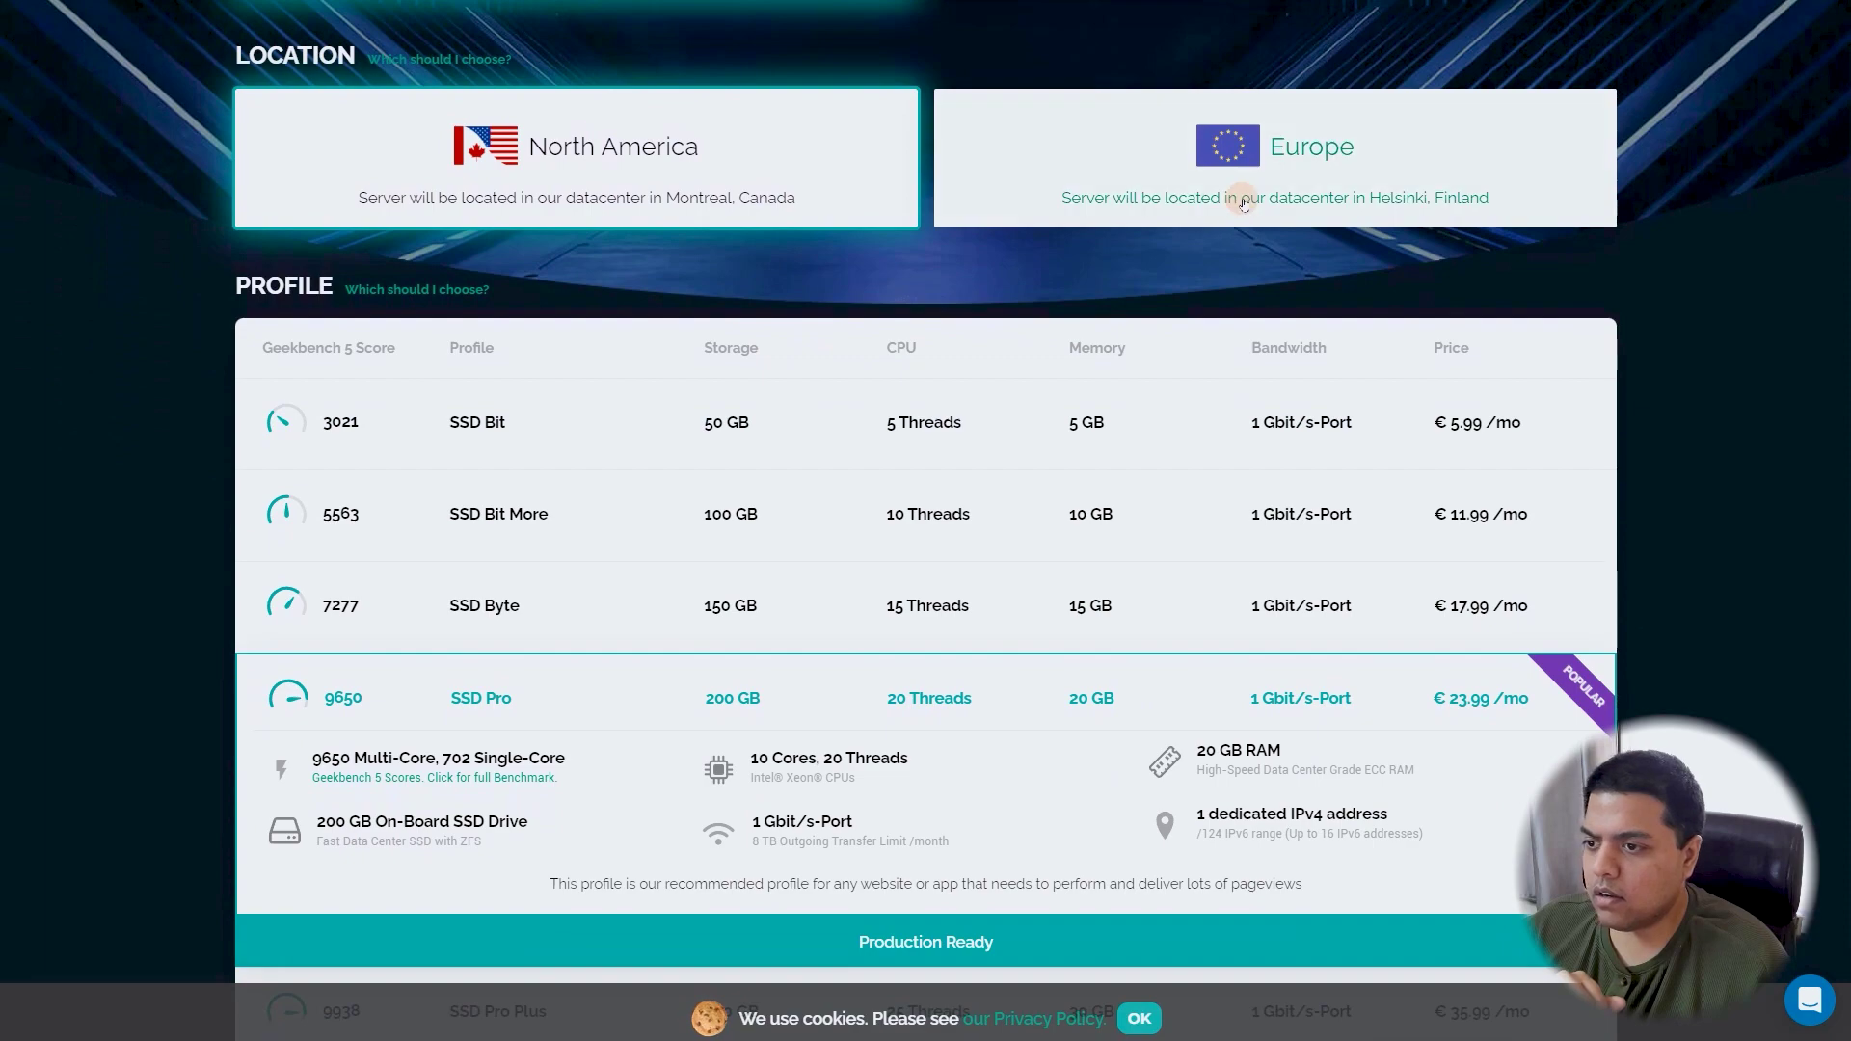
click(814, 178)
click(757, 196)
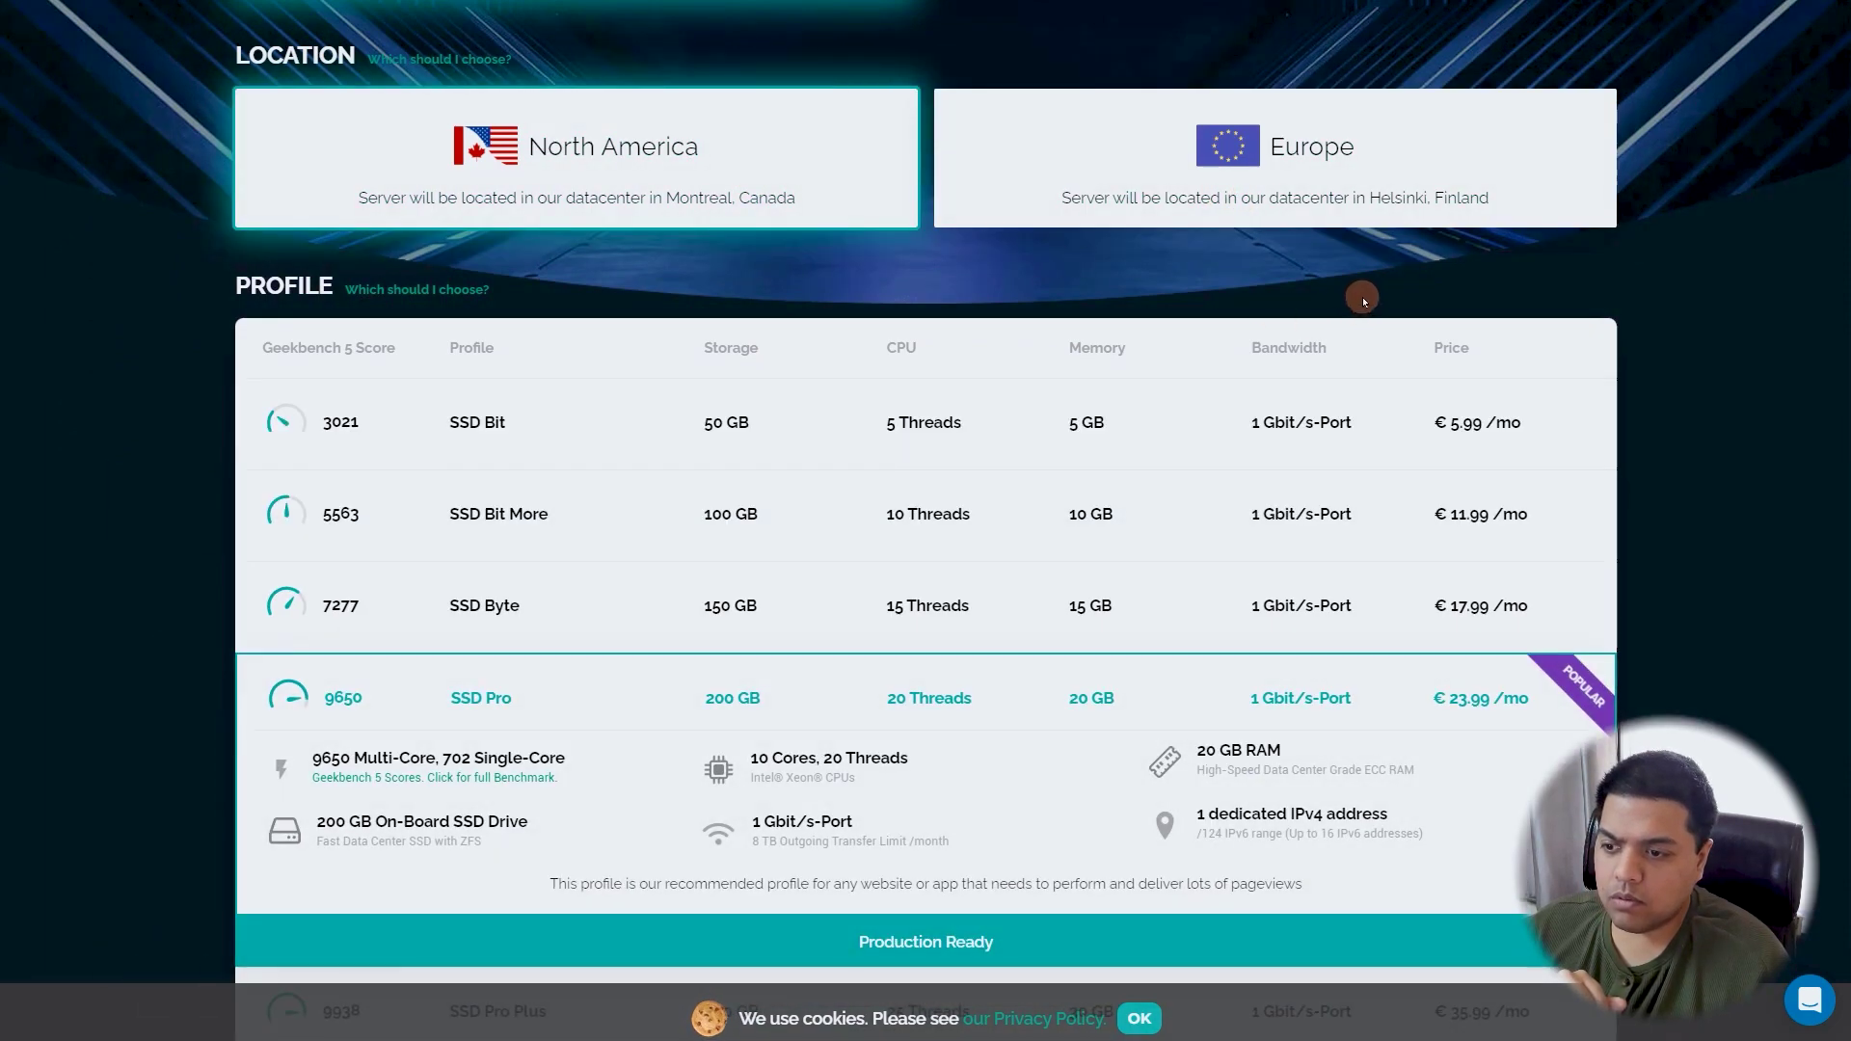
- Set the pricing currency to US Dollar
scroll(1363, 297, up, 6)
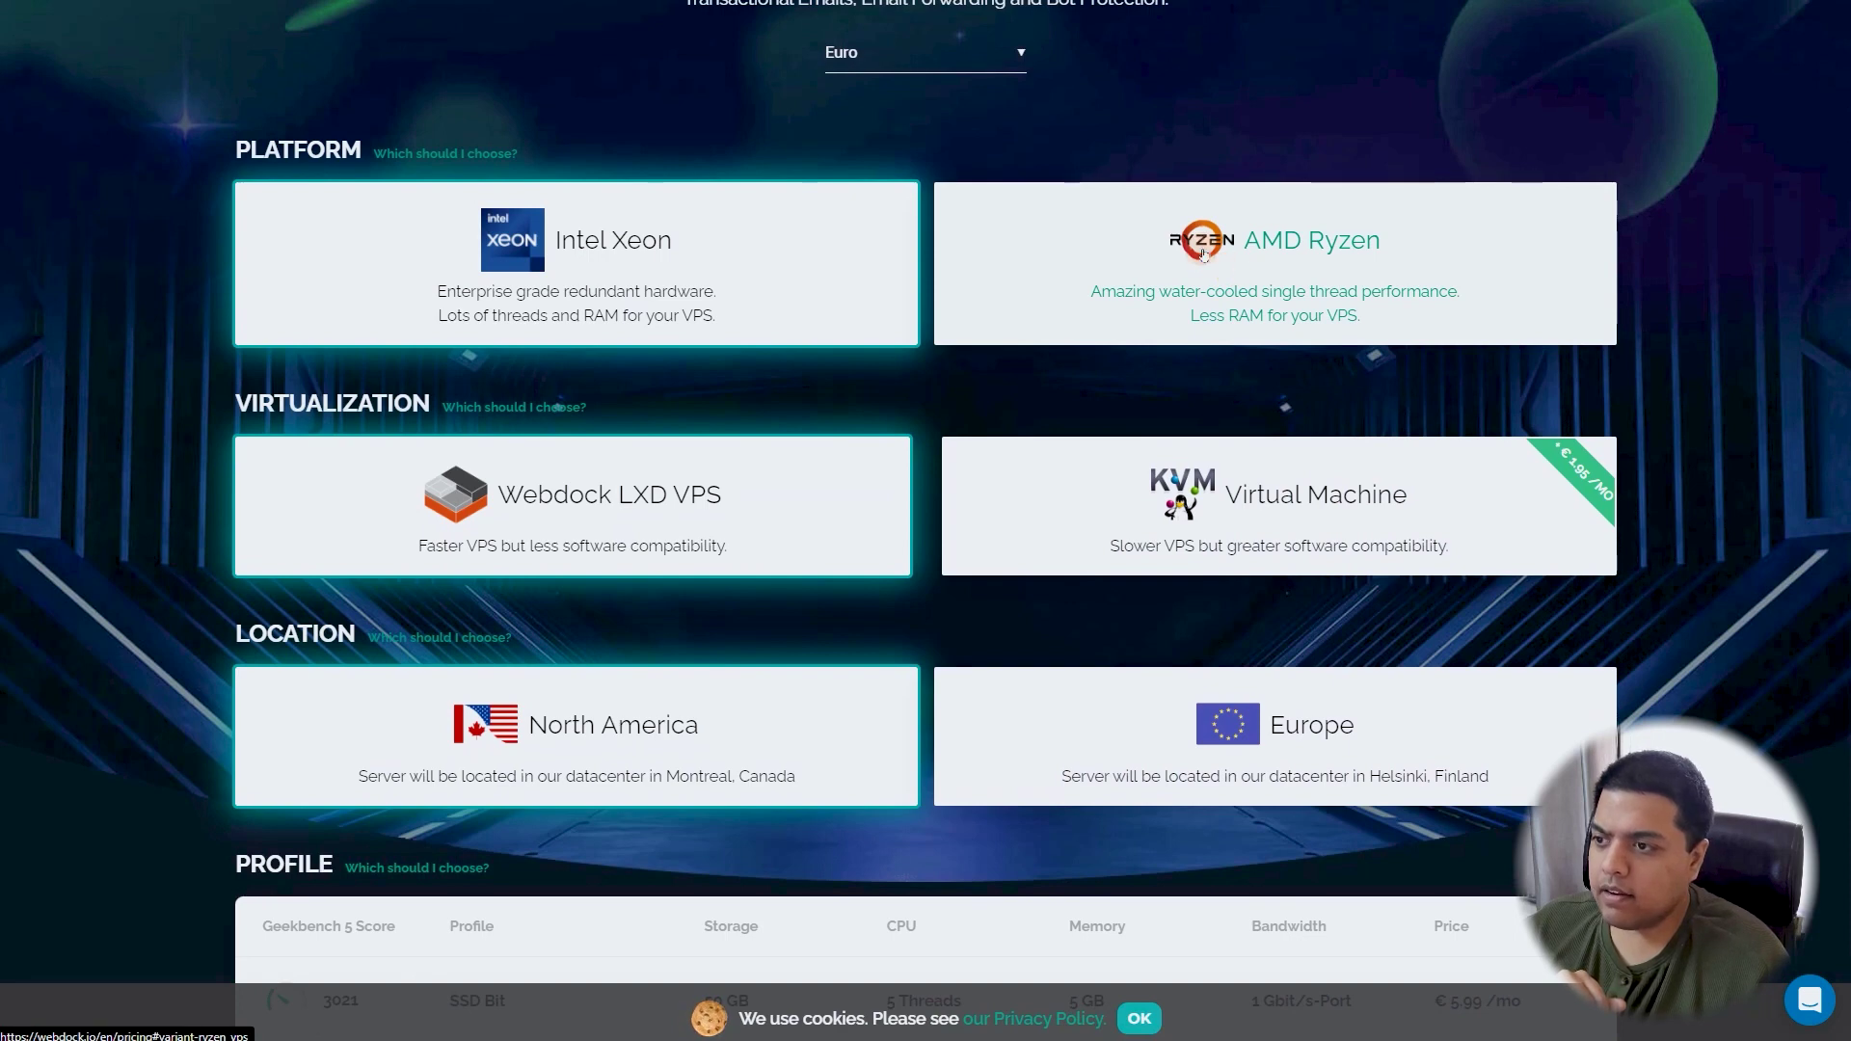
click(998, 56)
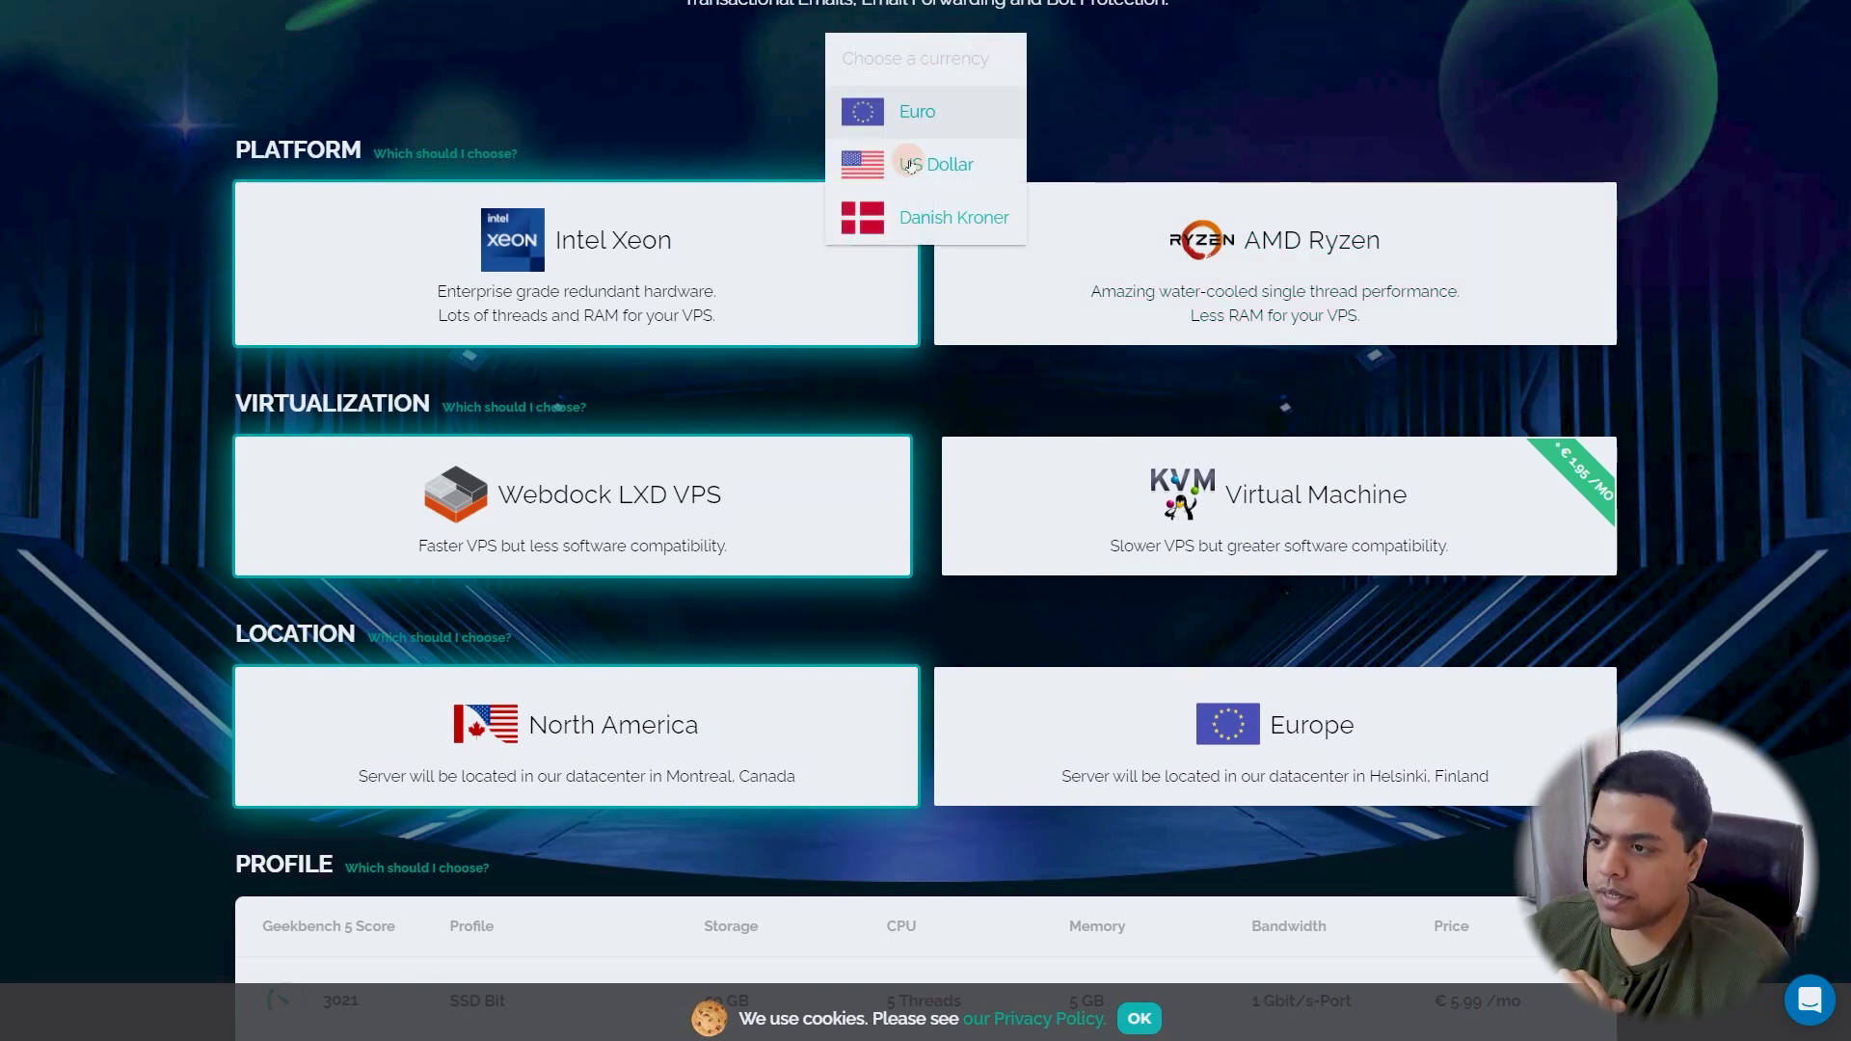
click(911, 166)
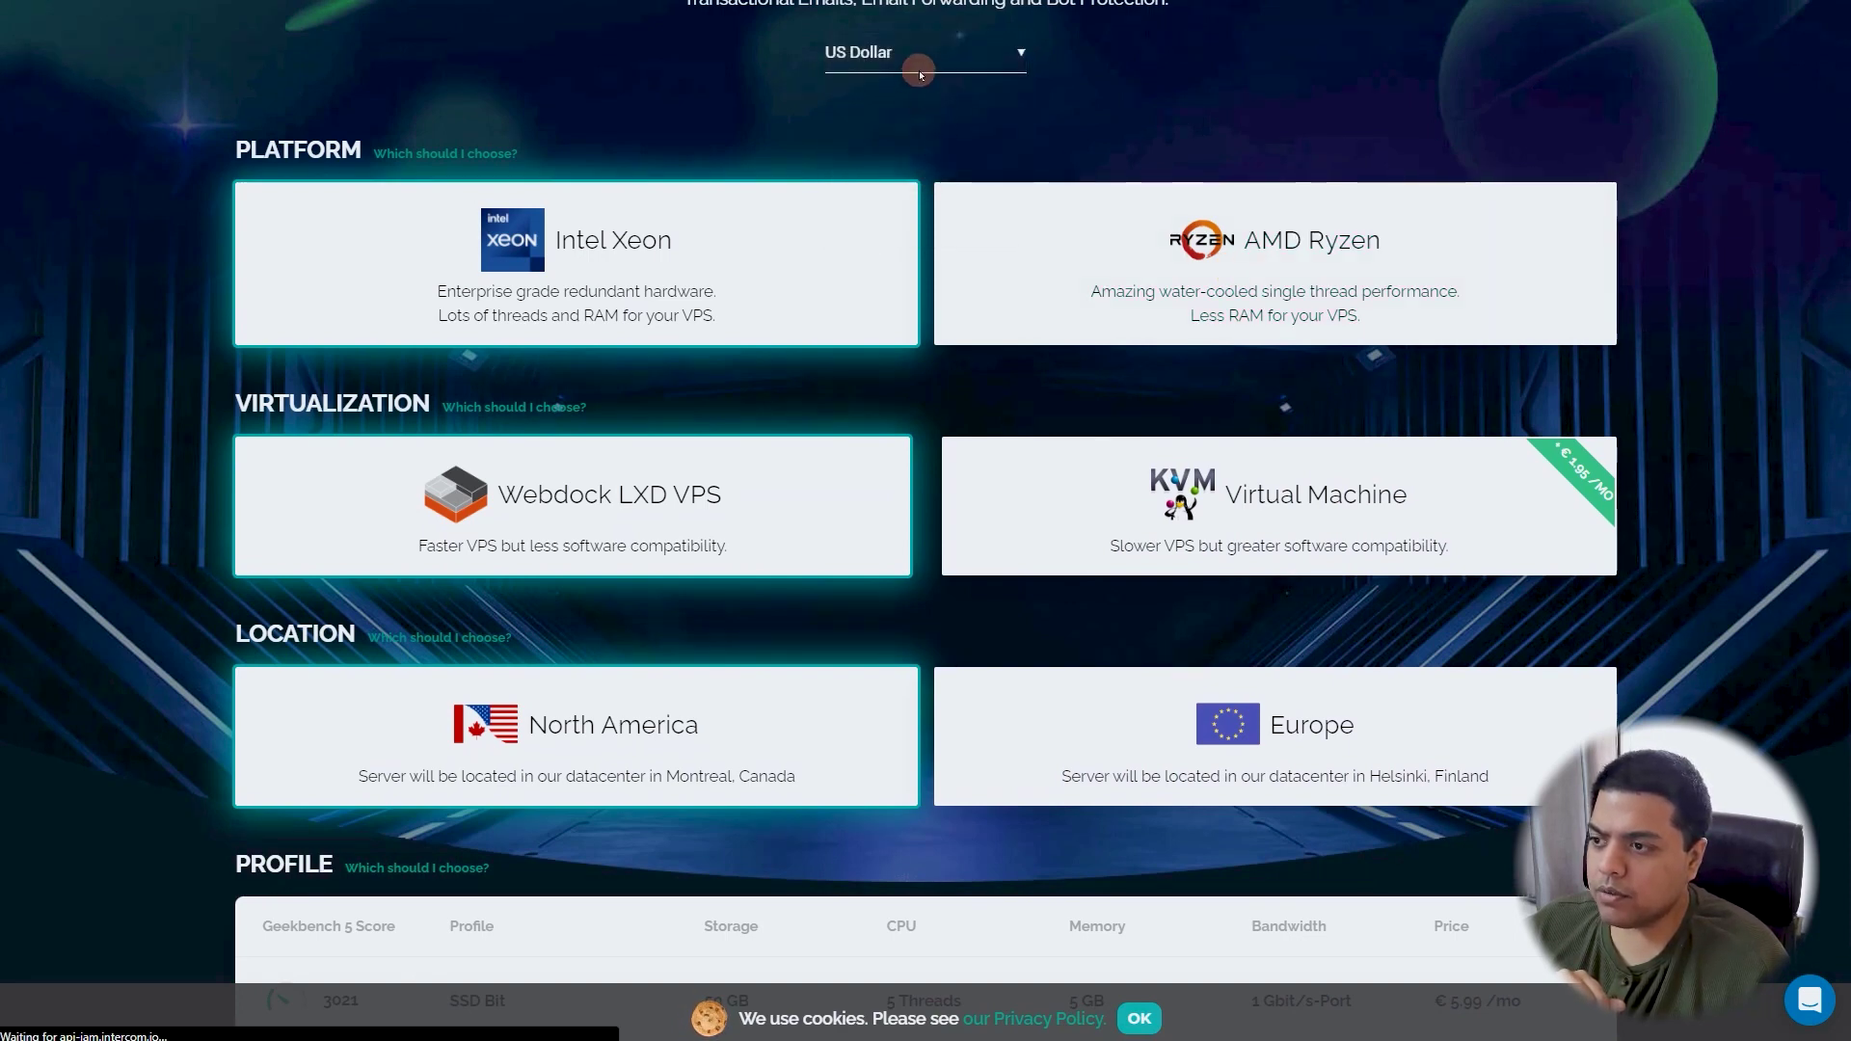
- Compare the details of the SSD Bit, SSD Bit More and SSD Byte profiles, and select SSD Bit
scroll(1060, 77, down, 4)
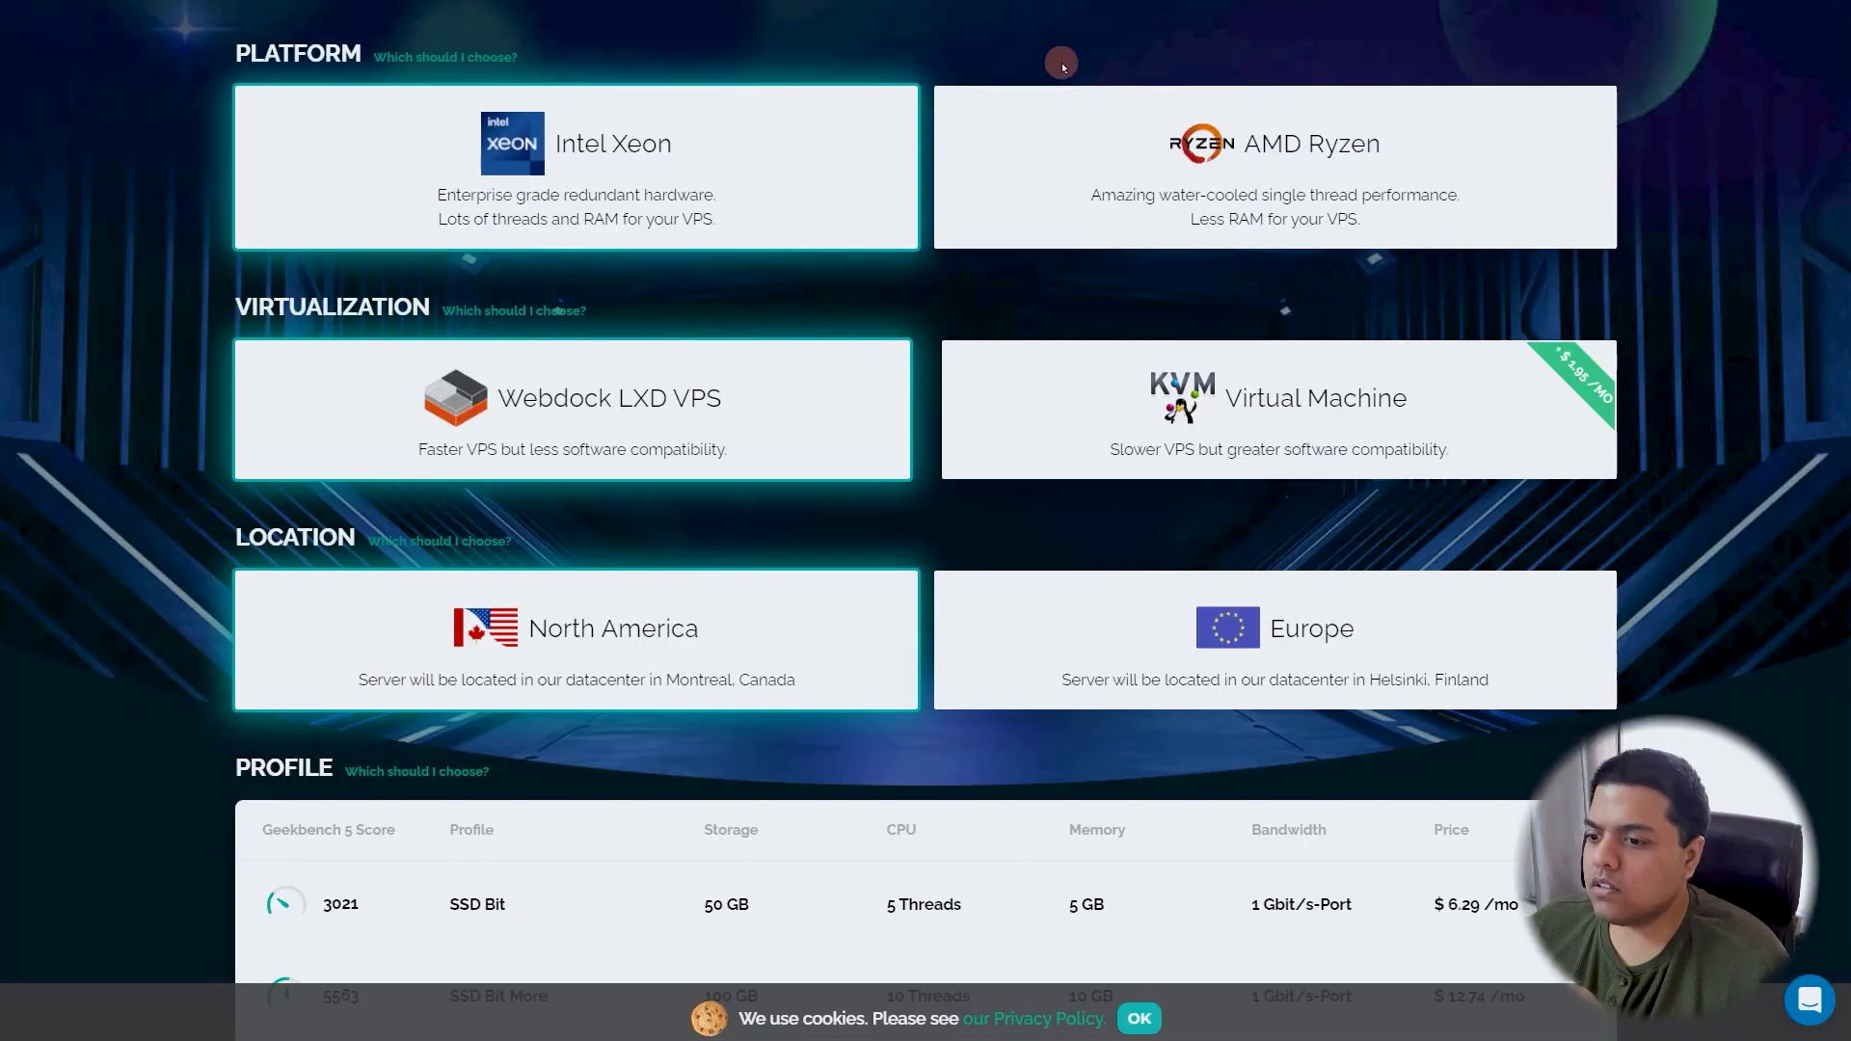
scroll(797, 281, down, 2)
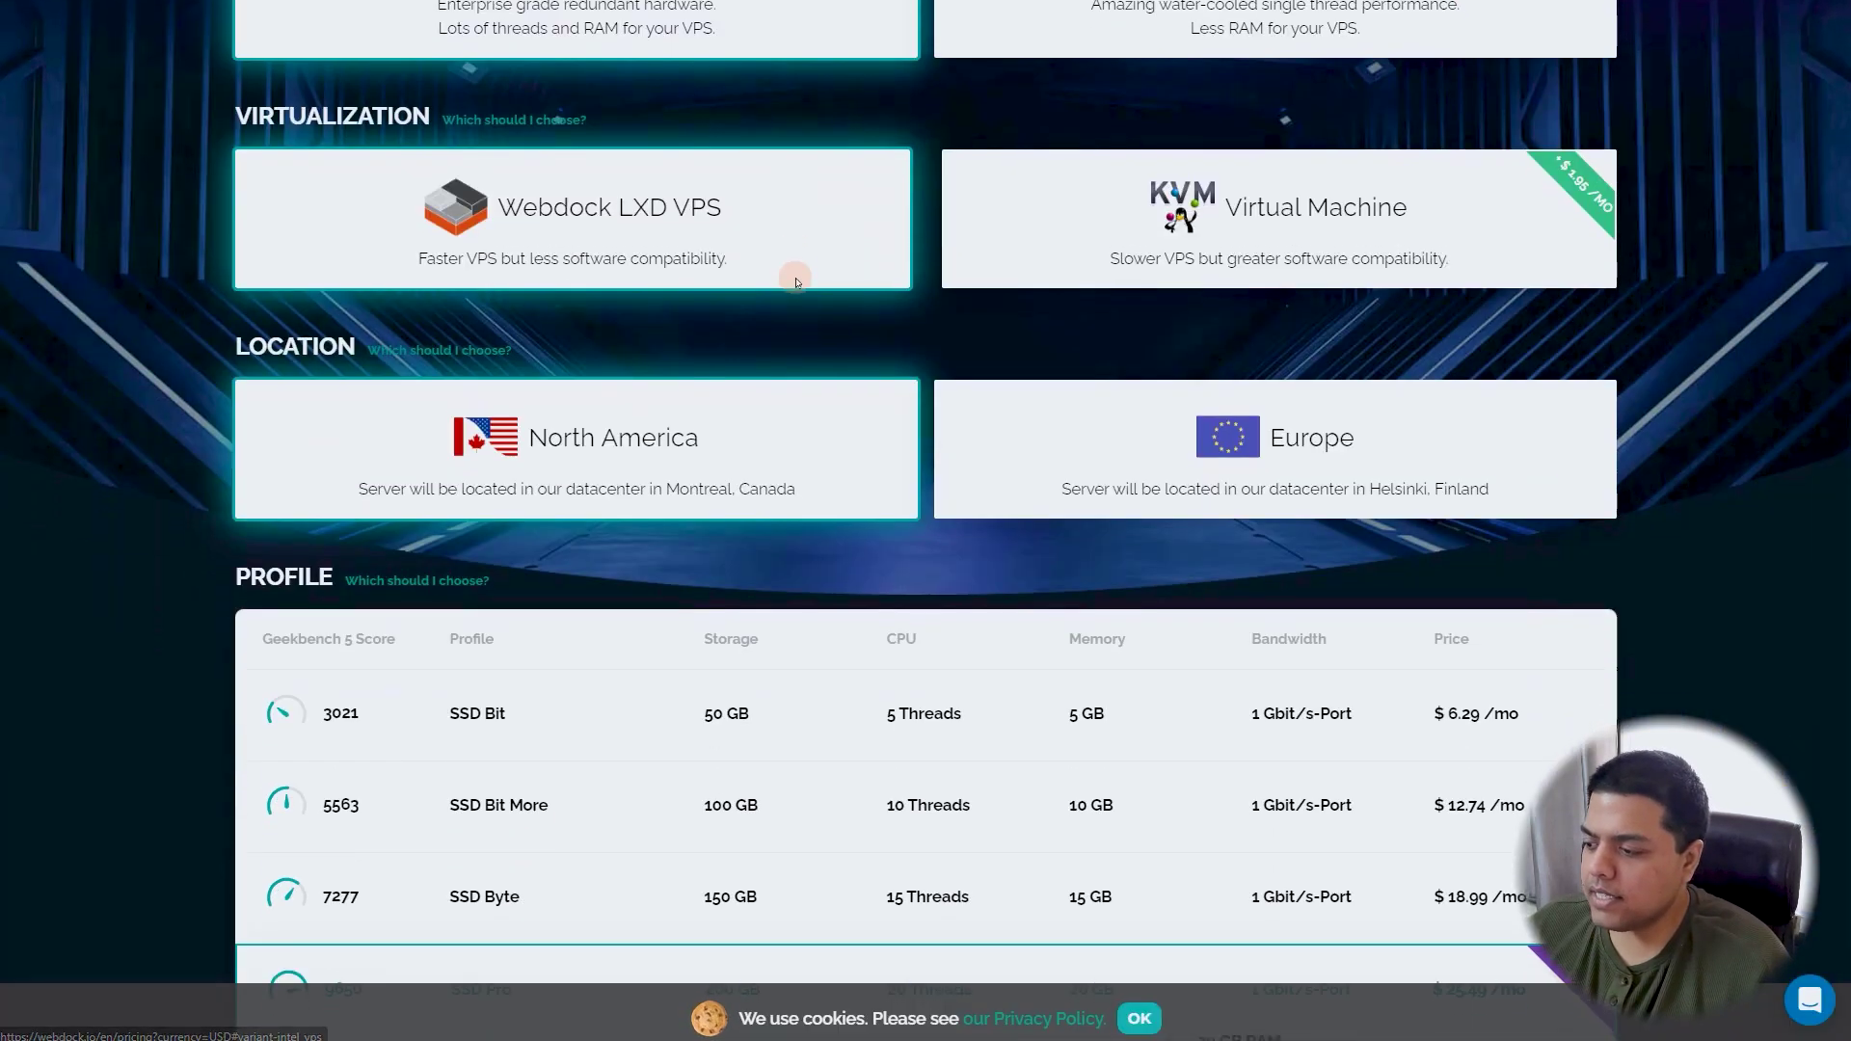
scroll(868, 318, down, 3)
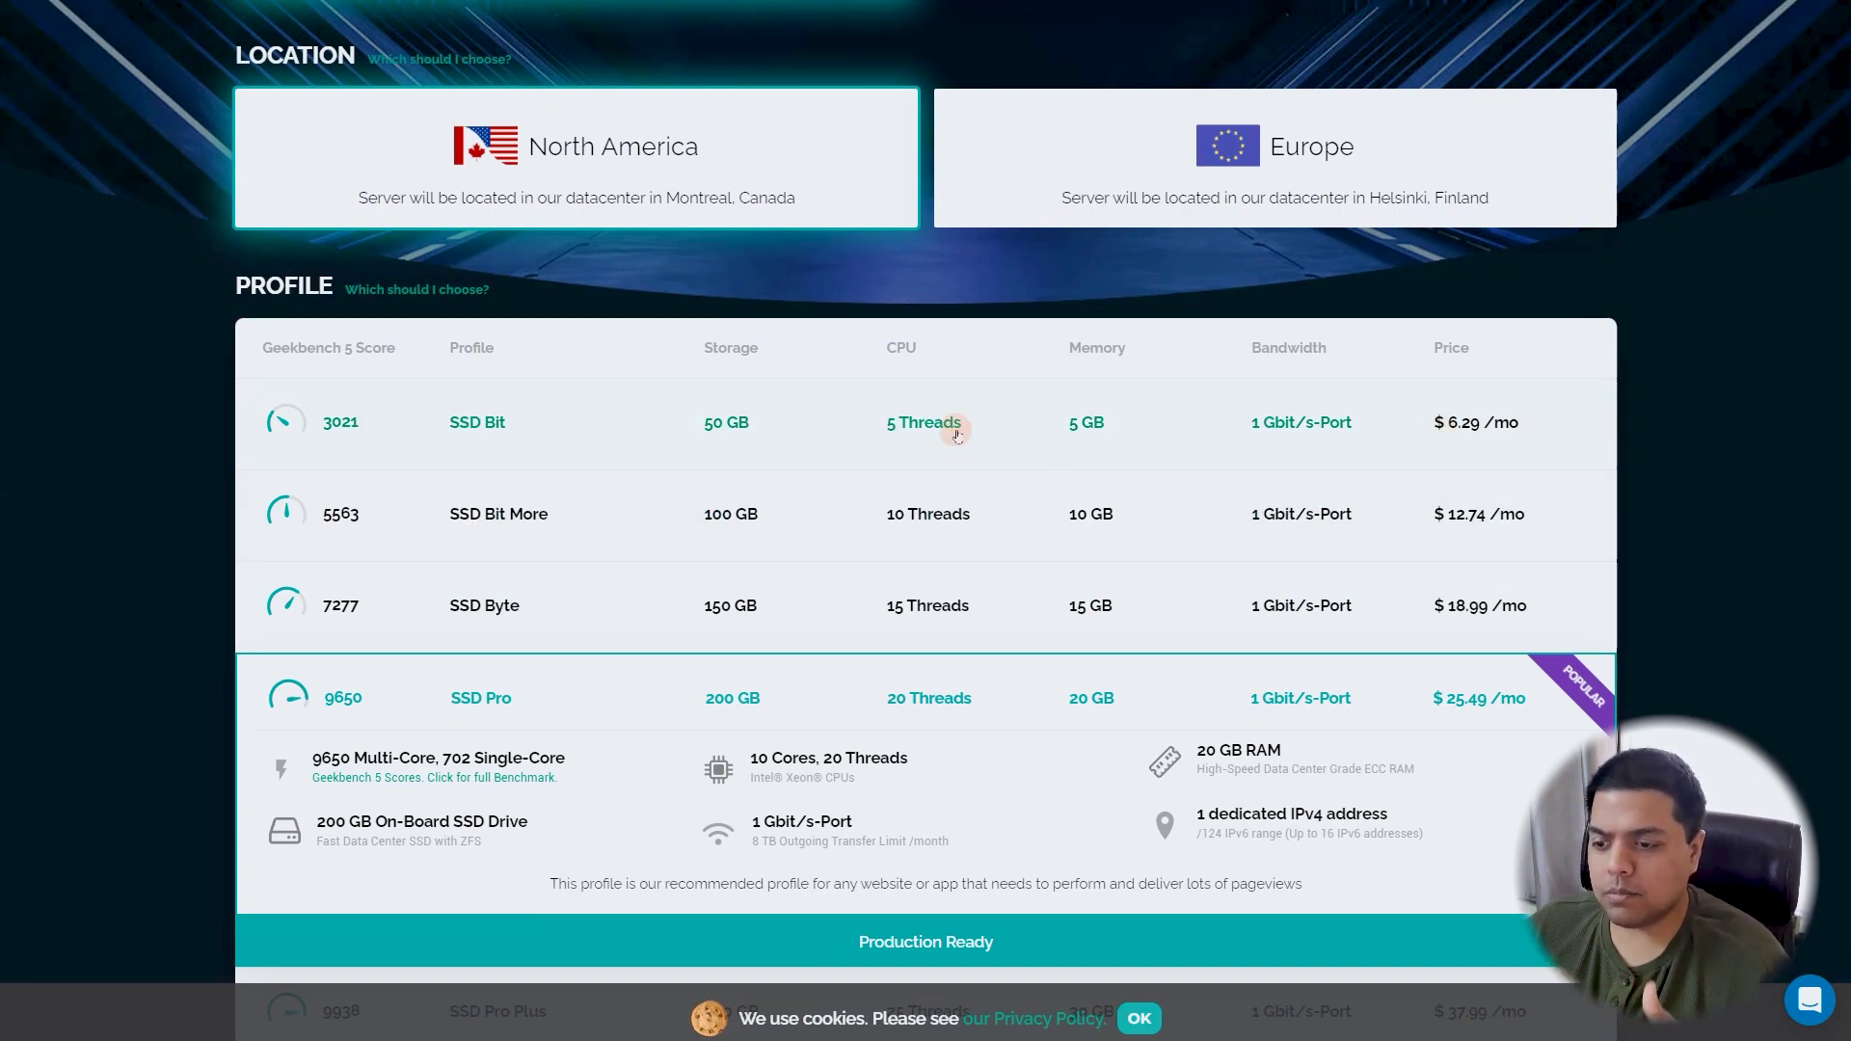
click(859, 429)
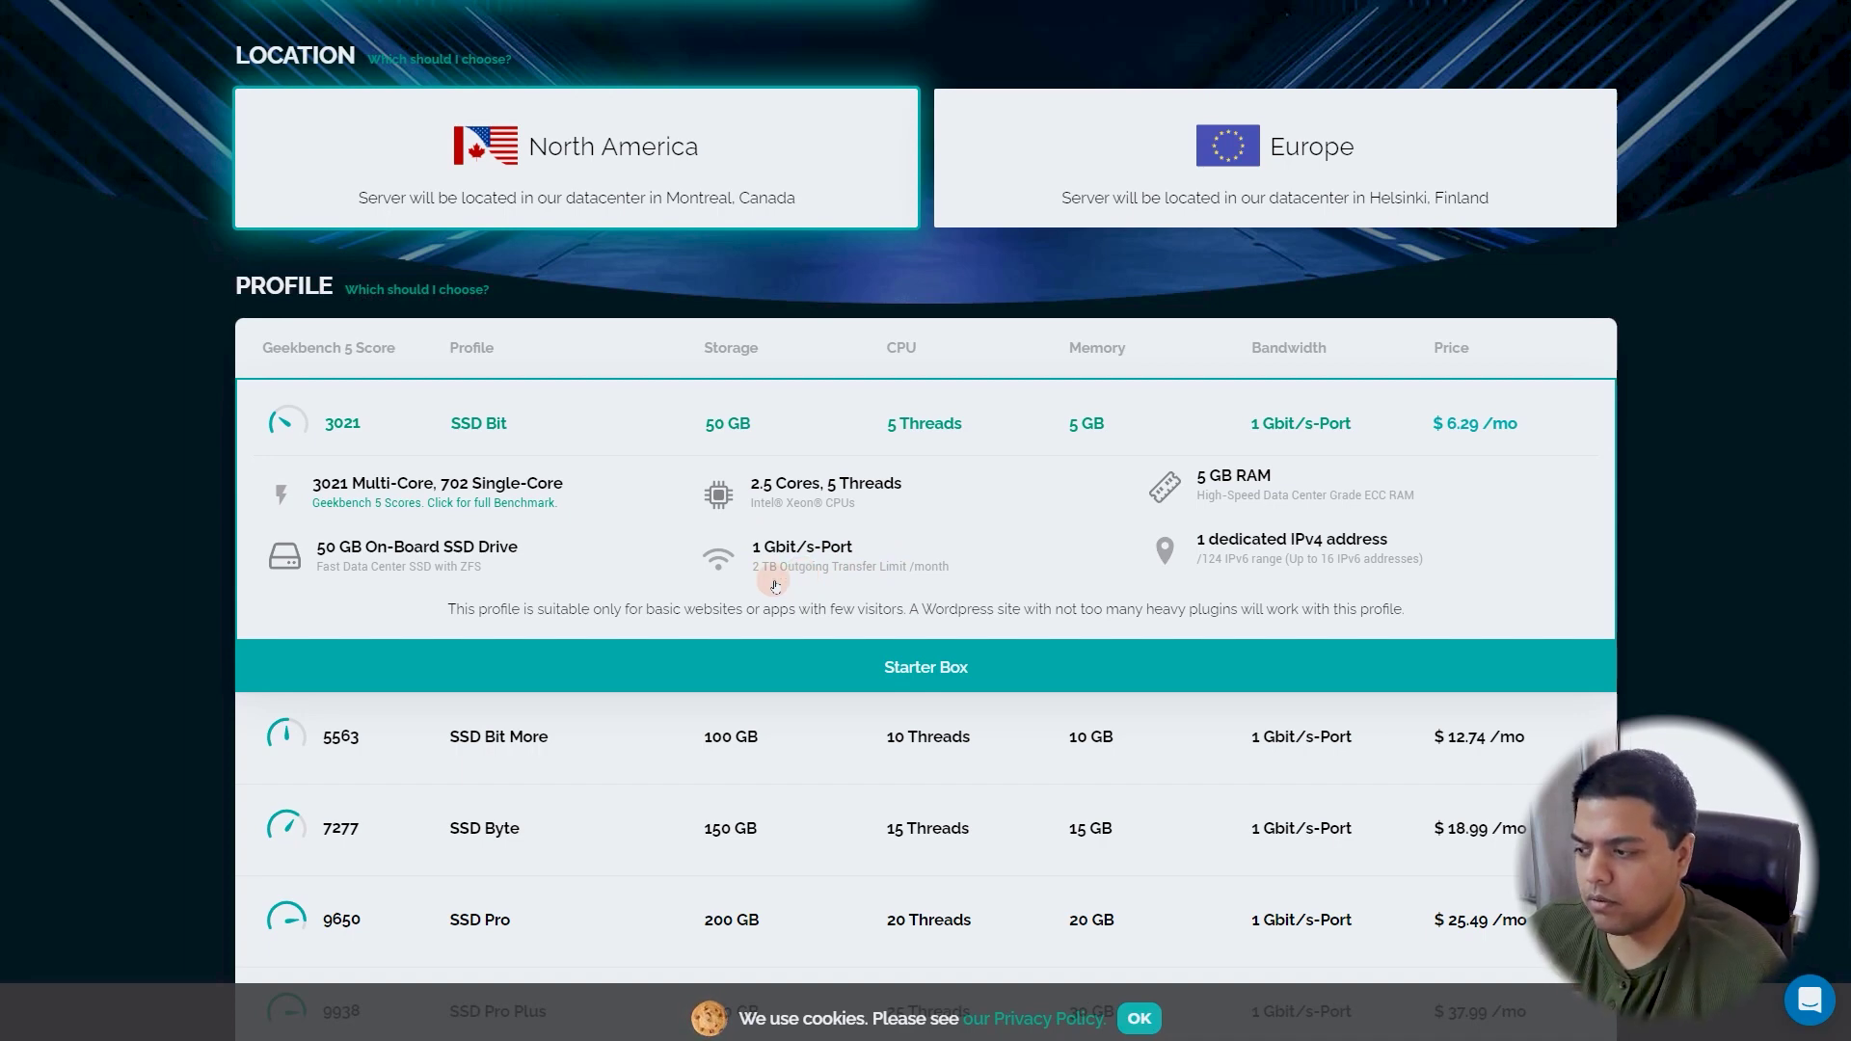
click(648, 718)
scroll(865, 599, down, 2)
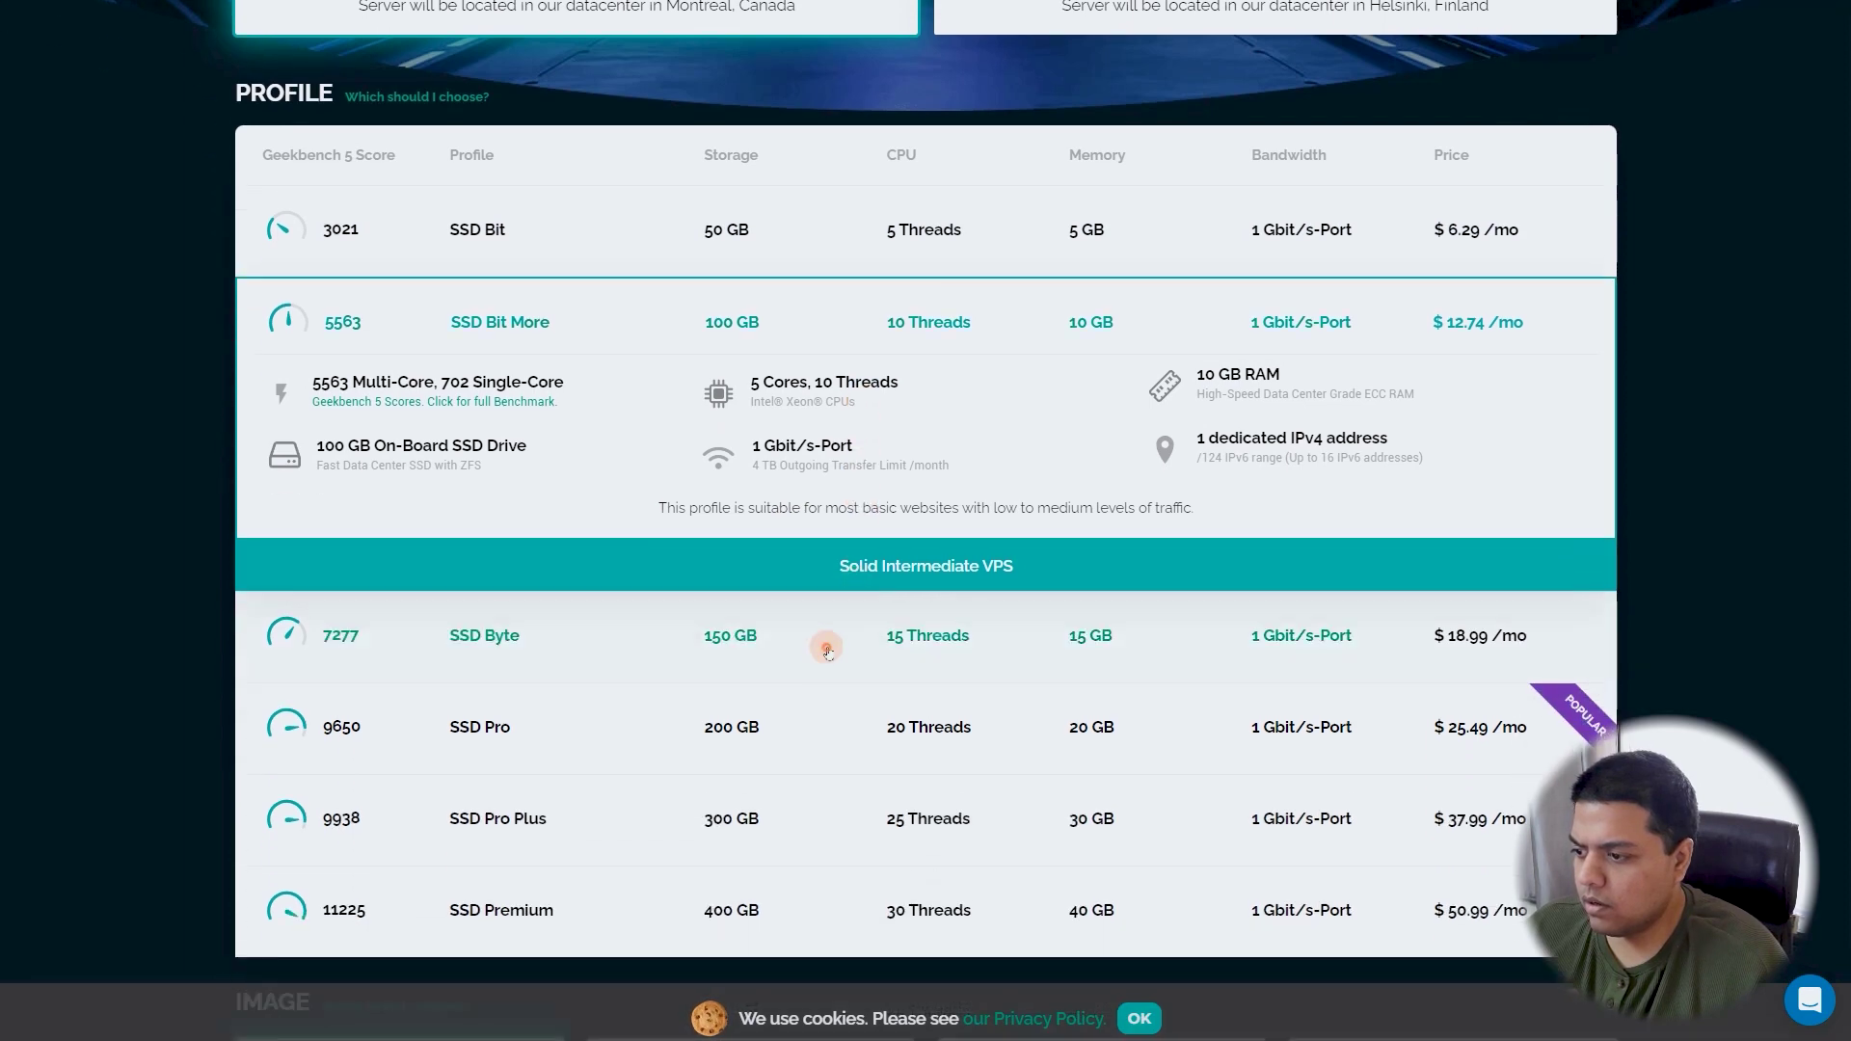
click(827, 642)
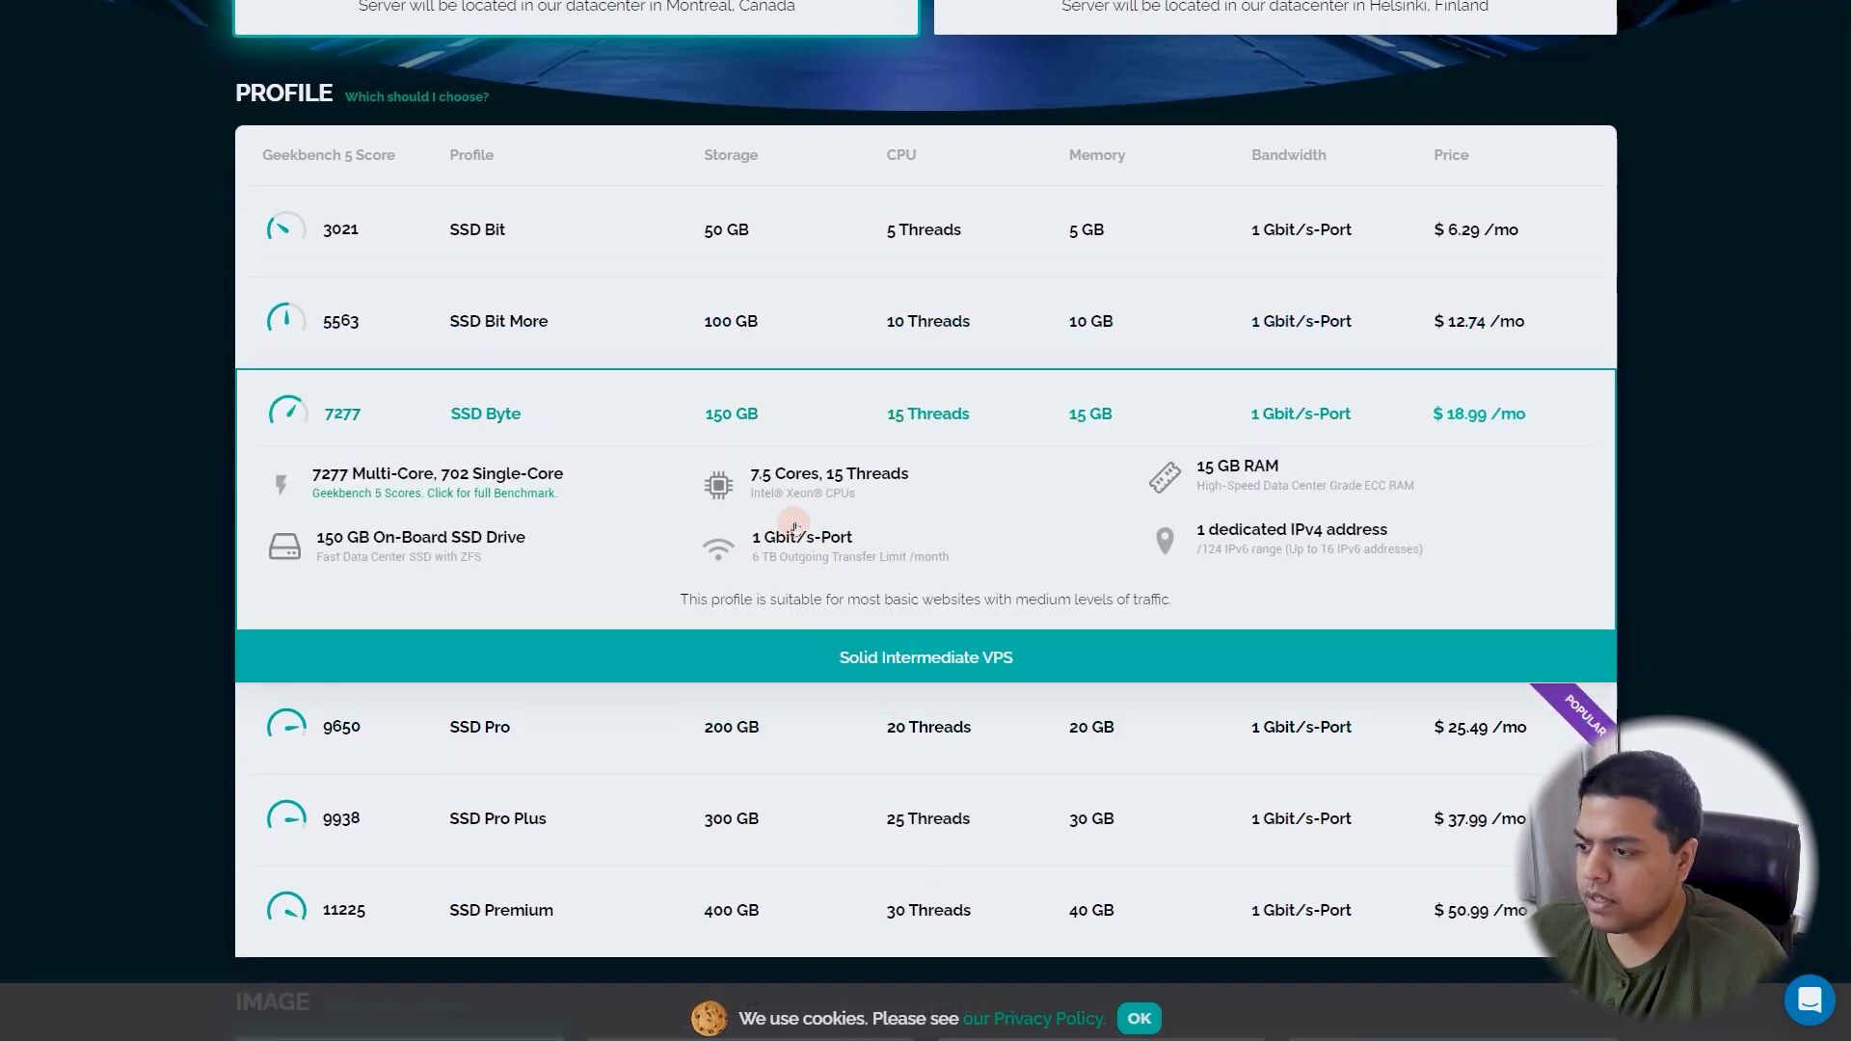
click(816, 238)
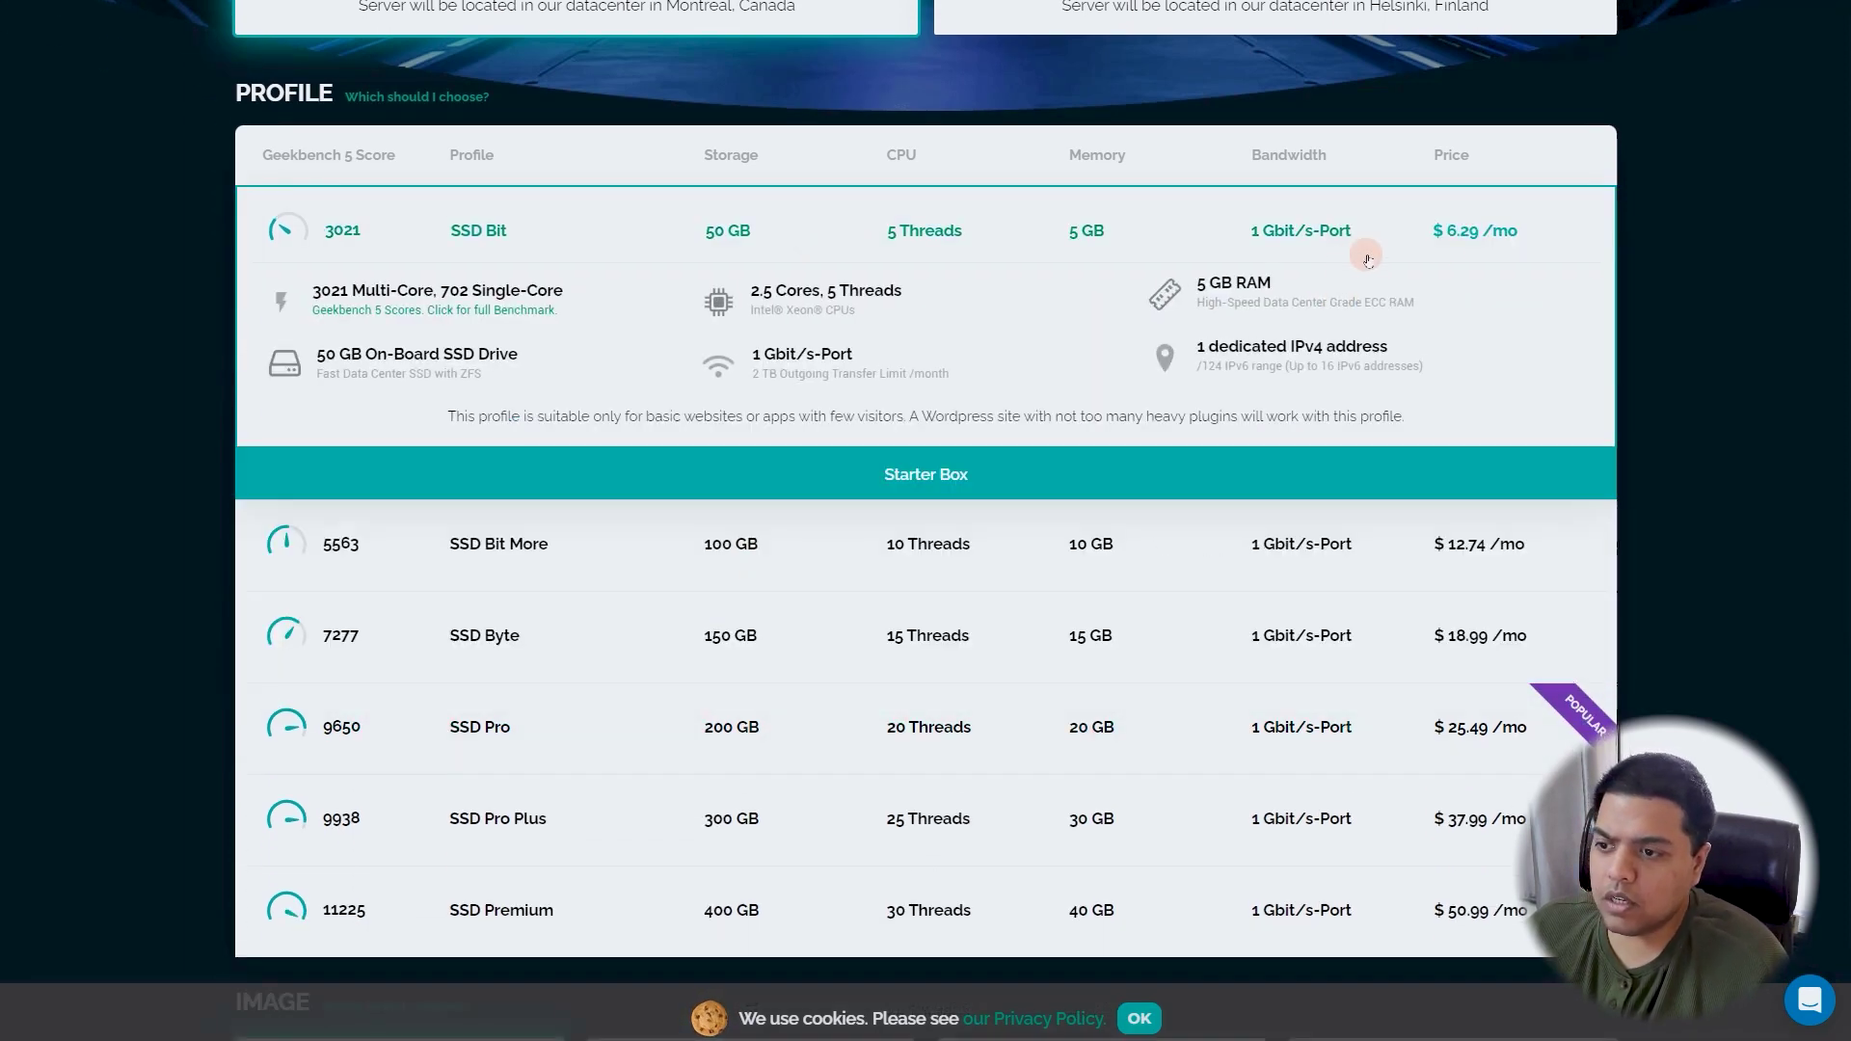
- Change the server platform to AMD Ryzen and examine its profiles
scroll(1294, 249, up, 8)
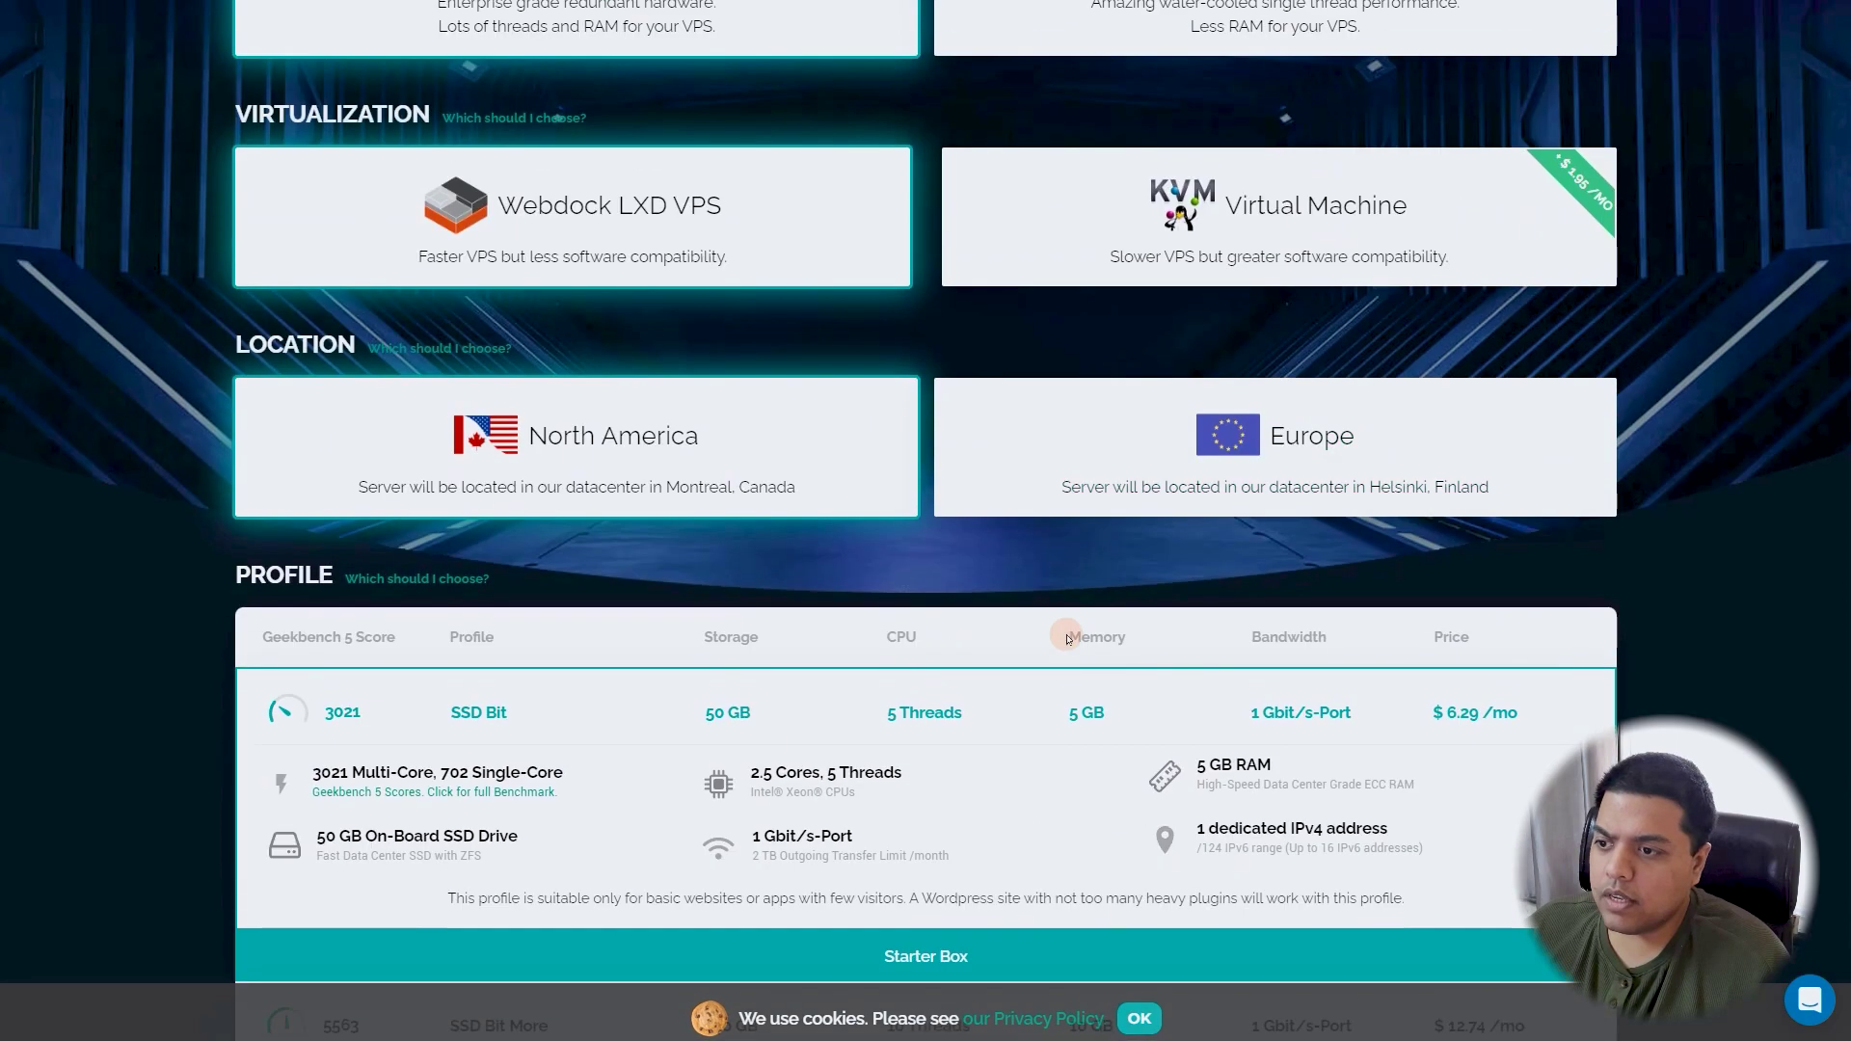
scroll(1194, 473, down, 4)
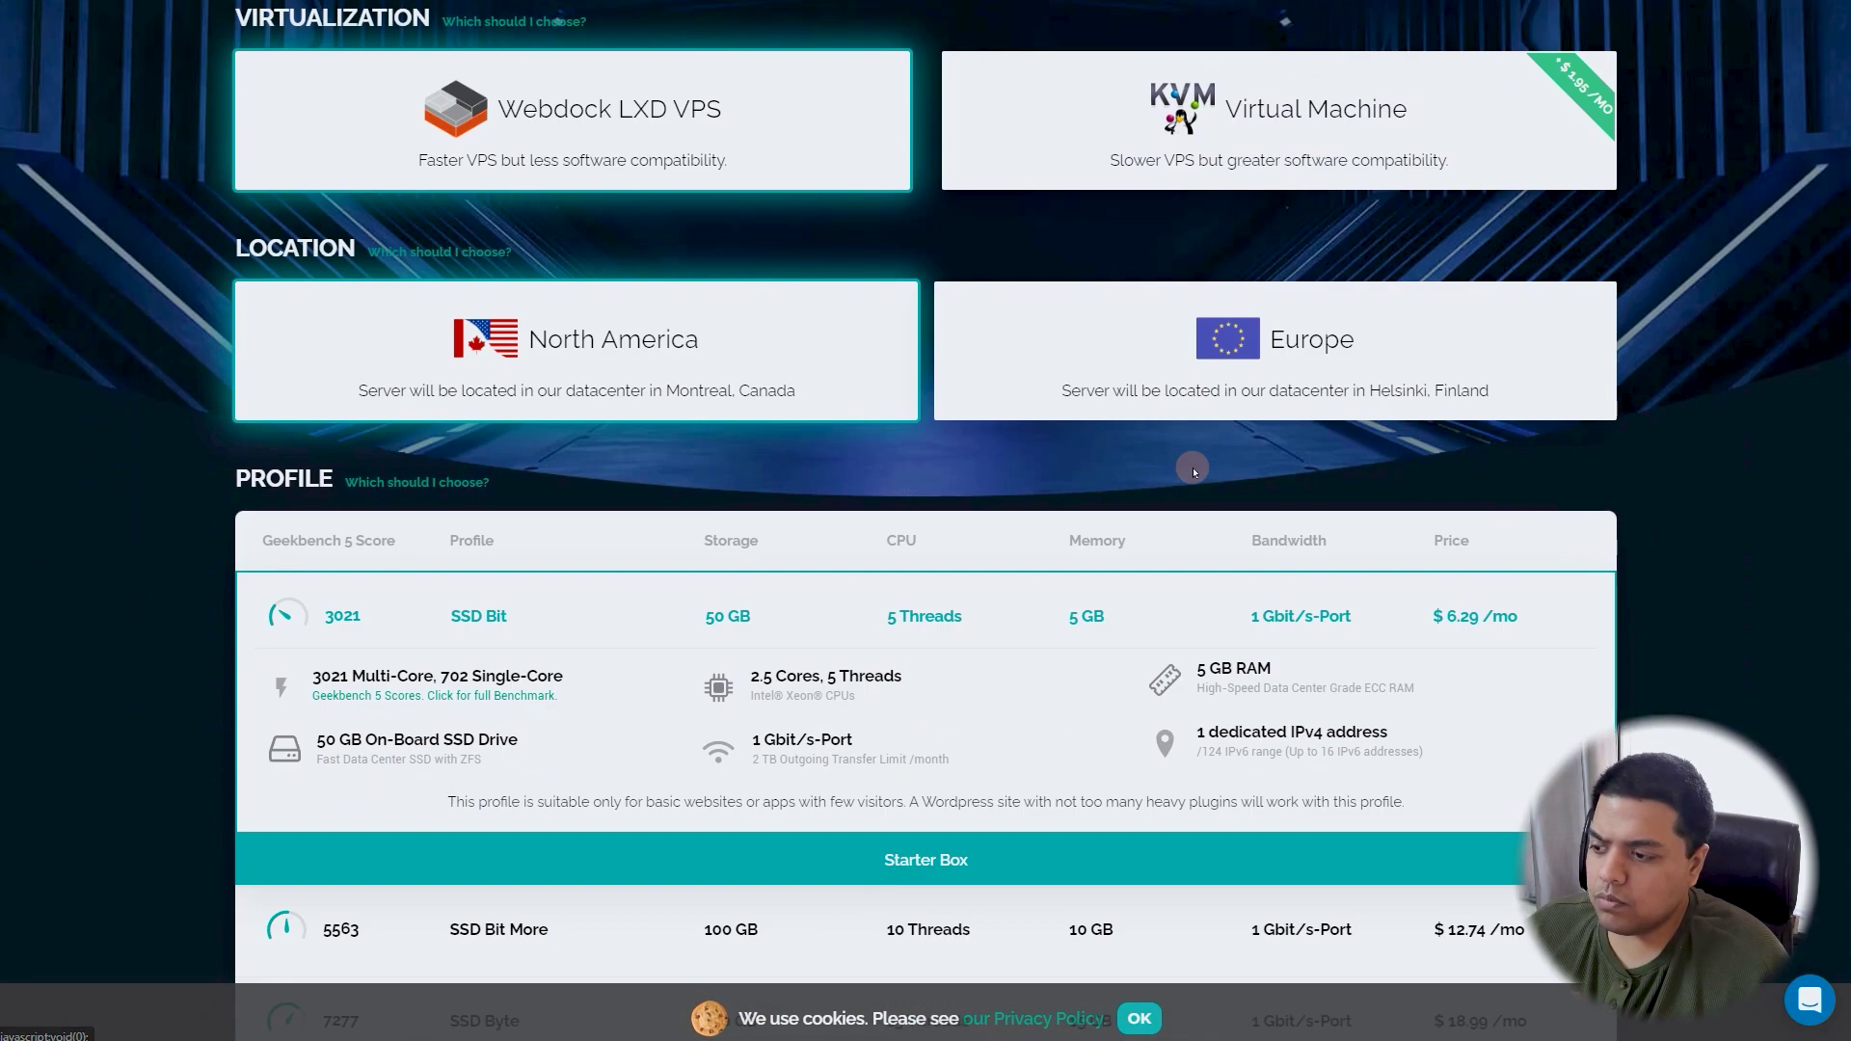
scroll(1184, 476, up, 5)
click(1159, 357)
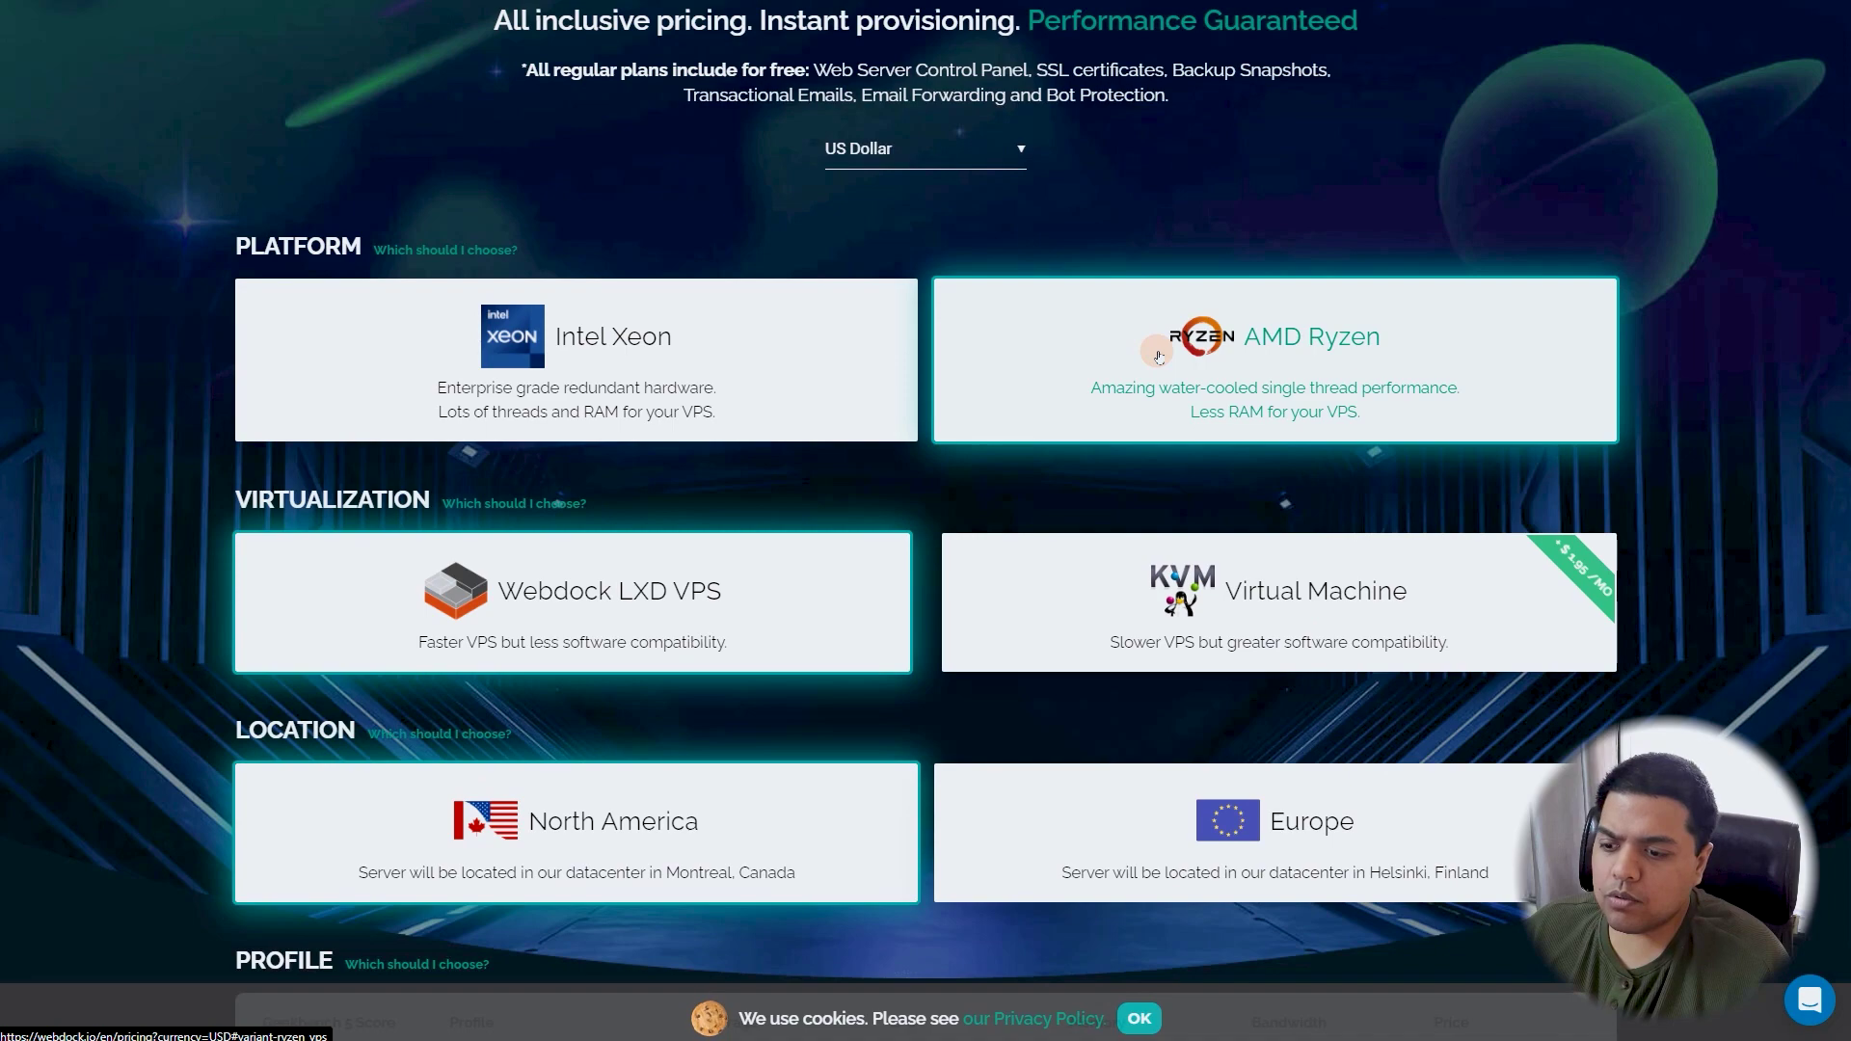
scroll(1157, 405, down, 6)
click(844, 525)
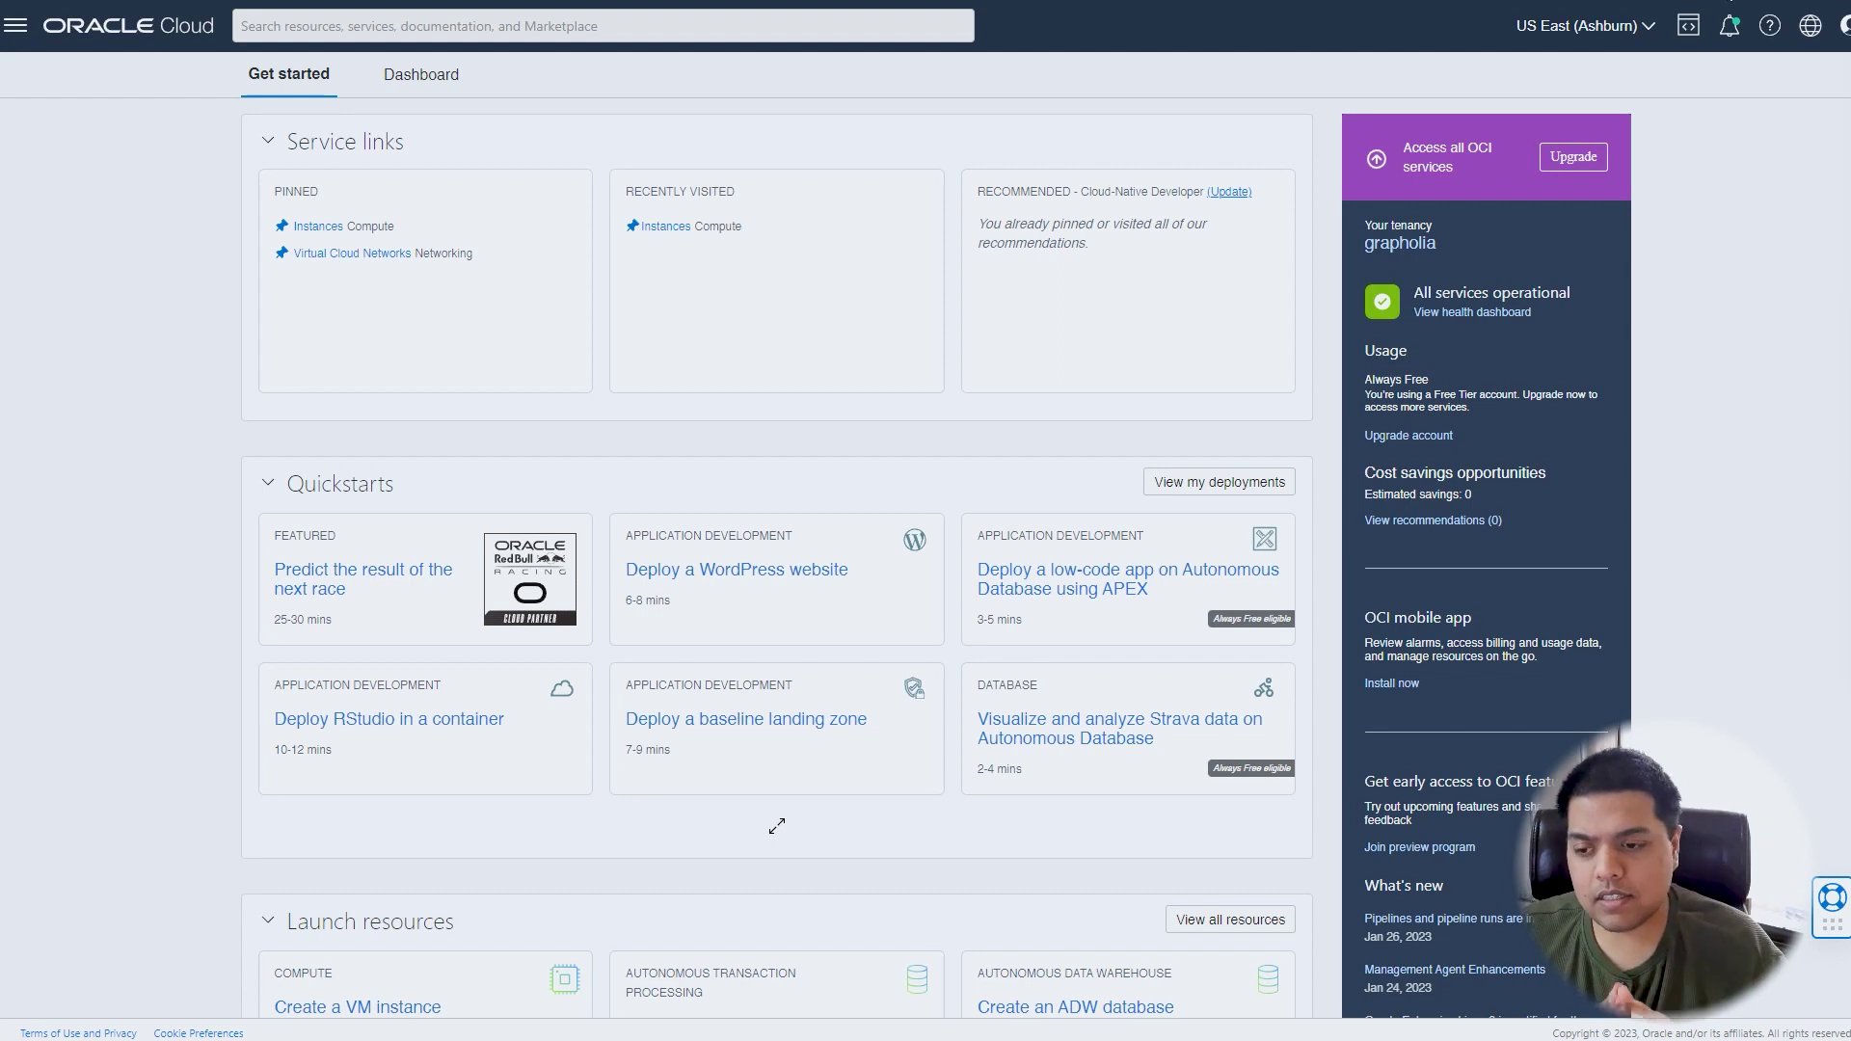
click(16, 29)
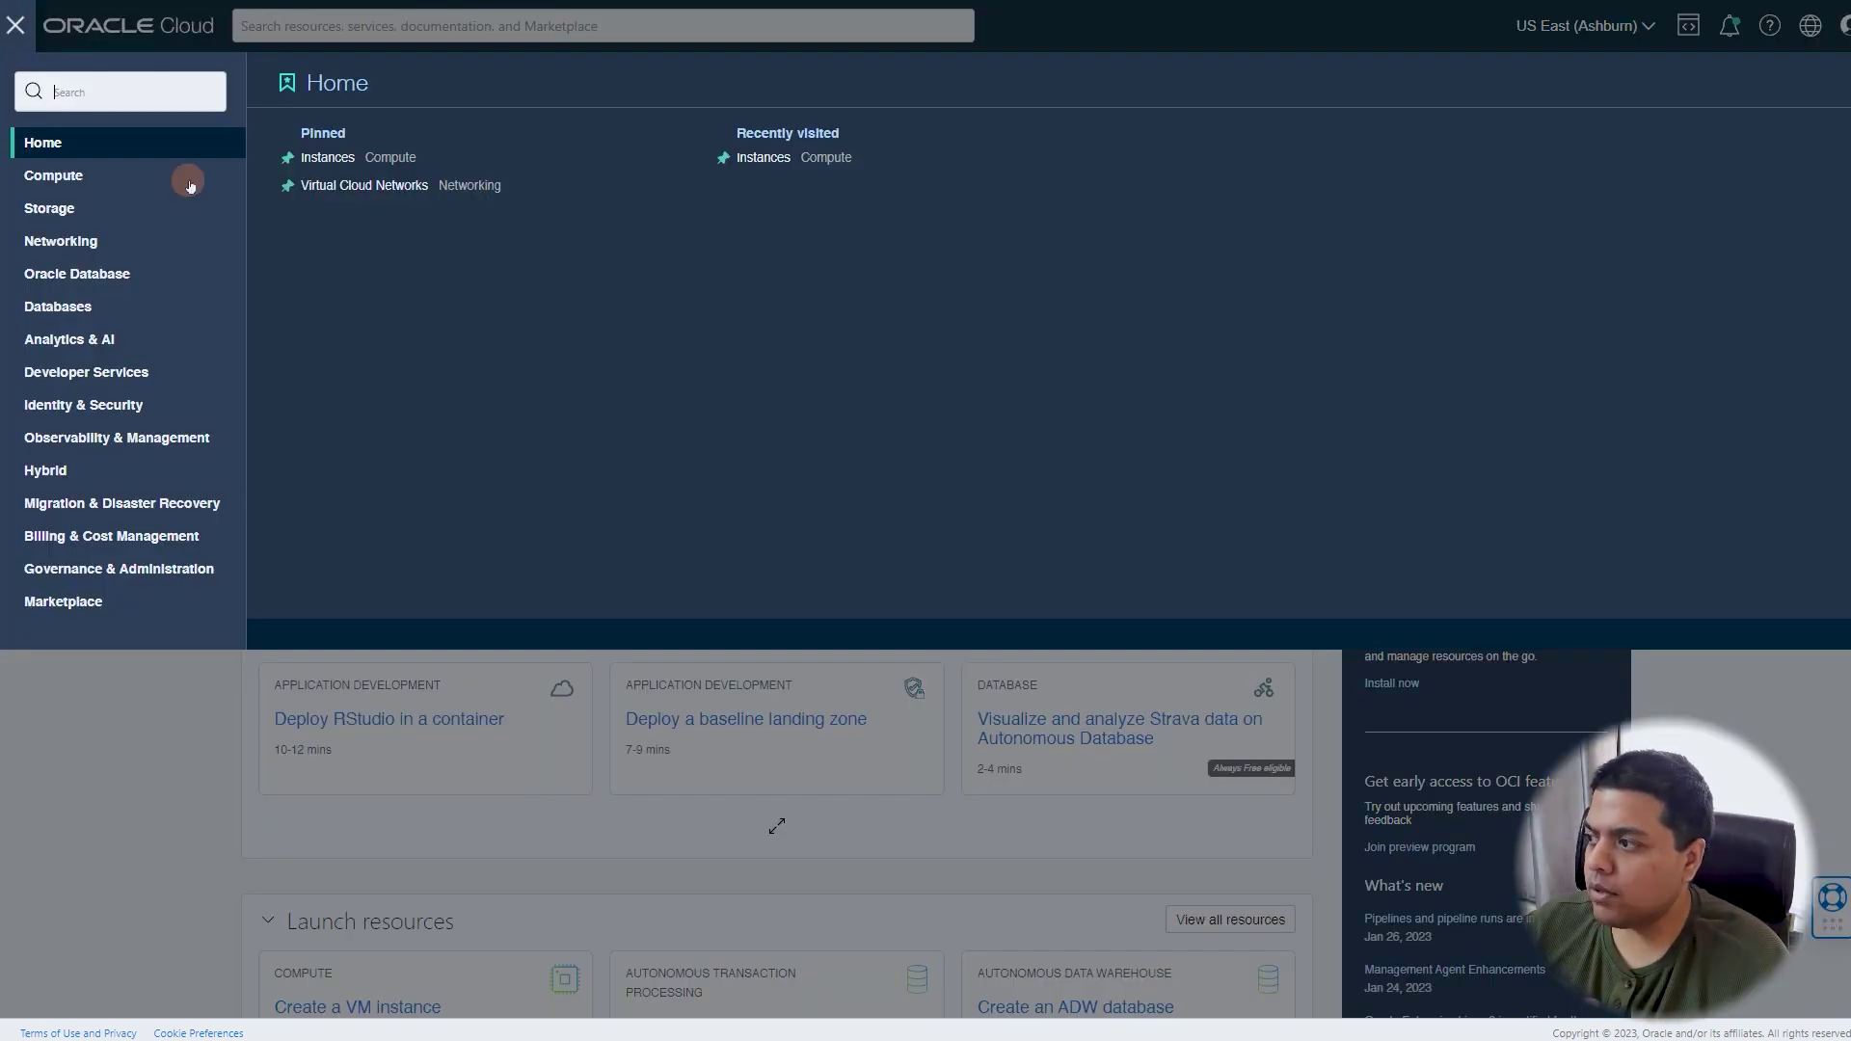
click(282, 540)
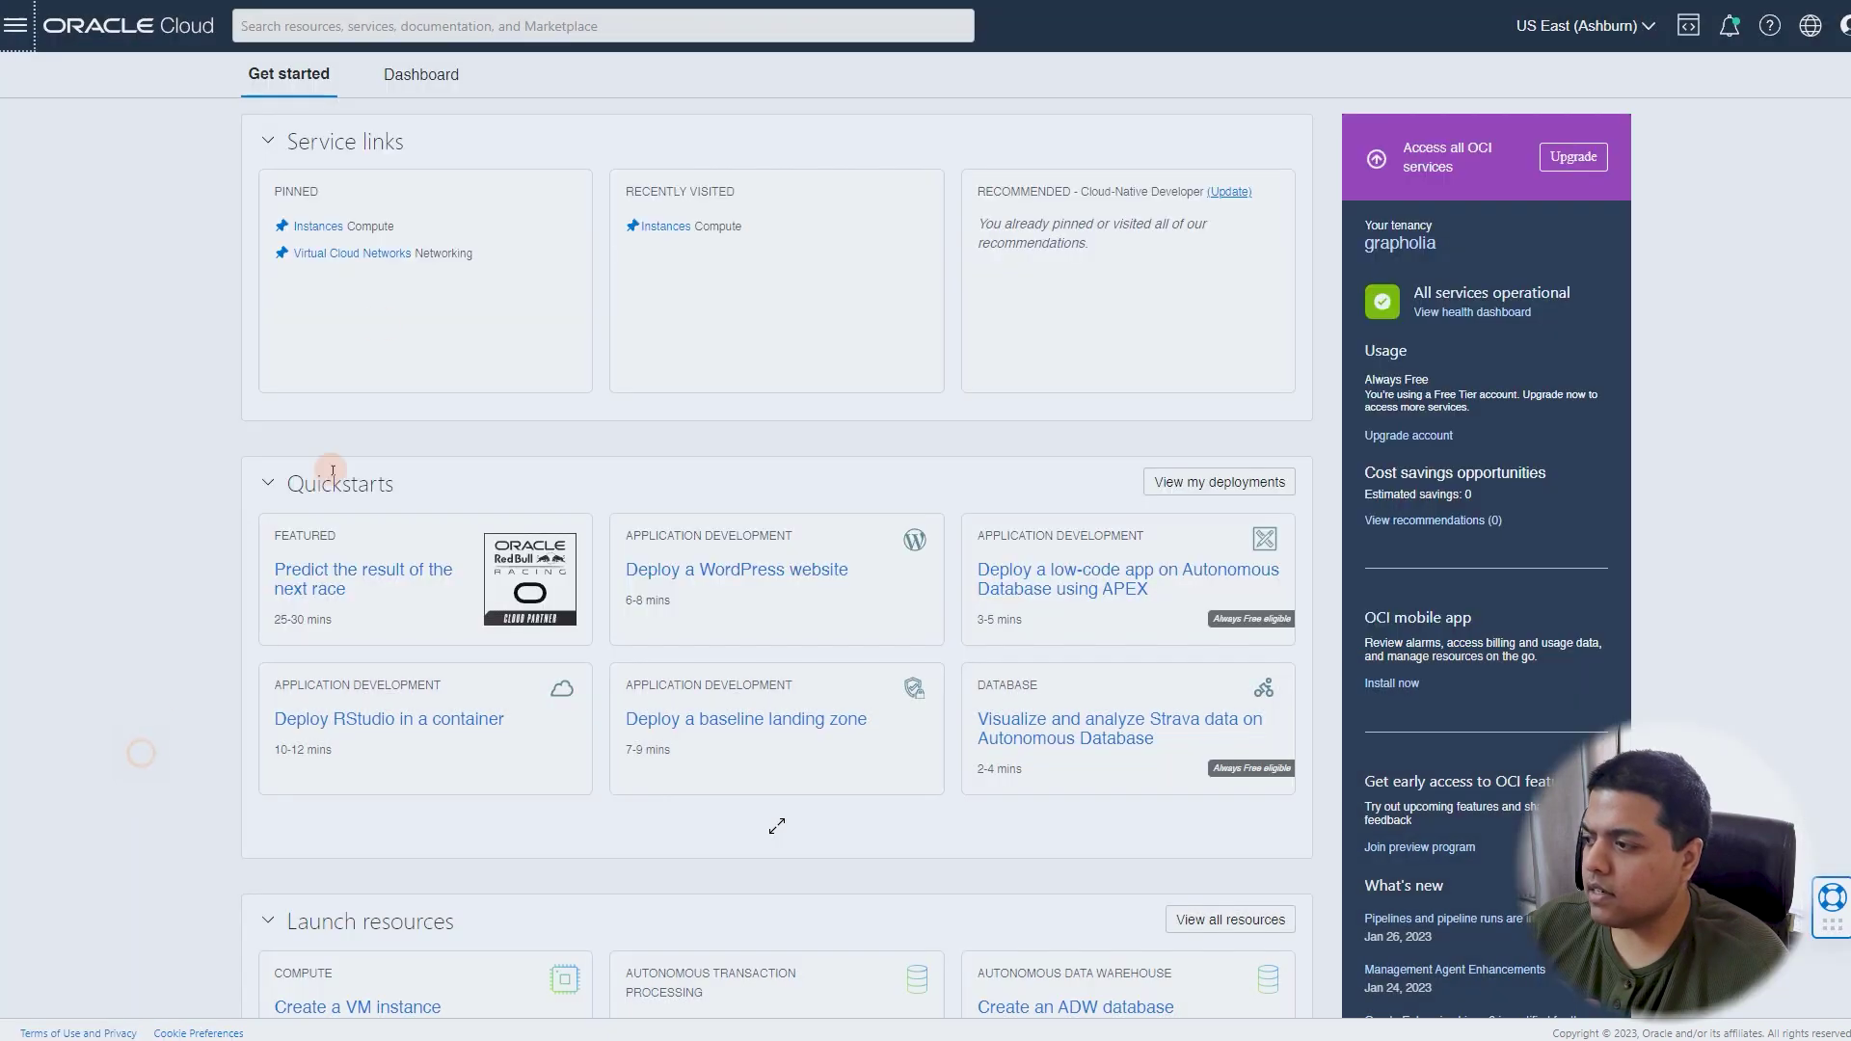
- Open the Compute Instances page of the Oracle Cloud console
click(16, 26)
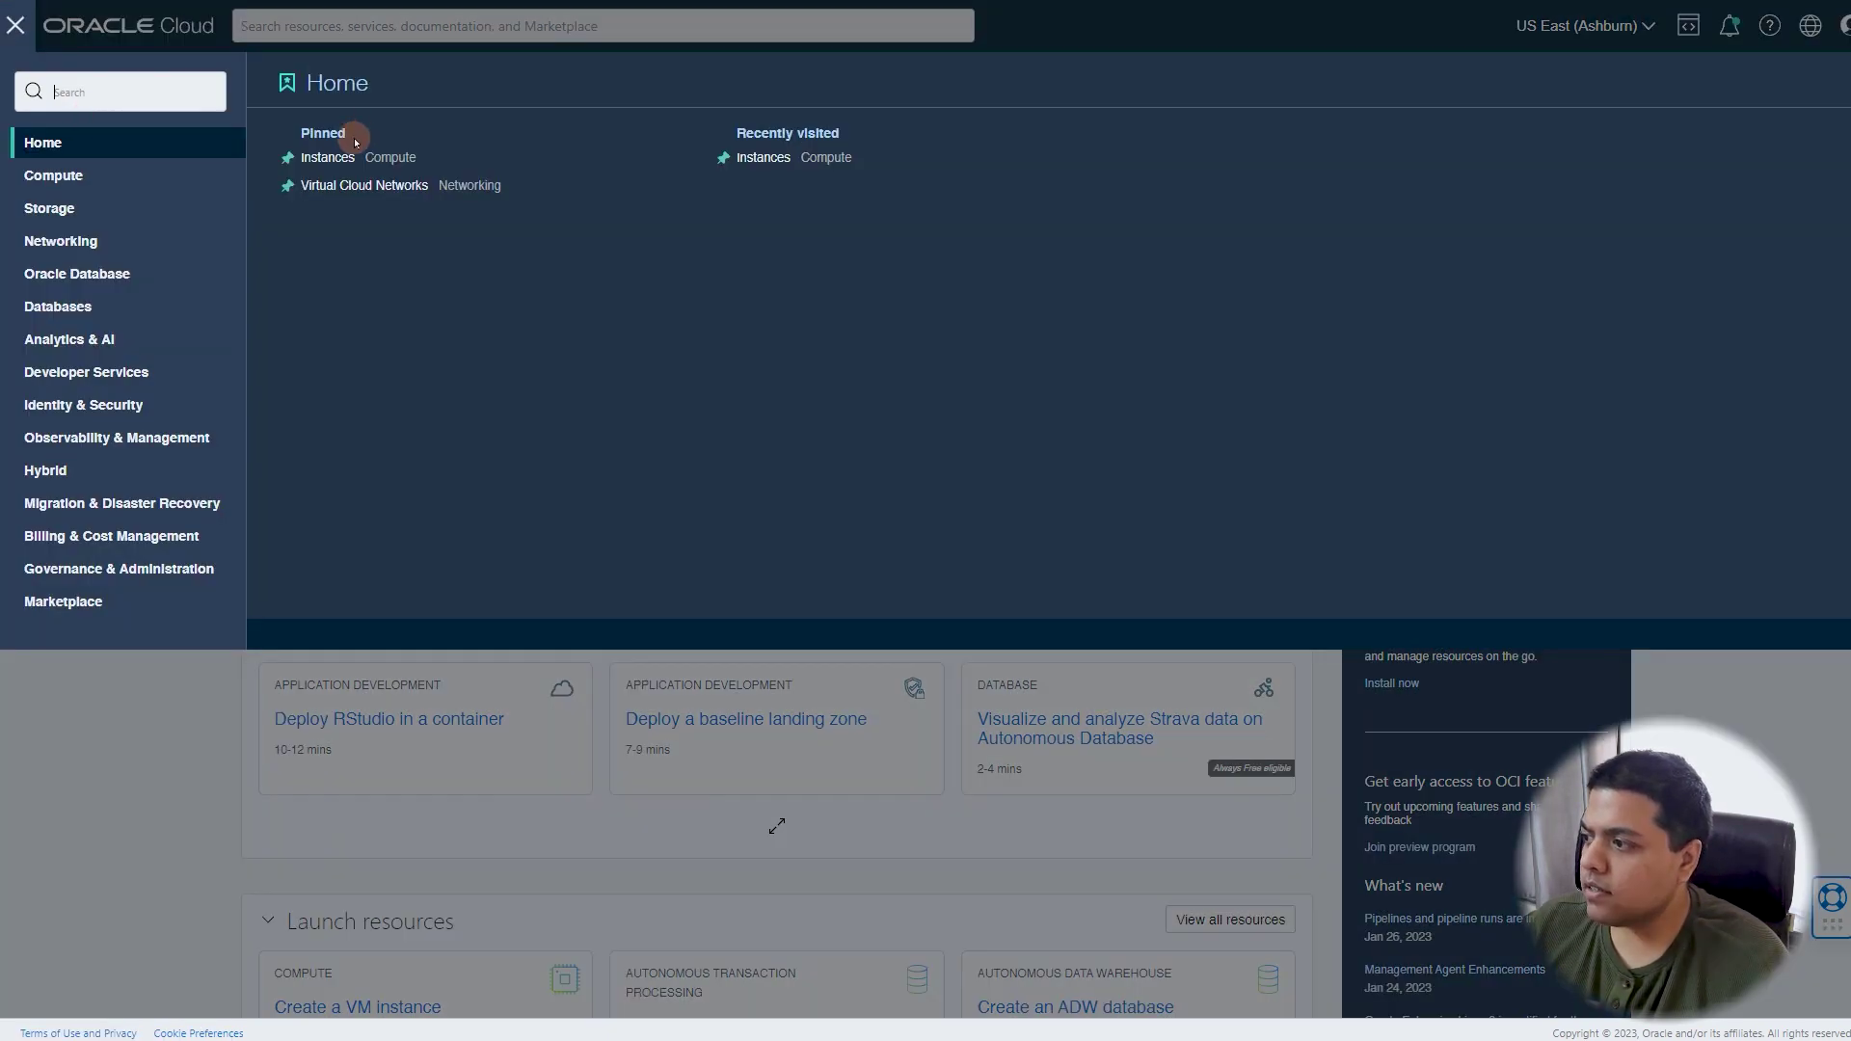
click(114, 179)
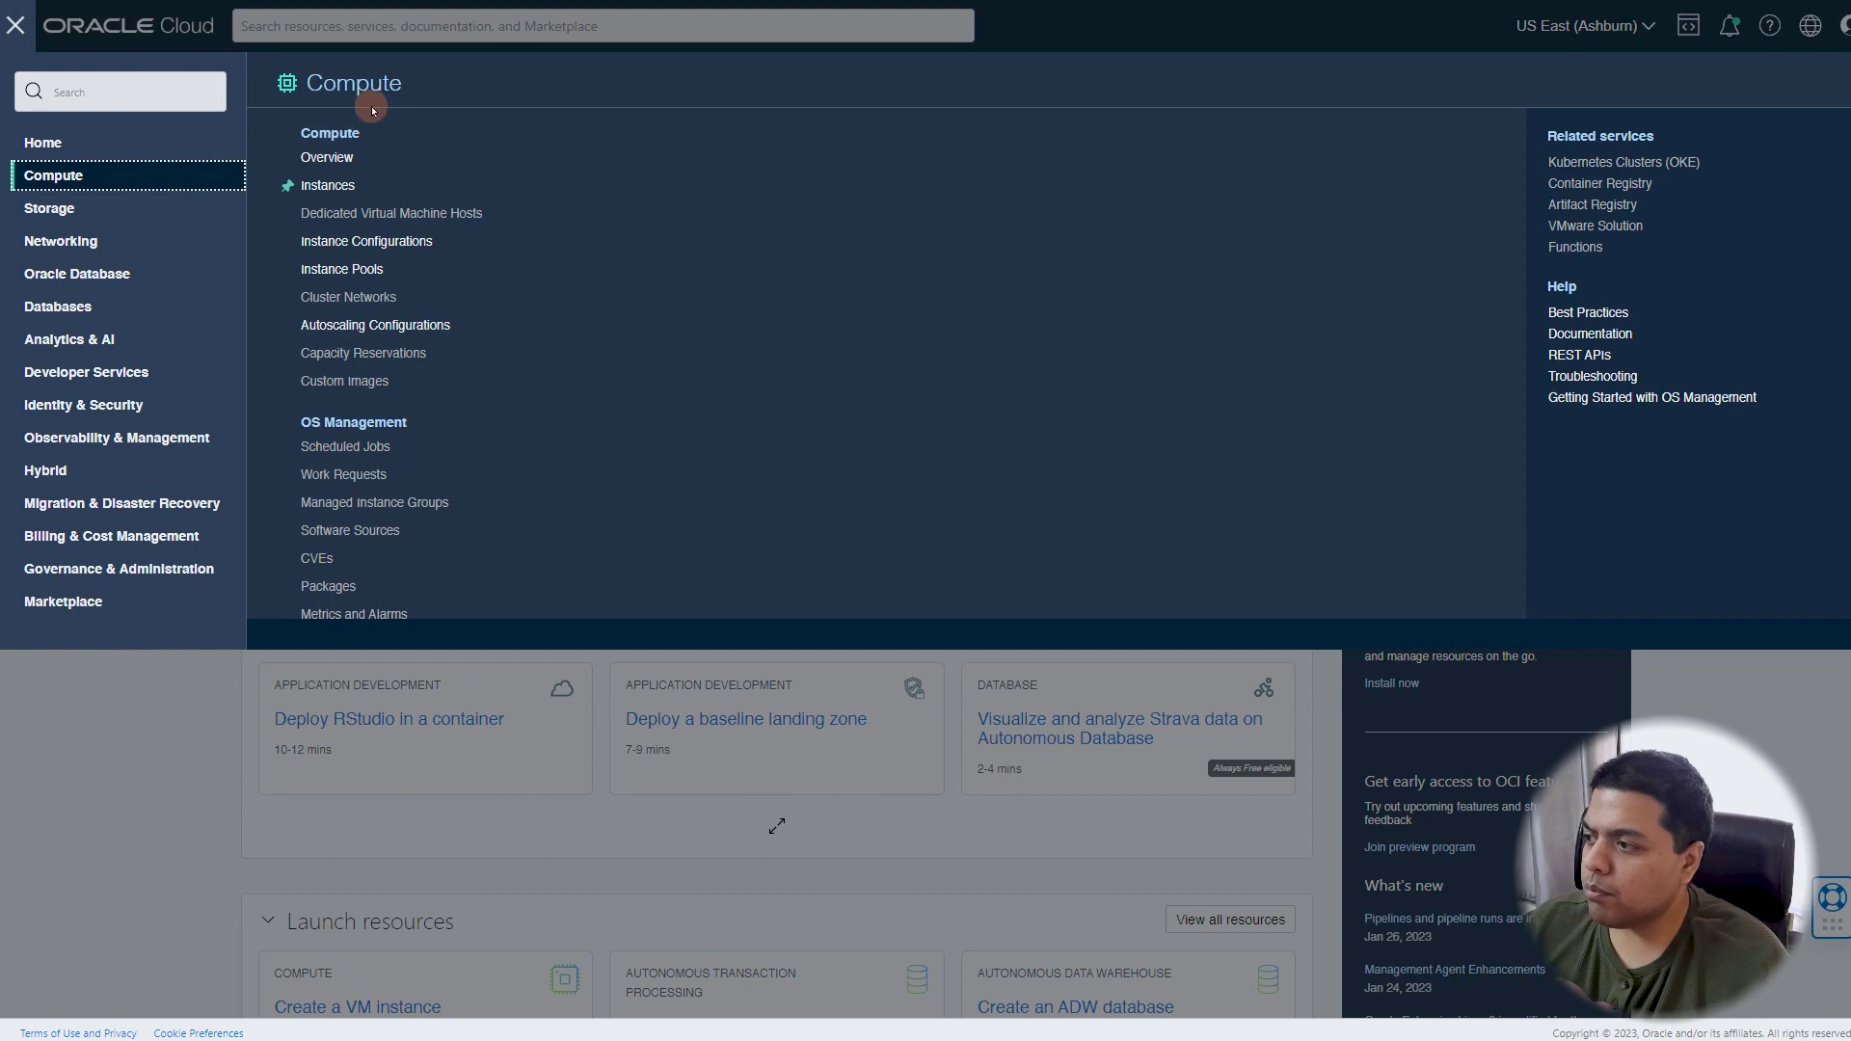
click(157, 749)
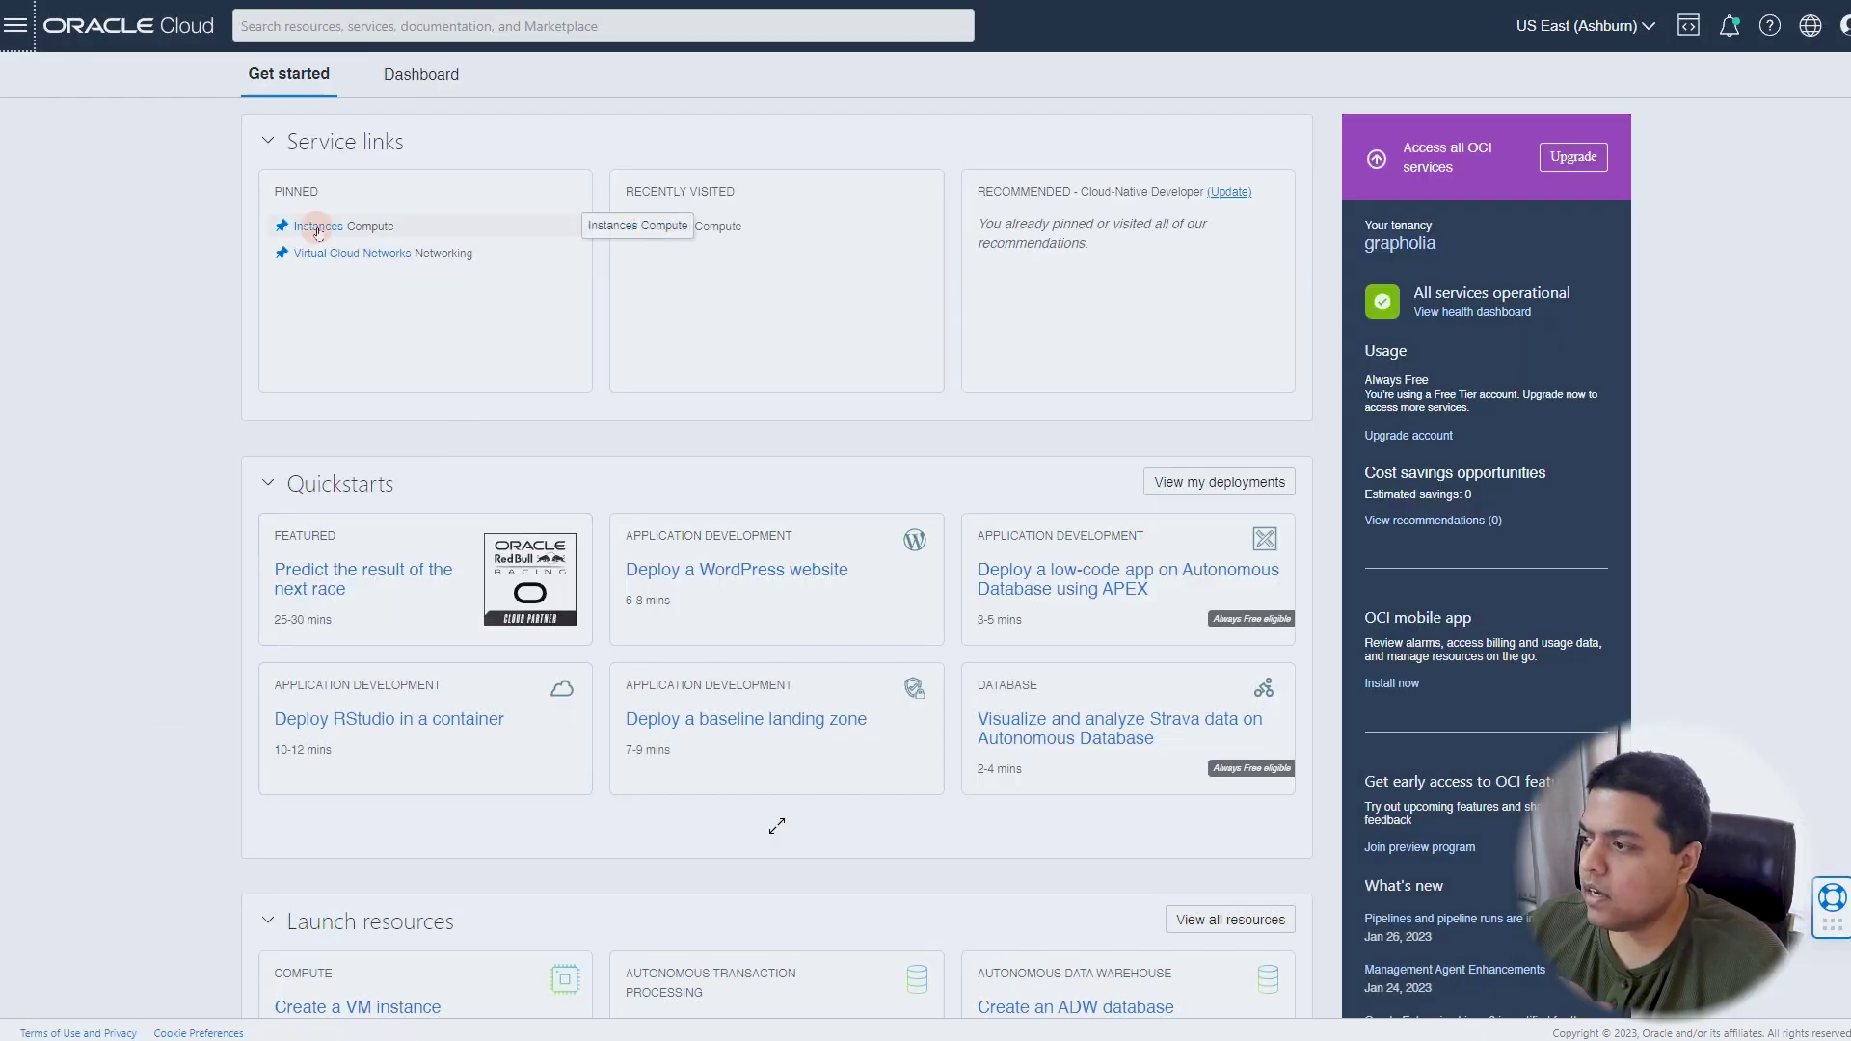
click(321, 232)
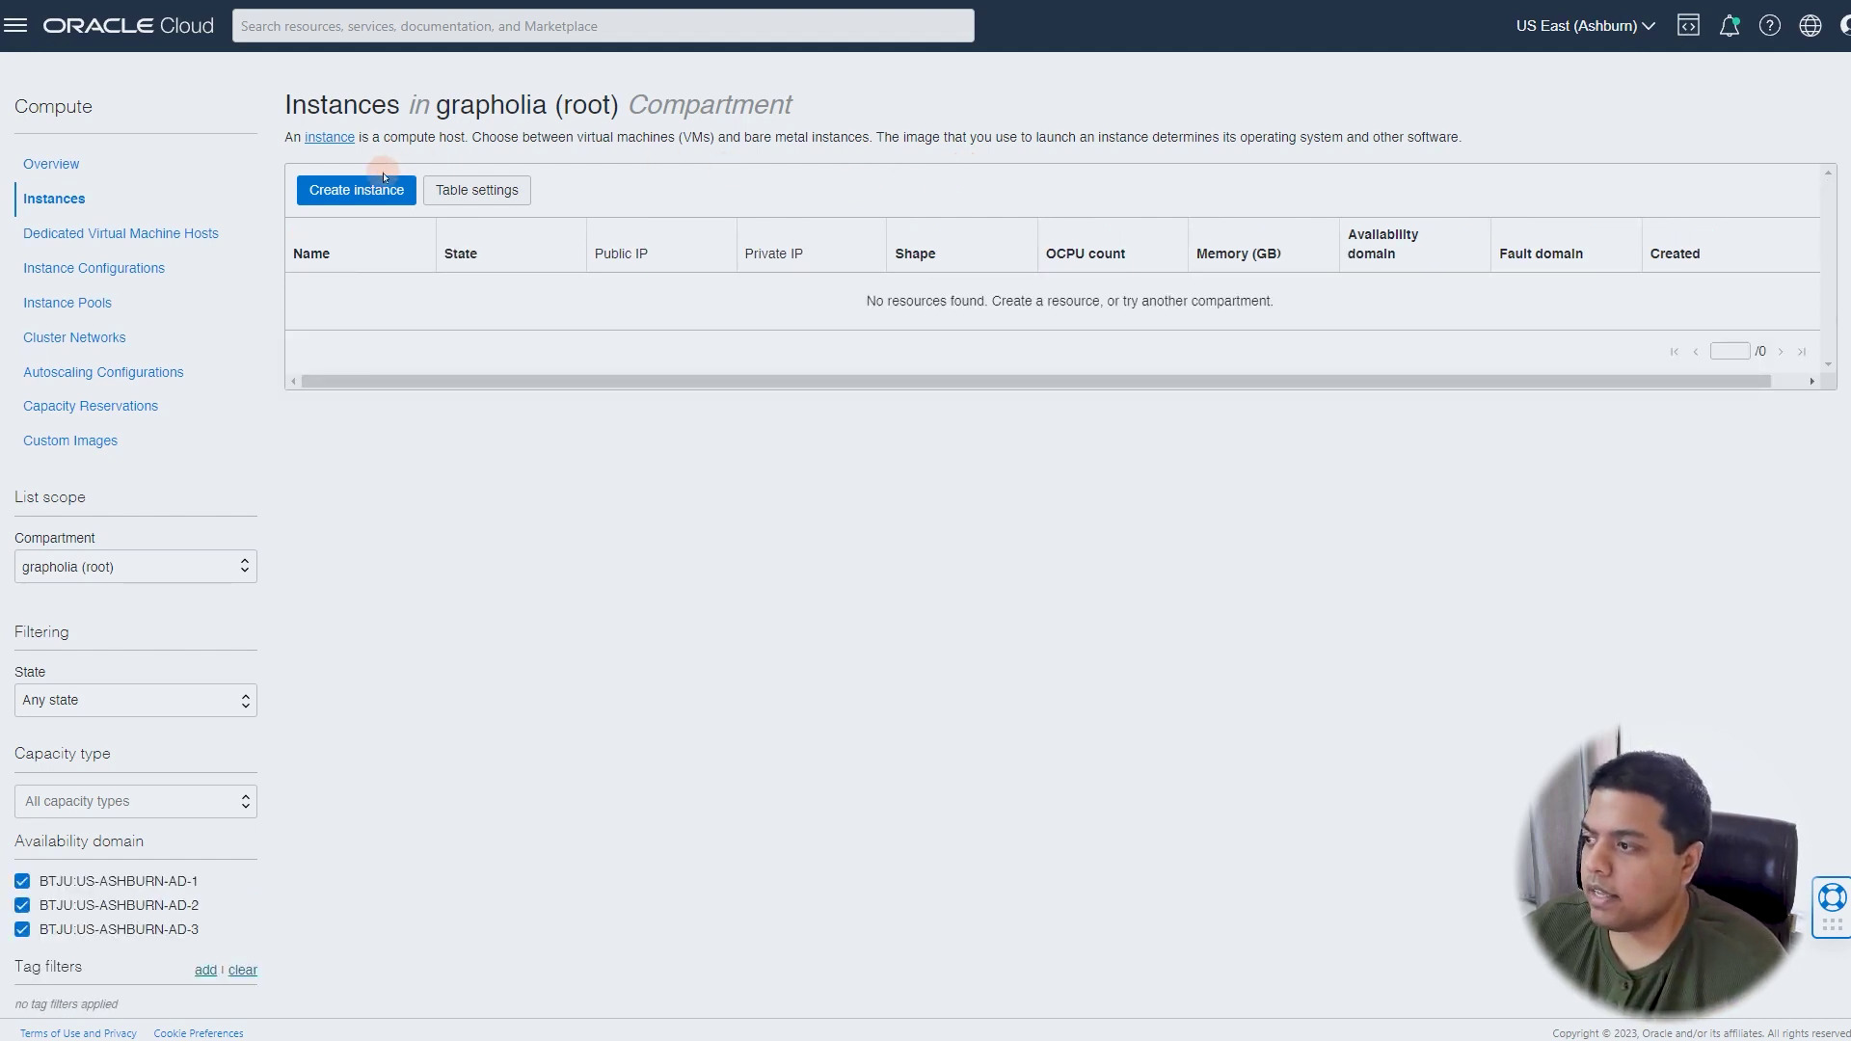
- Start creating a compute instance and name it Grapholia Test
click(349, 188)
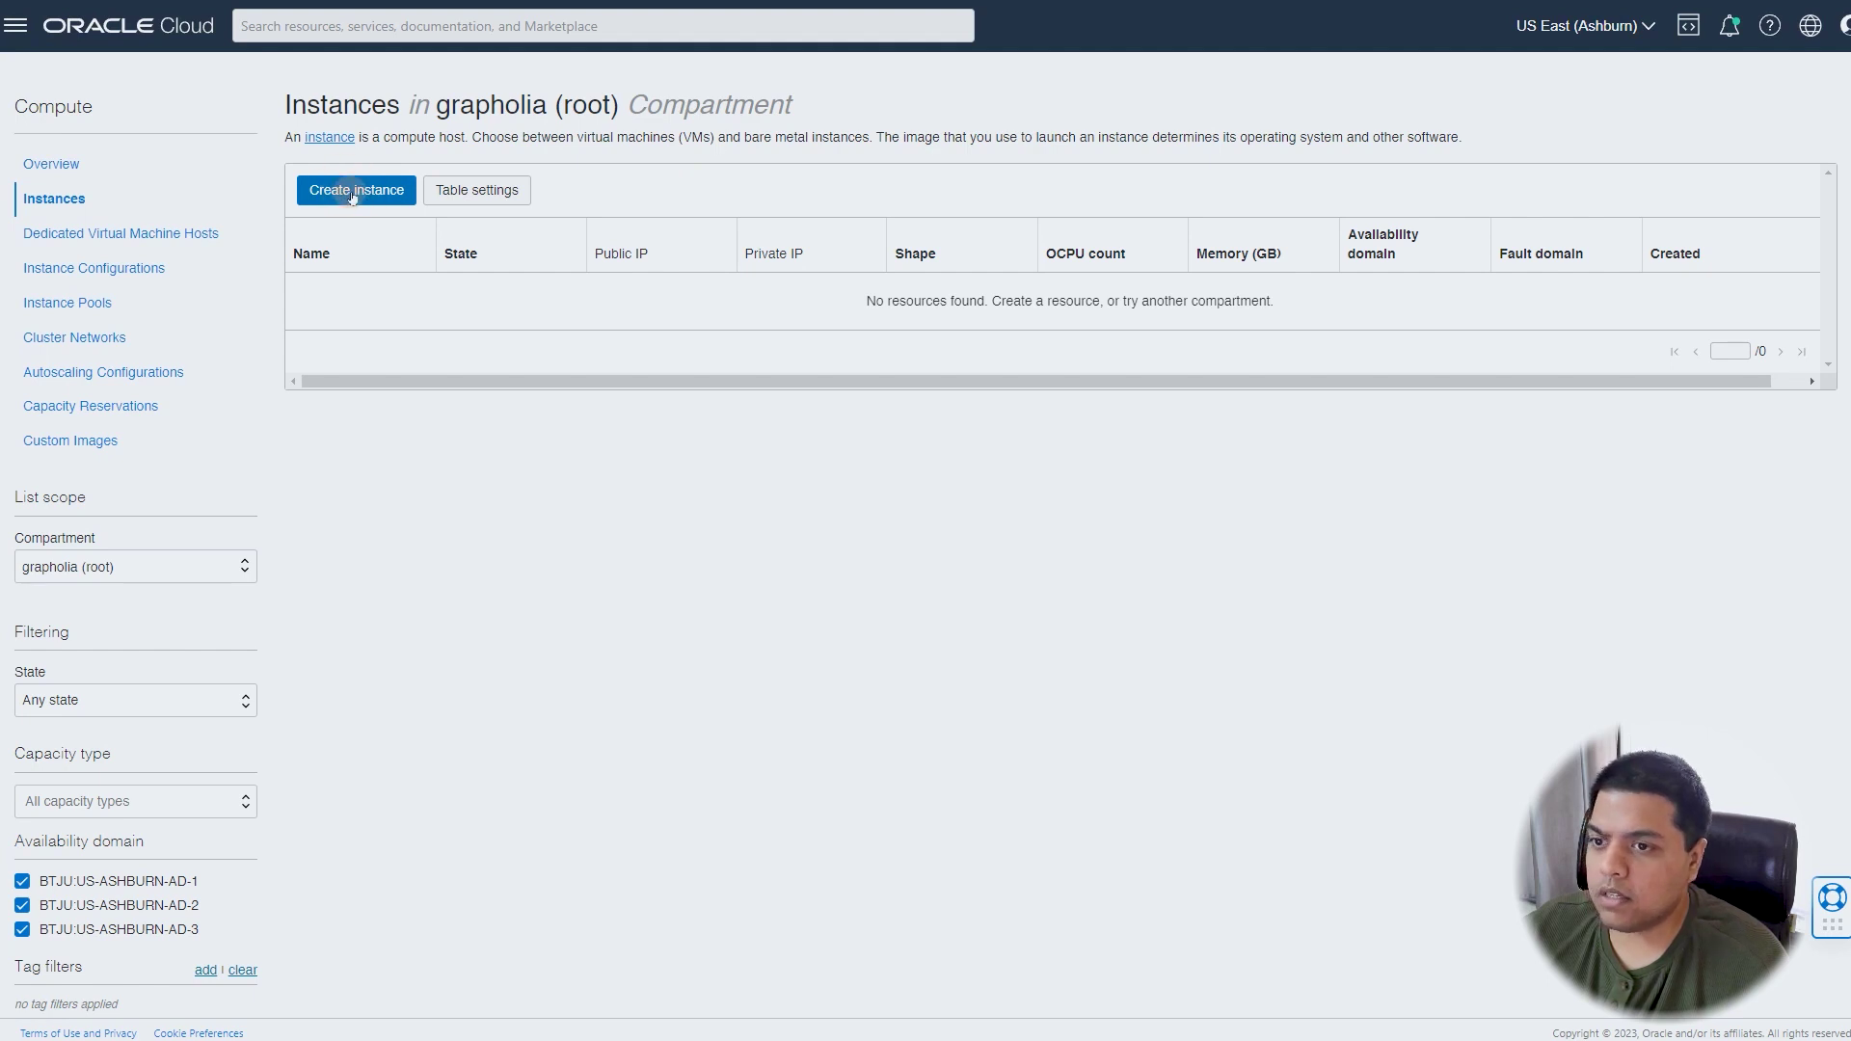
drag(207, 206, 2, 202)
text(G)
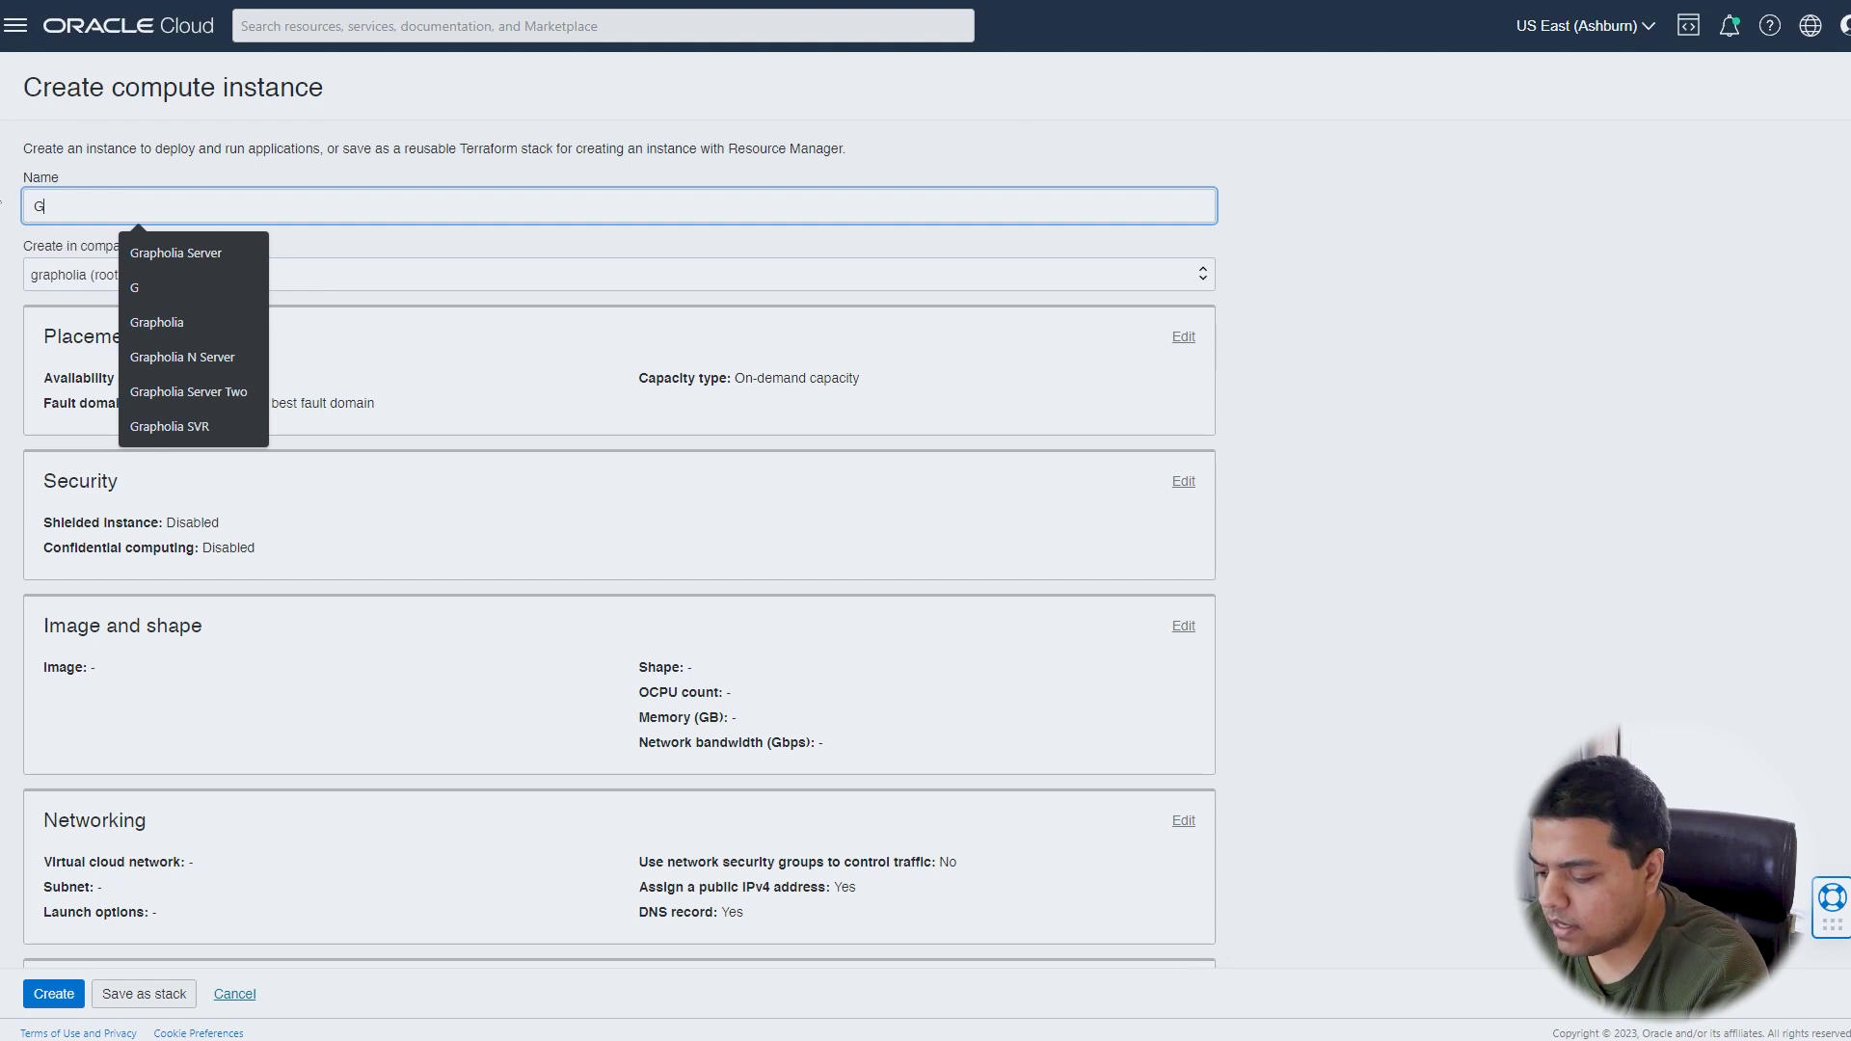
text(rapholia )
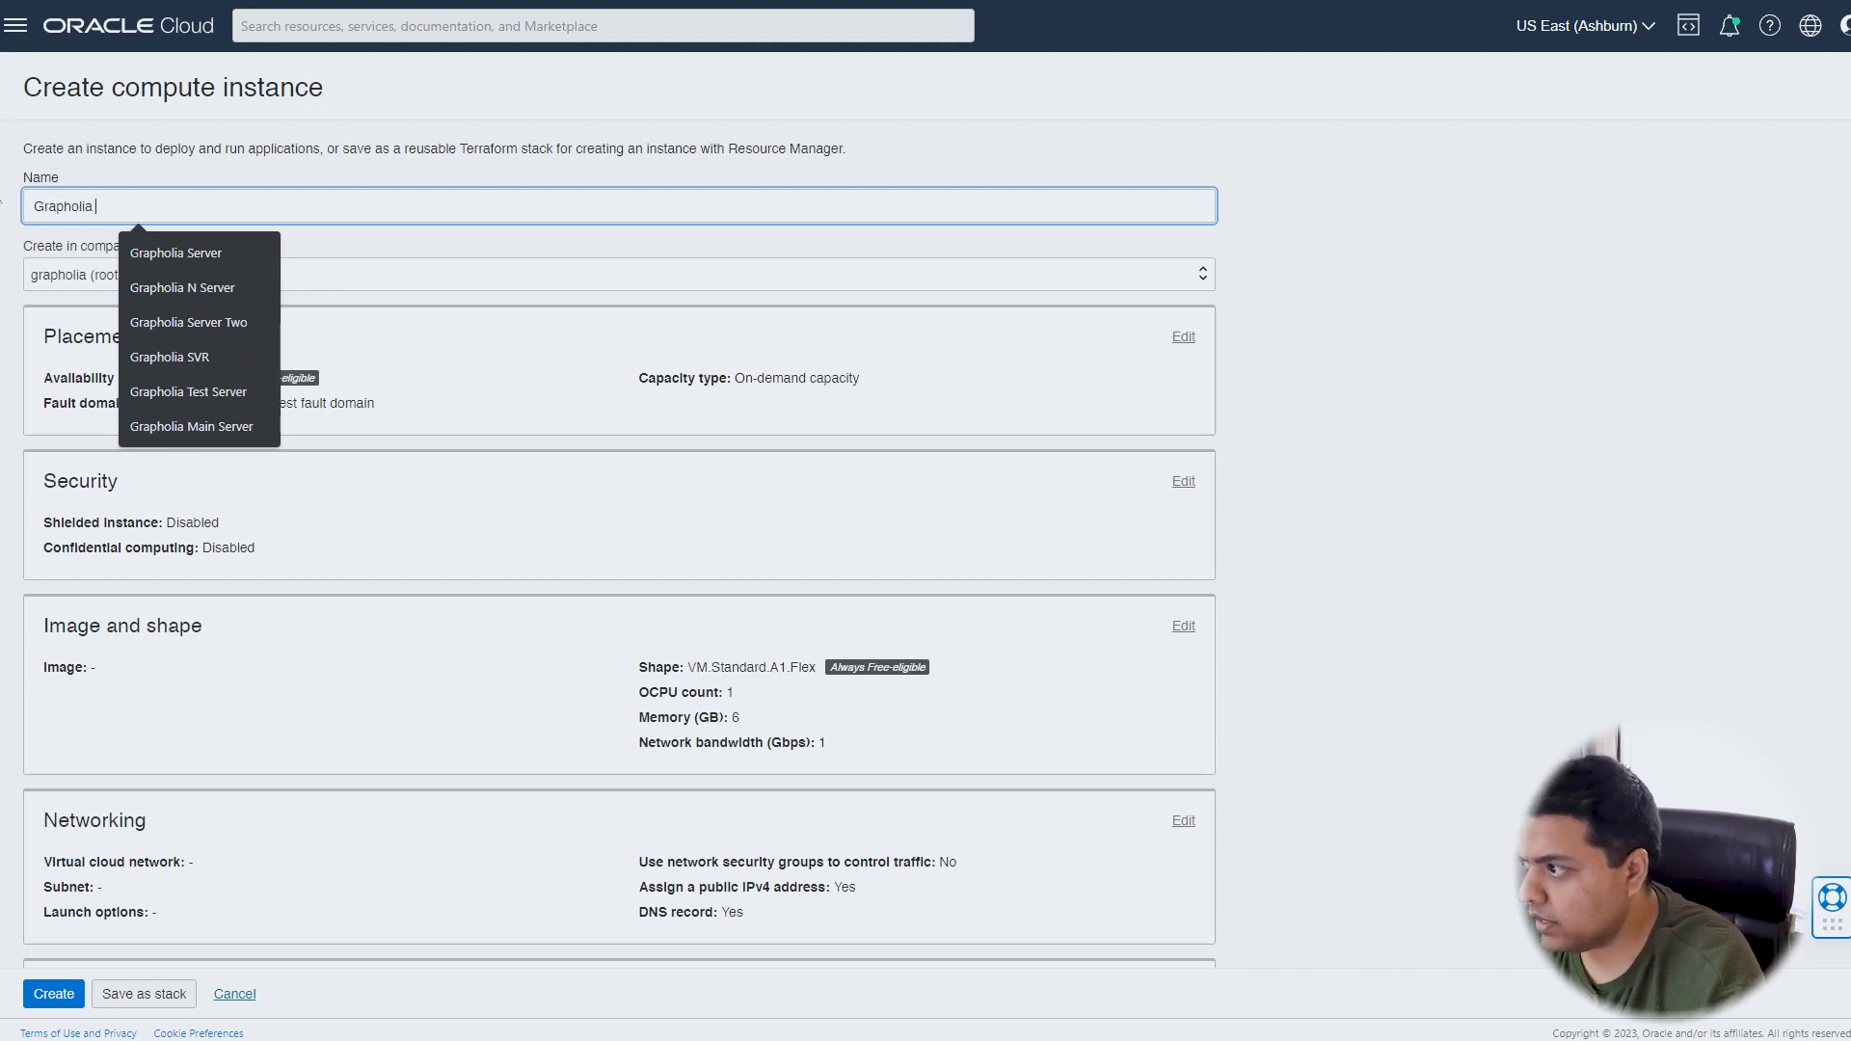
text(Test)
click(313, 157)
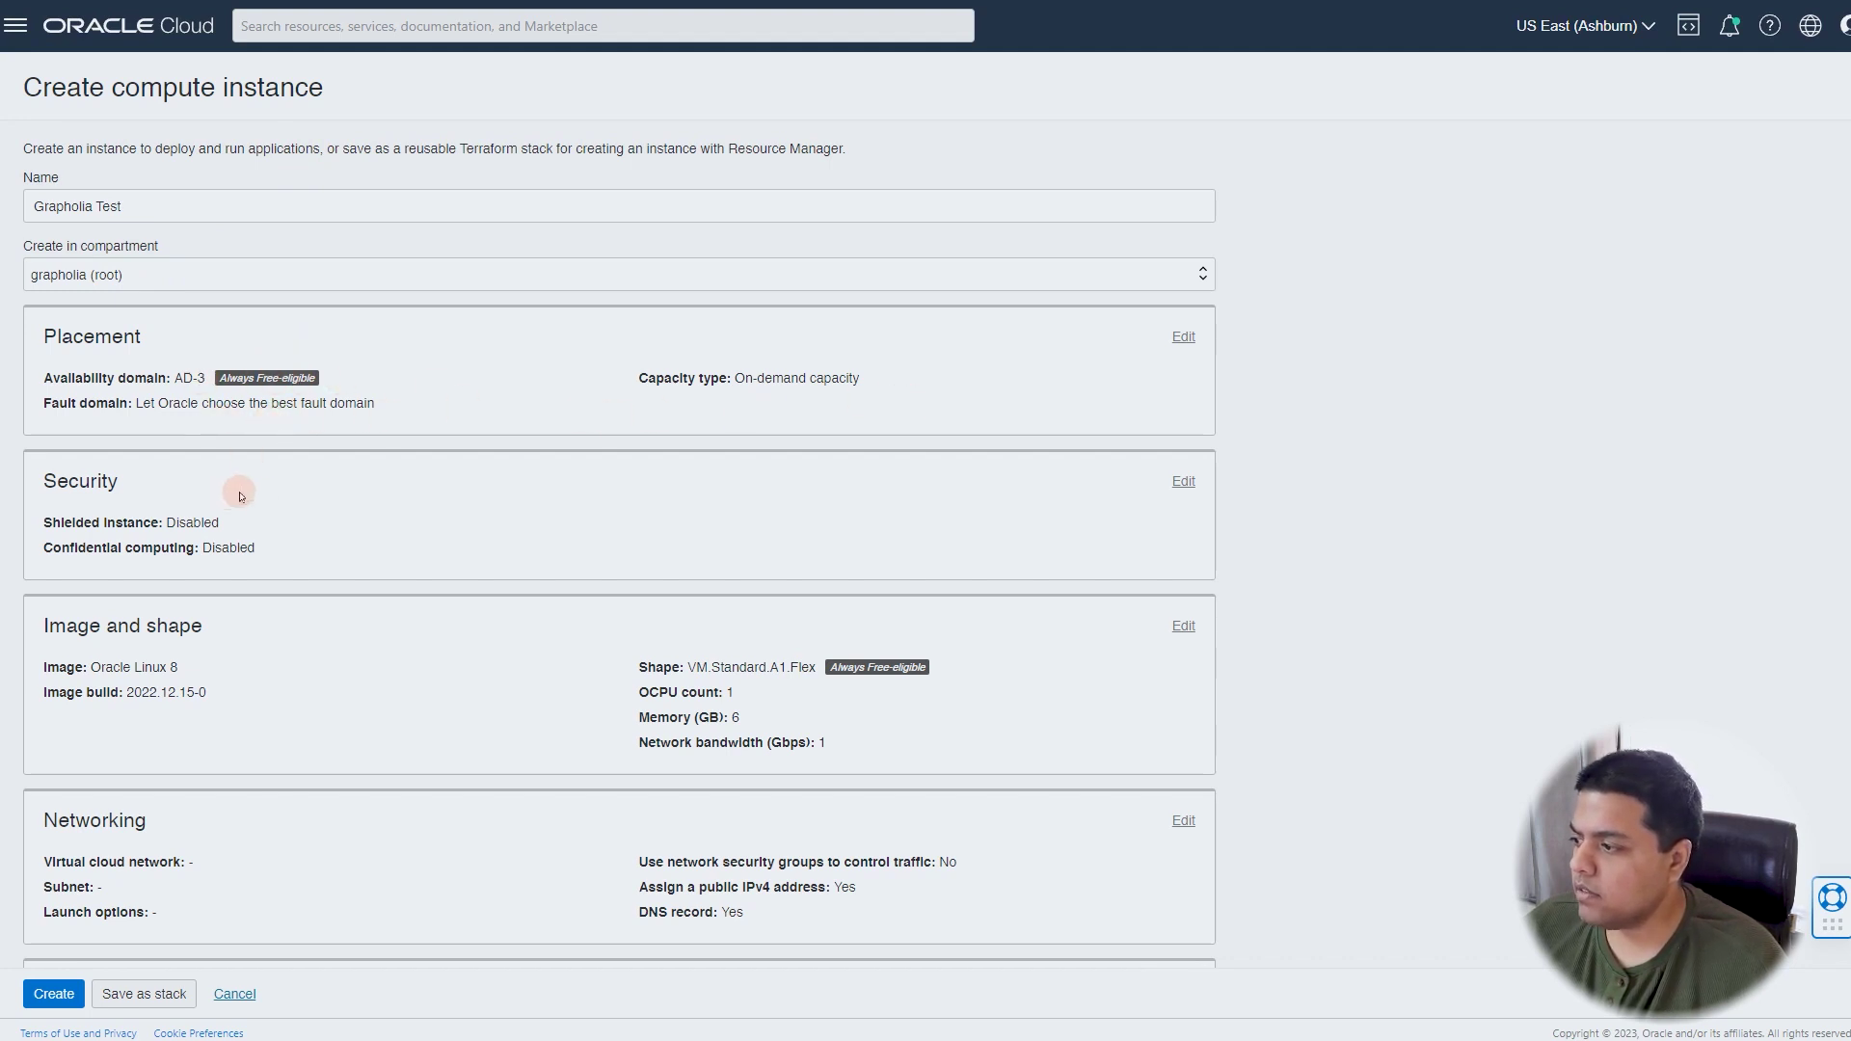
- Change the instance's image to Canonical Ubuntu 22.04 with image build 2023.01.31-0
scroll(241, 487, down, 1)
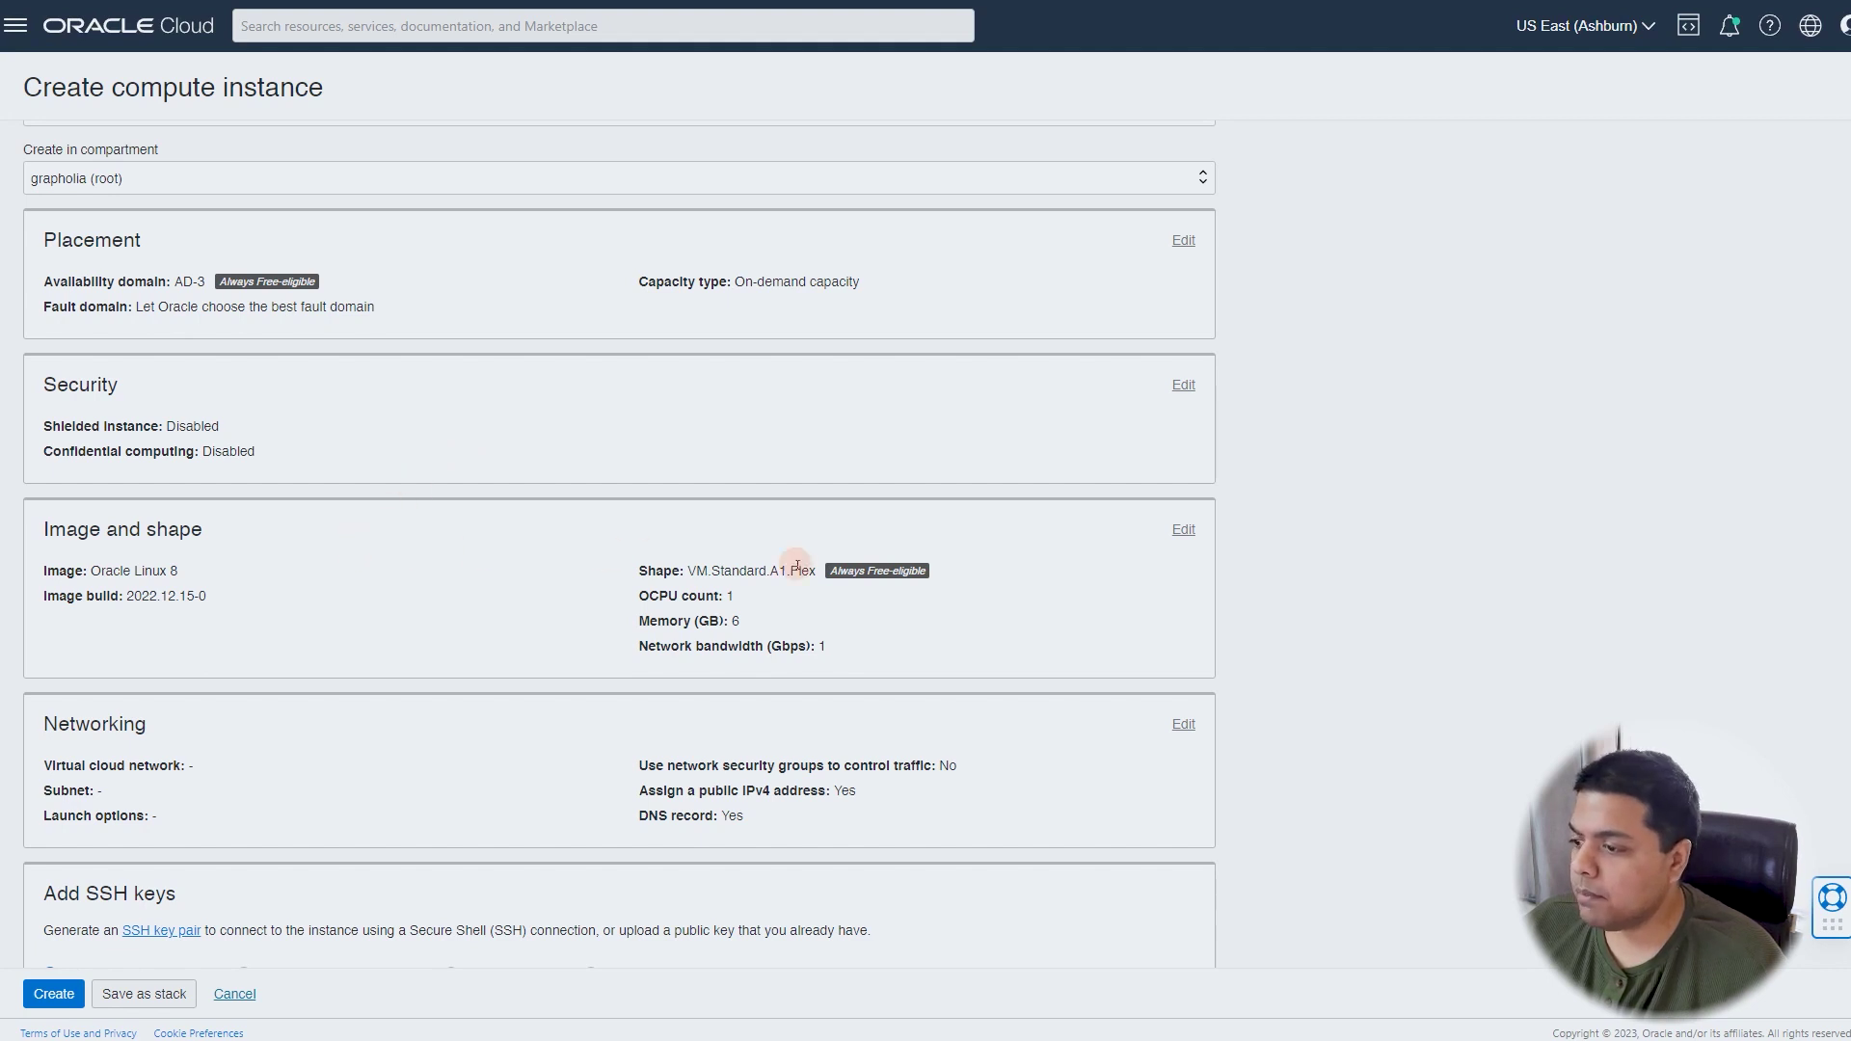
click(1184, 532)
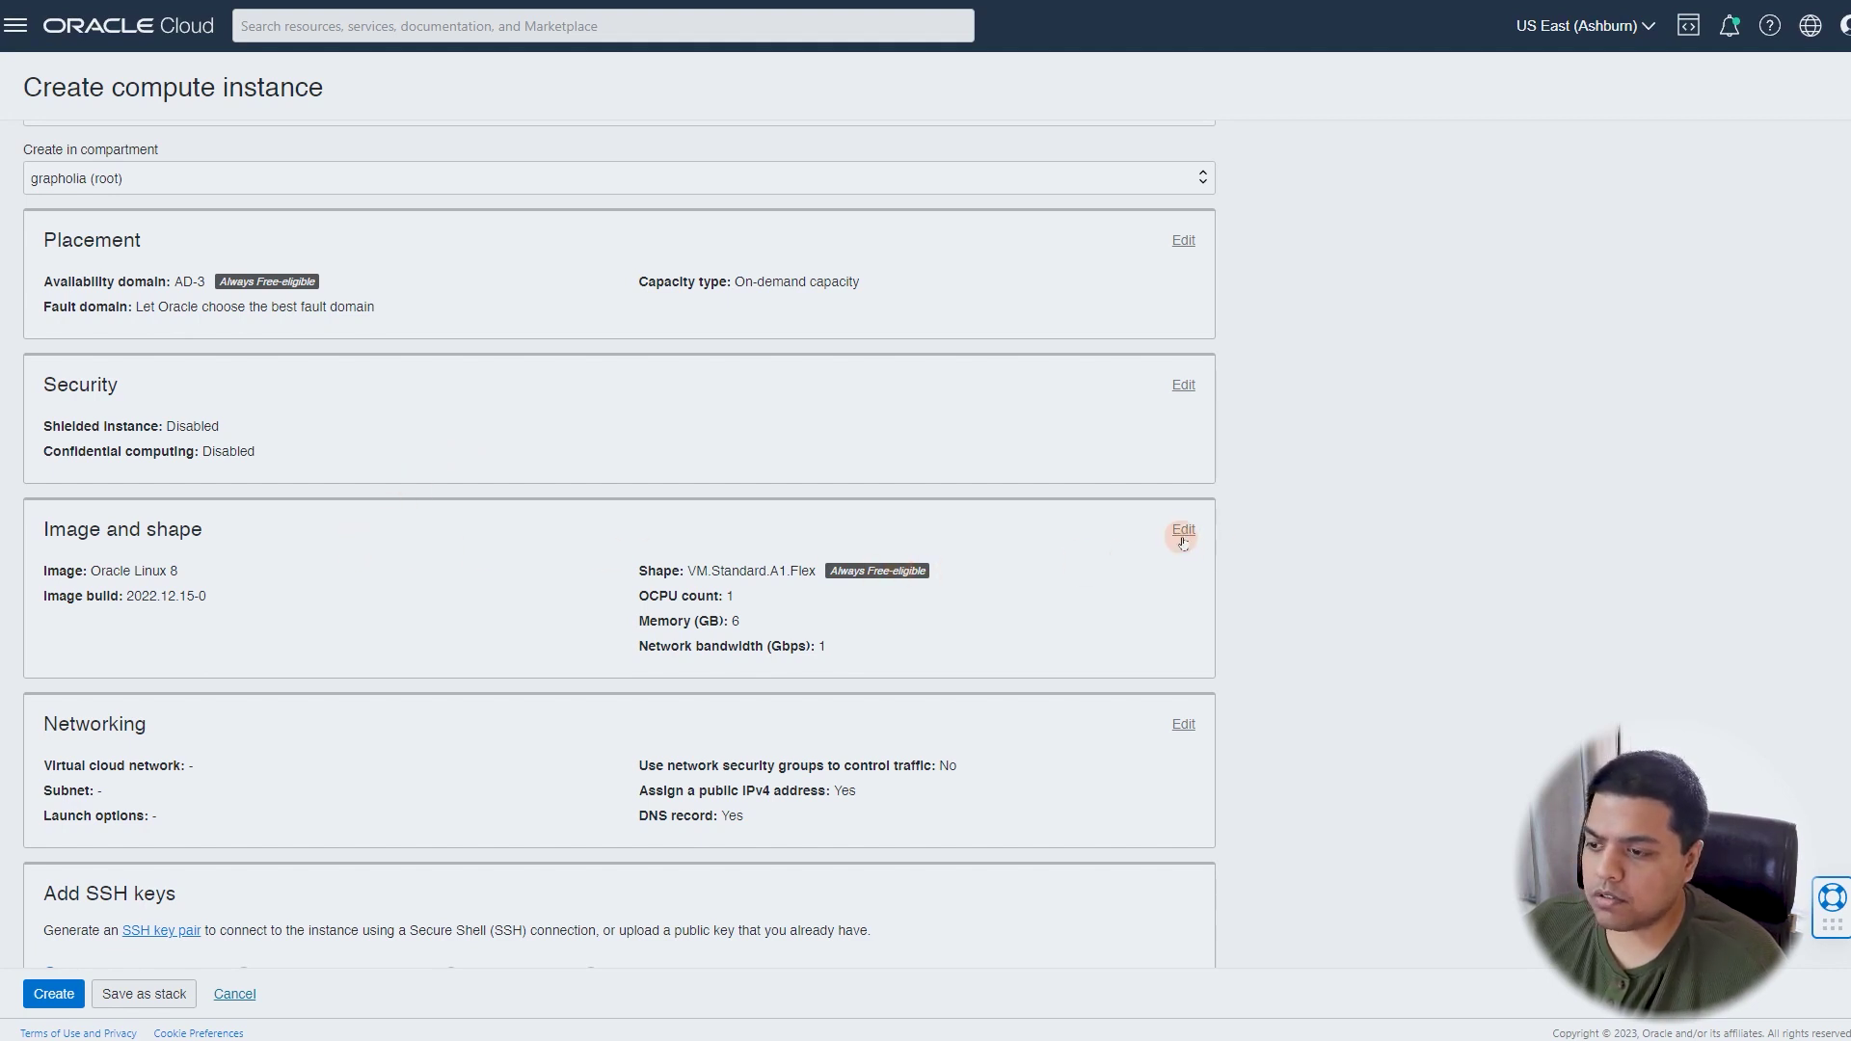
scroll(570, 562, down, 2)
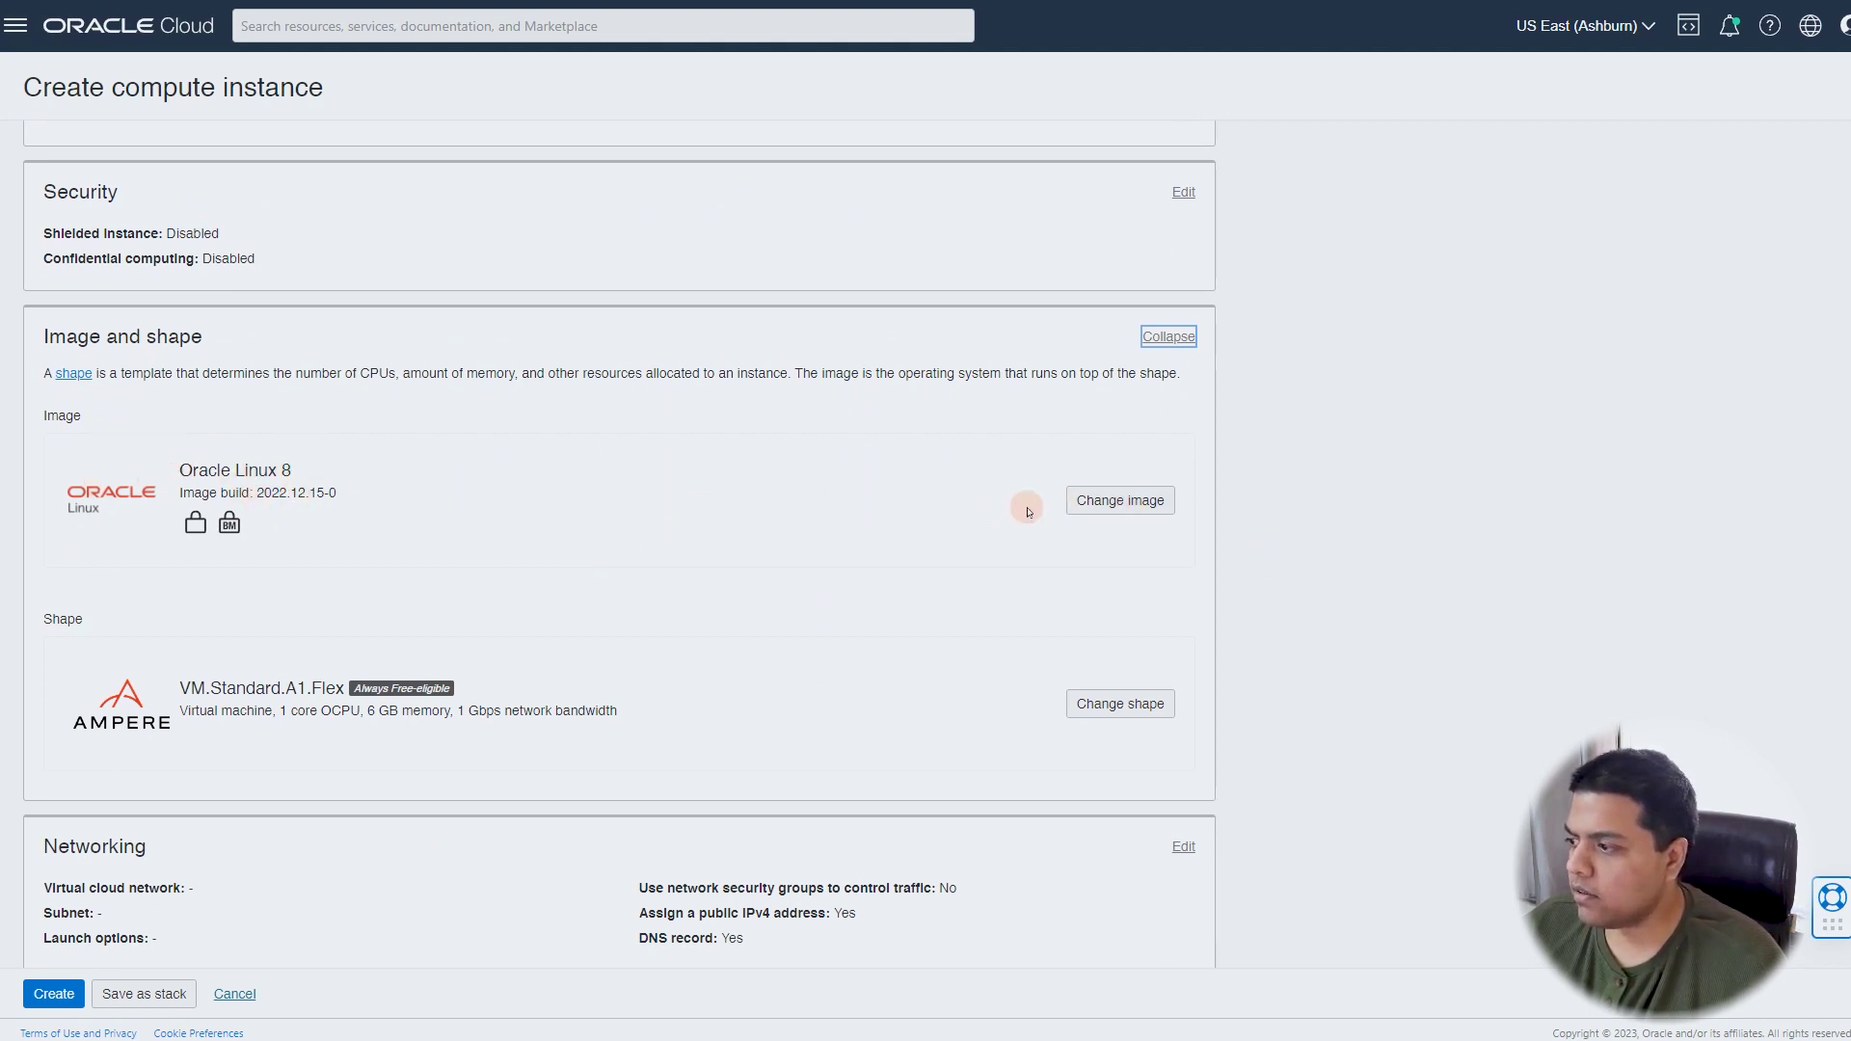
click(1123, 501)
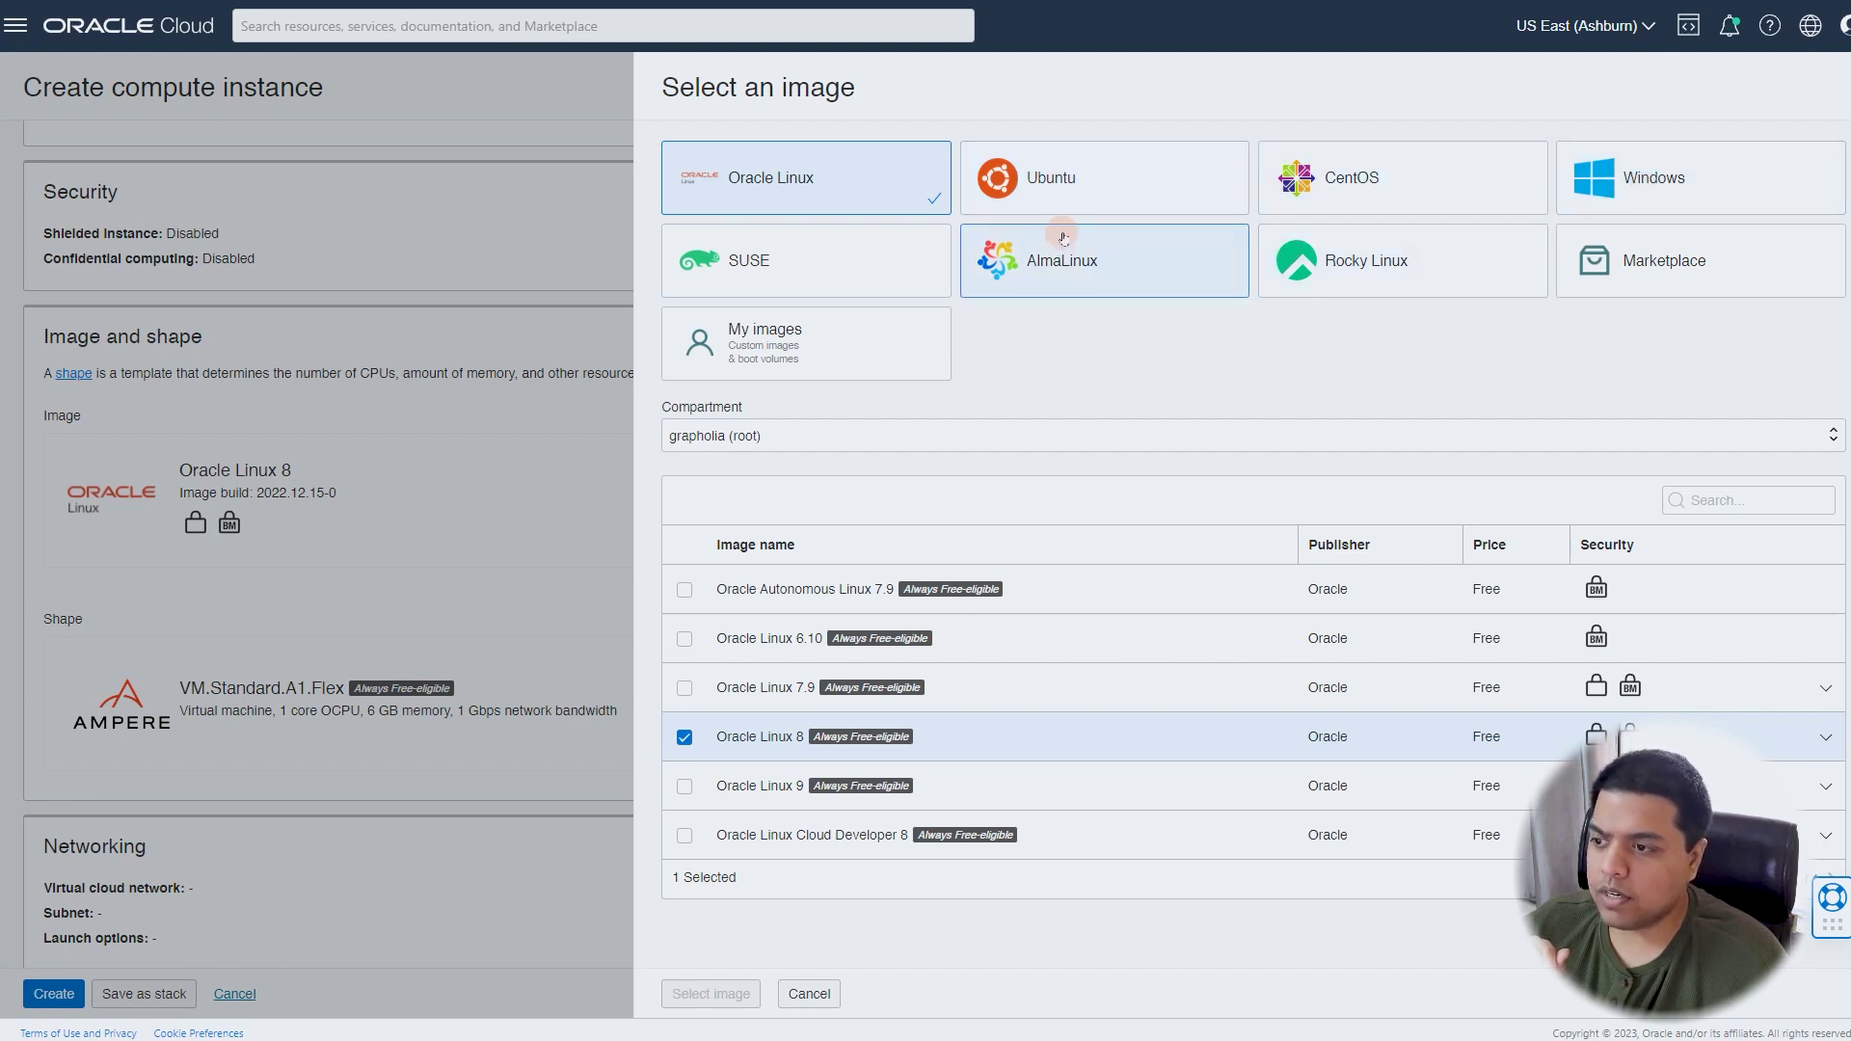
click(1086, 193)
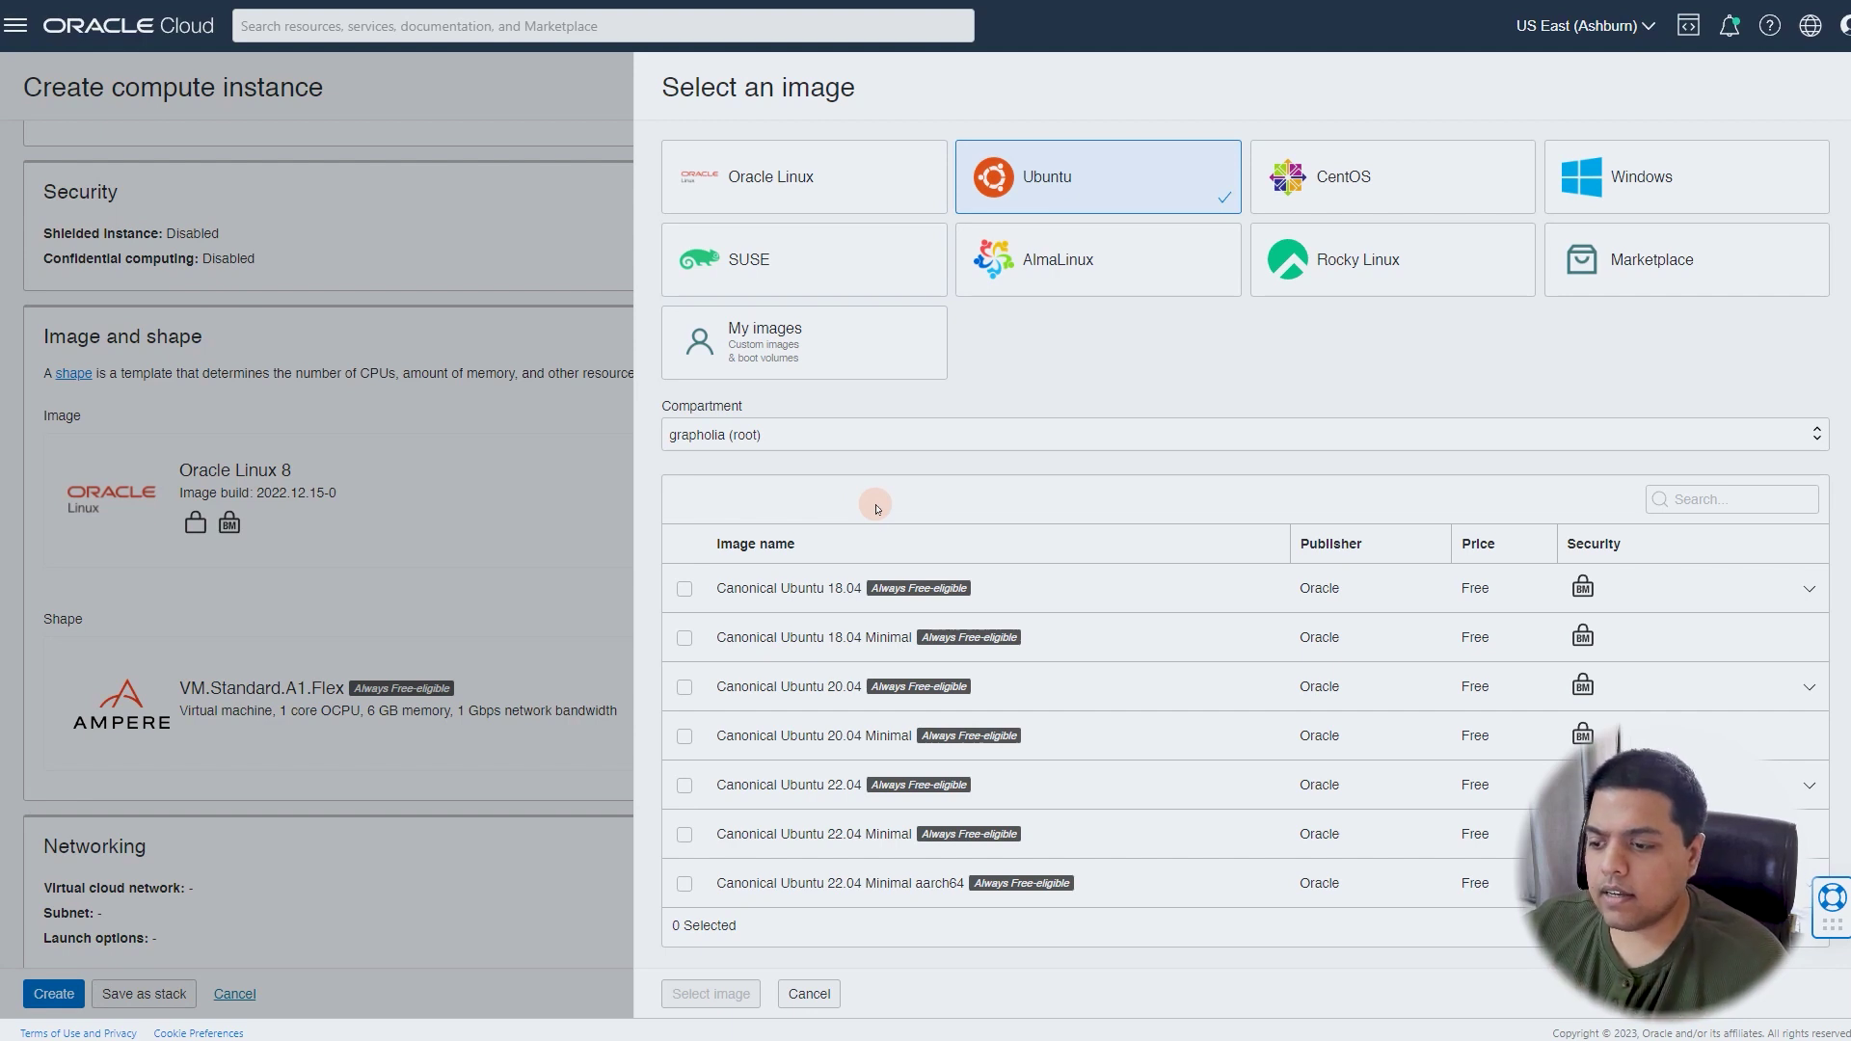
click(684, 786)
scroll(1086, 504, down, 2)
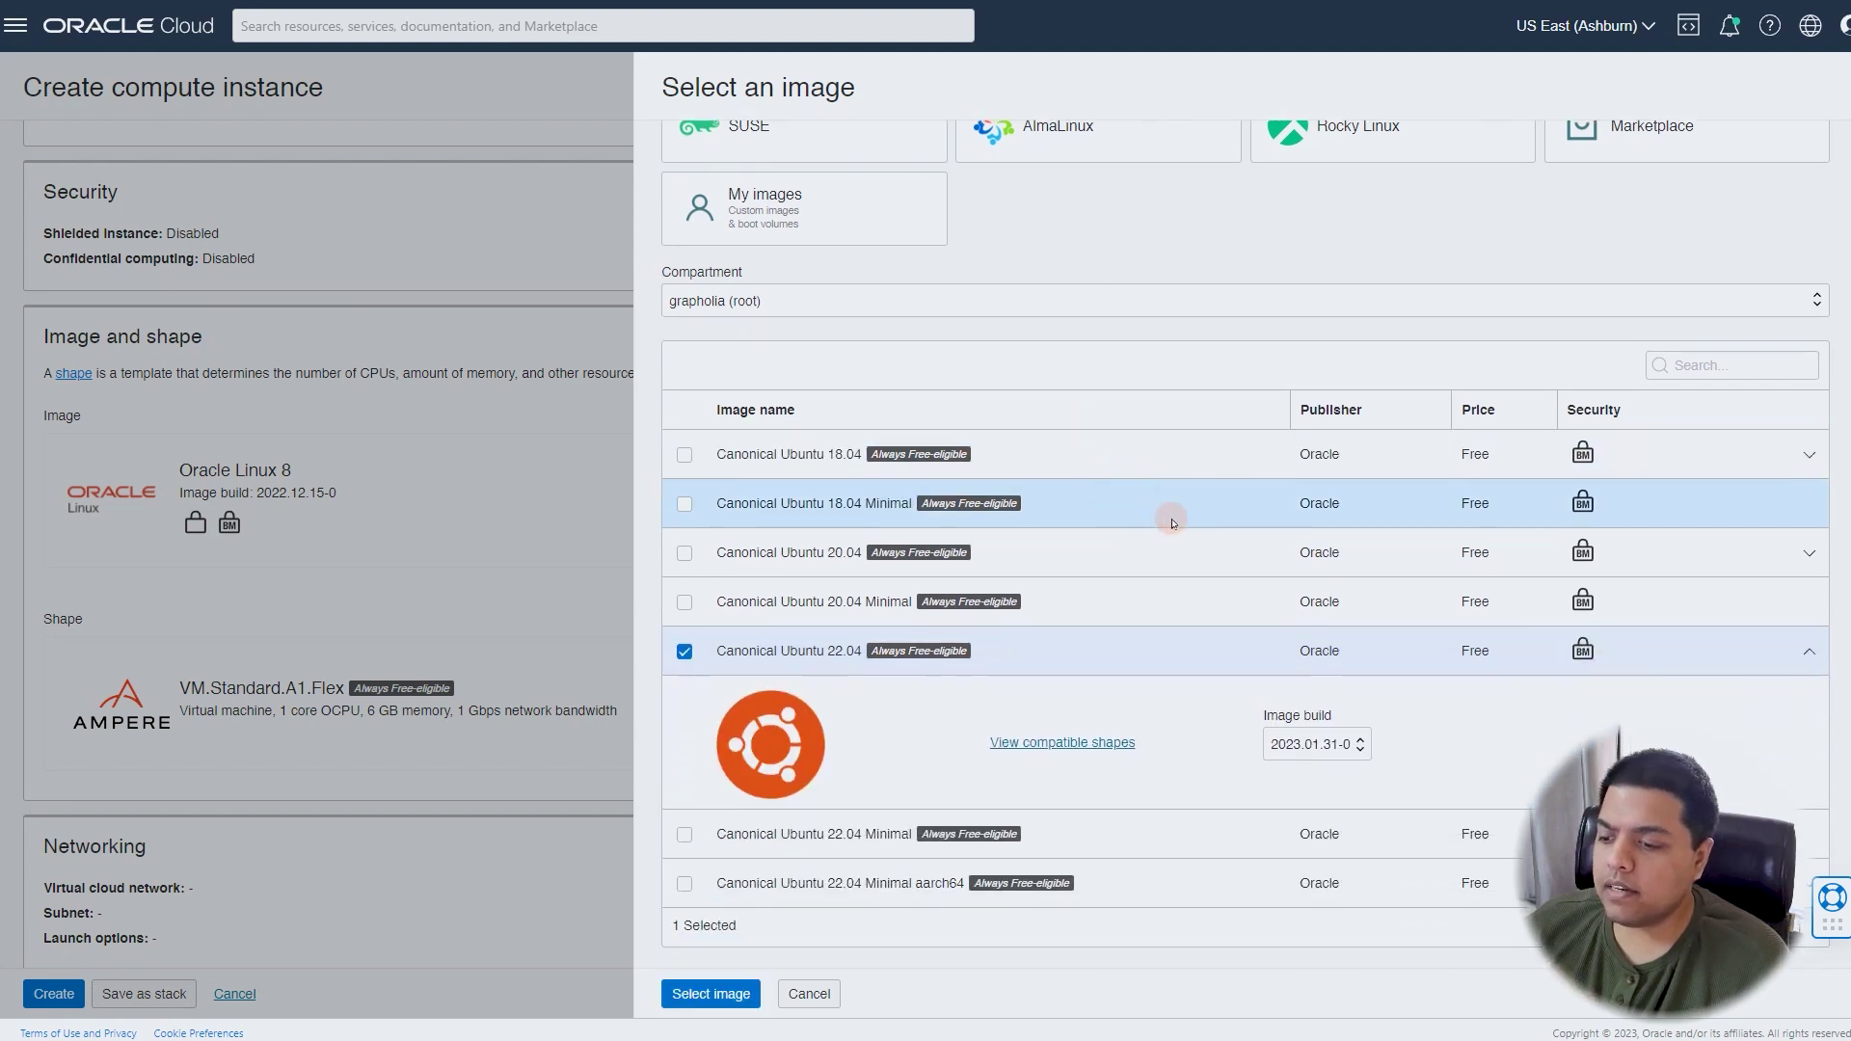
click(1332, 748)
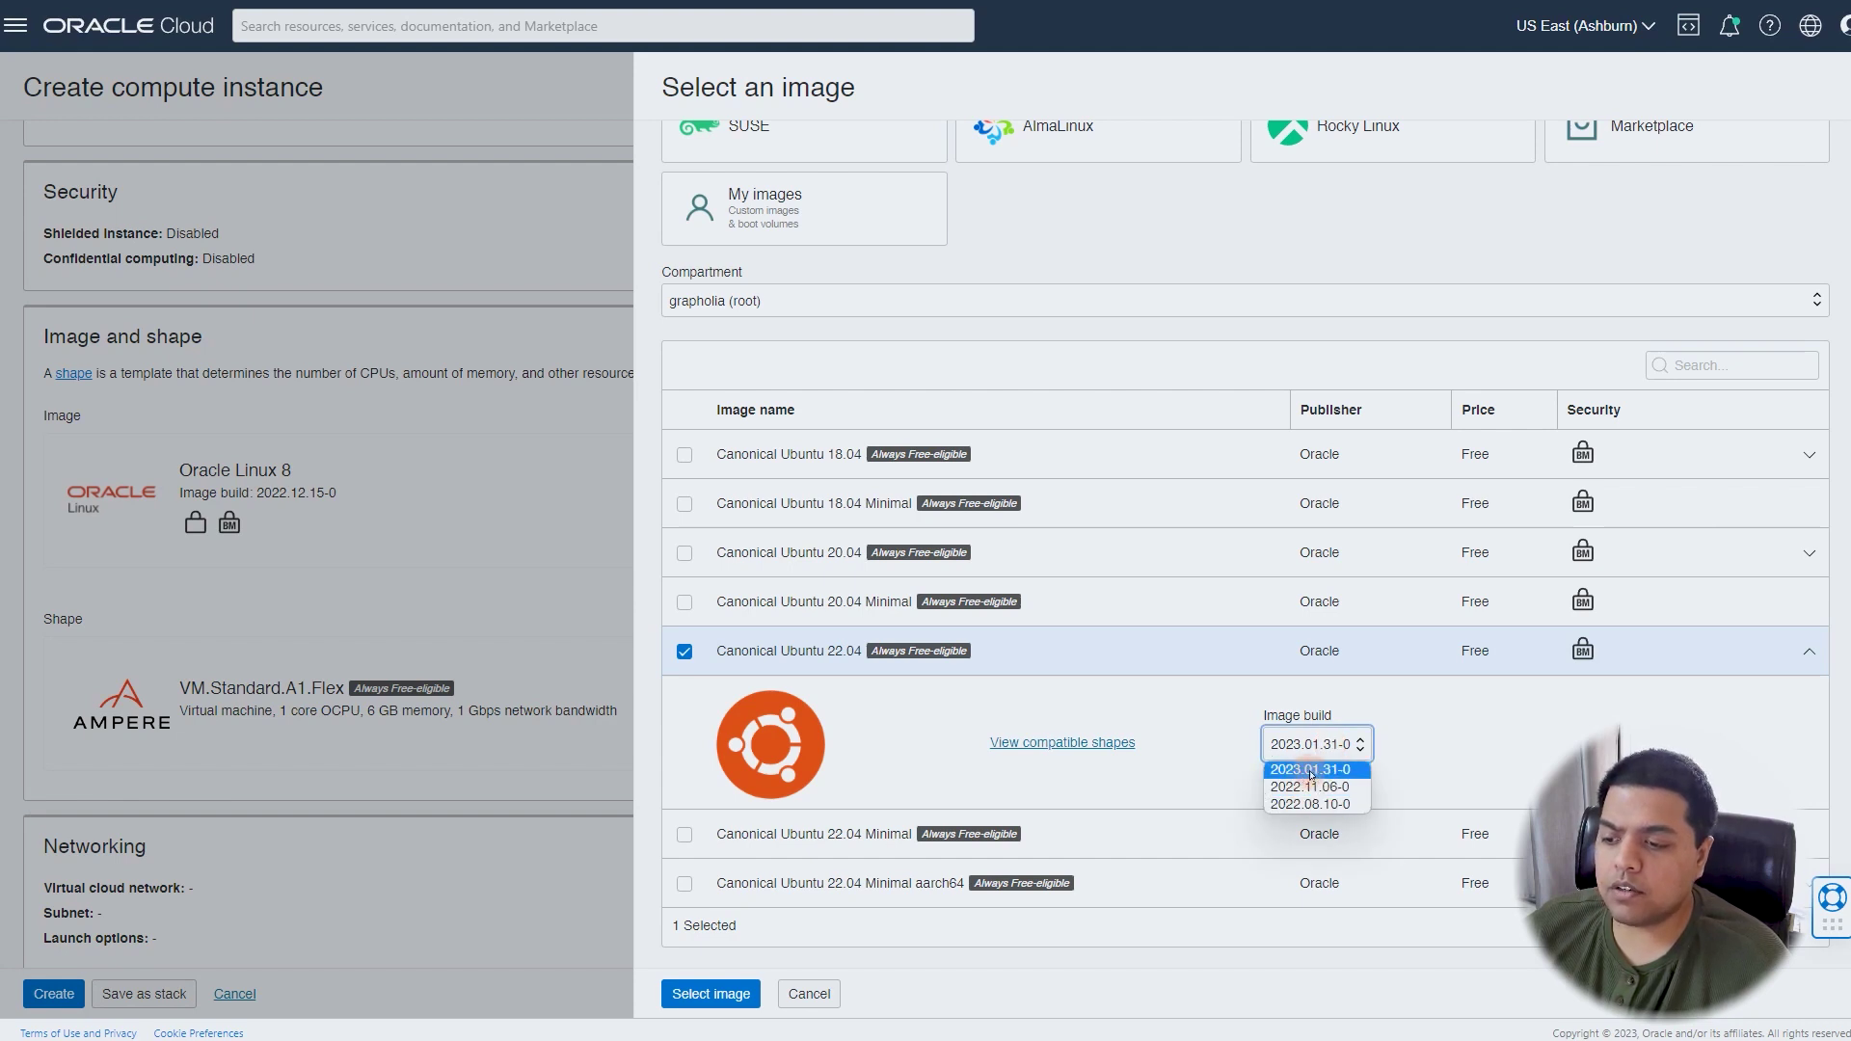
click(1311, 772)
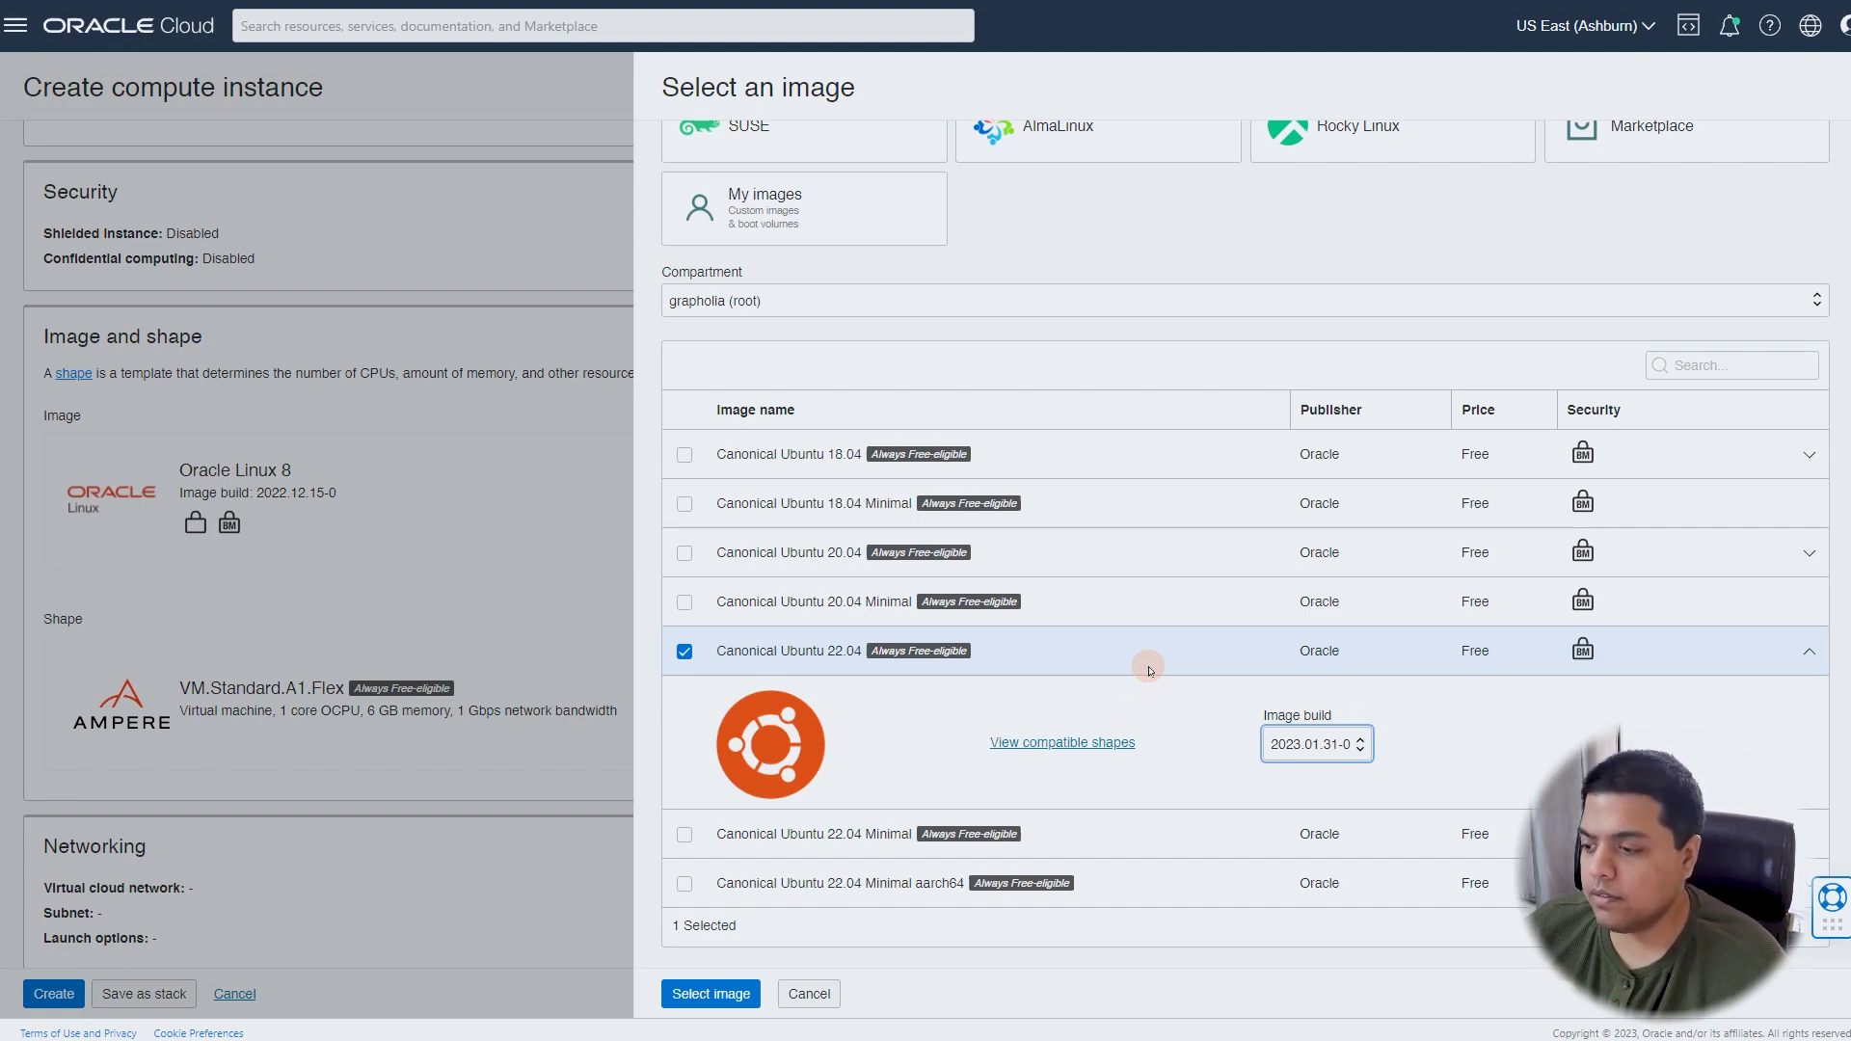
click(703, 995)
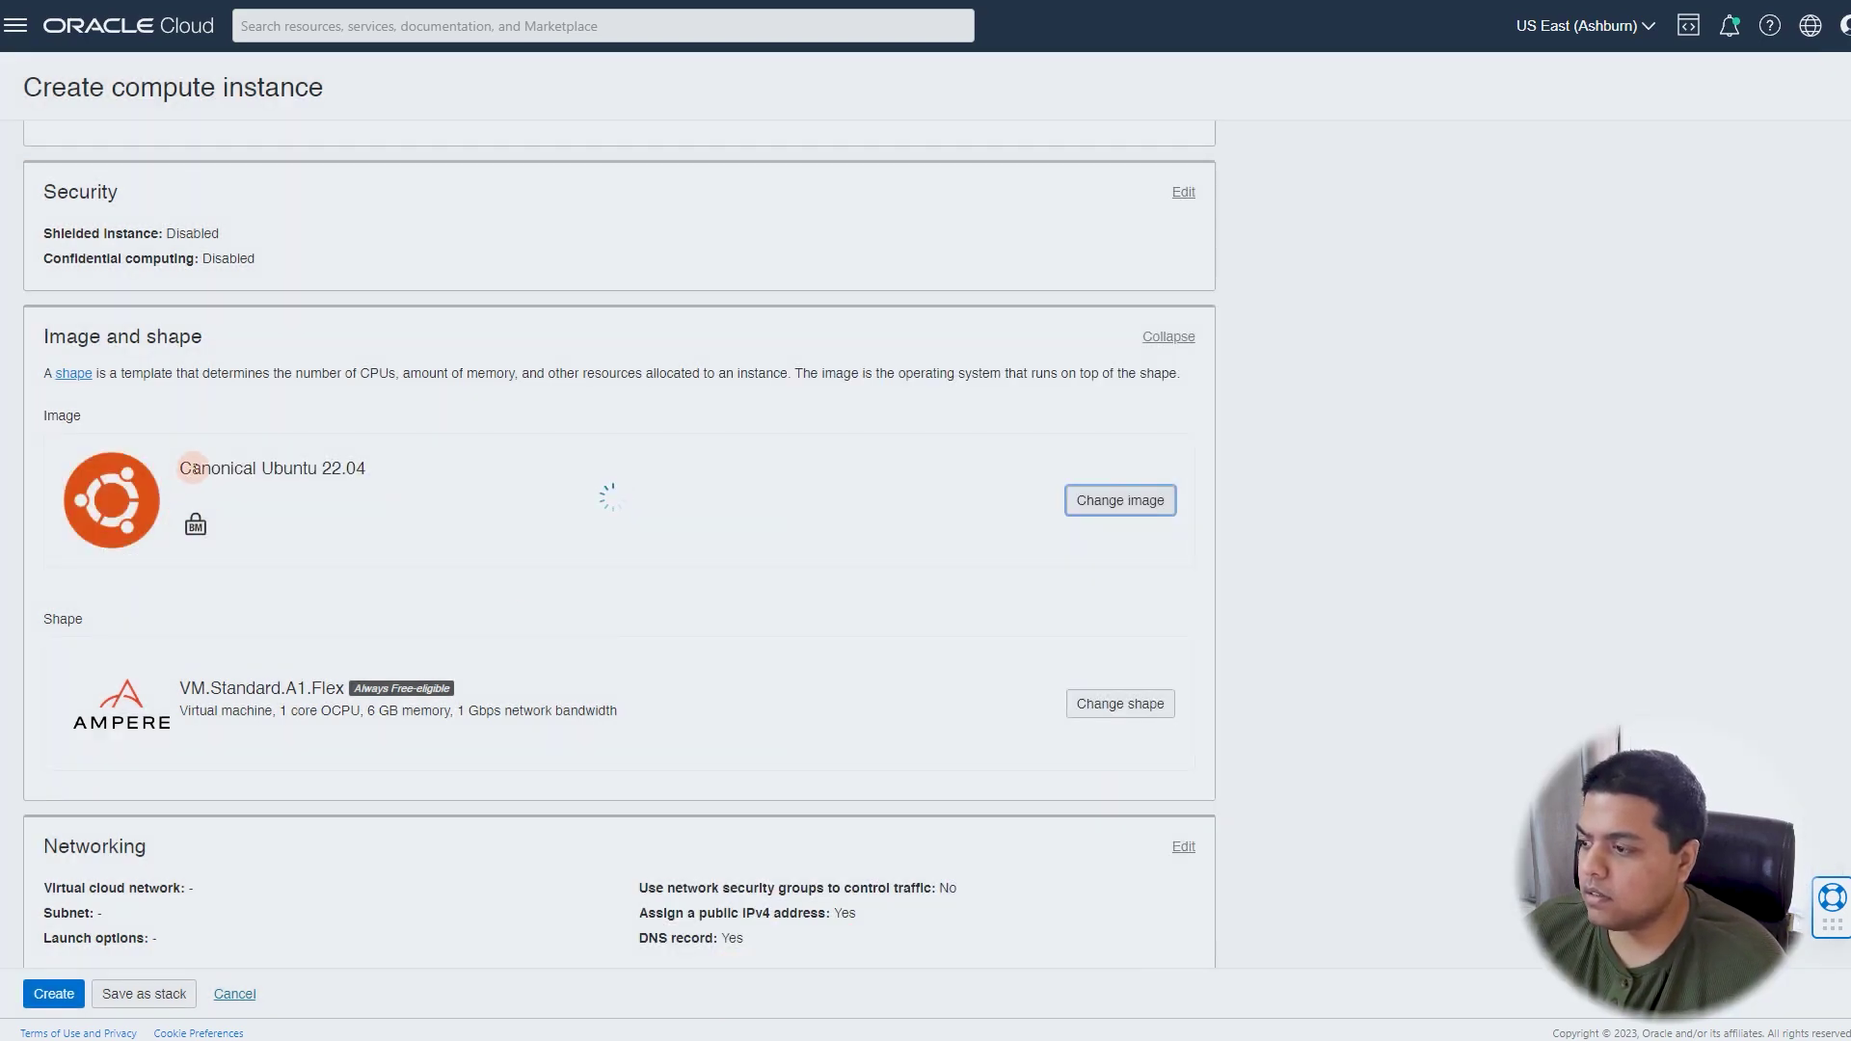
- Configure the Ampere VM.Standard.A1.Flex shape with 4 OCPUs and 24 GB of memory, and apply it to the instance
scroll(472, 501, down, 1)
scroll(472, 501, down, 2)
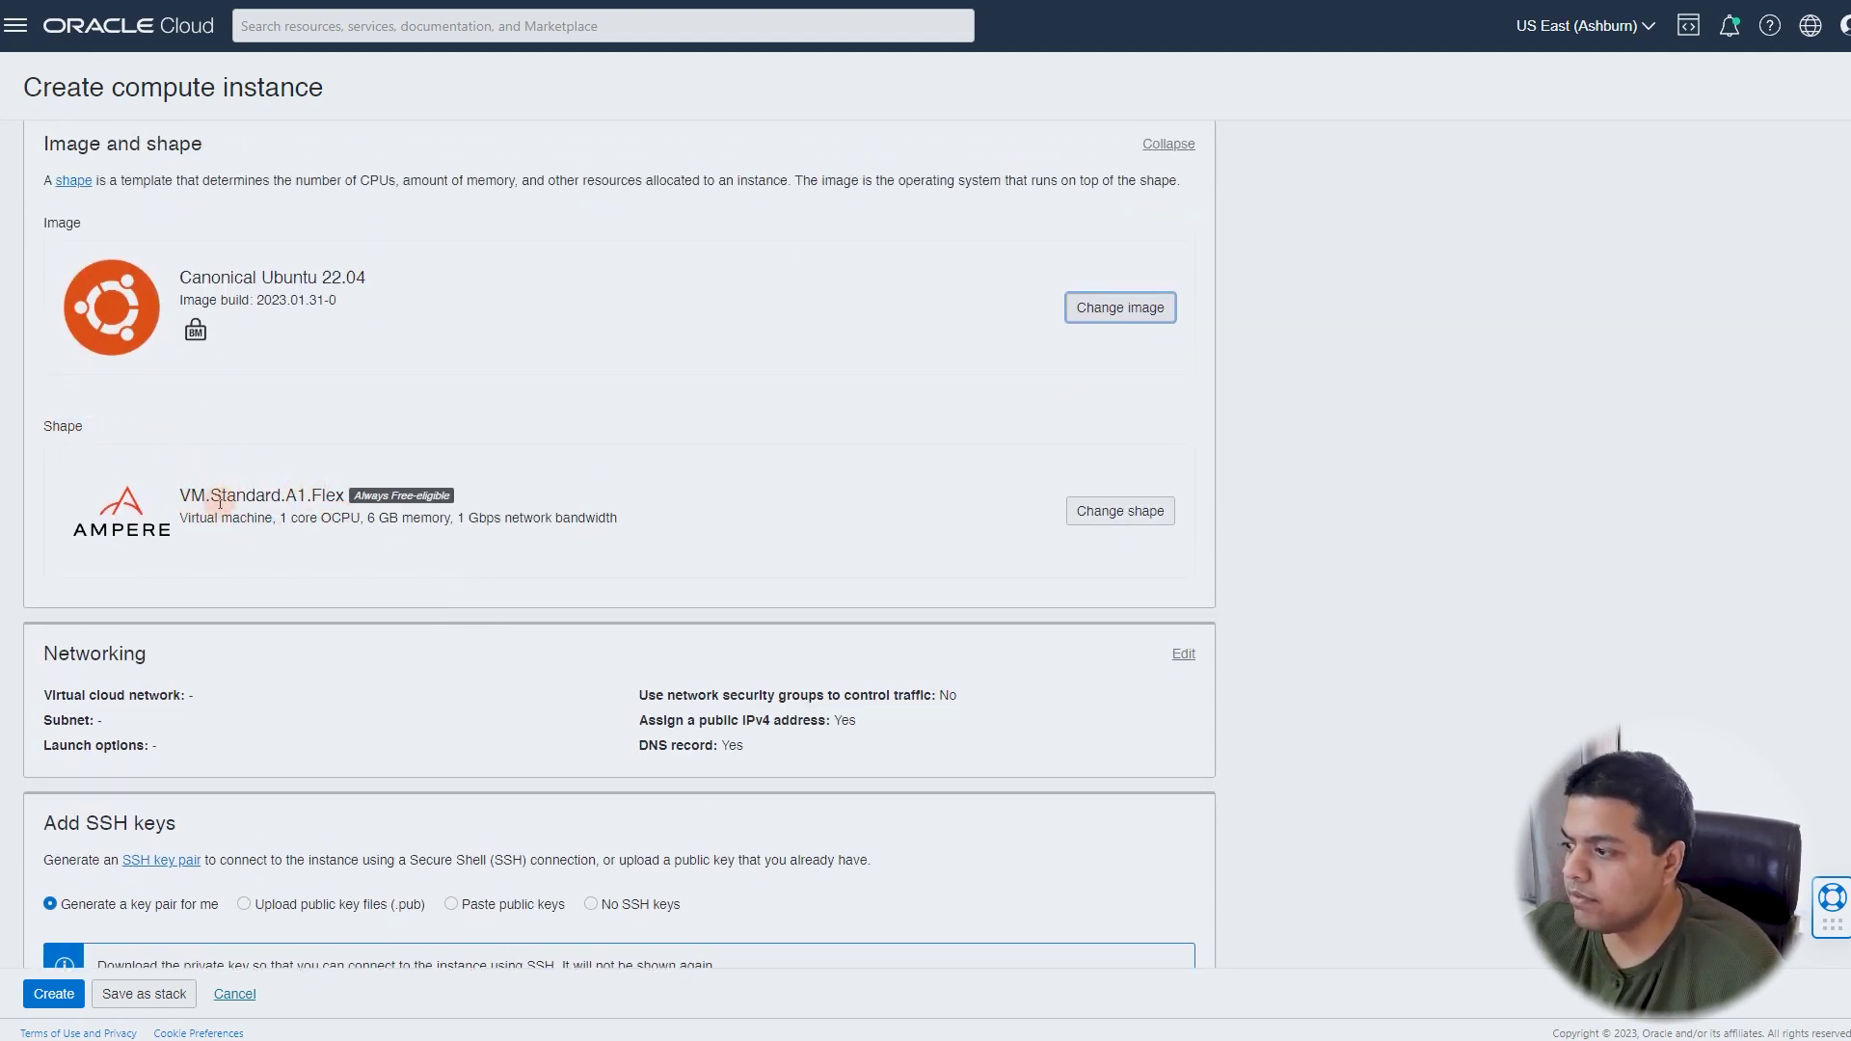
click(1122, 511)
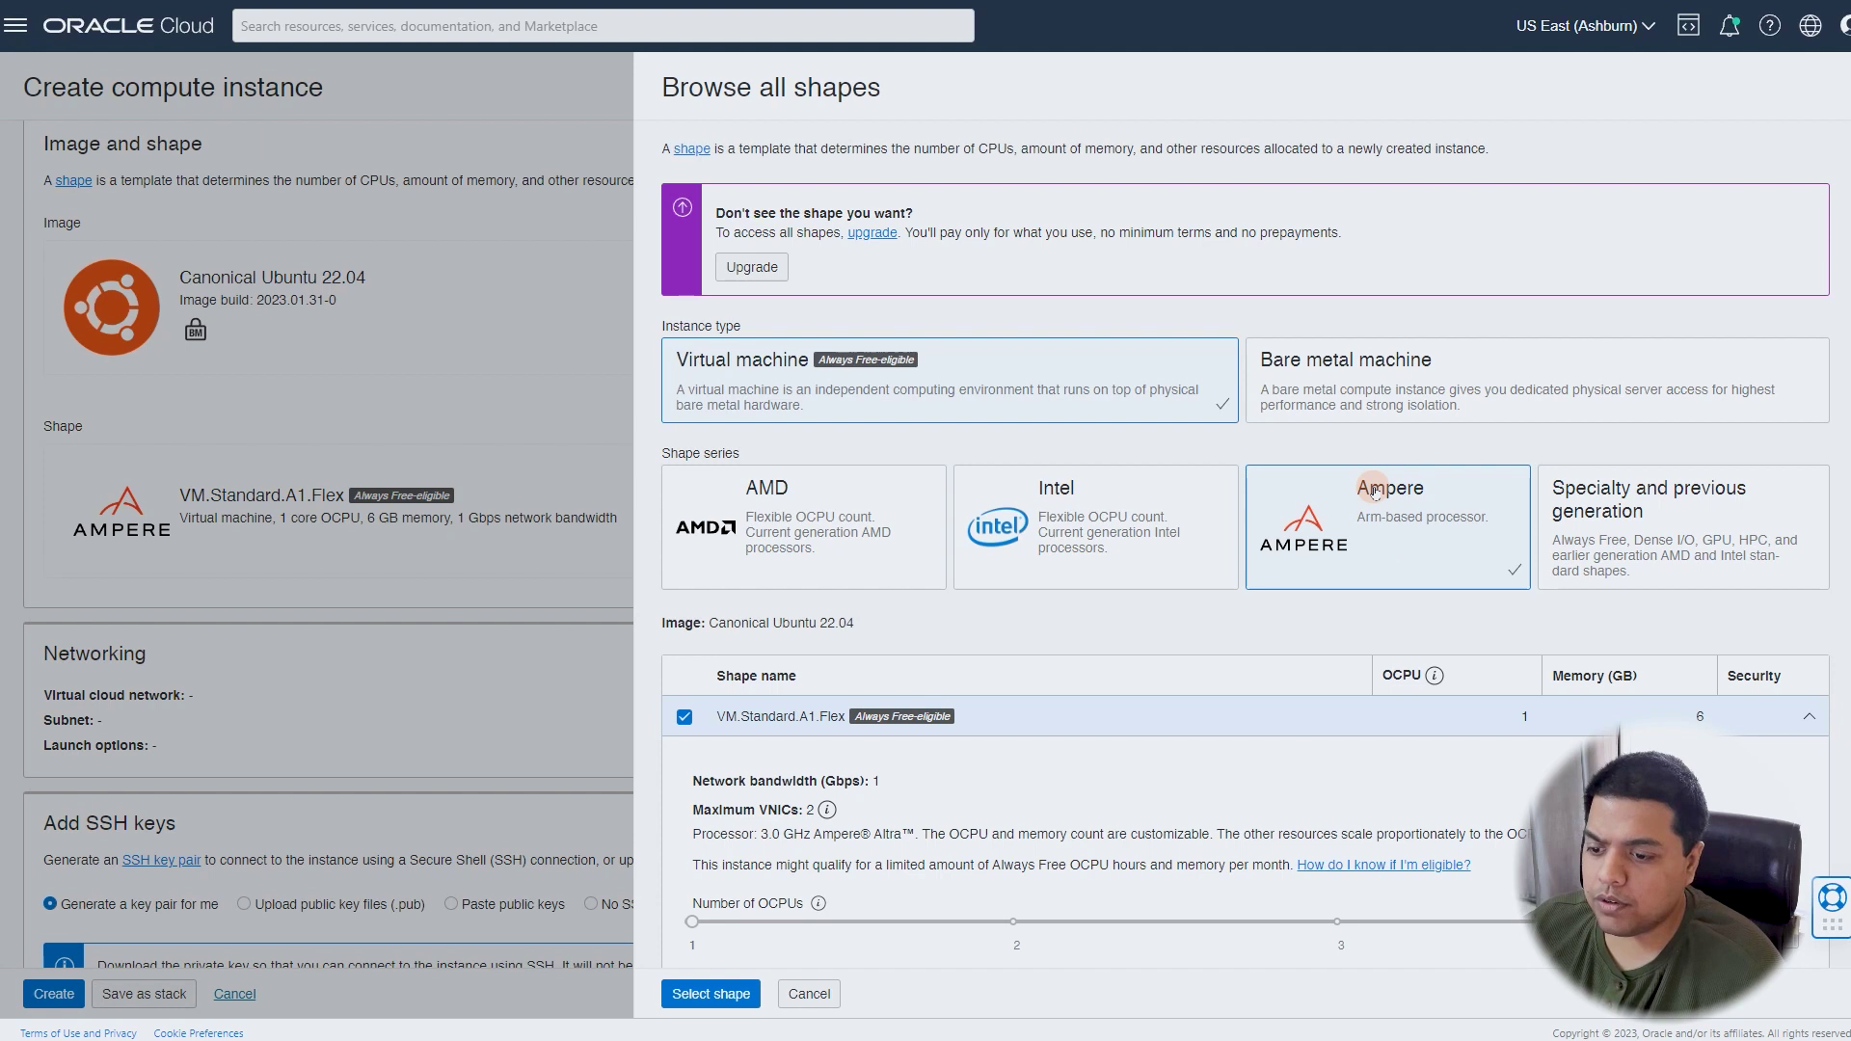
scroll(1350, 501, down, 2)
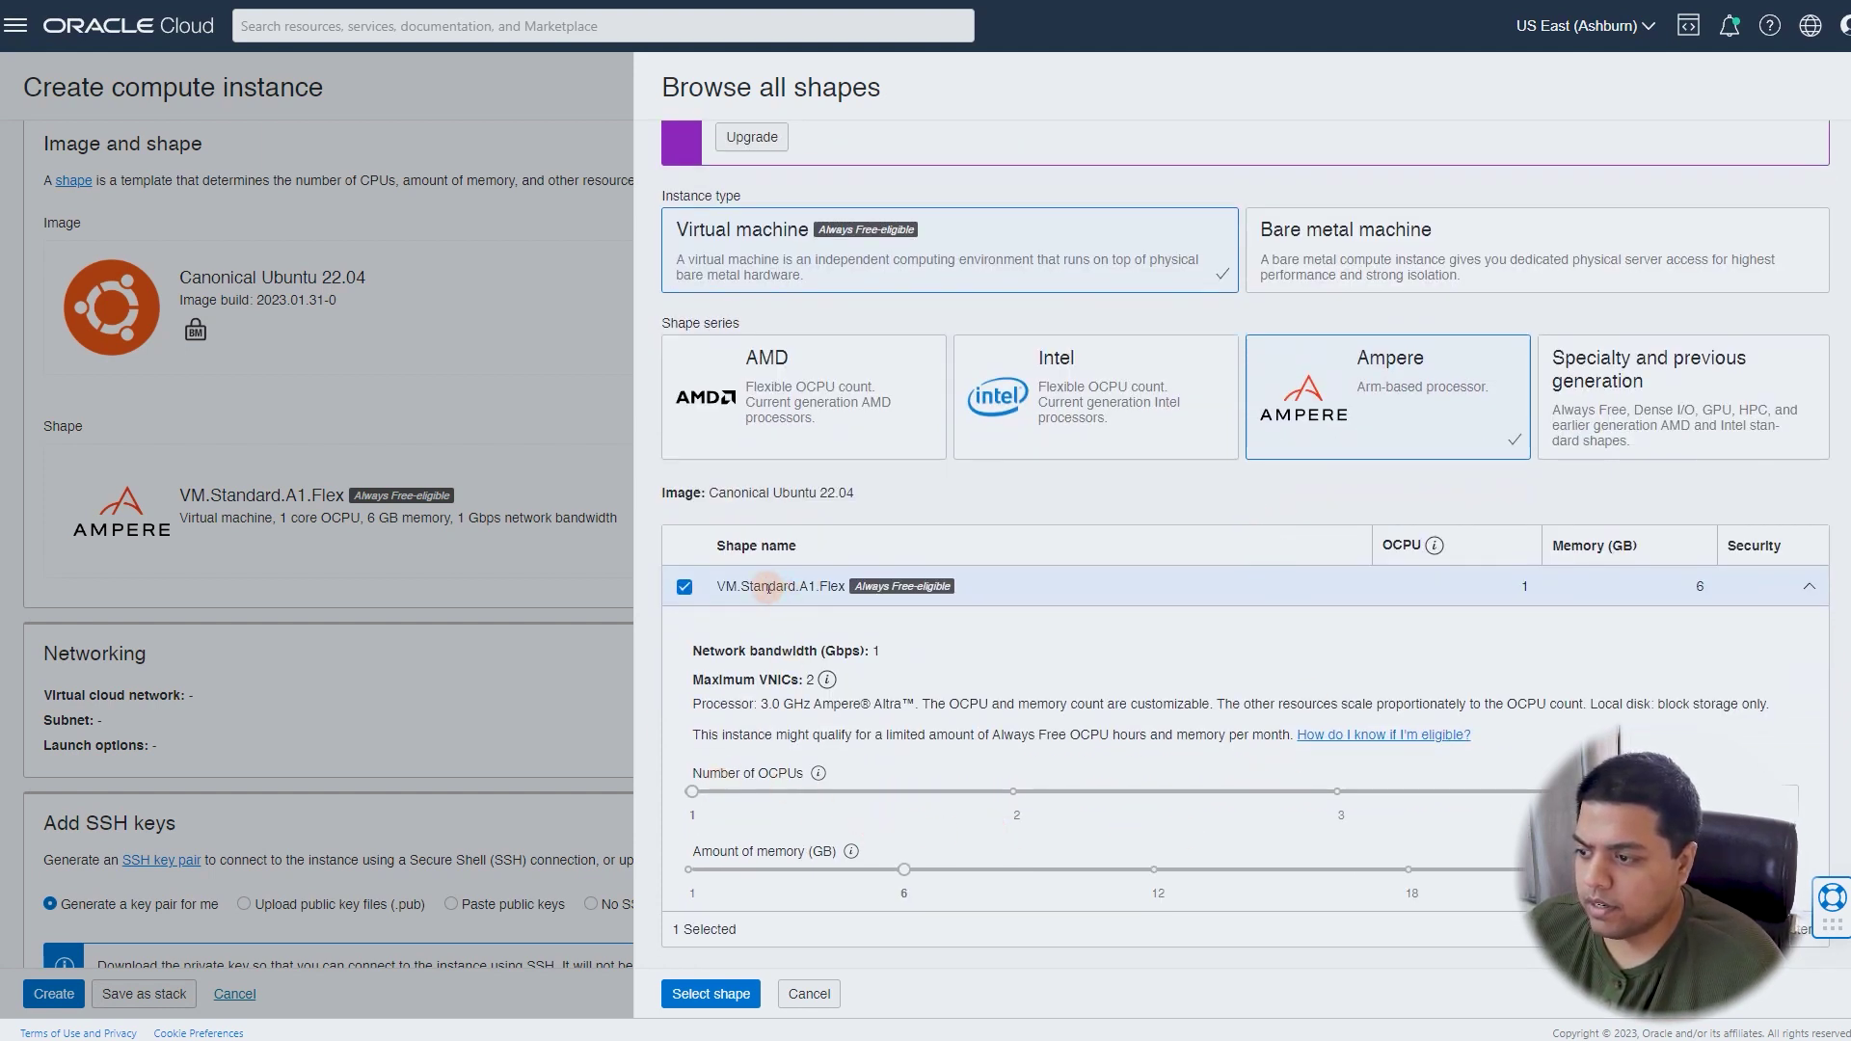
drag(692, 792, 1747, 796)
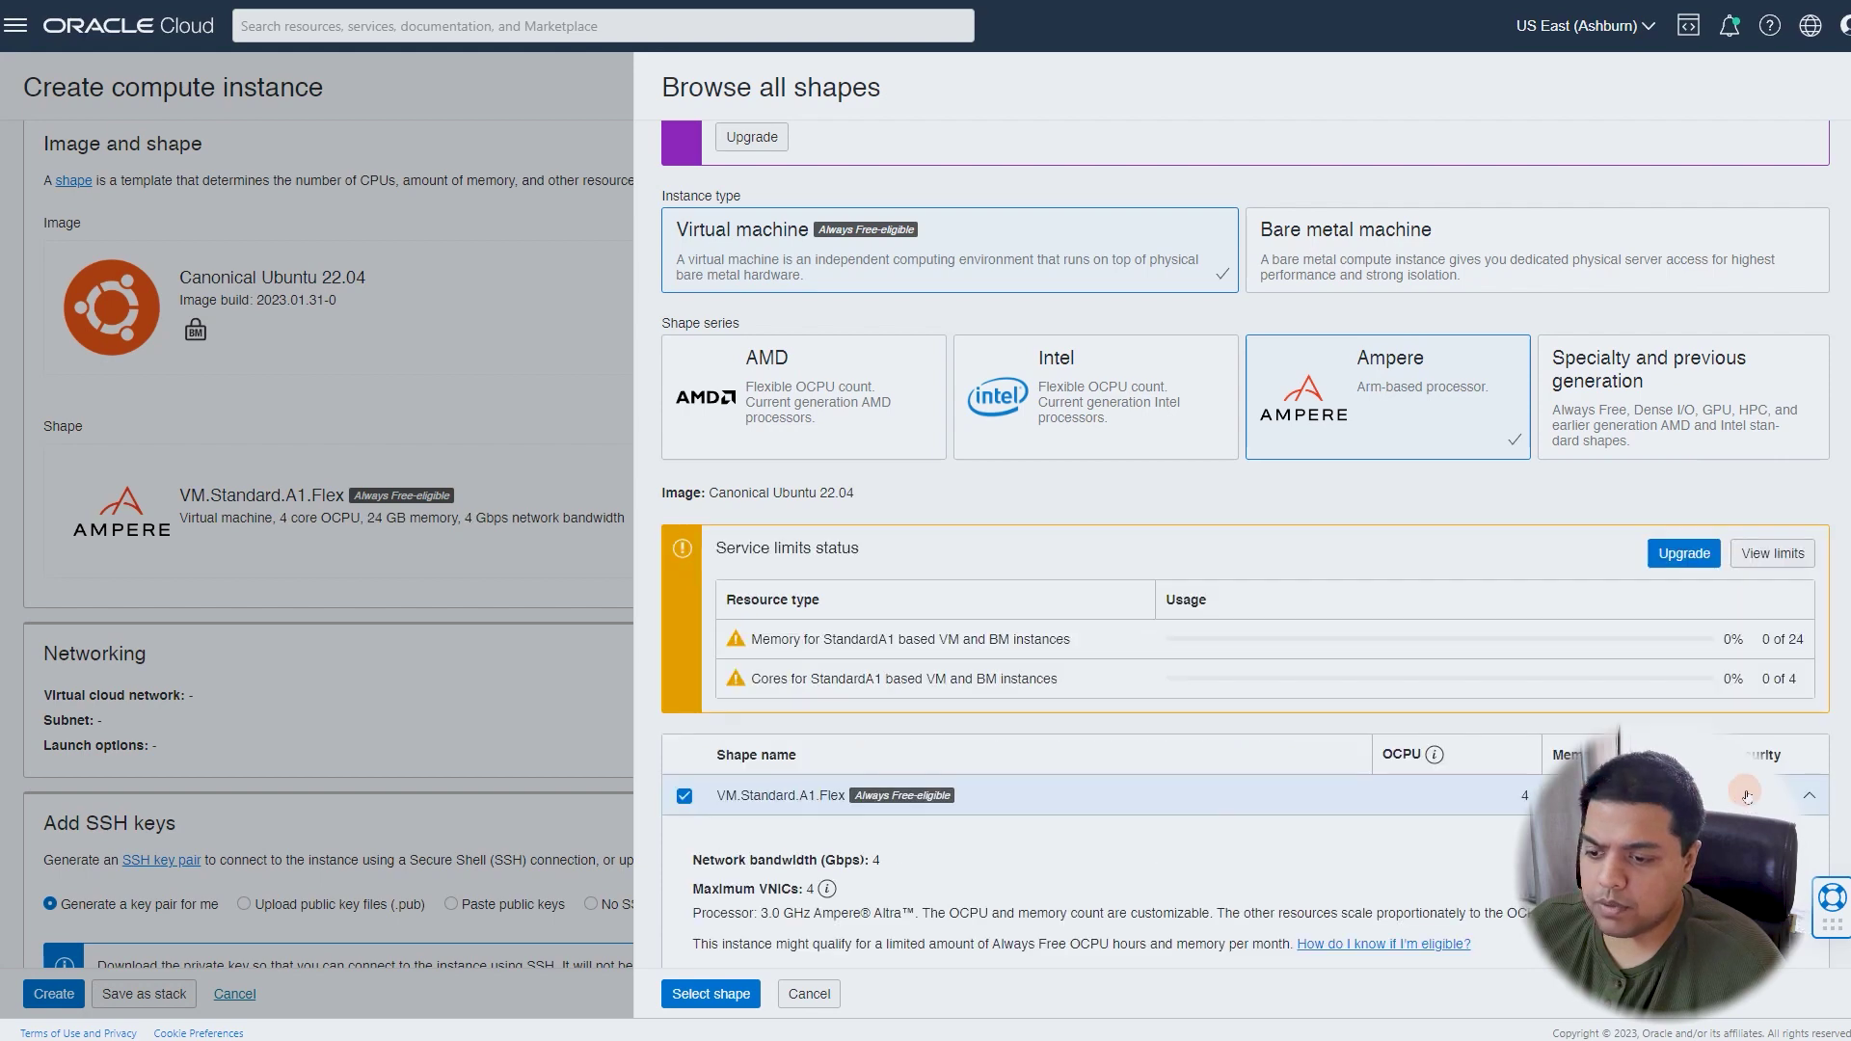
scroll(1767, 638, down, 2)
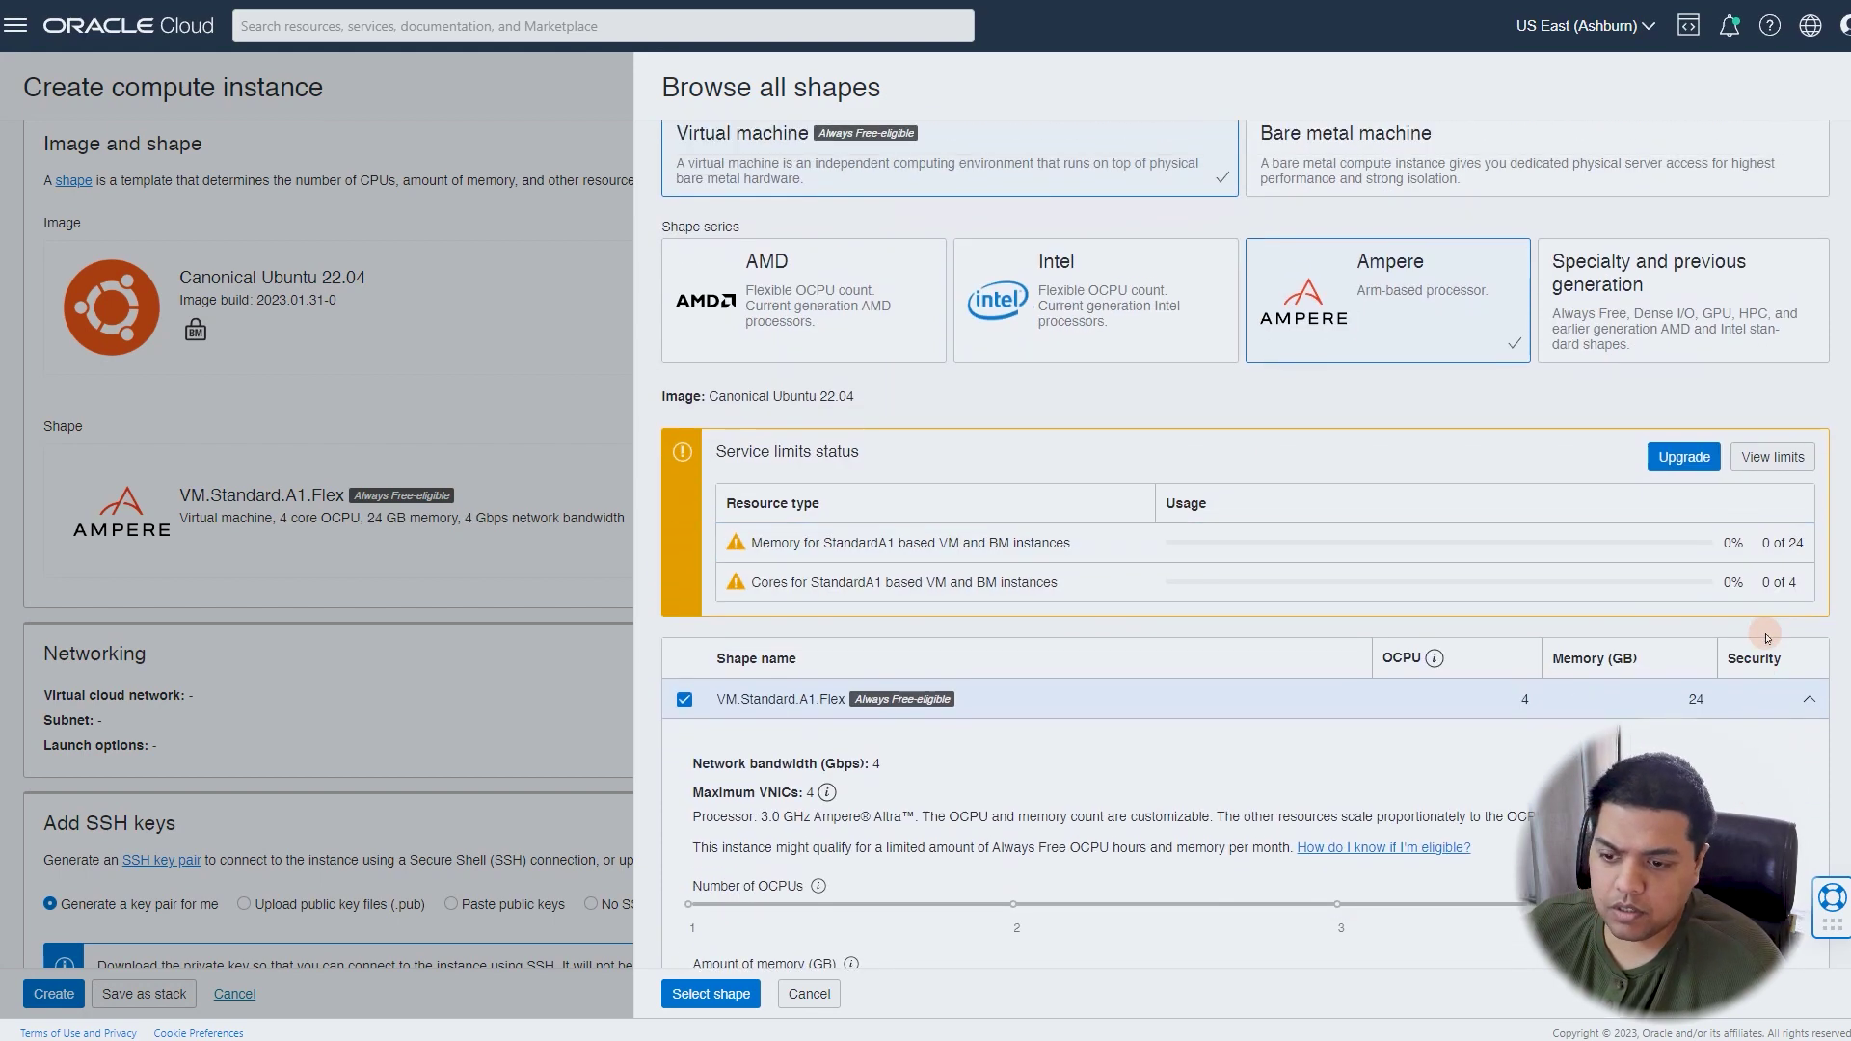
scroll(1767, 639, down, 2)
drag(690, 796, 1755, 797)
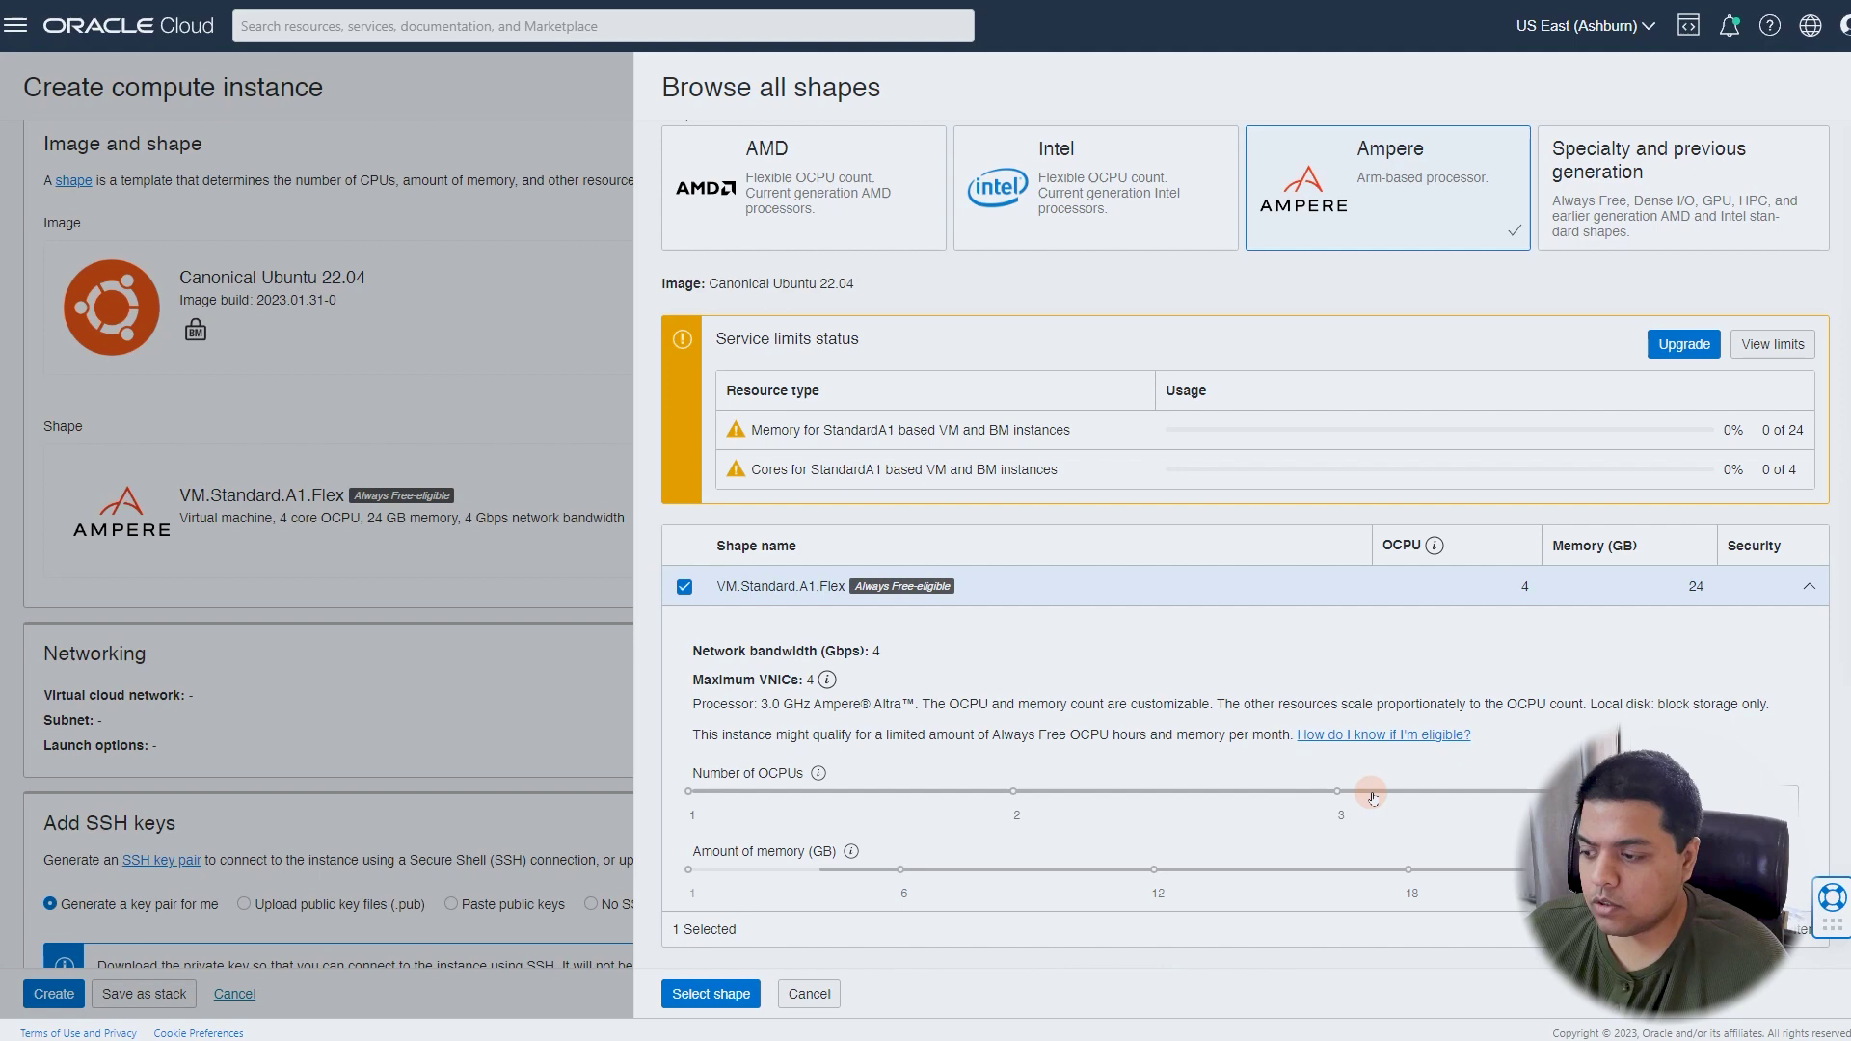
click(693, 995)
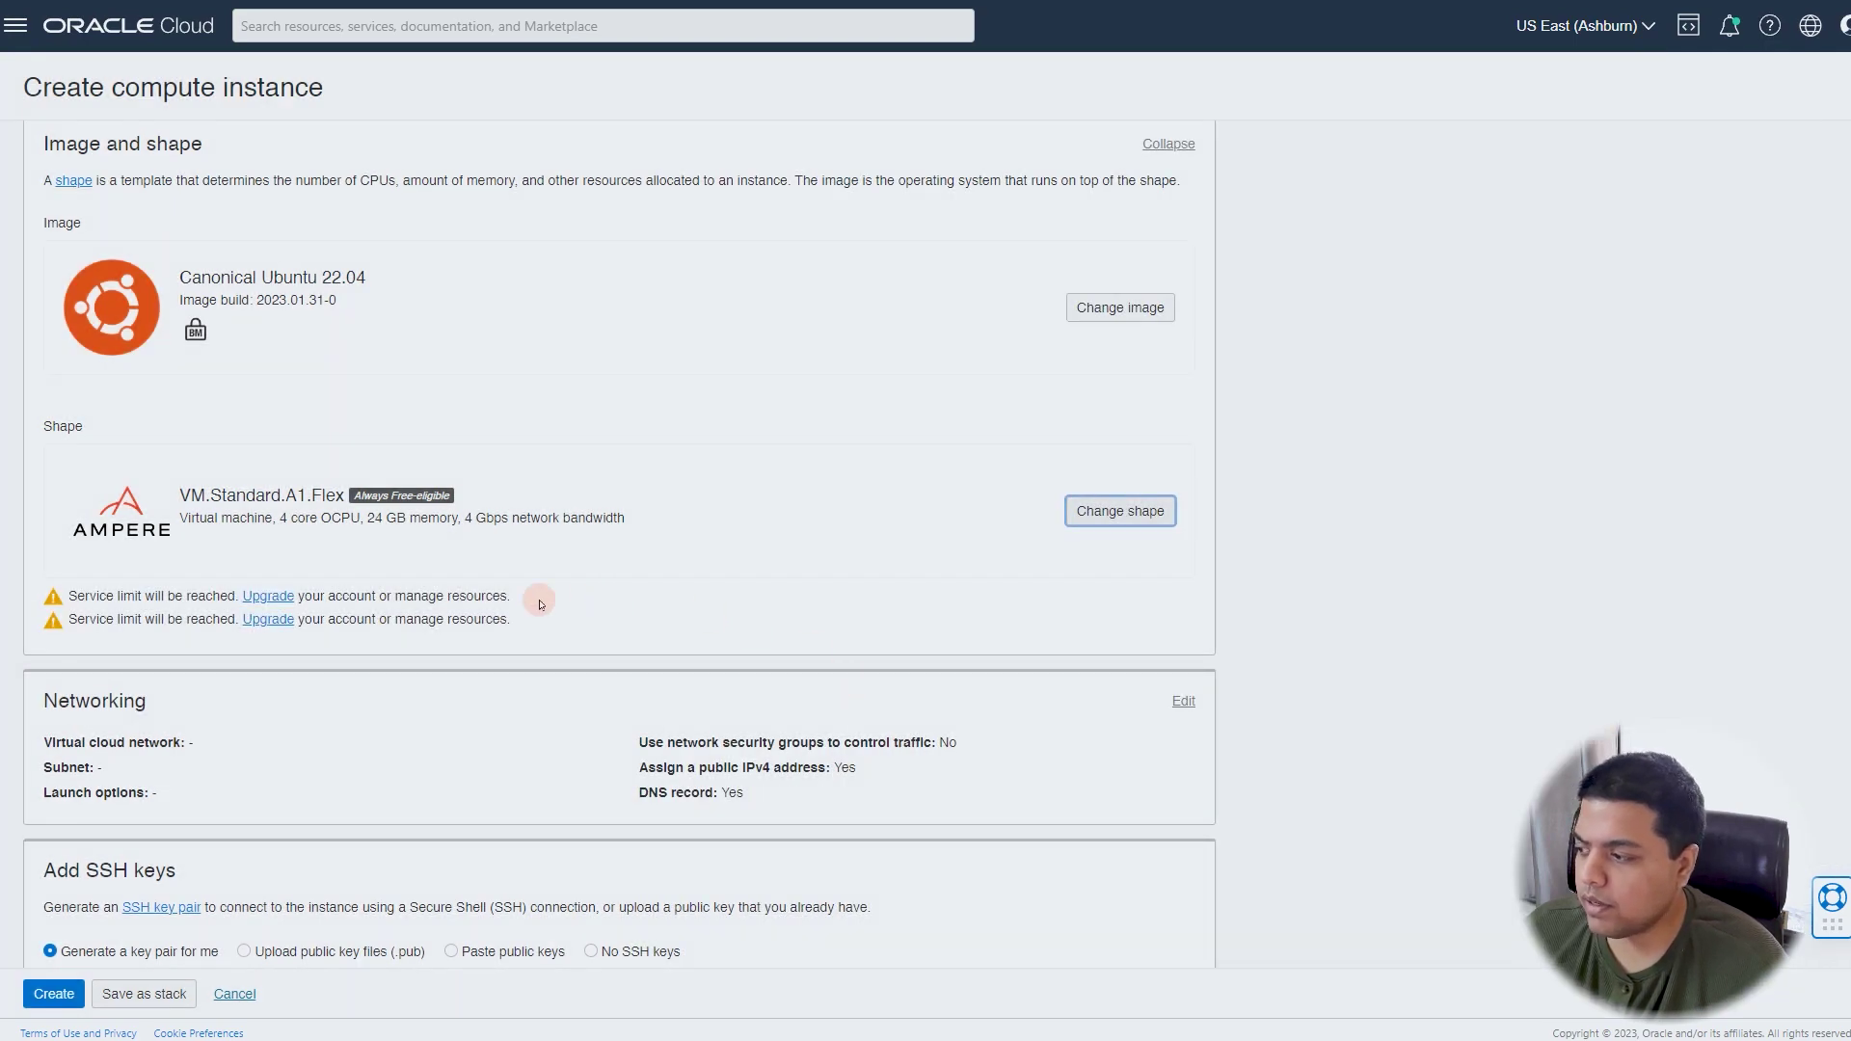
- Edit the instance's networking, checking the new virtual cloud network option but using the existing network wp_grapholia_server2
scroll(533, 600, down, 3)
scroll(529, 603, up, 5)
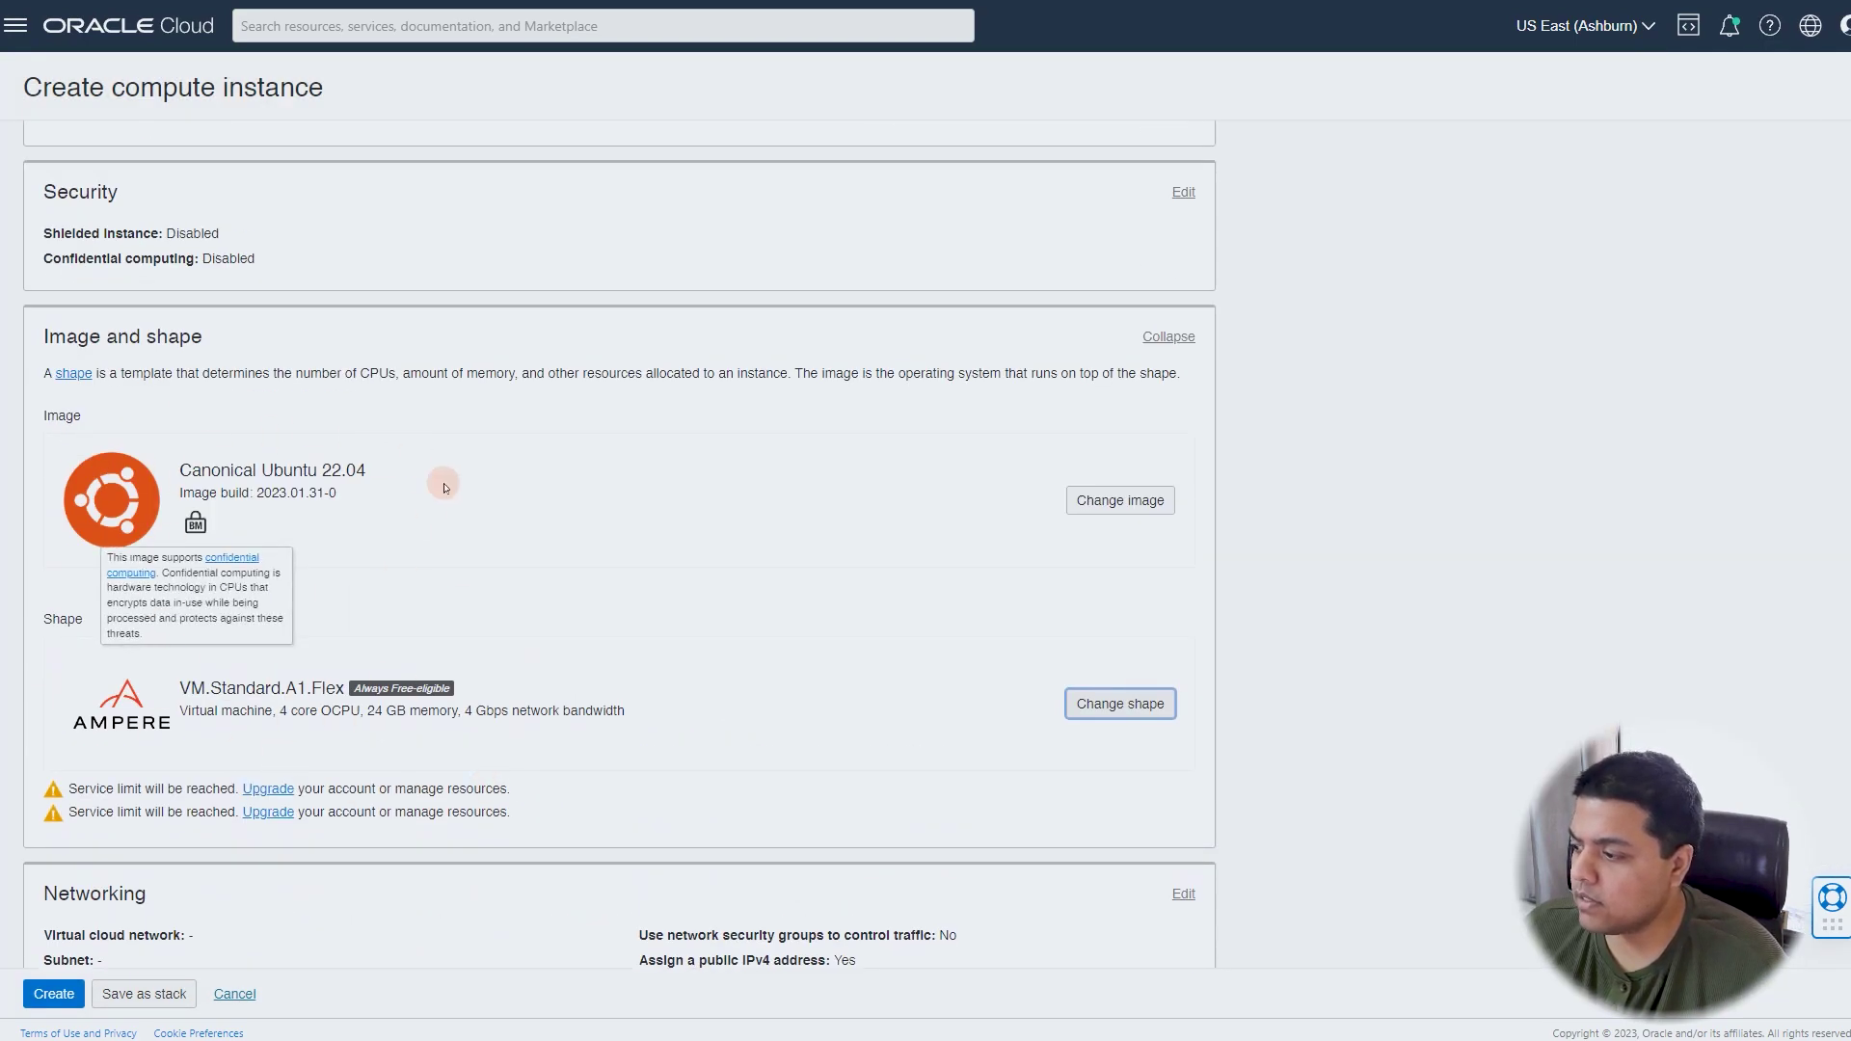
scroll(409, 672, down, 1)
scroll(410, 672, down, 2)
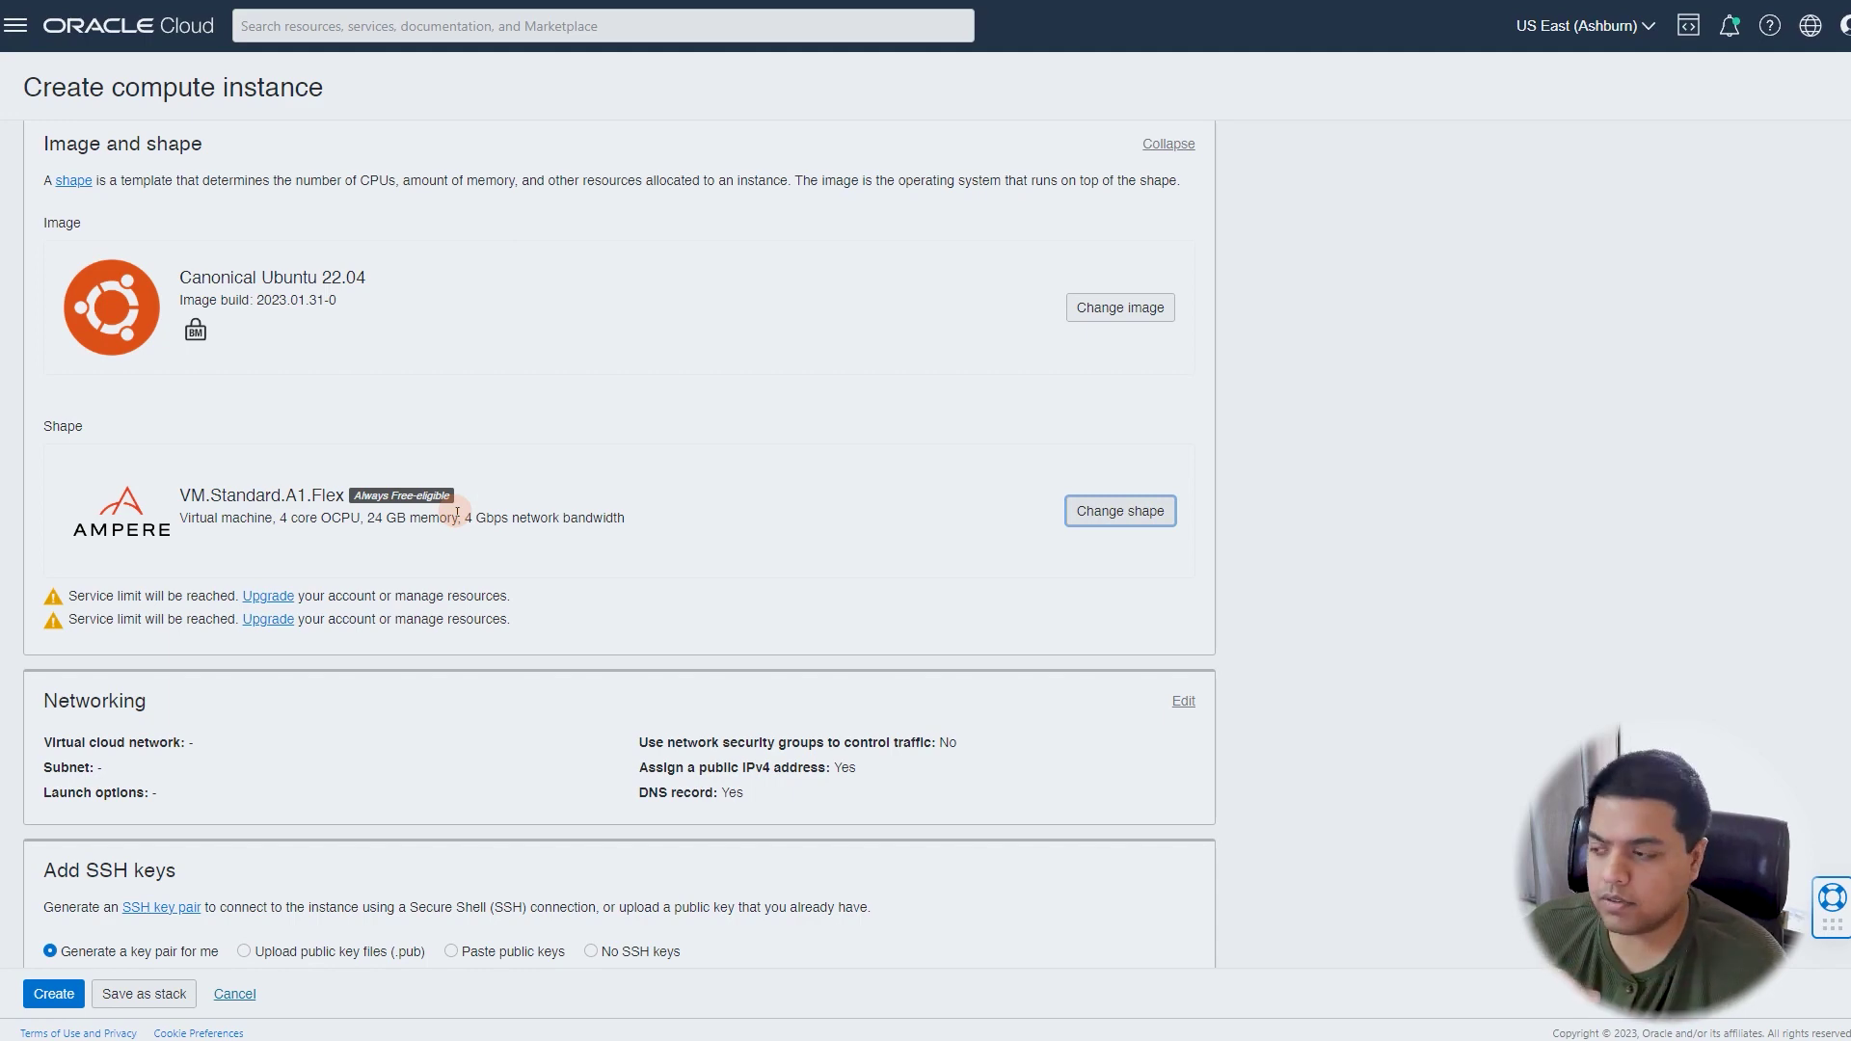
scroll(457, 512, down, 4)
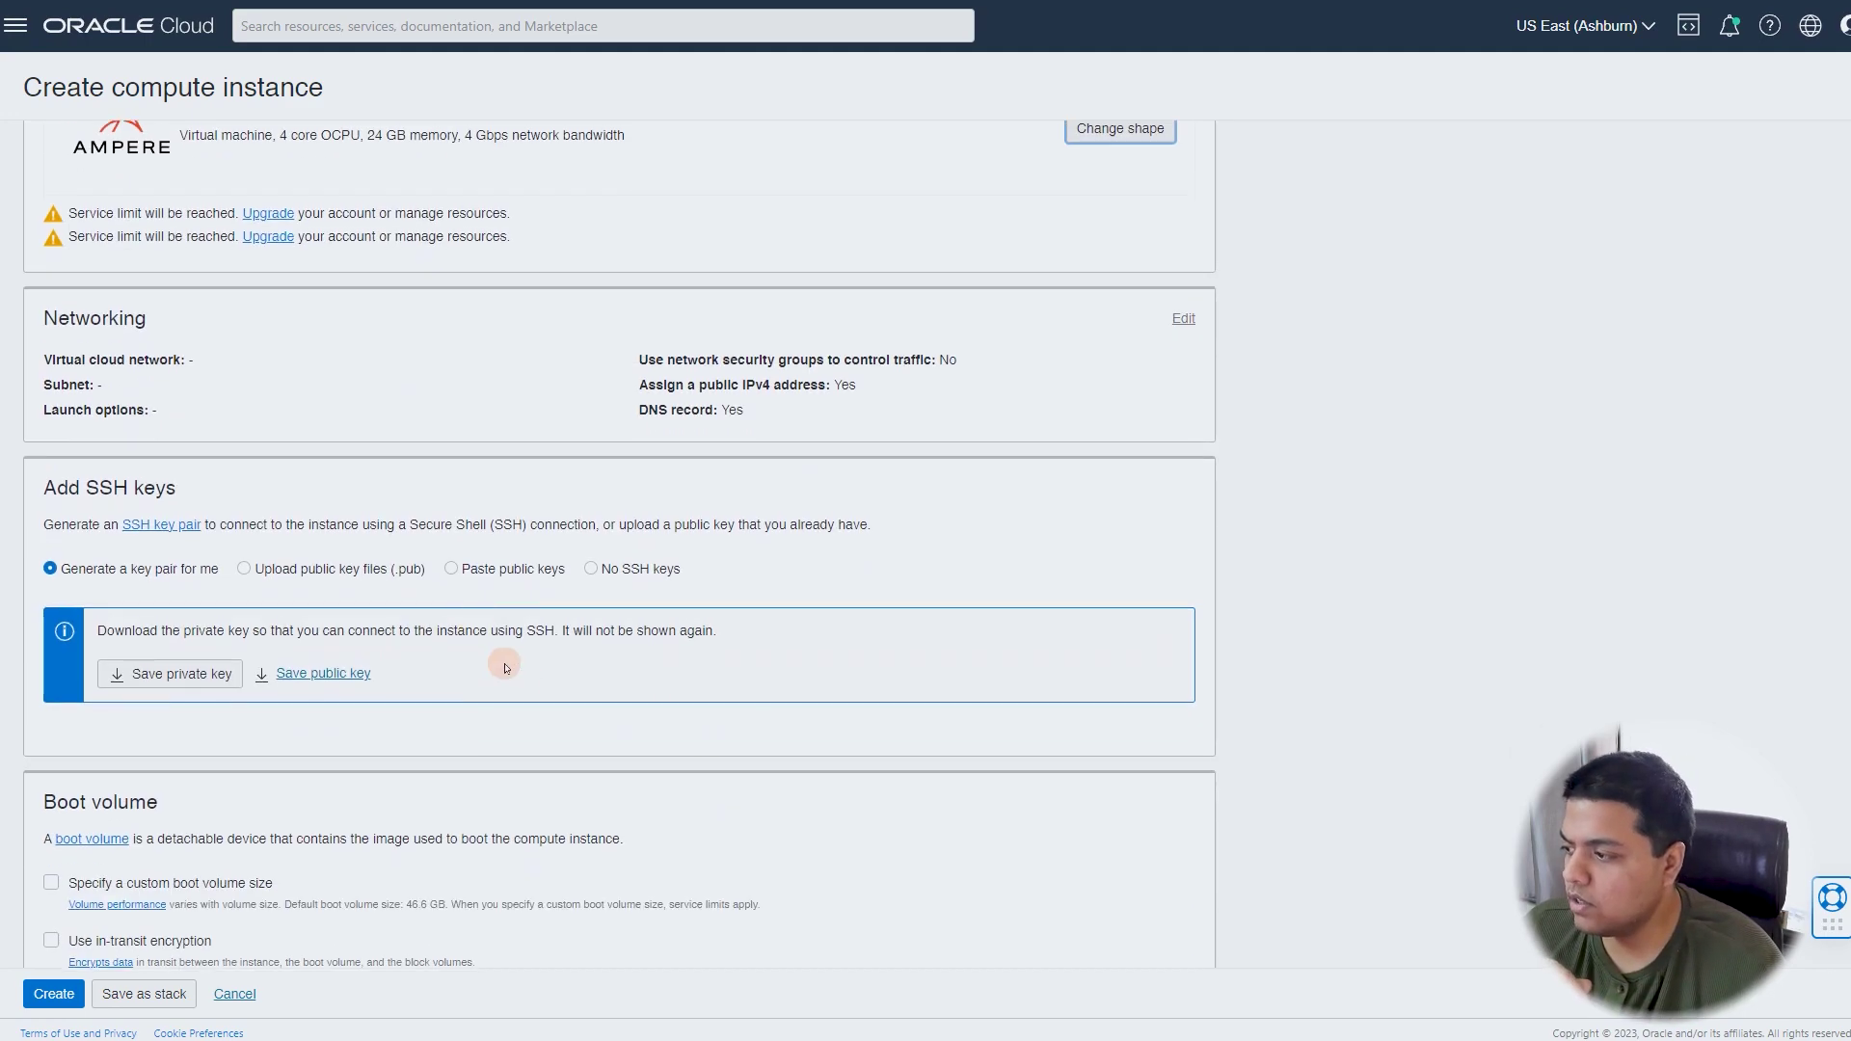
click(1168, 311)
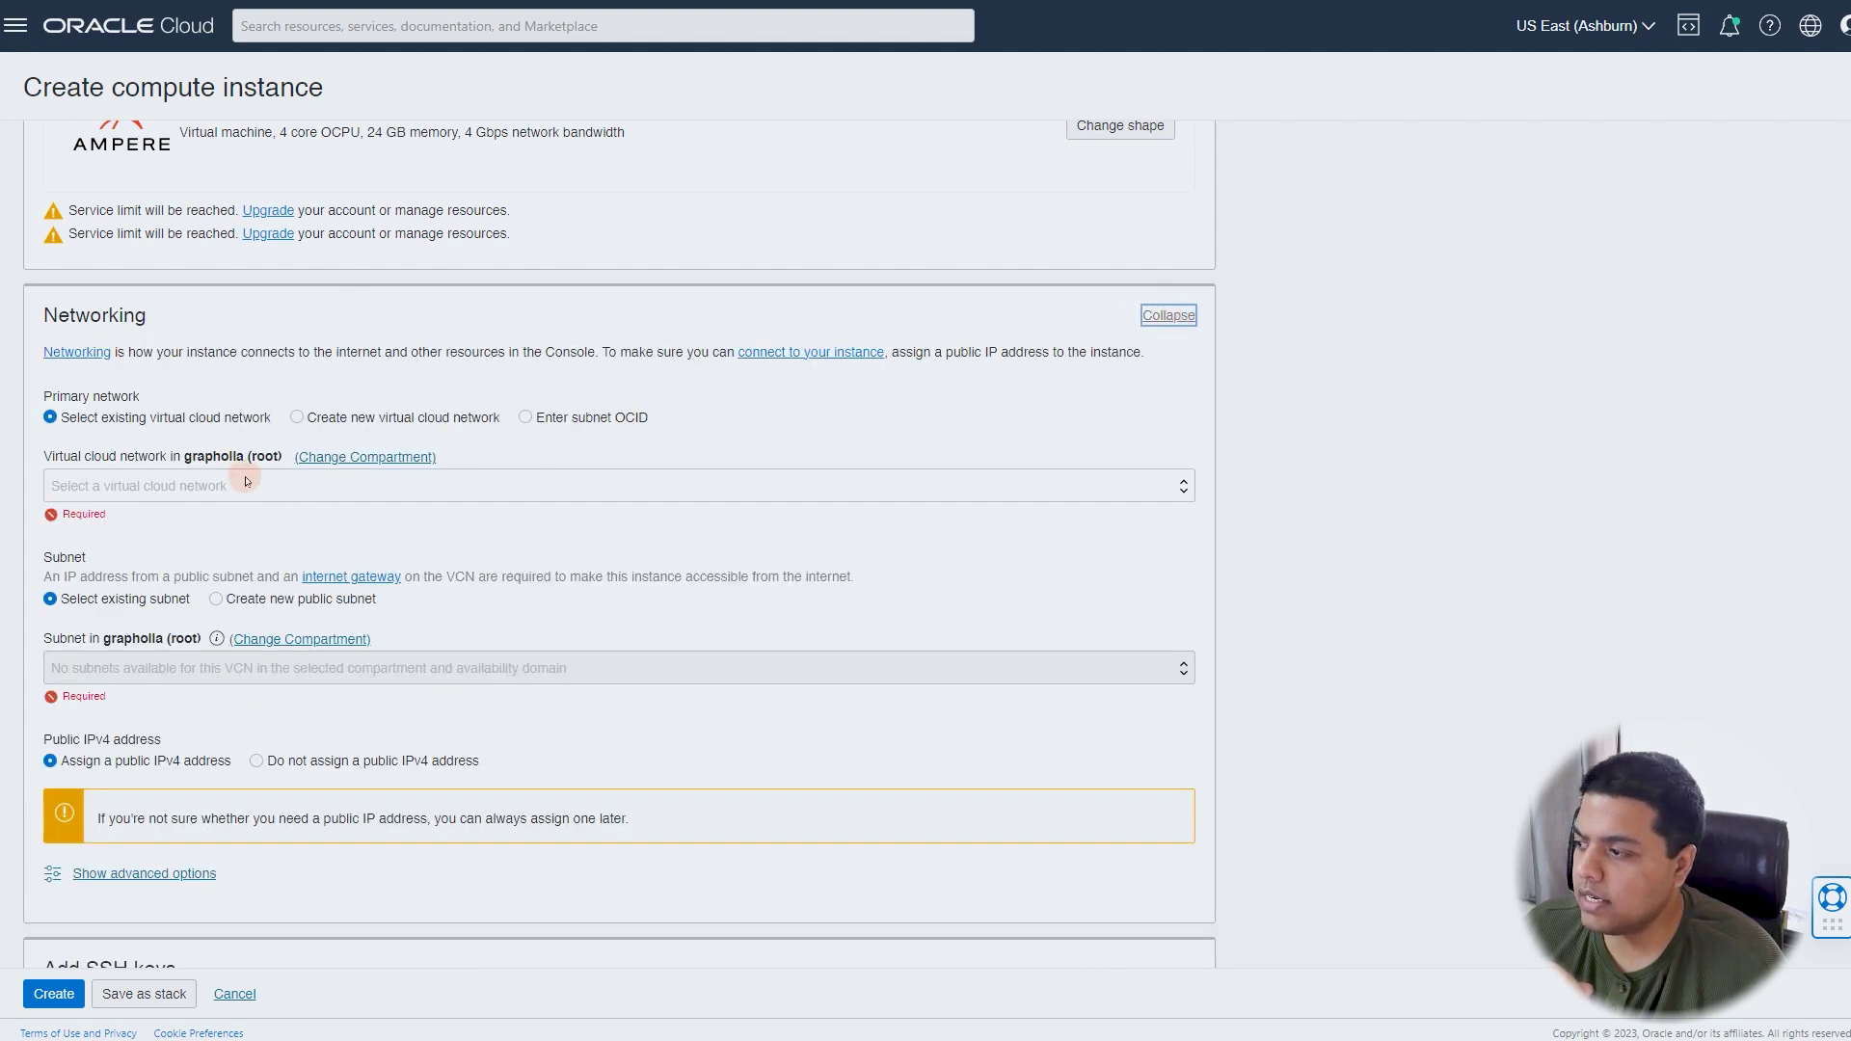
click(112, 495)
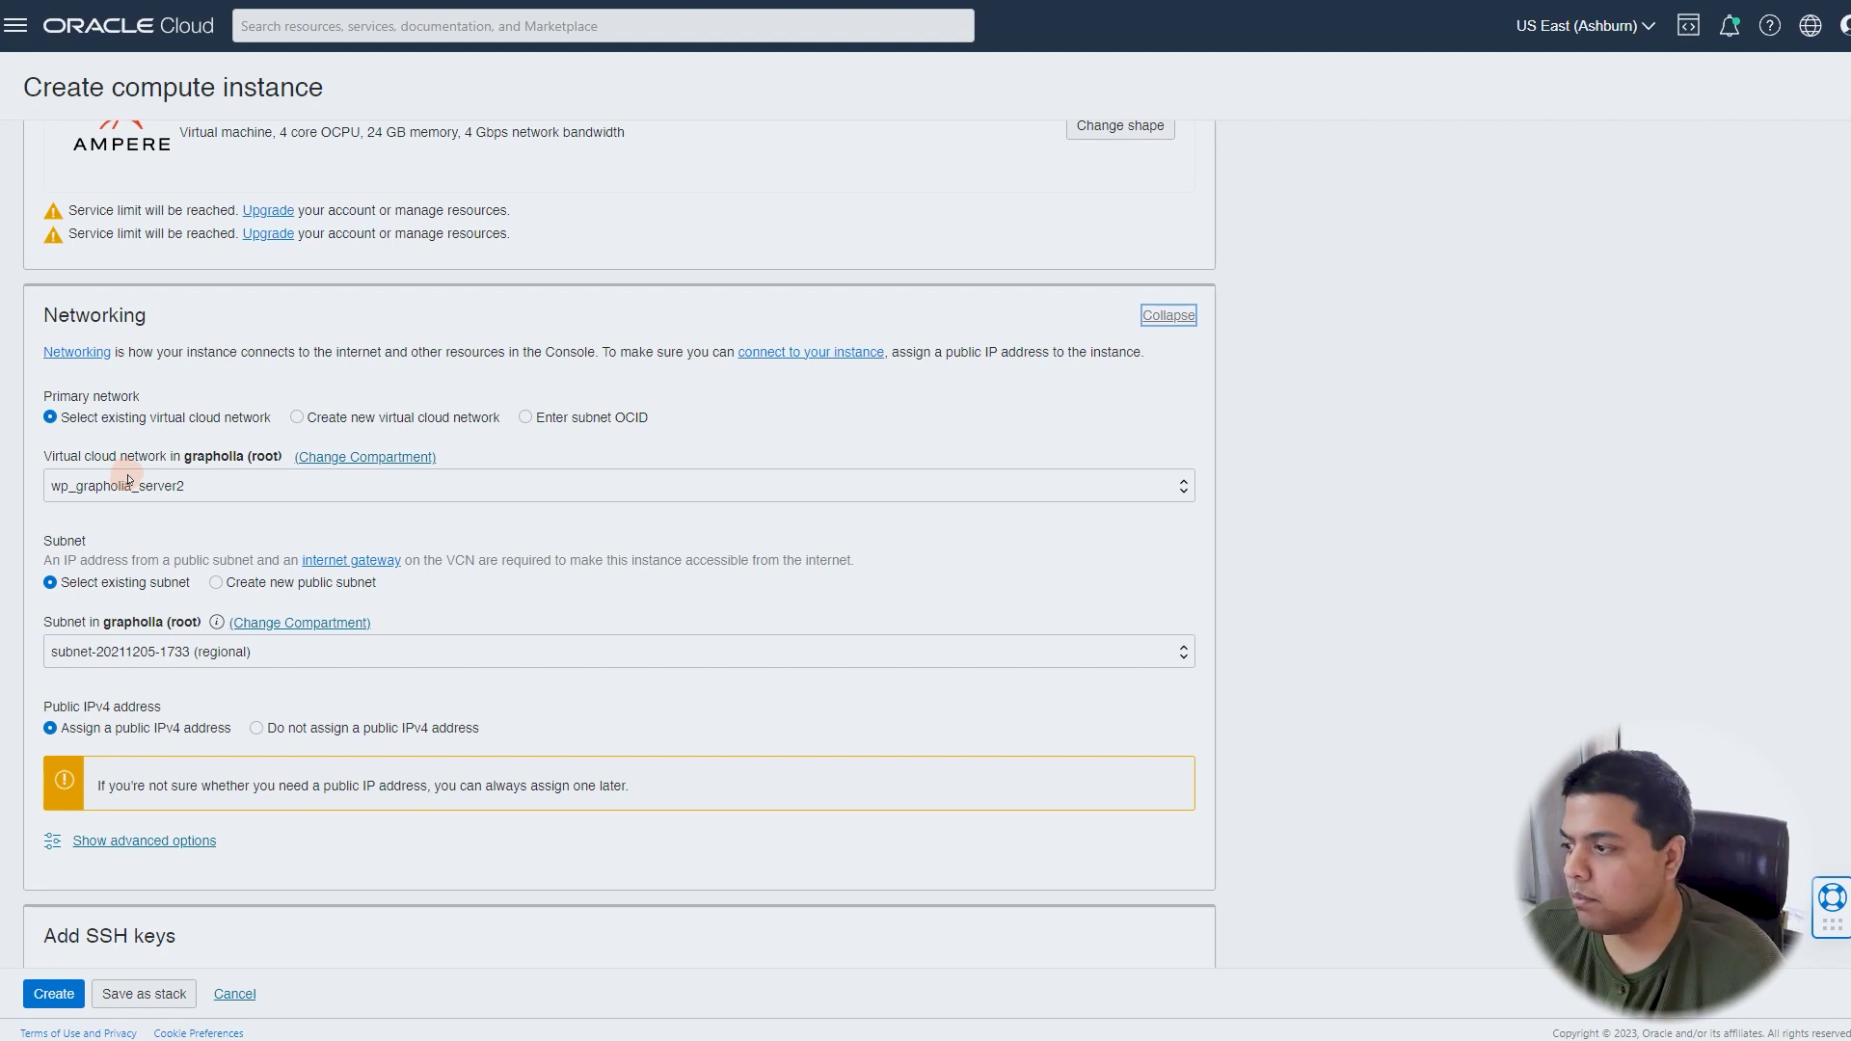
click(297, 417)
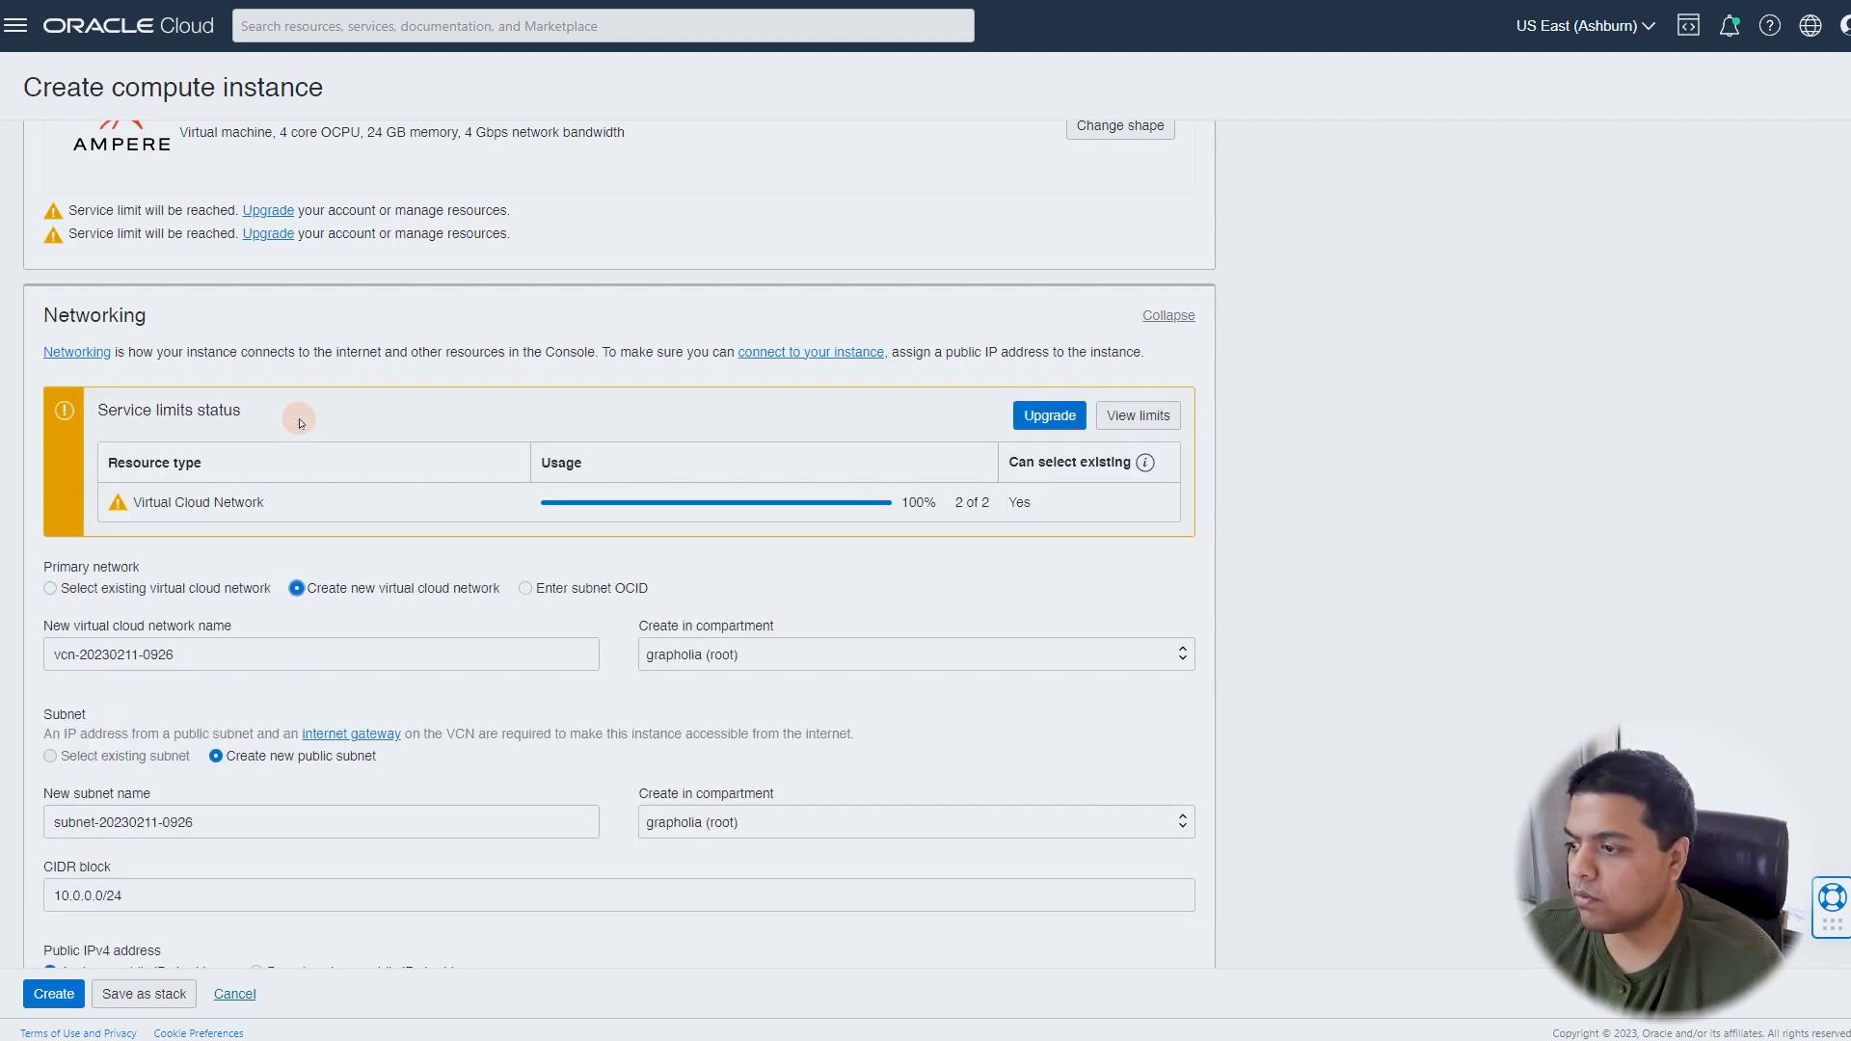
click(49, 588)
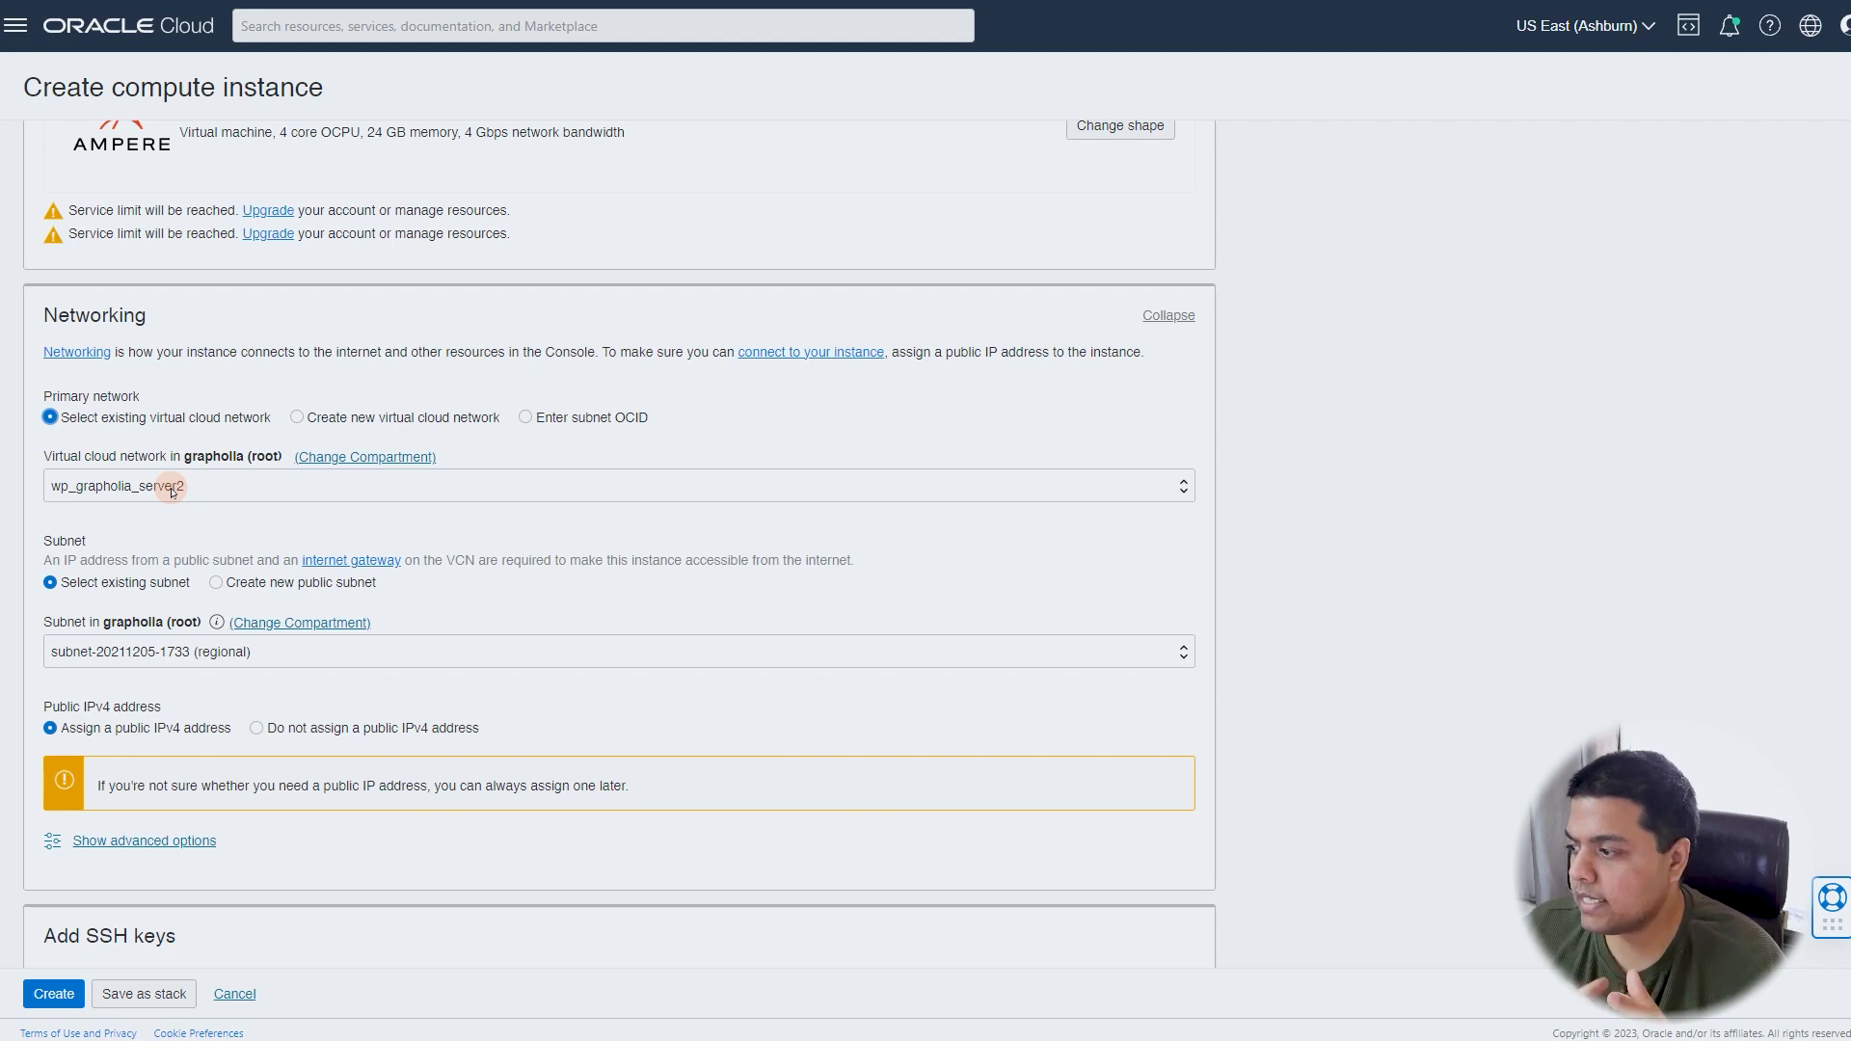
scroll(172, 492, down, 2)
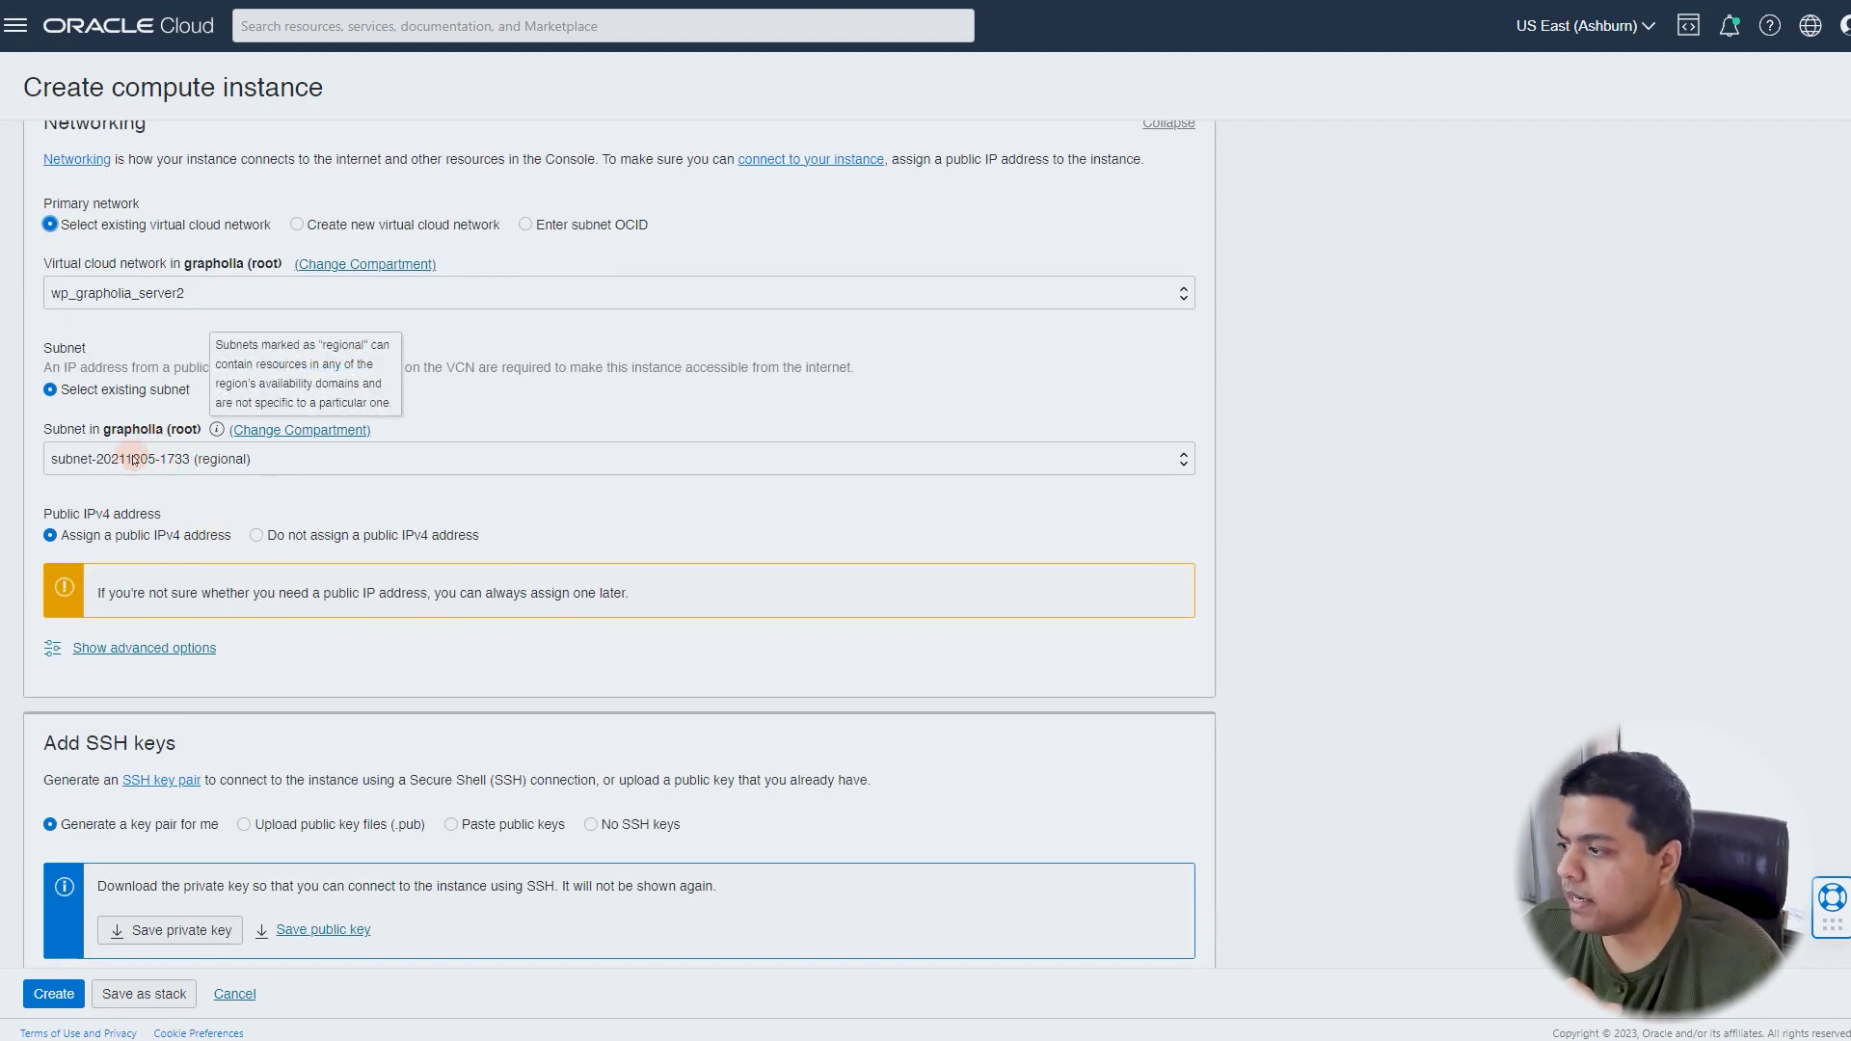
click(215, 389)
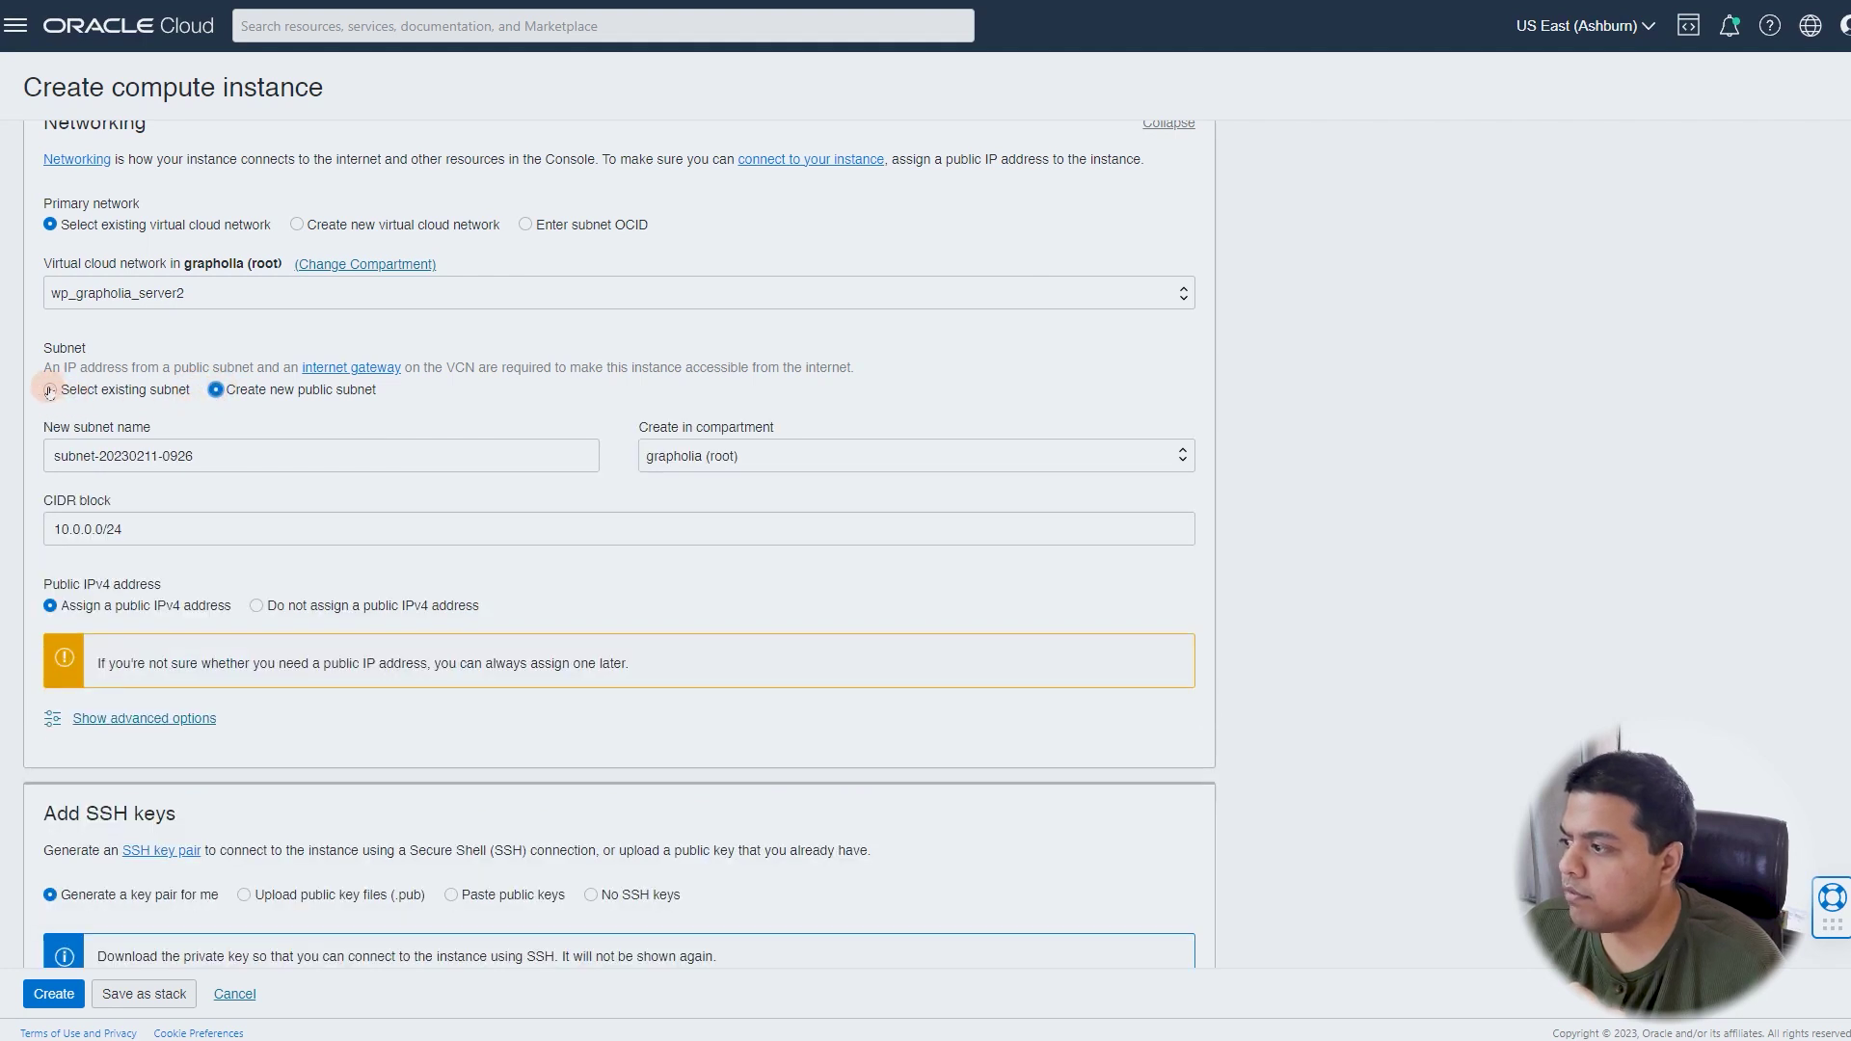
click(49, 391)
scroll(229, 339, down, 1)
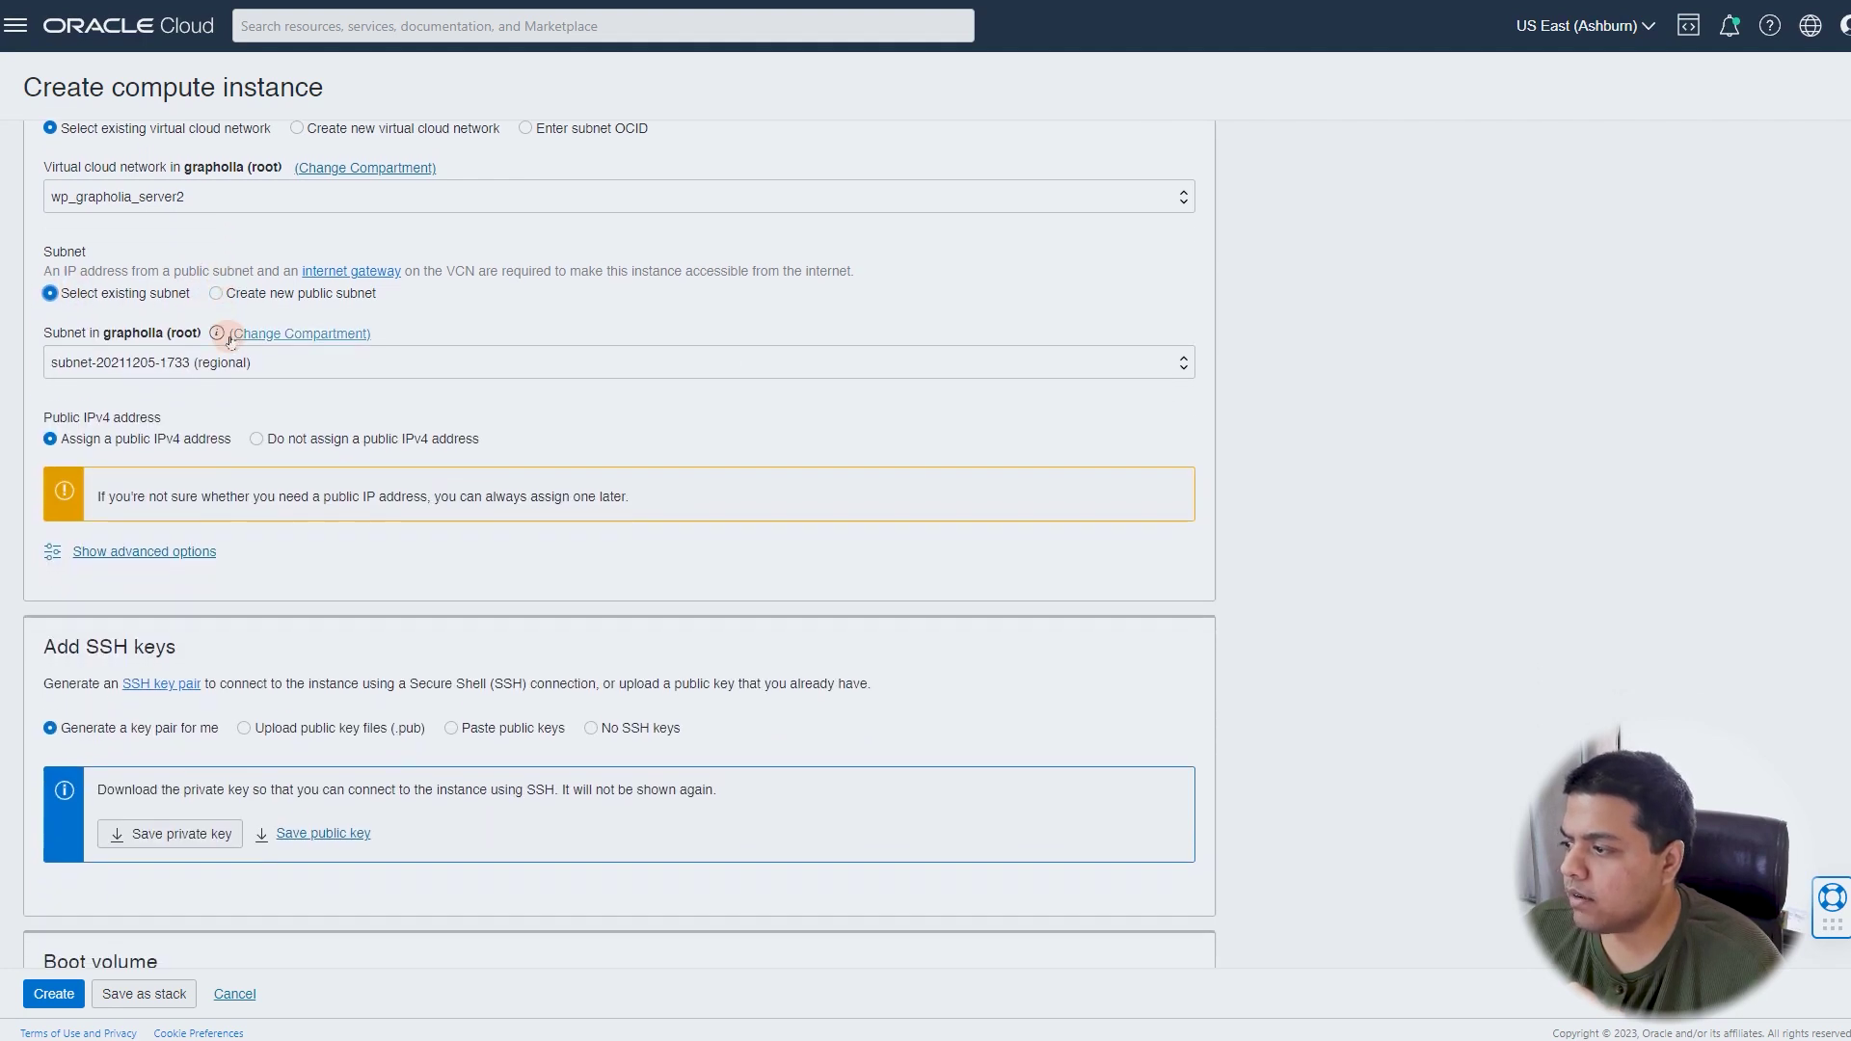
scroll(183, 415, up, 1)
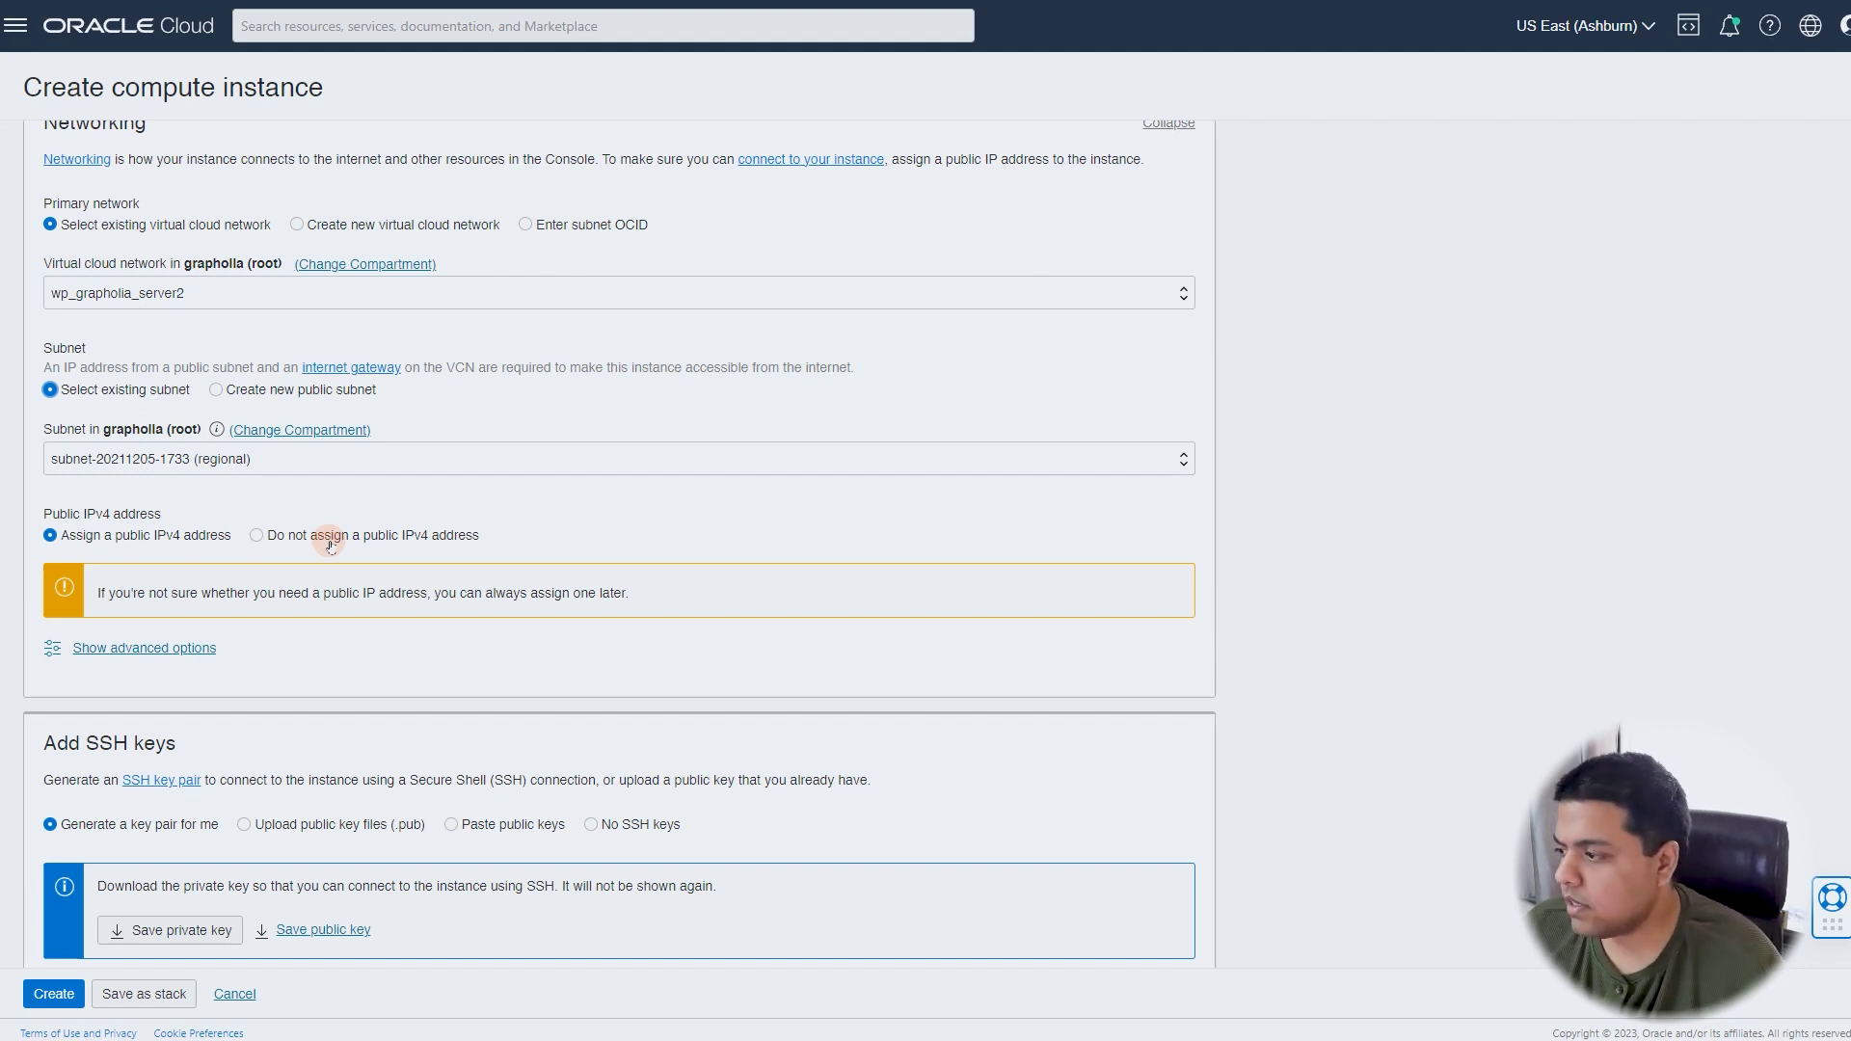
- Examine the advanced networking options, including the private IPv4 address and hostname, leaving the optional fields empty
click(145, 648)
scroll(231, 579, down, 3)
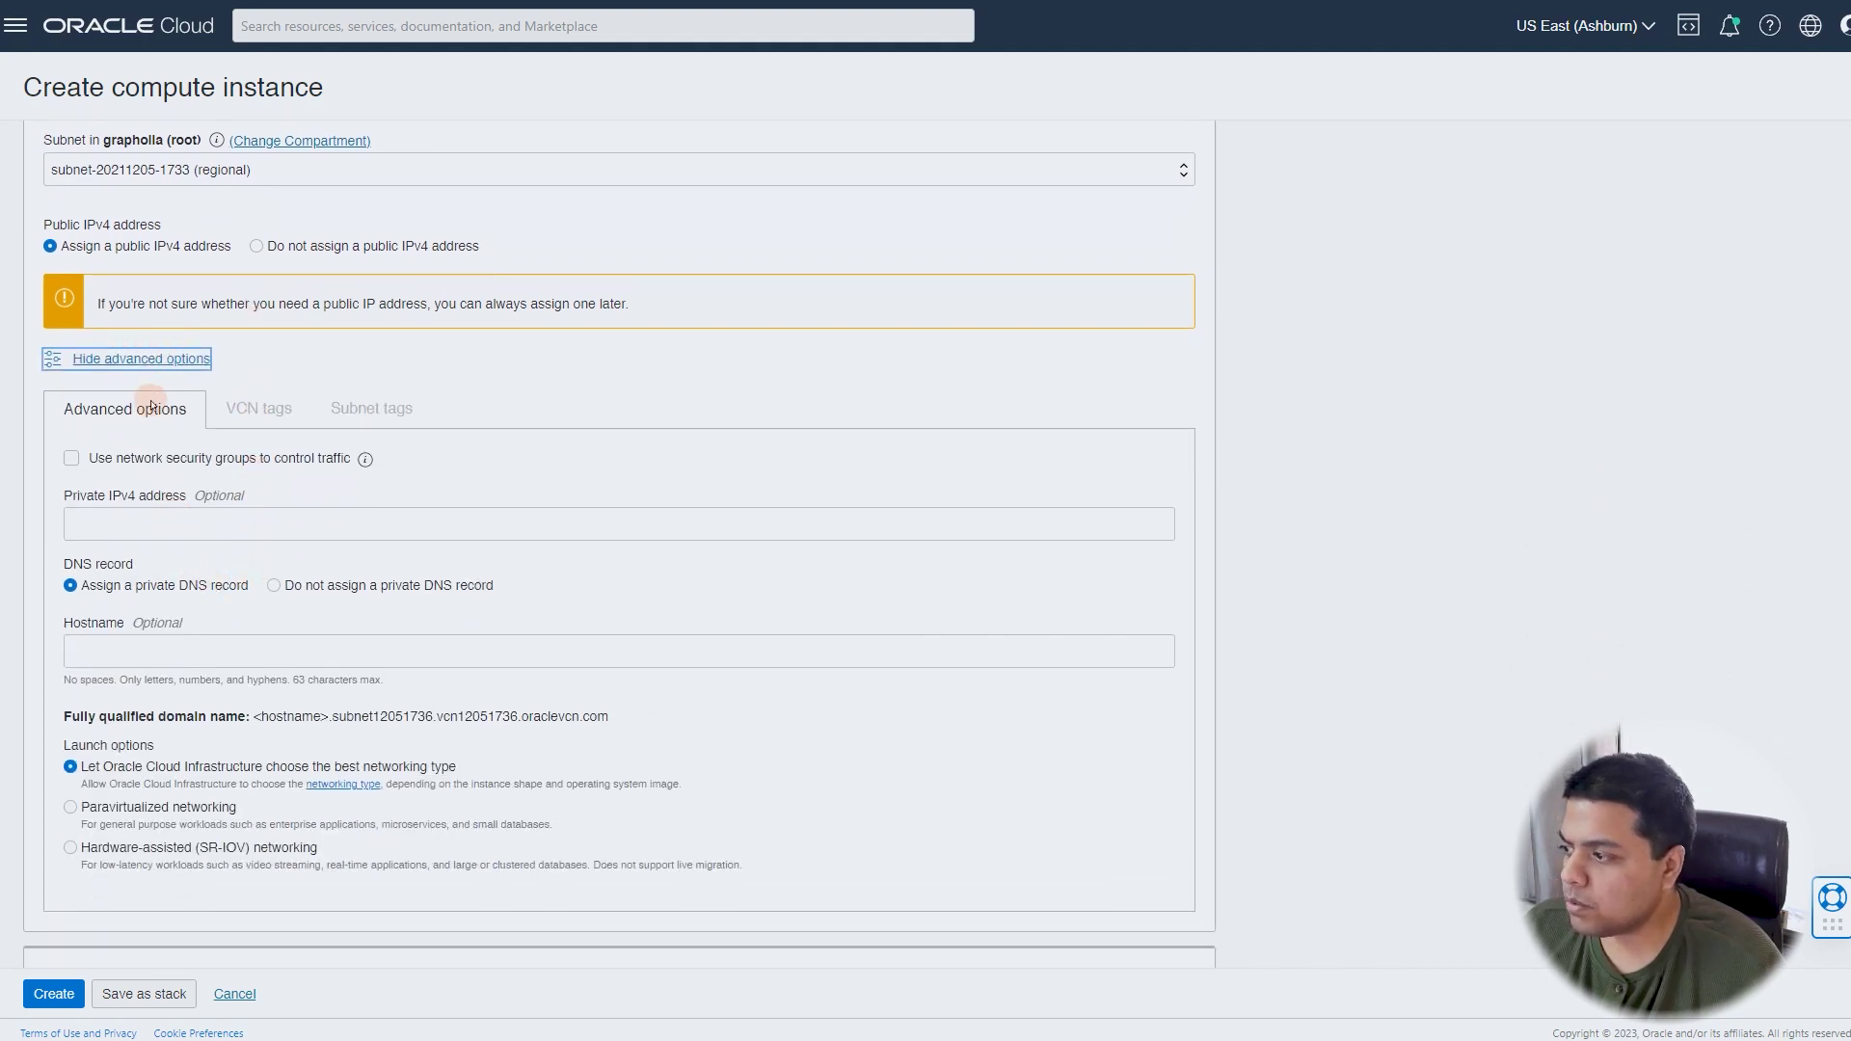
click(109, 524)
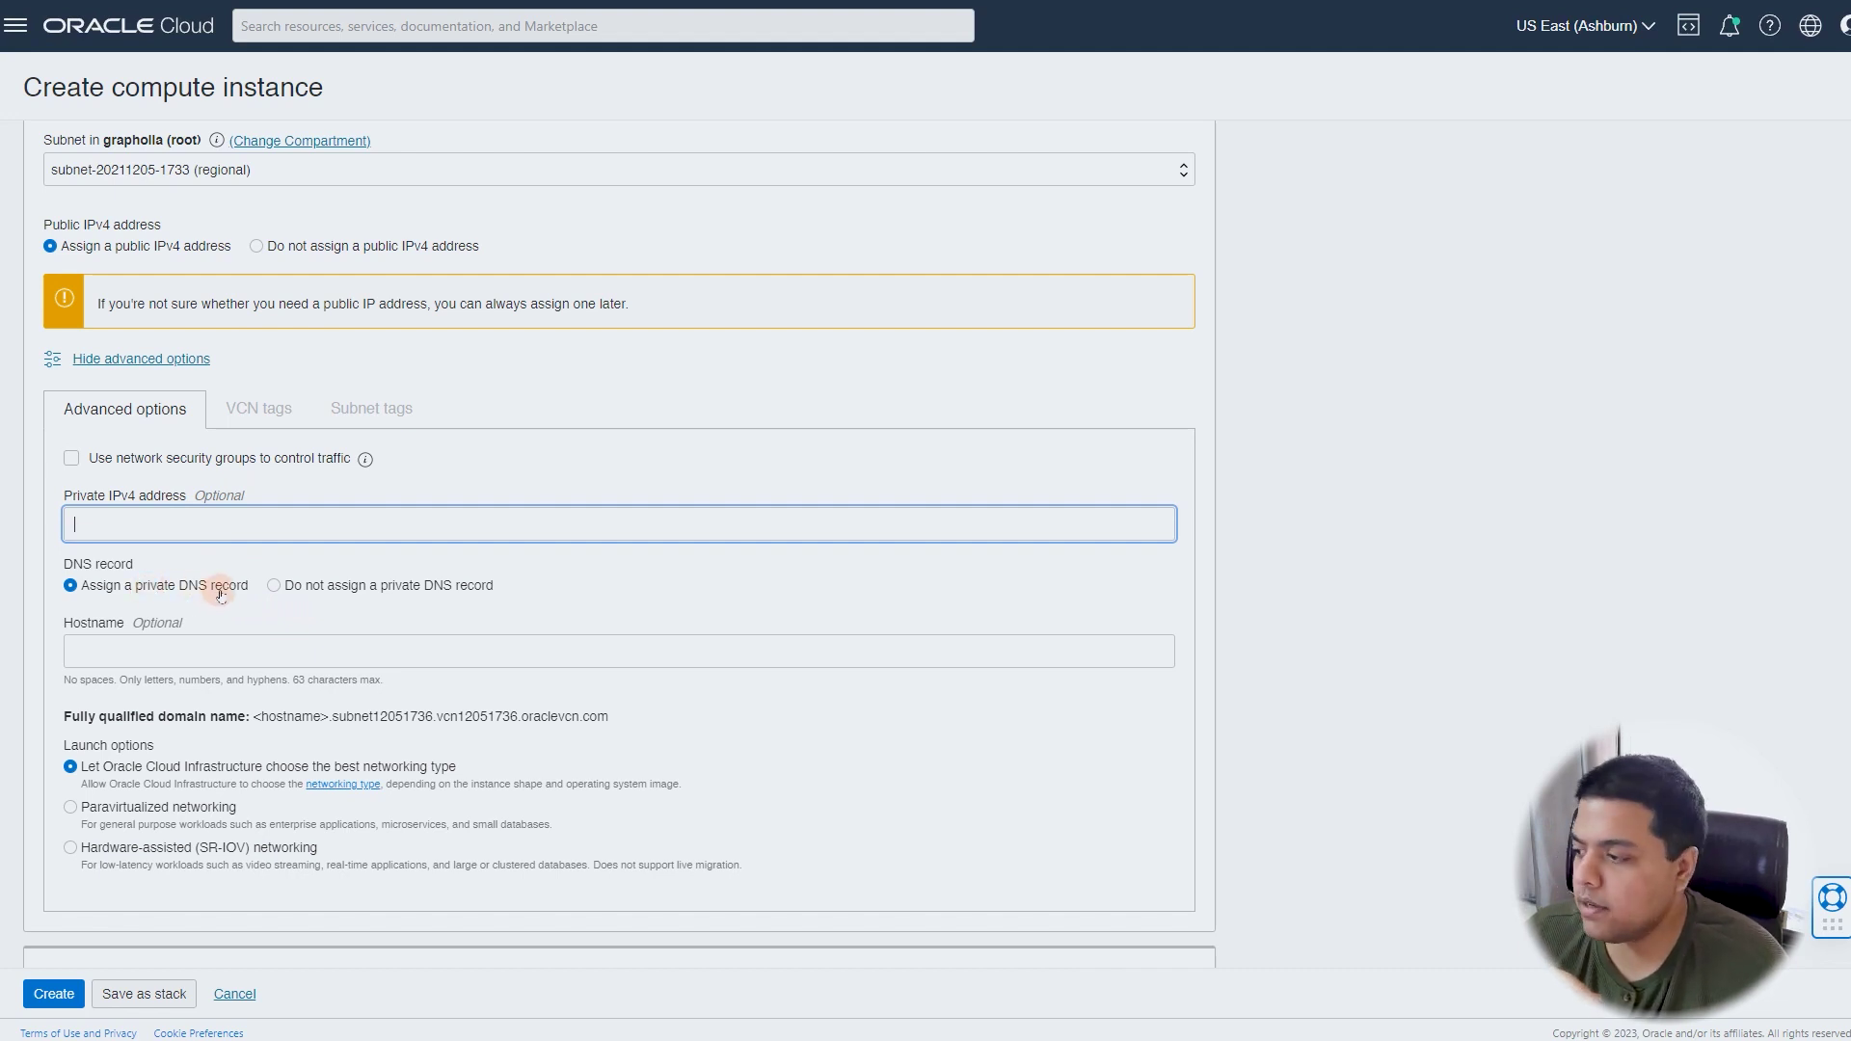
click(149, 652)
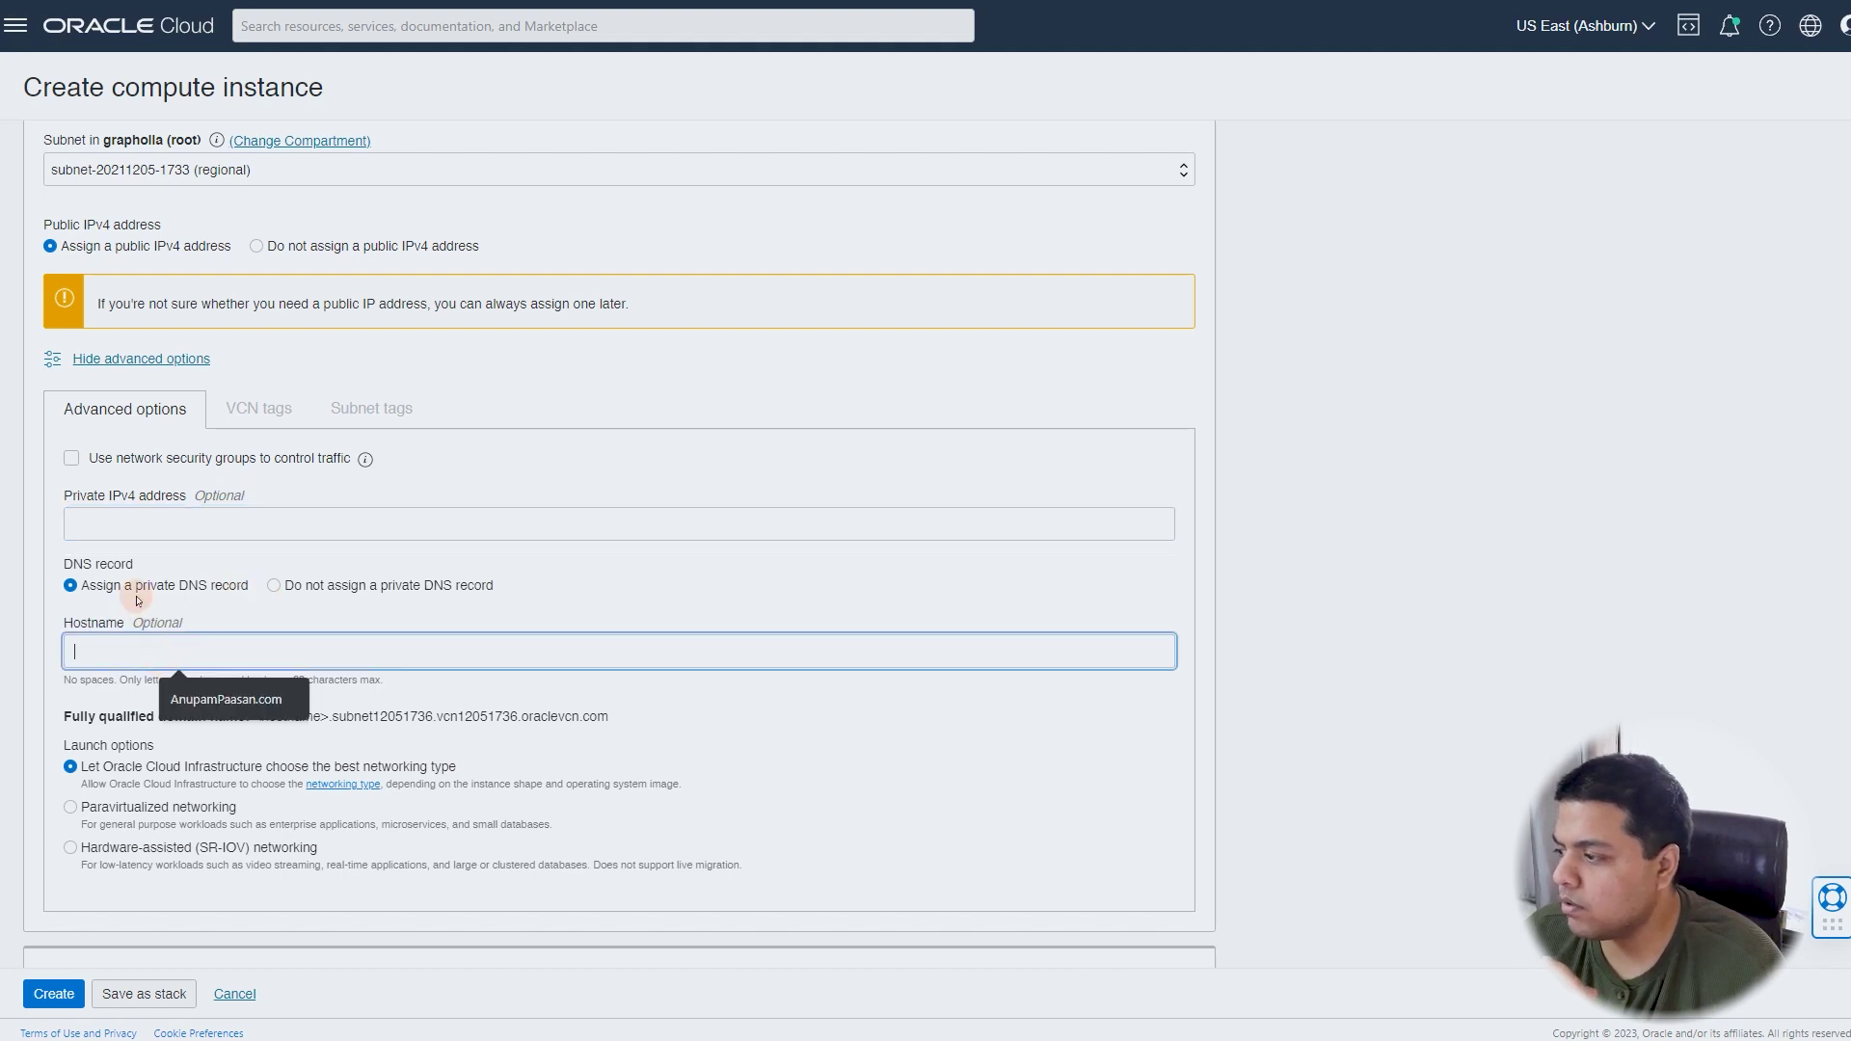
scroll(61, 691, down, 3)
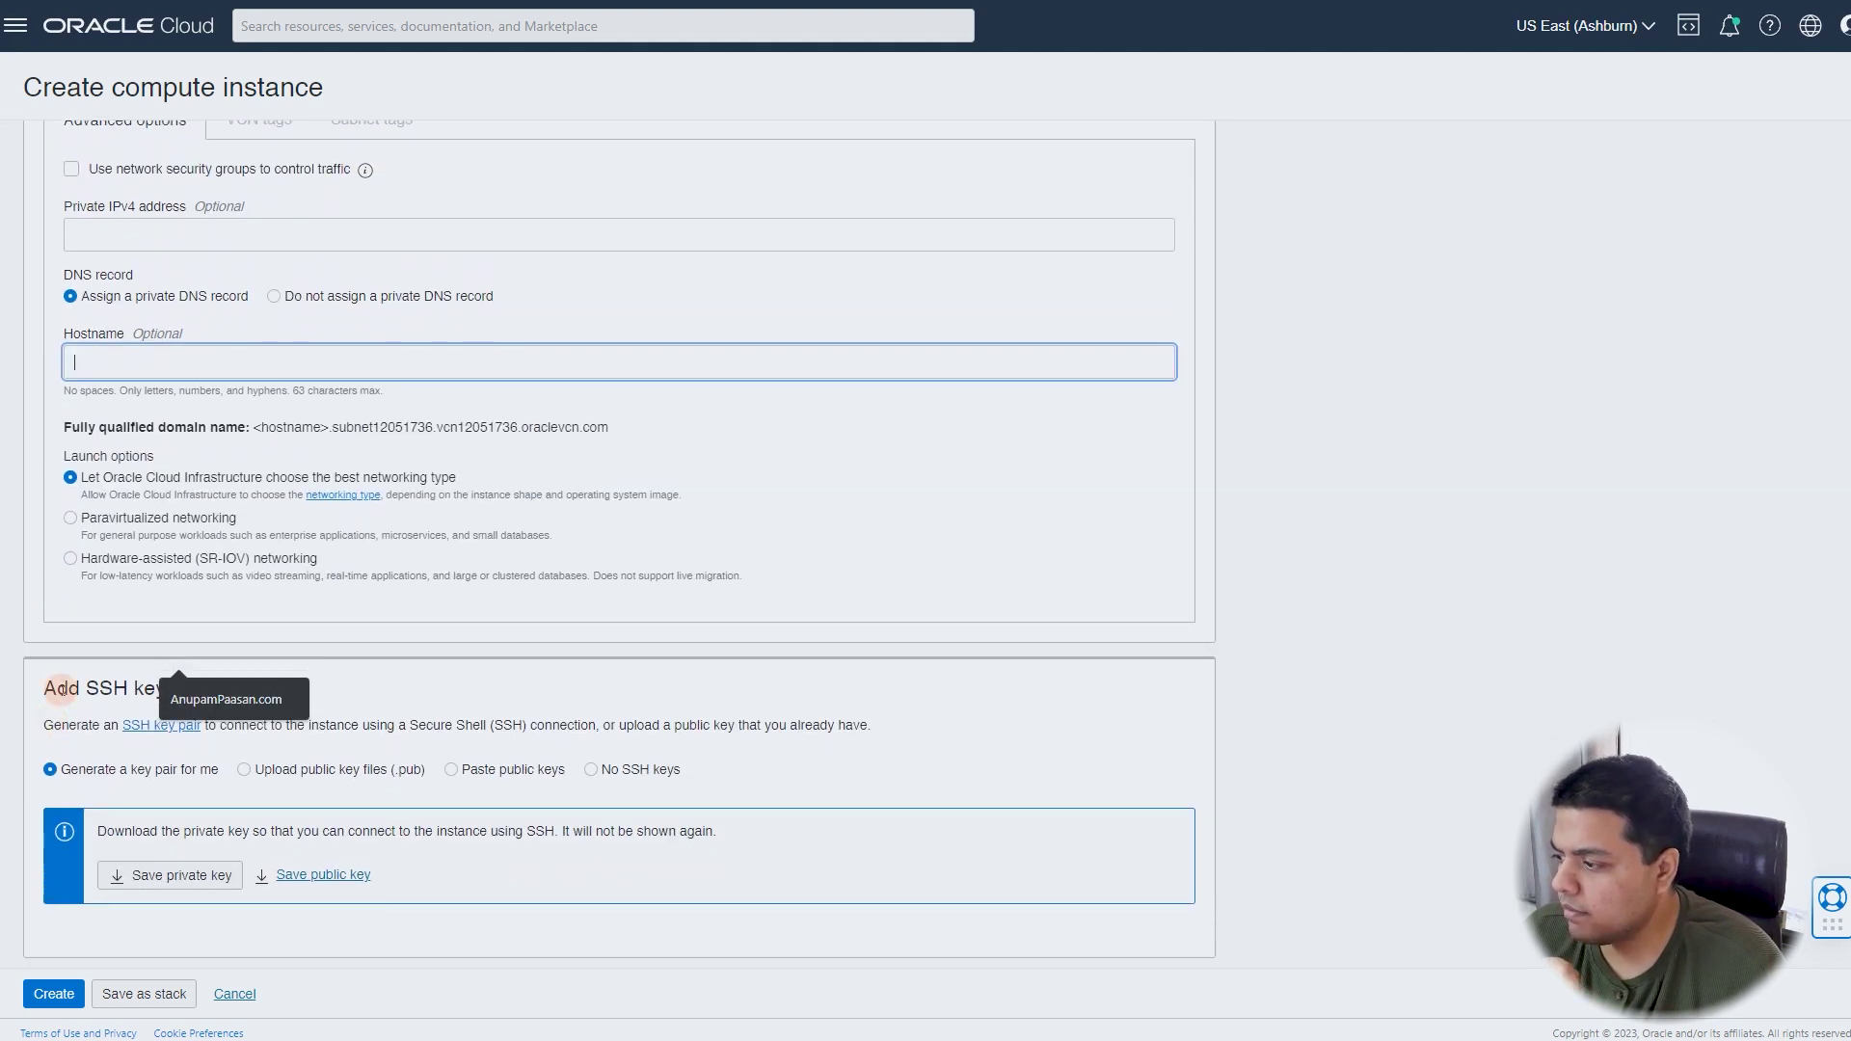
click(128, 611)
- Download both the private and the public key of the generated SSH key pair
scroll(130, 615, down, 2)
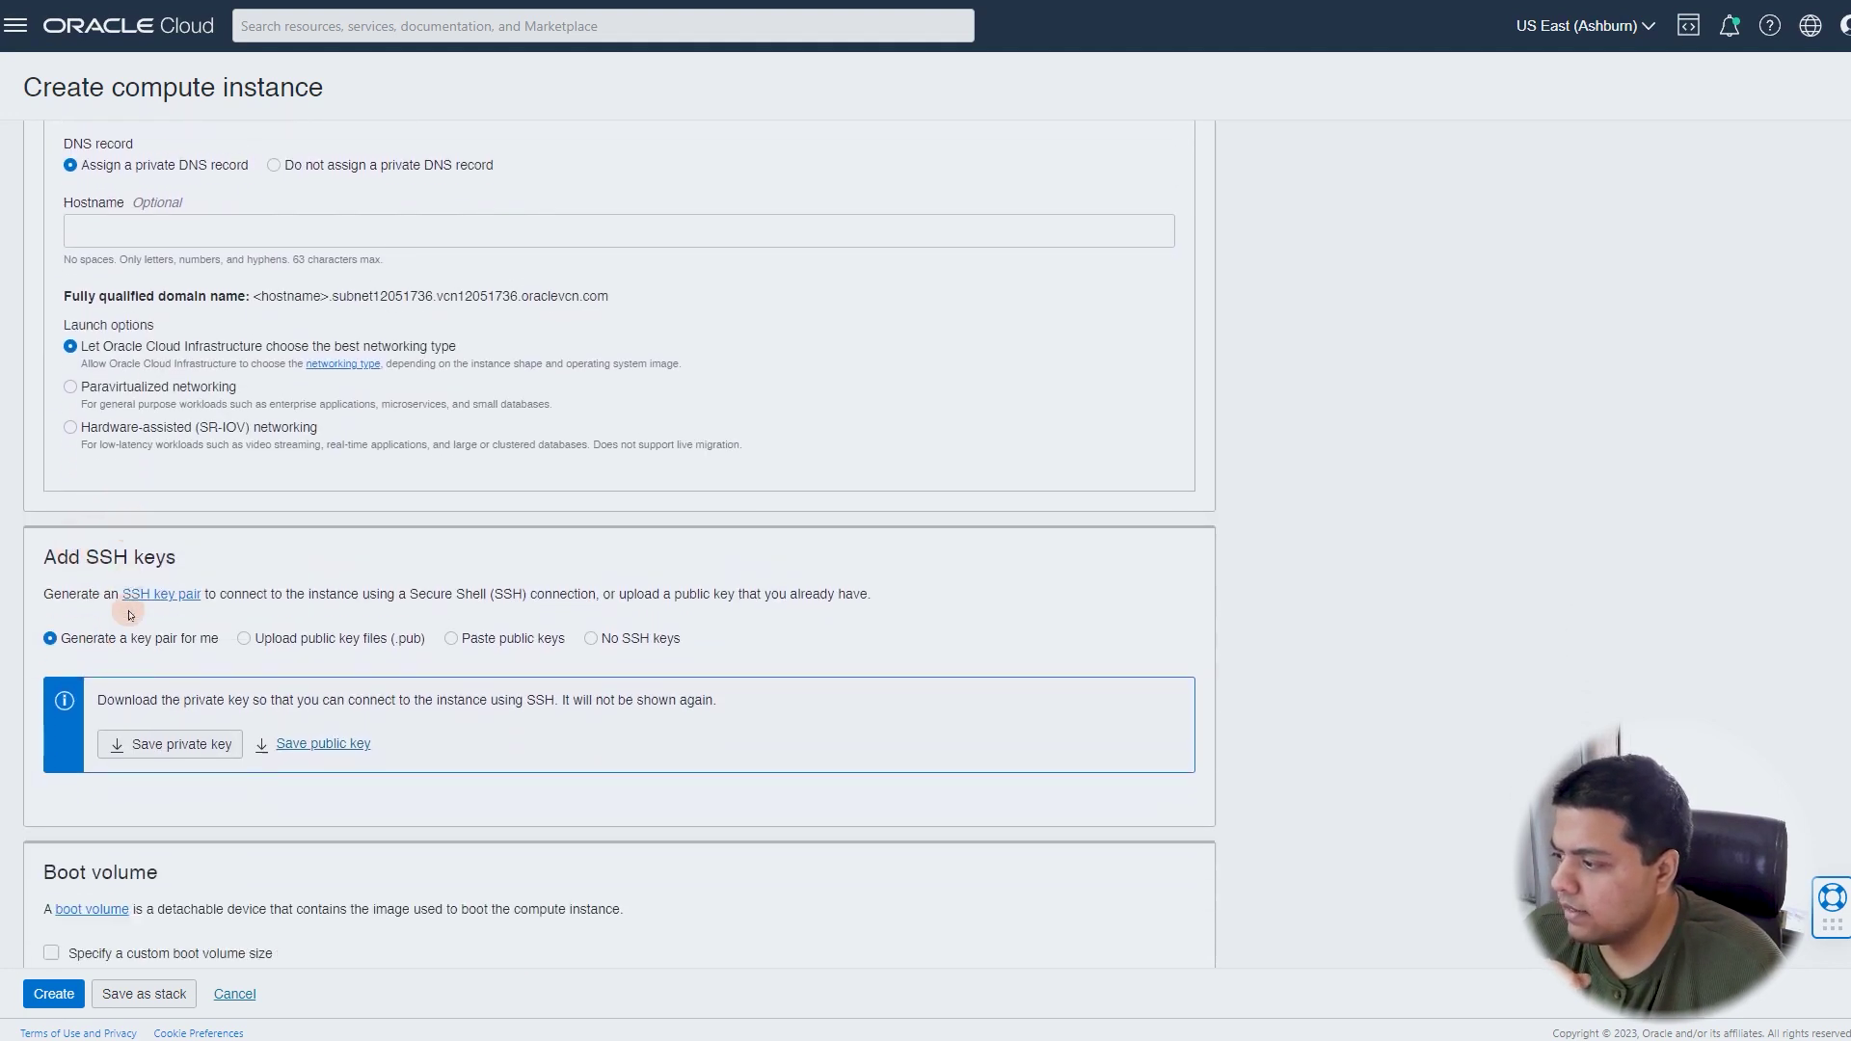
scroll(130, 615, down, 1)
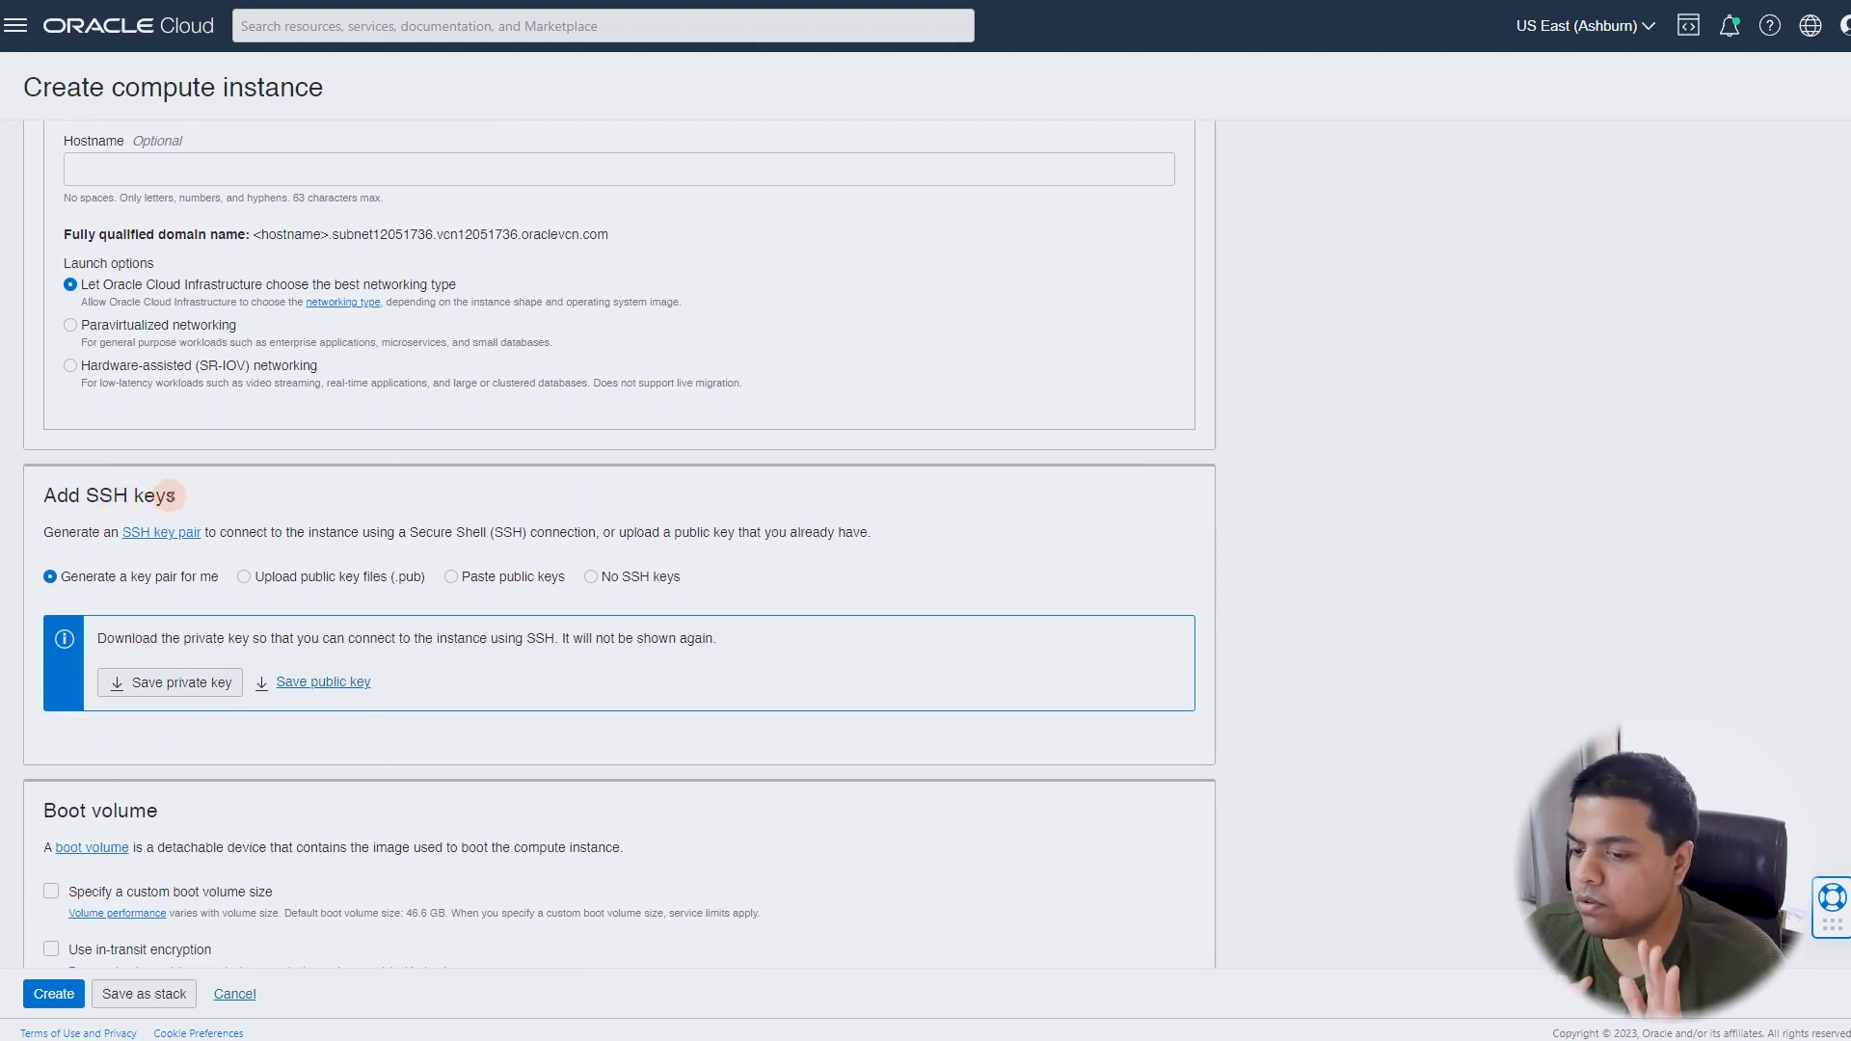
click(185, 685)
click(314, 685)
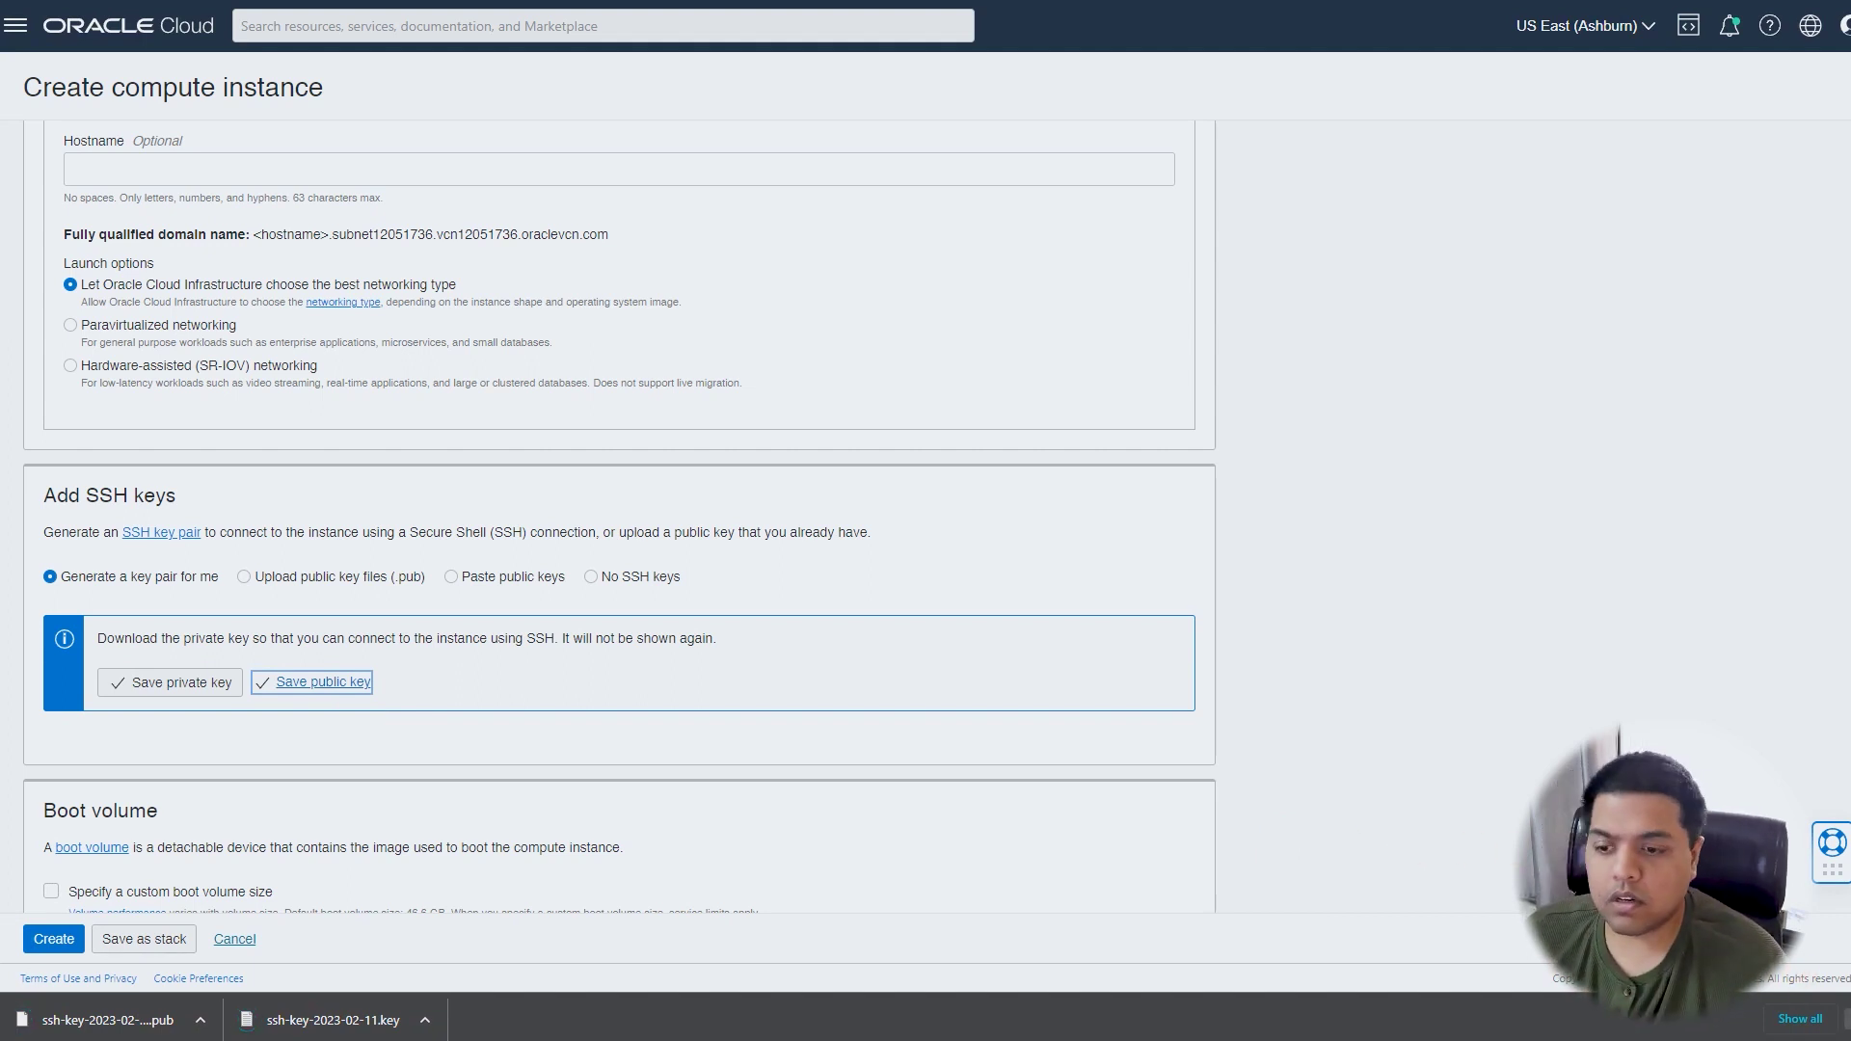
- Specify a custom boot volume size of 50 GB with a VPU of 10, and create the instance
scroll(695, 690, down, 3)
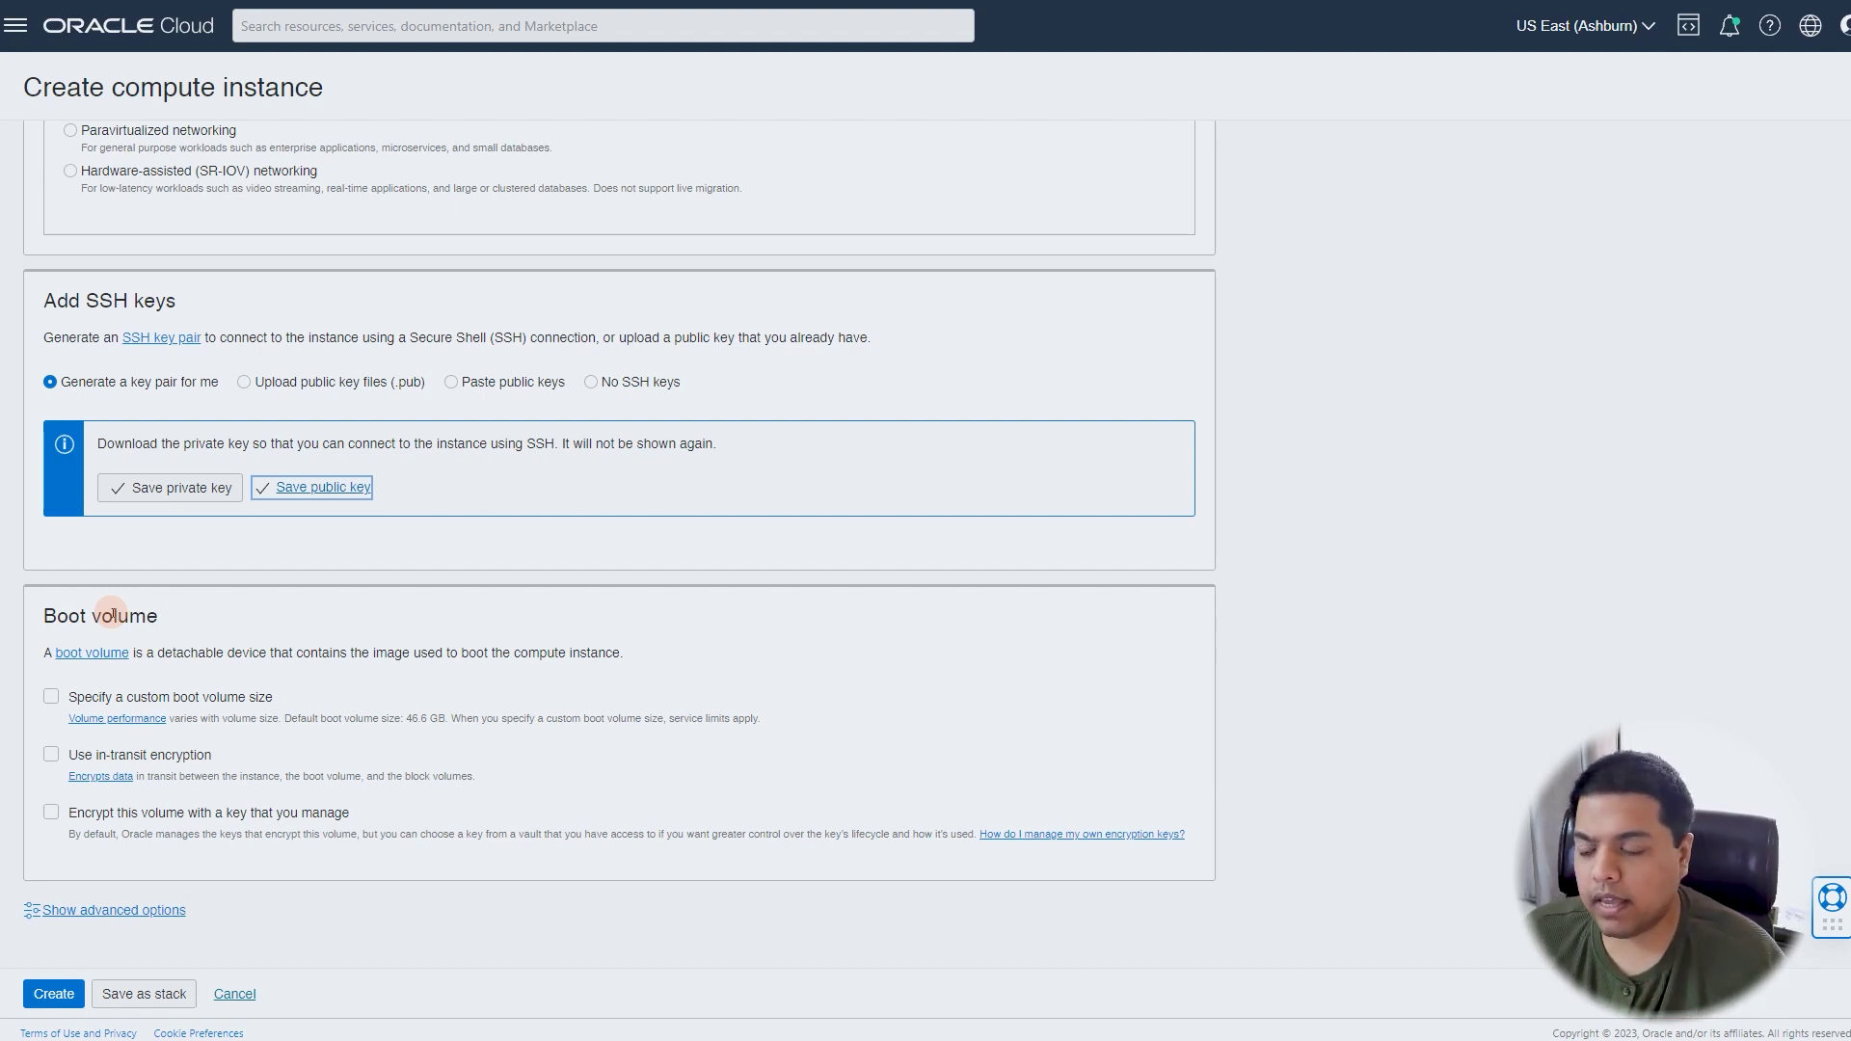
click(51, 696)
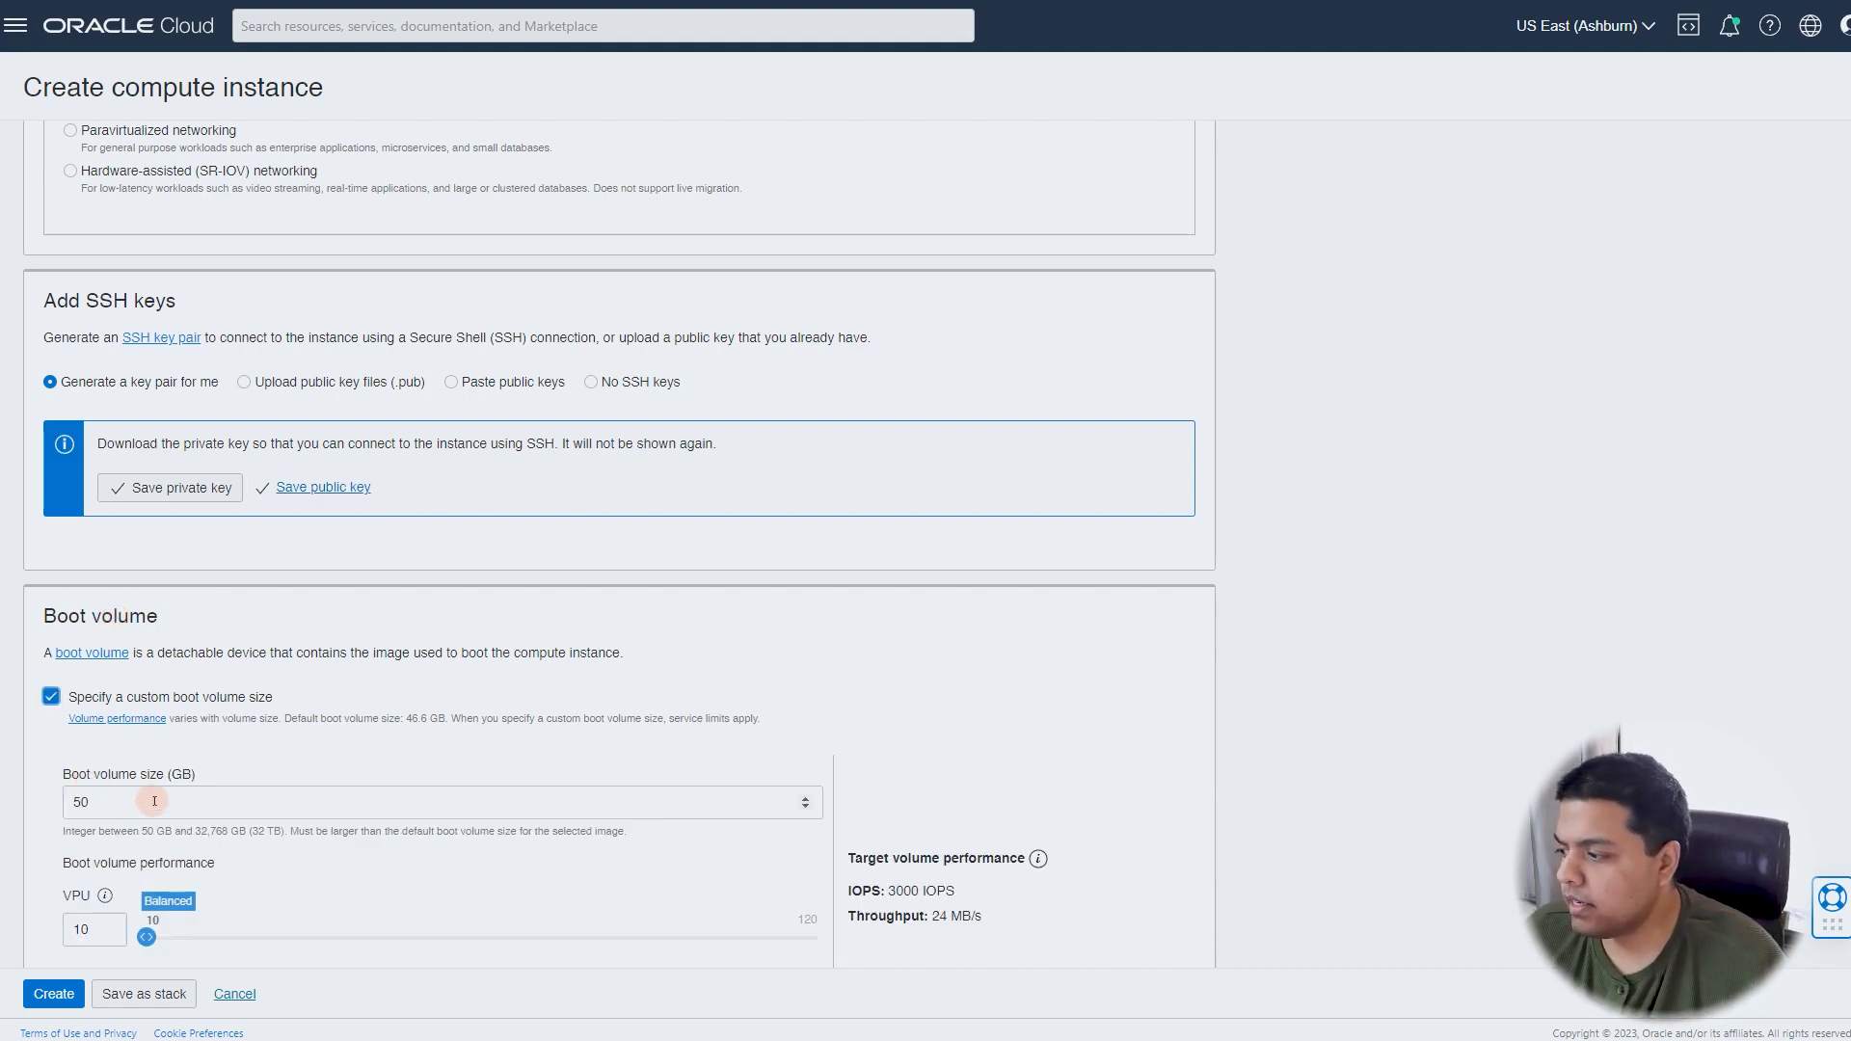
scroll(155, 801, down, 2)
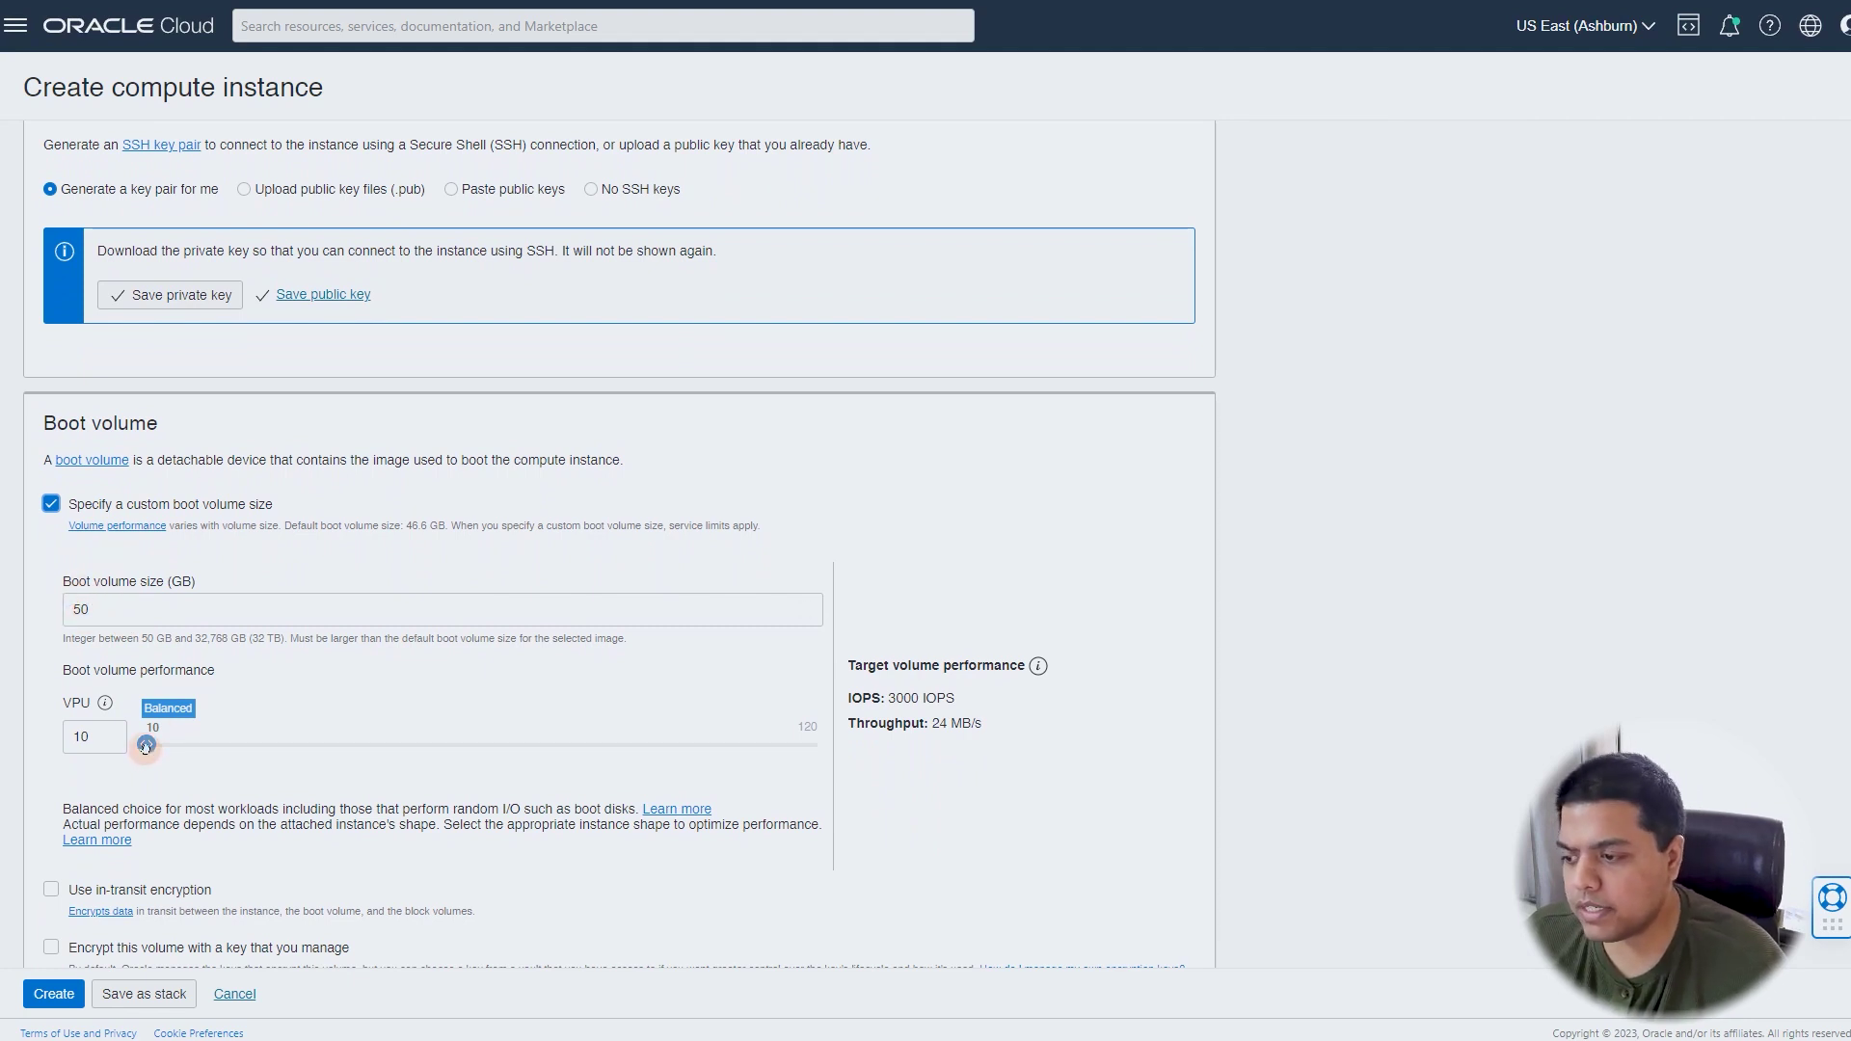
scroll(259, 578, down, 2)
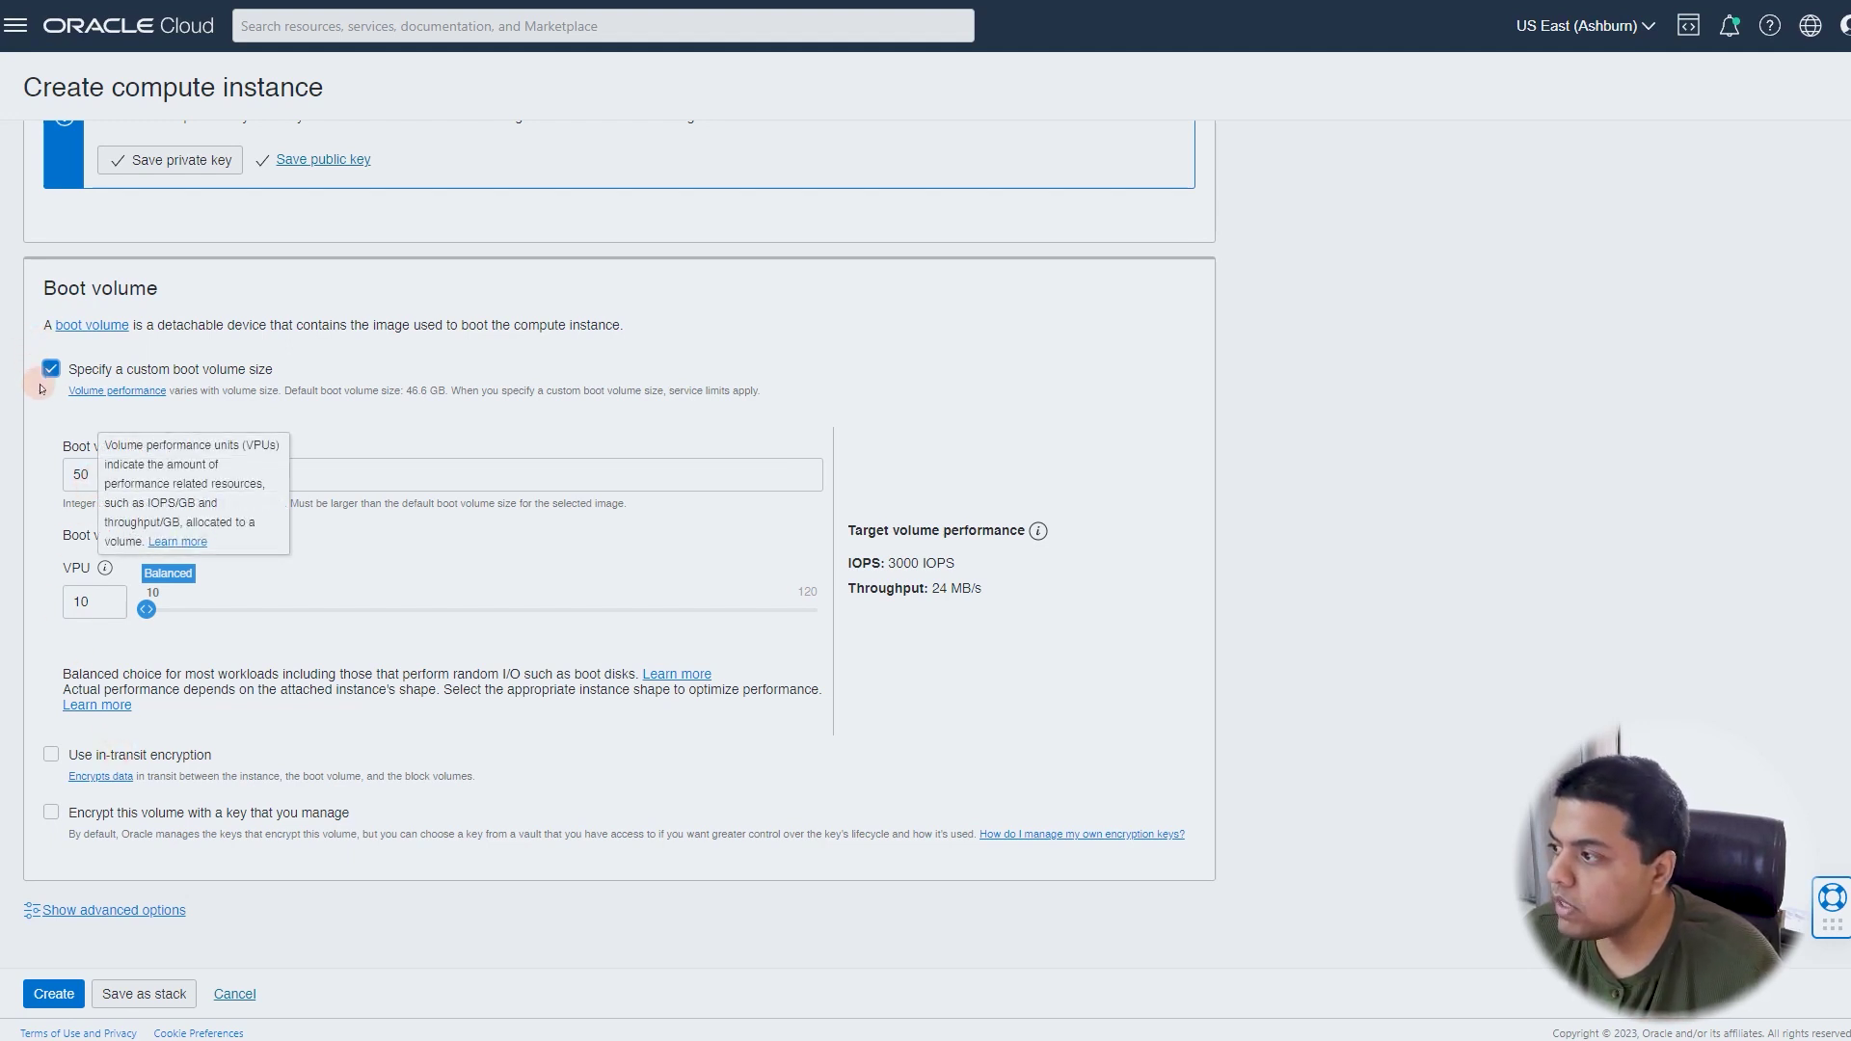
click(55, 995)
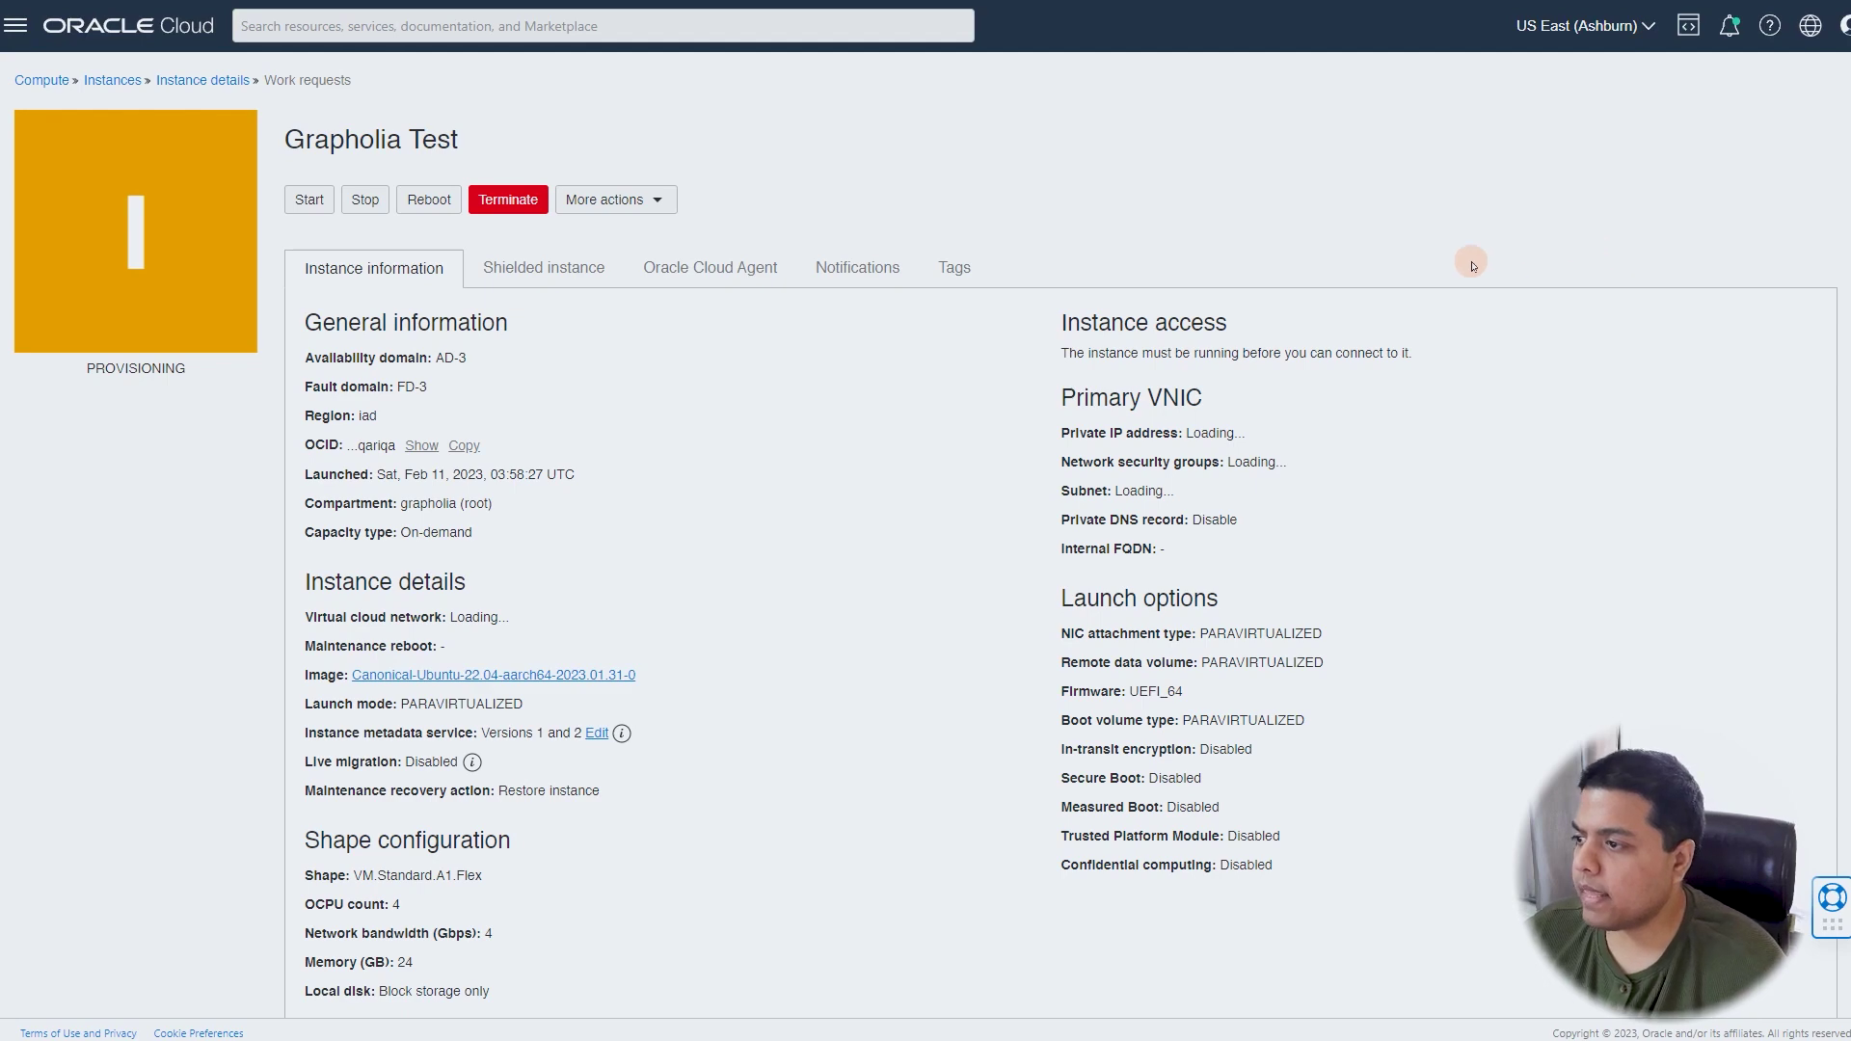
- Check the Grapholia Test instance's details and the progress of its create-instance work request
scroll(815, 302, down, 4)
scroll(724, 412, up, 4)
scroll(724, 412, down, 5)
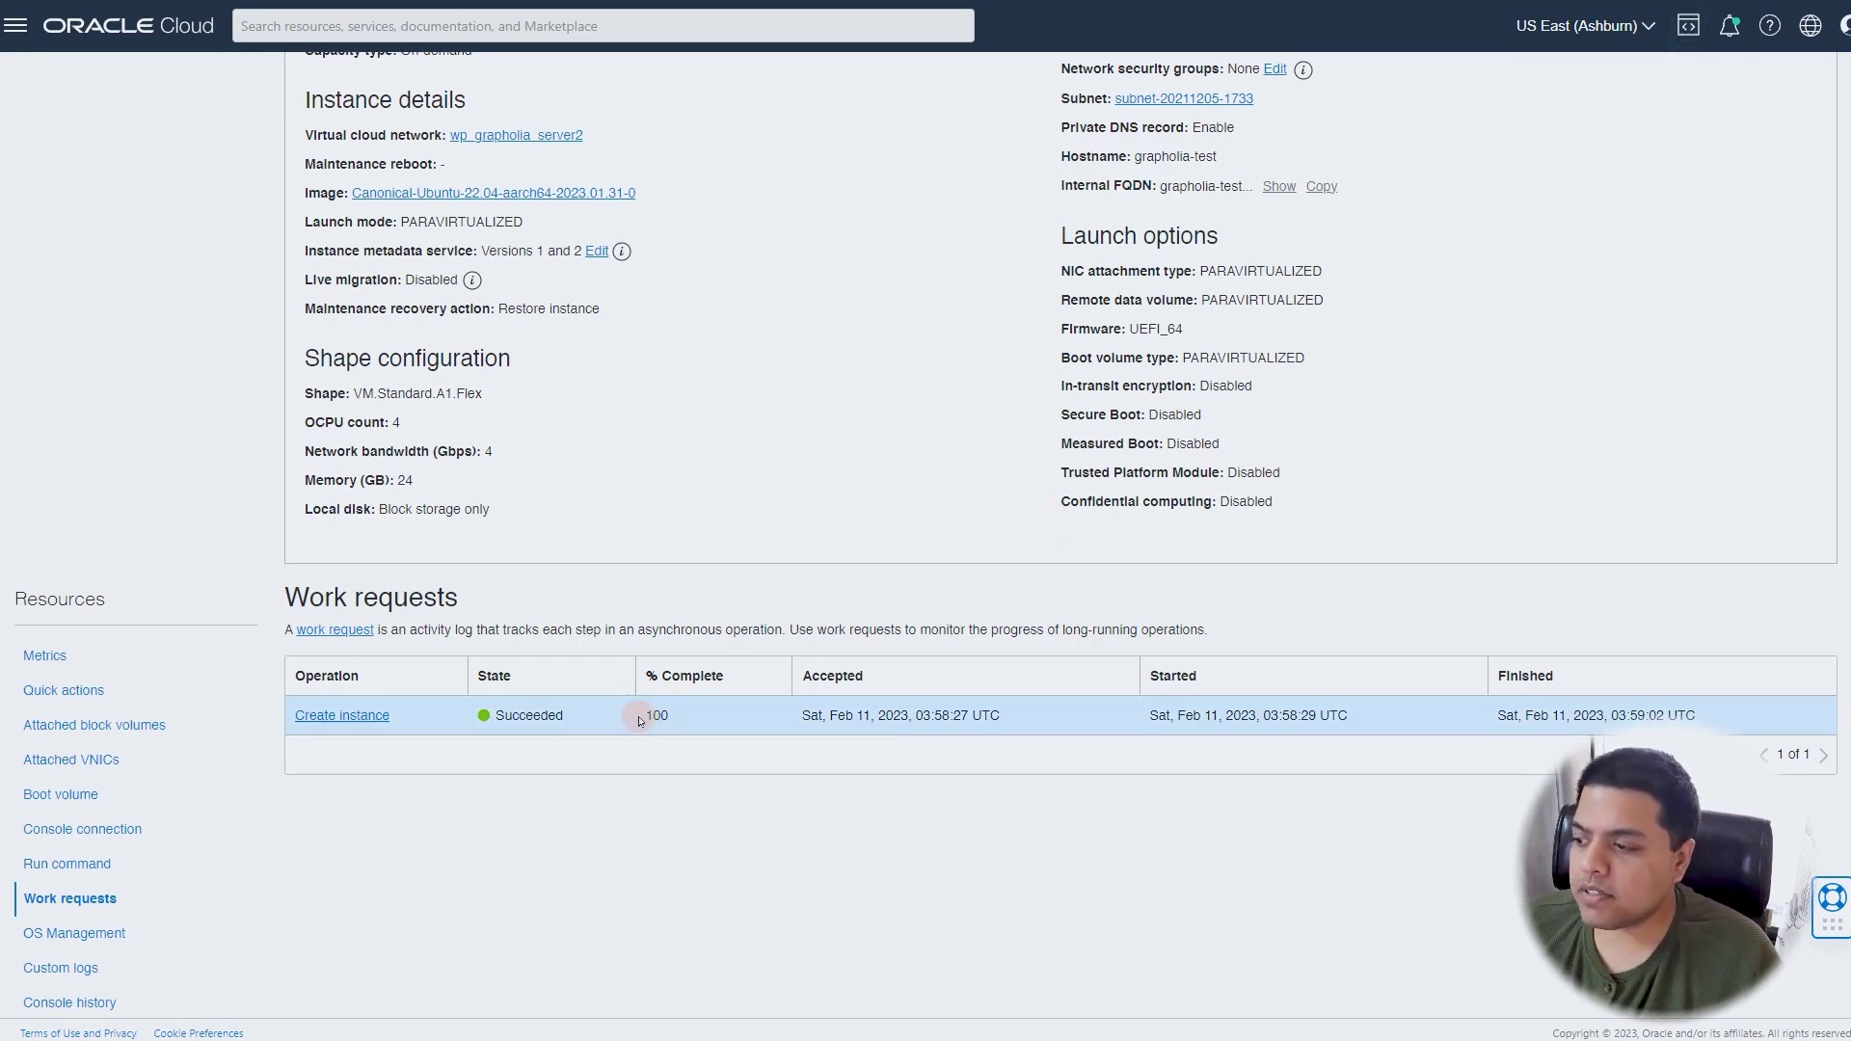
scroll(744, 707, up, 4)
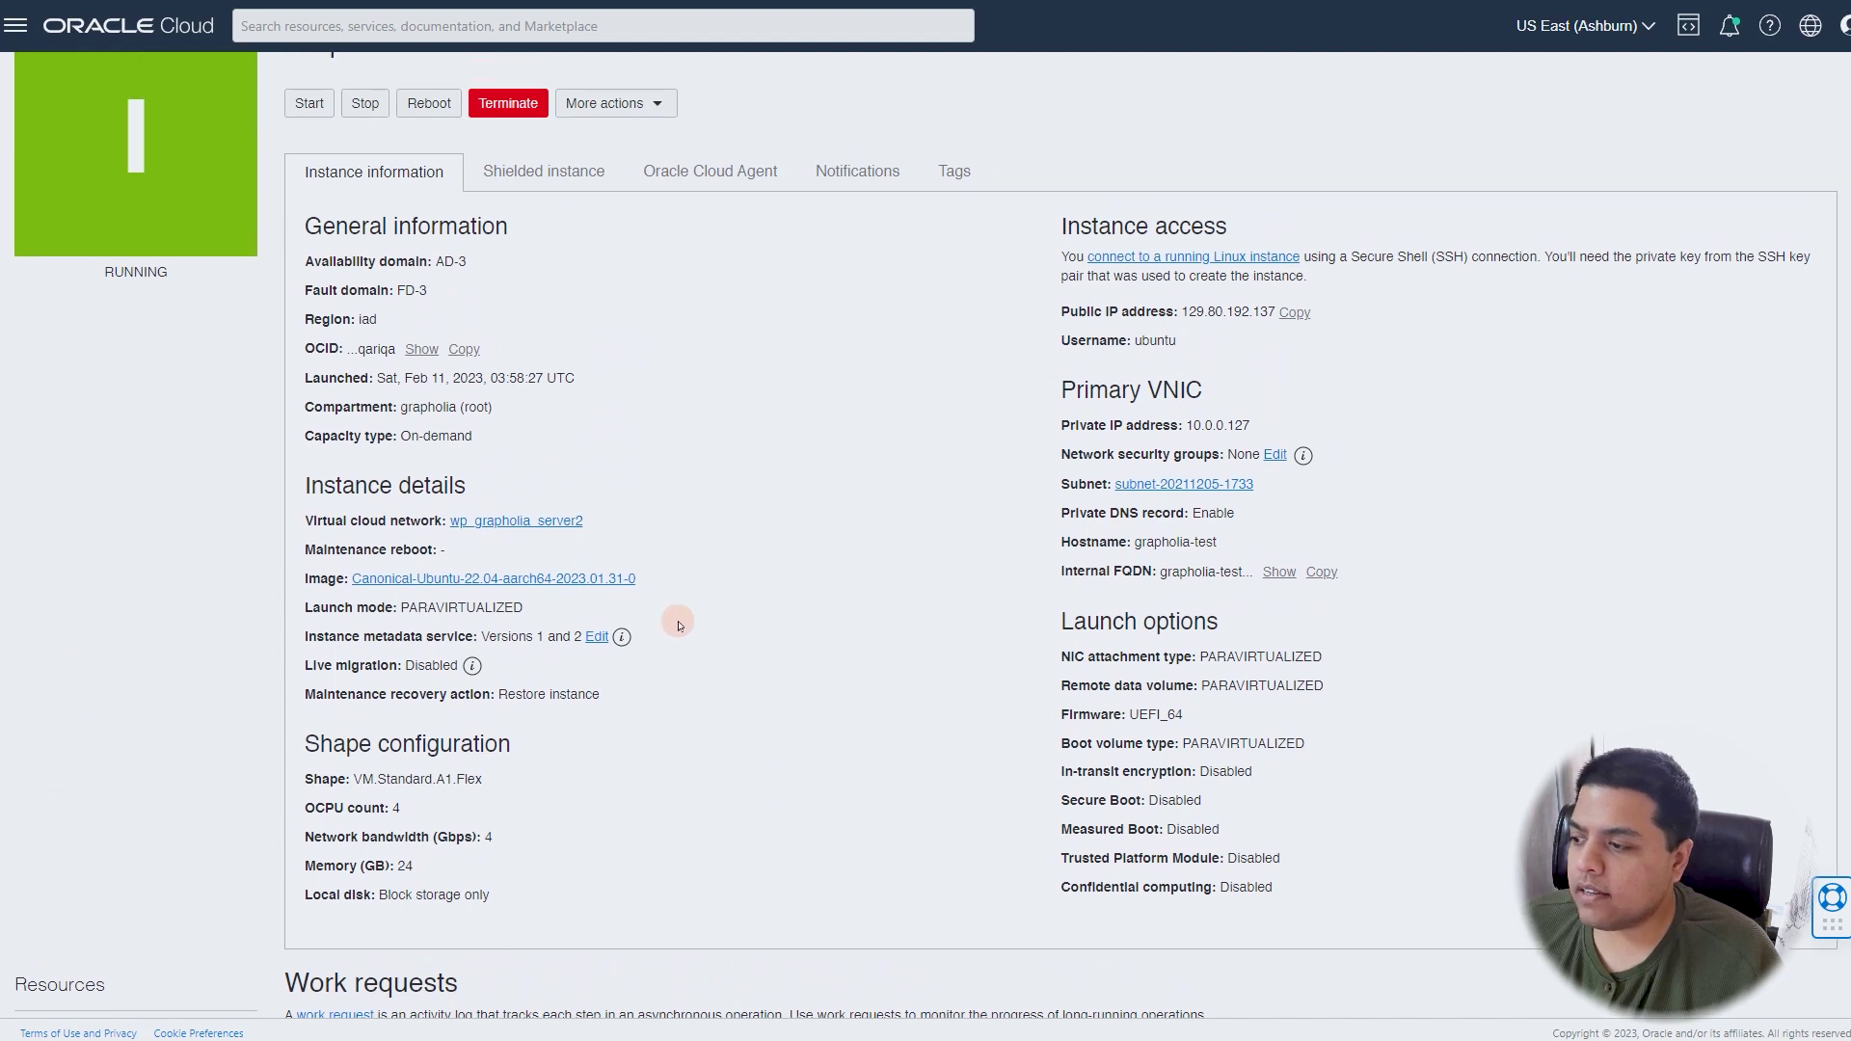
scroll(665, 617, up, 1)
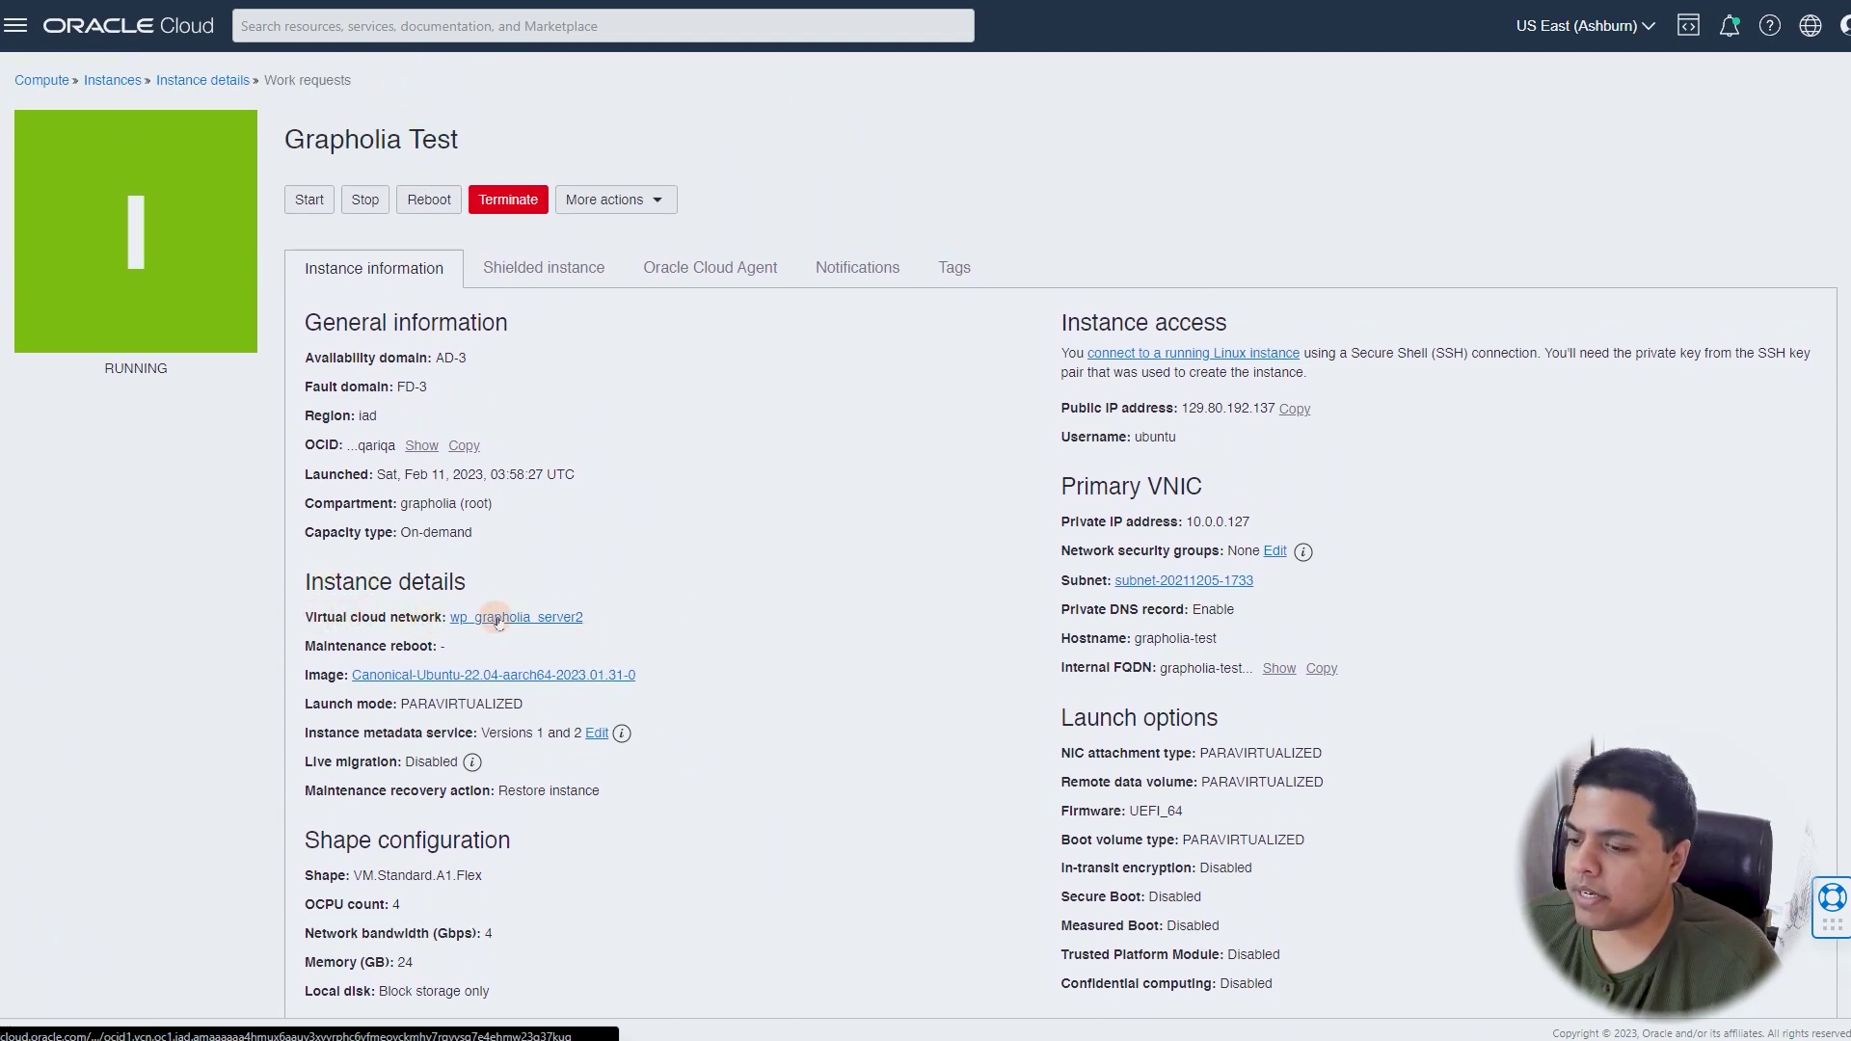
click(497, 618)
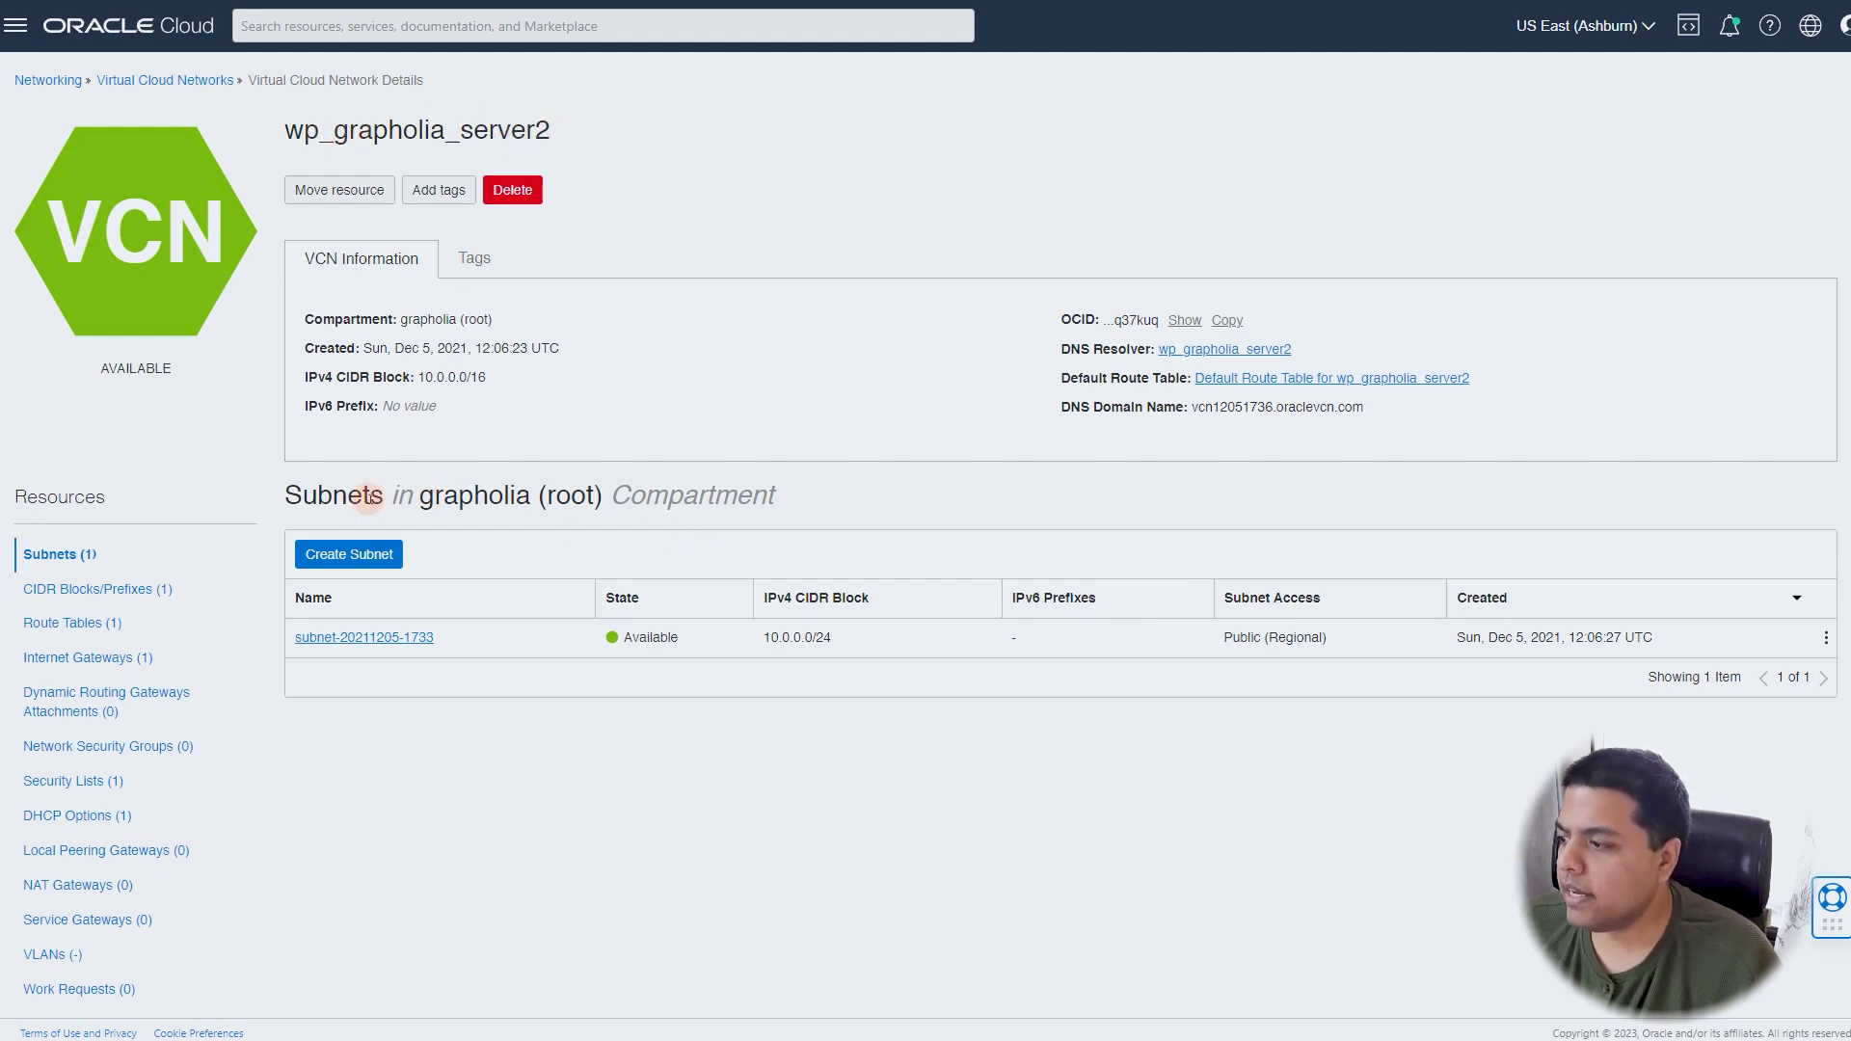
click(415, 639)
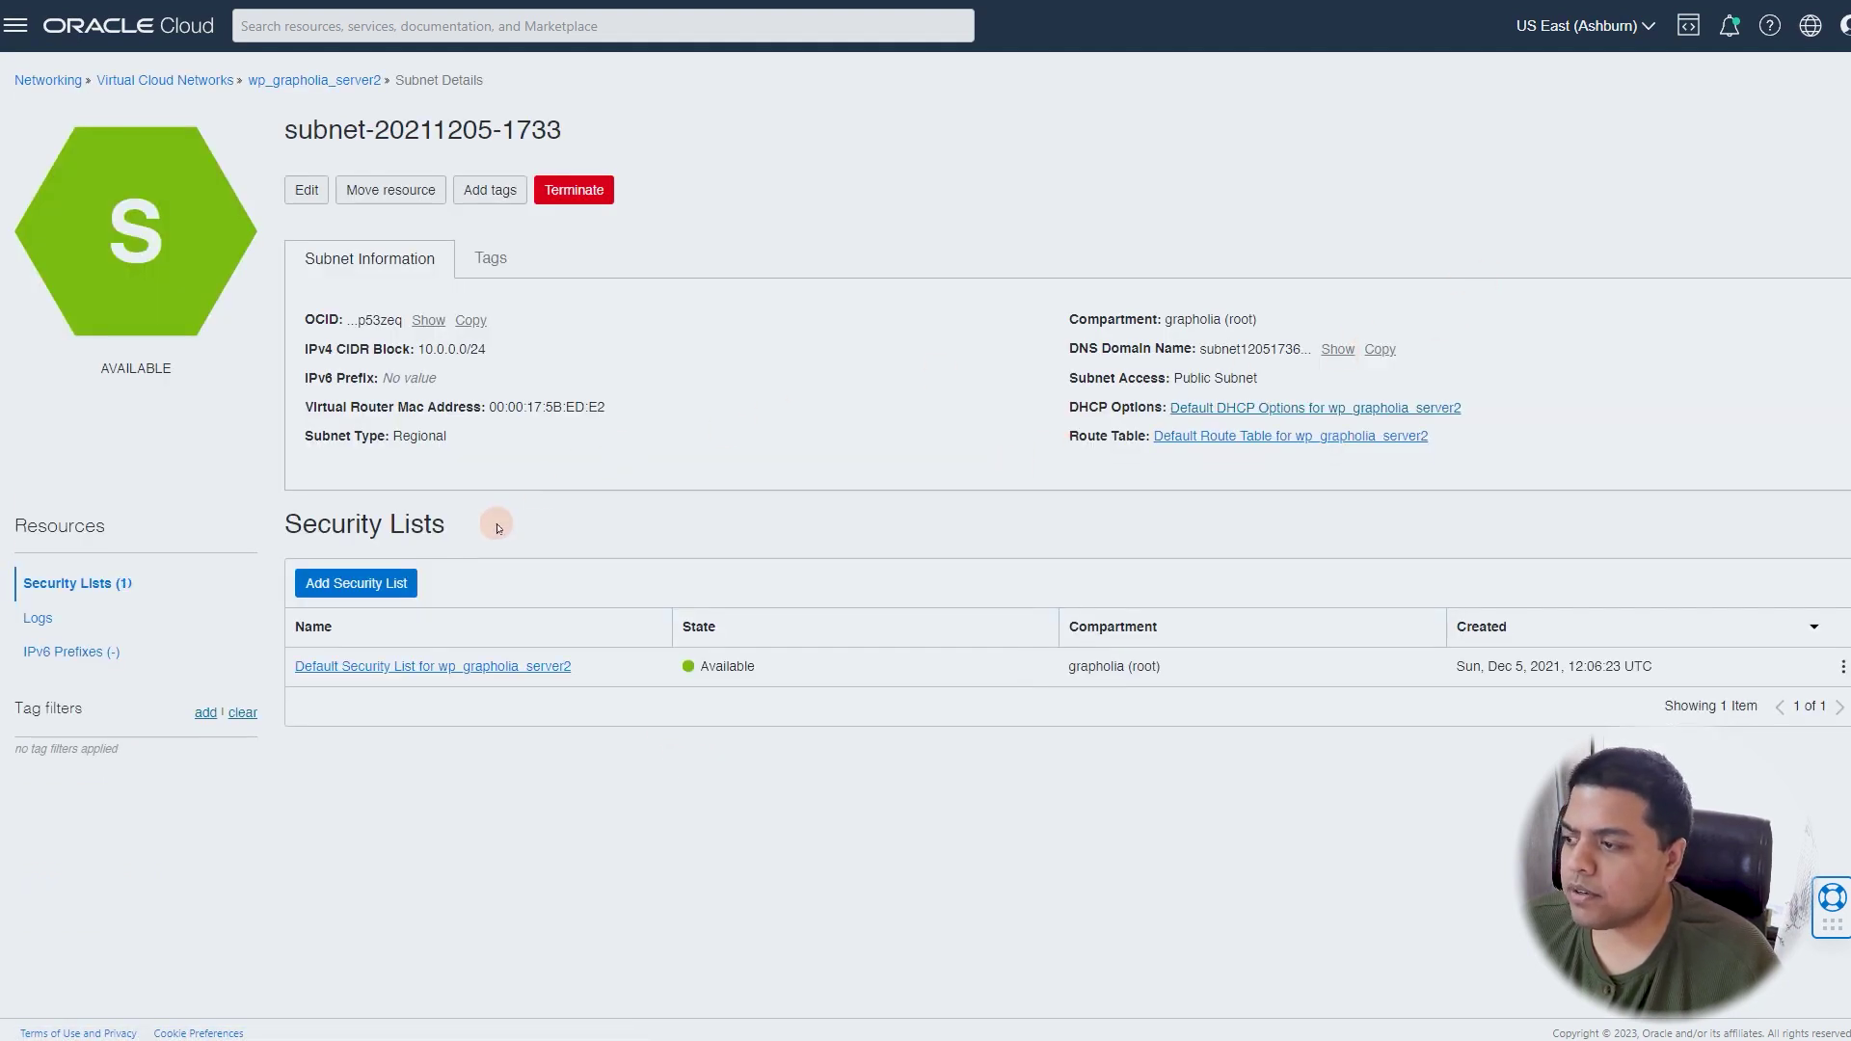
click(465, 668)
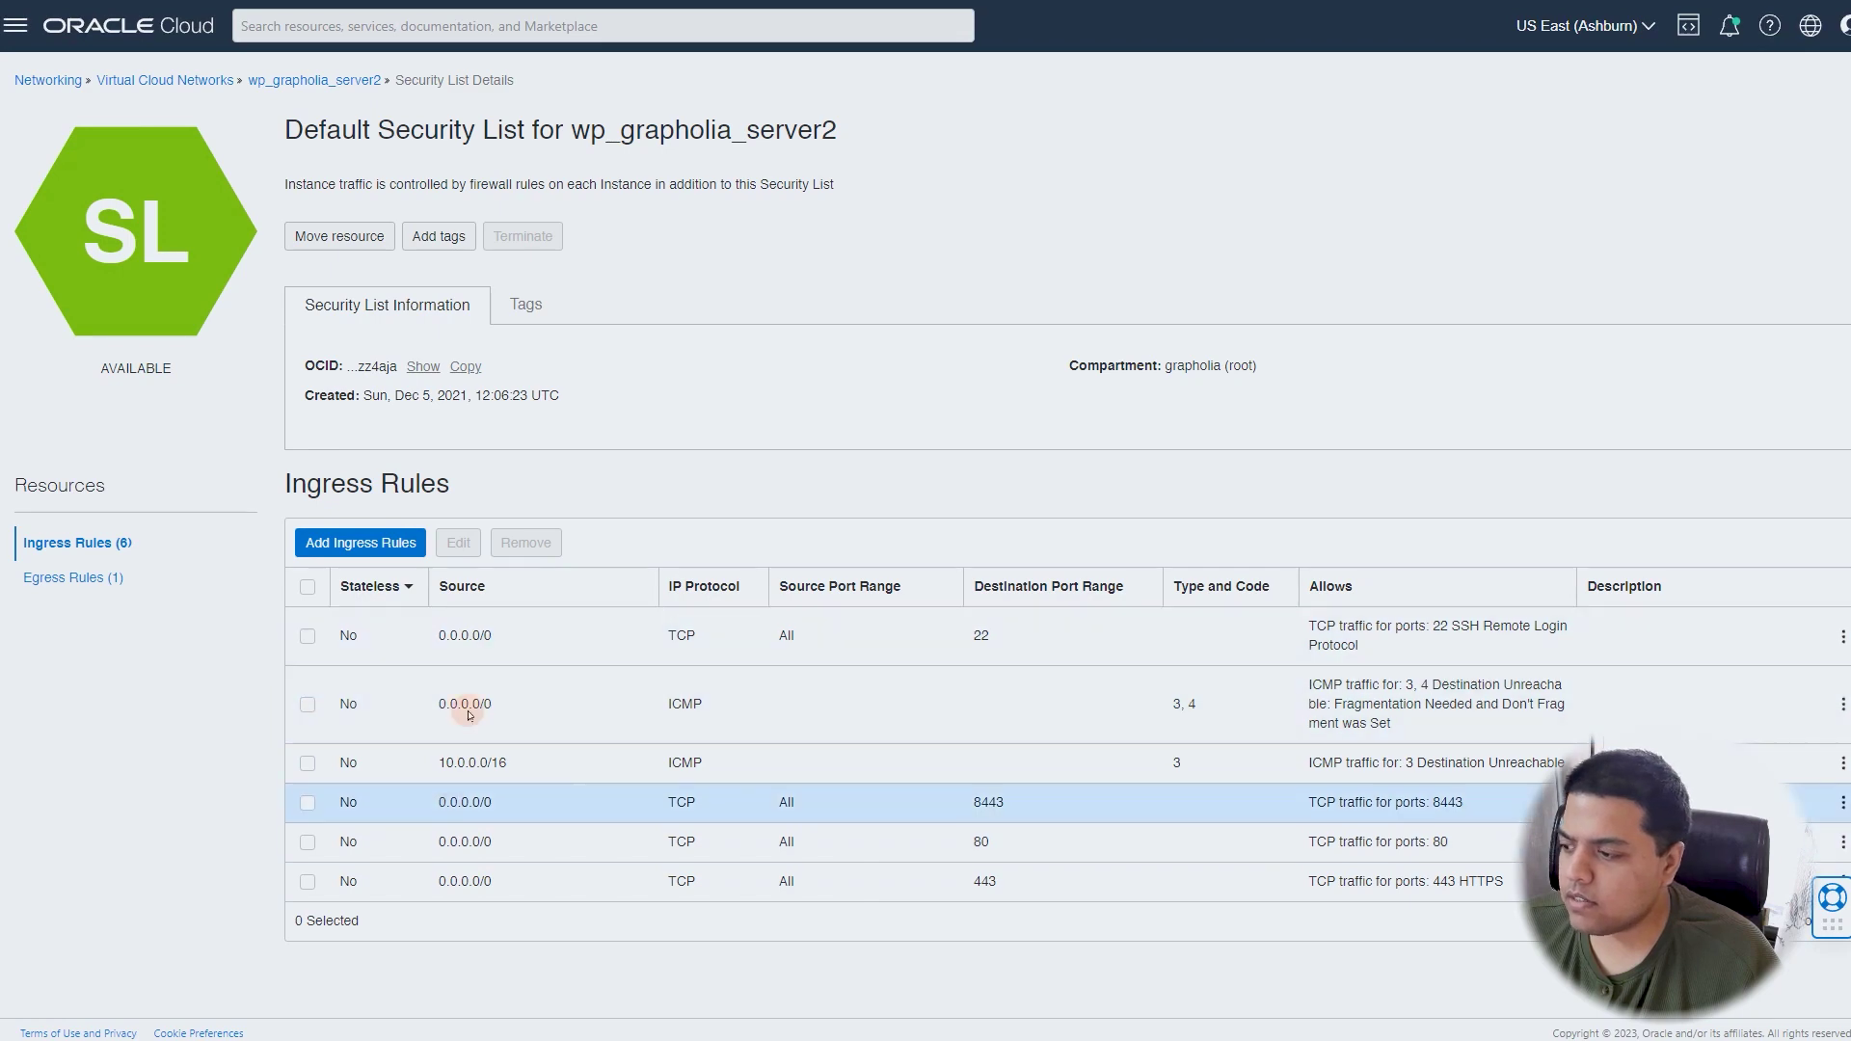
click(360, 542)
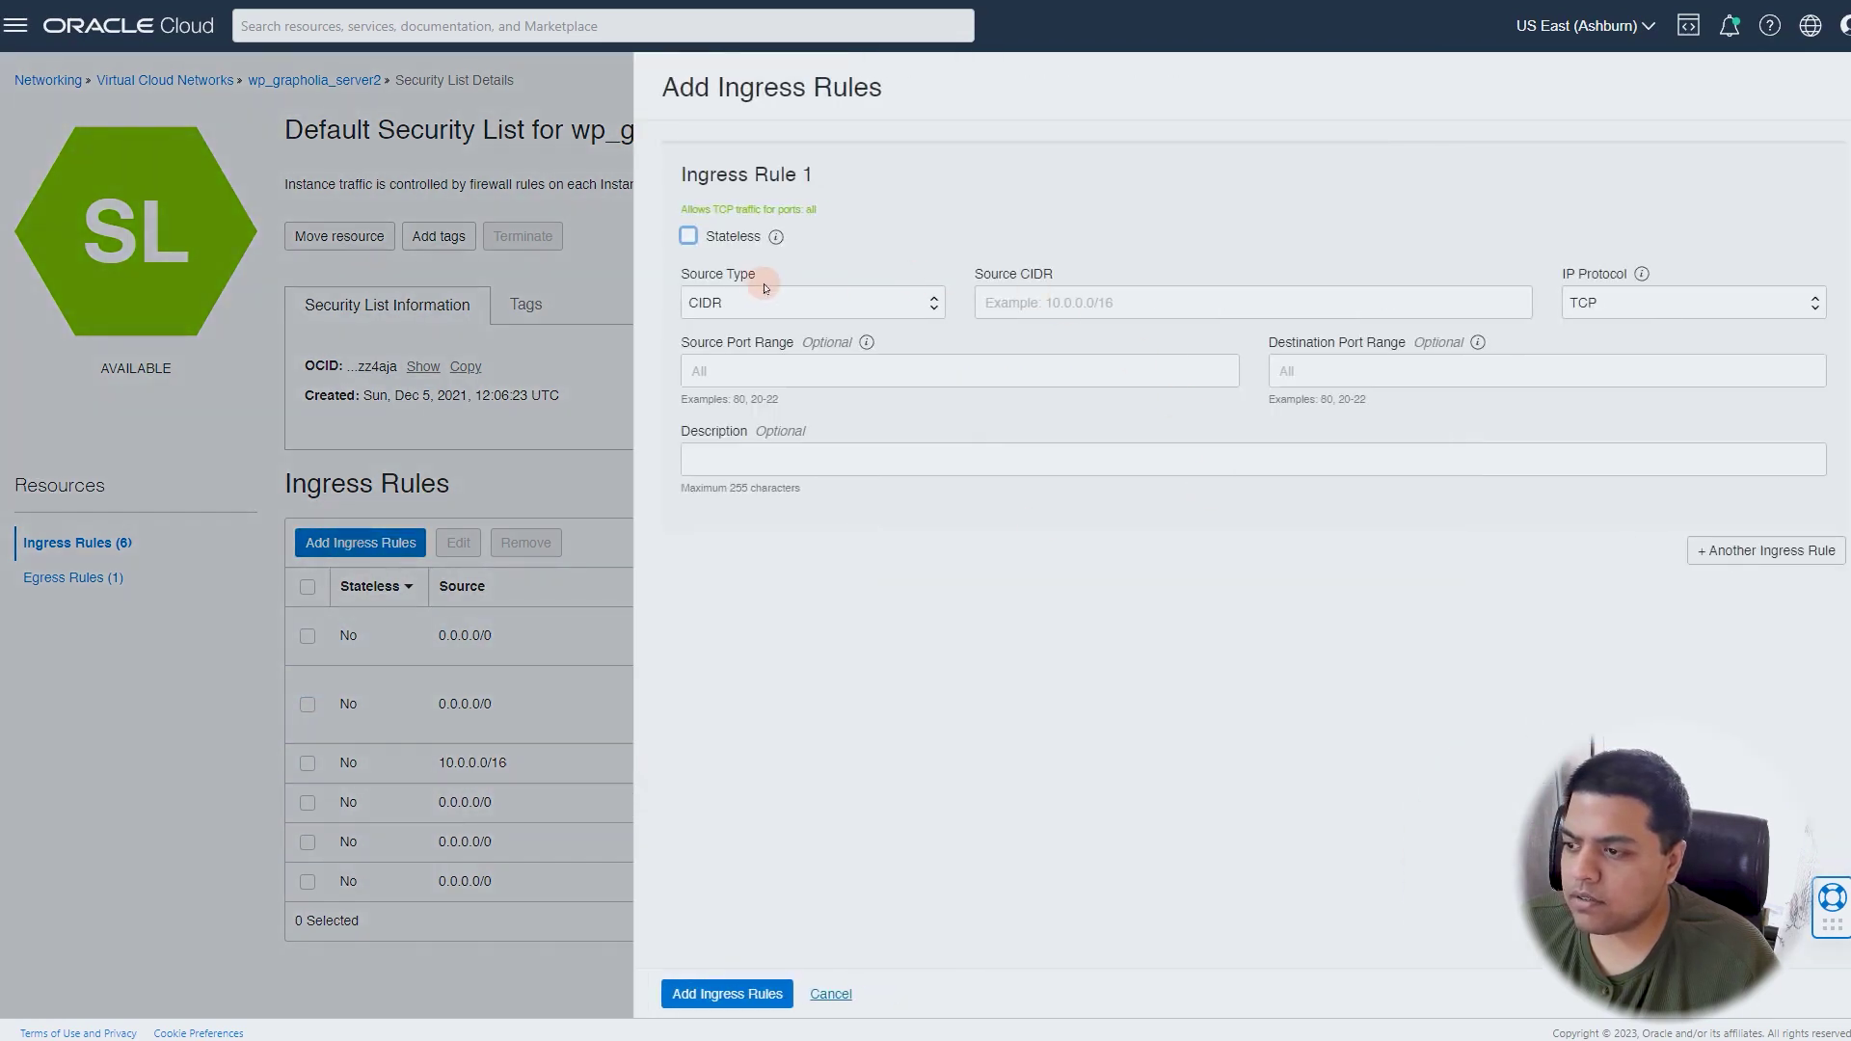
click(597, 835)
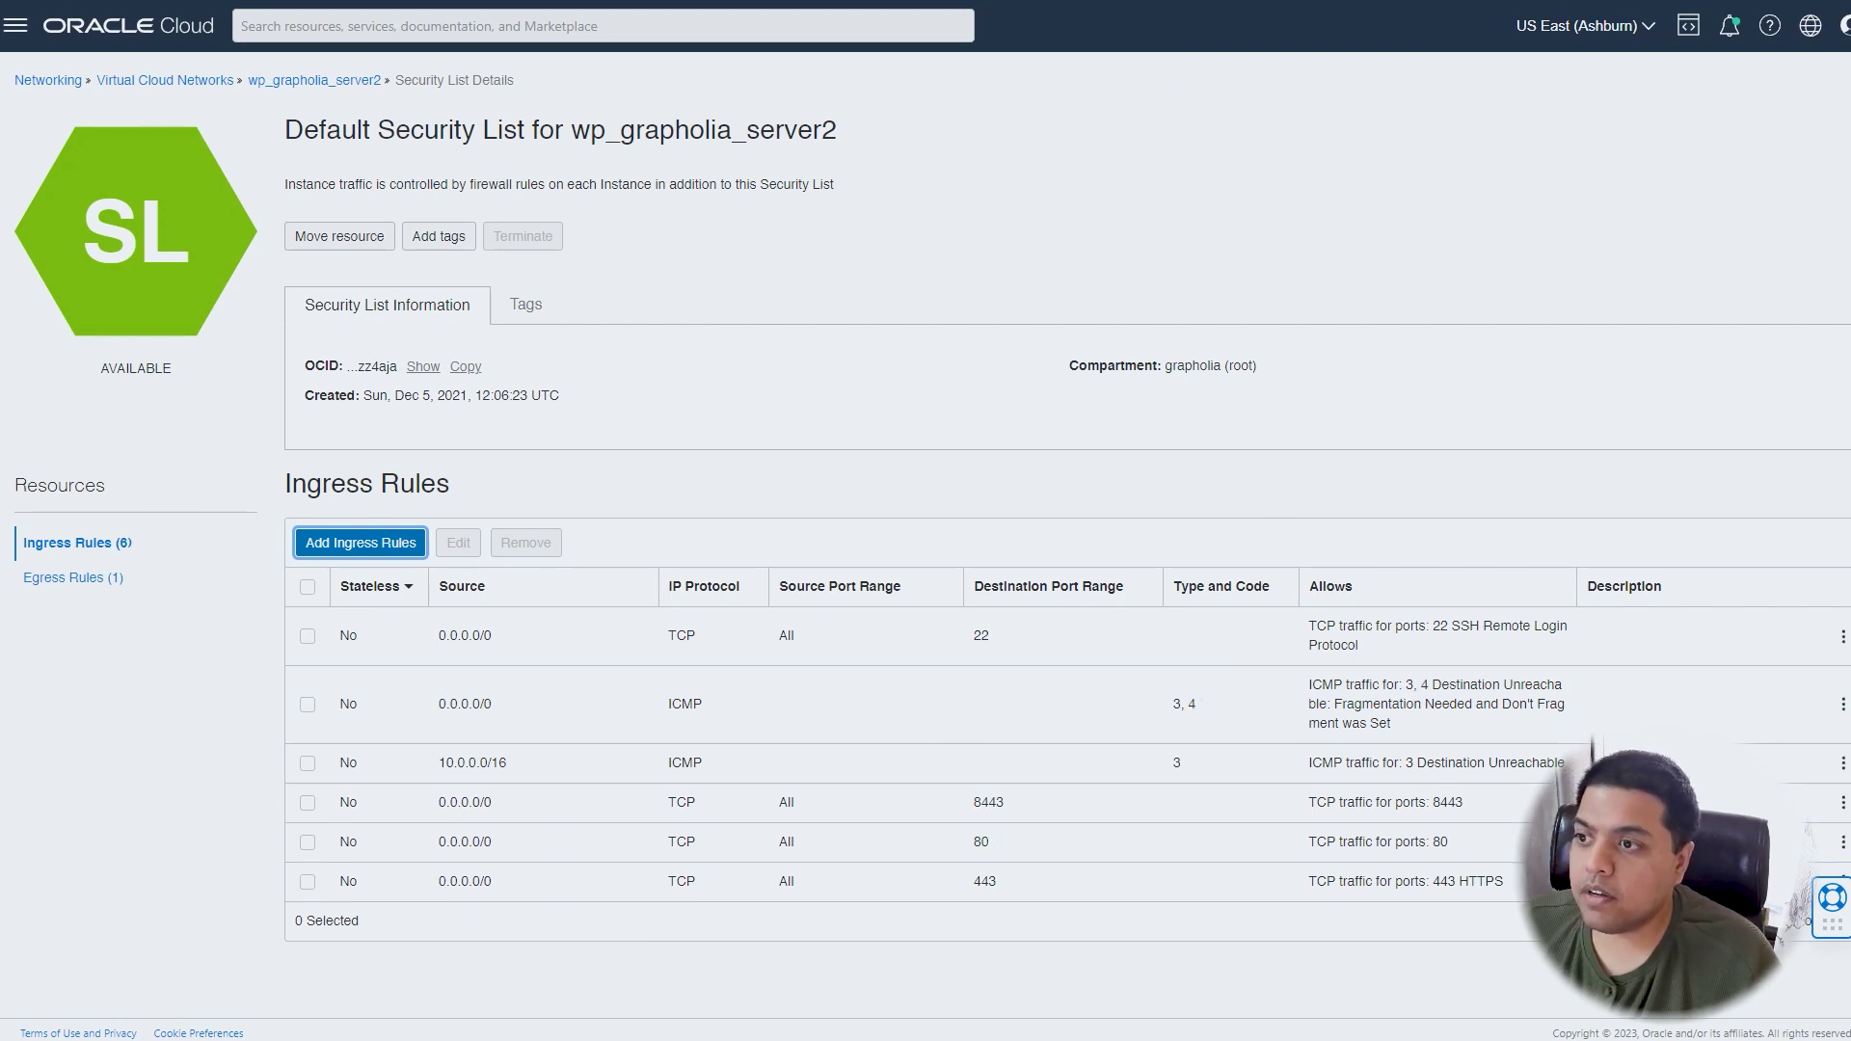
- Return to the Grapholia Test instance's details and examine its metrics charts
click(42, 87)
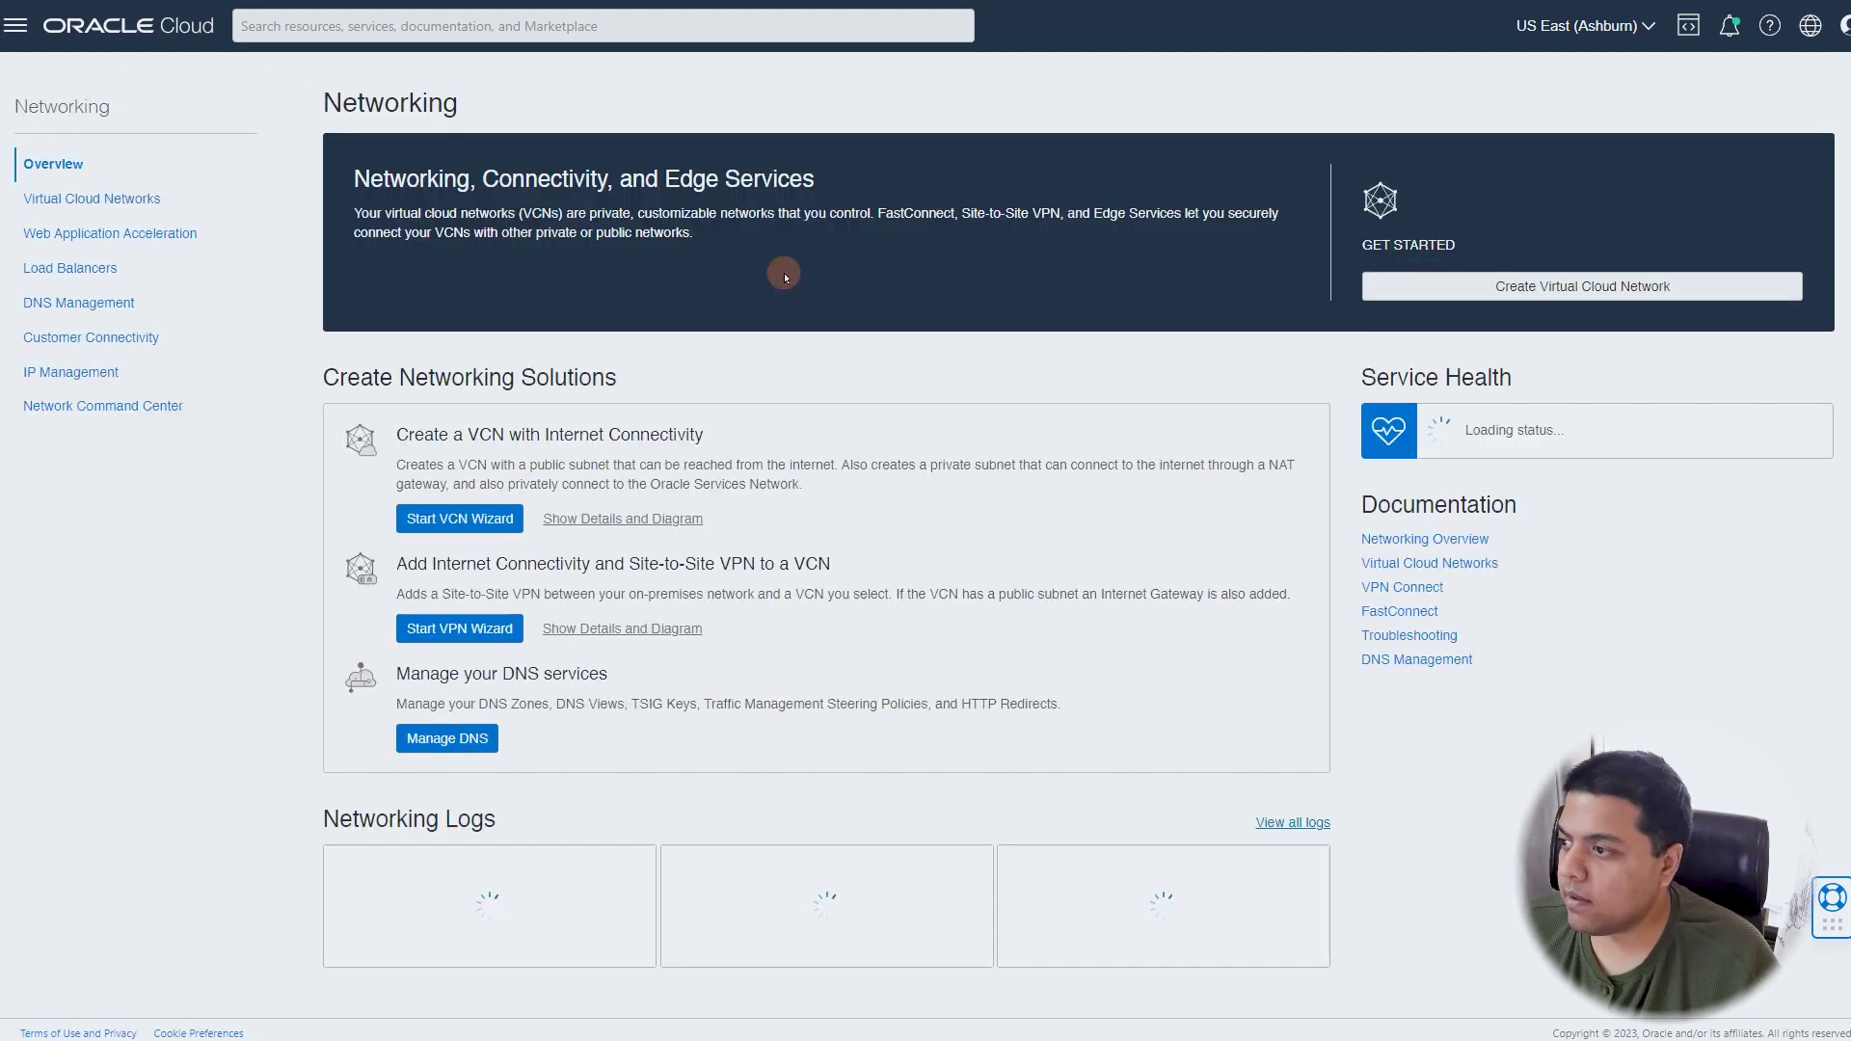
click(16, 25)
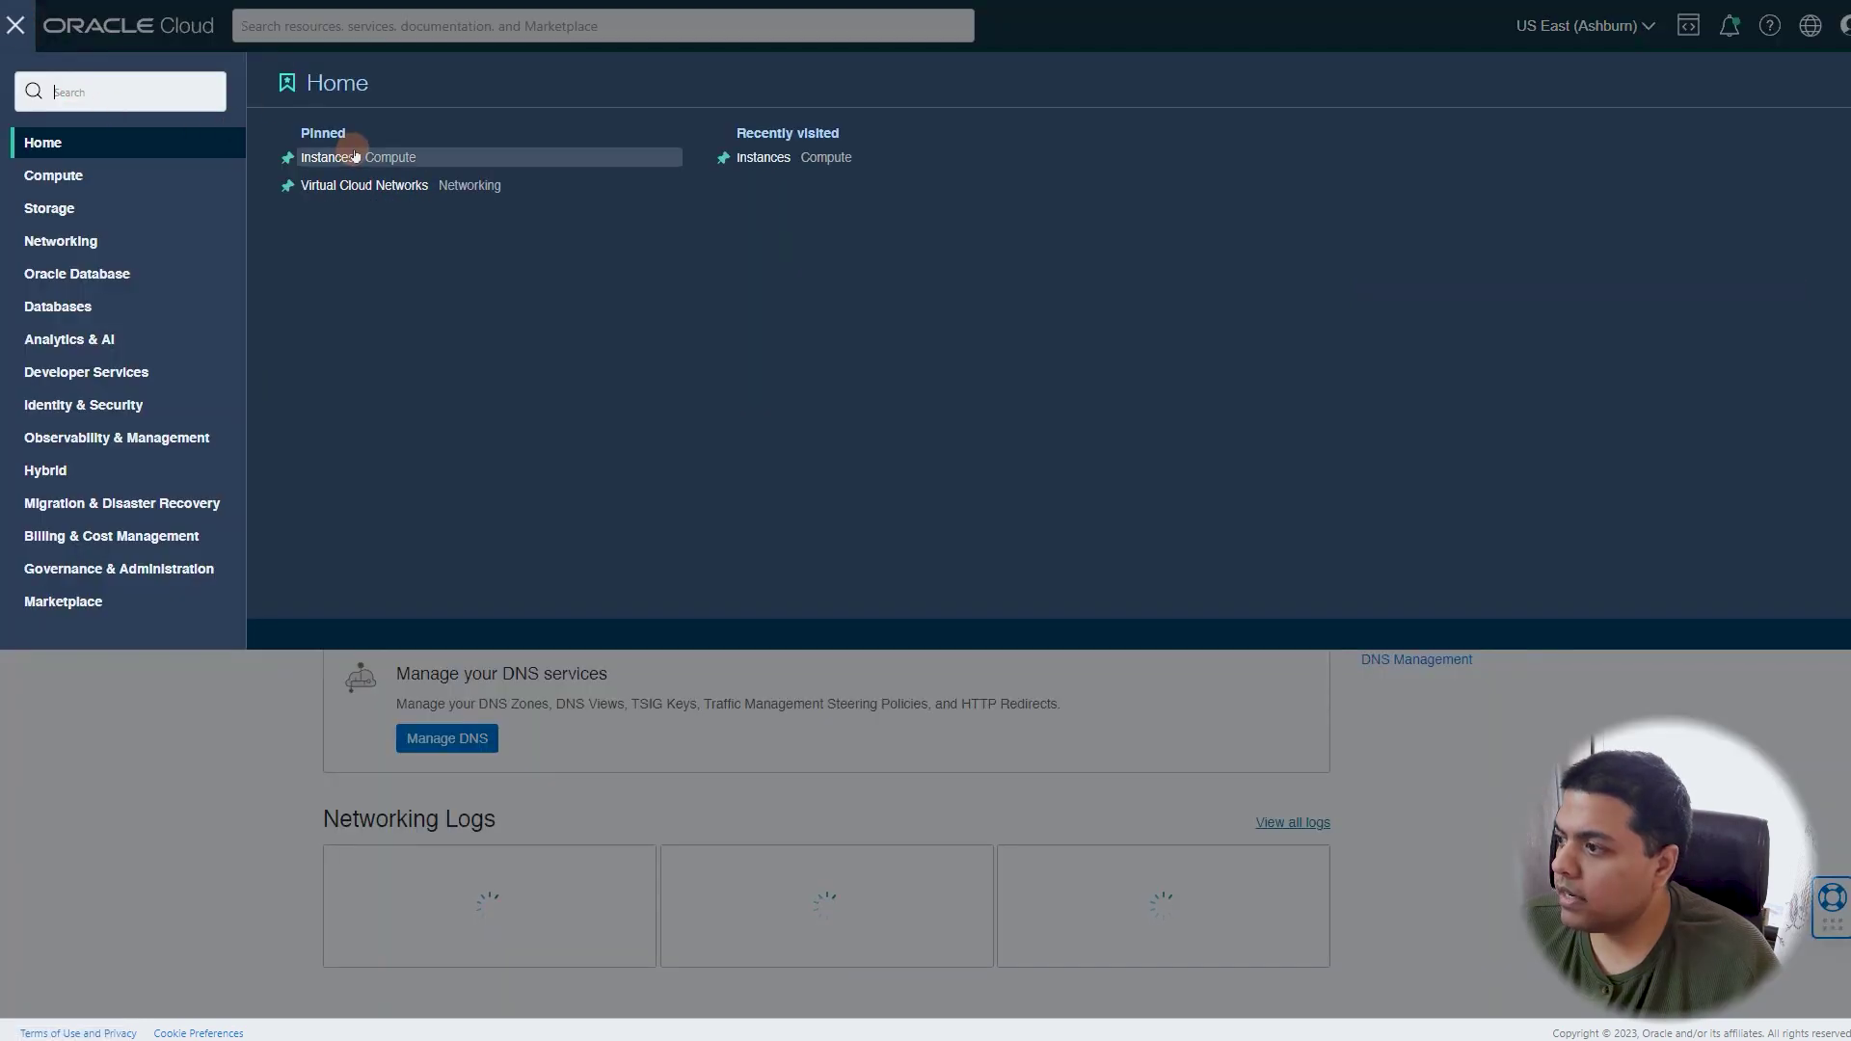
click(351, 153)
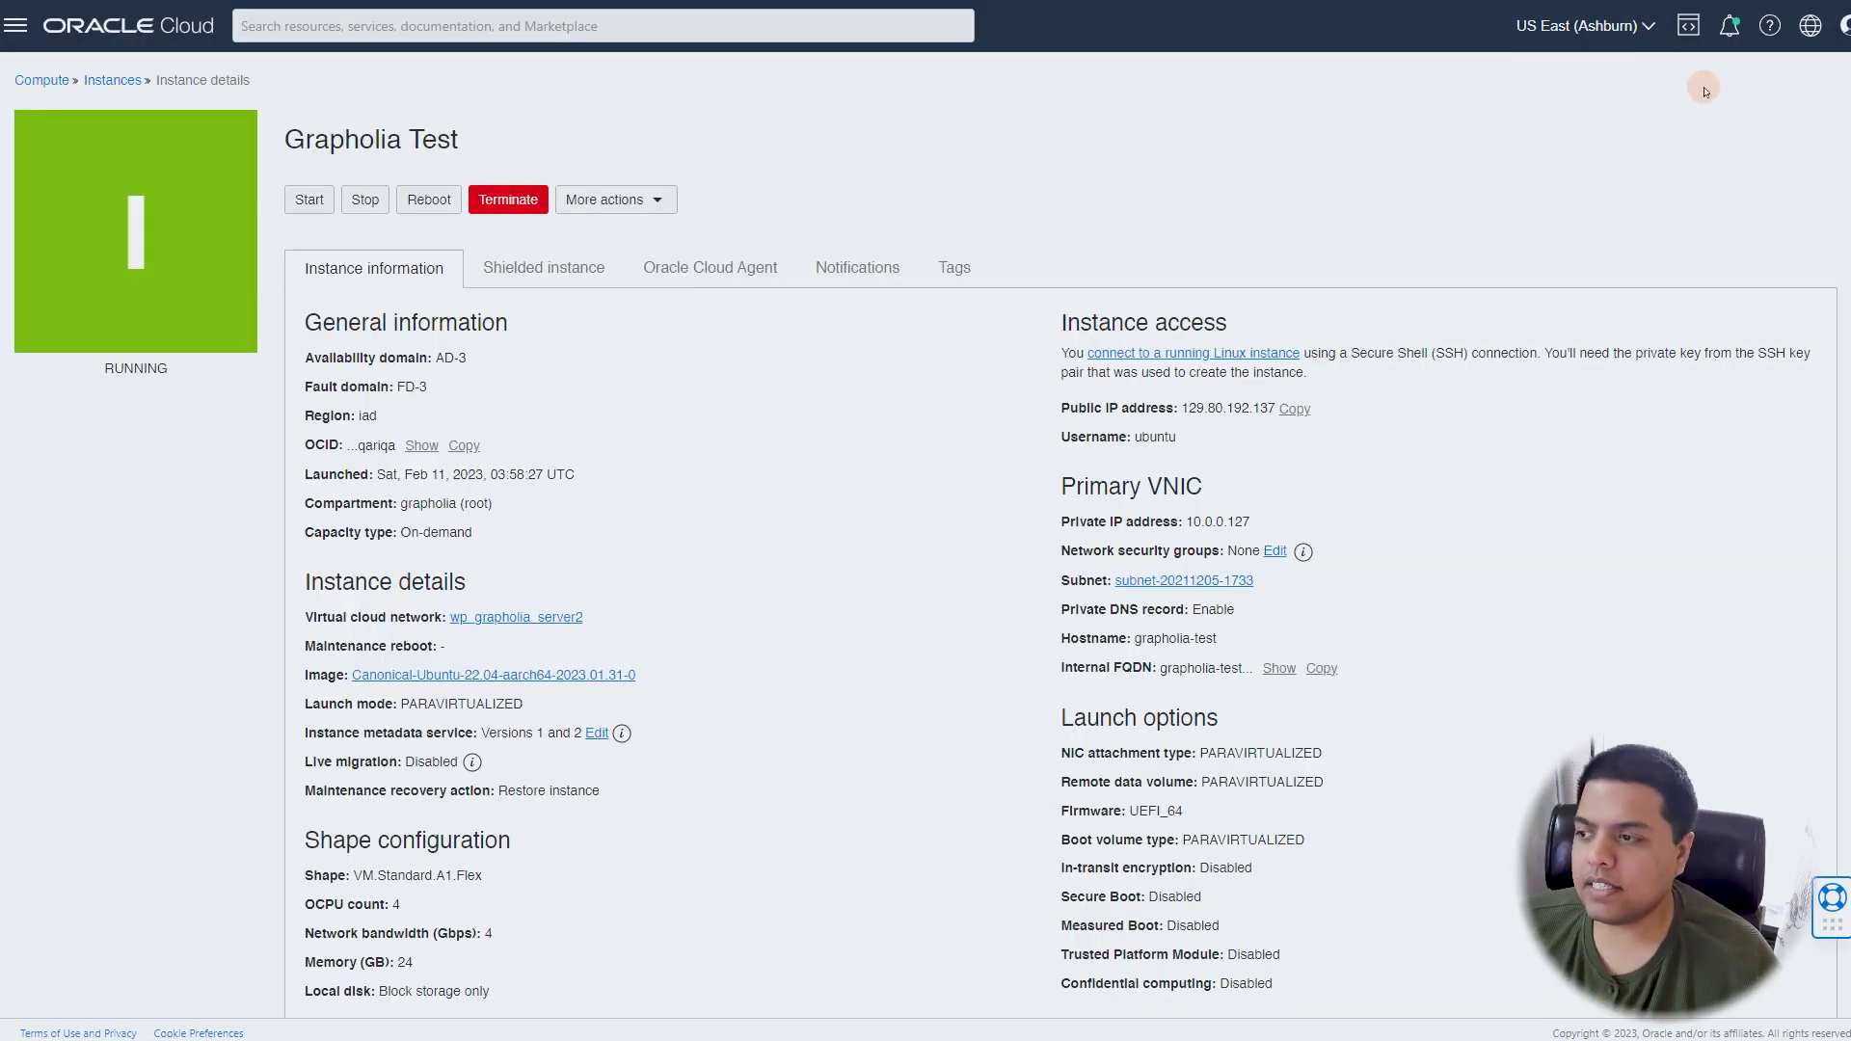
scroll(1227, 372, down, 10)
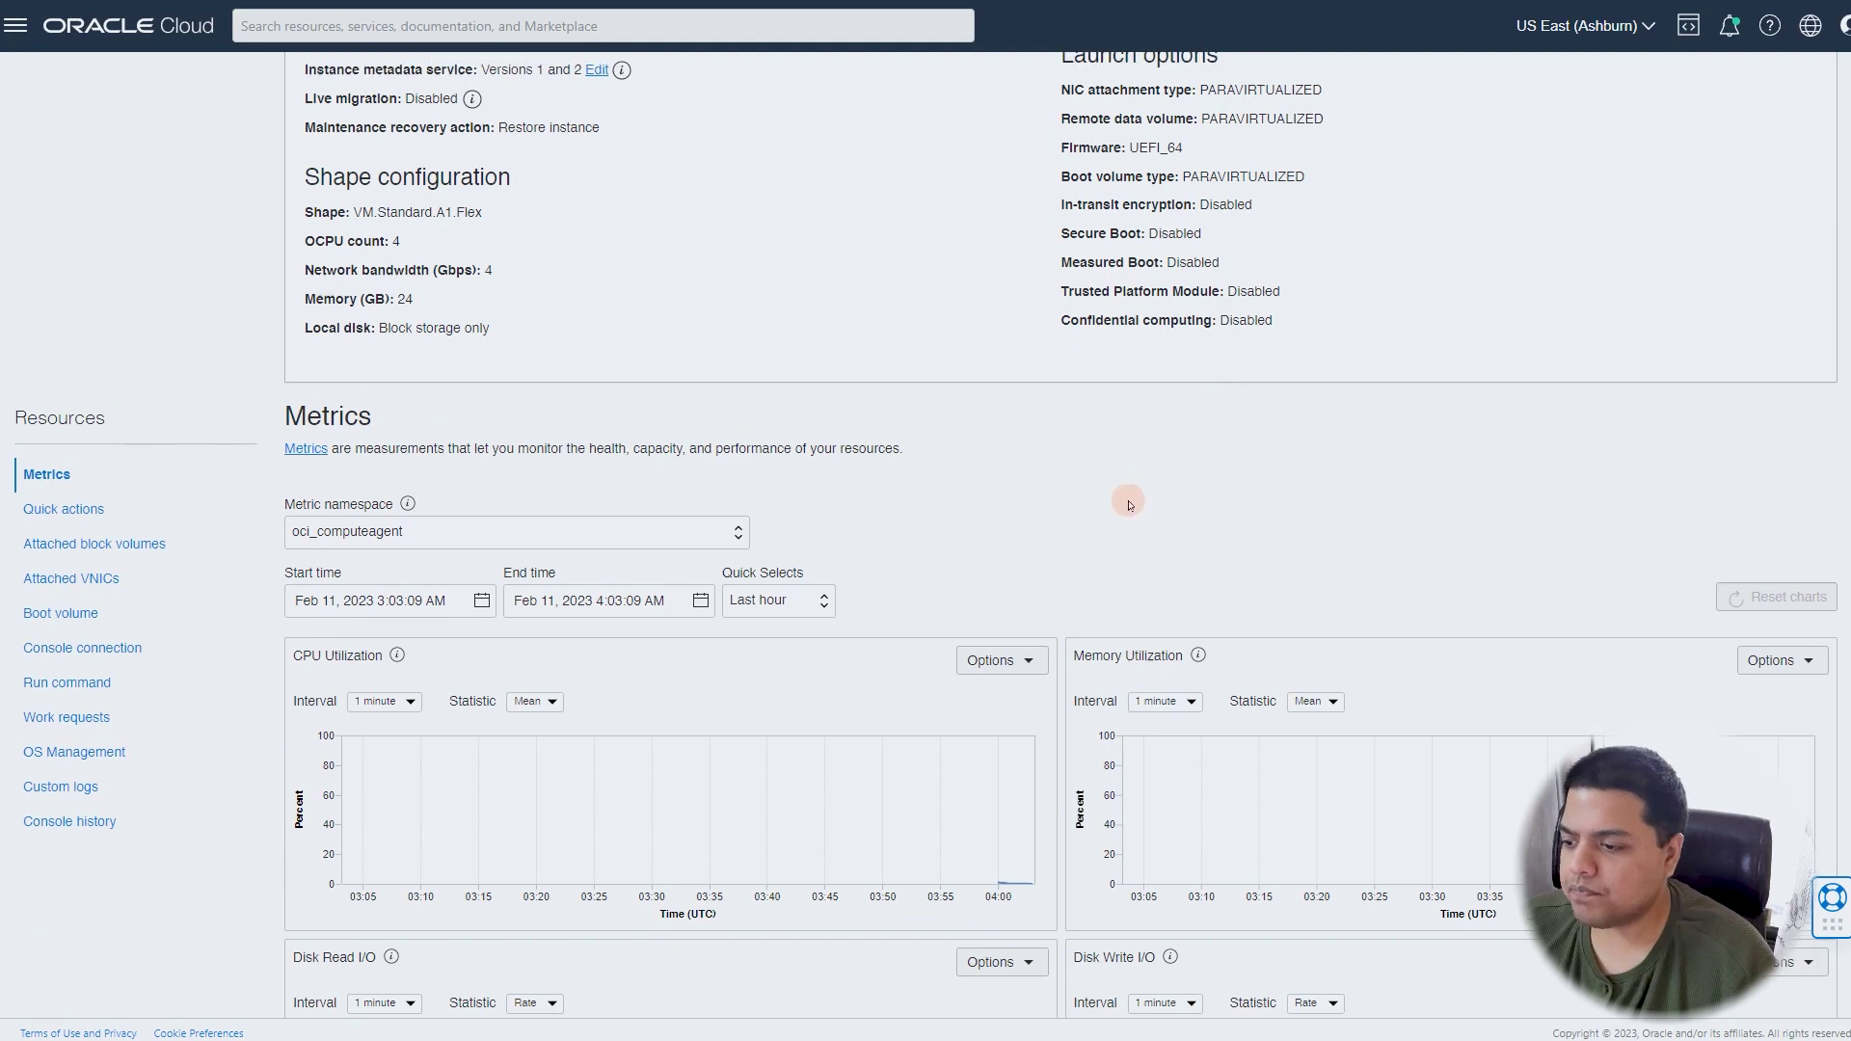
scroll(1070, 410, down, 6)
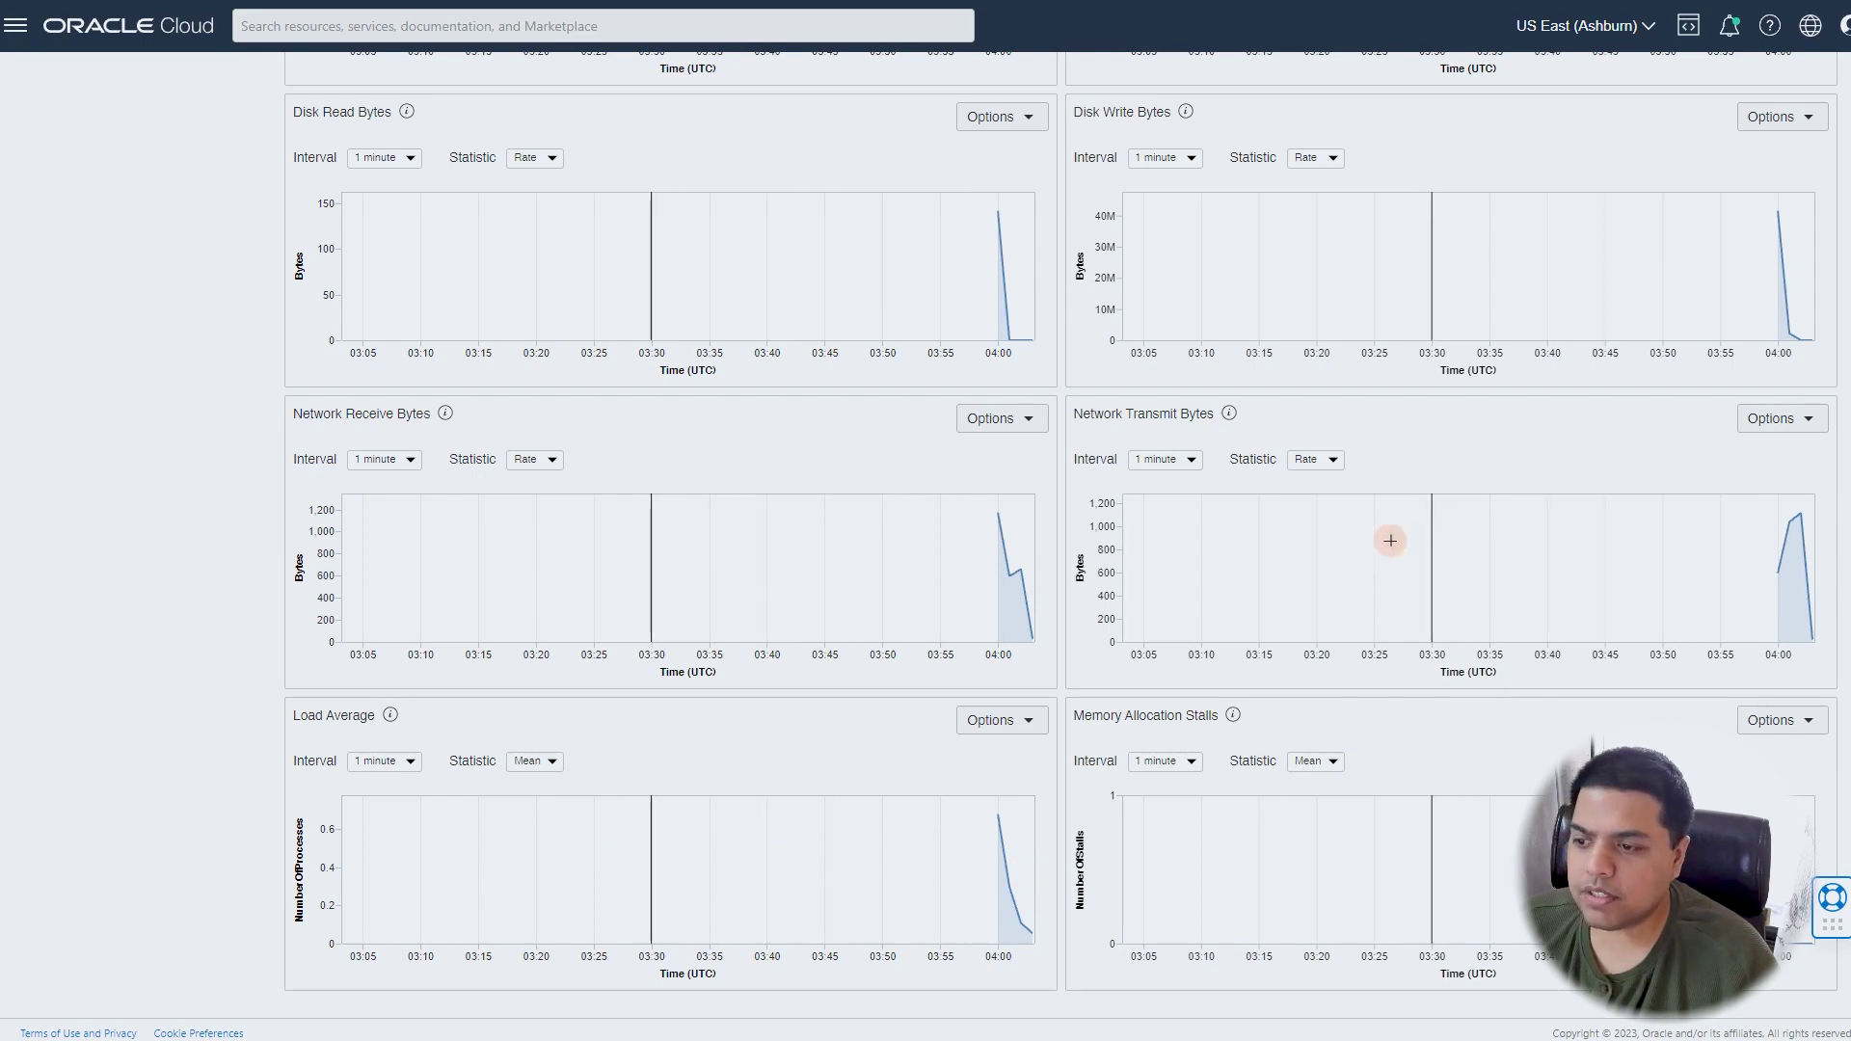
scroll(670, 615, up, 8)
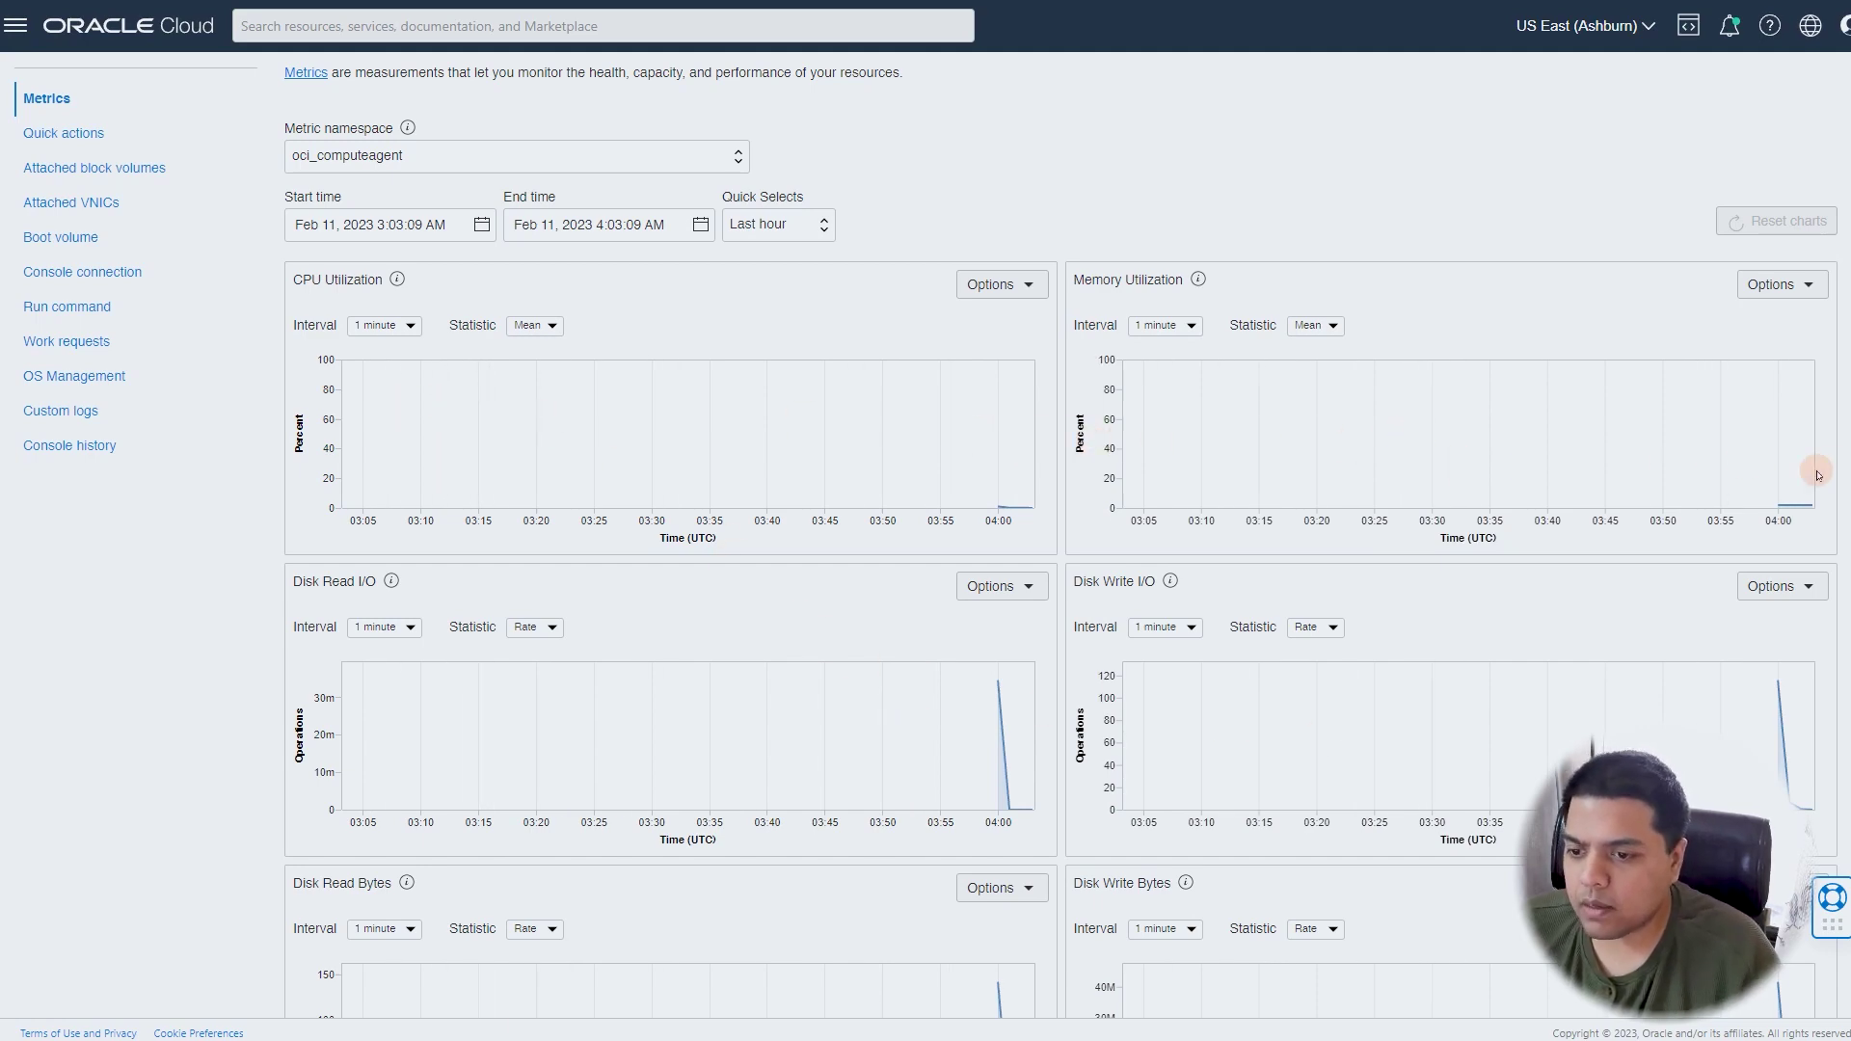
scroll(1747, 474, up, 2)
scroll(1748, 474, up, 9)
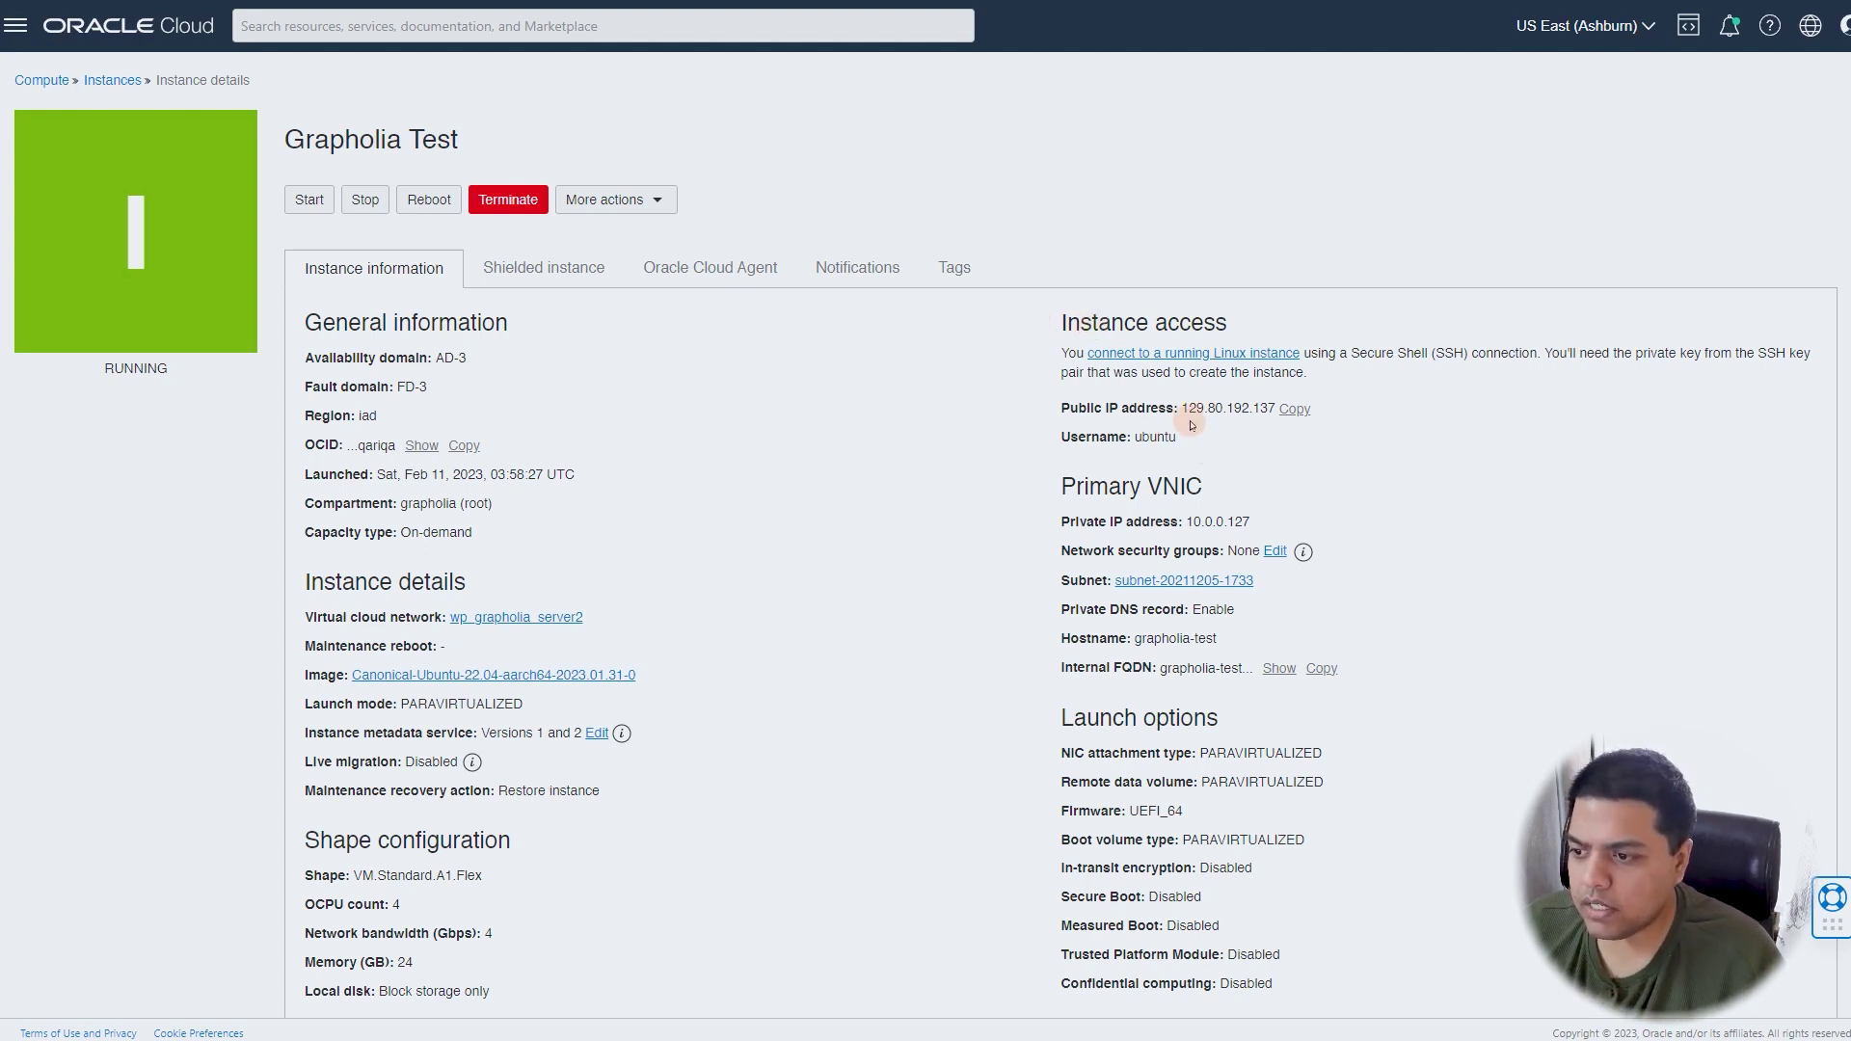
- Check the instance's username and copy its public IP address
drag(1137, 437, 1177, 436)
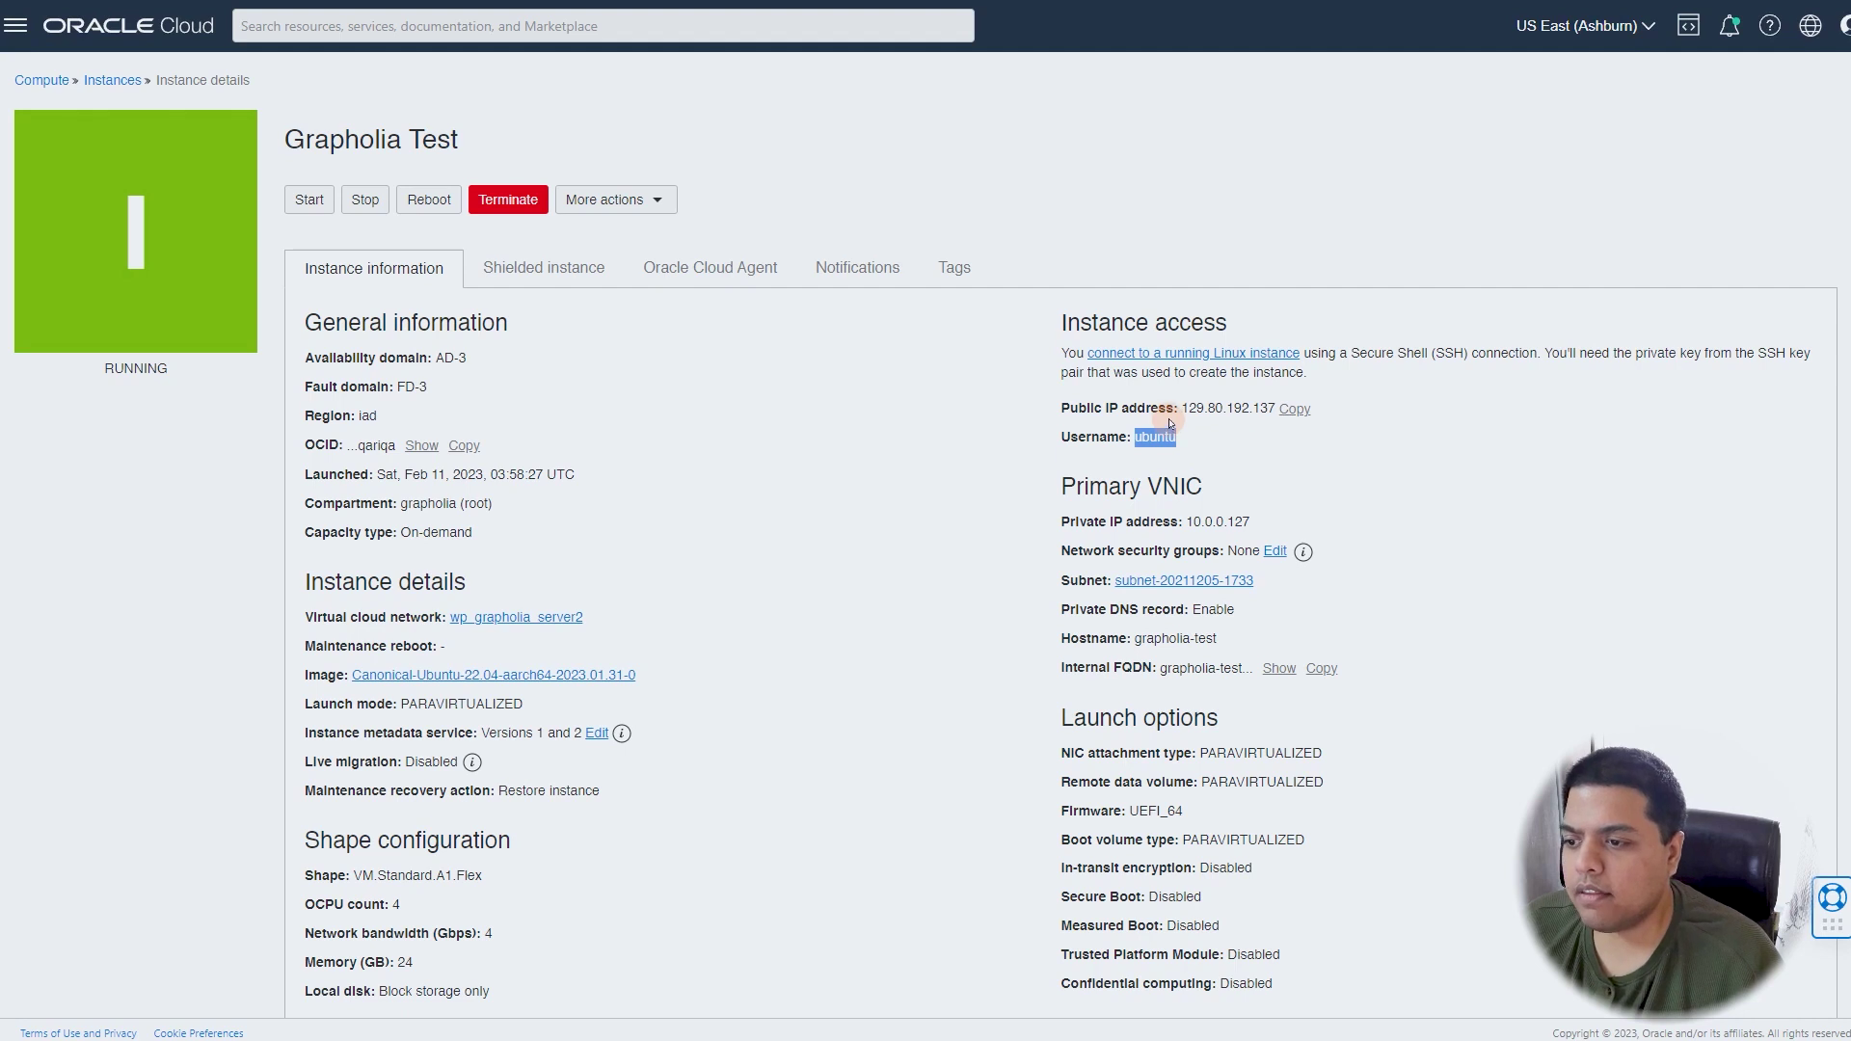
drag(1182, 408, 1305, 409)
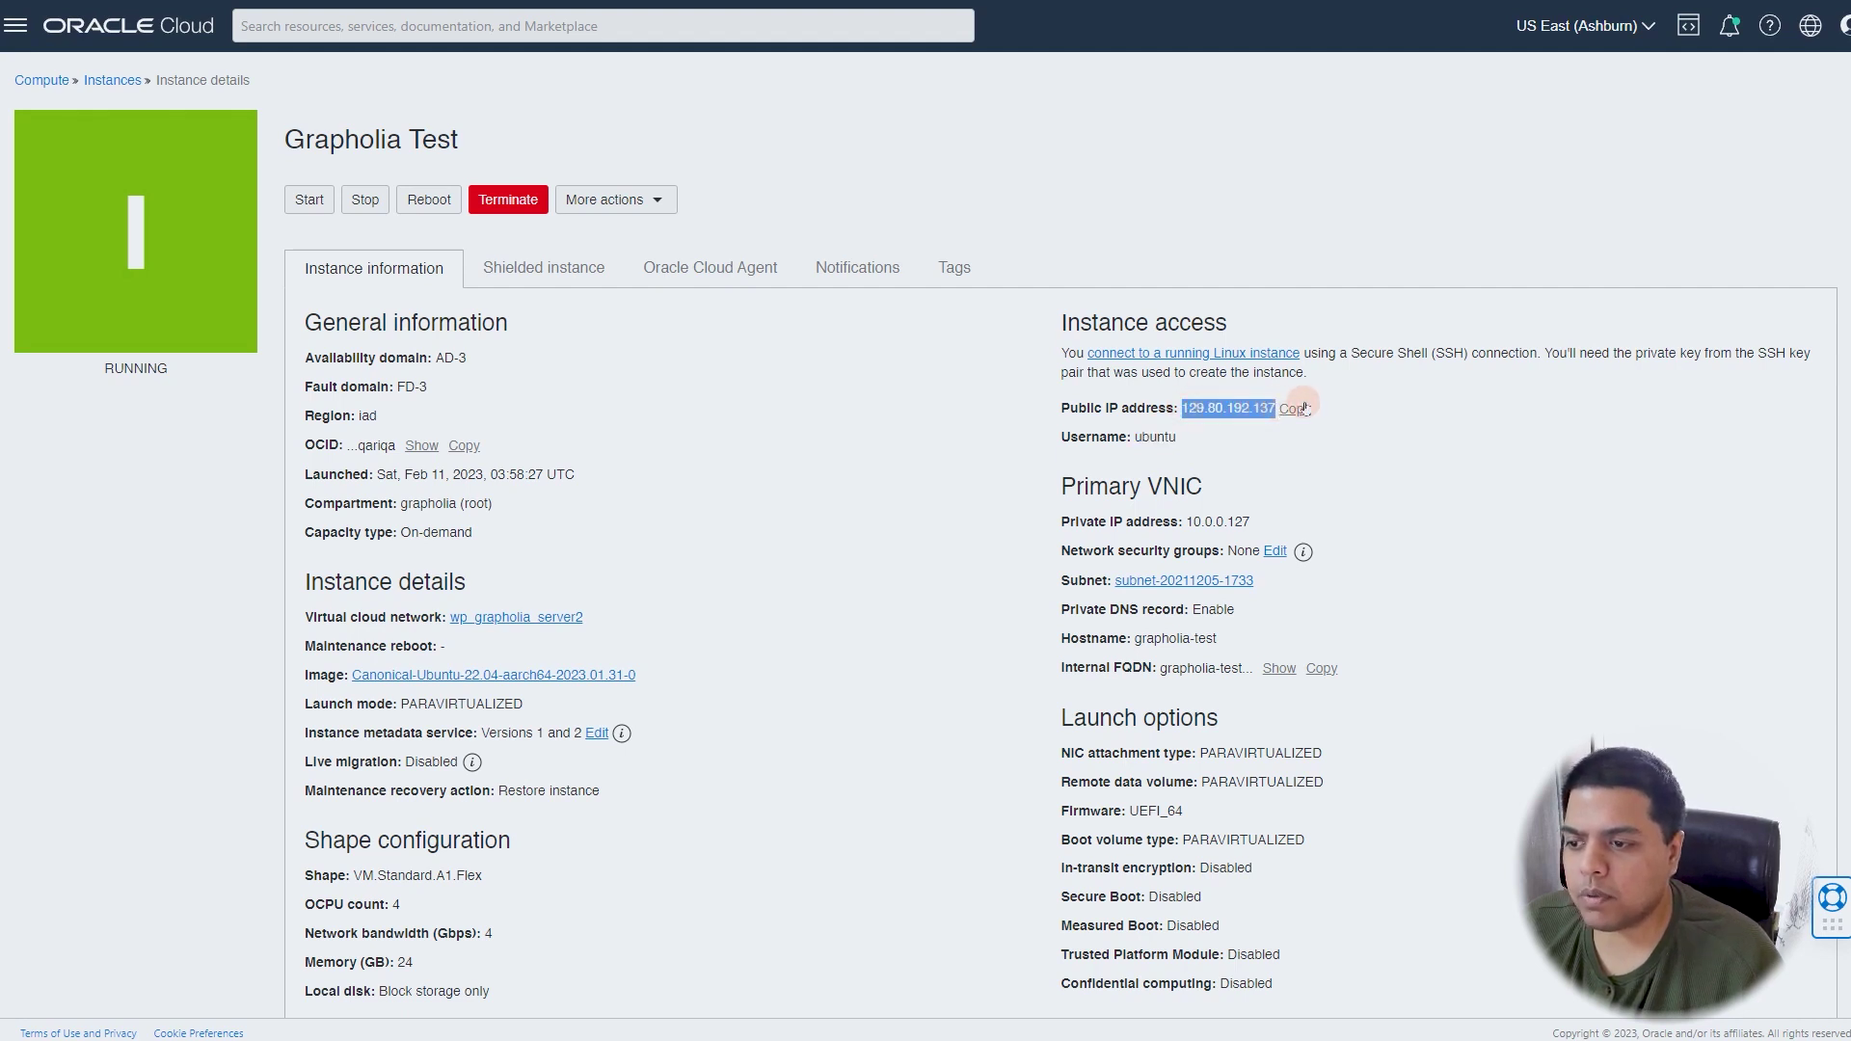
click(1297, 409)
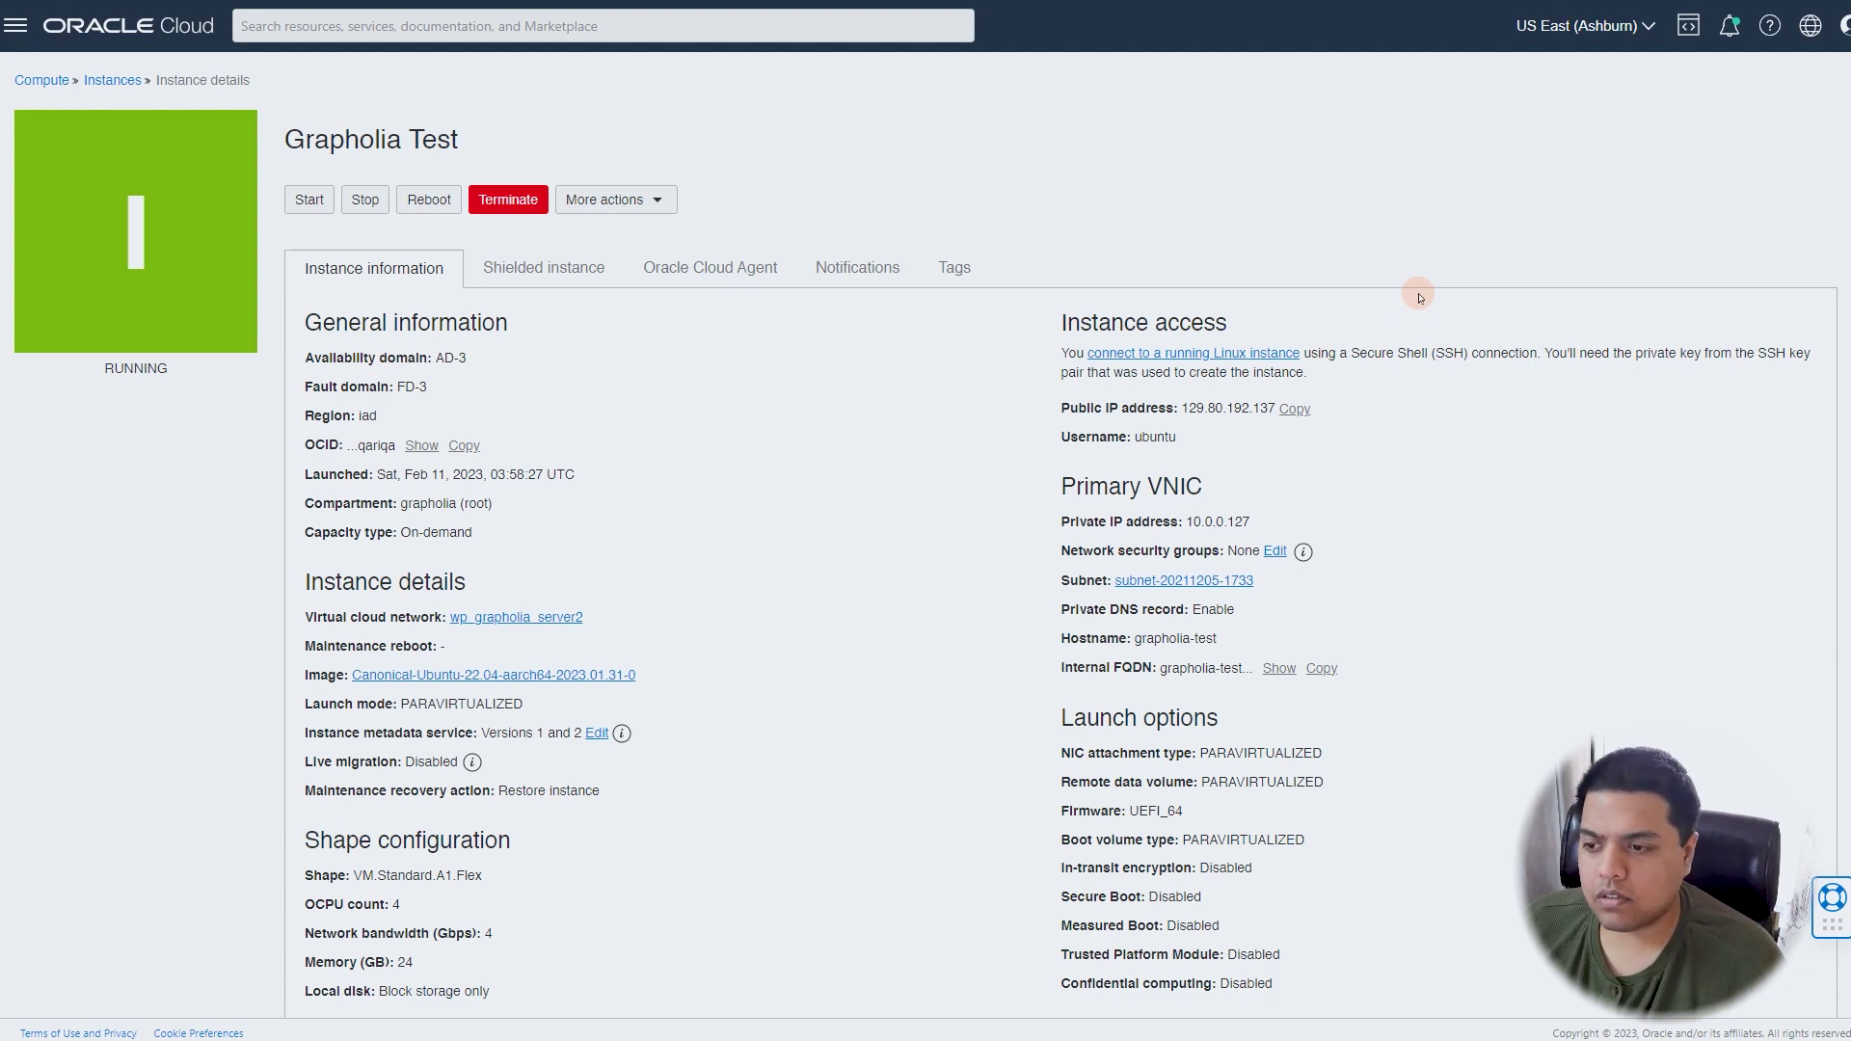
- Switch to Bitvise SSH Client and set the server host to the instance's public IP address, 129.80.192.137, copied from its details
key(alt+Tab)
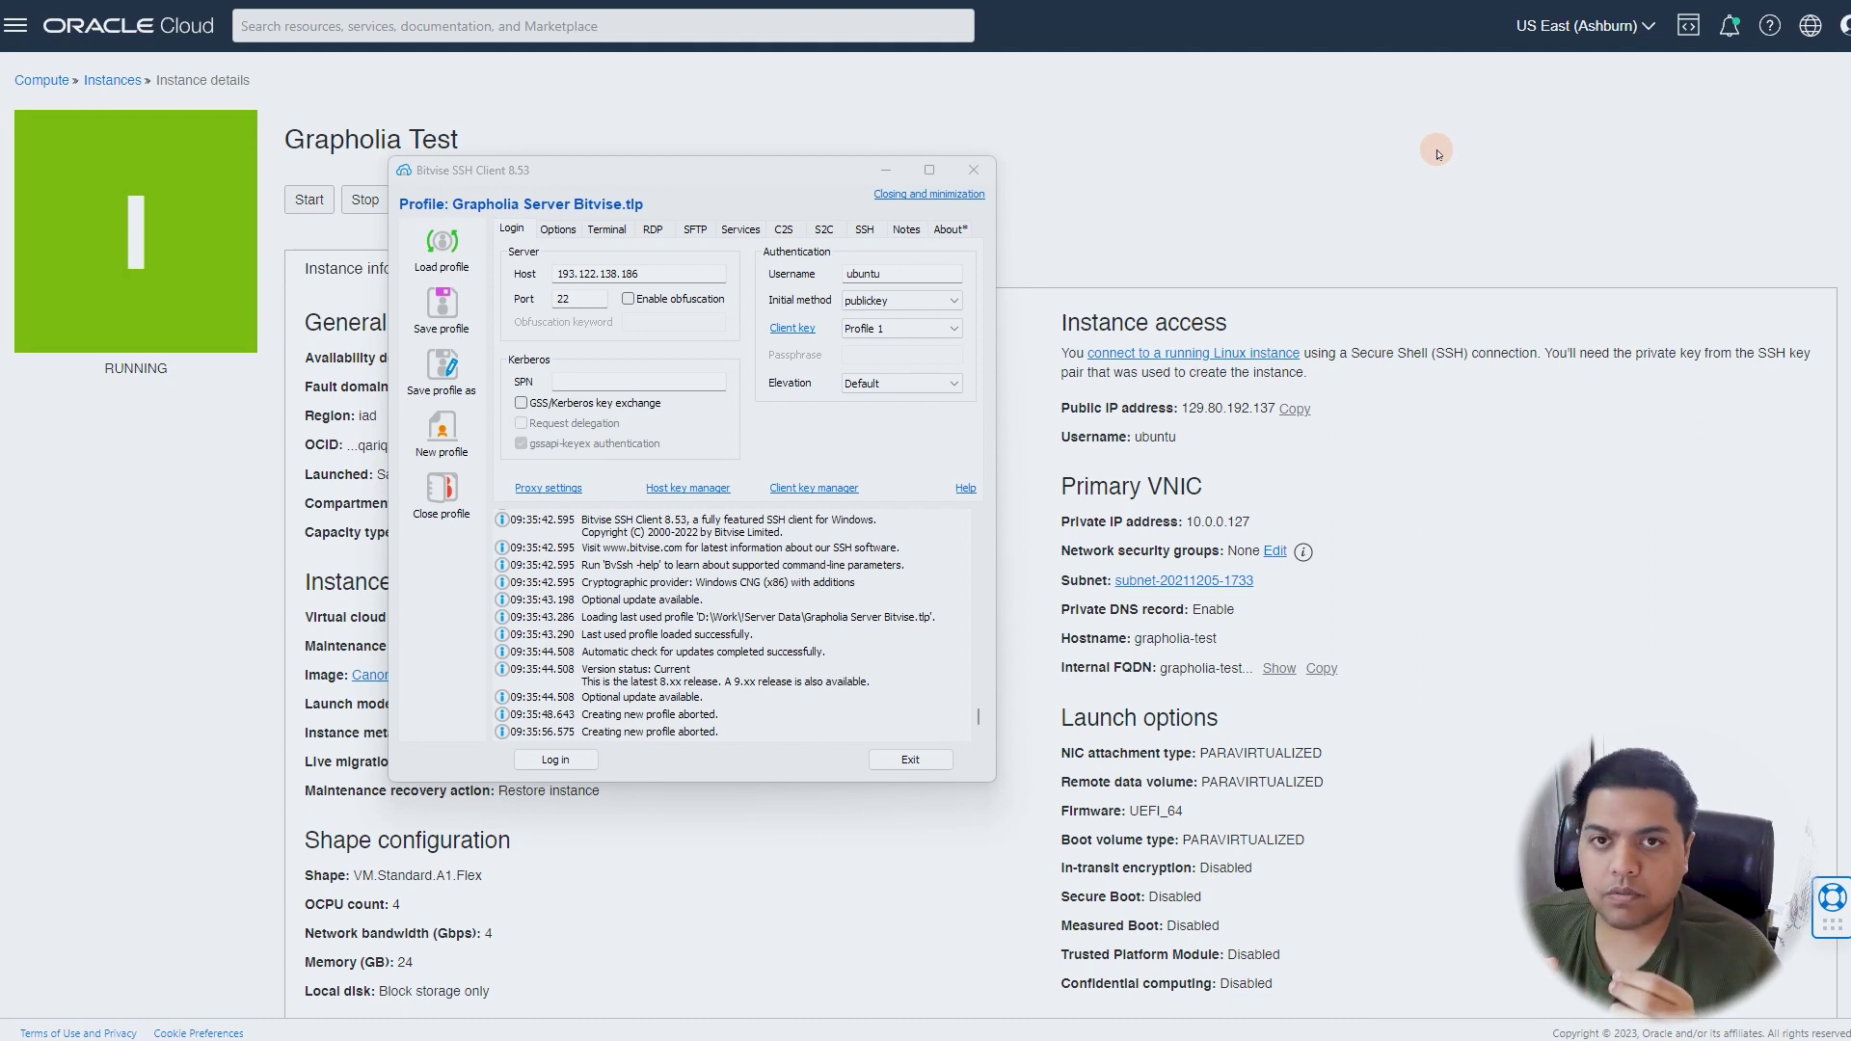
drag(632, 174, 592, 179)
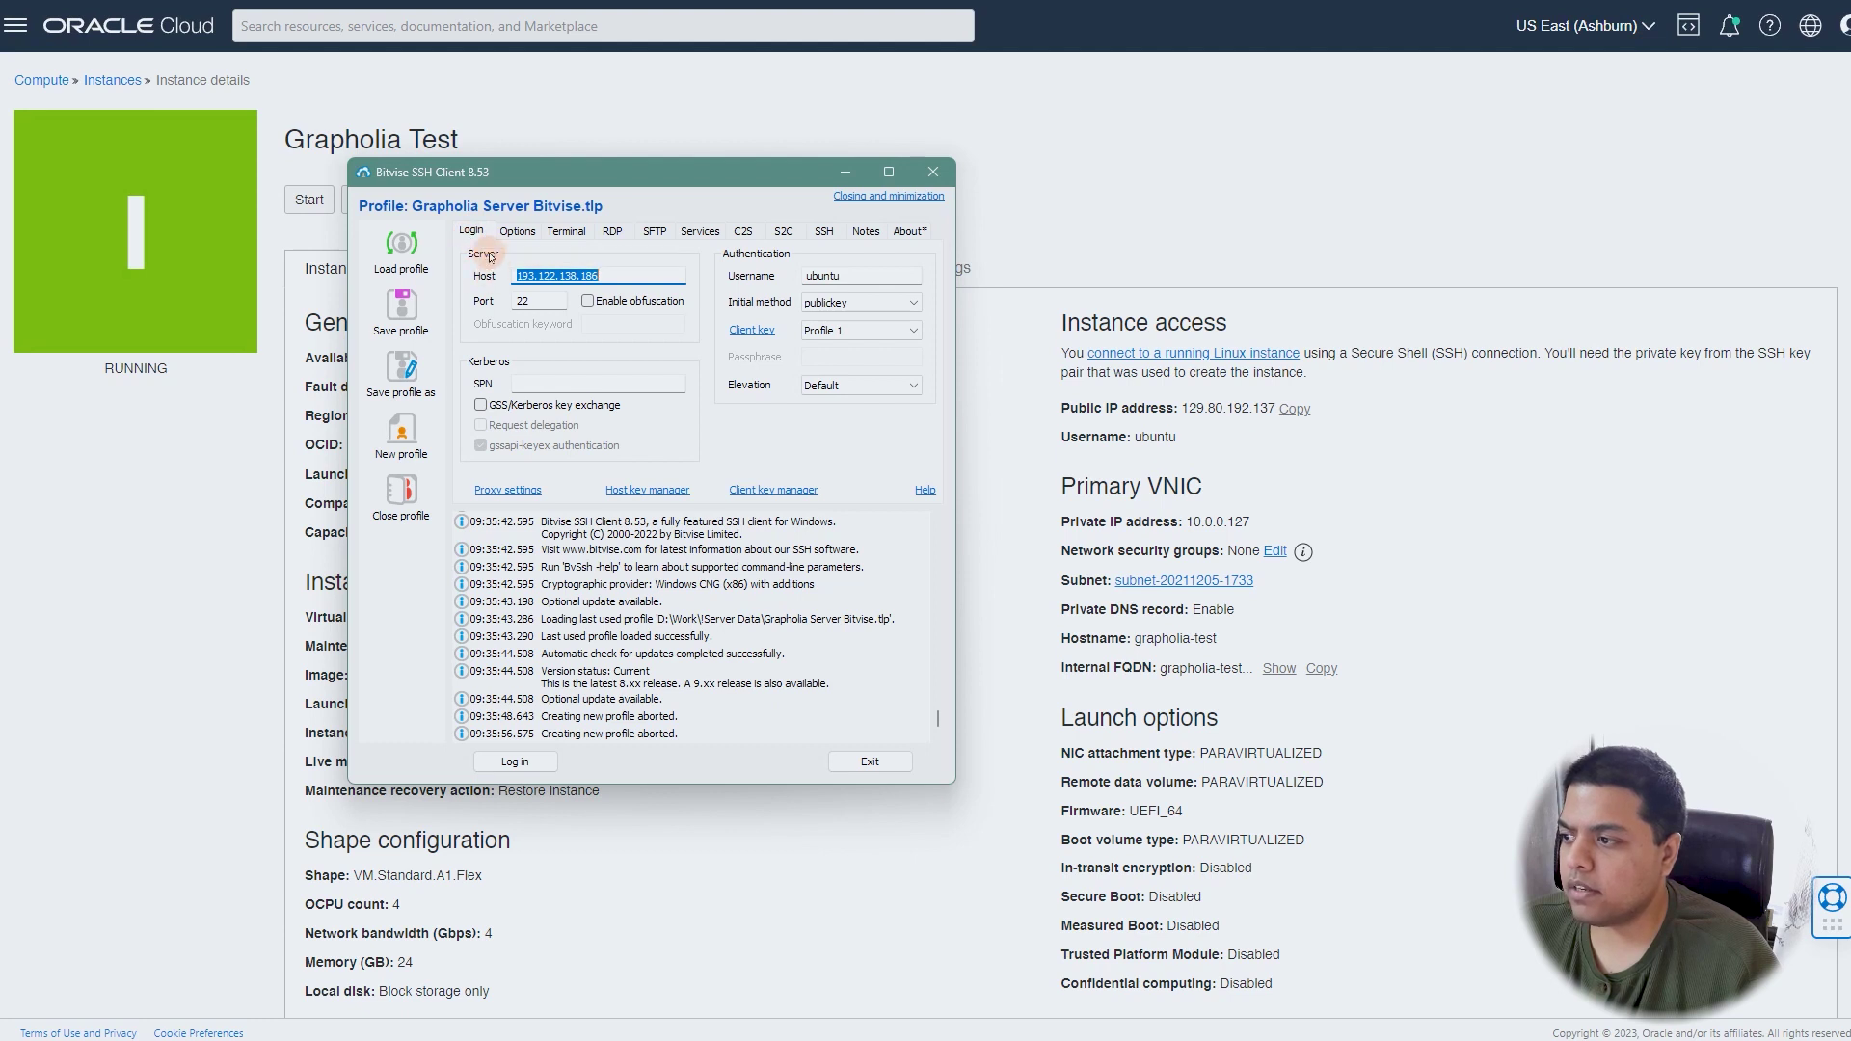
click(530, 277)
click(607, 277)
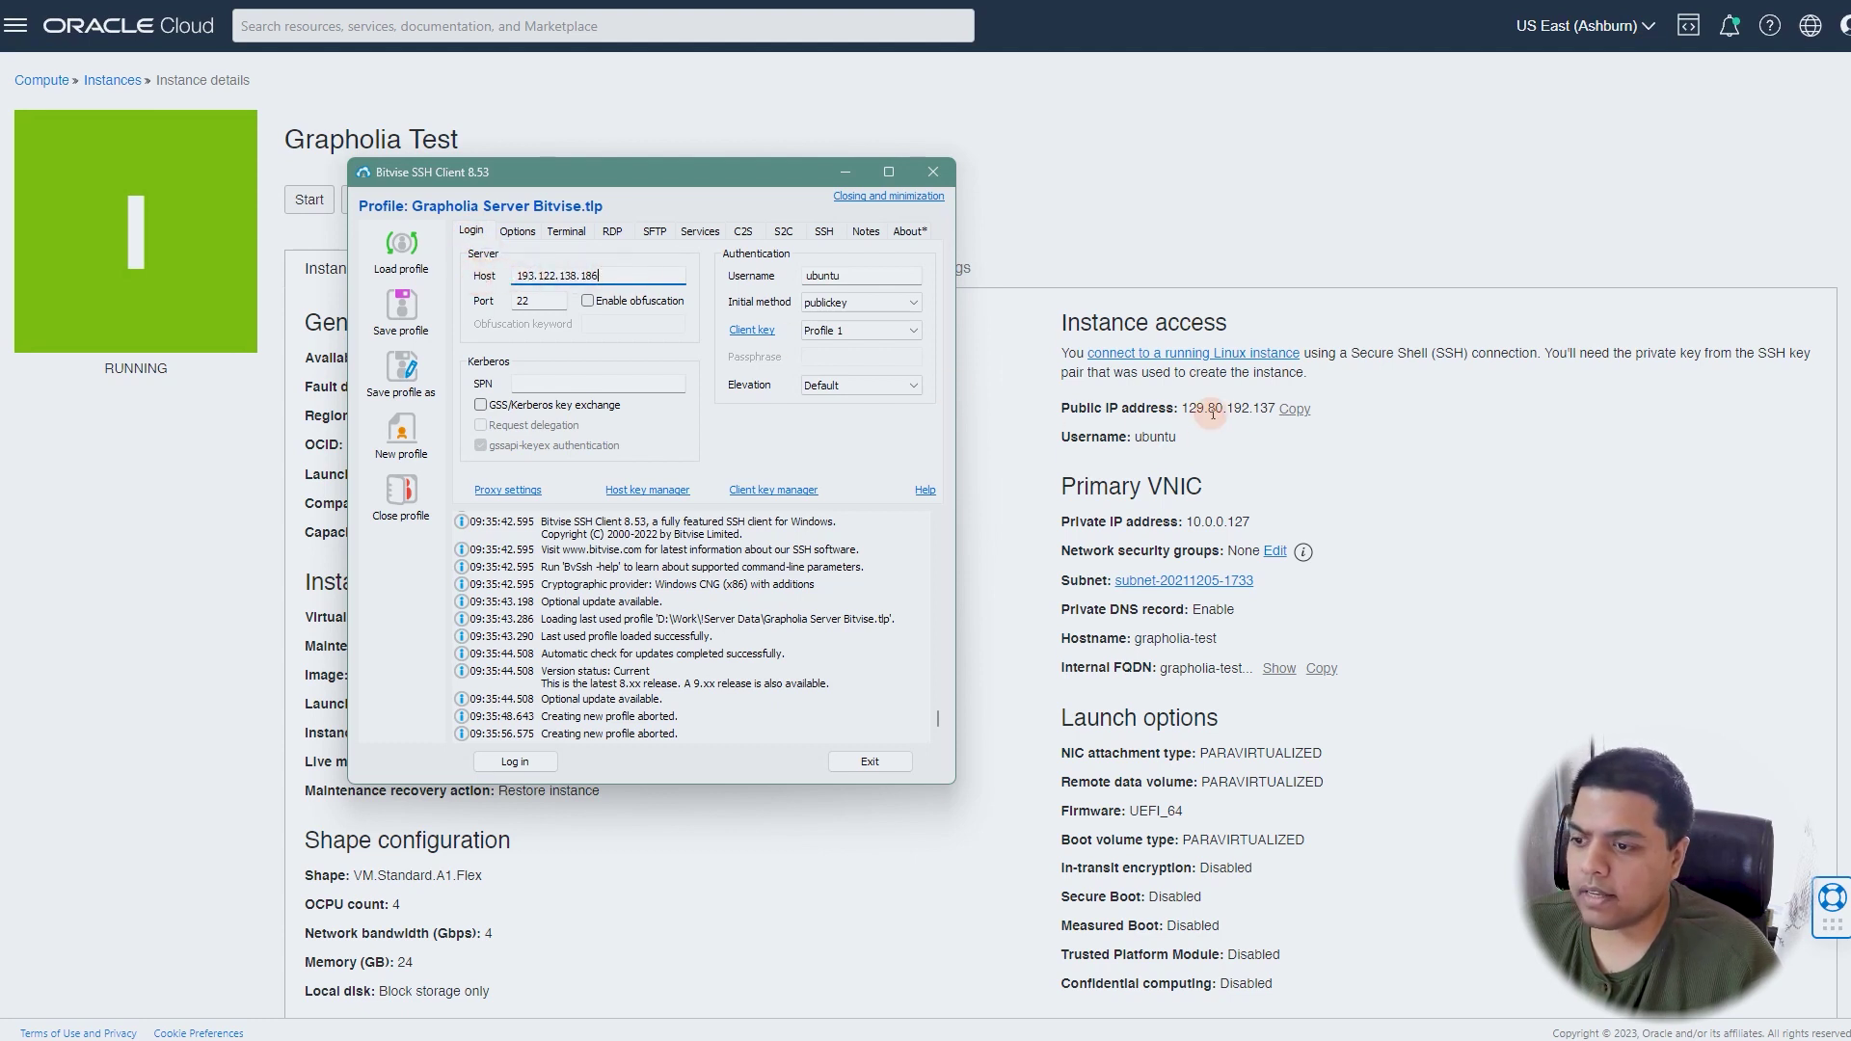
drag(1185, 408, 1274, 408)
key(ctrl+c)
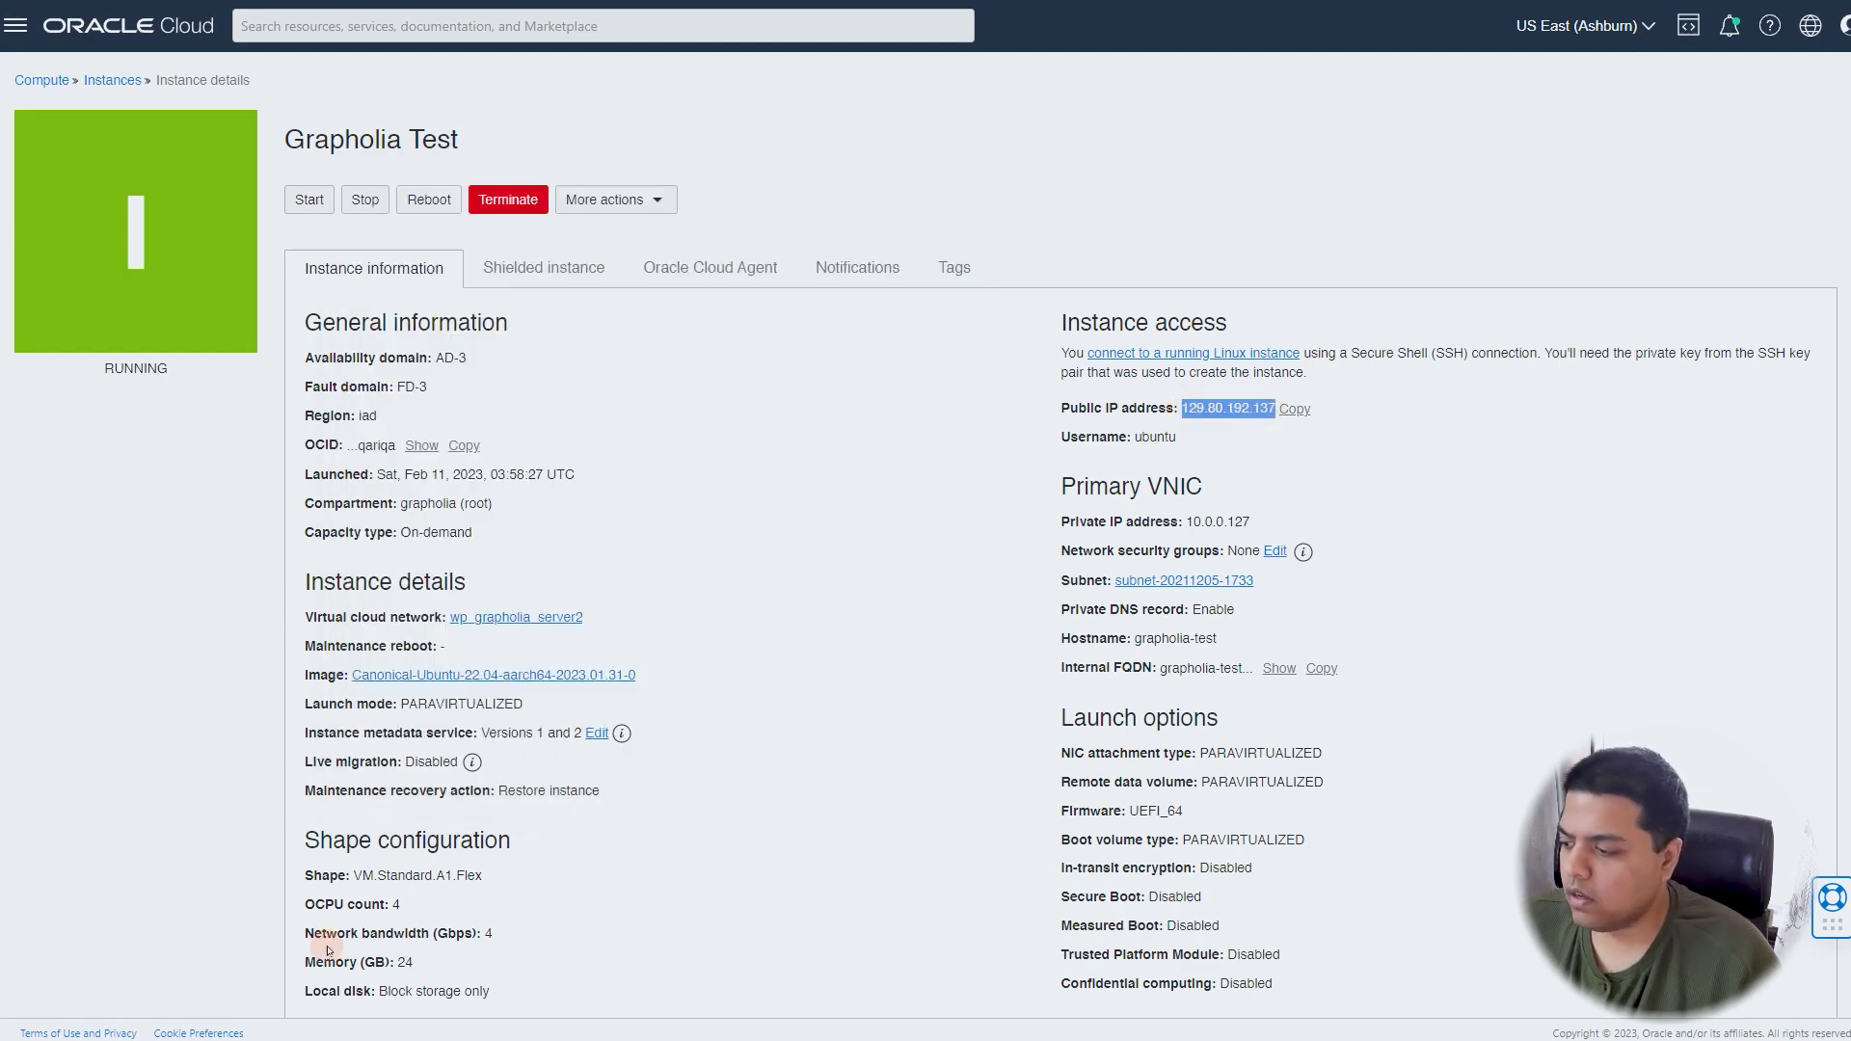
key(alt+Tab)
double_click(531, 275)
key(ctrl+v)
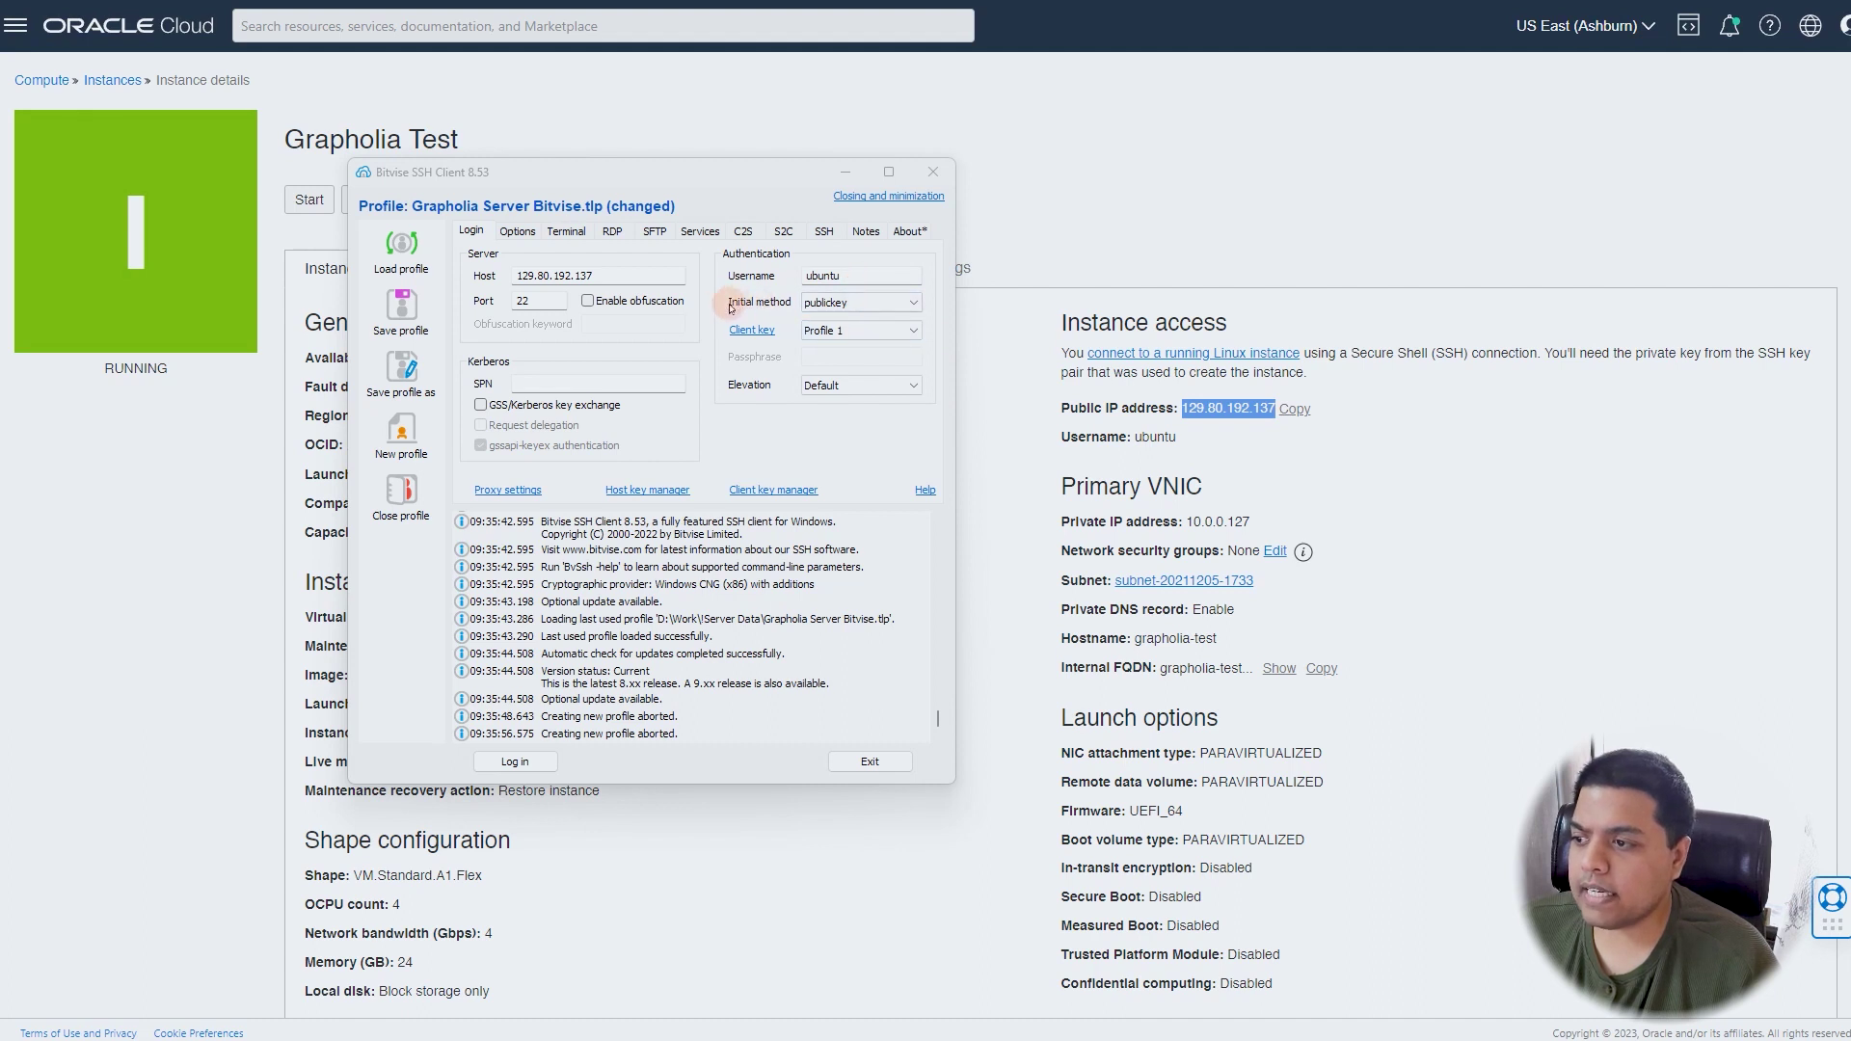
- Choose publickey as the initial authentication method and Profile 1 as the client key
click(849, 304)
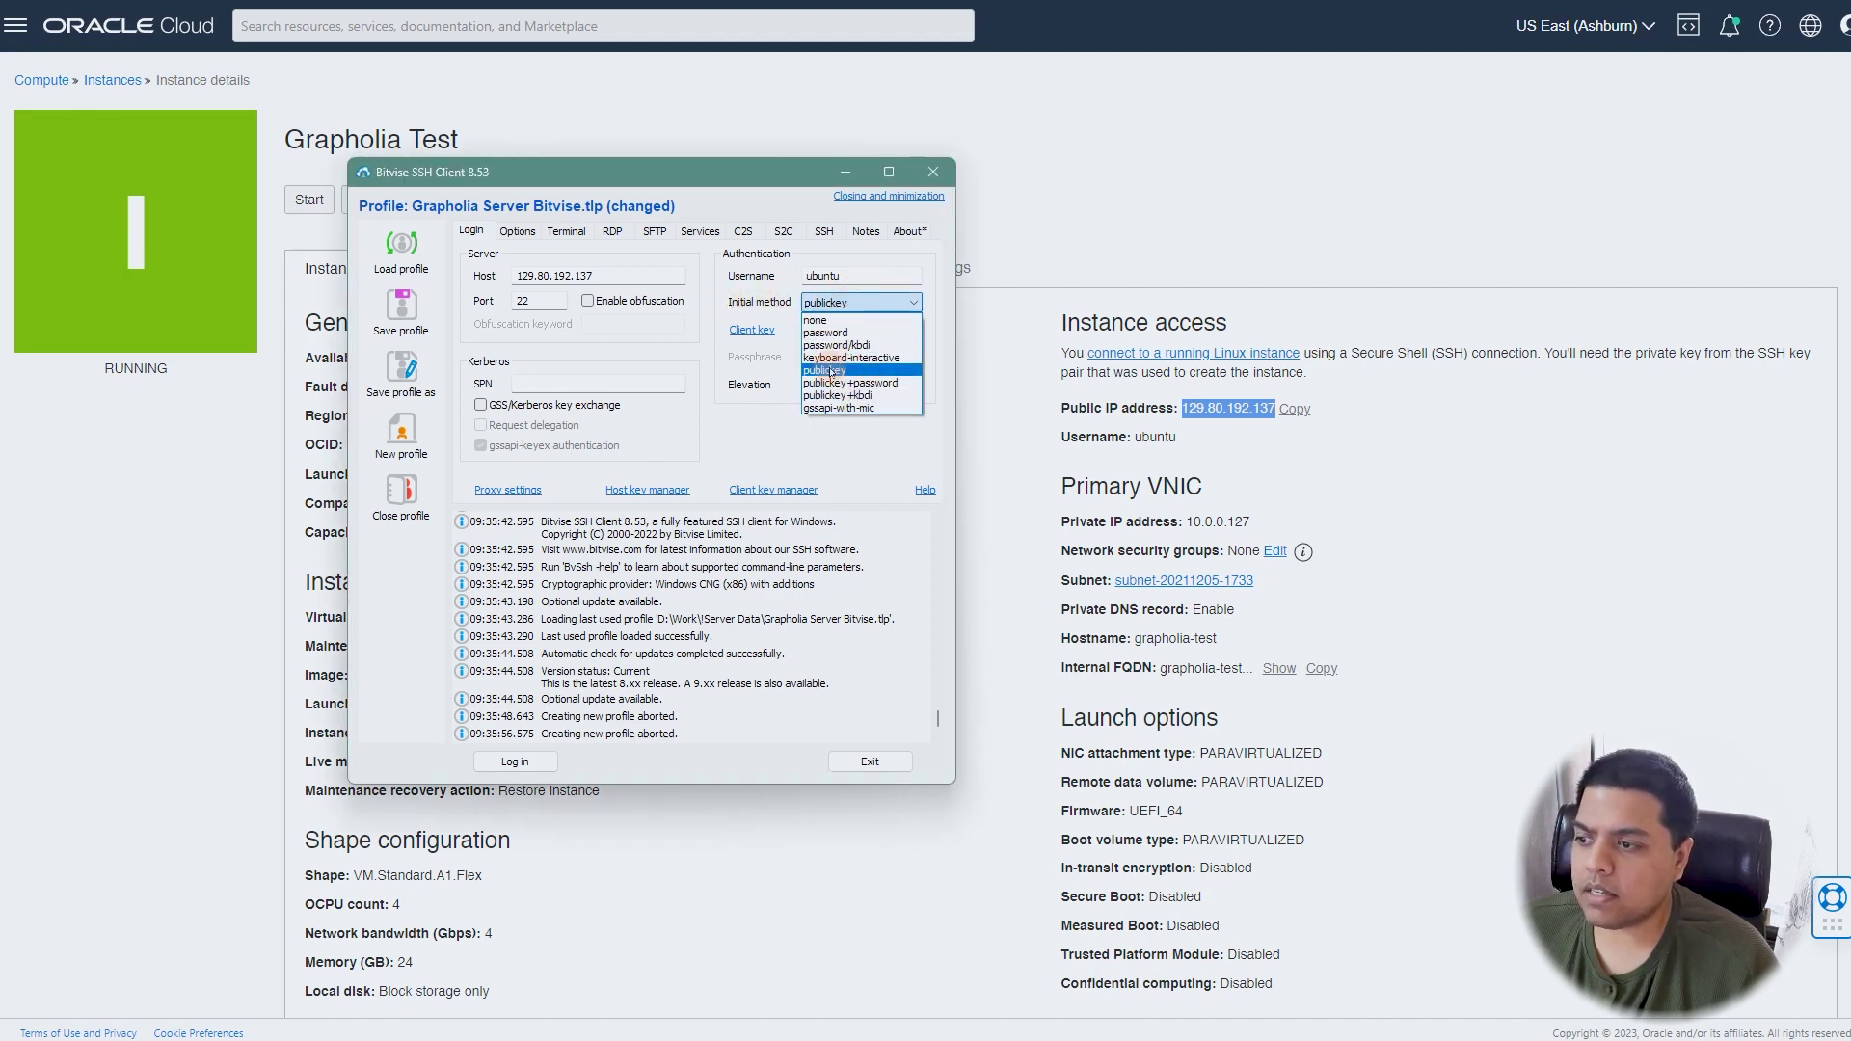
click(829, 372)
click(834, 331)
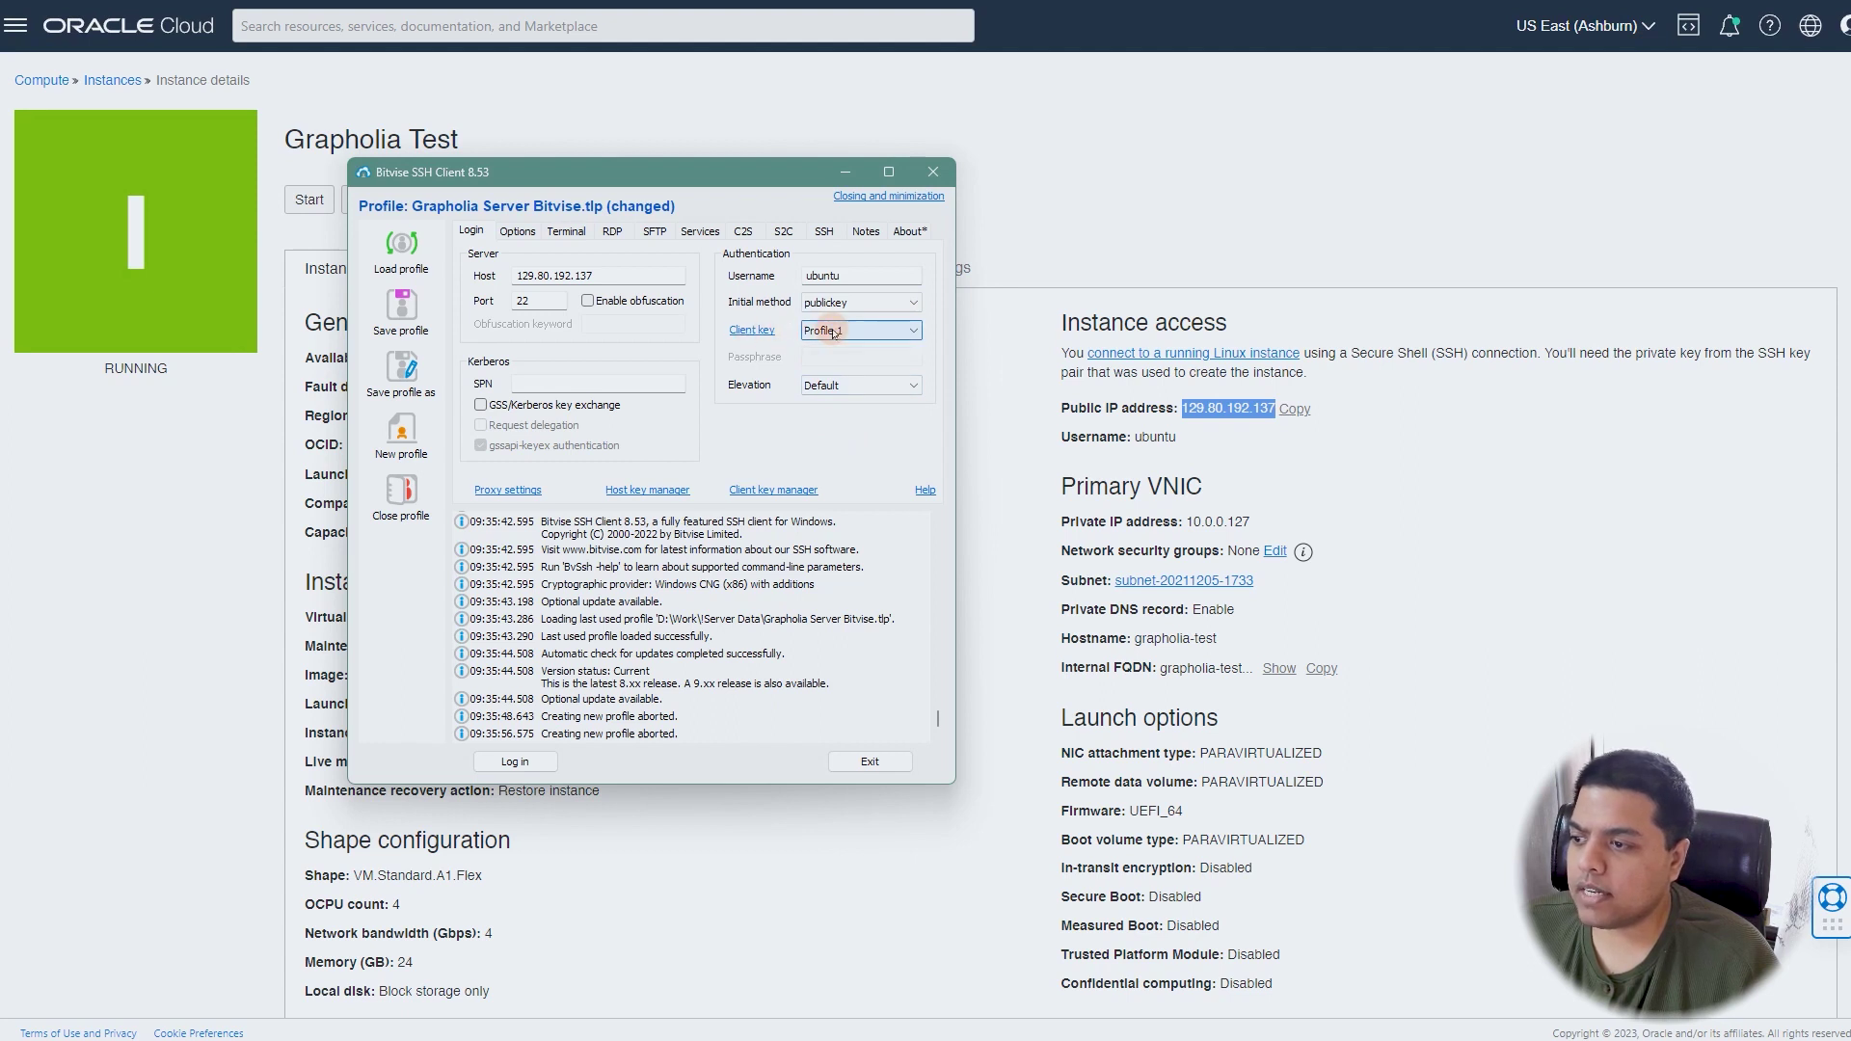
click(828, 345)
- Import the private key file ssh-key-2023-02-11 from Downloads into the client key manager, browsing with all file types shown
click(750, 491)
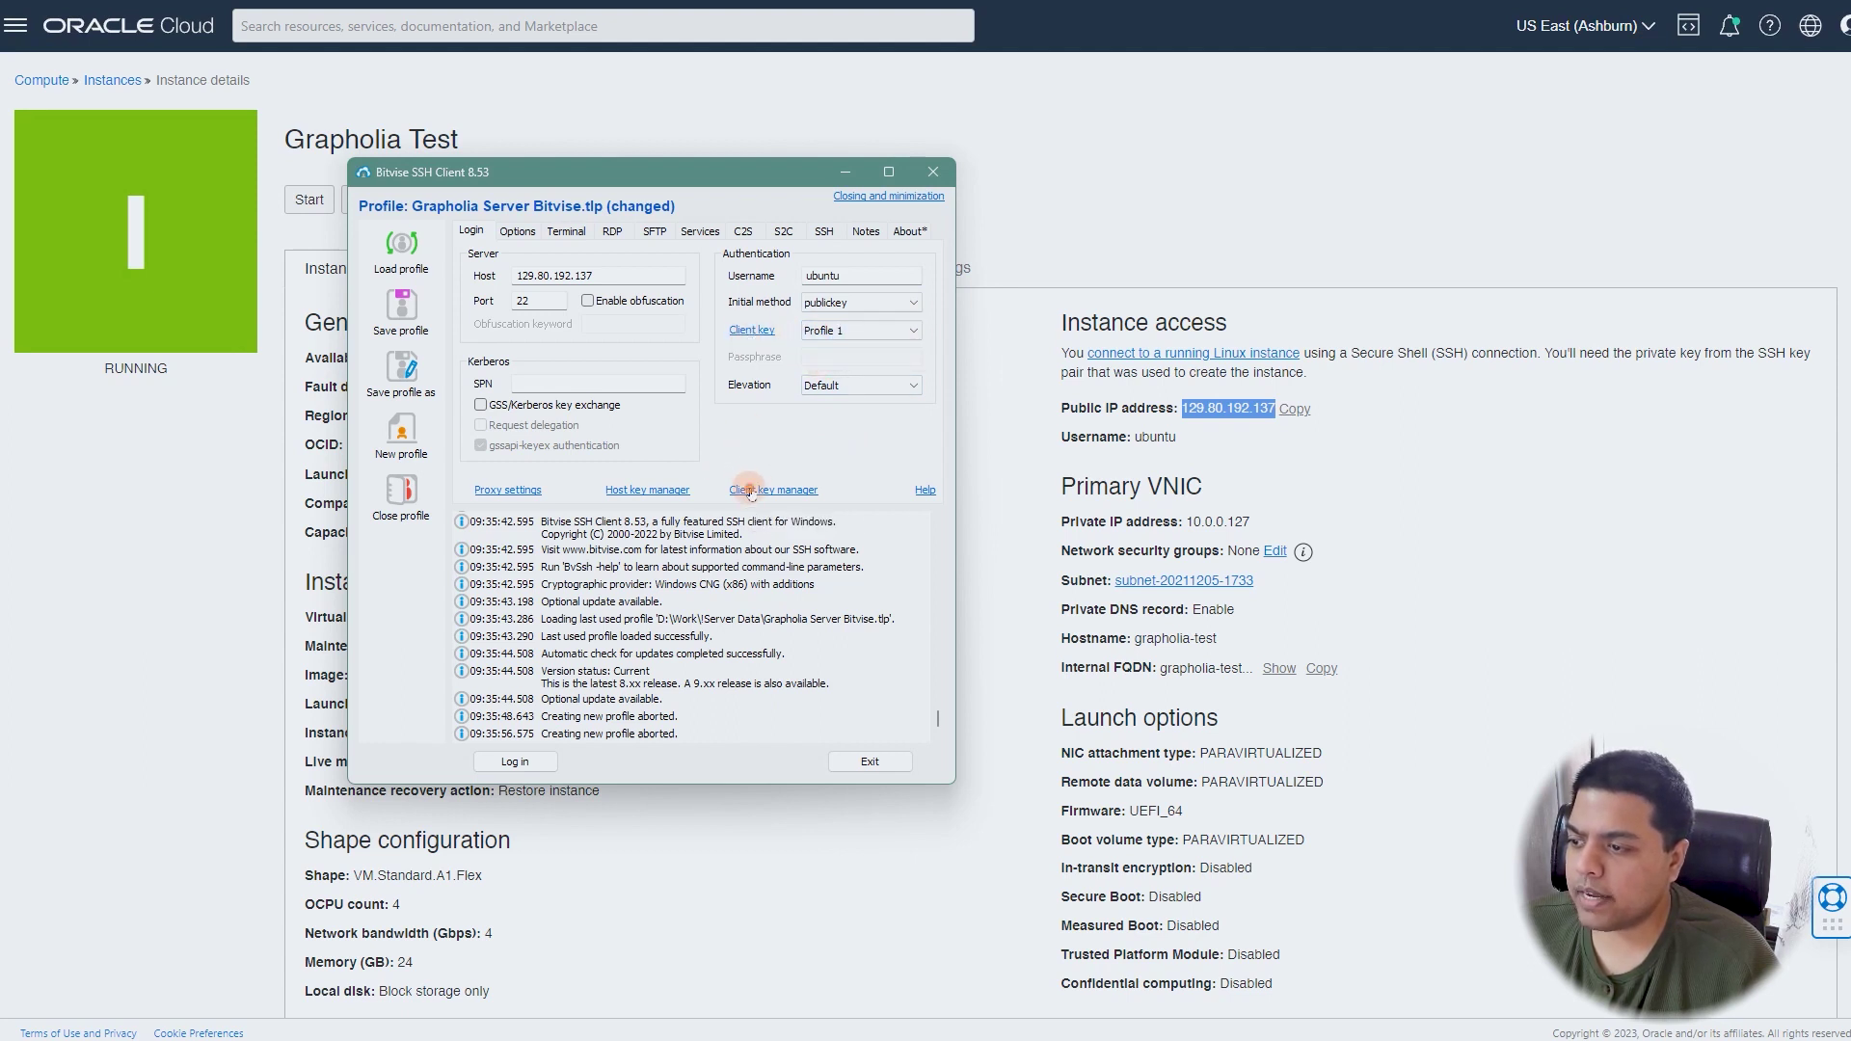
click(750, 491)
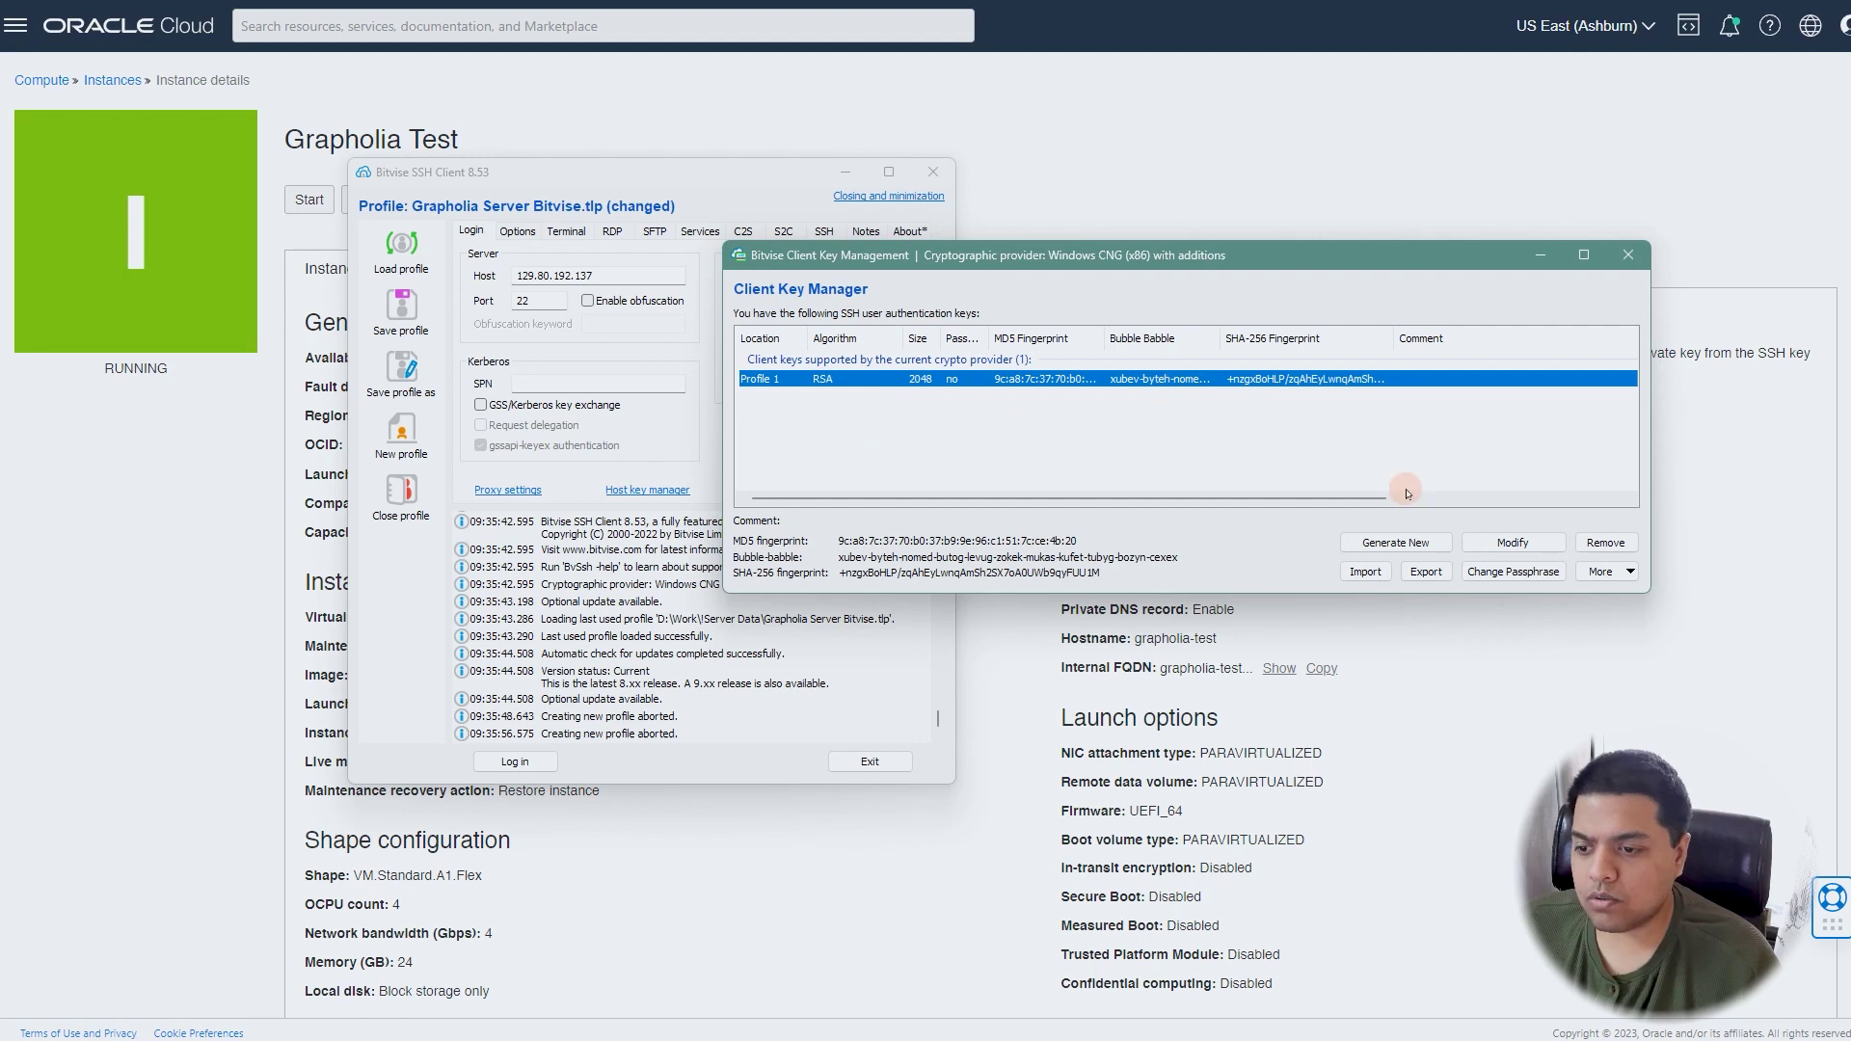
click(1365, 572)
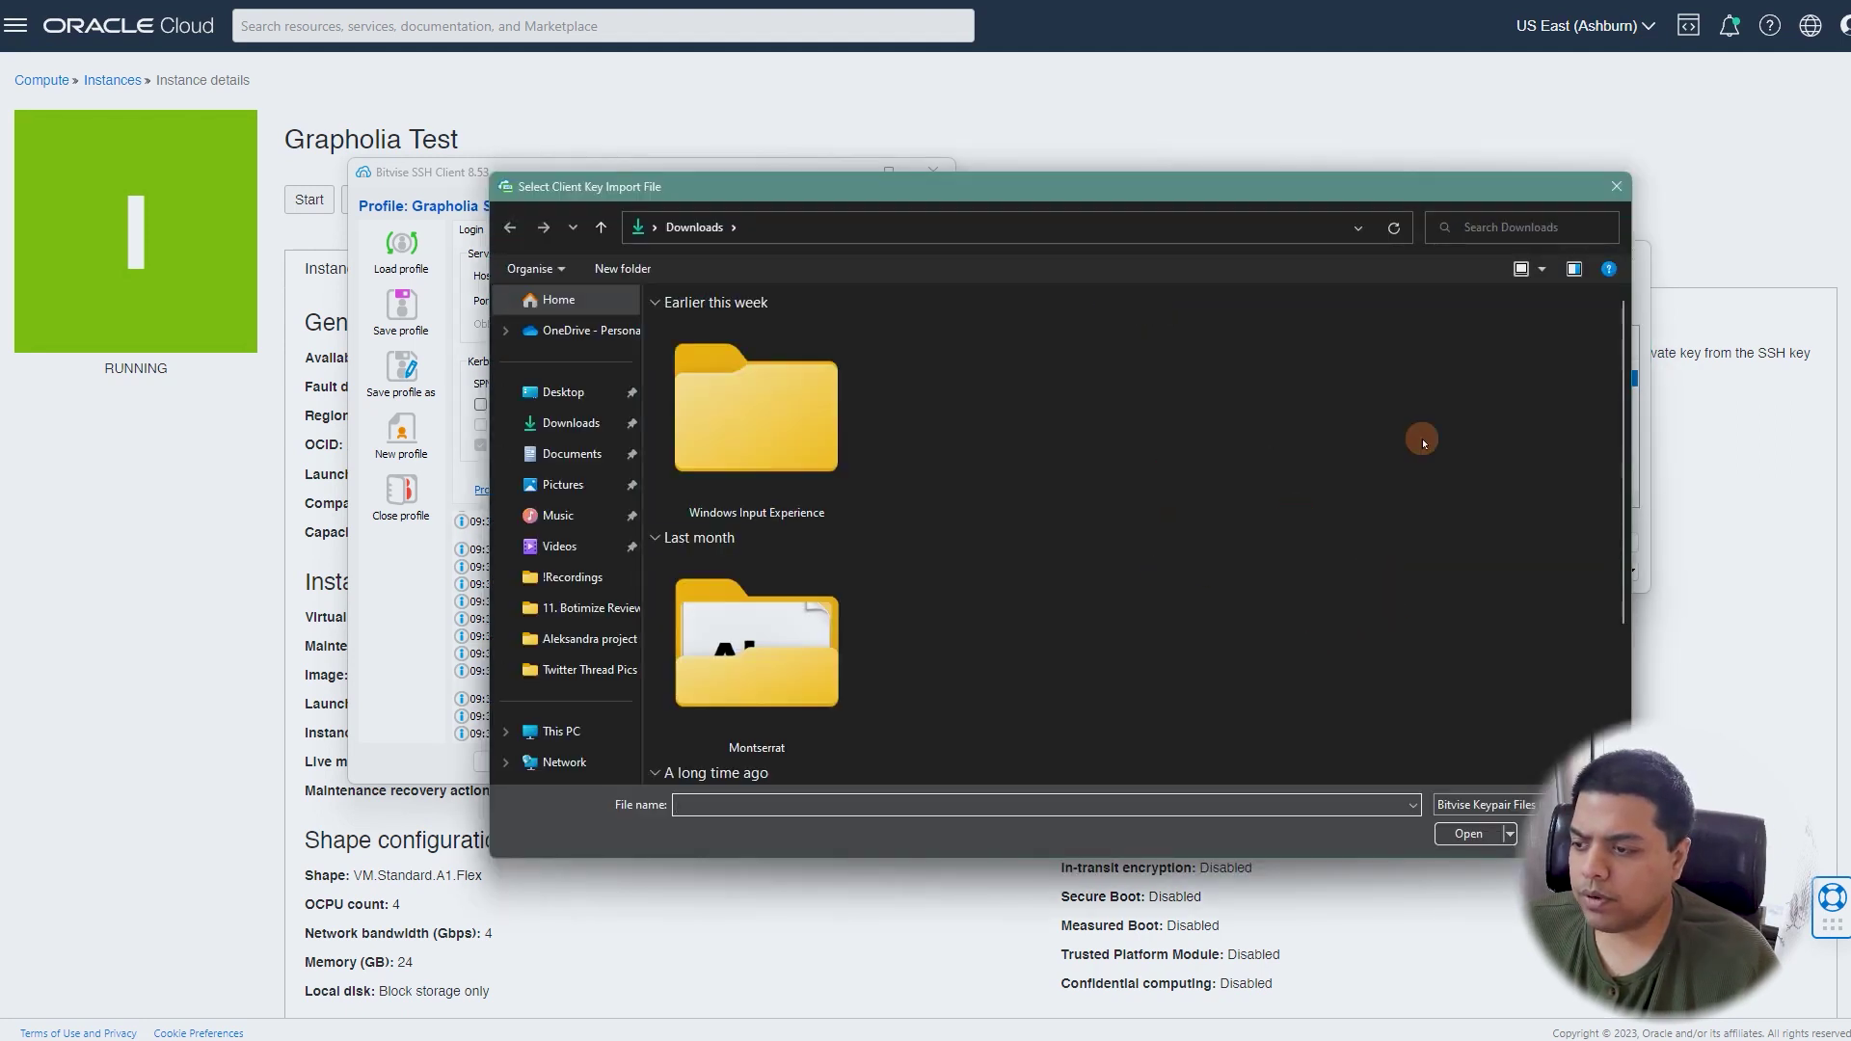
scroll(1623, 457, down, 1)
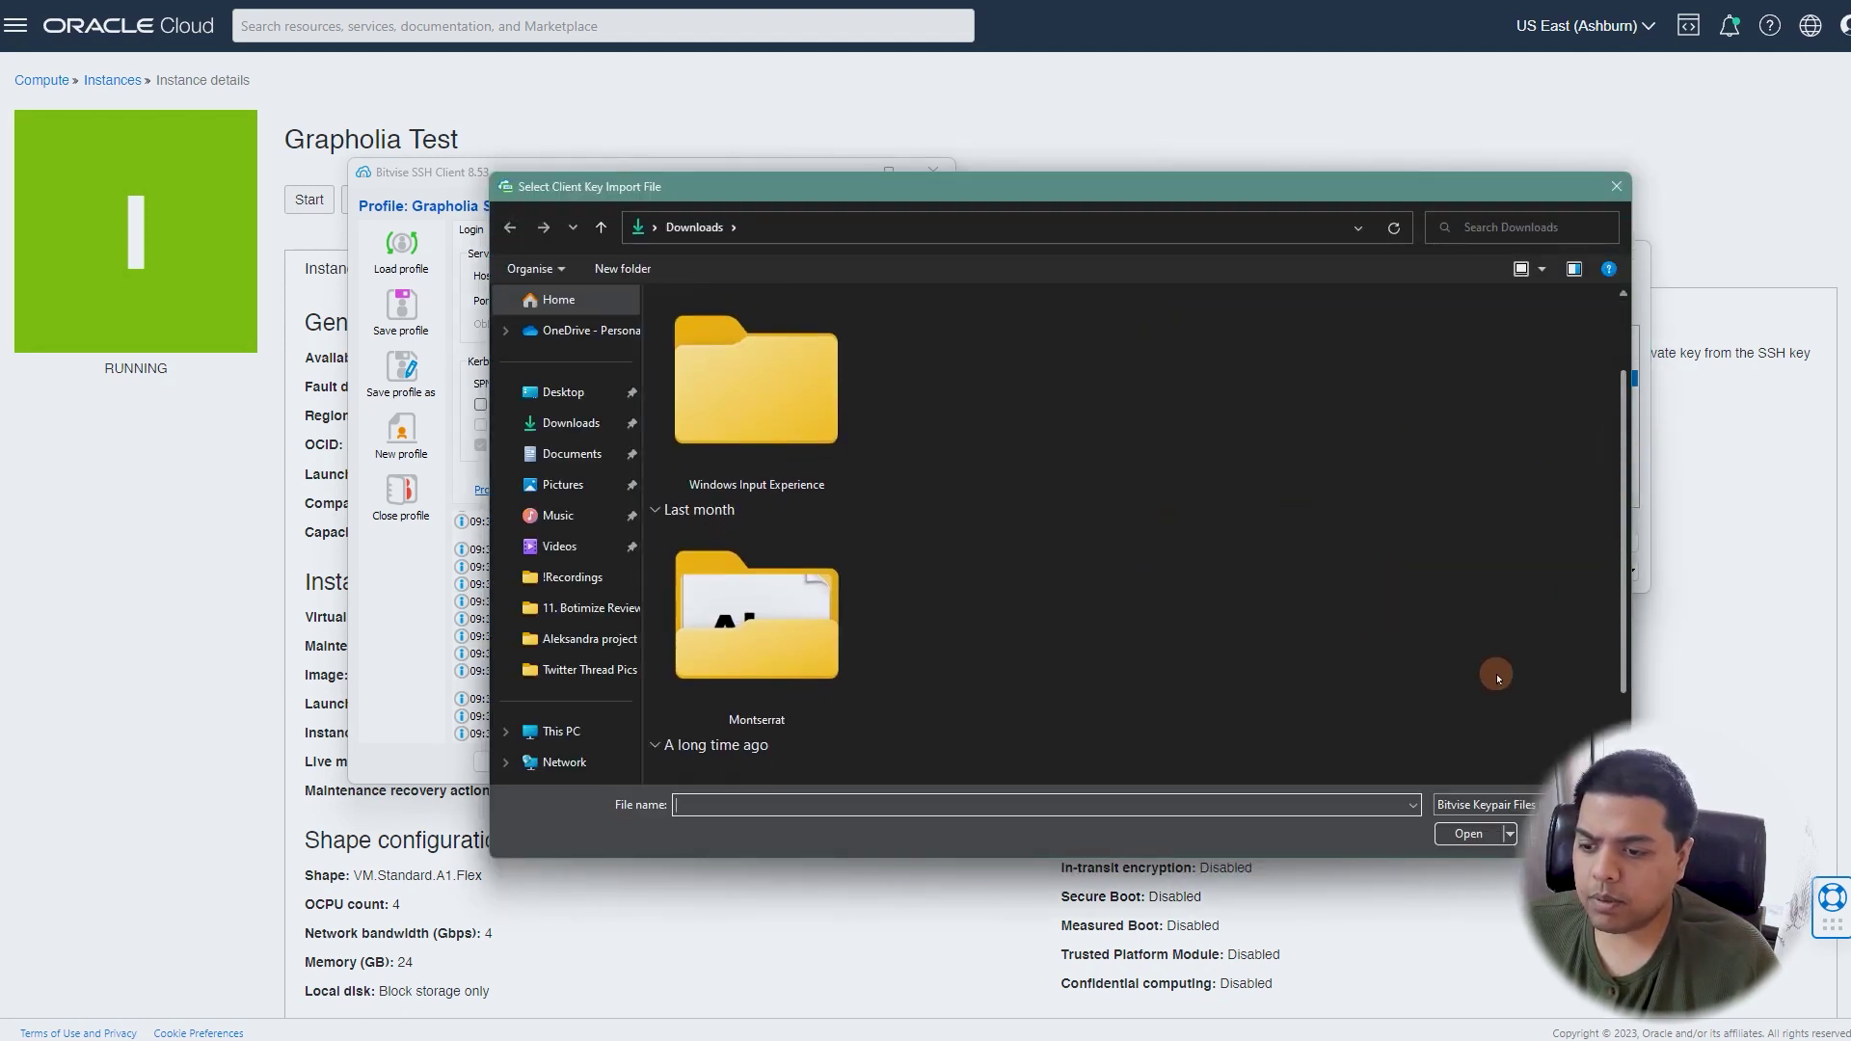
click(1456, 804)
click(1456, 853)
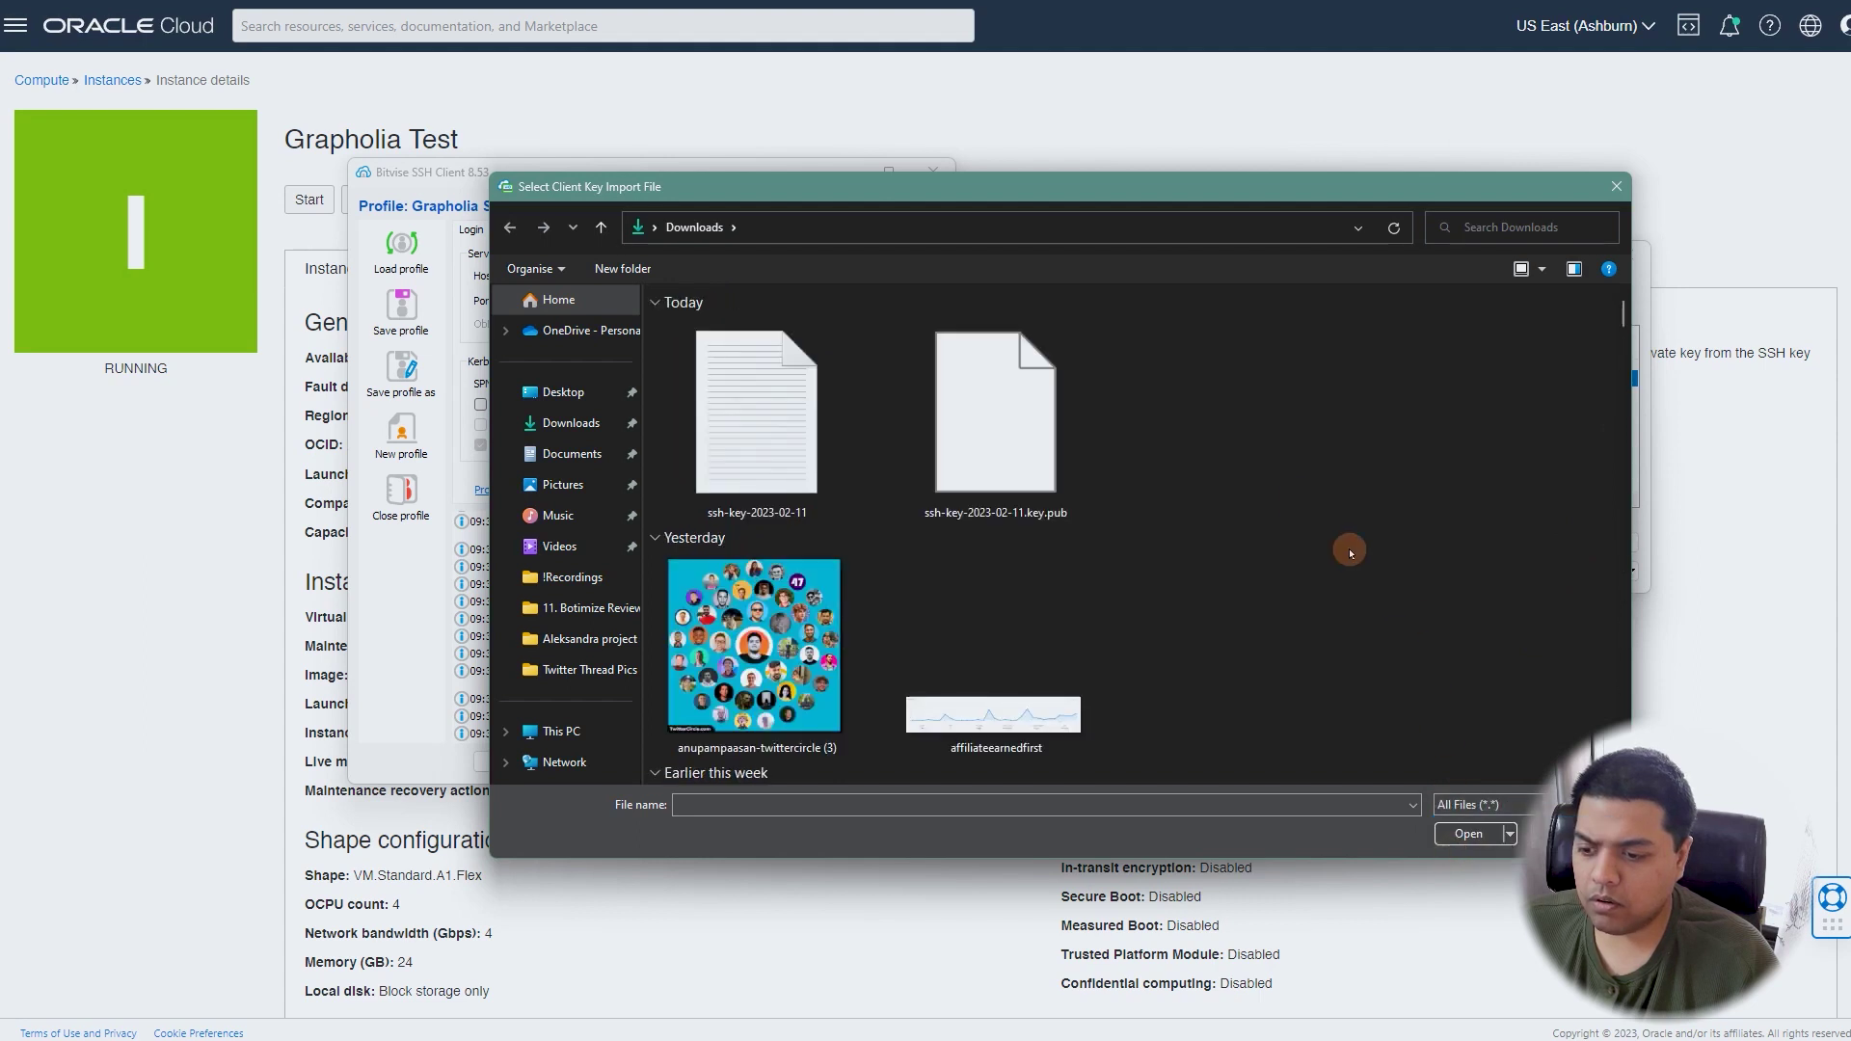
double_click(776, 391)
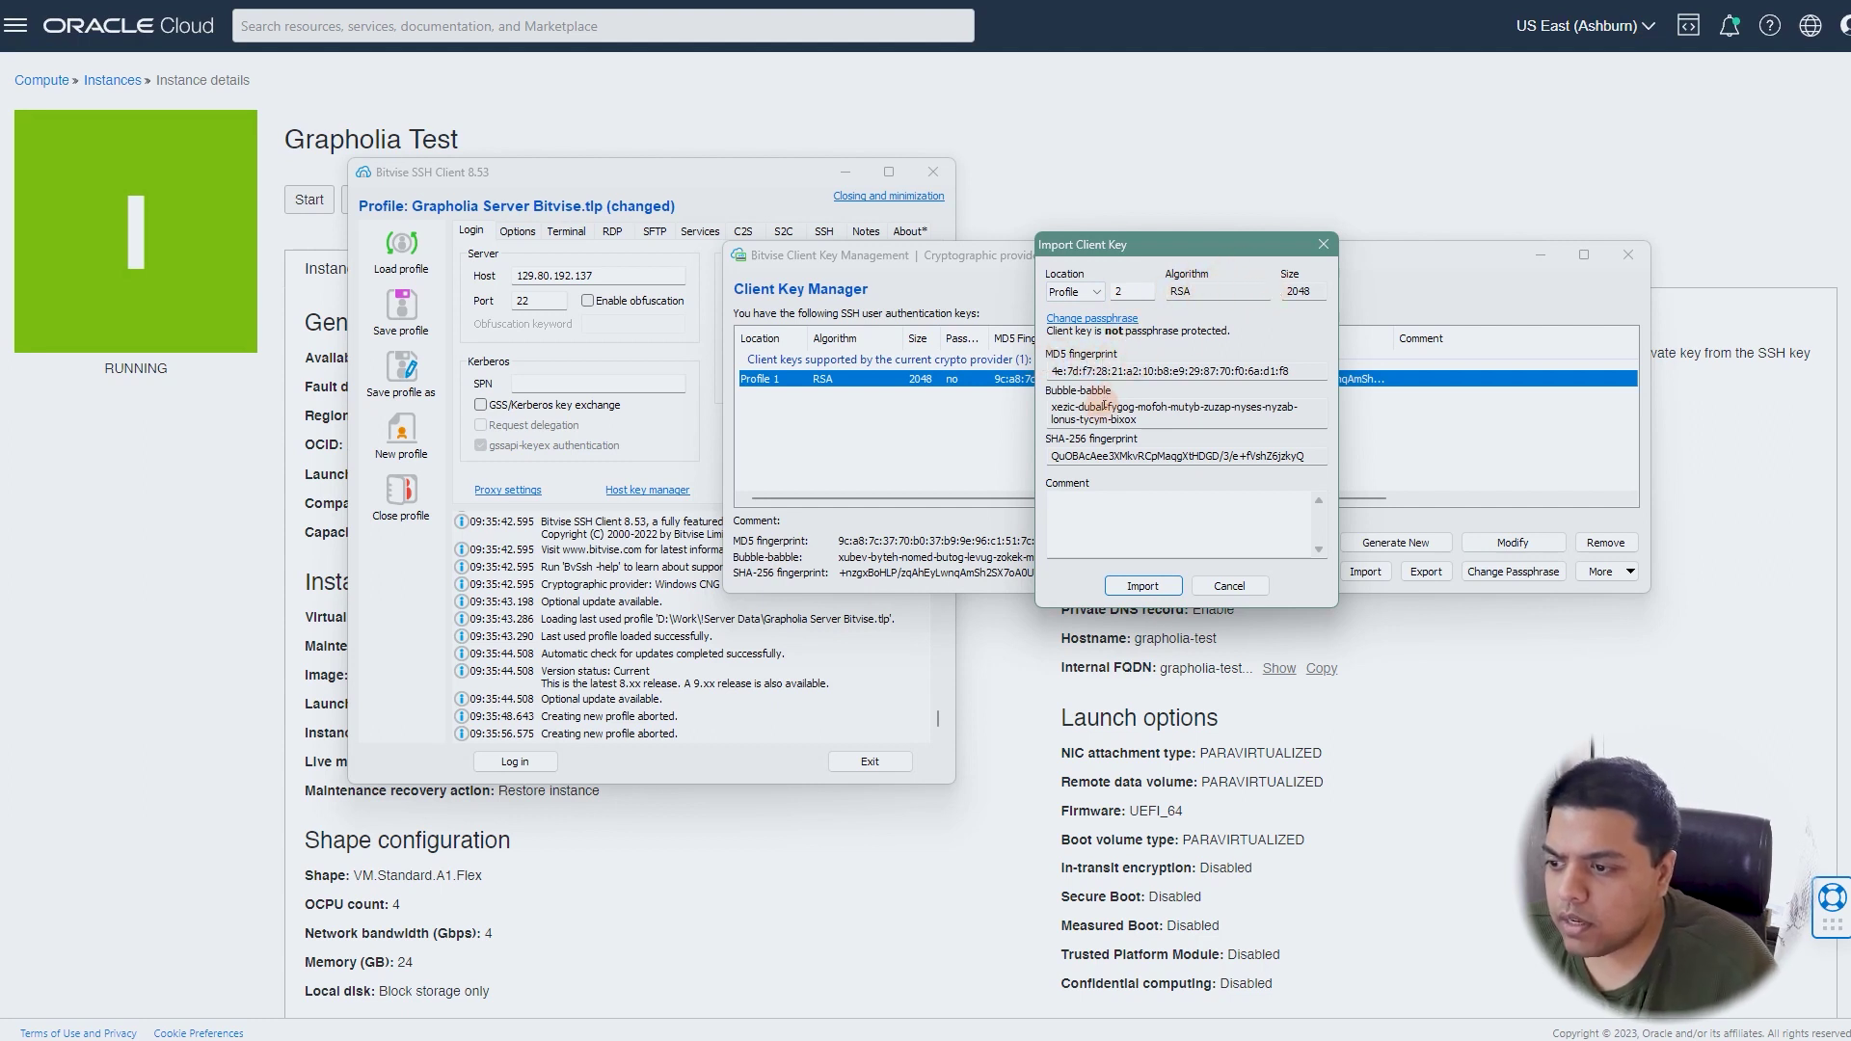
click(1155, 587)
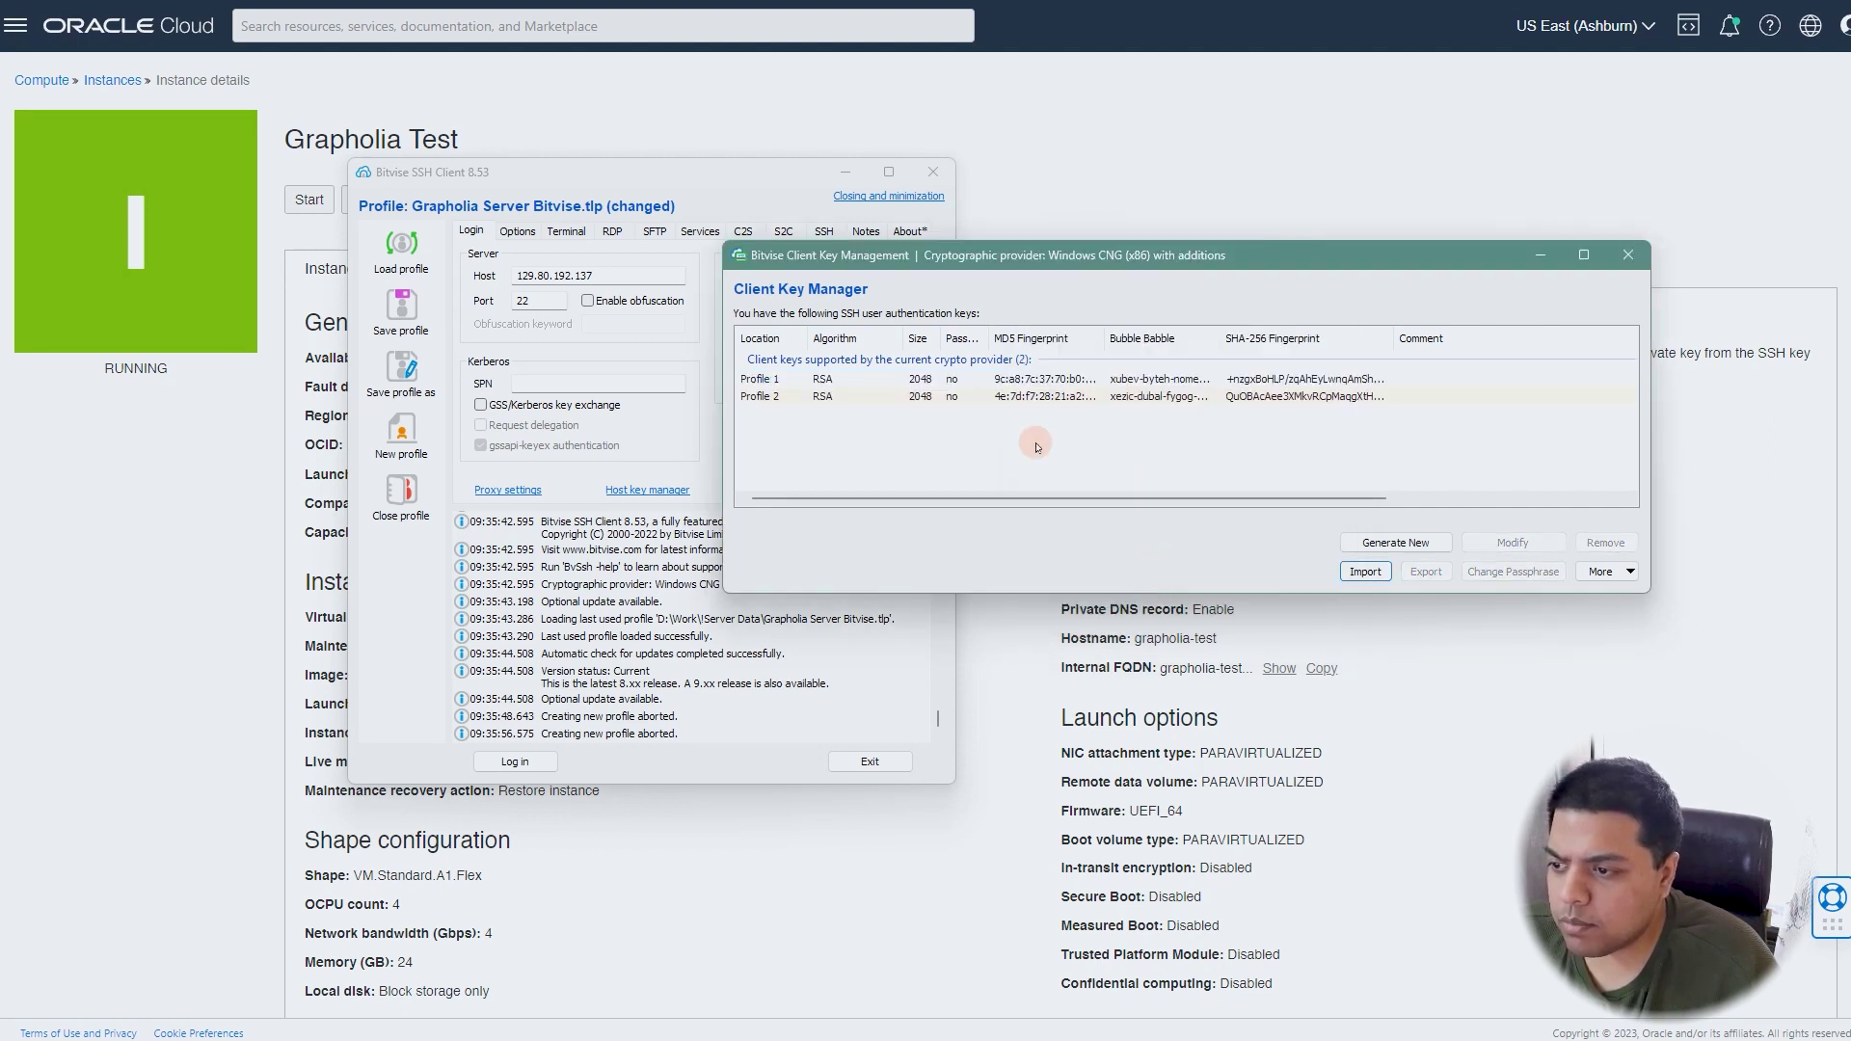
- Remove the old Profile 1 key from the client key manager and close the manager
click(1087, 381)
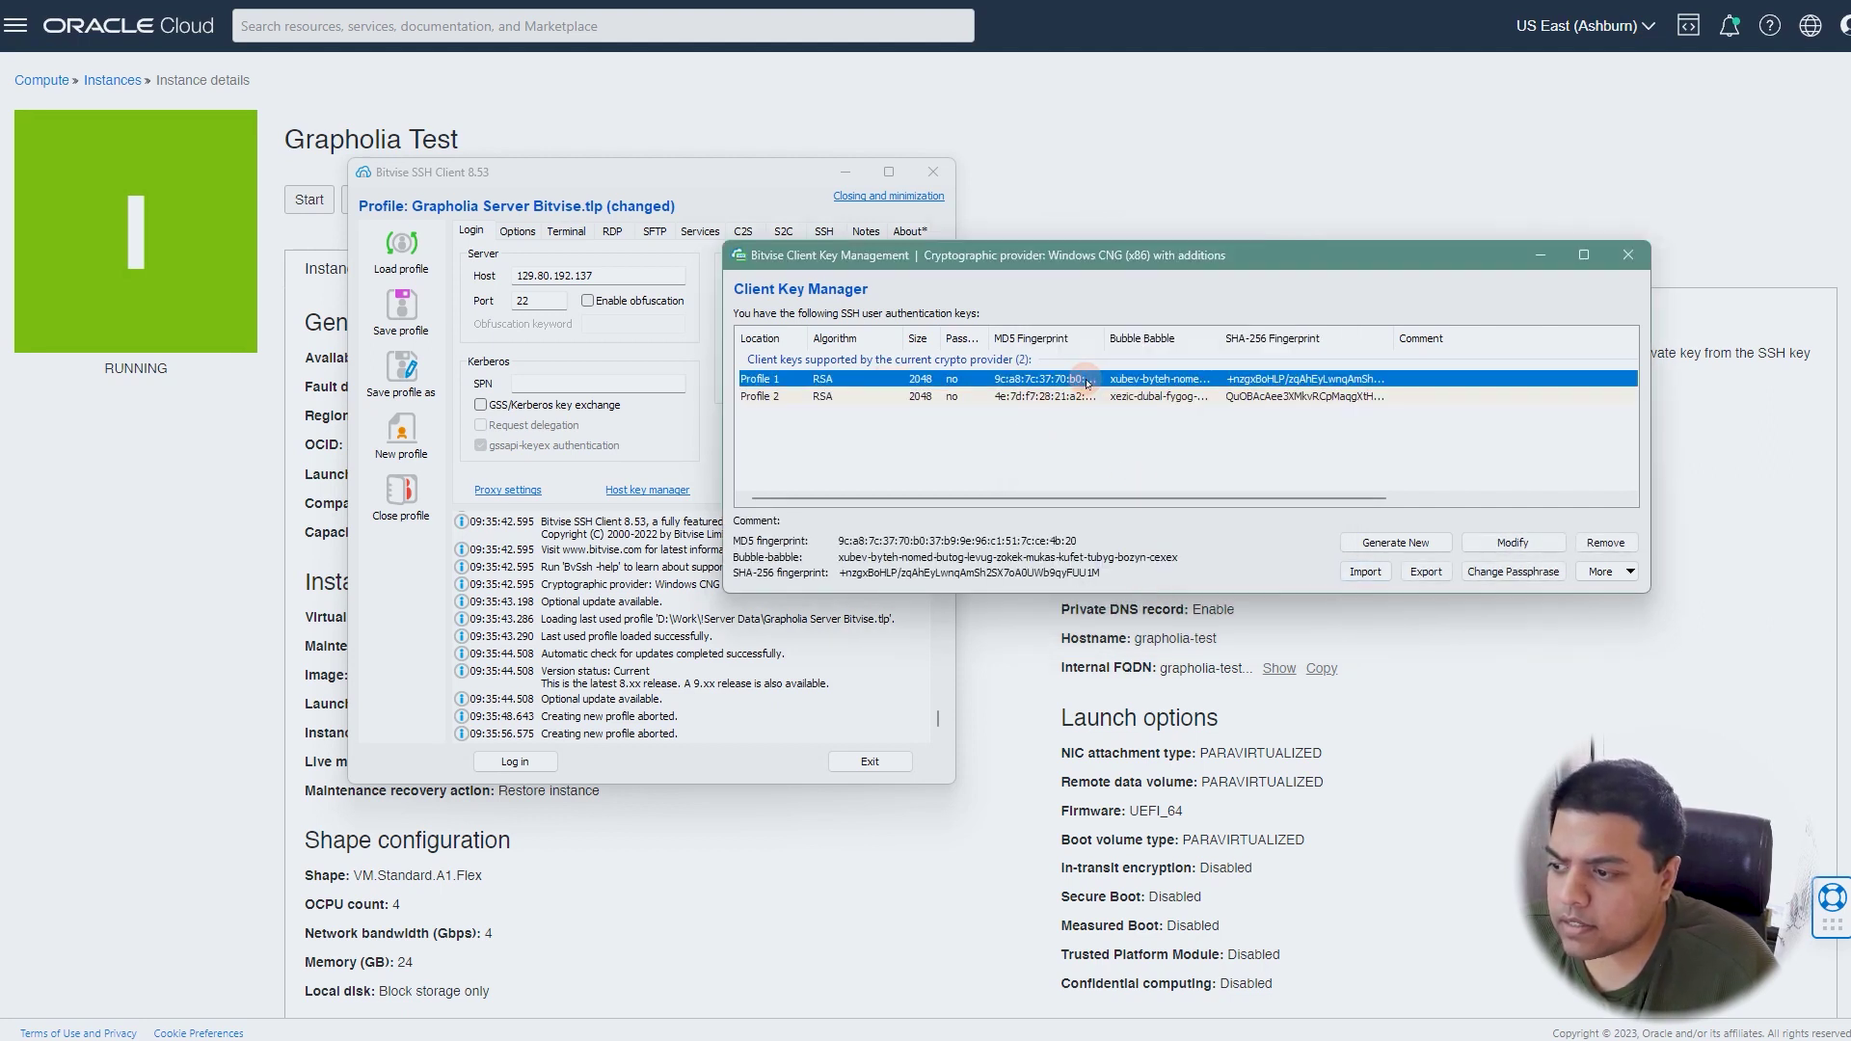
click(1606, 543)
click(1144, 451)
click(935, 378)
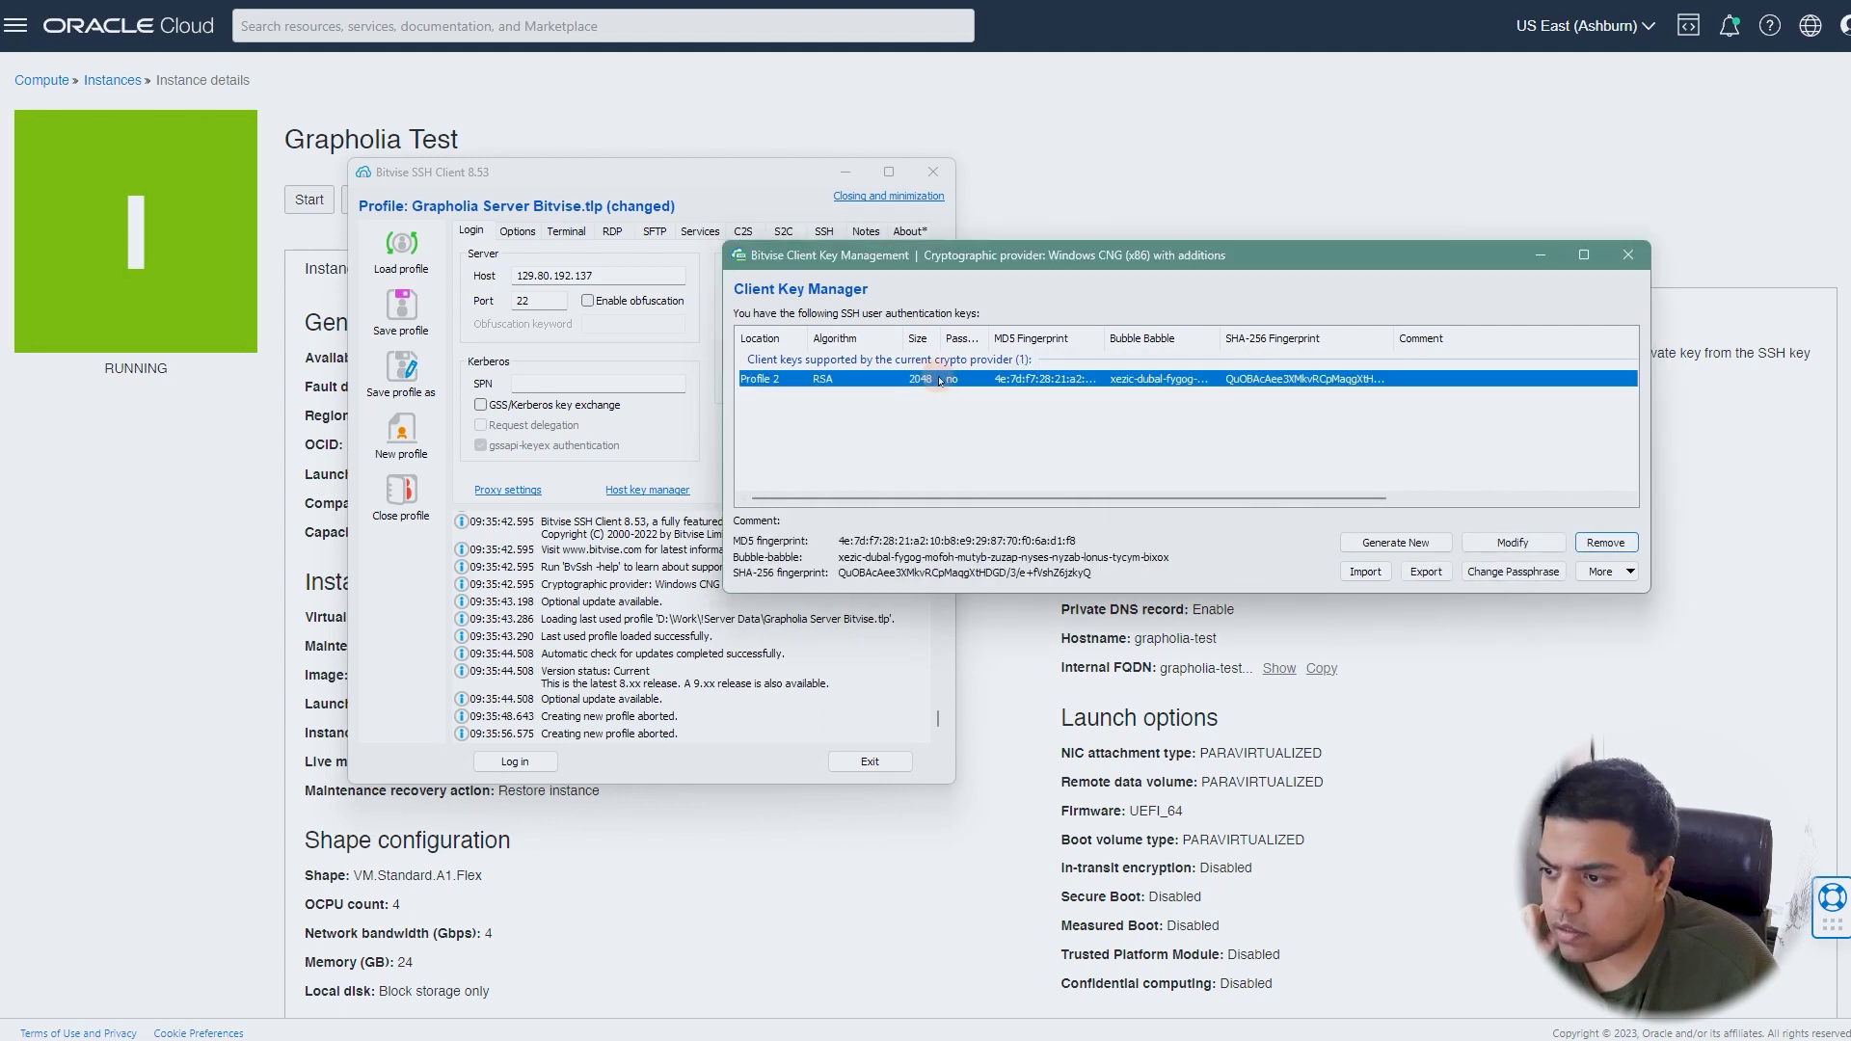
click(1630, 257)
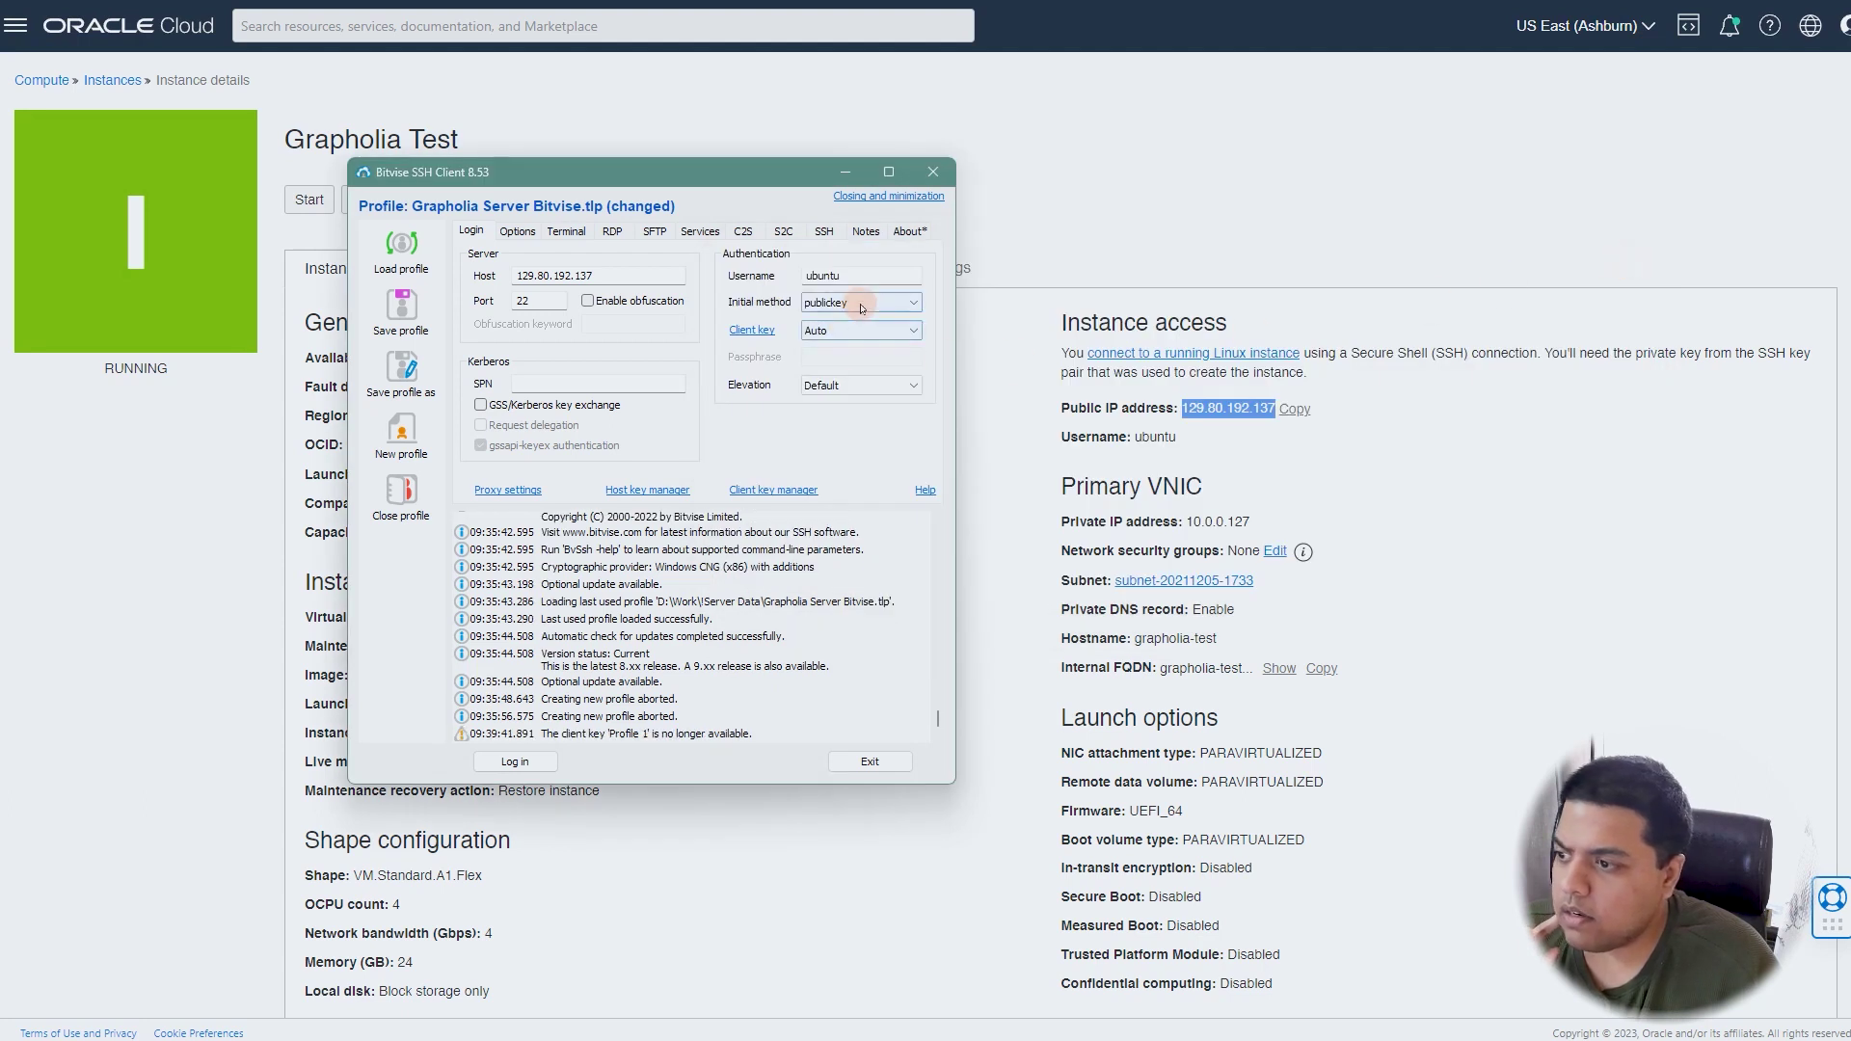
- Log in to the server with Profile 2 as the client key, accepting and saving its host key
click(814, 333)
click(848, 359)
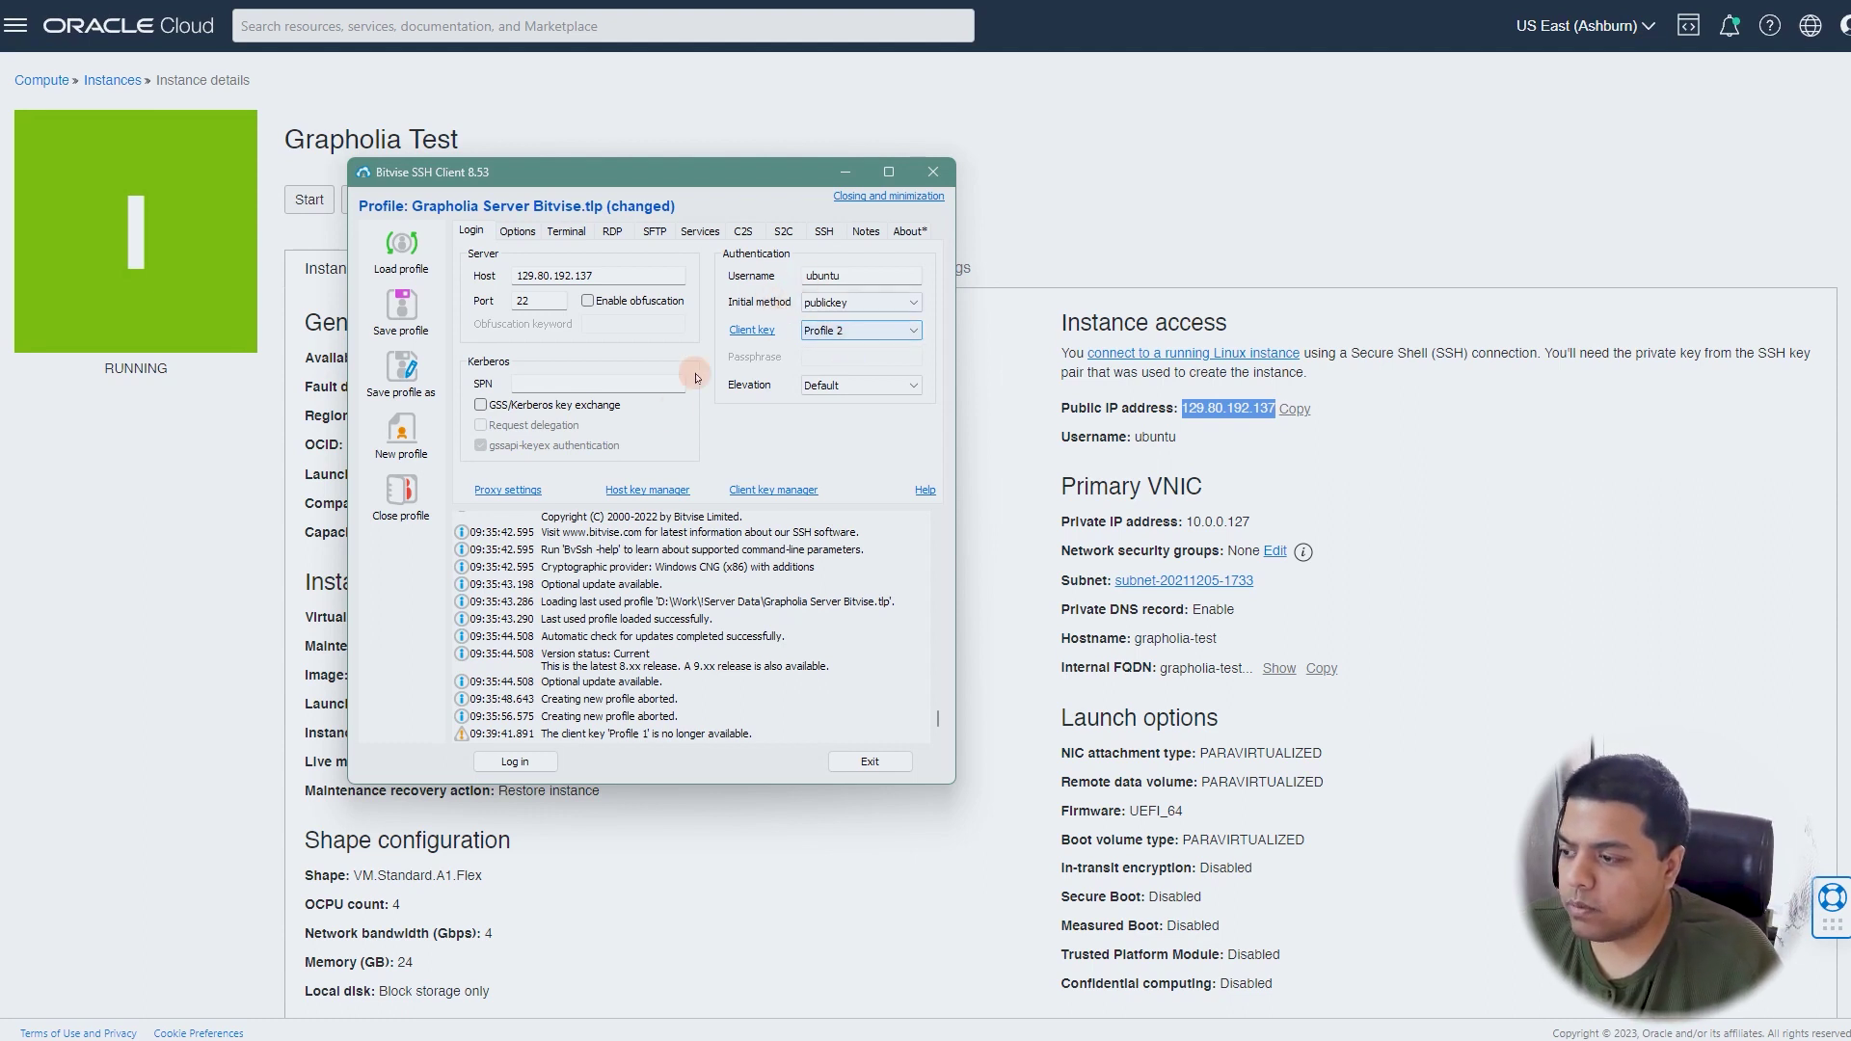
click(532, 763)
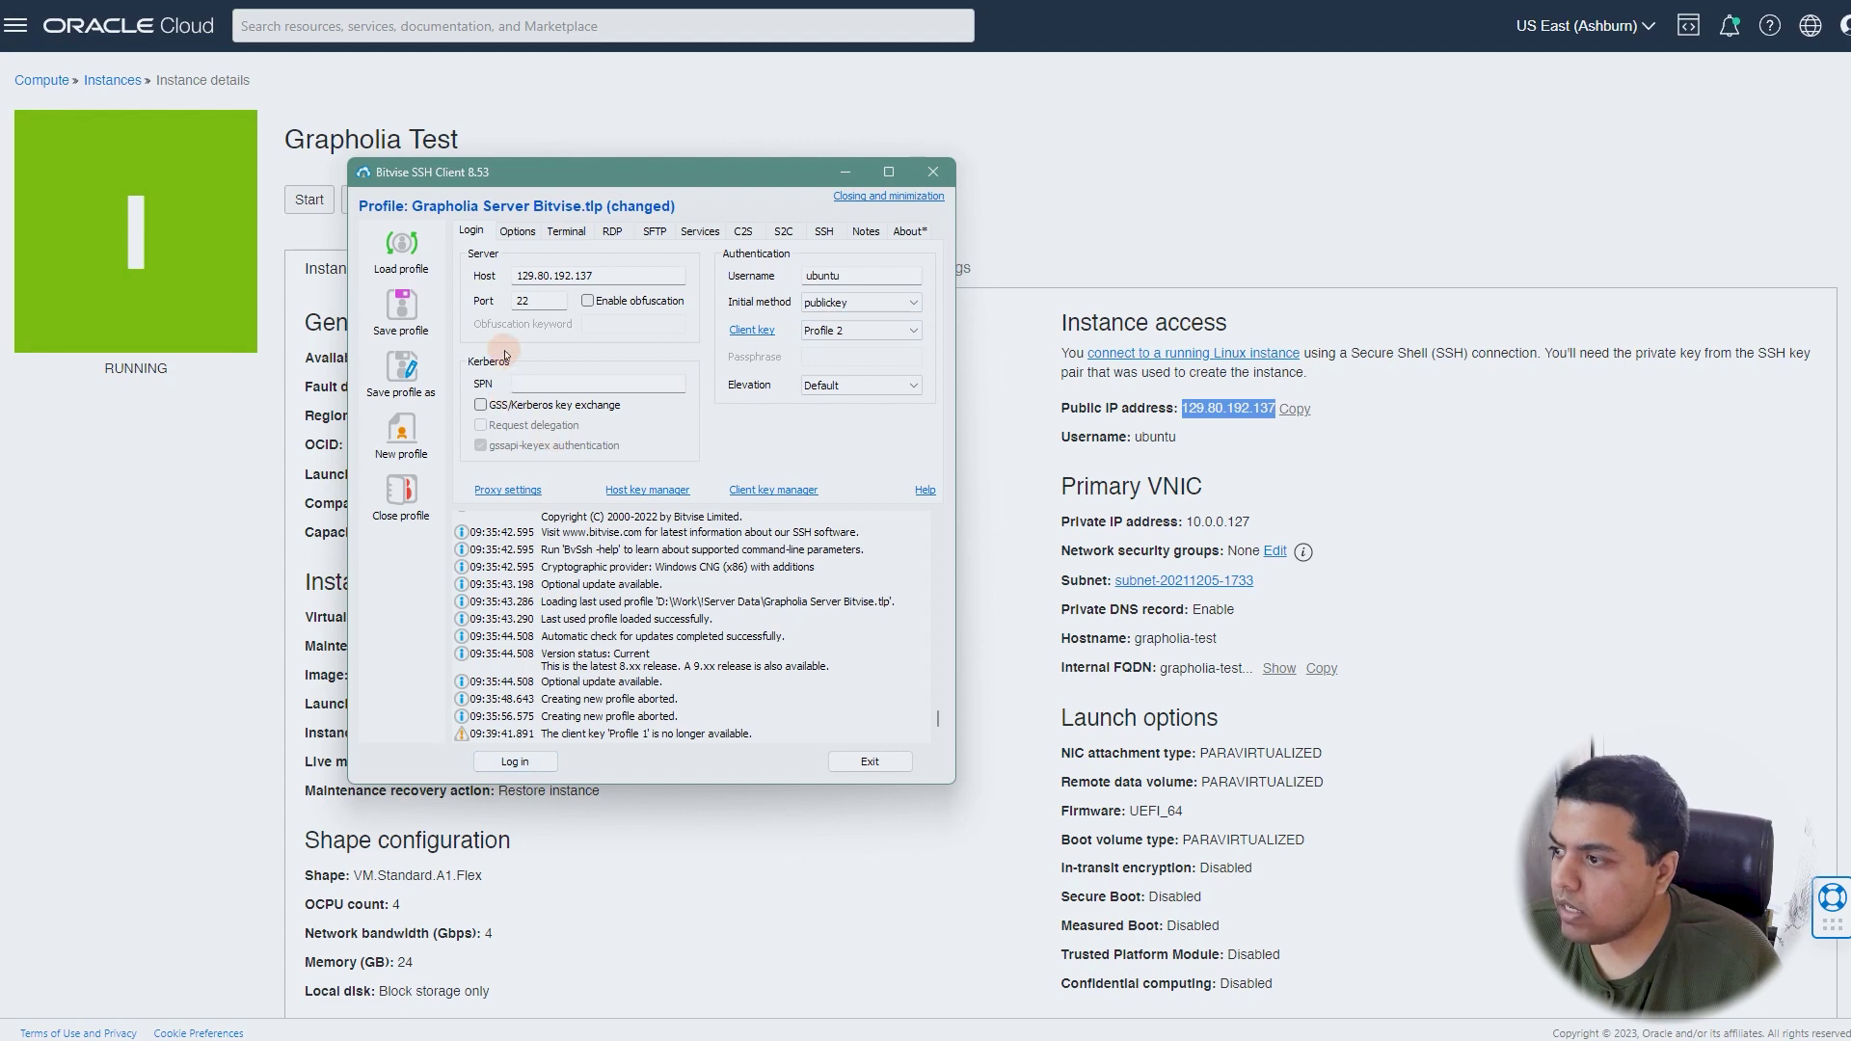
click(516, 762)
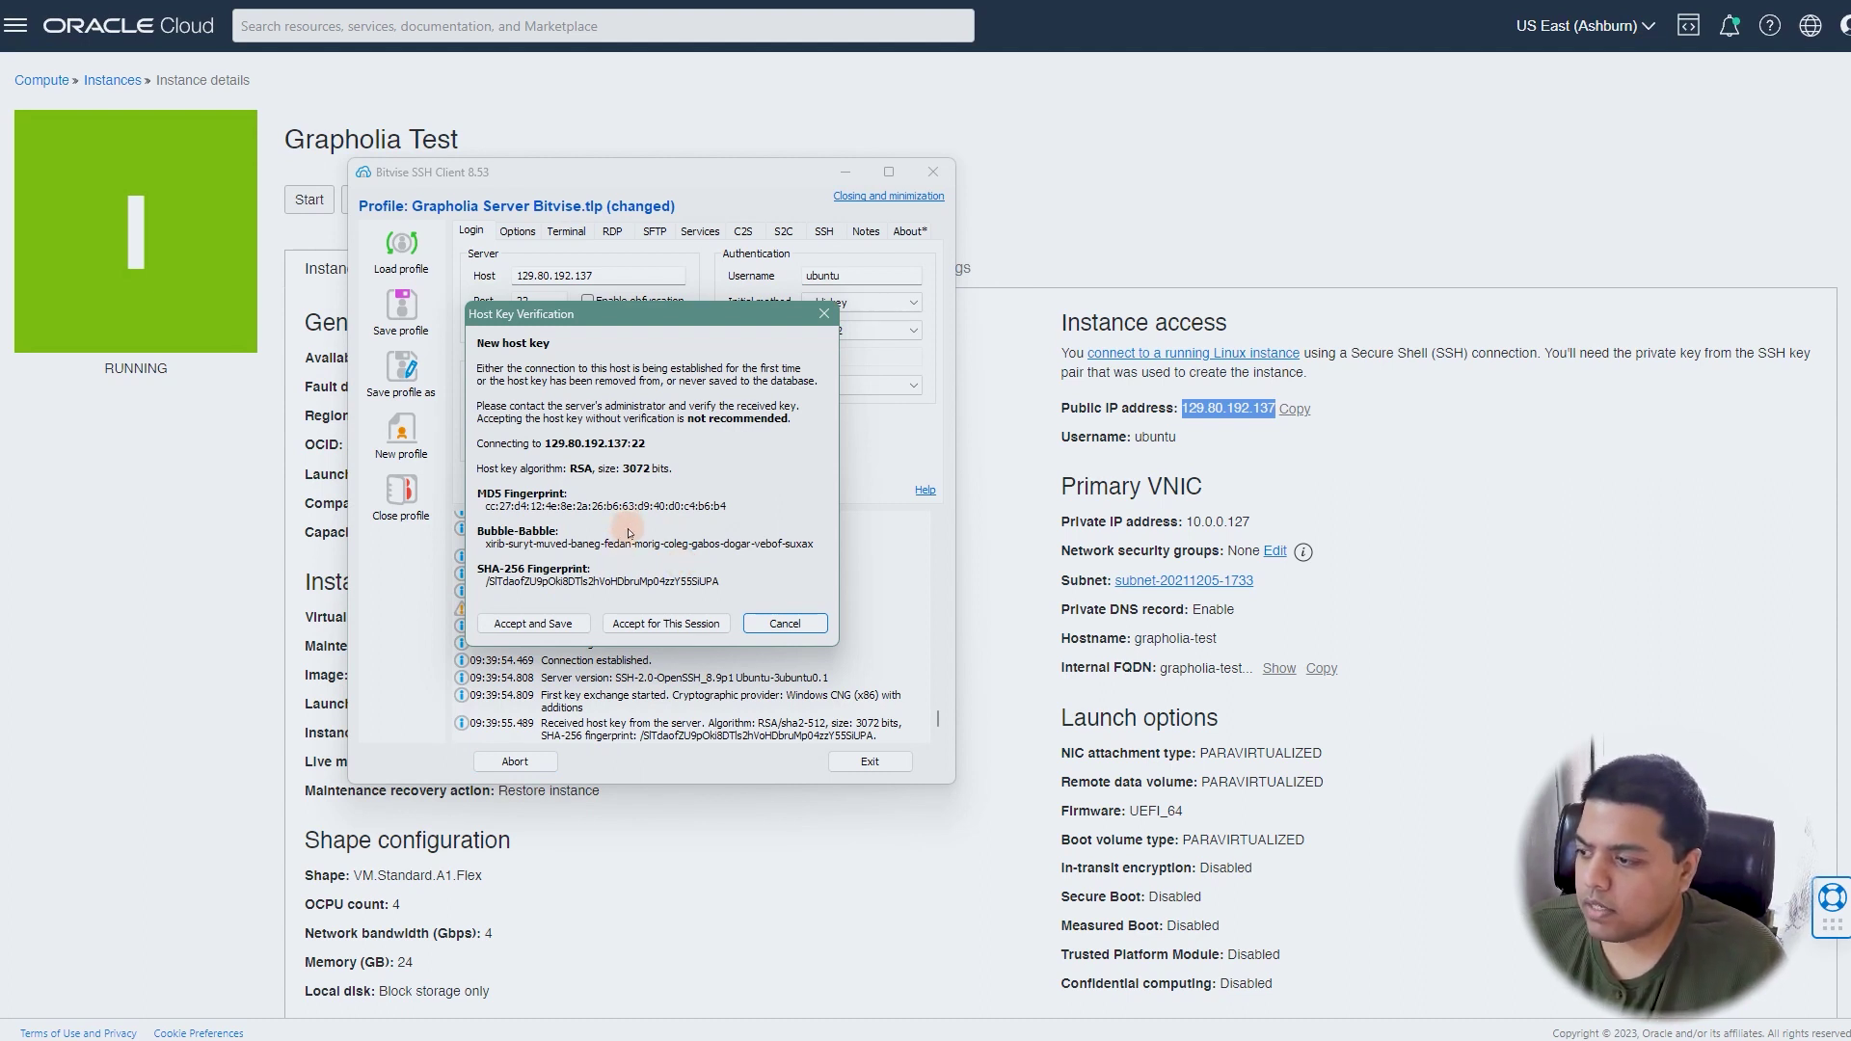
click(571, 625)
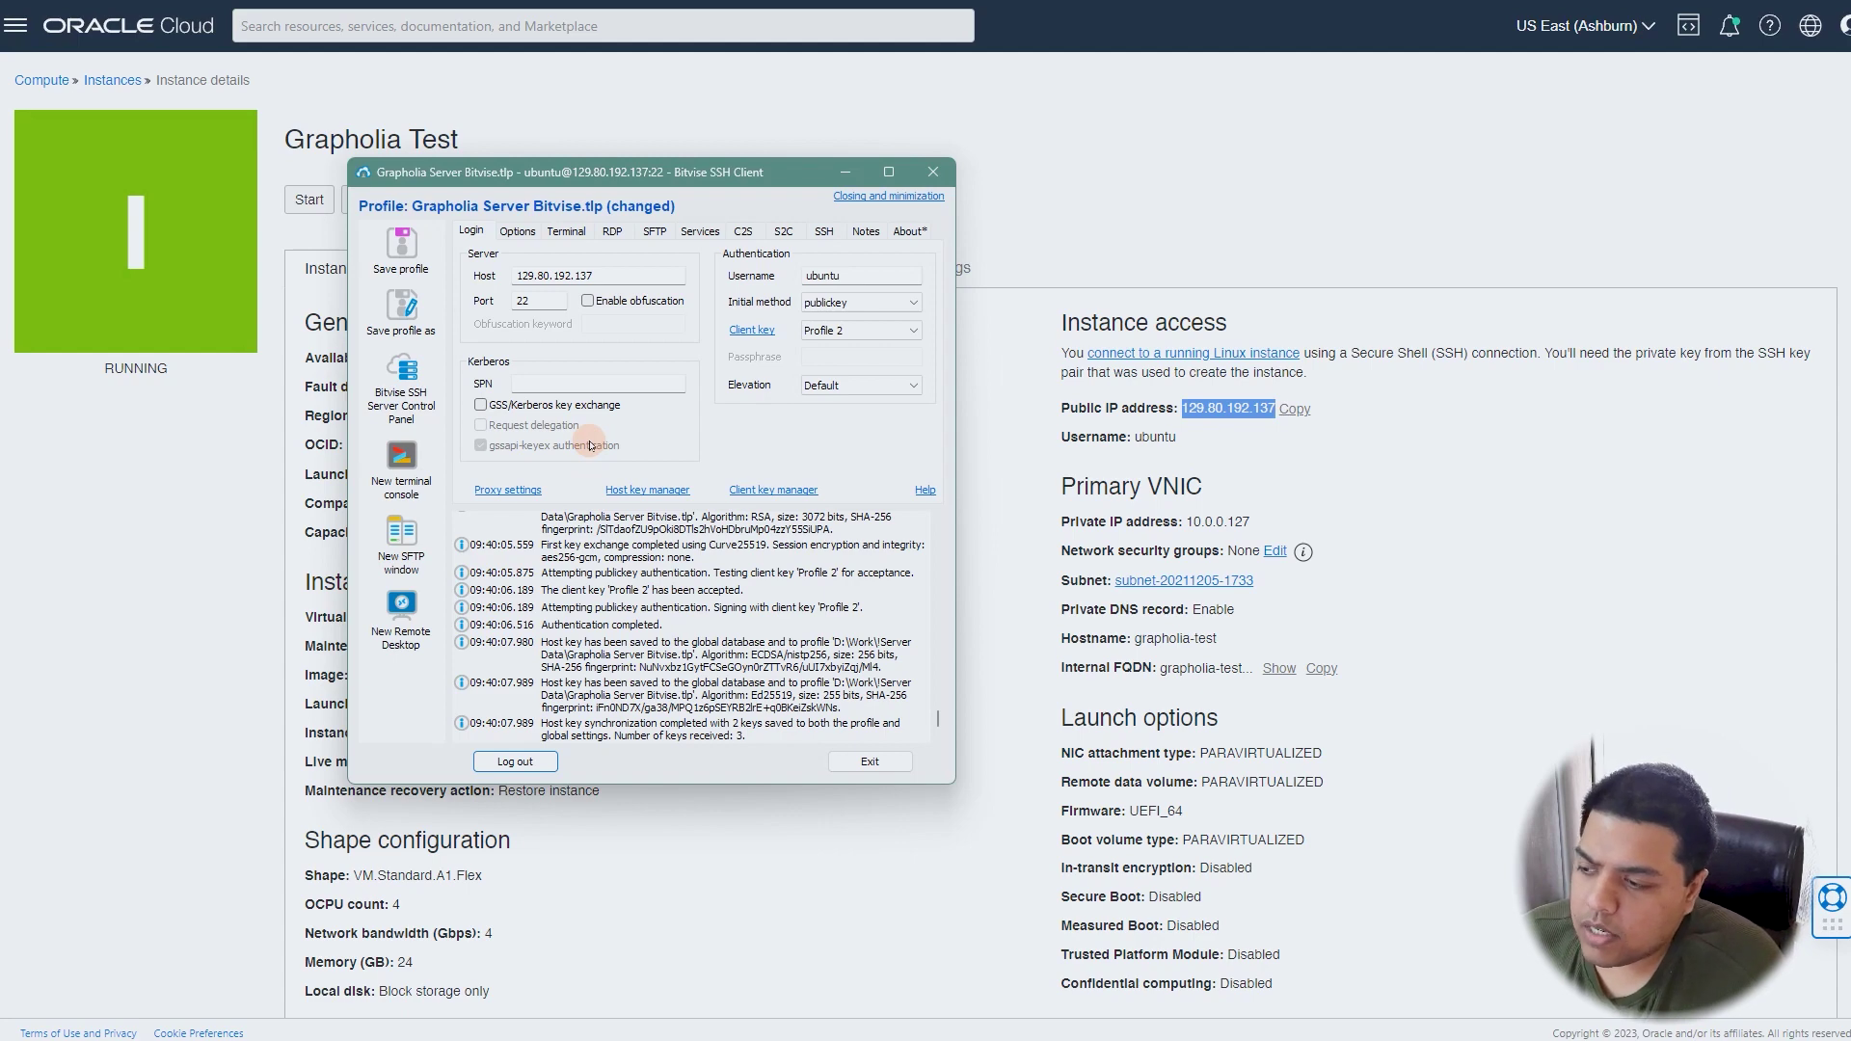
- Open a new terminal console on the server and switch to the root shell with sudo -i
click(403, 456)
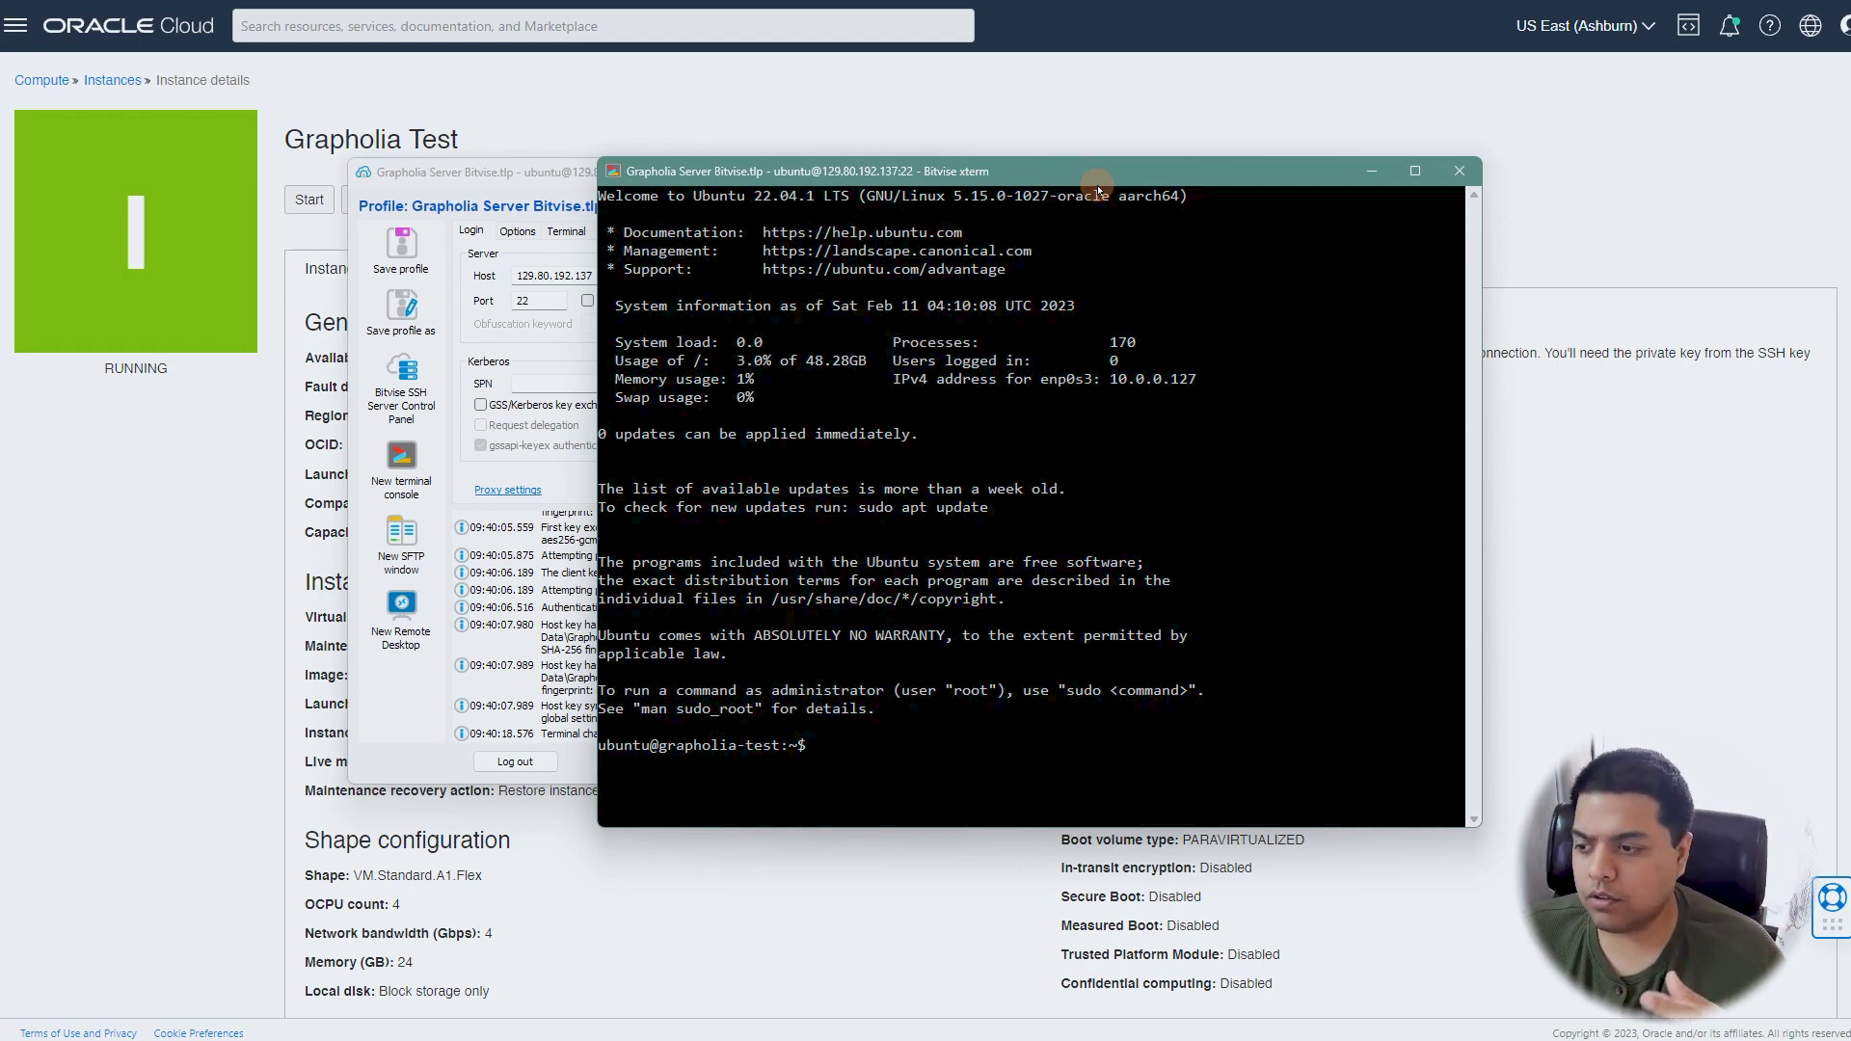
drag(1097, 183, 989, 148)
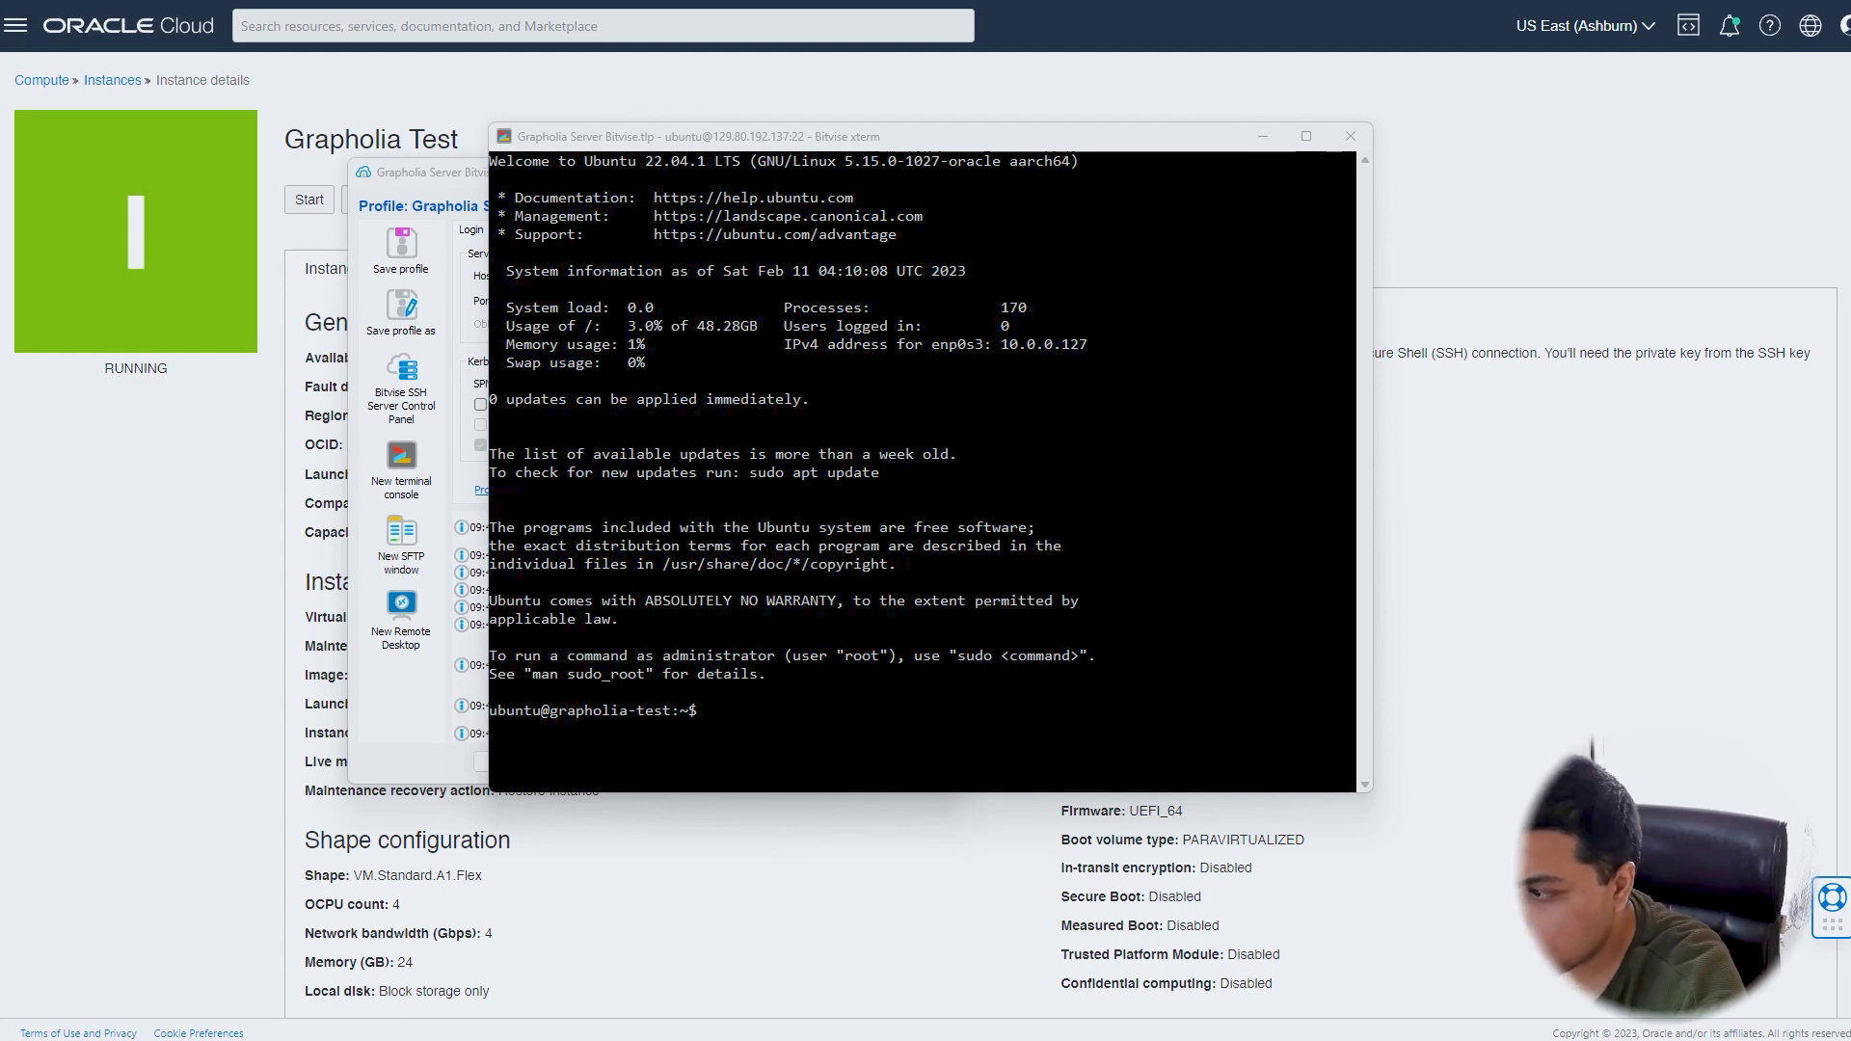
click(769, 715)
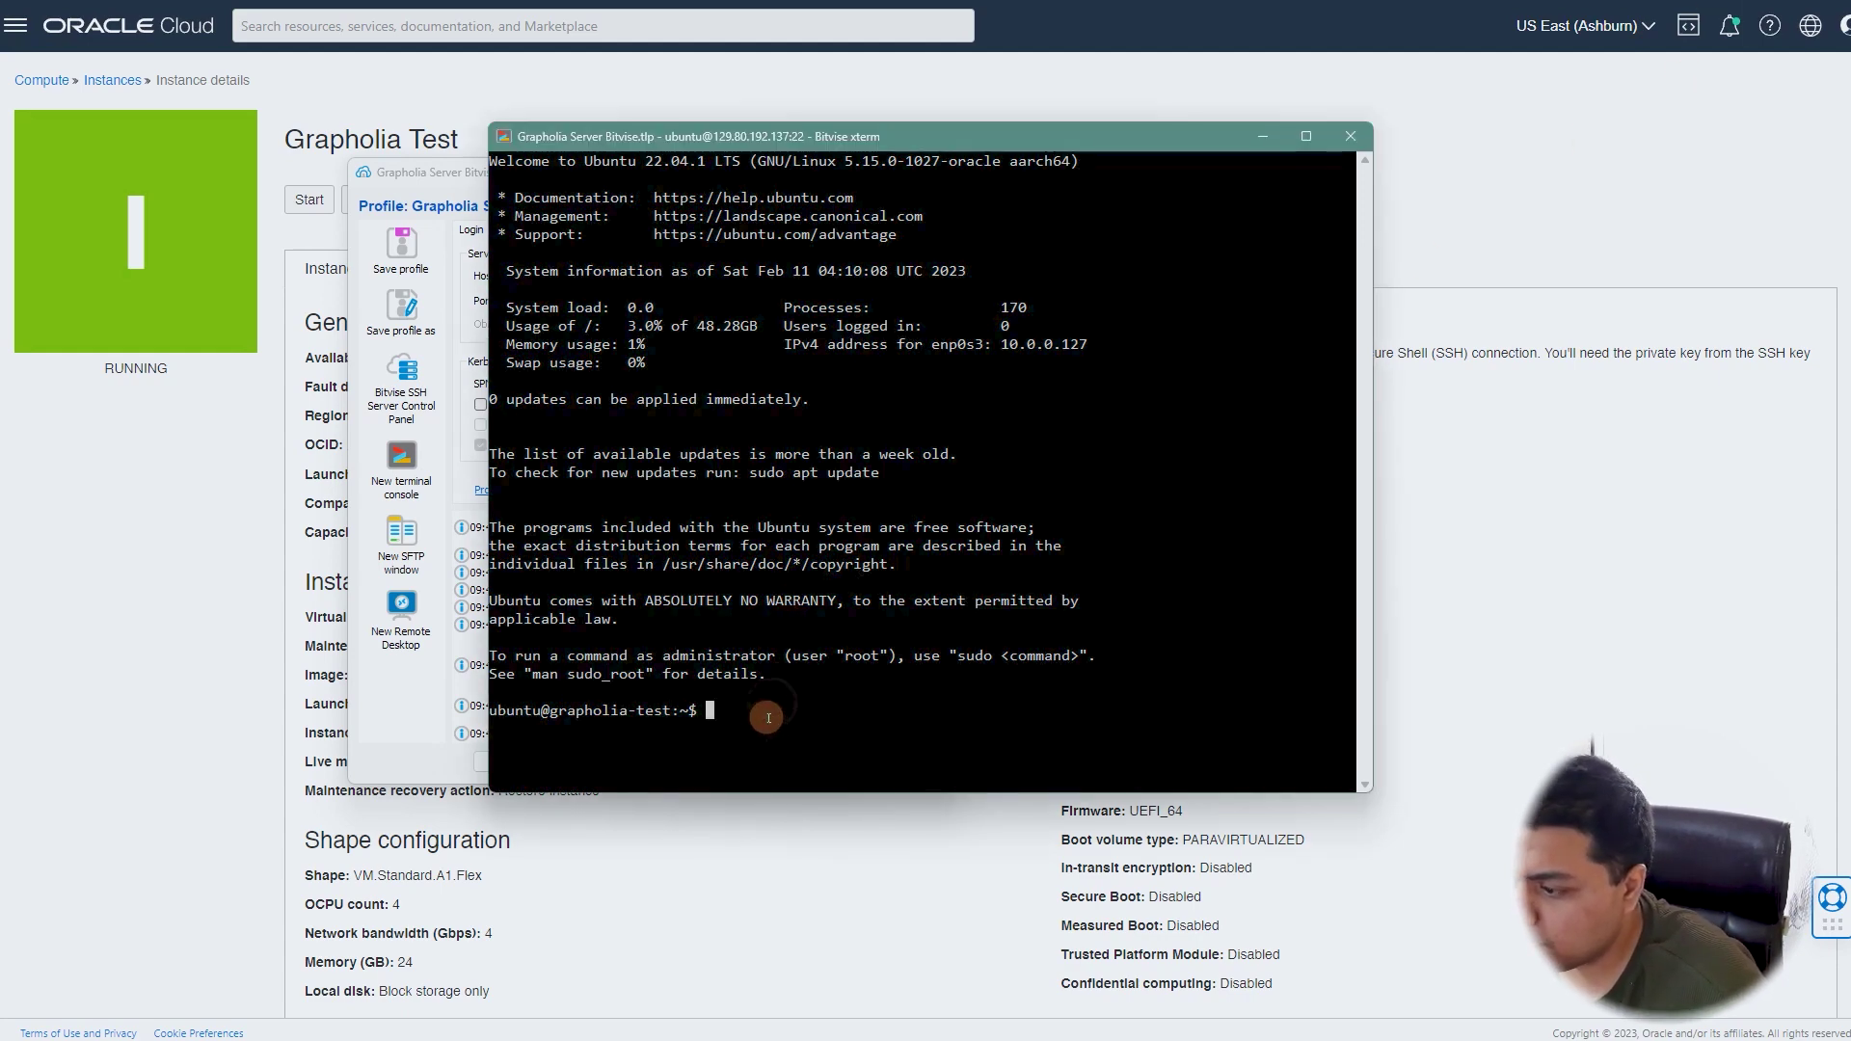
text(sudo -)
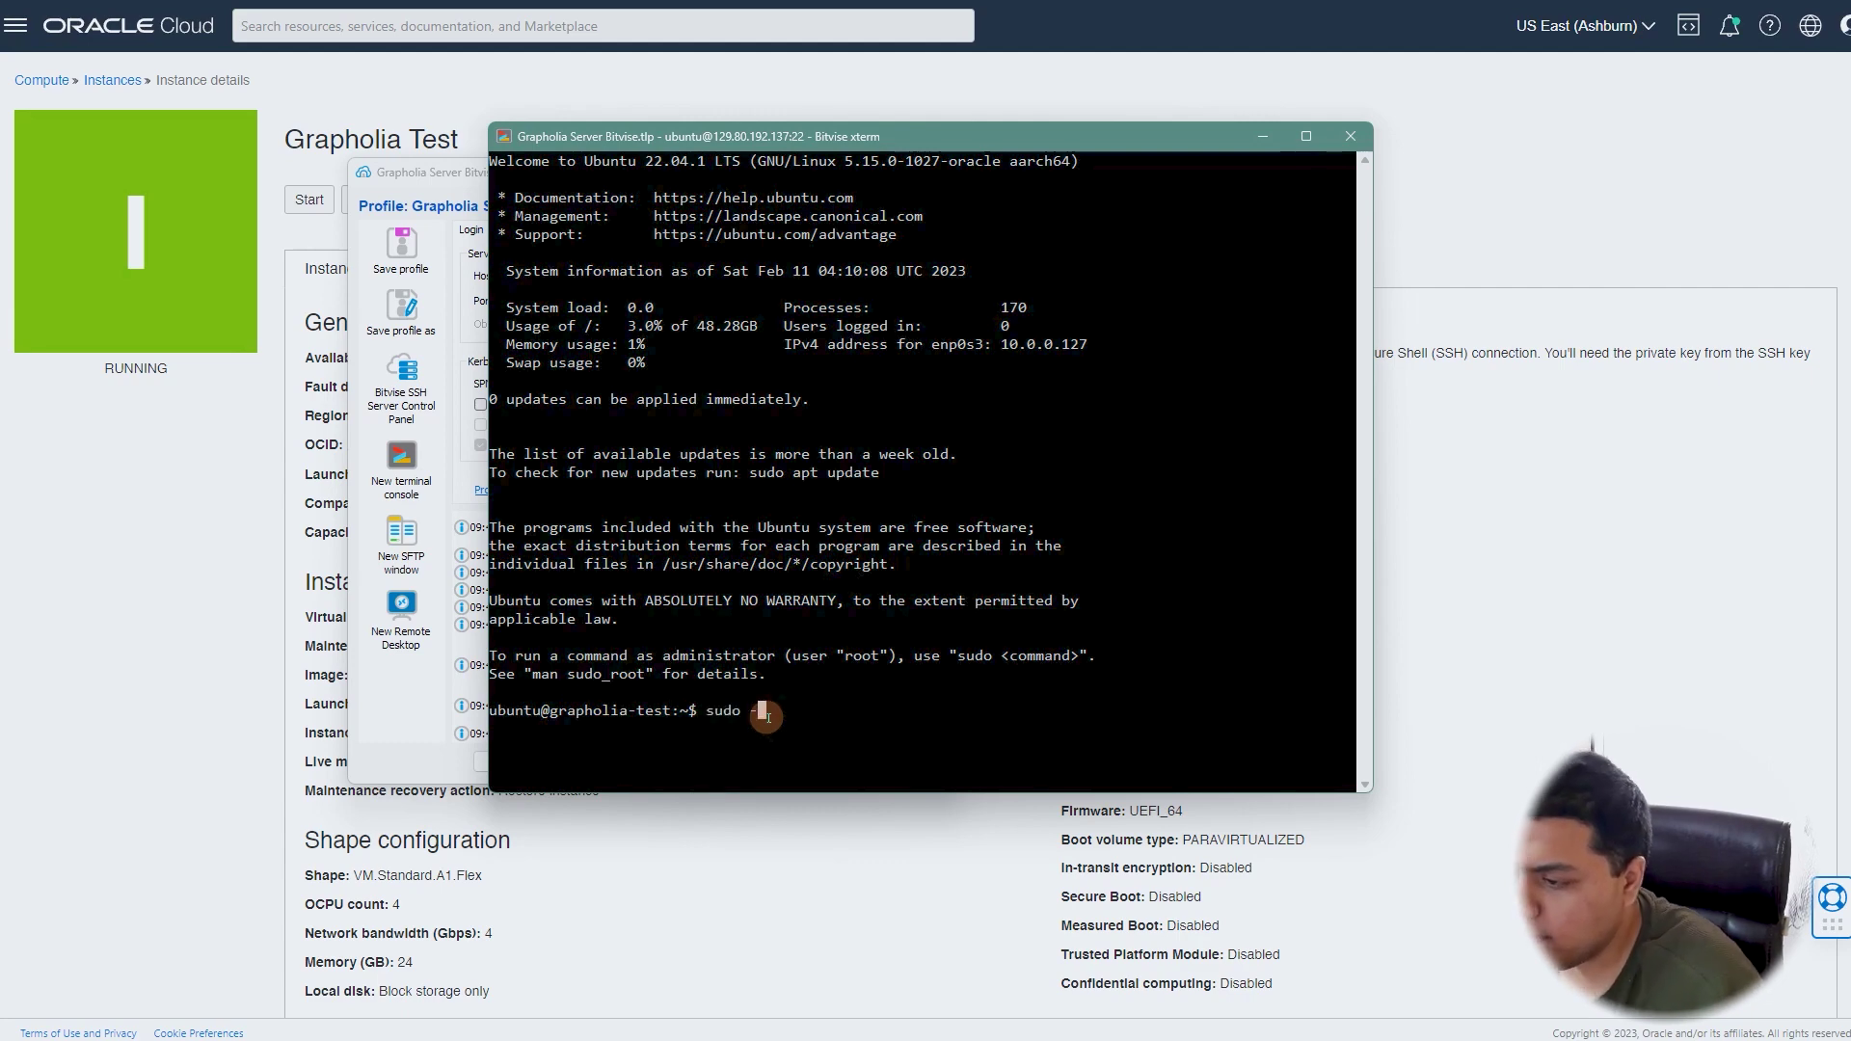
text(i)
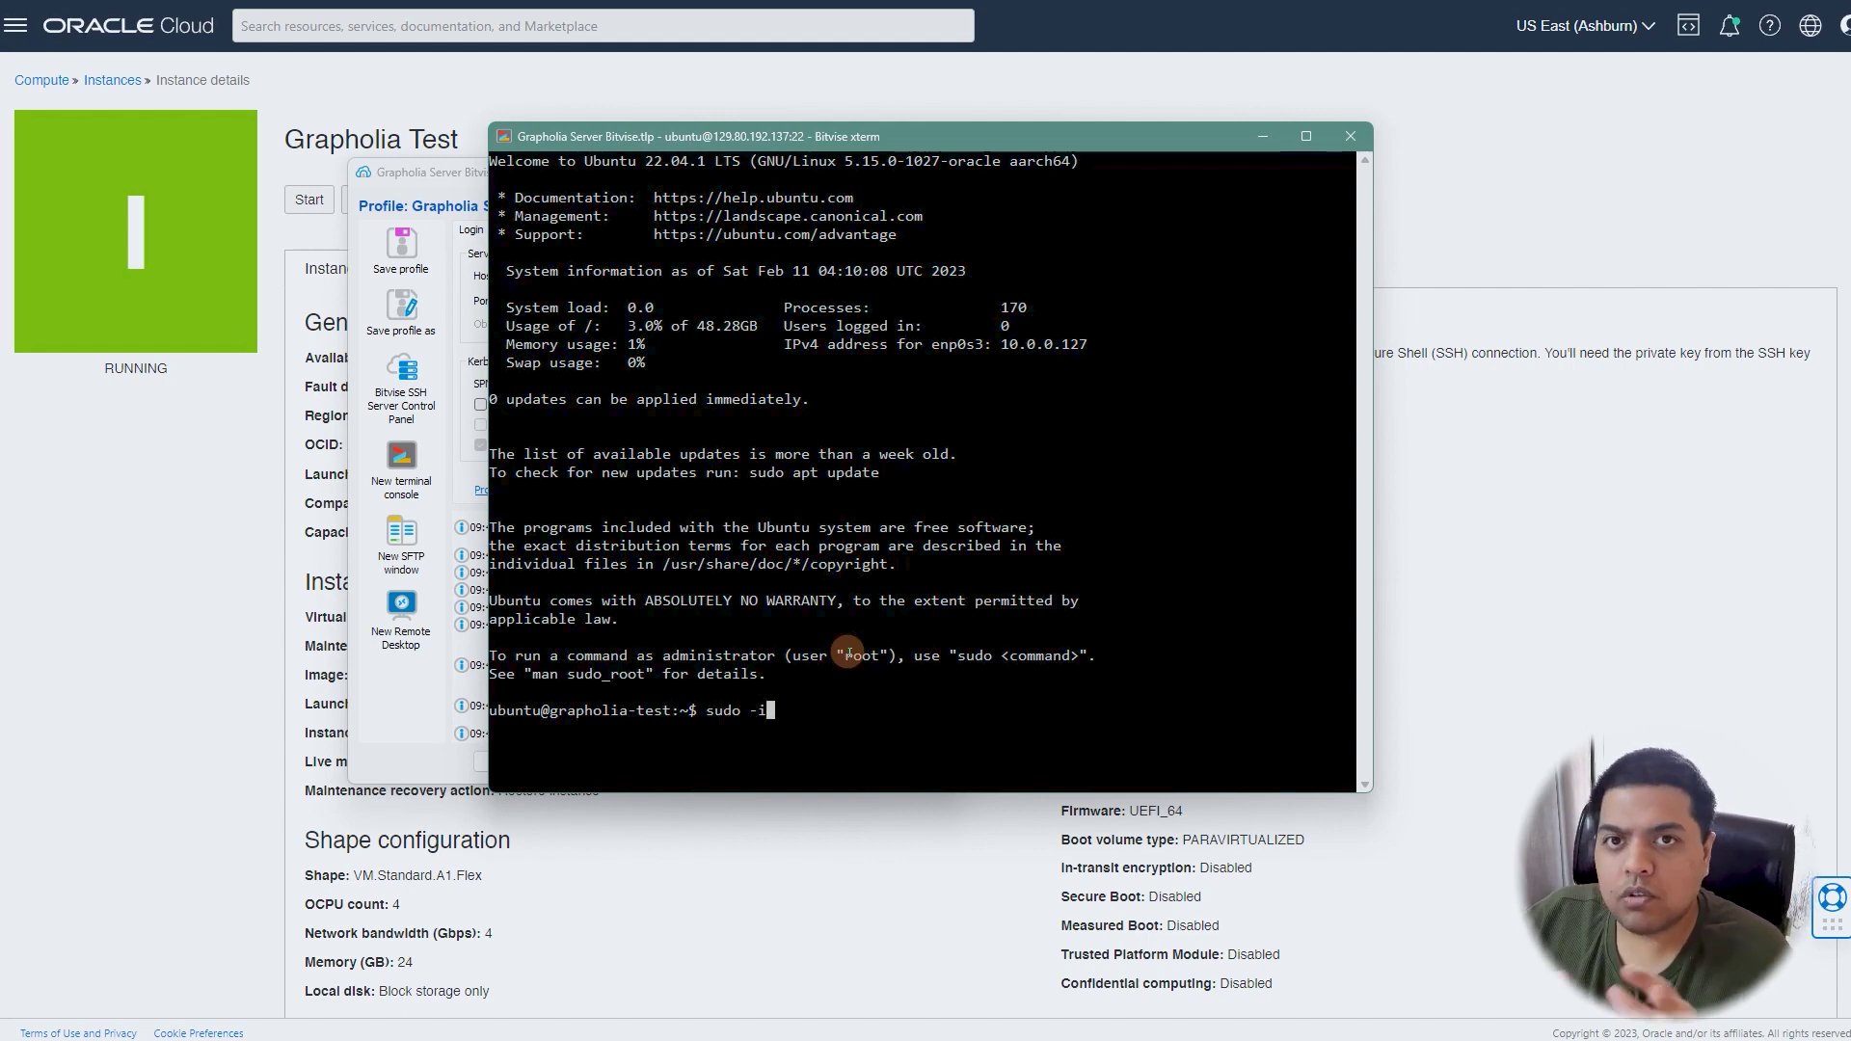
key(Return)
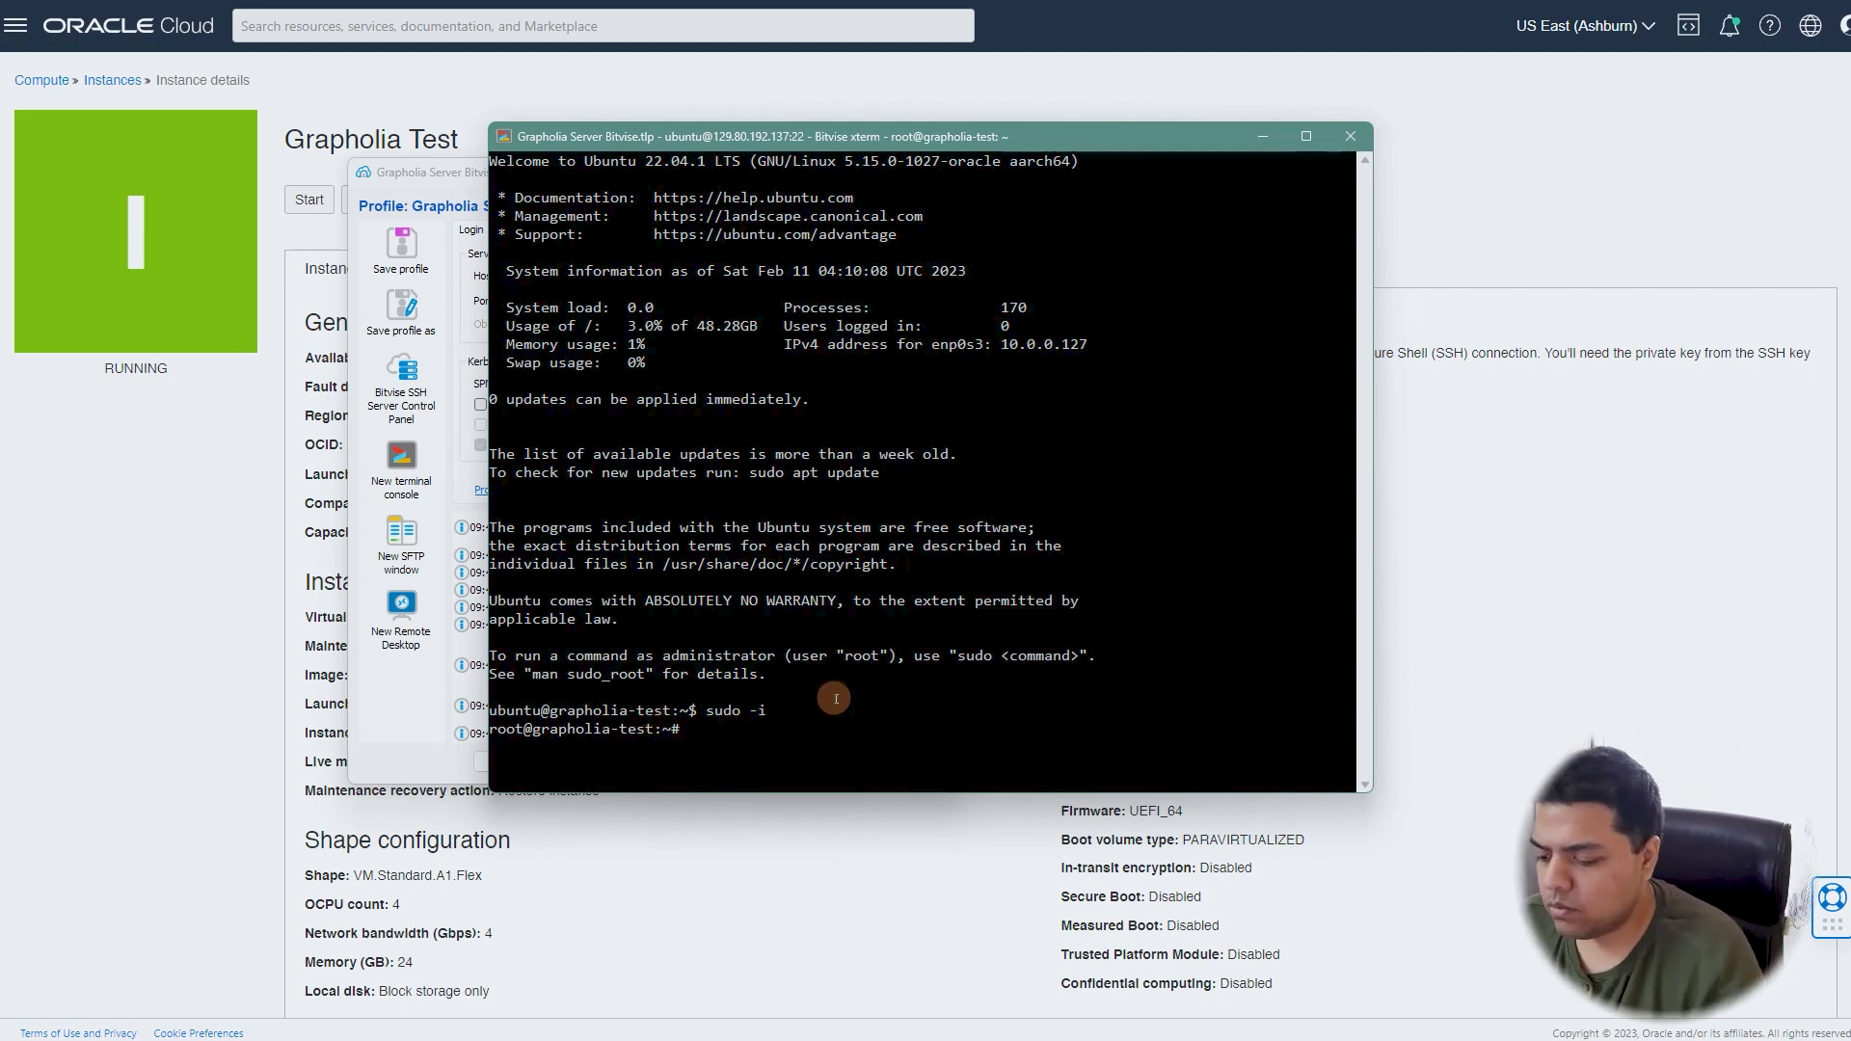
- Refresh the server's package lists with apt-get update
text(apholia-test:~# apt)
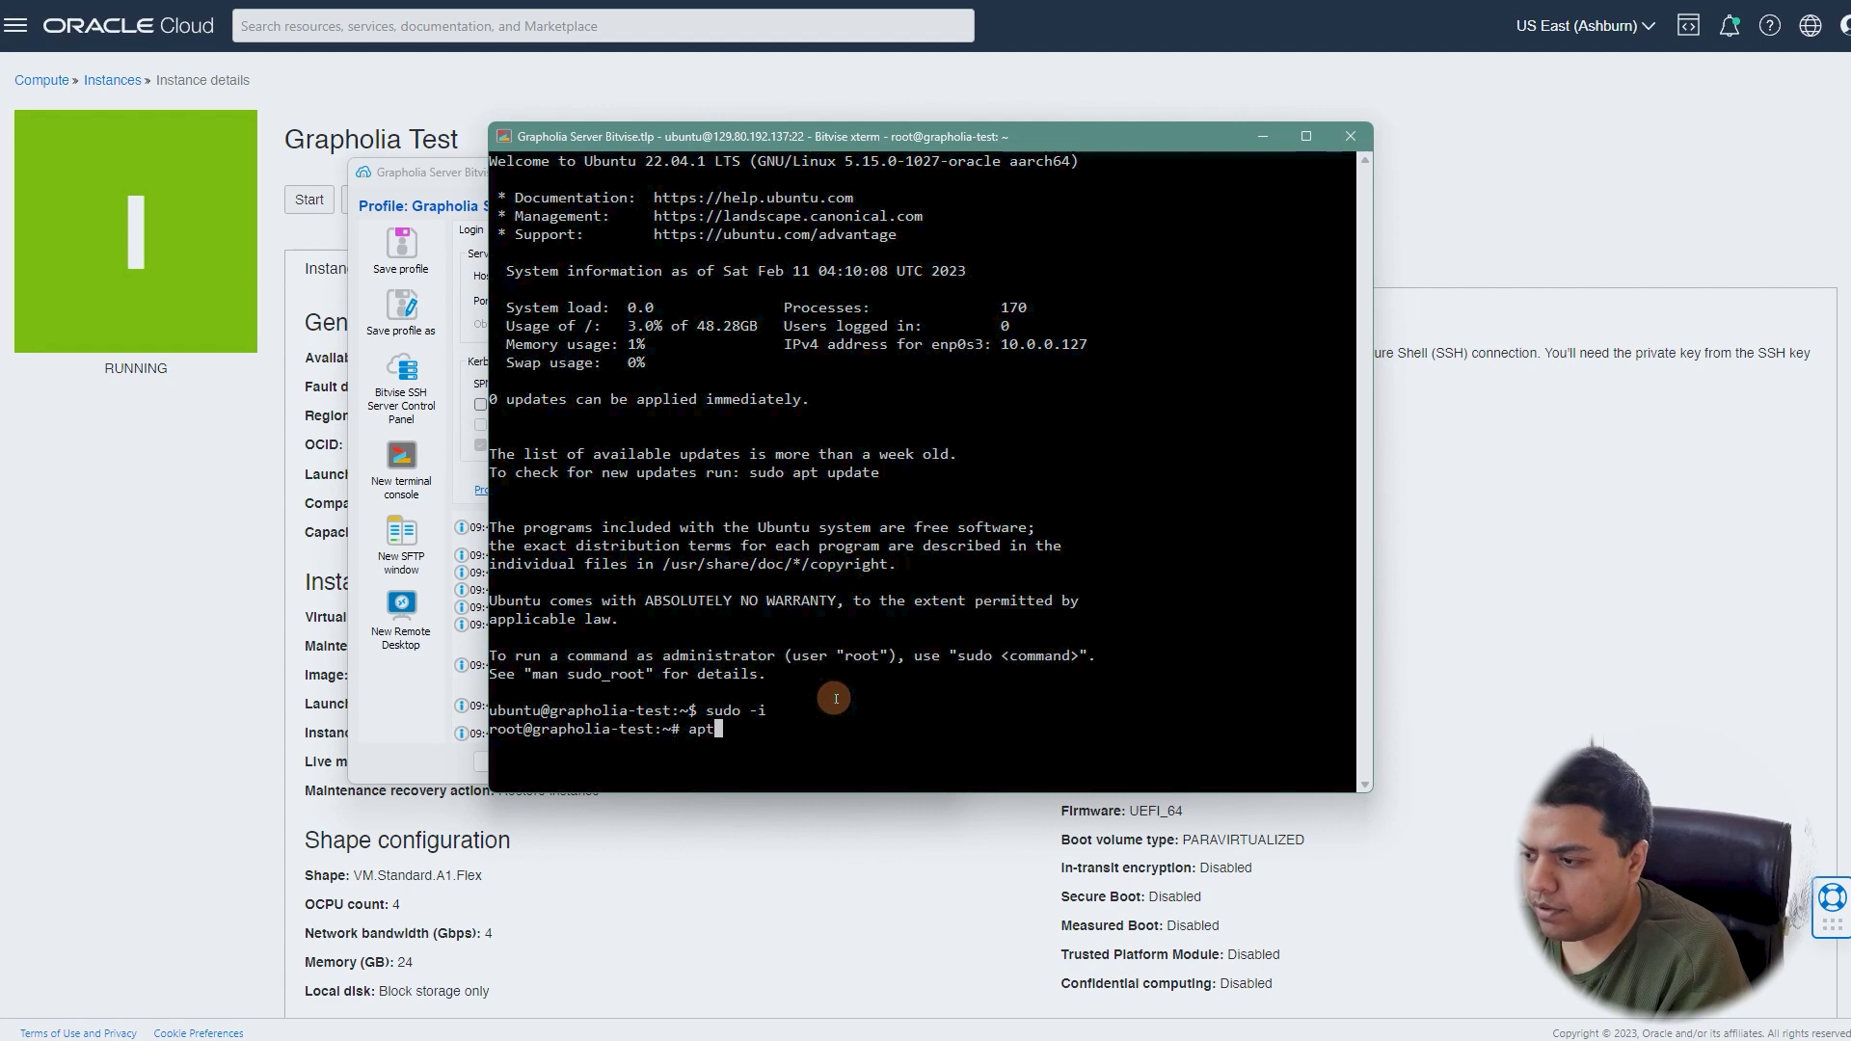
text(-)
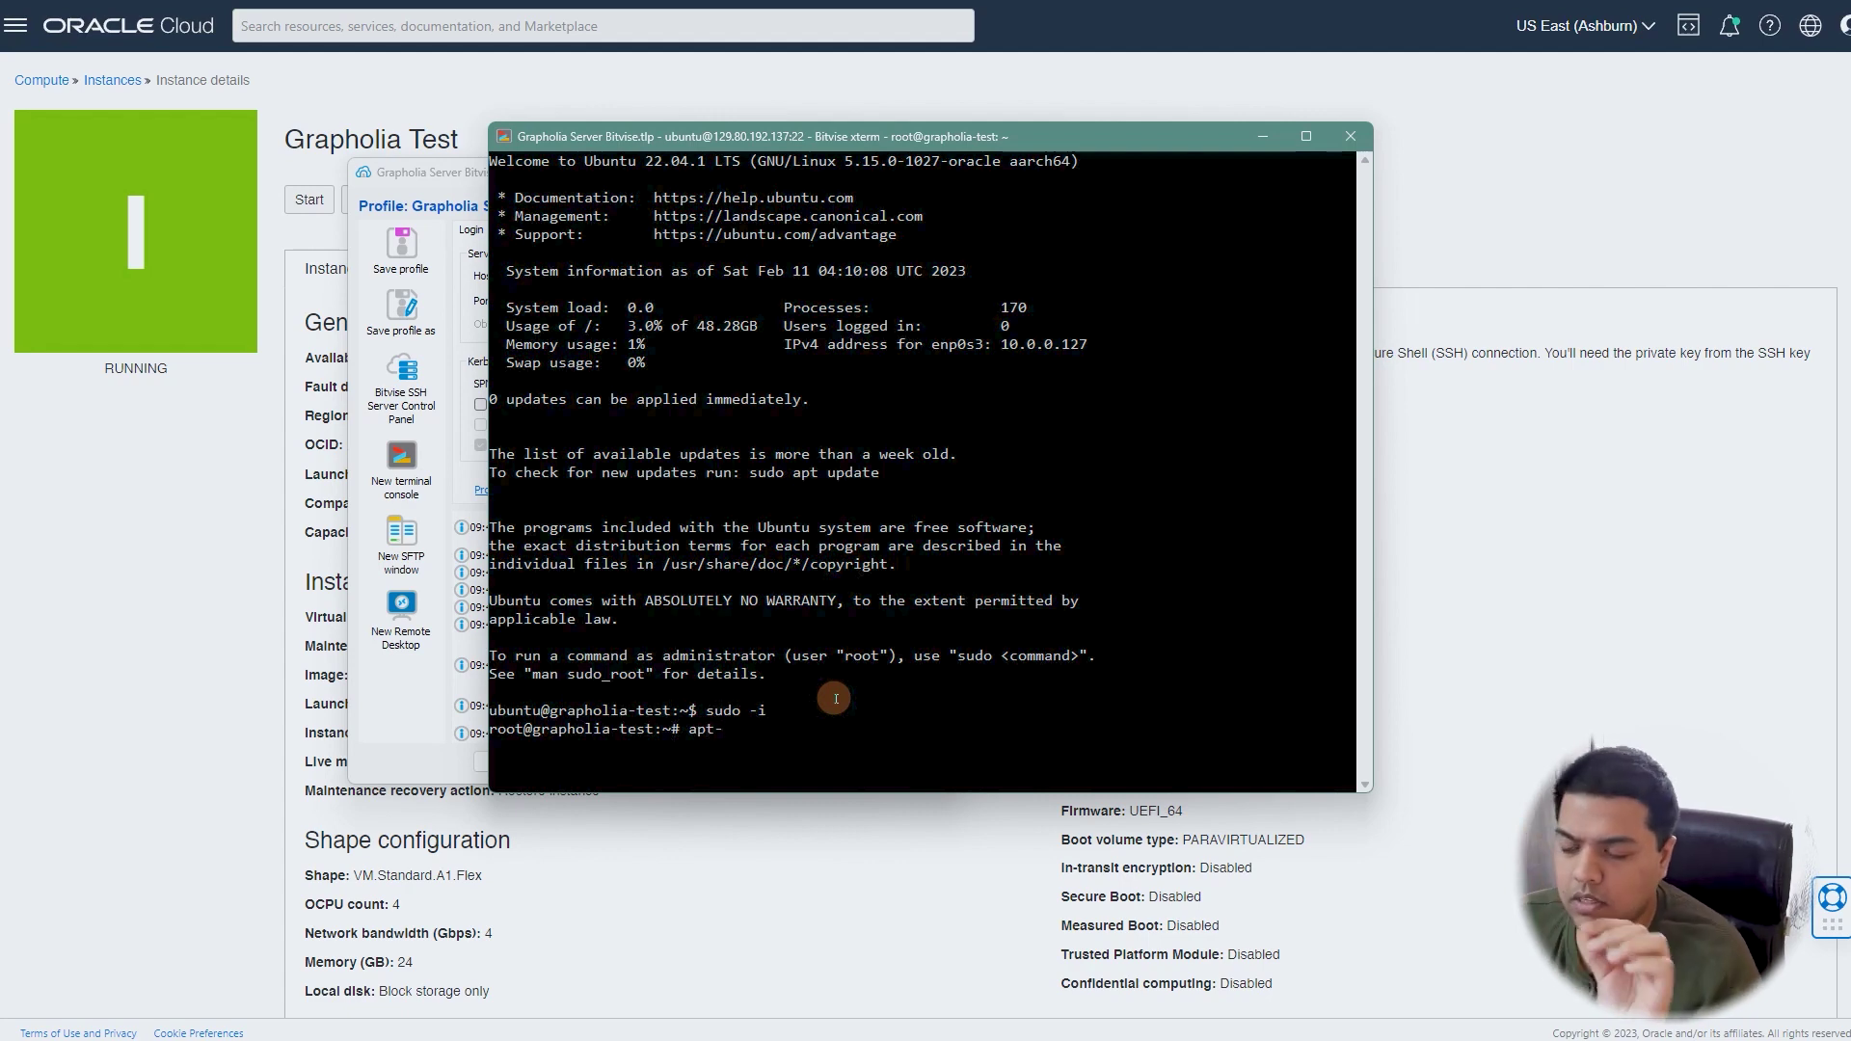
text(g)
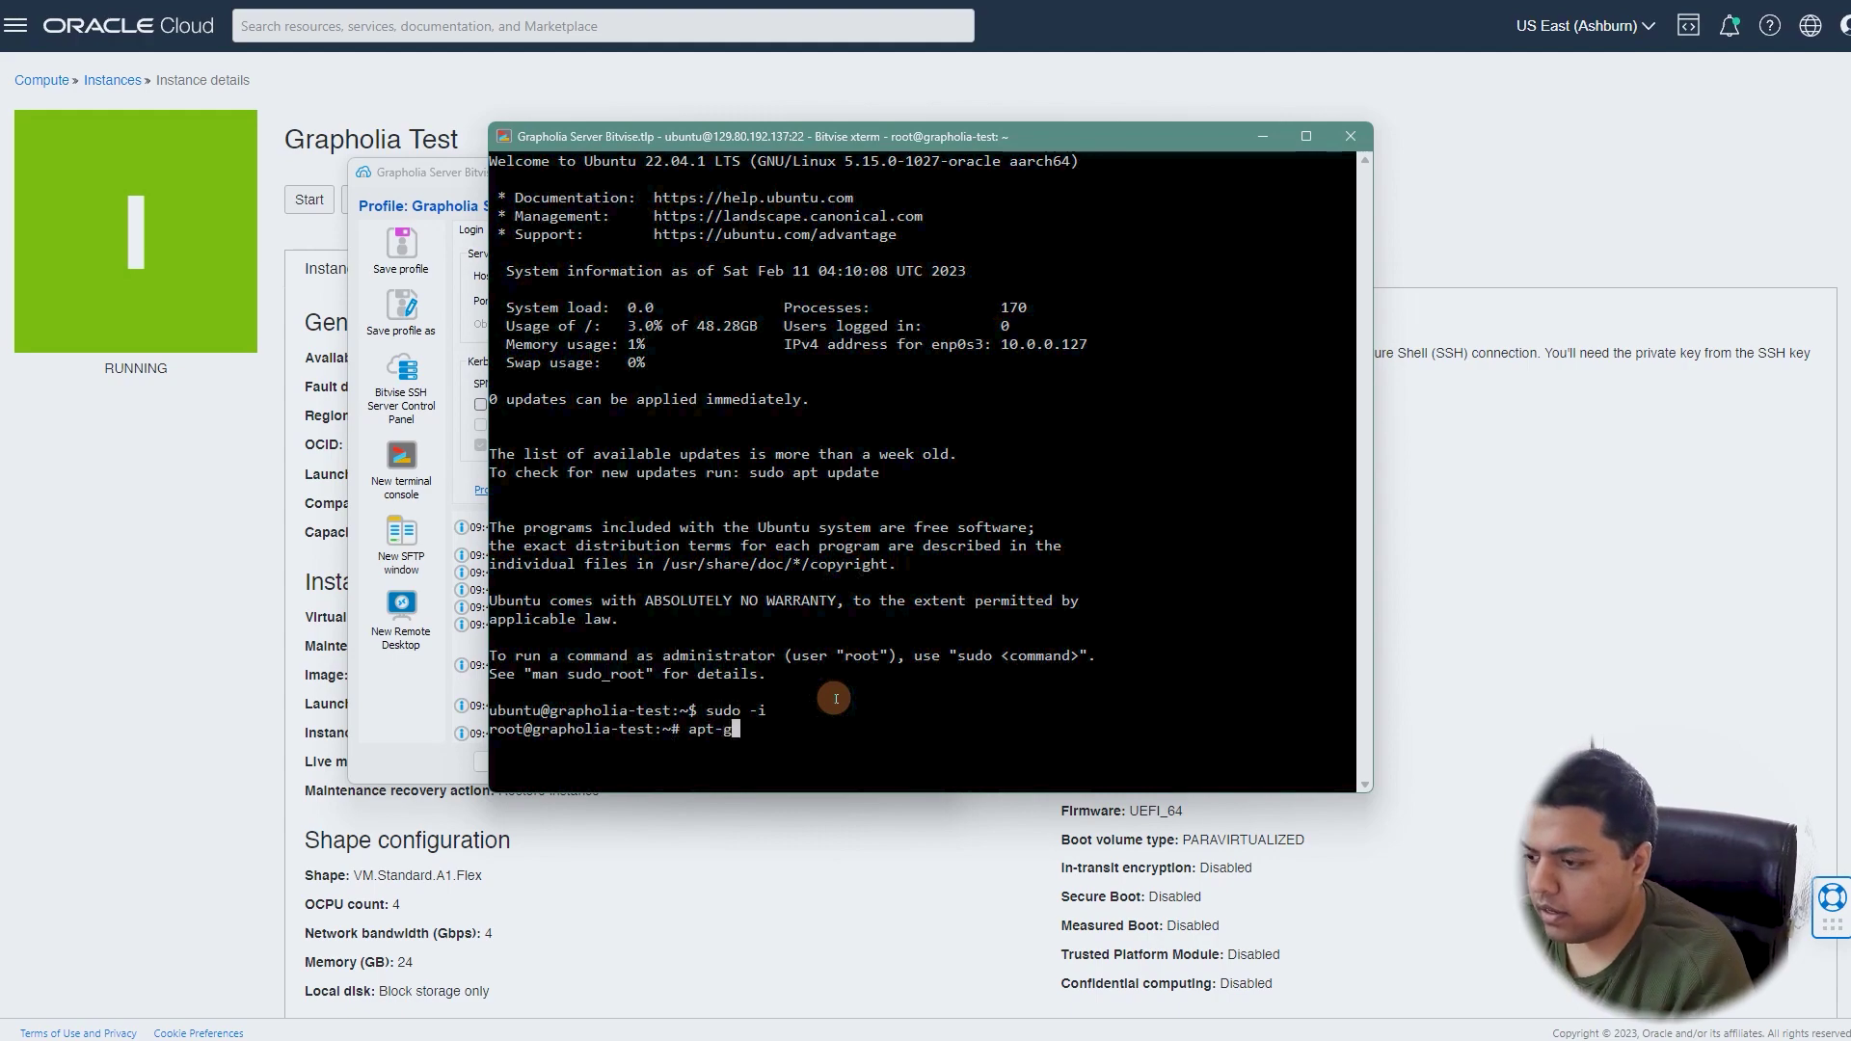
text(et update)
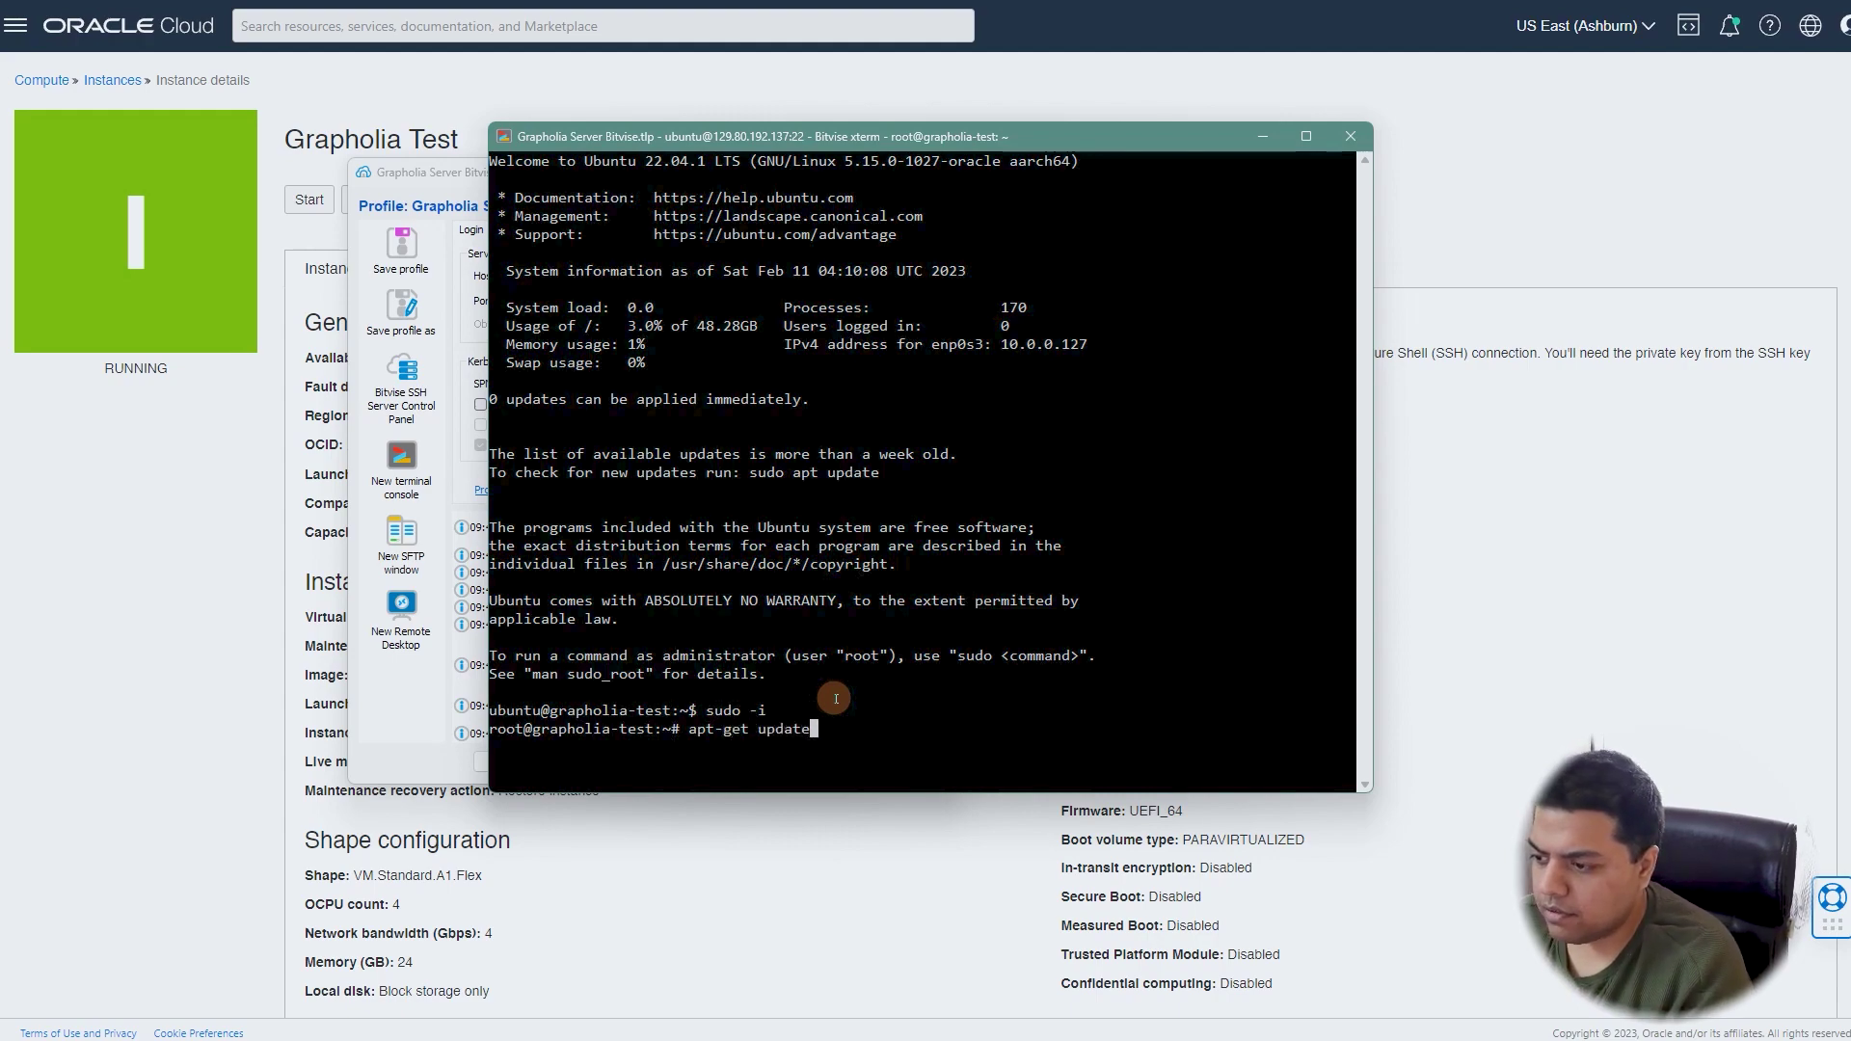
key(Return)
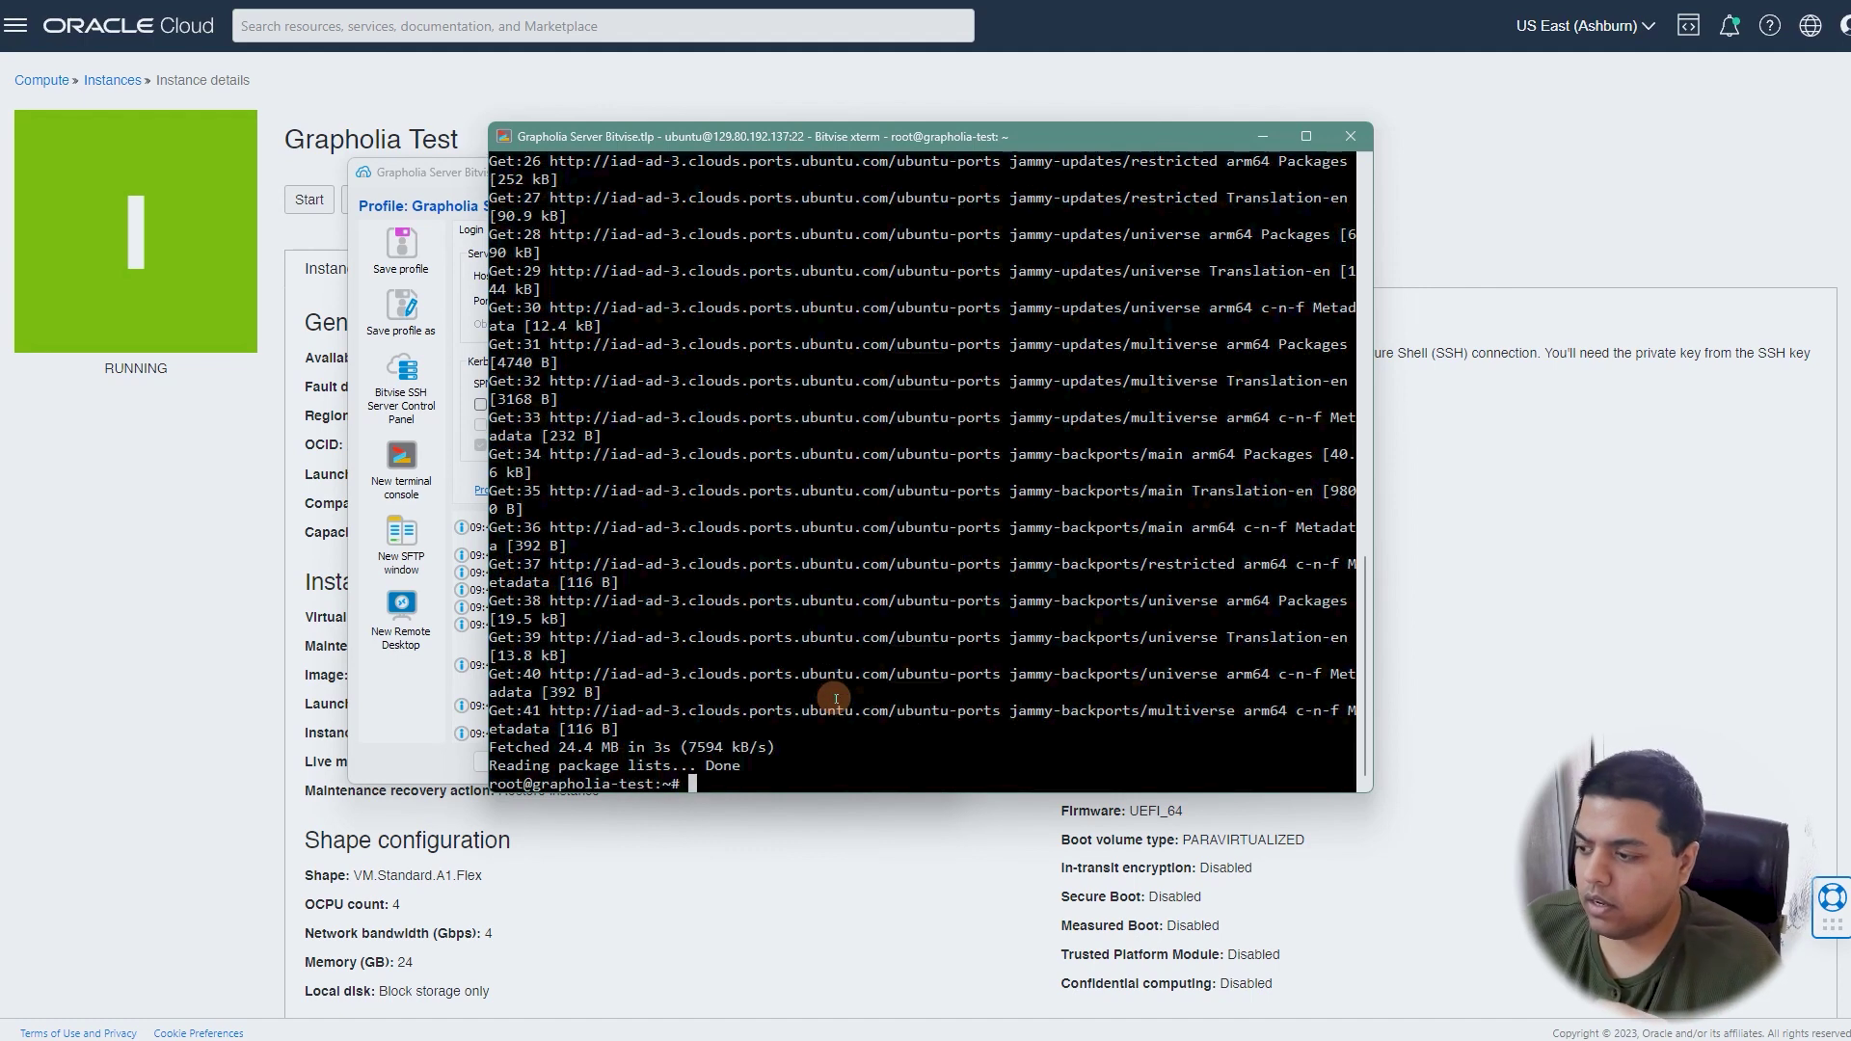
- Upgrade the server's packages with apt-get upgrade, answering y to continue and accepting the preselected services to restart
text(apt)
text(-get up)
text(gr)
text(ad)
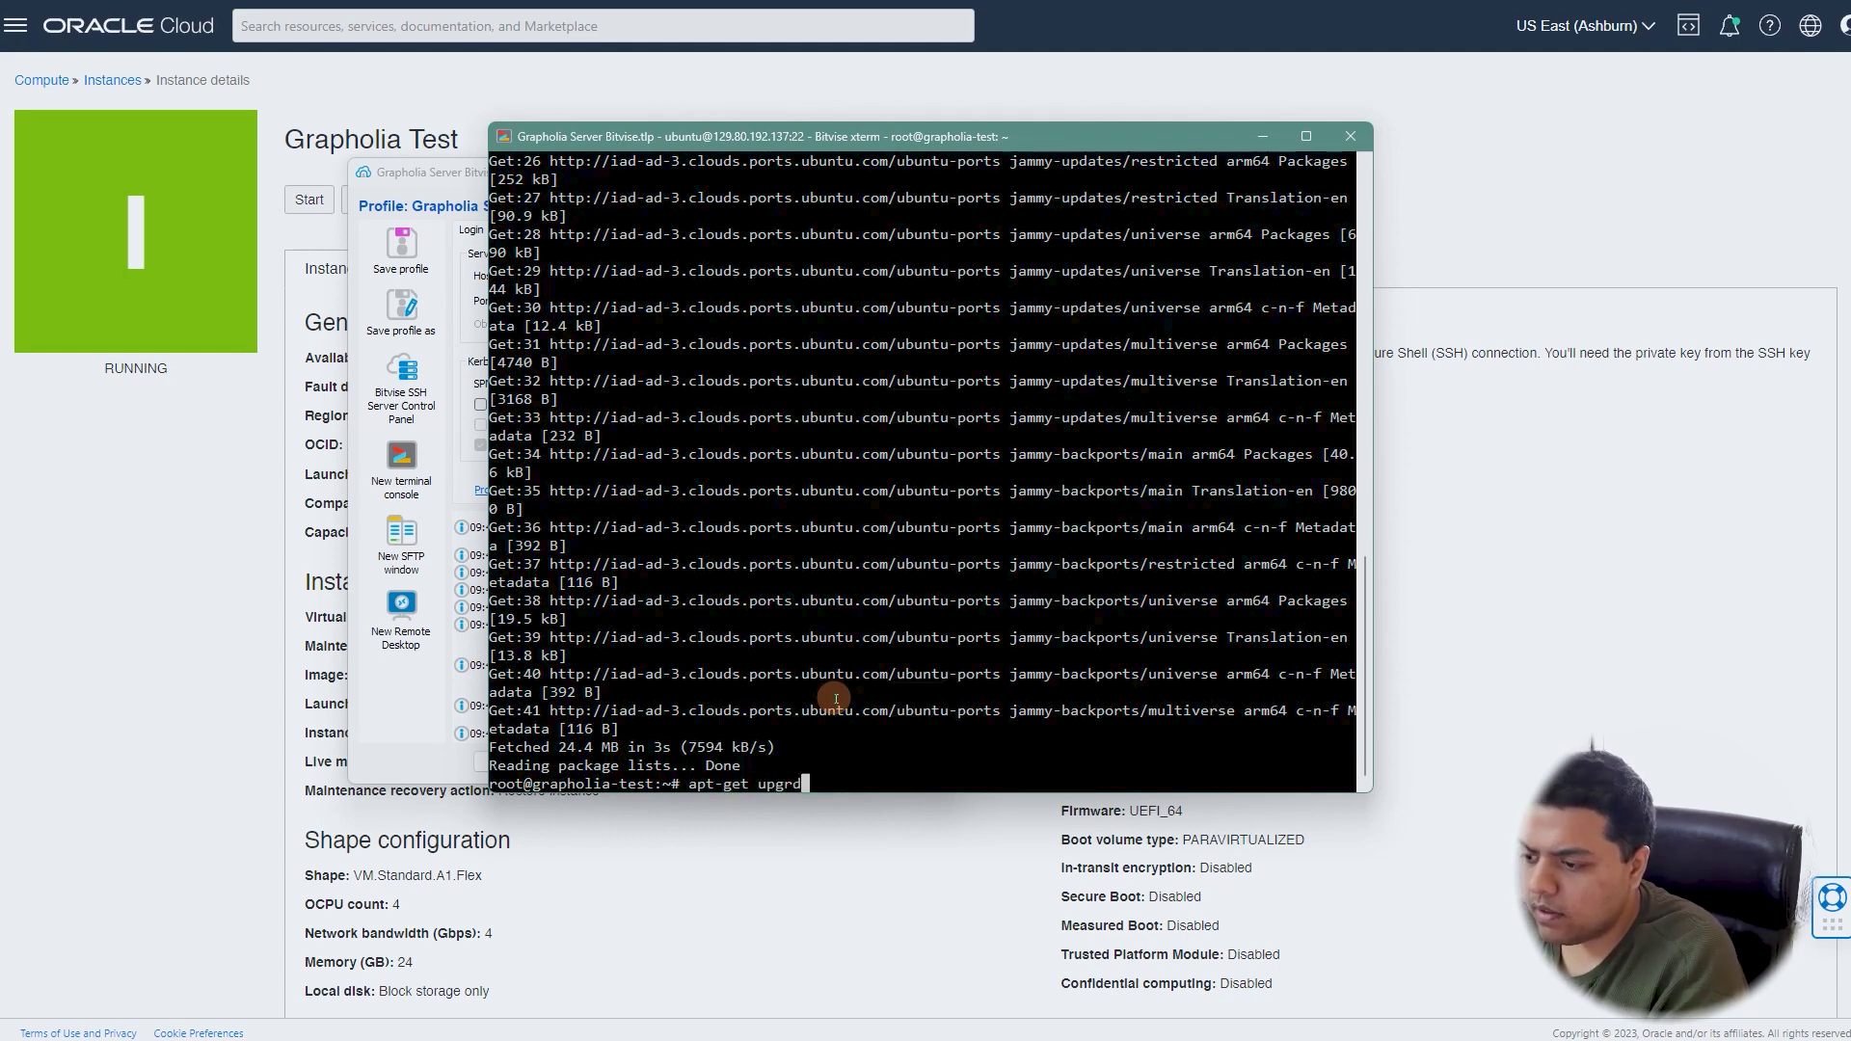
text(e)
key(Return)
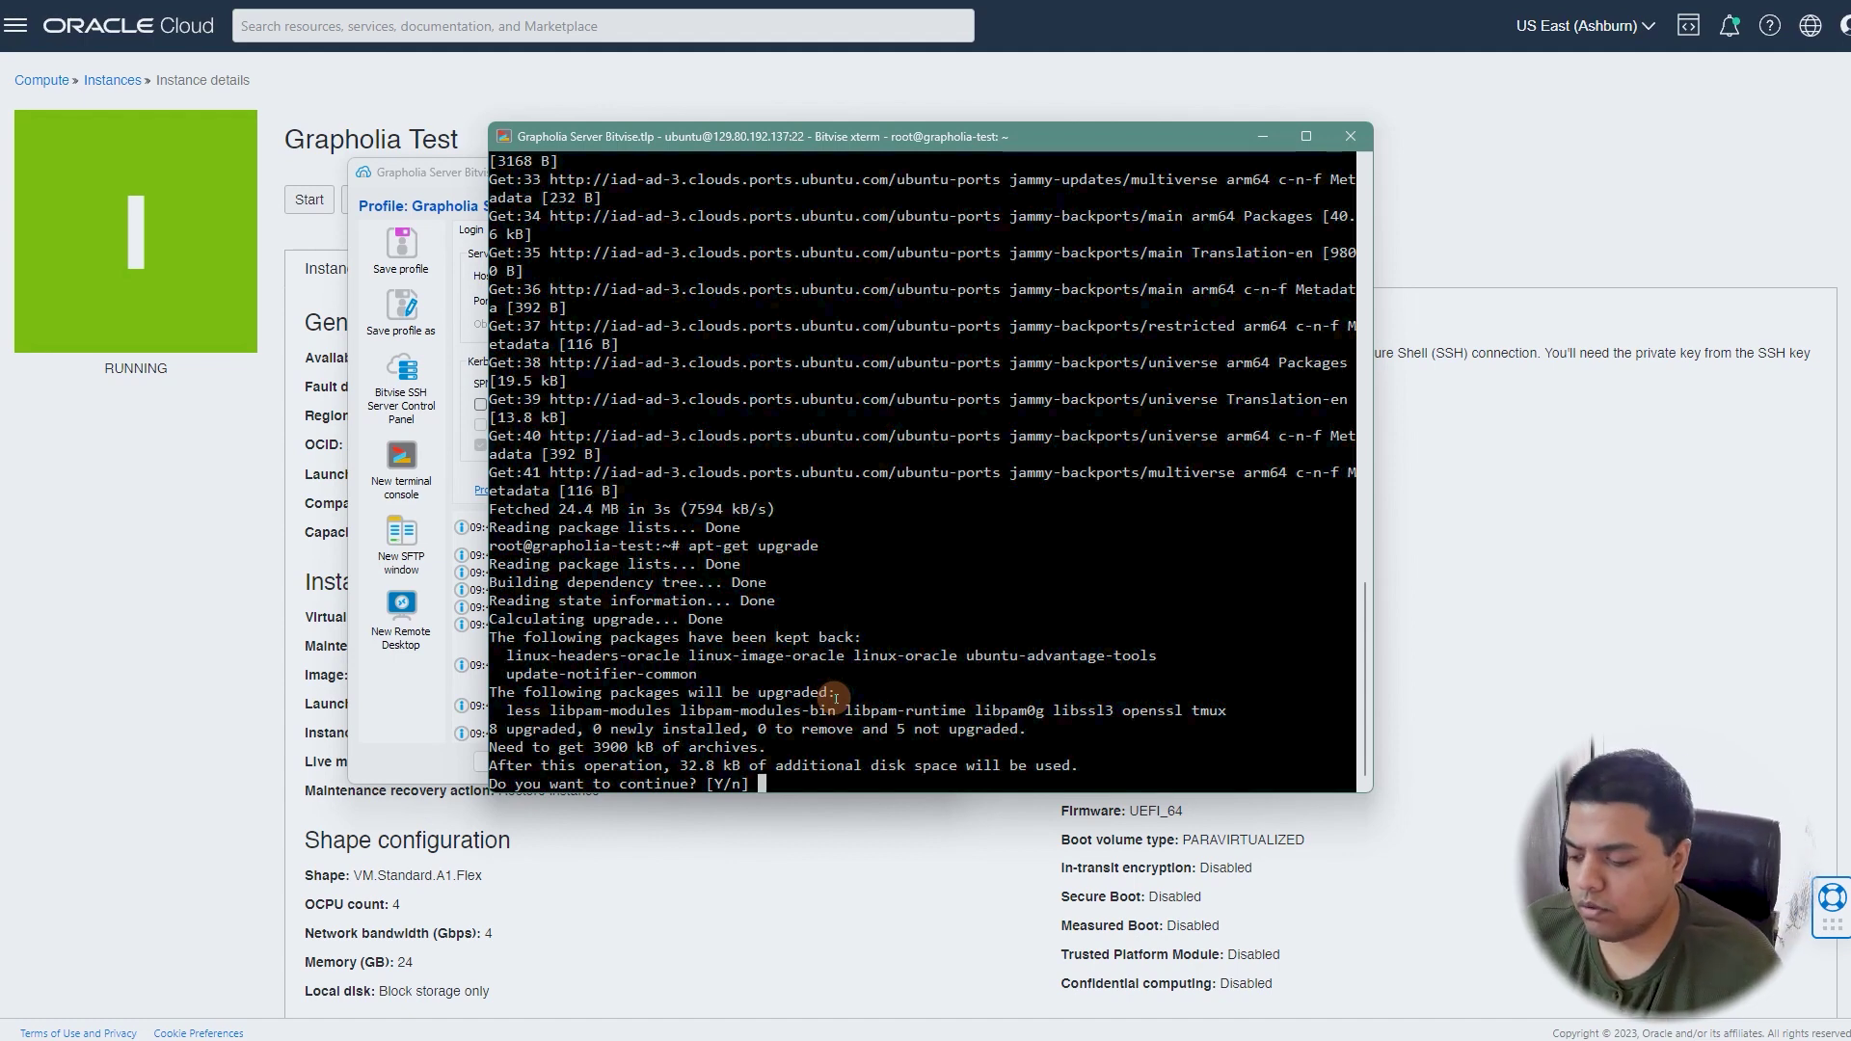
text(y)
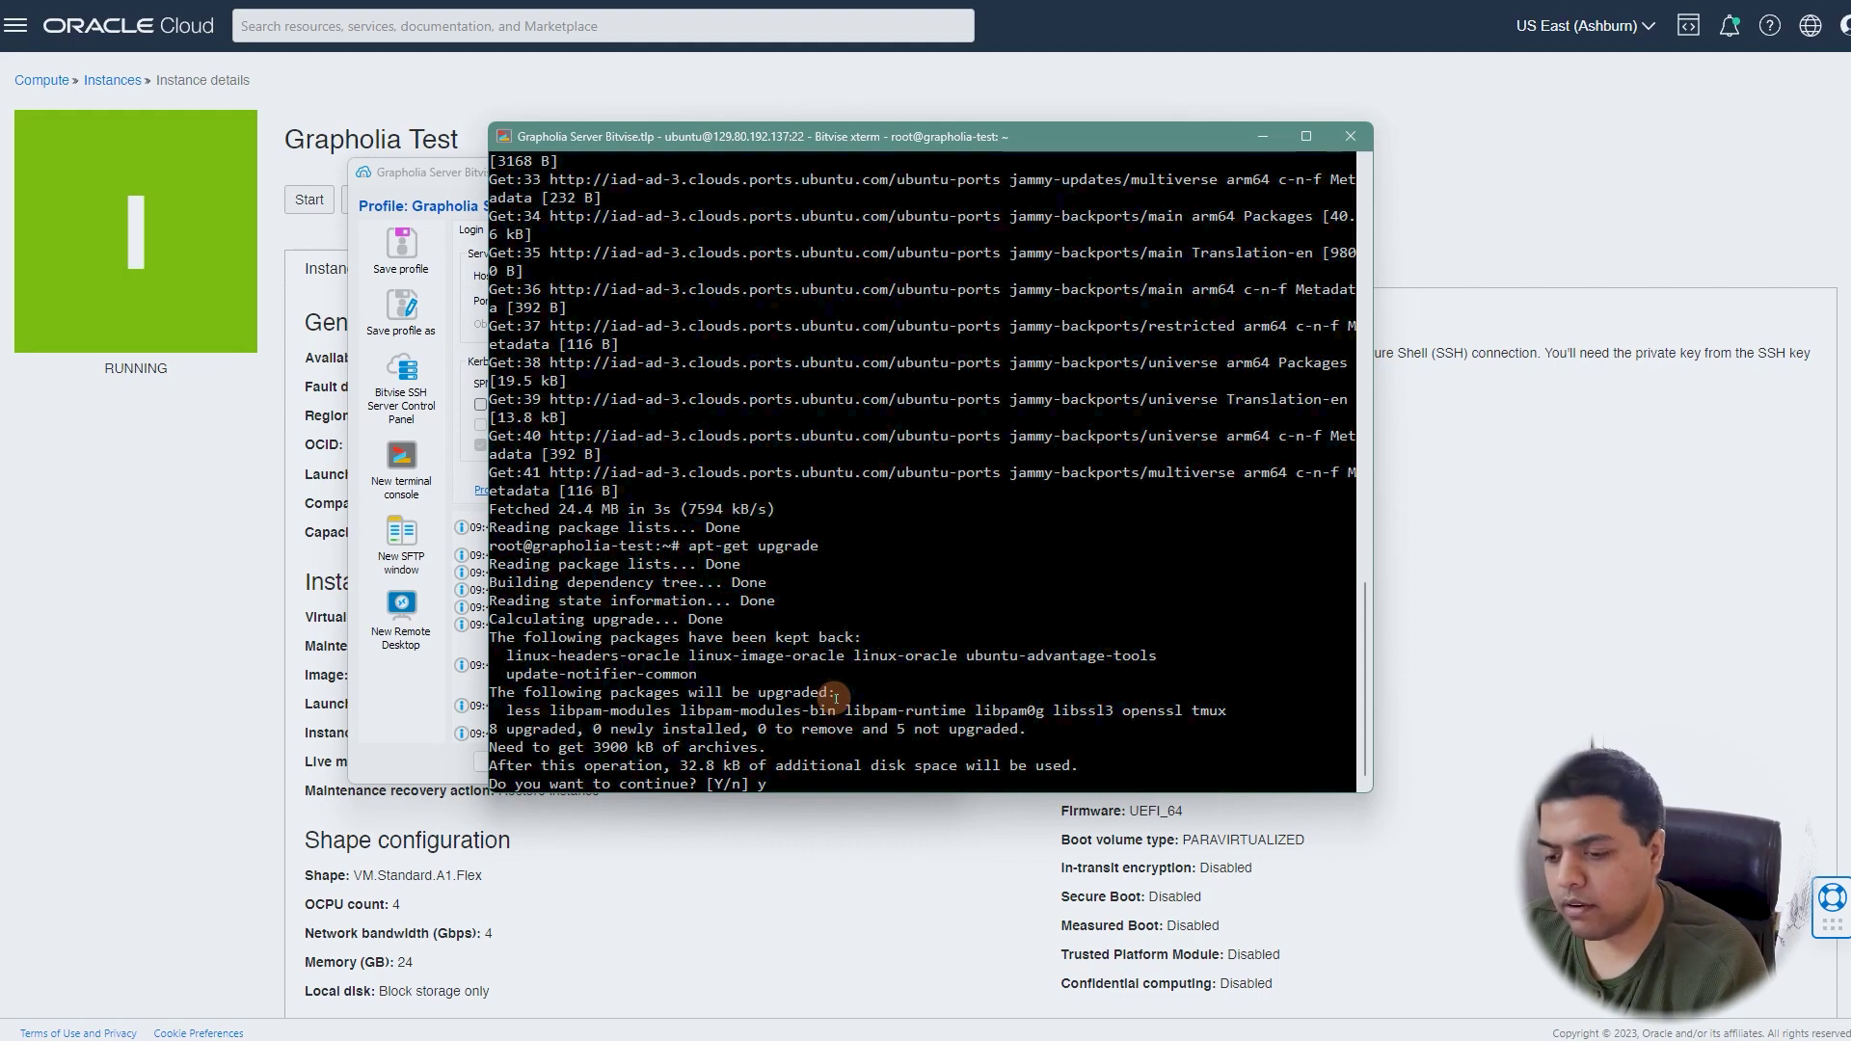
key(Return)
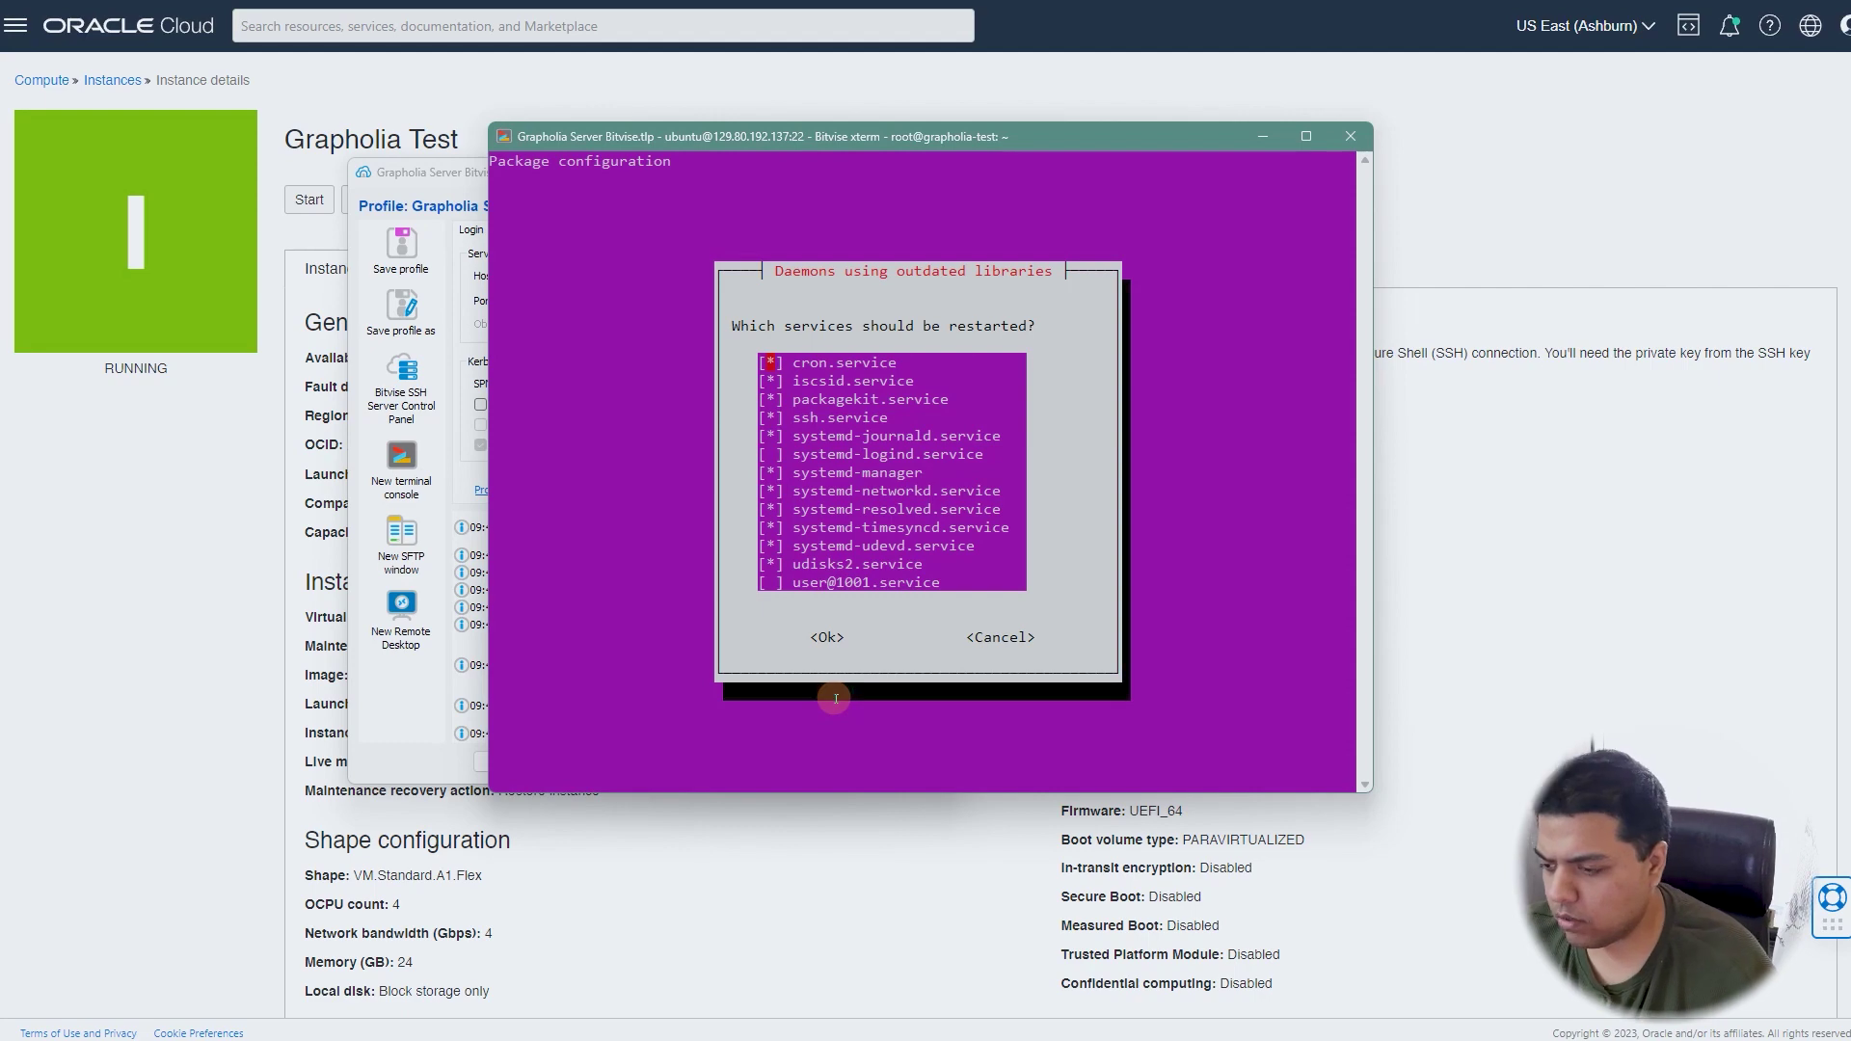
key(Return)
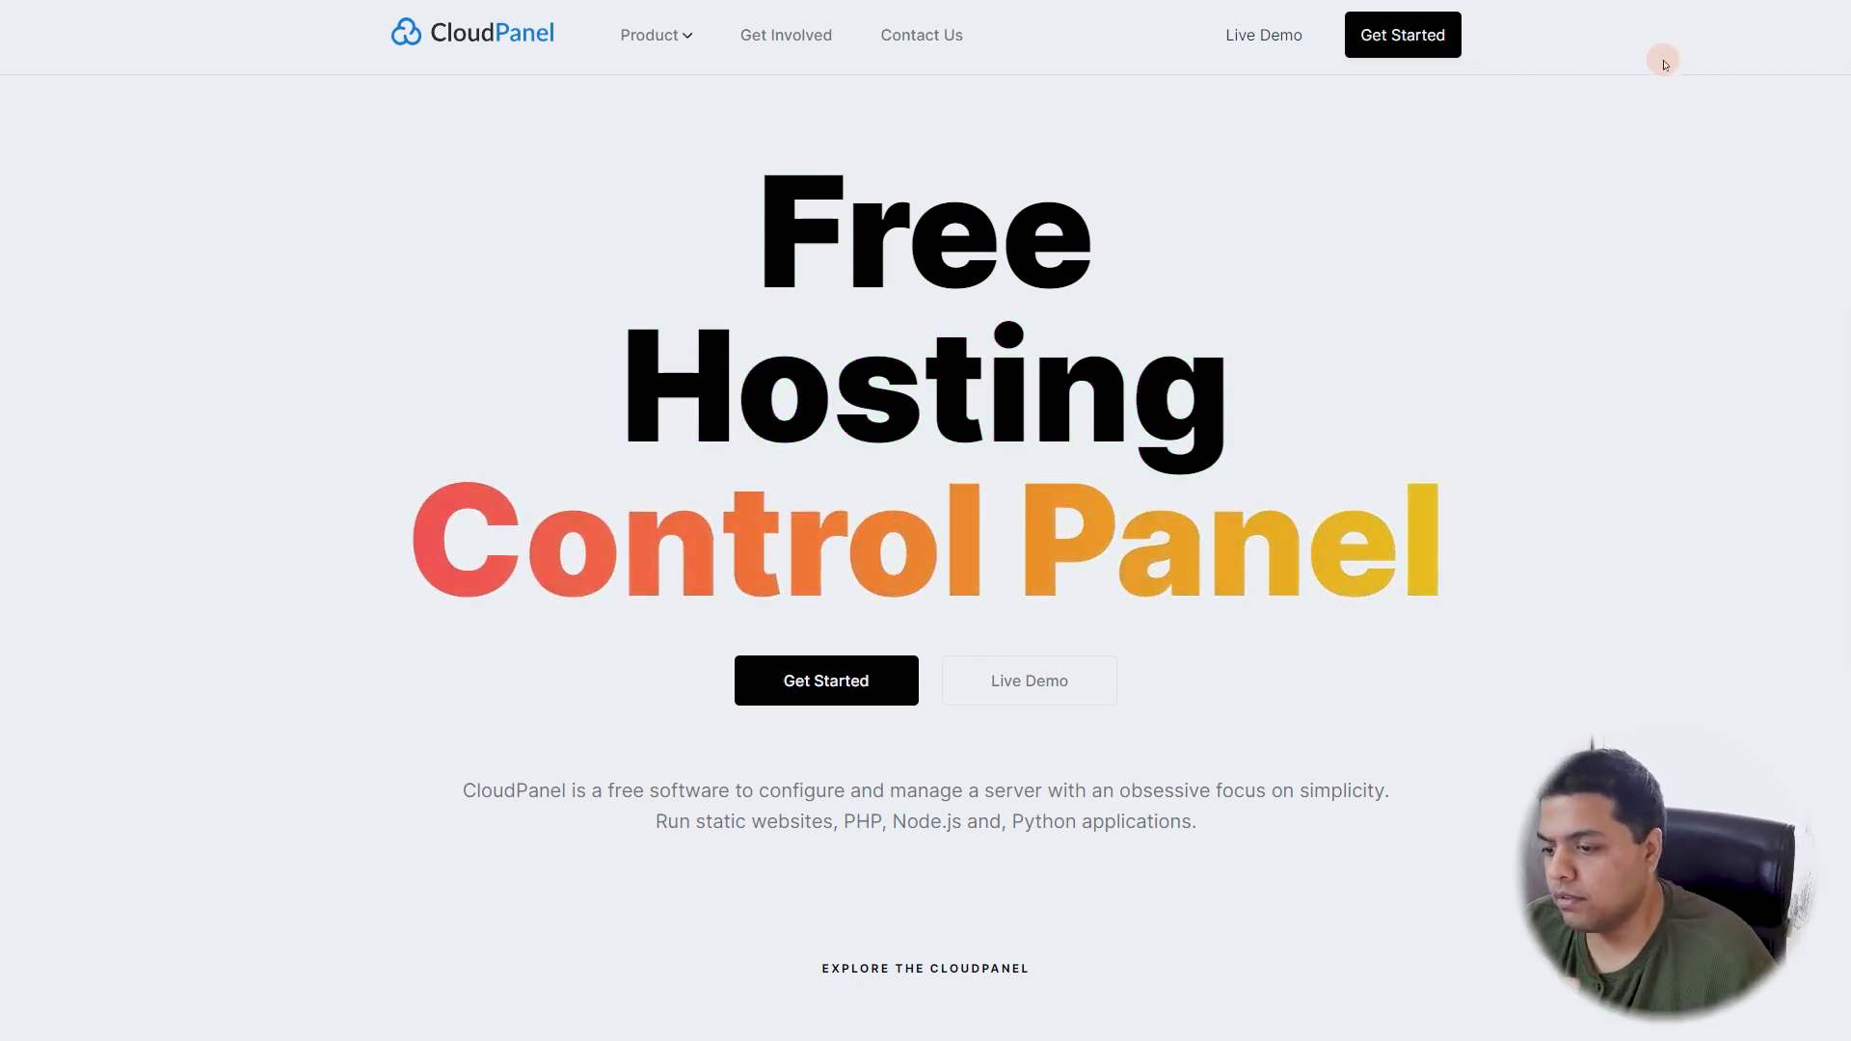
- Switch to the CloudPanel website and examine its homepage sections on installation, supported applications and security
scroll(1345, 323, down, 7)
scroll(1079, 400, down, 13)
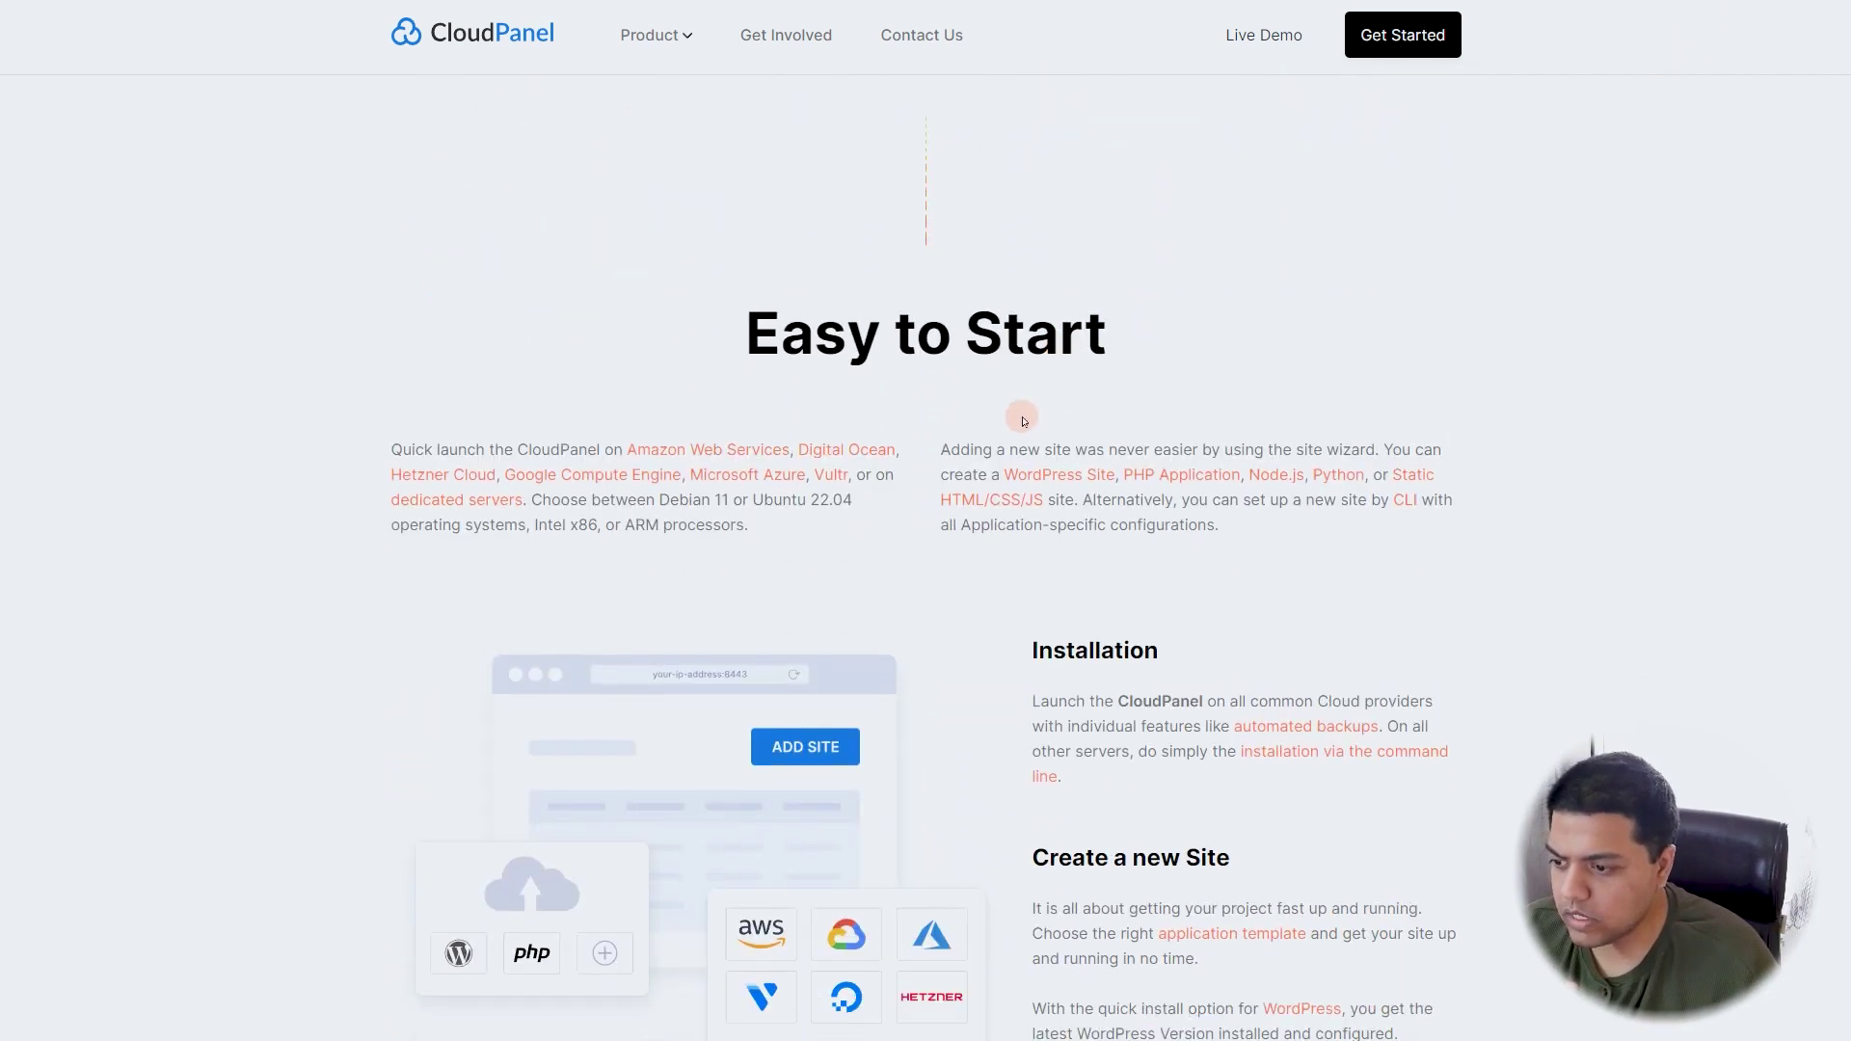
scroll(1068, 491, down, 10)
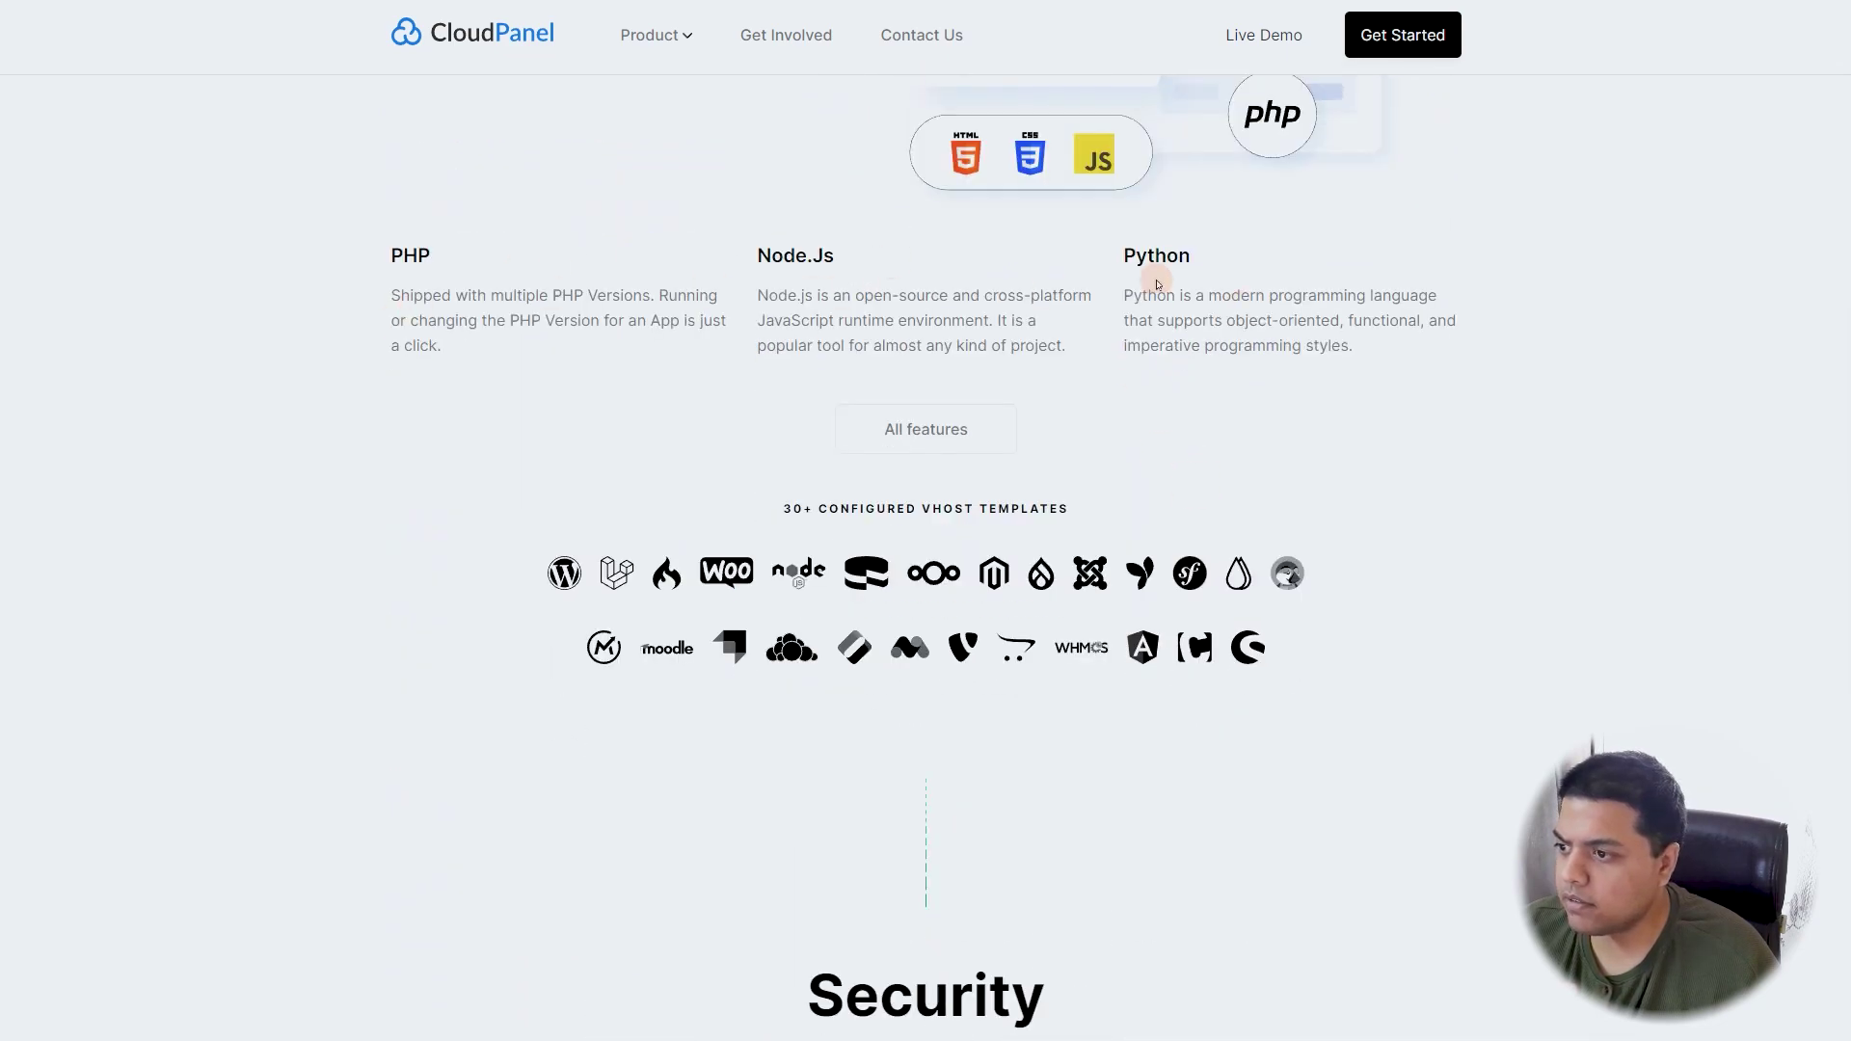
scroll(1021, 380, down, 4)
scroll(705, 474, up, 3)
scroll(762, 461, down, 4)
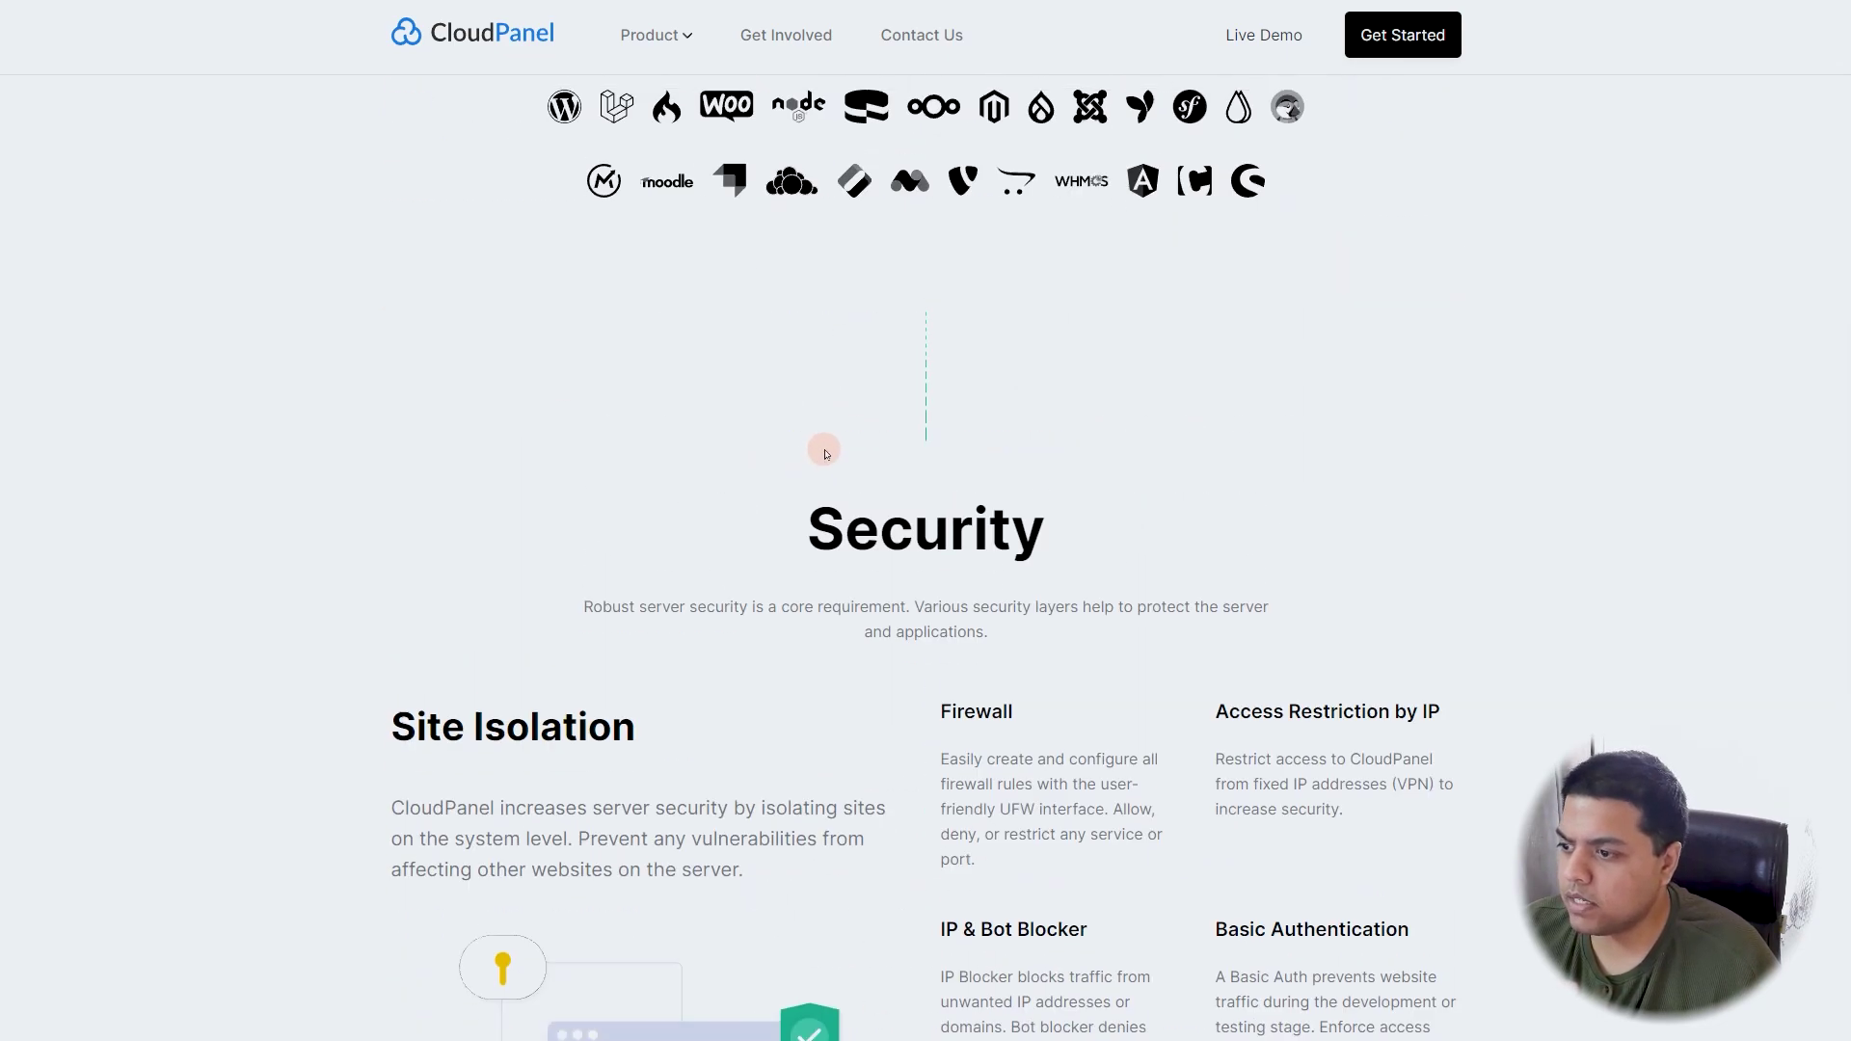
- Examine the CloudPanel homepage's security, supported clouds, performance and FAQ sections and the product links
scroll(790, 429, up, 2)
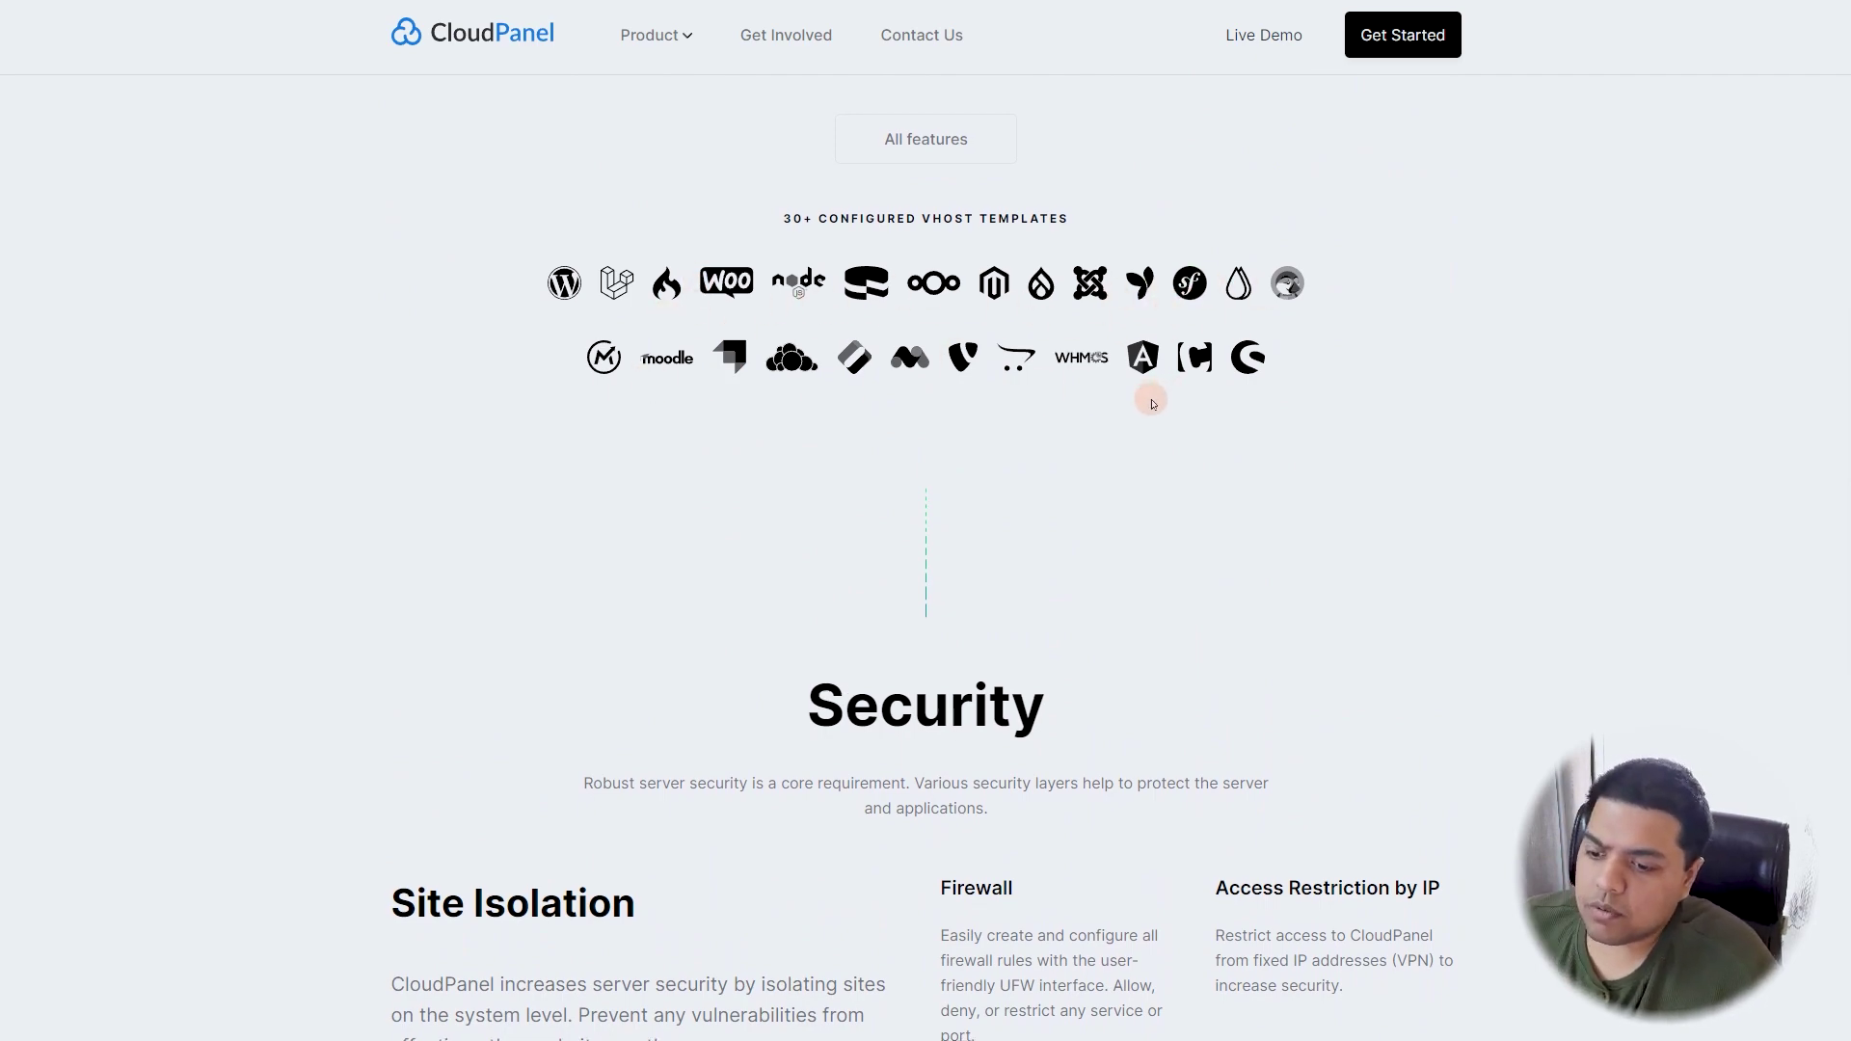
scroll(1149, 401, down, 7)
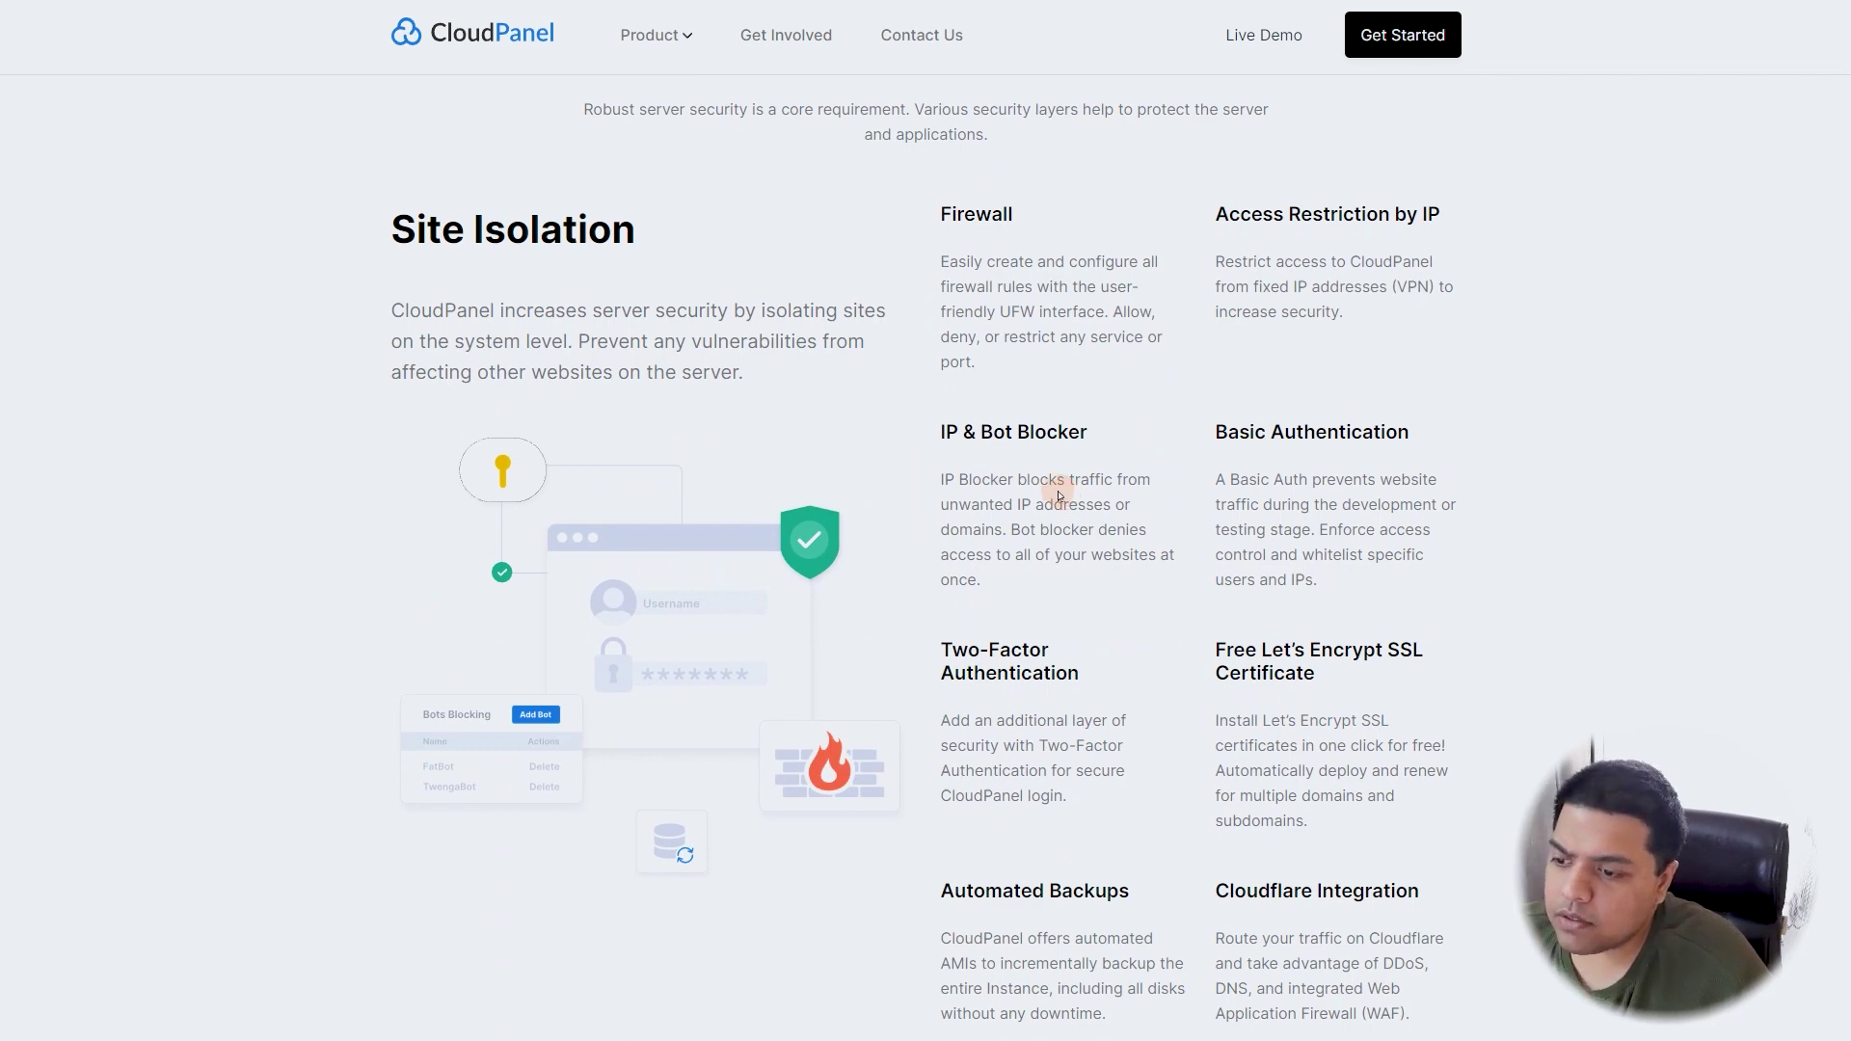
scroll(1059, 495, down, 4)
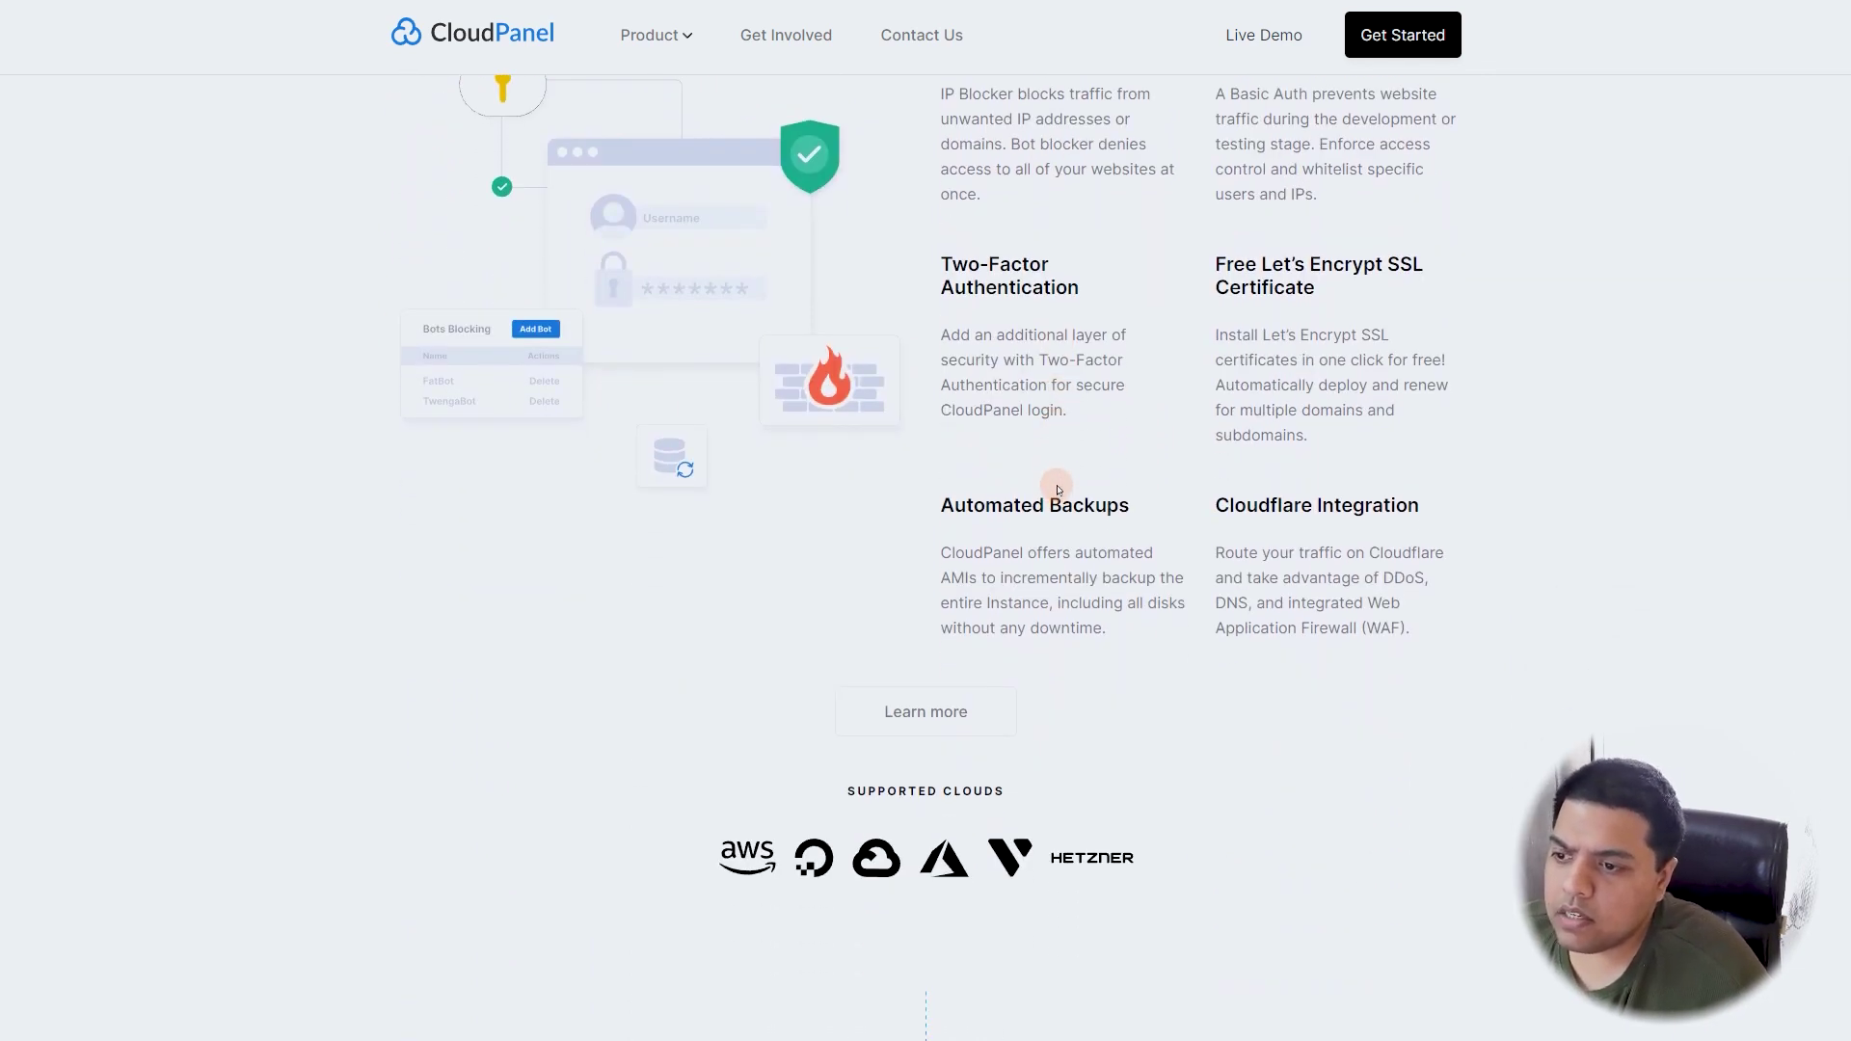
scroll(1061, 415, down, 2)
scroll(1116, 490, down, 2)
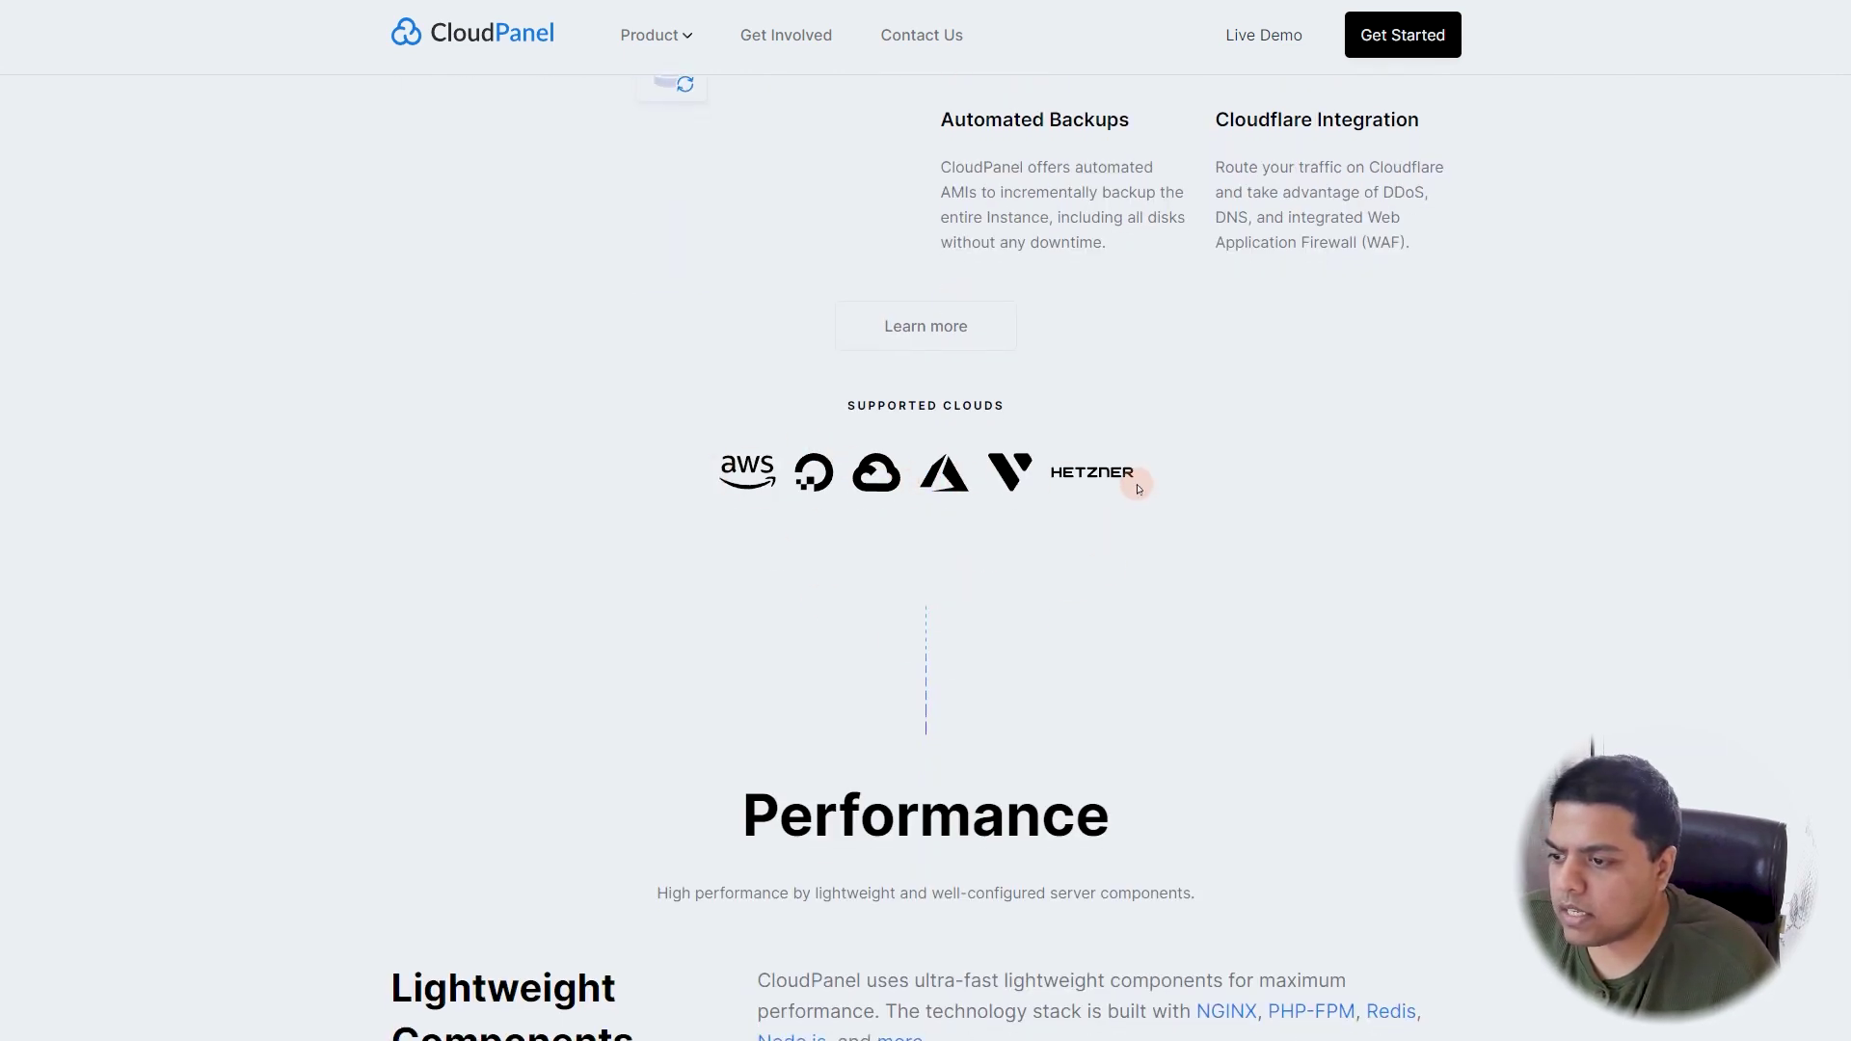
scroll(1202, 414, down, 2)
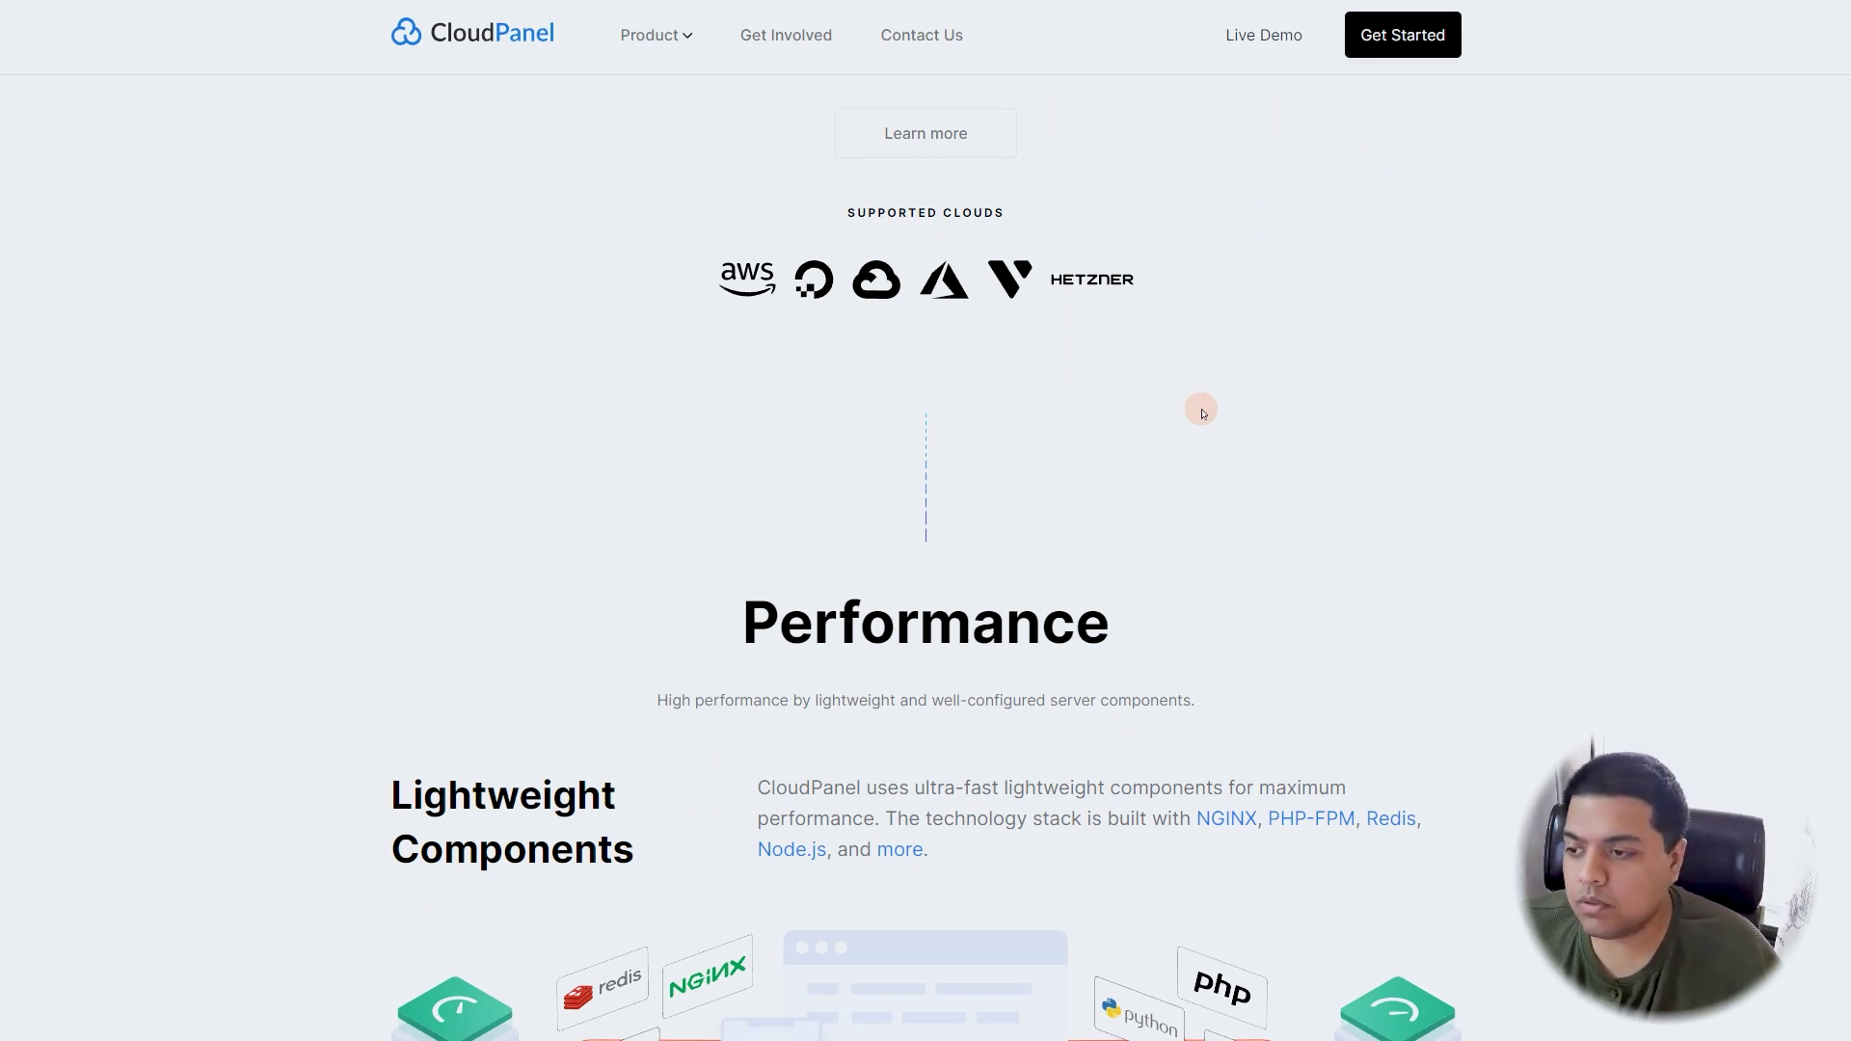
scroll(1147, 425, down, 4)
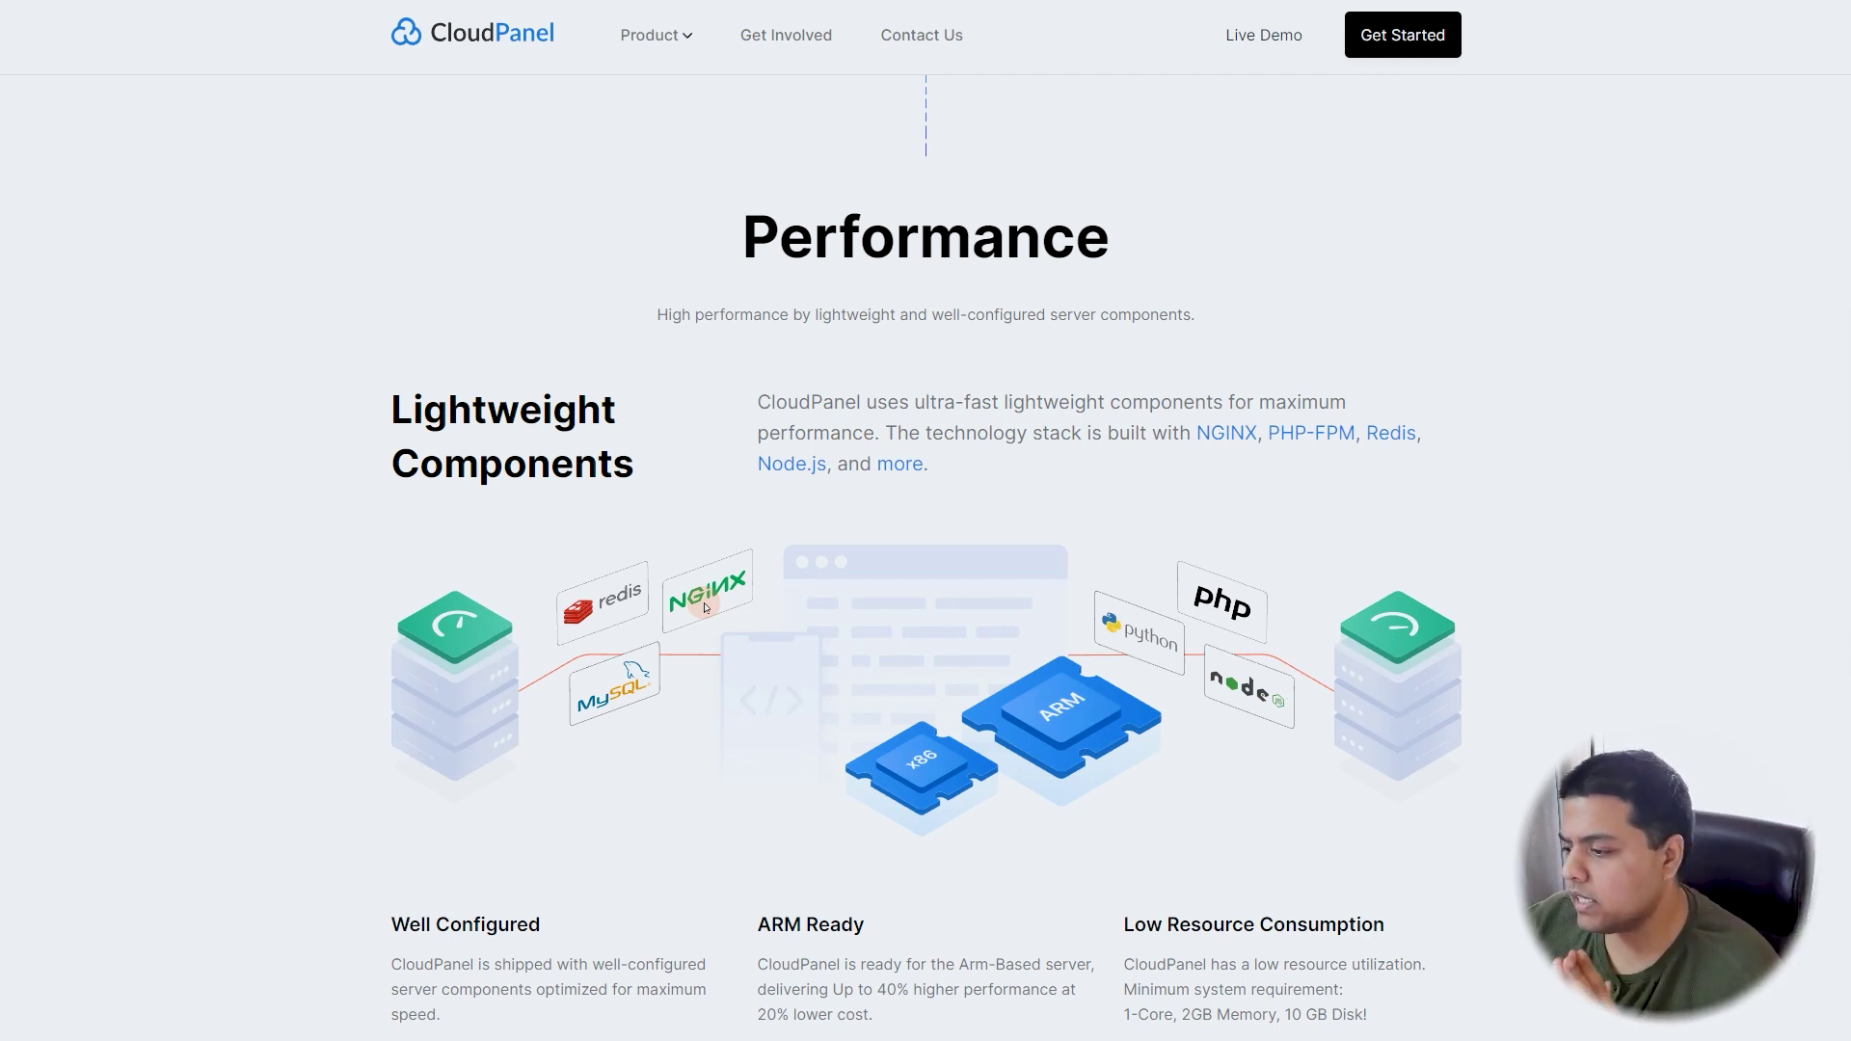
scroll(680, 578, down, 2)
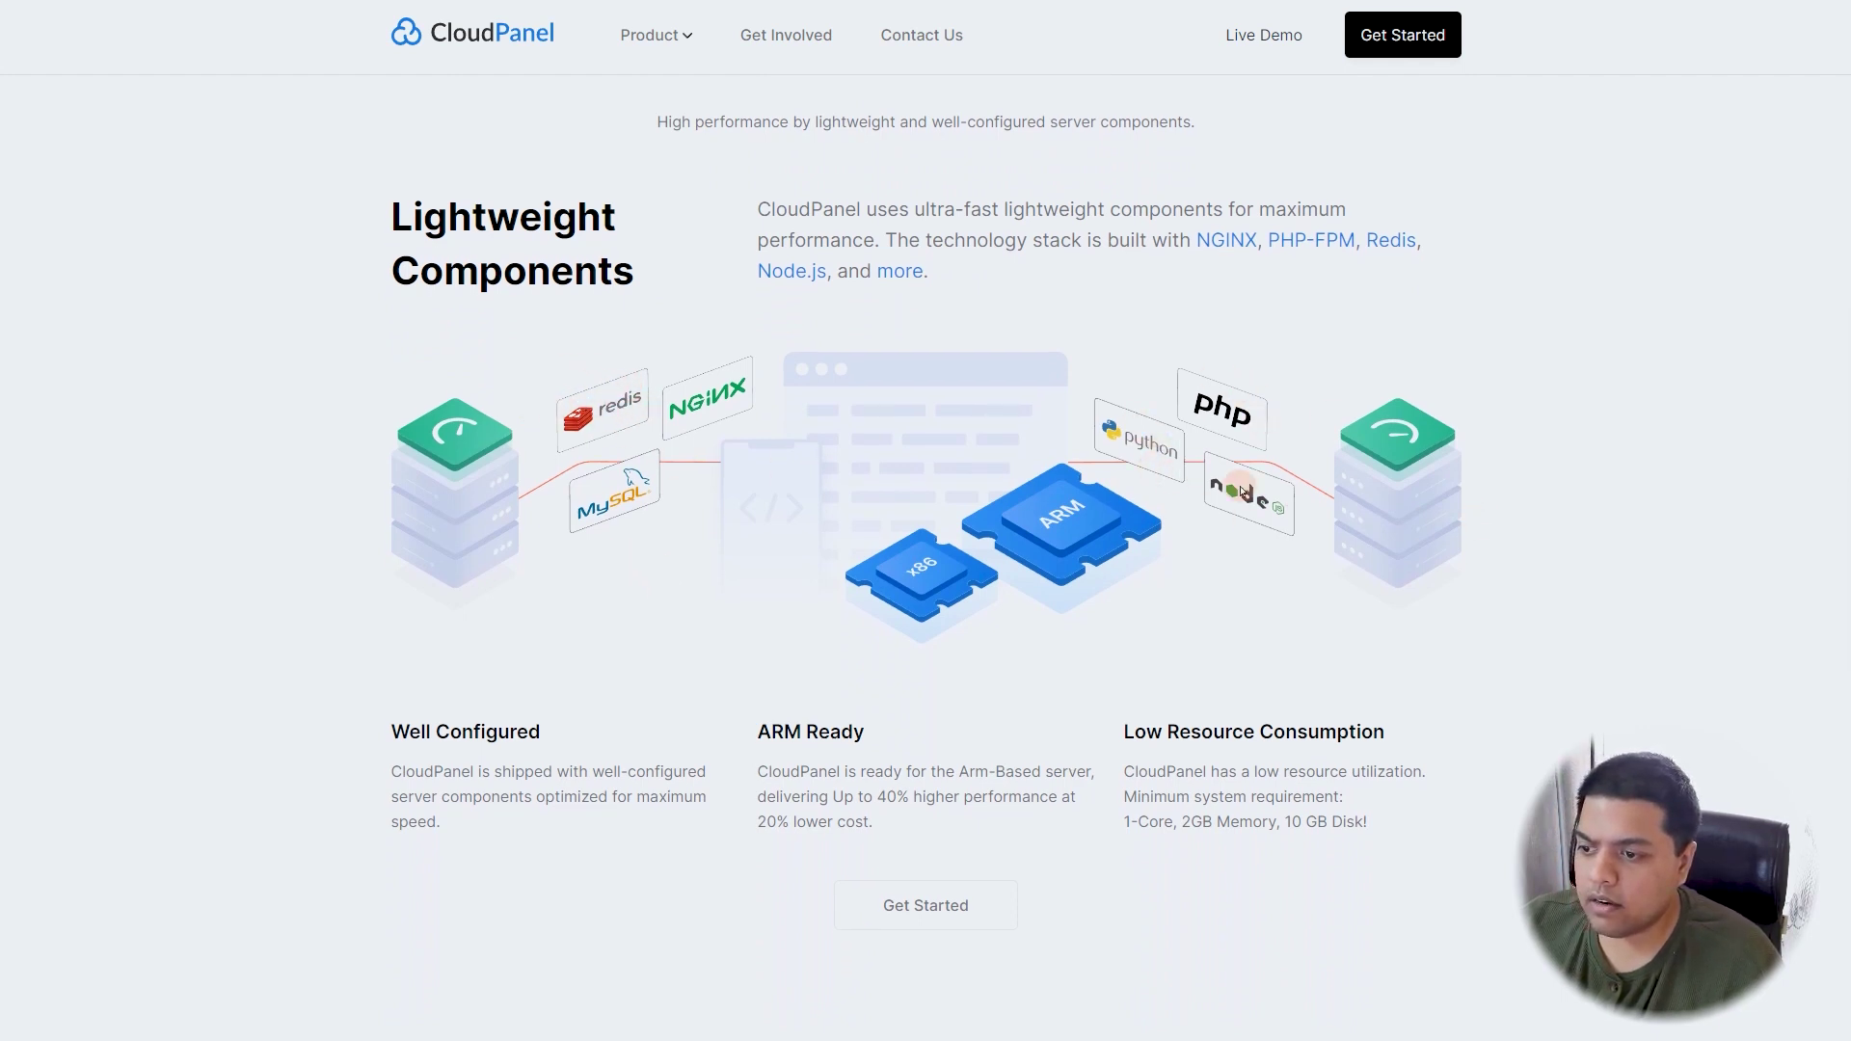
scroll(576, 701, down, 2)
scroll(584, 694, up, 2)
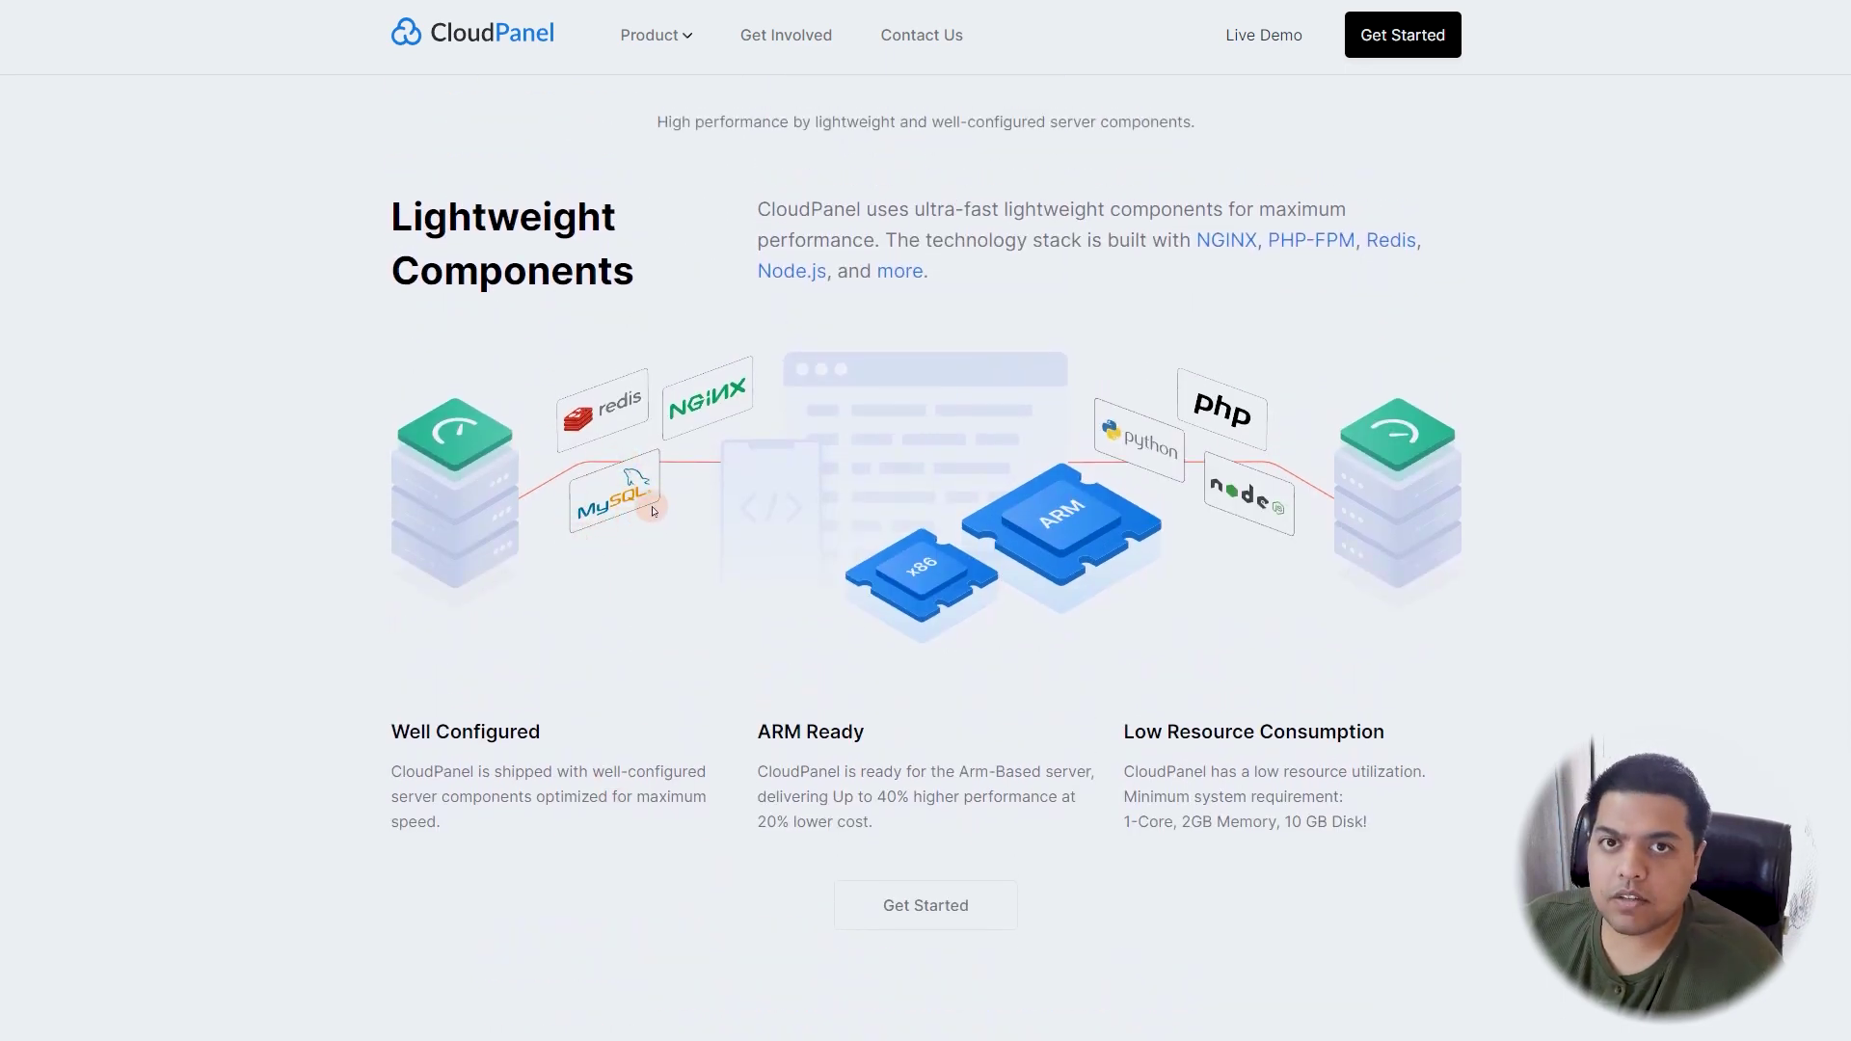
scroll(1147, 618, down, 5)
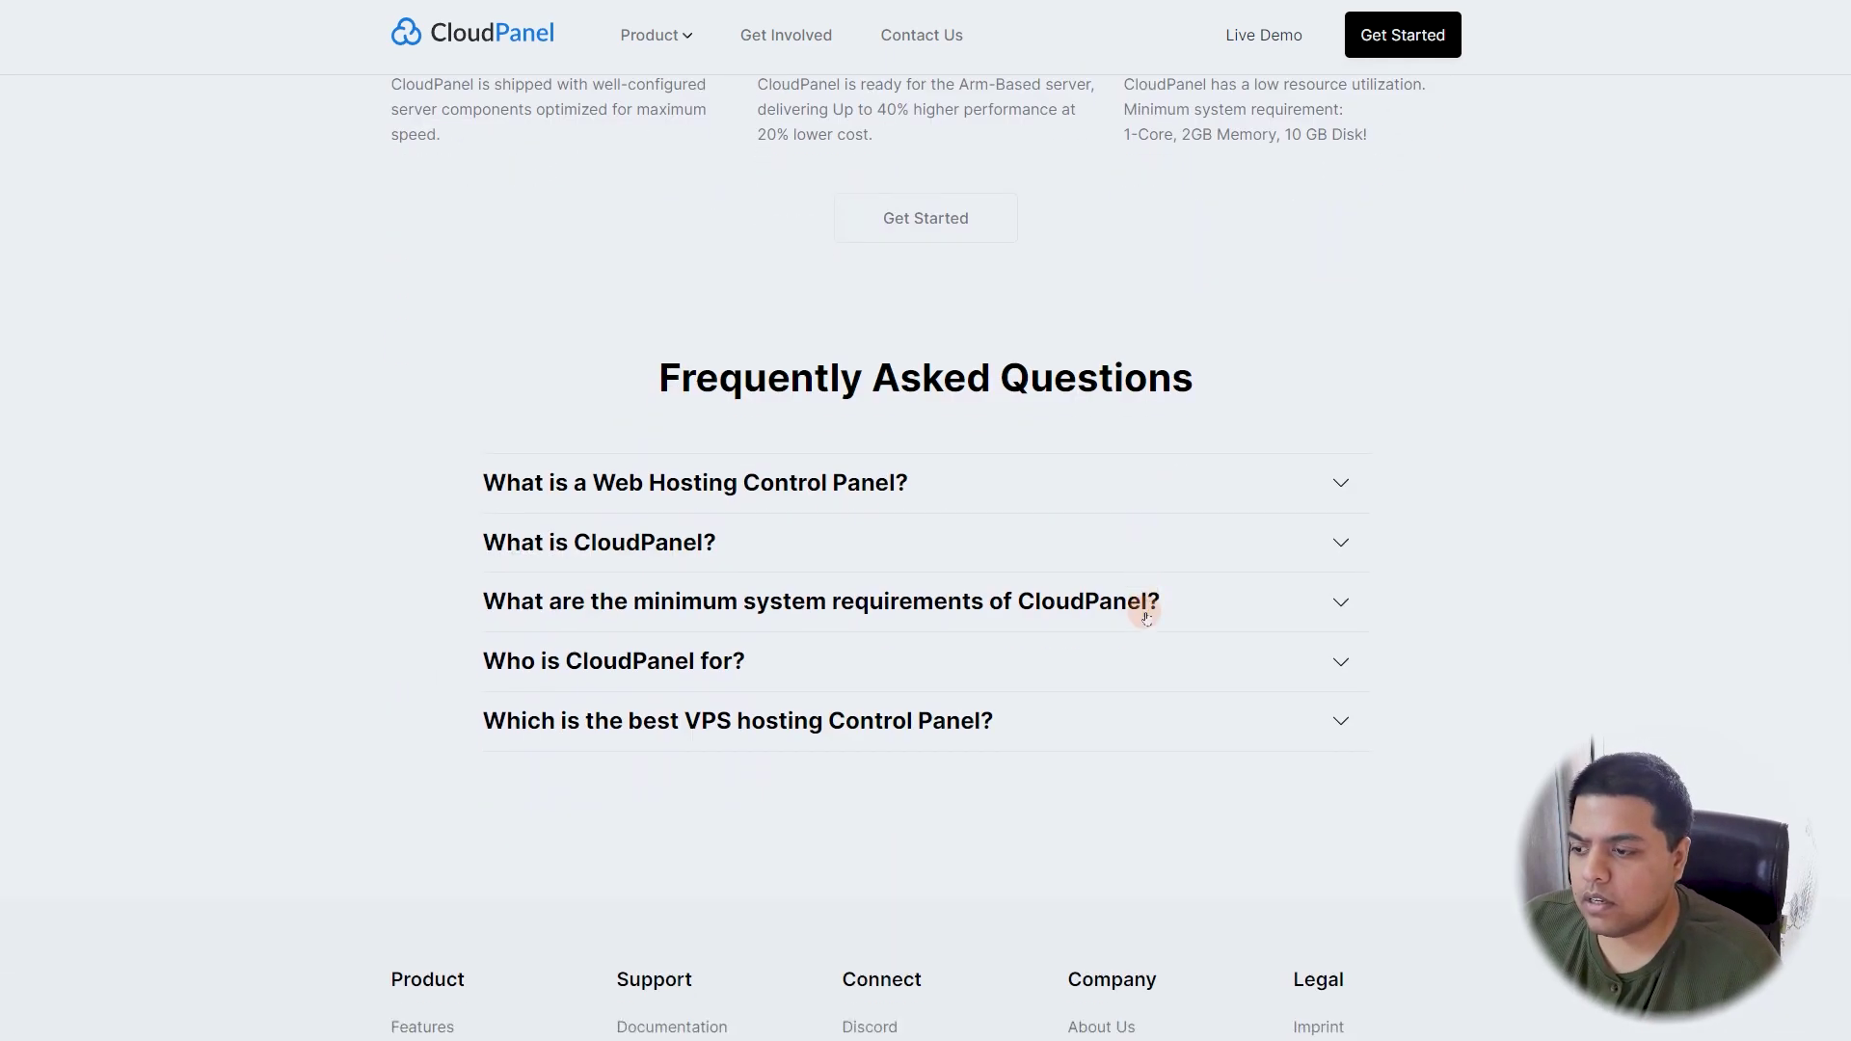
scroll(1146, 618, down, 2)
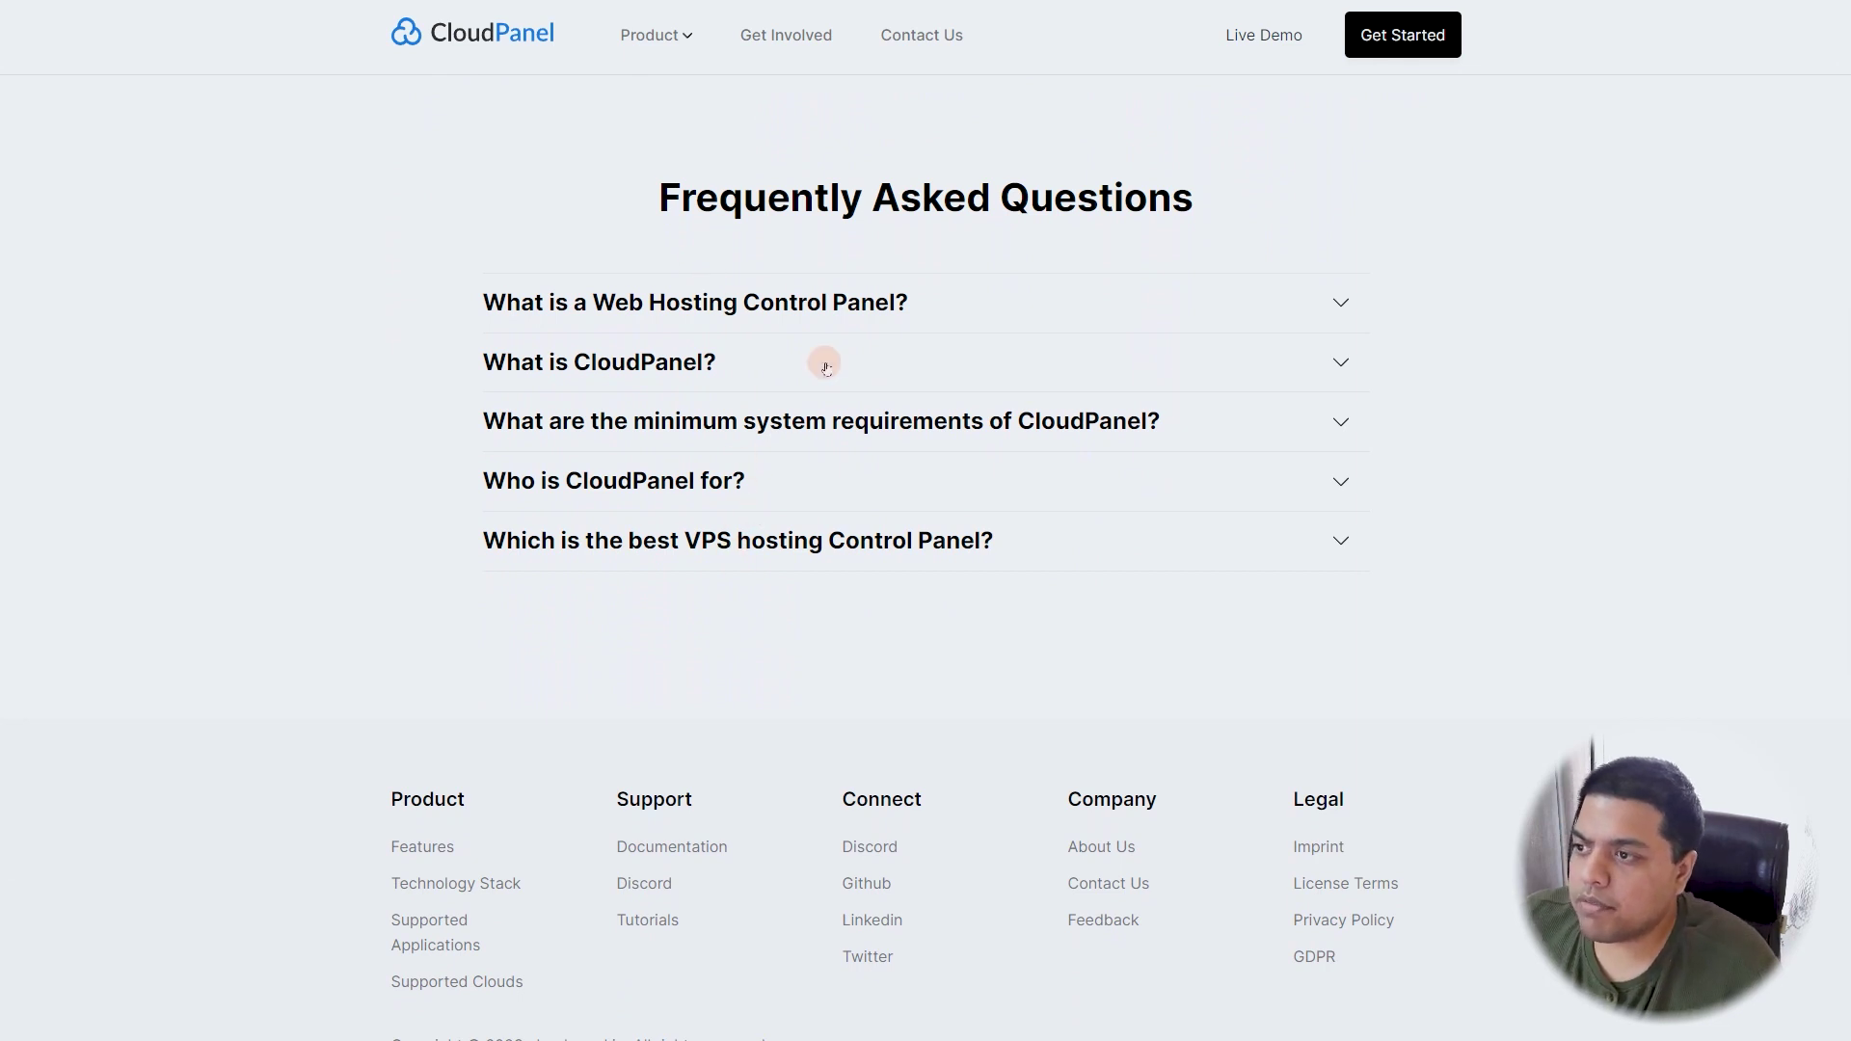
click(677, 38)
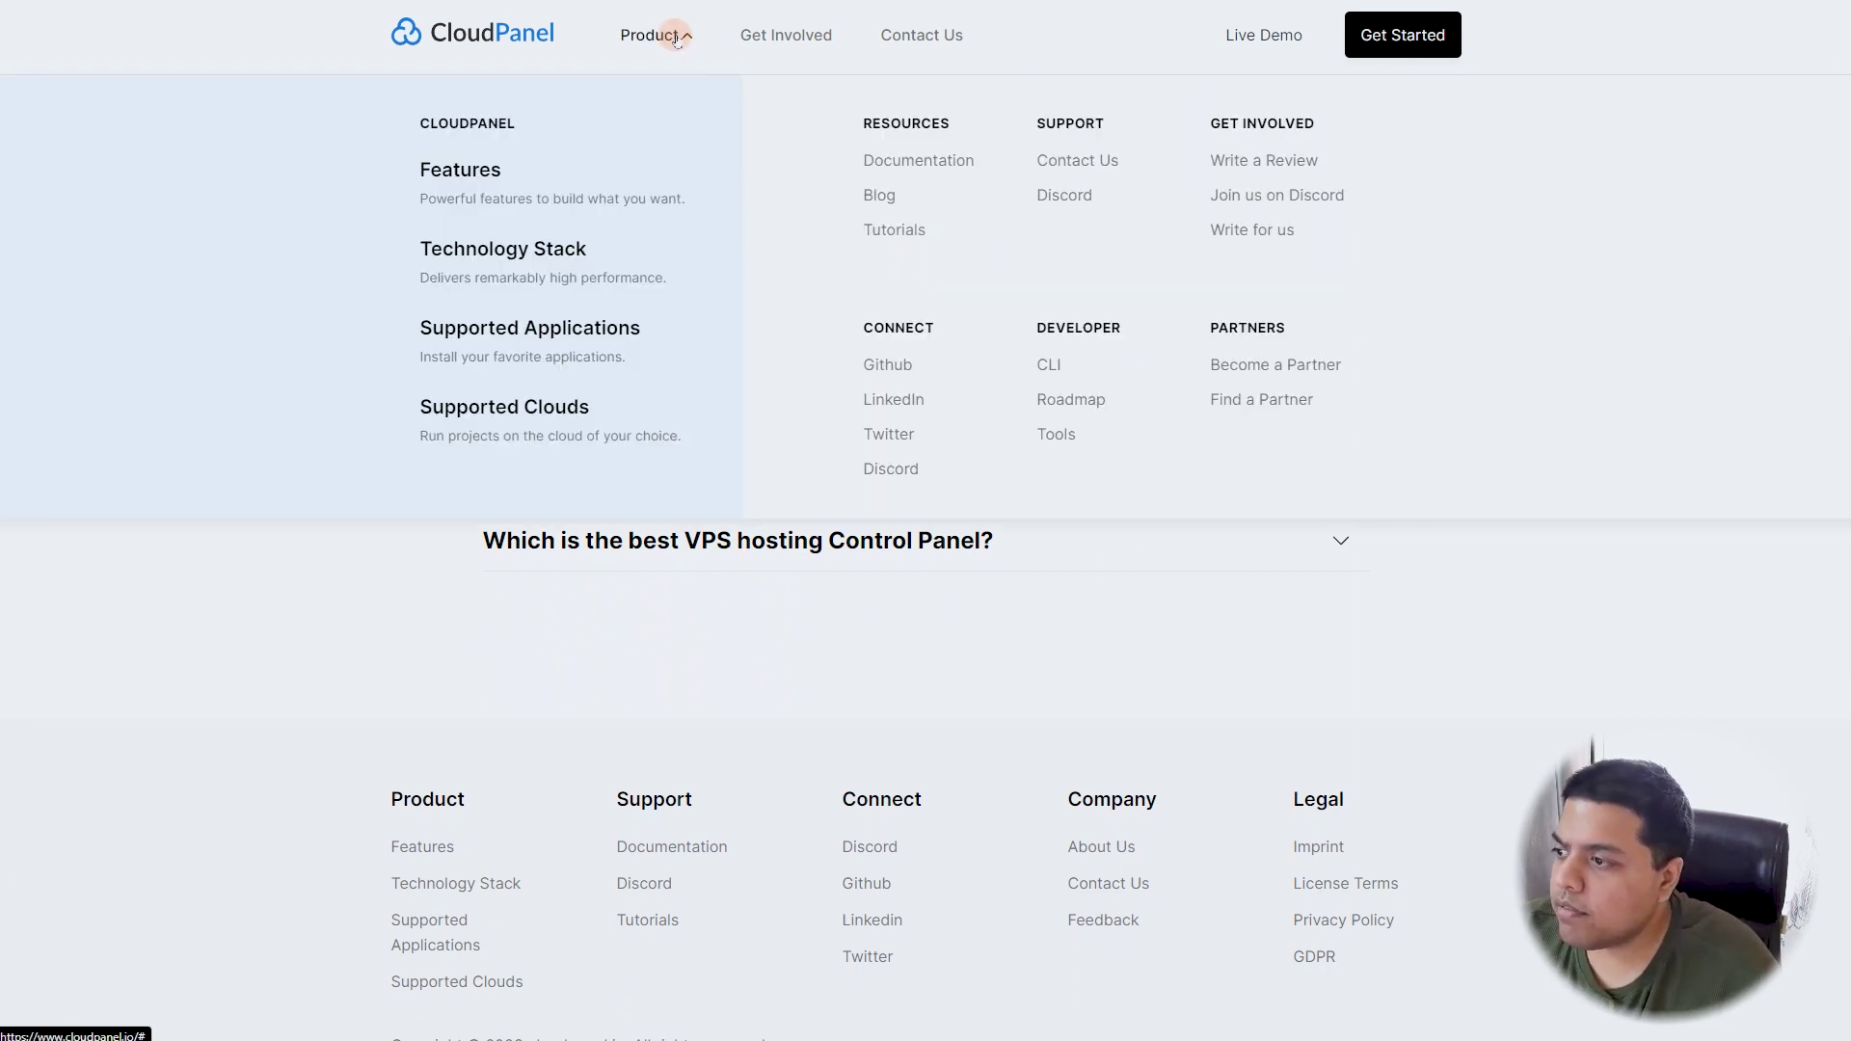
click(677, 38)
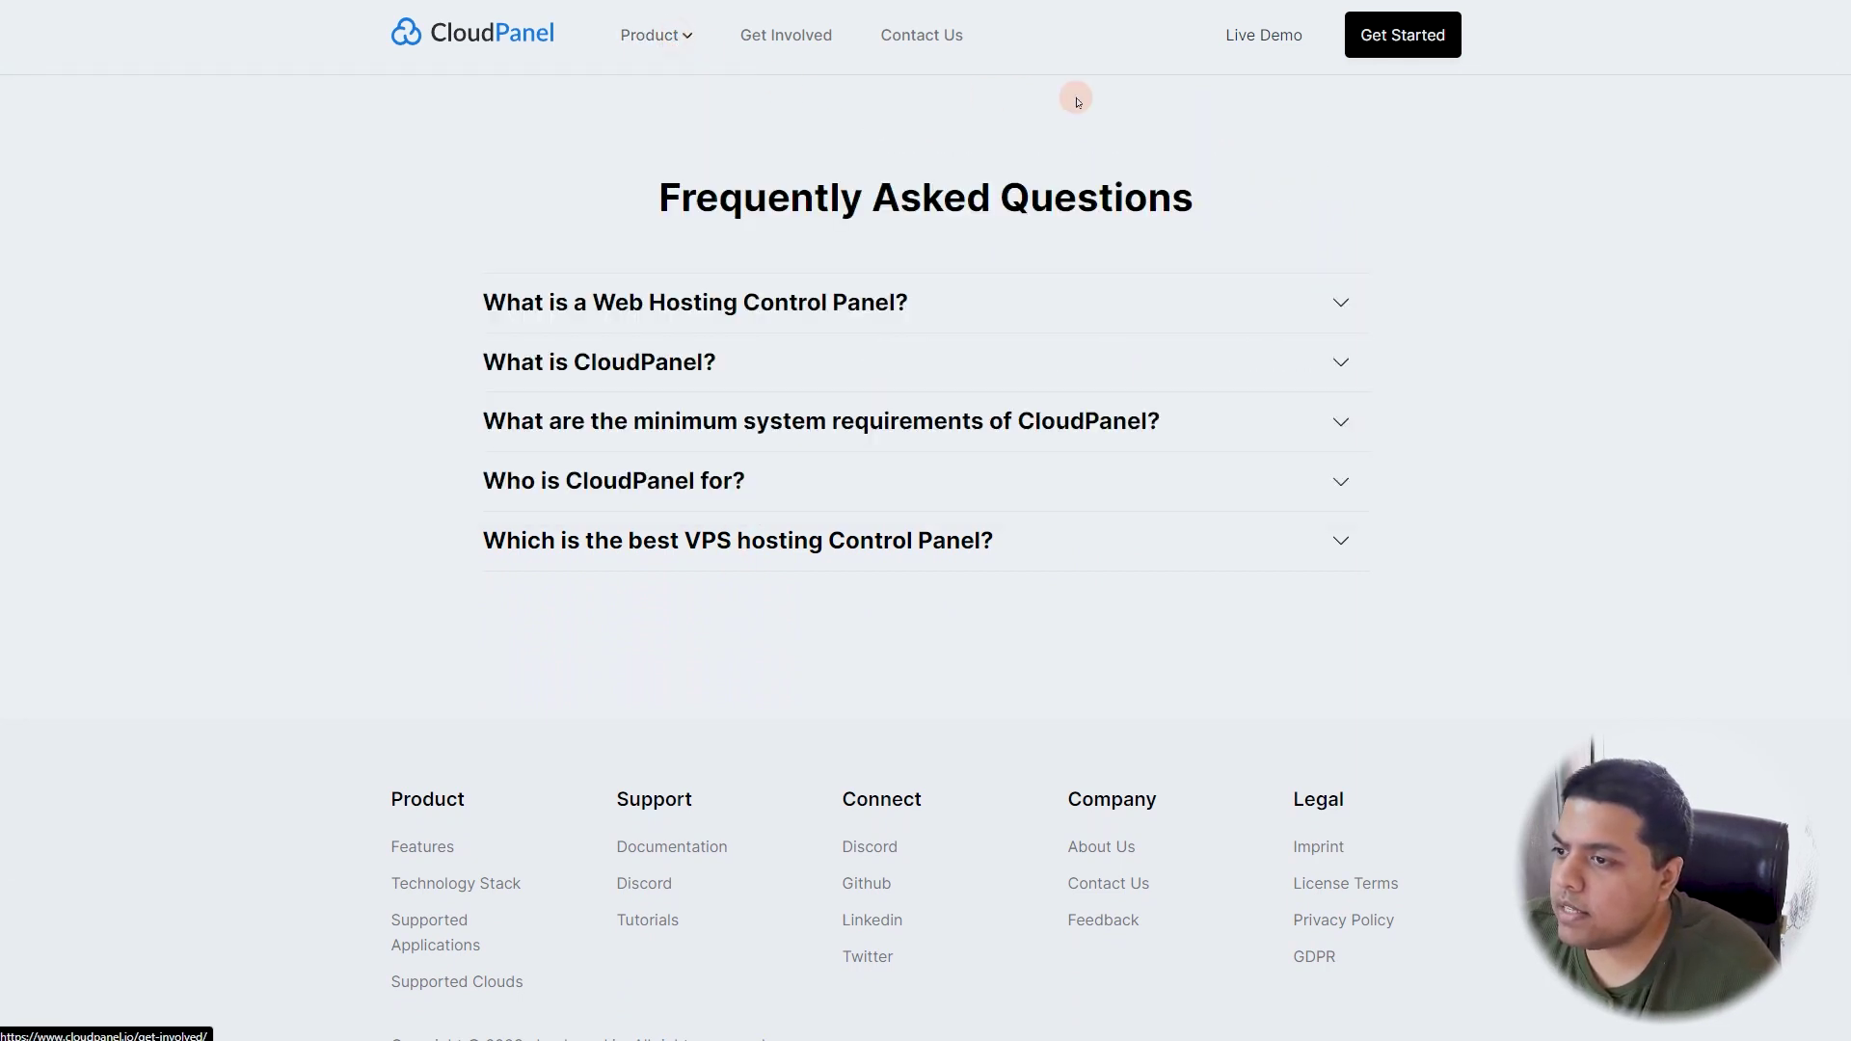
click(649, 37)
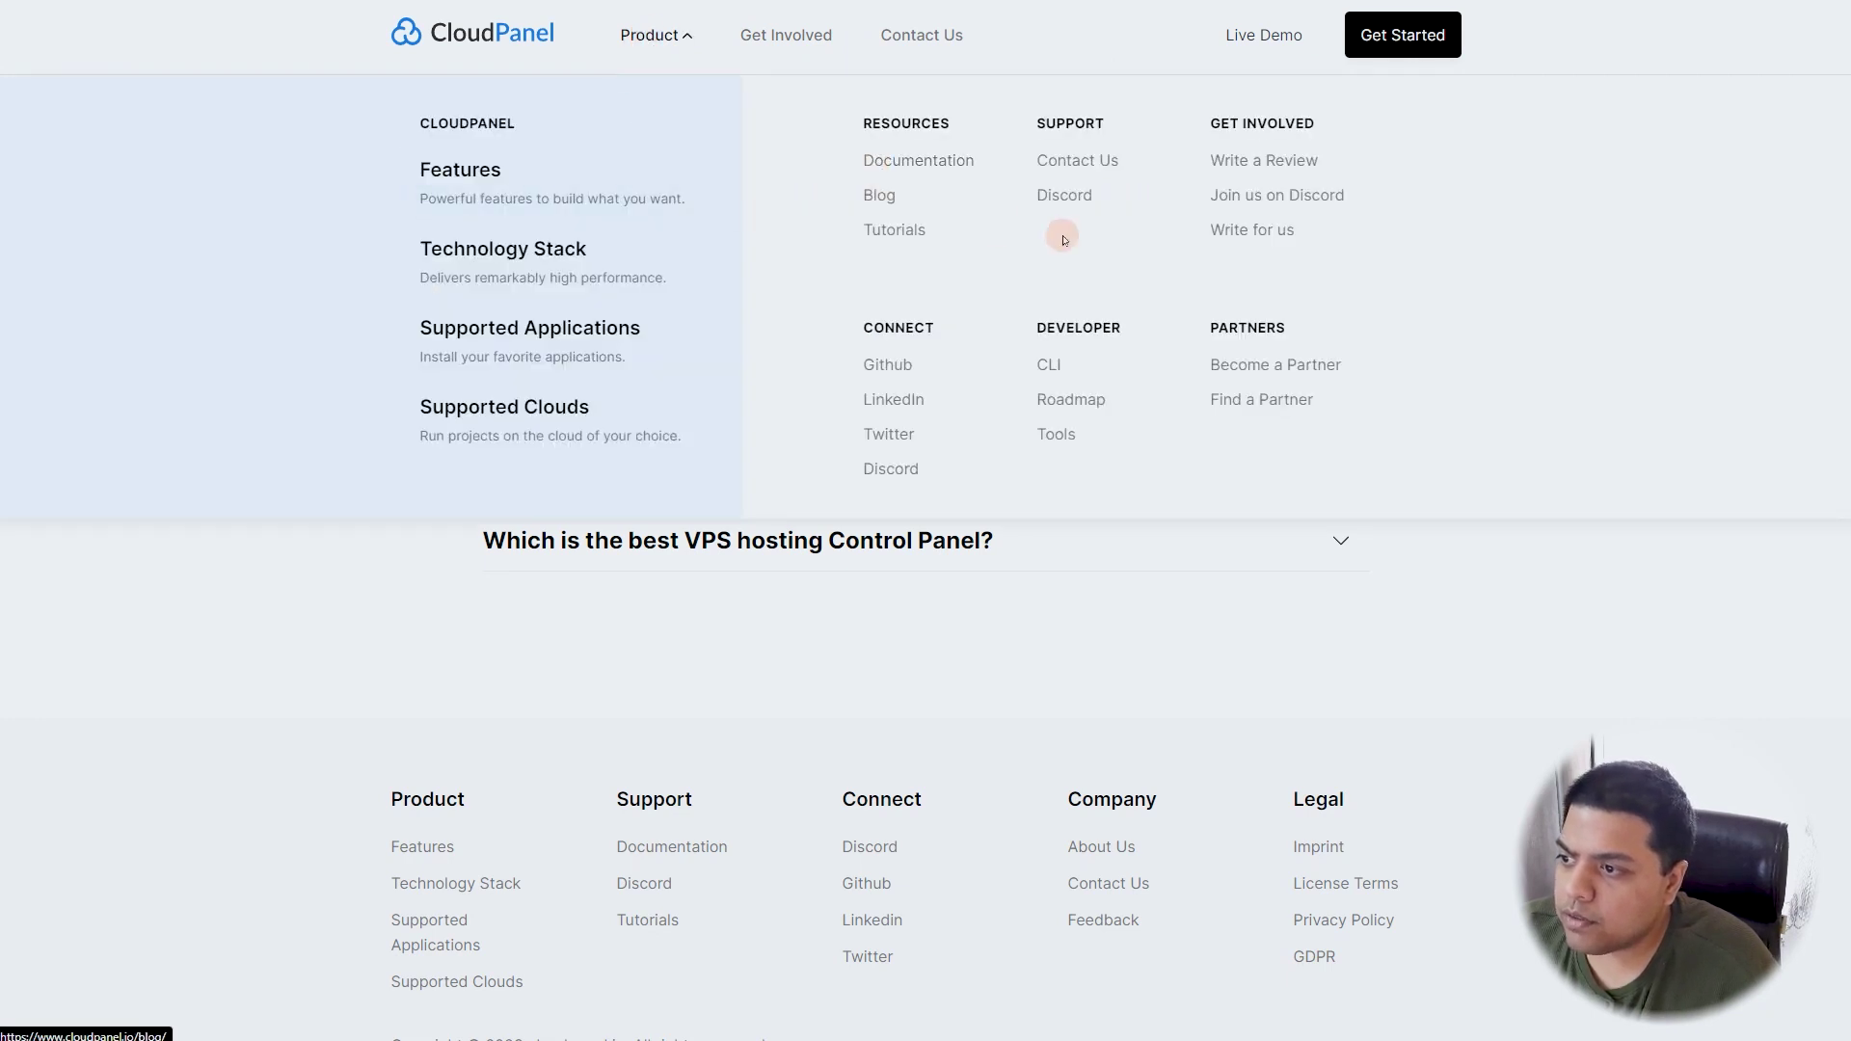
- Switch to the CloudPanel documentation's "Other" installation page and examine its login, package update and installer instructions
key(ctrl+Tab)
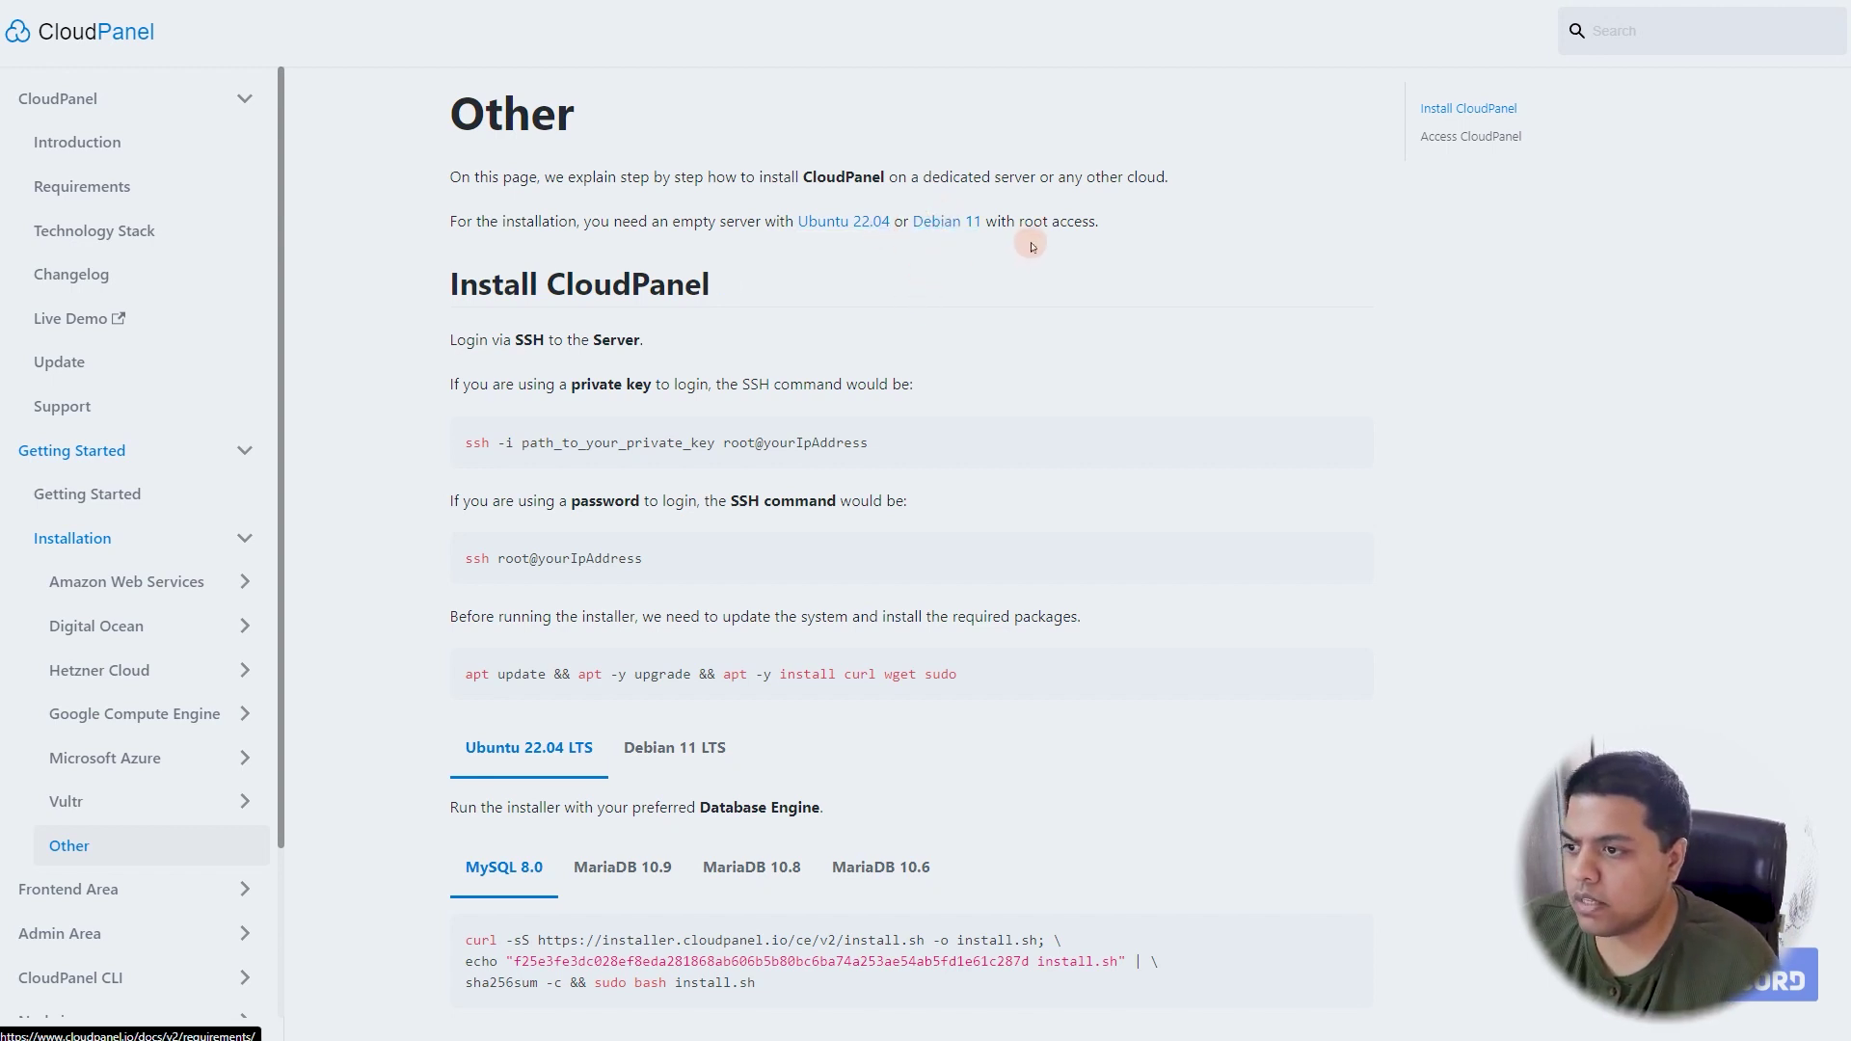
scroll(769, 352, down, 1)
scroll(768, 352, down, 2)
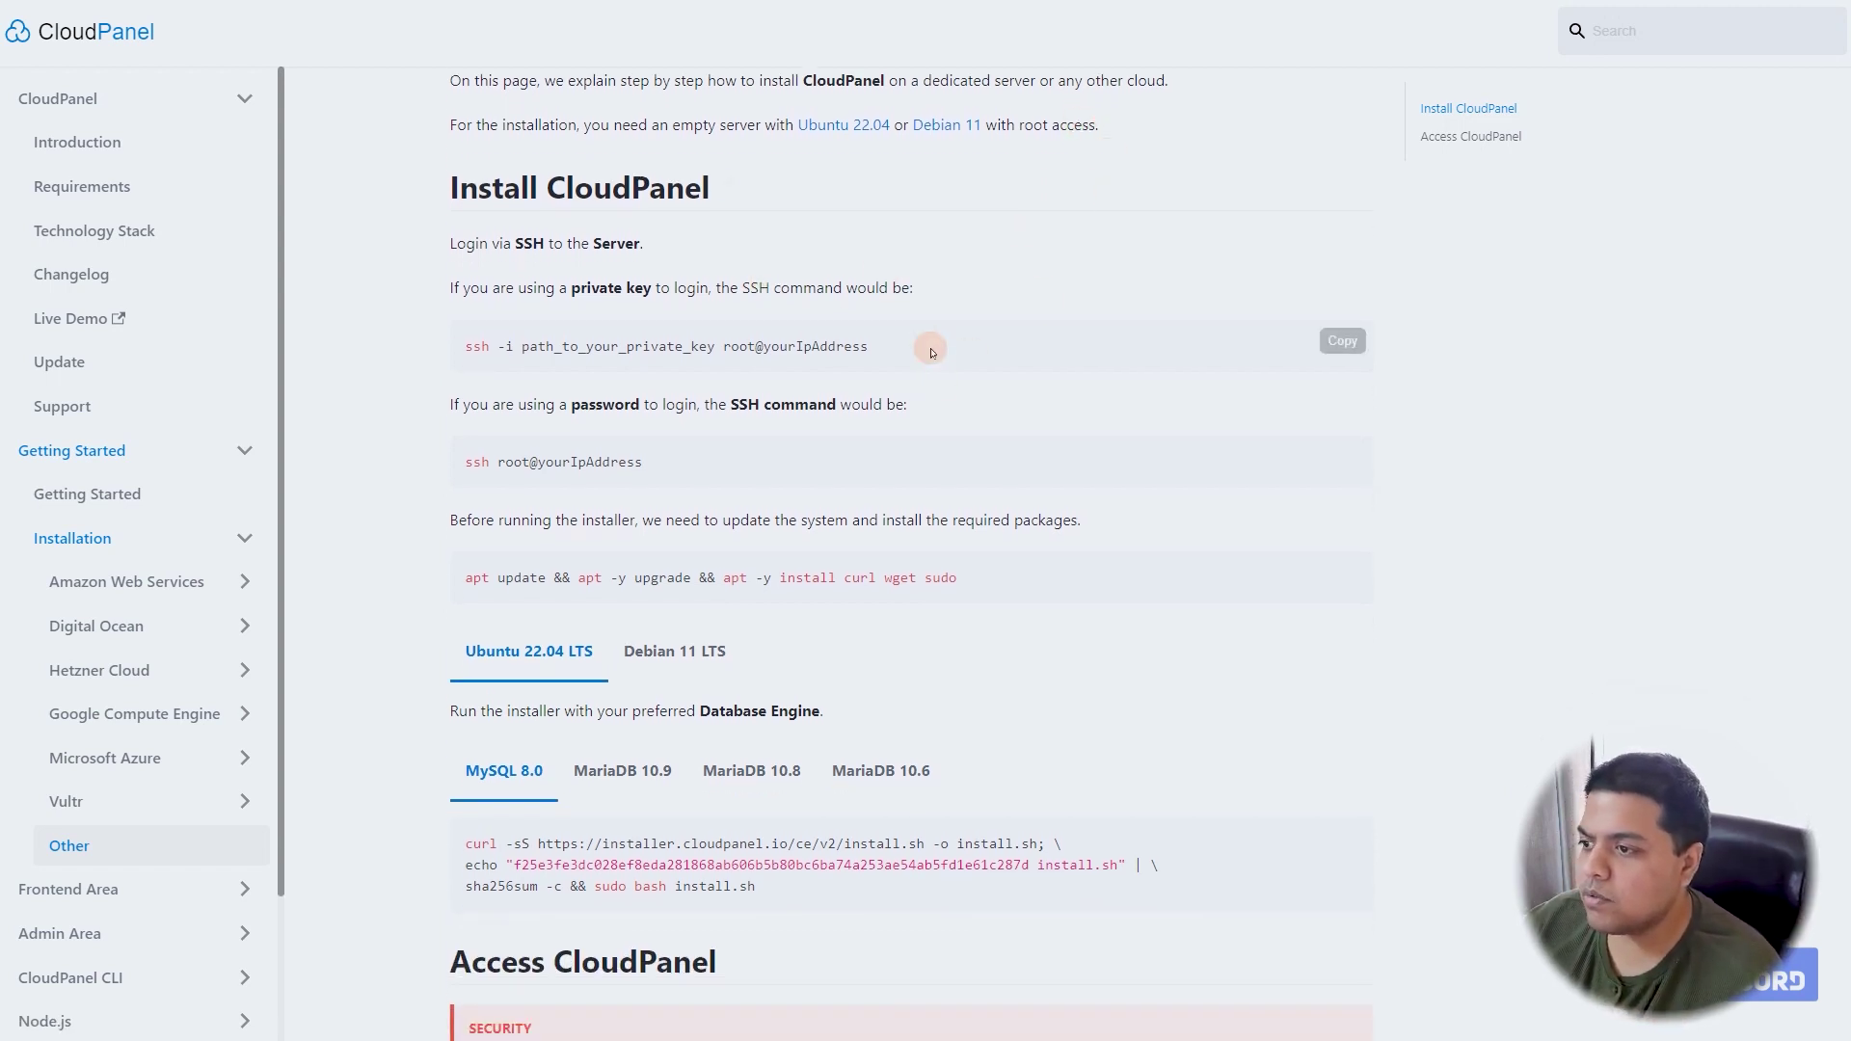
scroll(932, 353, up, 3)
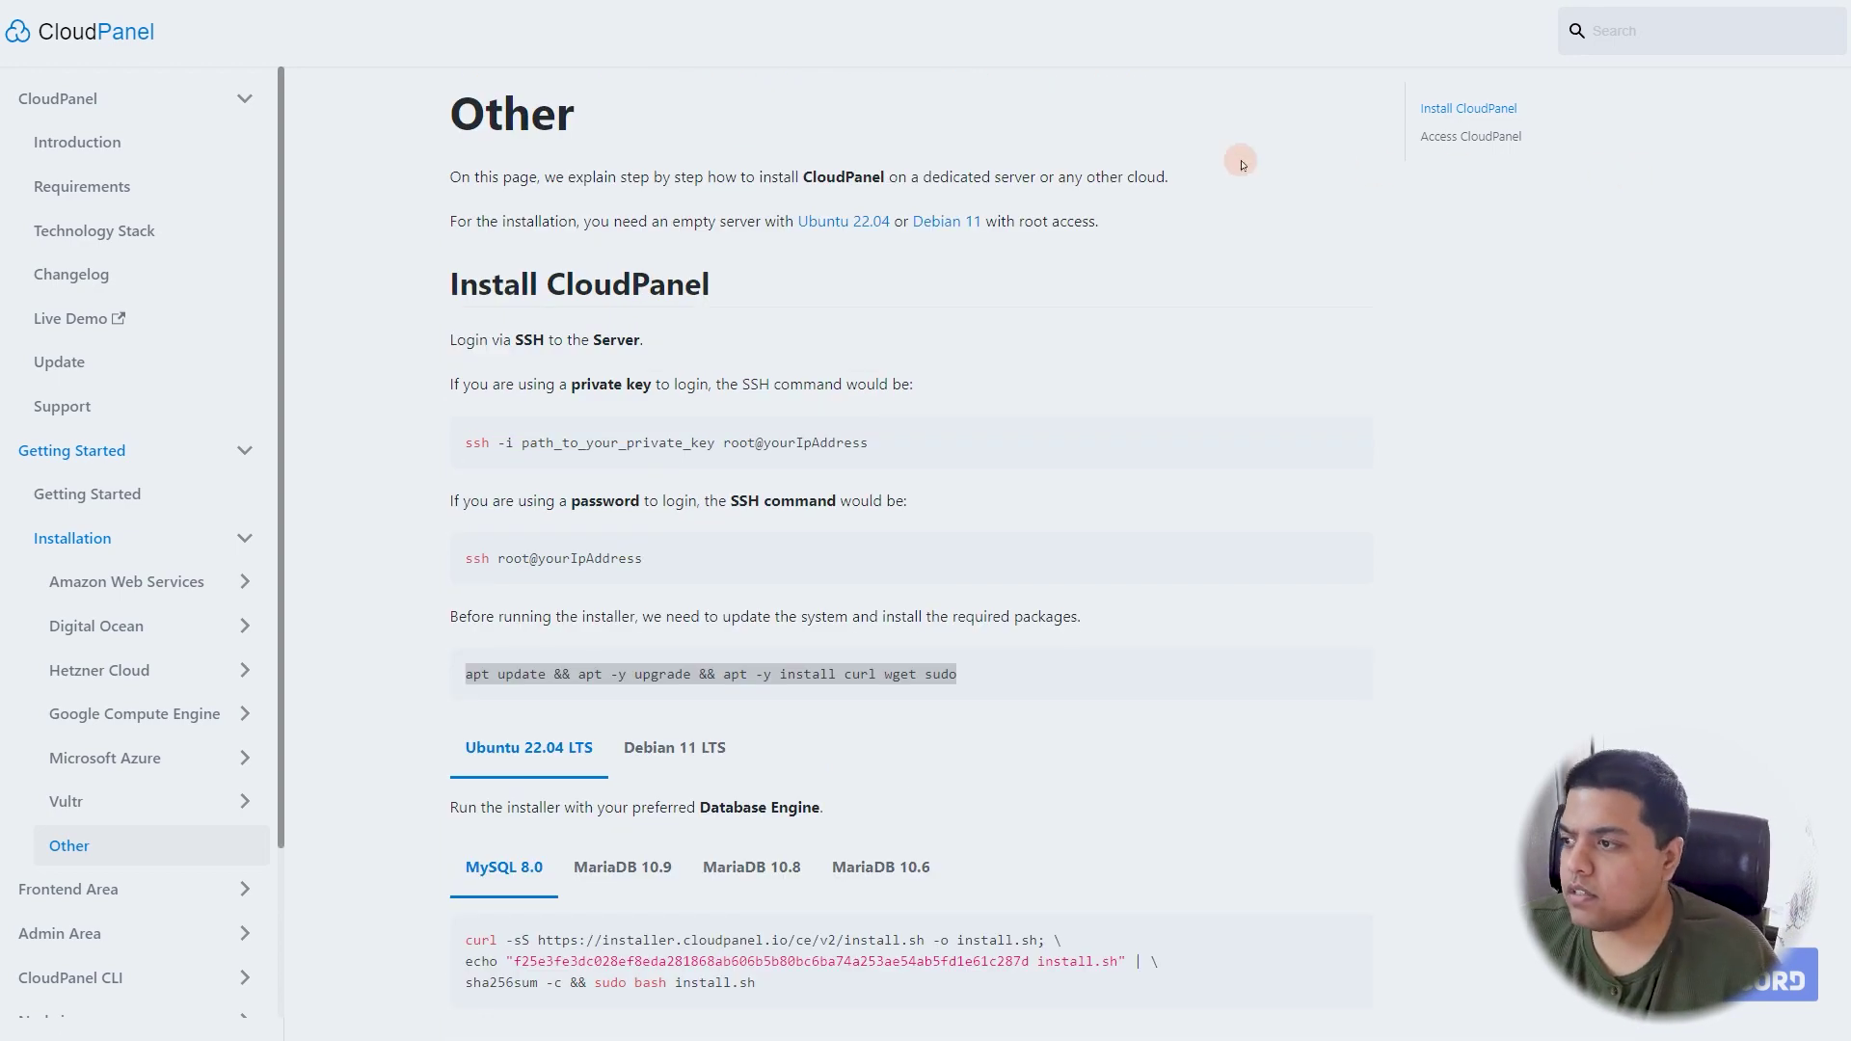
scroll(531, 579, down, 6)
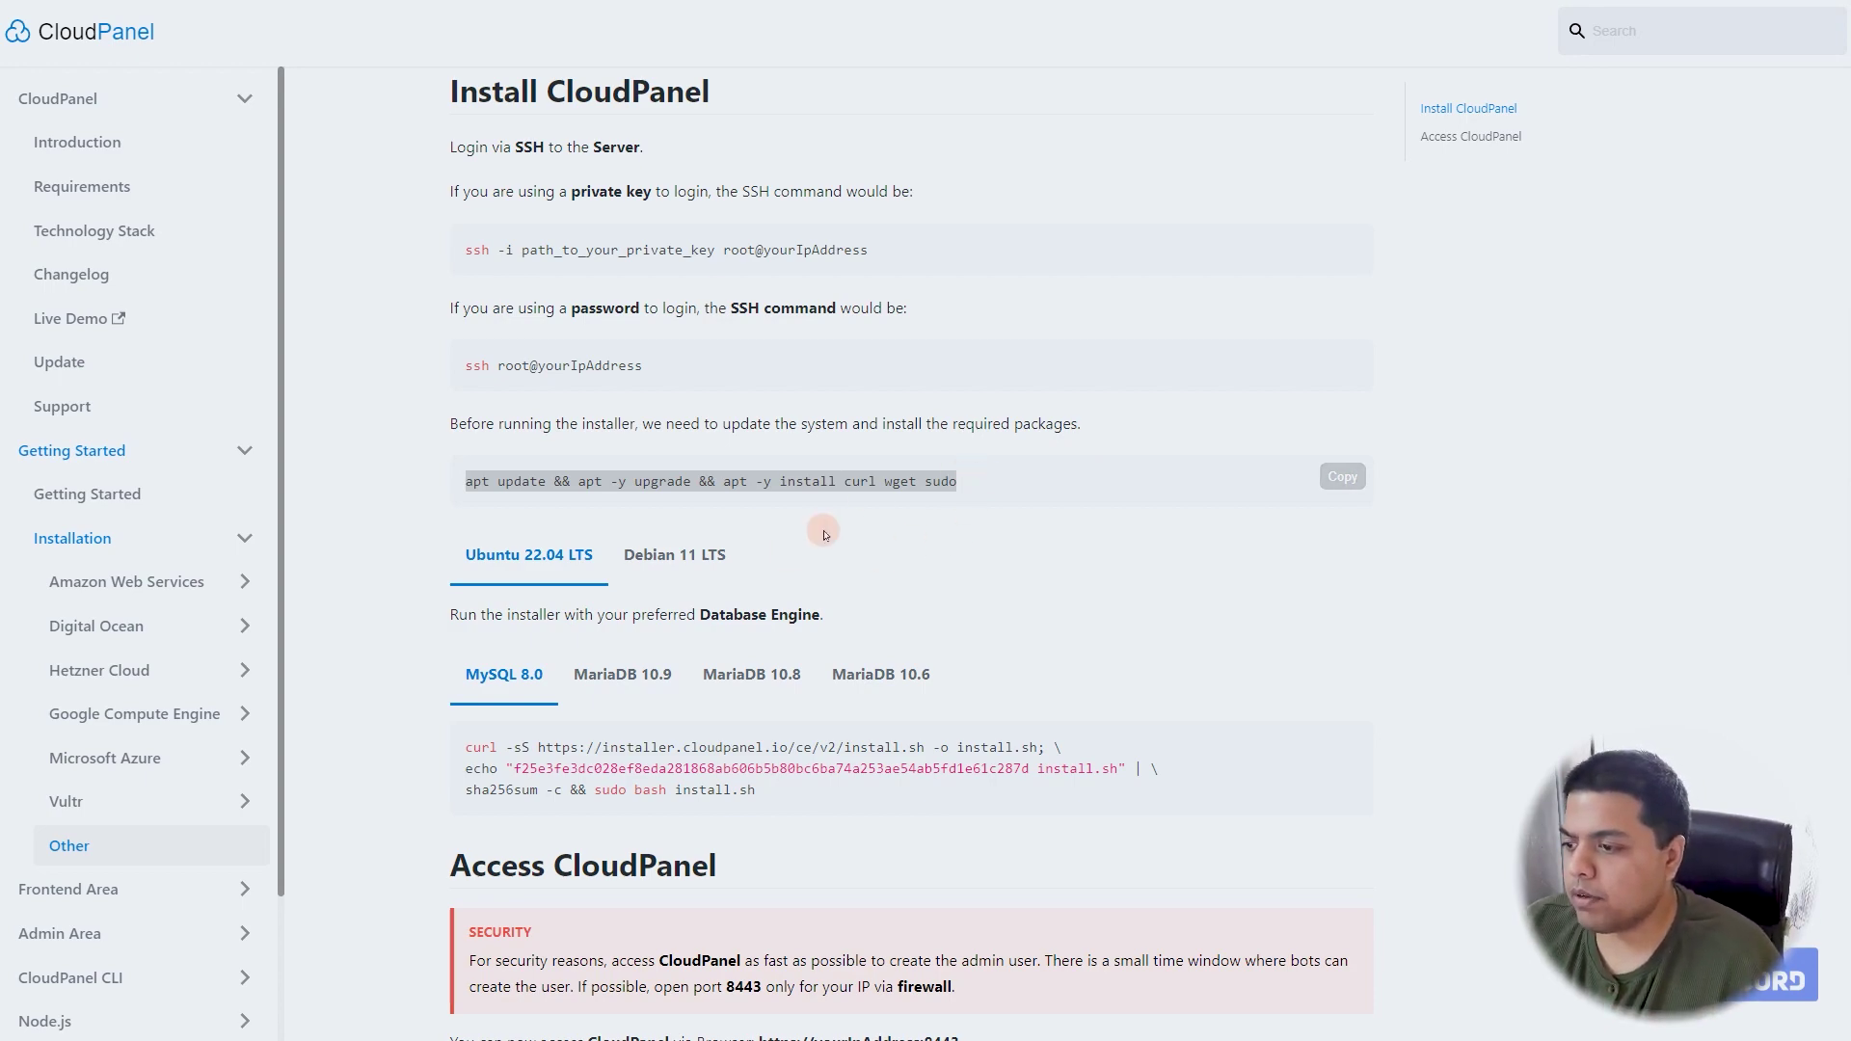
scroll(865, 507, down, 4)
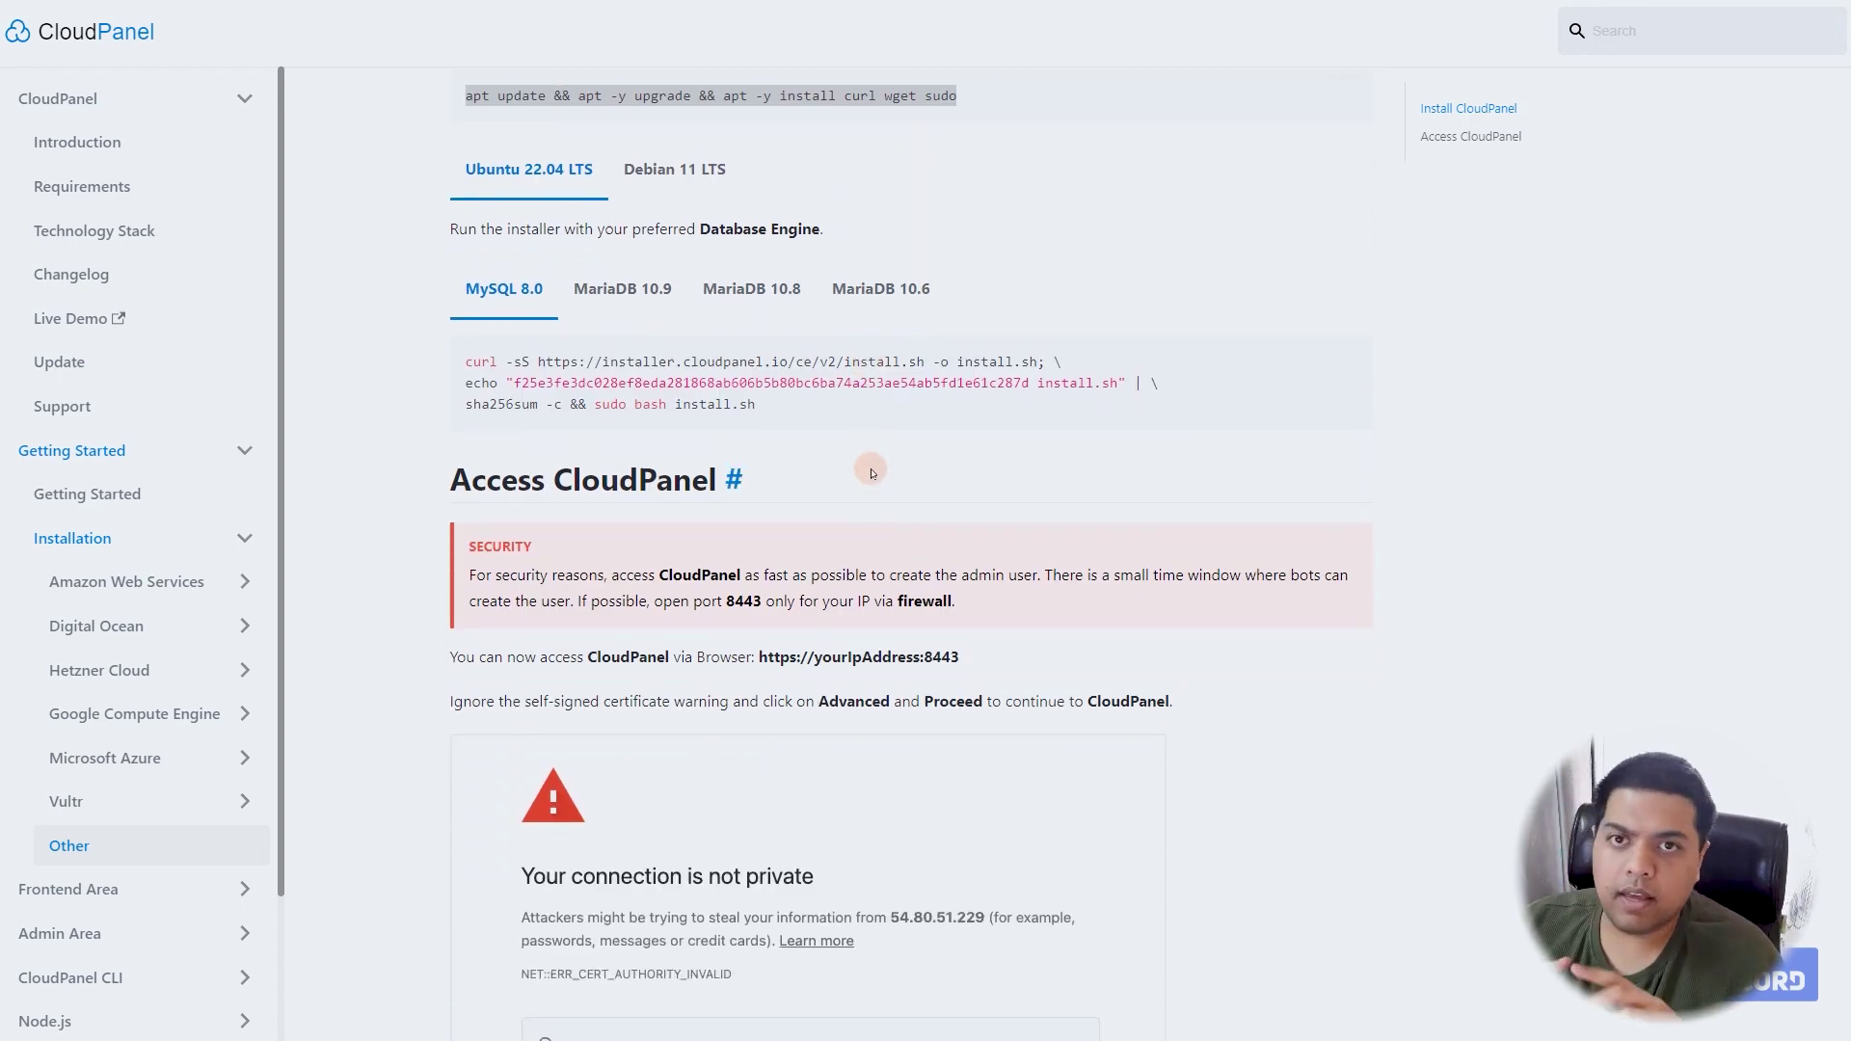
scroll(801, 406, up, 3)
- Choose the Ubuntu 22.04 LTS installer with the MariaDB 10.6 database engine and copy its install command
click(516, 501)
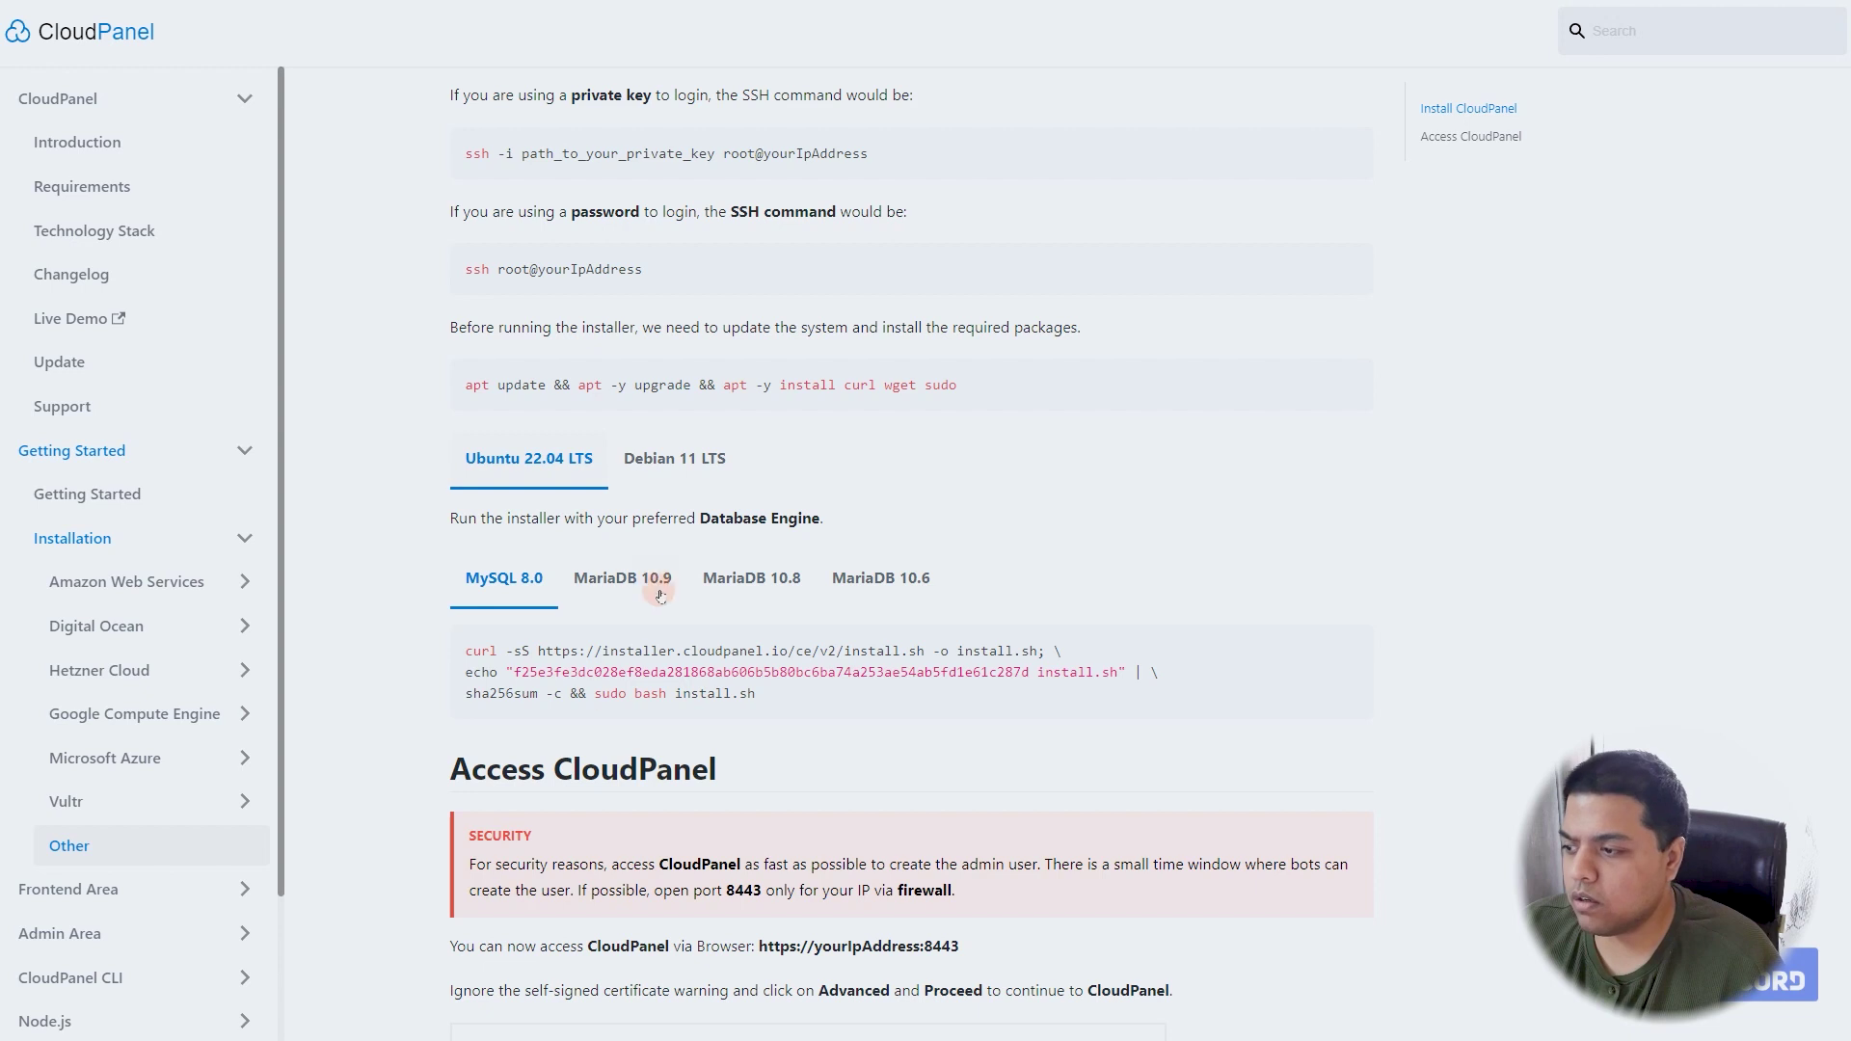
click(735, 593)
click(878, 580)
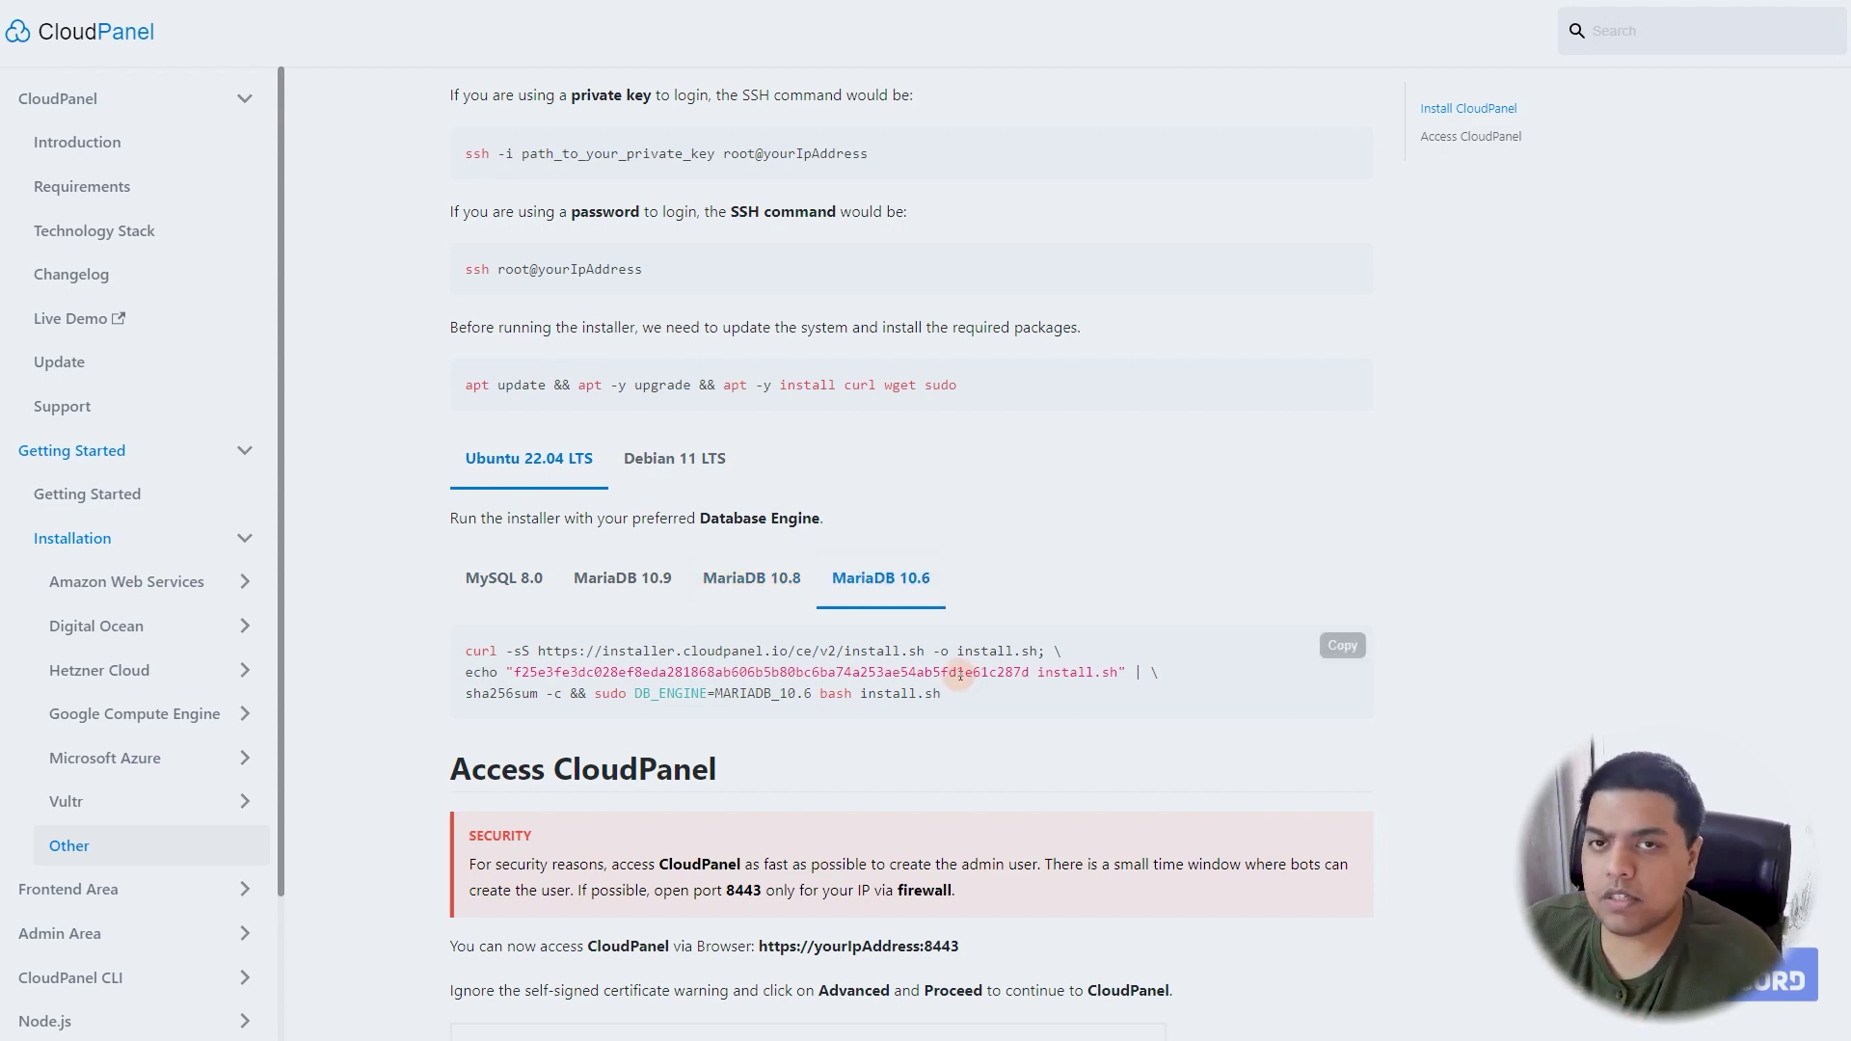
click(608, 590)
click(850, 578)
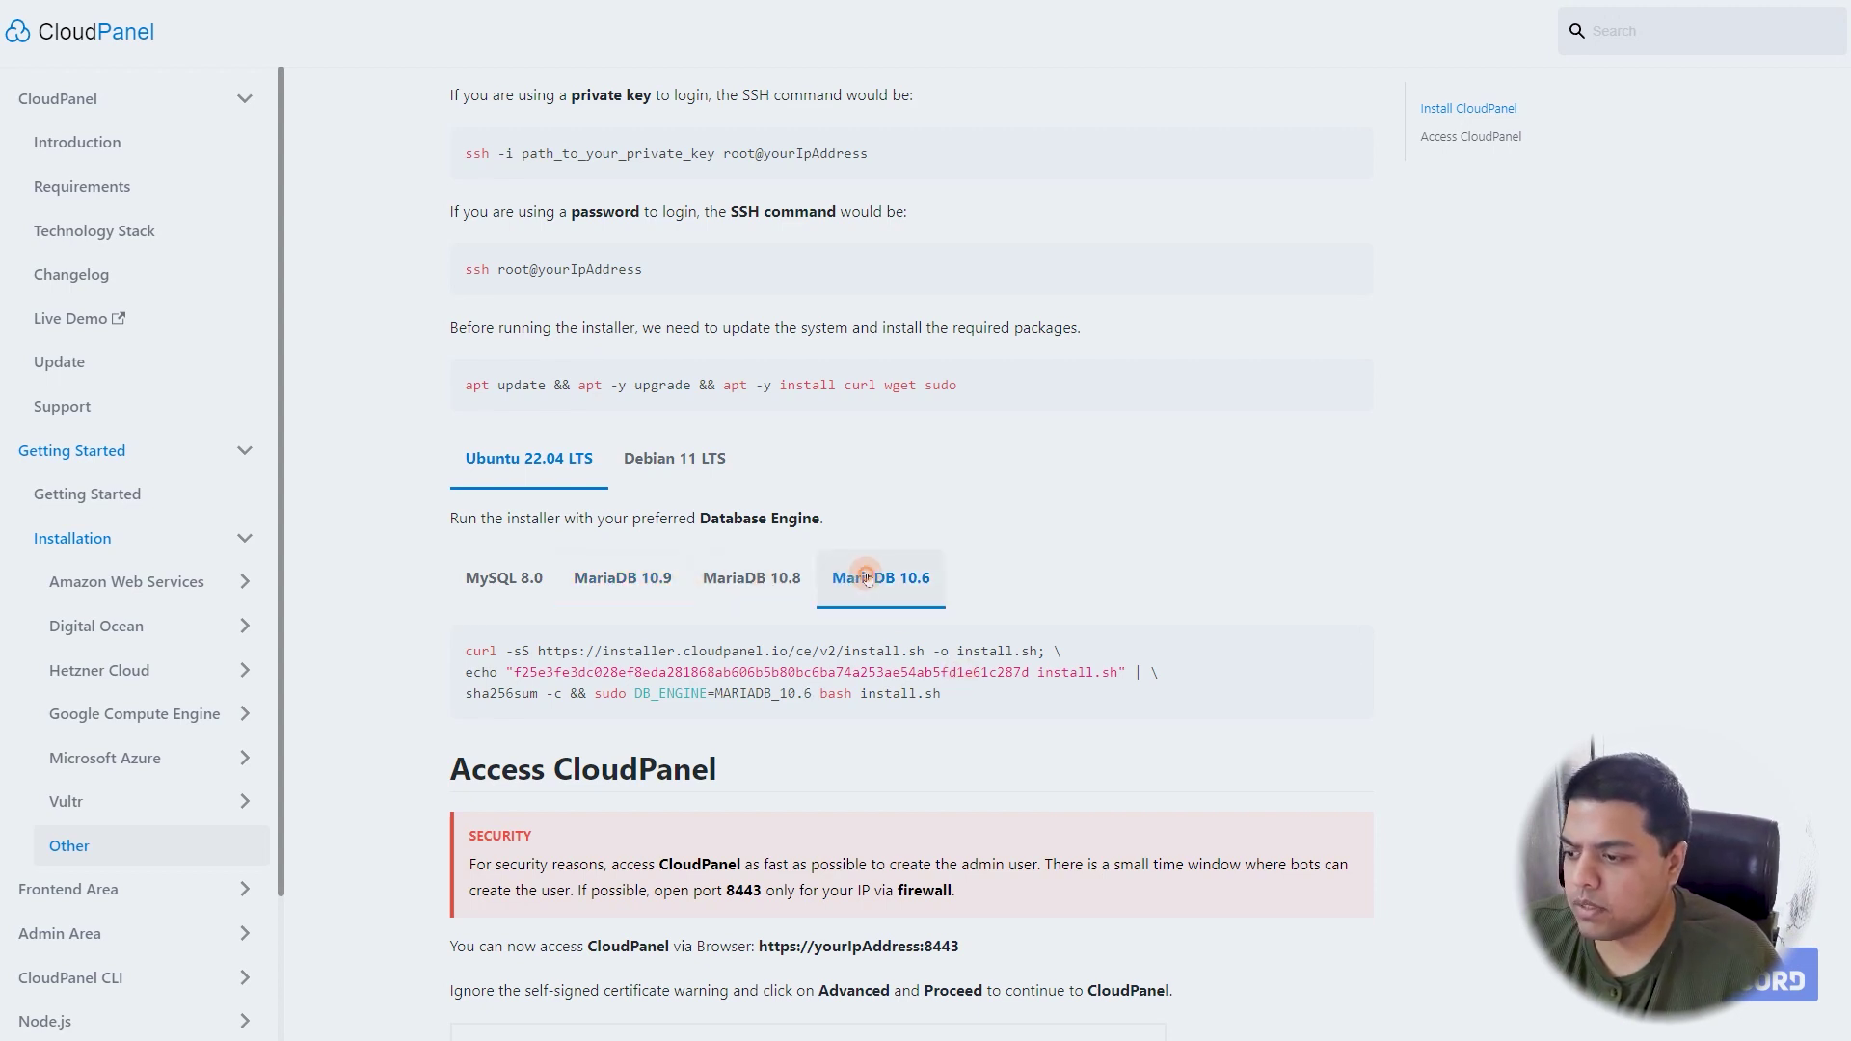
drag(957, 698, 464, 649)
right_click(538, 641)
click(591, 658)
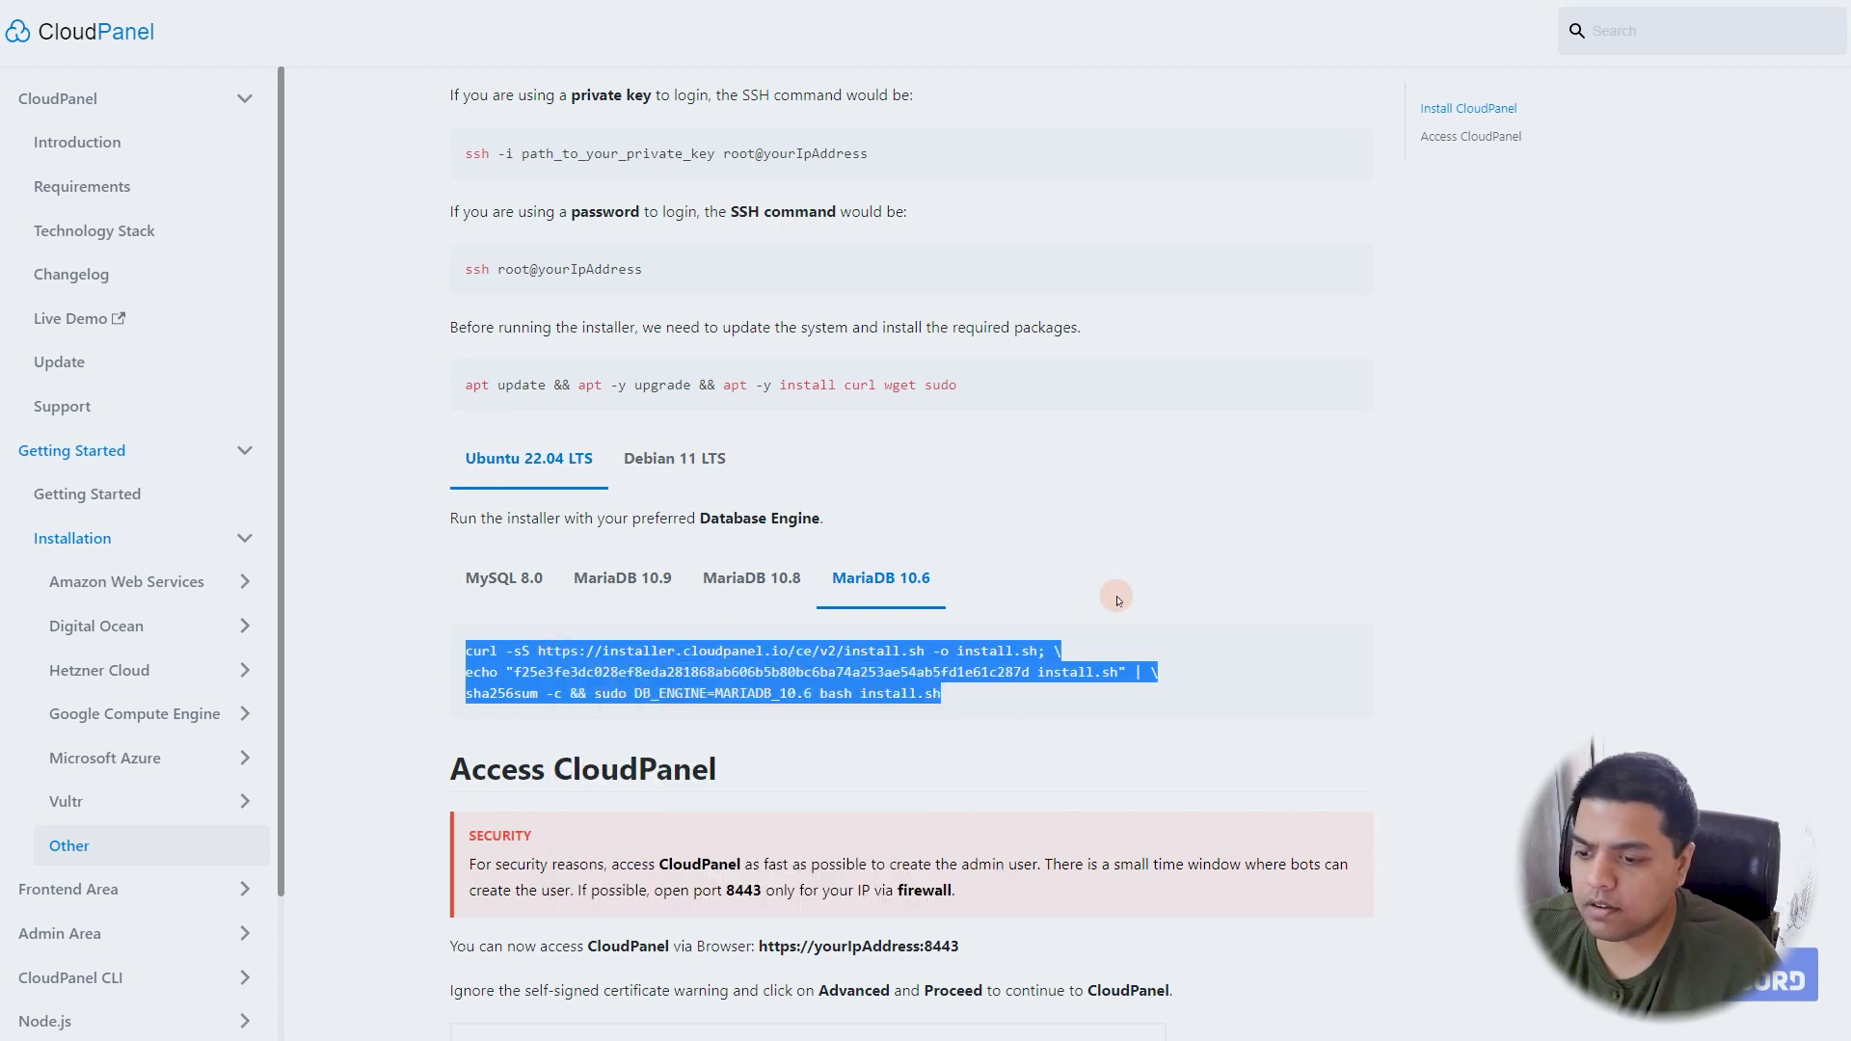
- Examine the documentation's Access CloudPanel section on port 8443 and the self-signed certificate warning
scroll(1051, 439, up, 1)
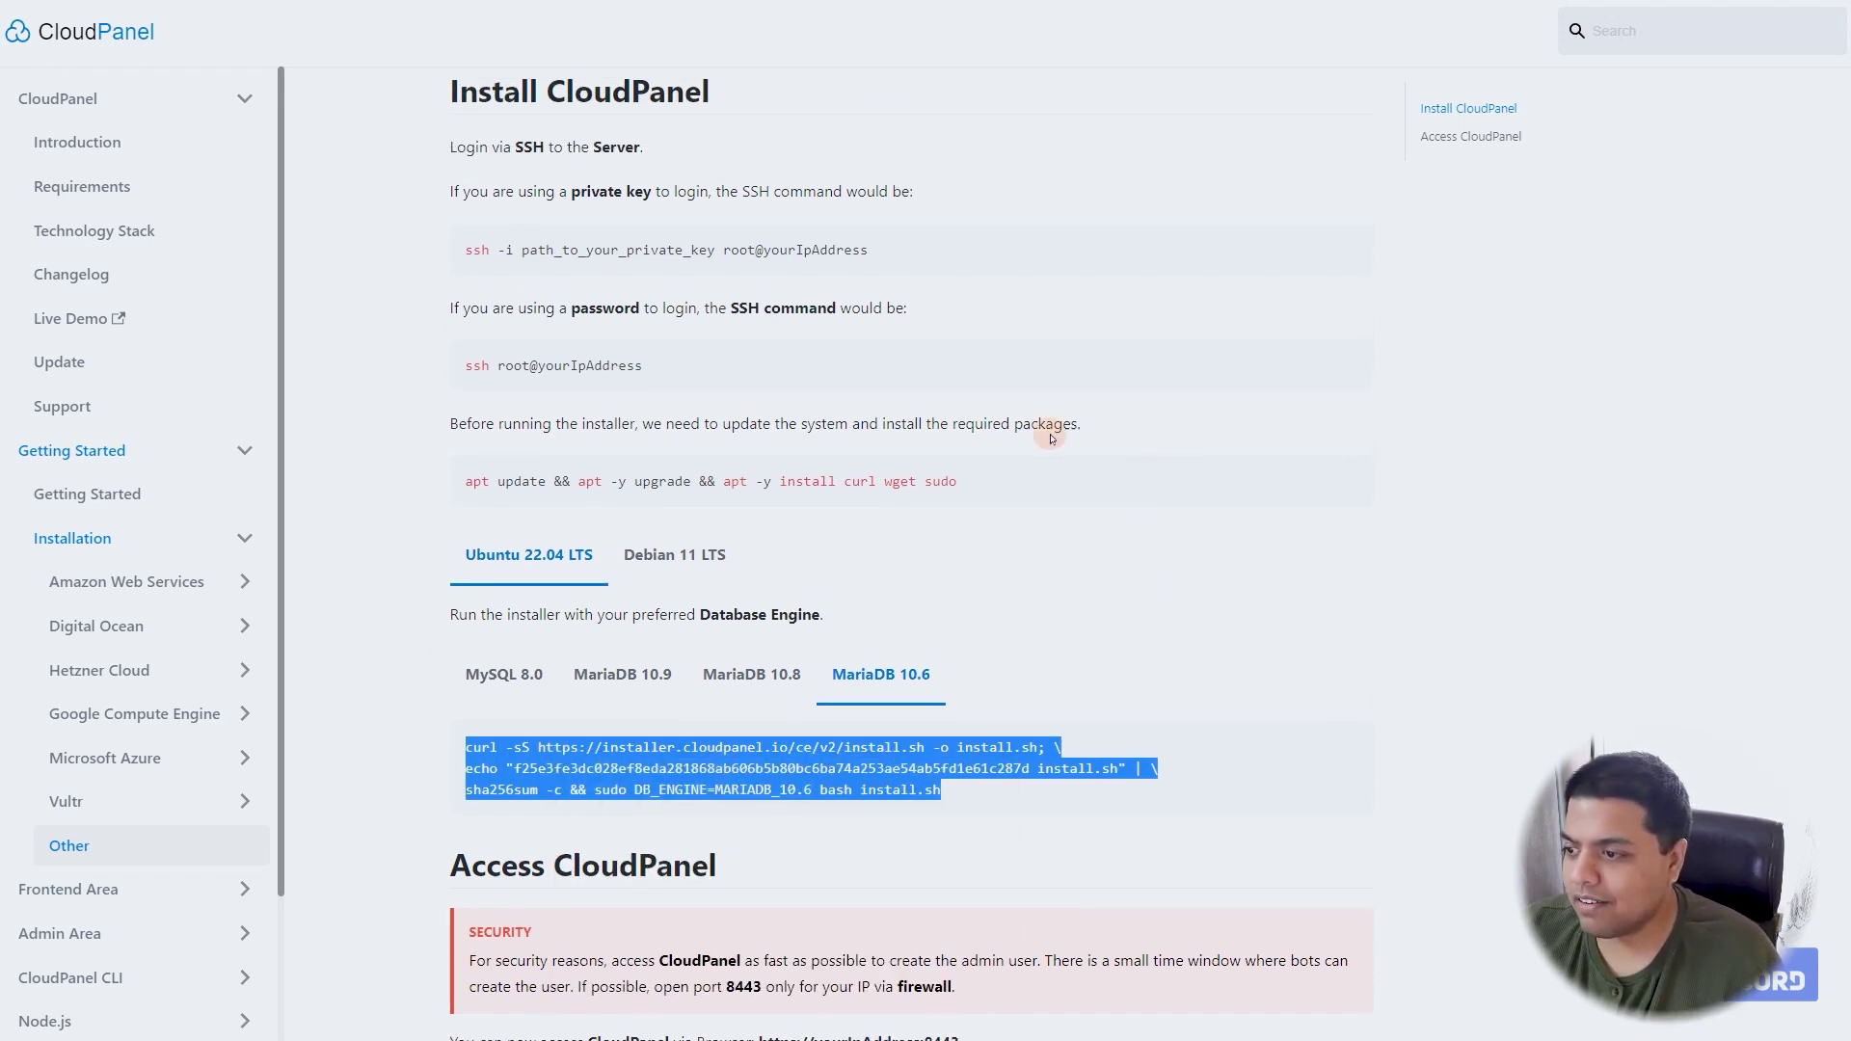
scroll(1051, 439, up, 2)
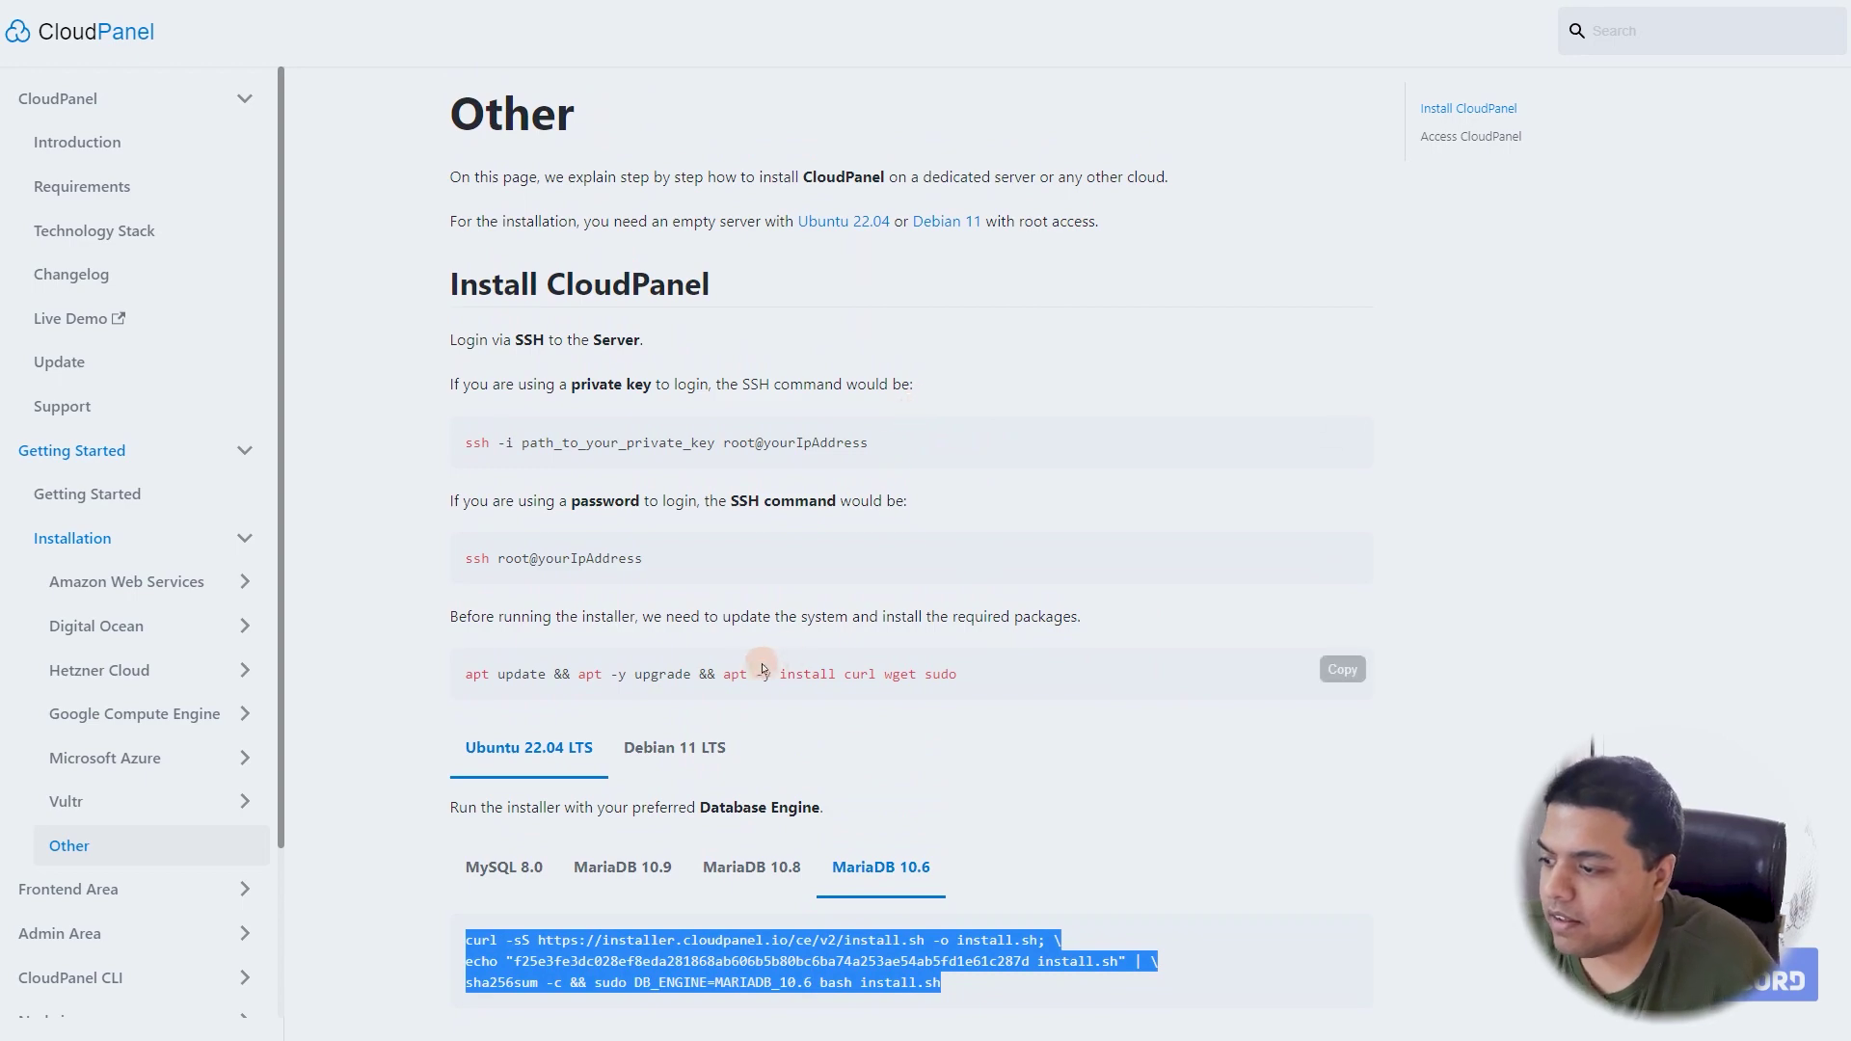
scroll(762, 668, down, 10)
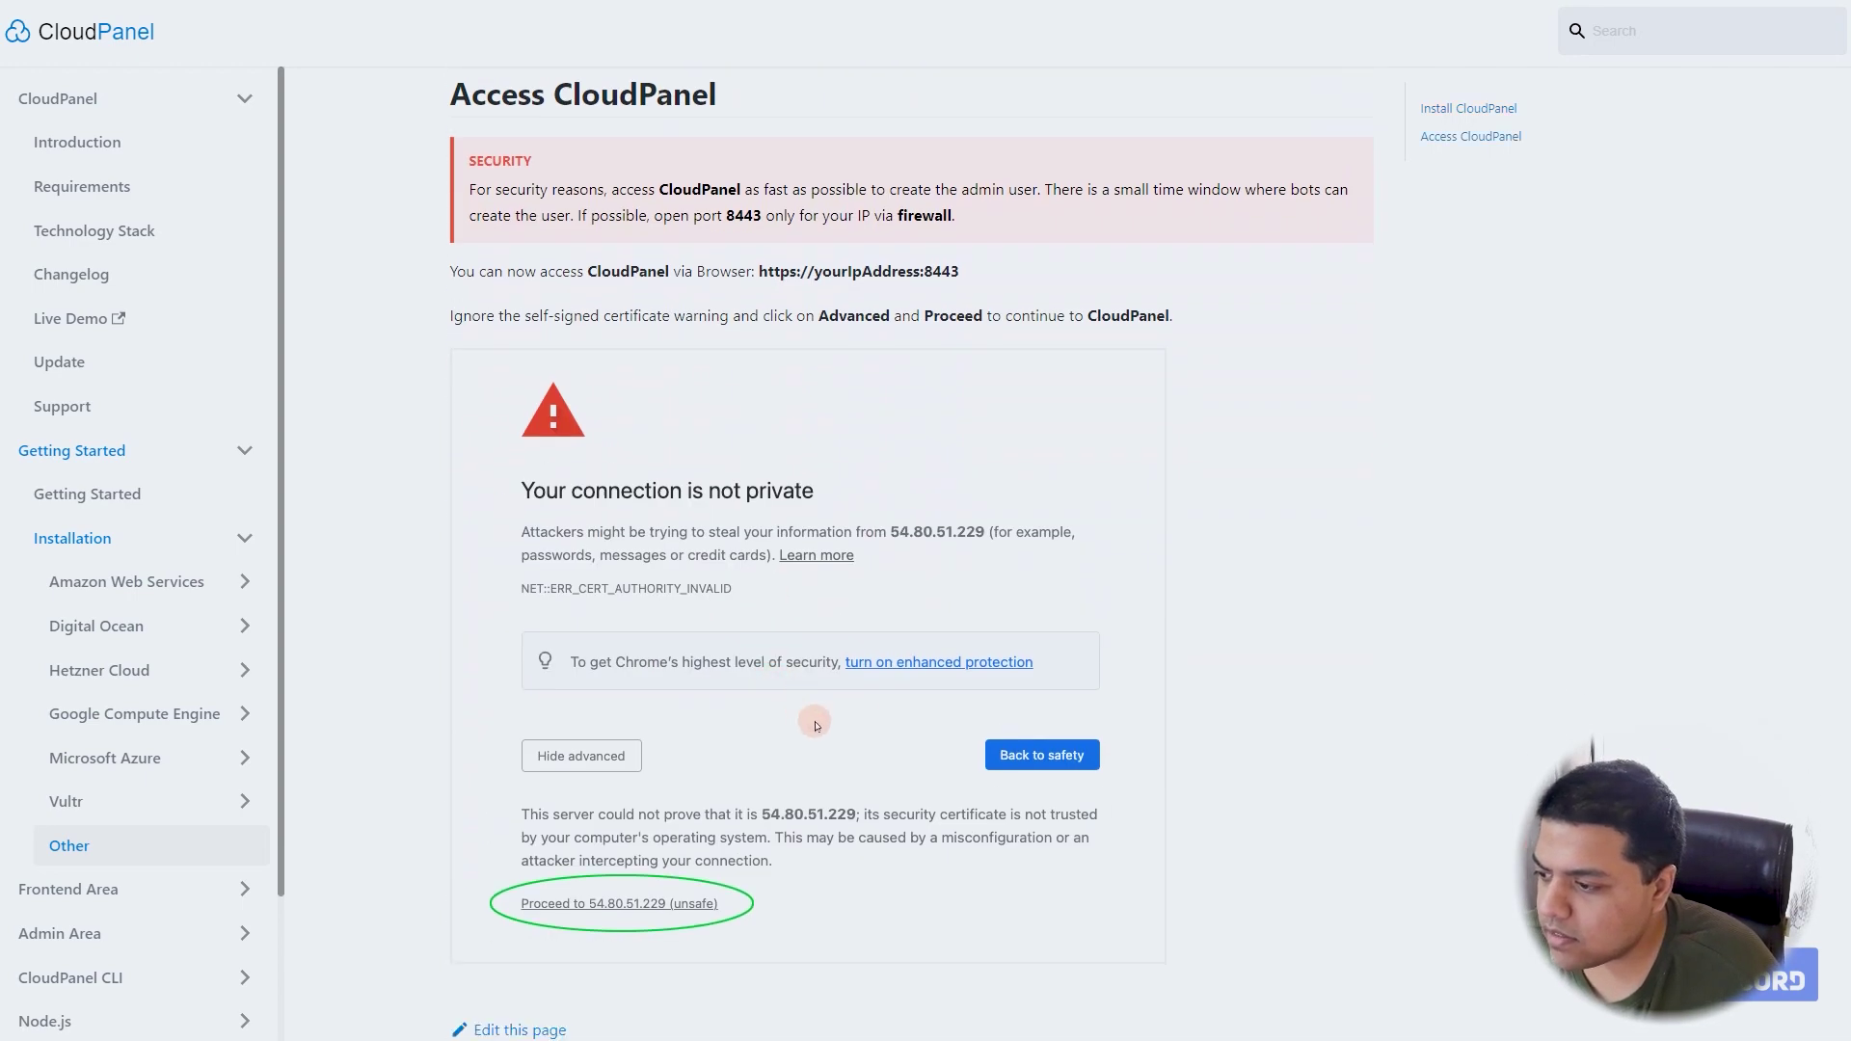
scroll(815, 725, down, 4)
scroll(848, 728, up, 4)
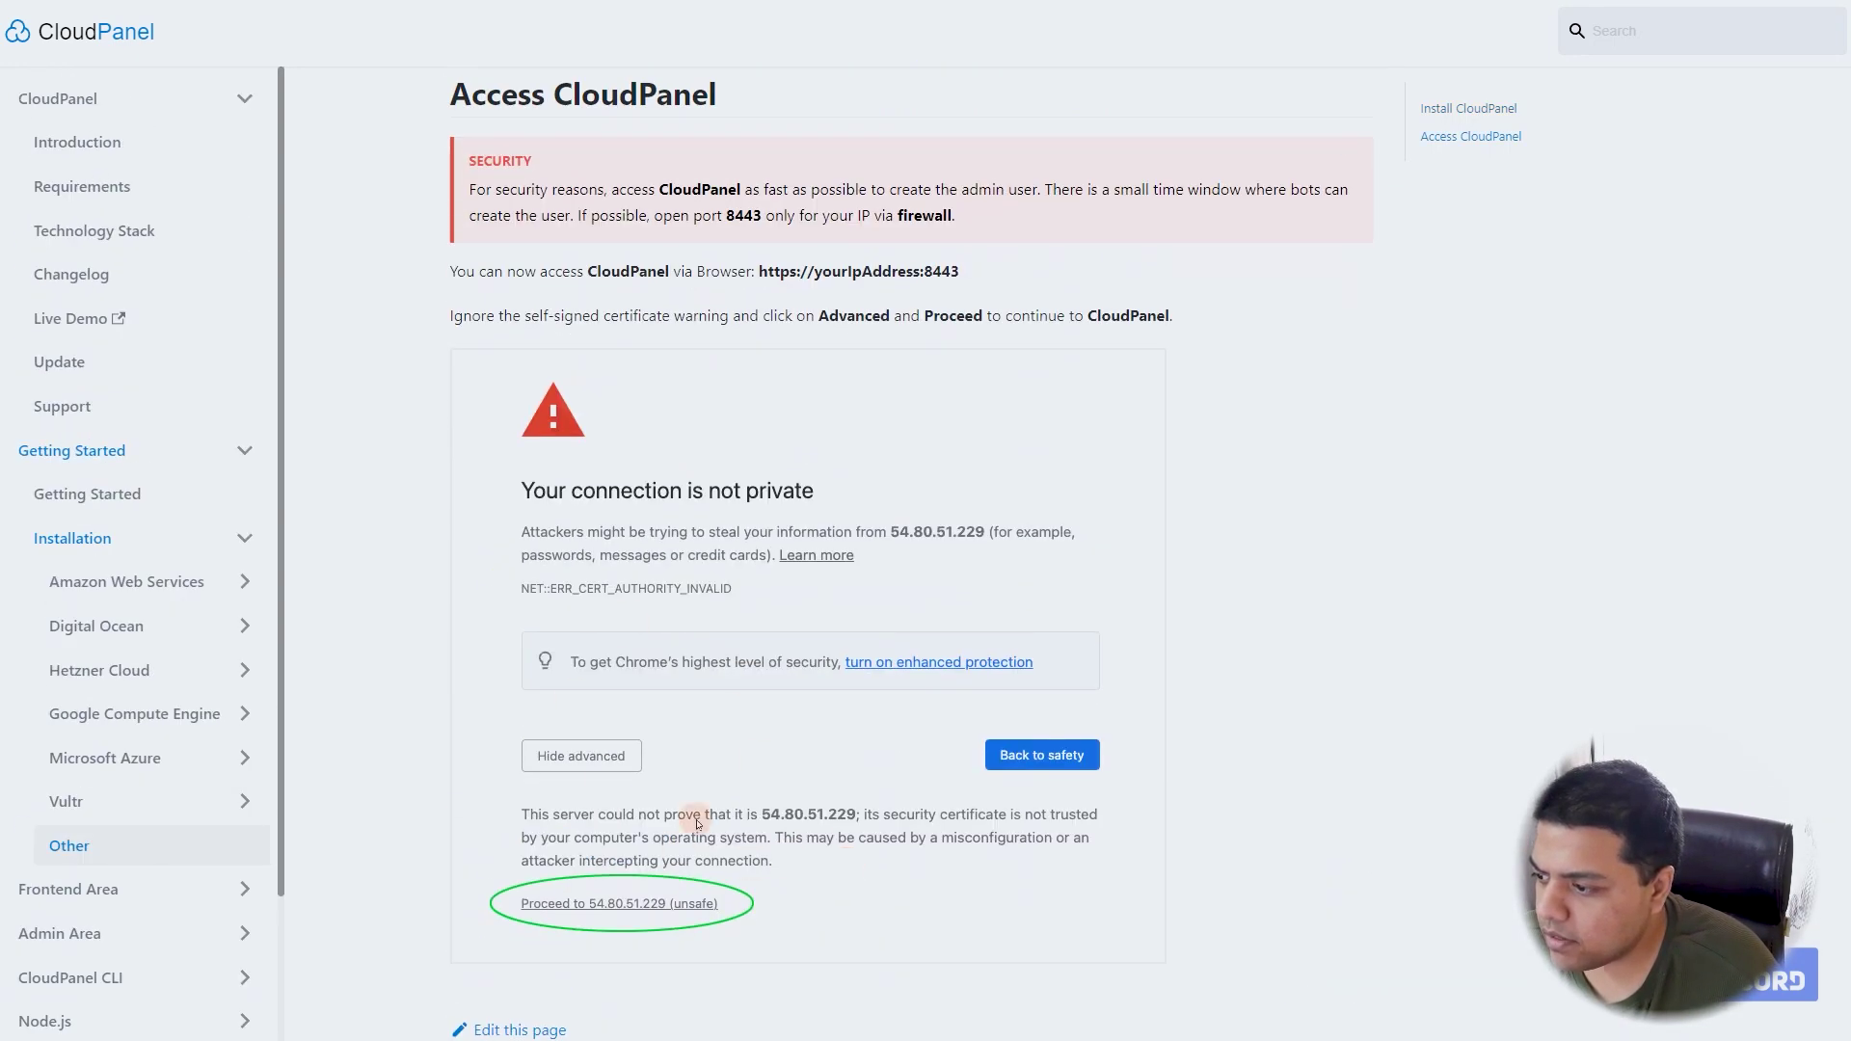
scroll(849, 800, down, 1)
key(alt+Tab)
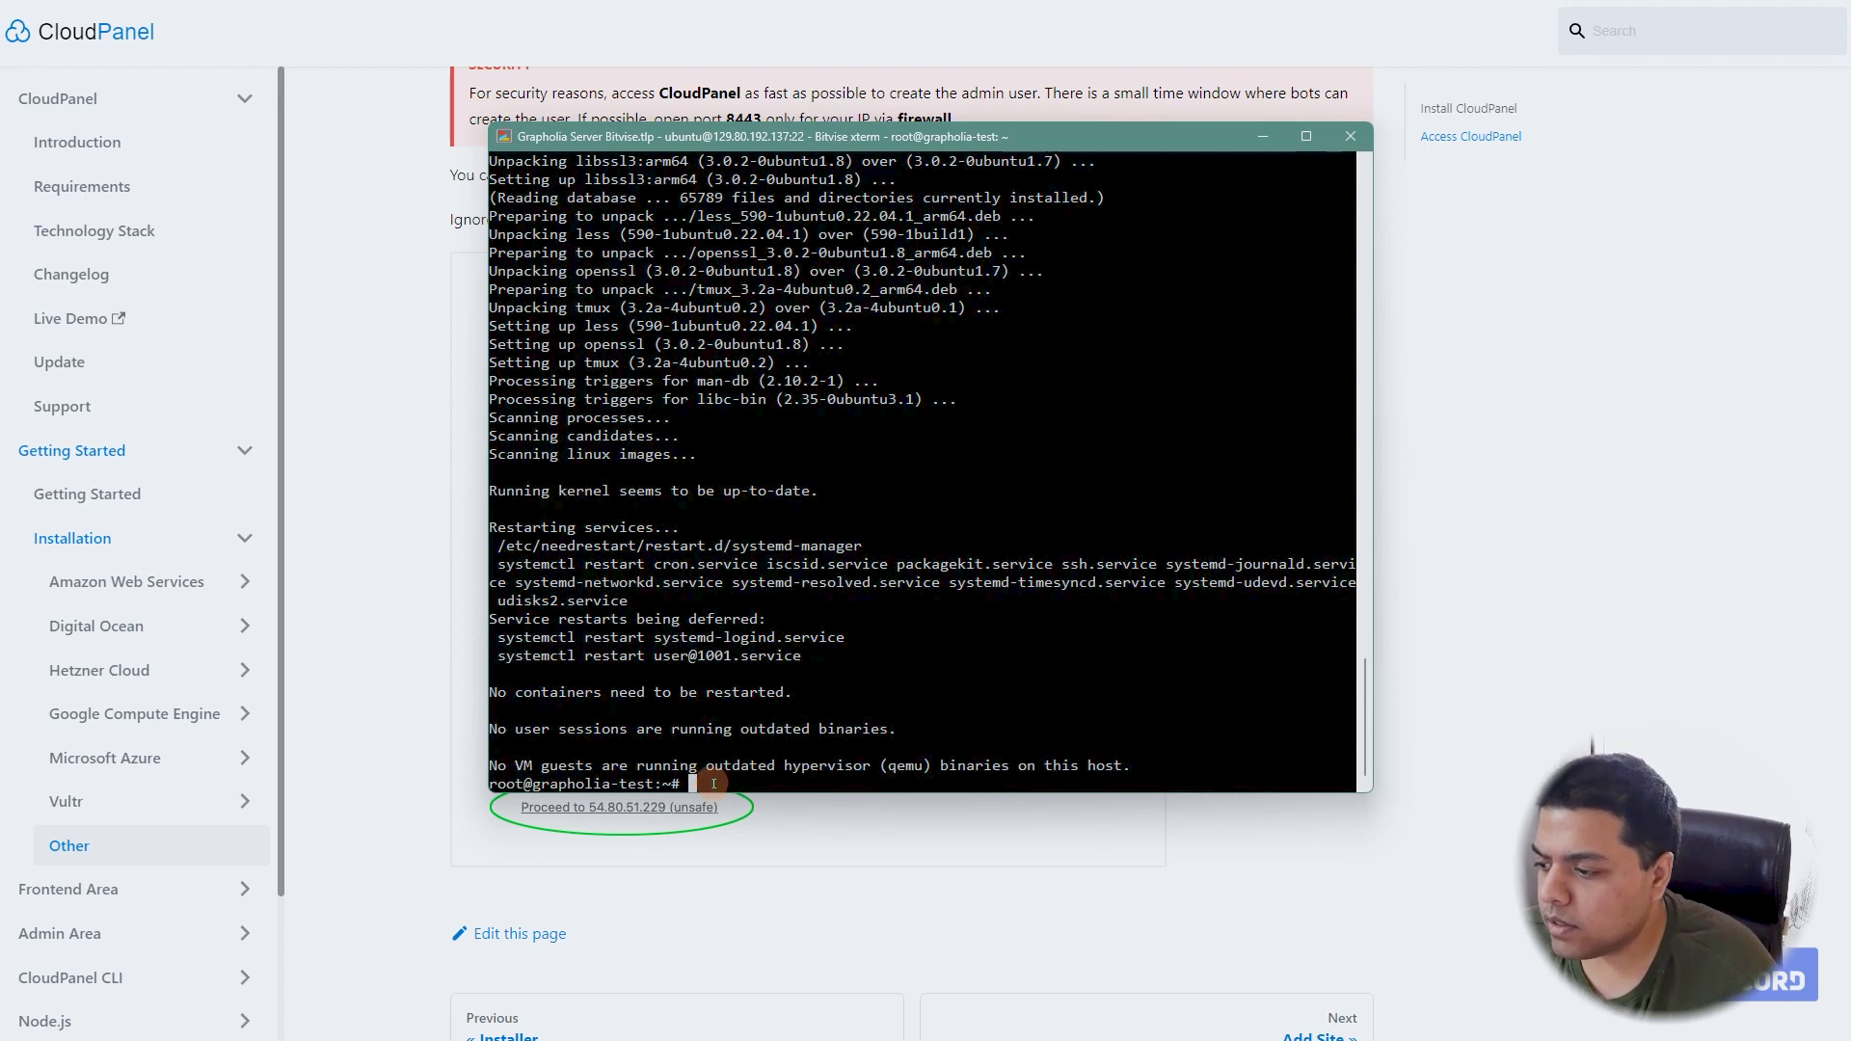
click(344, 440)
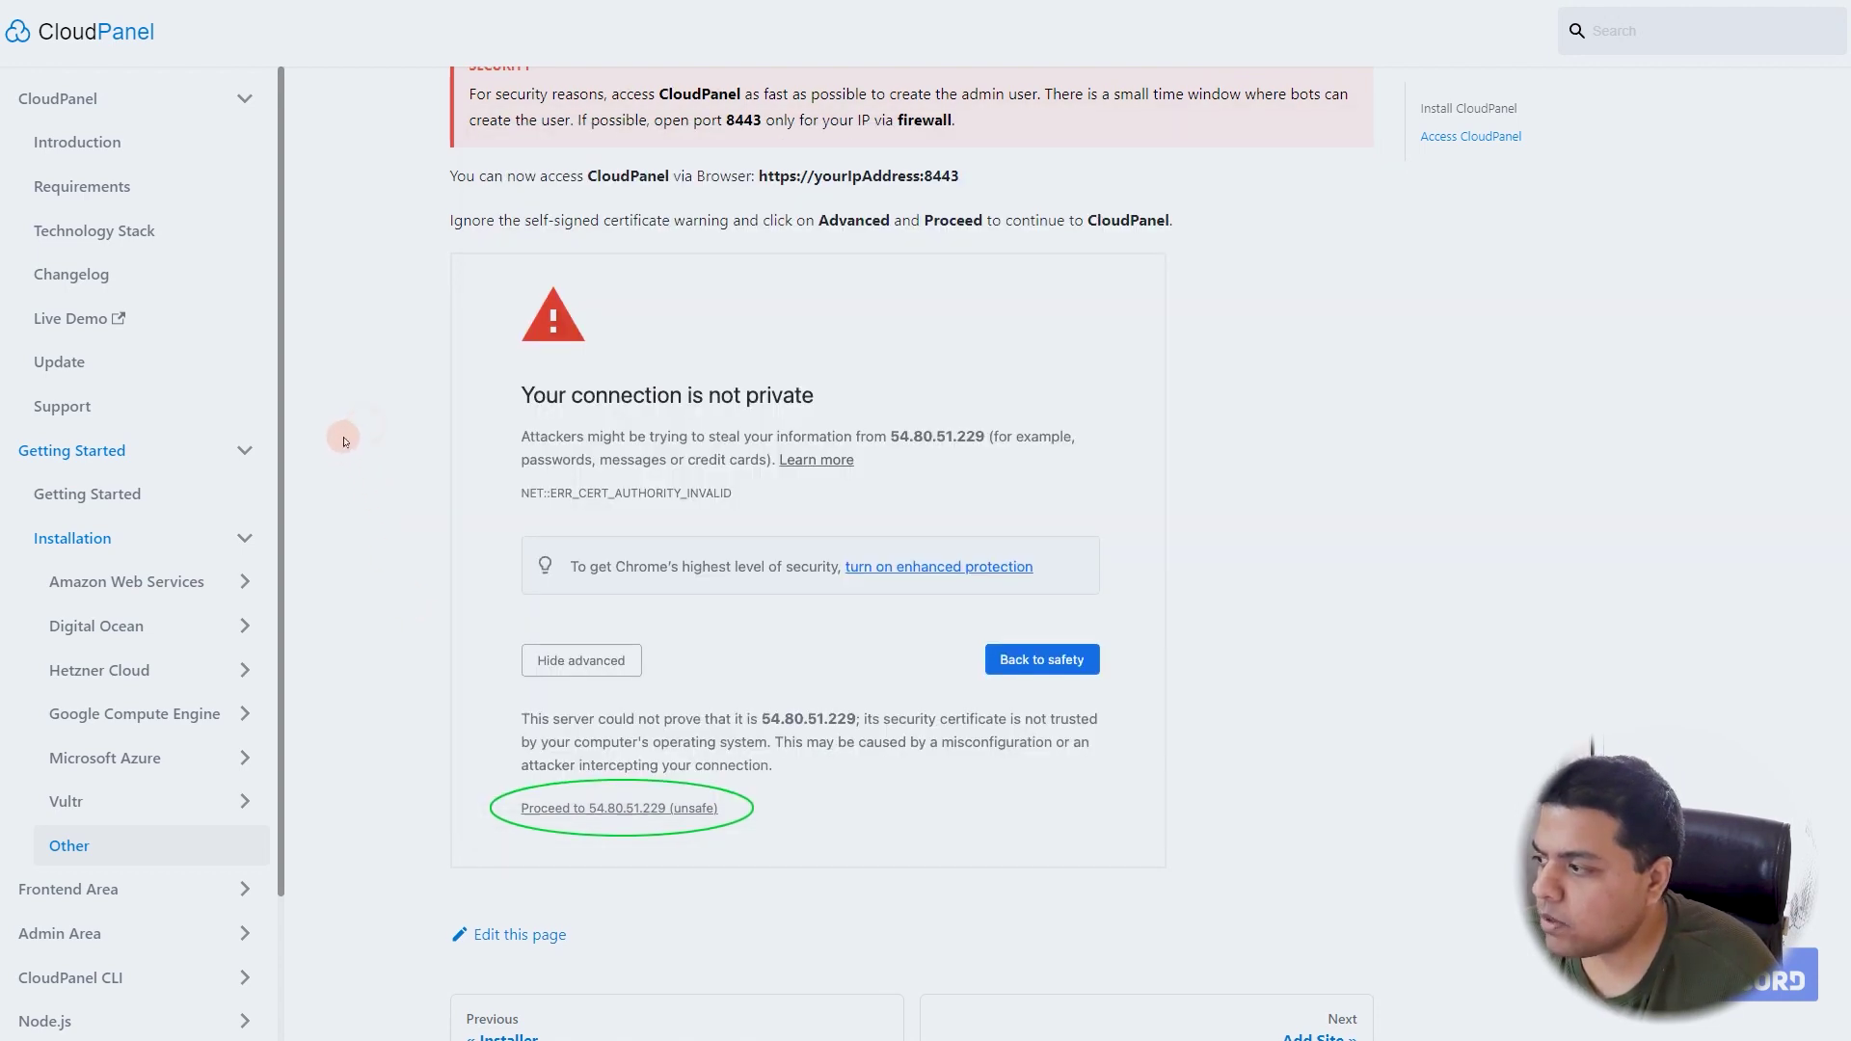
- Open the documentation's Update page and read how to update CloudPanel with the clp-update script
scroll(345, 440, up, 3)
click(67, 364)
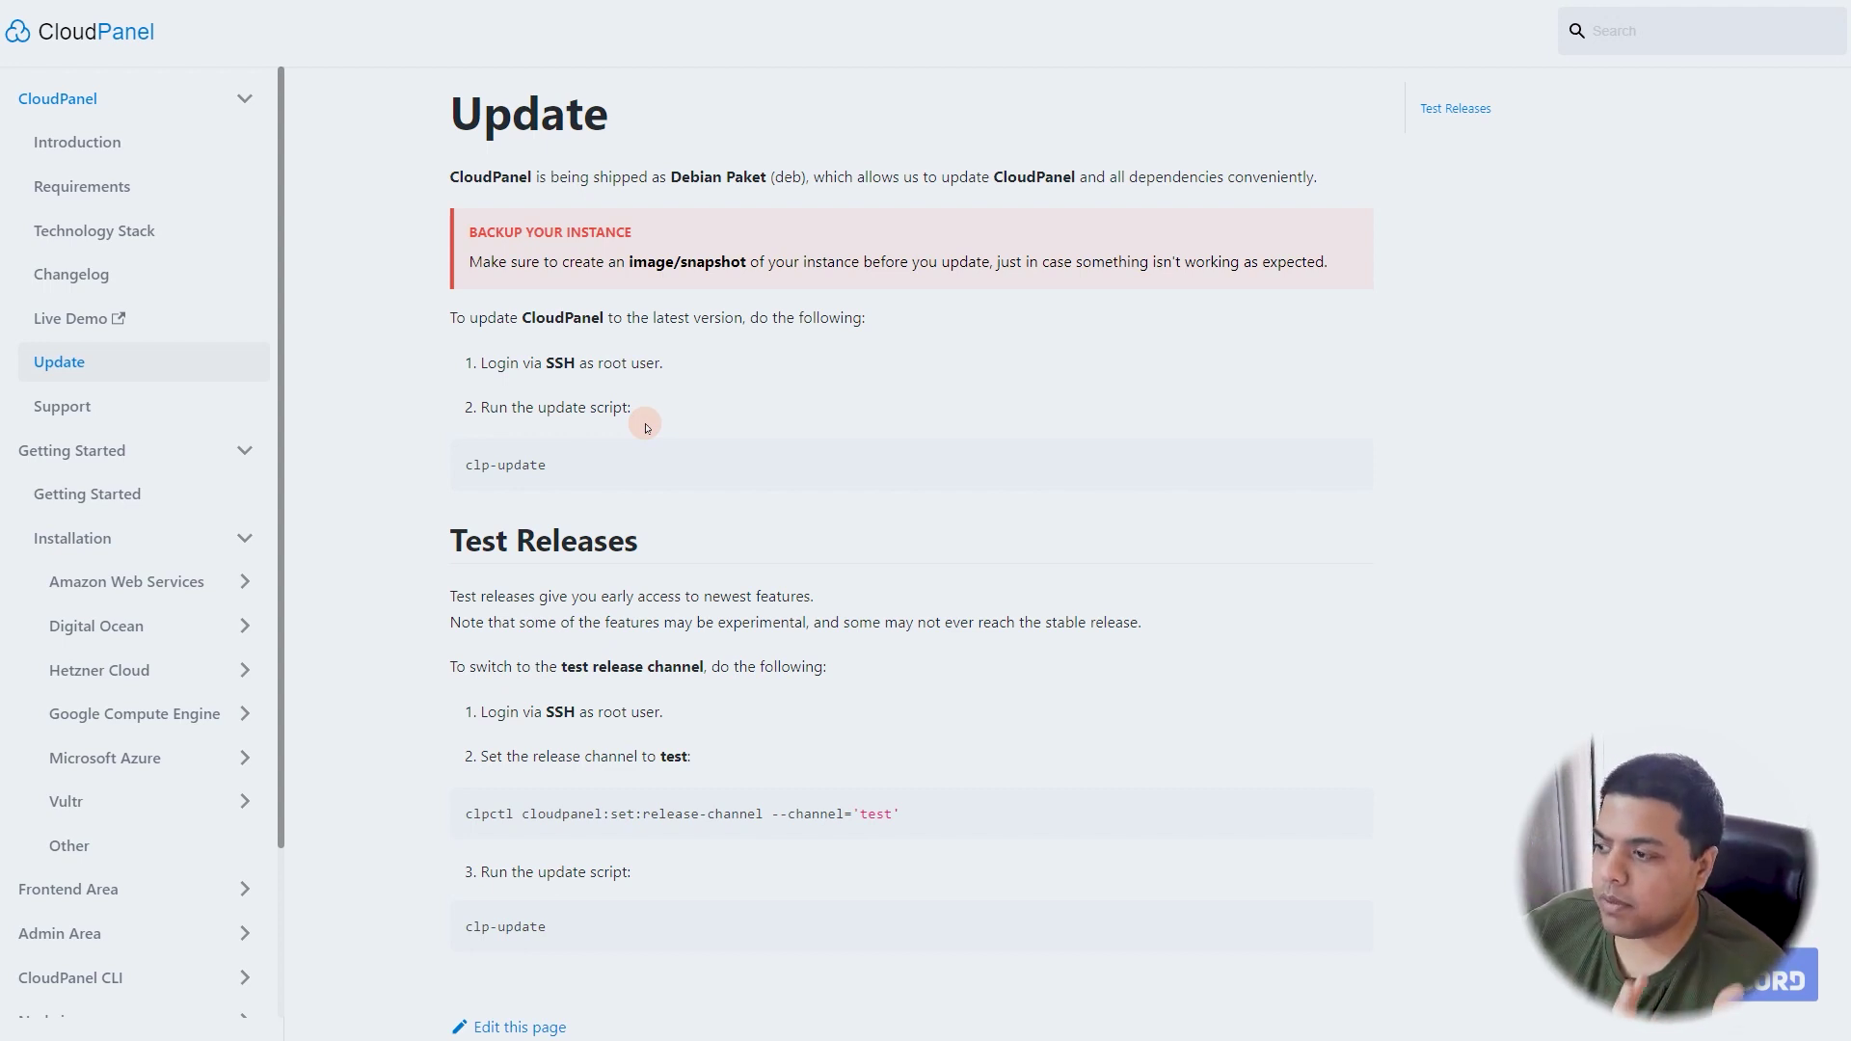
mouse_move(521, 470)
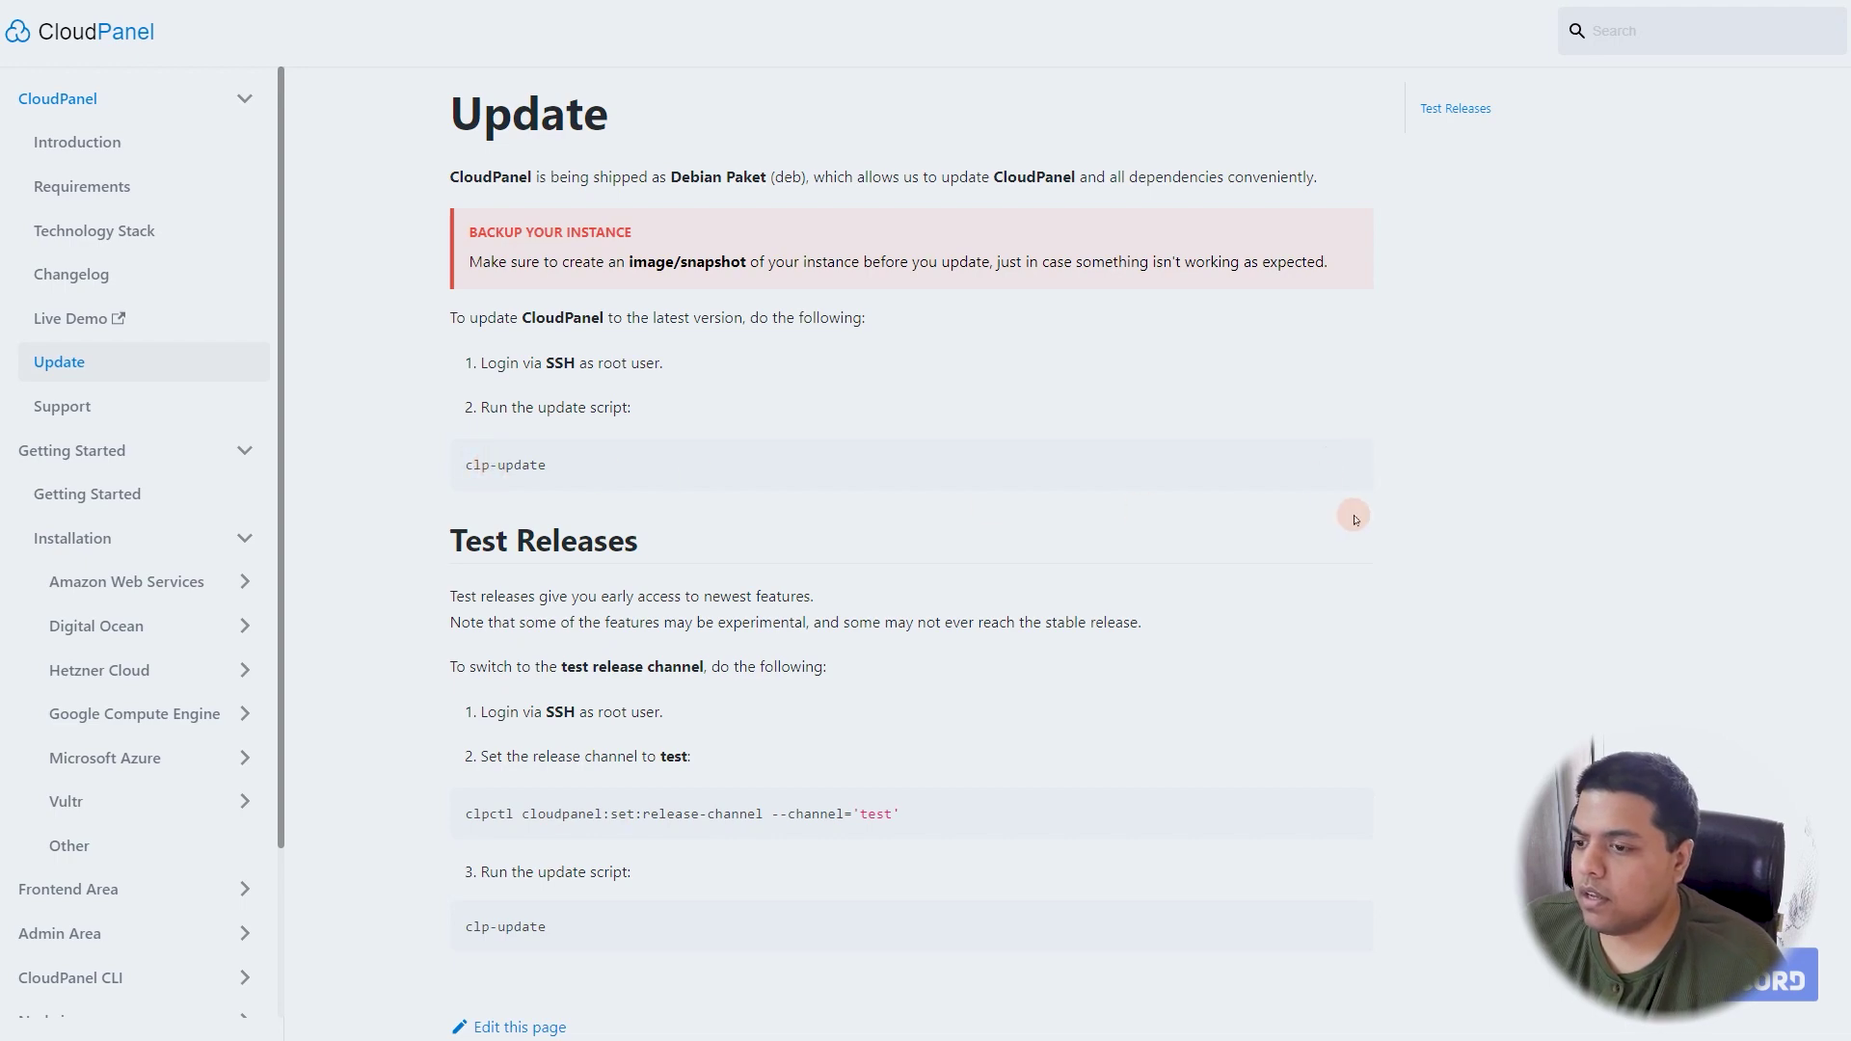
- Run the copied CloudPanel install command with MARIADB_10.6 in the server's root terminal and check the access address it outputs
key(alt+Tab)
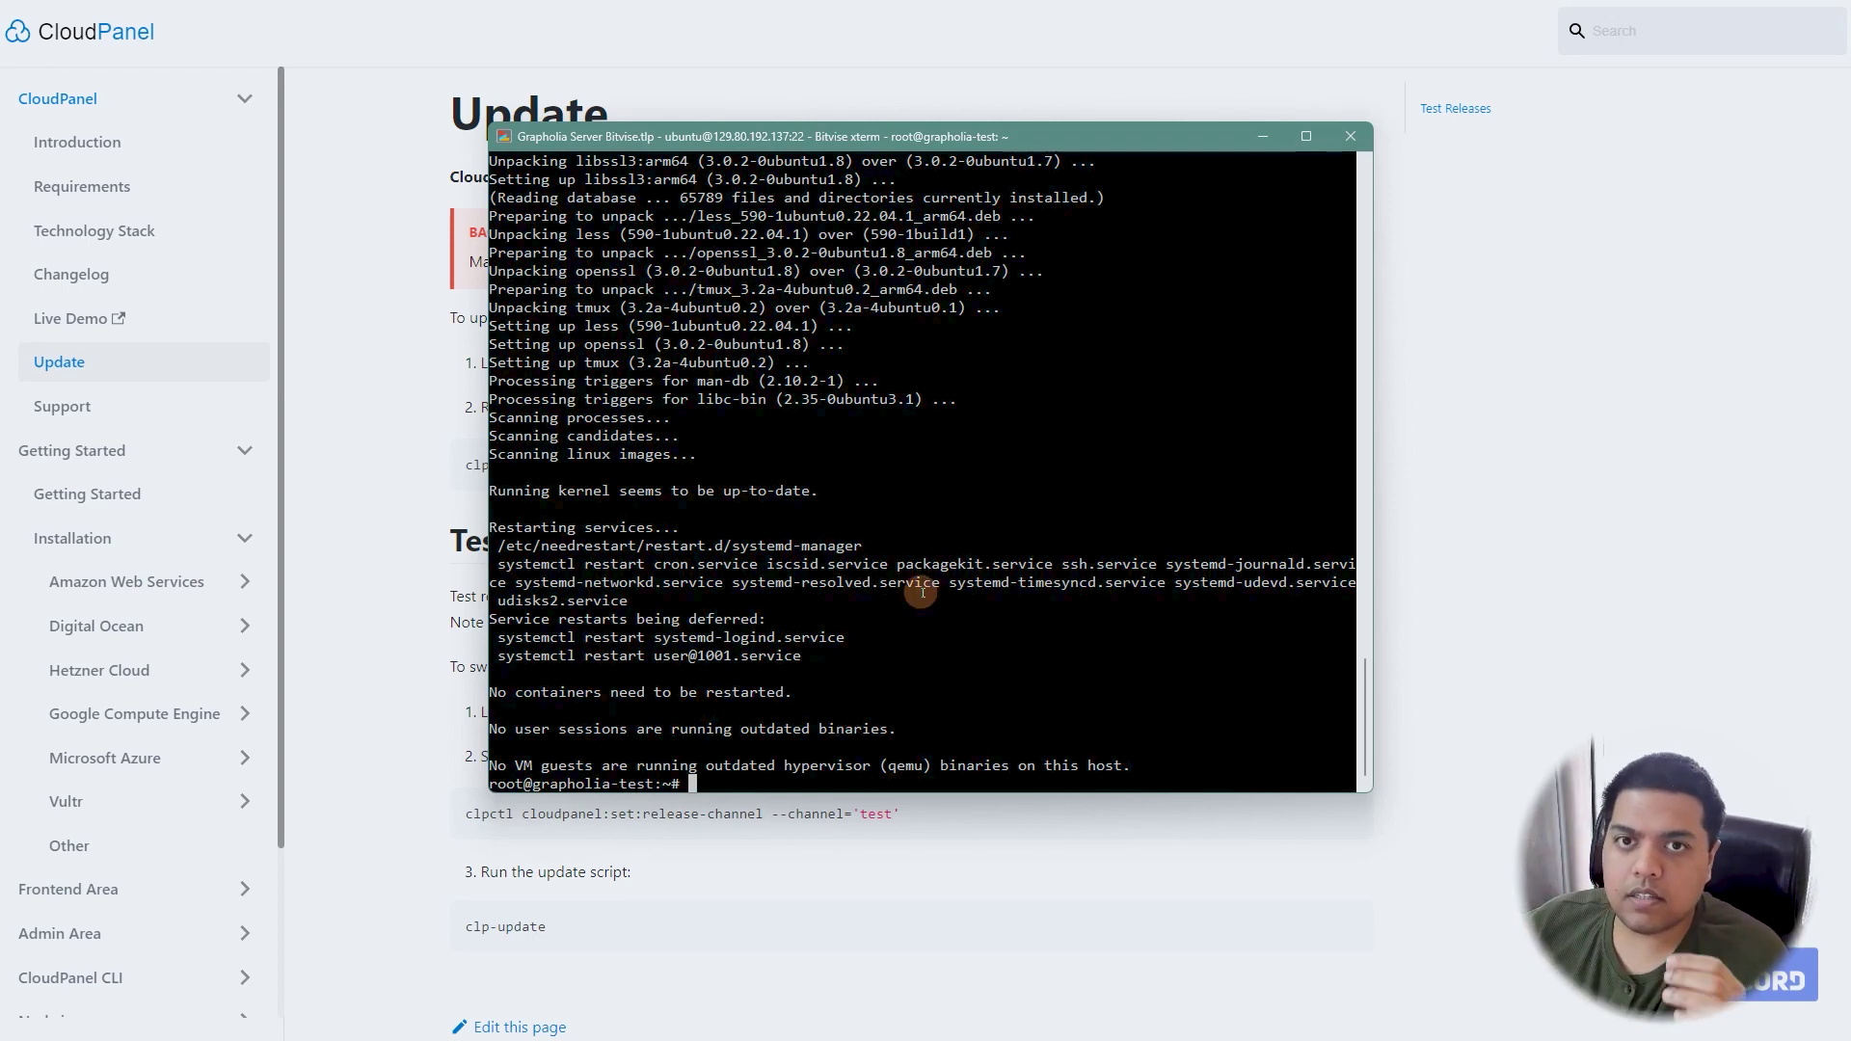
right_click(848, 765)
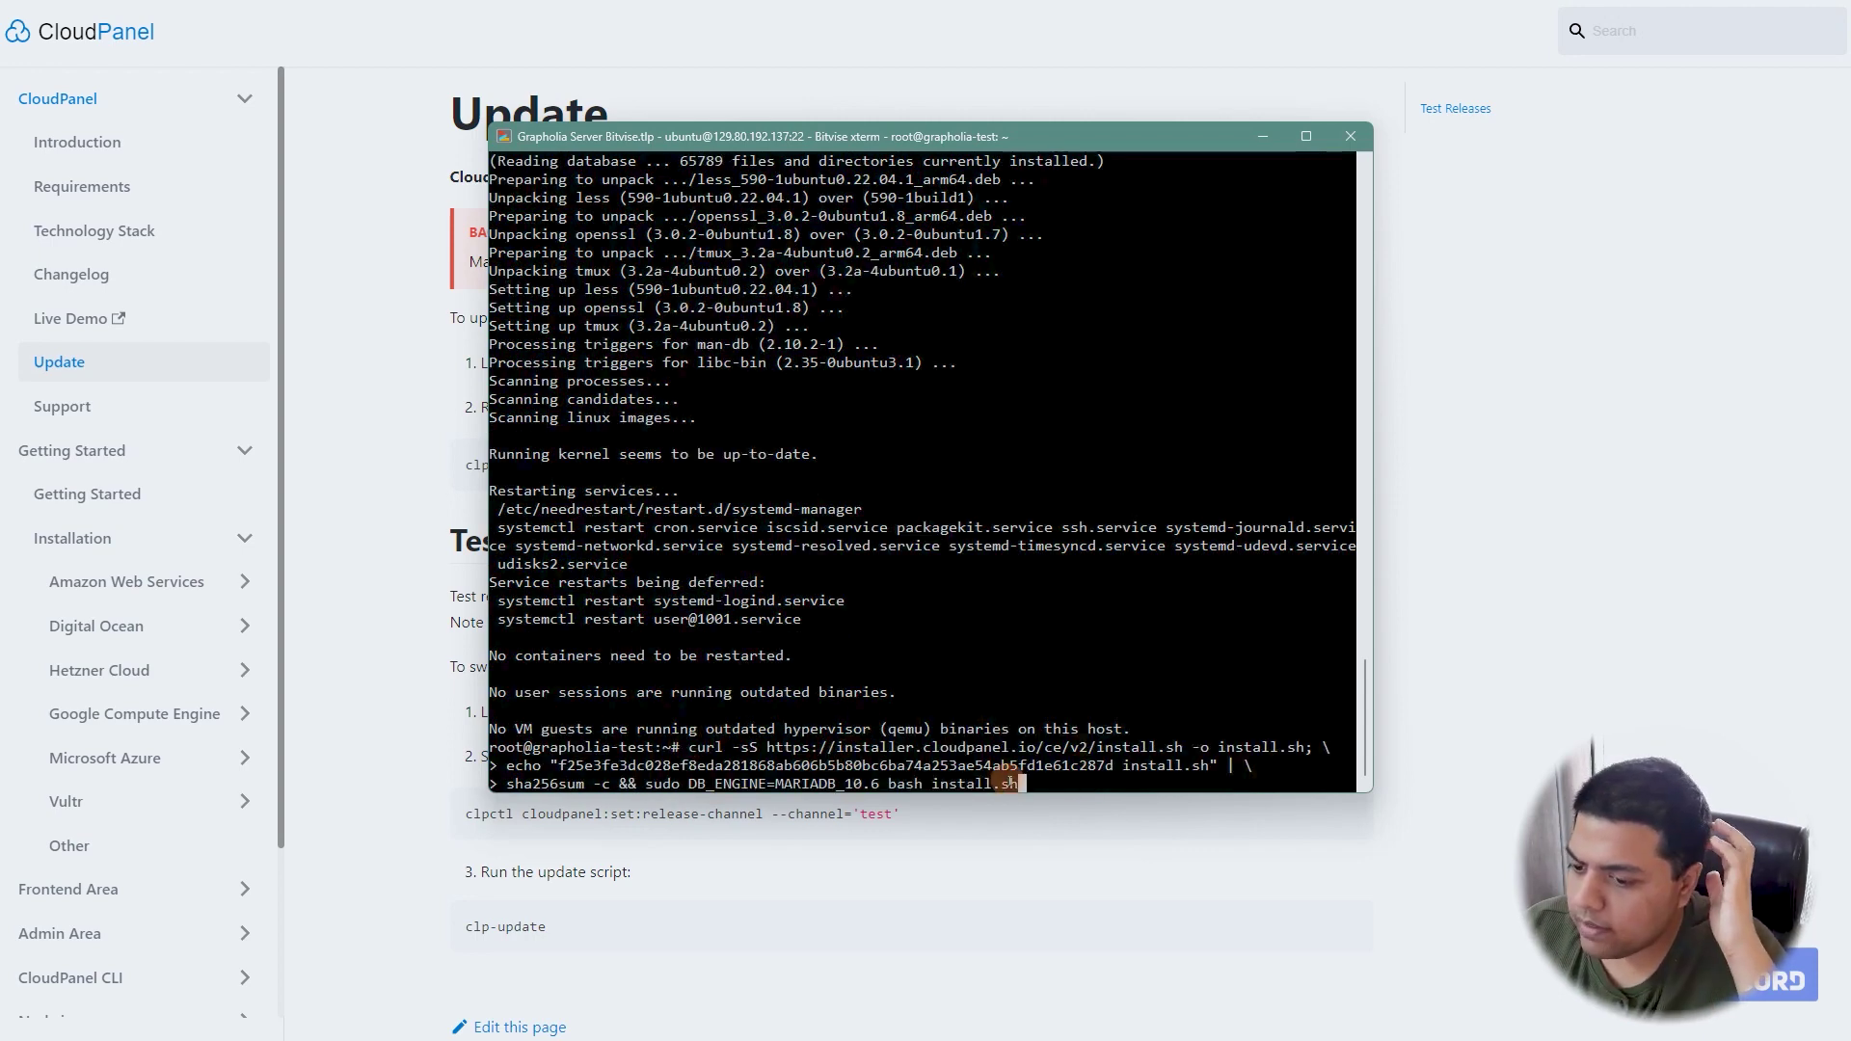
key(Return)
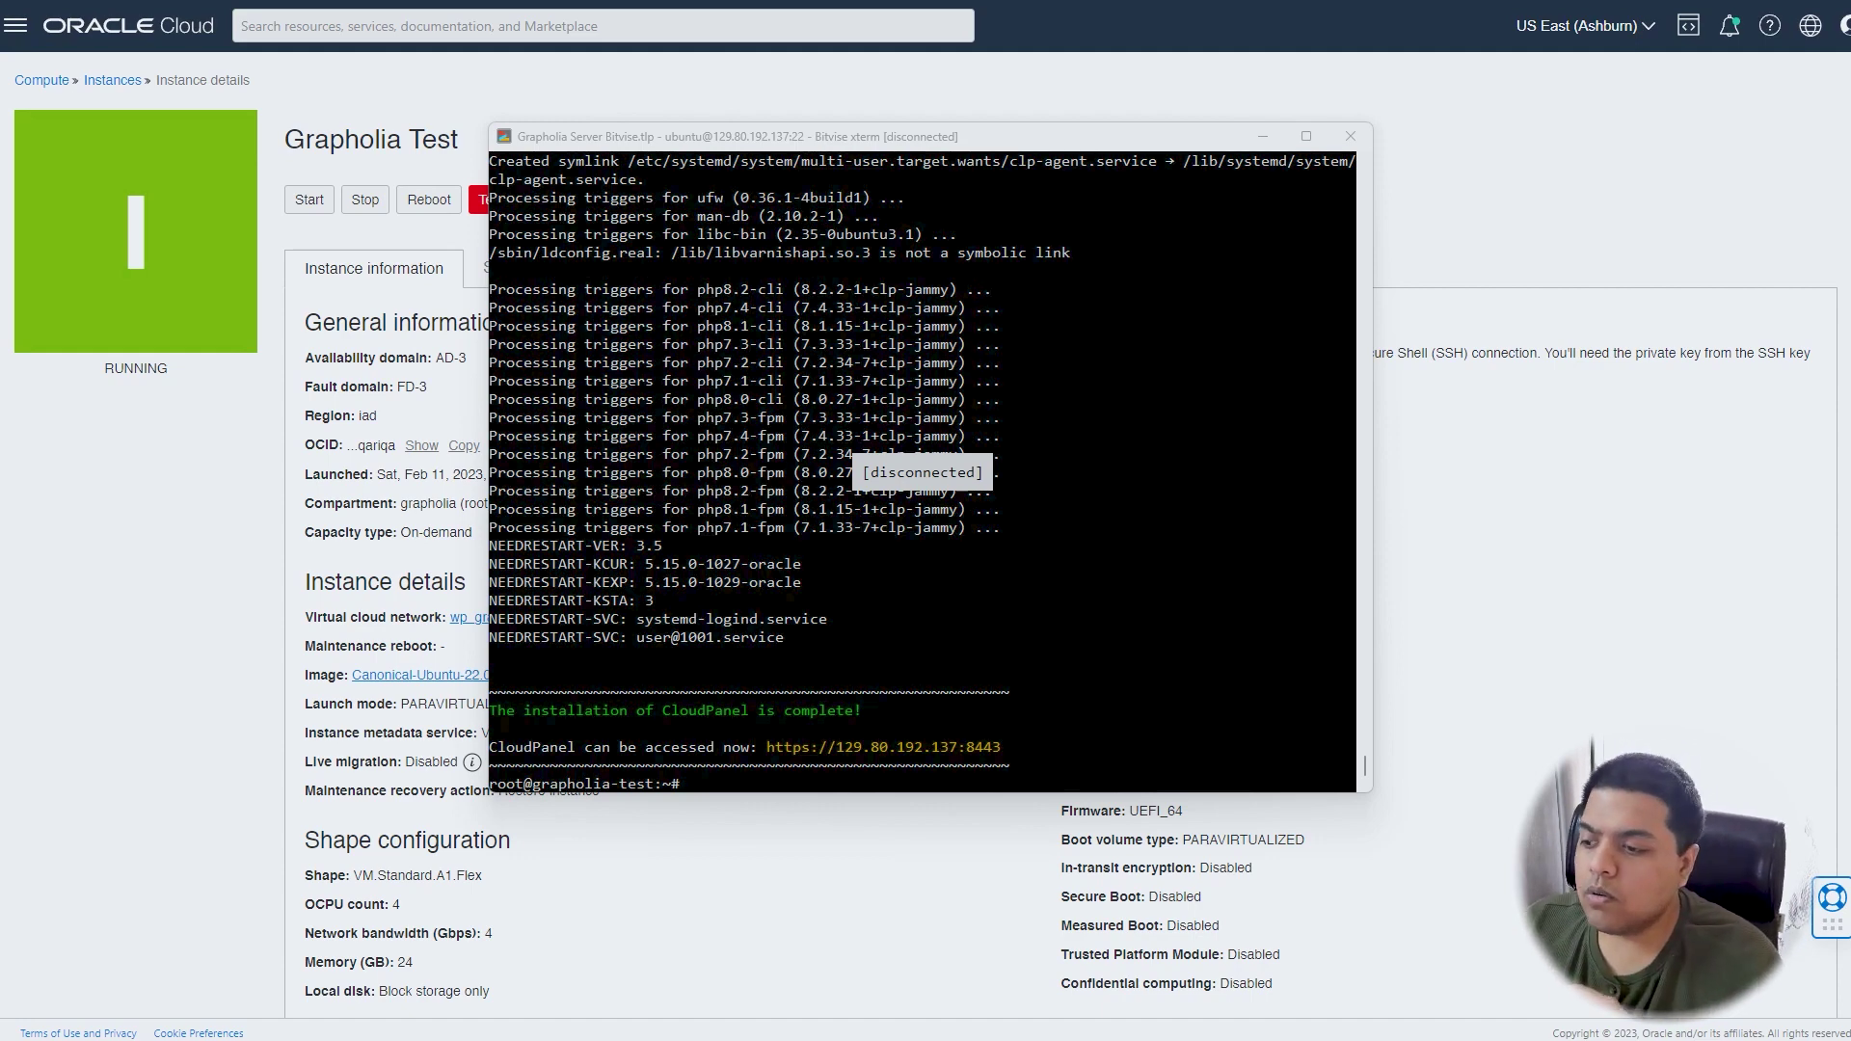
click(672, 707)
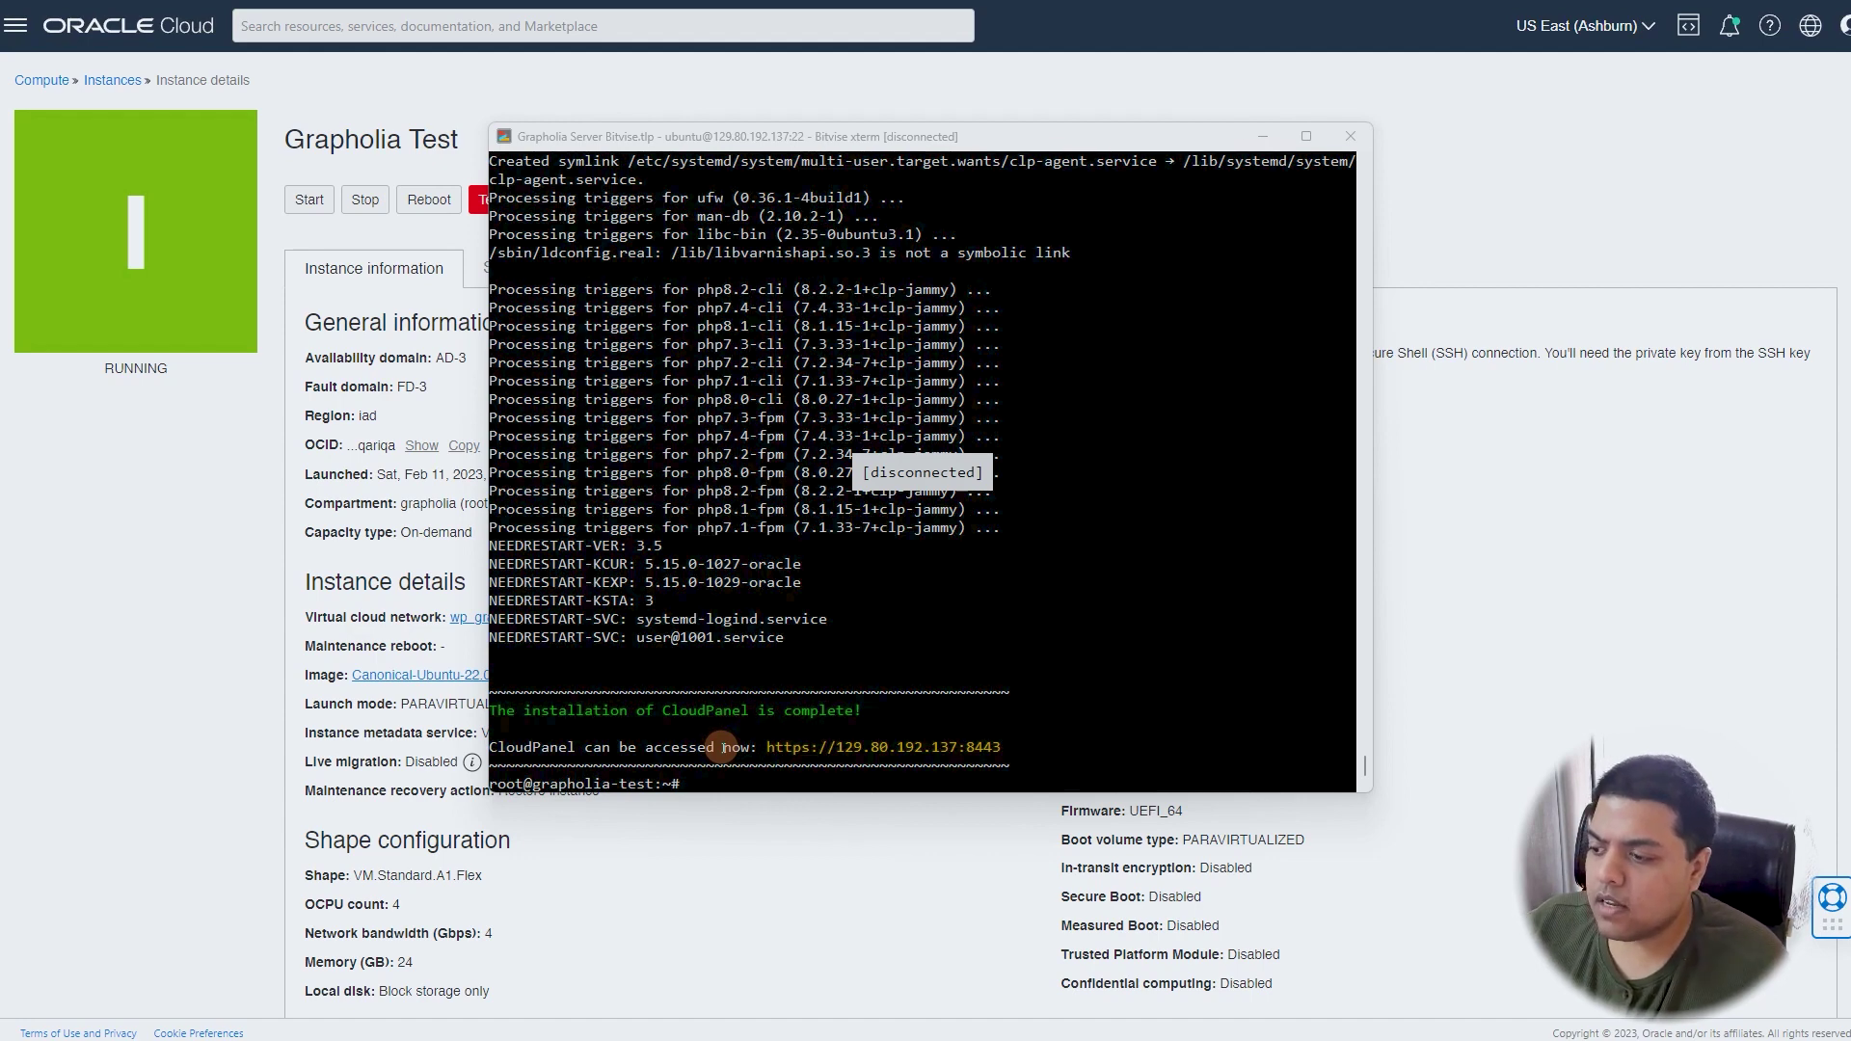
click(965, 748)
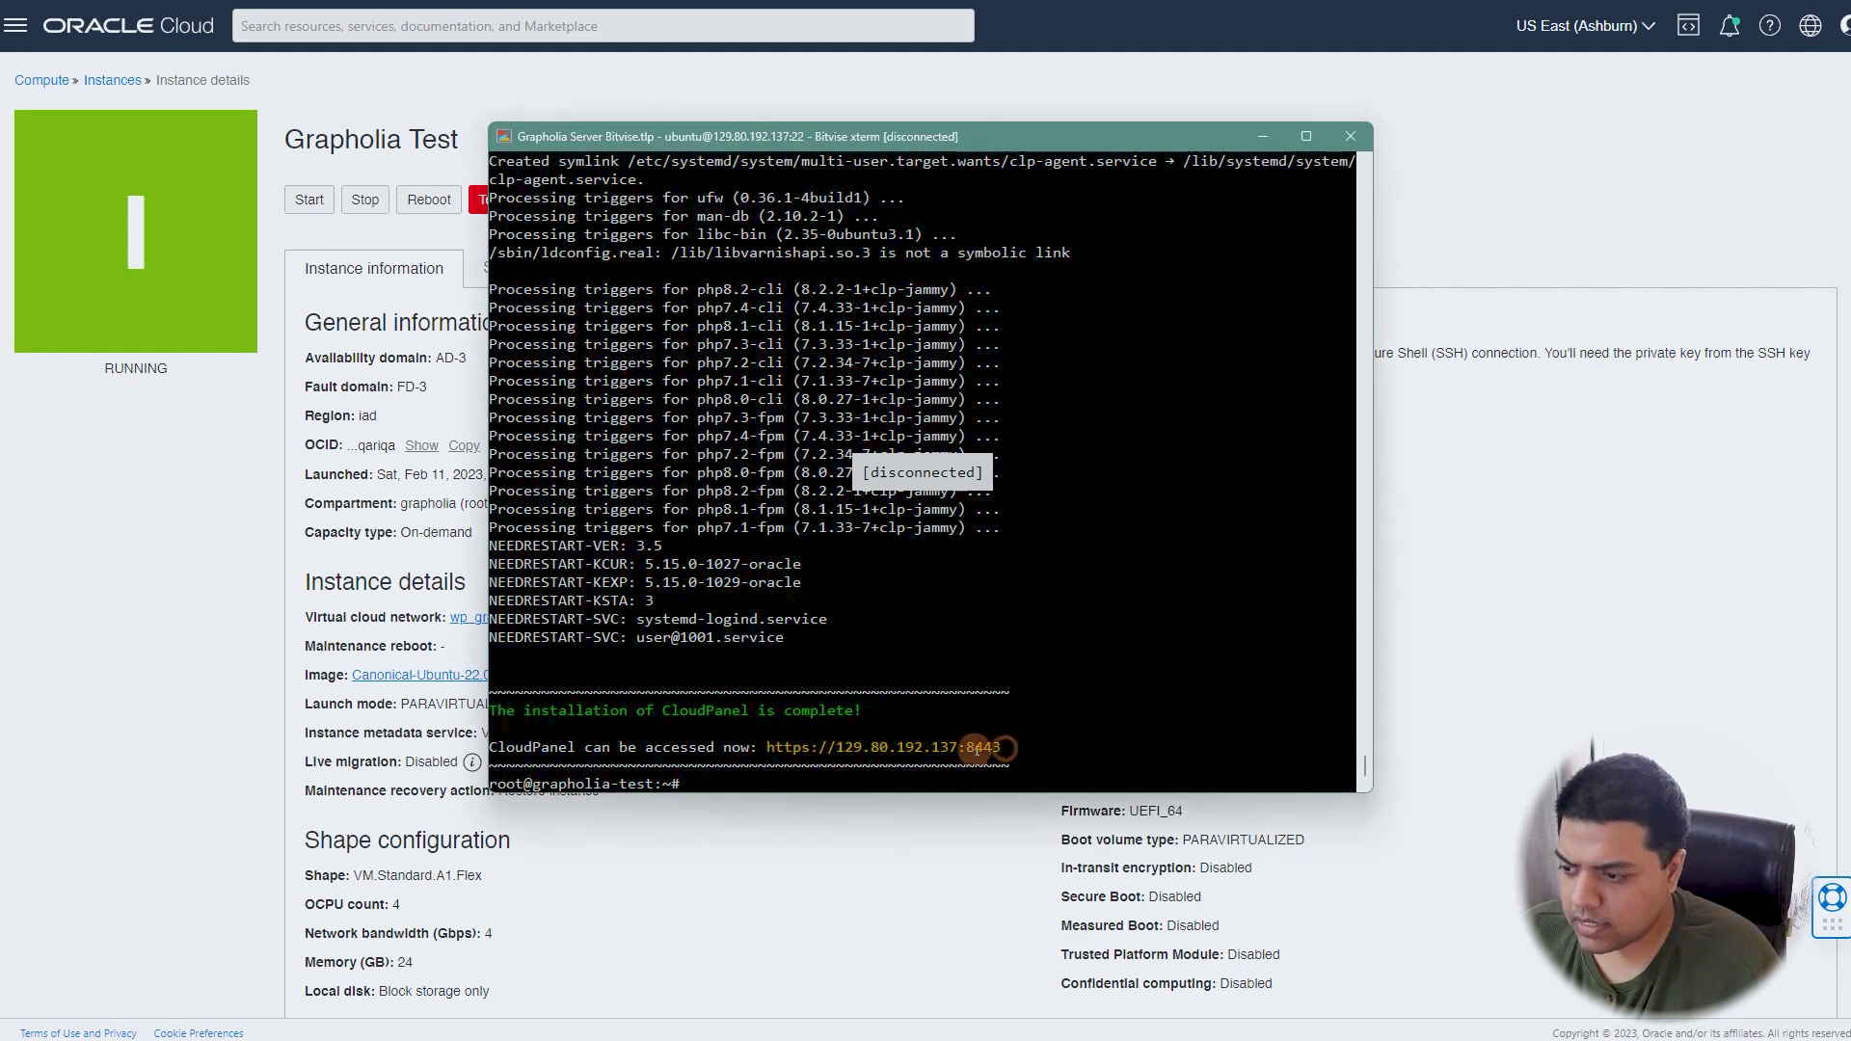
- Copy the CloudPanel access address from the terminal, open it in the browser and proceed past the certificate warning
drag(1005, 748, 767, 749)
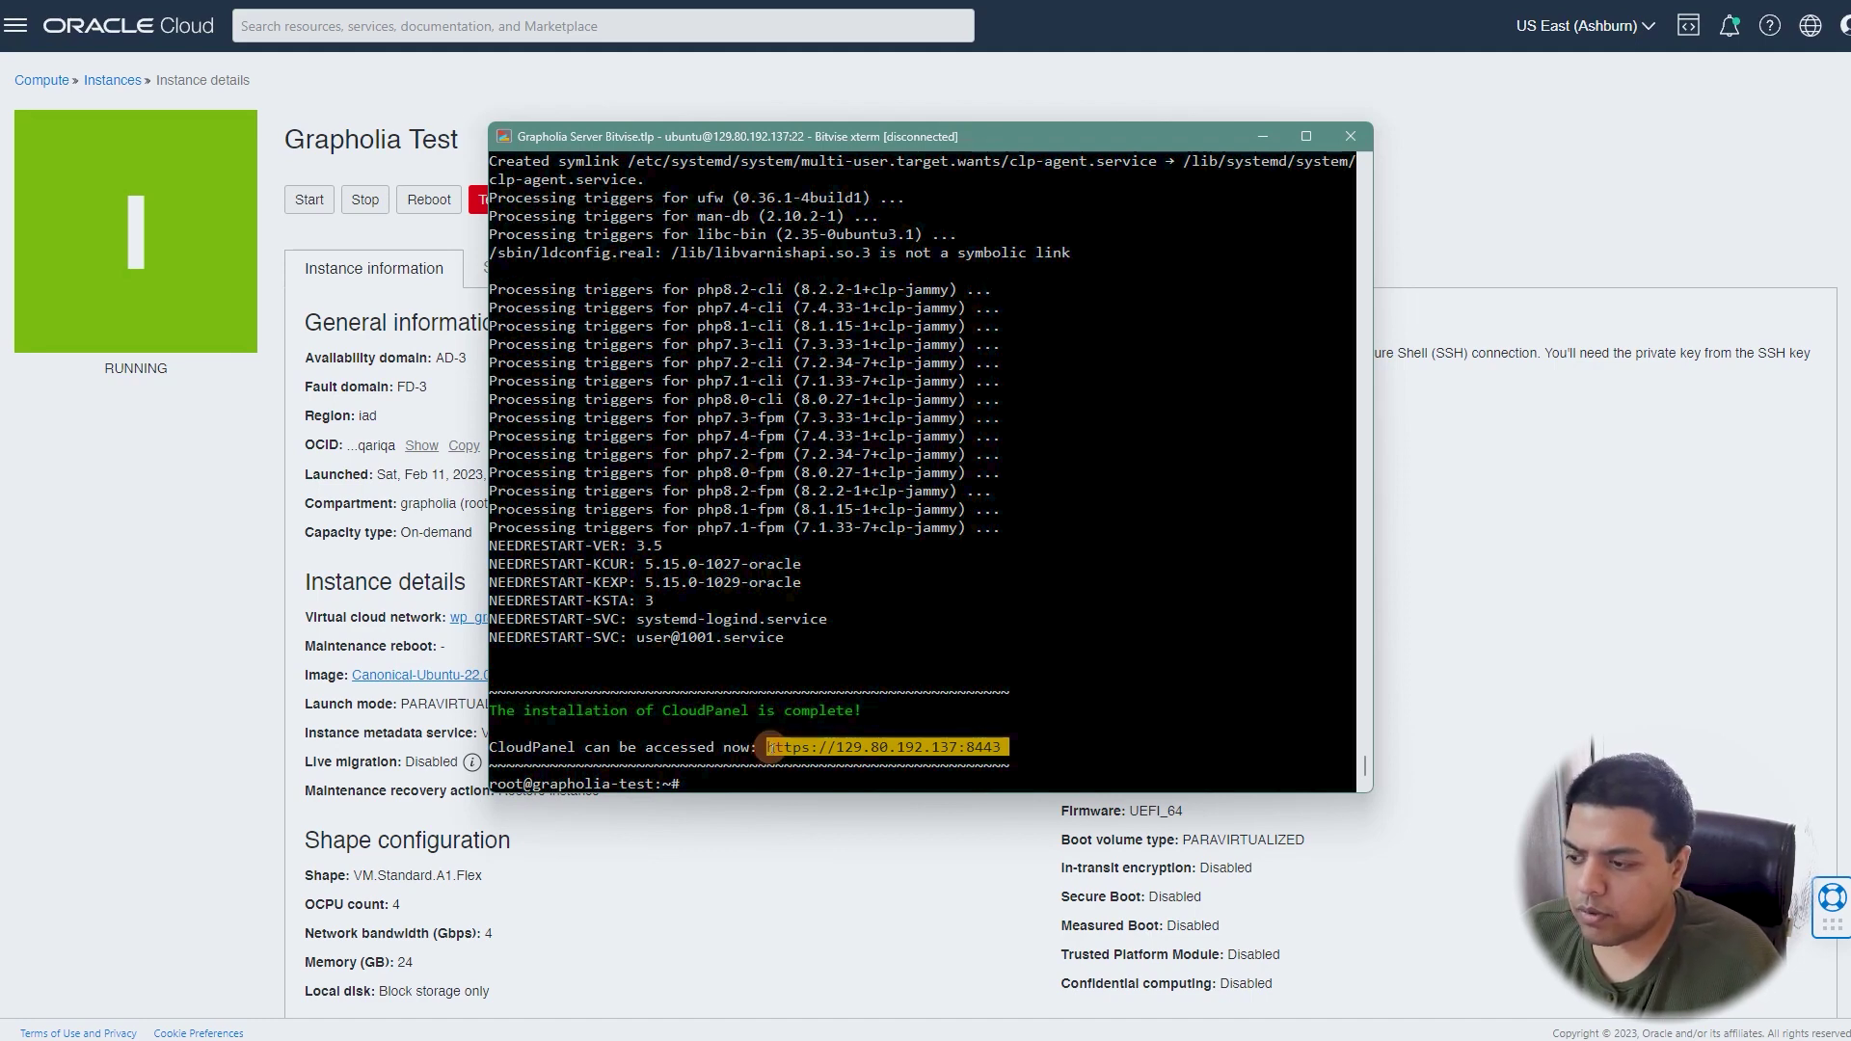
drag(768, 748, 769, 748)
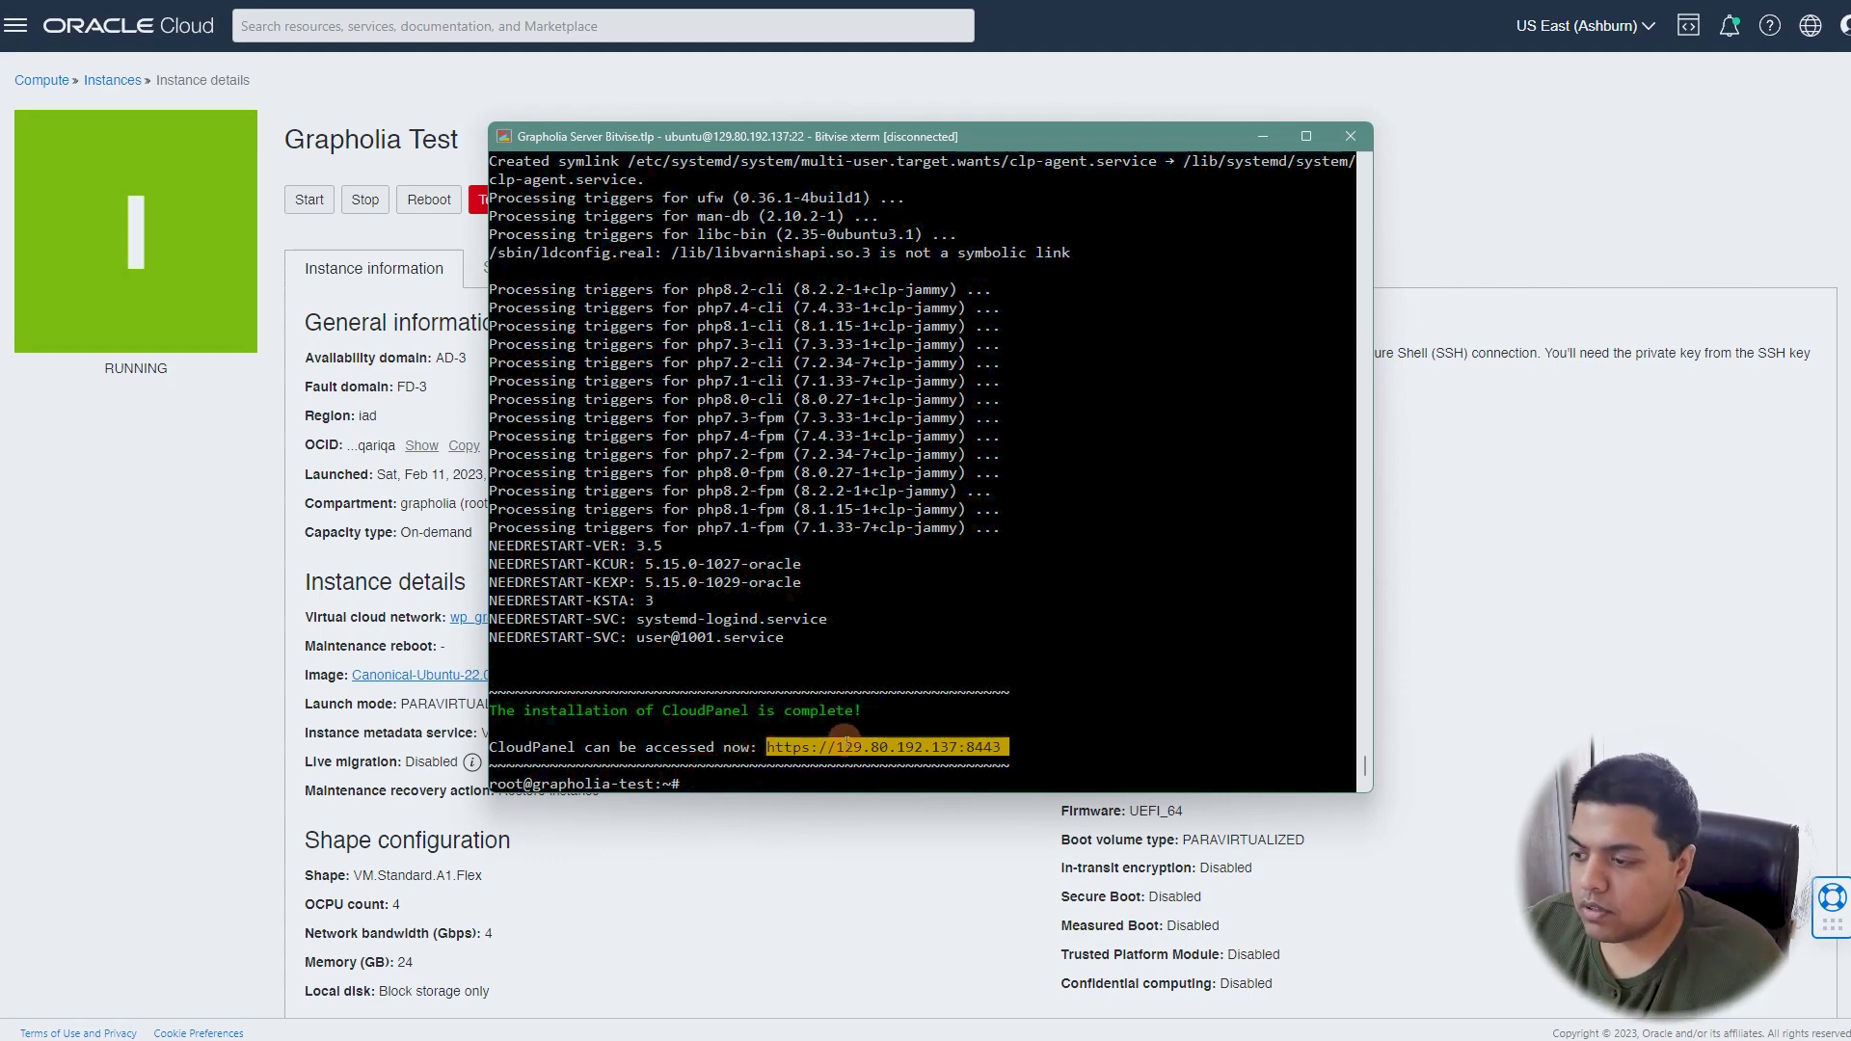
click(1261, 134)
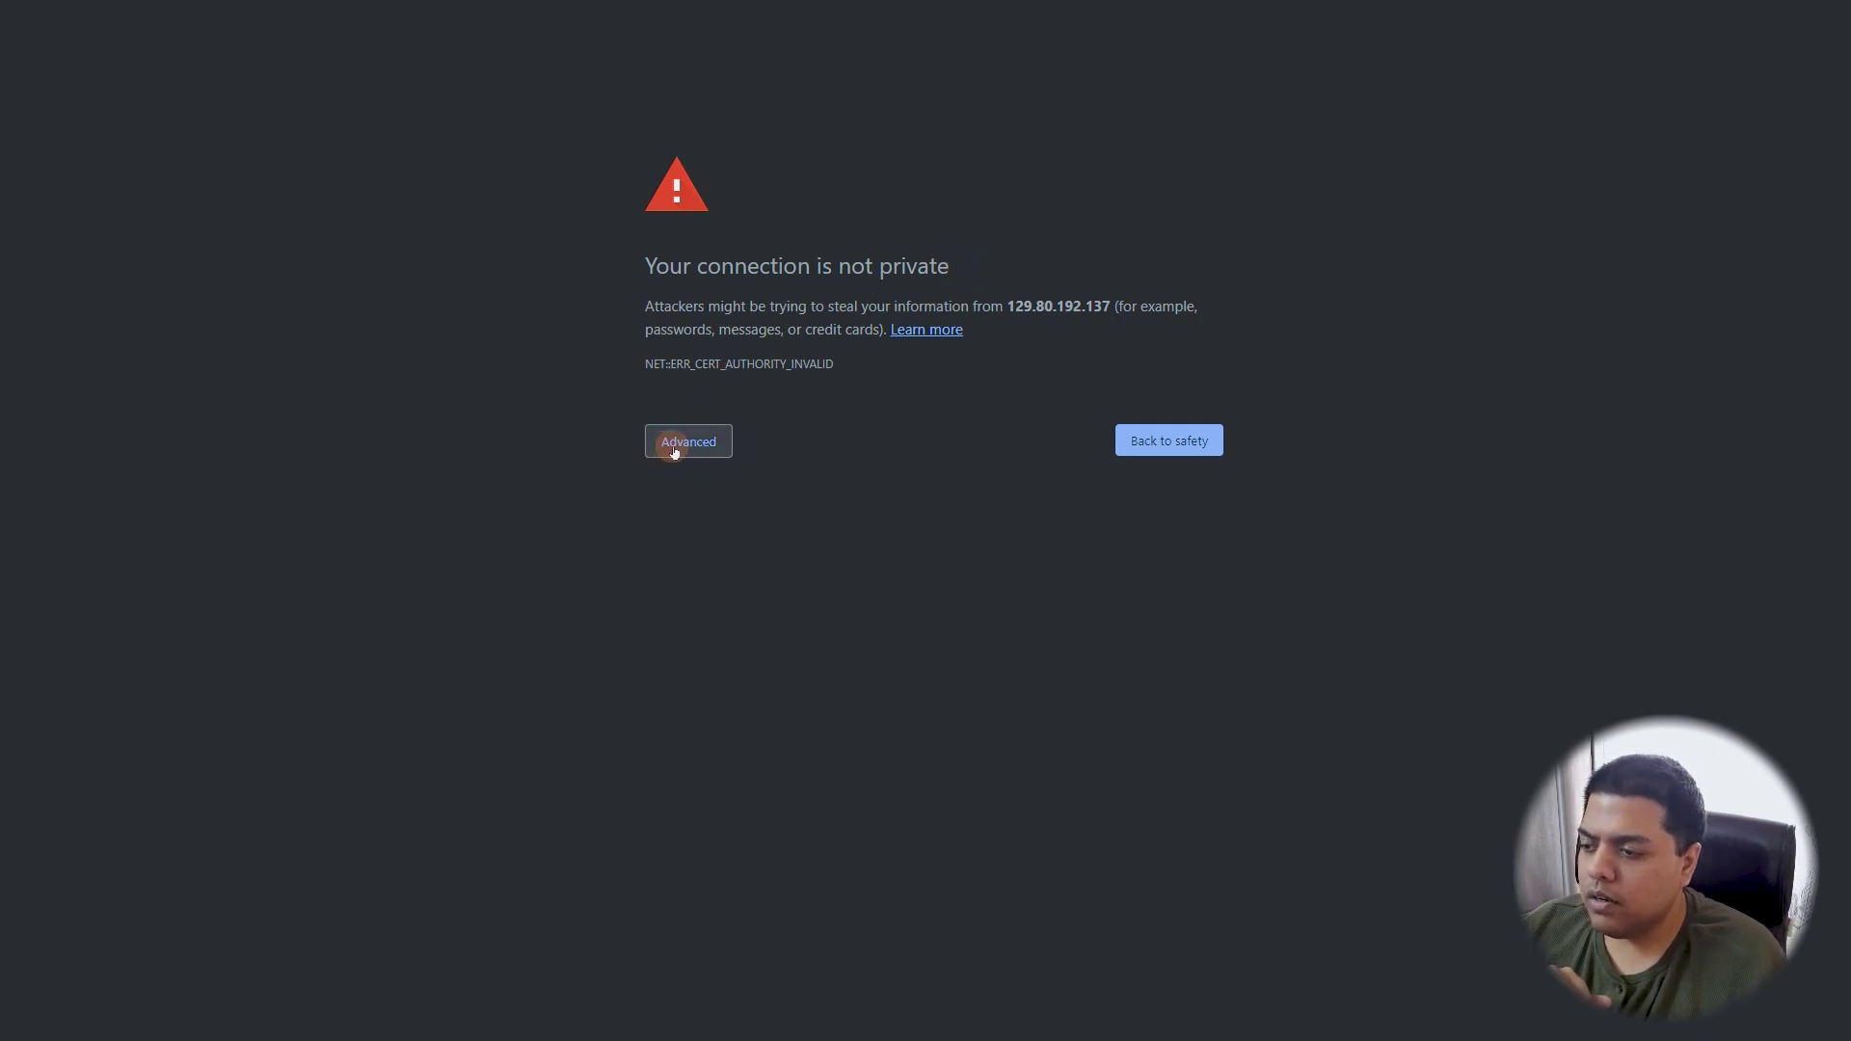
click(703, 450)
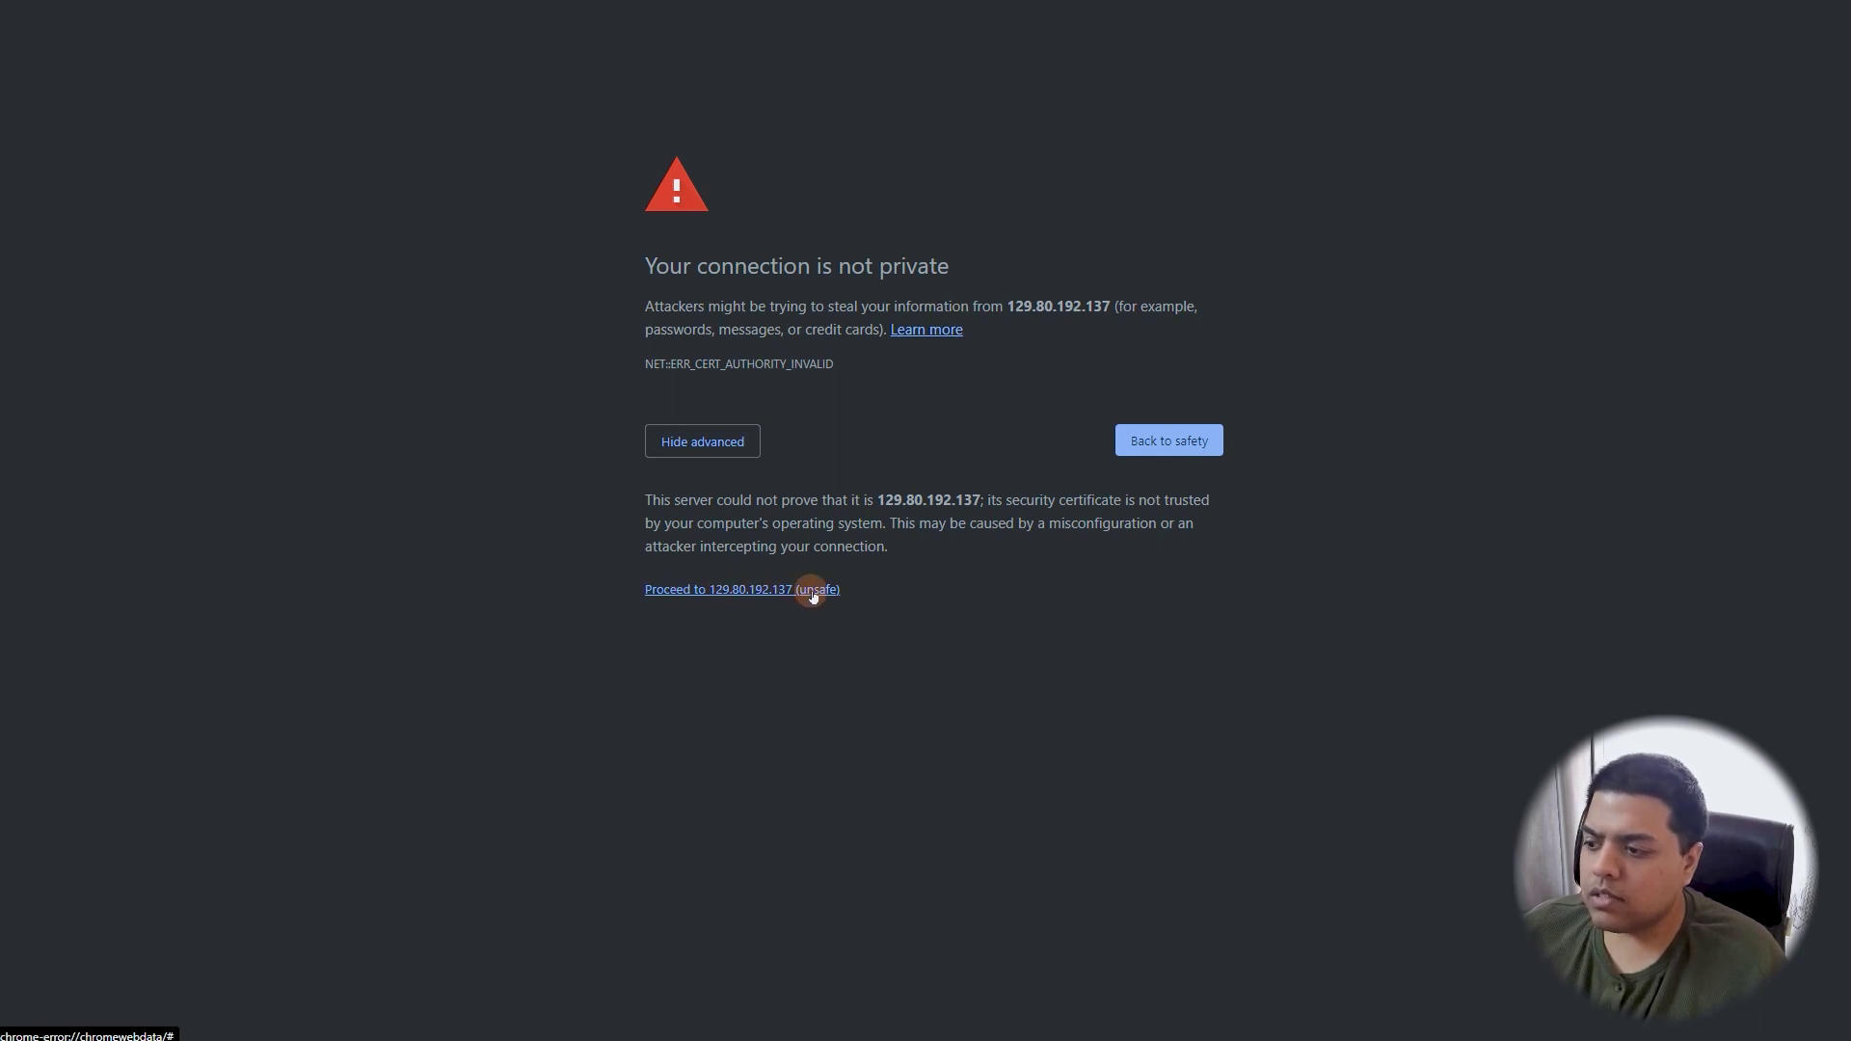
click(774, 590)
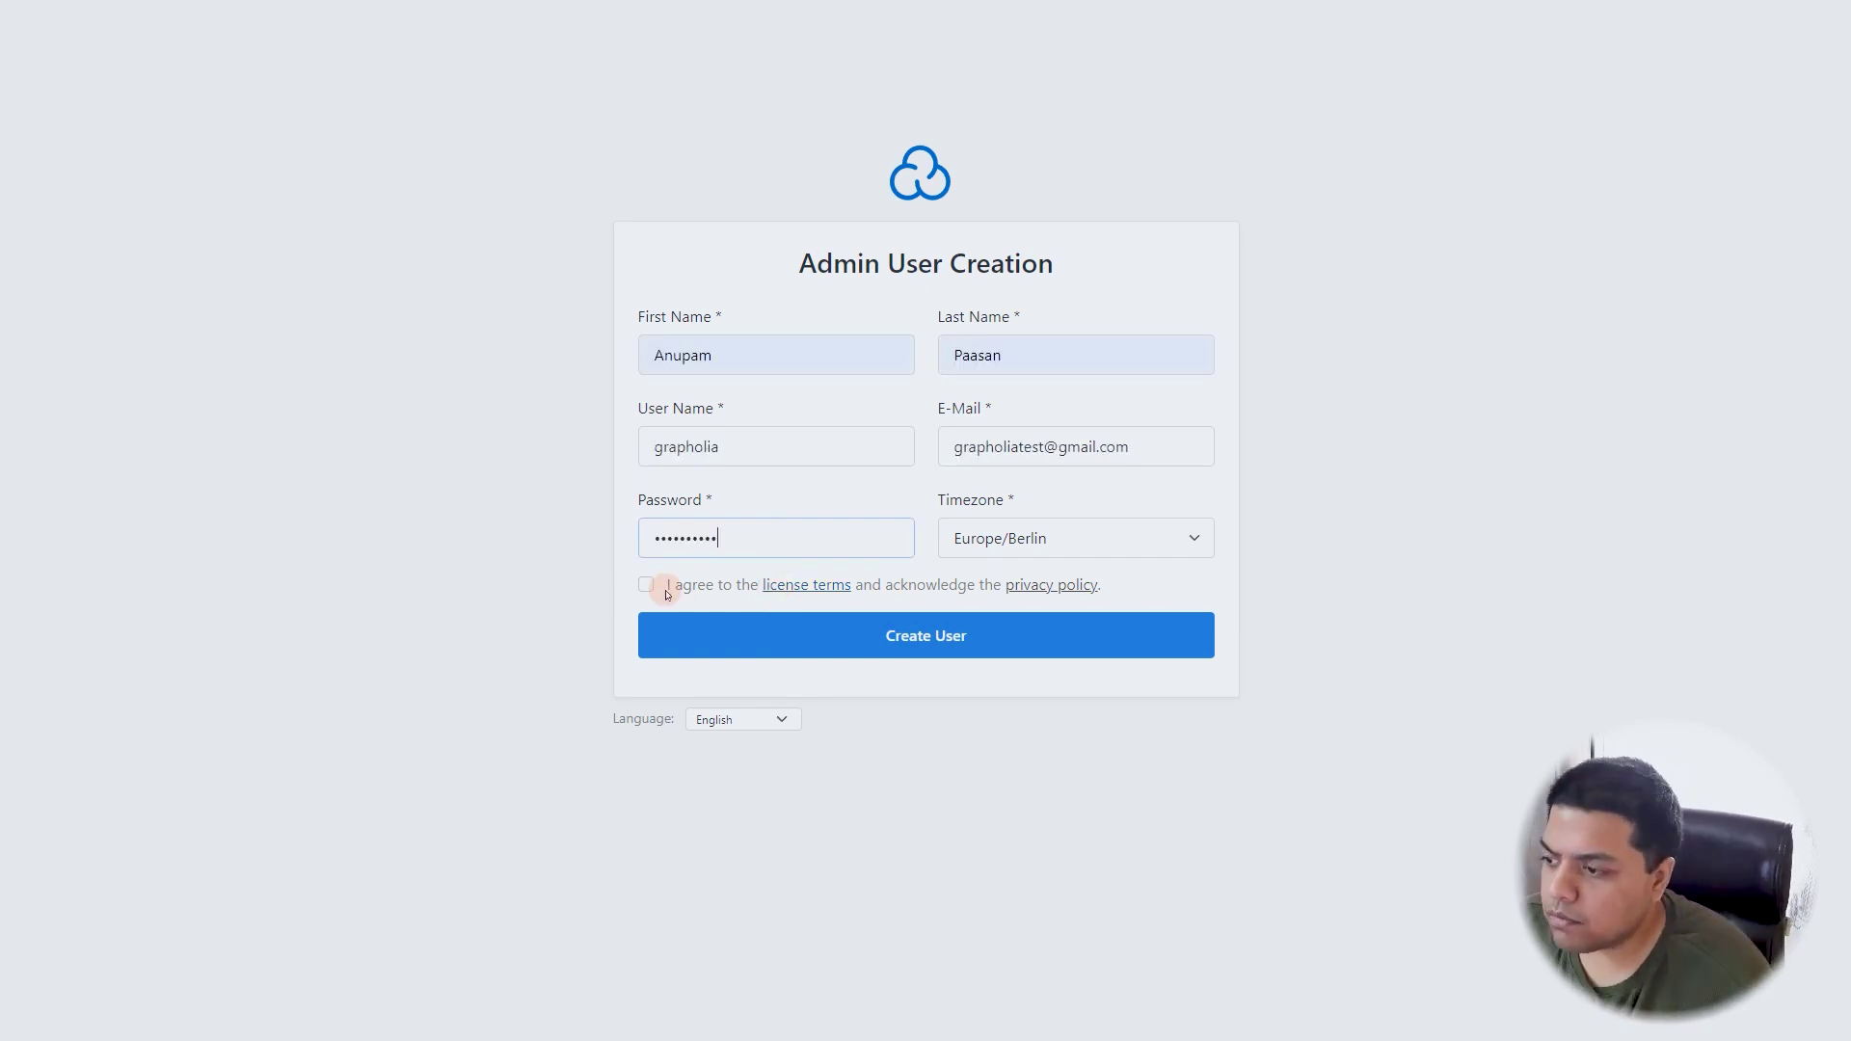
- Create the admin user with the full name, user name grapholia, e-mail, account password and Europe/Berlin timezone, accepting the license terms, and sign in
click(647, 587)
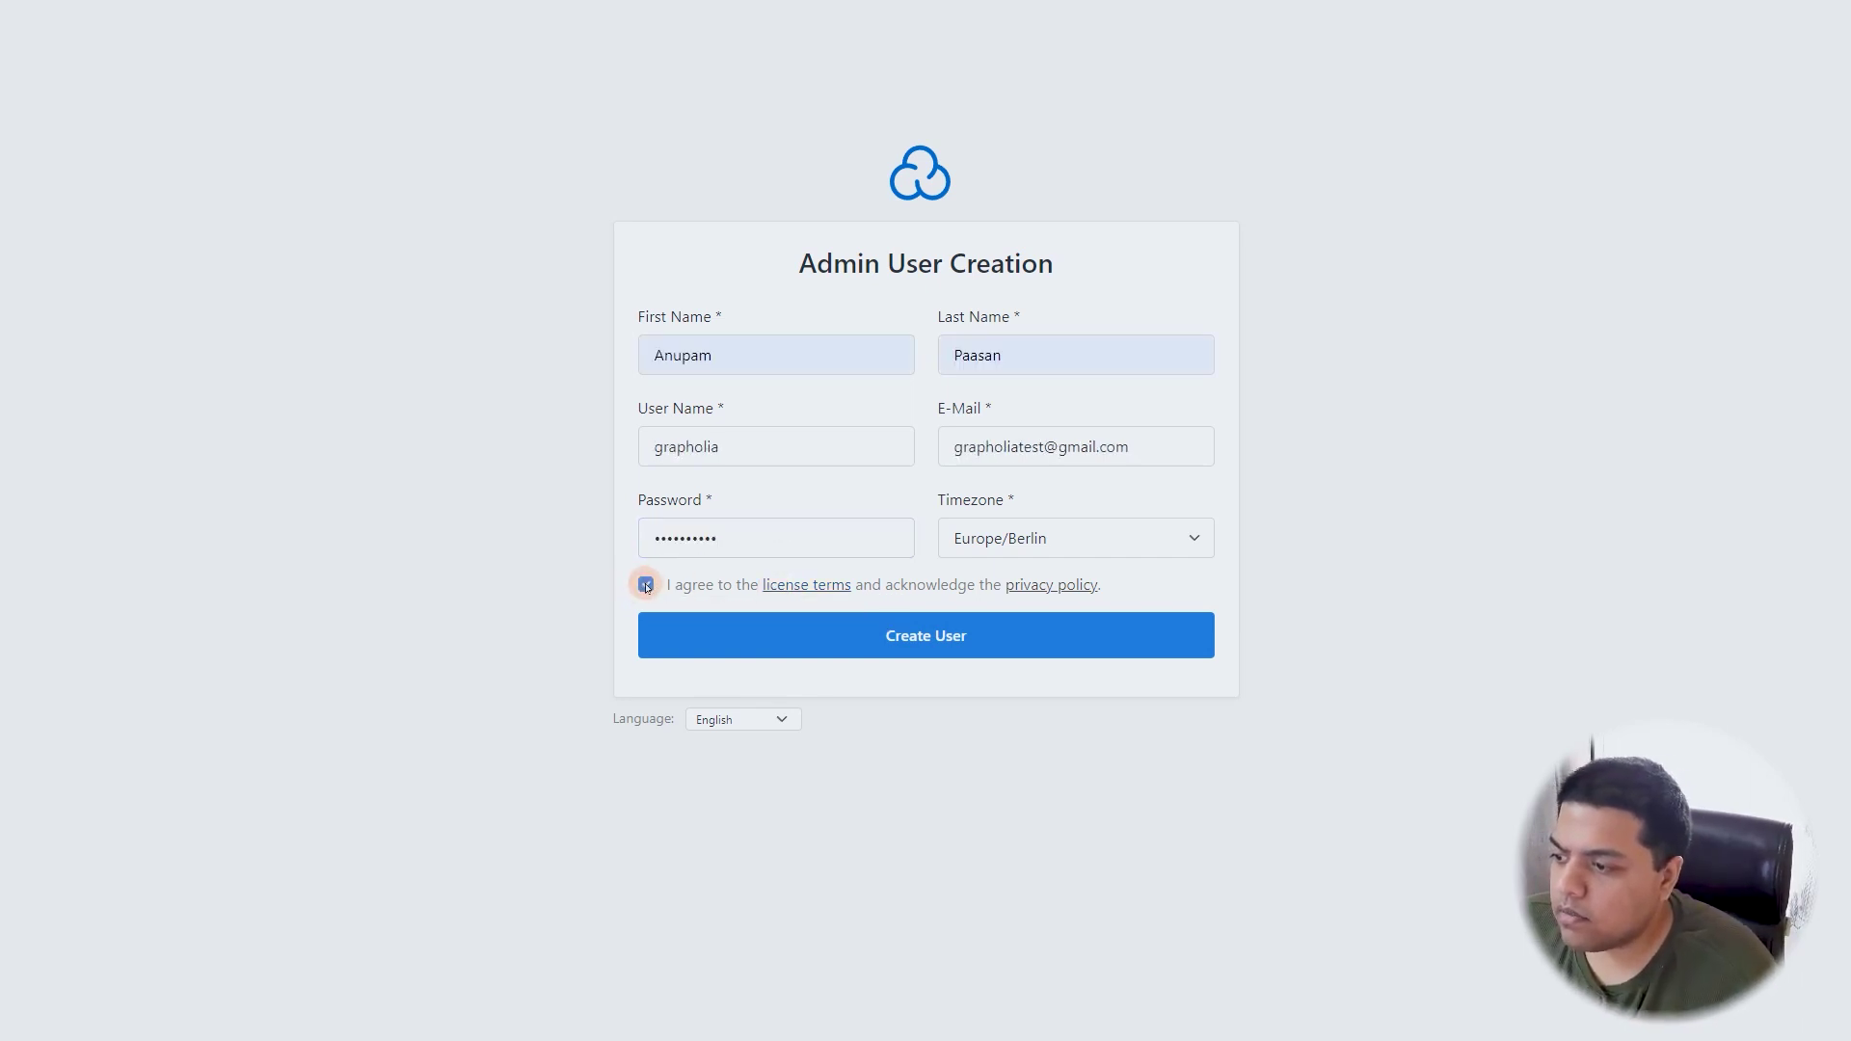
click(915, 655)
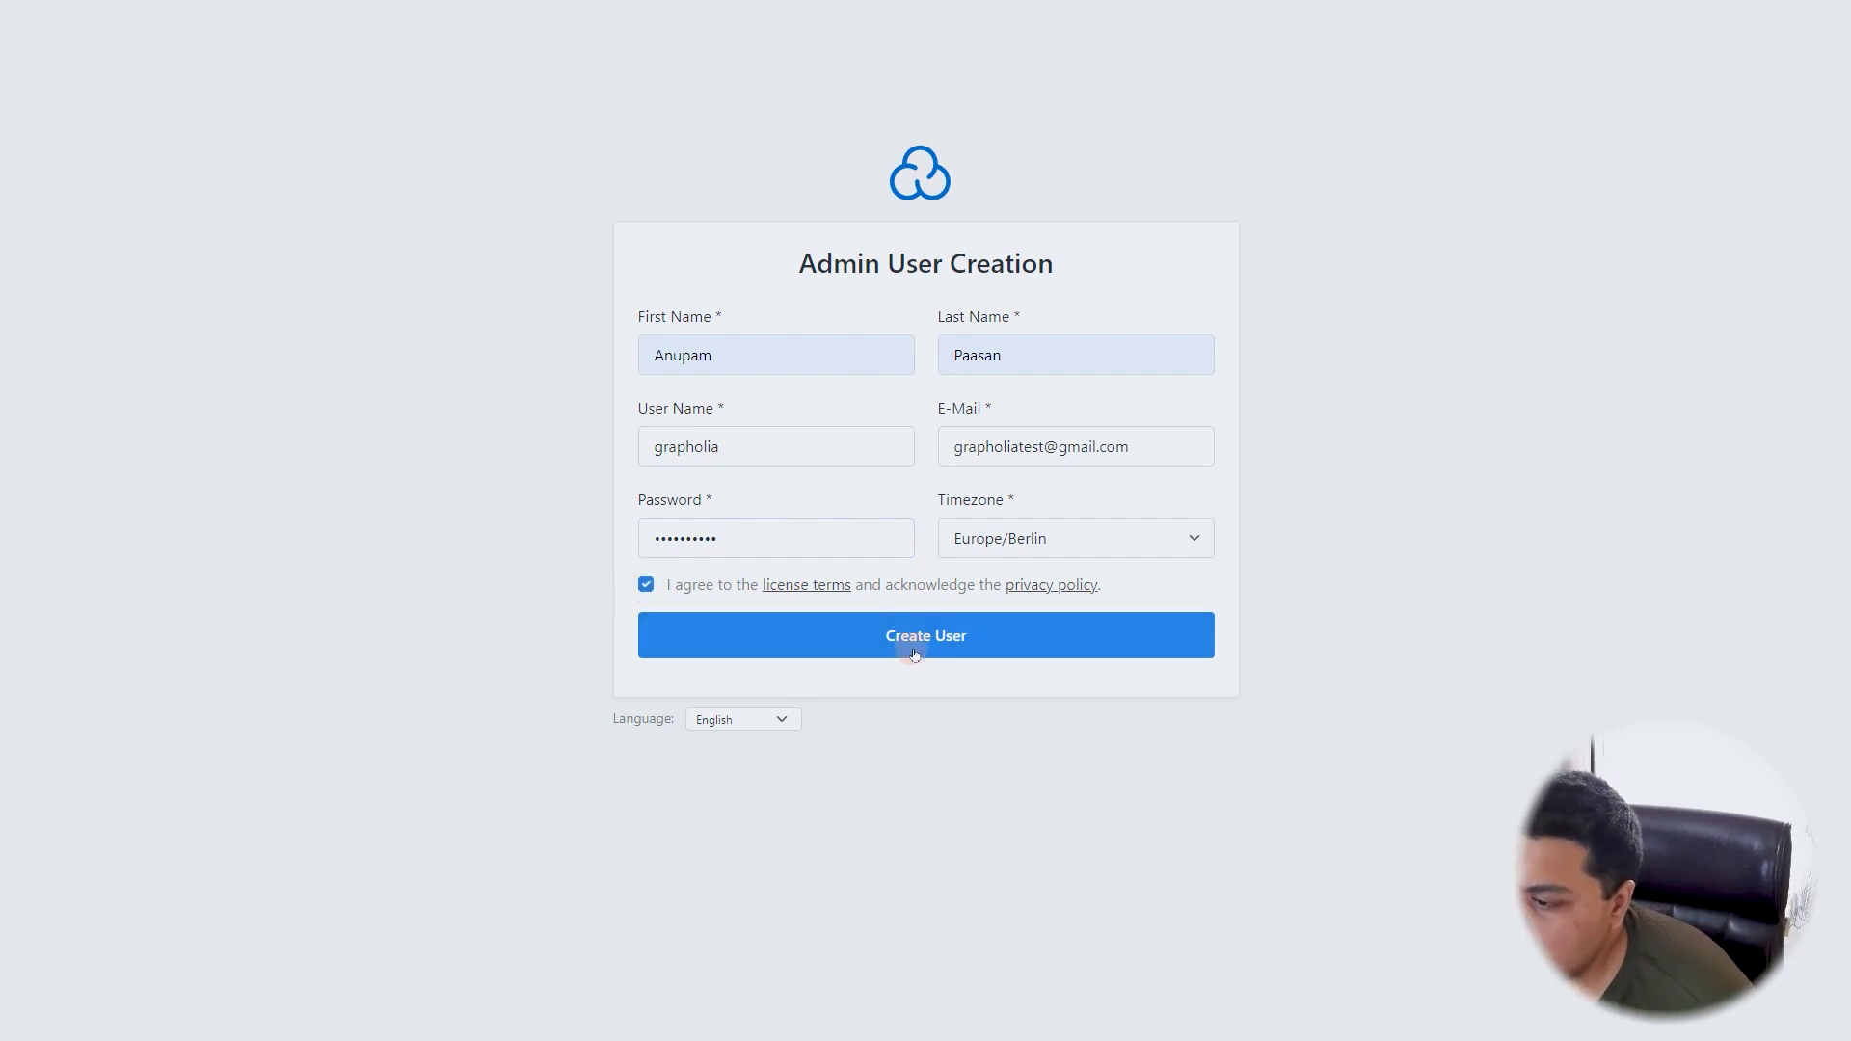
click(934, 332)
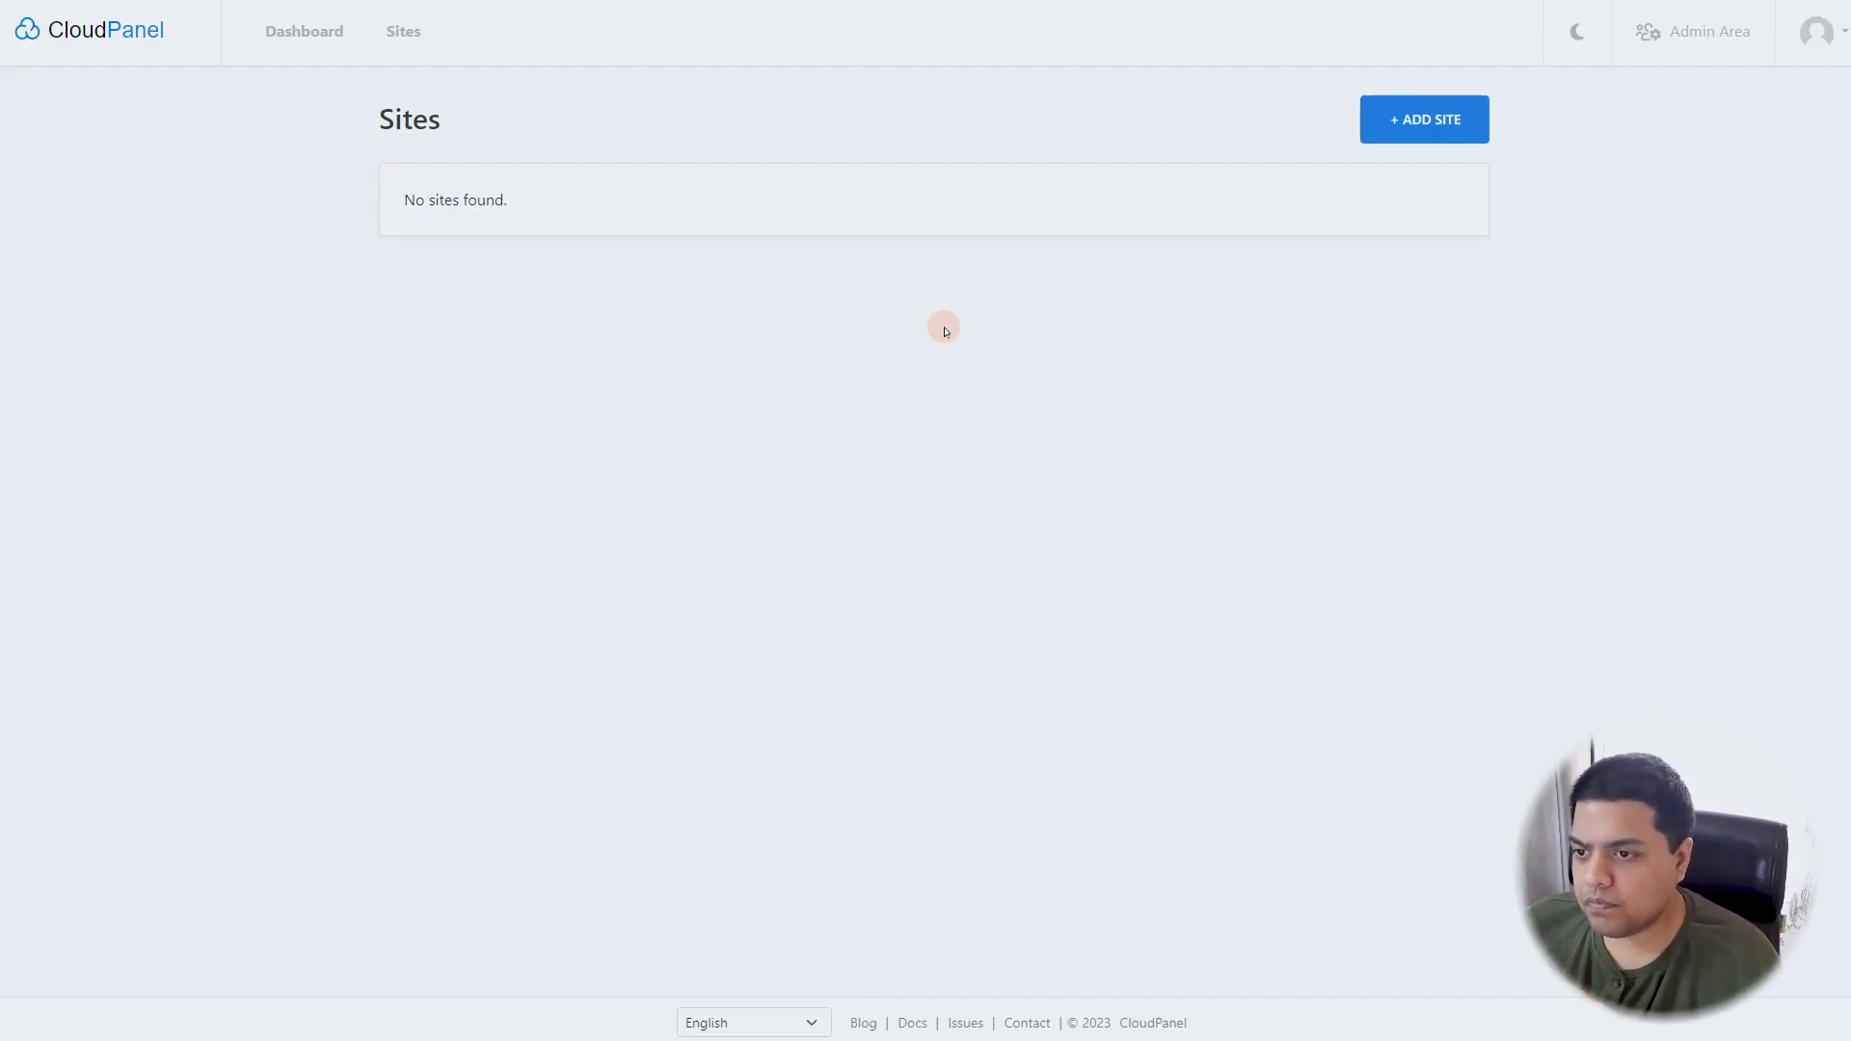
- Try the dark theme, switch back to the light theme and check the account options
click(1578, 33)
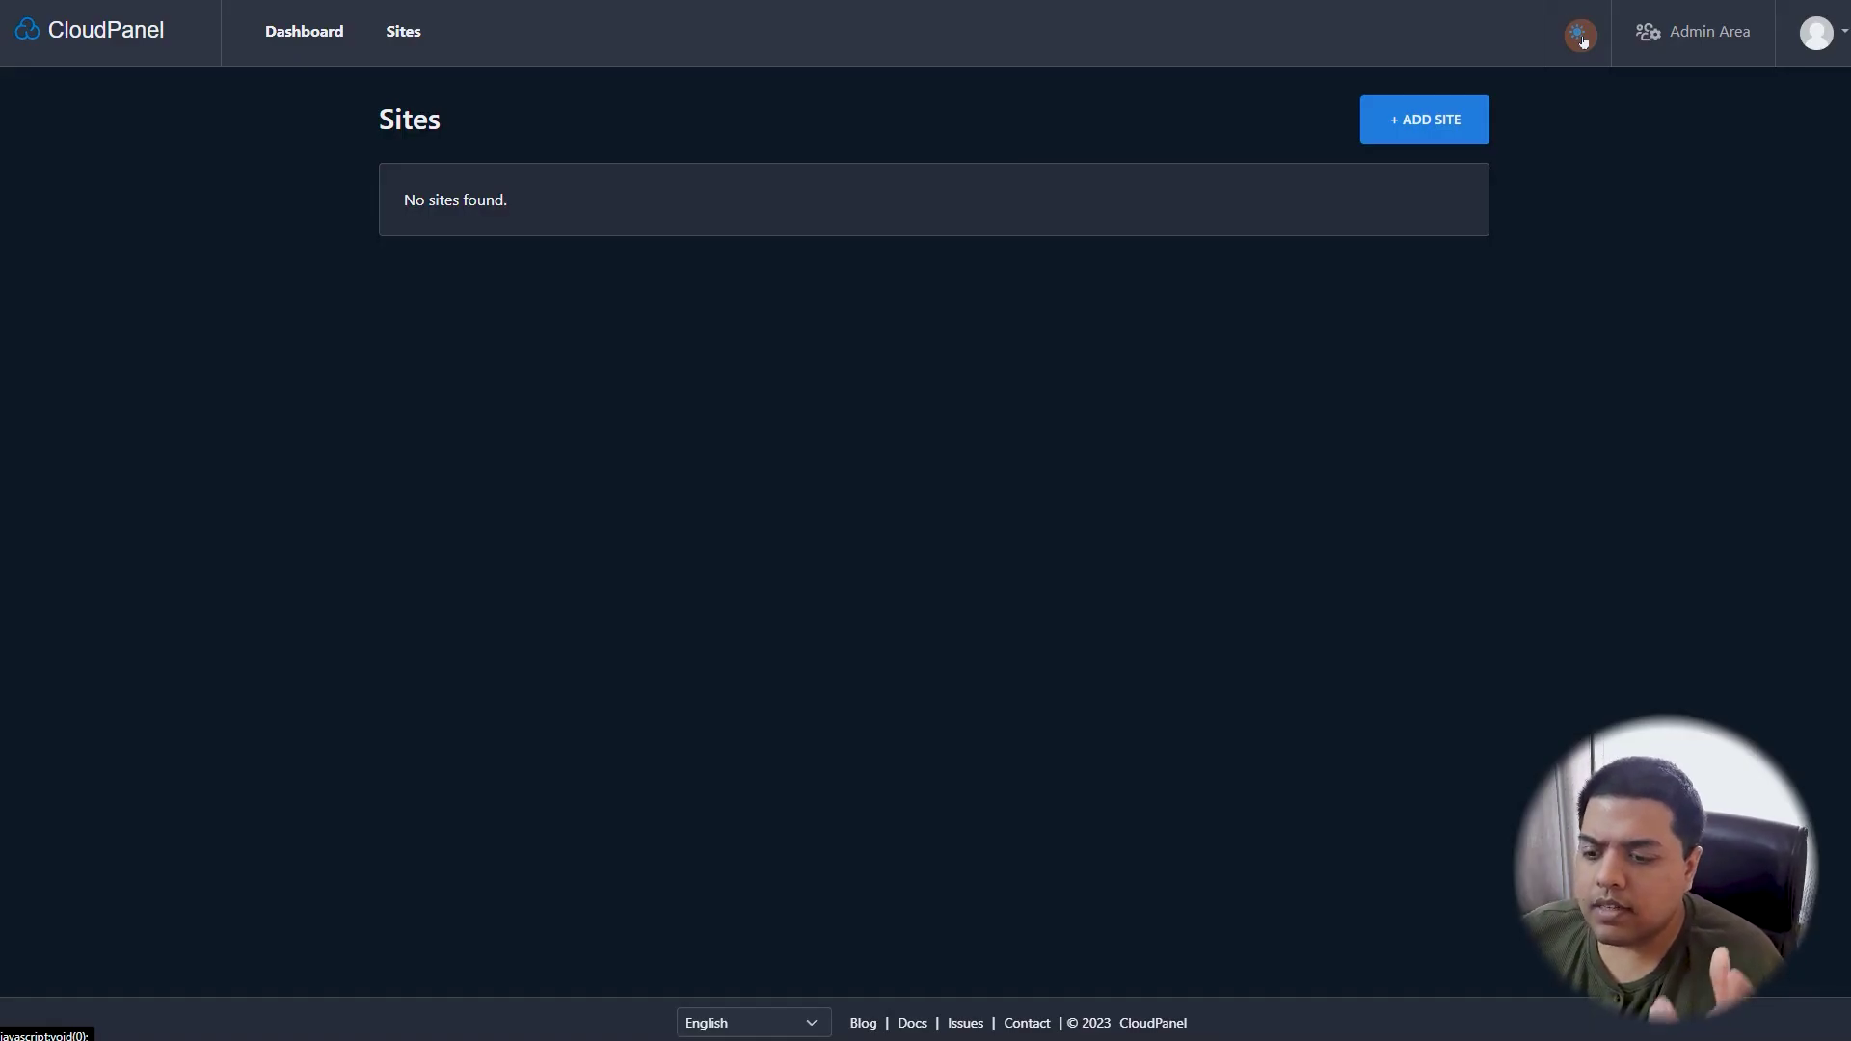
click(1580, 37)
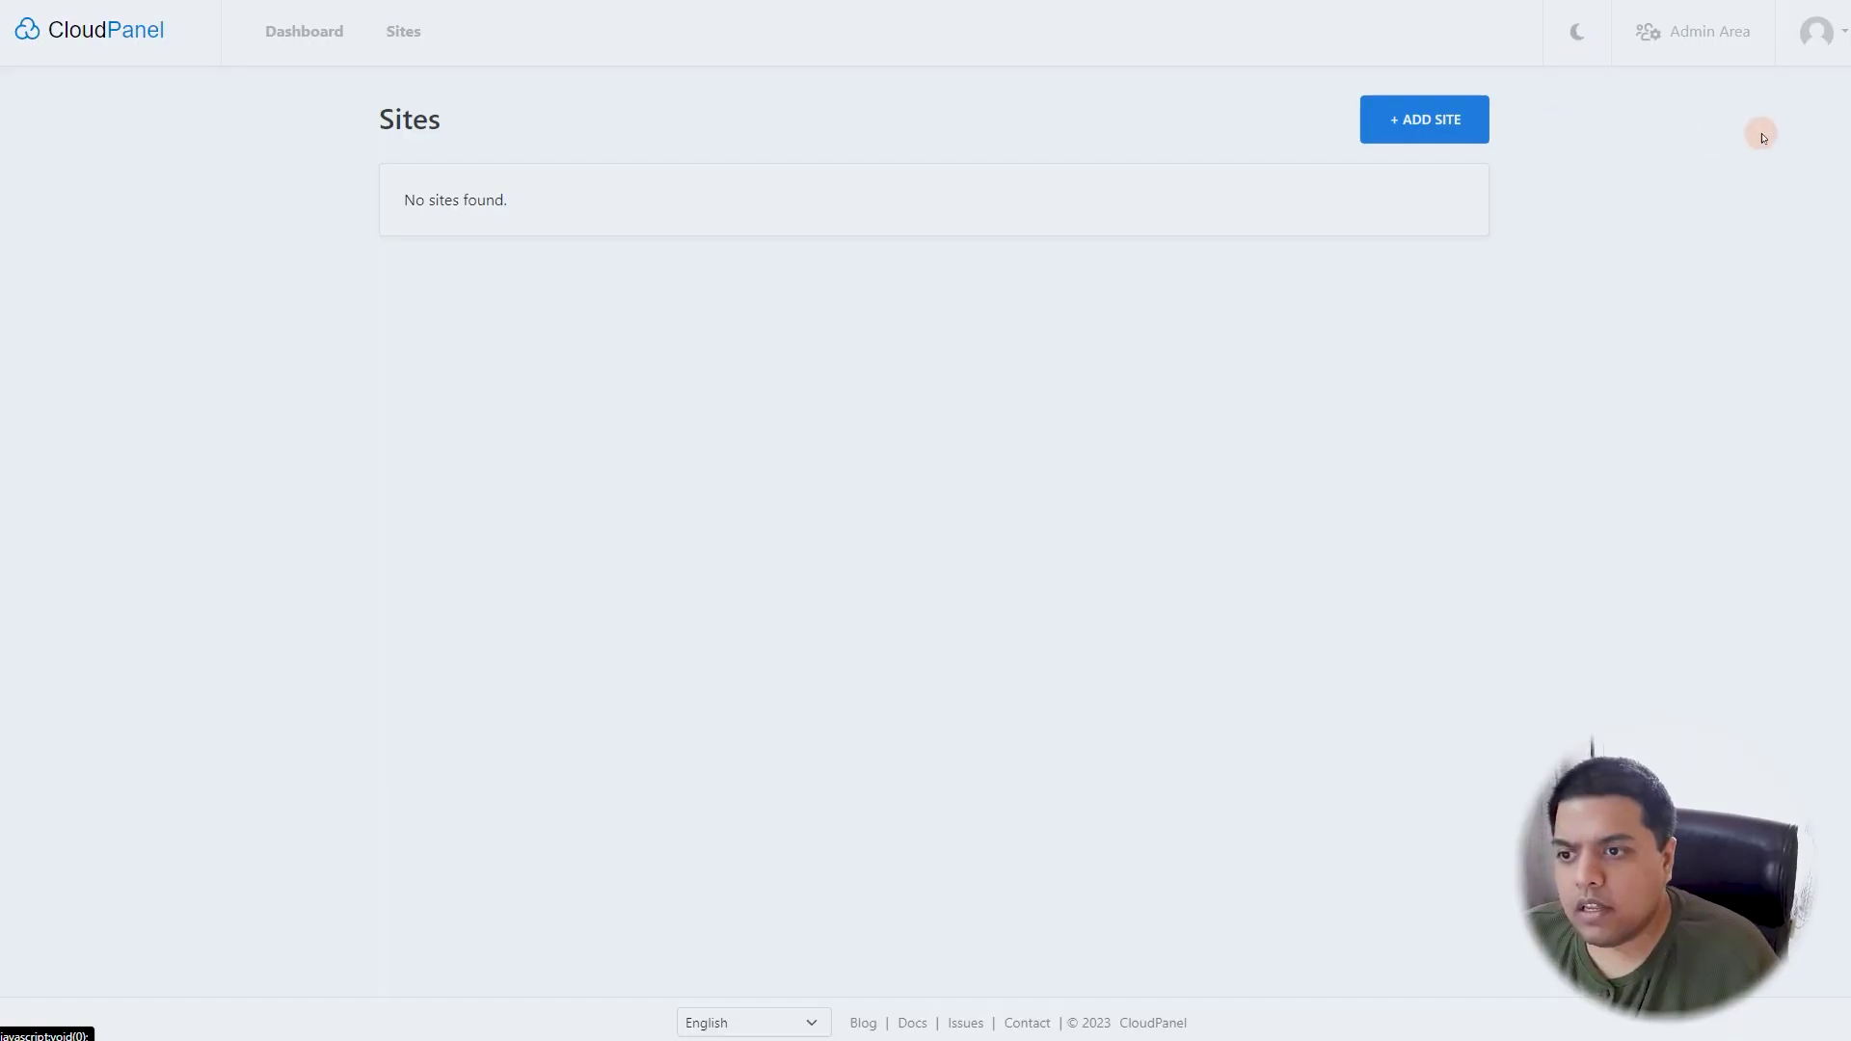
click(1809, 44)
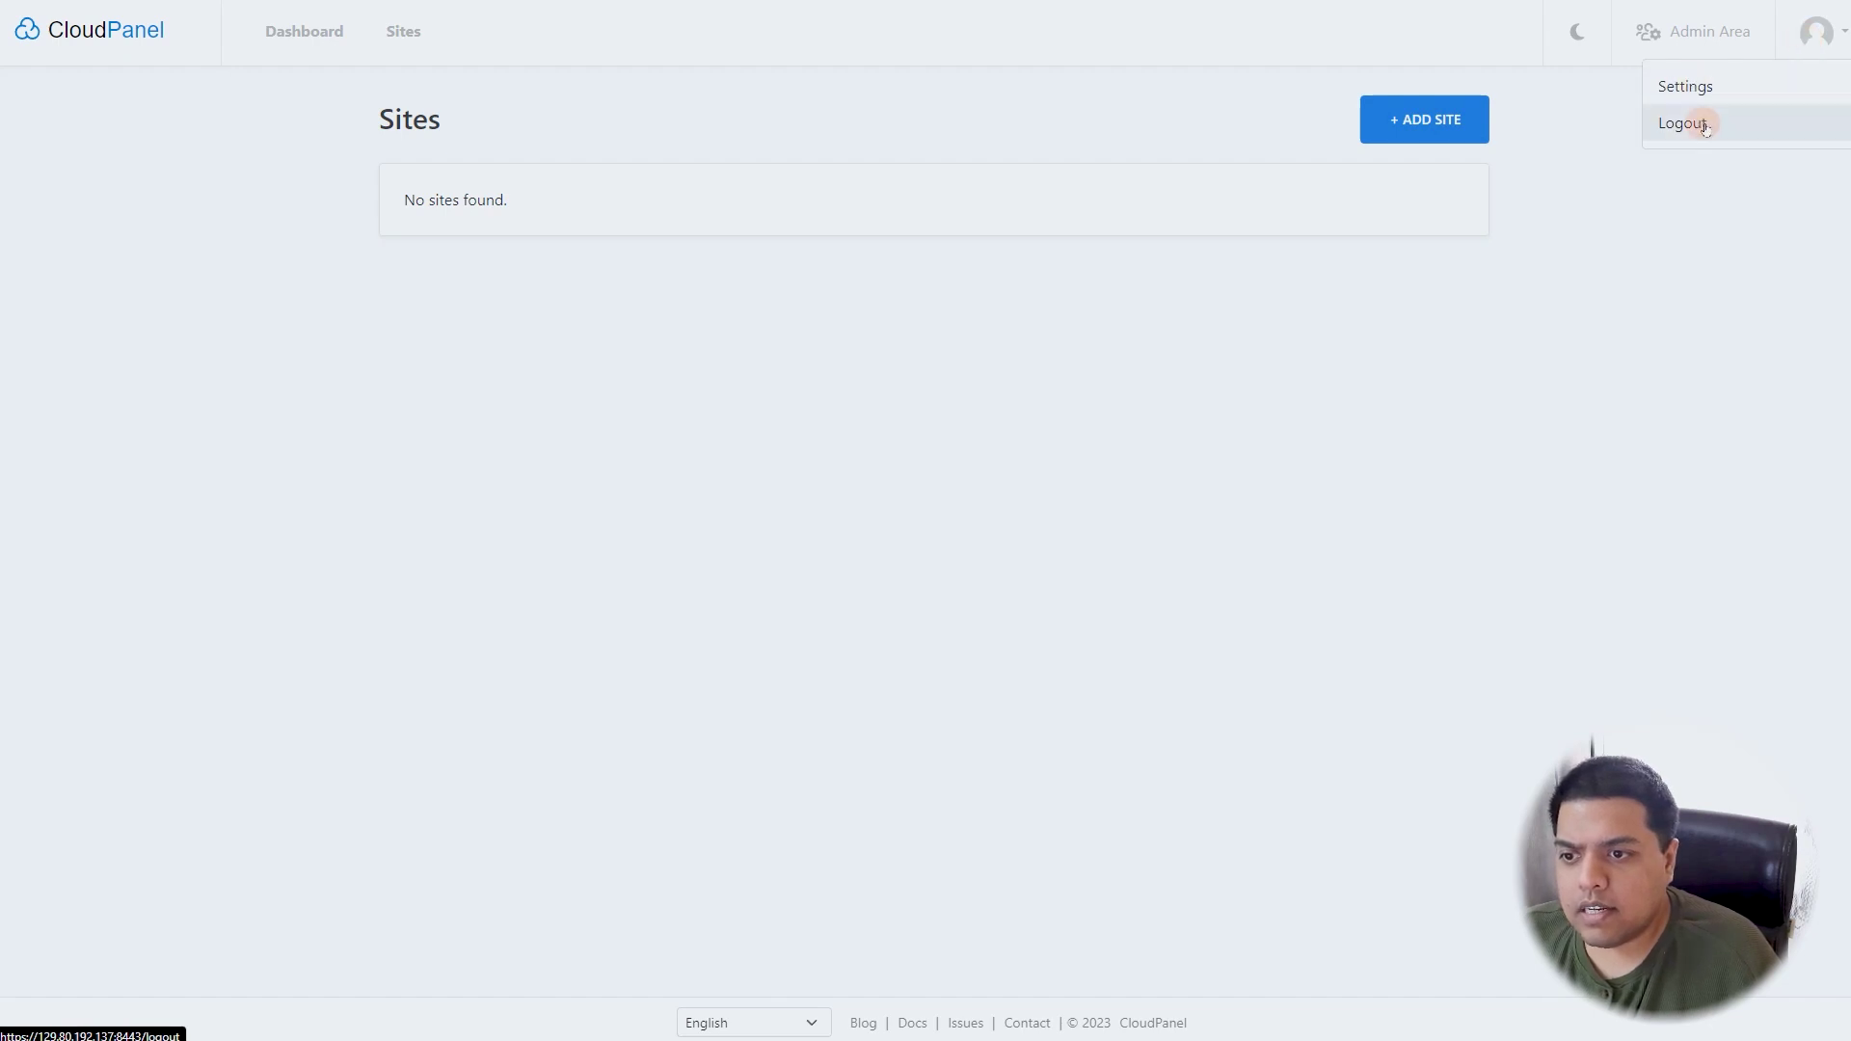
- Open the Admin Area's remote backup settings and review the available storage providers without choosing one
click(1711, 28)
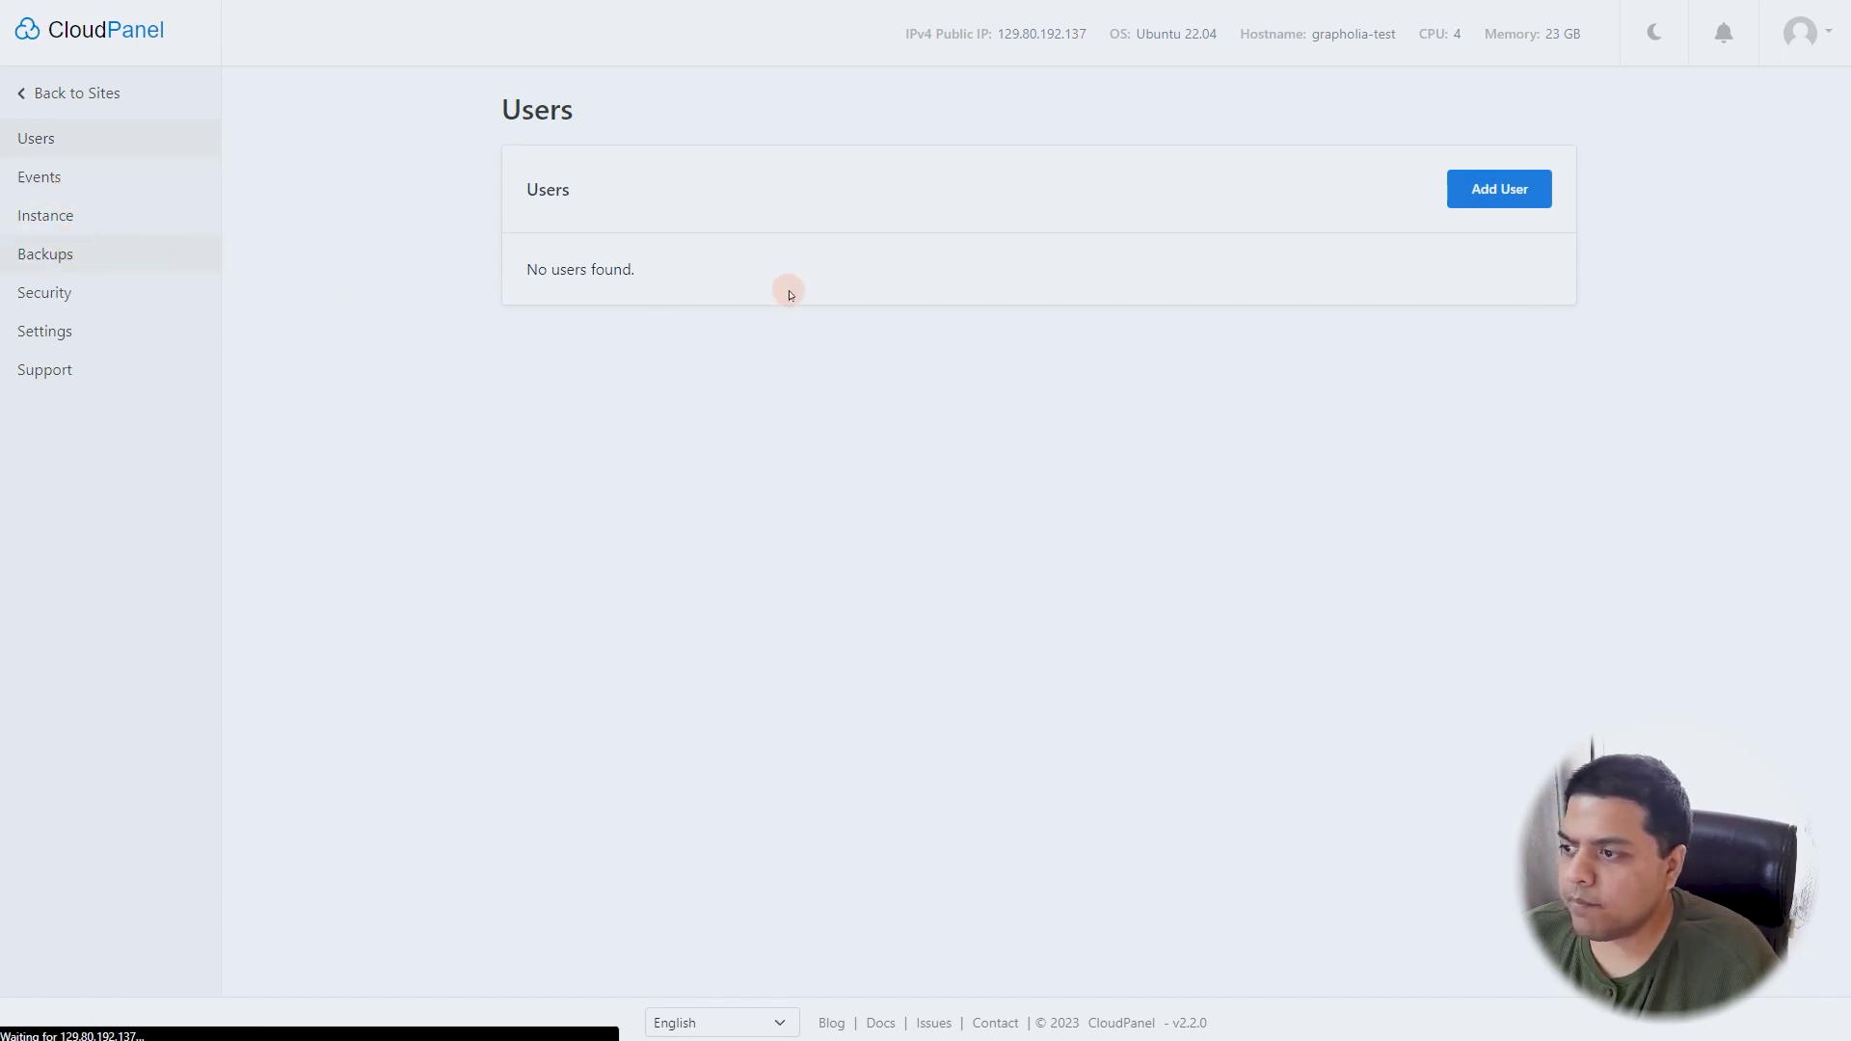
click(656, 294)
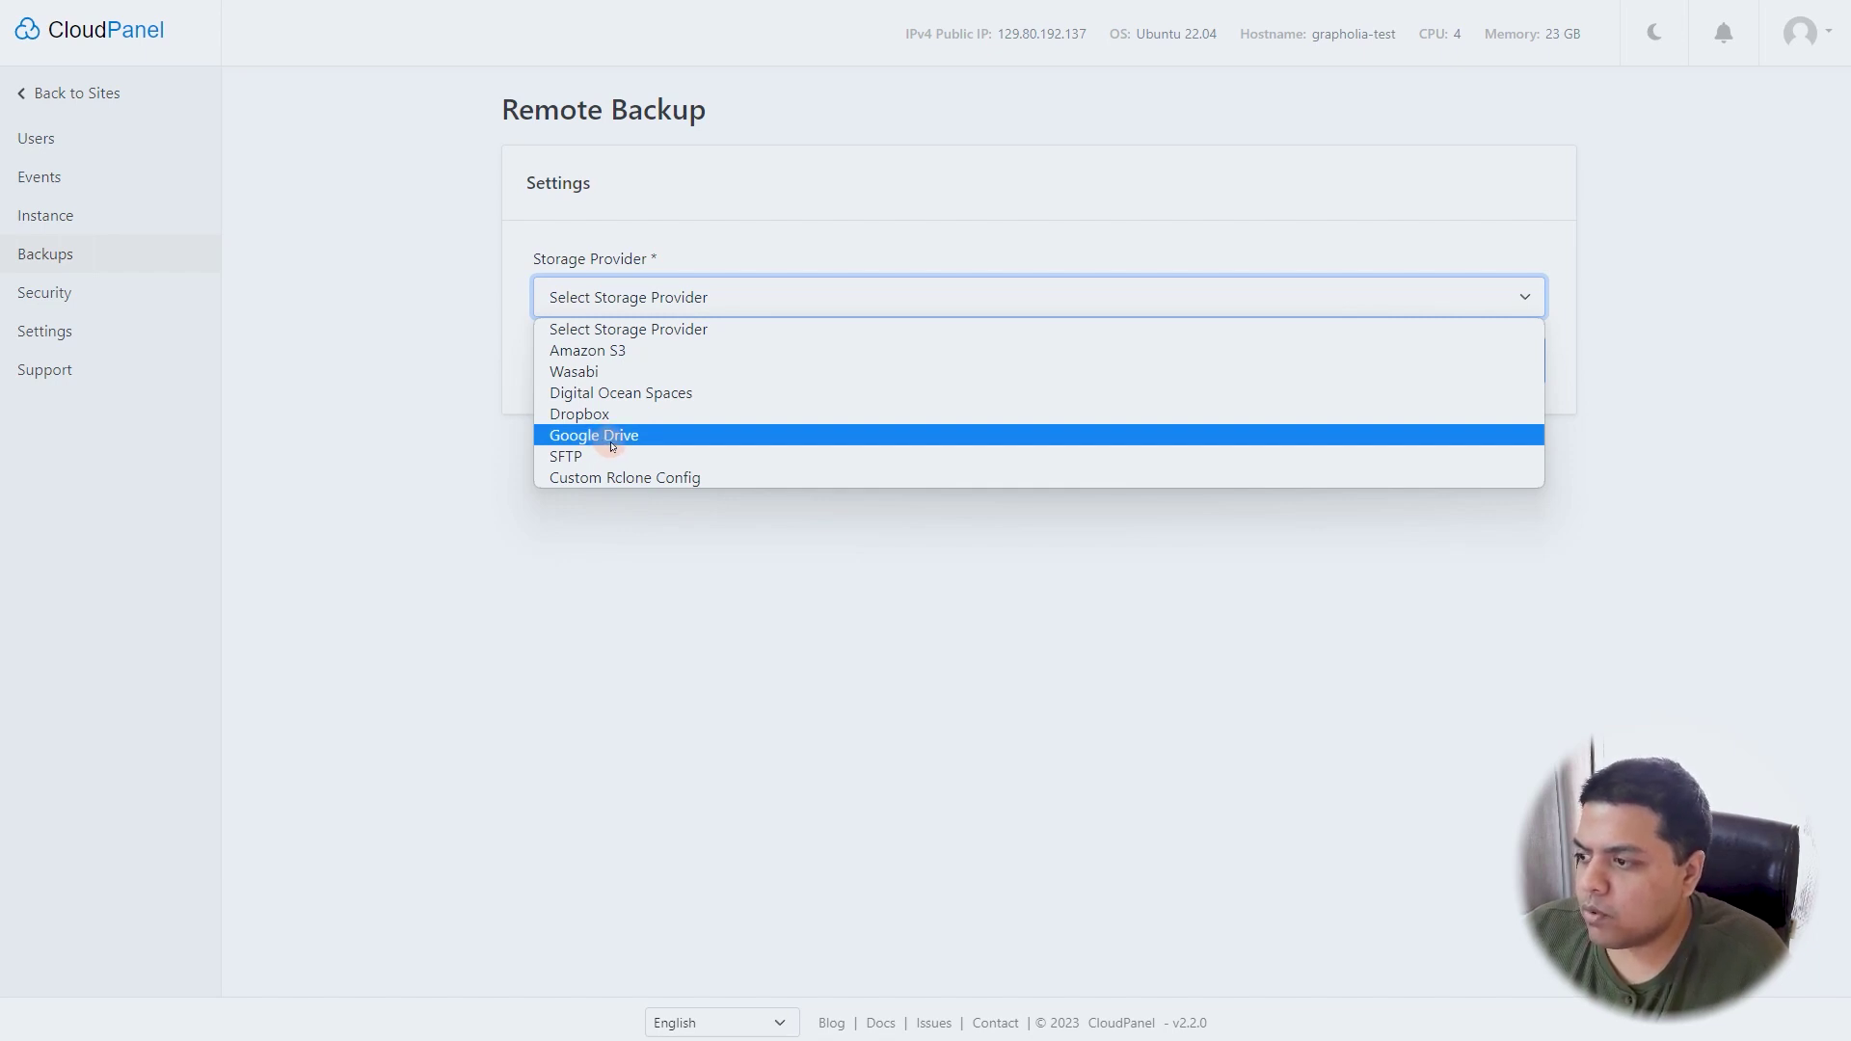
click(530, 235)
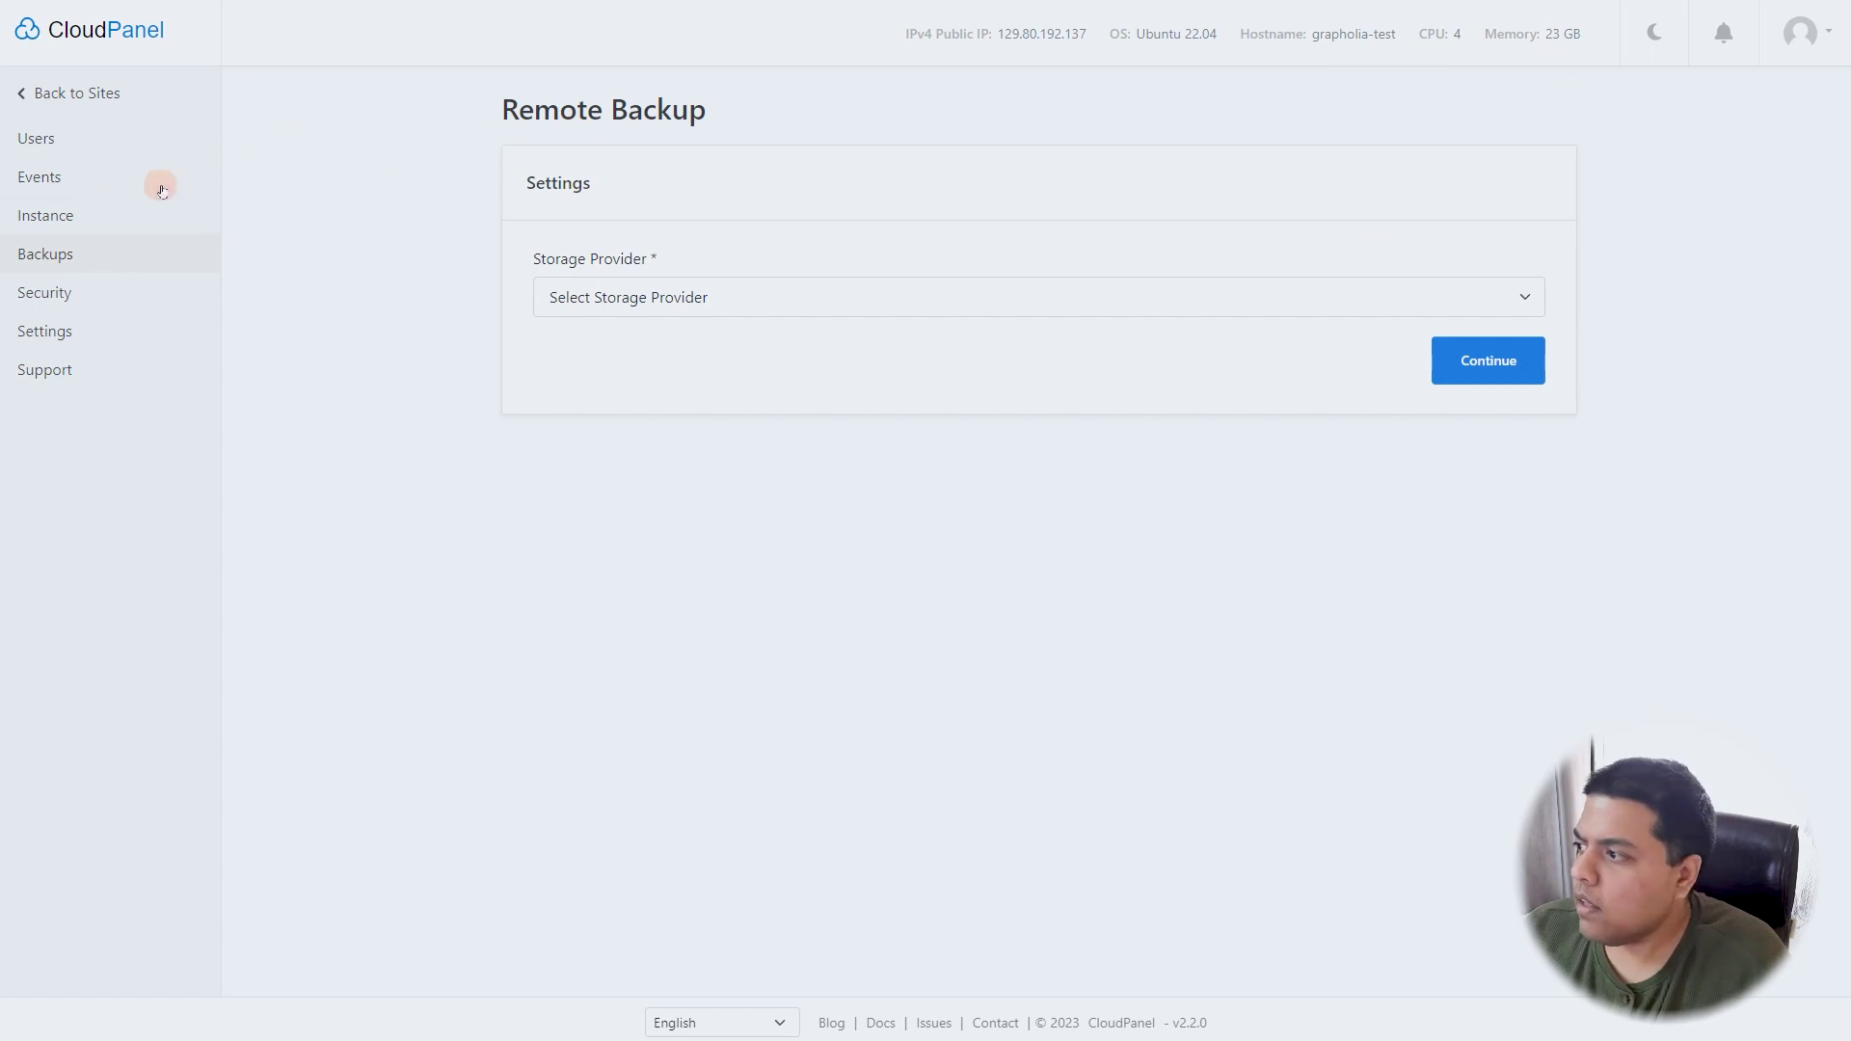
- Review the instance's services in the Admin Area, from MySQL and NGINX through the PHP-FPM versions to Redis Server and Varnish Cache
click(68, 219)
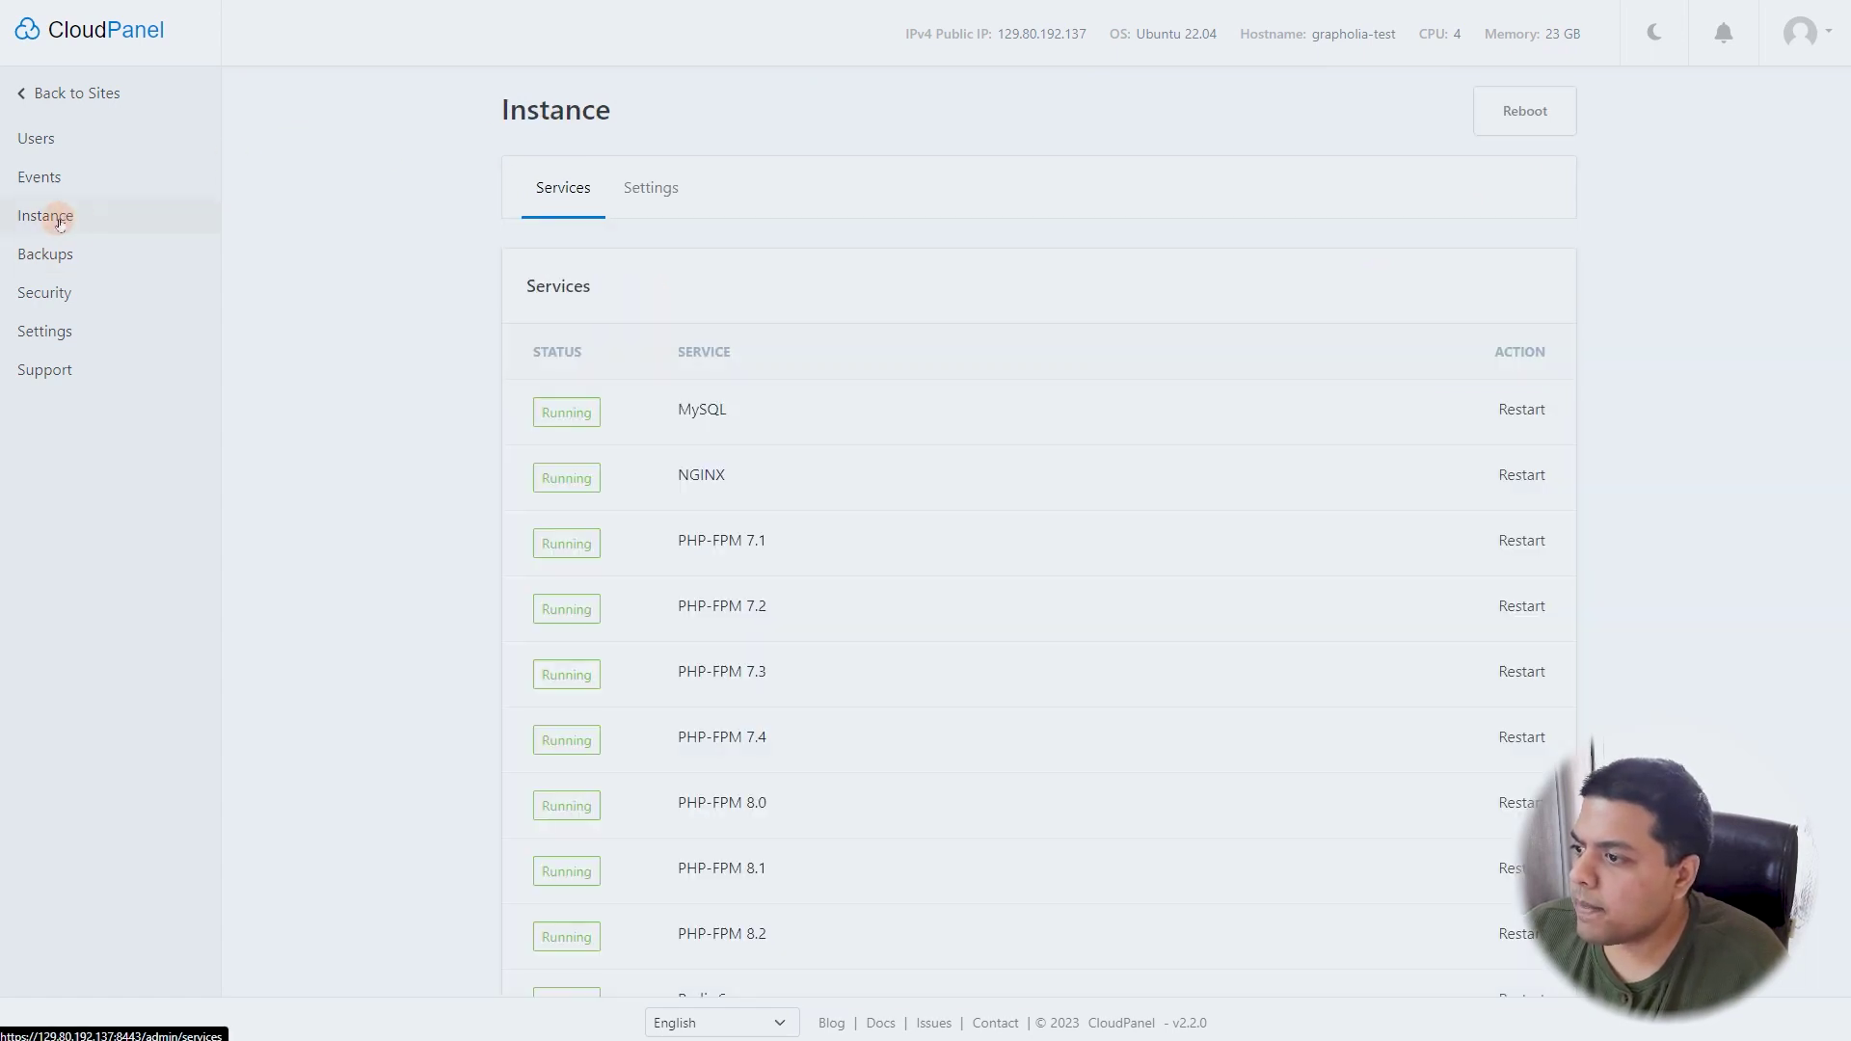
scroll(597, 306, down, 2)
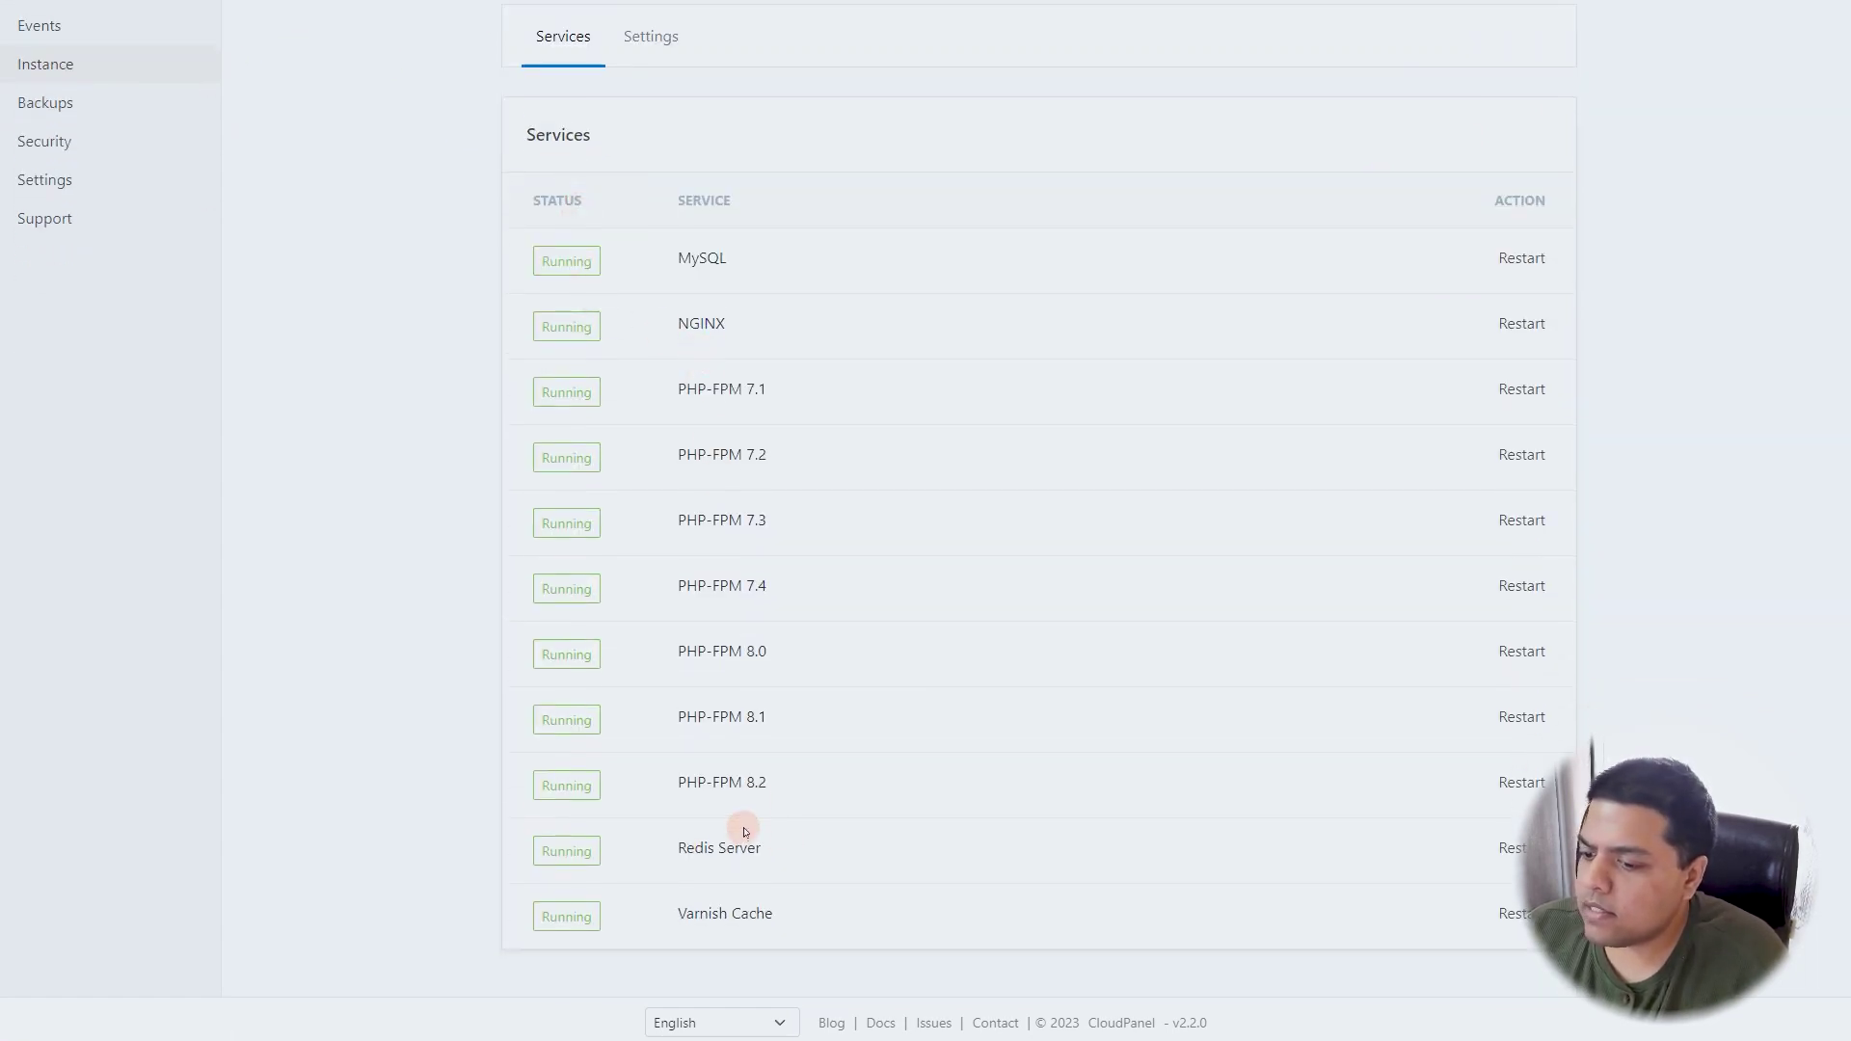
scroll(761, 825, up, 2)
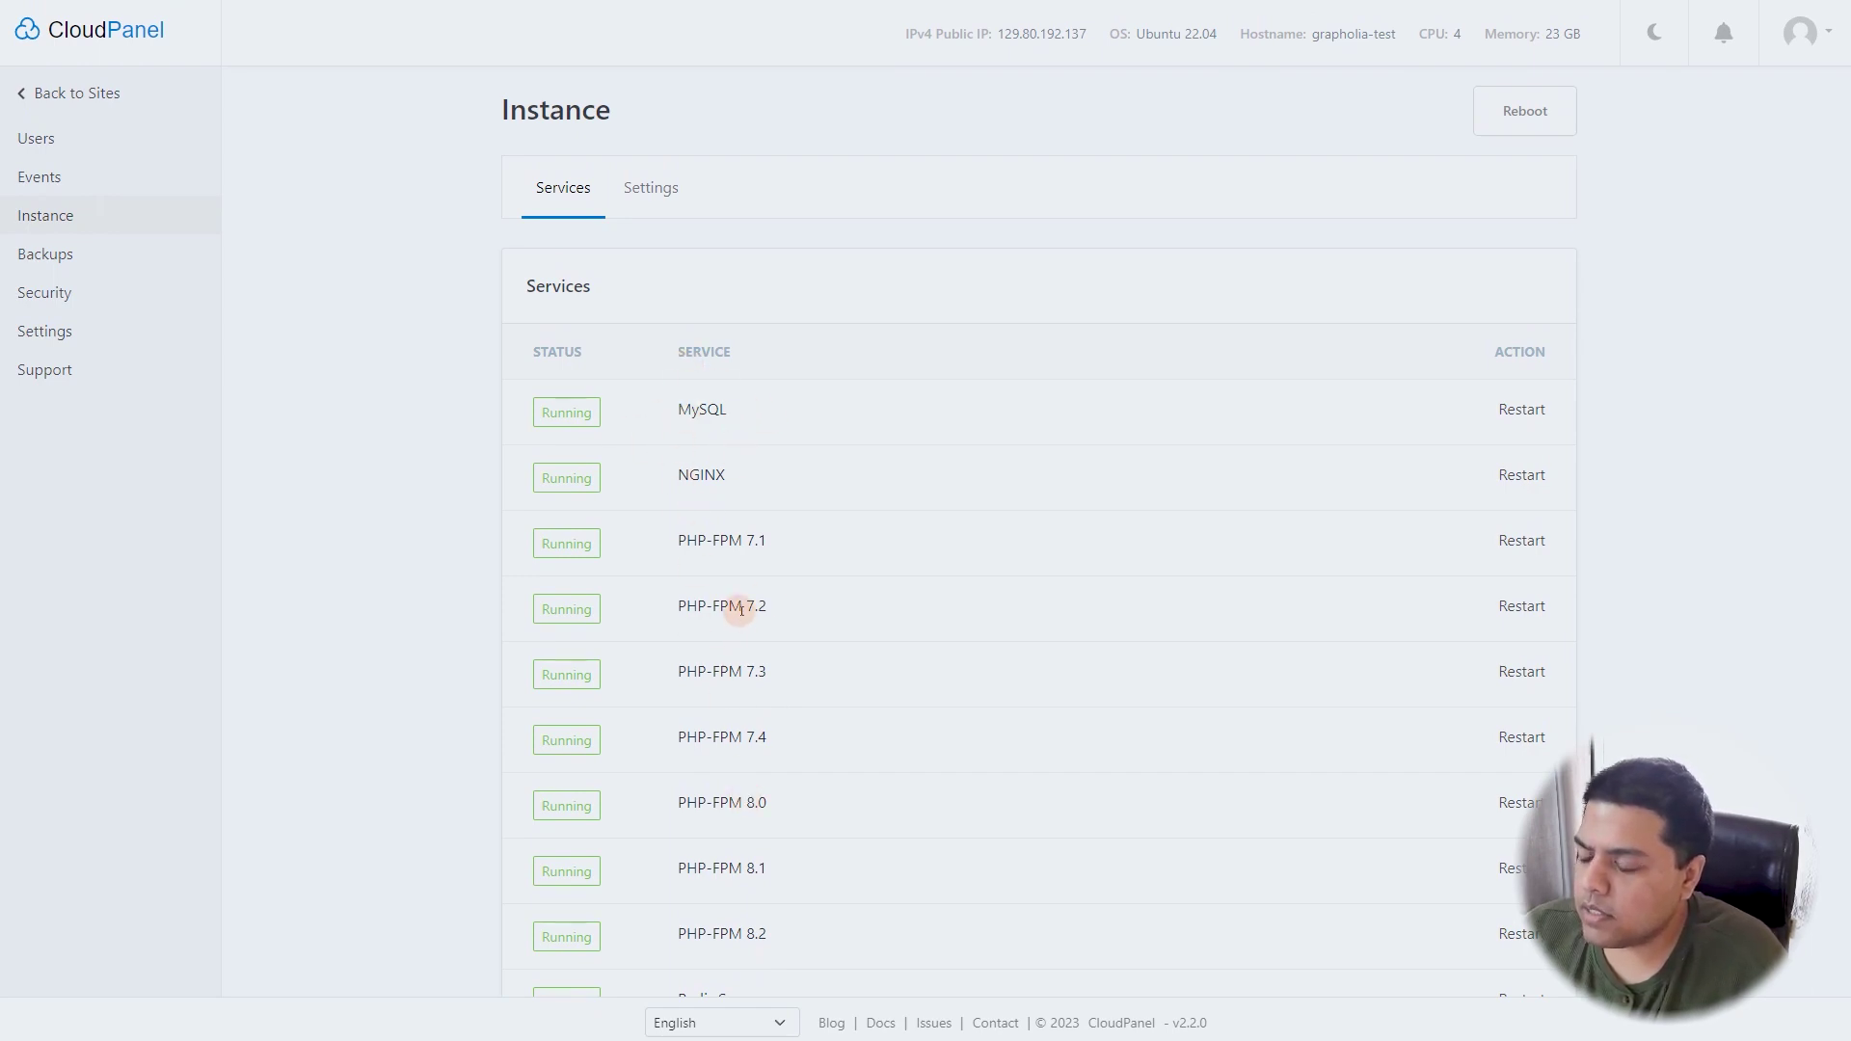
scroll(789, 655, down, 2)
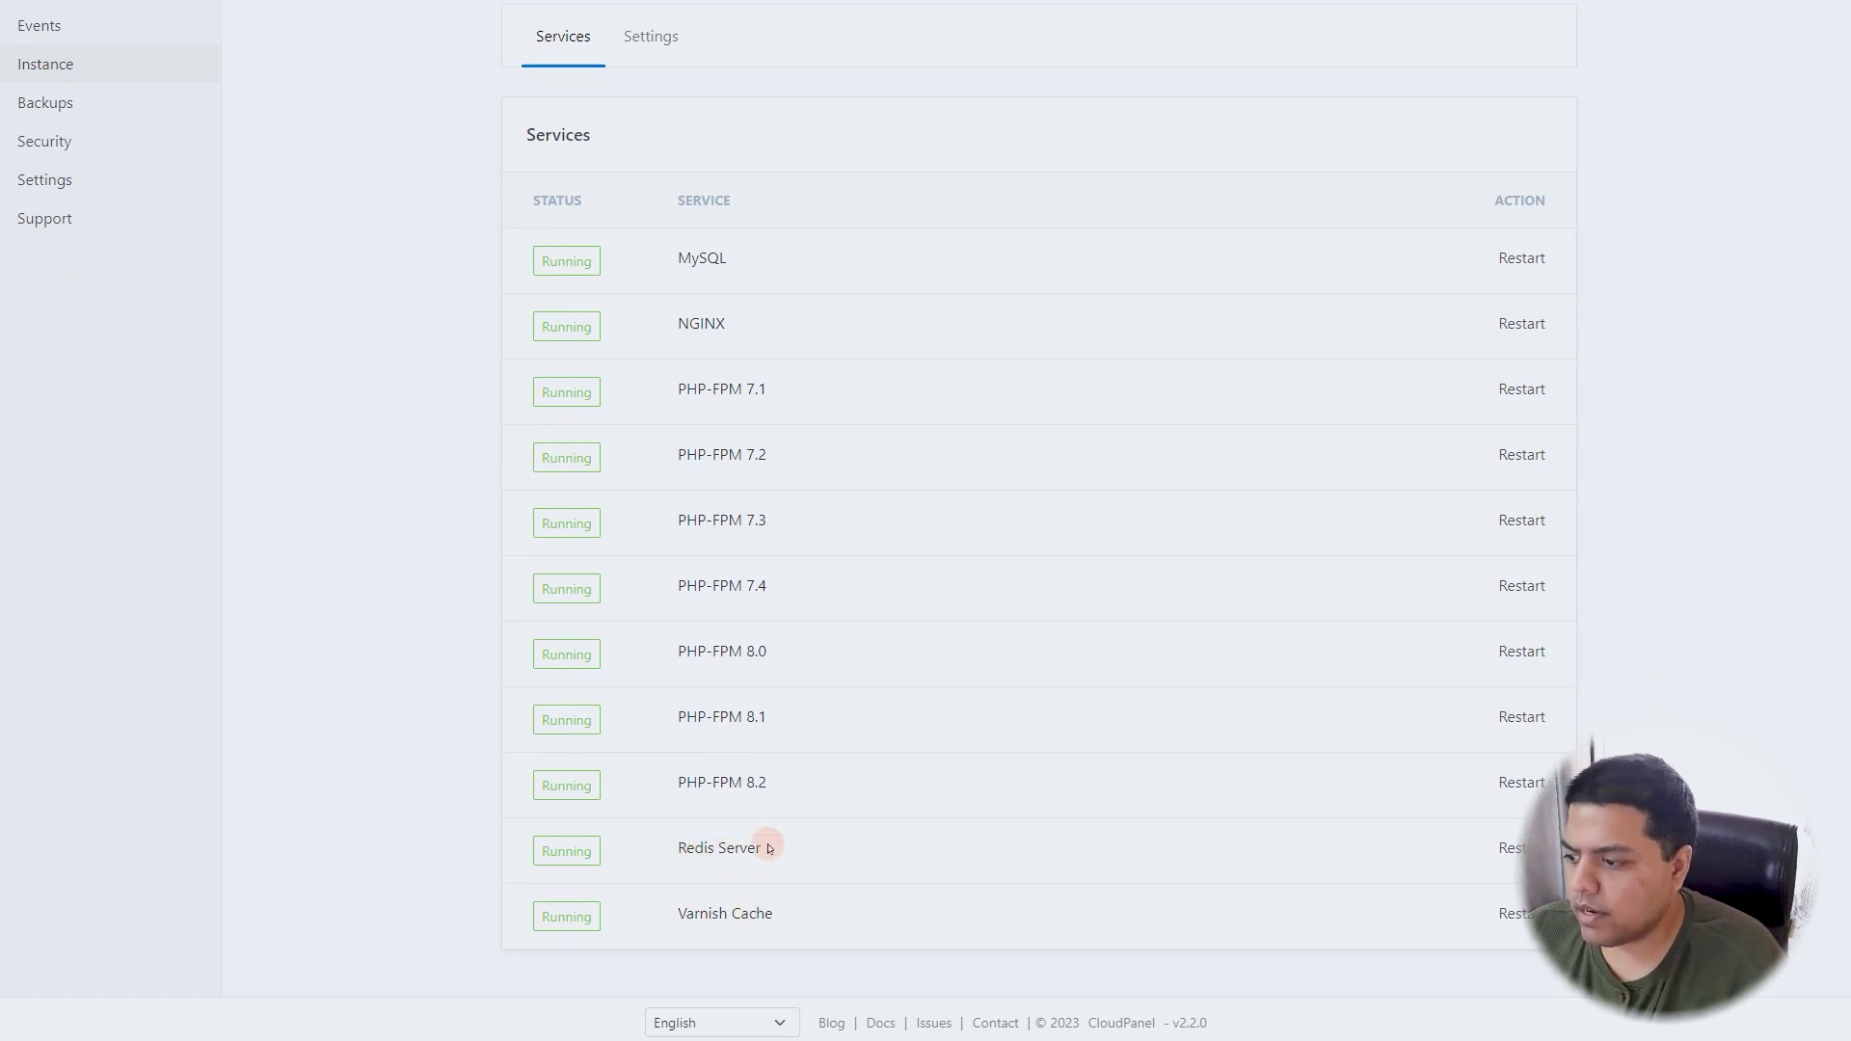
scroll(765, 843, up, 2)
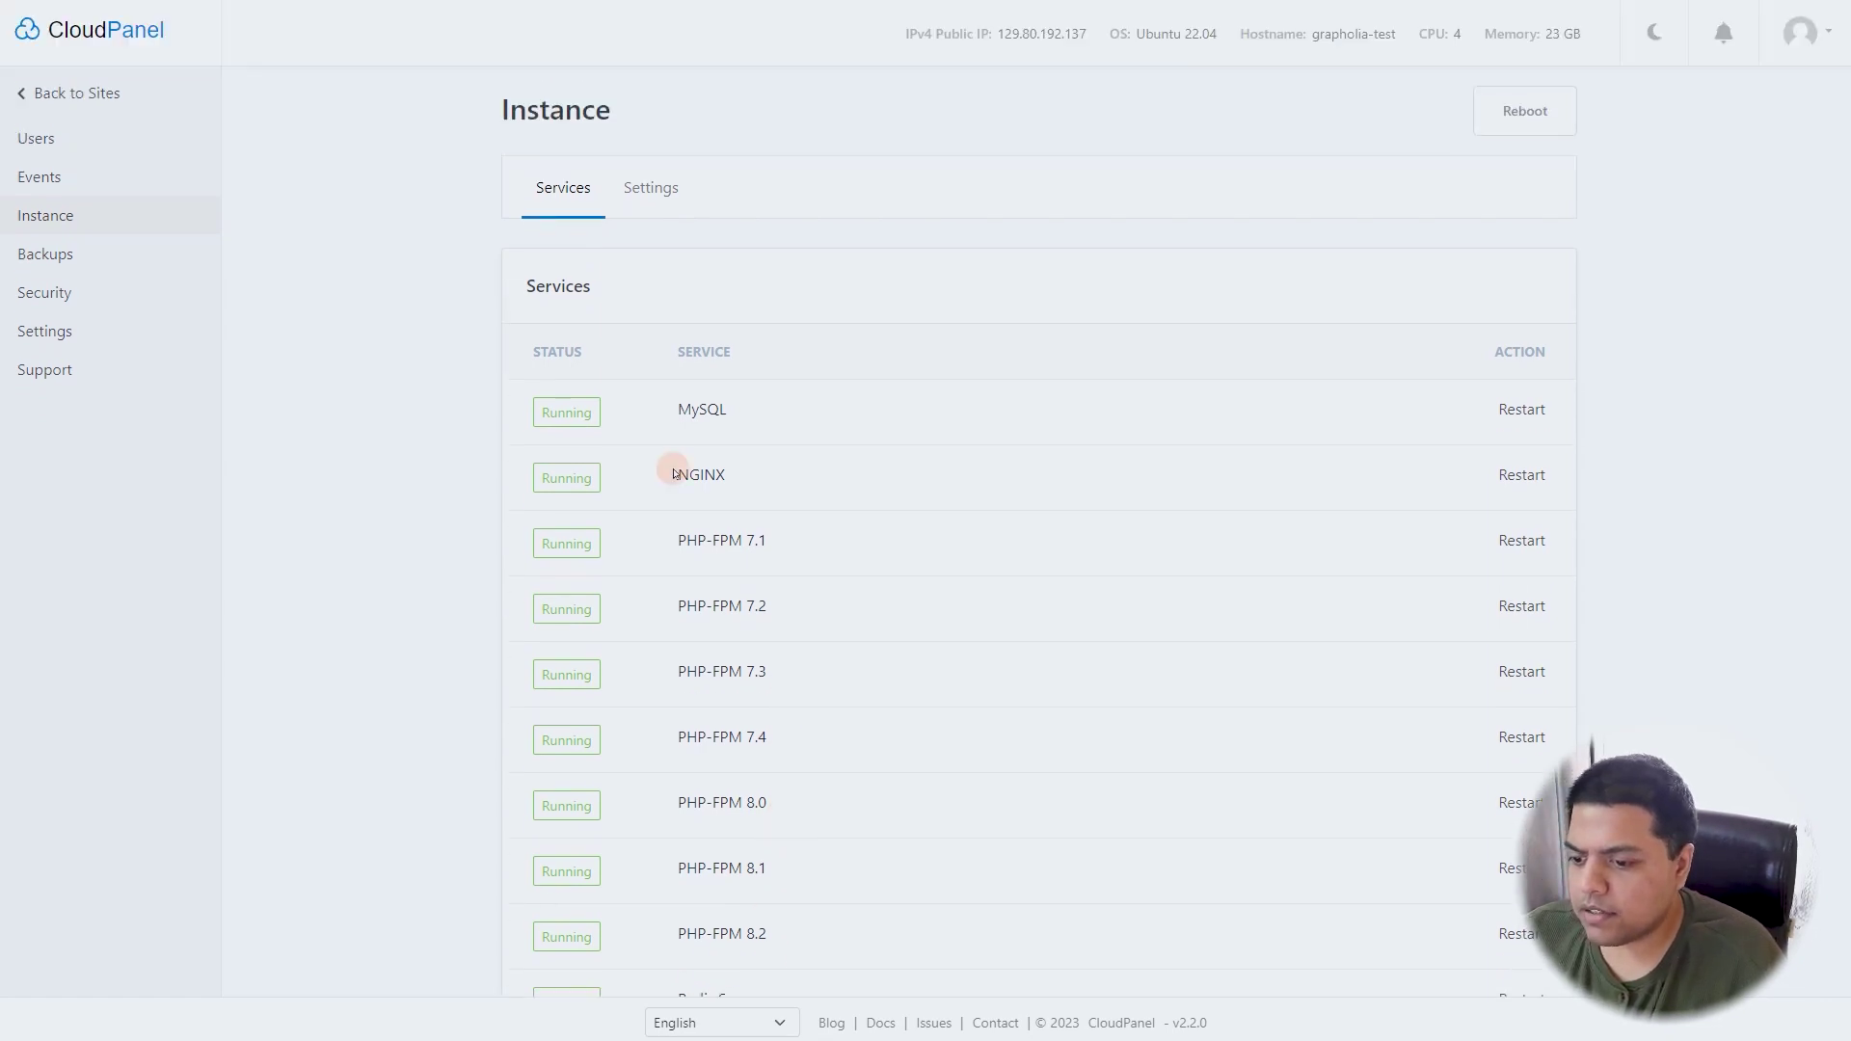
- Examine the Admin Area's firewall rules and preview the Basic Auth options, leaving Basic Auth disabled
click(59, 302)
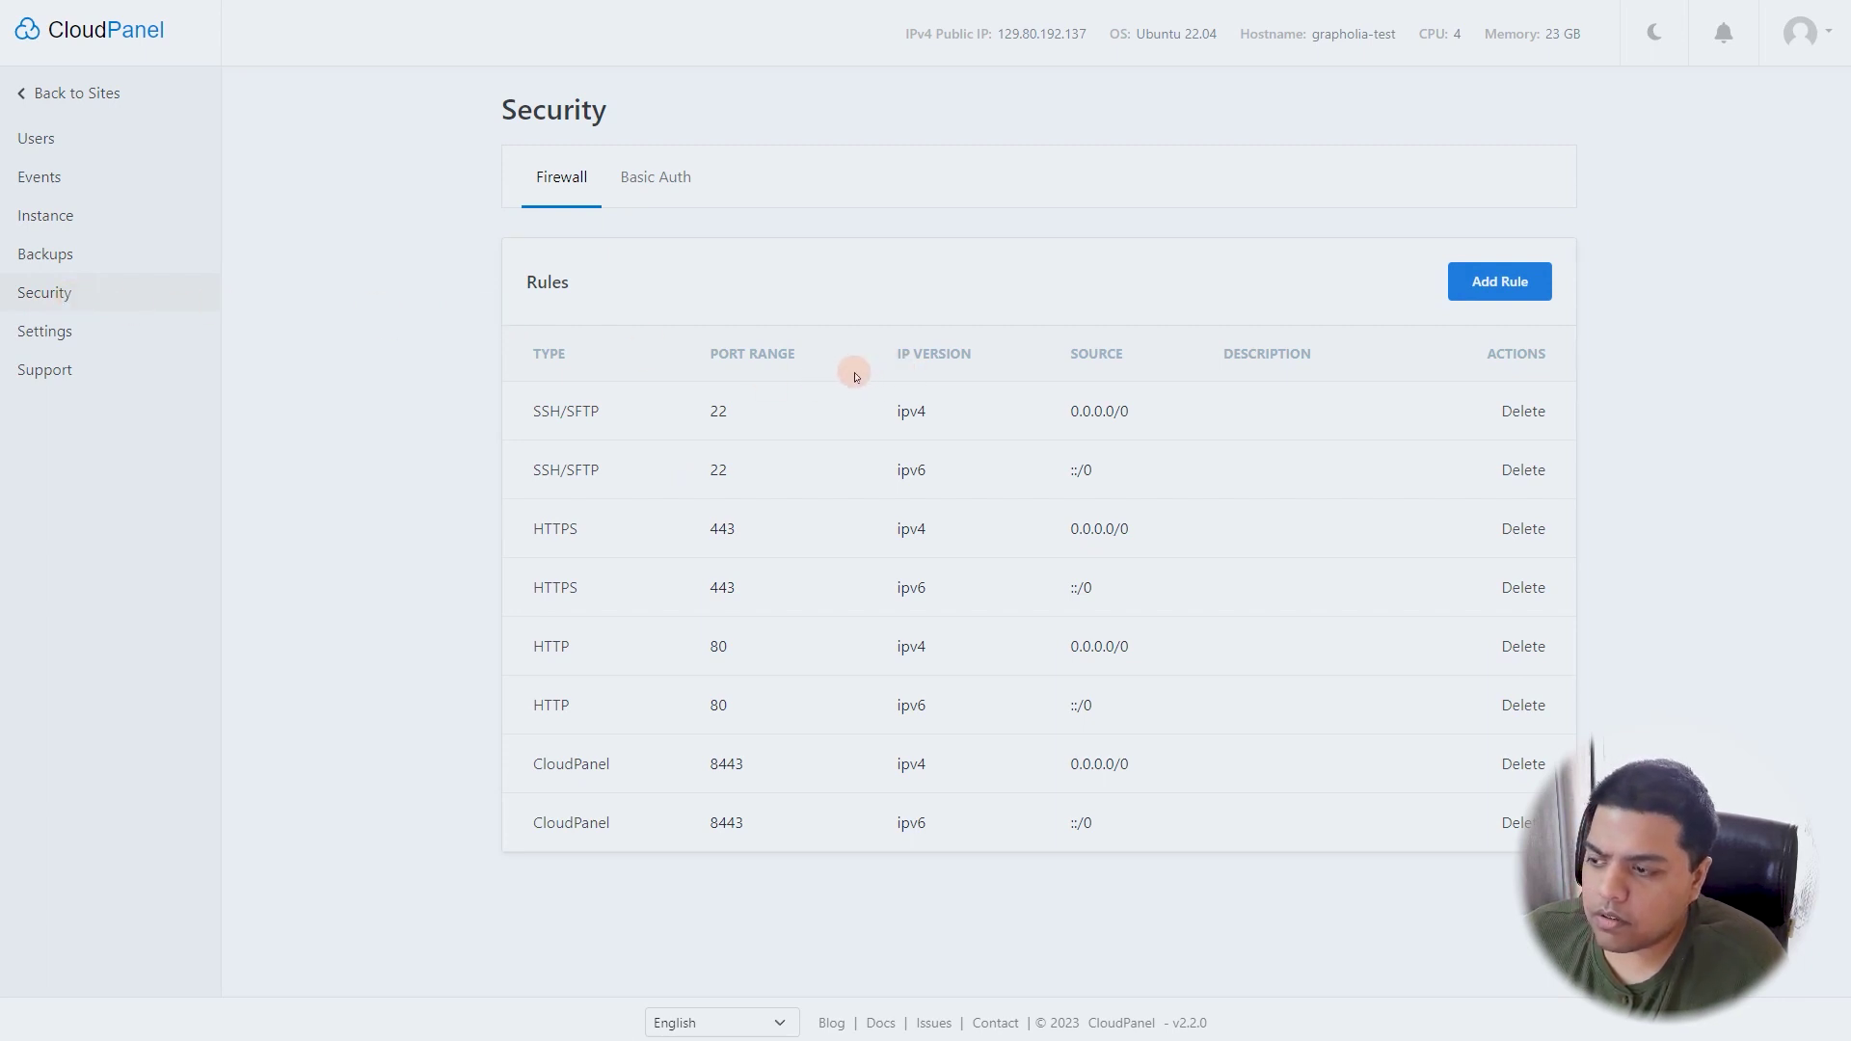
click(644, 180)
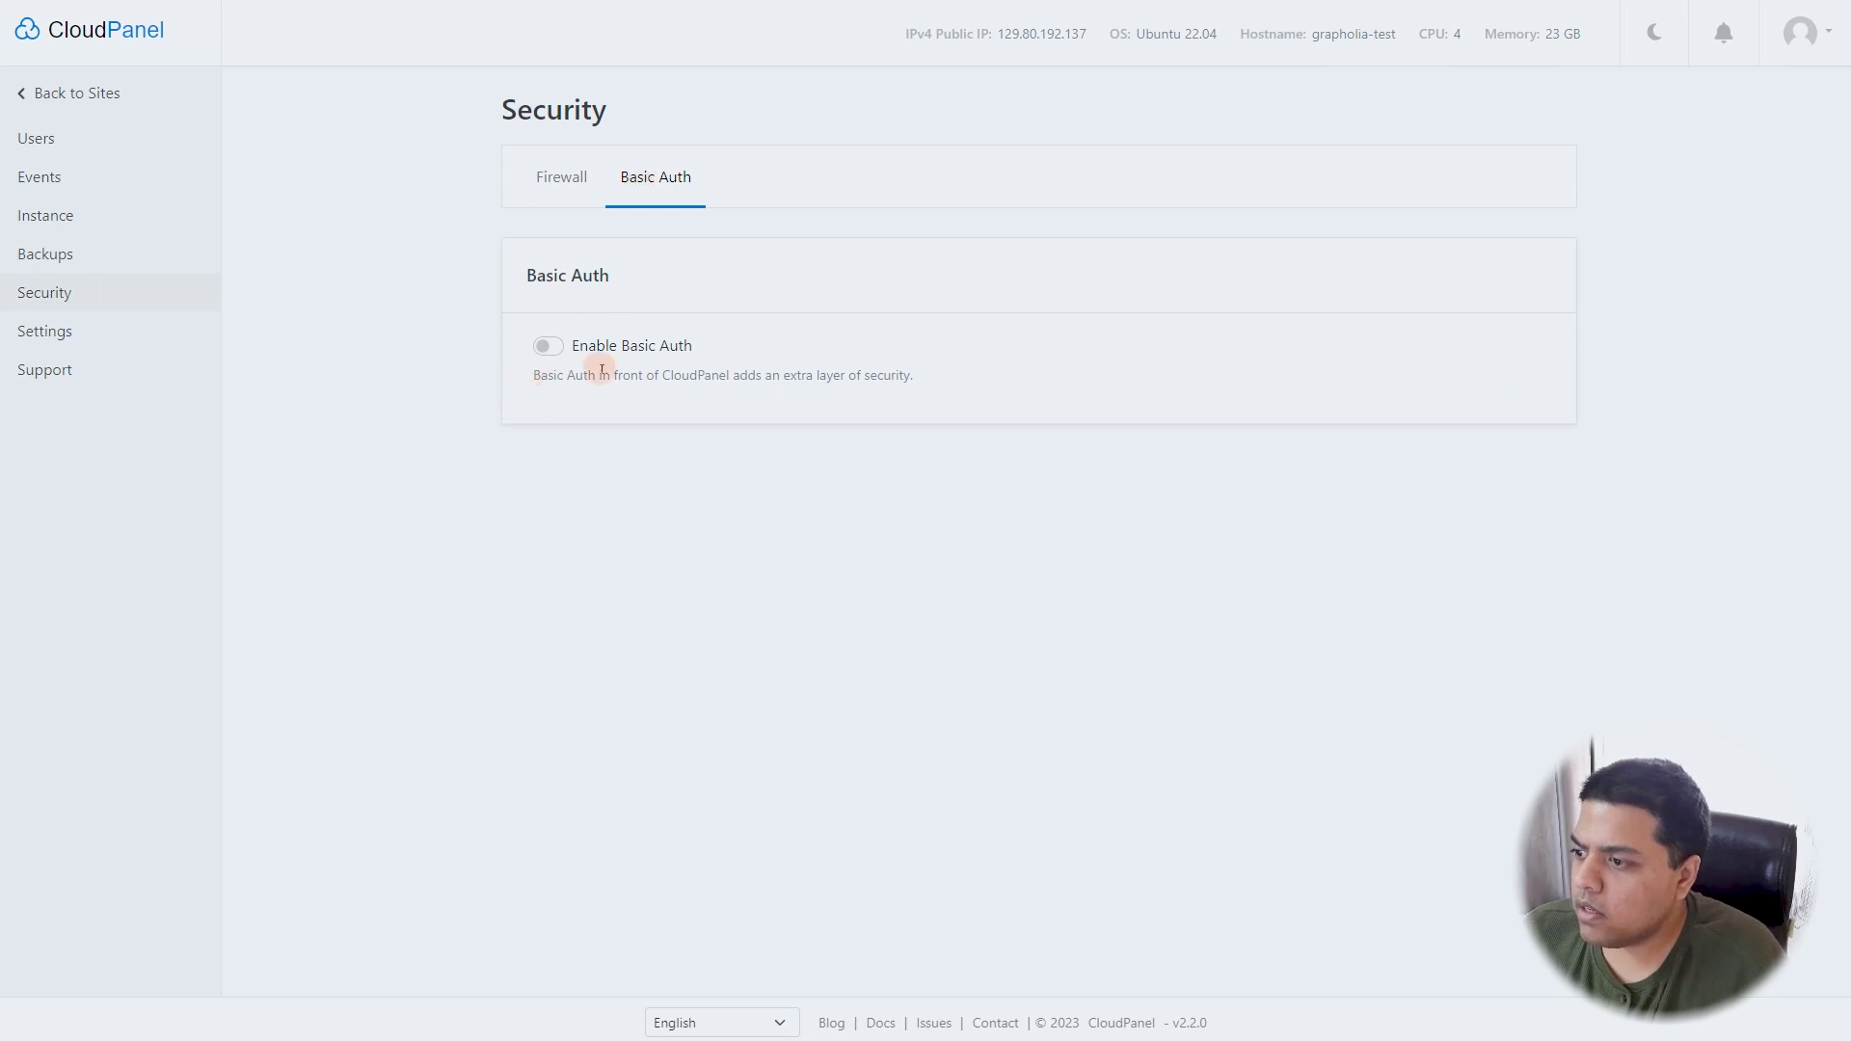
click(550, 346)
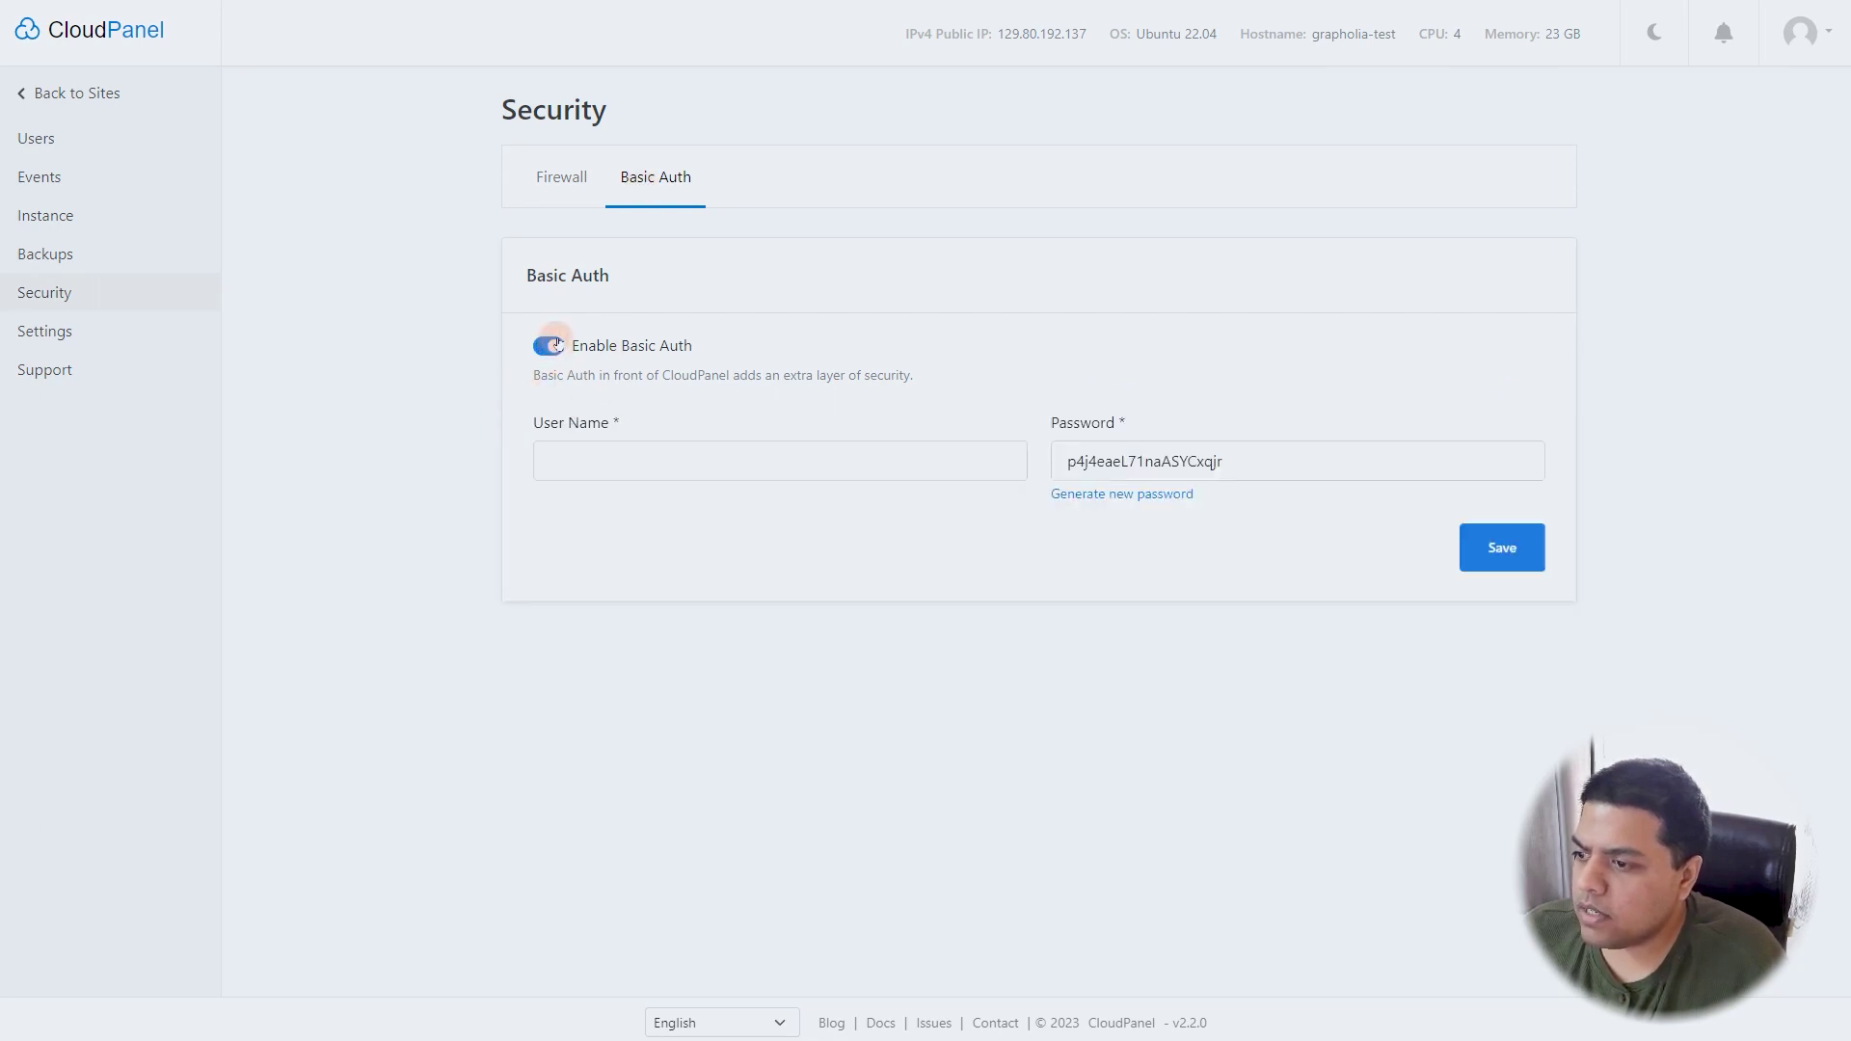
click(551, 345)
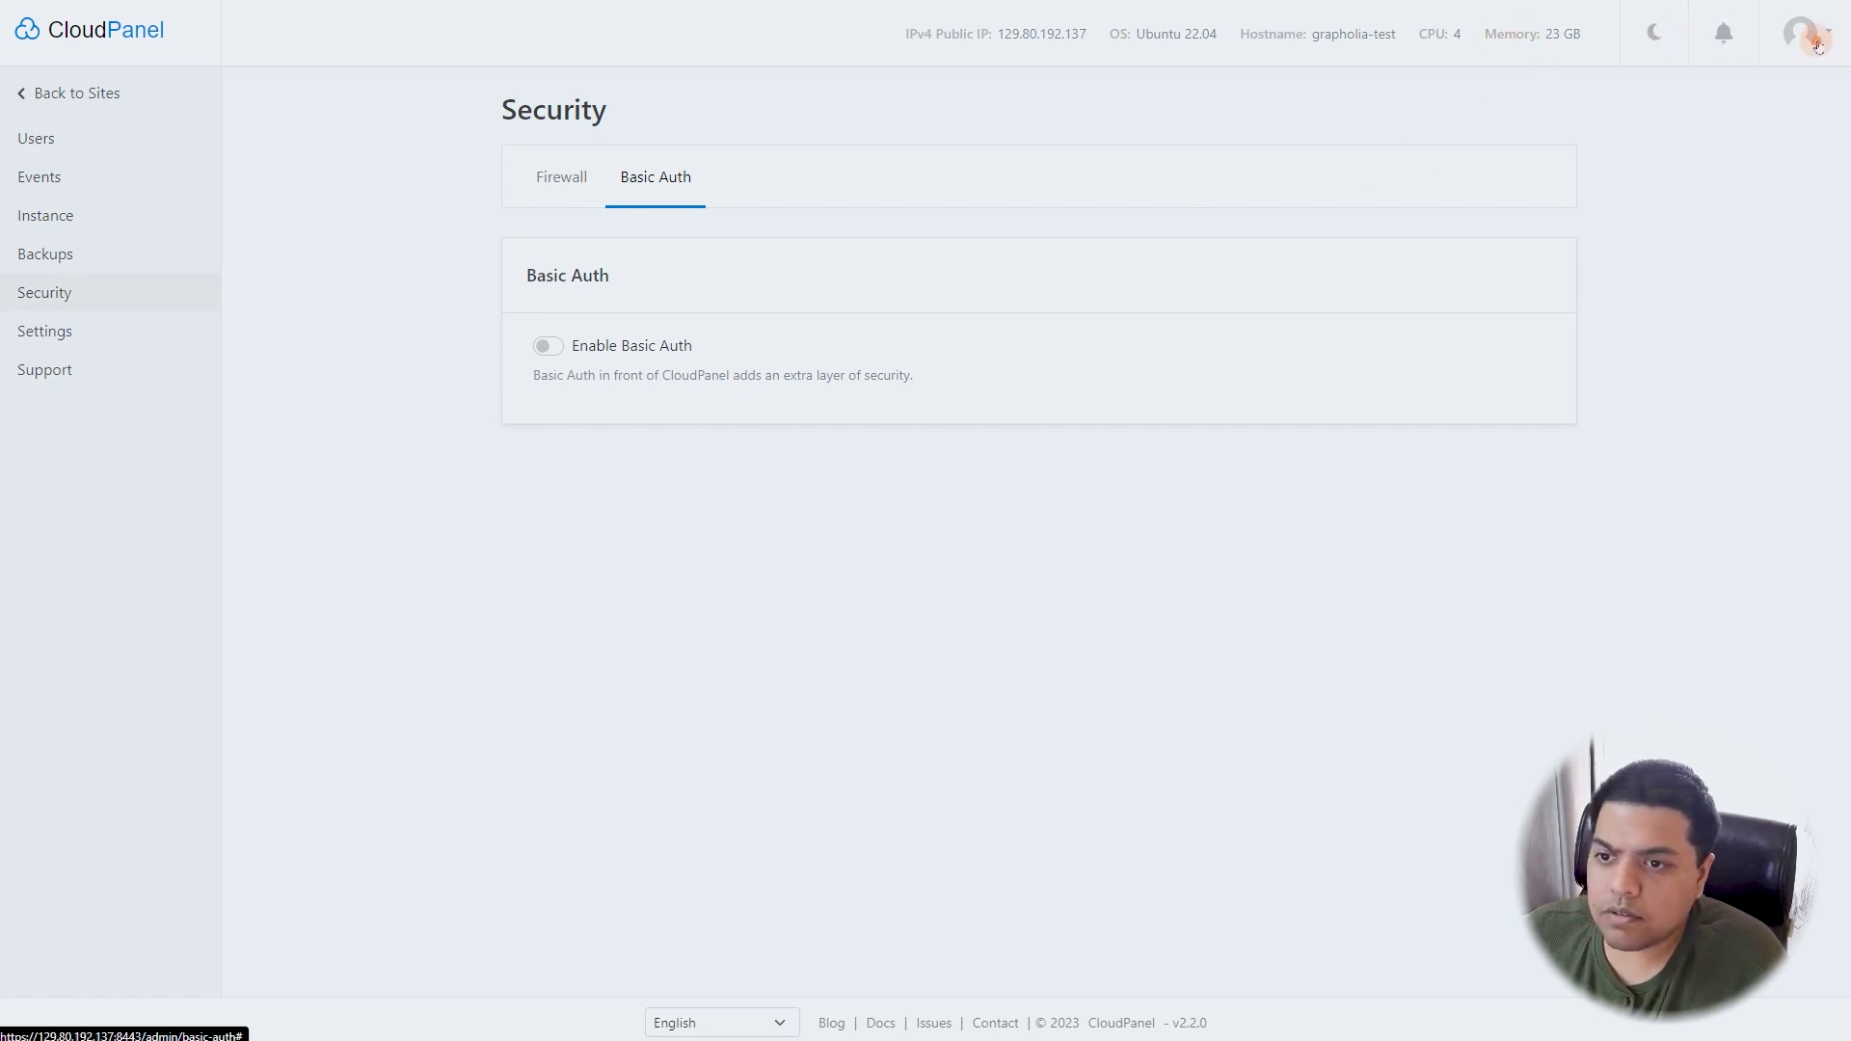
click(103, 30)
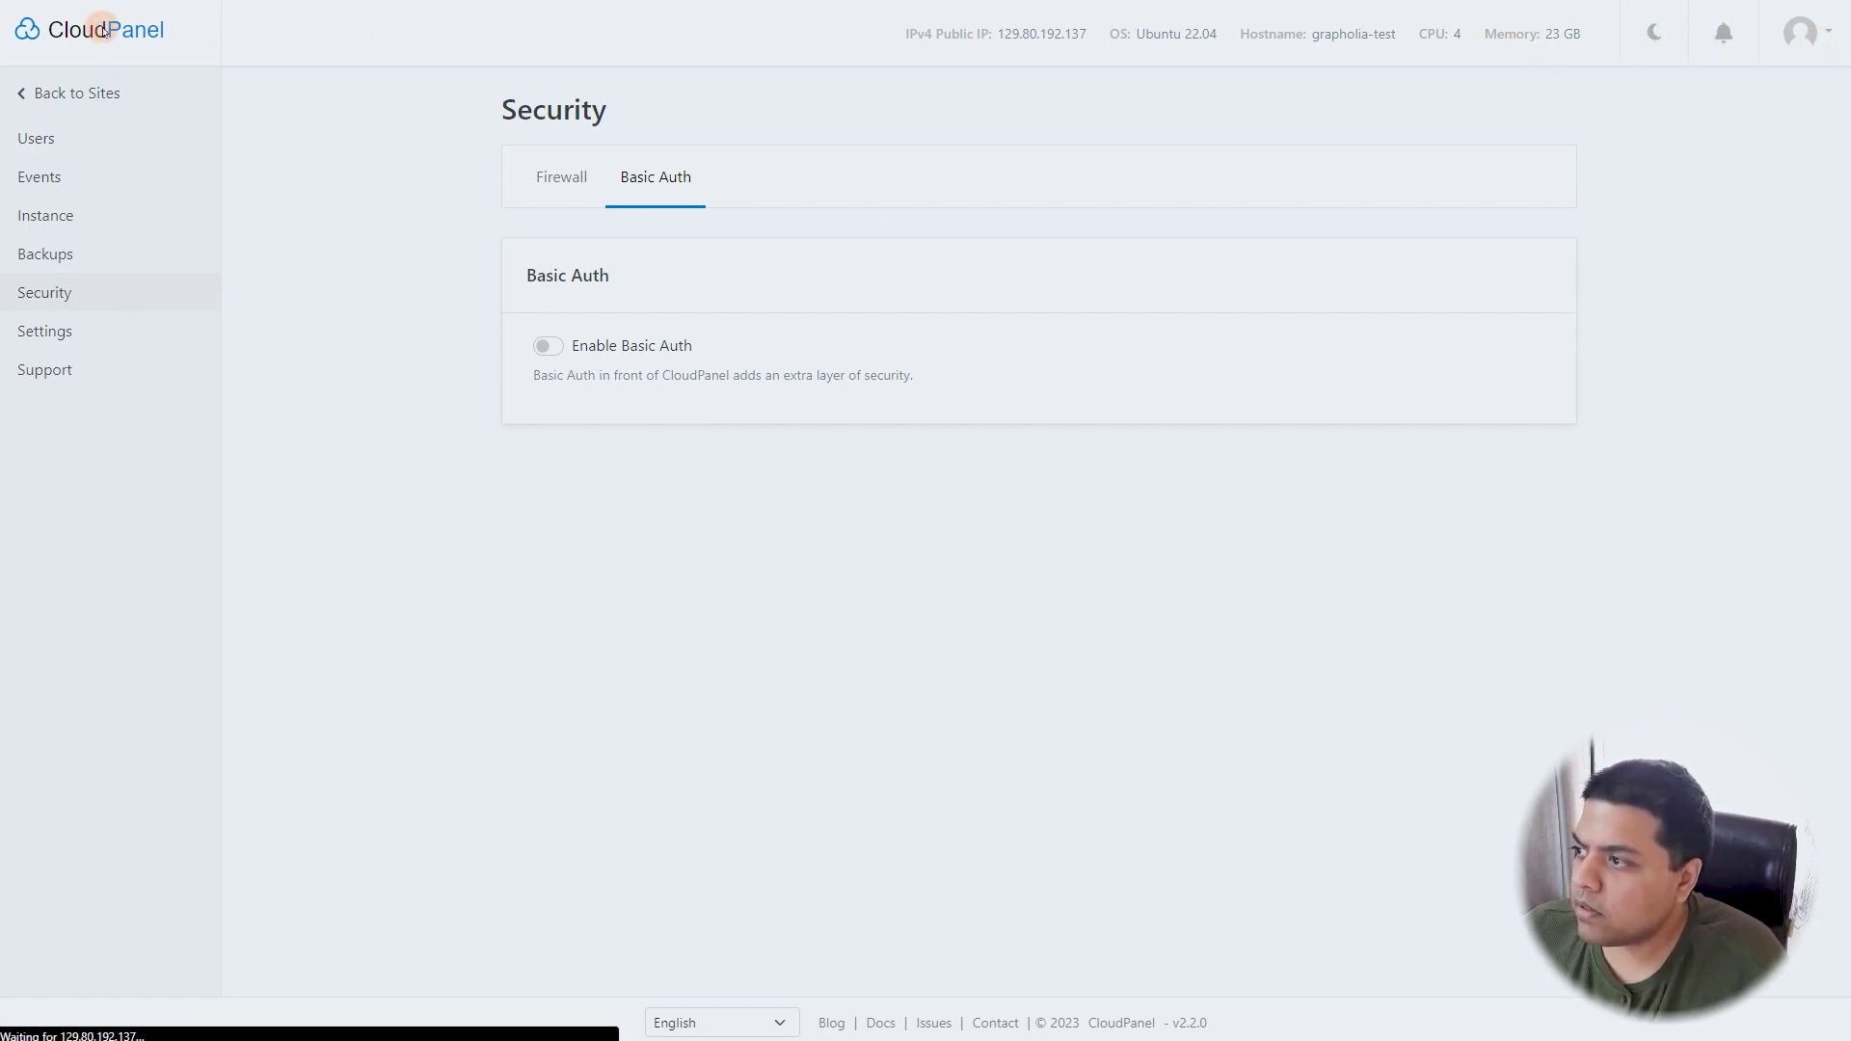
click(1422, 120)
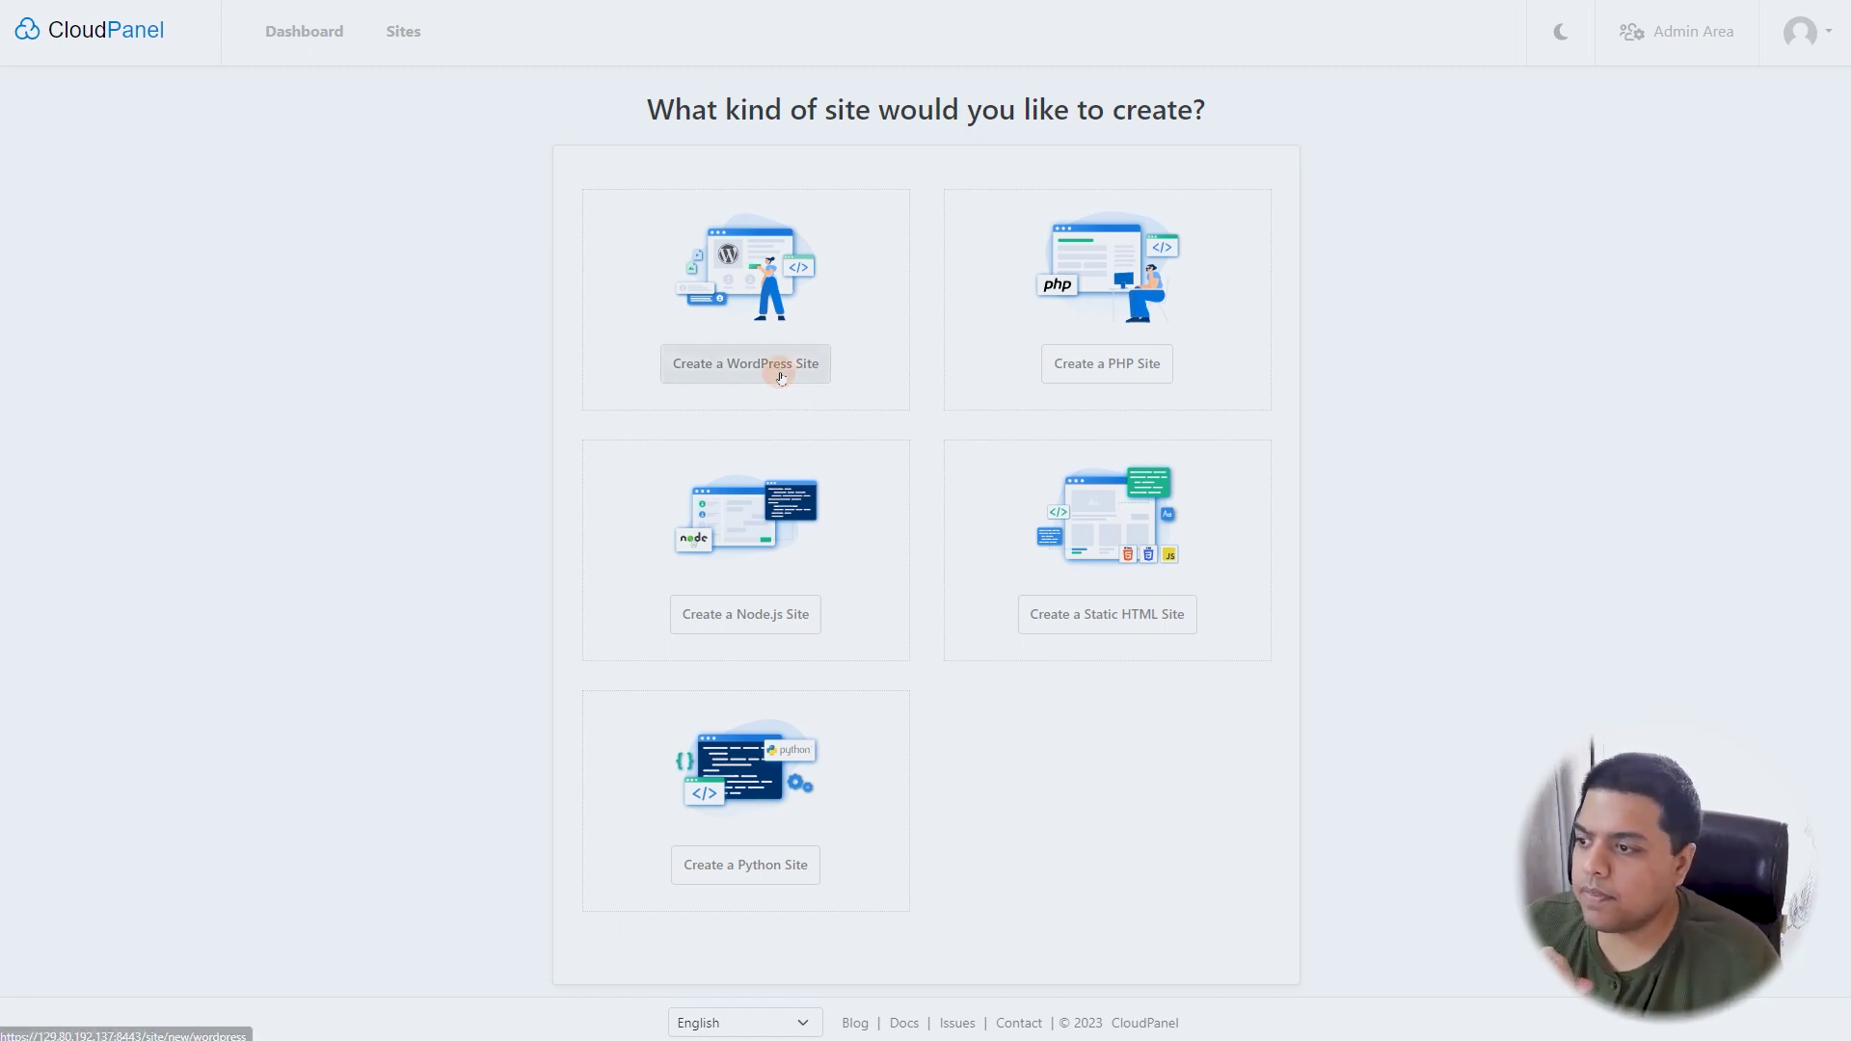
click(772, 369)
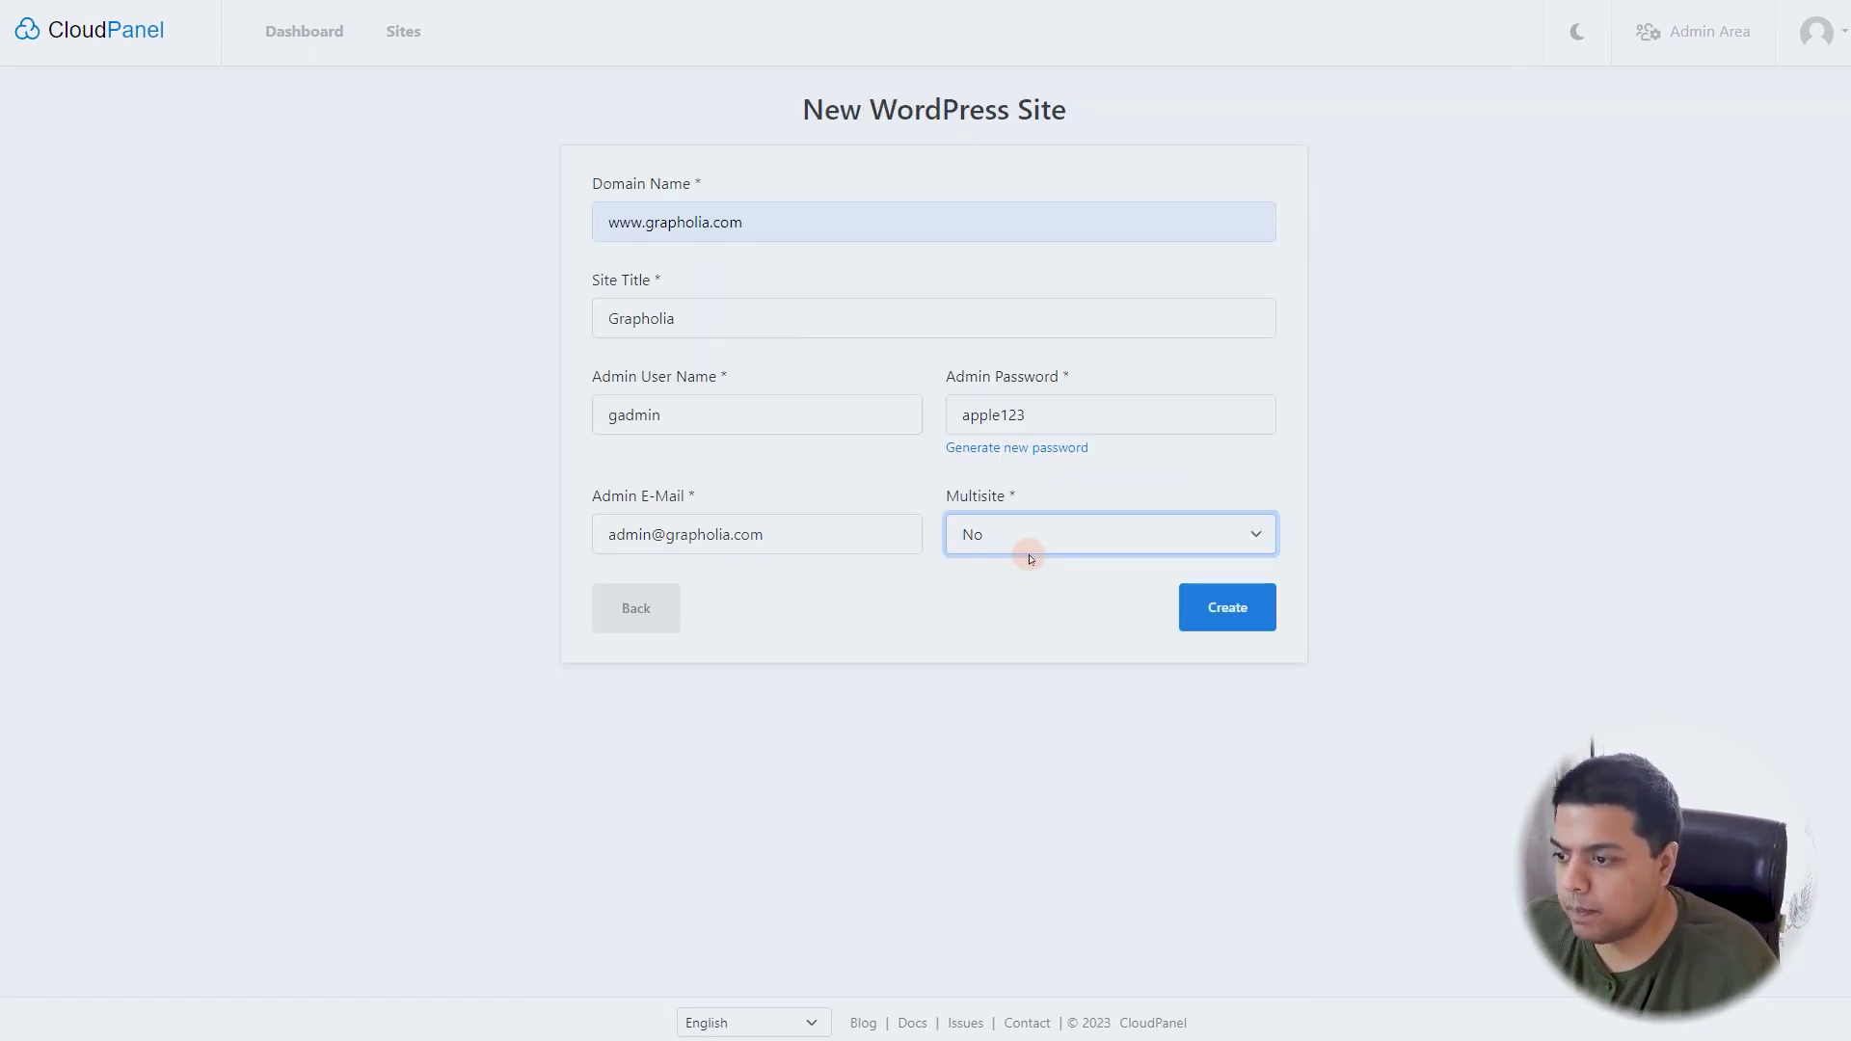
click(1024, 536)
click(1028, 537)
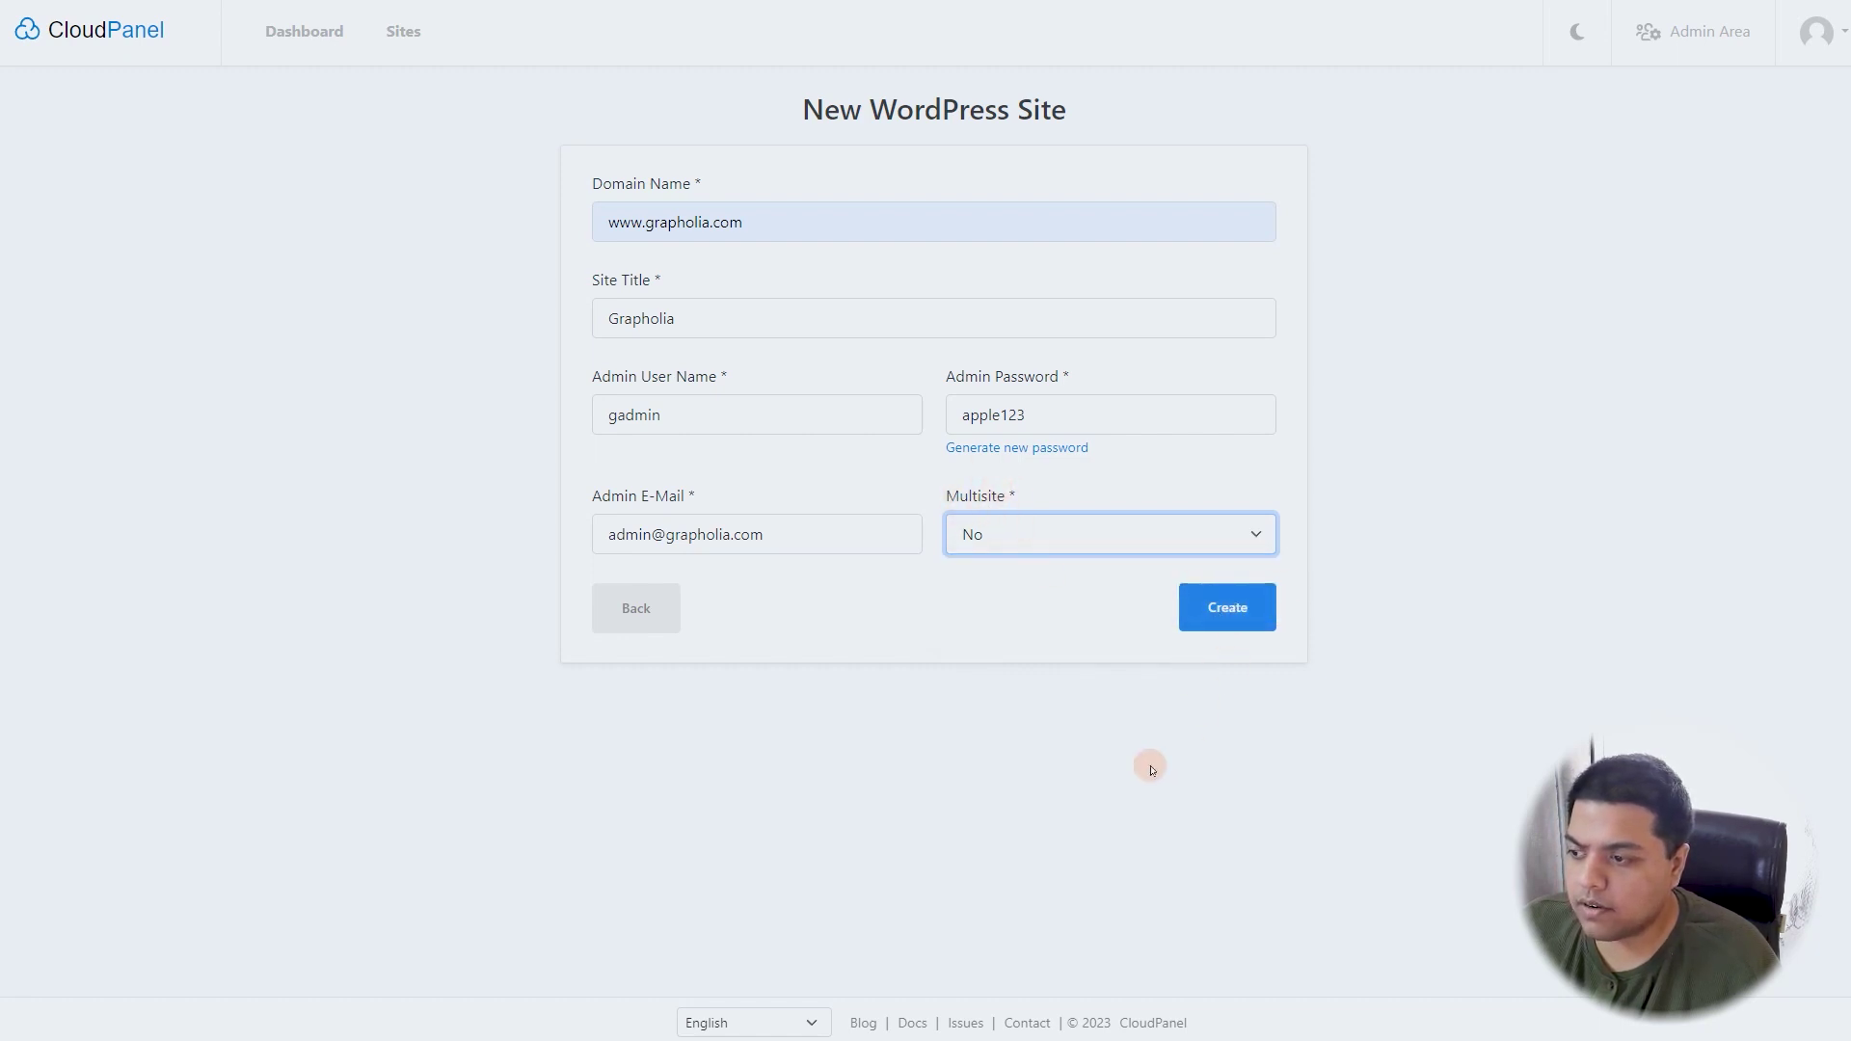
click(1218, 620)
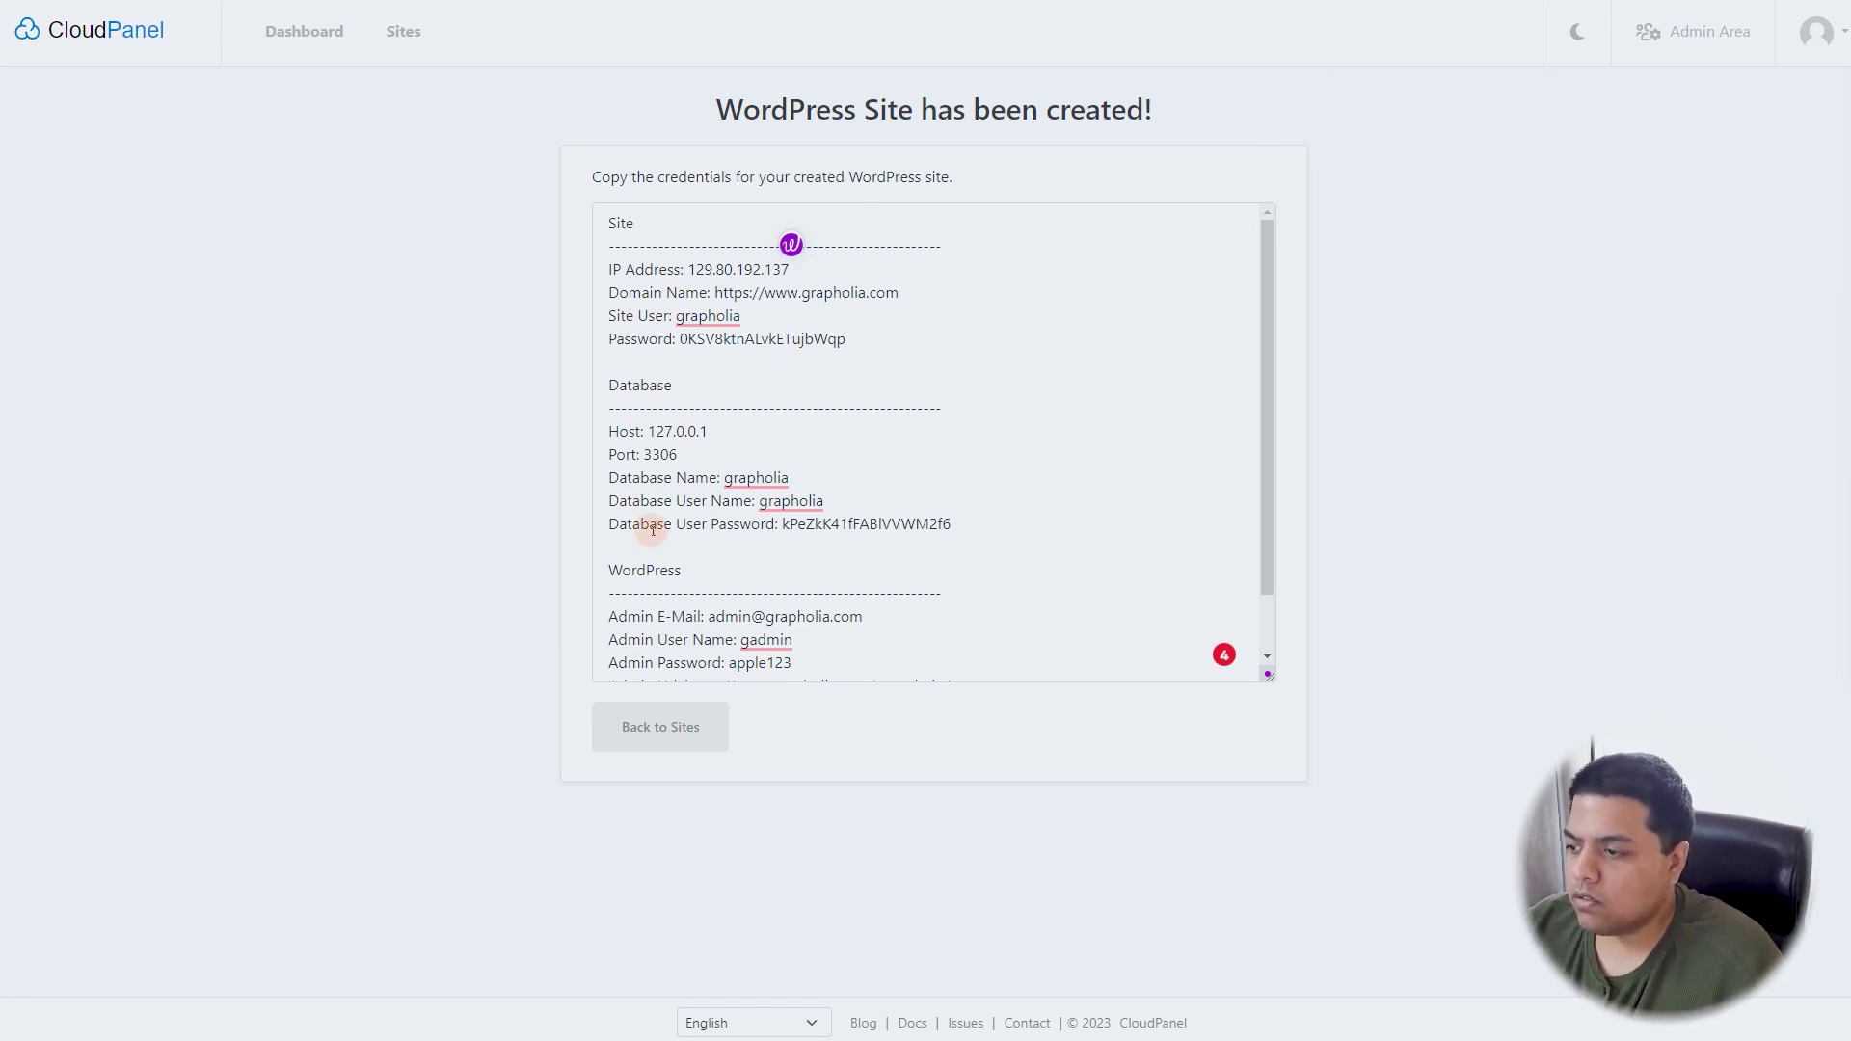
- Review the new WordPress site's site, database and WordPress admin credentials
scroll(717, 553, down, 1)
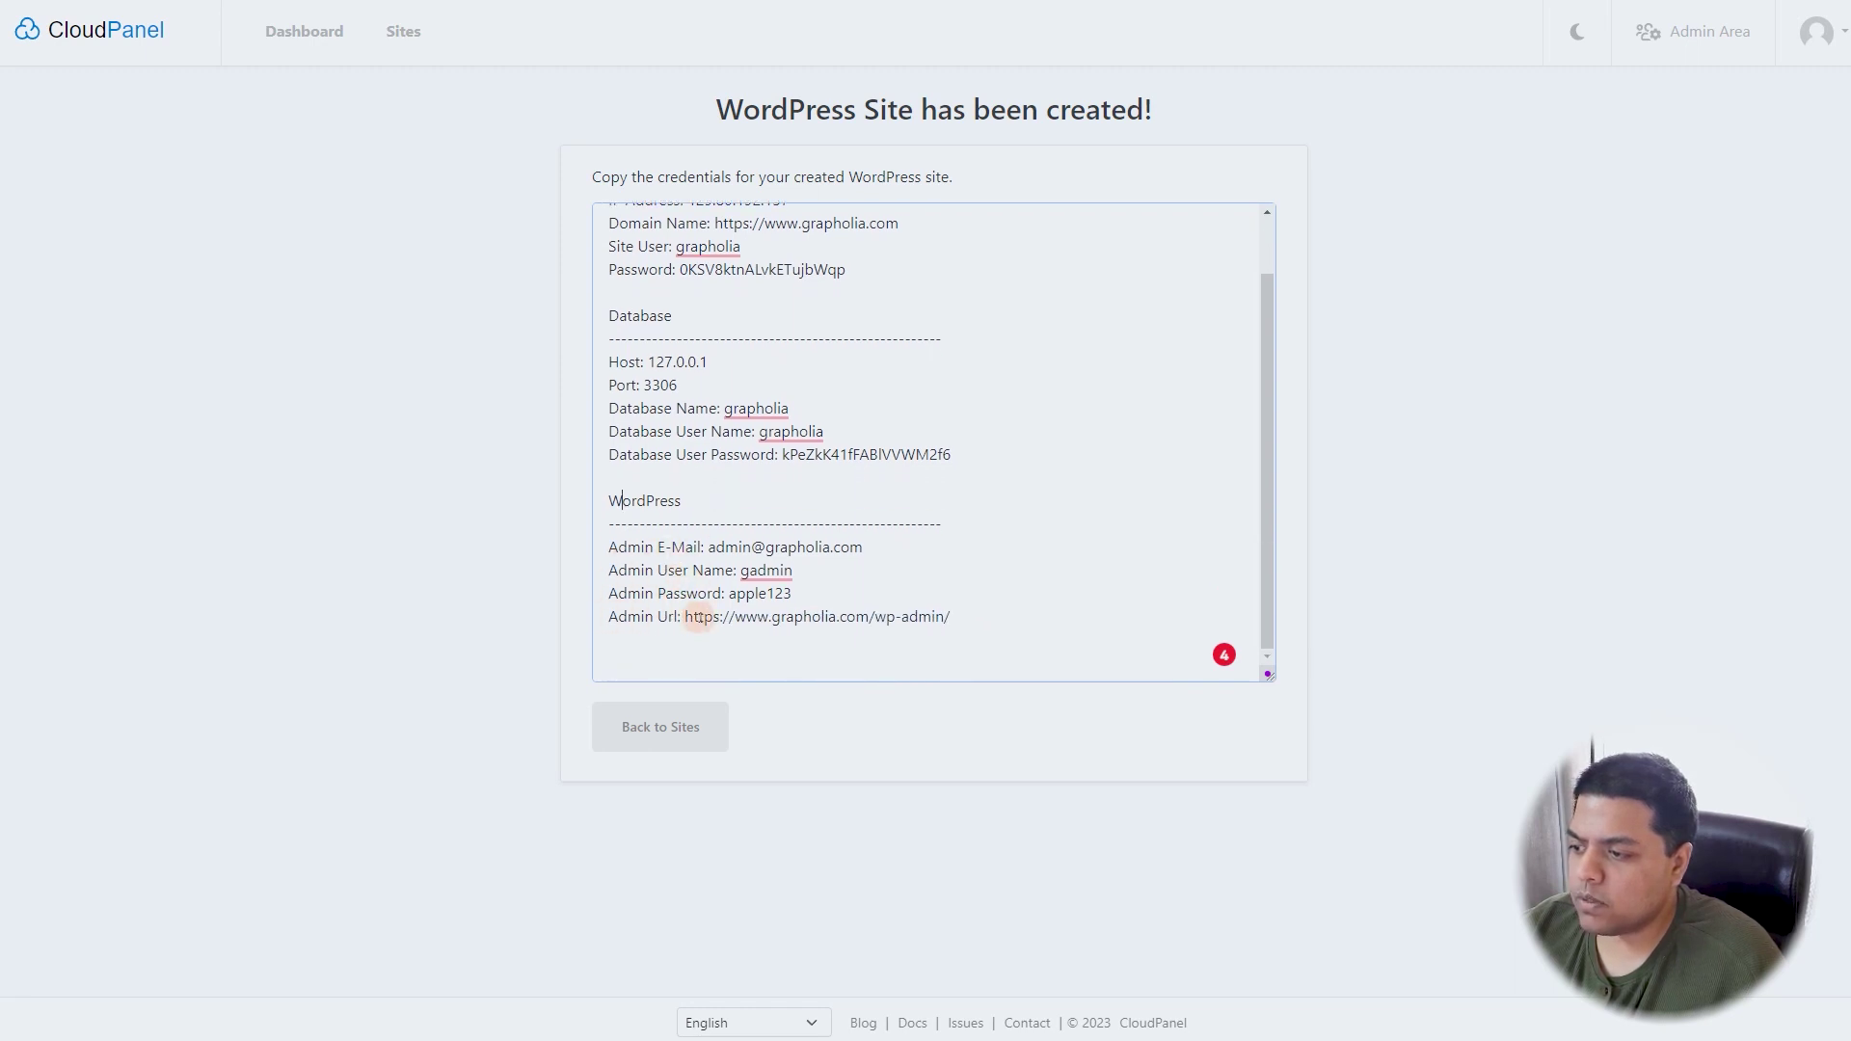
click(737, 471)
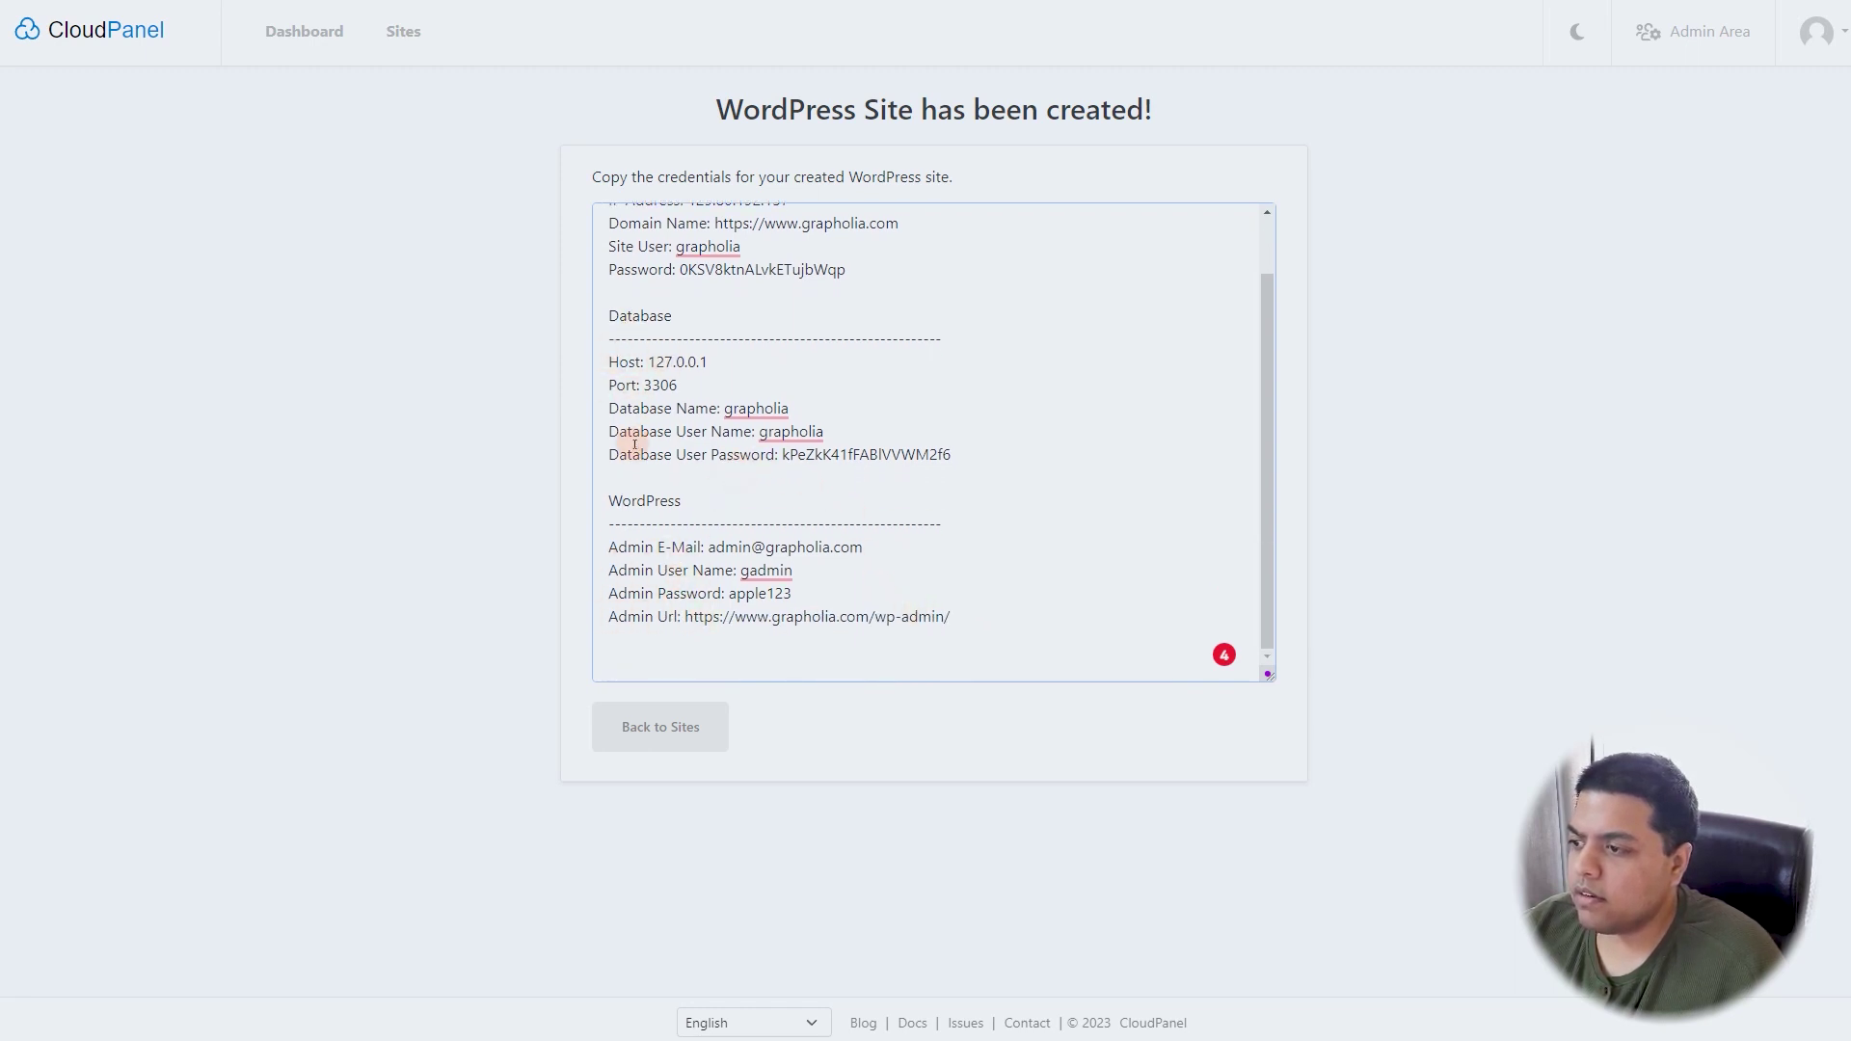
scroll(746, 450, up, 1)
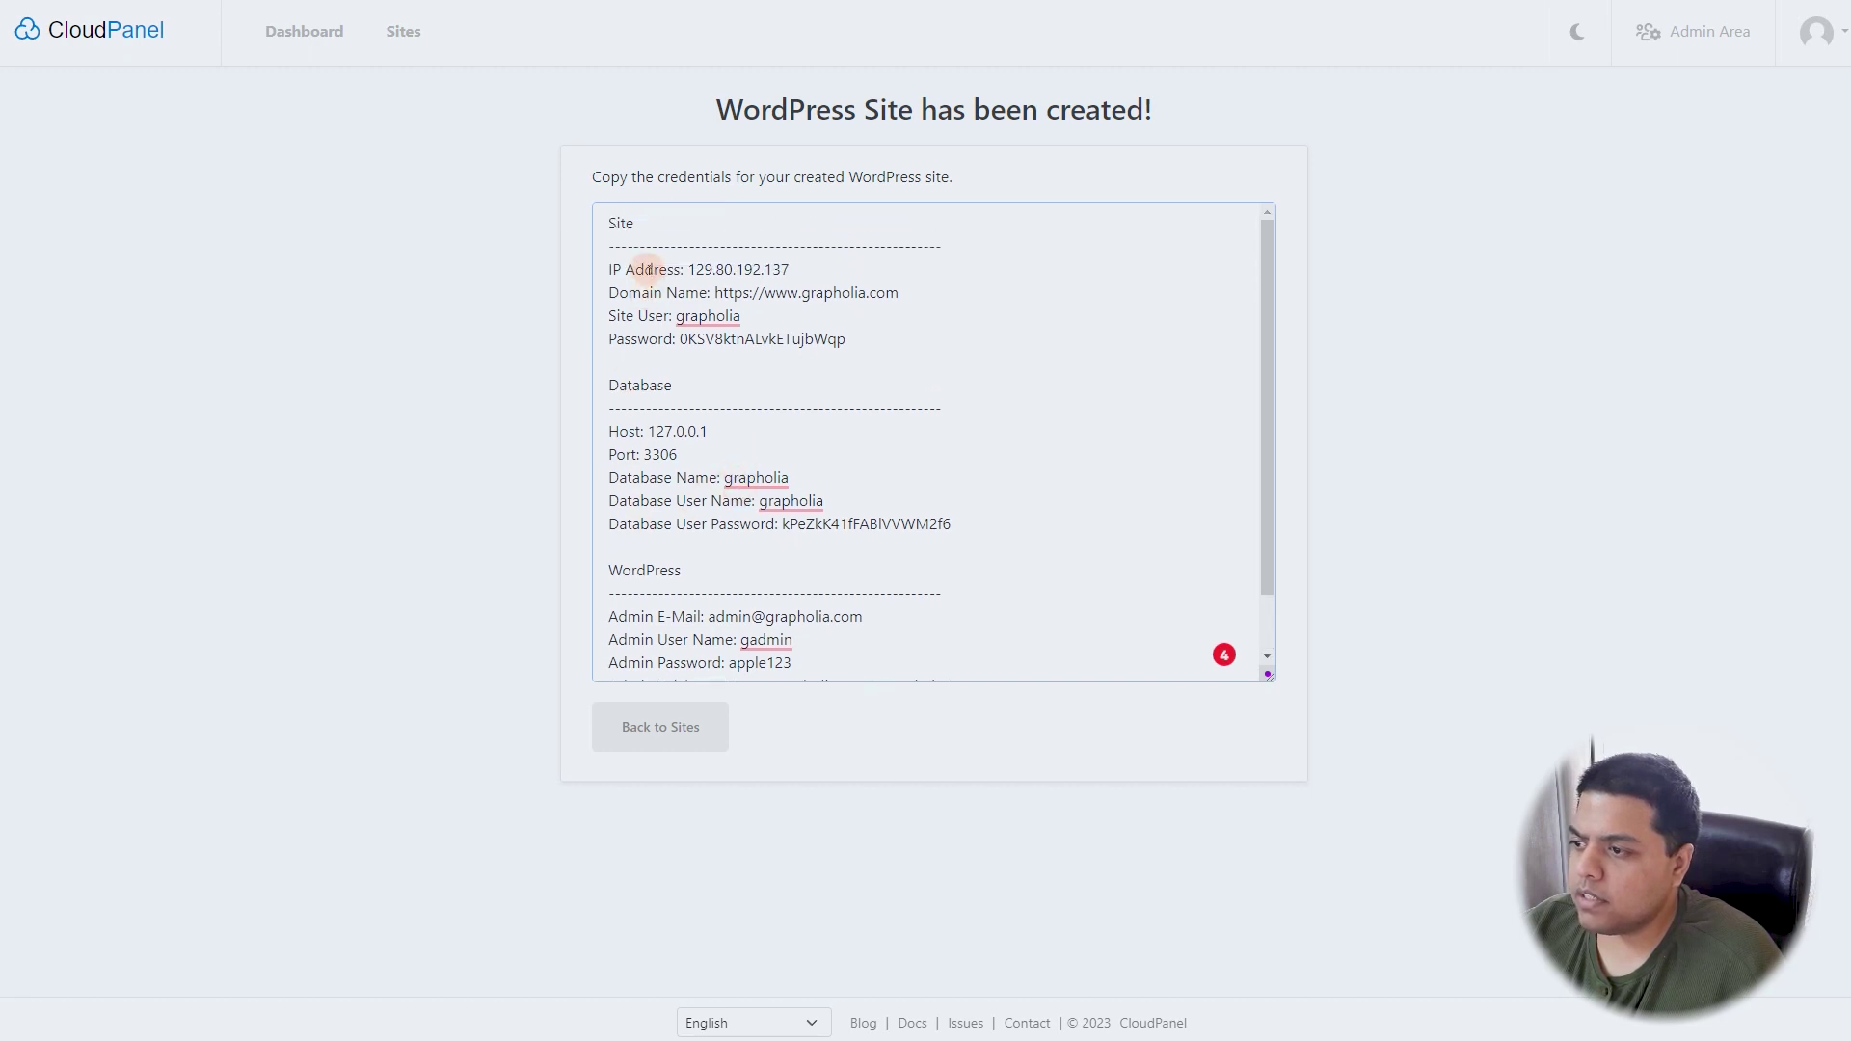
scroll(842, 269, down, 1)
click(849, 292)
scroll(849, 292, up, 1)
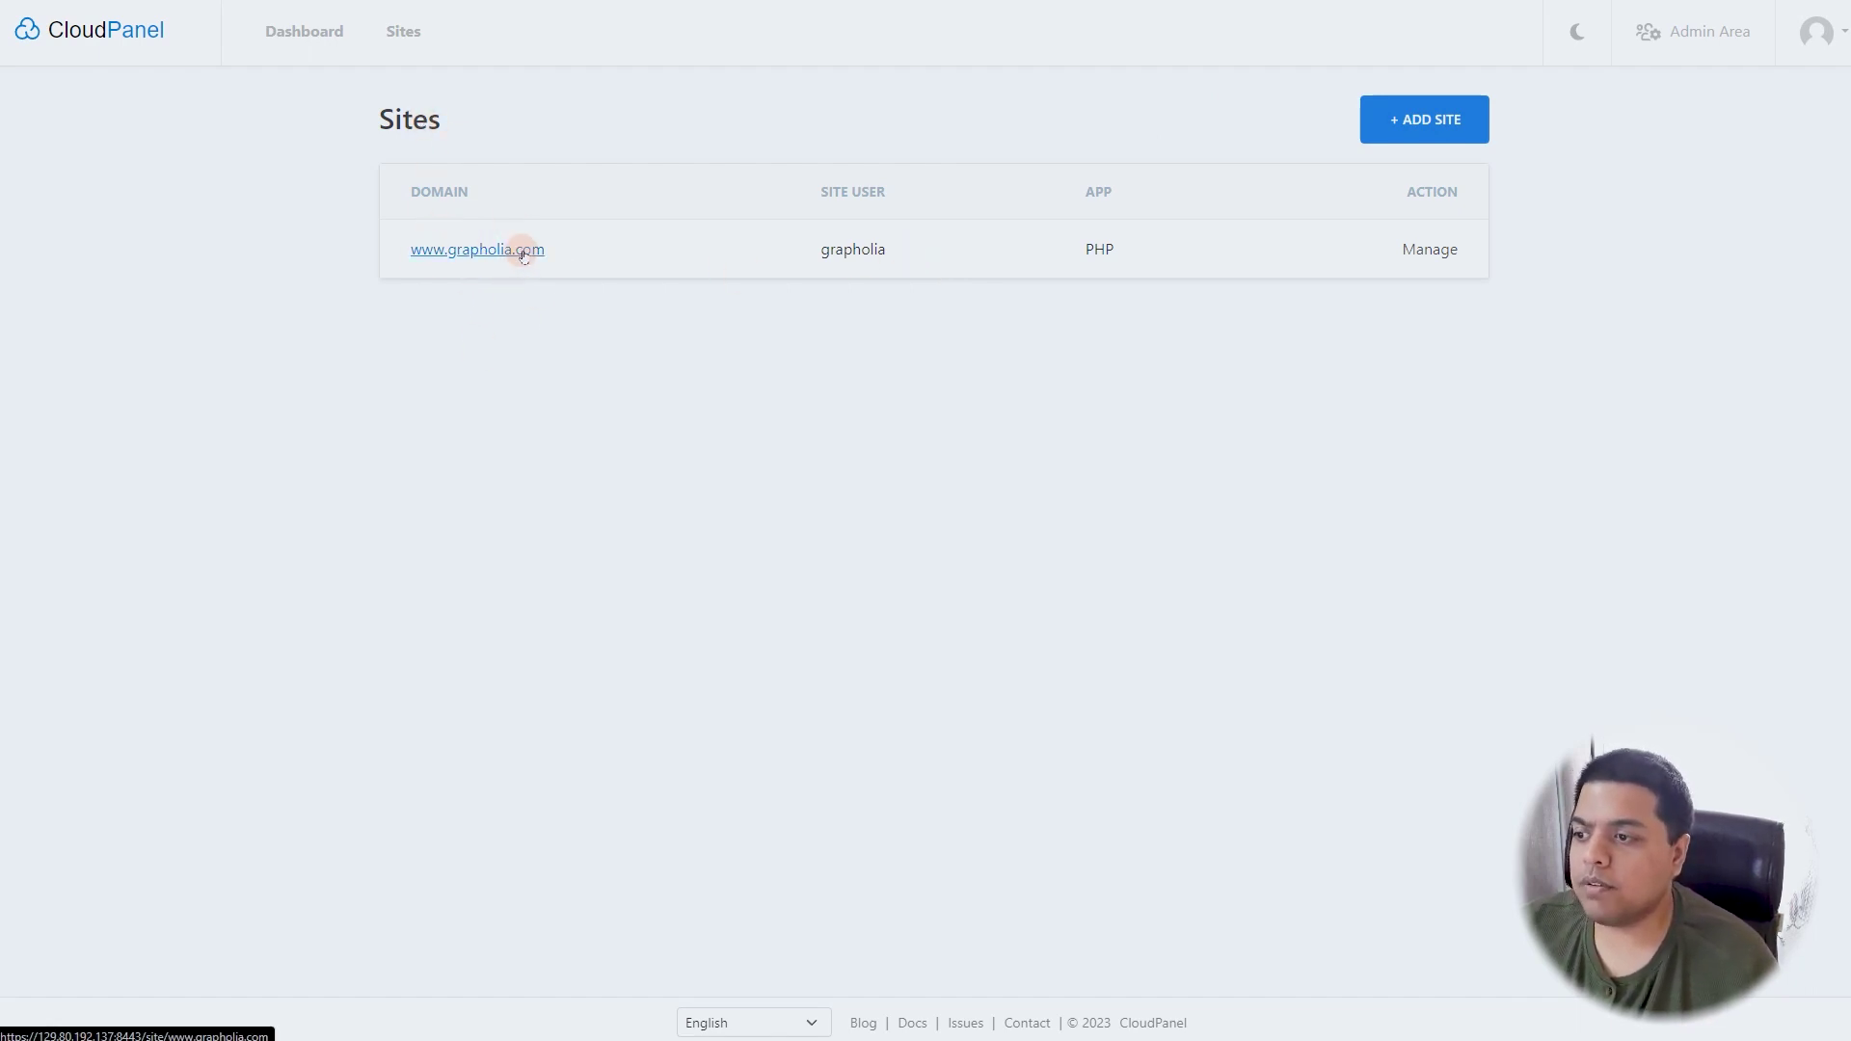
click(1434, 254)
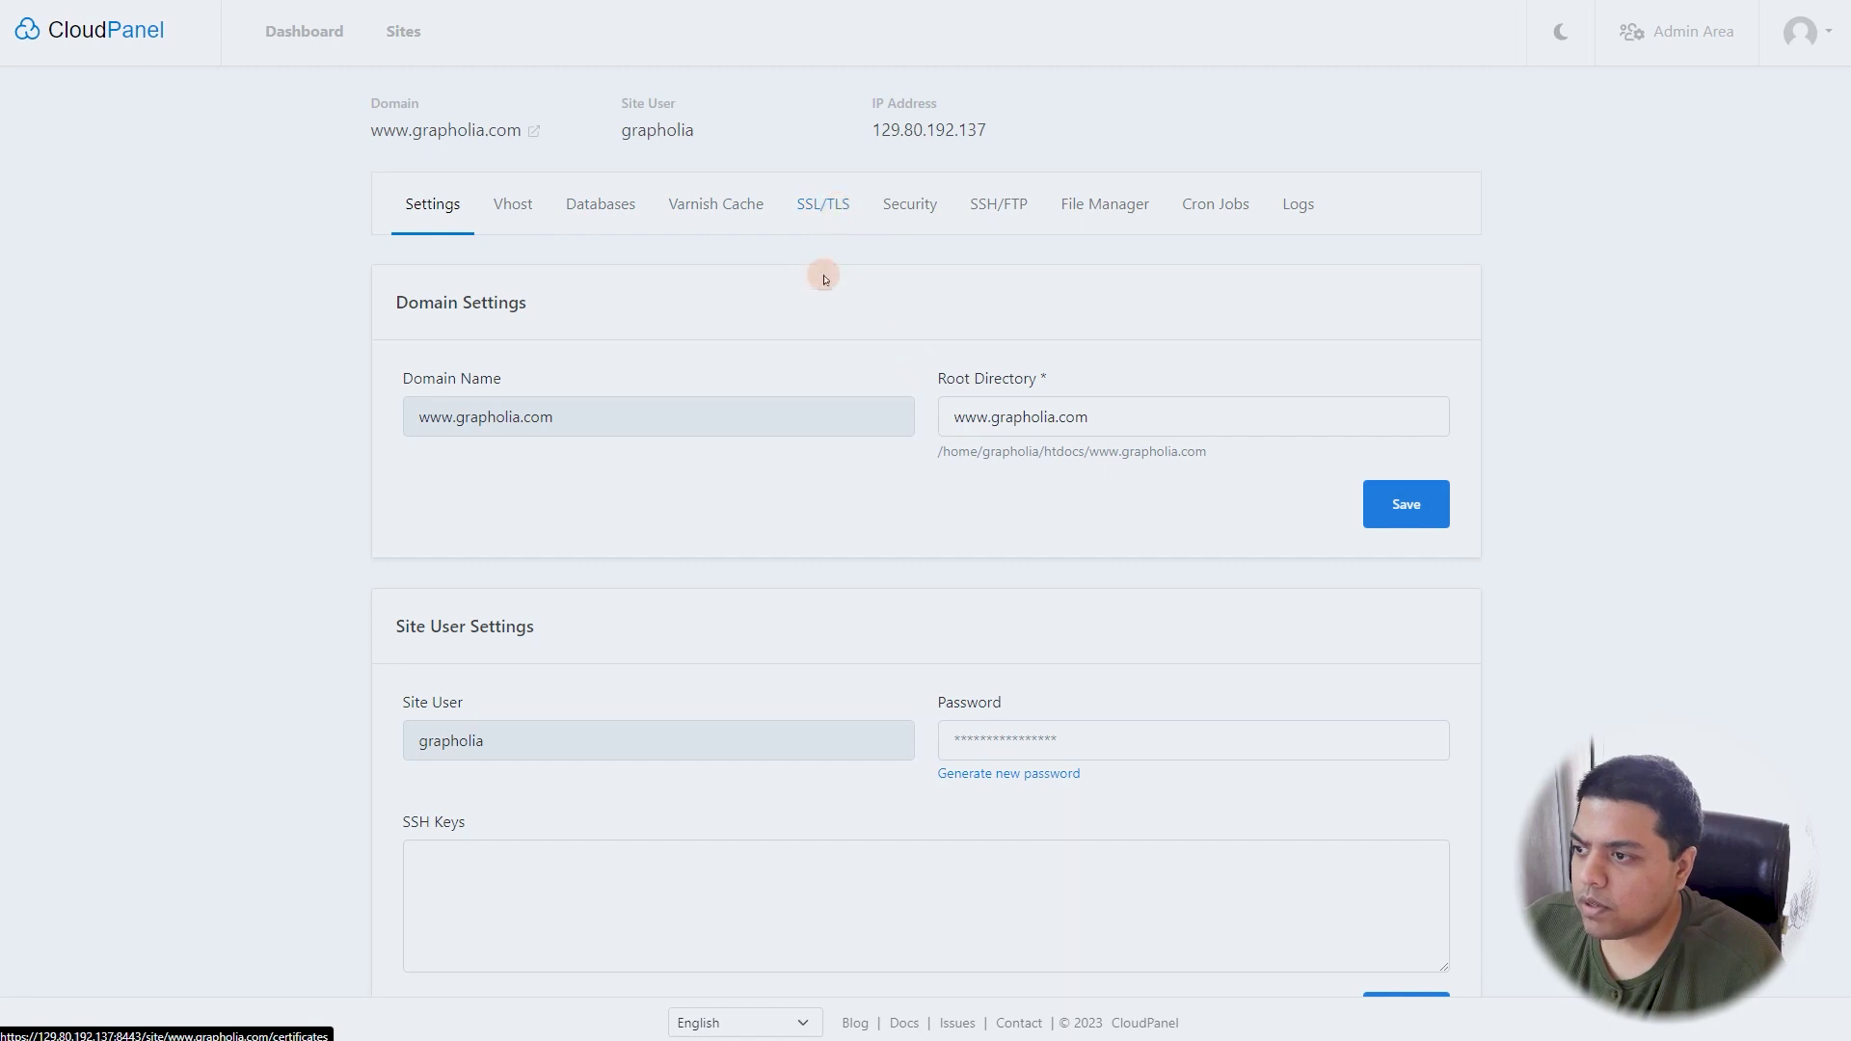
click(822, 206)
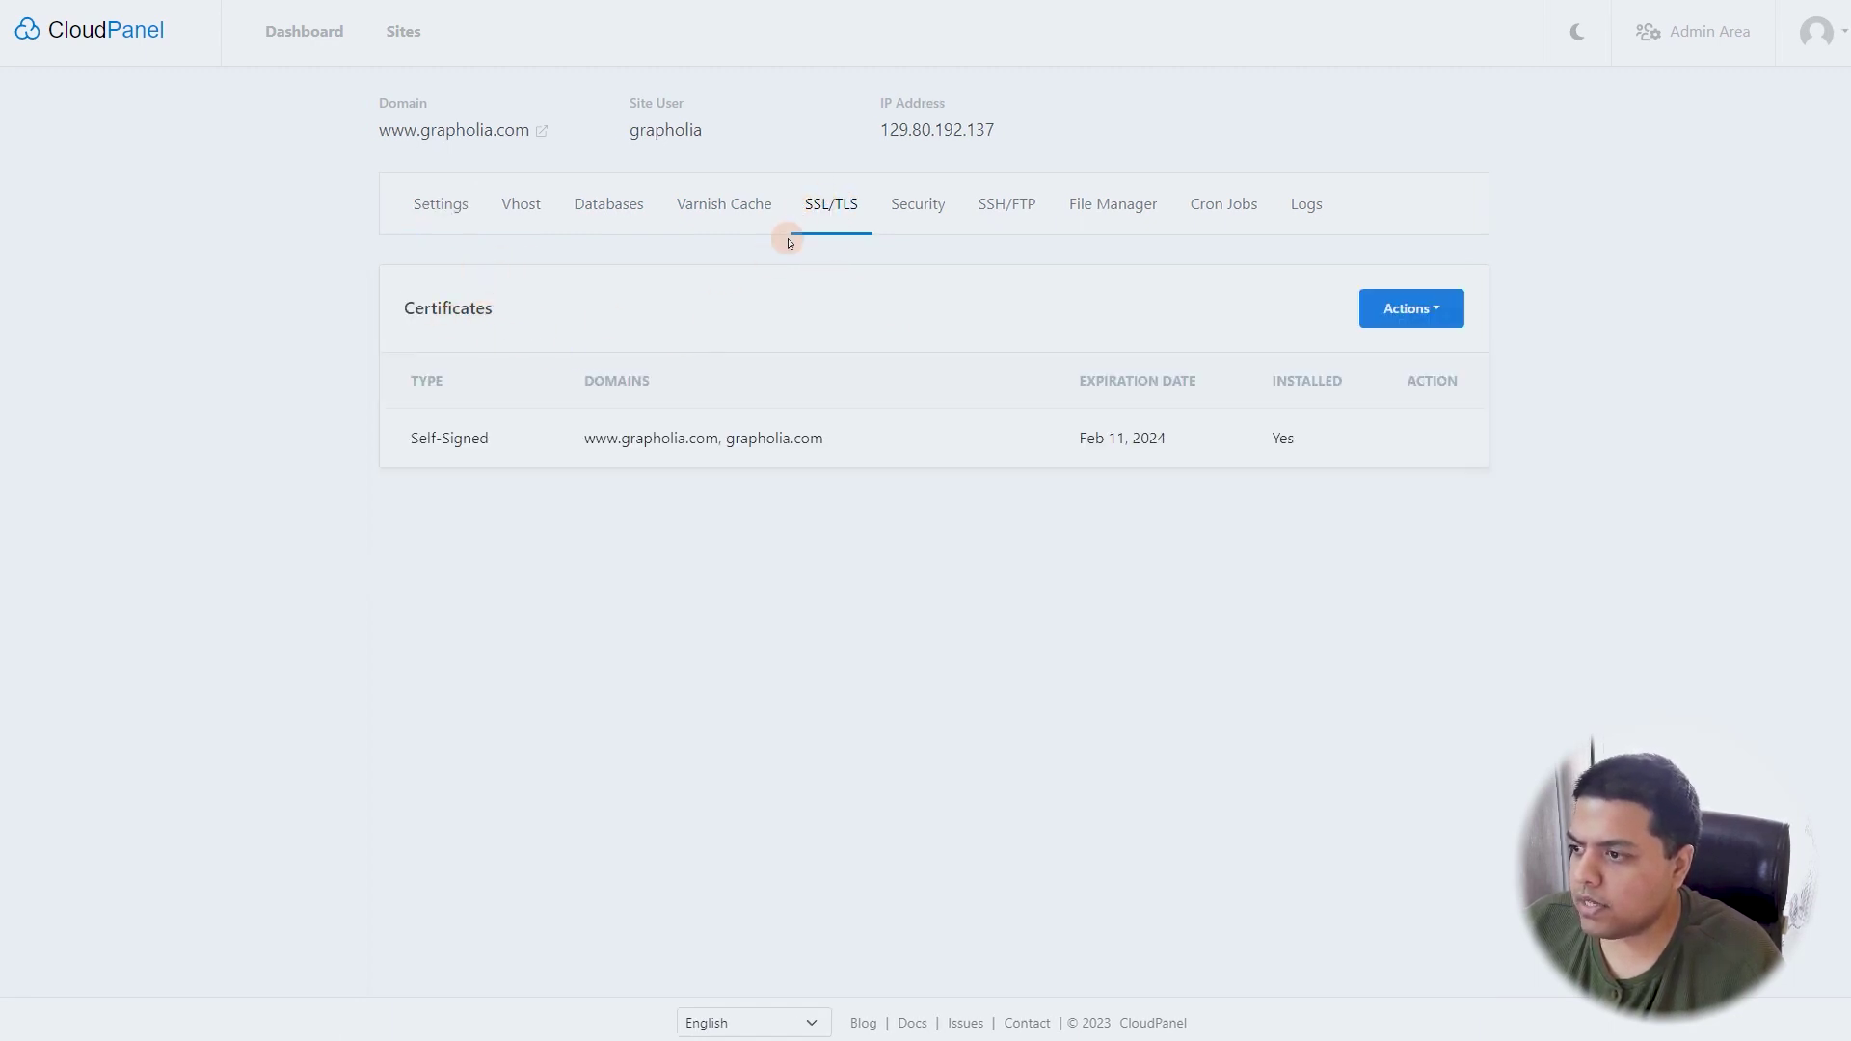
click(933, 220)
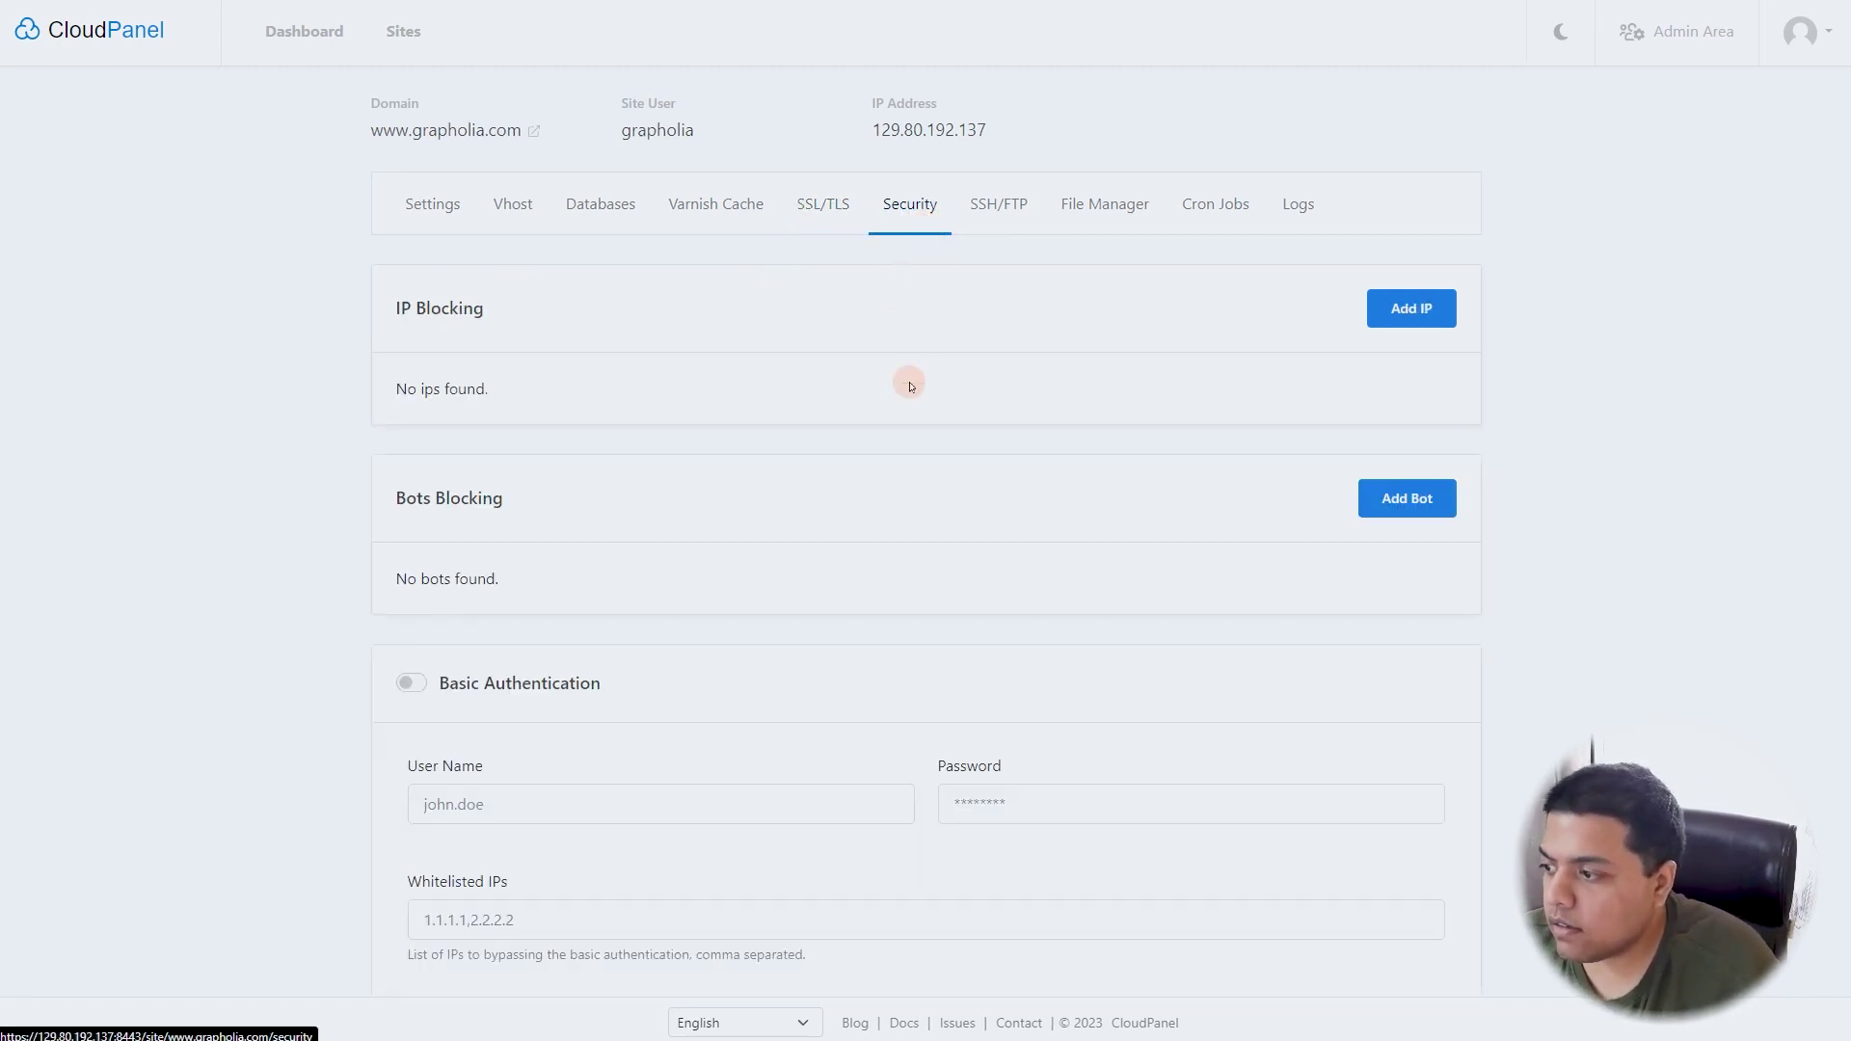
scroll(915, 429, down, 4)
scroll(915, 429, down, 1)
scroll(923, 467, up, 2)
scroll(922, 484, down, 2)
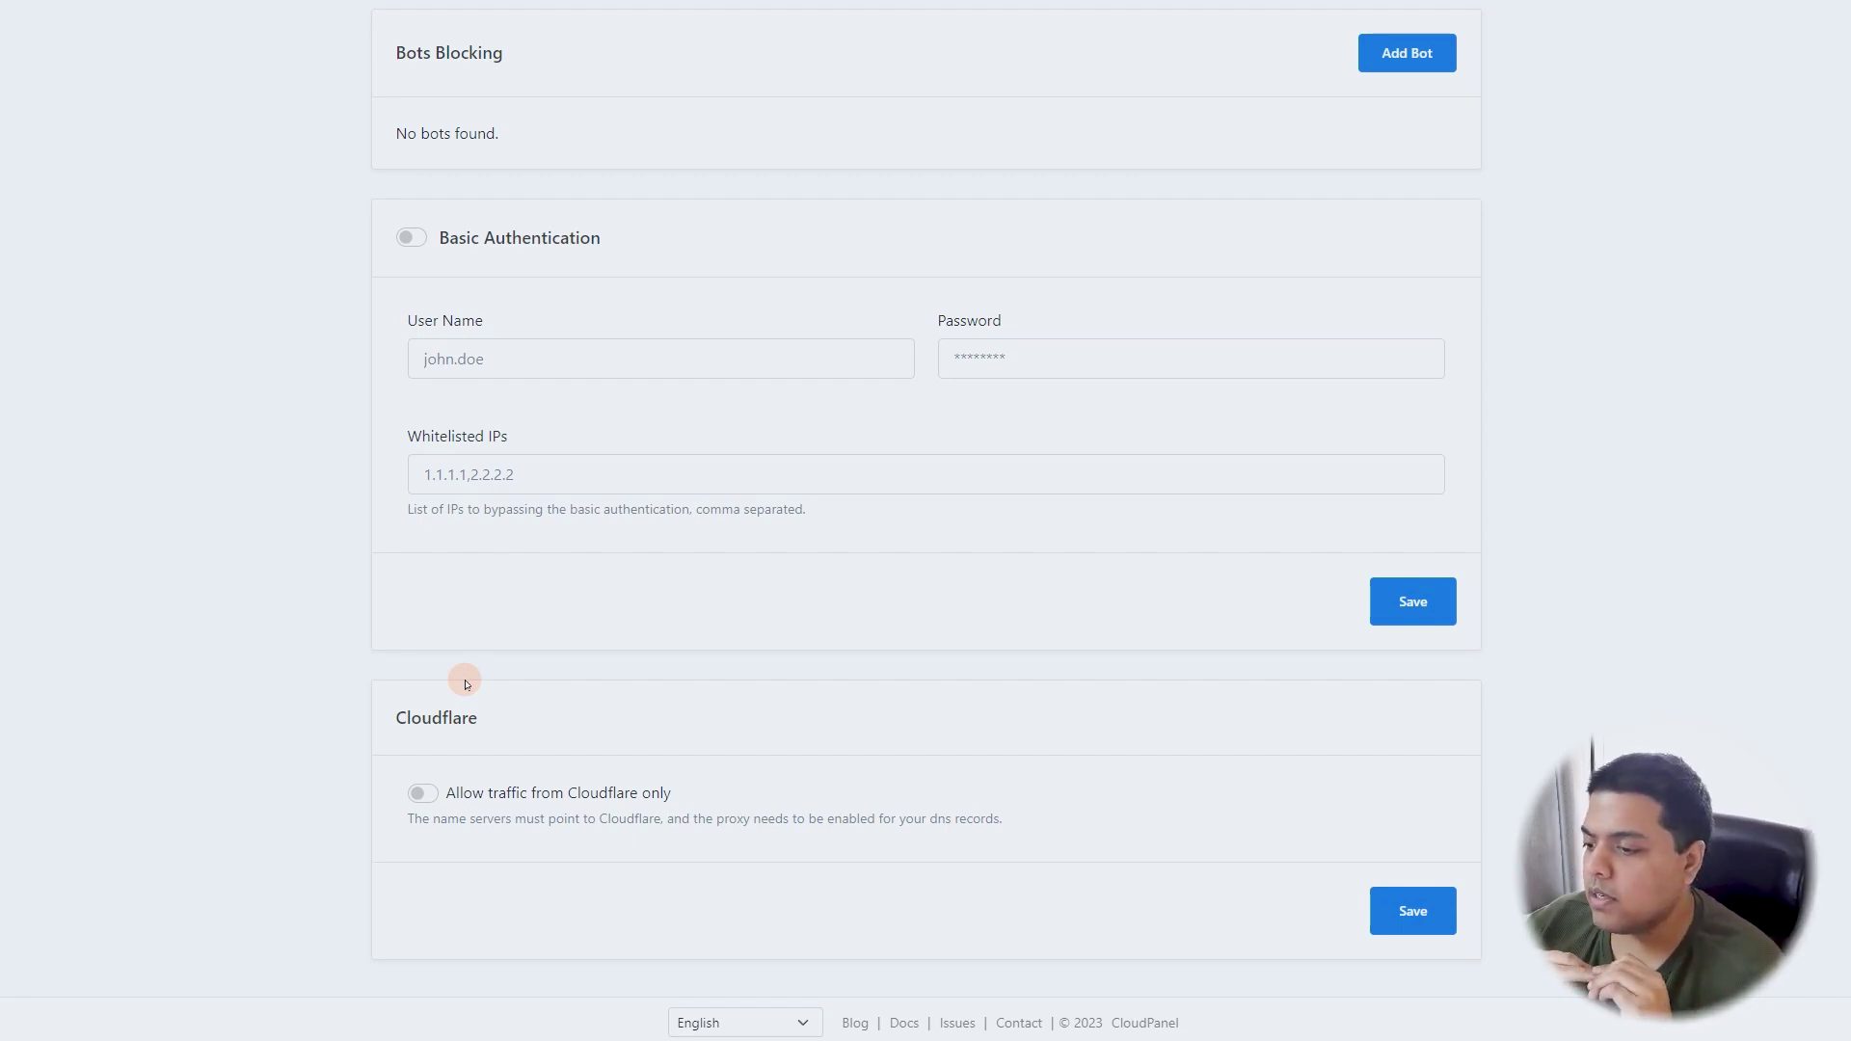
scroll(814, 670, up, 4)
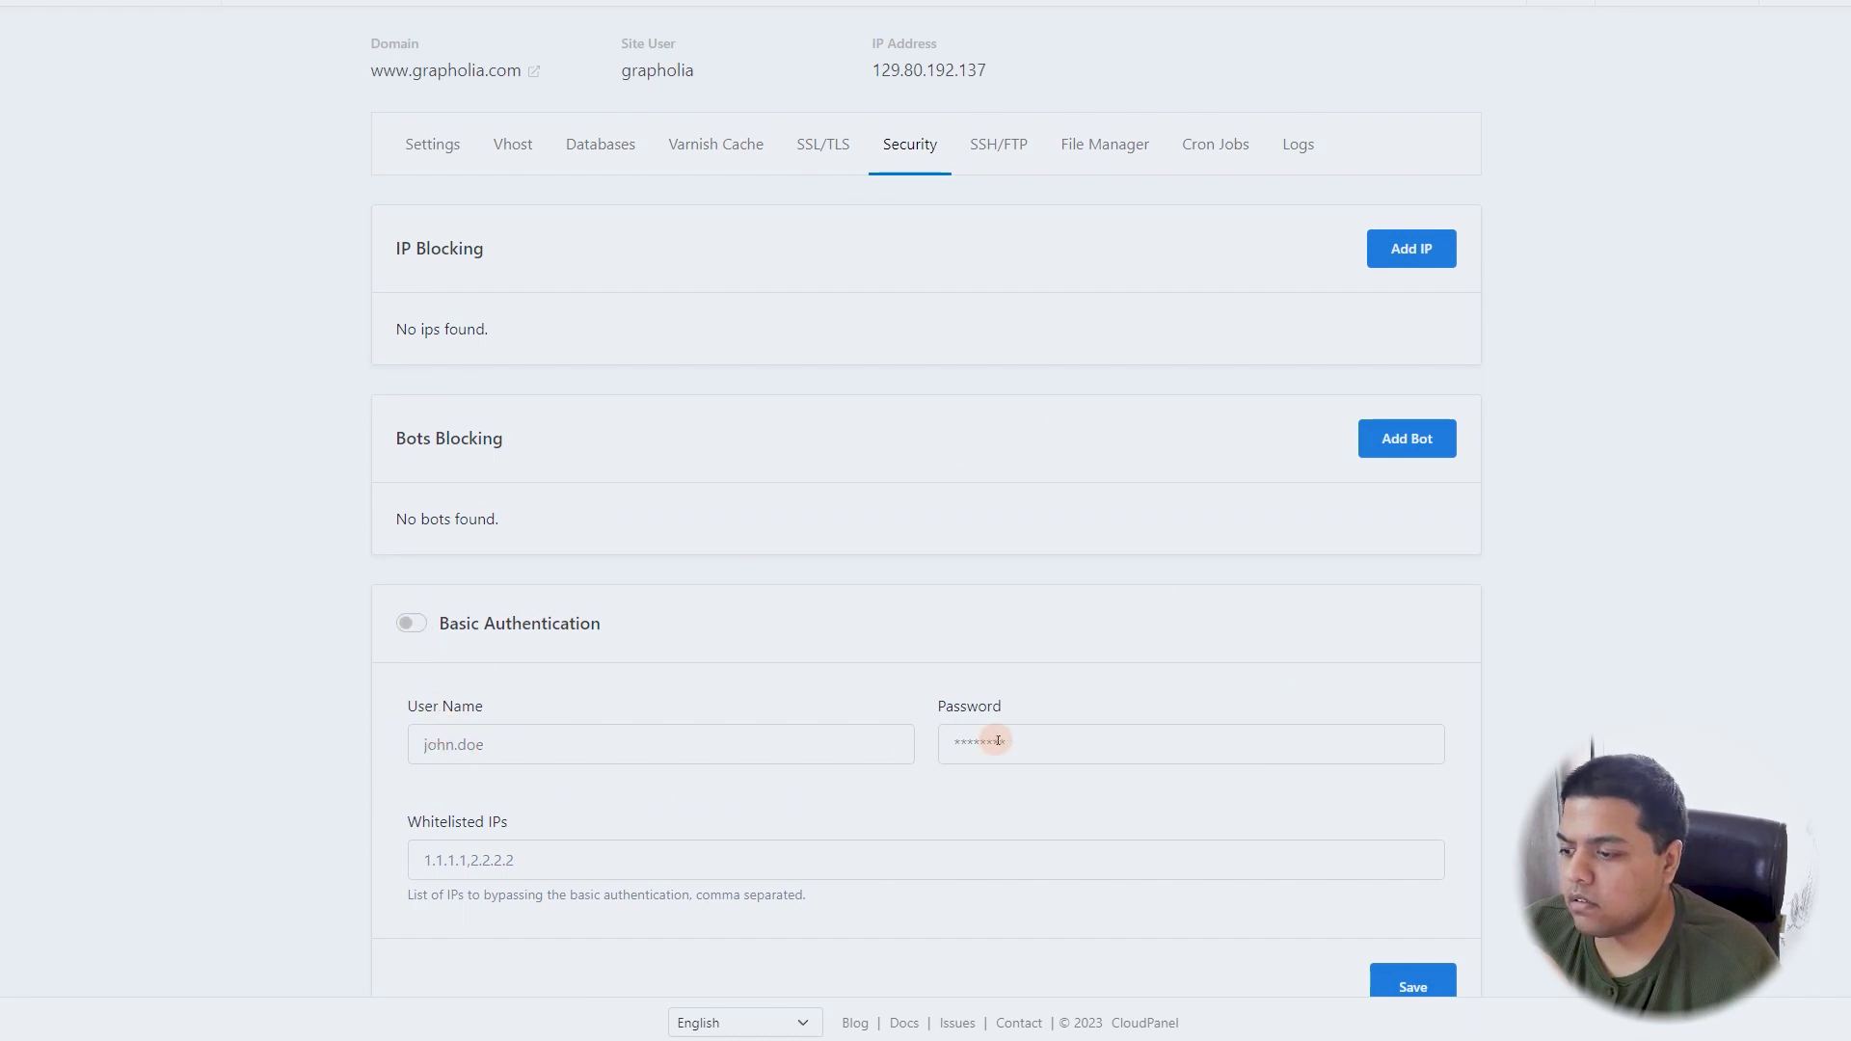
scroll(964, 733, up, 1)
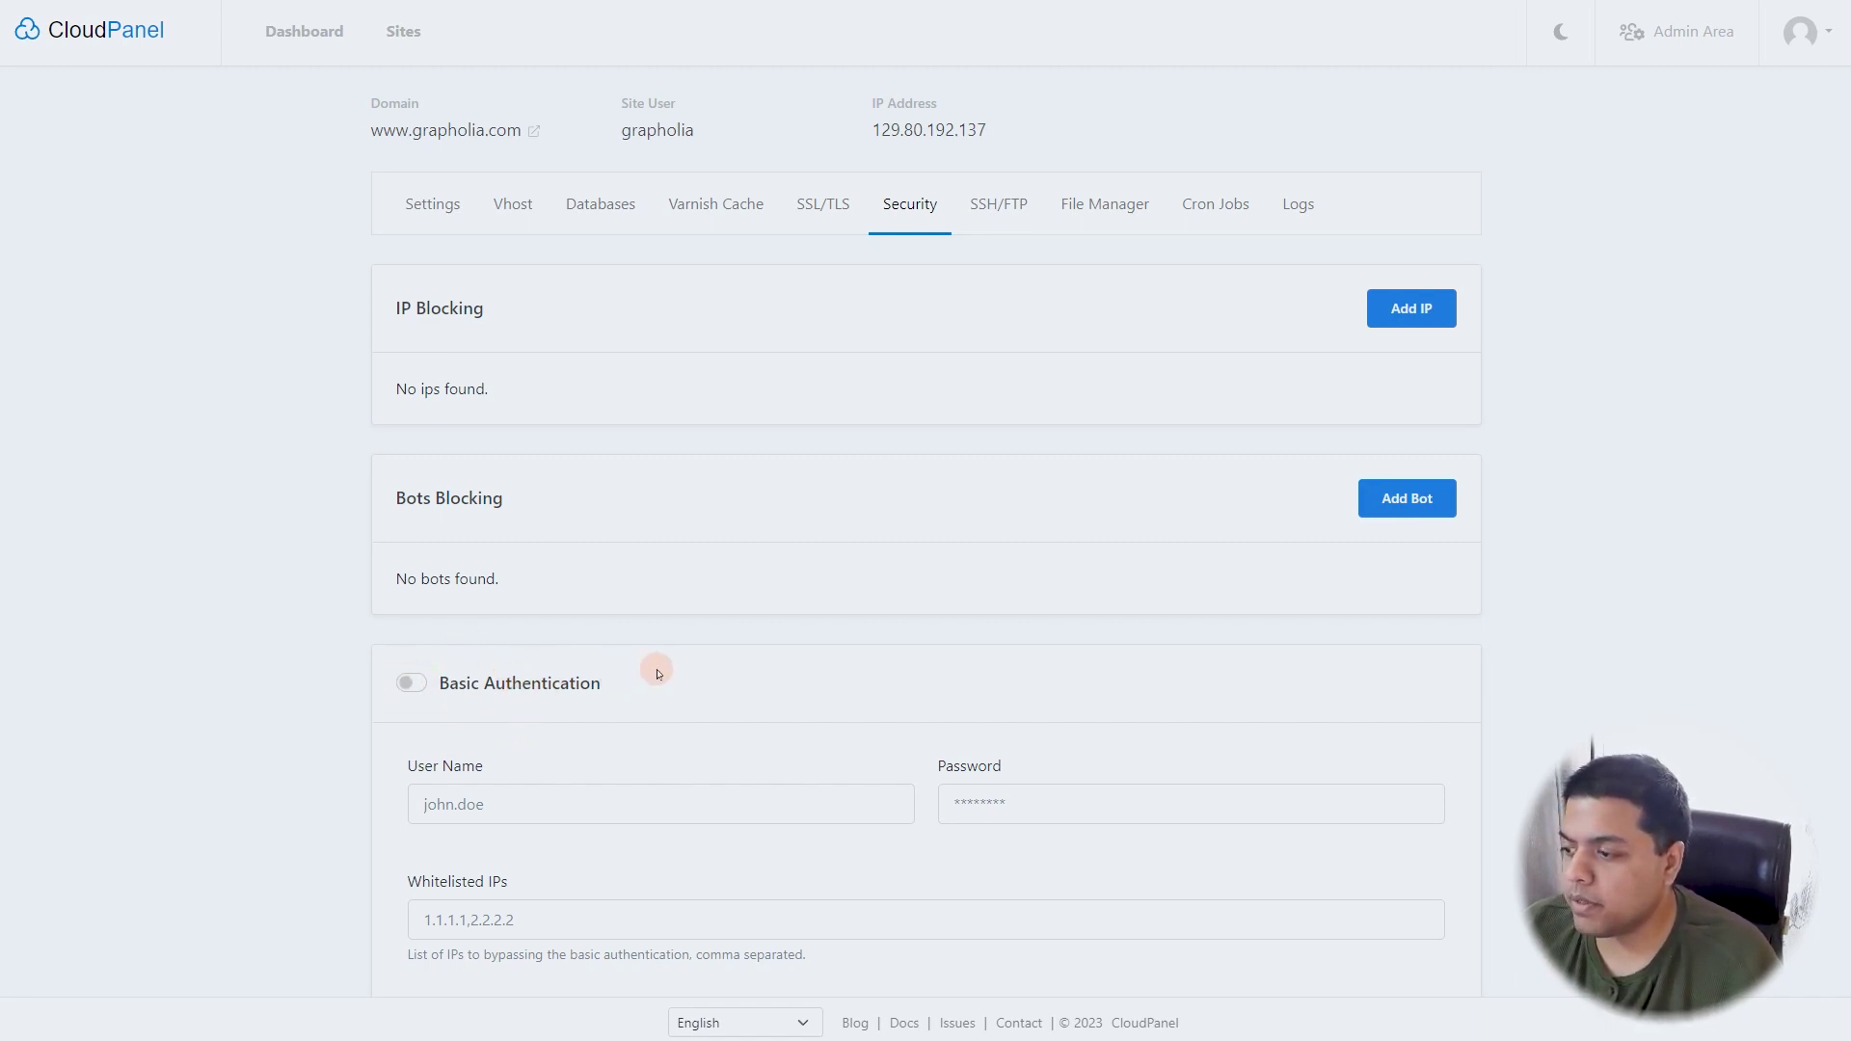
click(1408, 491)
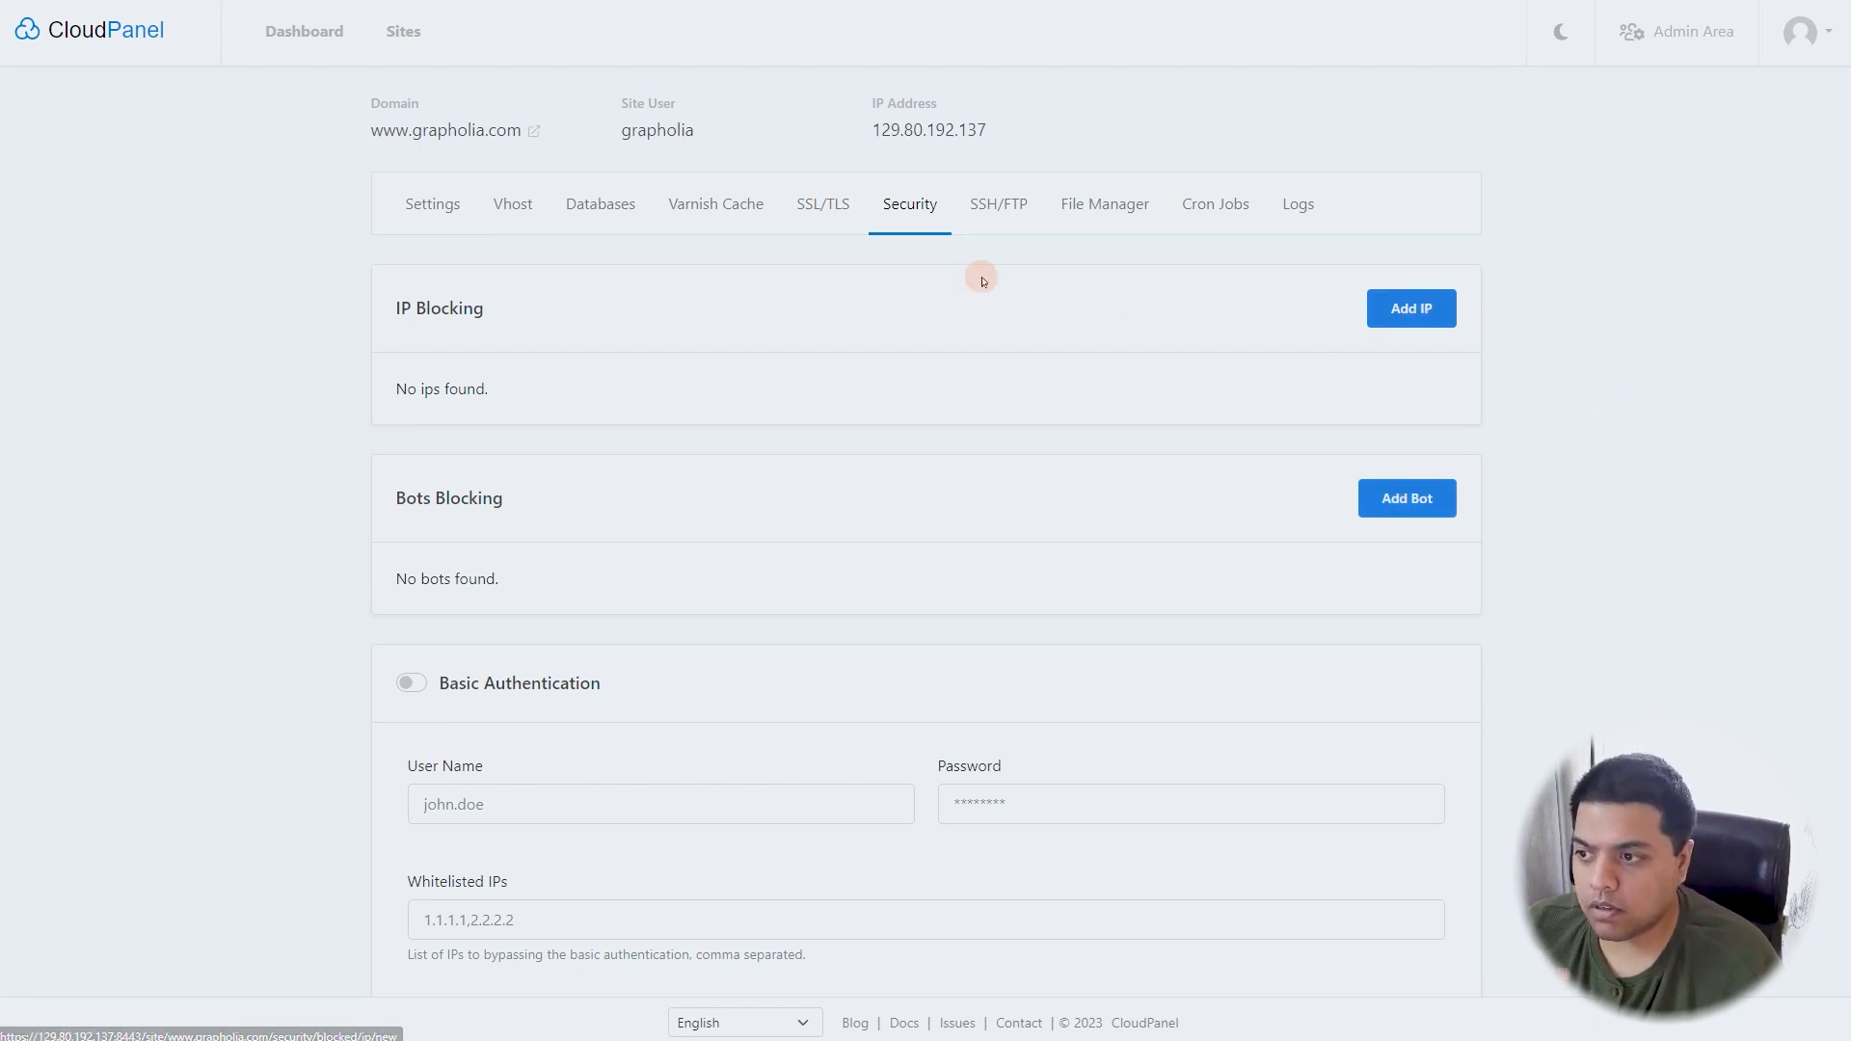
click(995, 216)
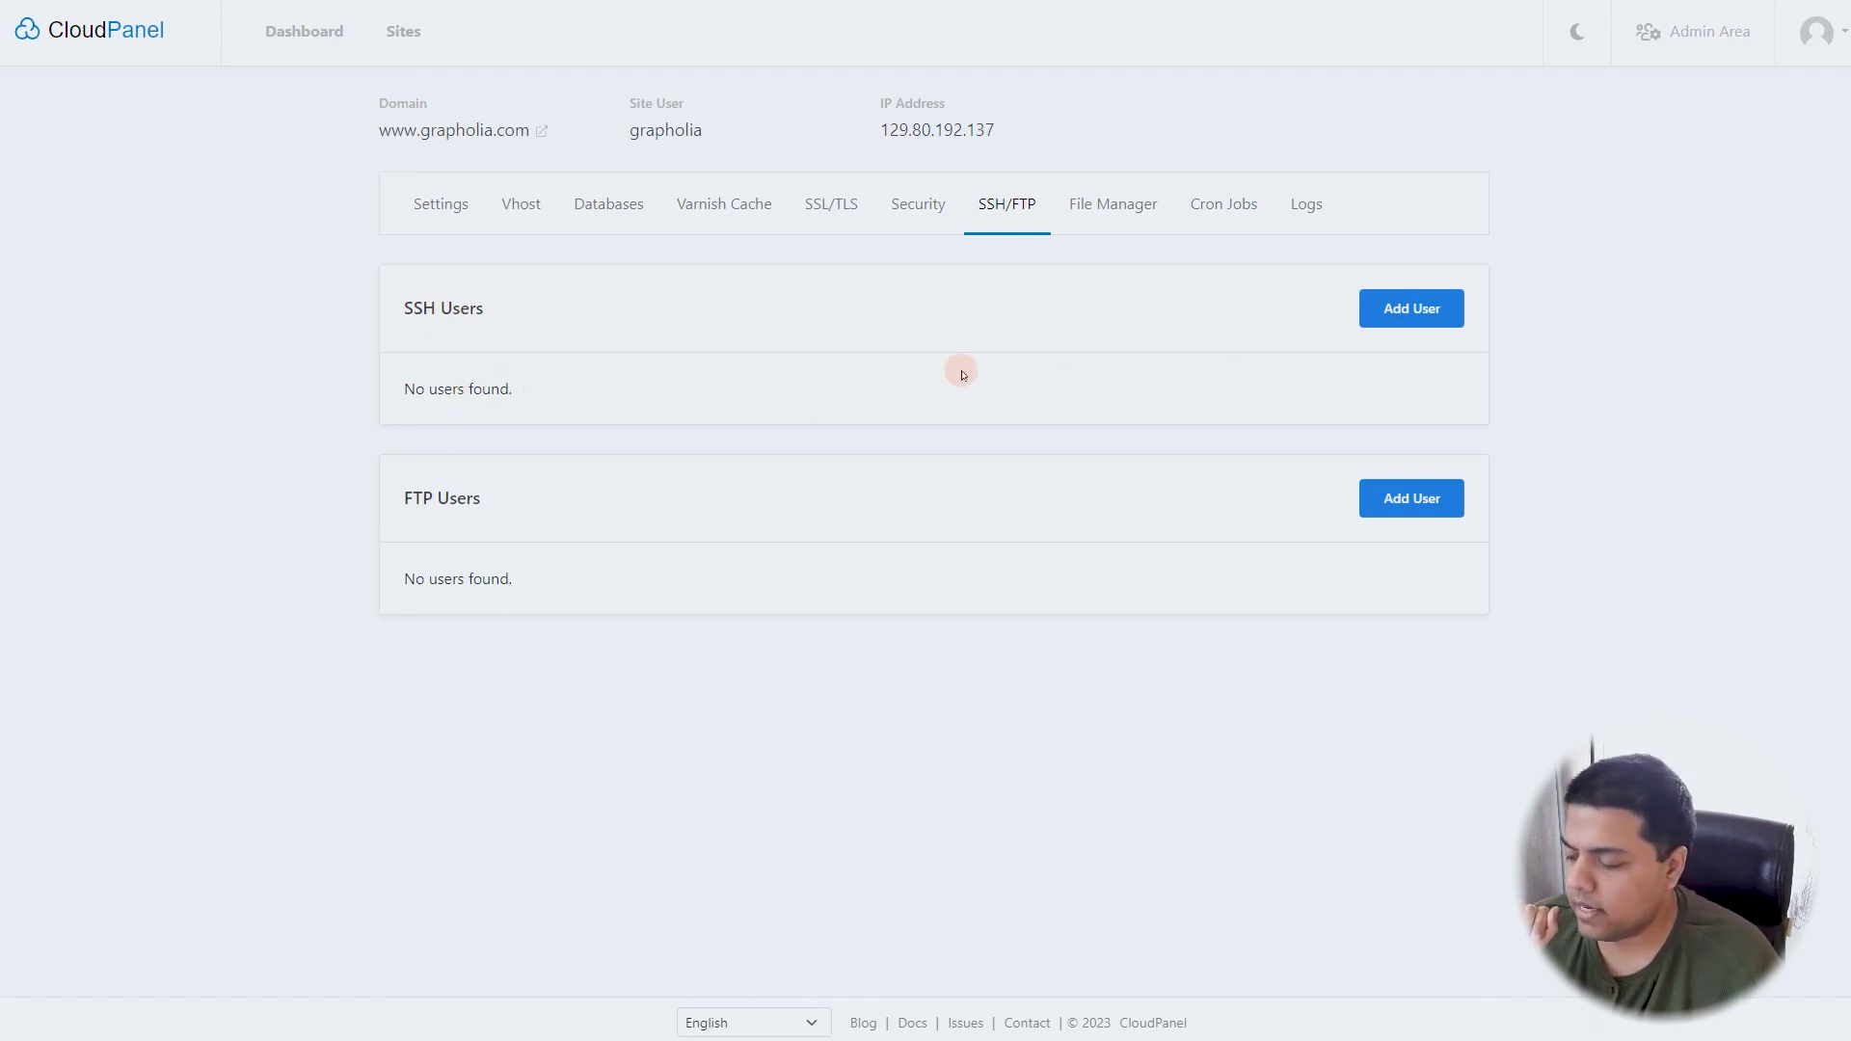
click(1124, 212)
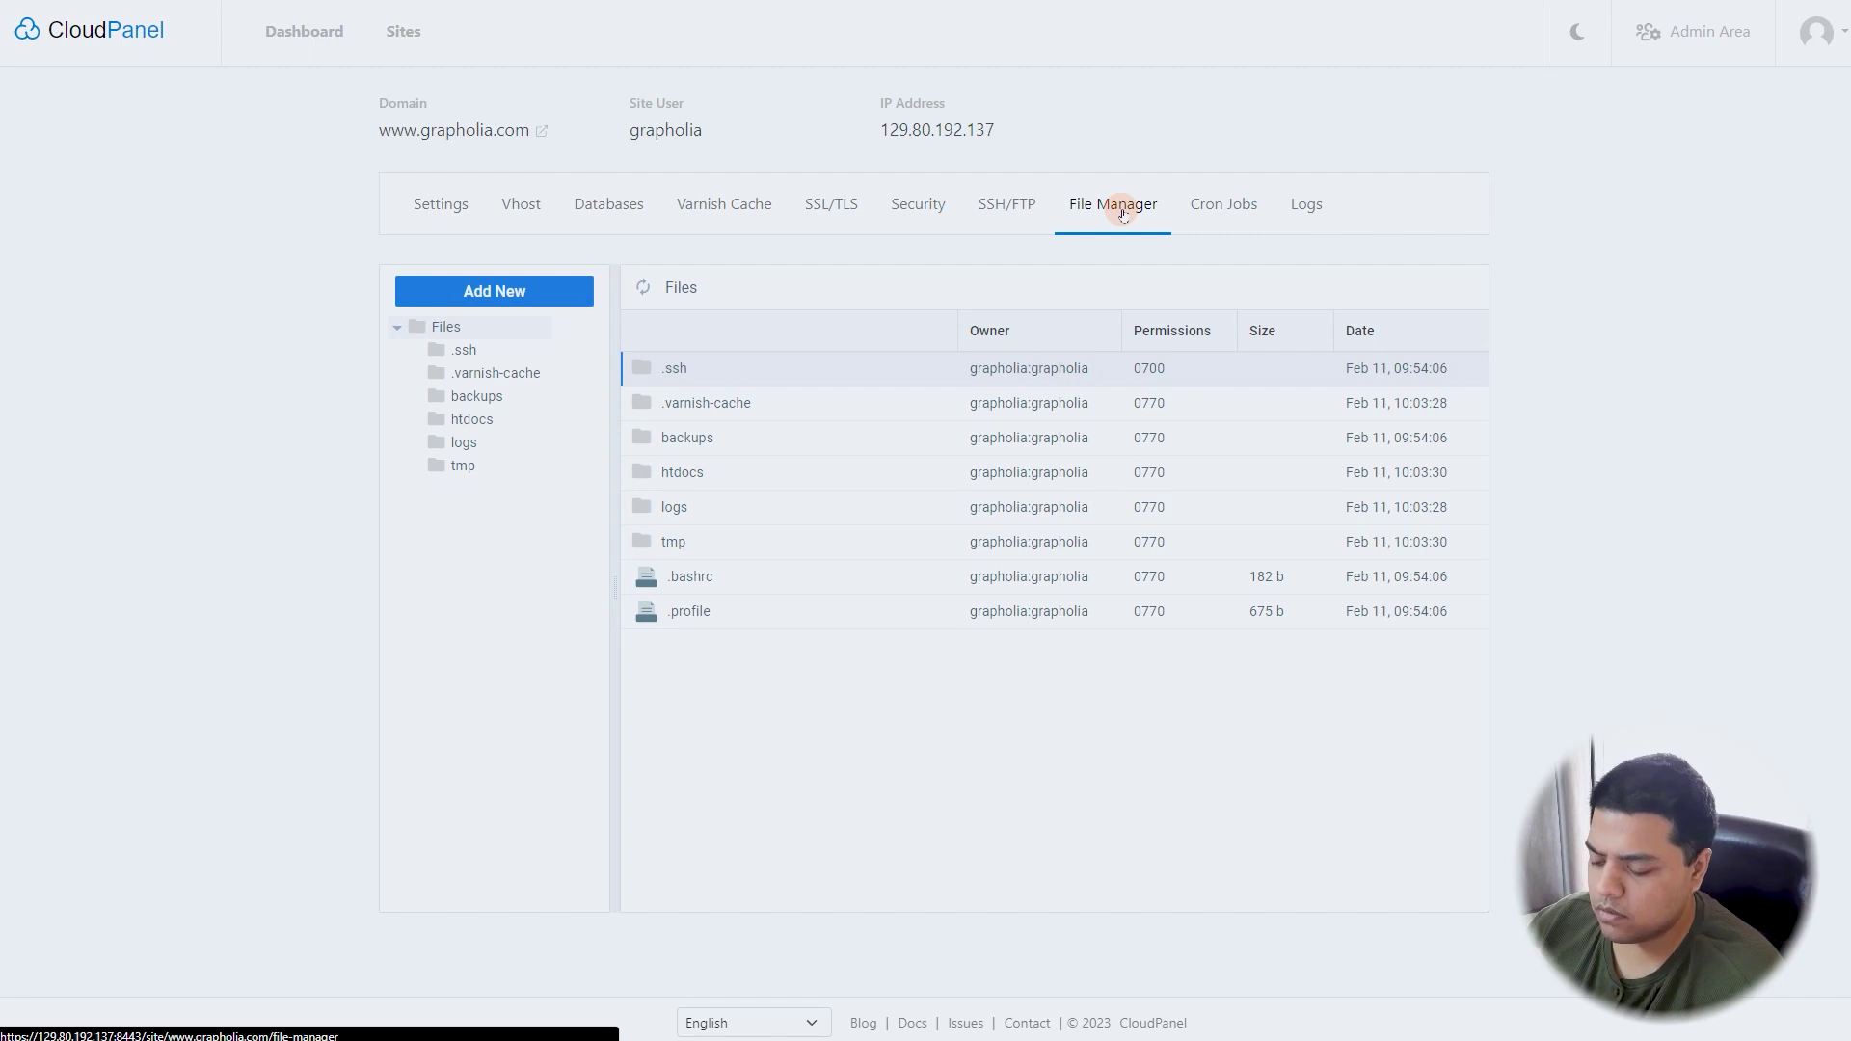
double_click(687, 472)
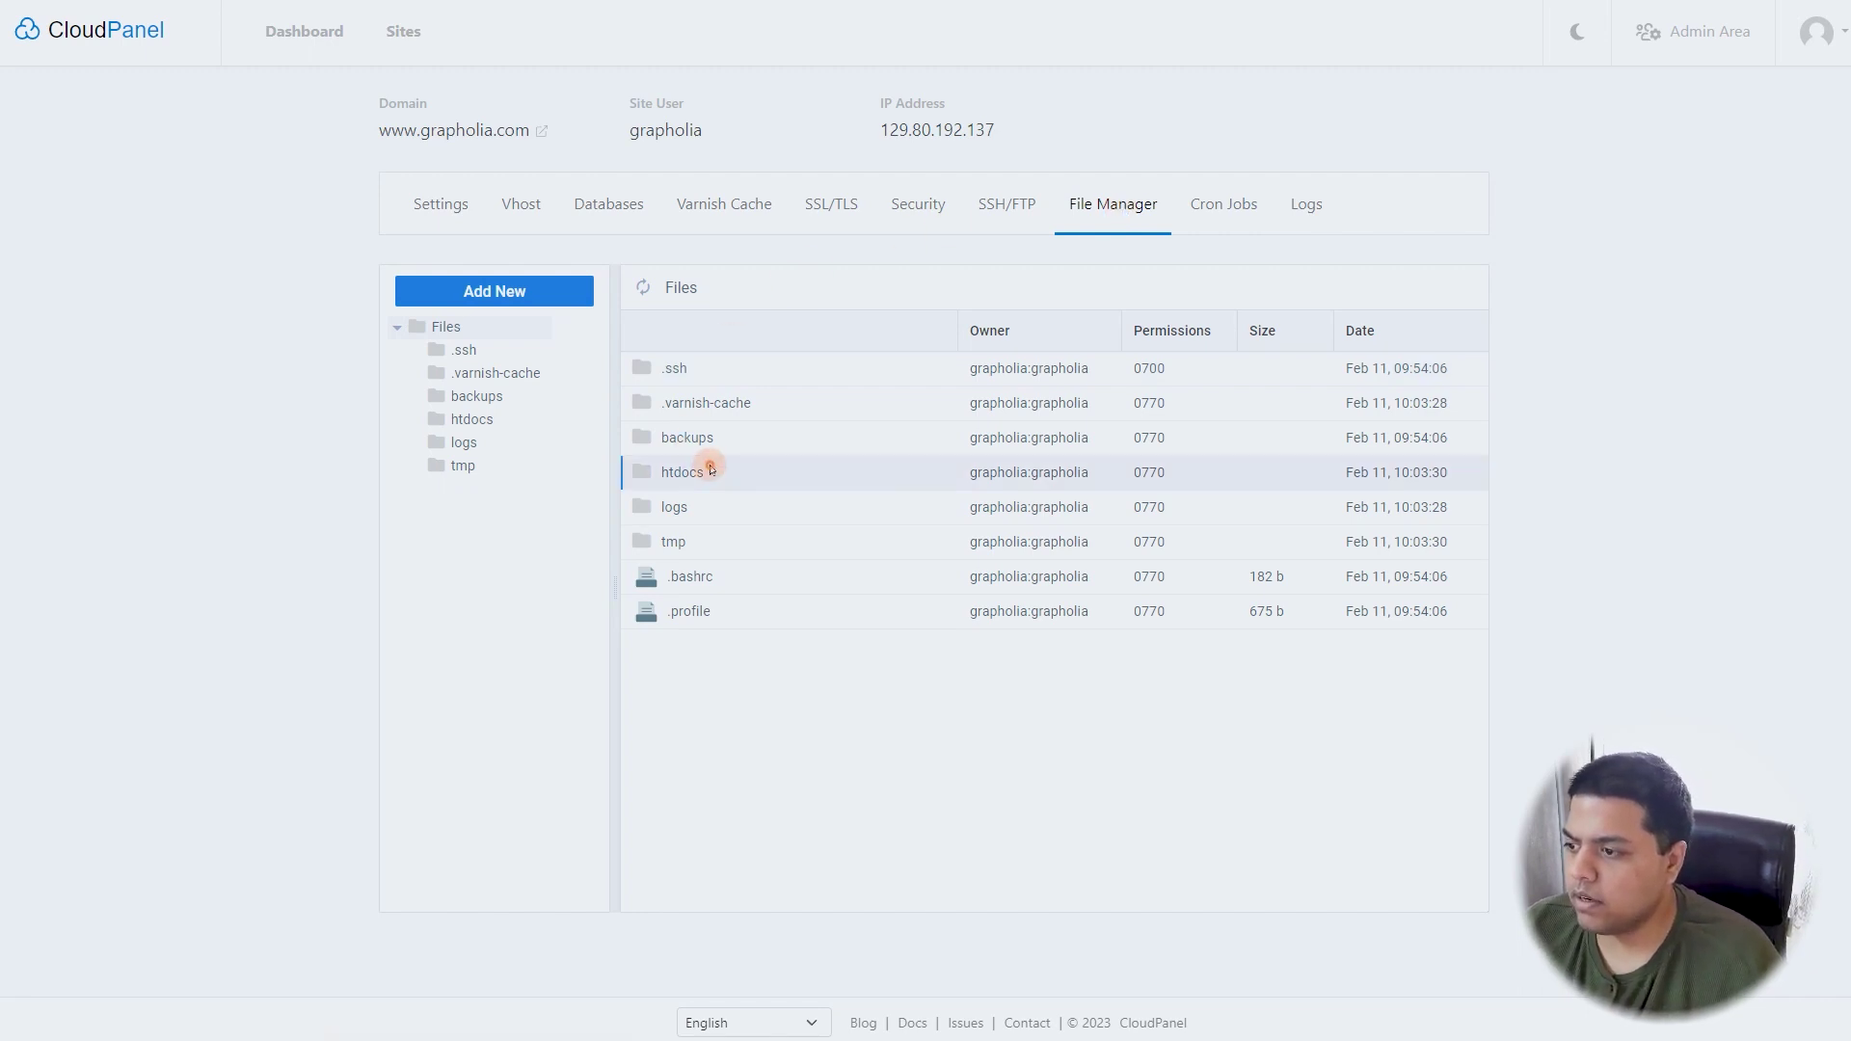
double_click(808, 402)
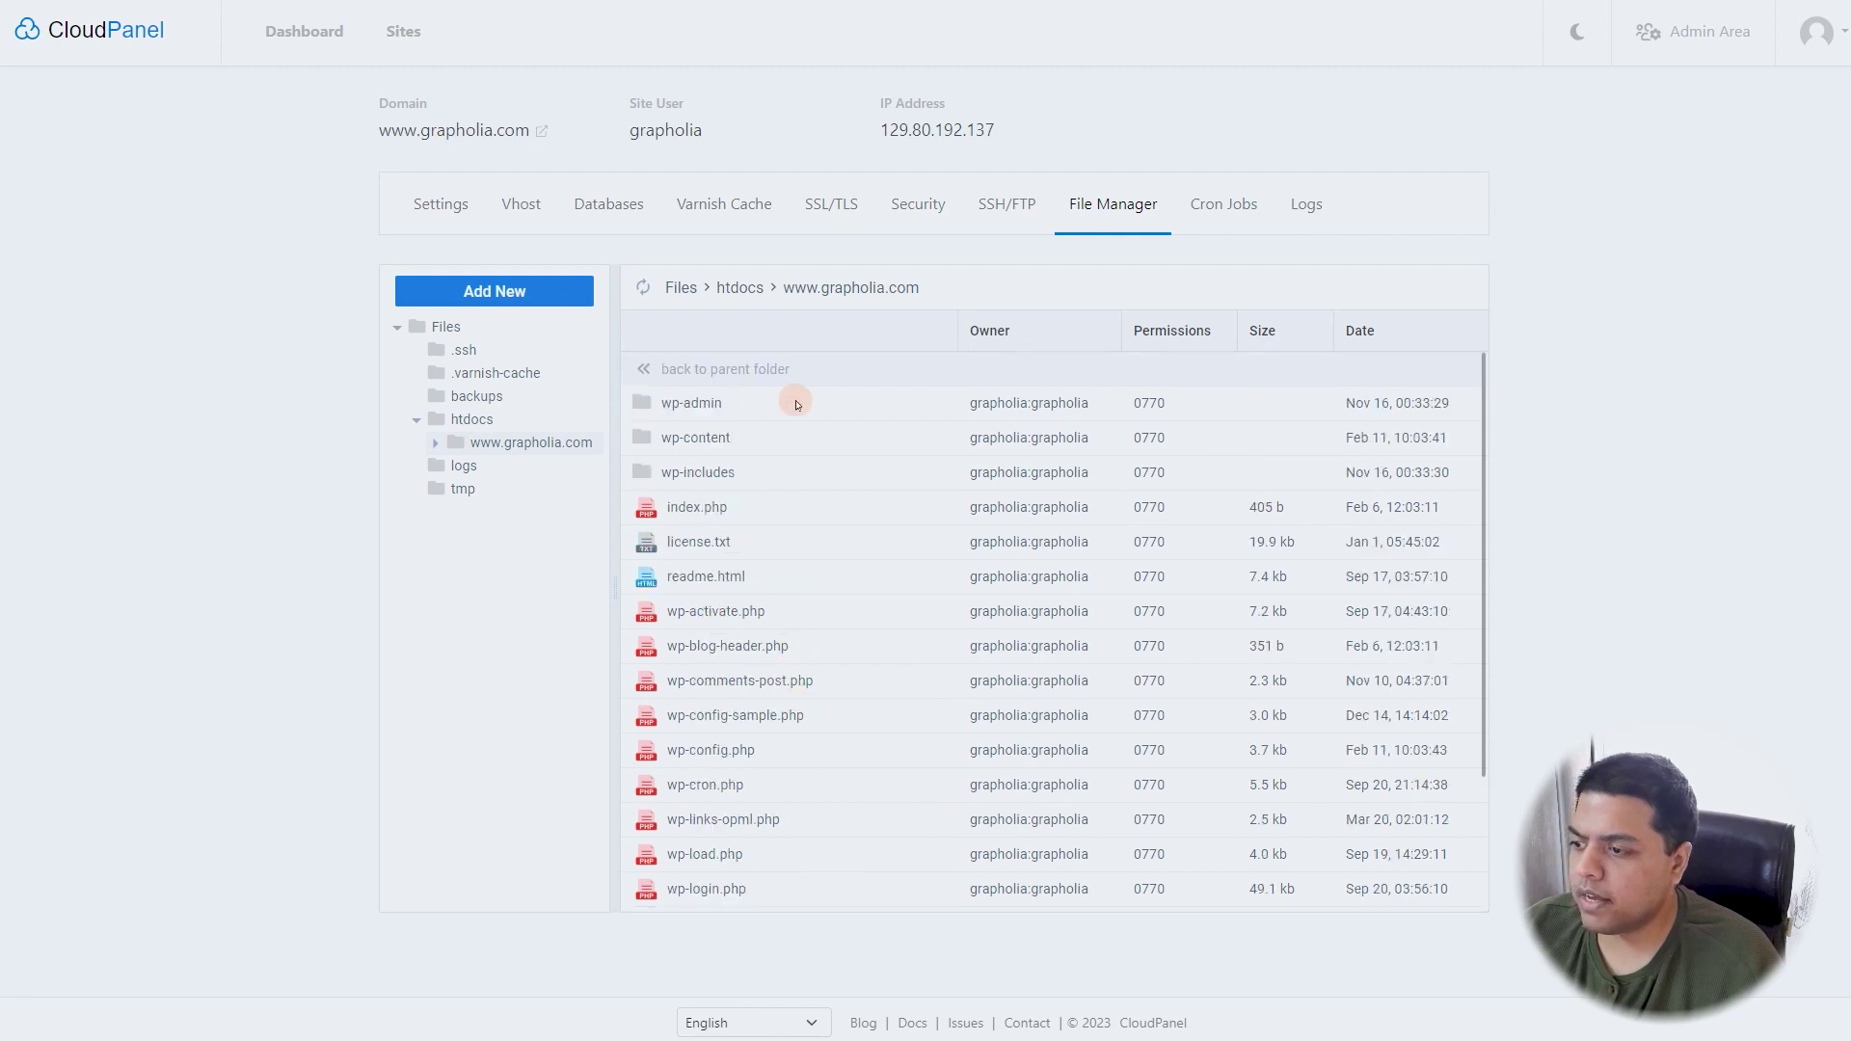
click(746, 449)
double_click(745, 449)
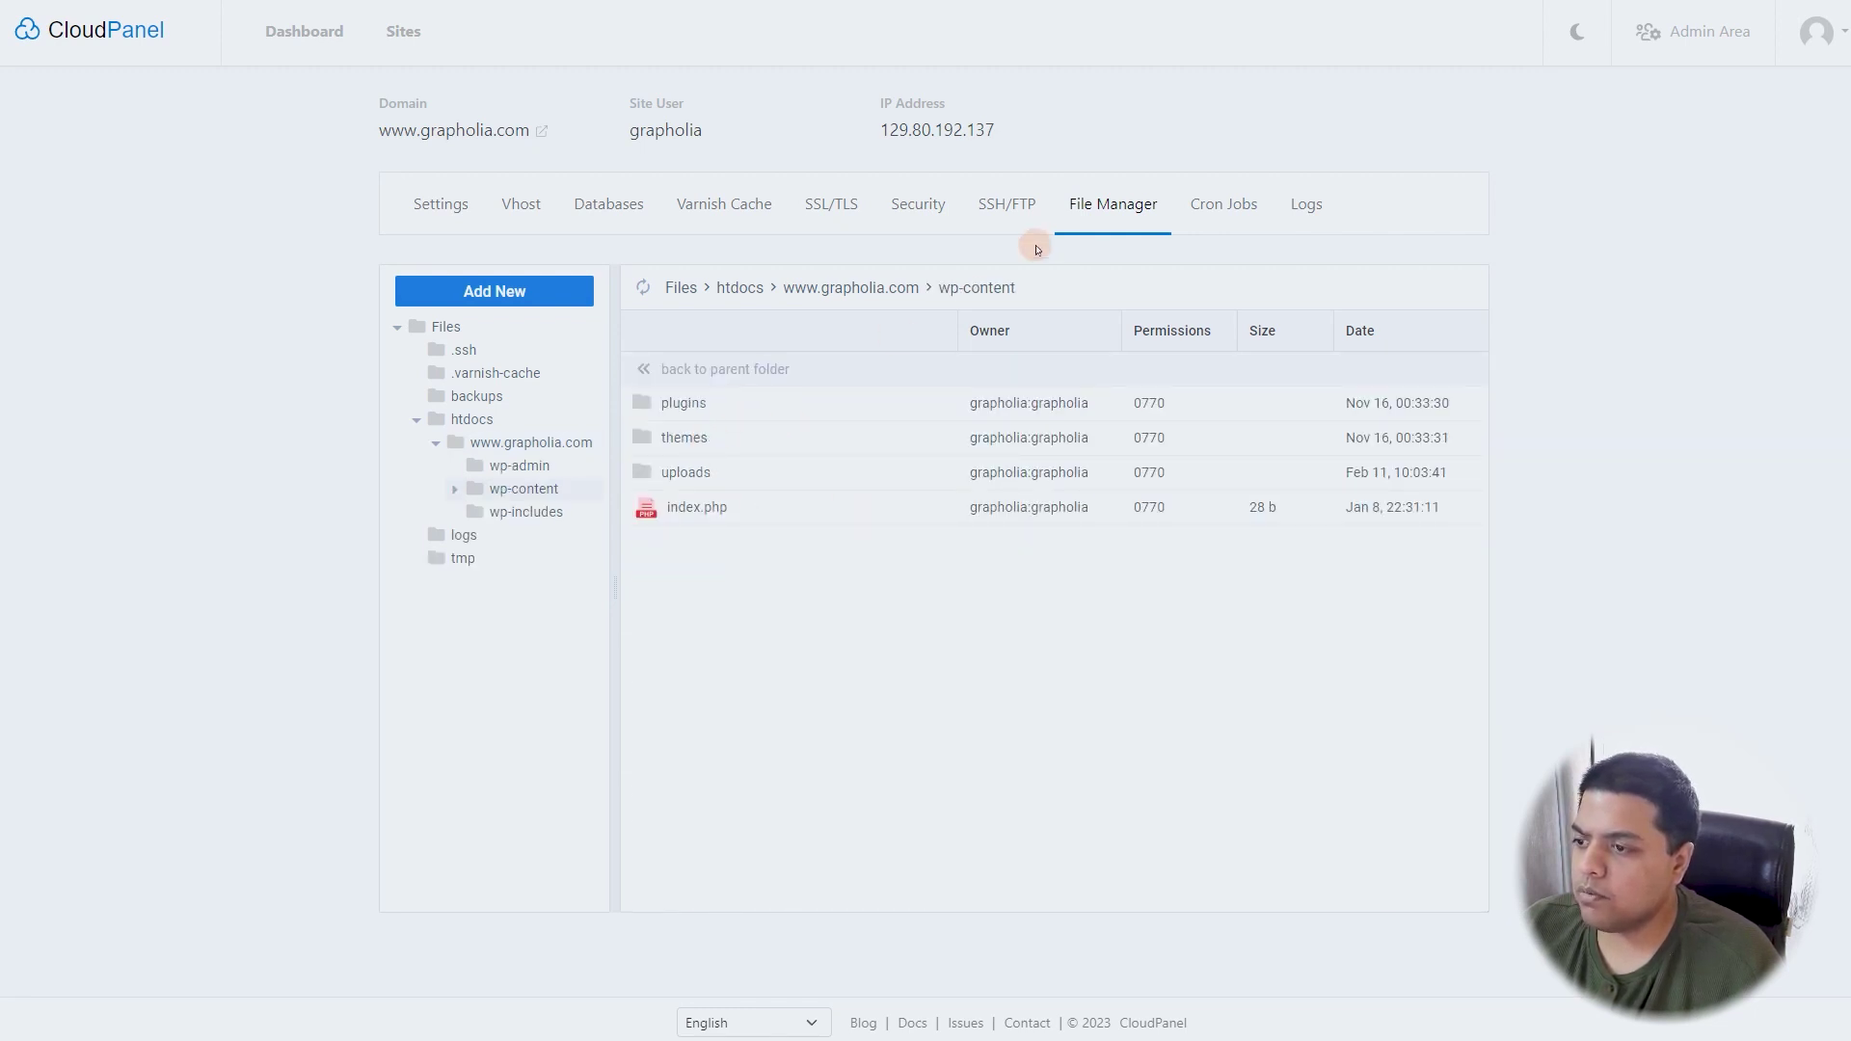
double_click(744, 436)
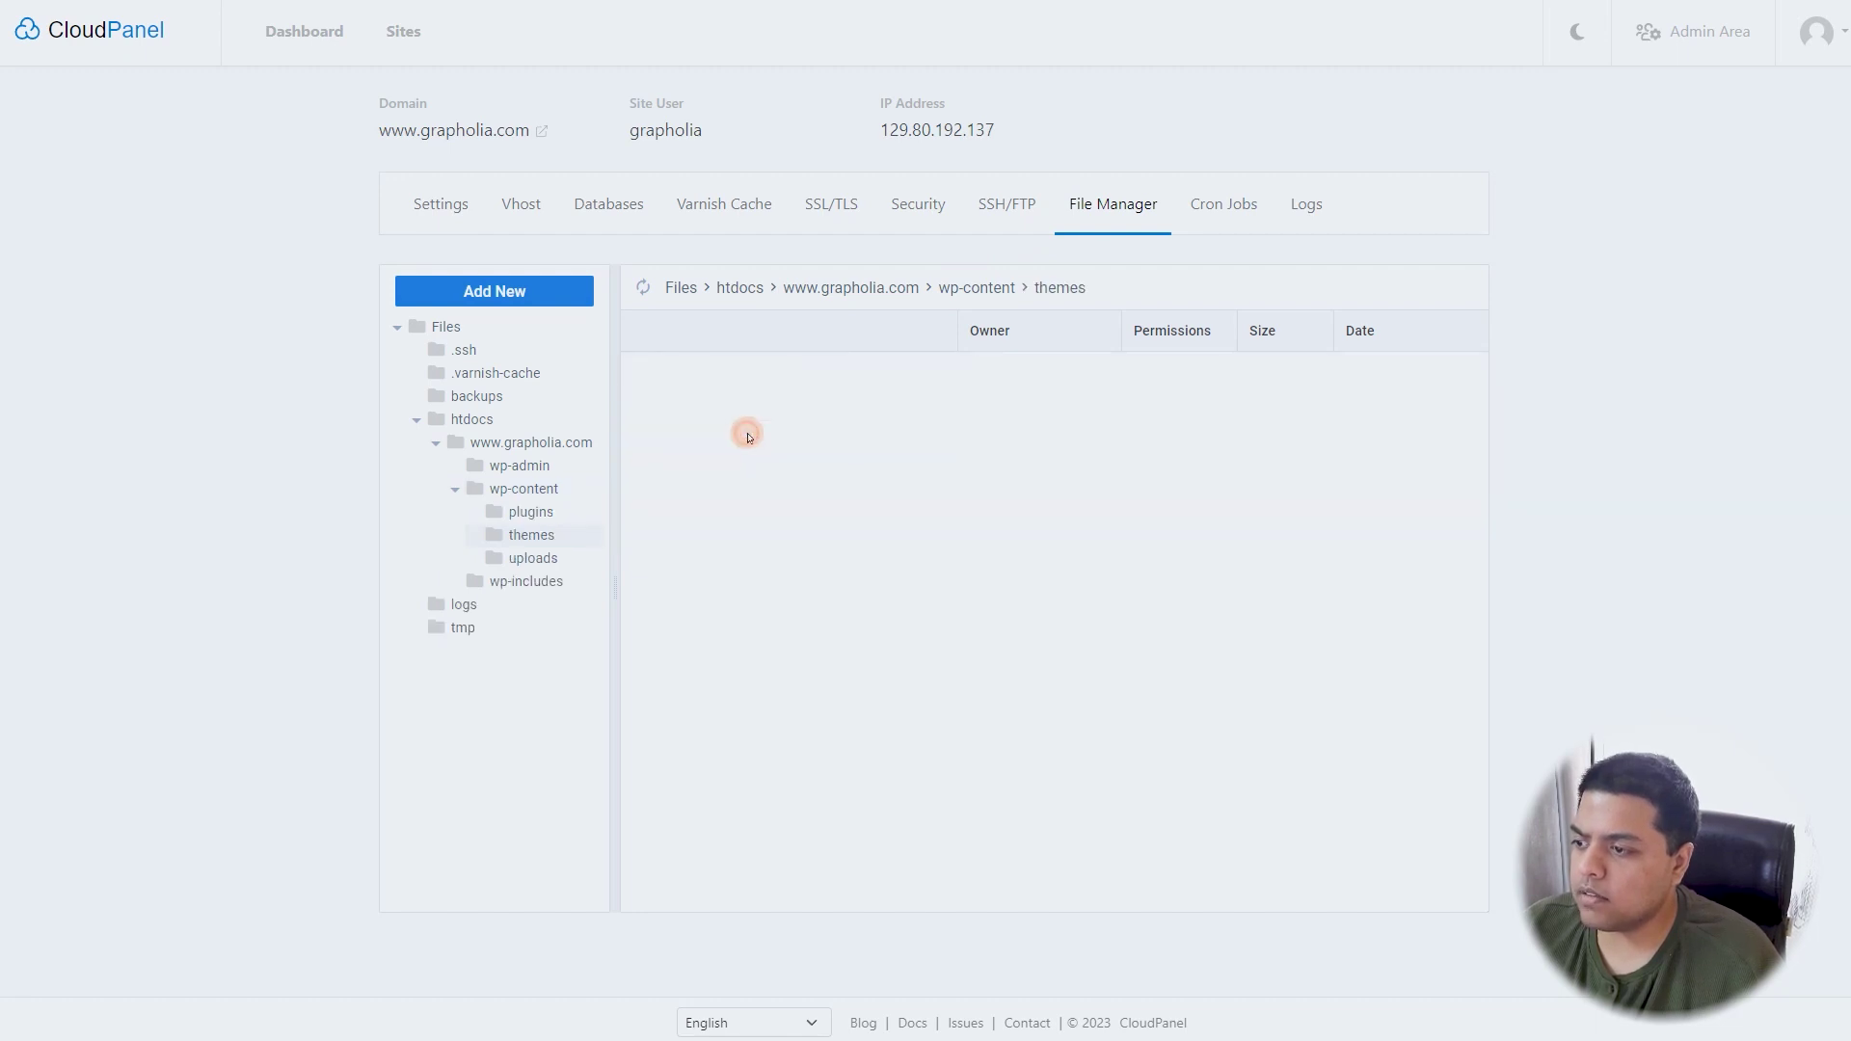
click(963, 288)
double_click(717, 405)
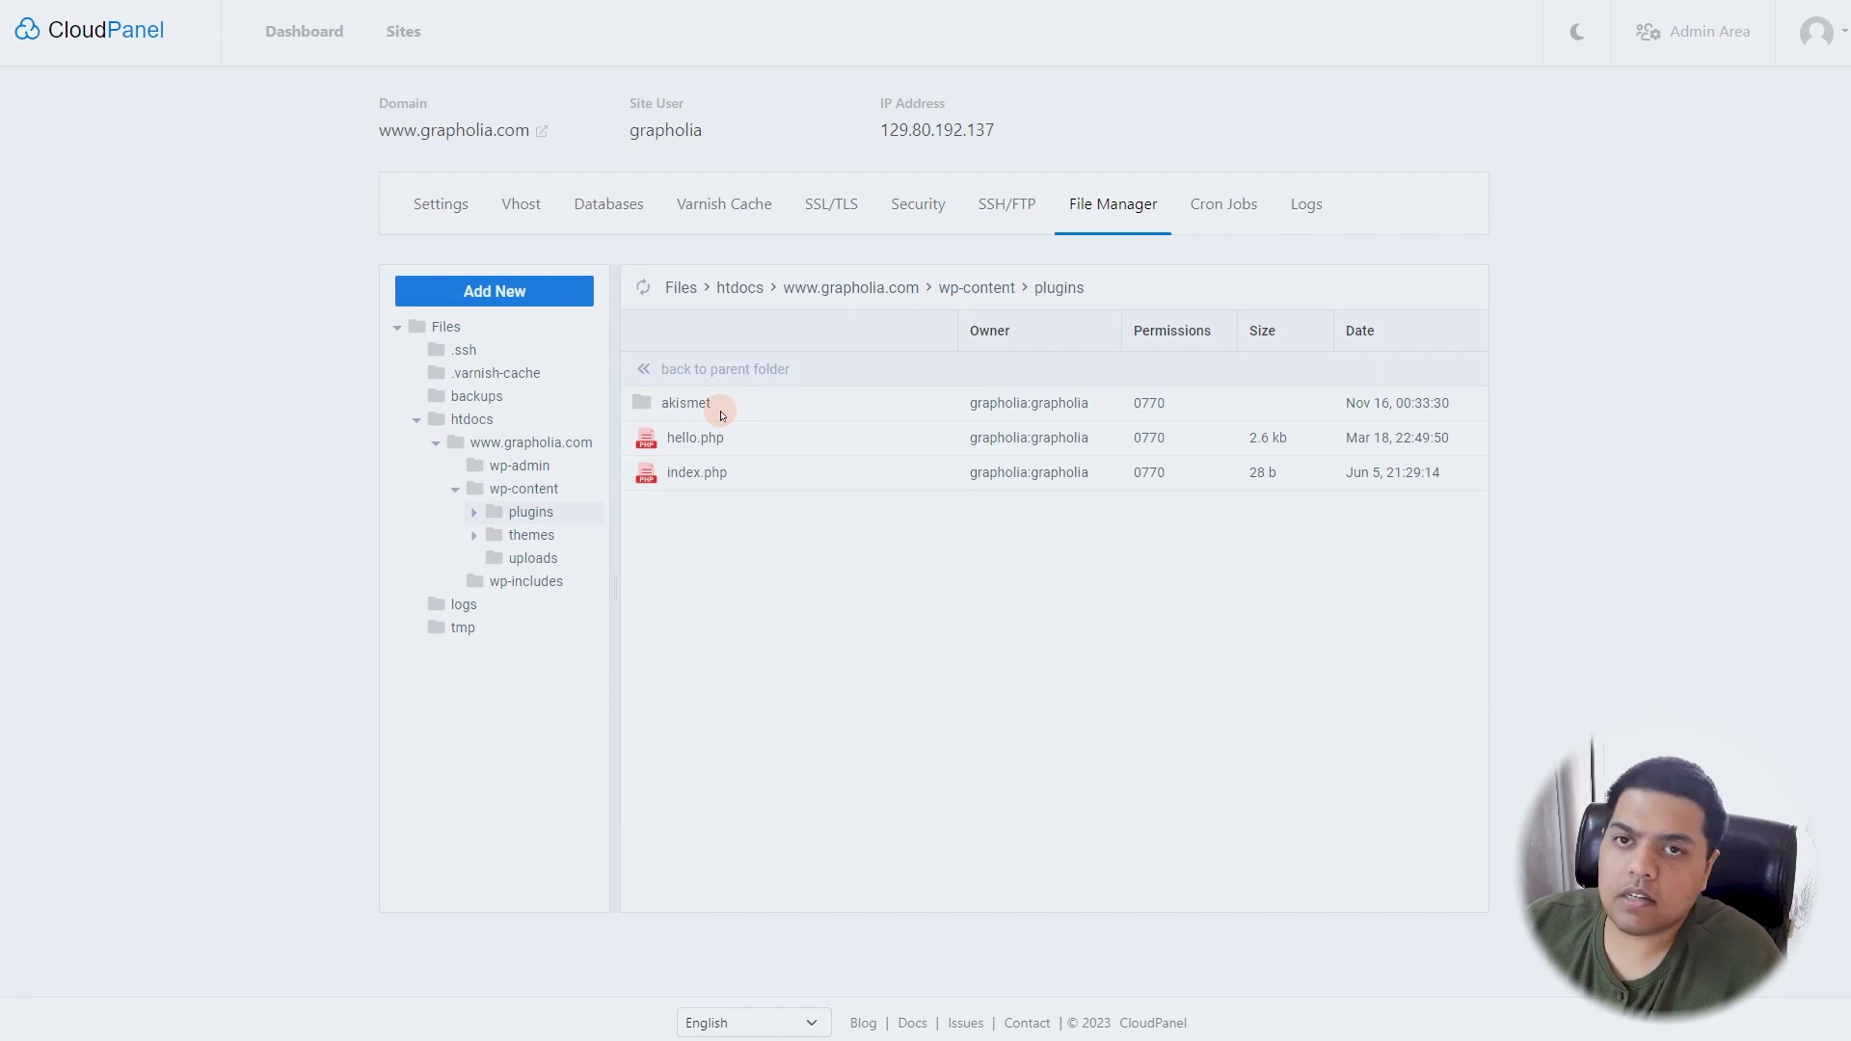
click(976, 285)
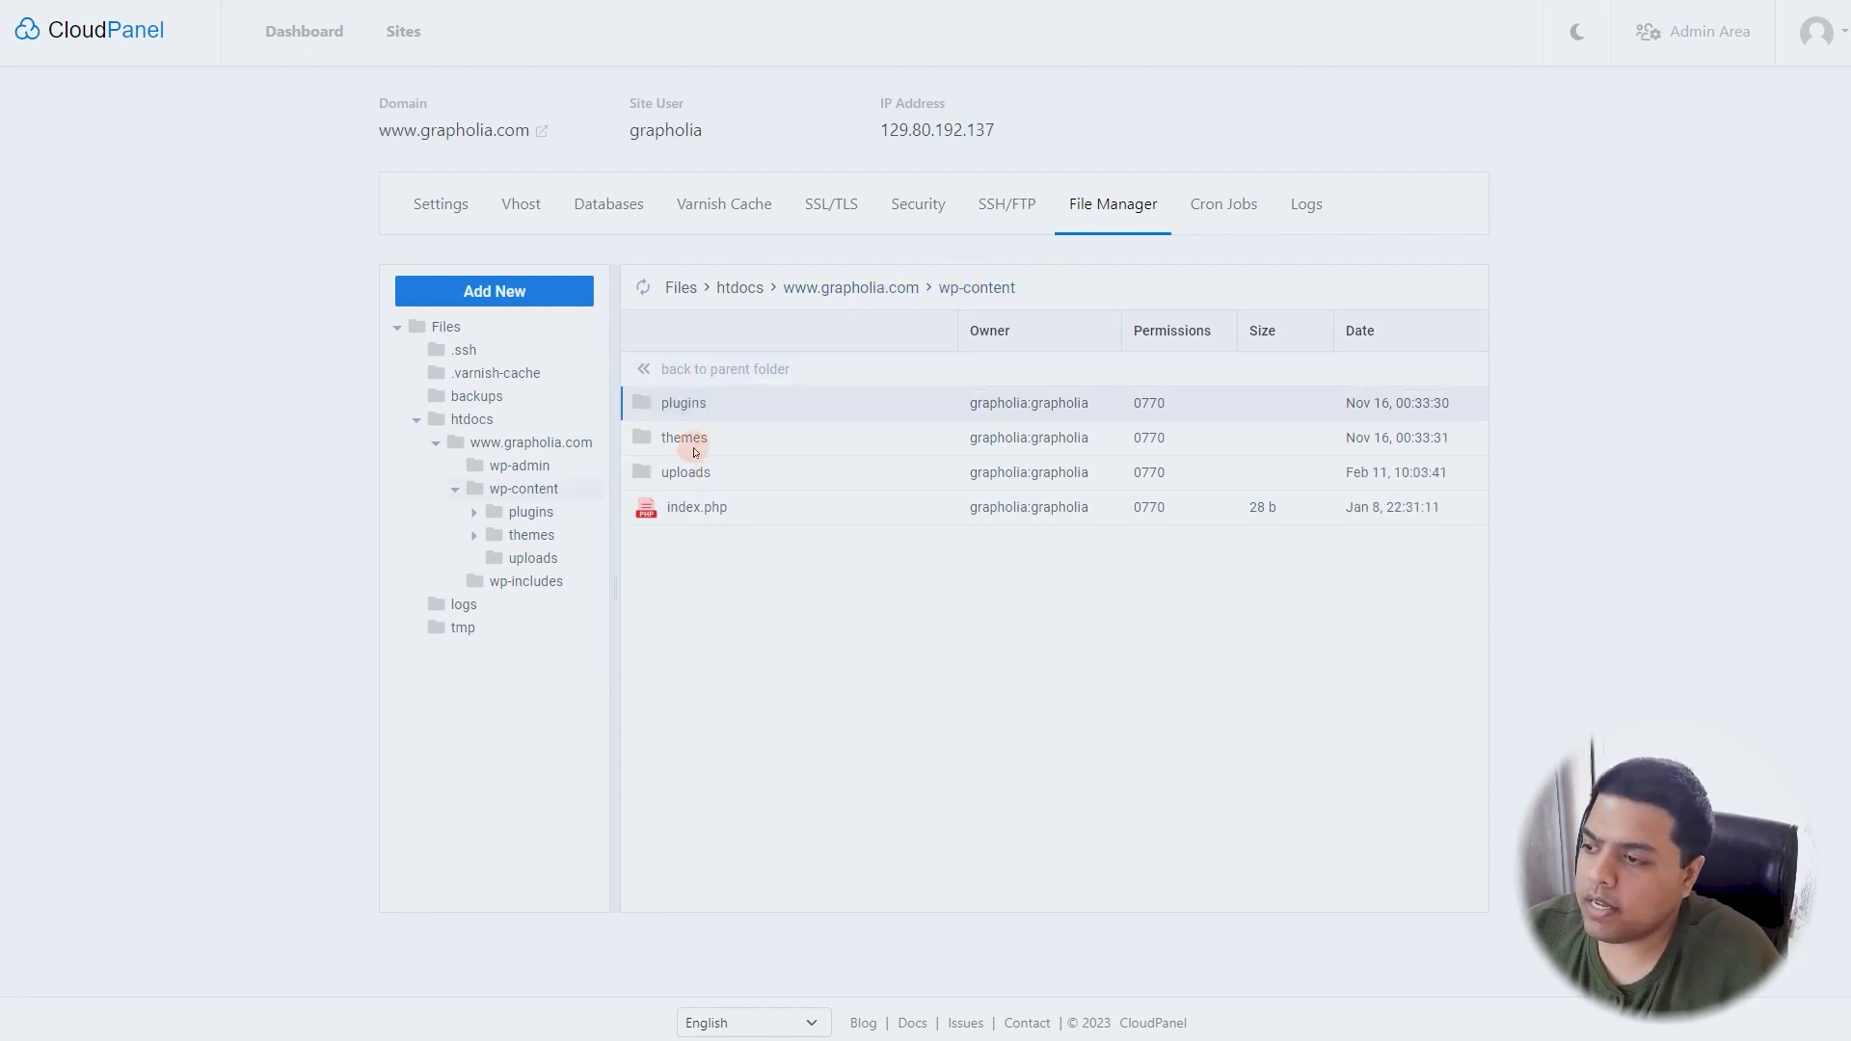
click(909, 289)
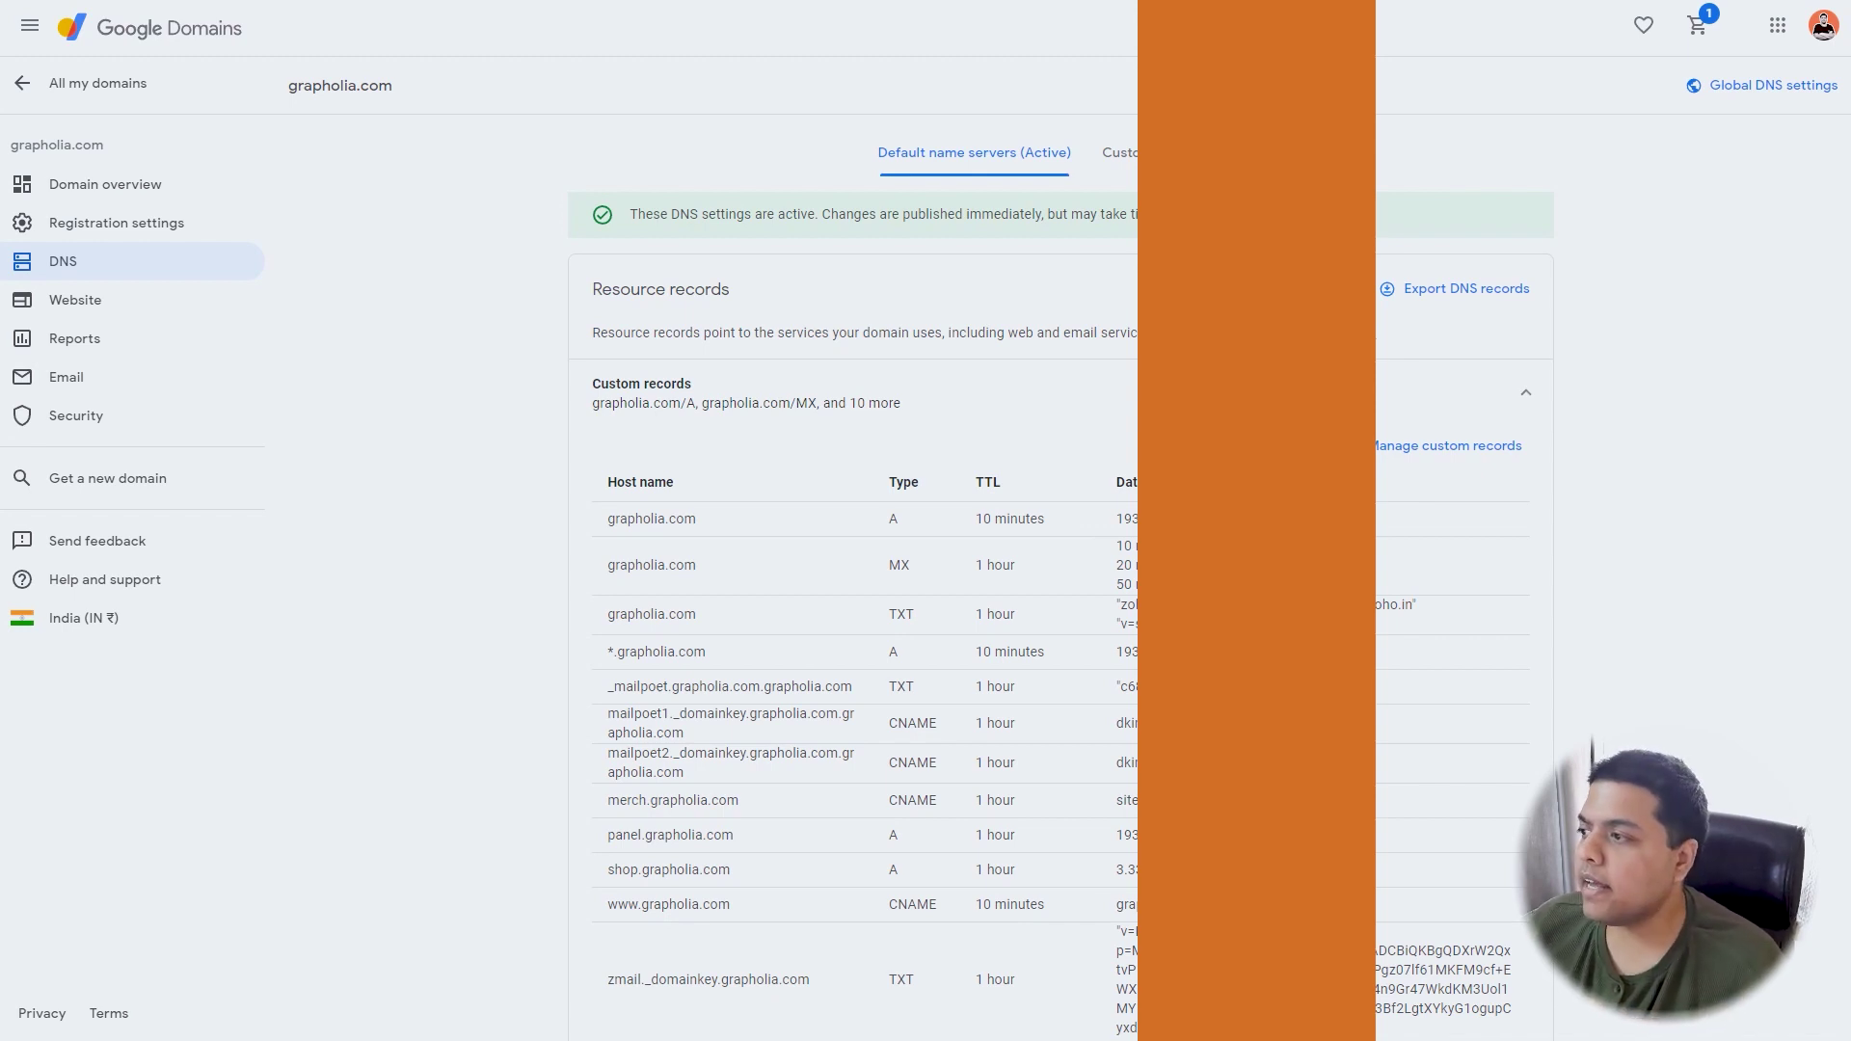
- Switch to Google Domains and open the custom DNS records of grapholia.com for editing
click(74, 72)
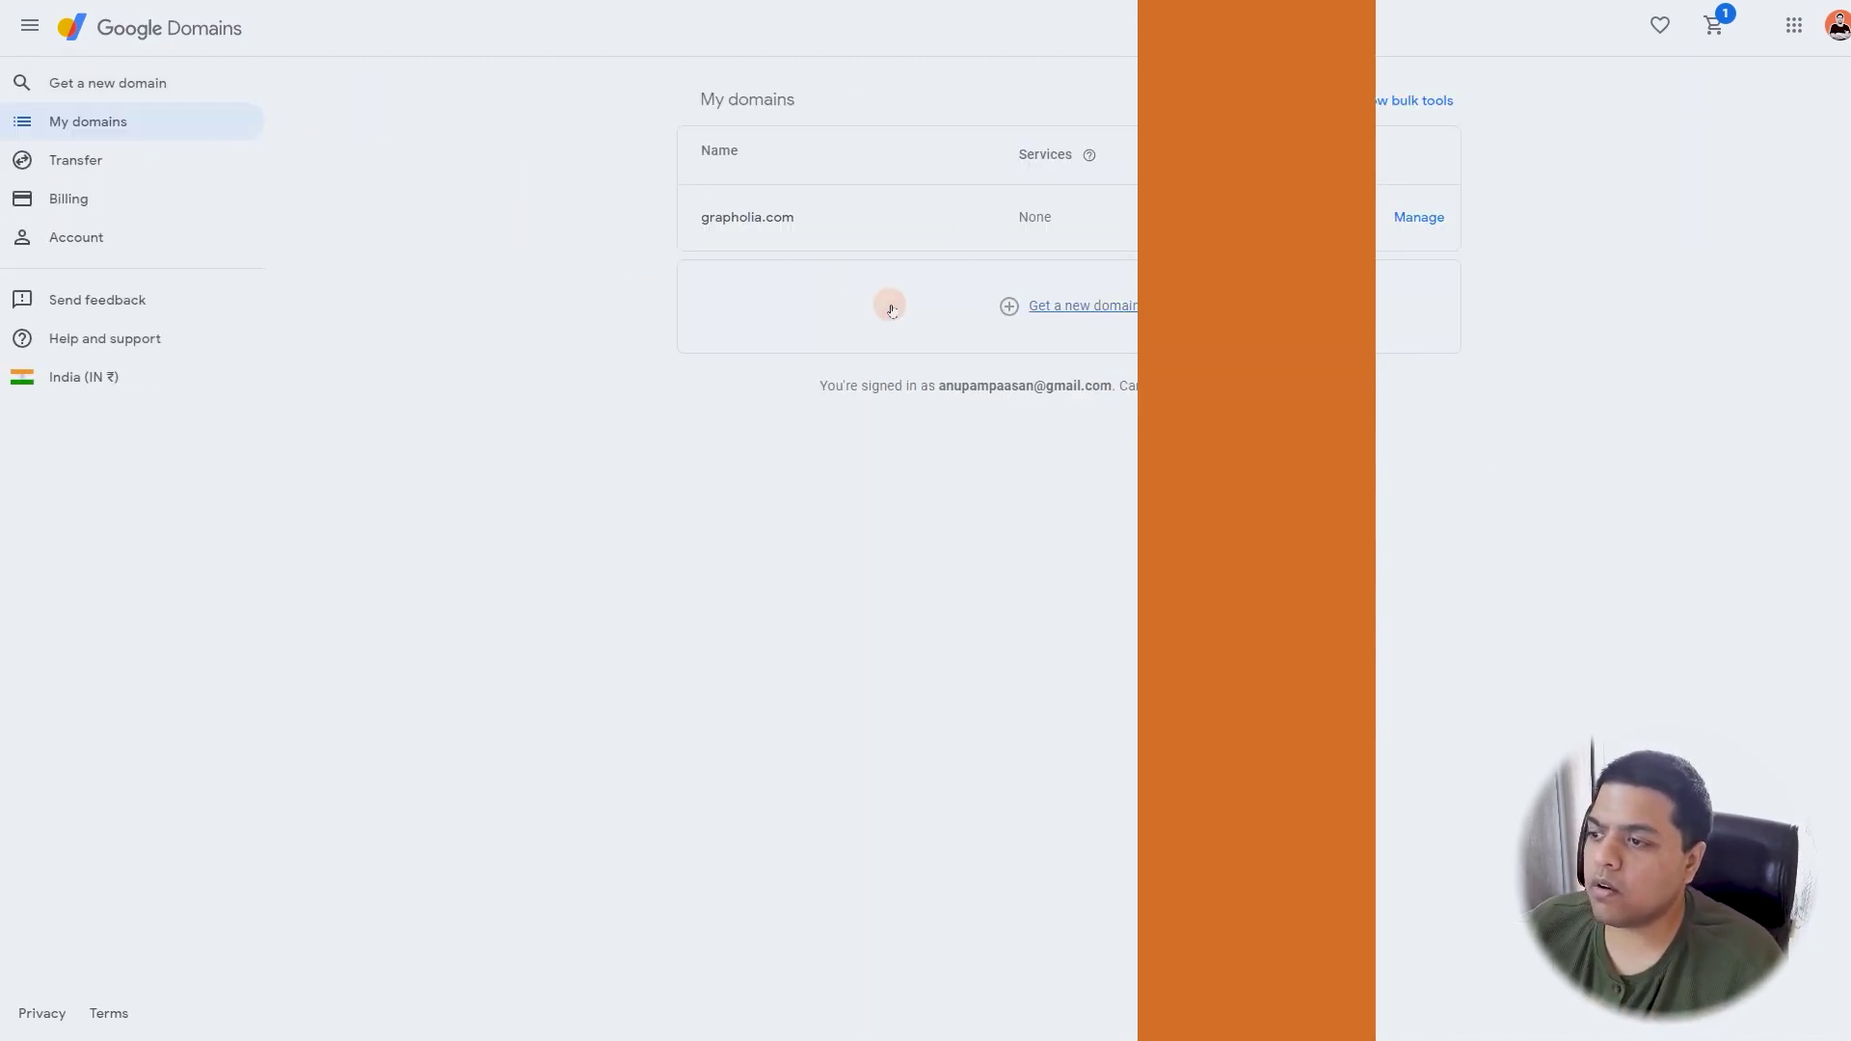
click(1400, 220)
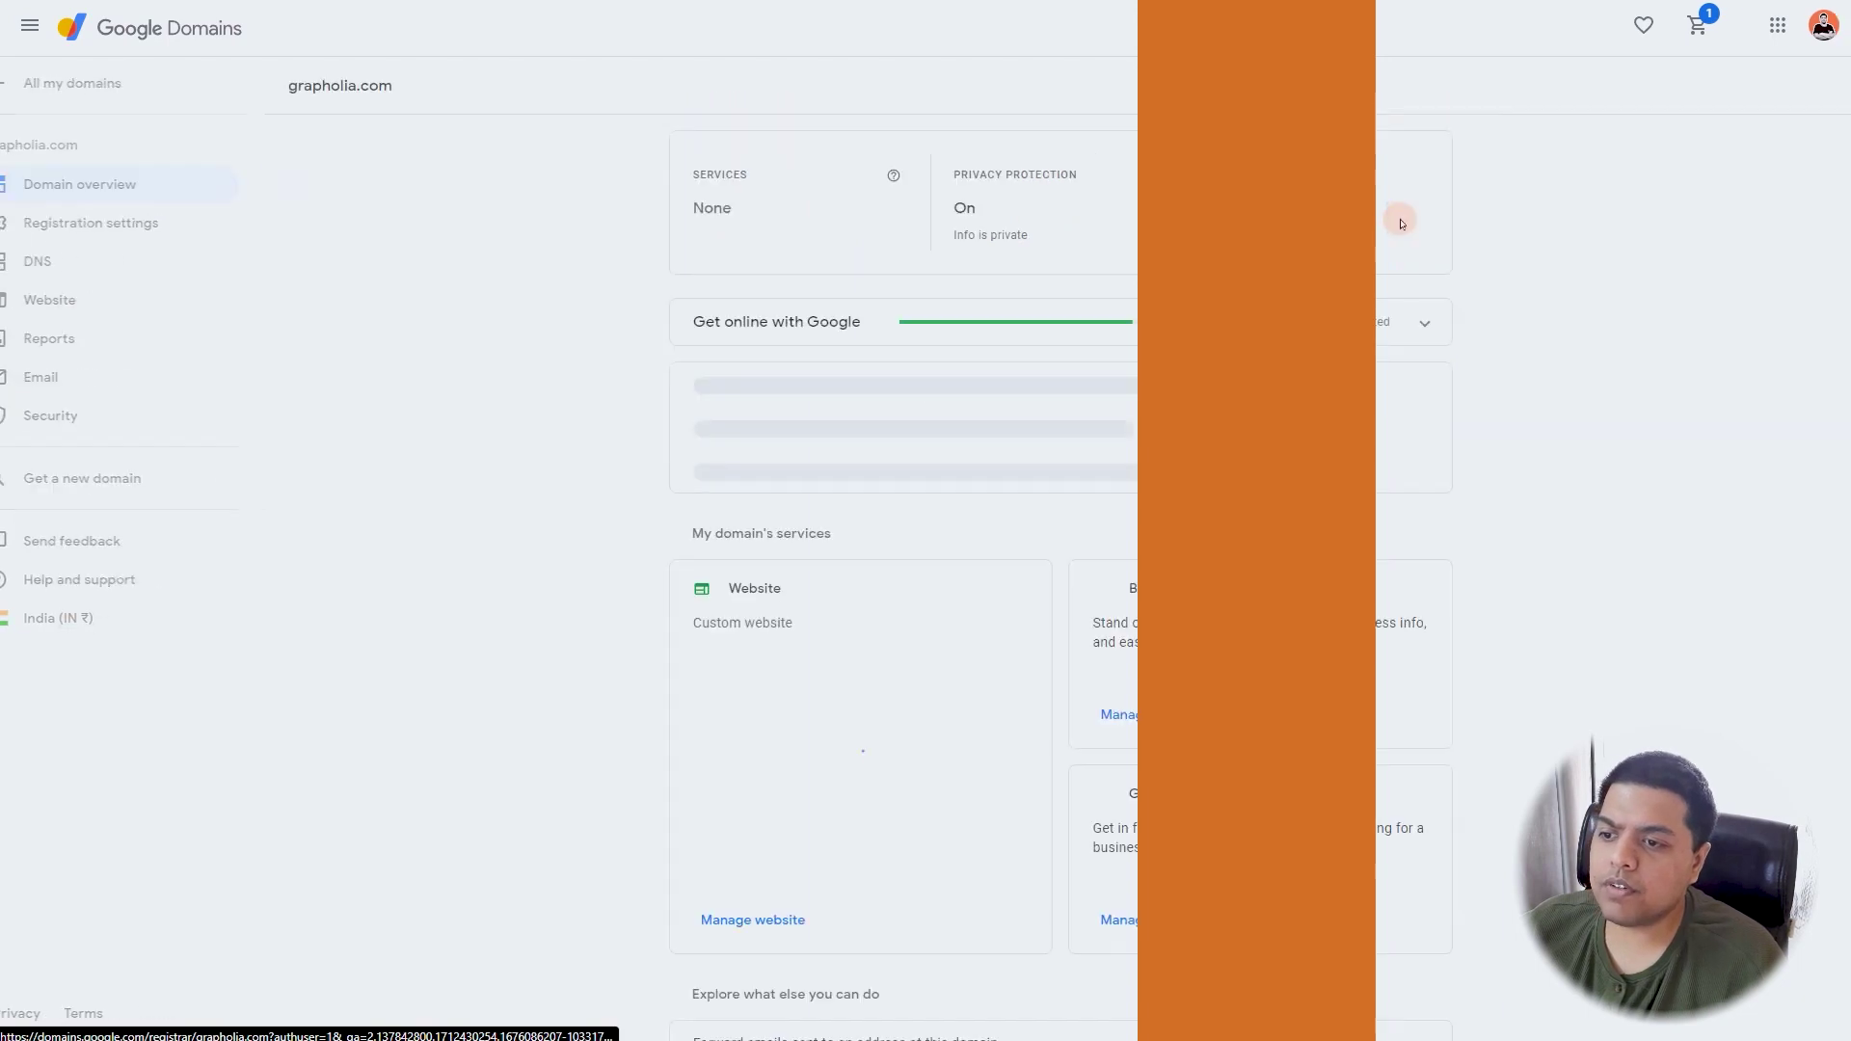
click(98, 276)
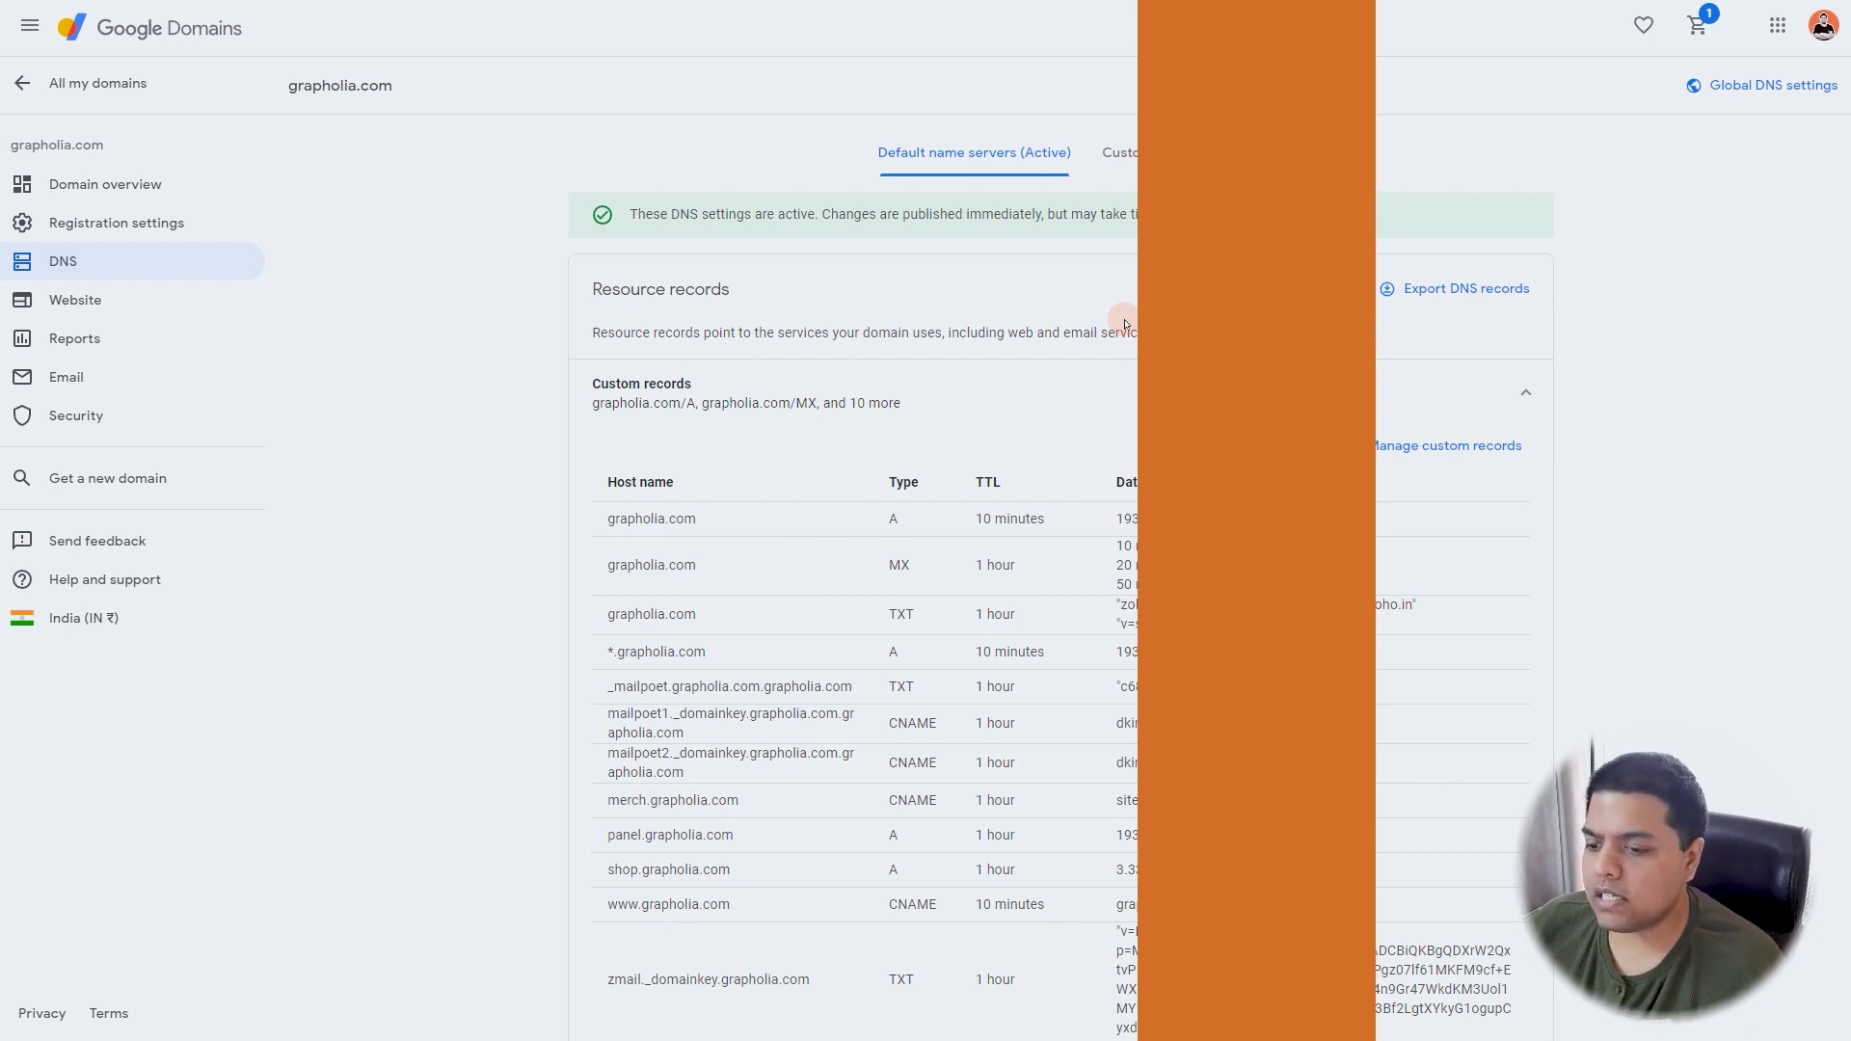
click(1350, 446)
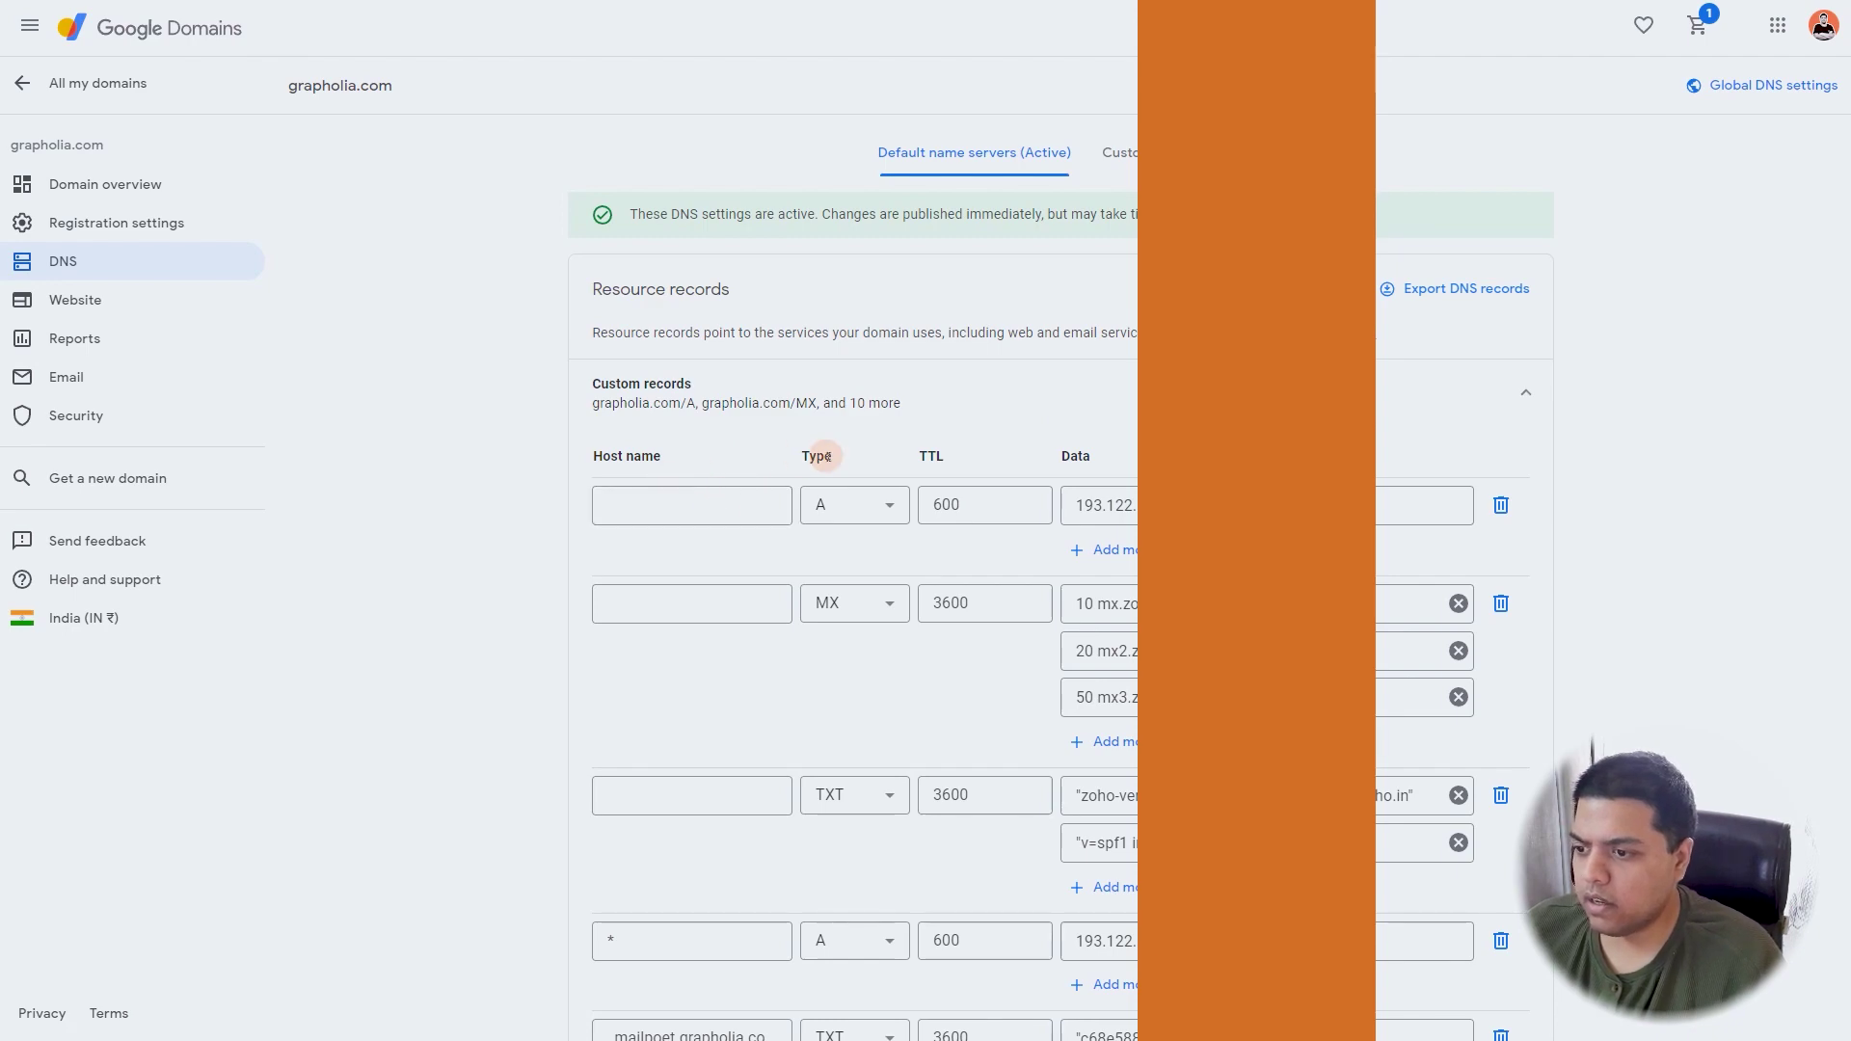
- Review the existing custom DNS records of grapholia.com and where a new record can be created
scroll(825, 456, down, 4)
scroll(1479, 550, up, 3)
scroll(1455, 285, down, 7)
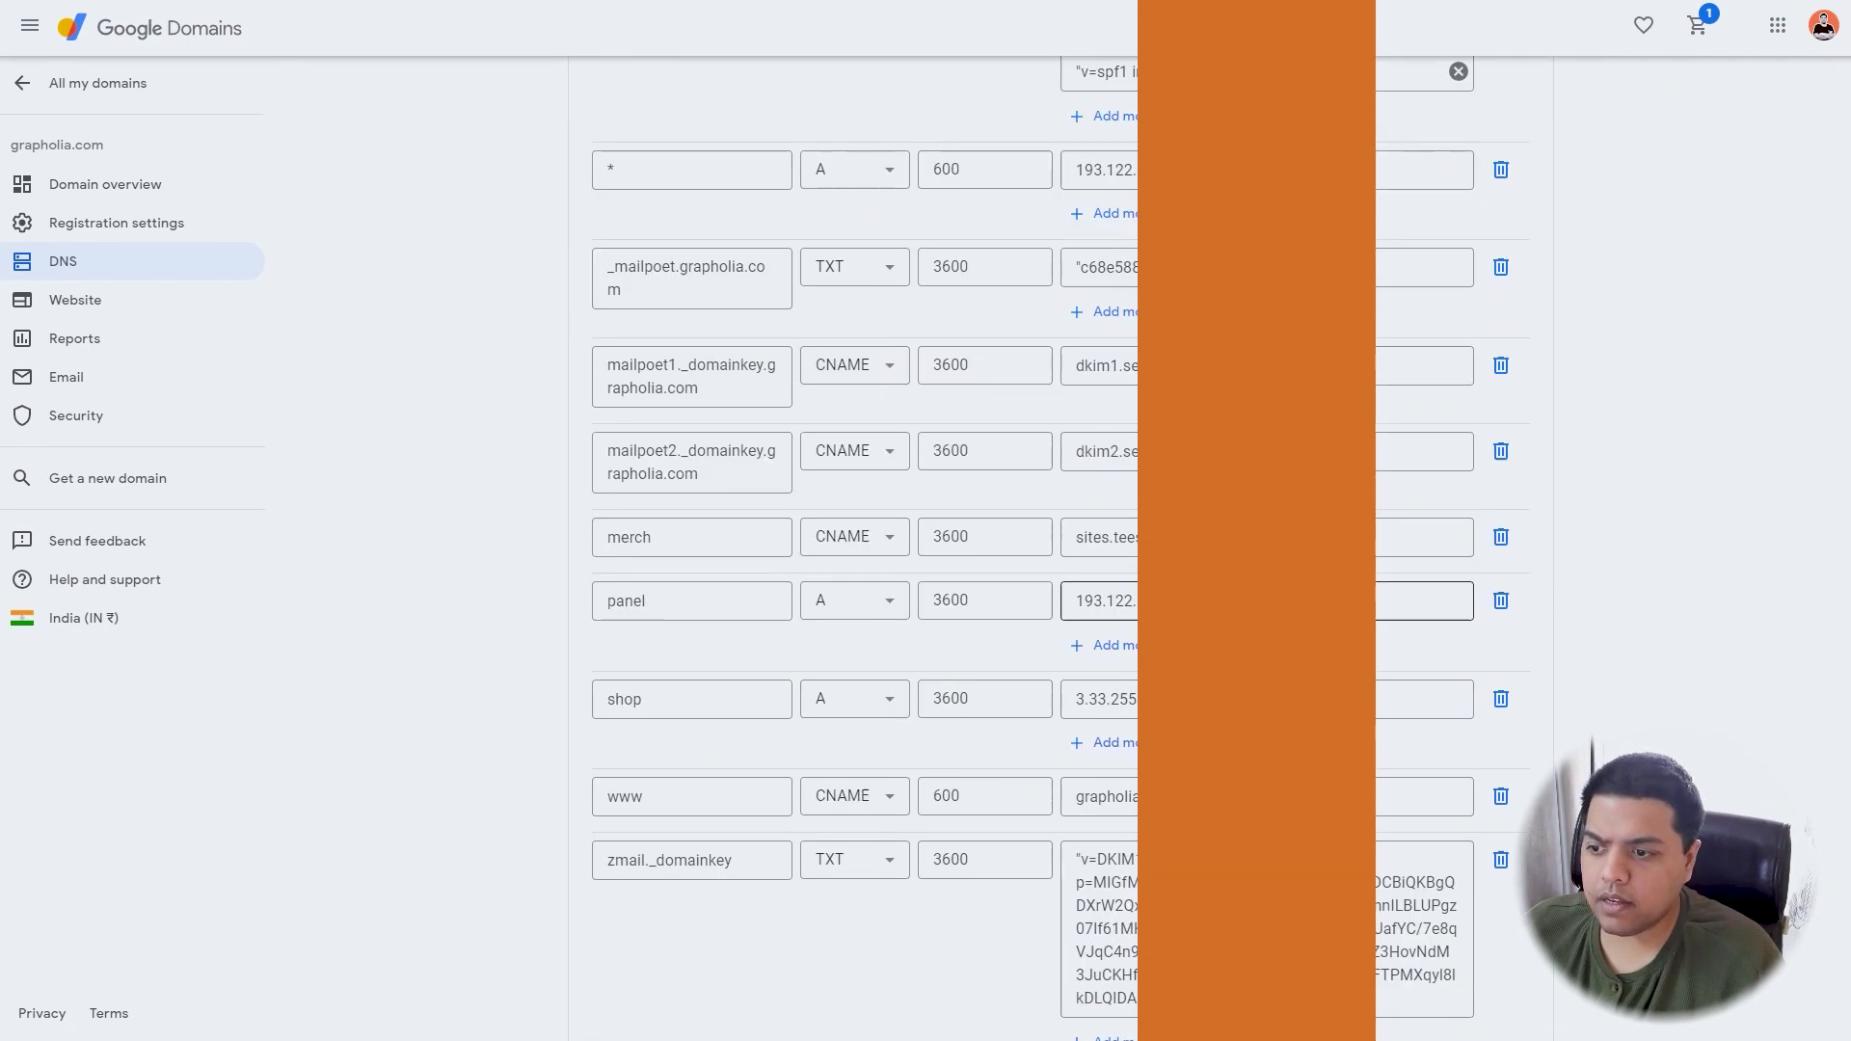
scroll(1061, 549, down, 5)
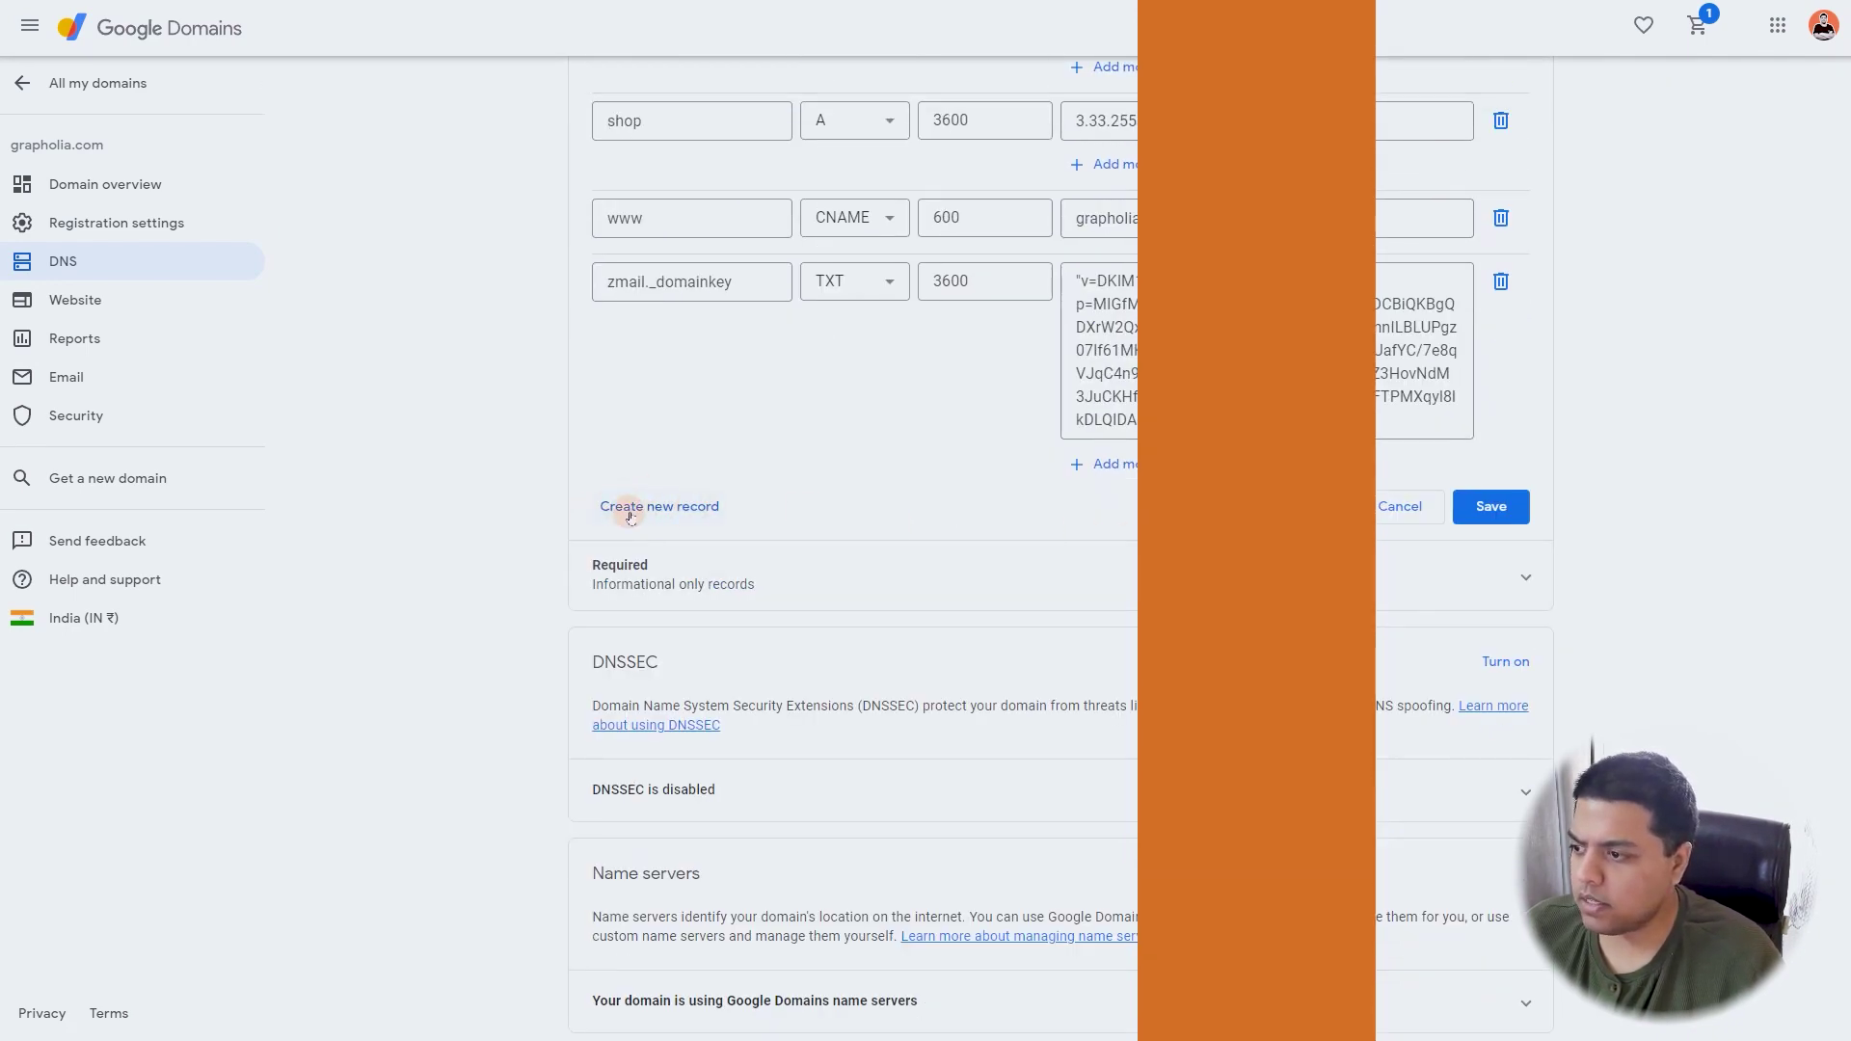
scroll(1060, 721, up, 1)
scroll(1060, 722, up, 7)
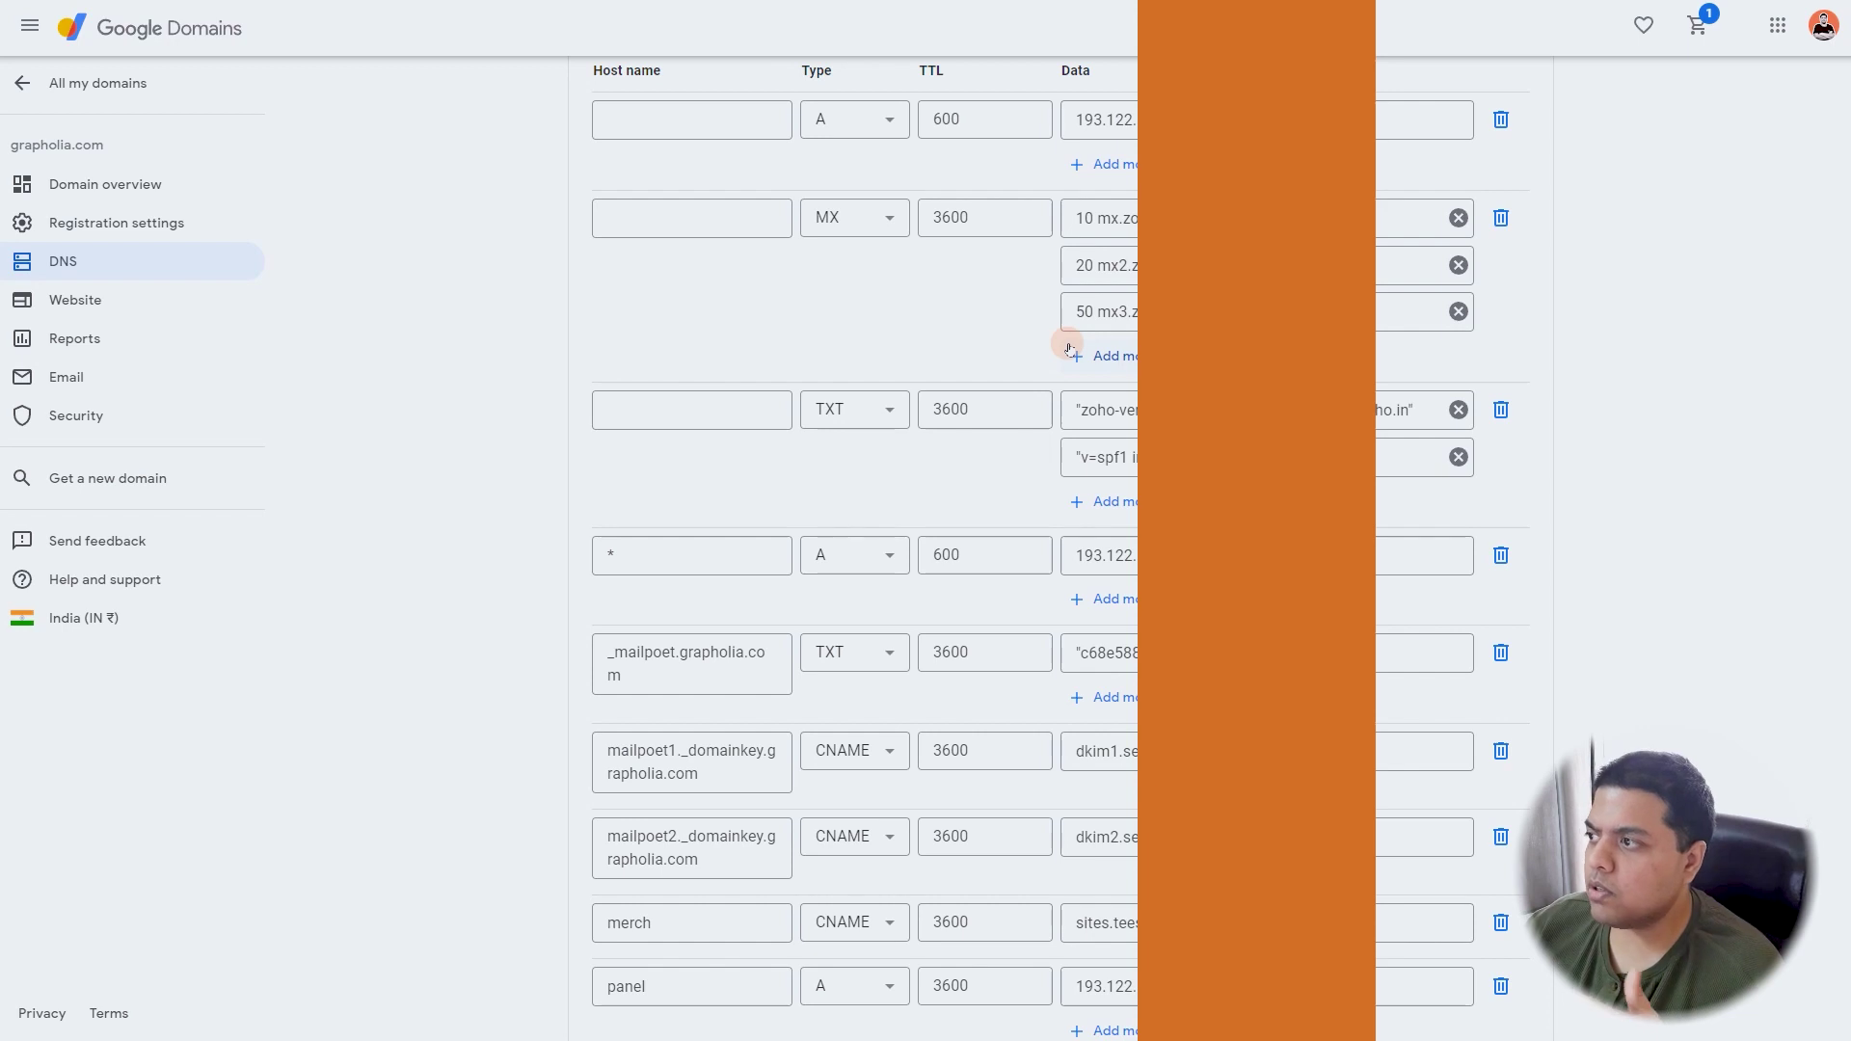
scroll(1068, 349, up, 3)
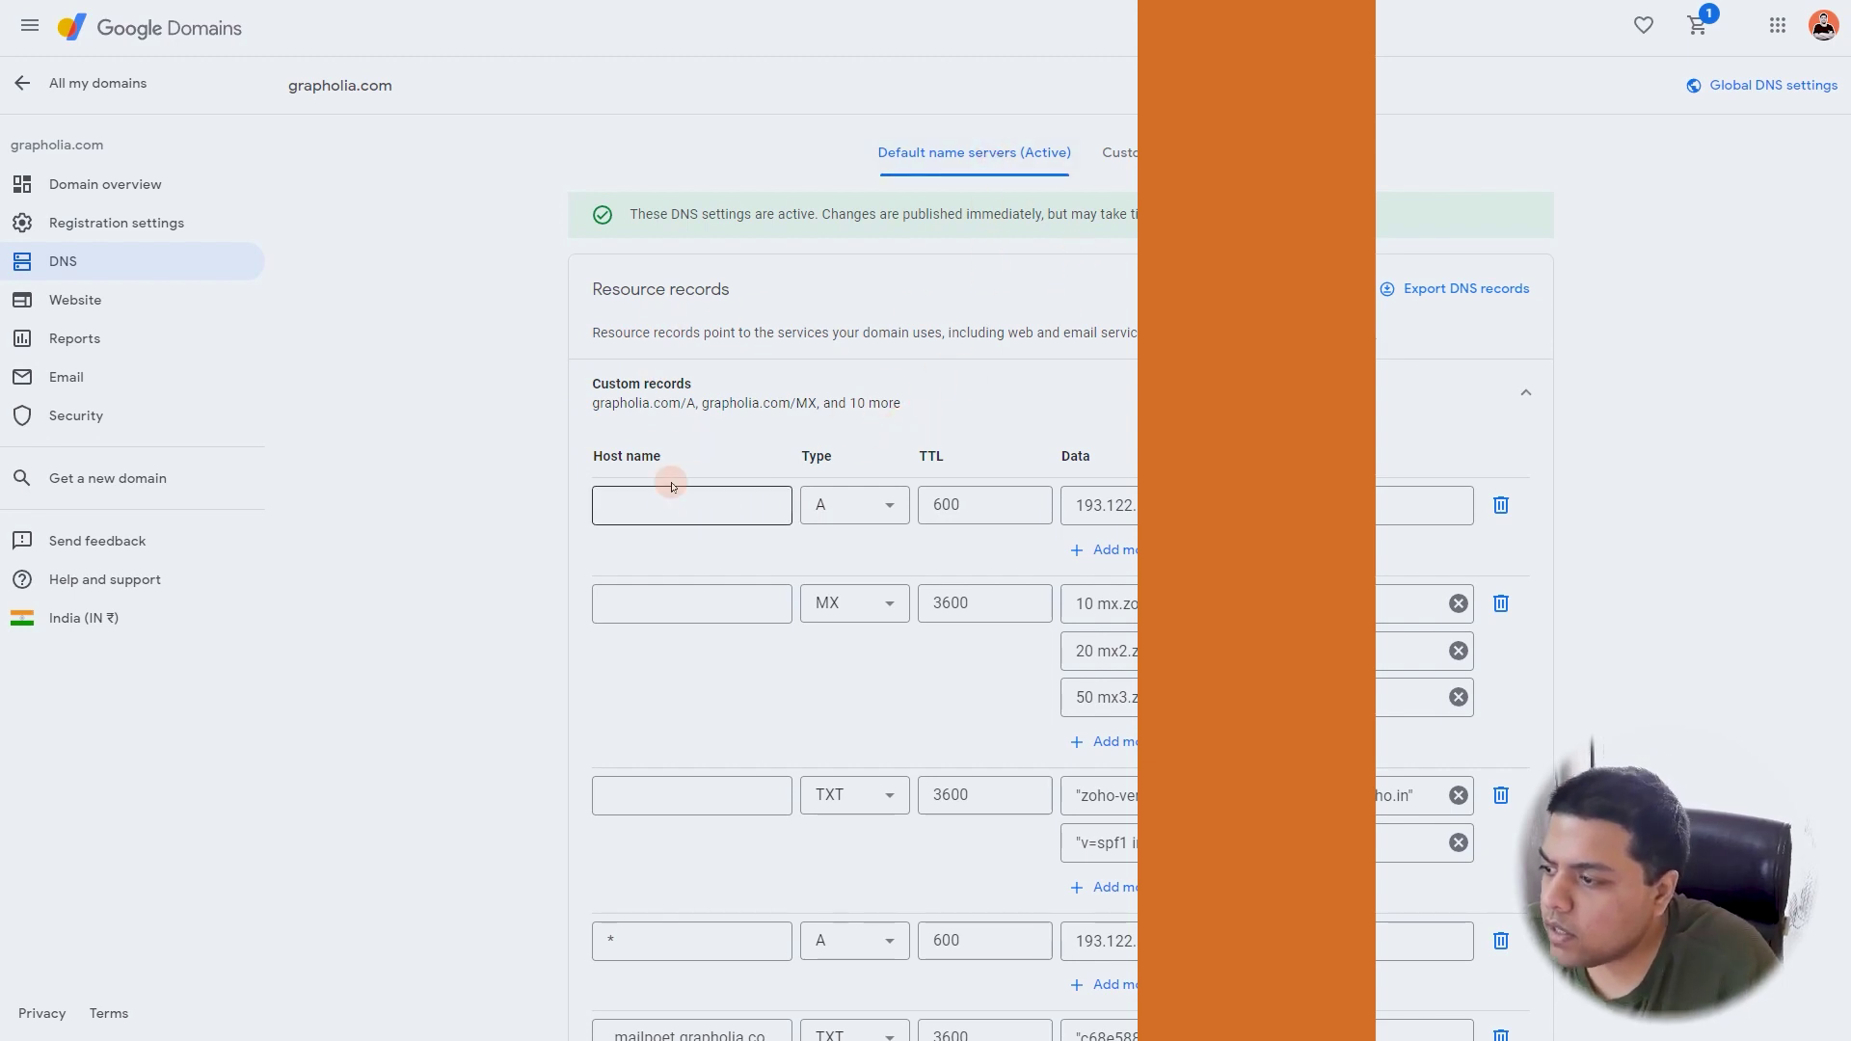
- Replace the root A record's IP address with the site's 129.80.192.137 copied from CloudPanel, and save the custom records
click(1068, 506)
drag(1094, 505, 1027, 501)
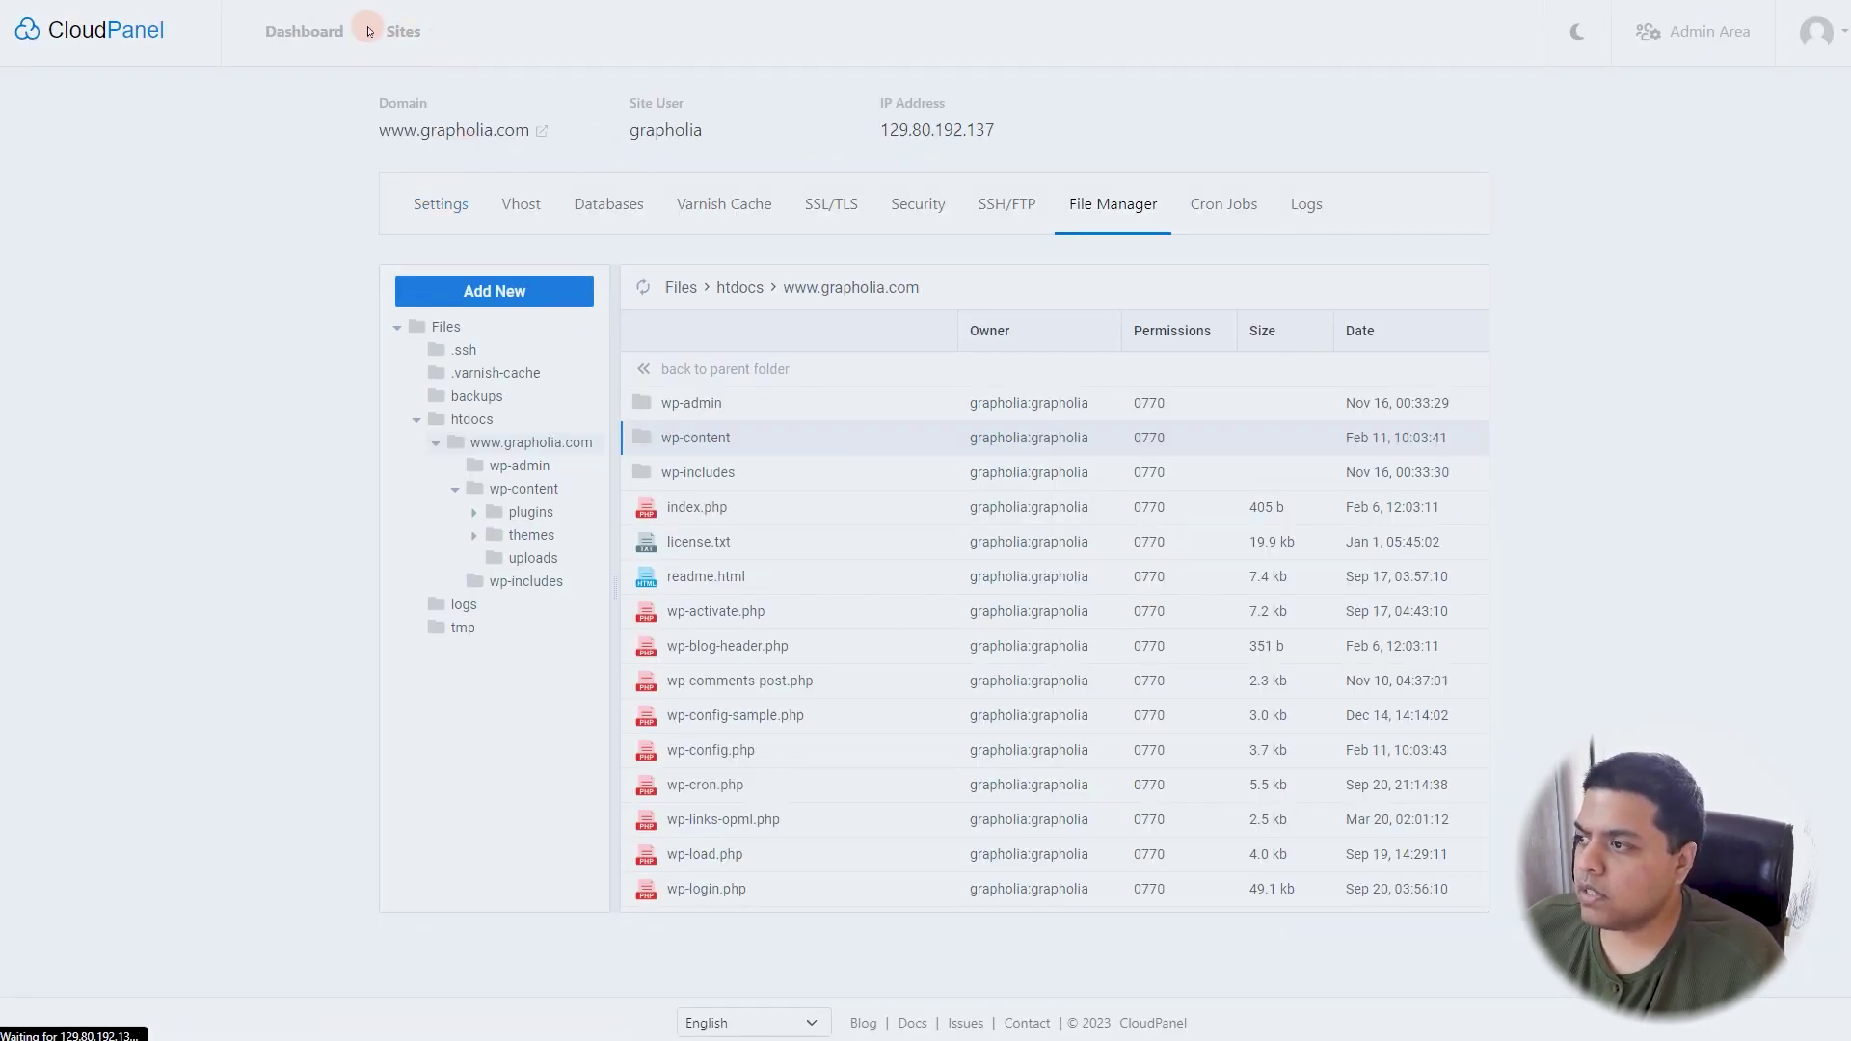
click(403, 31)
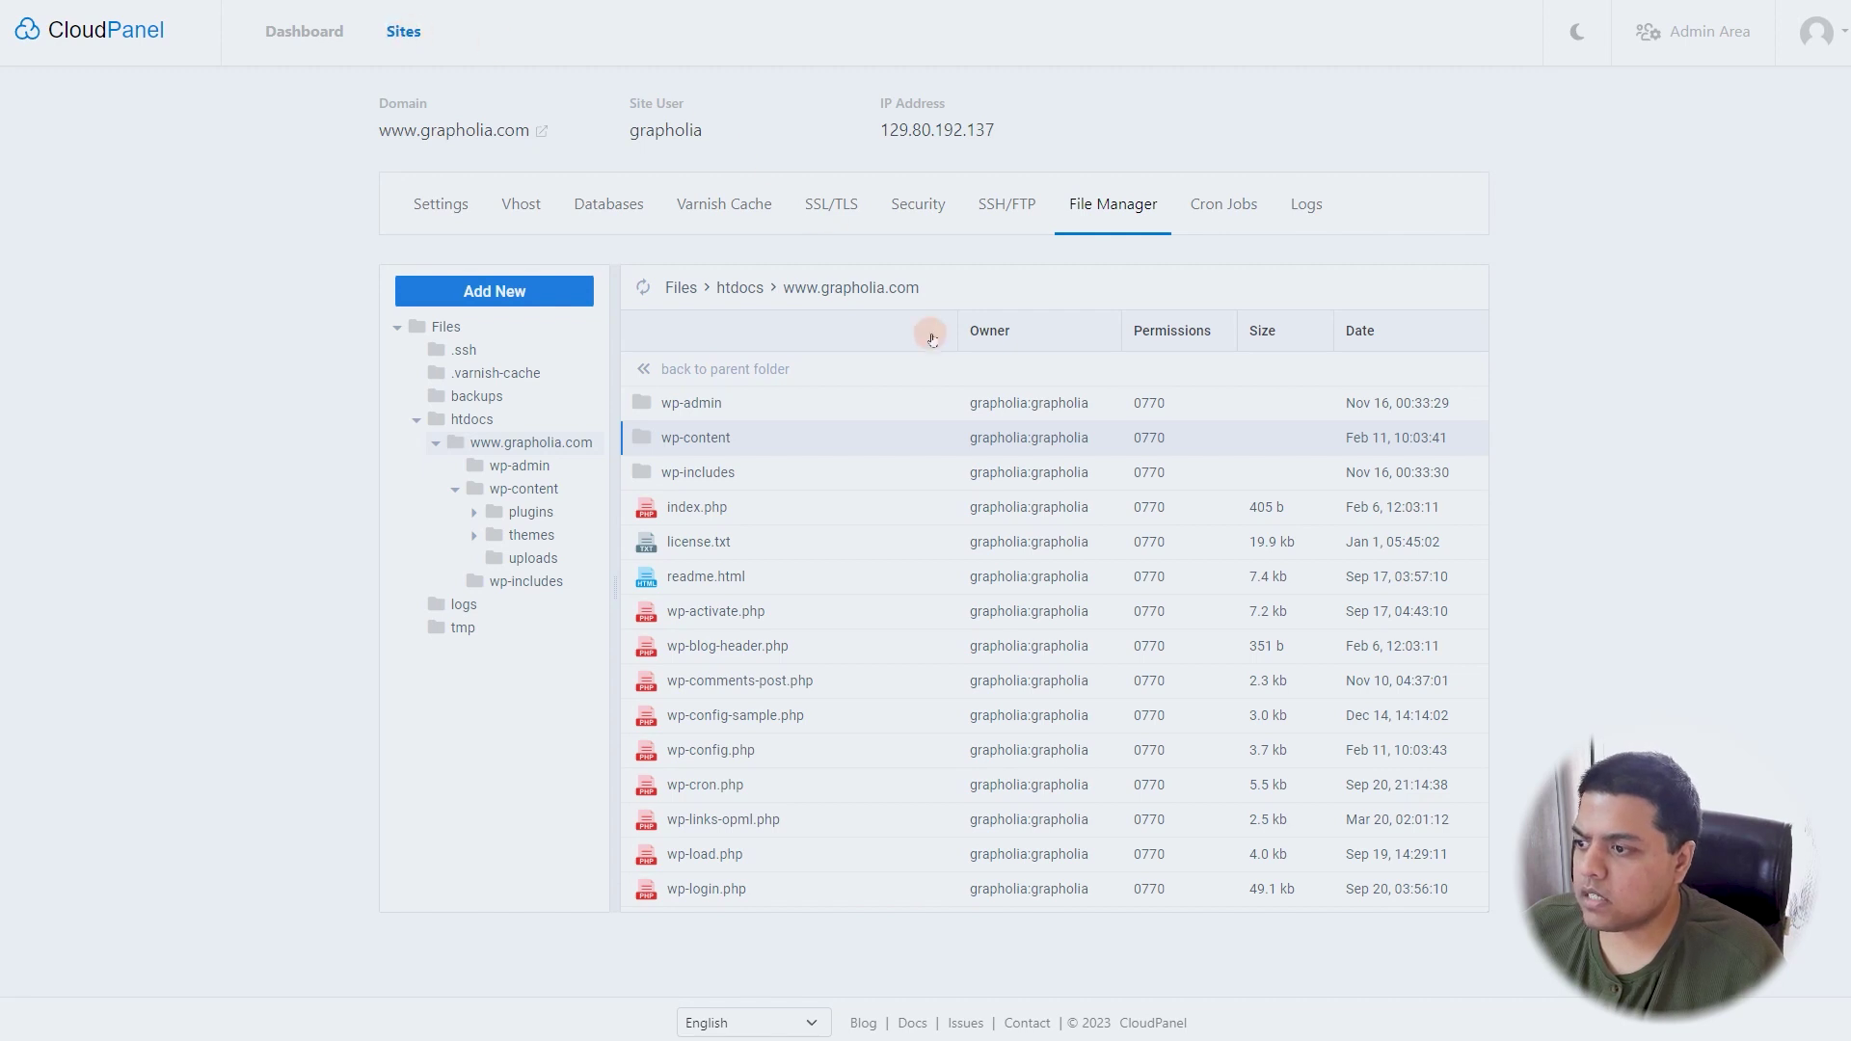
click(1431, 253)
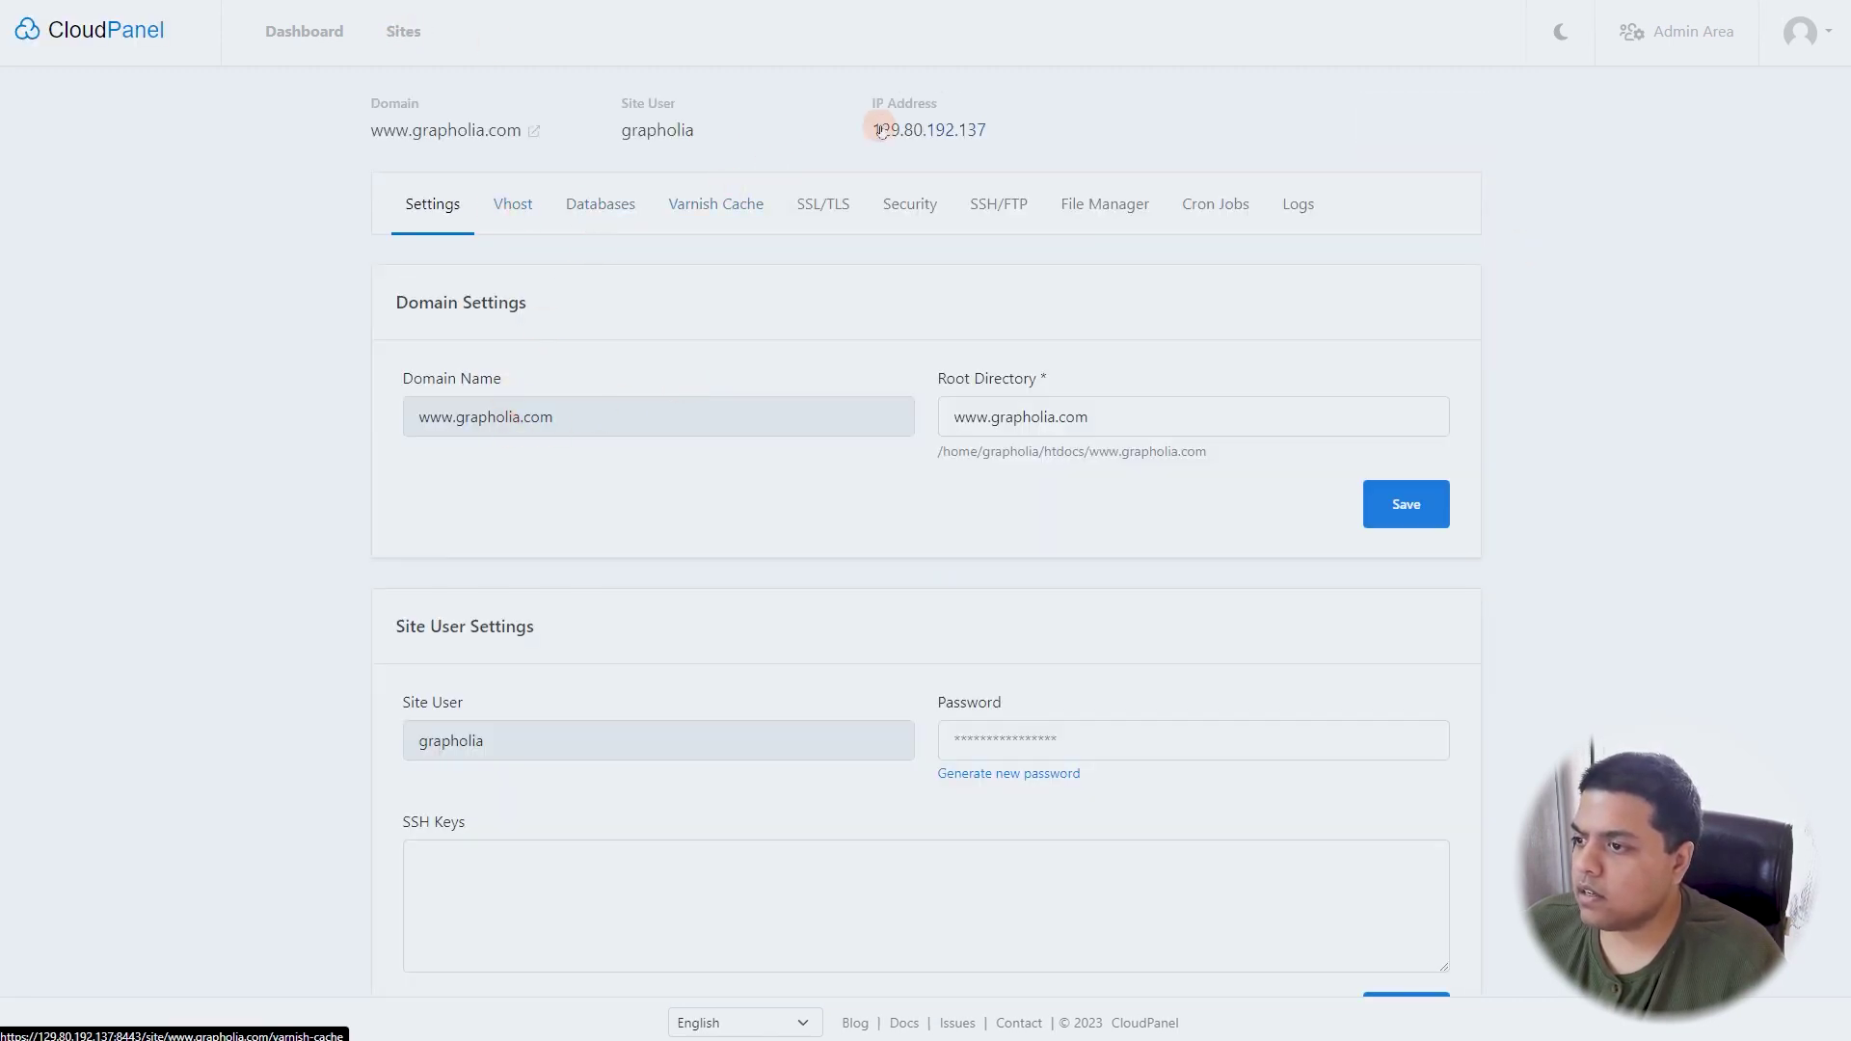
click(935, 123)
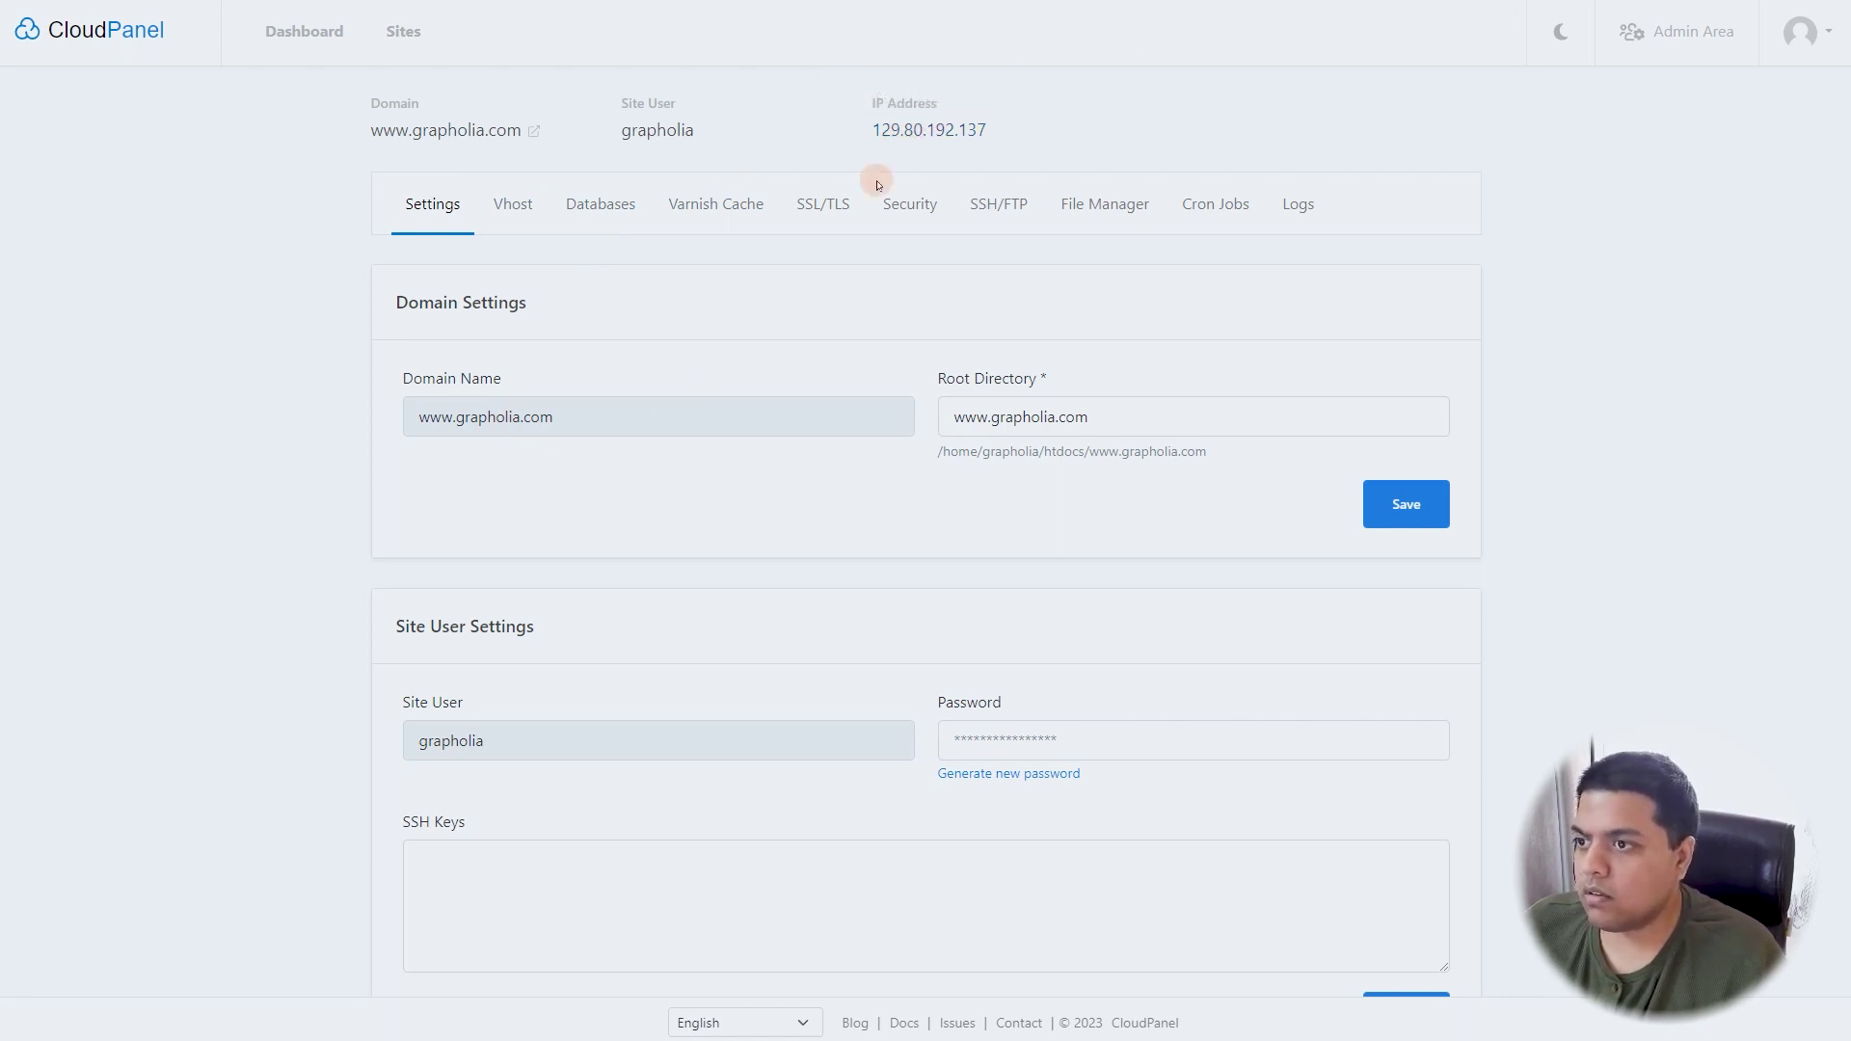
key(ctrl+Tab)
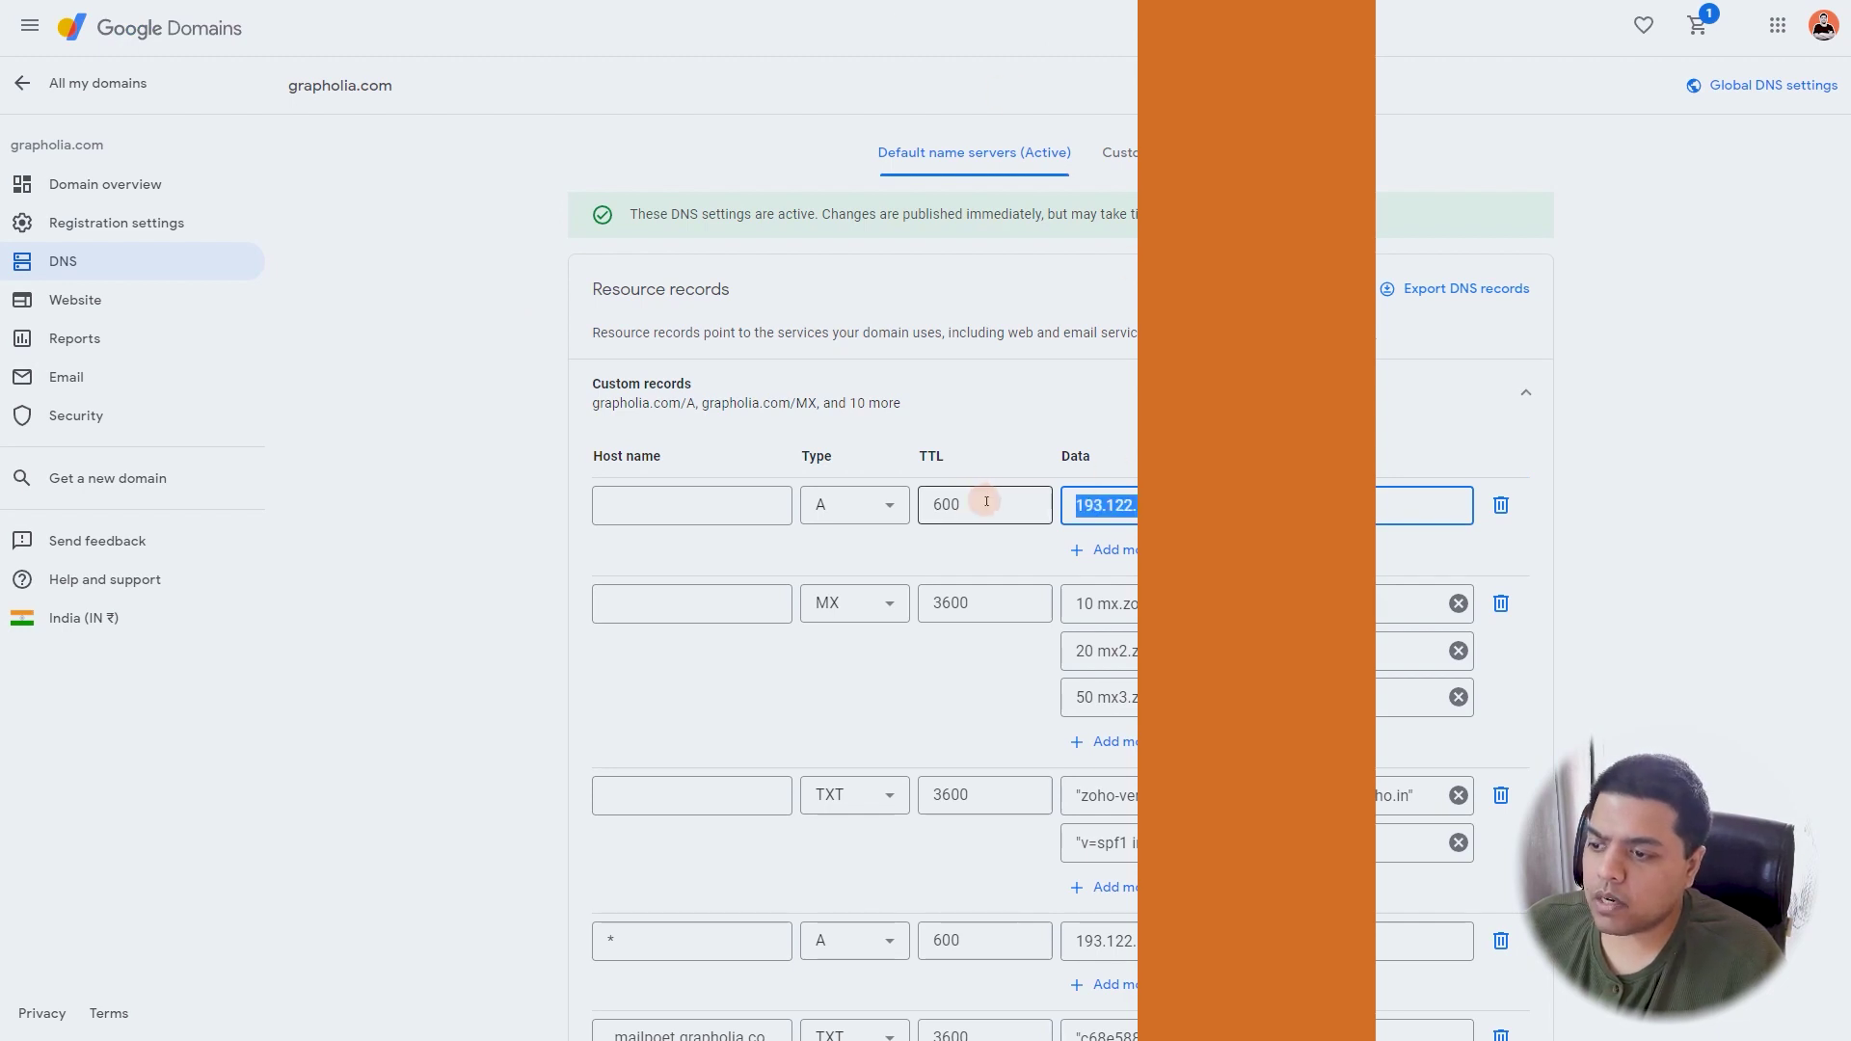
key(ctrl+v)
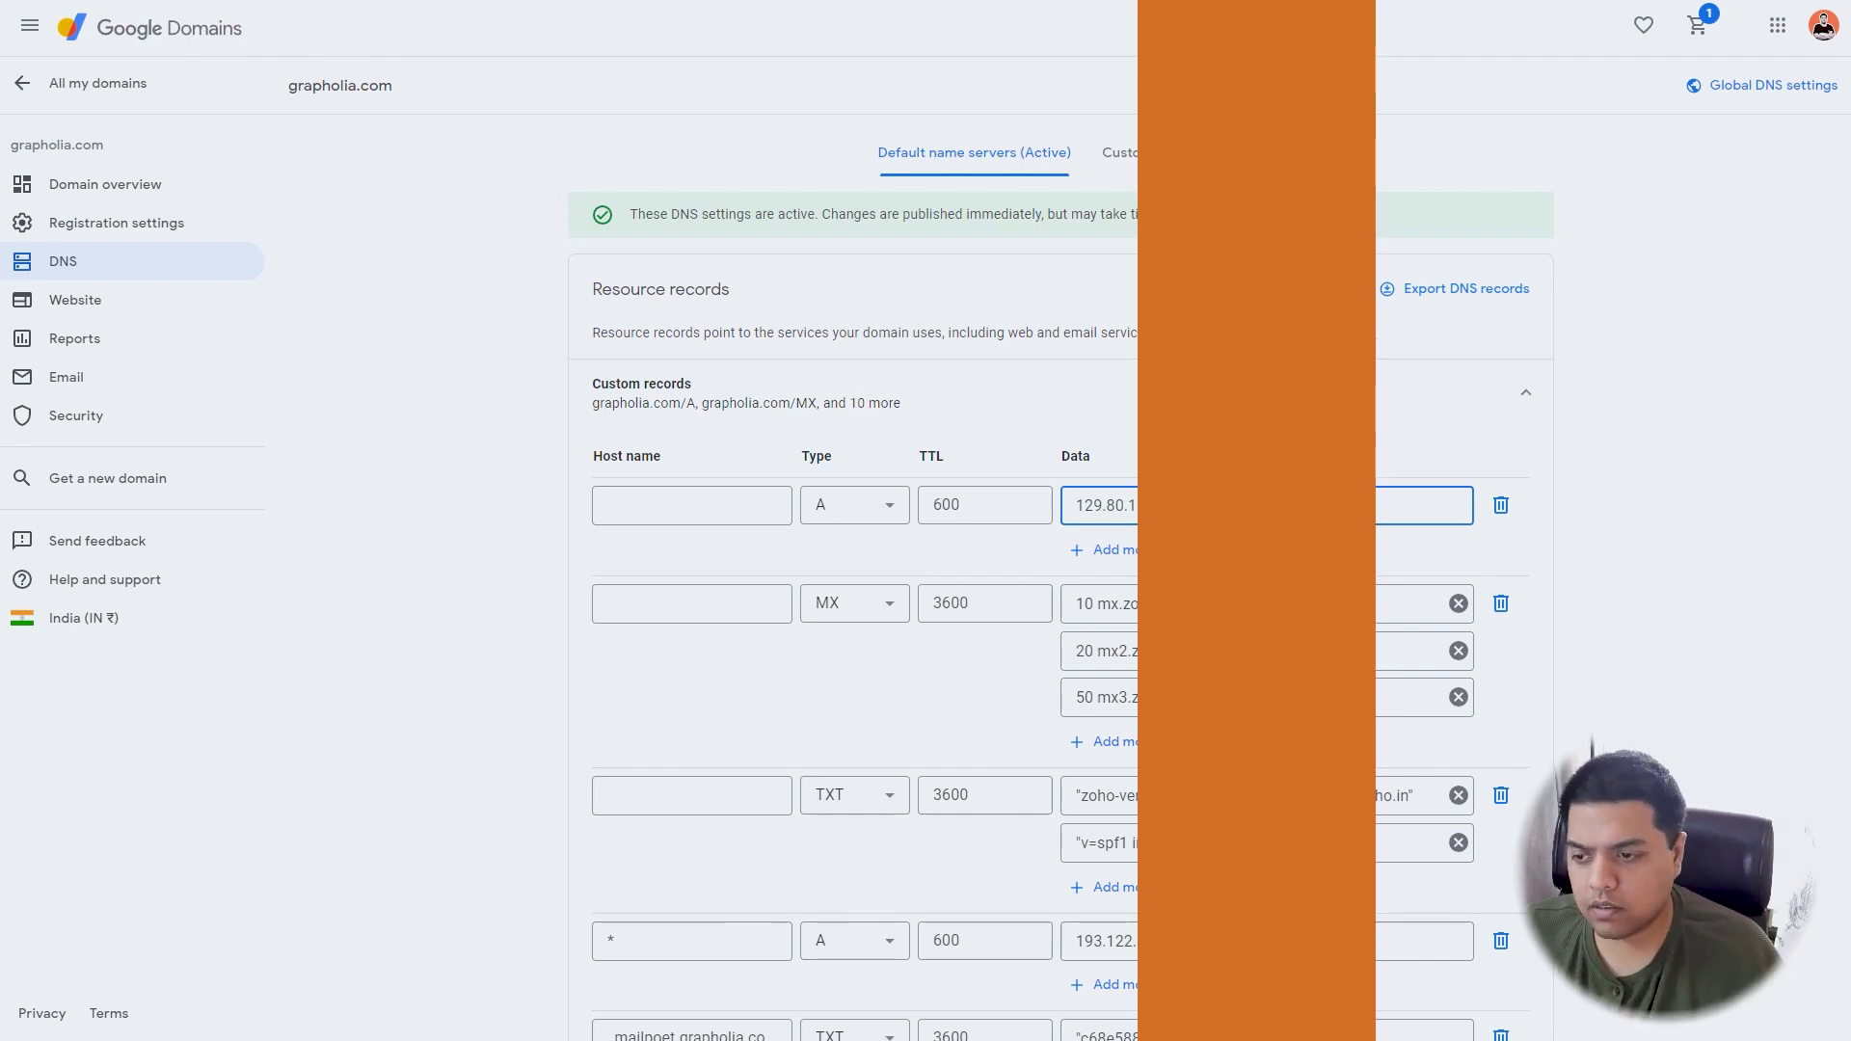
scroll(1434, 426, down, 13)
click(1487, 605)
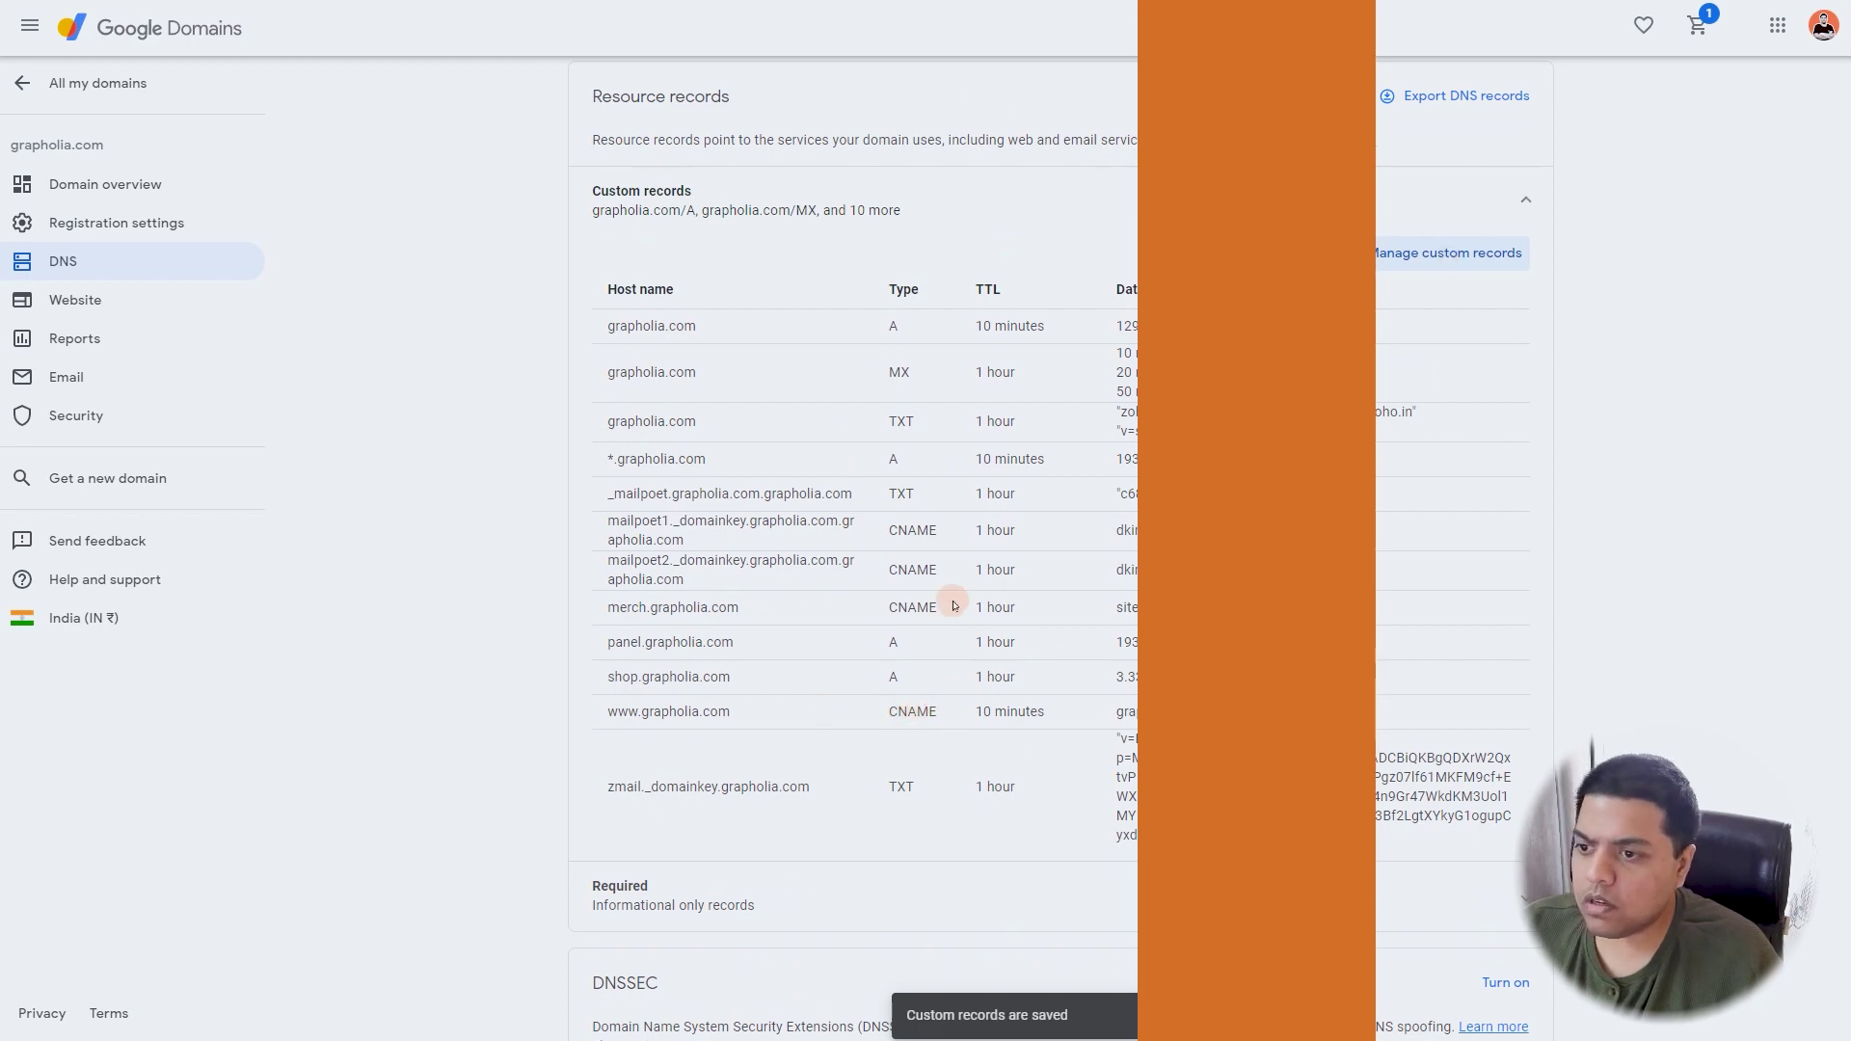
- Reopen the custom records for editing, draft a new CNAME record for host www, and delete that draft
click(1399, 252)
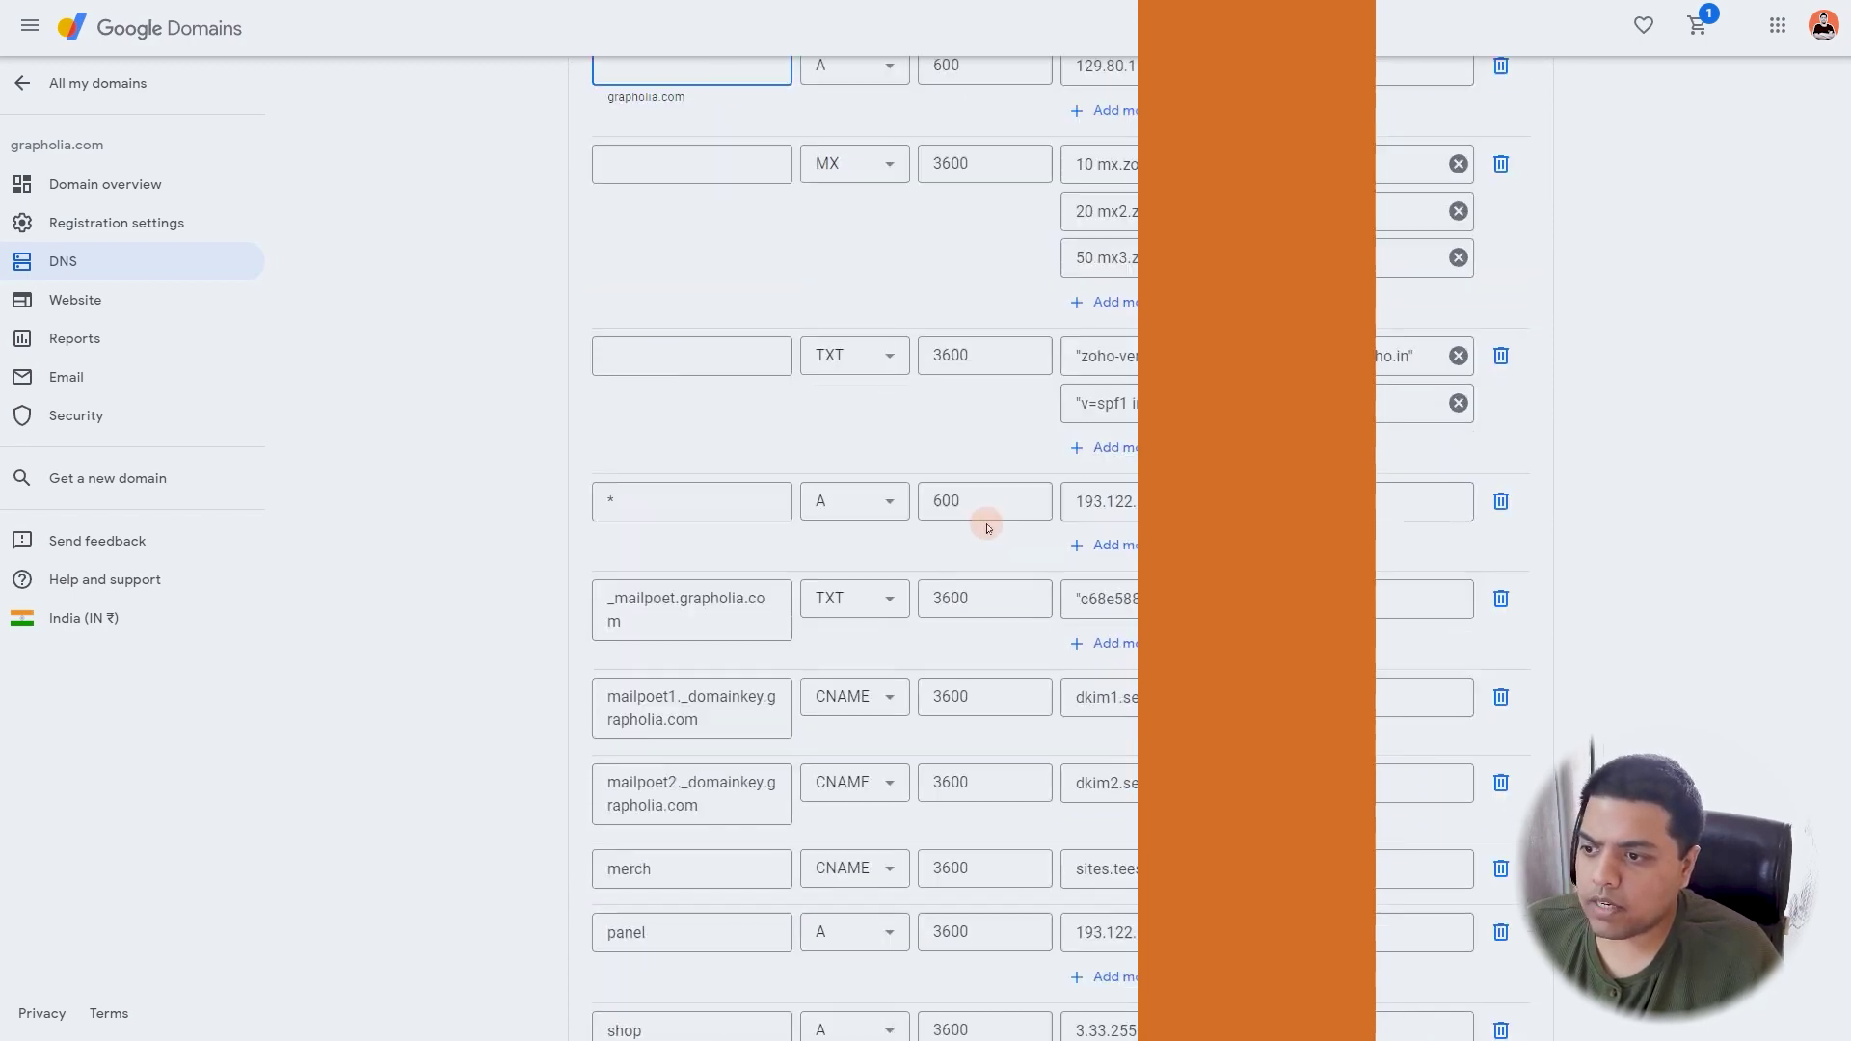
scroll(987, 528, down, 15)
click(609, 487)
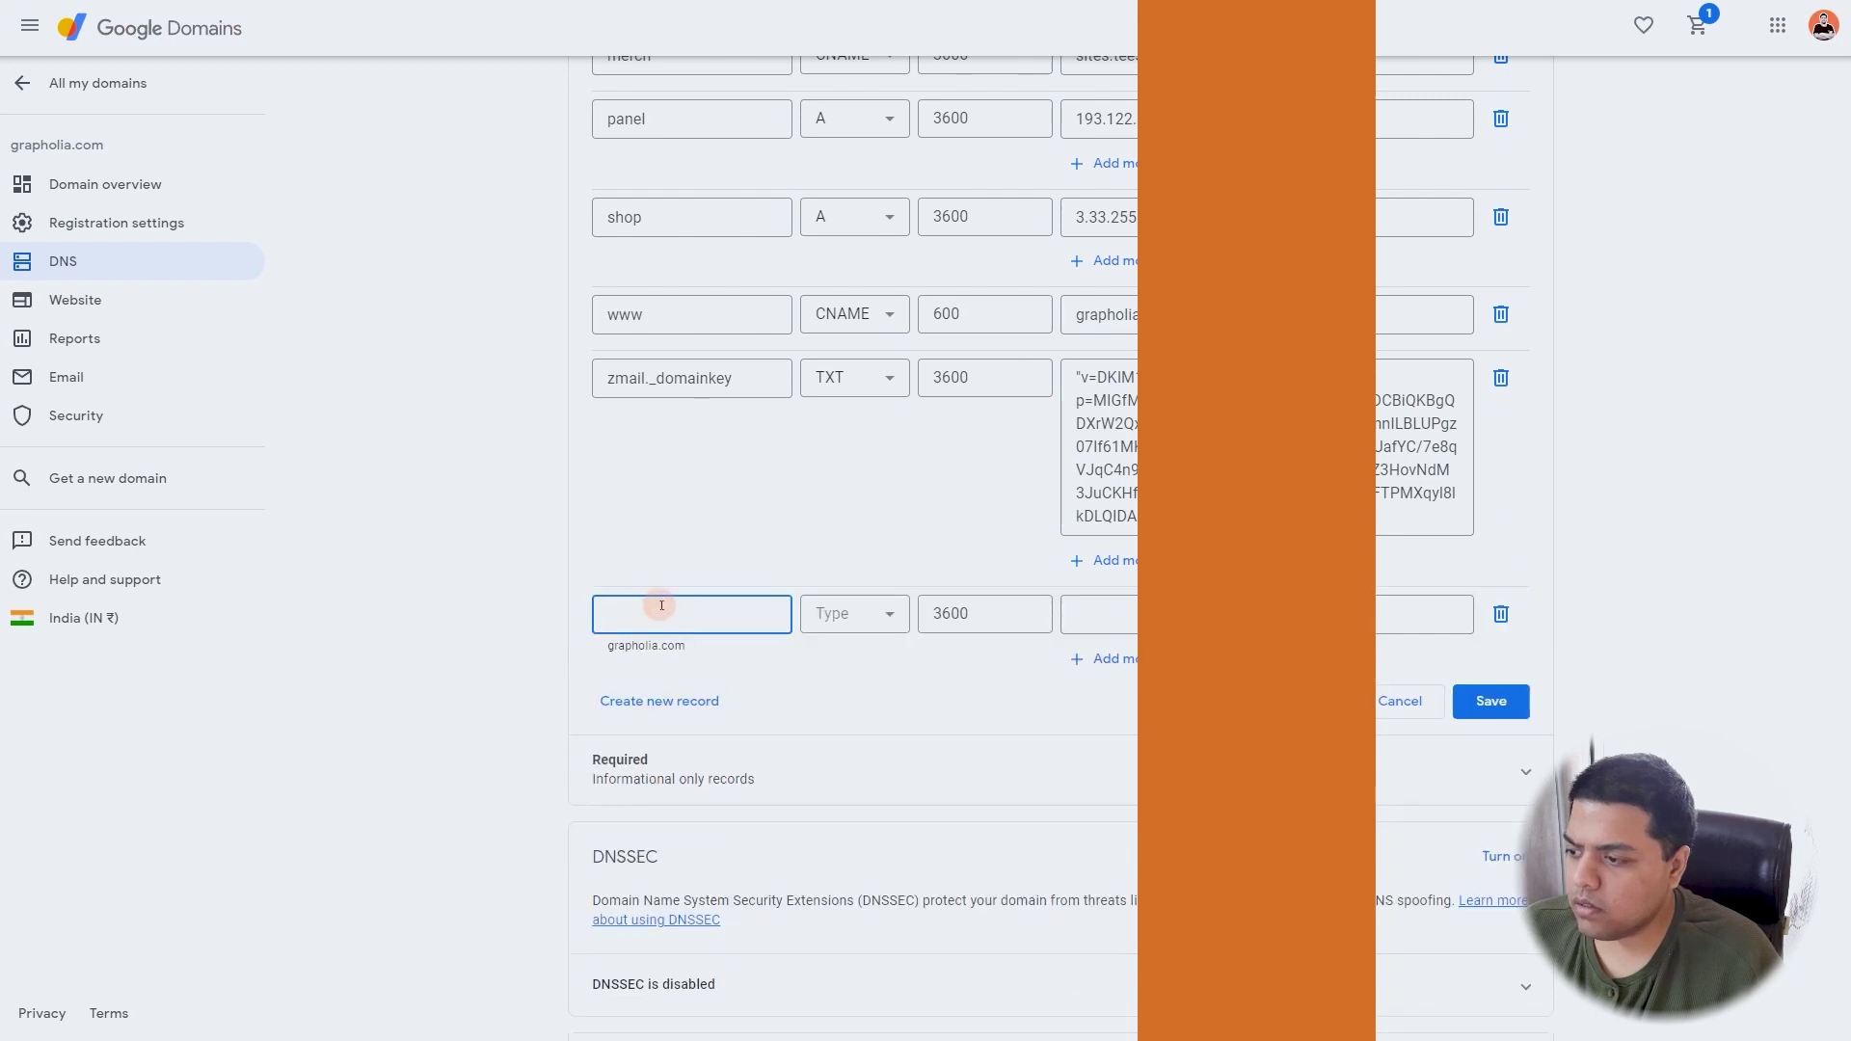
scroll(766, 386, up, 1)
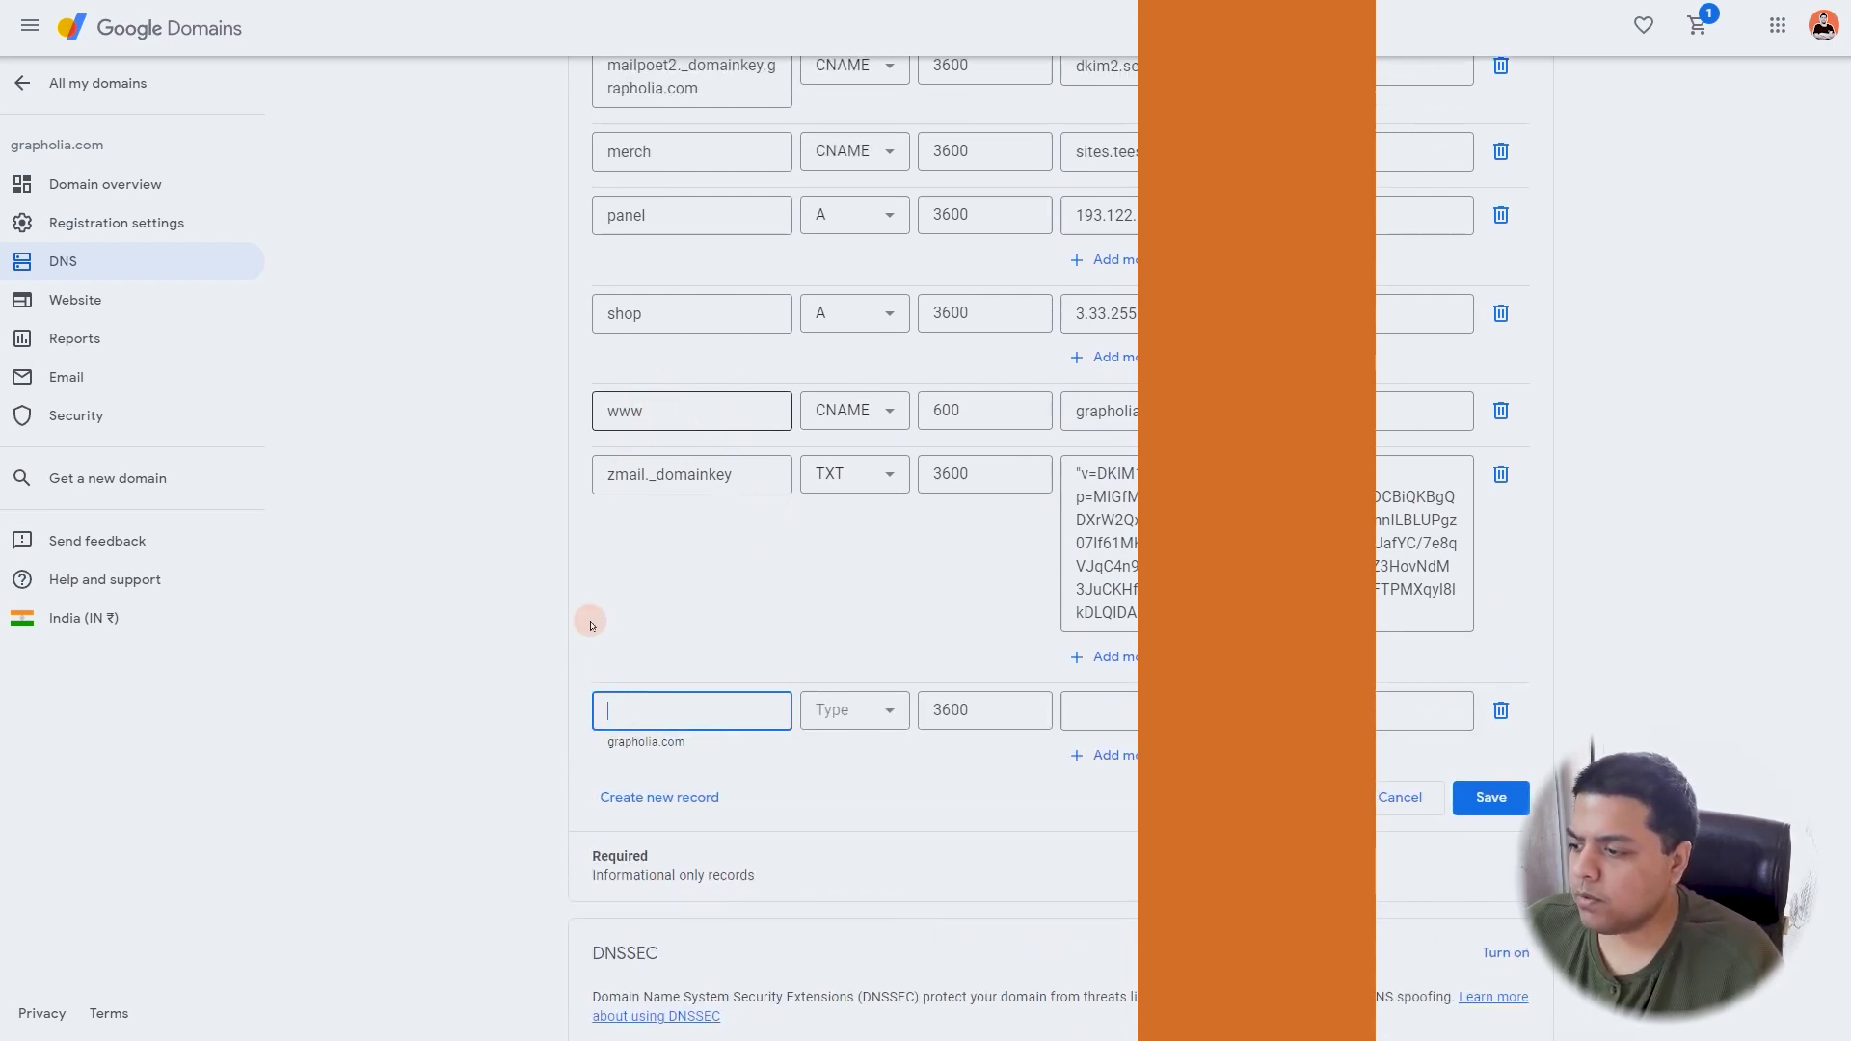
click(869, 719)
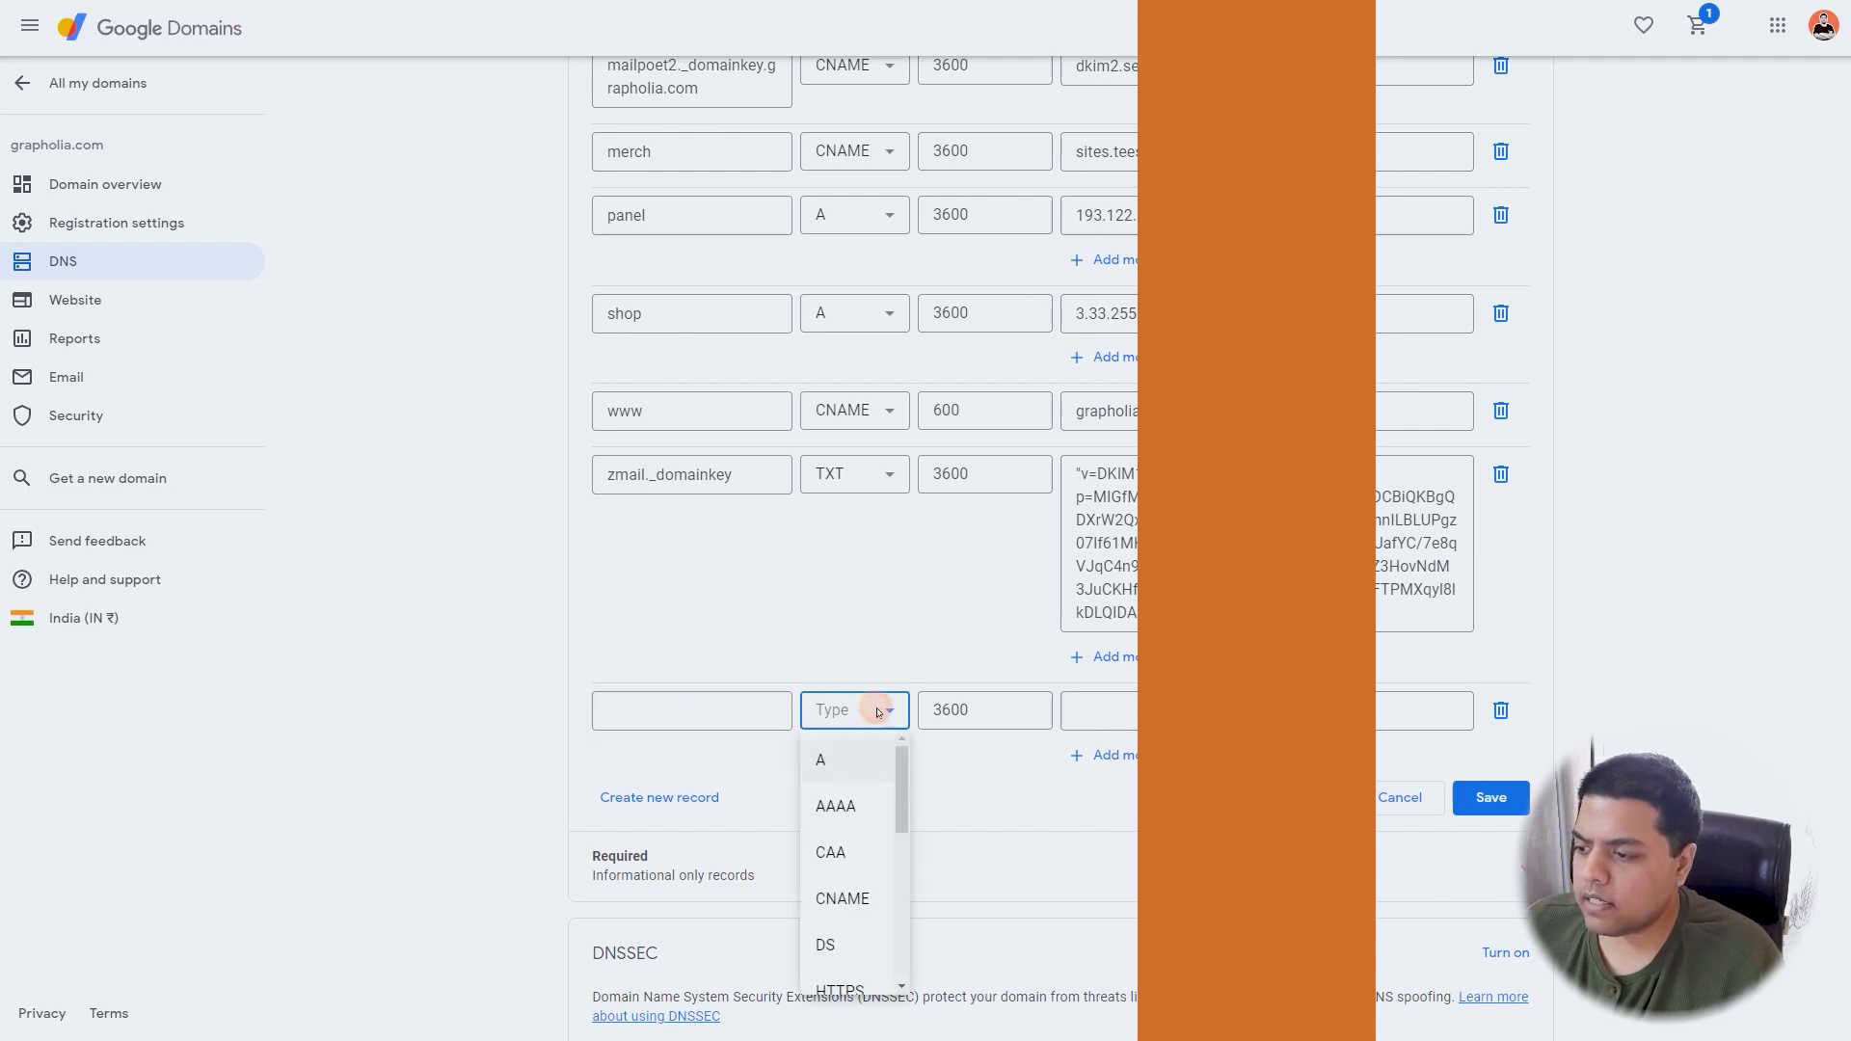
click(842, 900)
click(697, 709)
text(www)
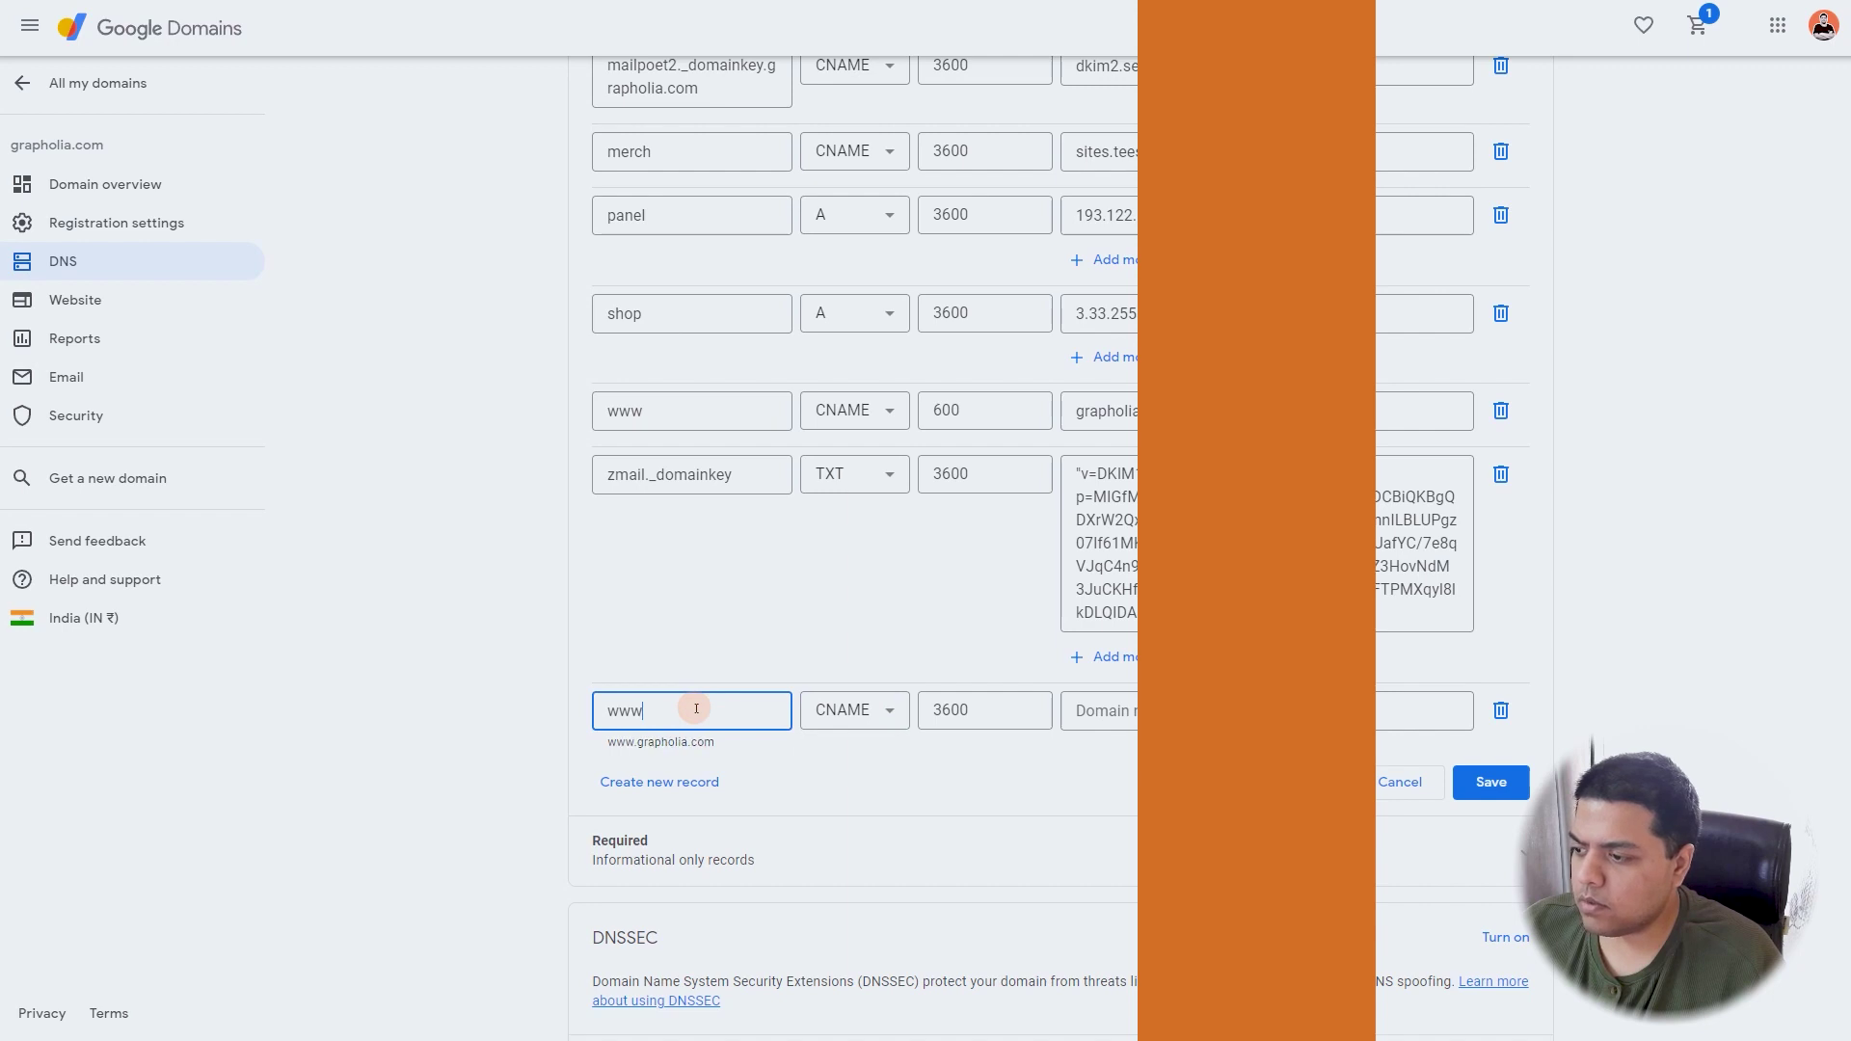
key(Tab)
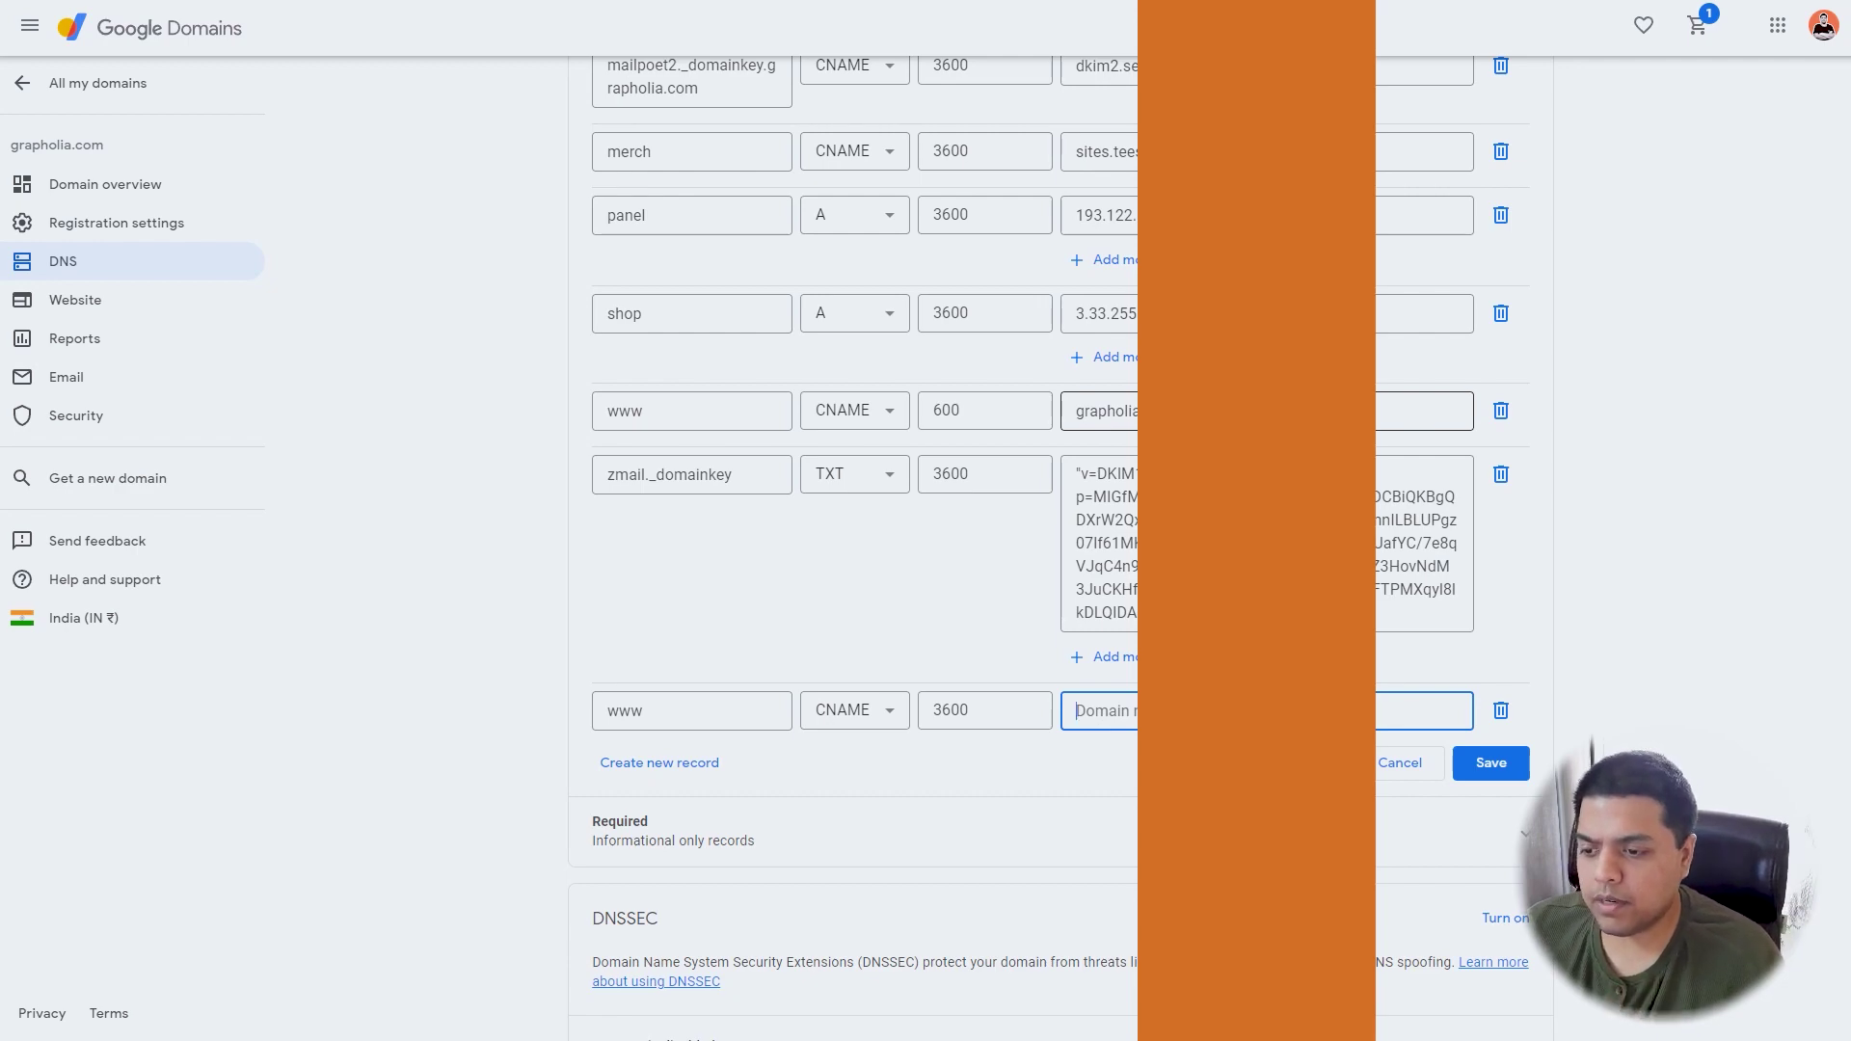
click(1500, 711)
- Check the custom records from the root A record down to the www CNAME entry and save them
scroll(1026, 653, down, 9)
click(1118, 700)
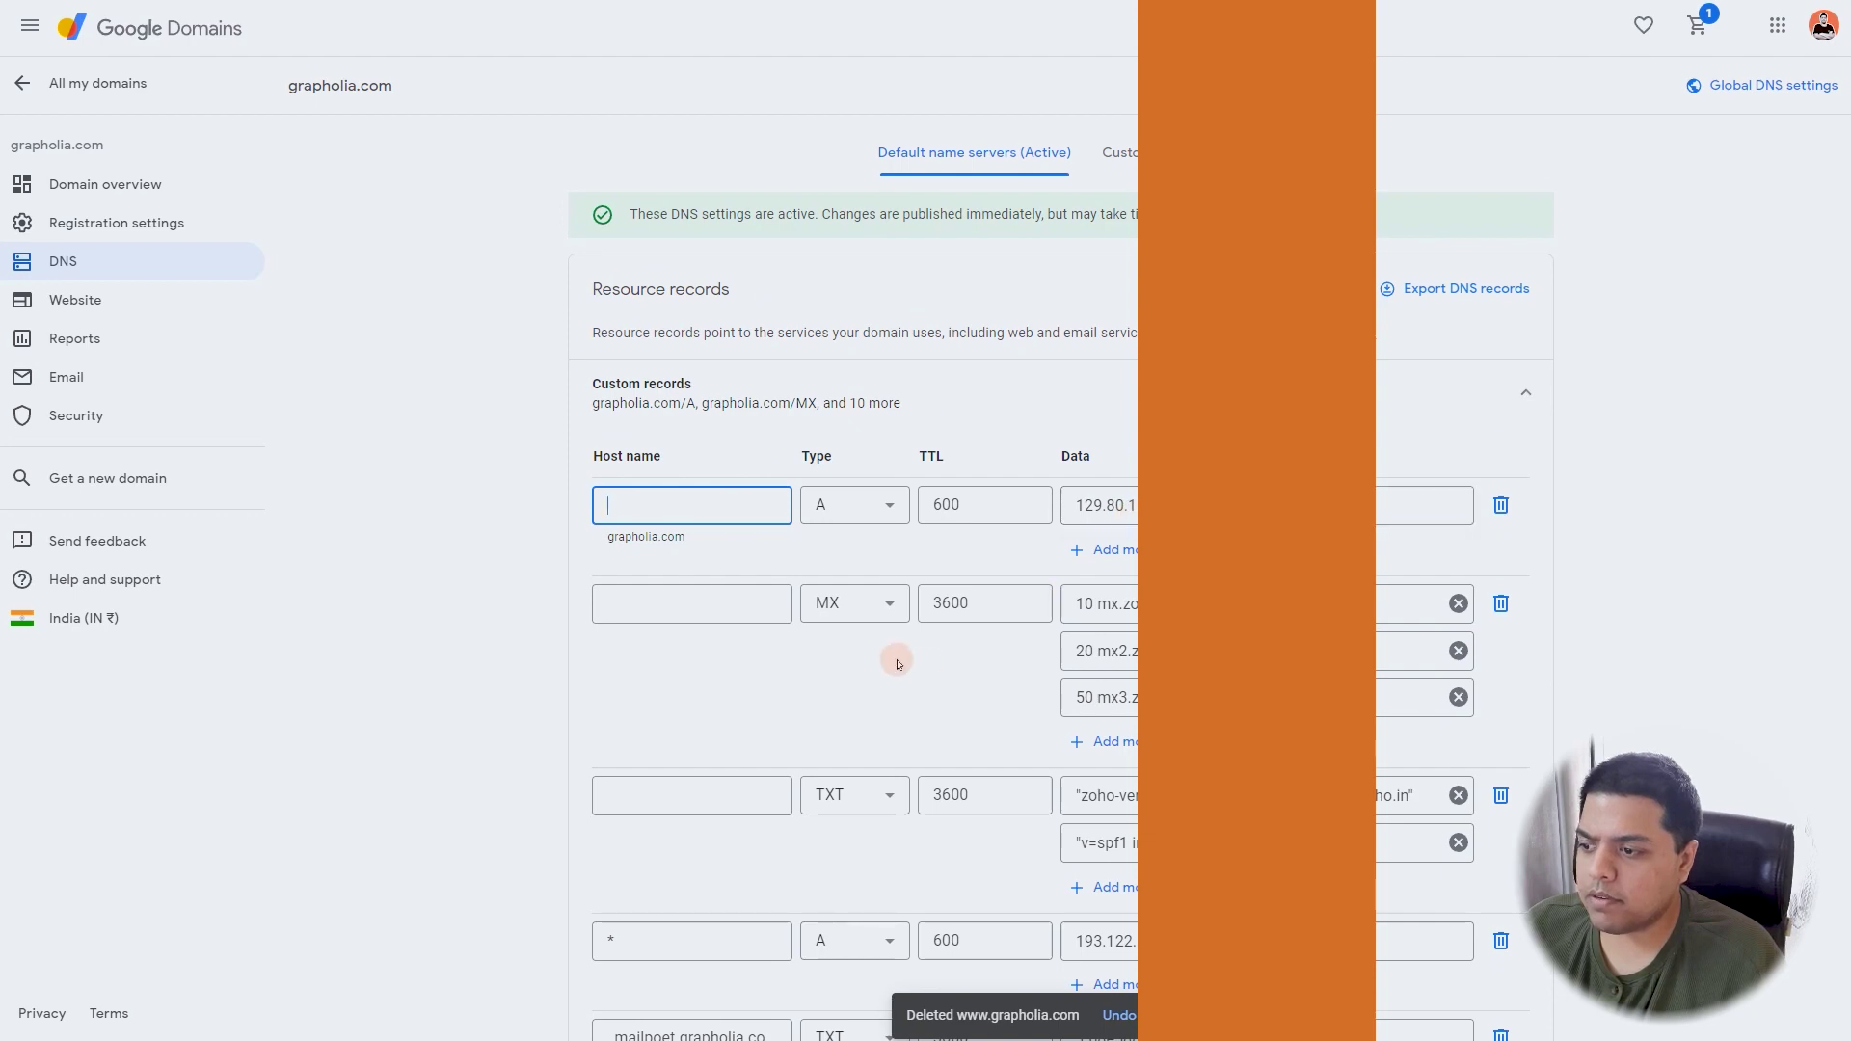
scroll(892, 646, down, 7)
scroll(868, 617, up, 7)
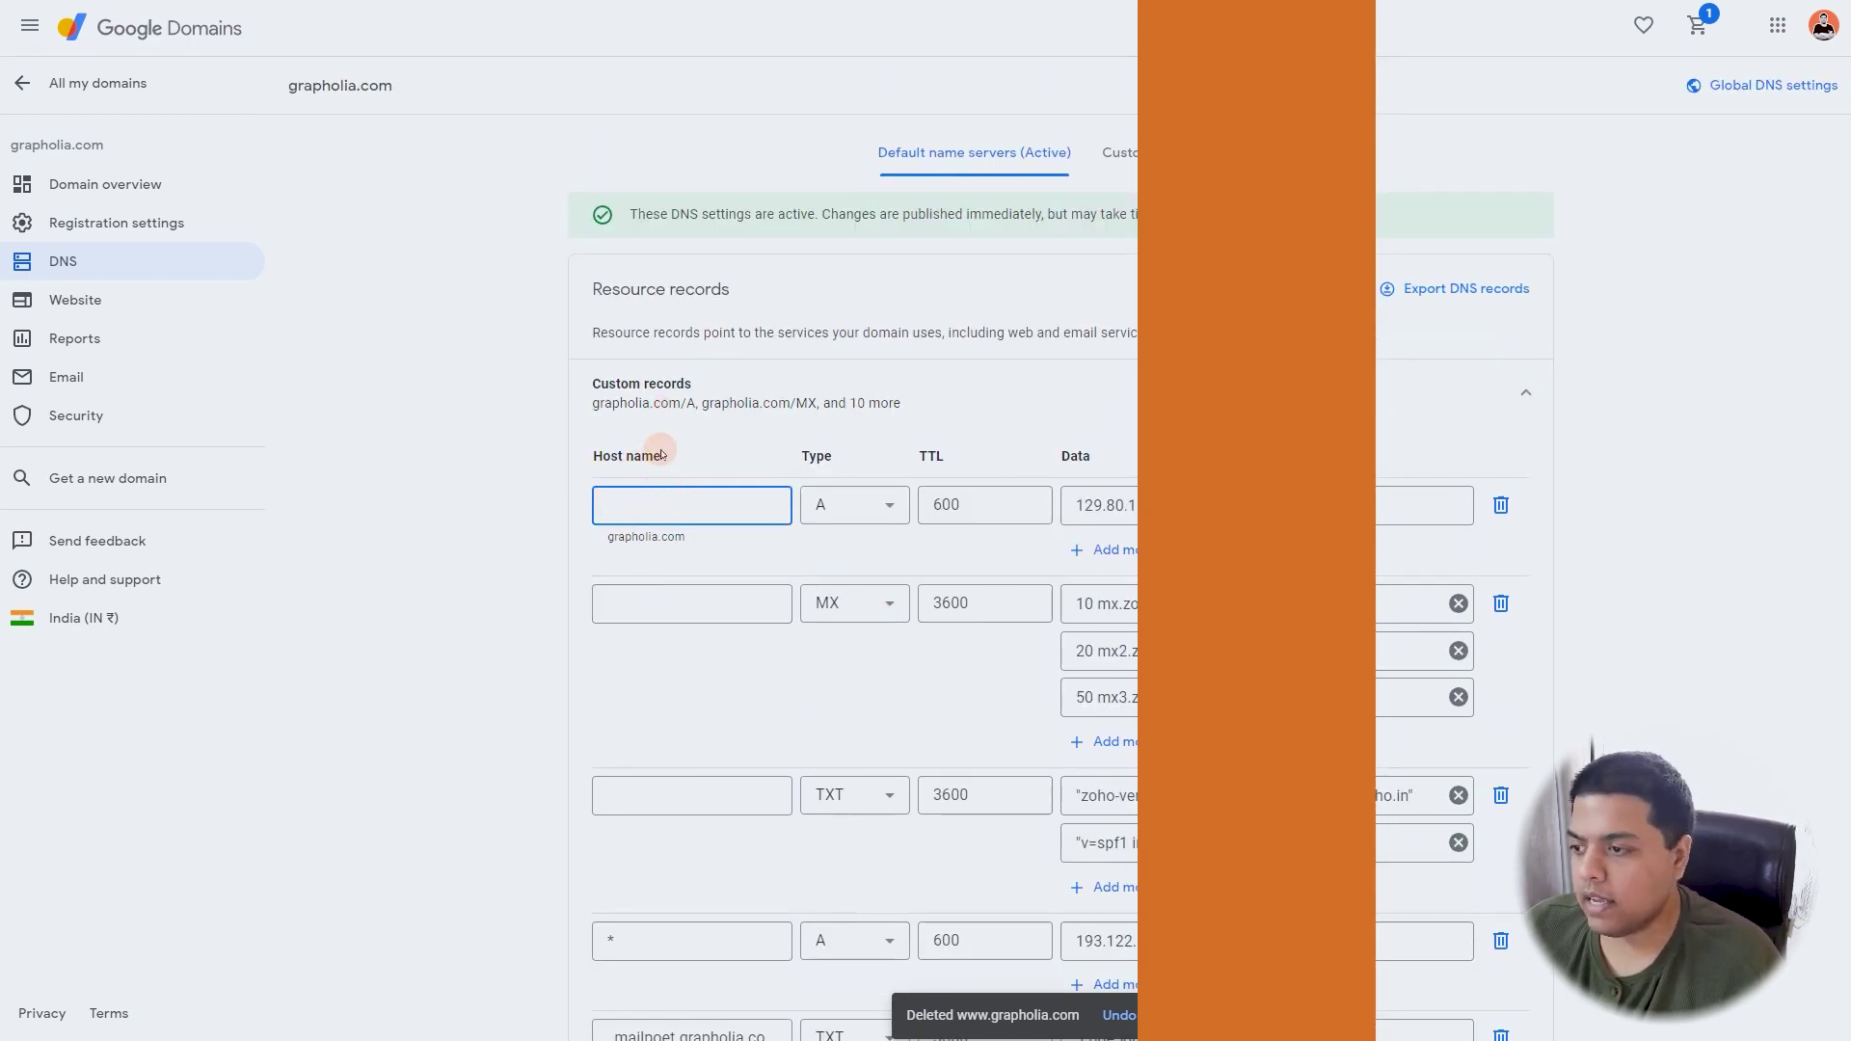
scroll(665, 473, down, 15)
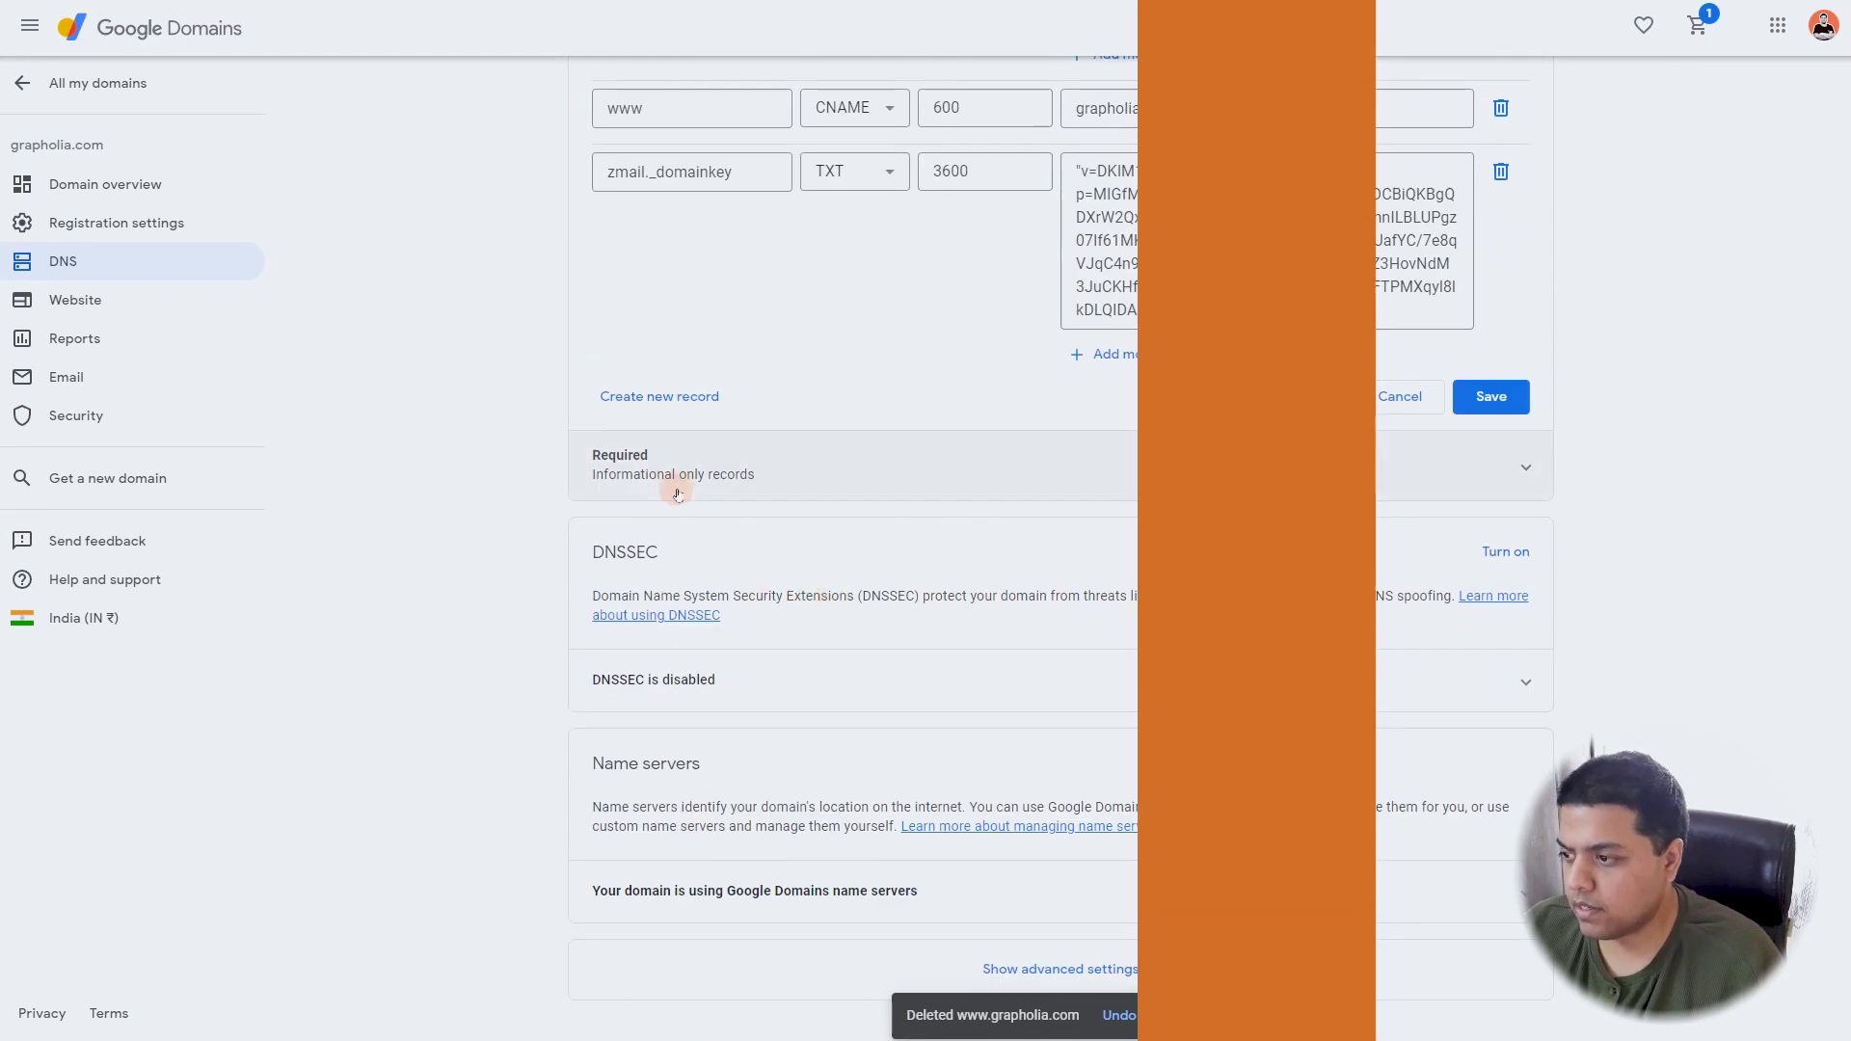
scroll(1109, 778, up, 8)
scroll(994, 851, up, 6)
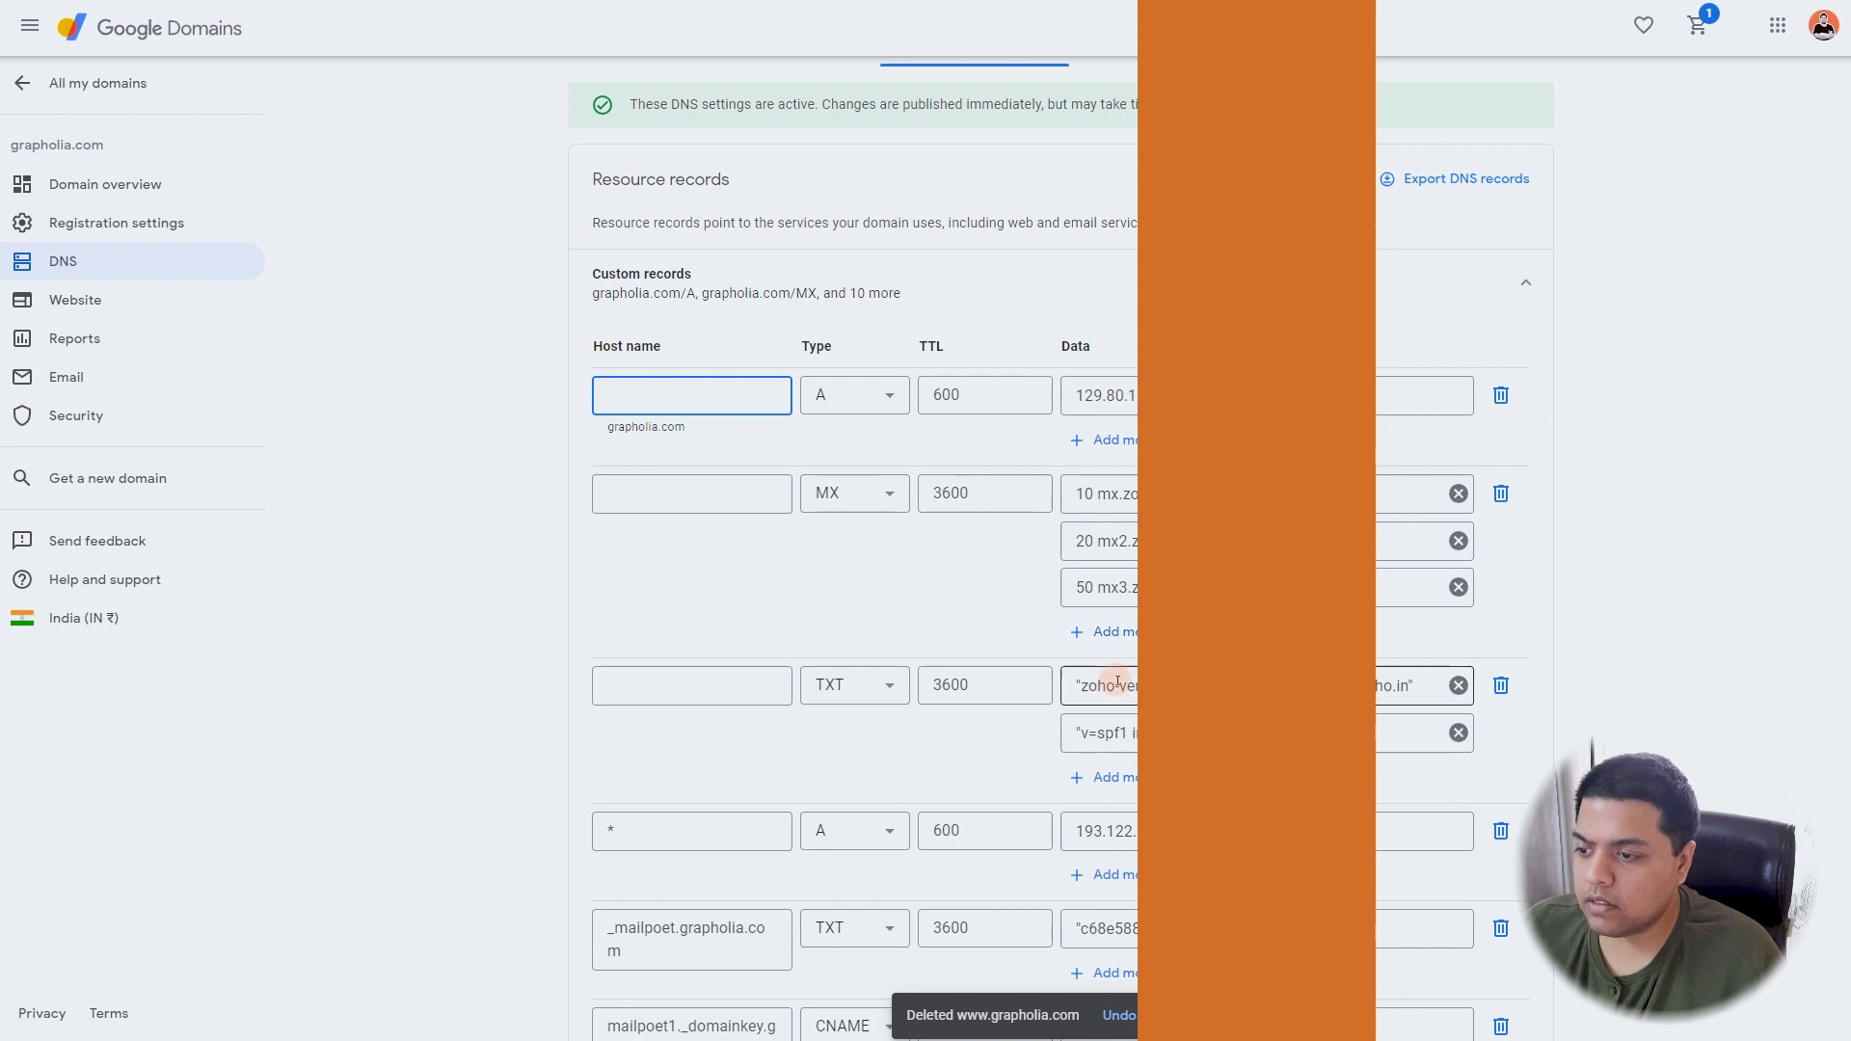
scroll(1117, 682, down, 13)
scroll(1117, 683, up, 6)
scroll(1061, 540, up, 7)
scroll(1060, 540, down, 8)
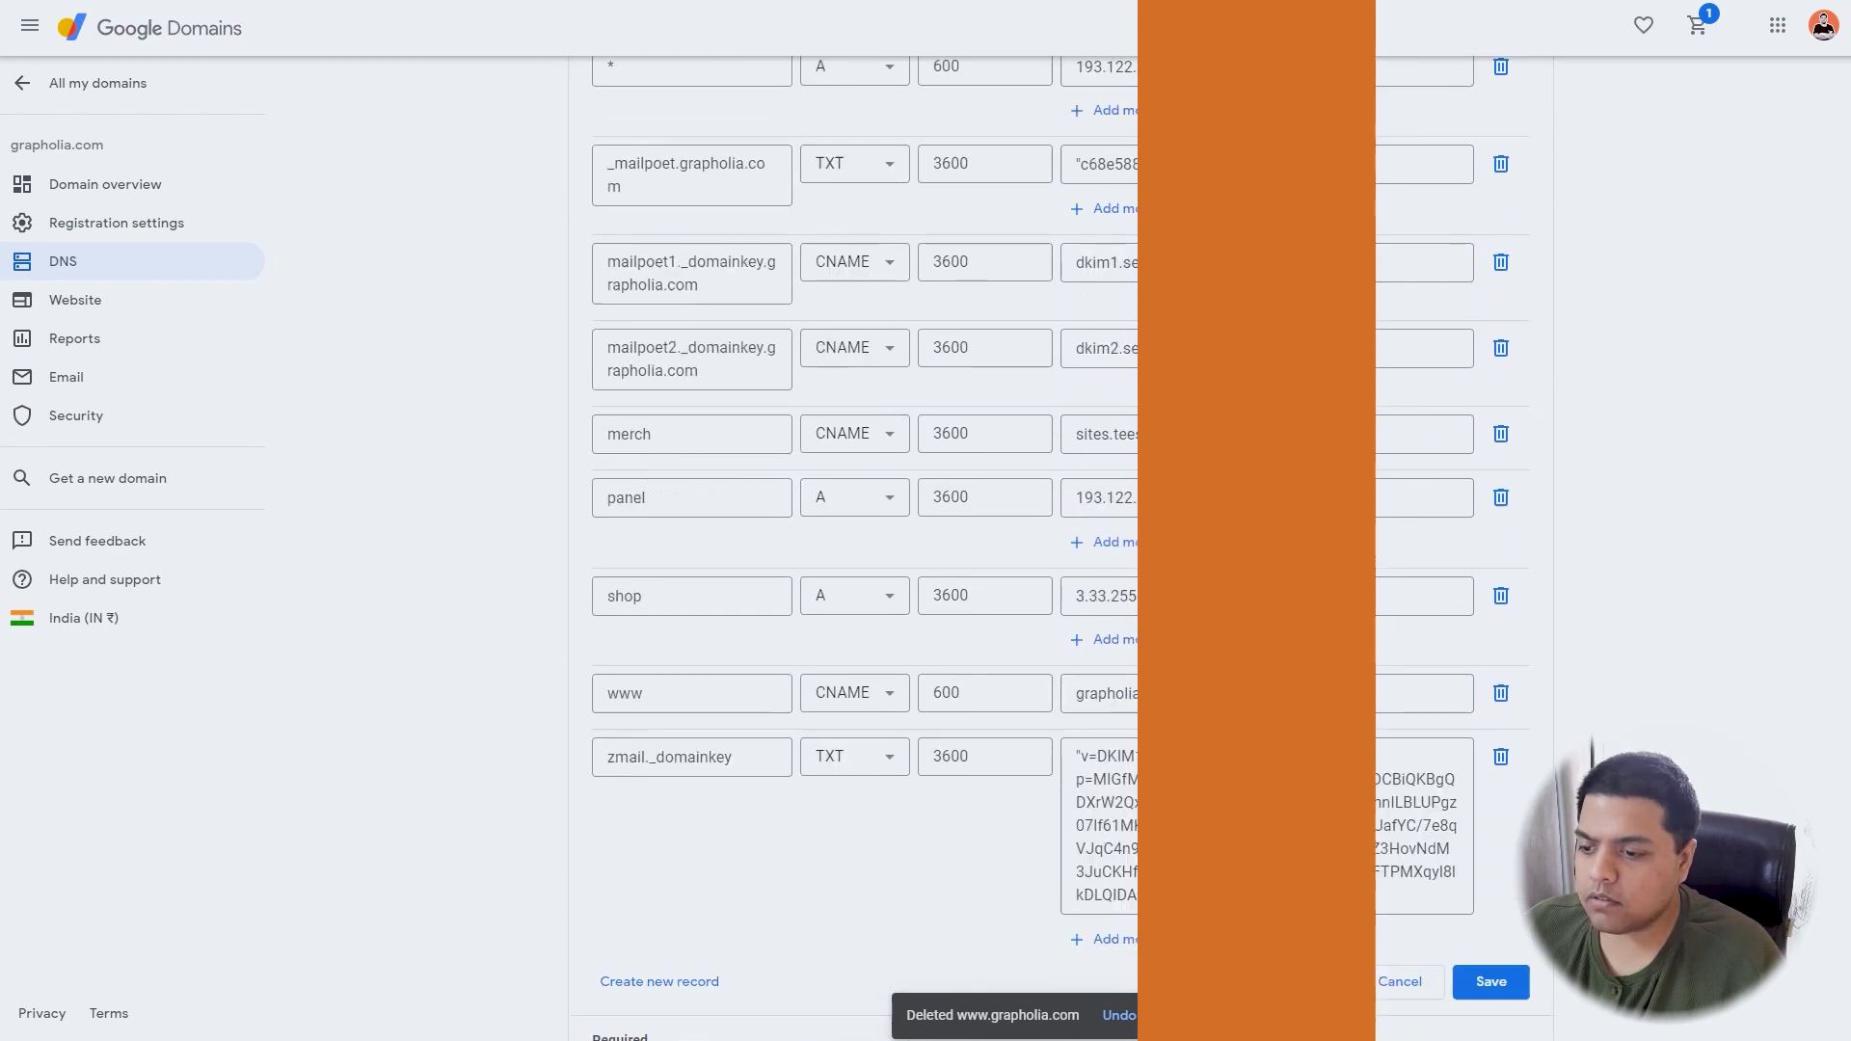
scroll(1350, 761, down, 2)
click(1492, 783)
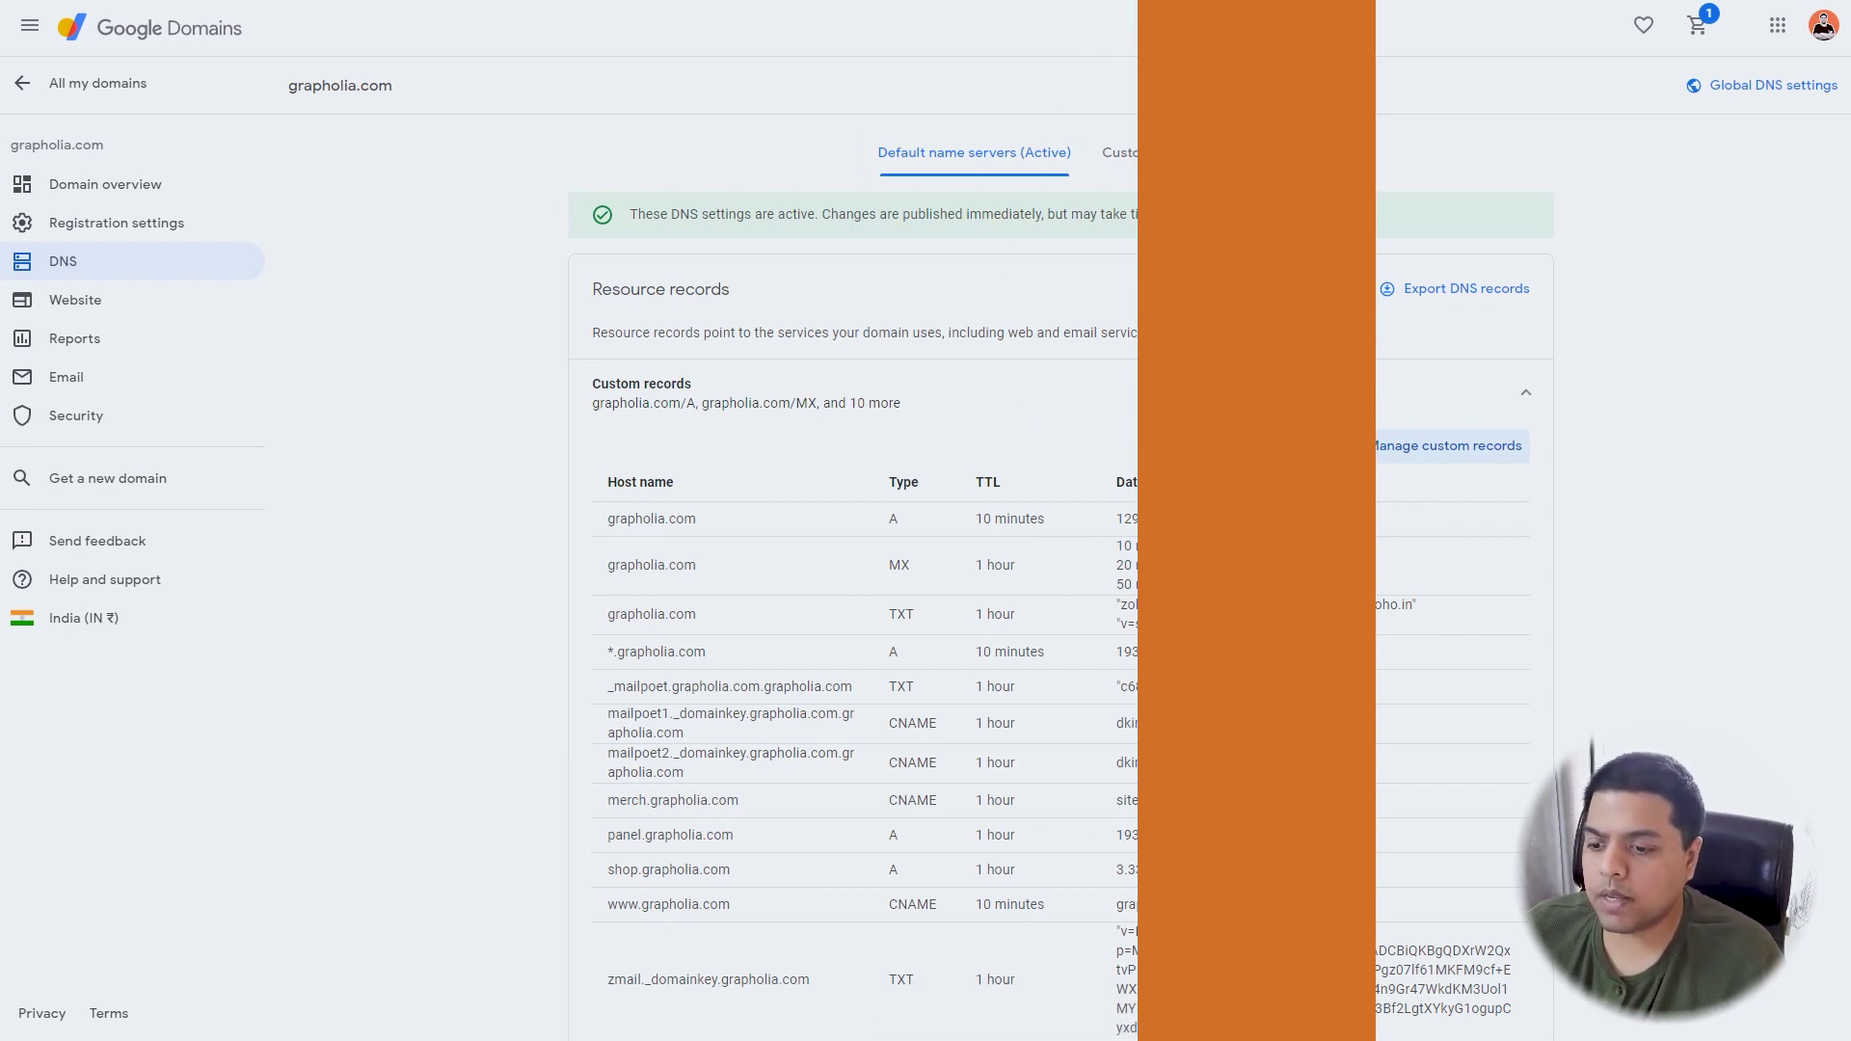
key(alt+Tab)
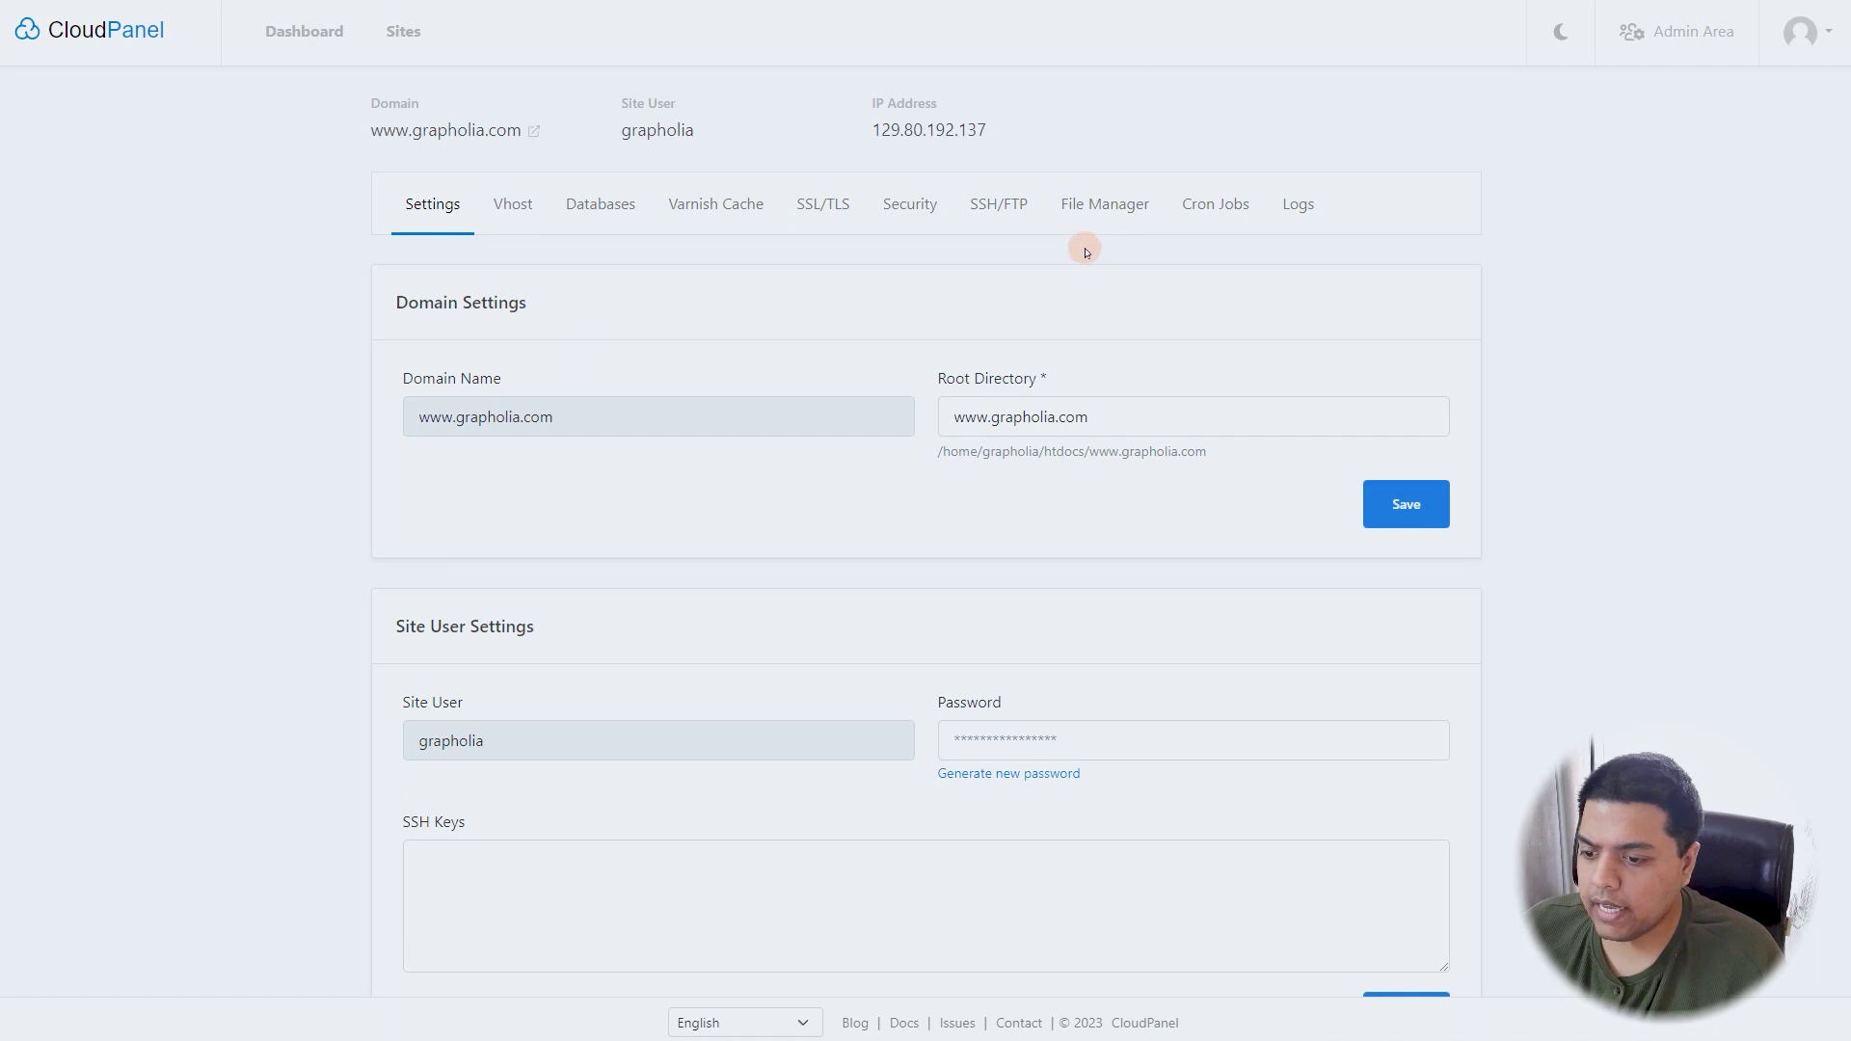
click(817, 207)
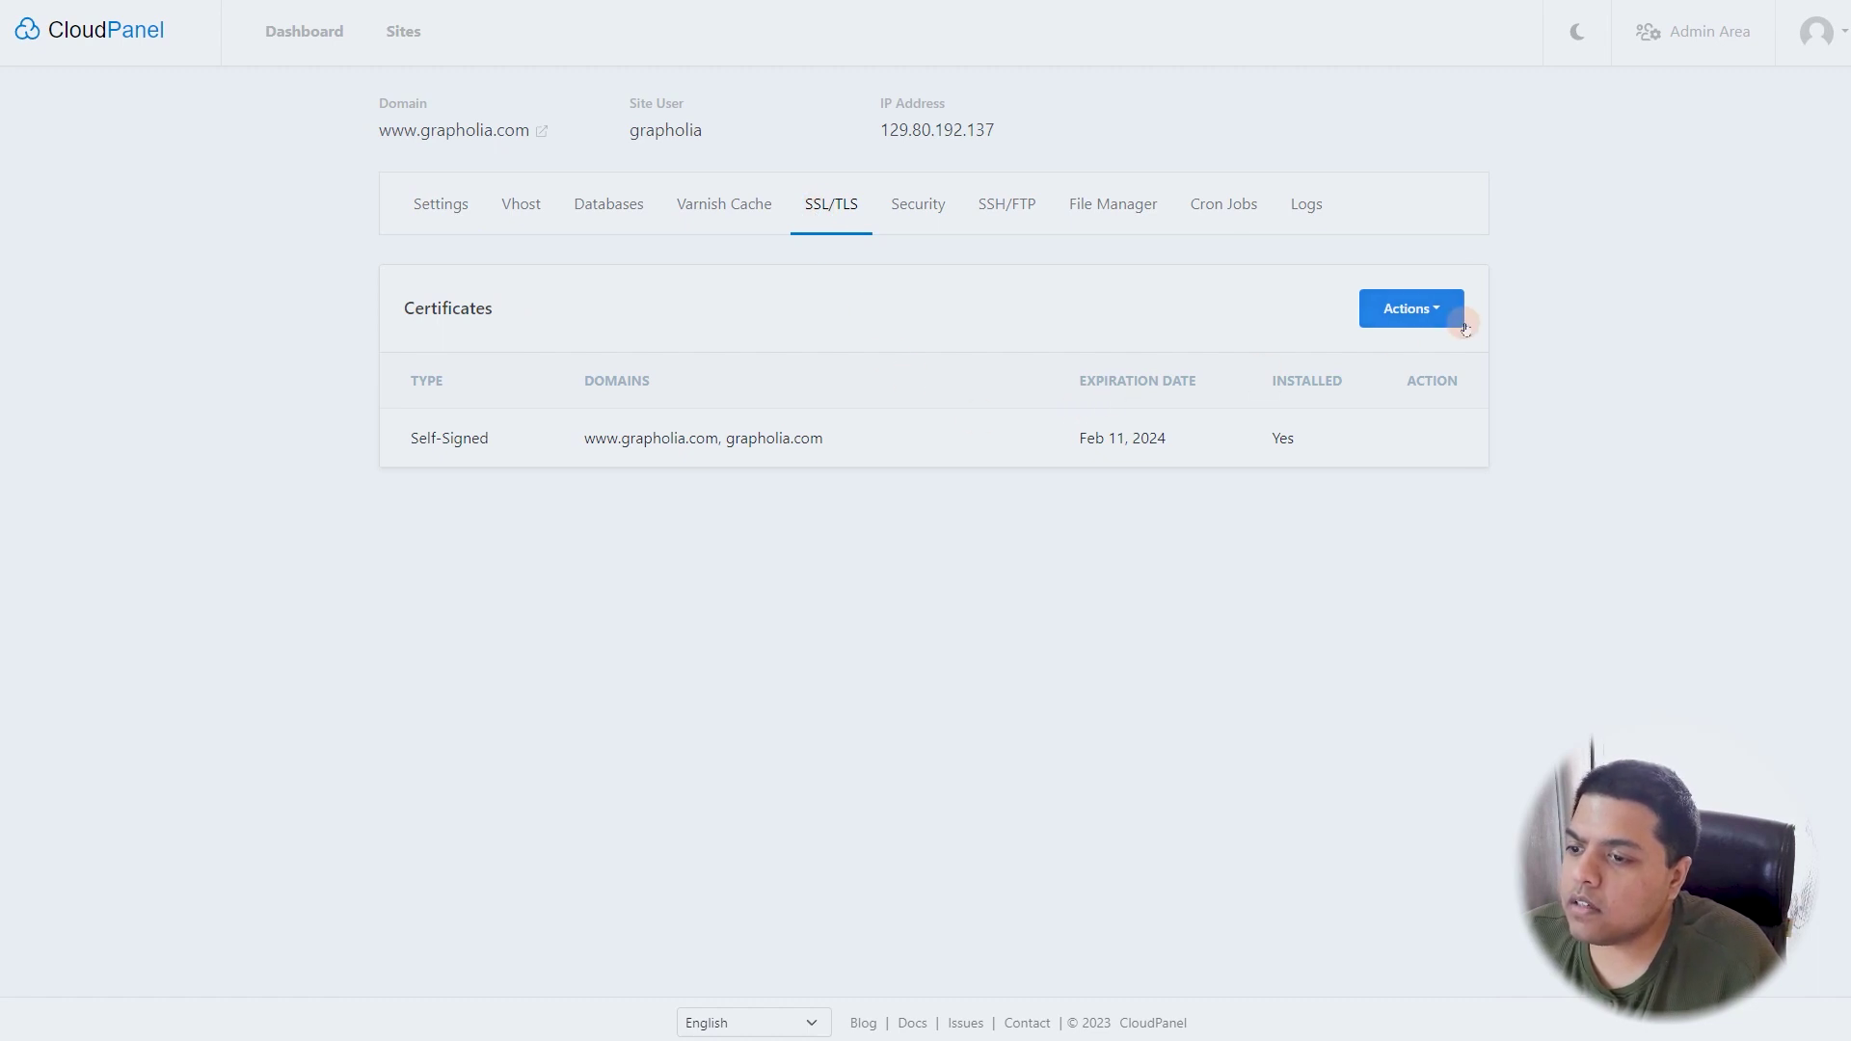
click(1427, 318)
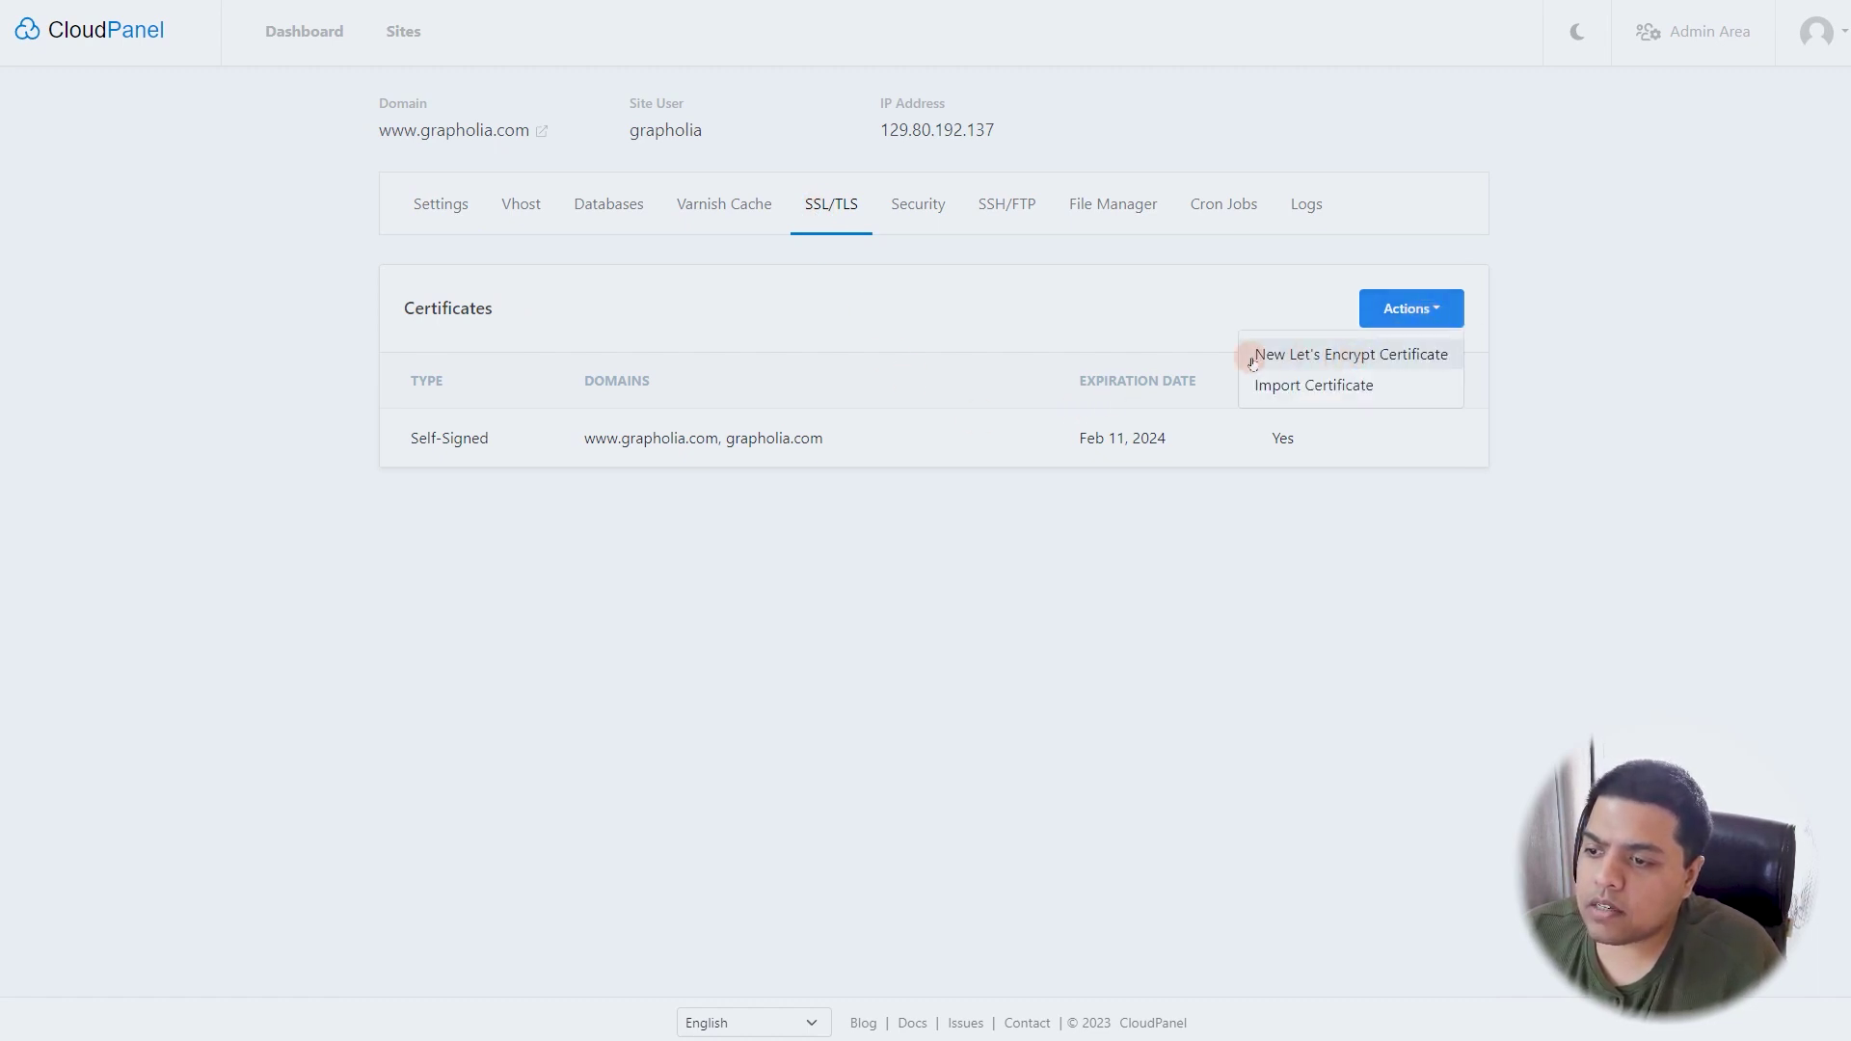
click(1368, 356)
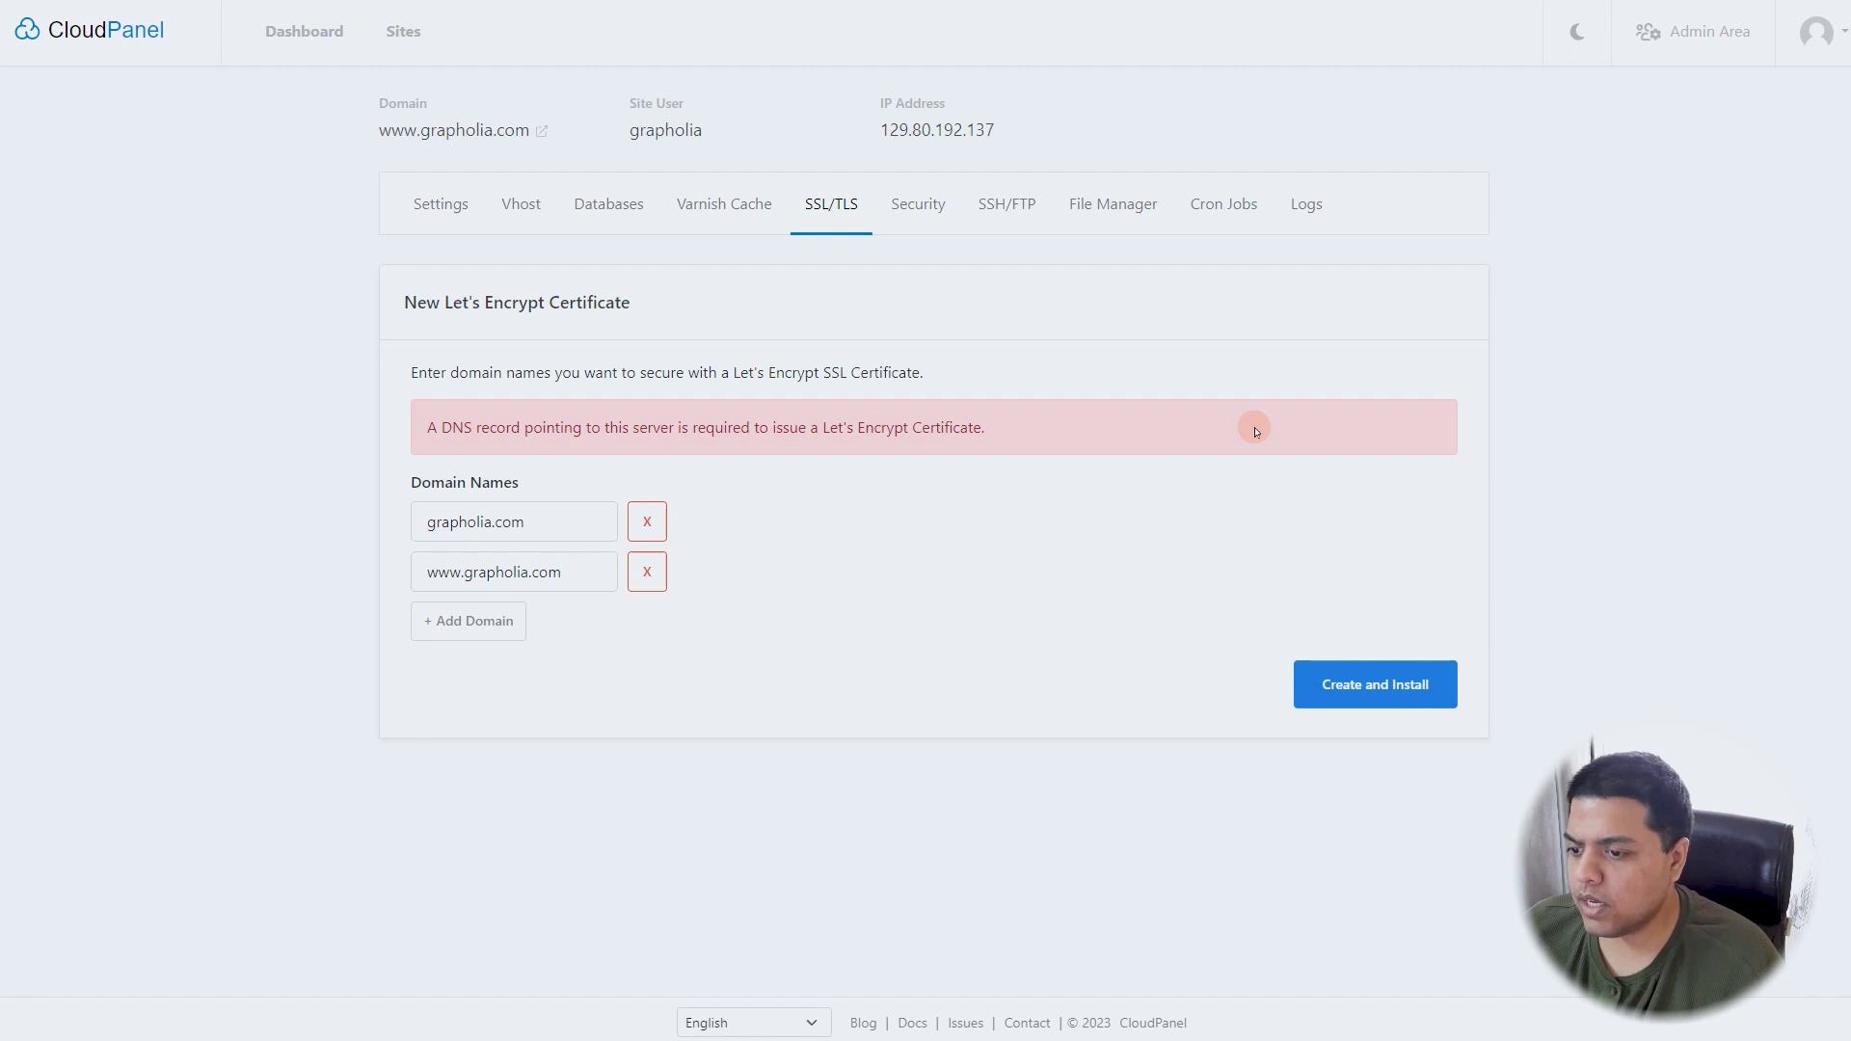
click(1358, 687)
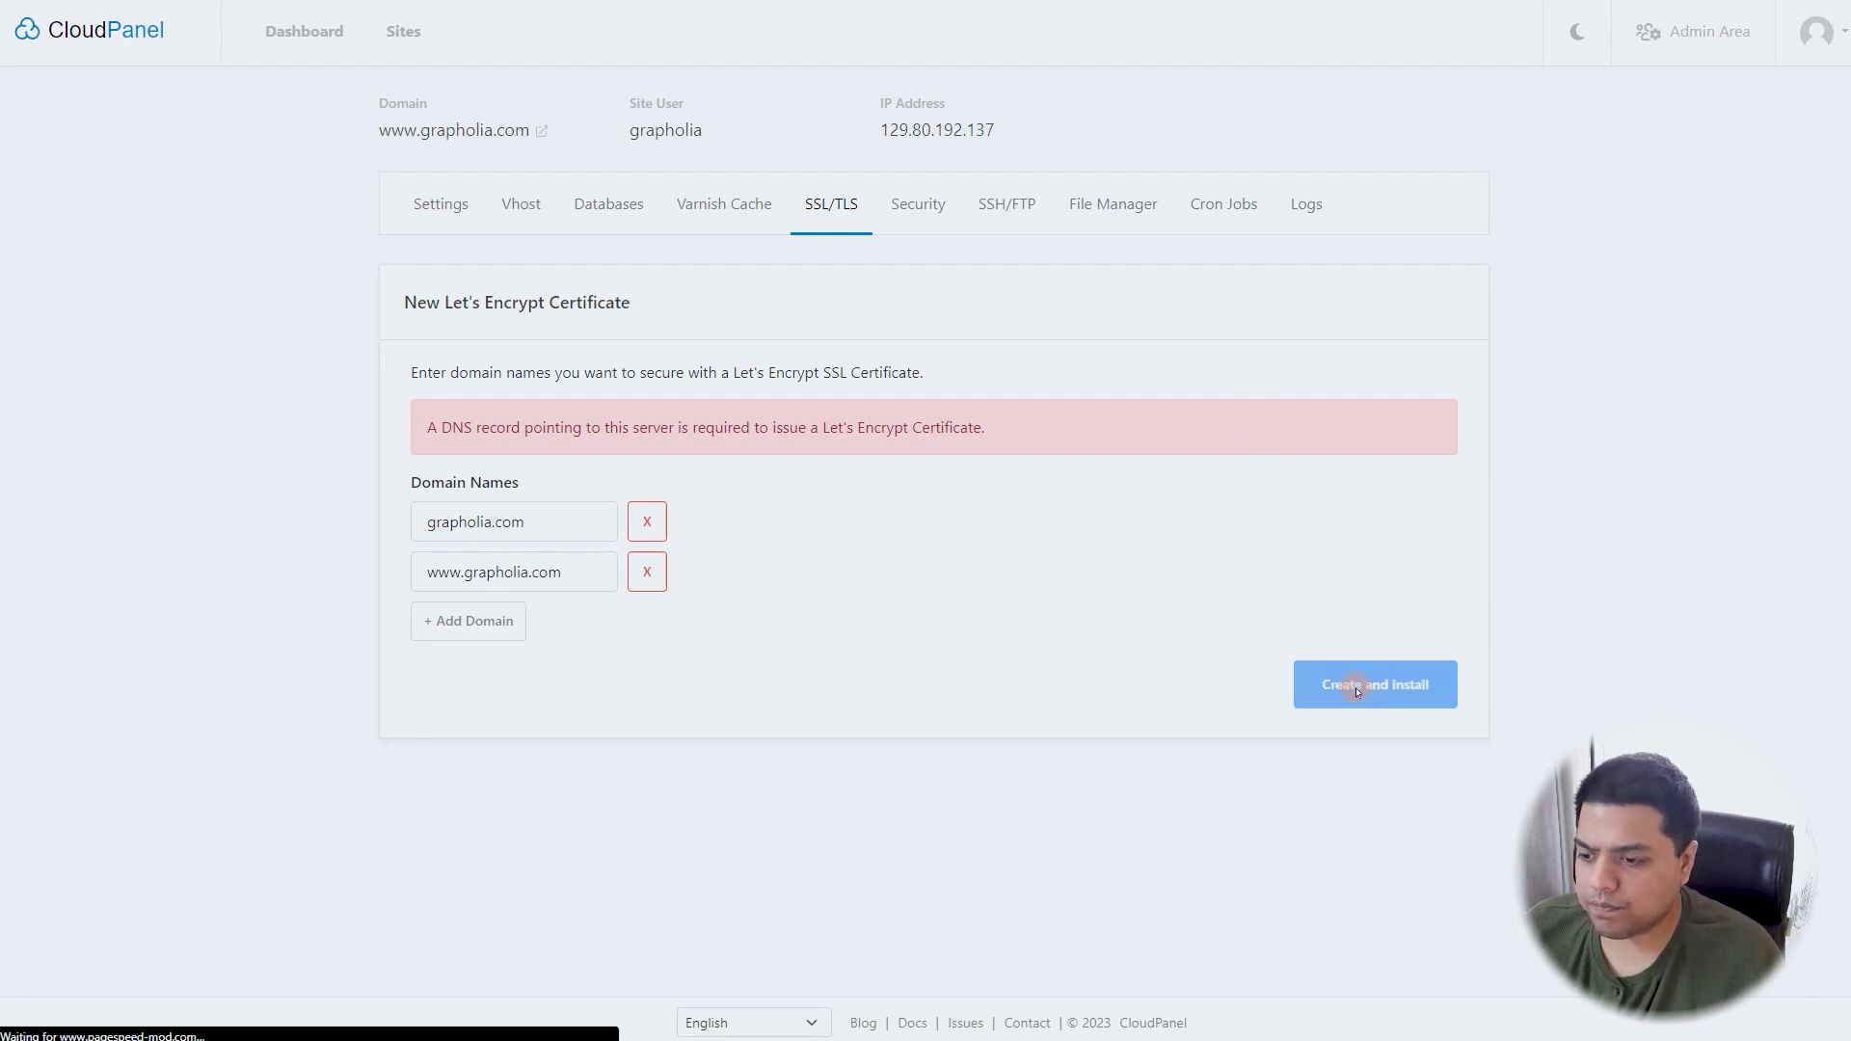
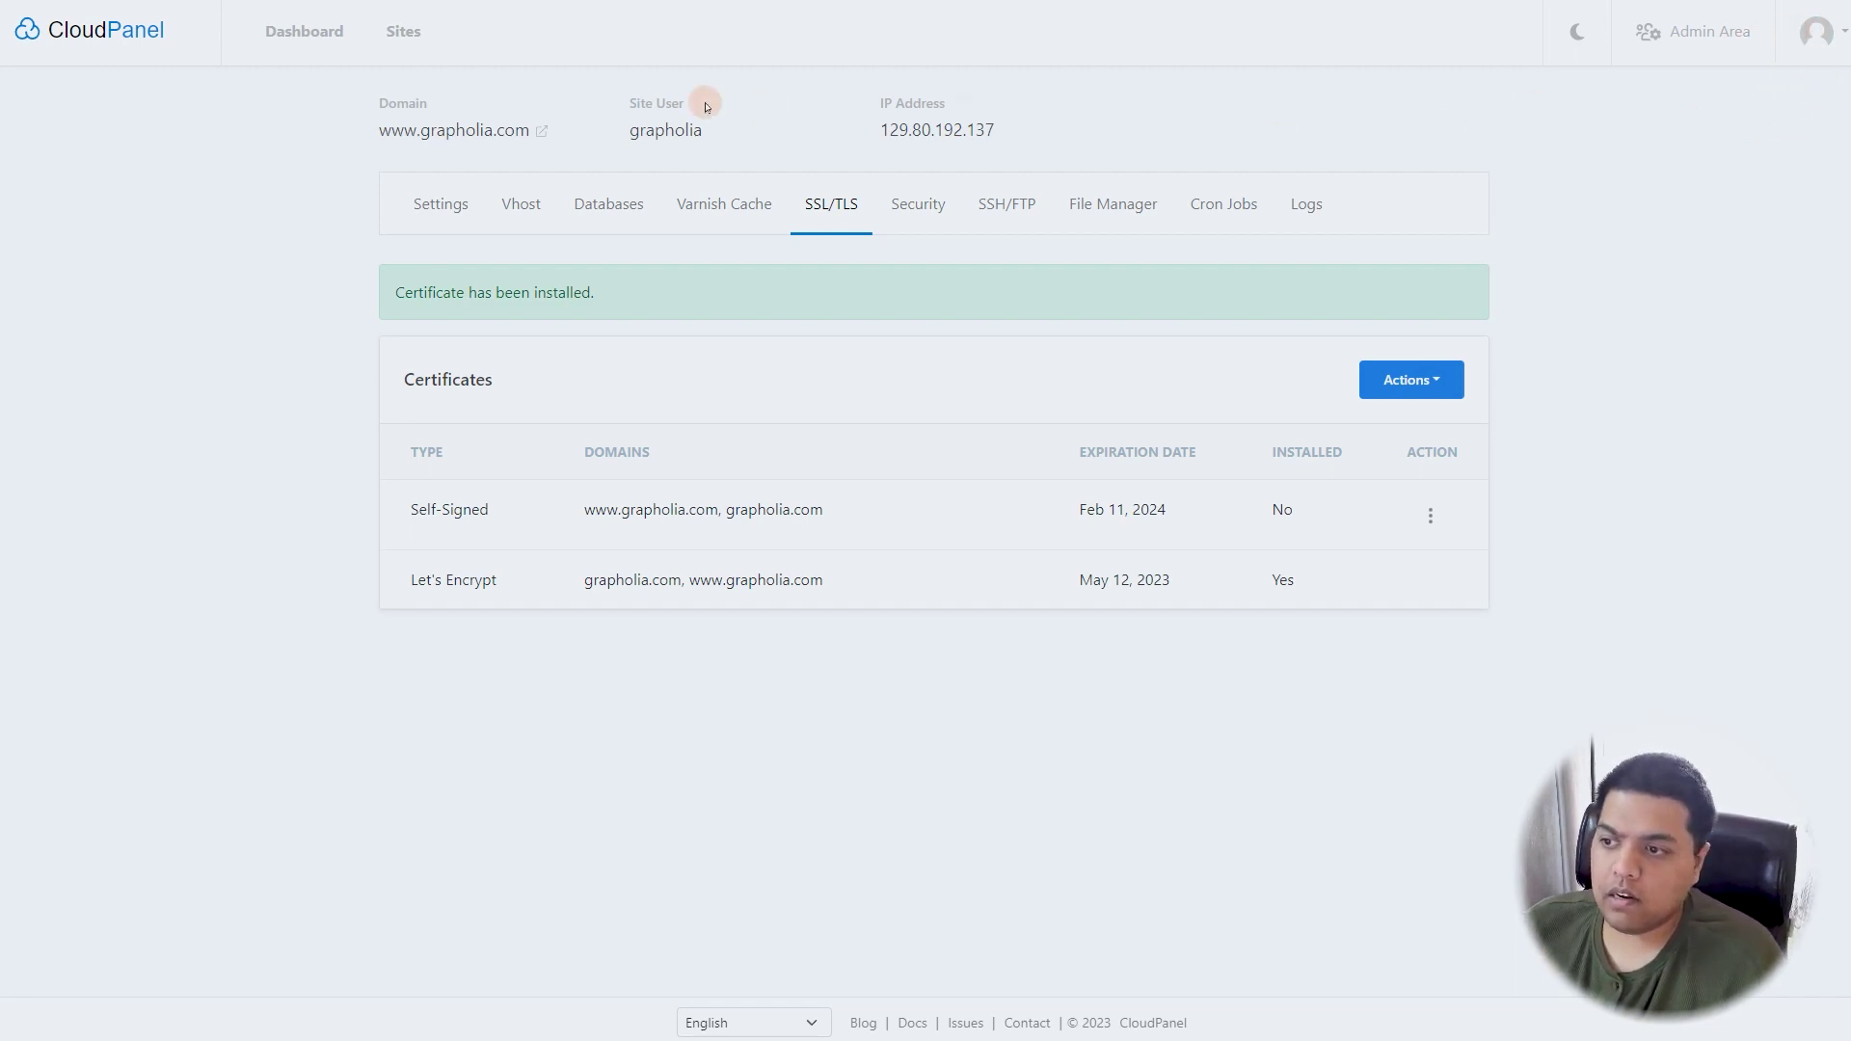
- In the admin area's general settings, enter panel.grapholia.com as the CloudPanel custom domain and try to save it
click(1821, 36)
click(1672, 100)
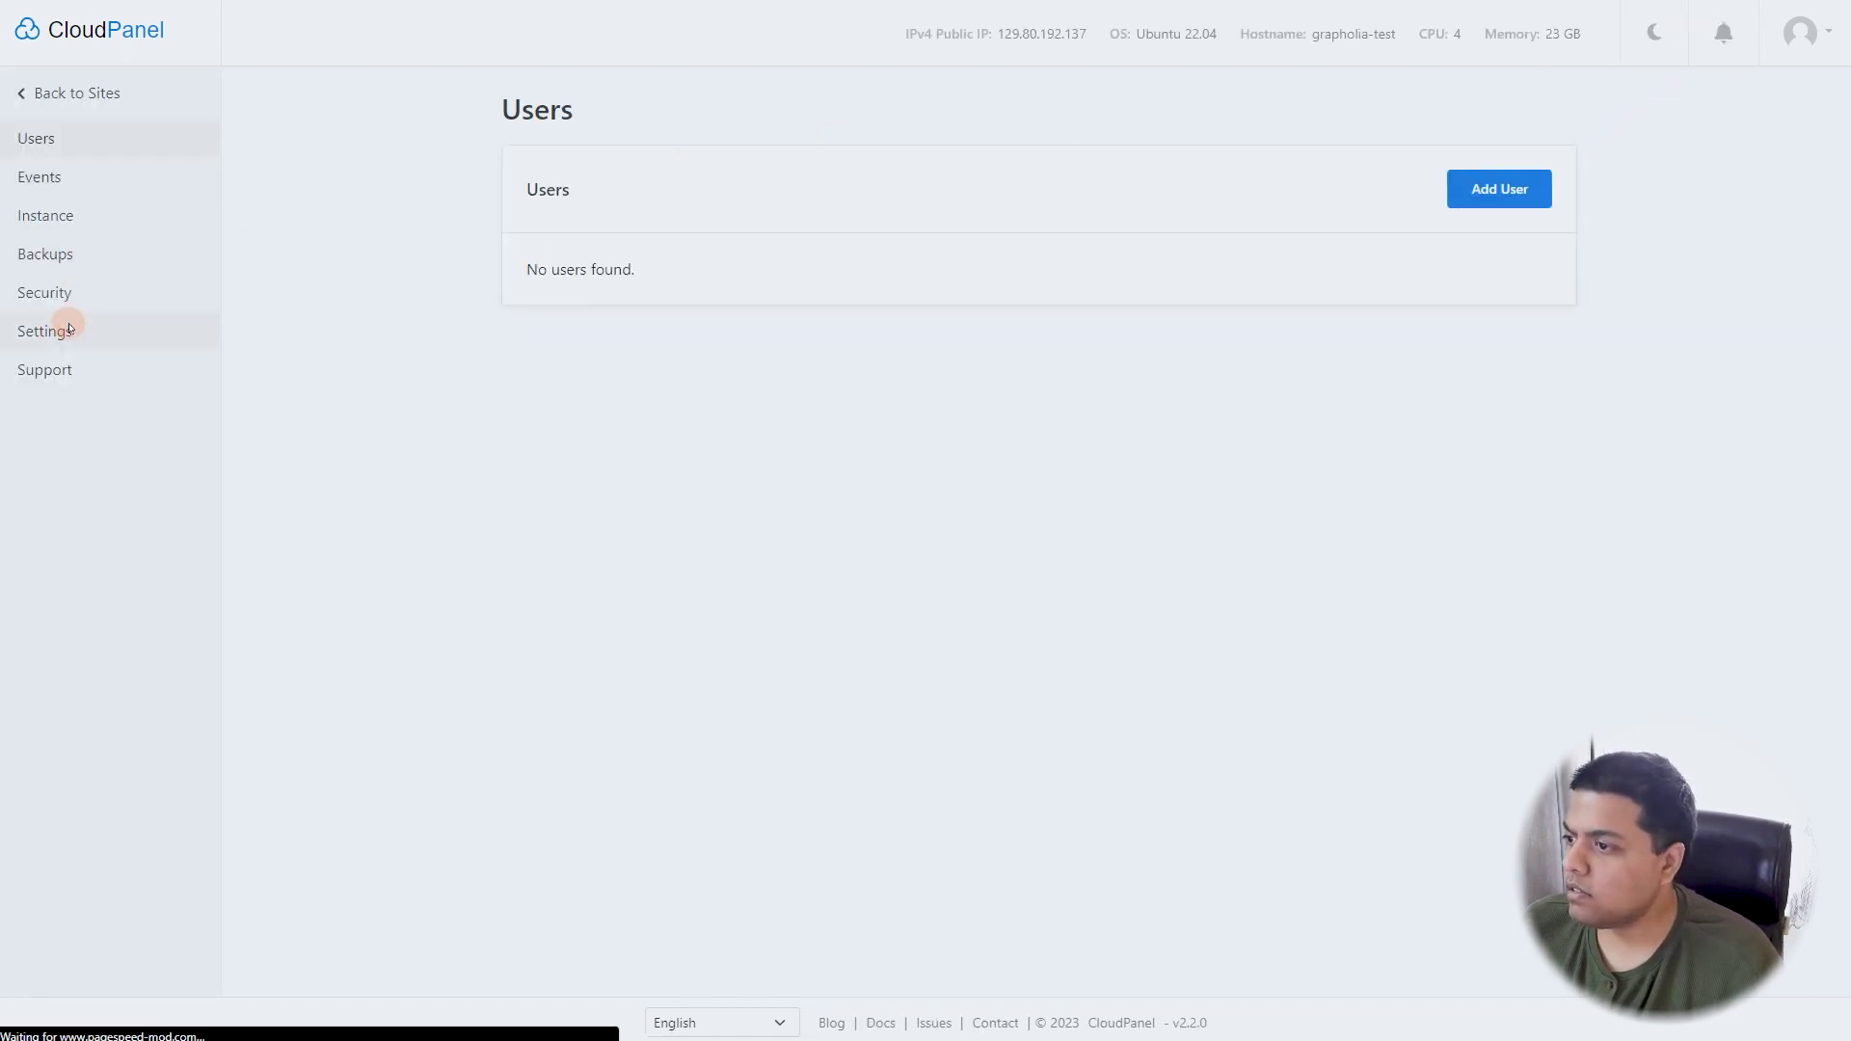
click(69, 328)
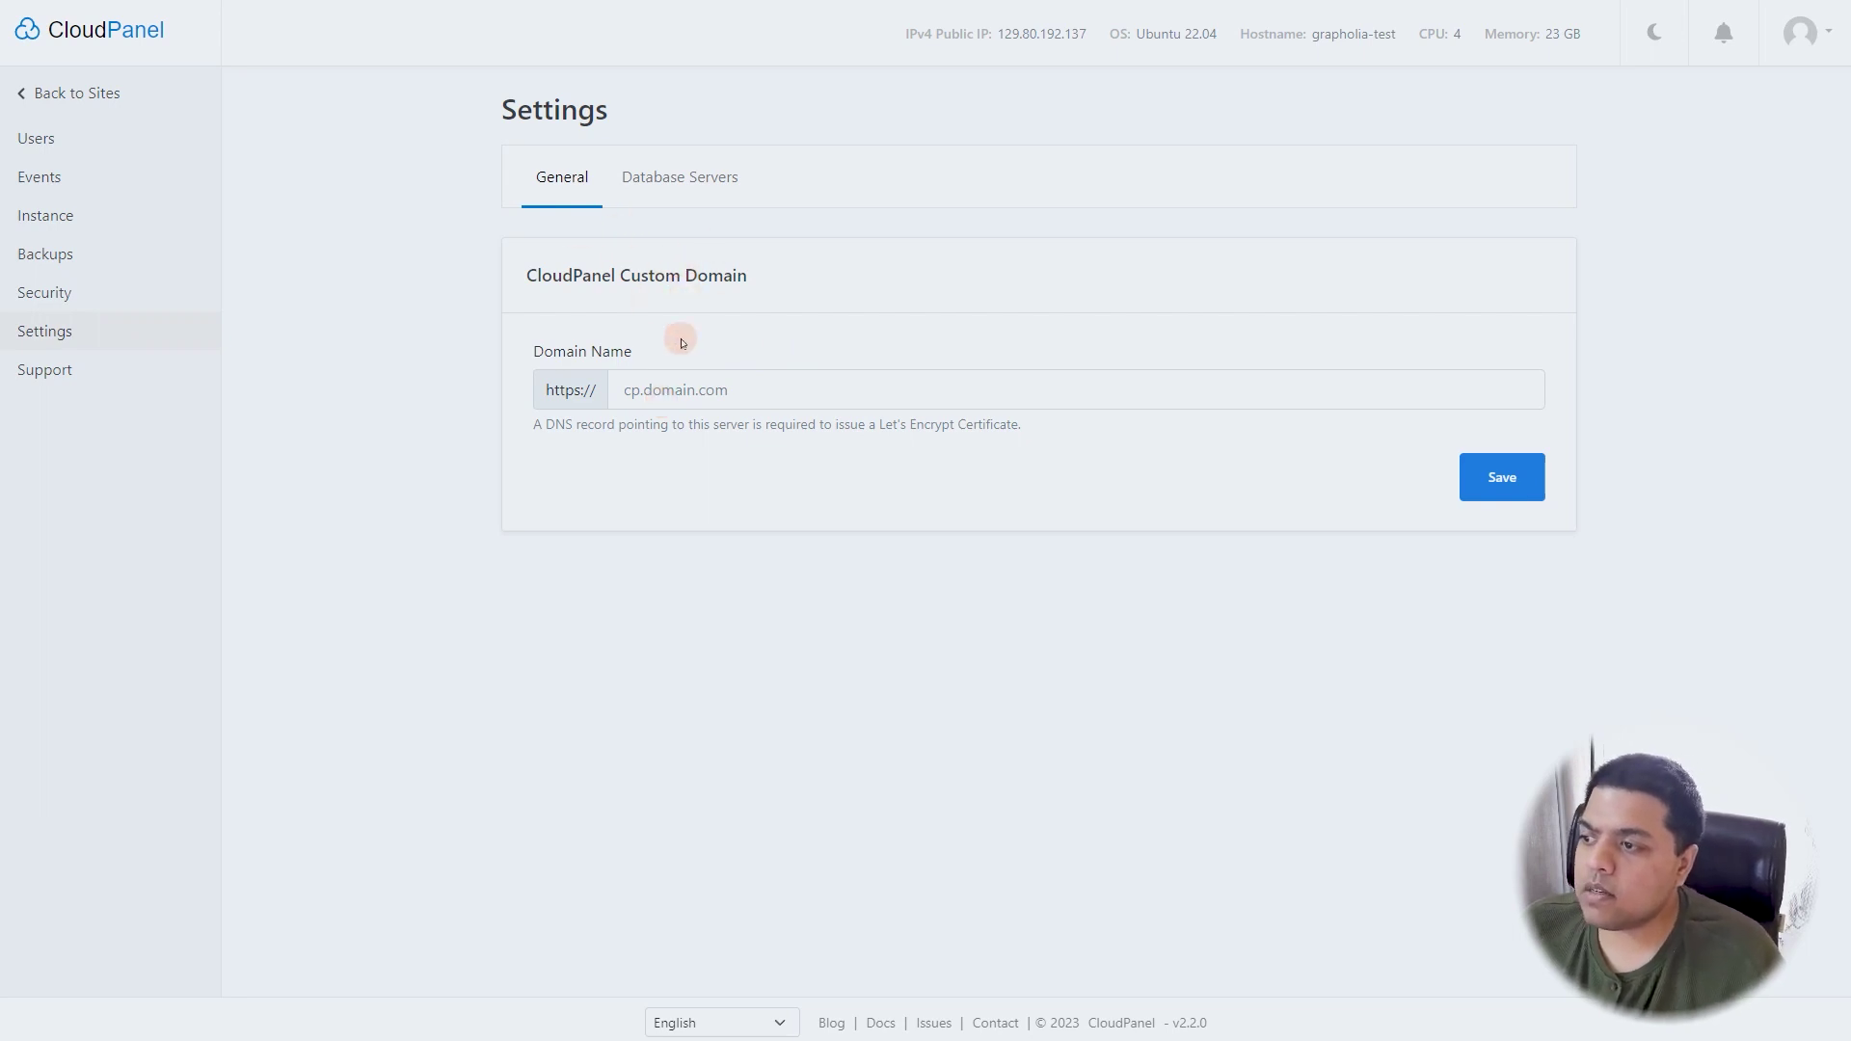
click(667, 397)
text(panel.)
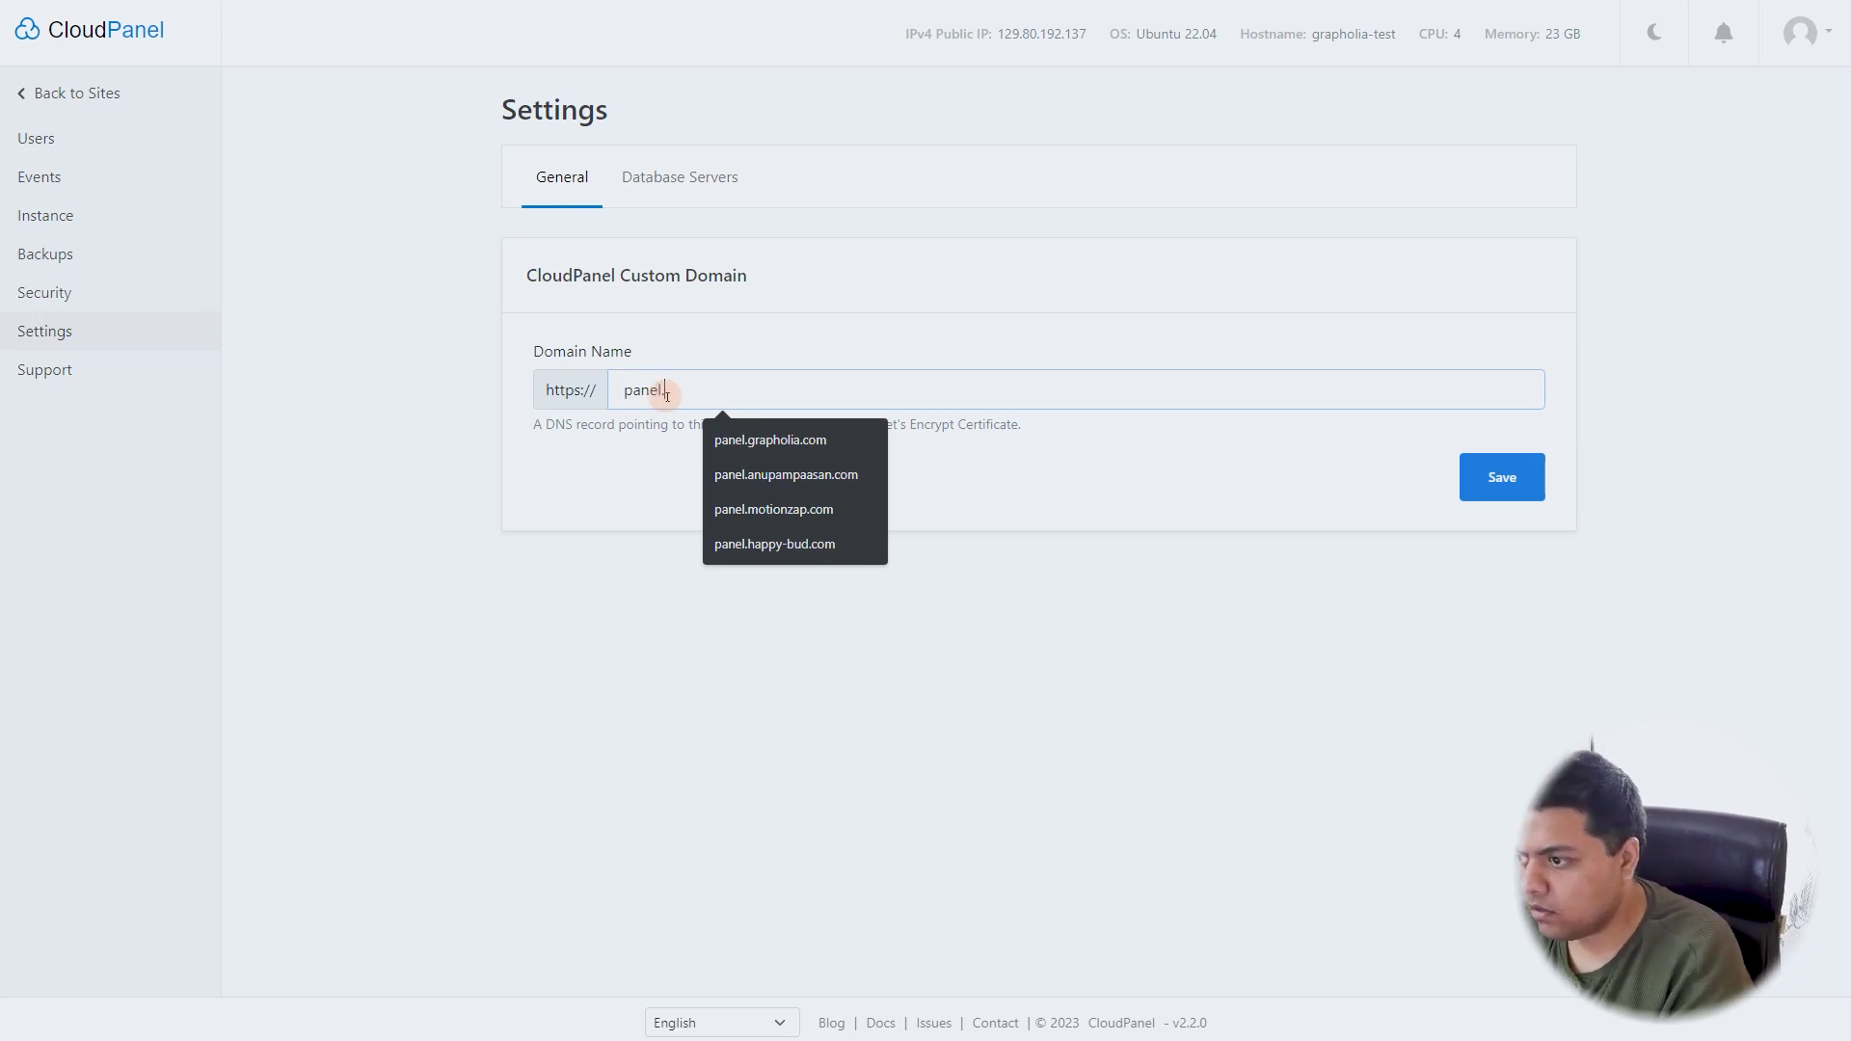
click(796, 442)
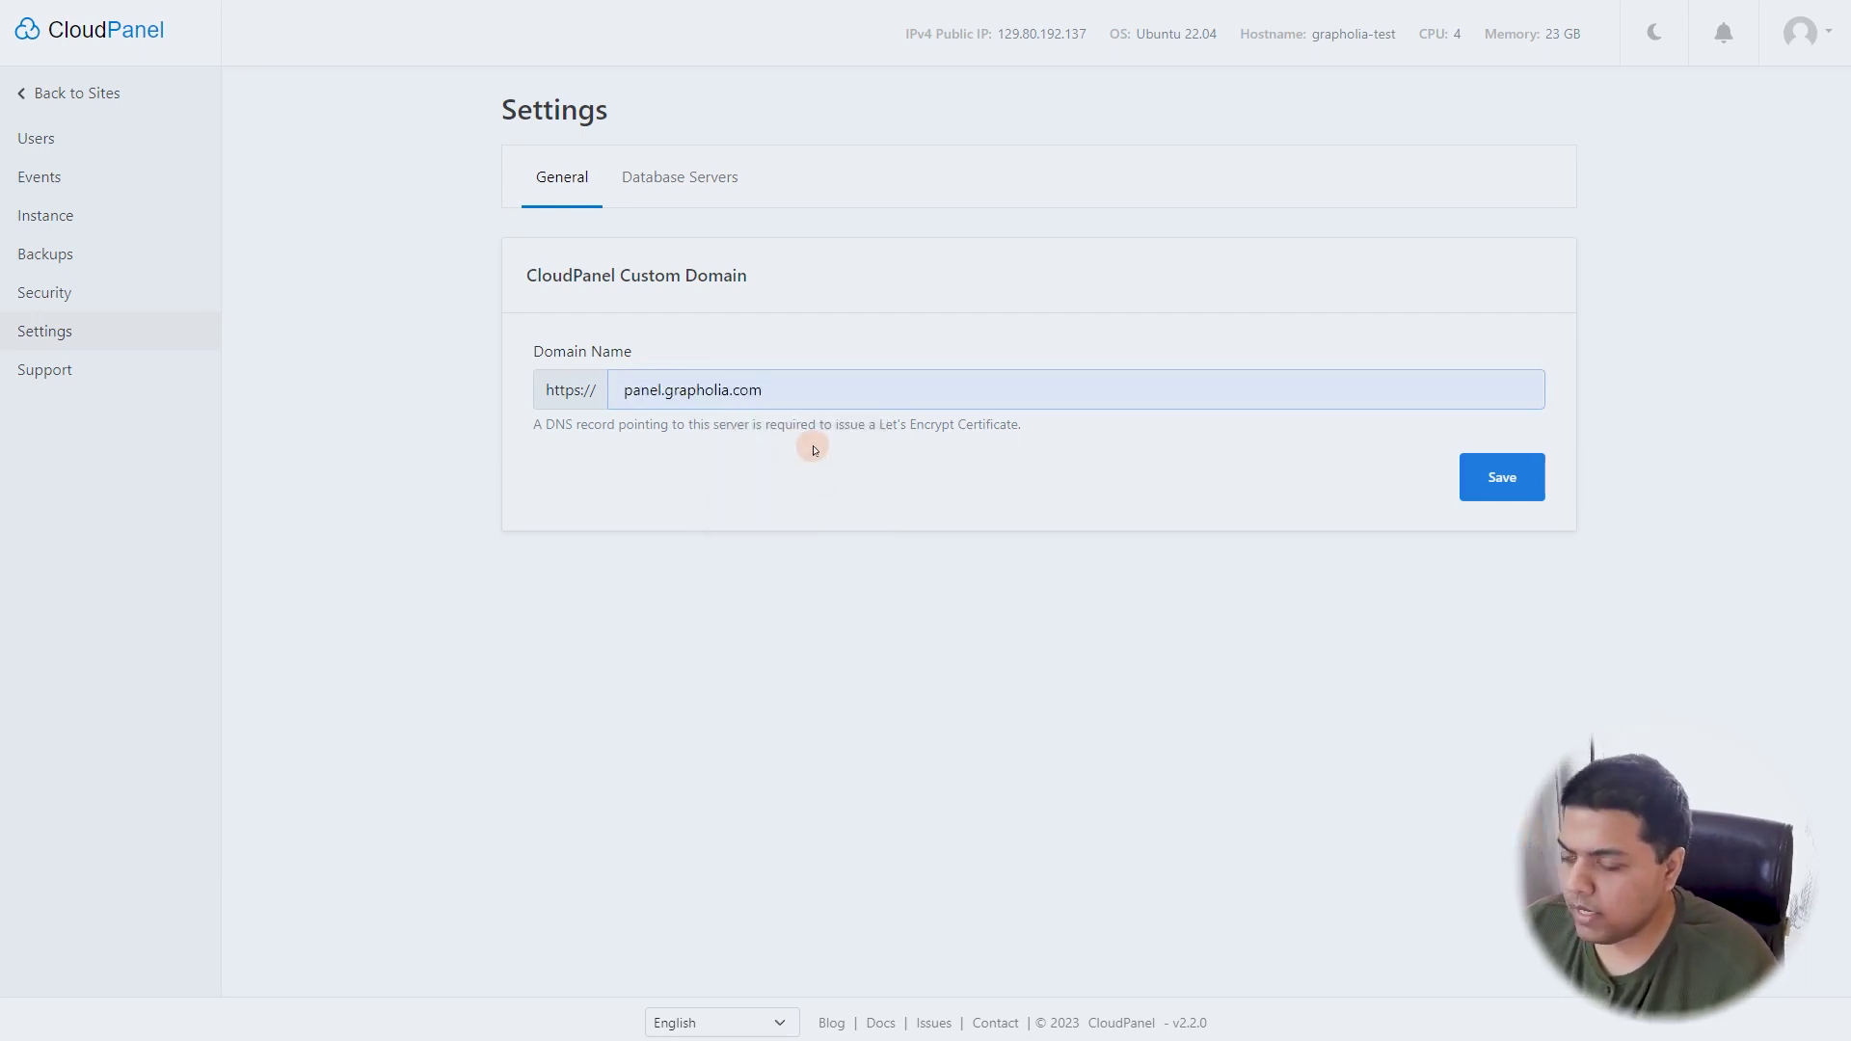
drag(662, 389, 620, 389)
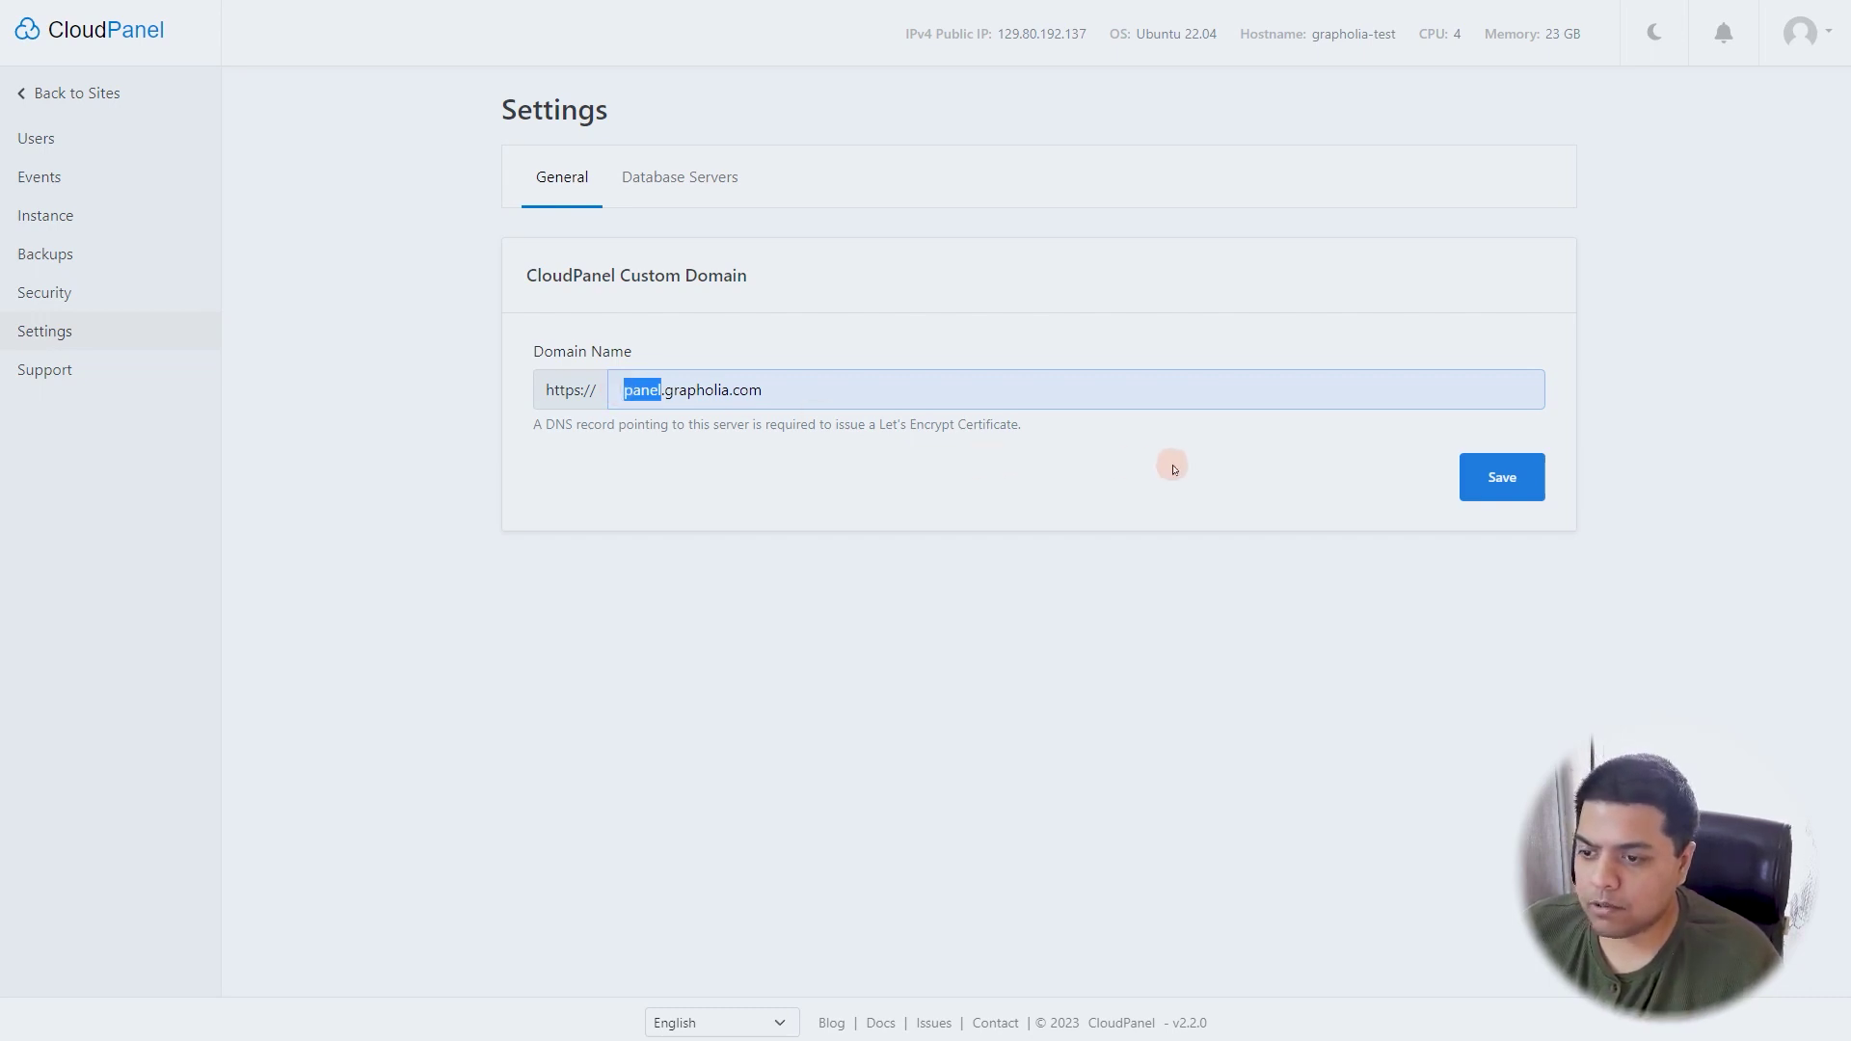
click(1486, 481)
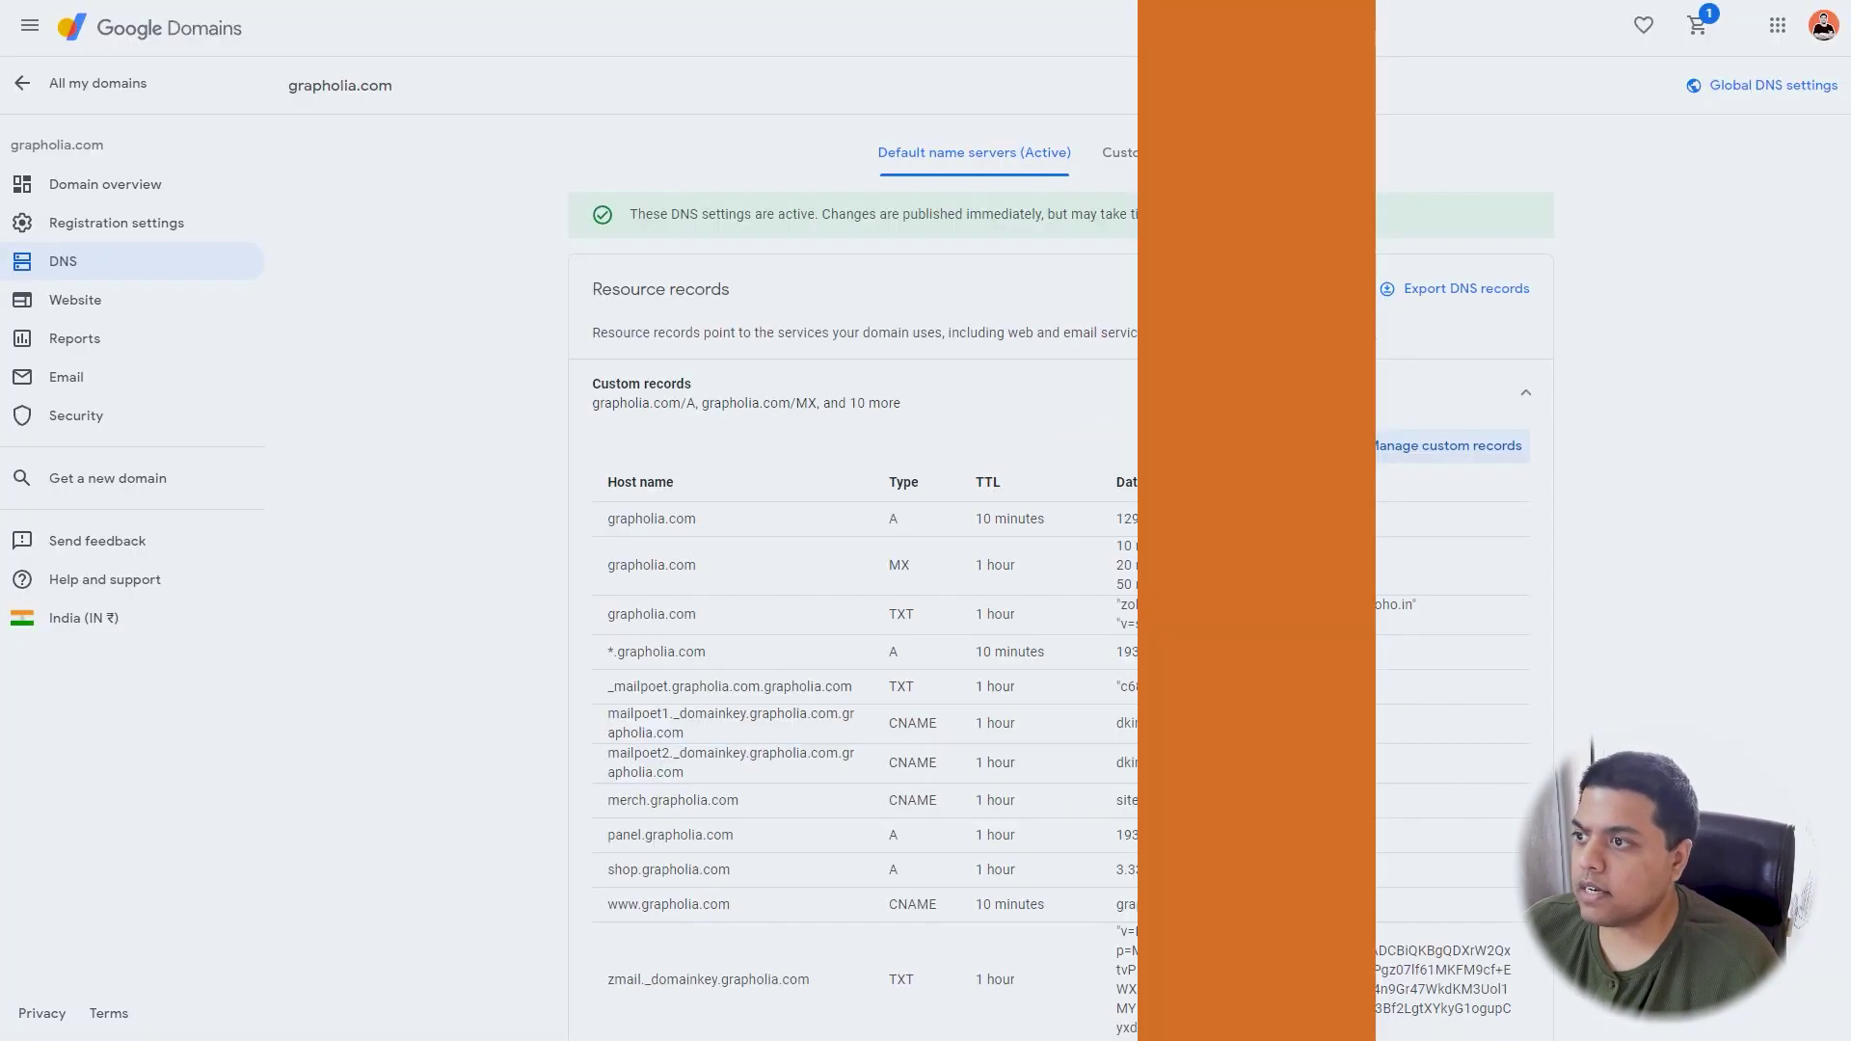
- Switch to Google Domains, reopen the custom records and draft a new A record for host panel with TTL 3600 and IP 129.80.192.137
scroll(941, 386, down, 5)
scroll(703, 529, up, 5)
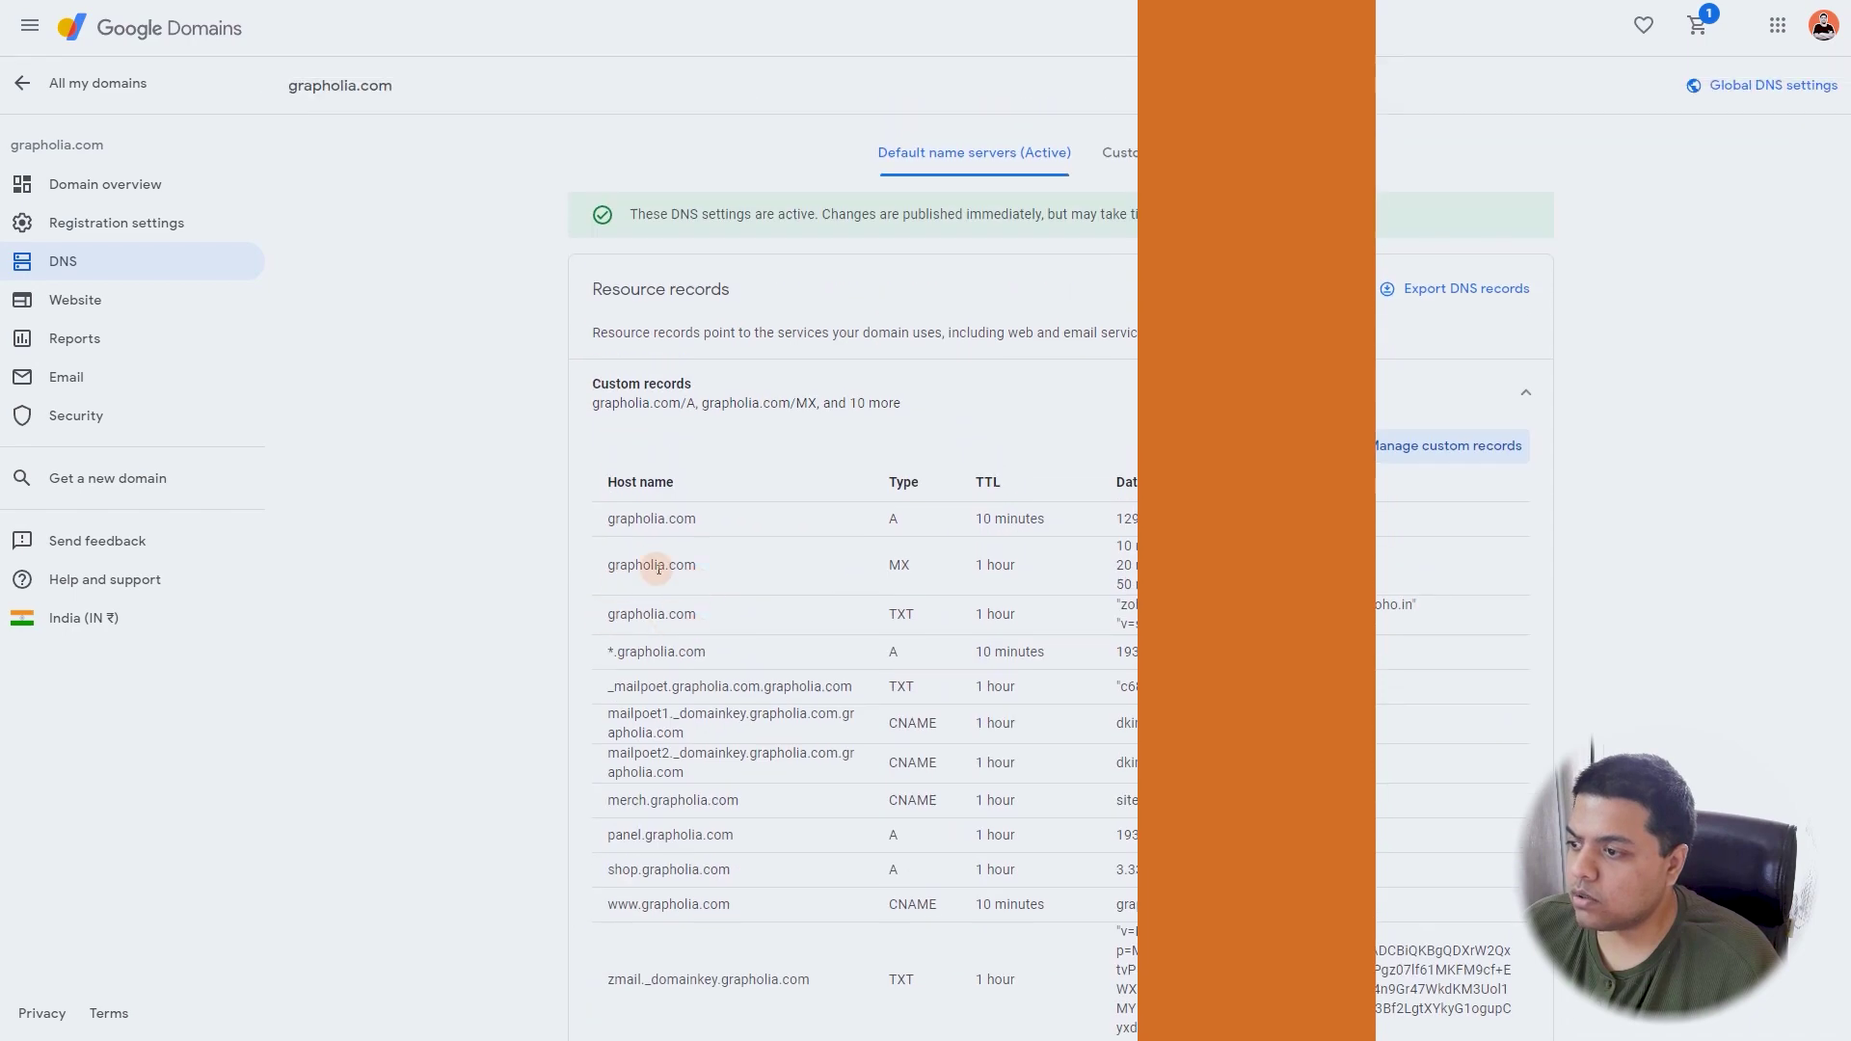
scroll(719, 591, down, 2)
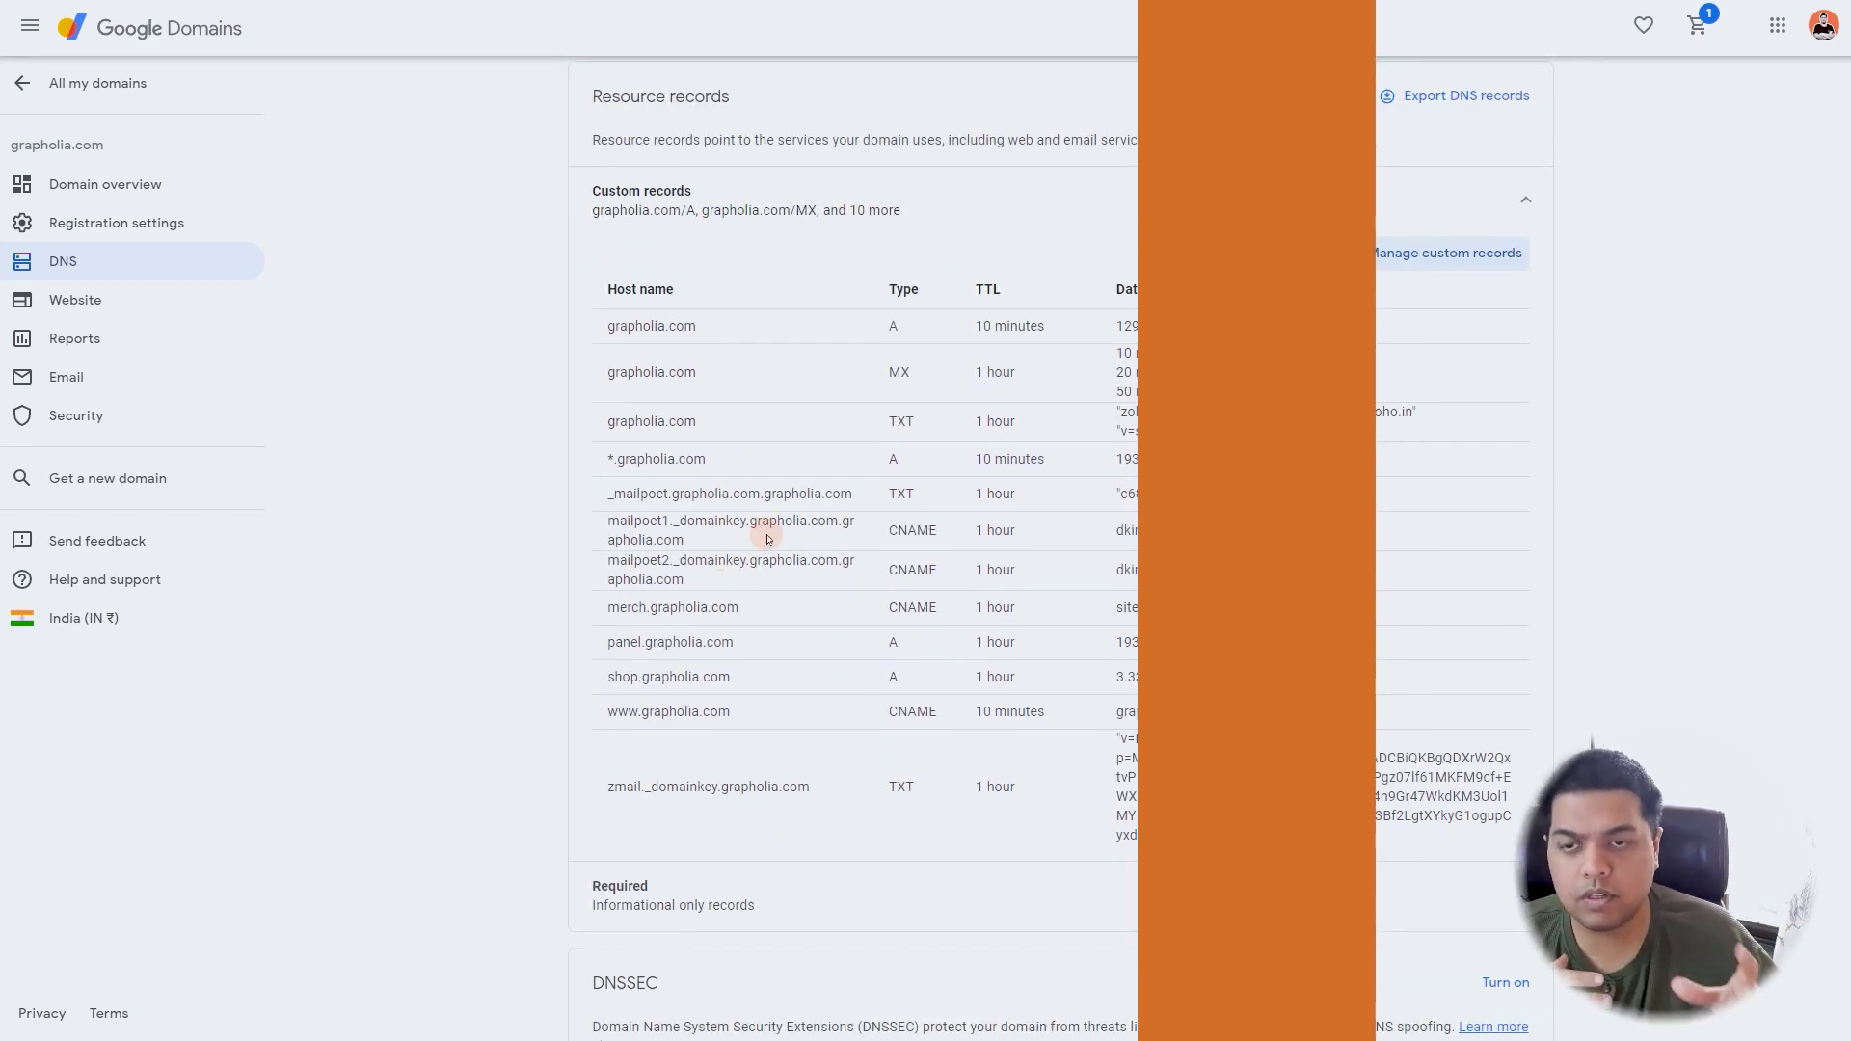
click(1447, 253)
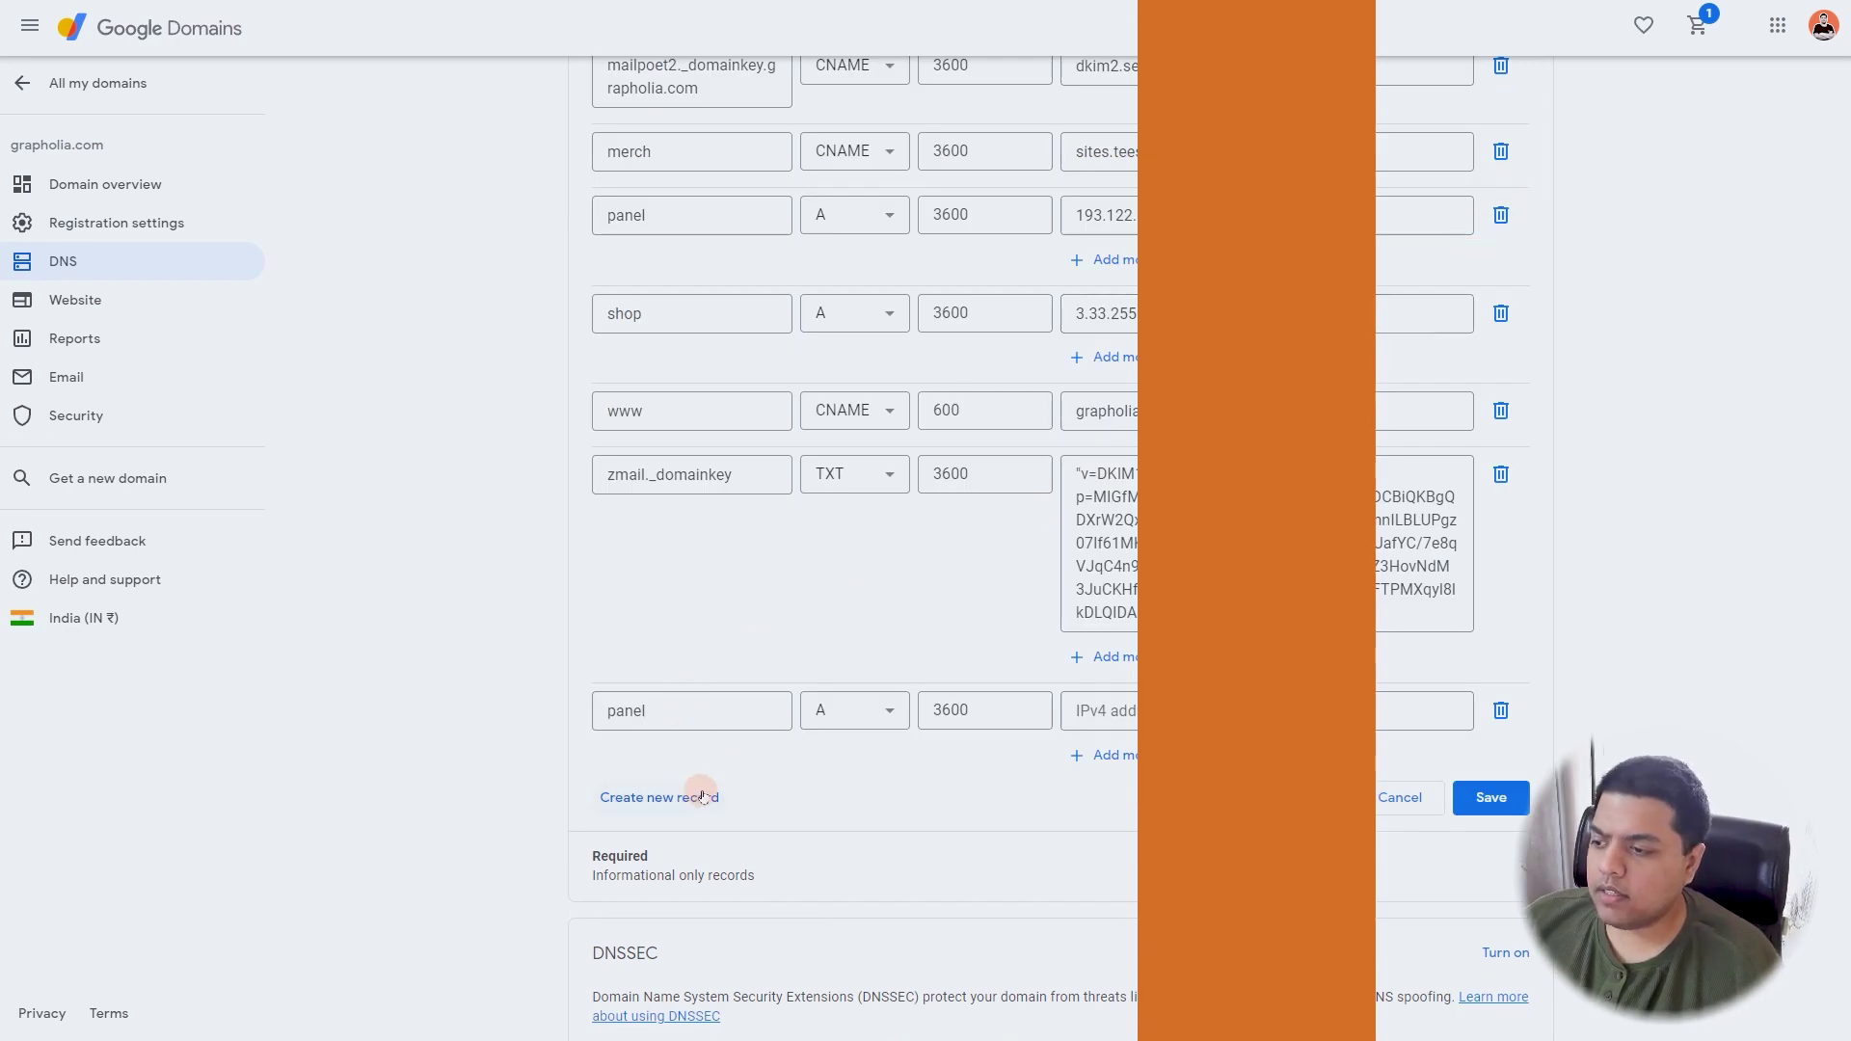
click(594, 713)
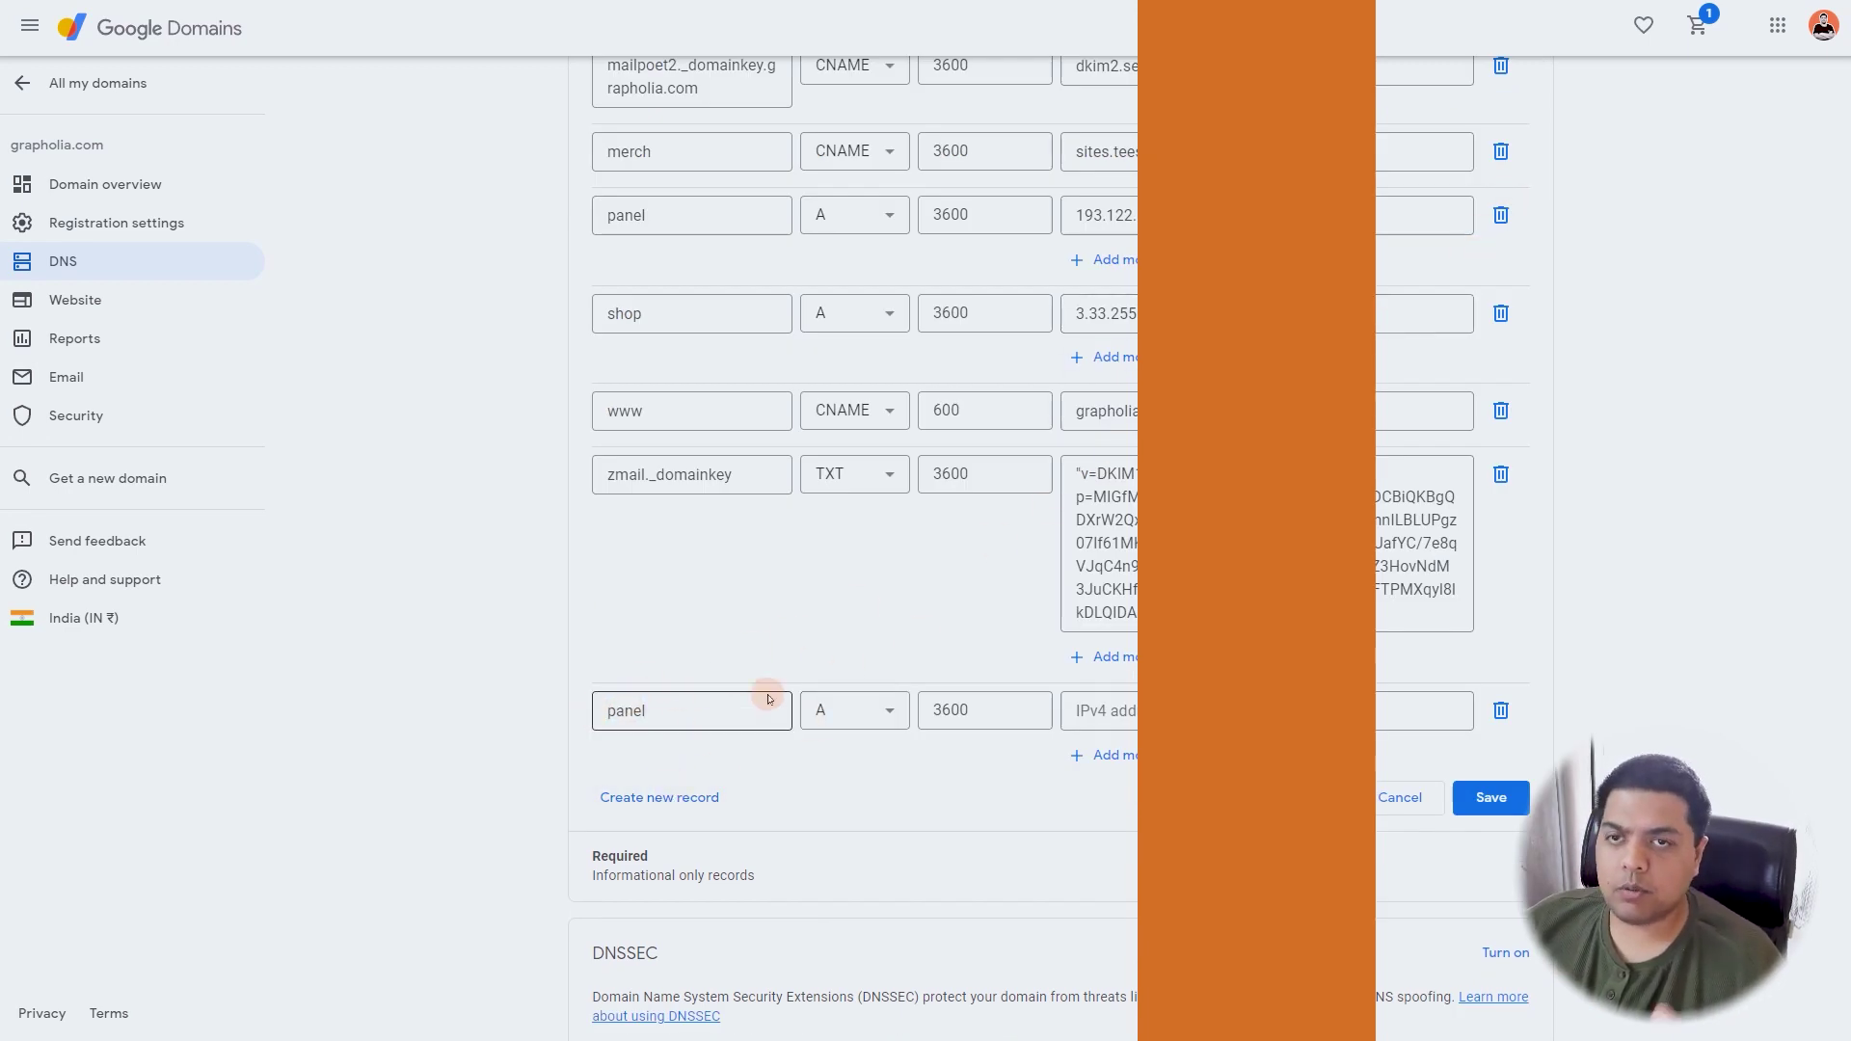
click(835, 711)
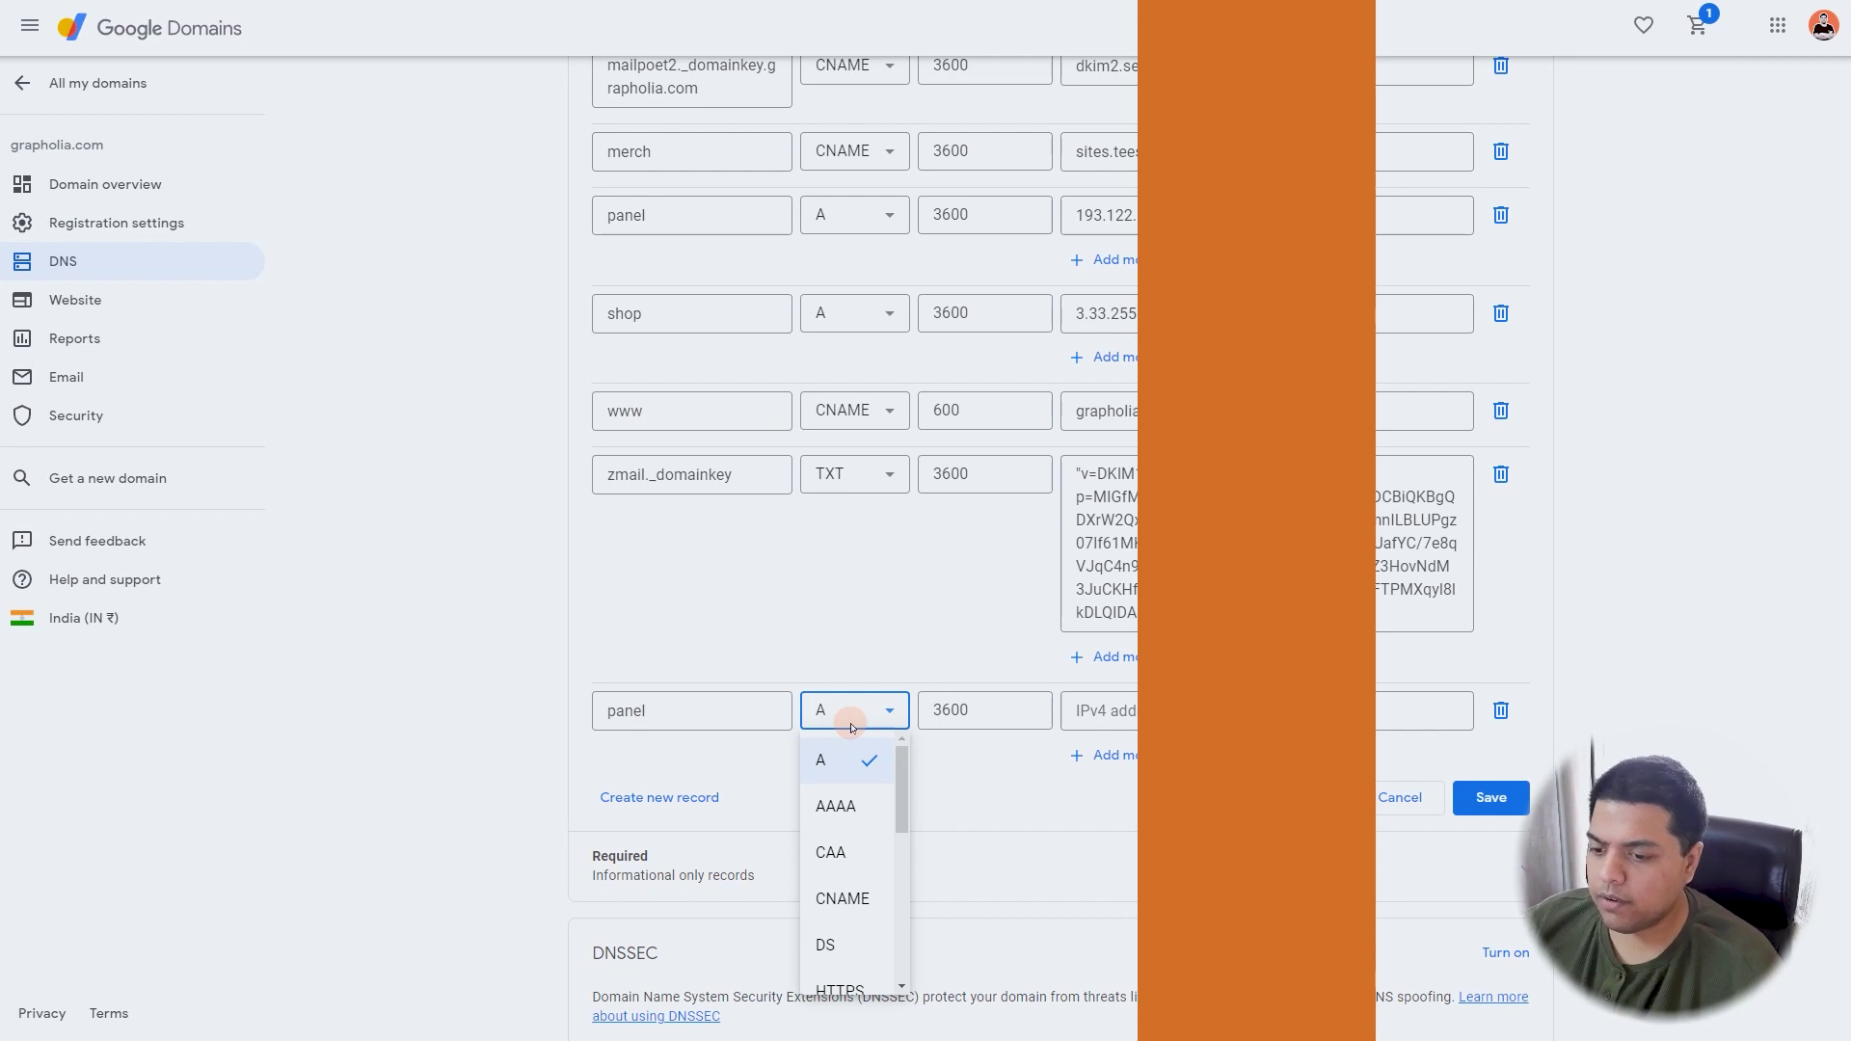
click(981, 707)
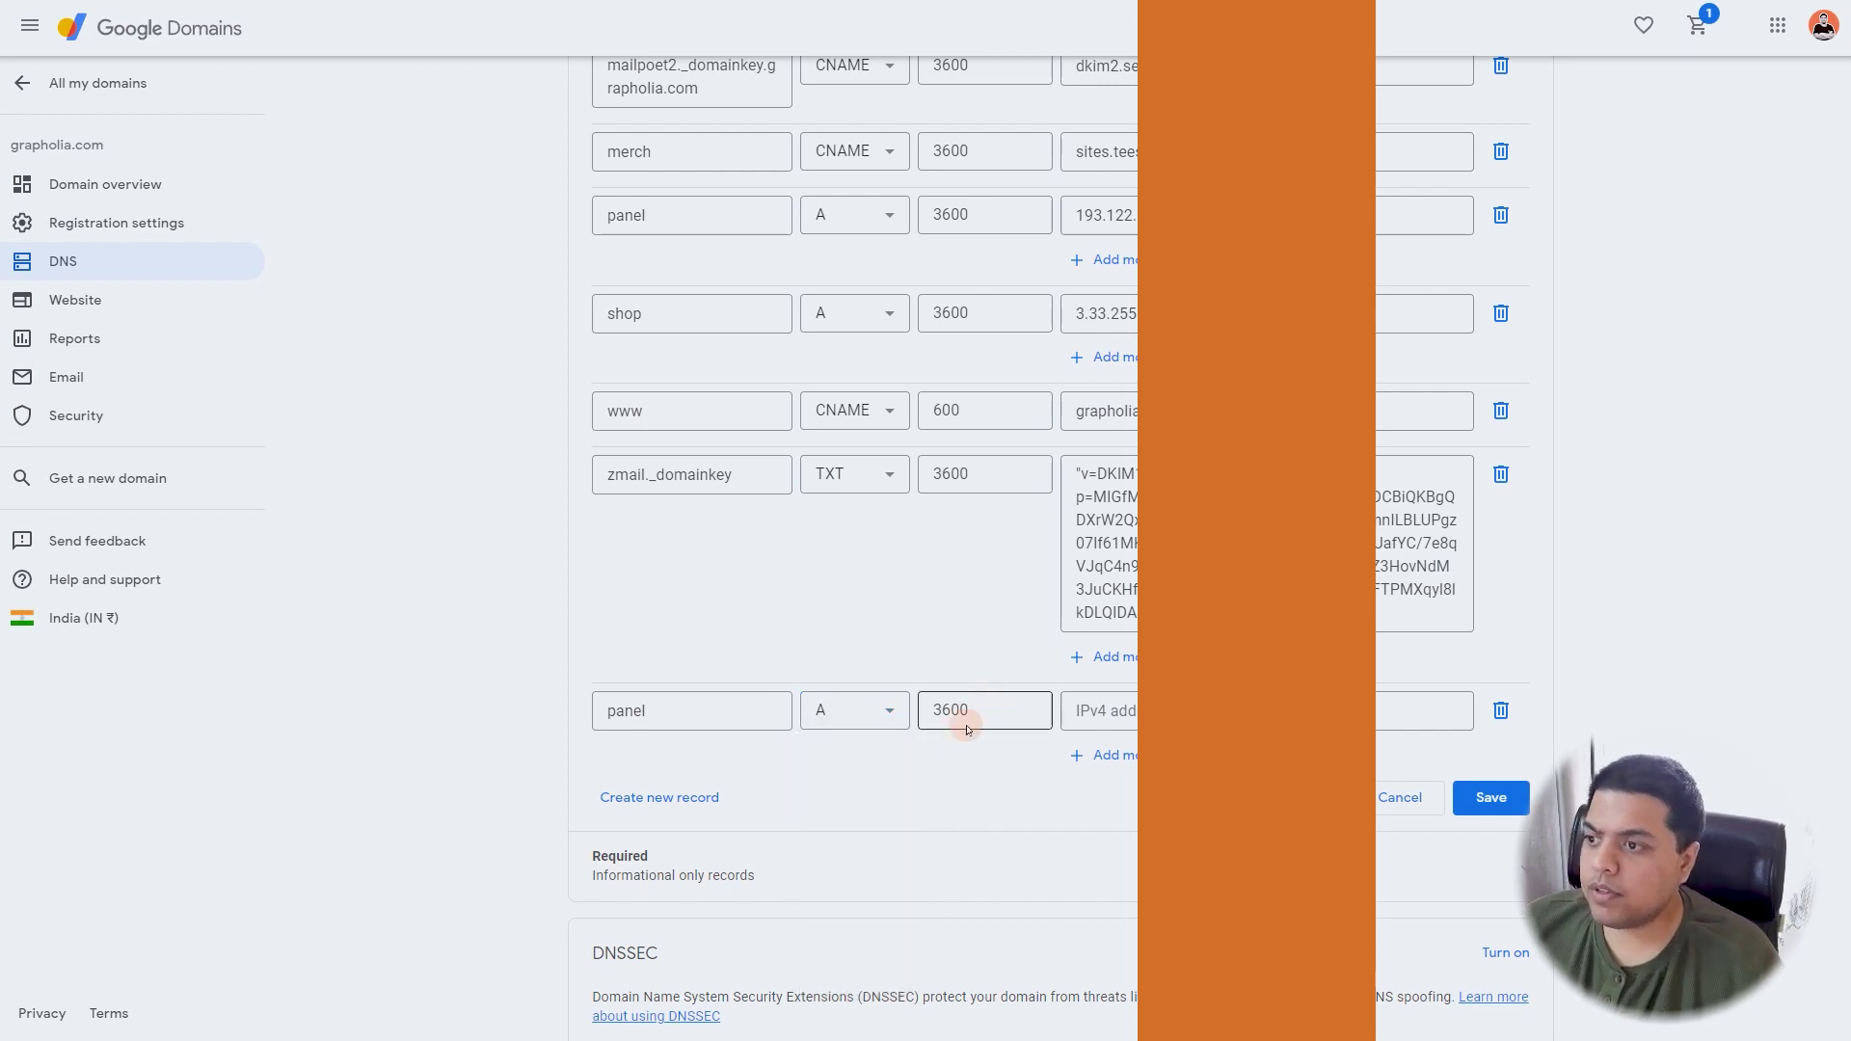
click(1109, 718)
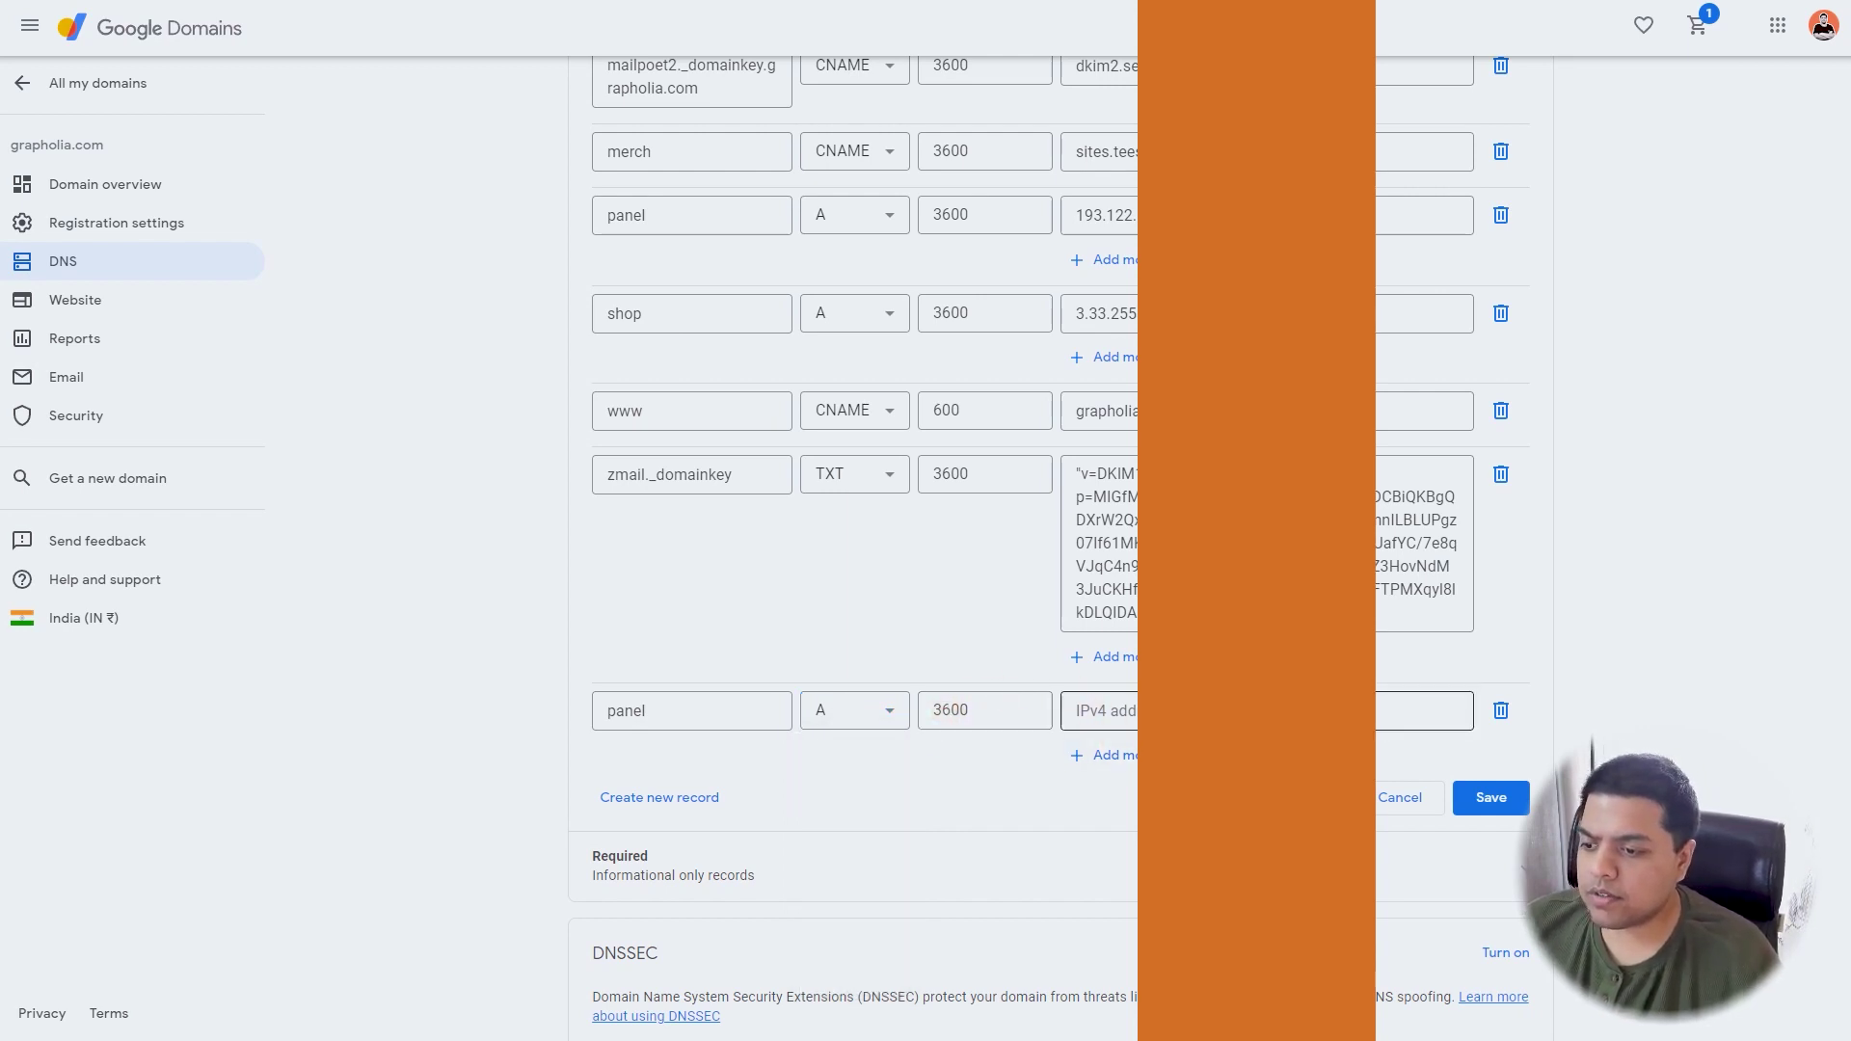
key(ctrl+v)
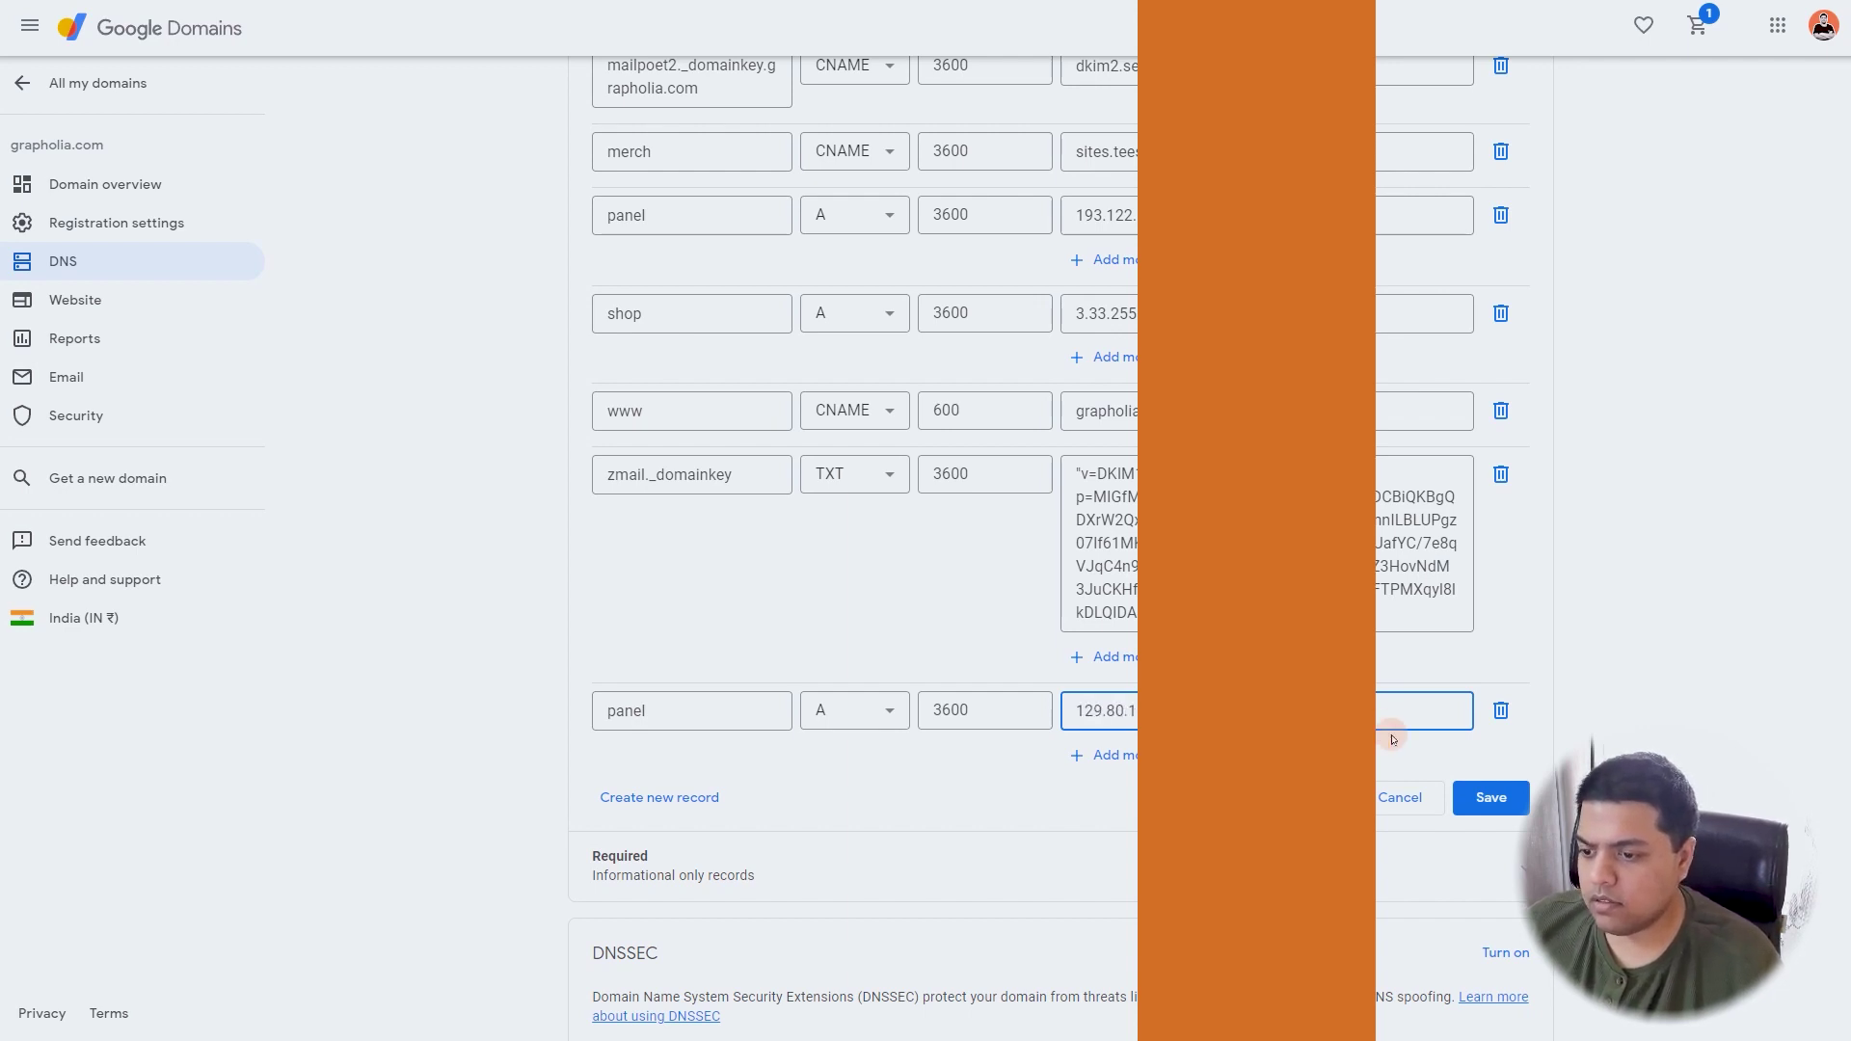
- Save the custom records, agree to replace the existing A record, and check the list down to the www CNAME entry
click(1488, 799)
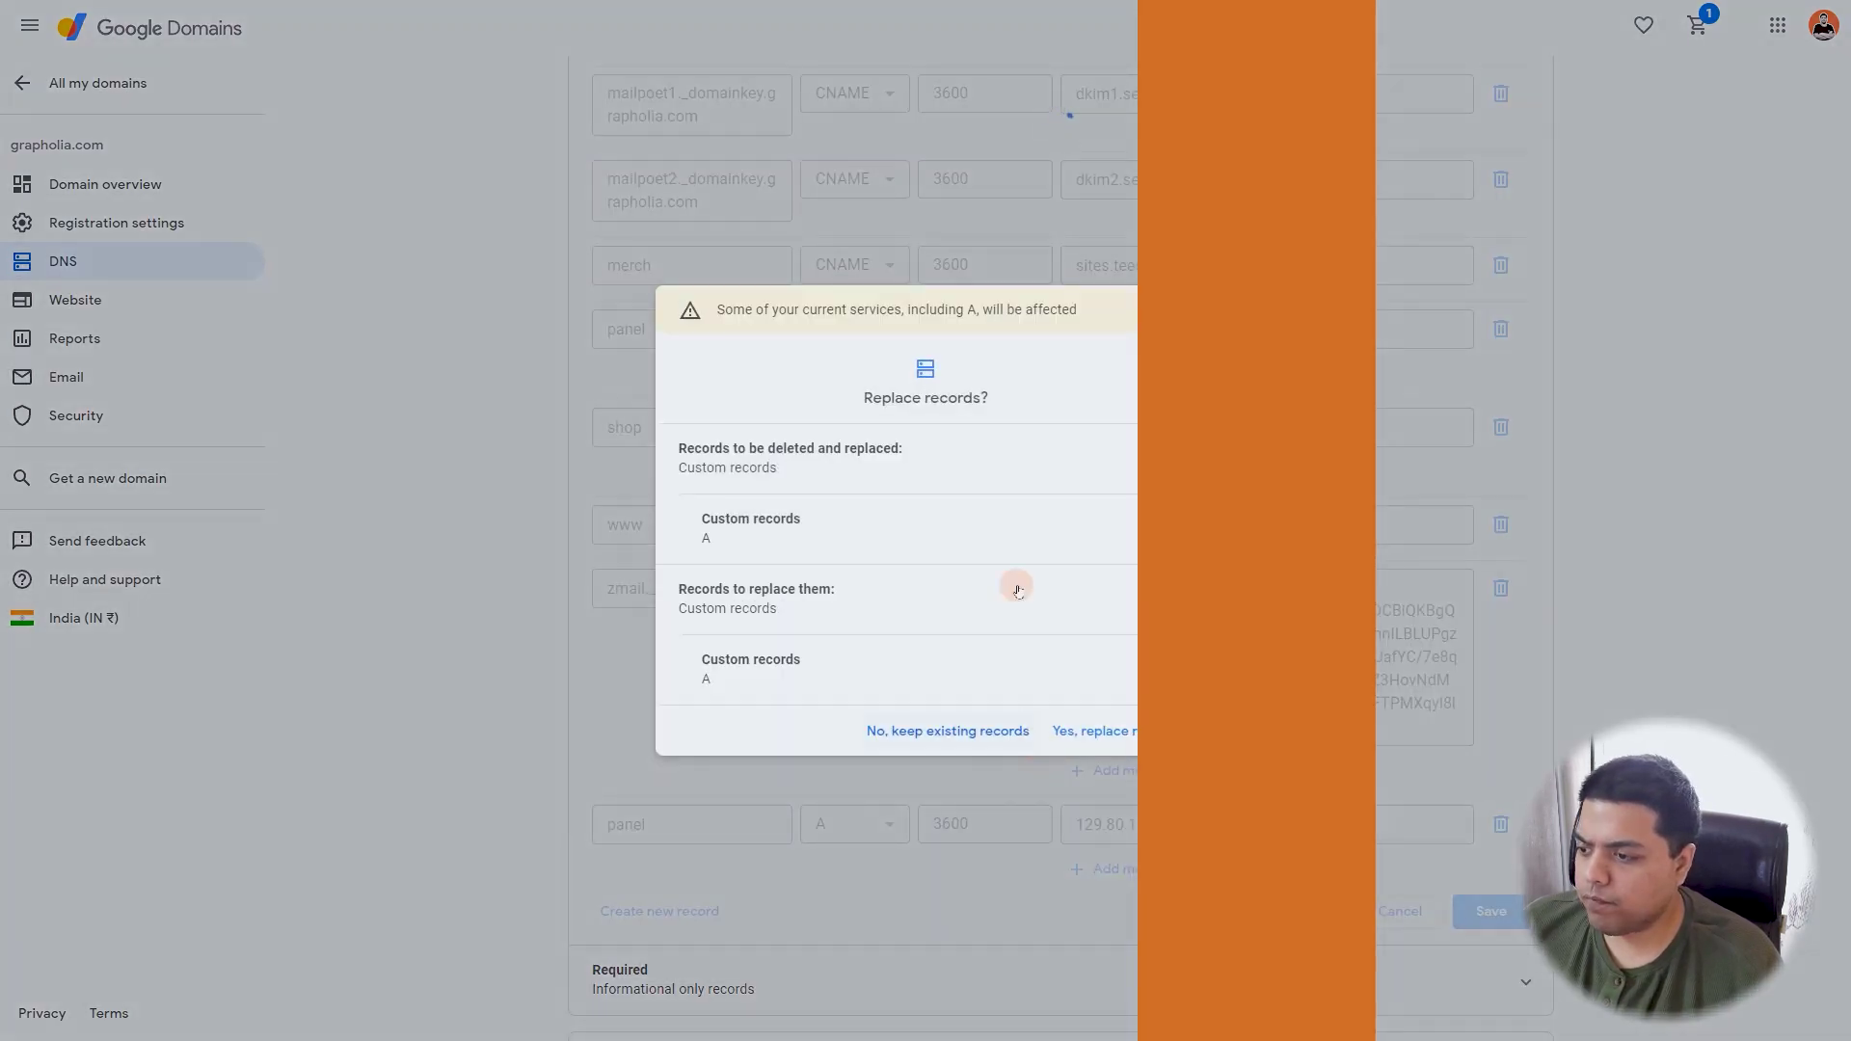
click(1092, 730)
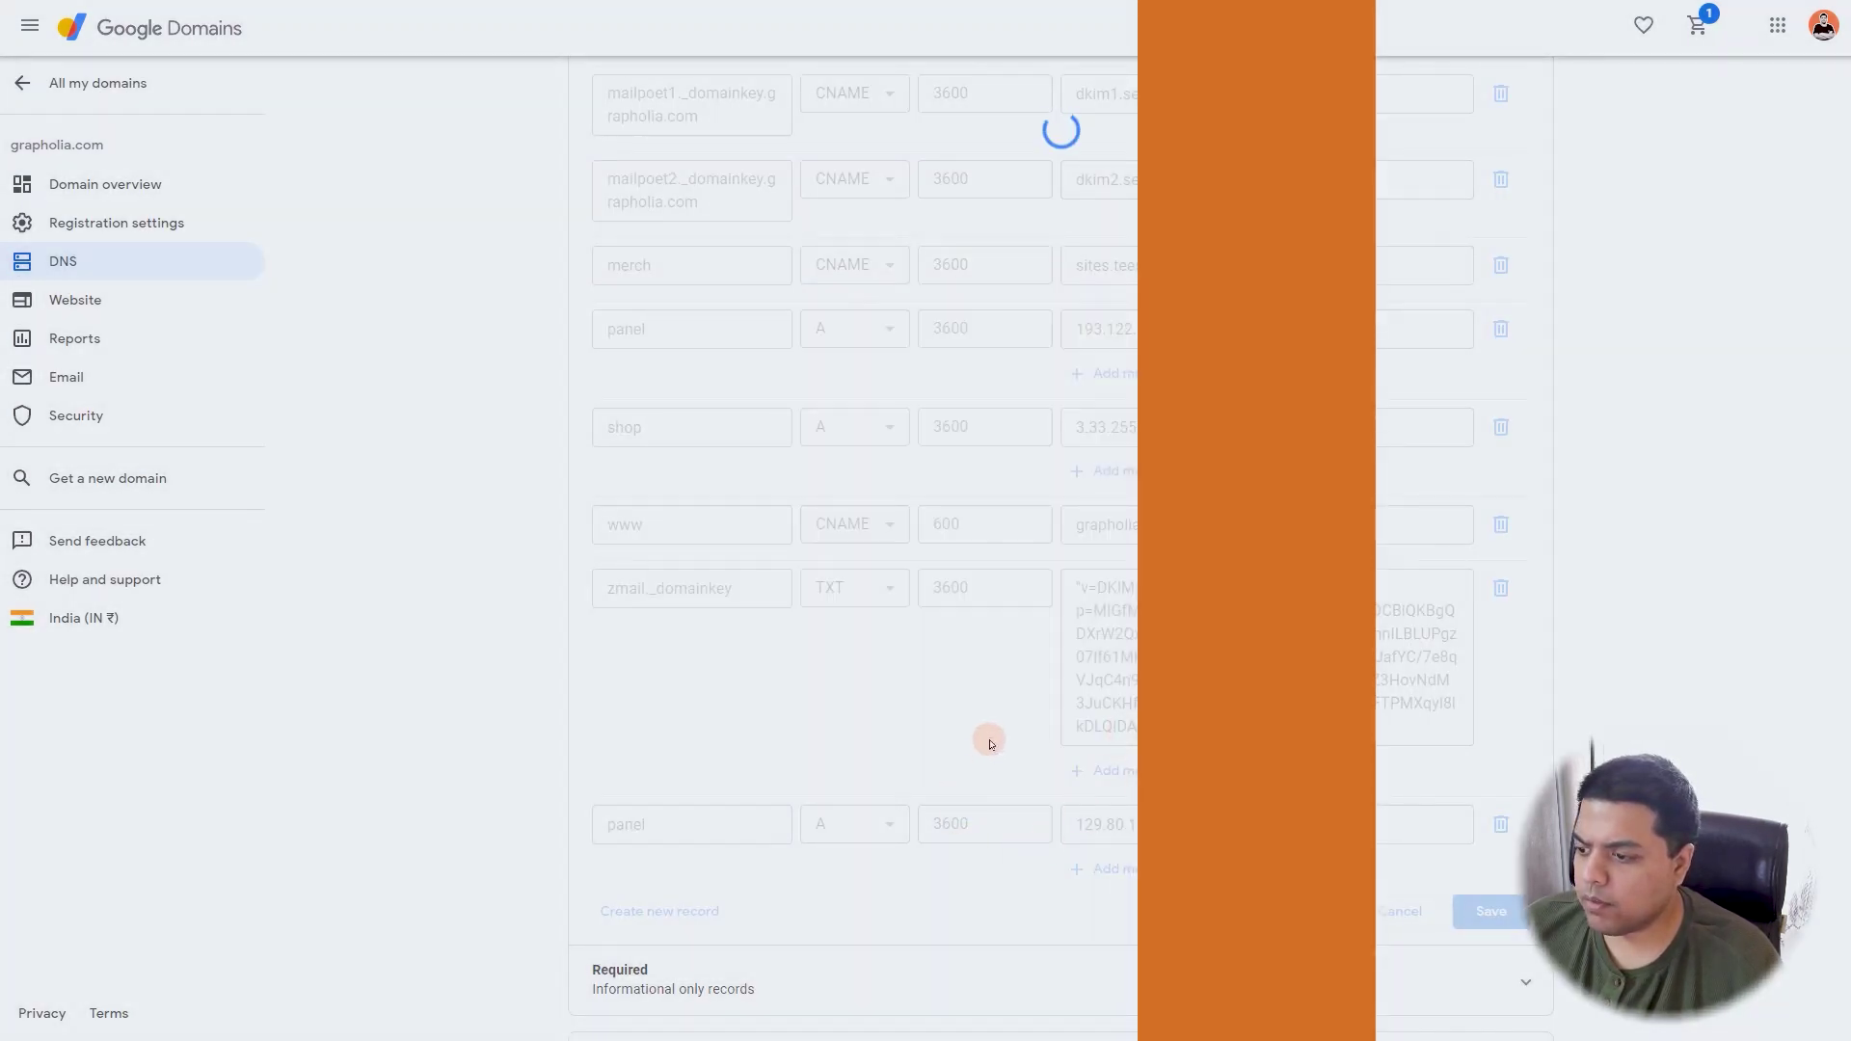
scroll(1109, 675, up, 4)
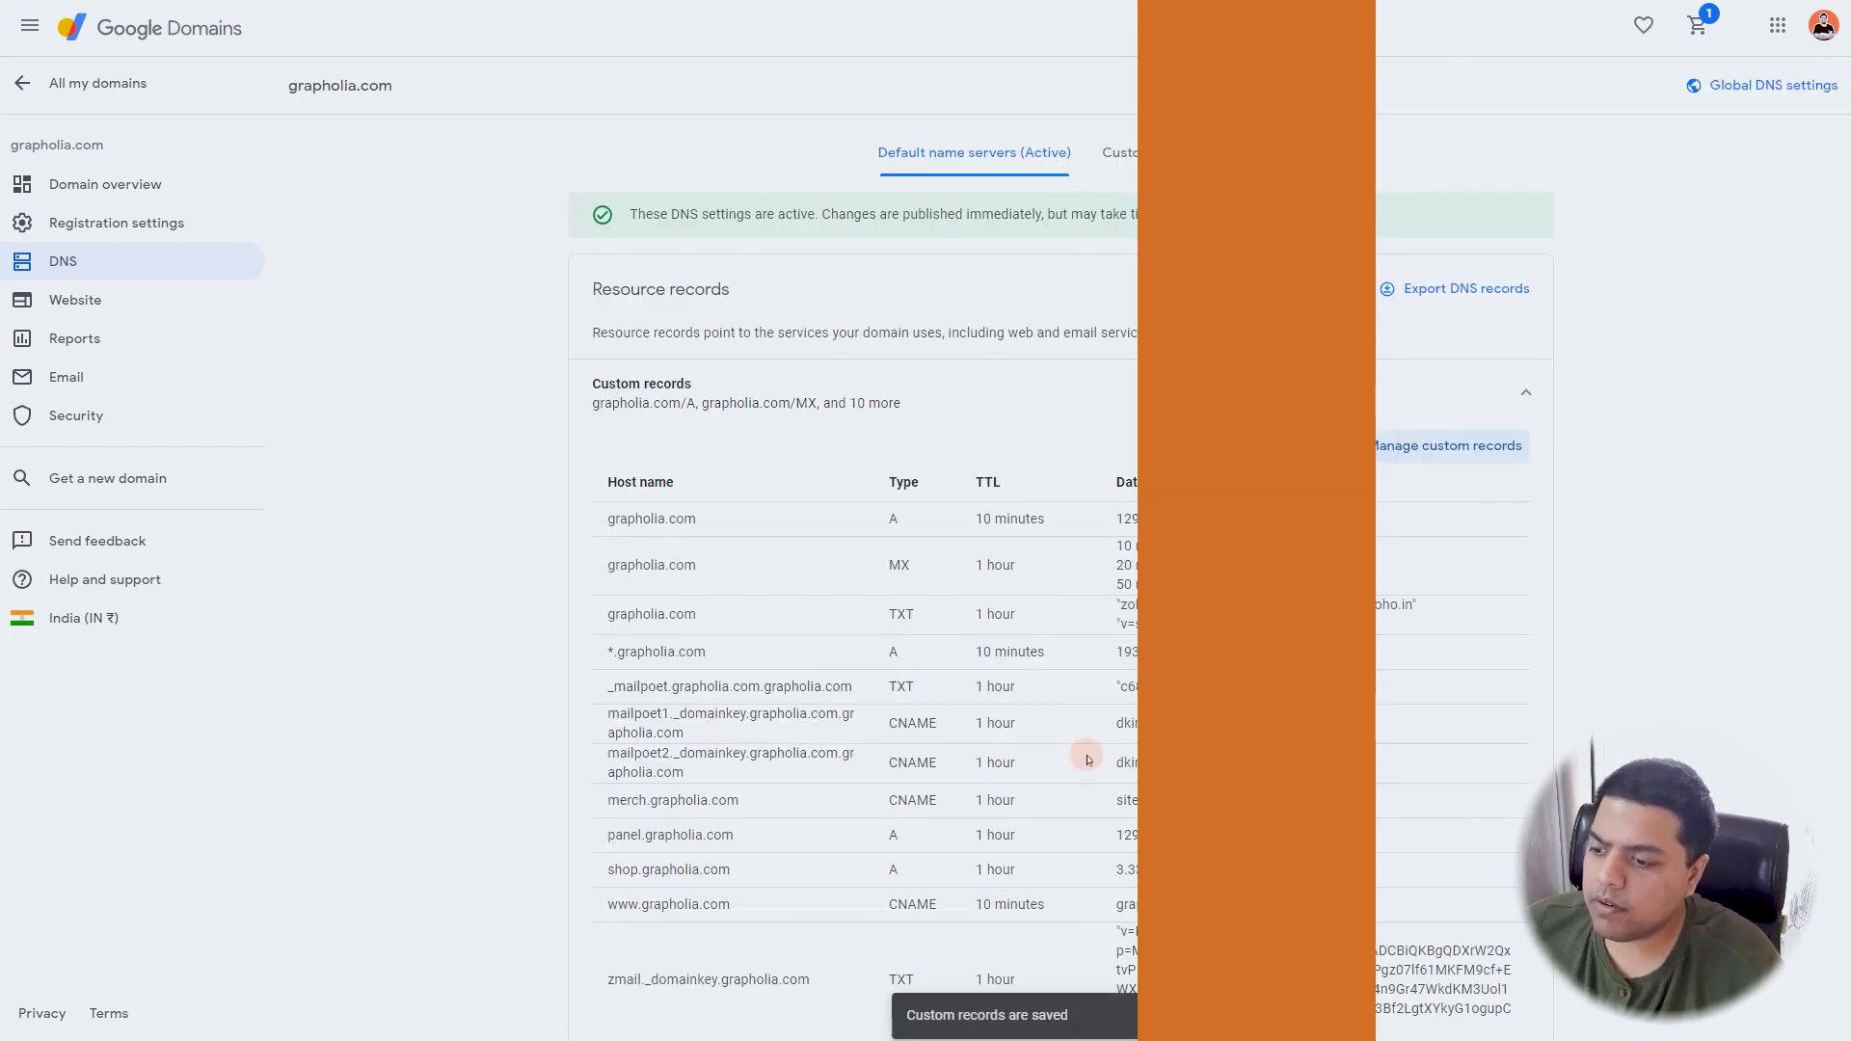
scroll(1088, 762, down, 3)
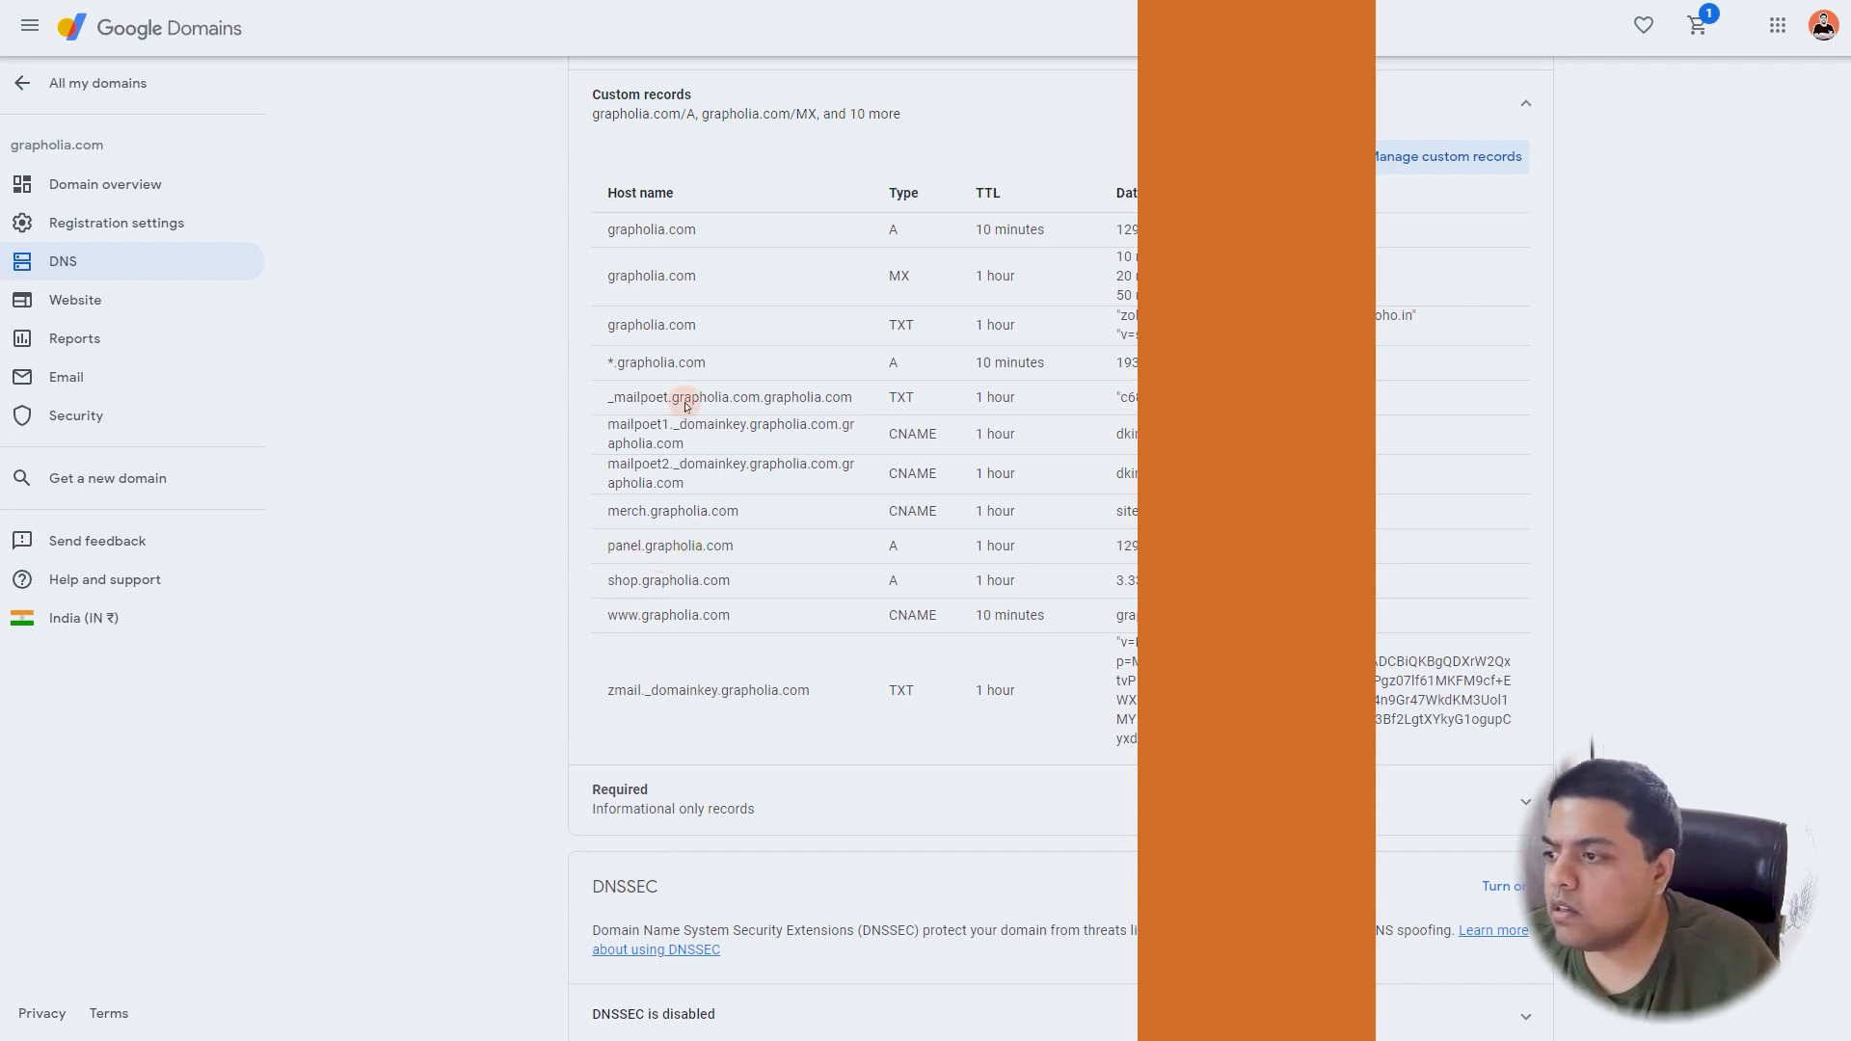
drag(608, 615, 847, 611)
click(848, 611)
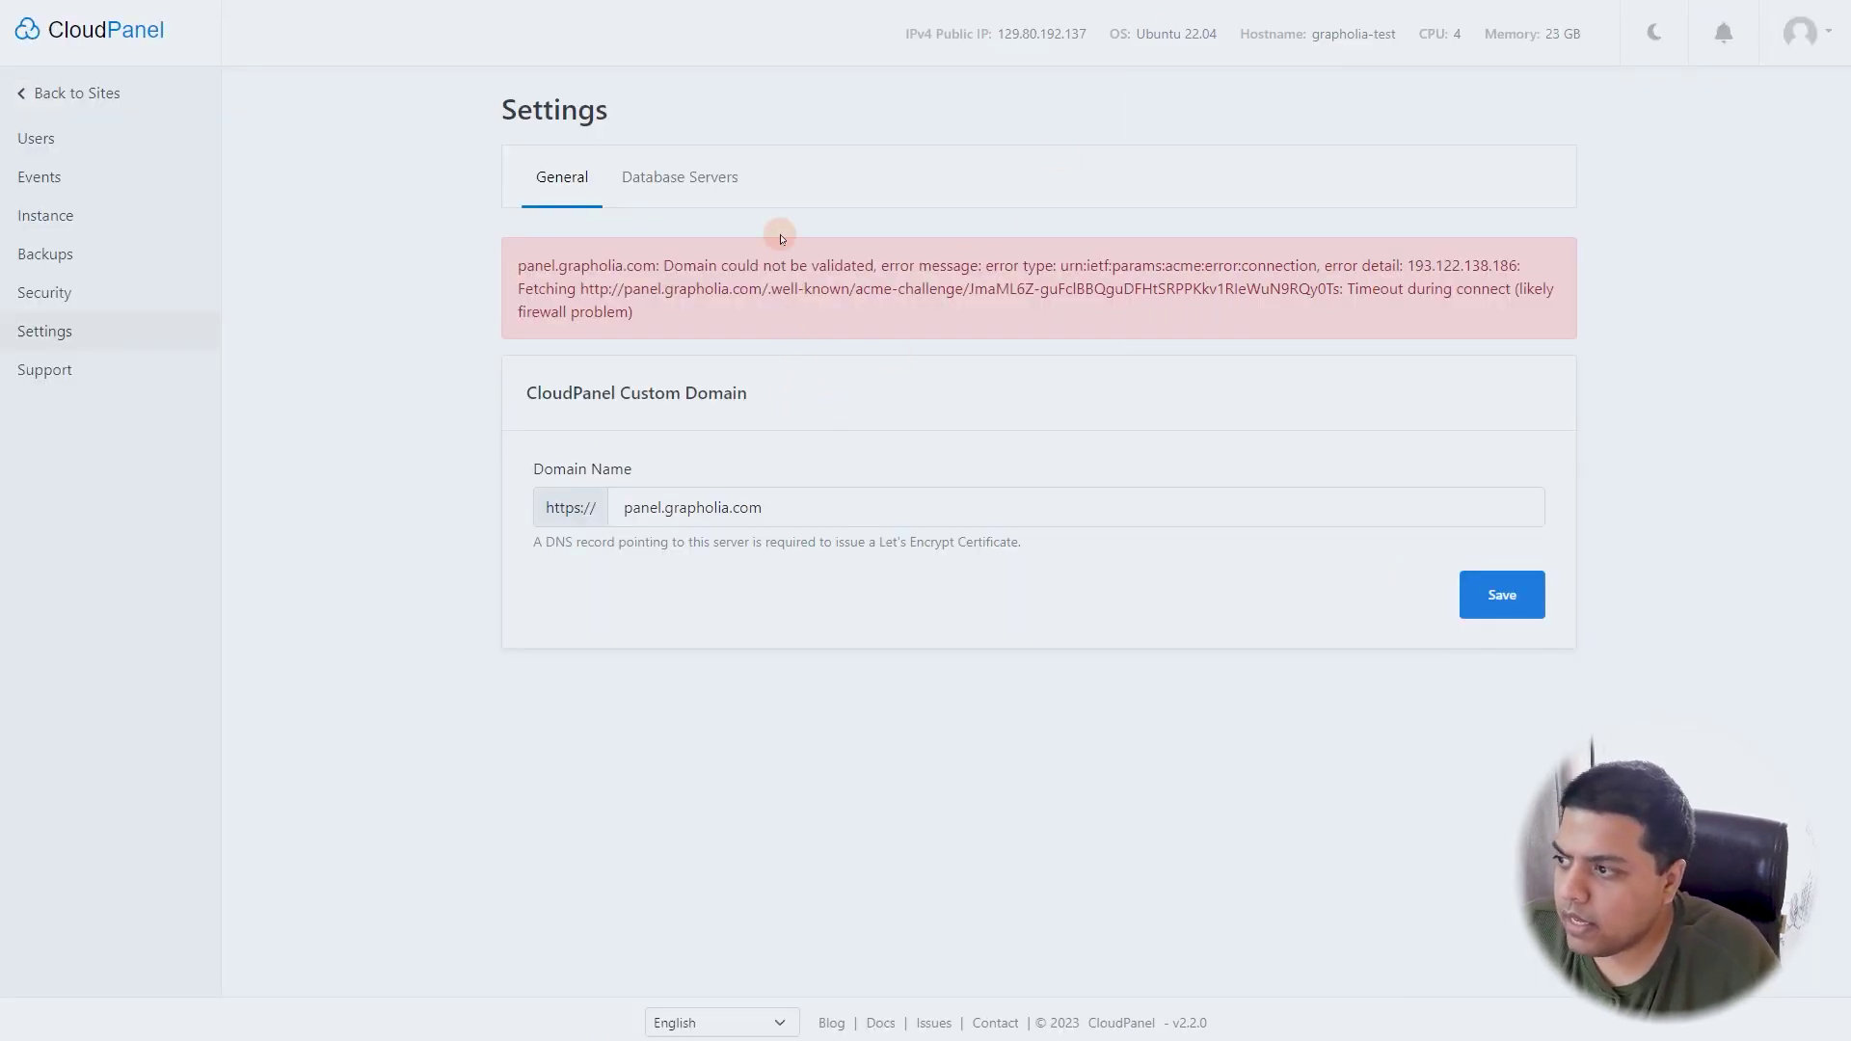
- Switch back to CloudPanel, save the custom domain panel.grapholia.com again, and open that address in the browser
click(1496, 597)
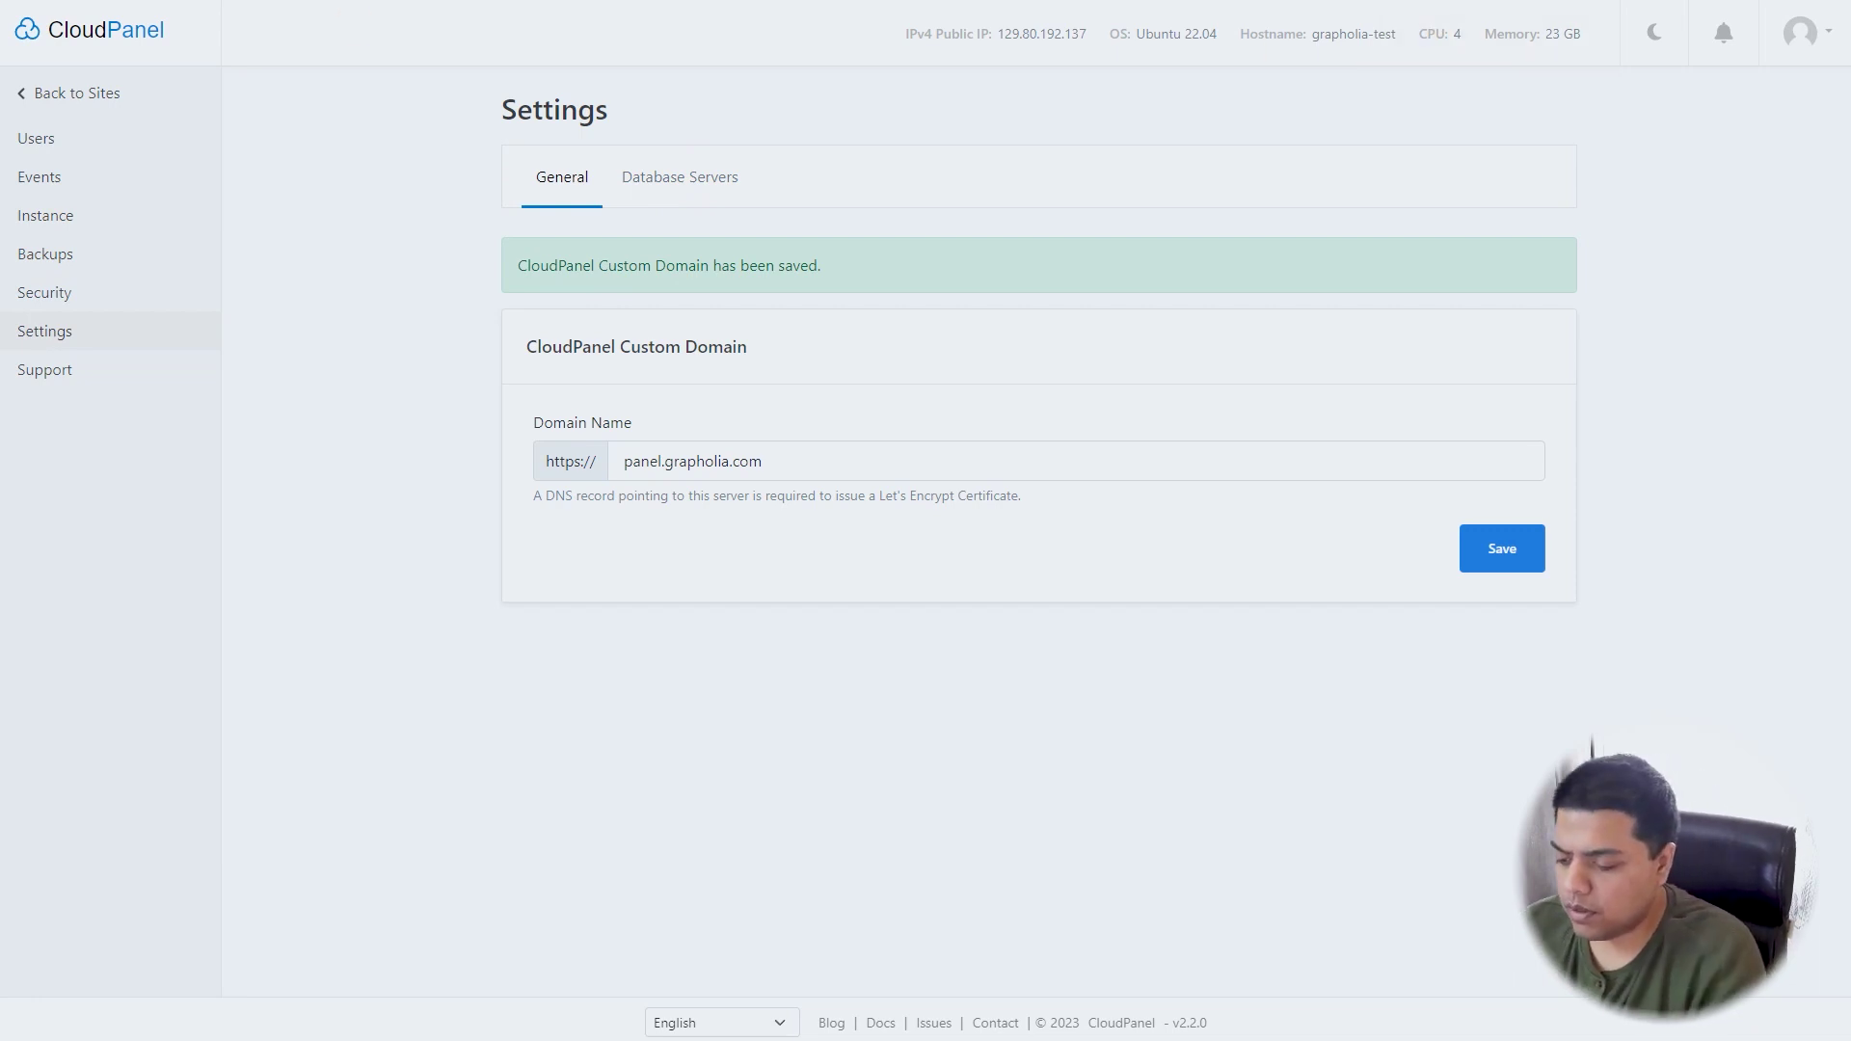
text(panel.)
key(Return)
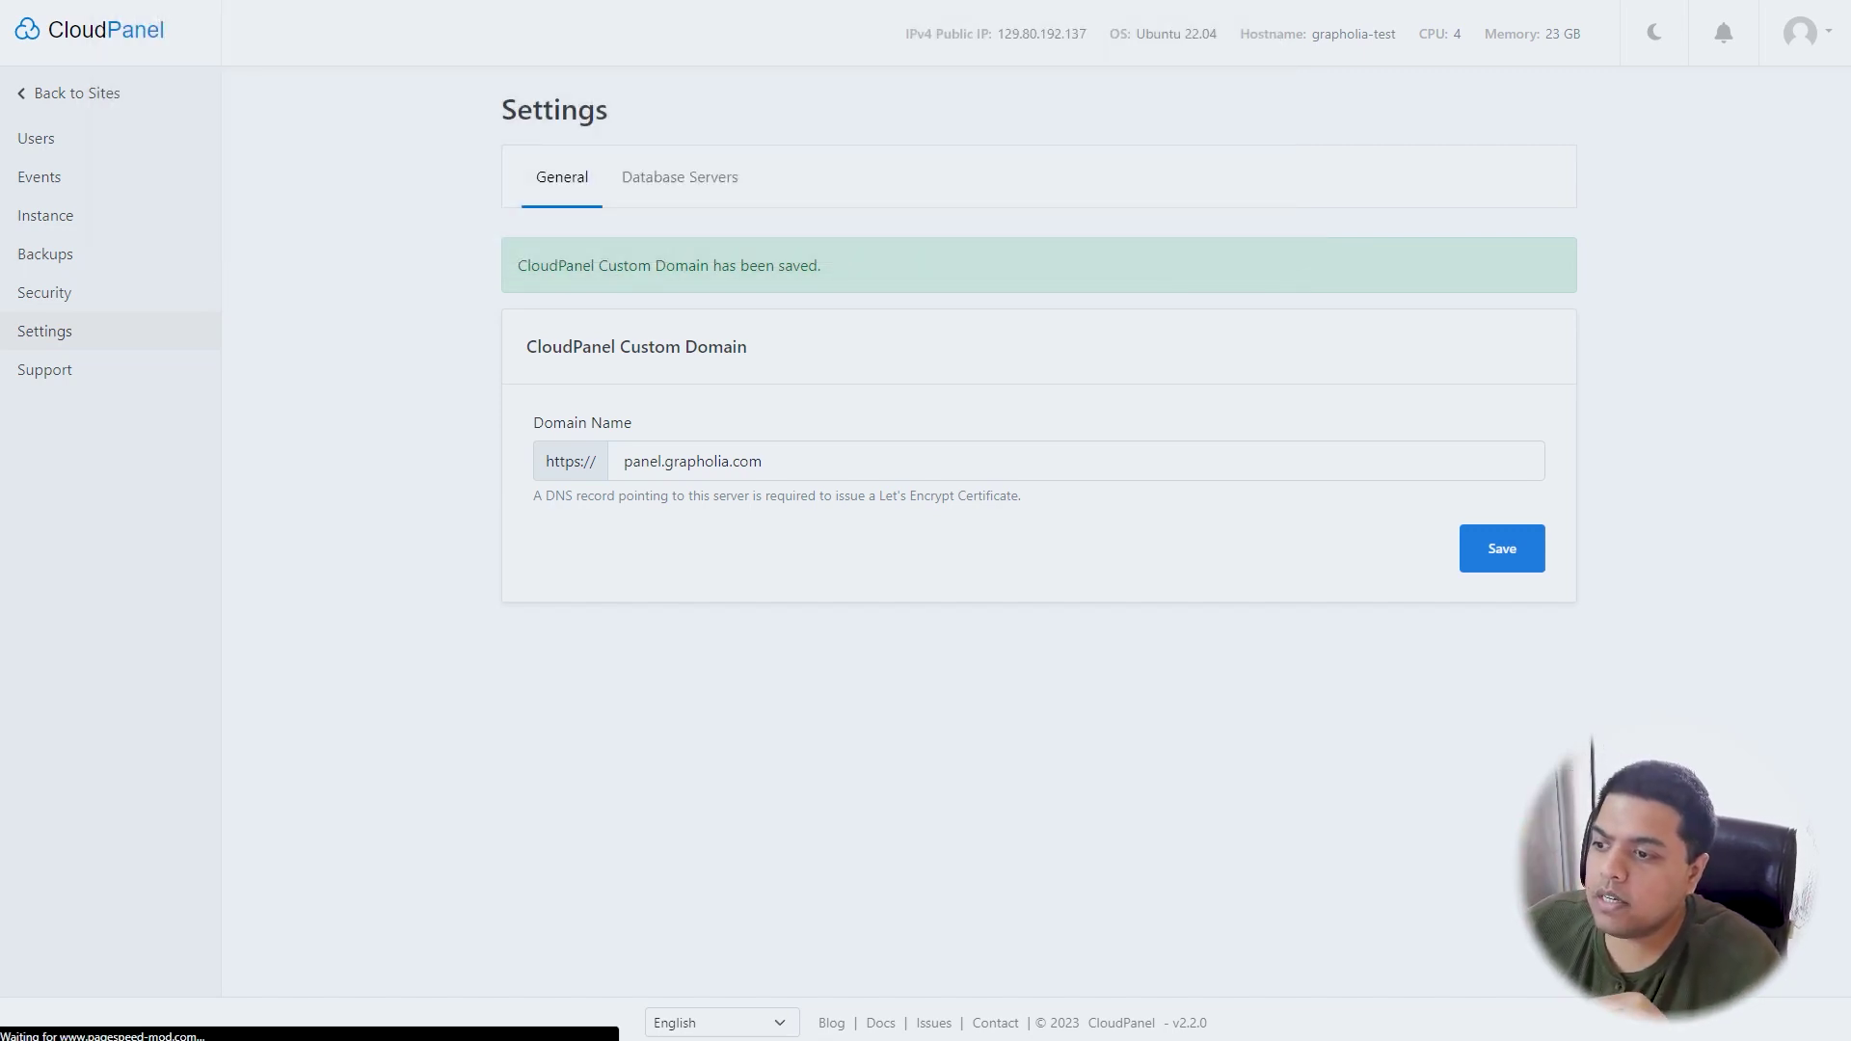
- Log in to CloudPanel with username grapholia and the account password, and dismiss the browser's offer to save the password
click(793, 252)
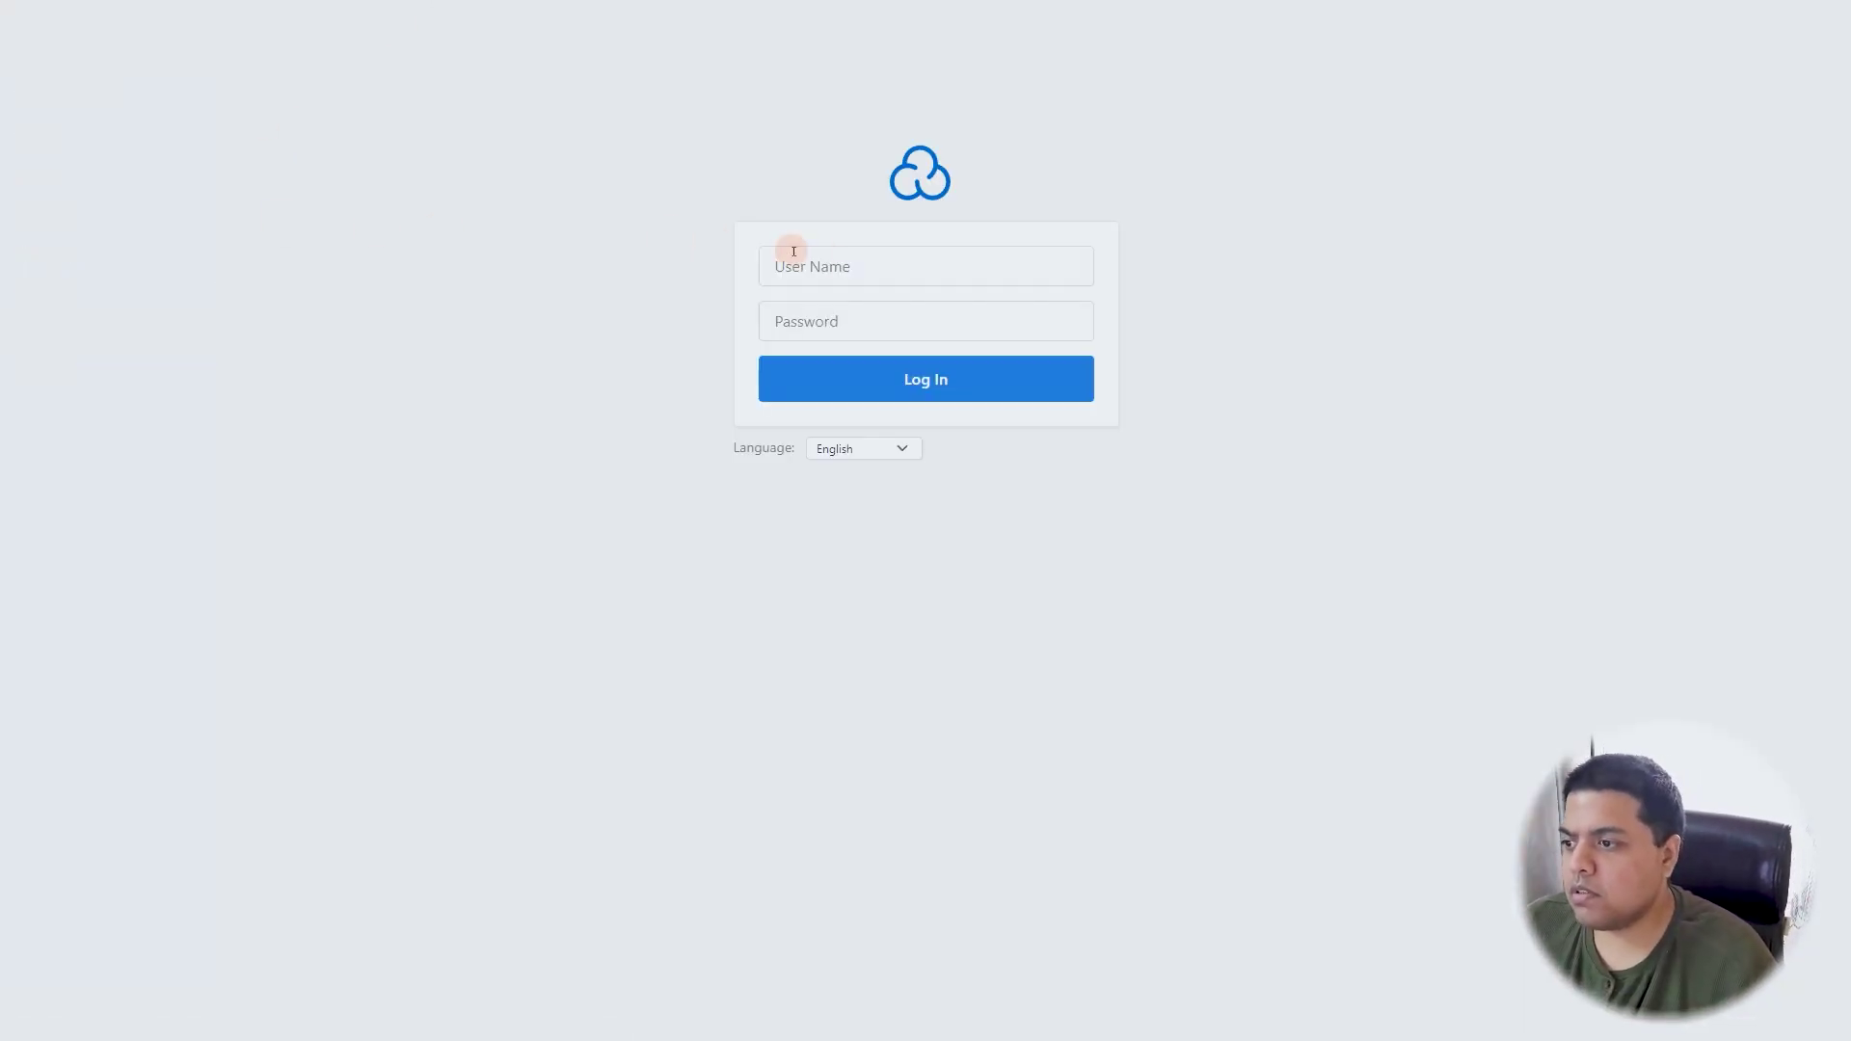
click(824, 263)
text(grapholia)
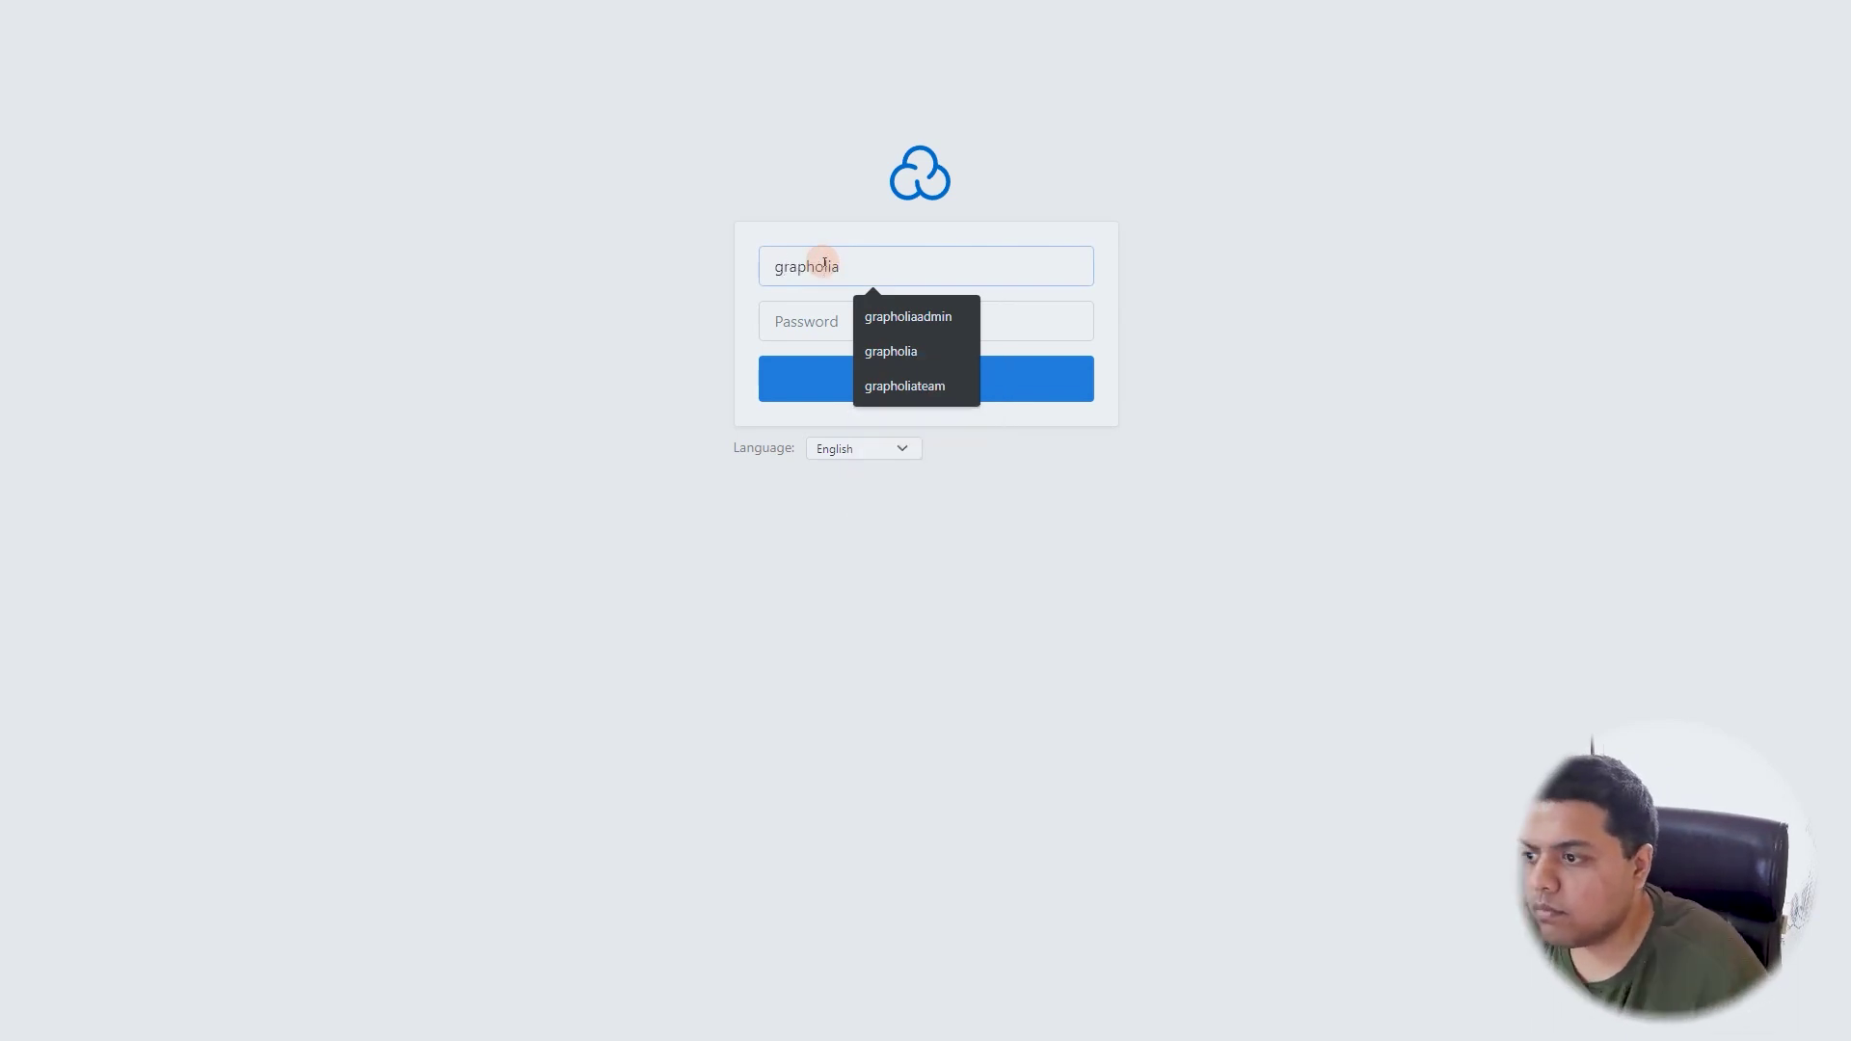
click(827, 323)
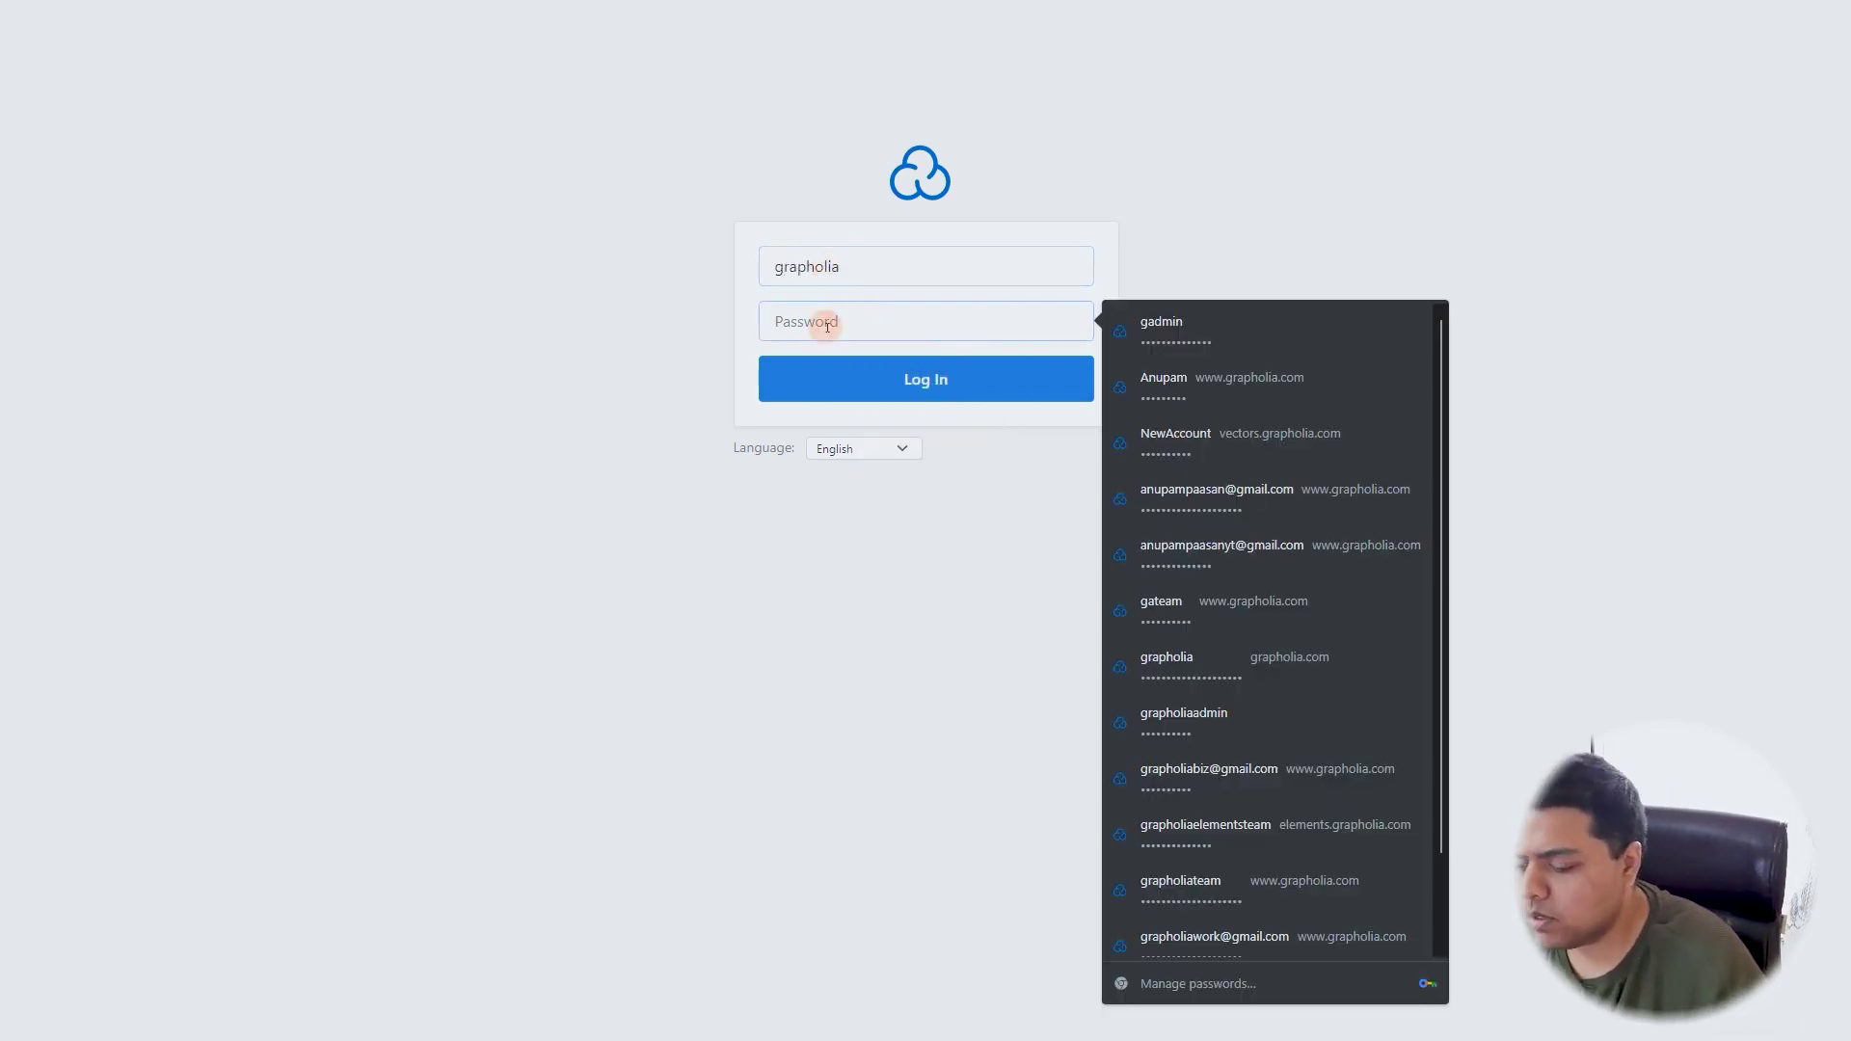
text(***)
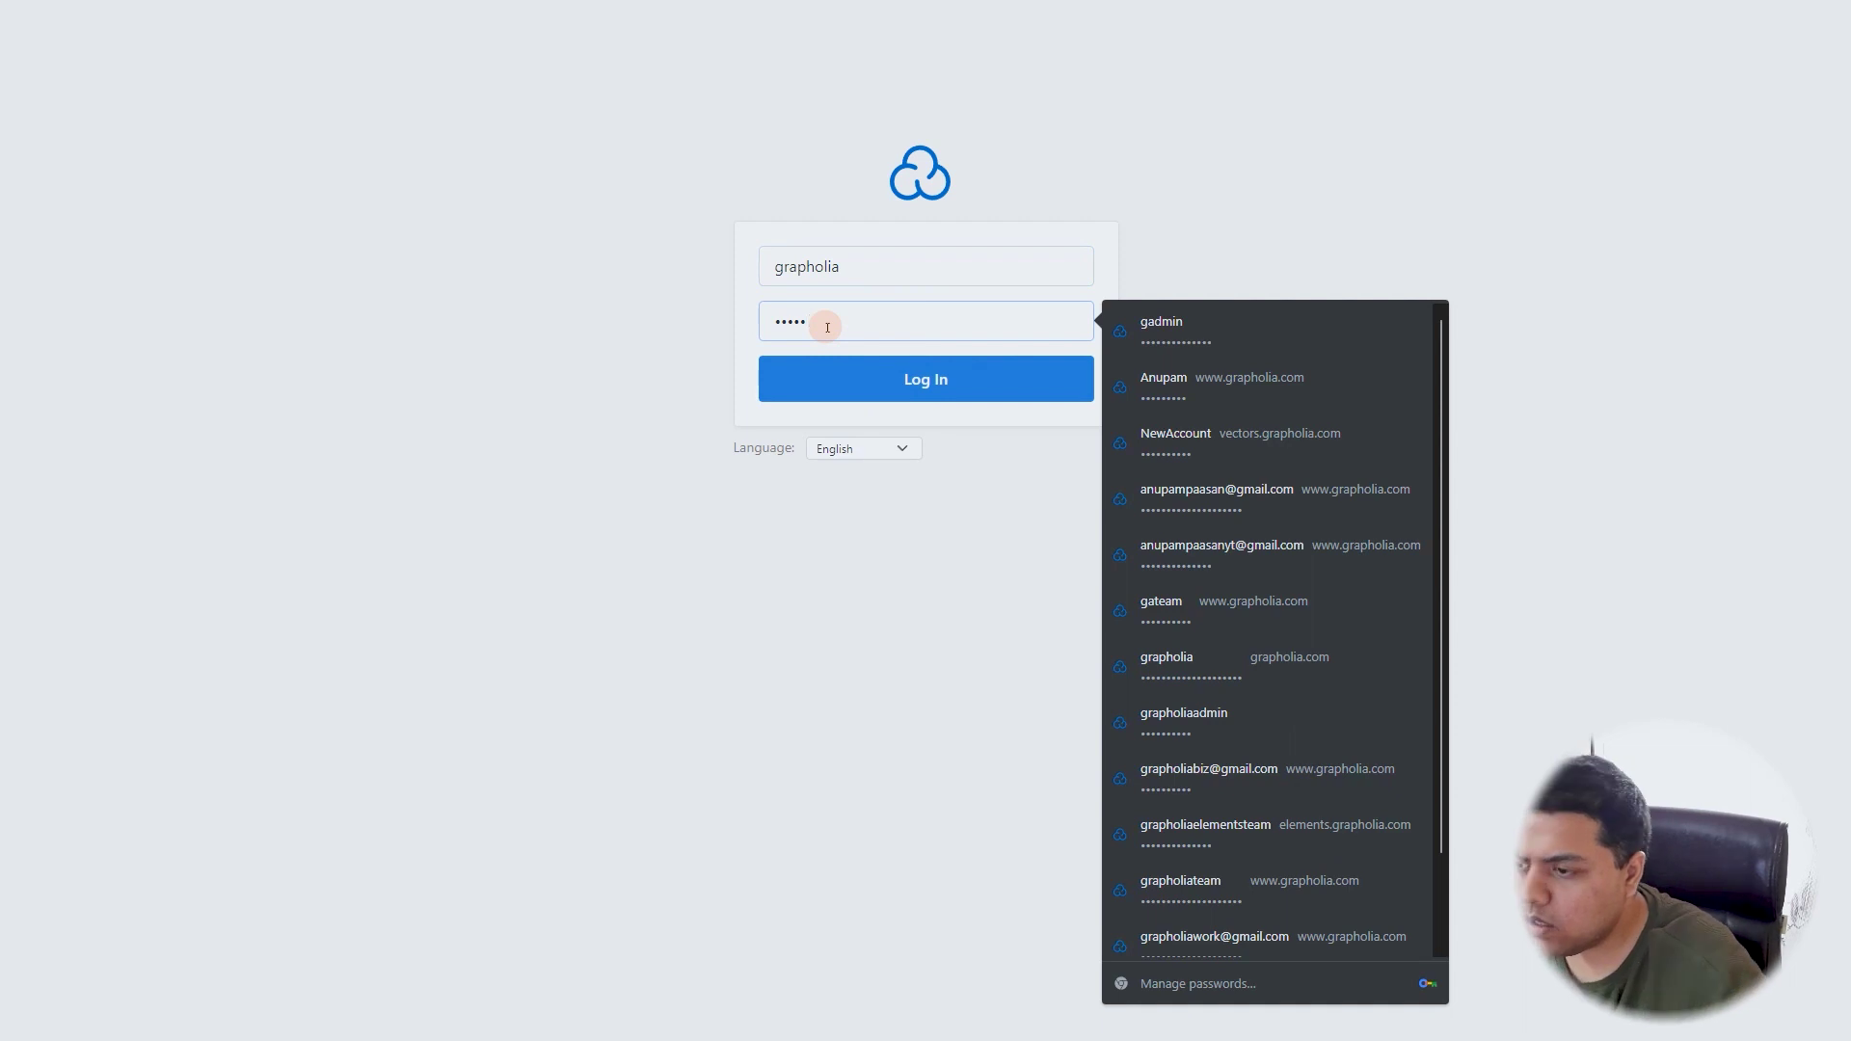
text(*******)
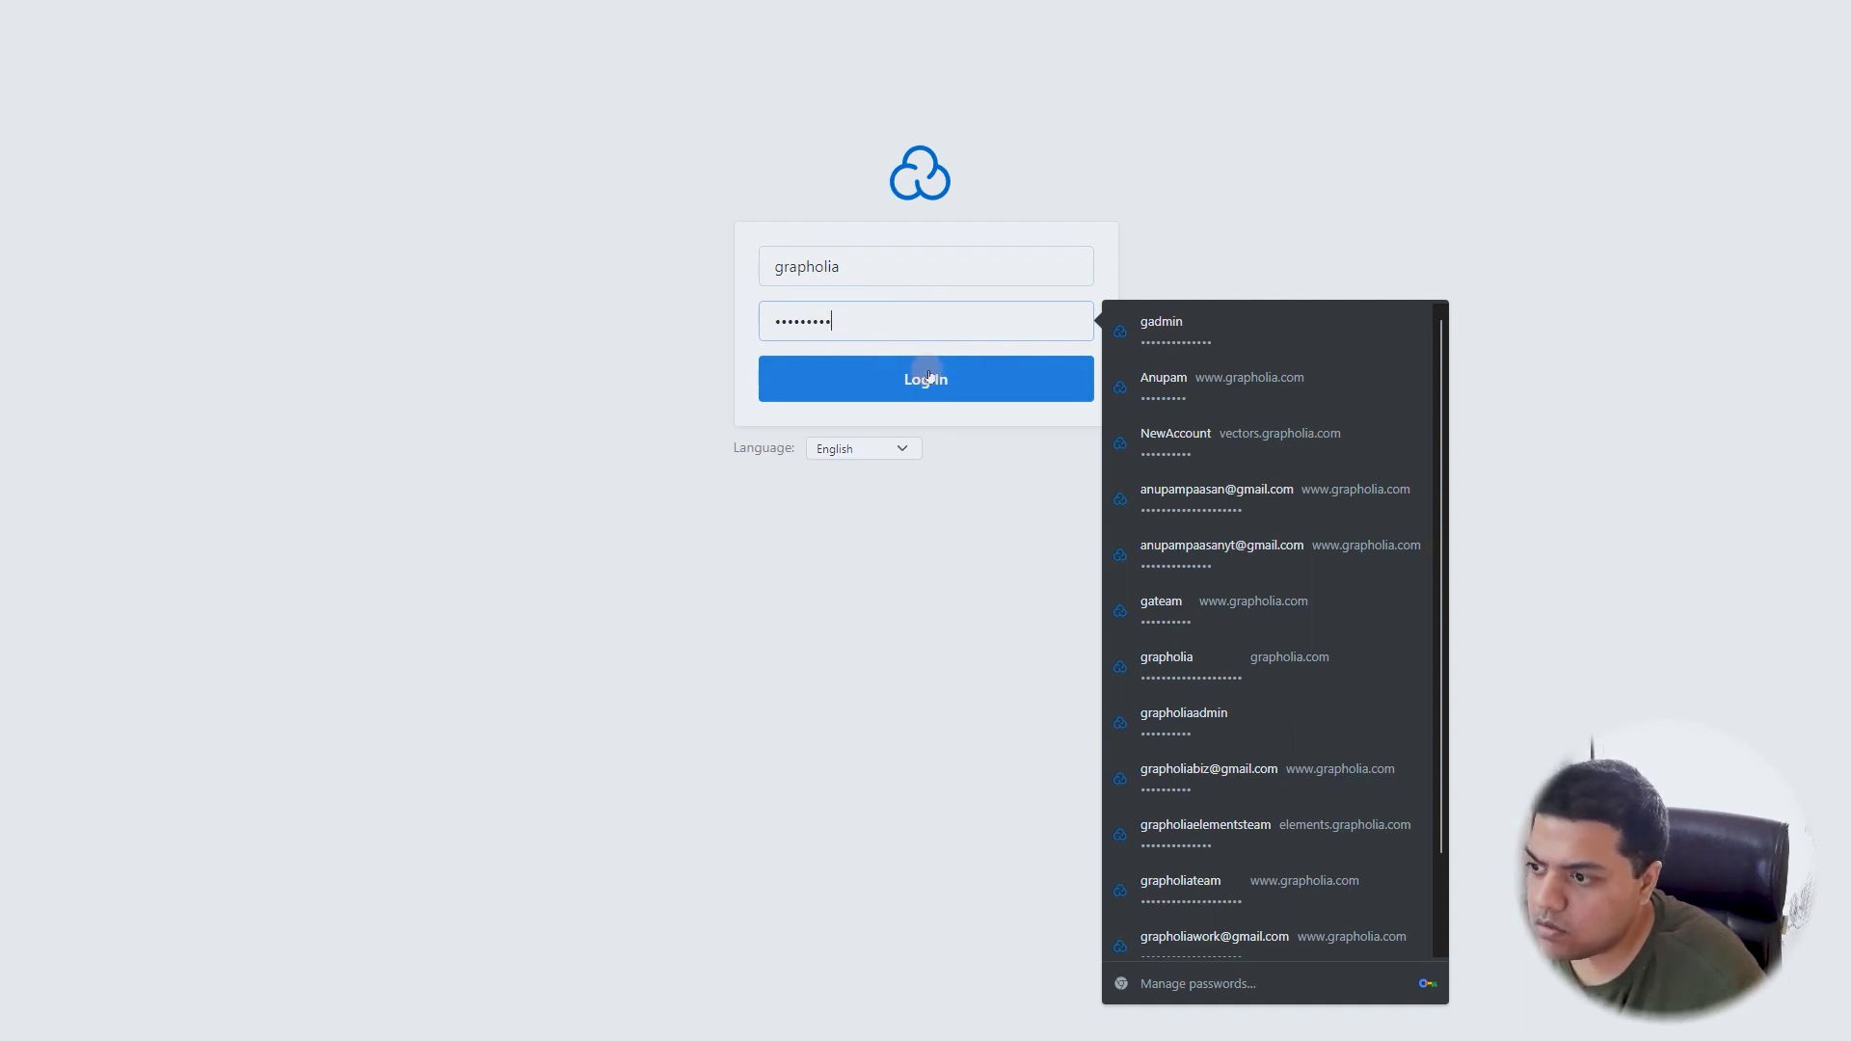
click(929, 377)
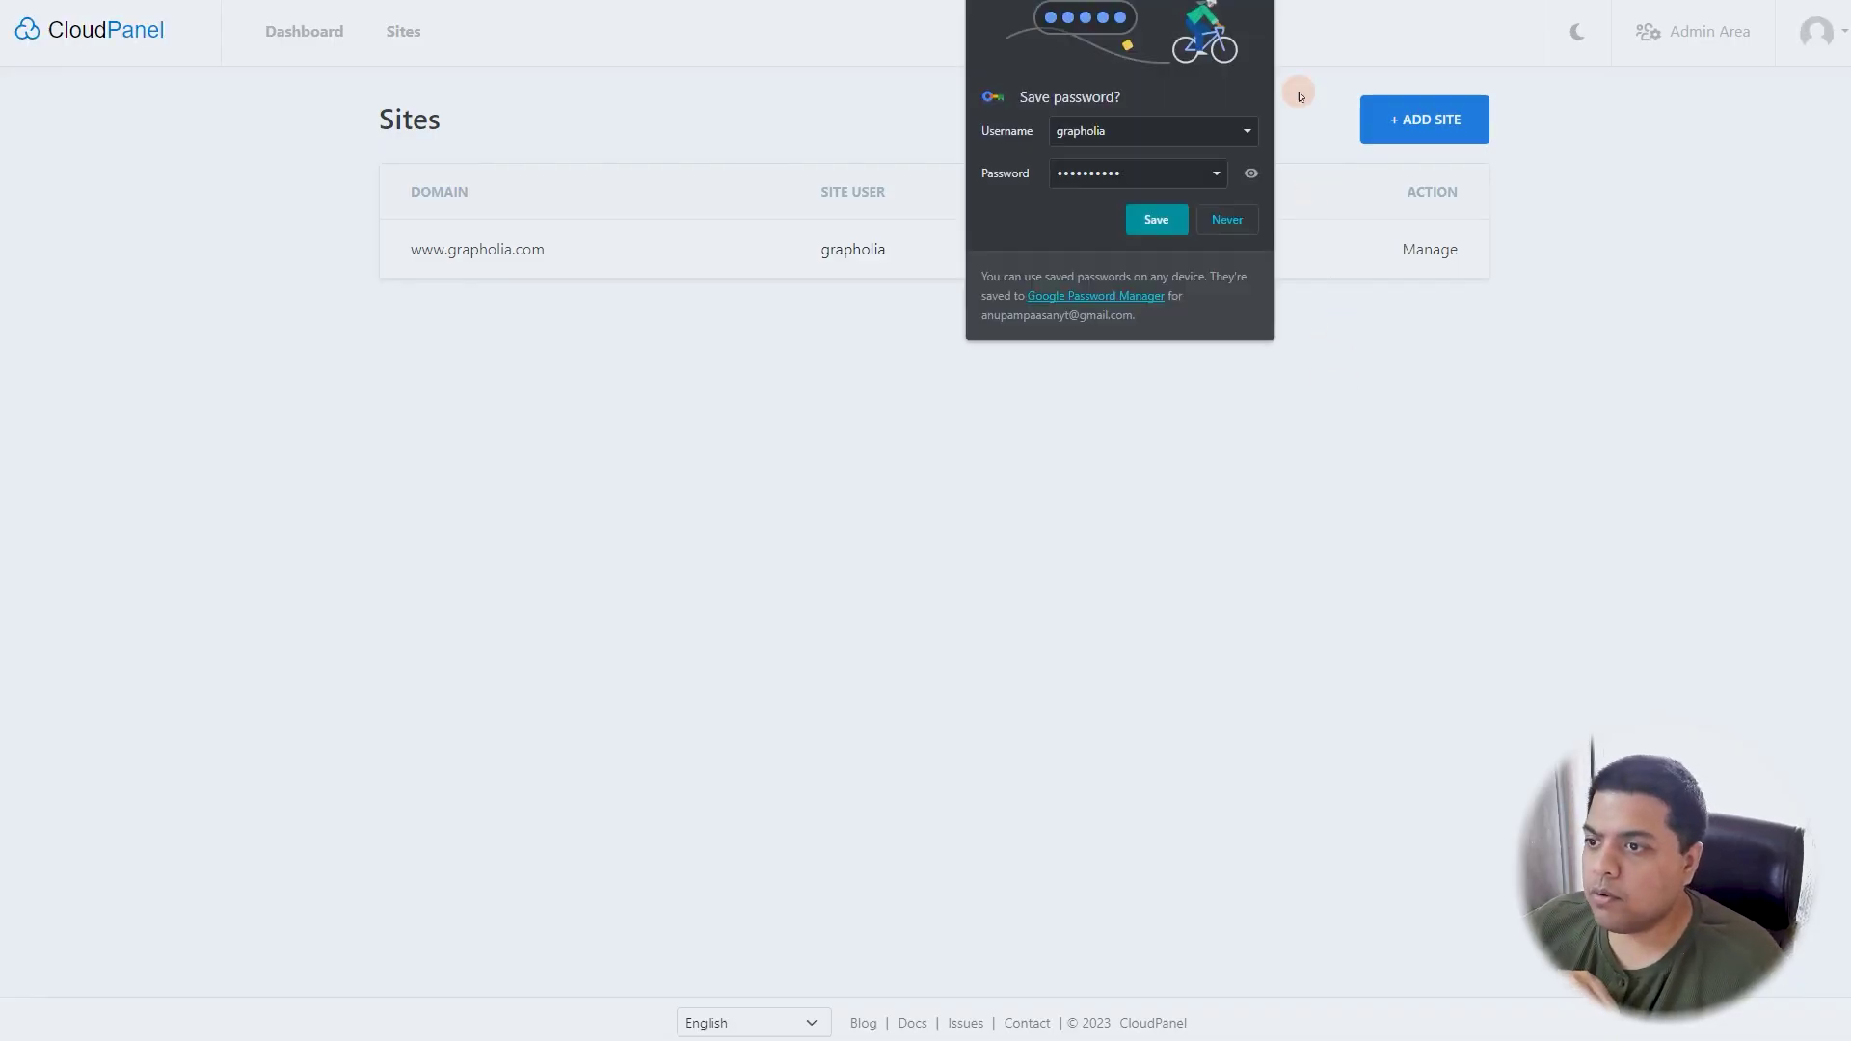
click(1242, 492)
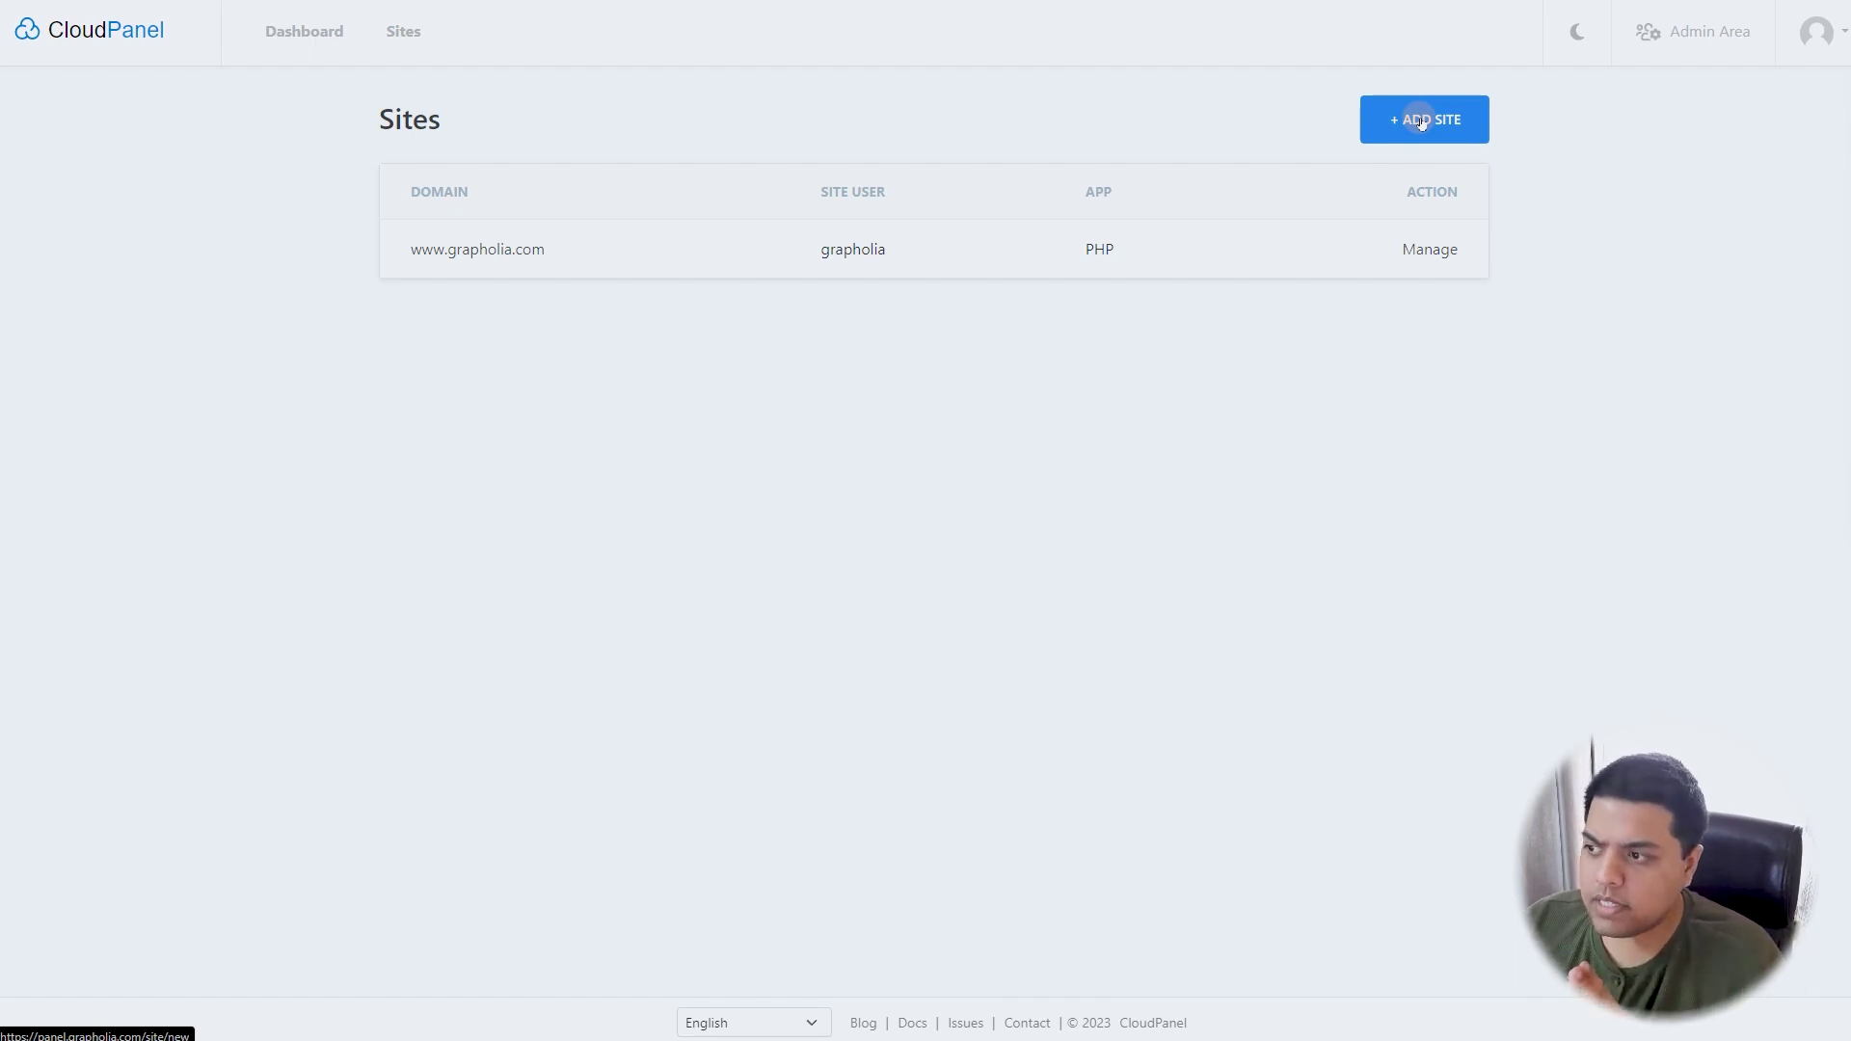
- Preview CloudPanel's dark mode and return to light mode
click(1578, 32)
click(1577, 32)
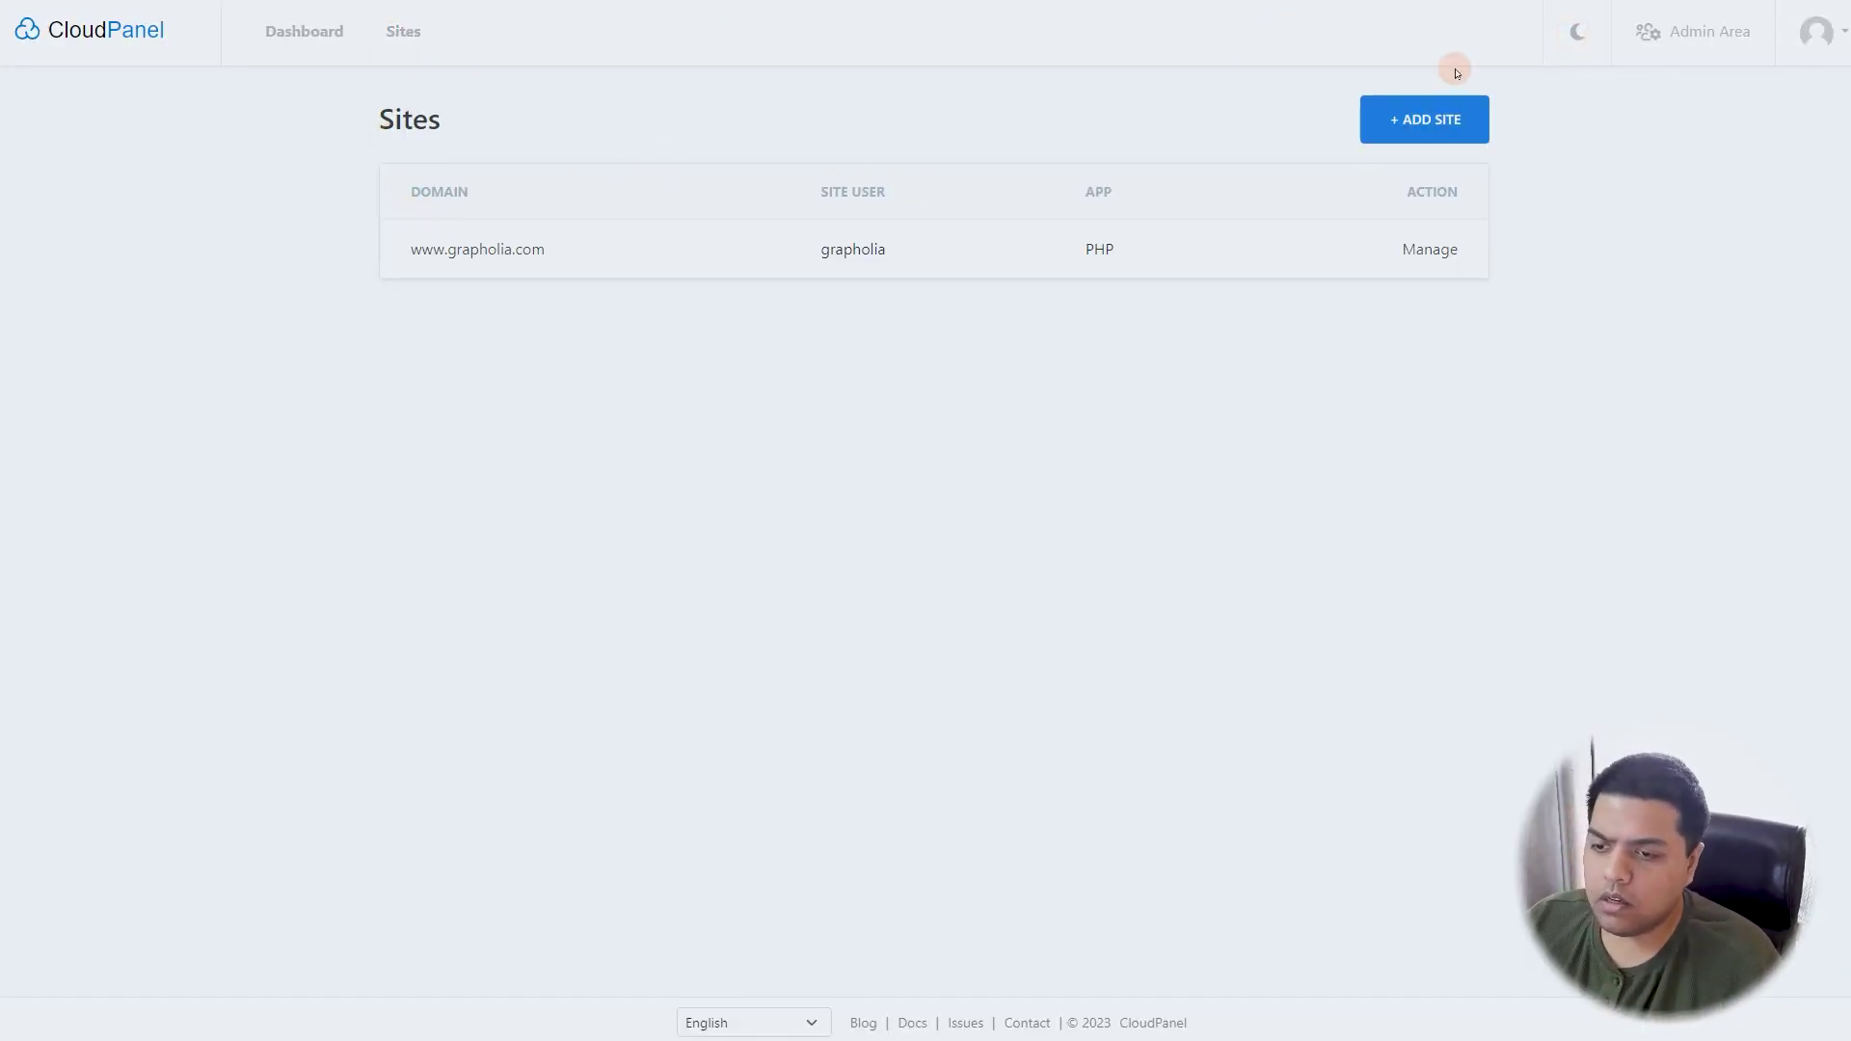
click(1816, 32)
click(1816, 32)
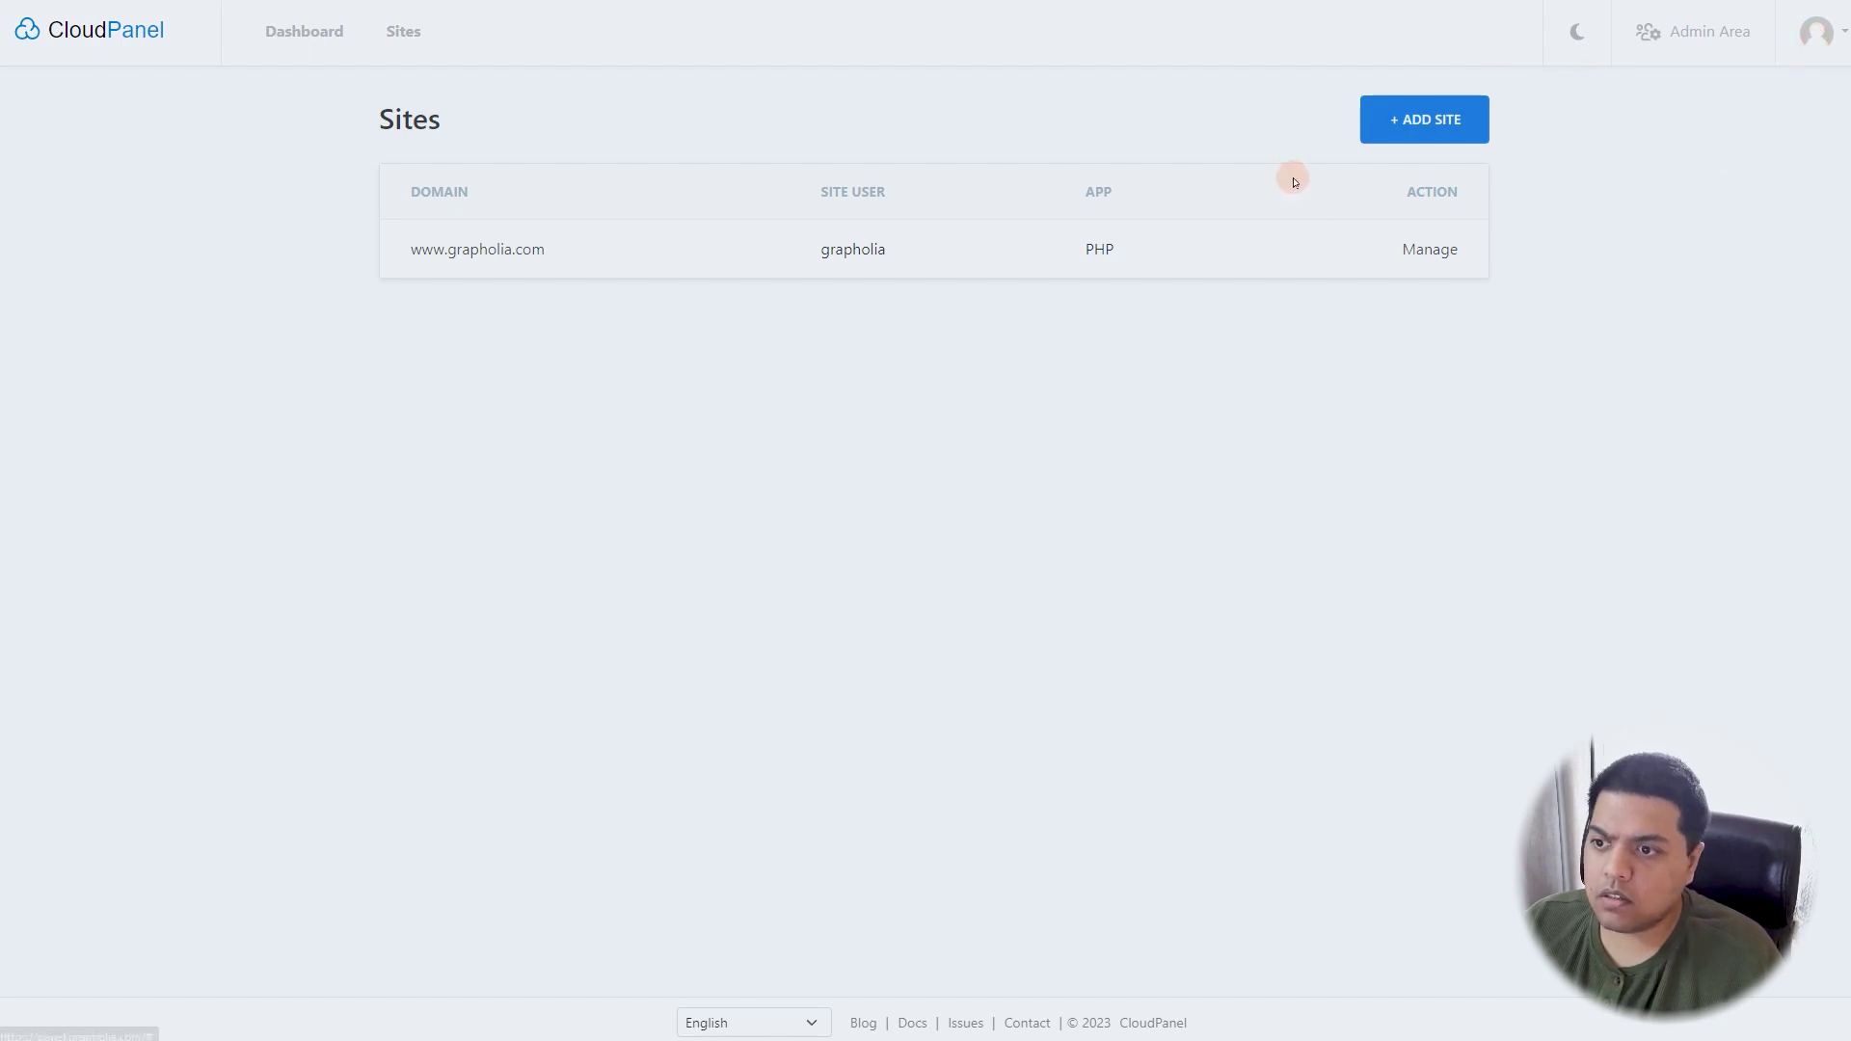
click(1438, 249)
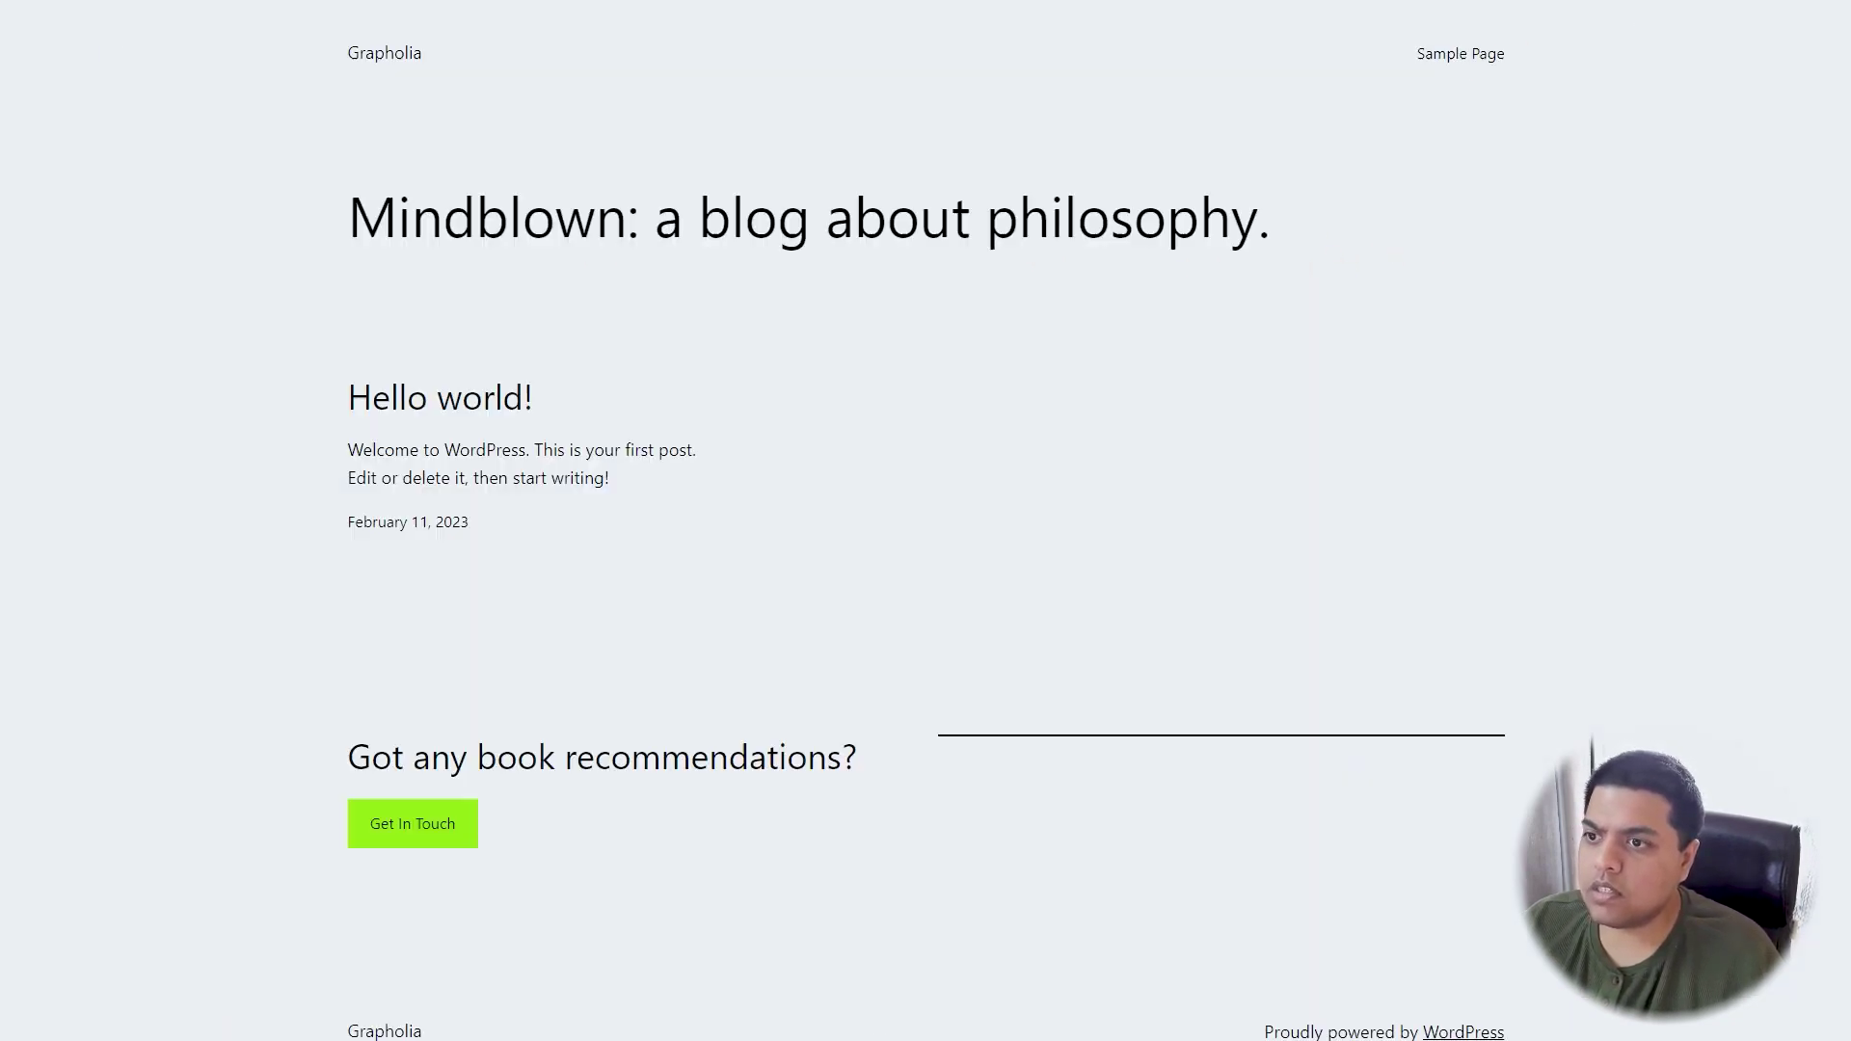
click(843, 170)
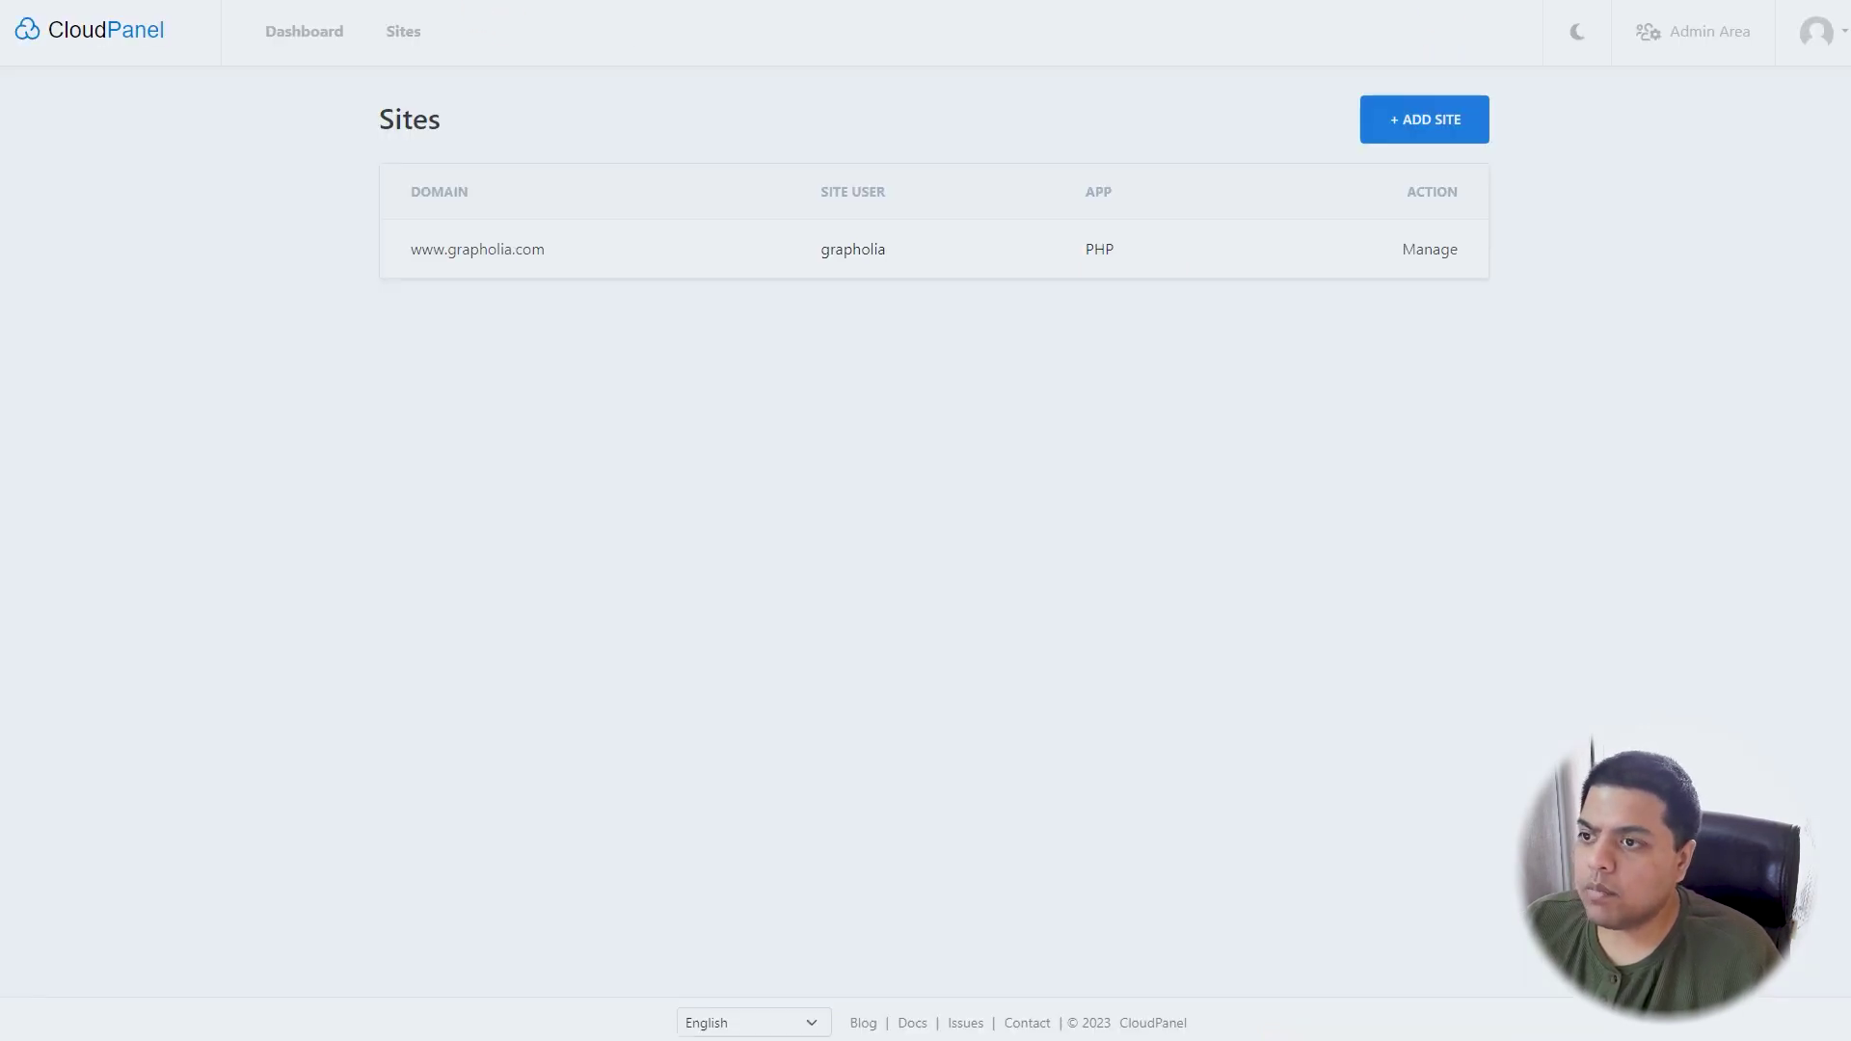
- Switch to the Grapholia website and open its WordPress admin login page
click(266, 67)
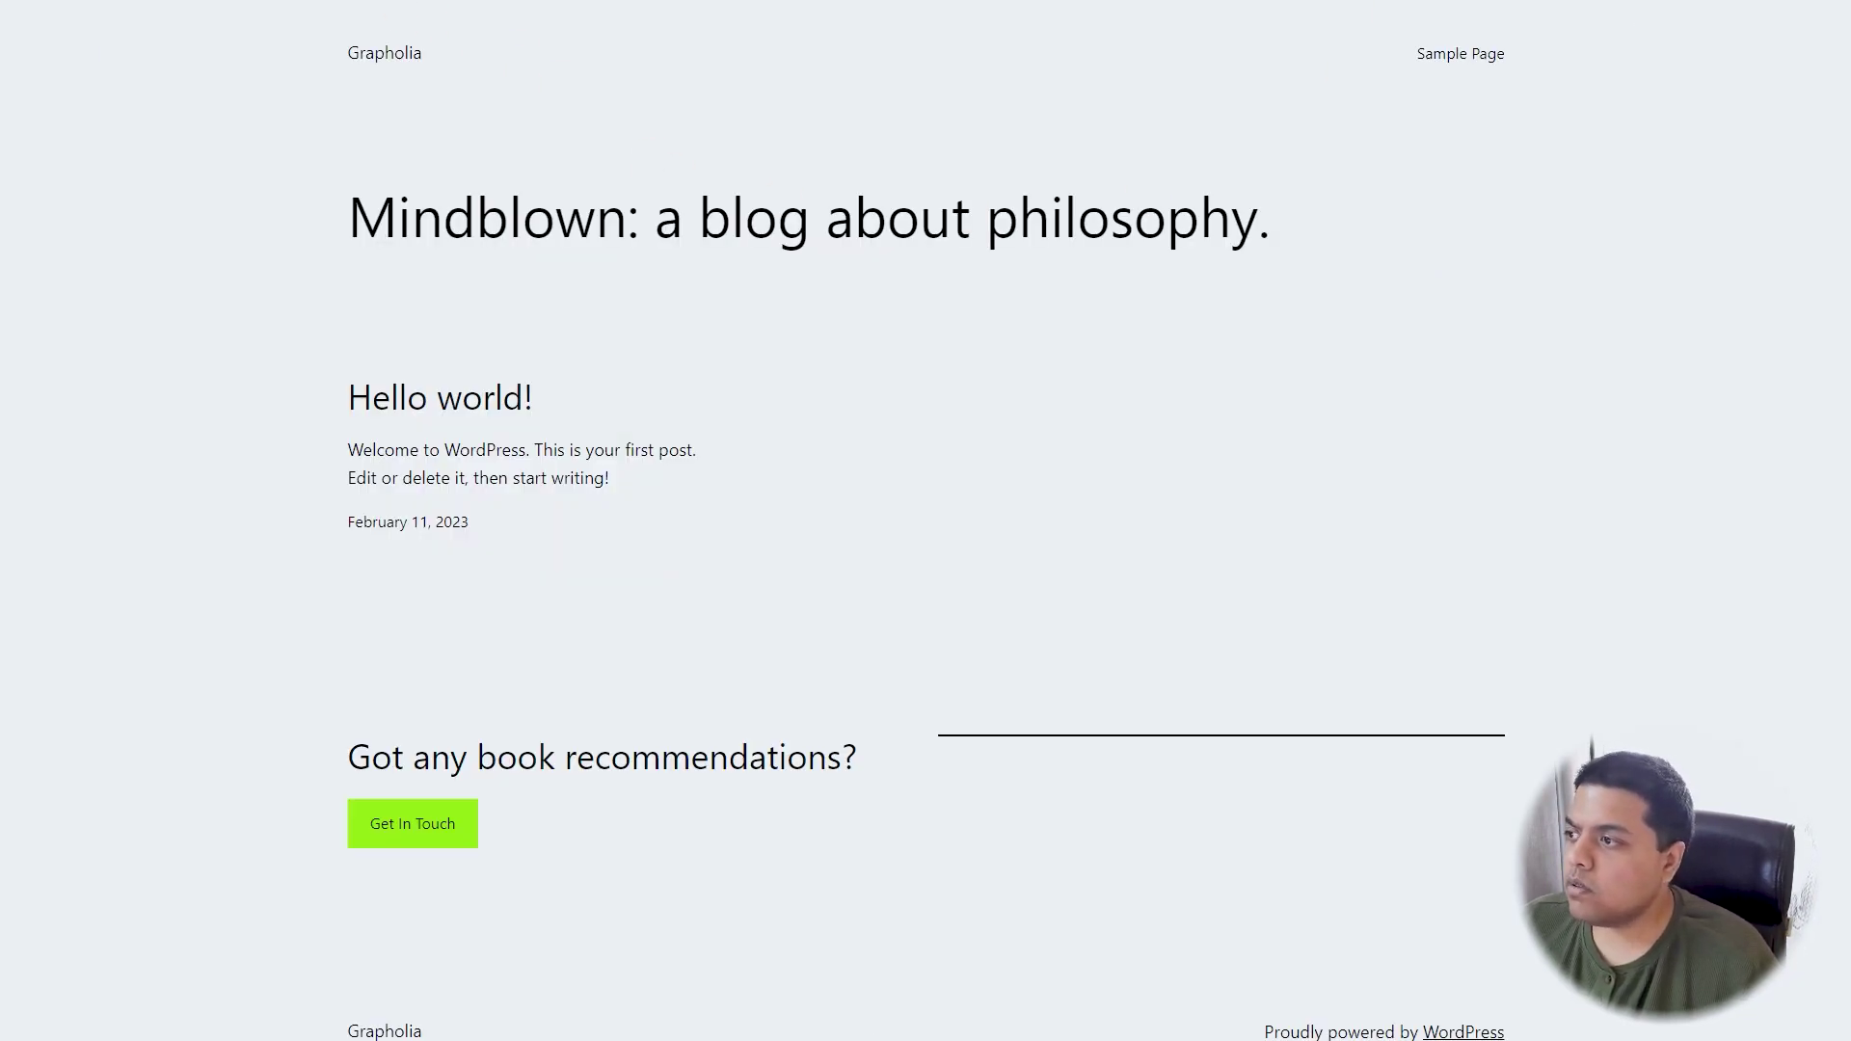
key(ctrl+l)
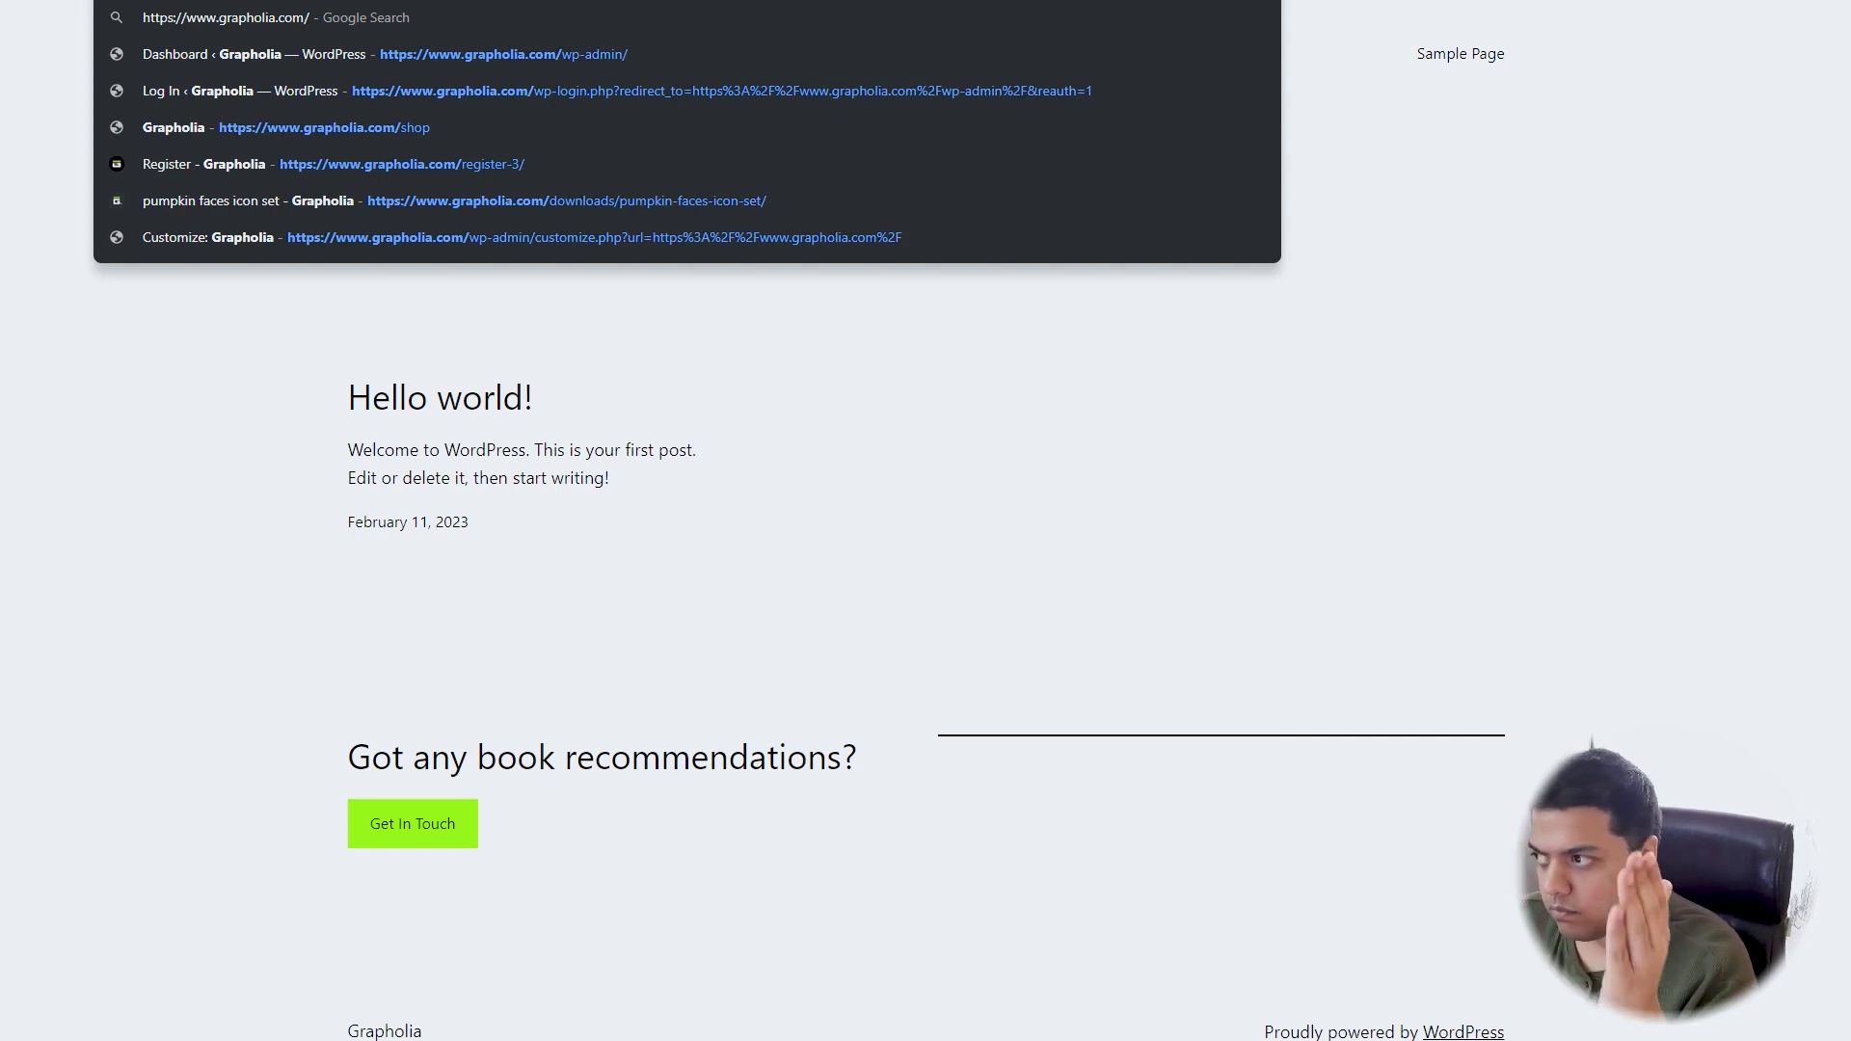
text(wp)
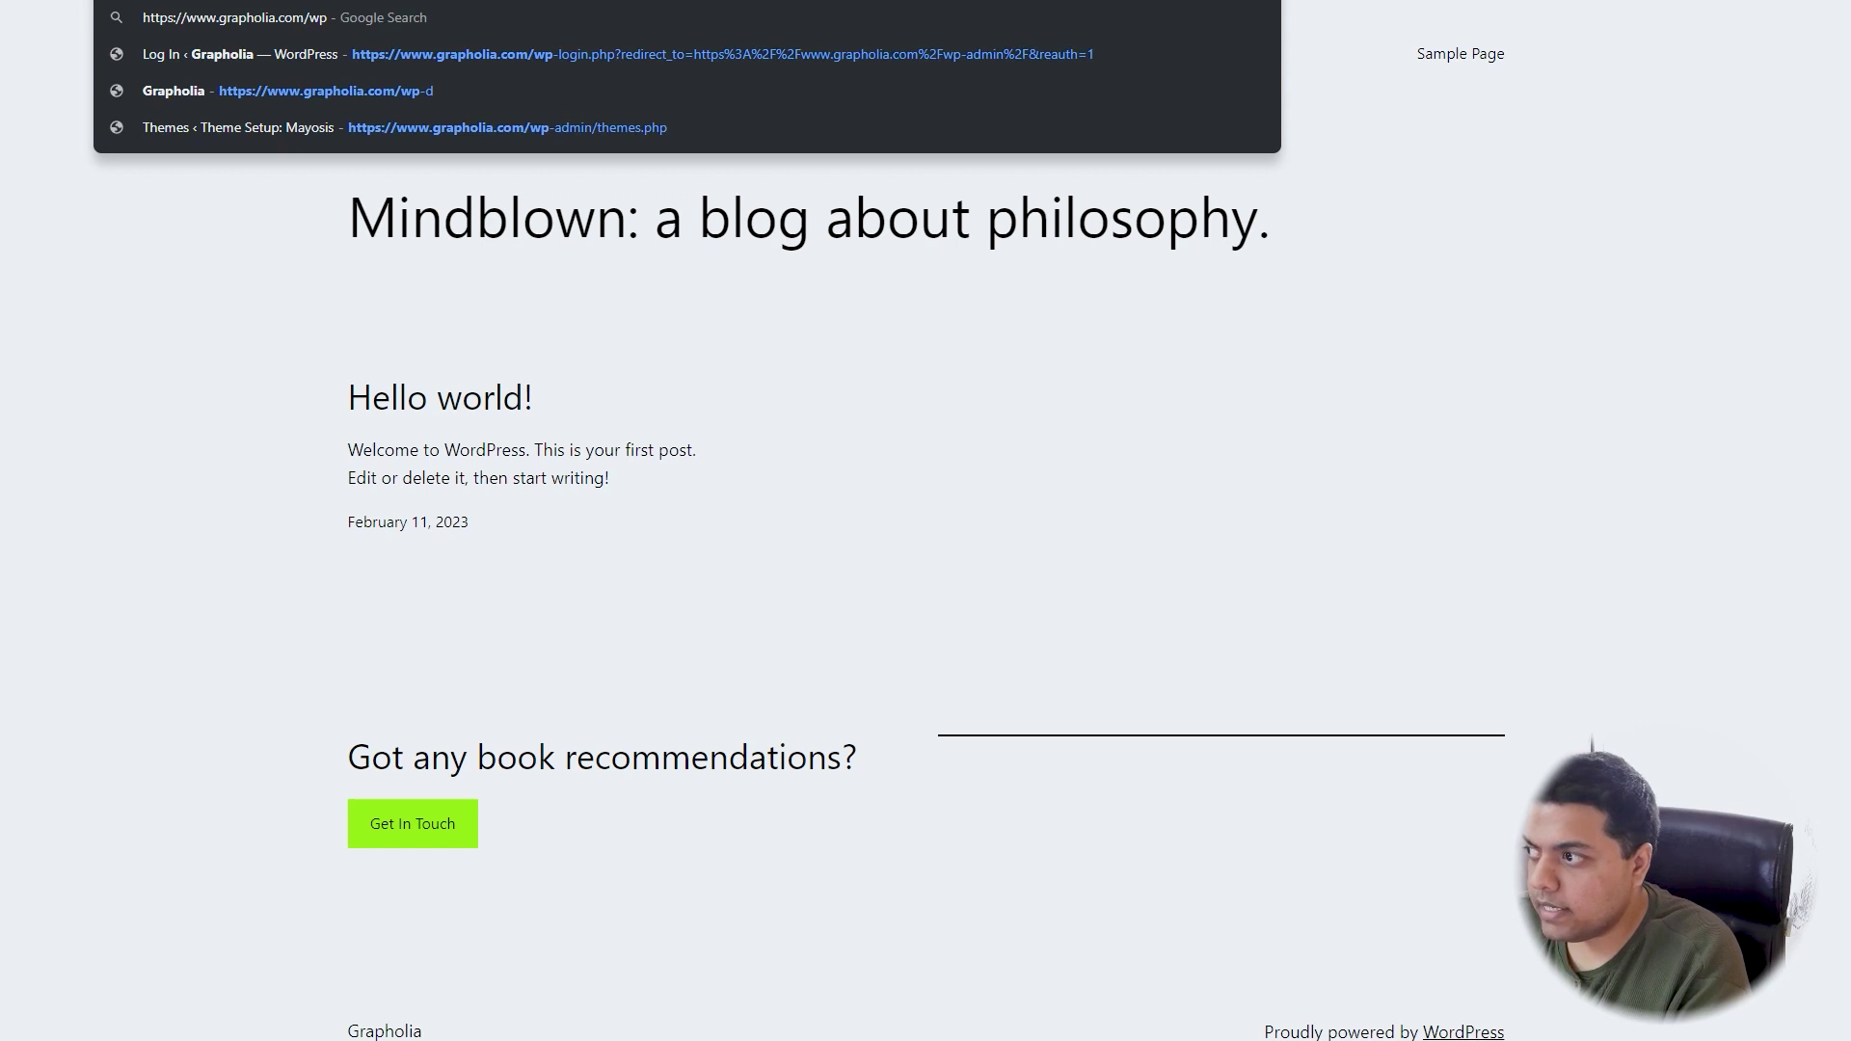
key(Return)
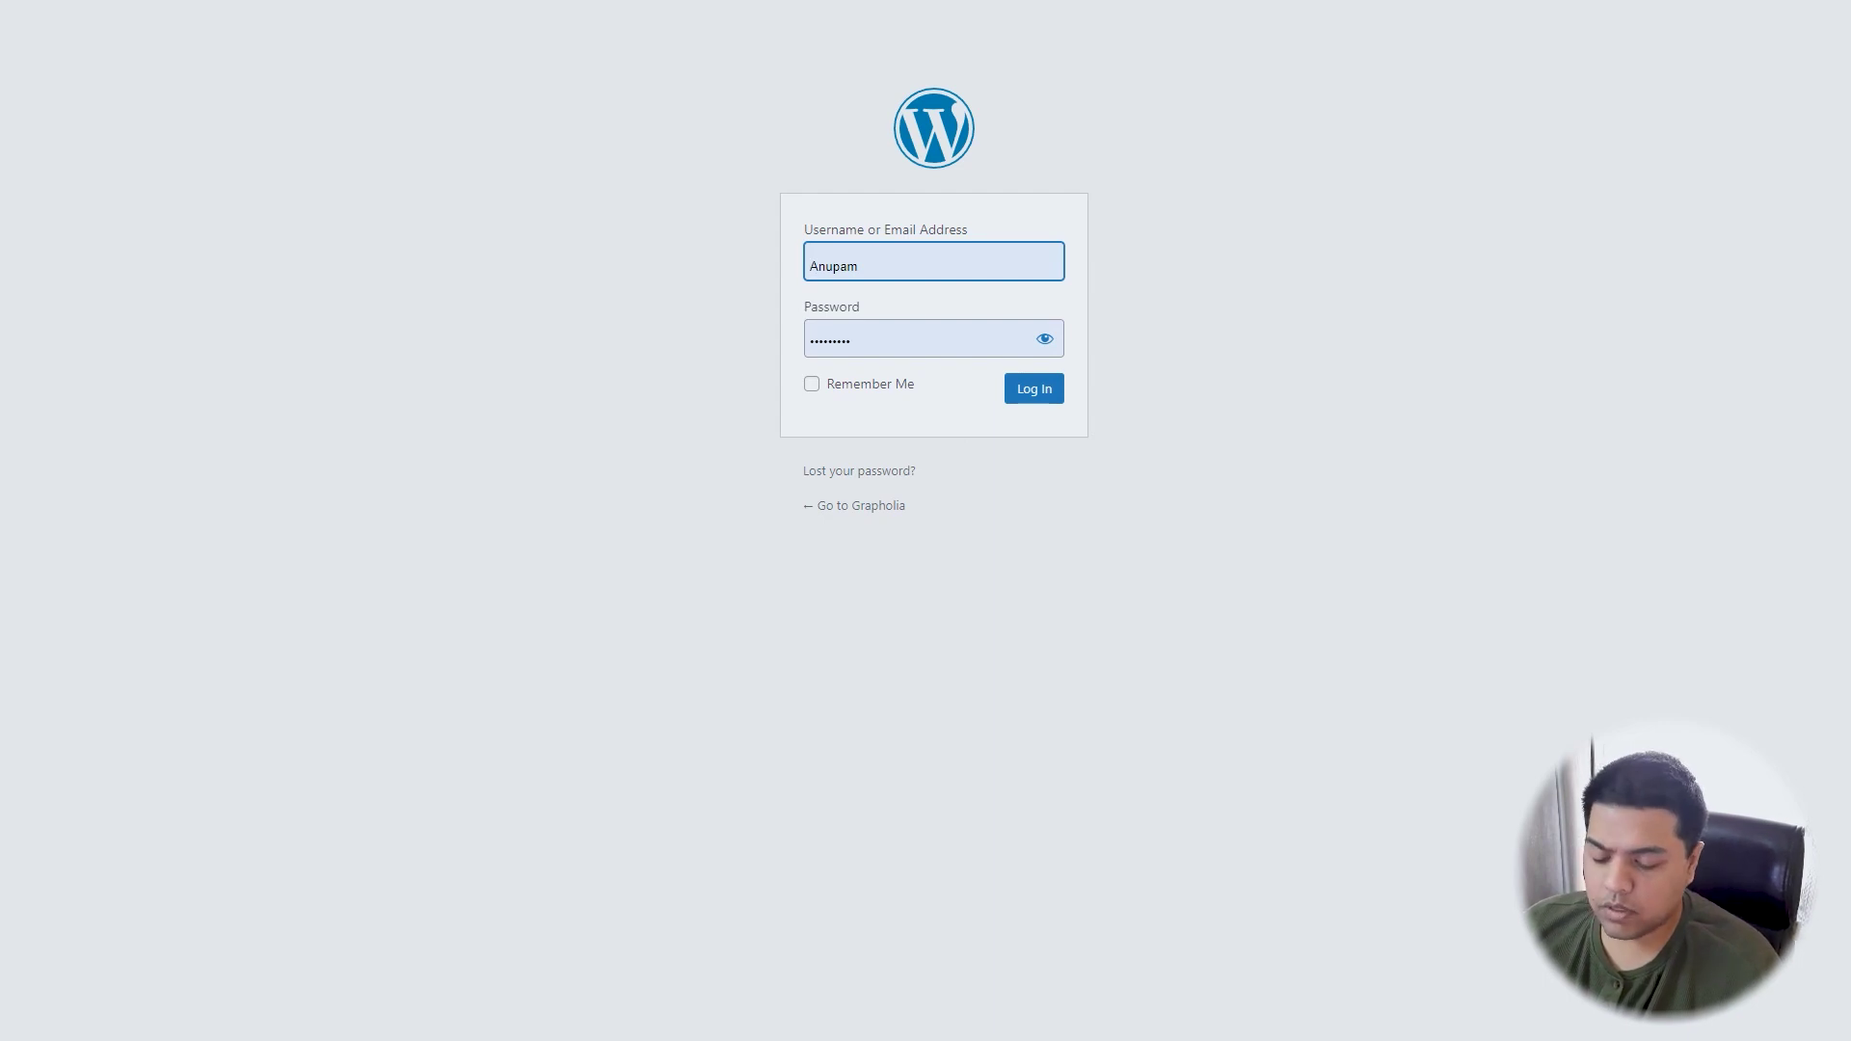
double_click(888, 260)
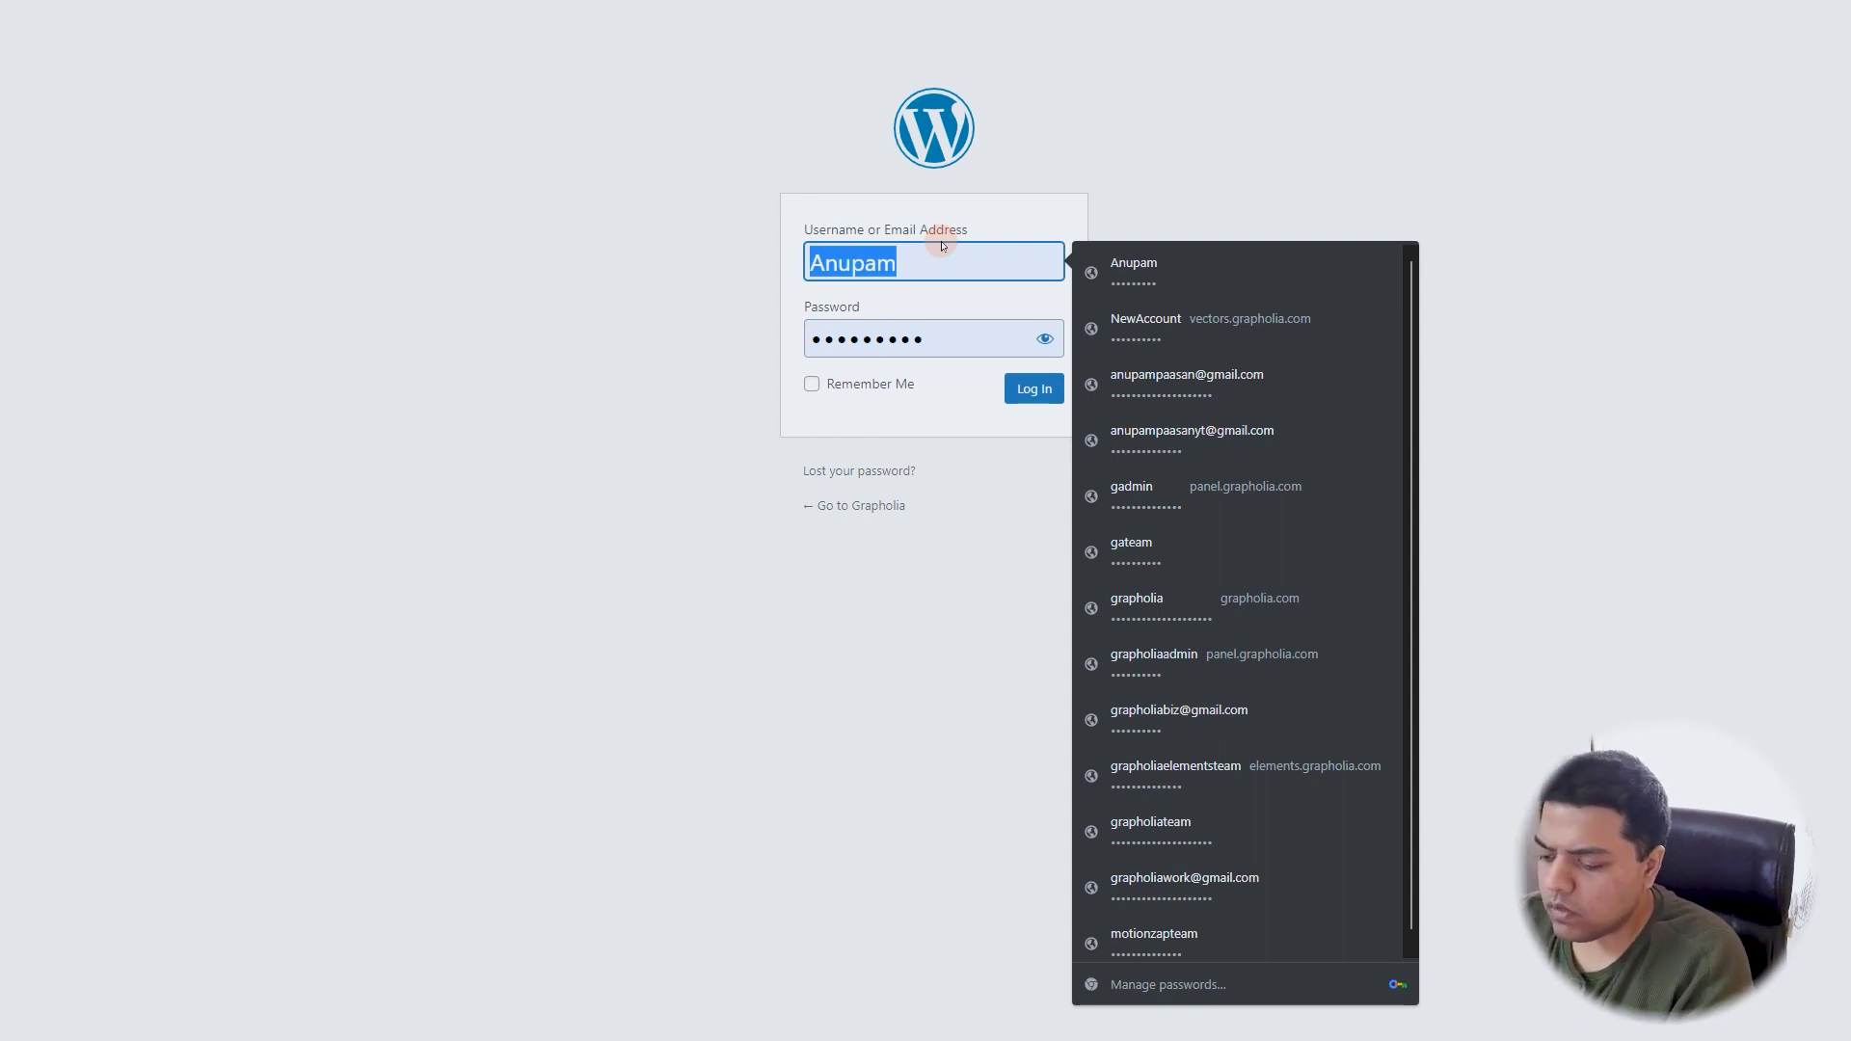
text(grapholia)
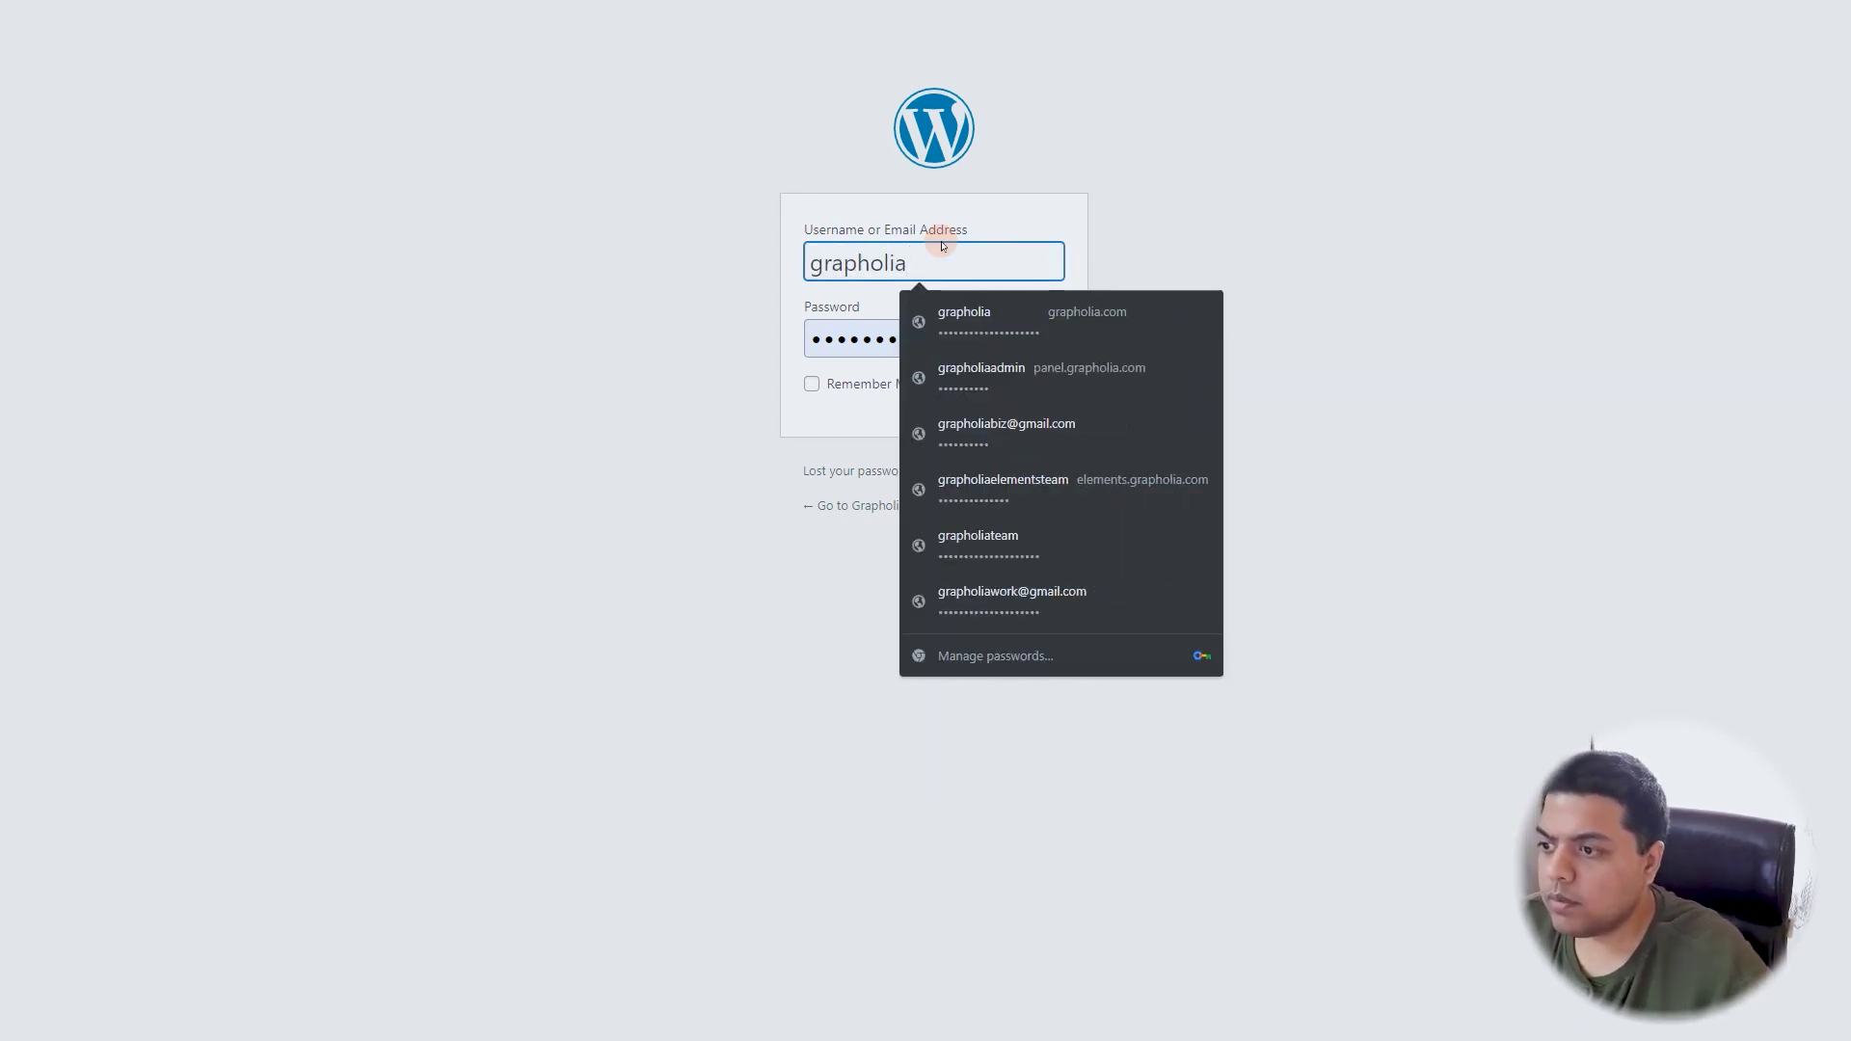
key(Tab)
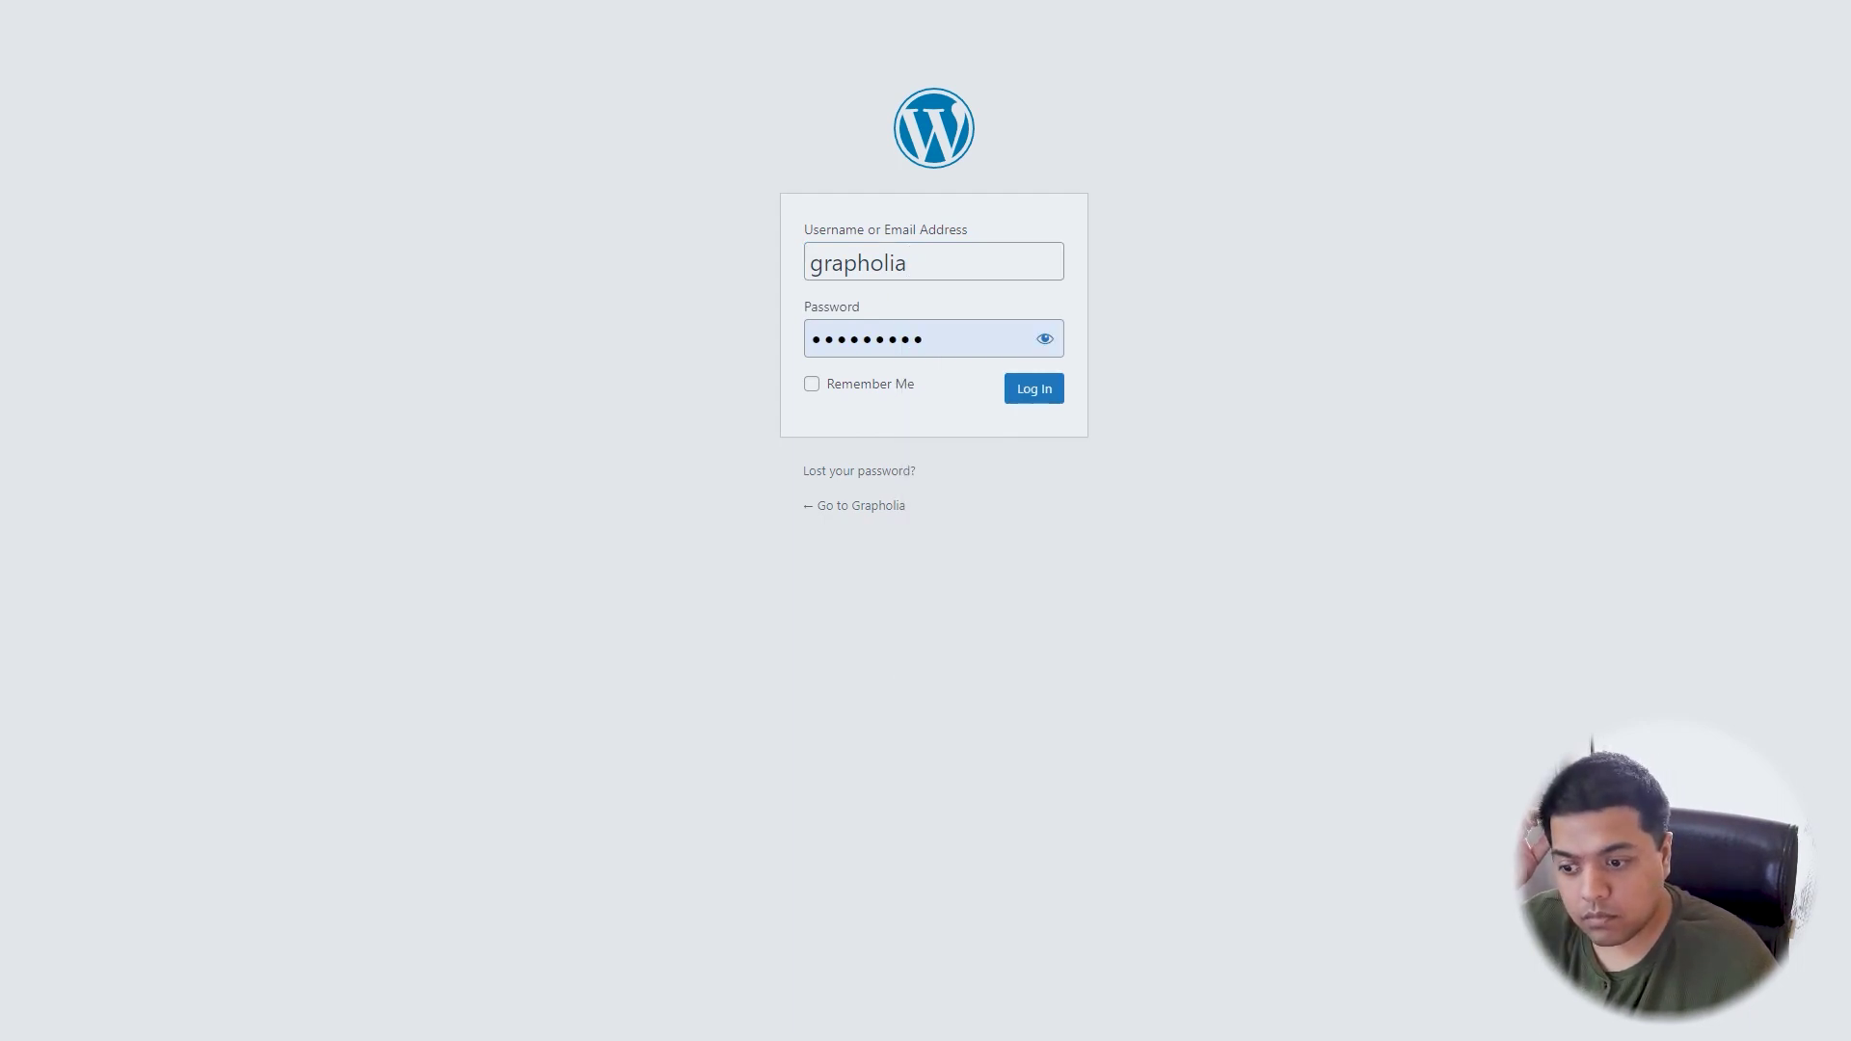
- Switch to the Notepad credentials file, read the WordPress admin user name and password, and minimize the file
key(alt+Tab)
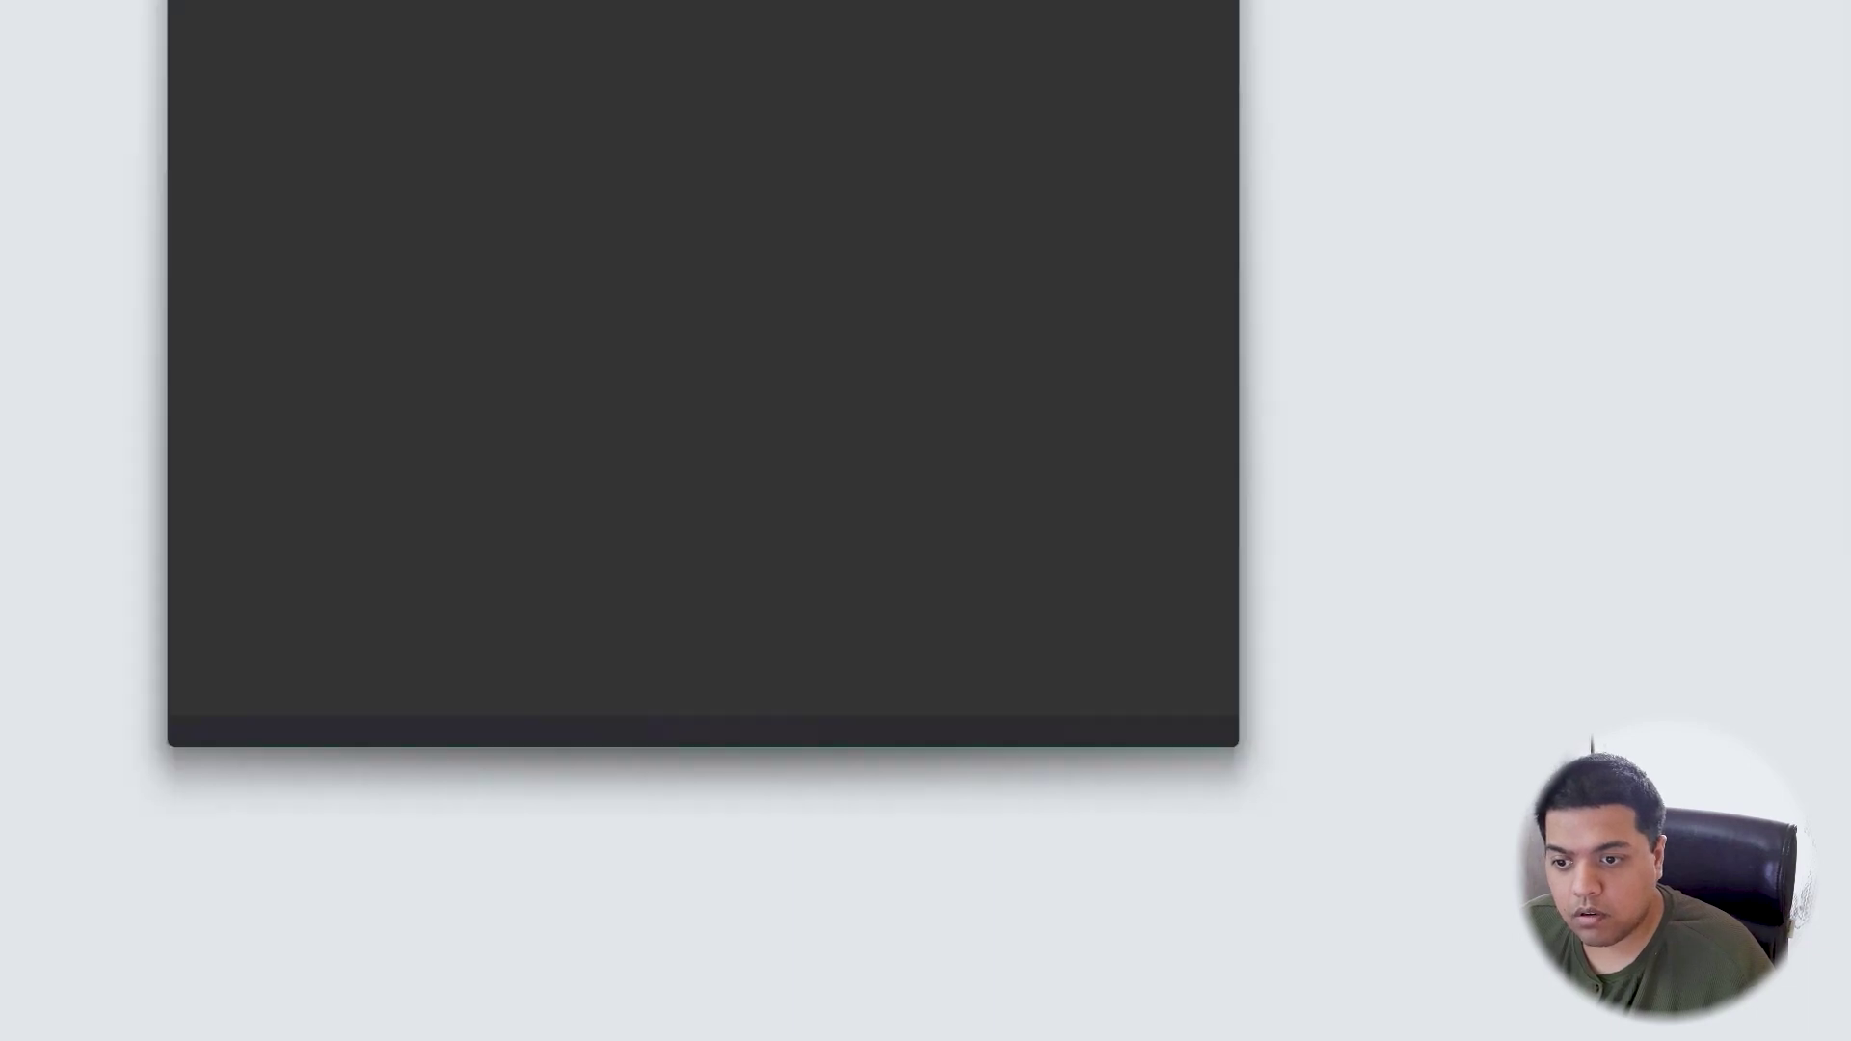
drag(696, 0, 878, 190)
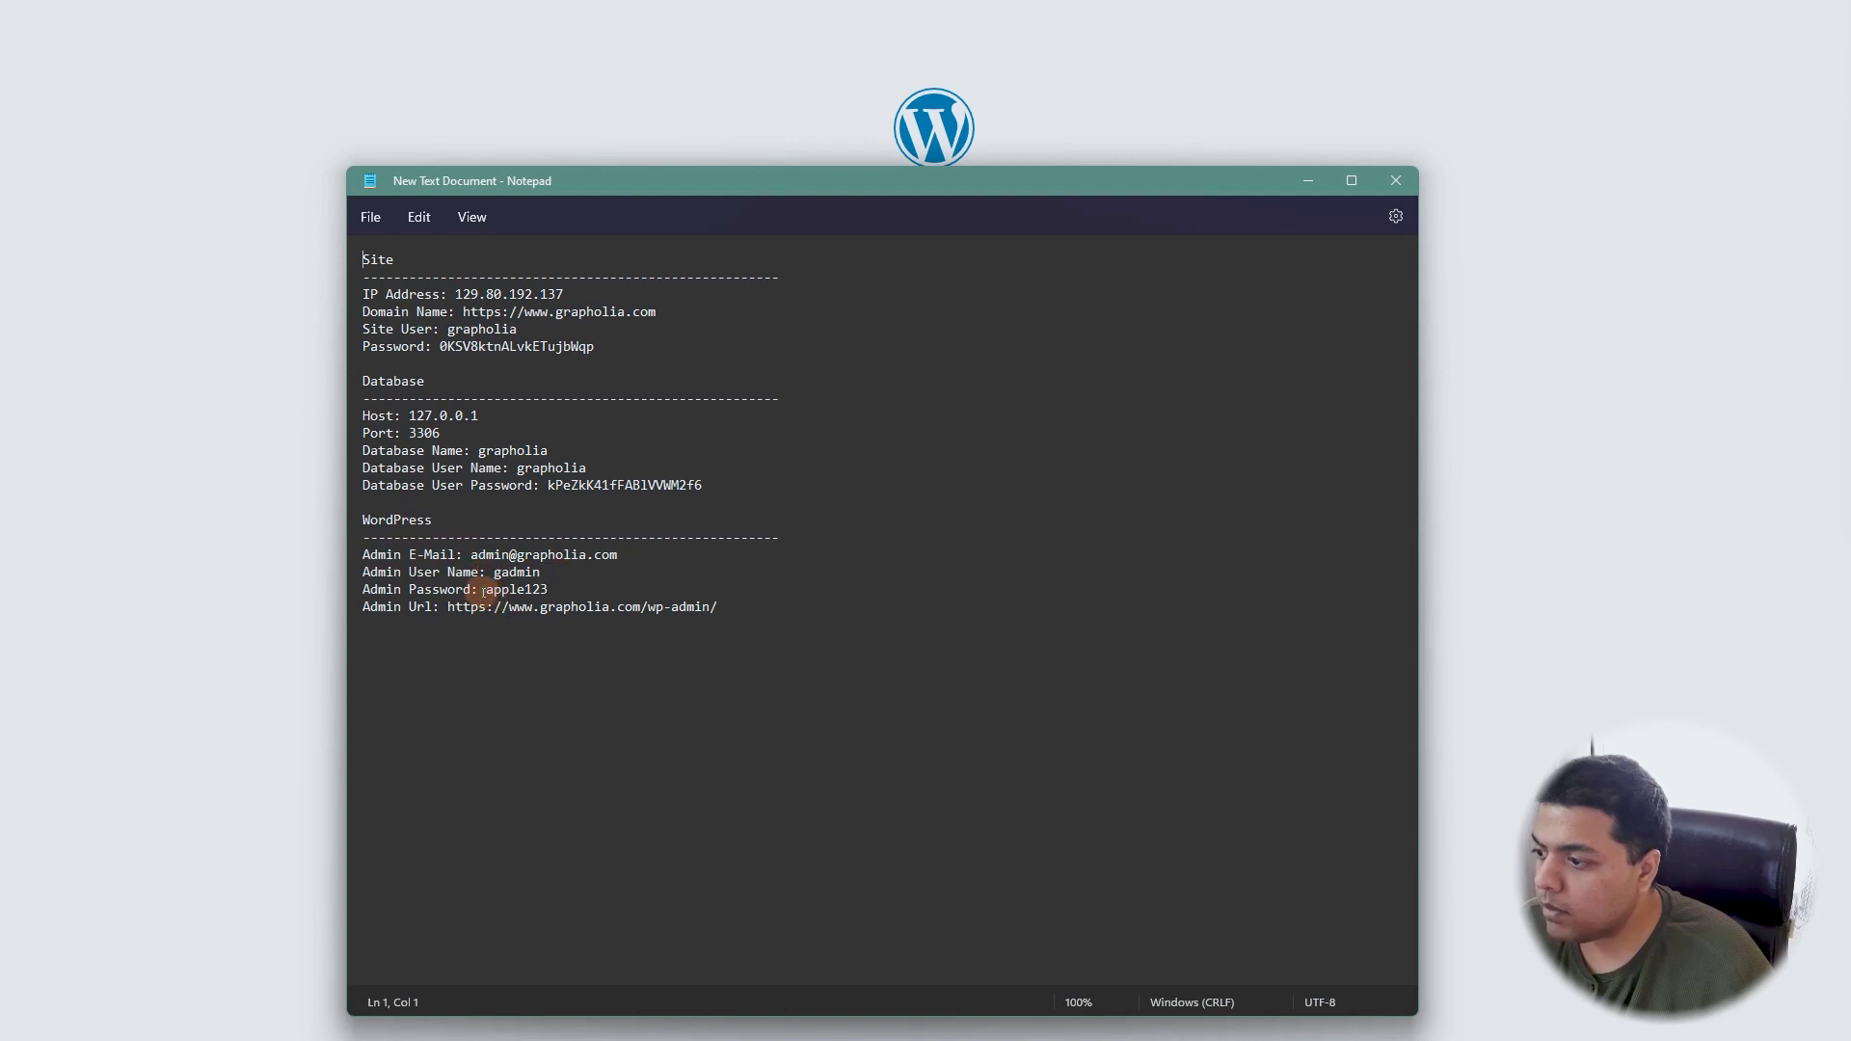
click(1308, 180)
- Log in to WordPress as gadmin with the account password and Remember Me enabled, and decline the browser's offer to save the password
click(914, 258)
drag(914, 259, 793, 251)
text(gadmin)
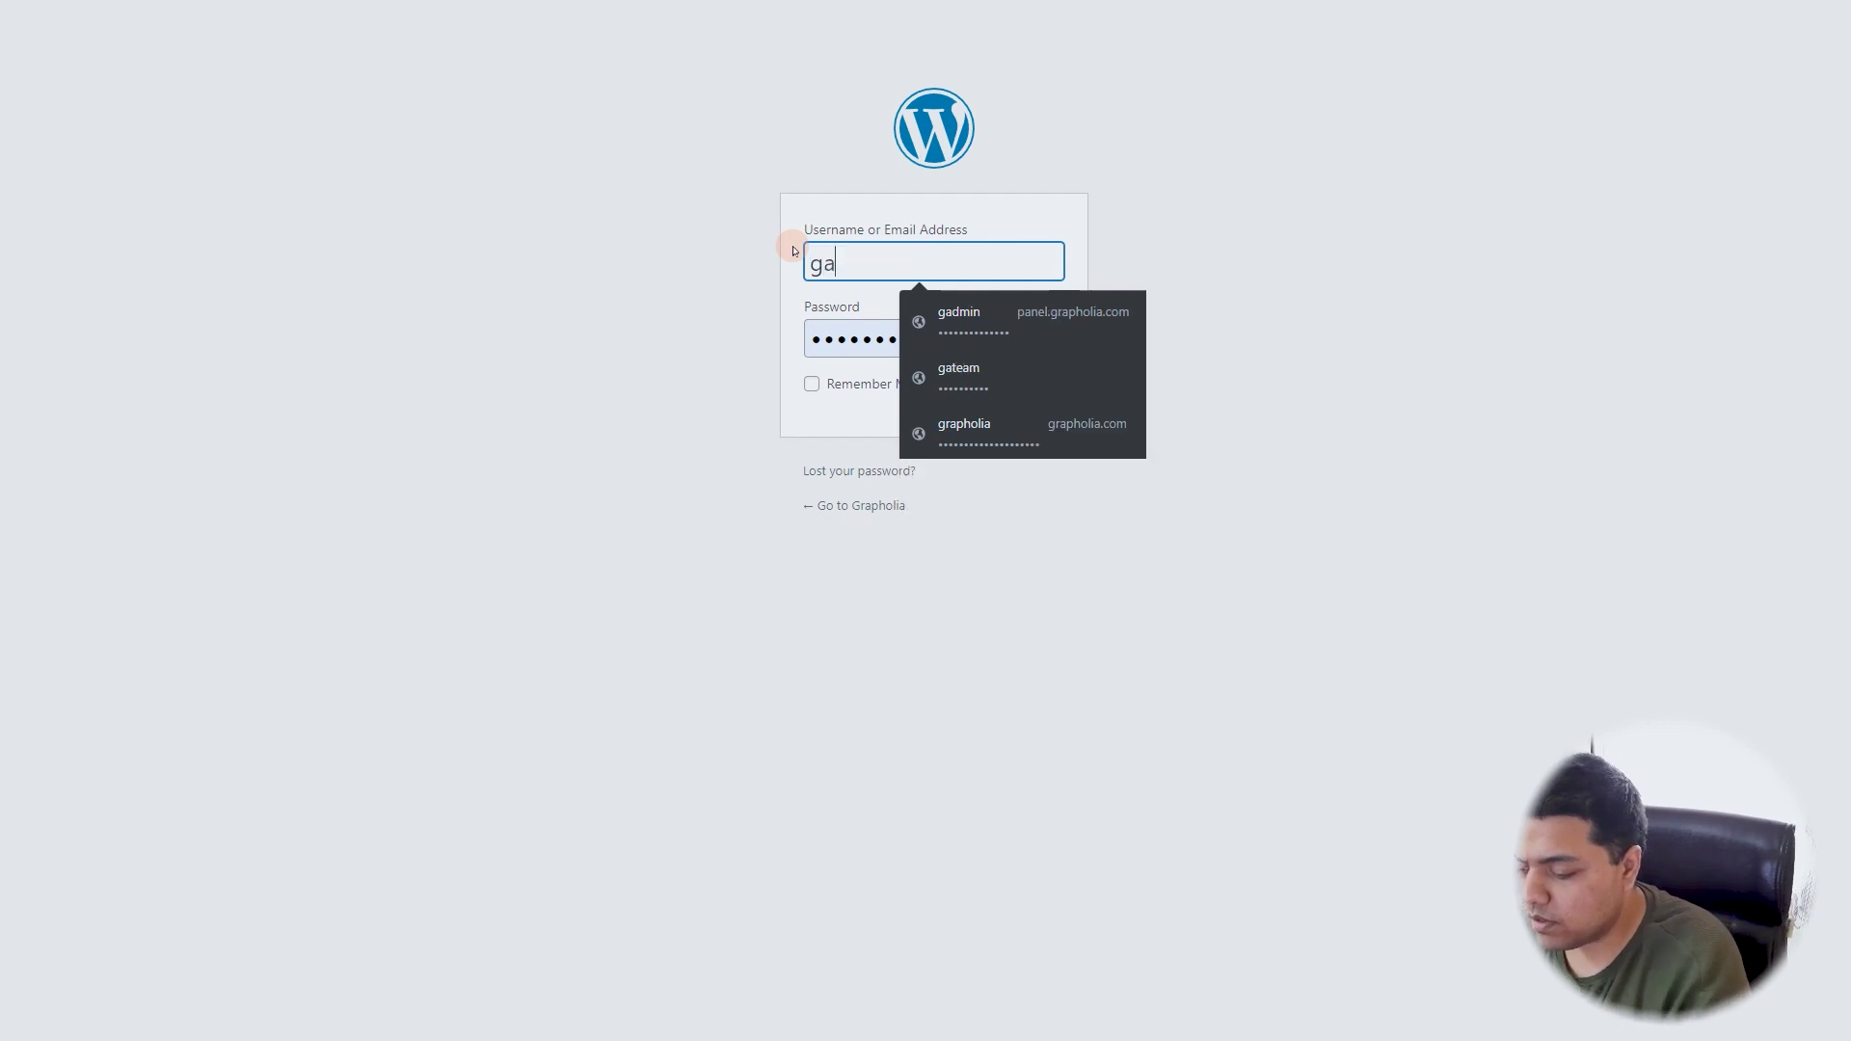
double_click(859, 328)
text(********)
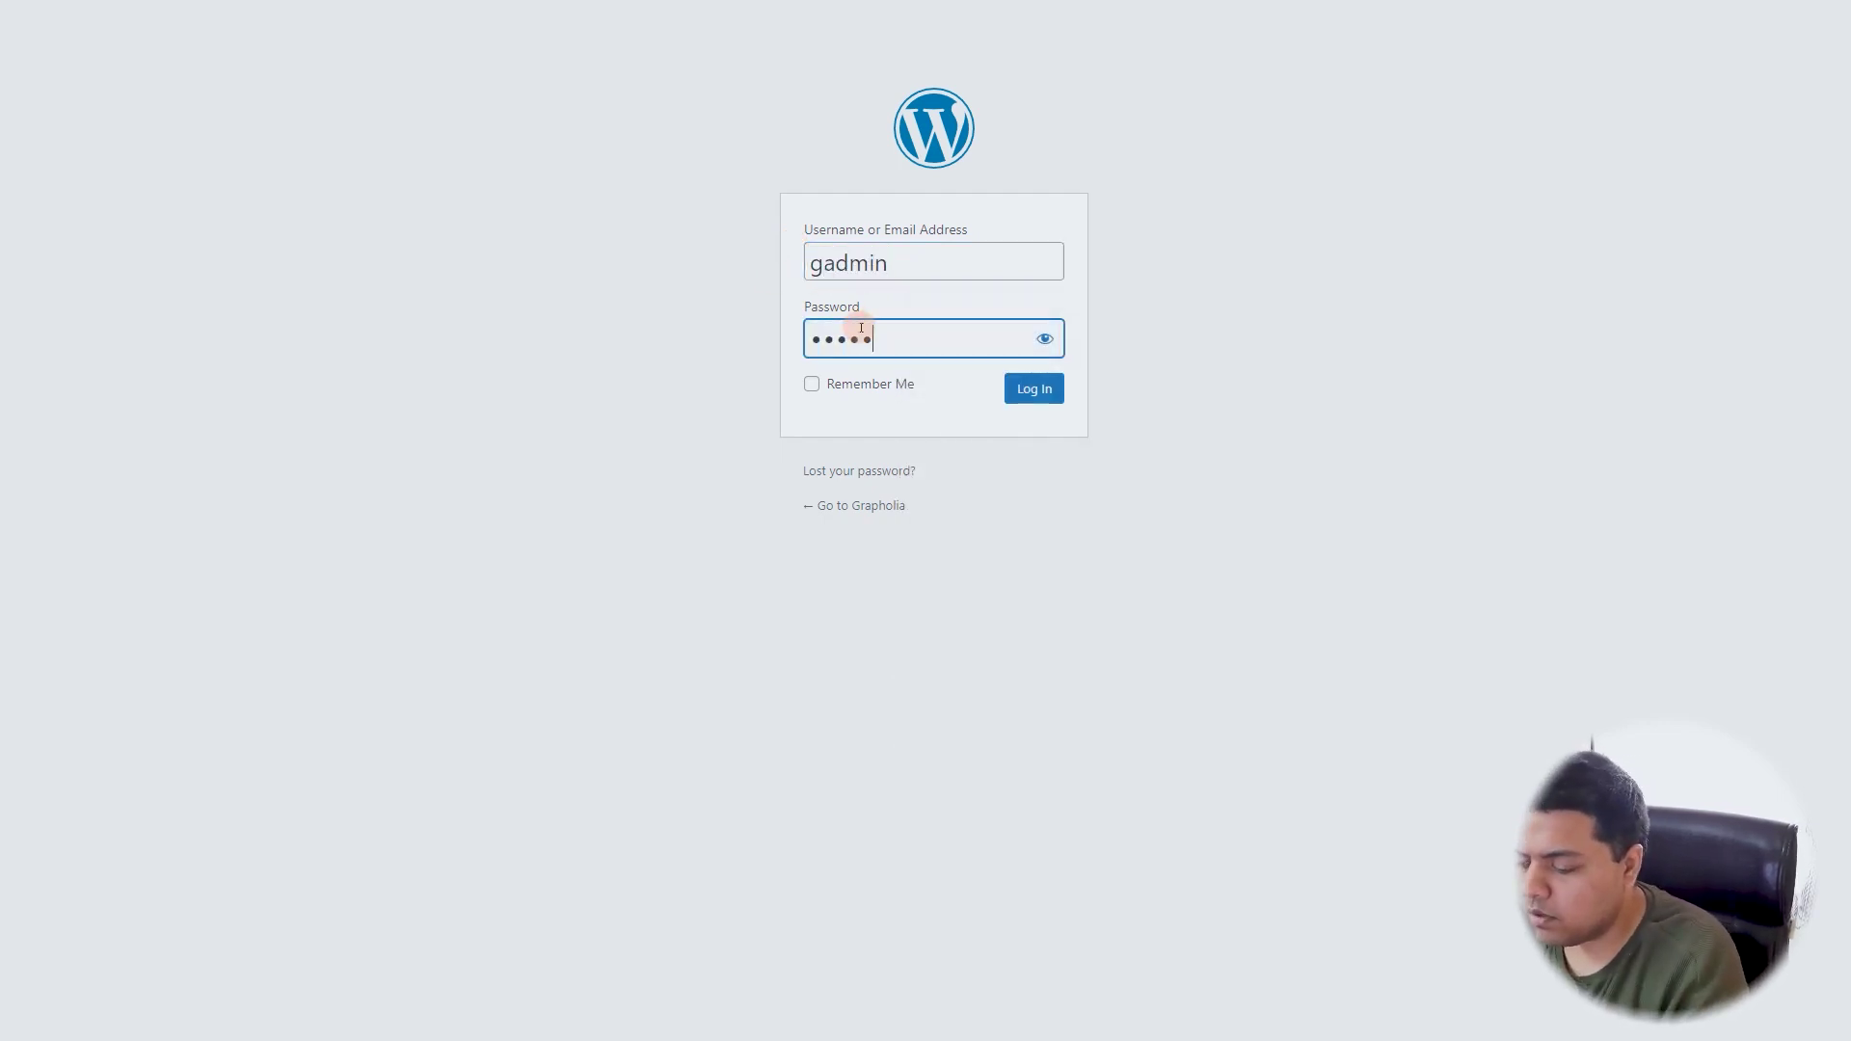
click(831, 385)
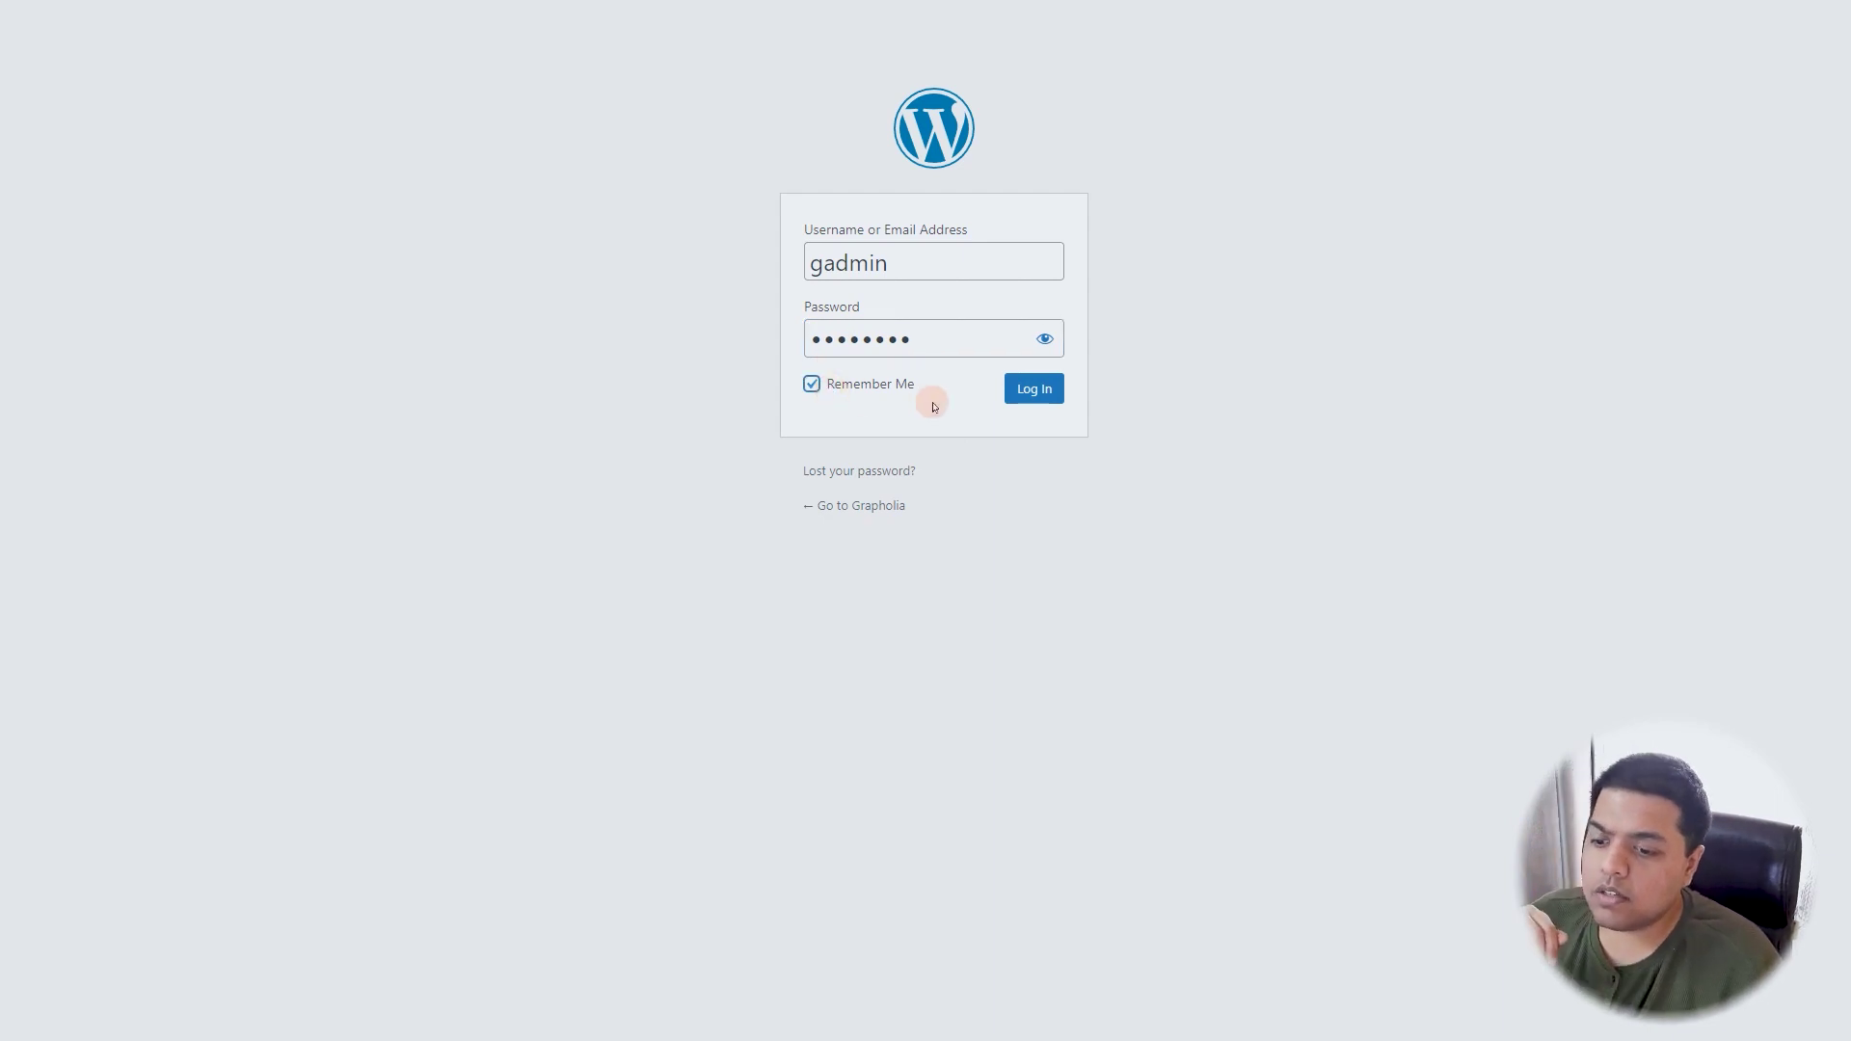
click(1023, 389)
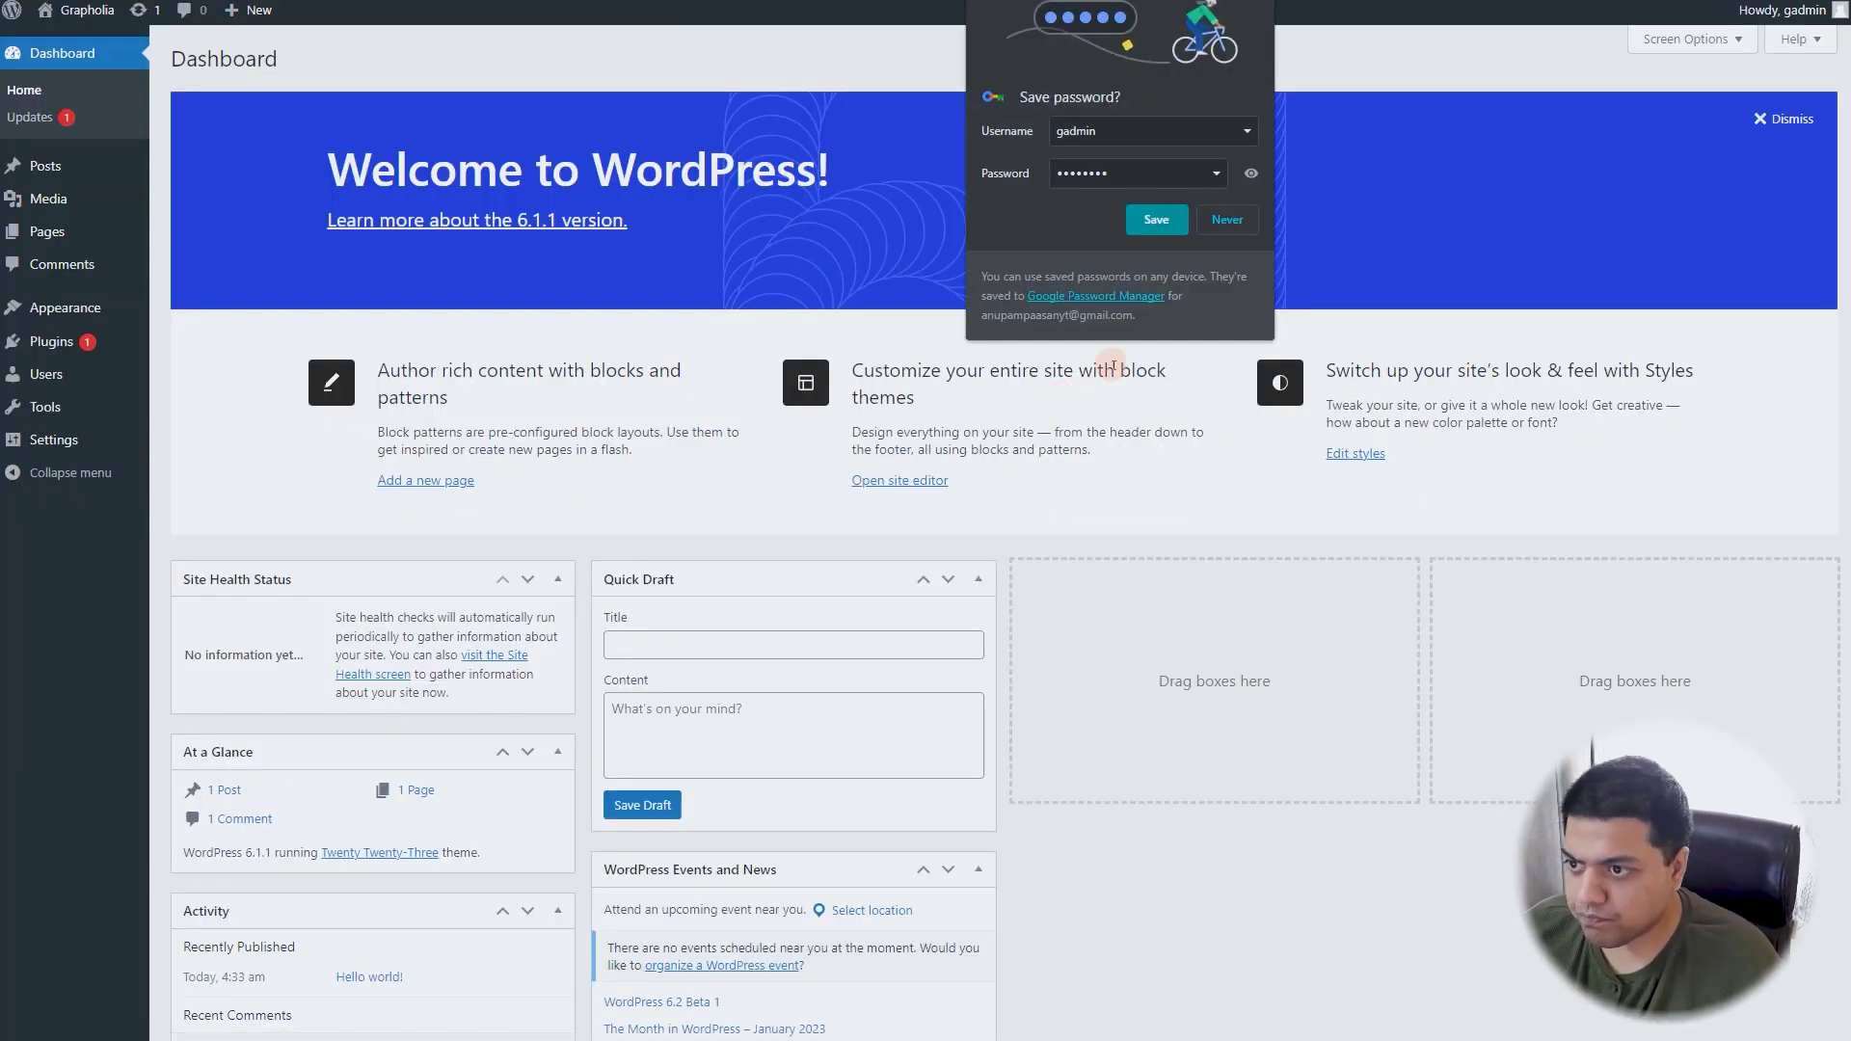
click(1220, 223)
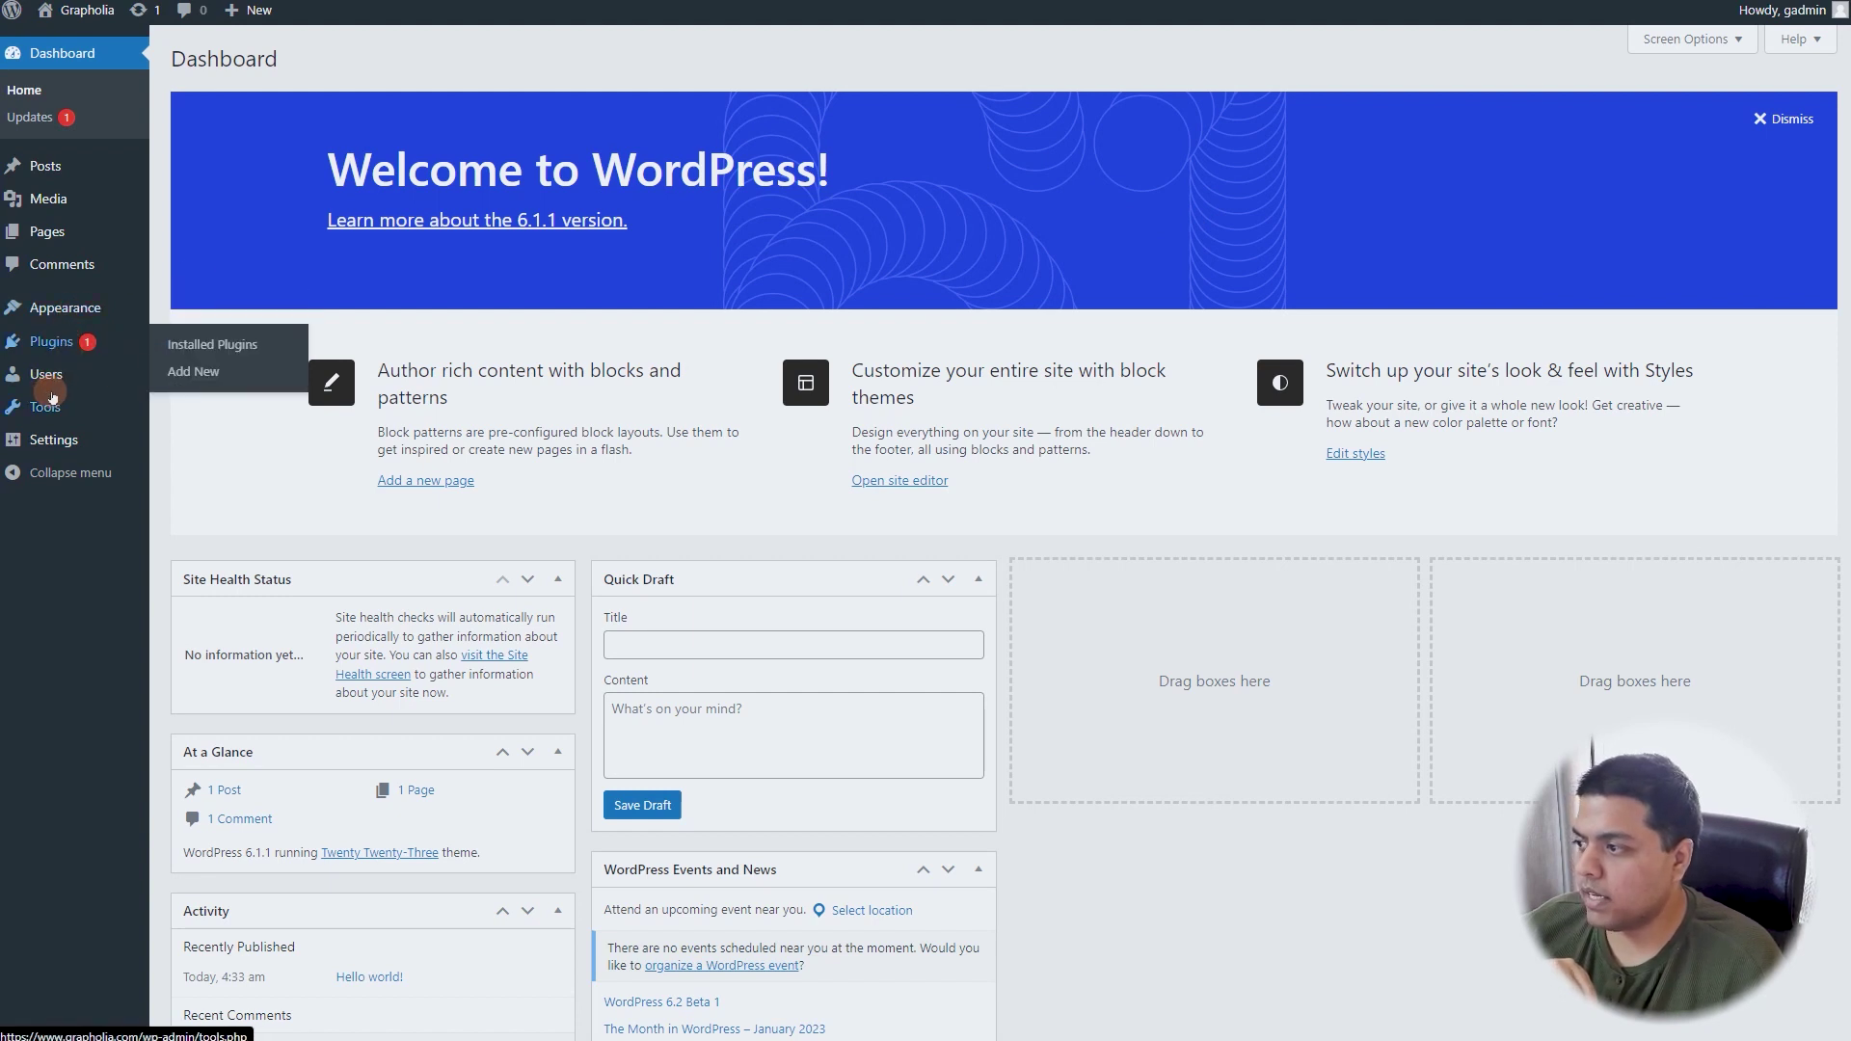
- Look through the WordPress posts, the Media Library with its upload area, the pages list and the comments list
mouse_move(94, 310)
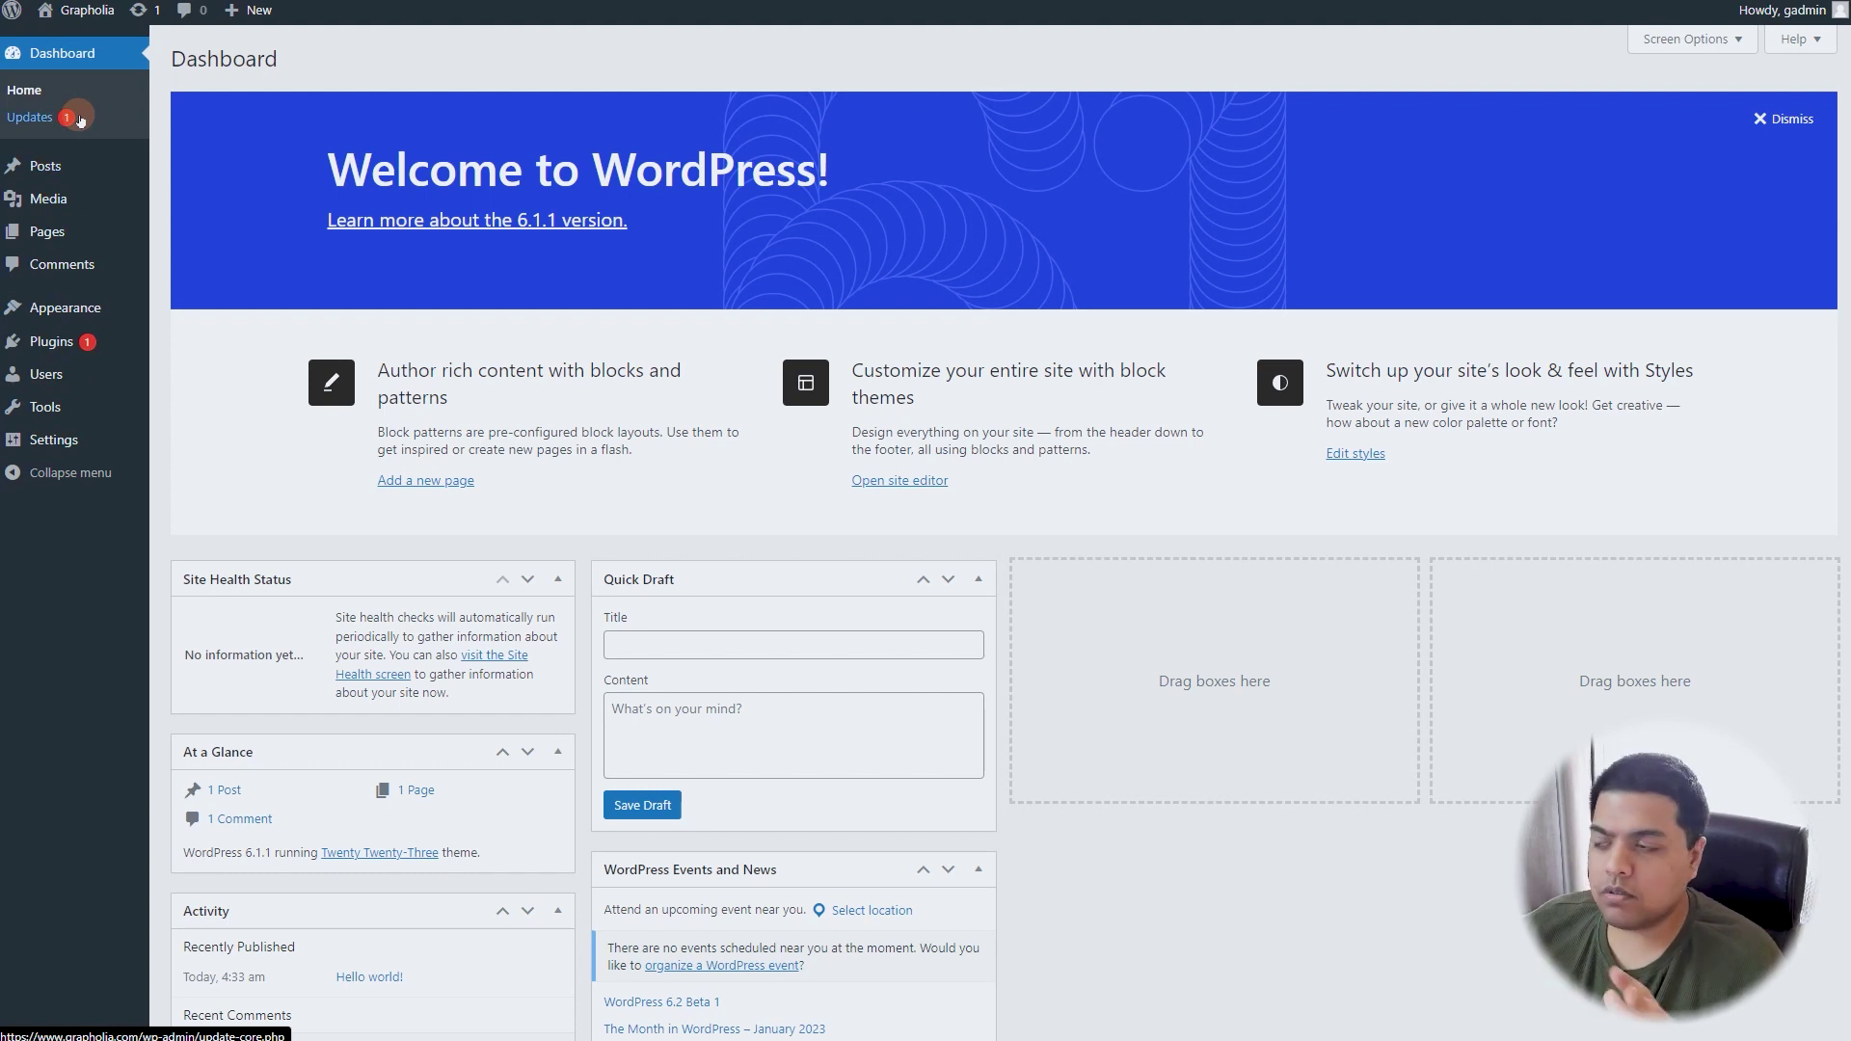
mouse_move(58, 170)
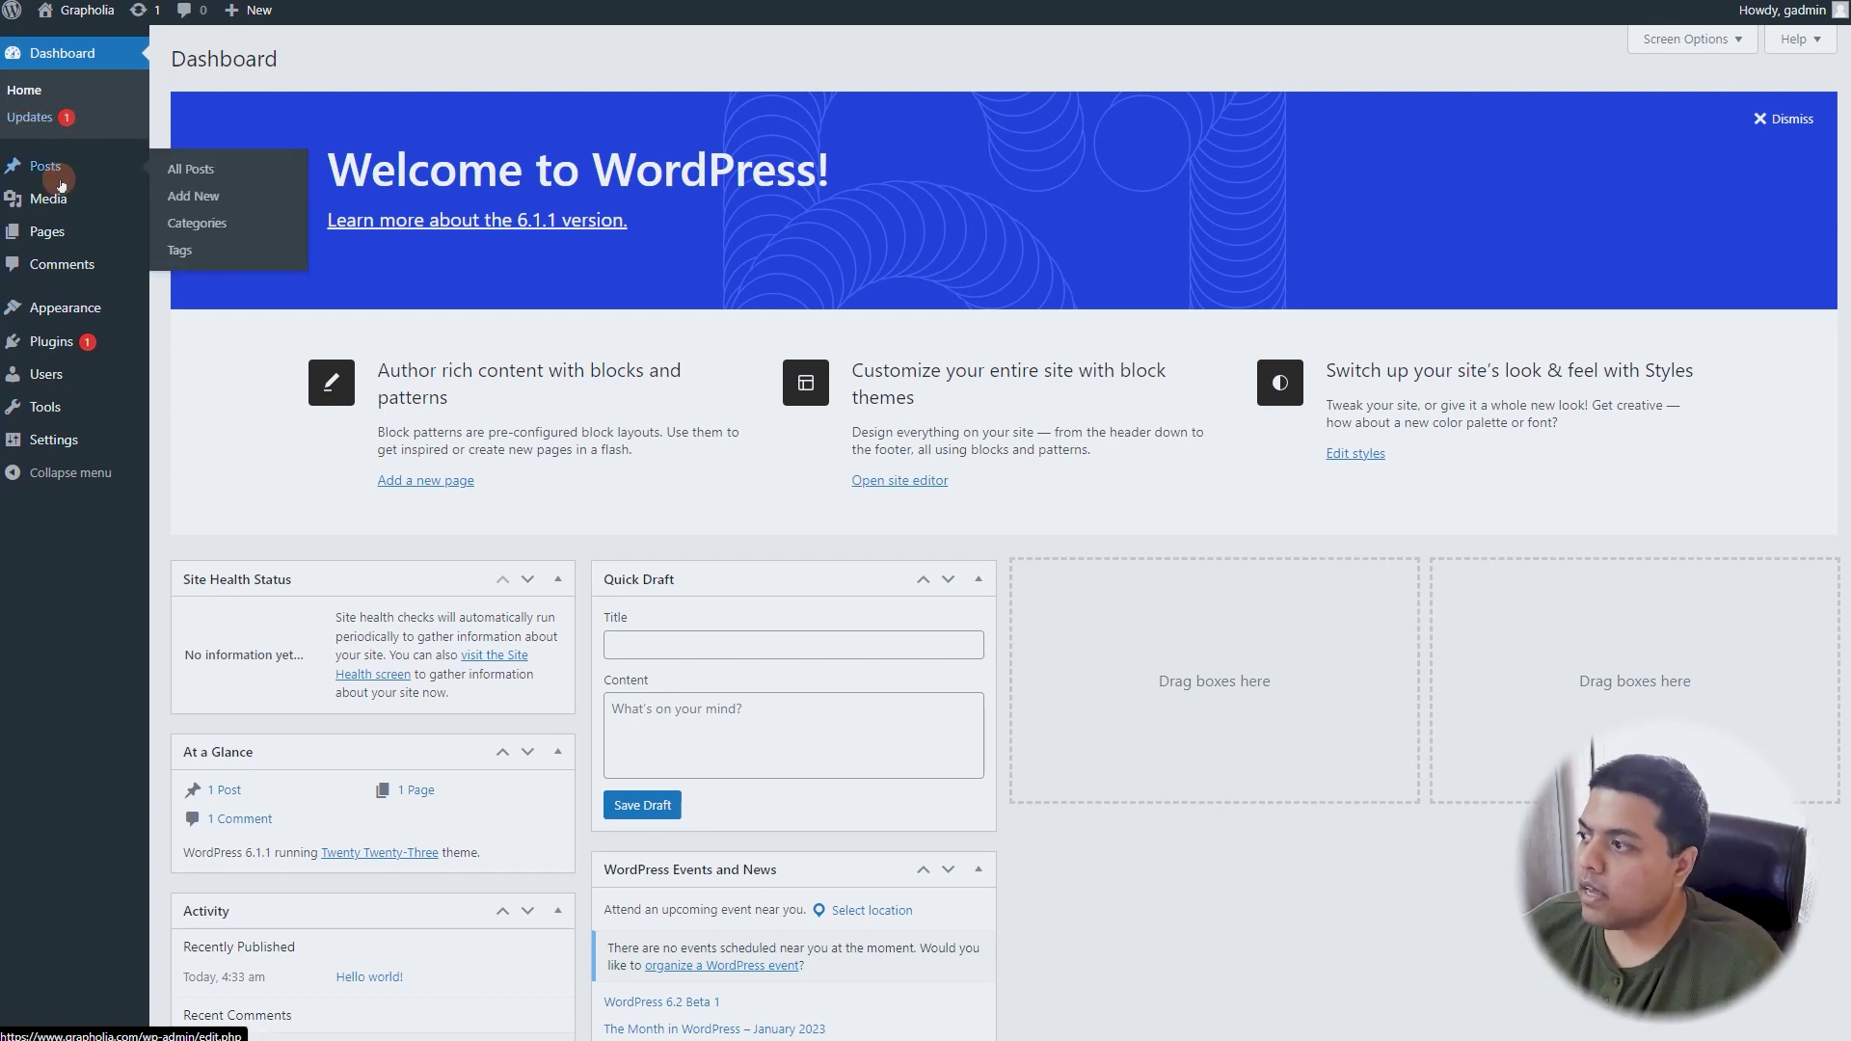
click(194, 173)
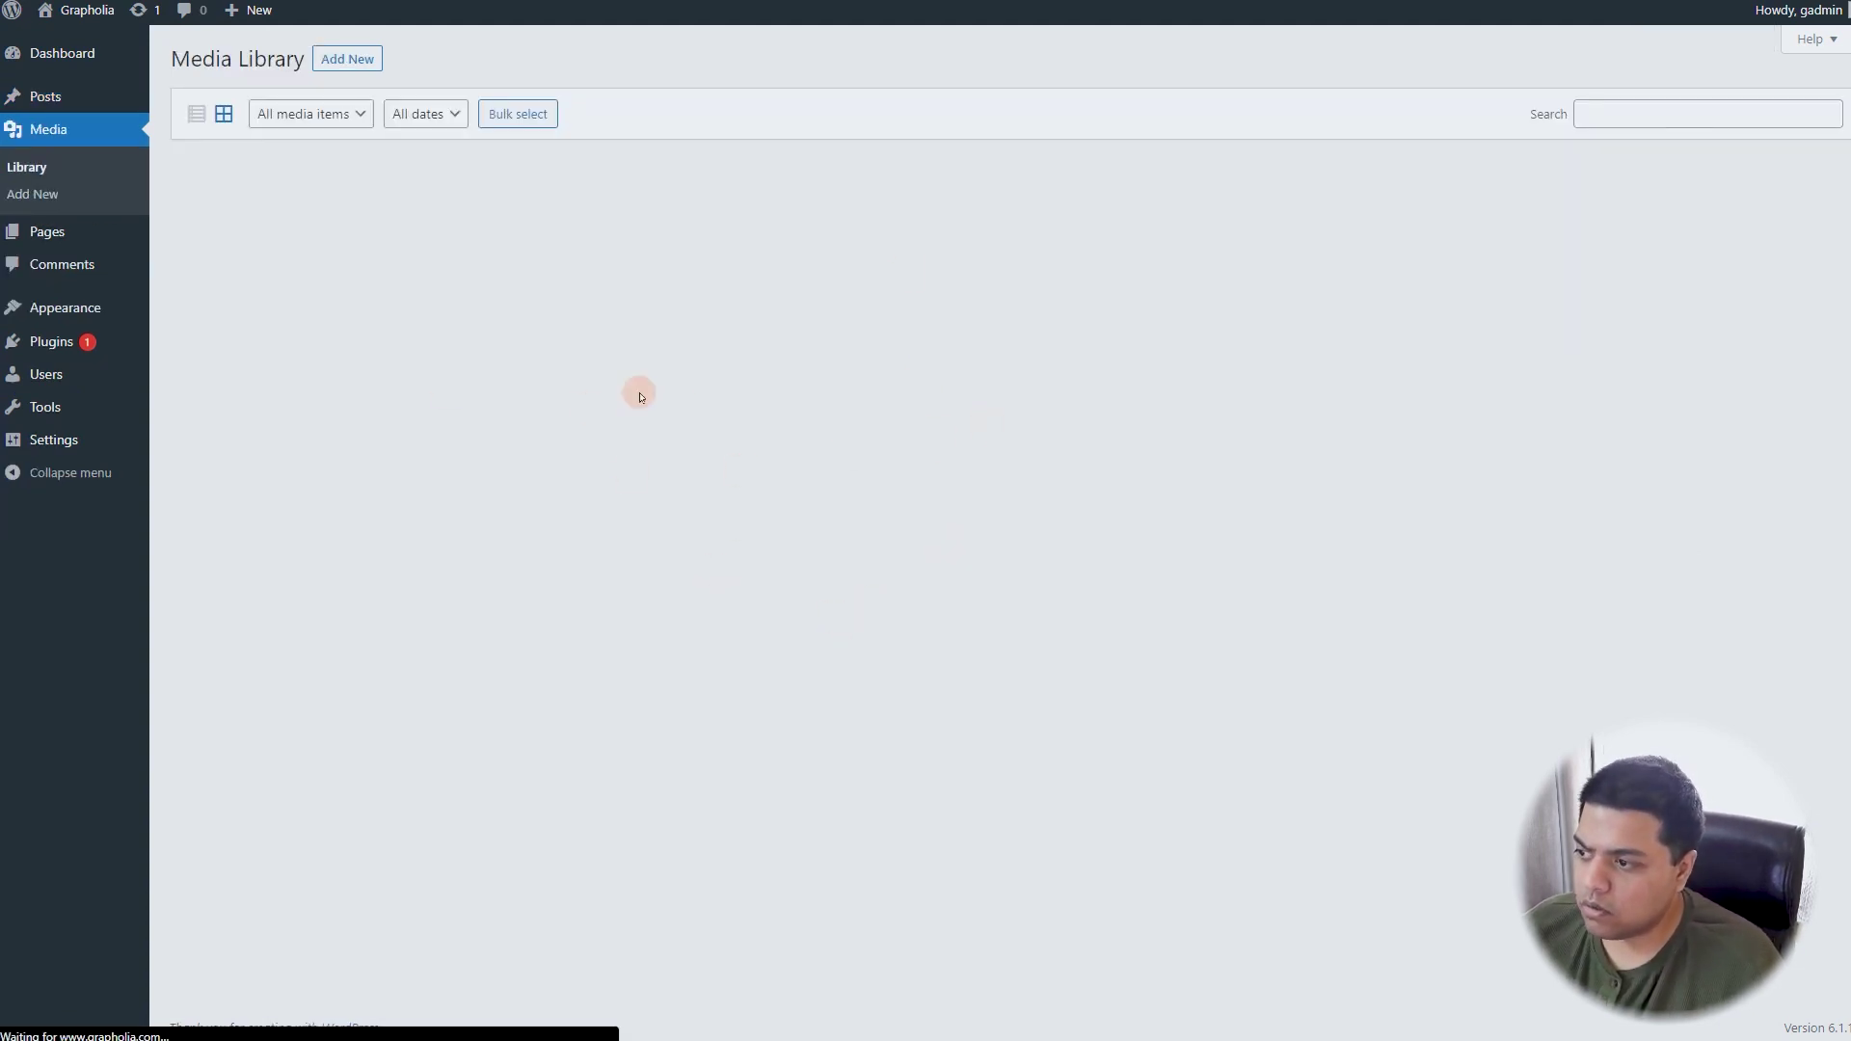
click(324, 61)
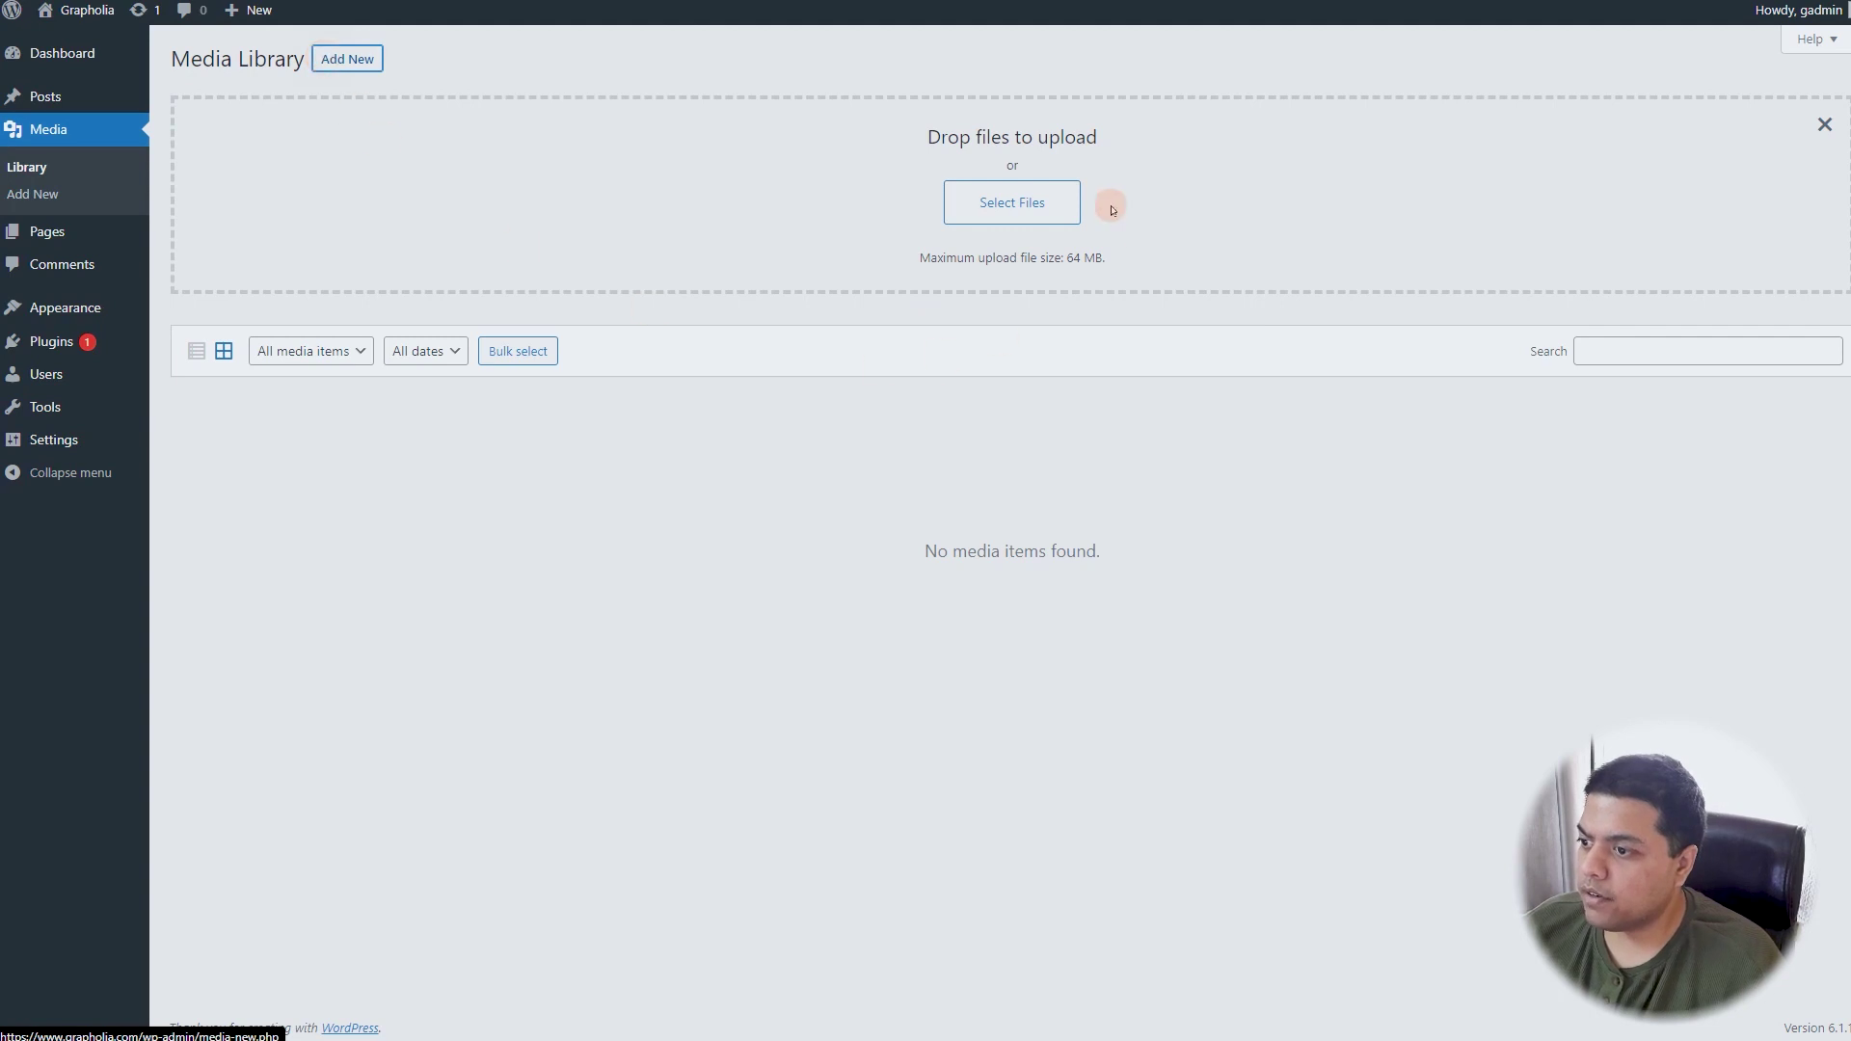
mouse_move(70, 231)
click(205, 237)
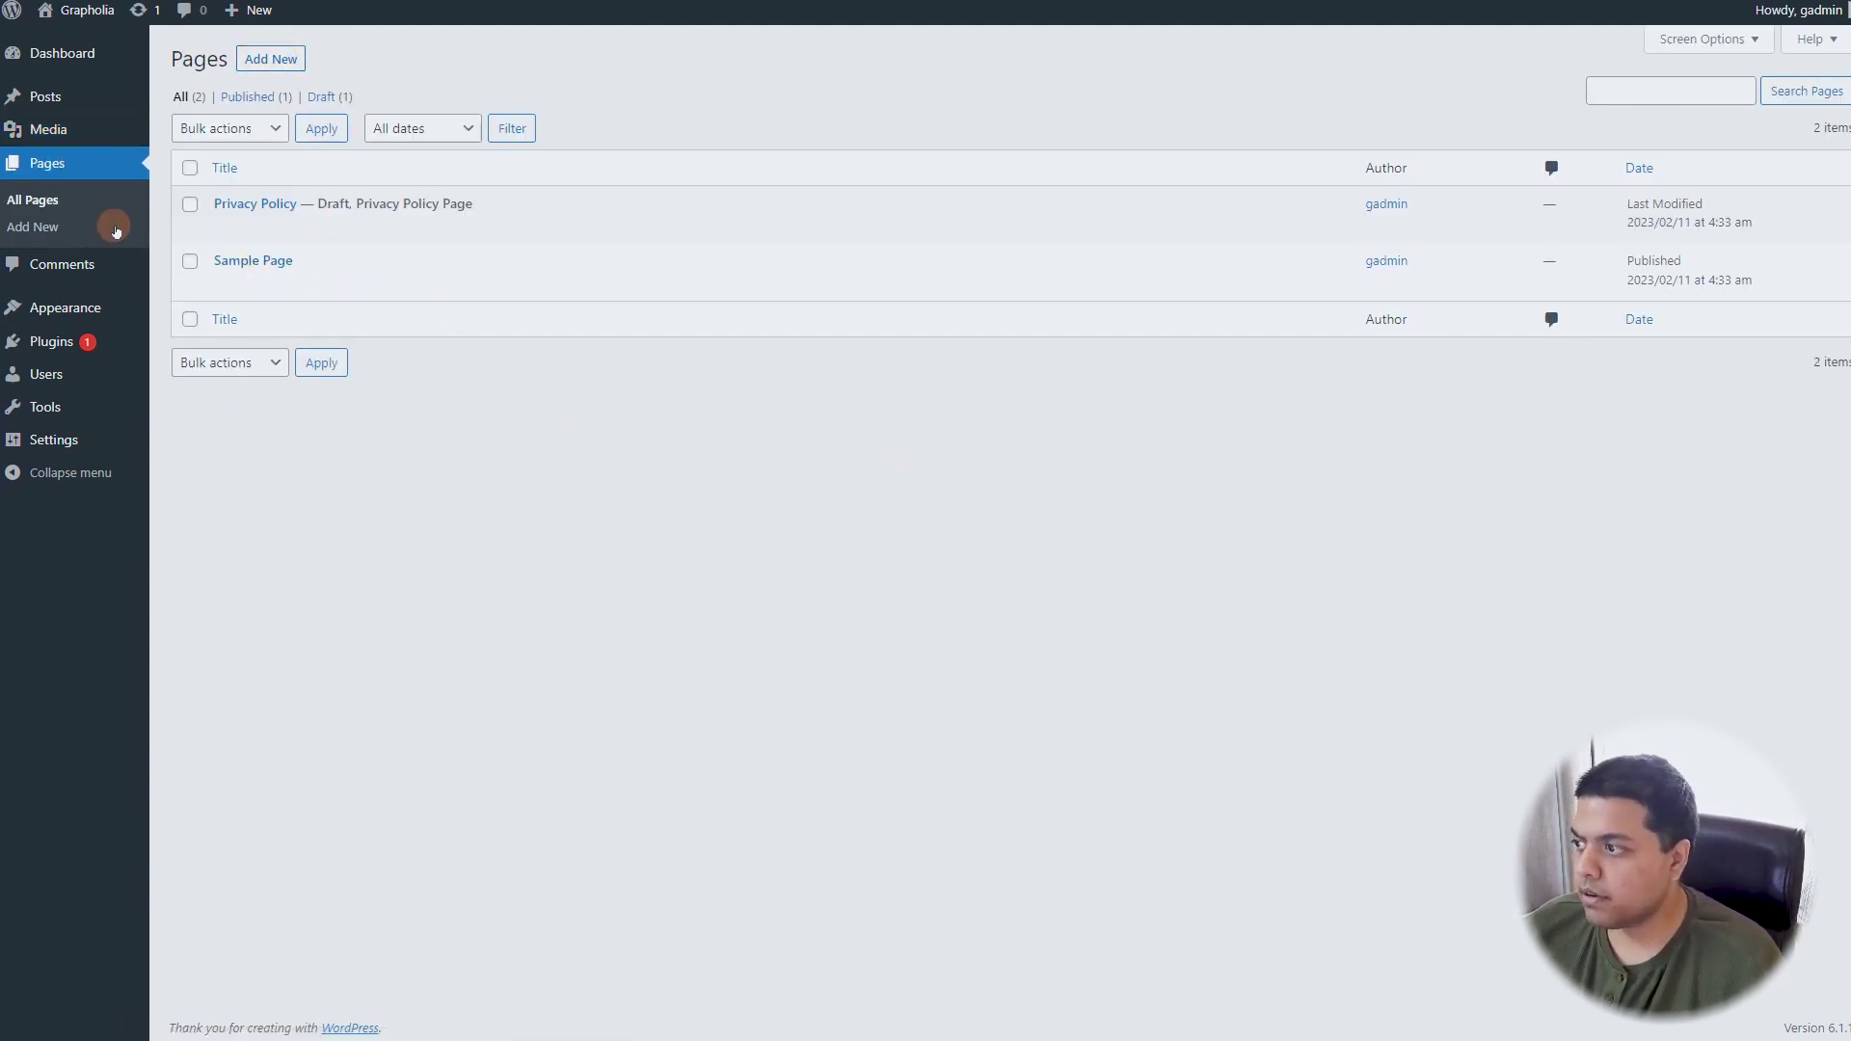
click(82, 267)
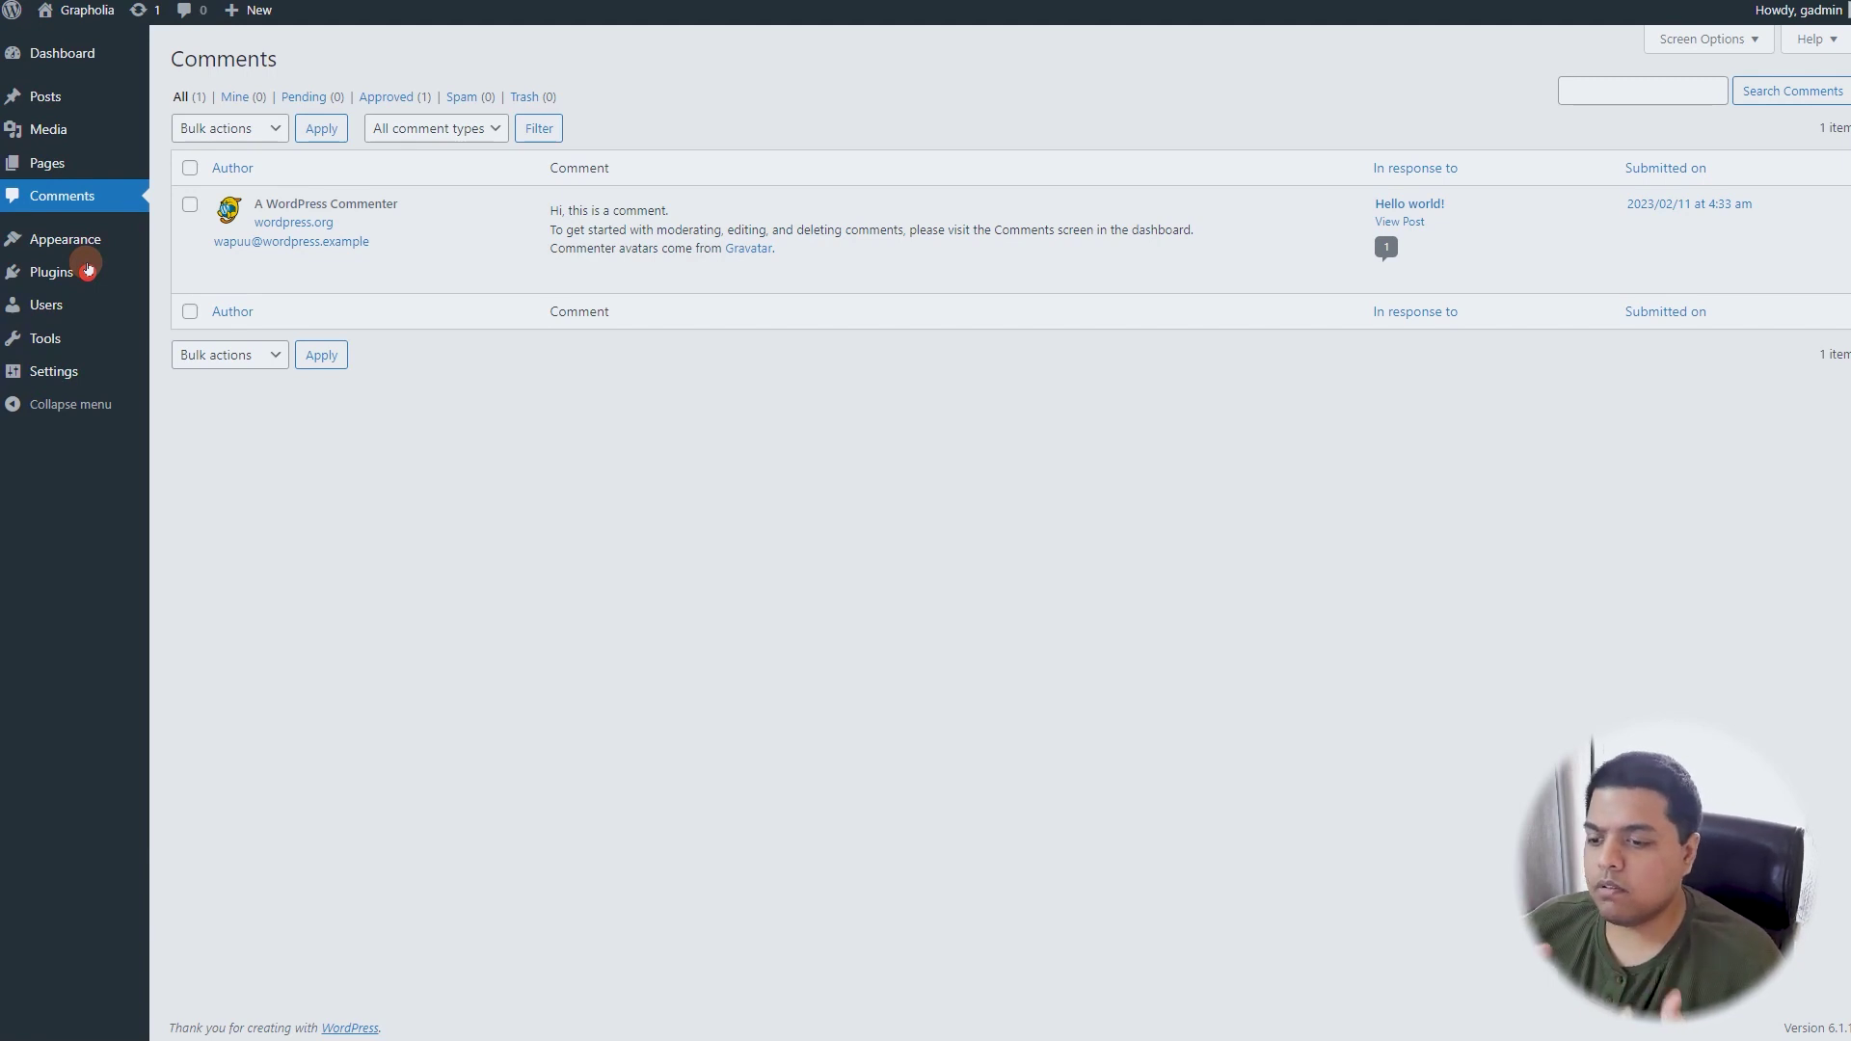
- Open the installed themes, bring up the Add Themes gallery, and browse the popular themes
click(180, 241)
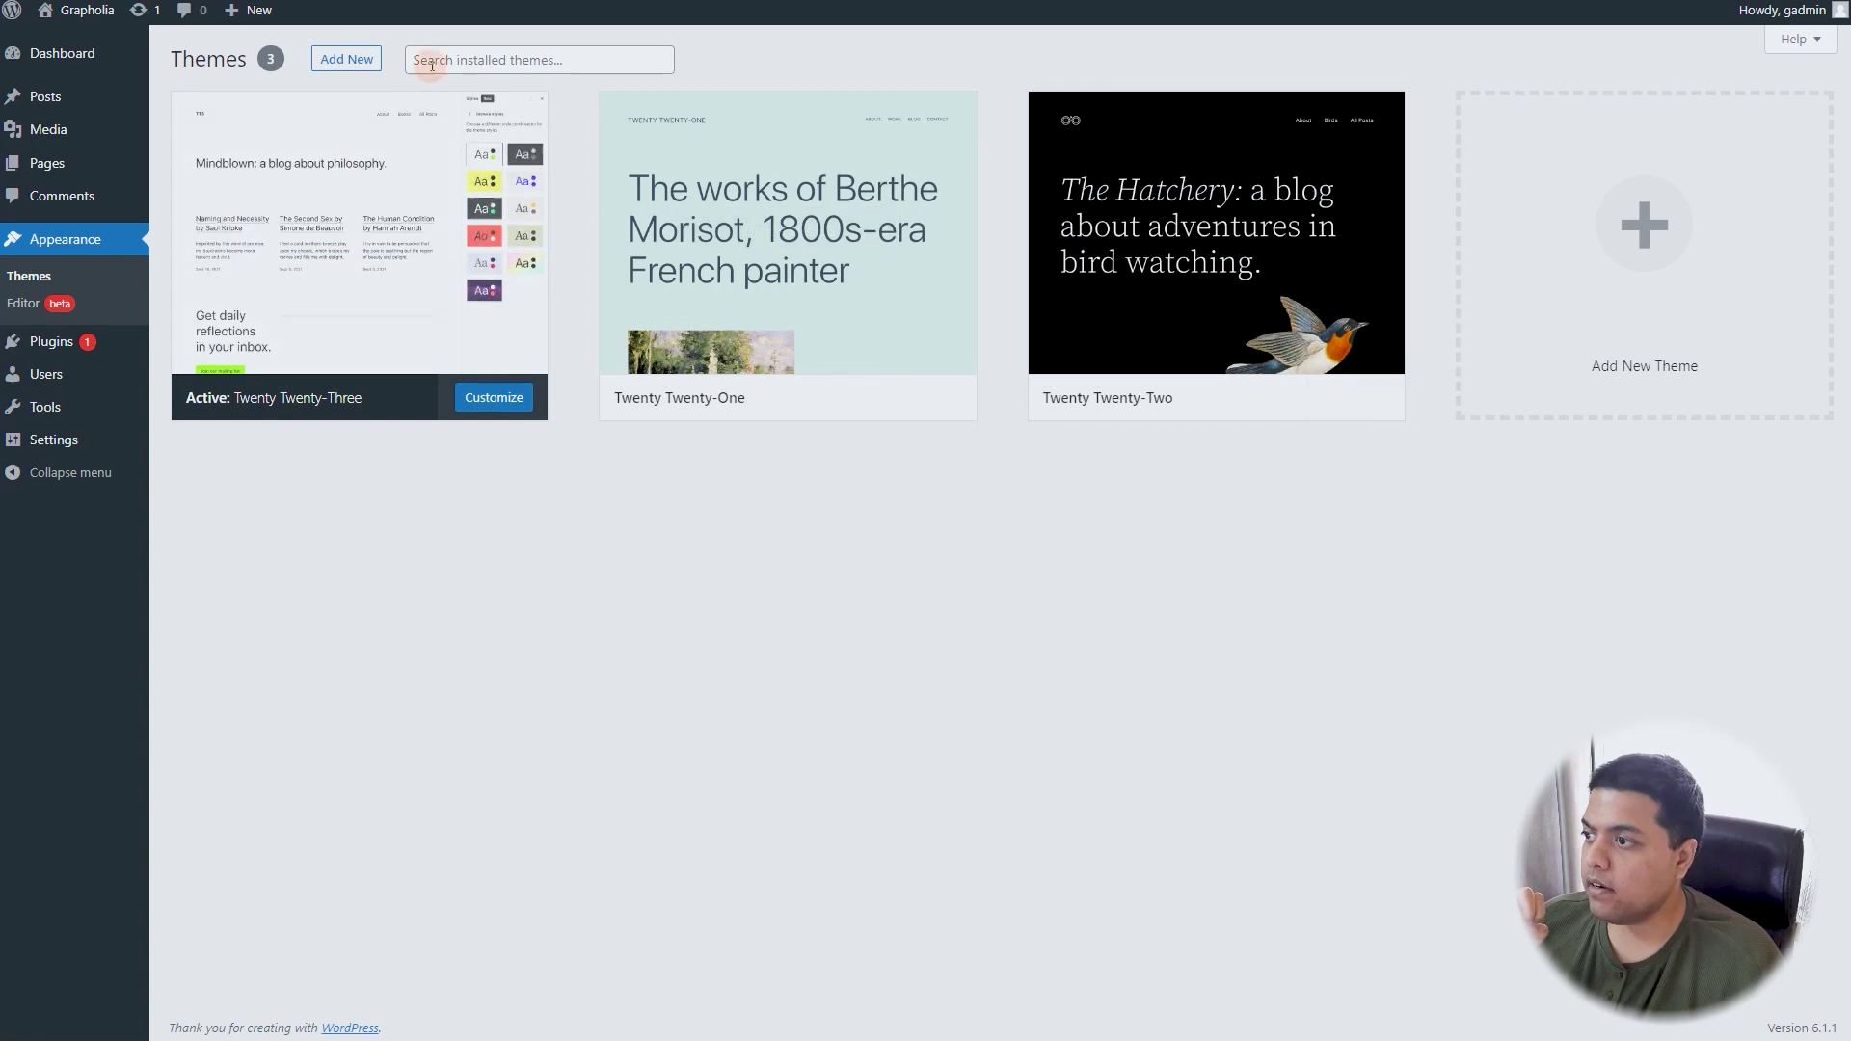
click(356, 60)
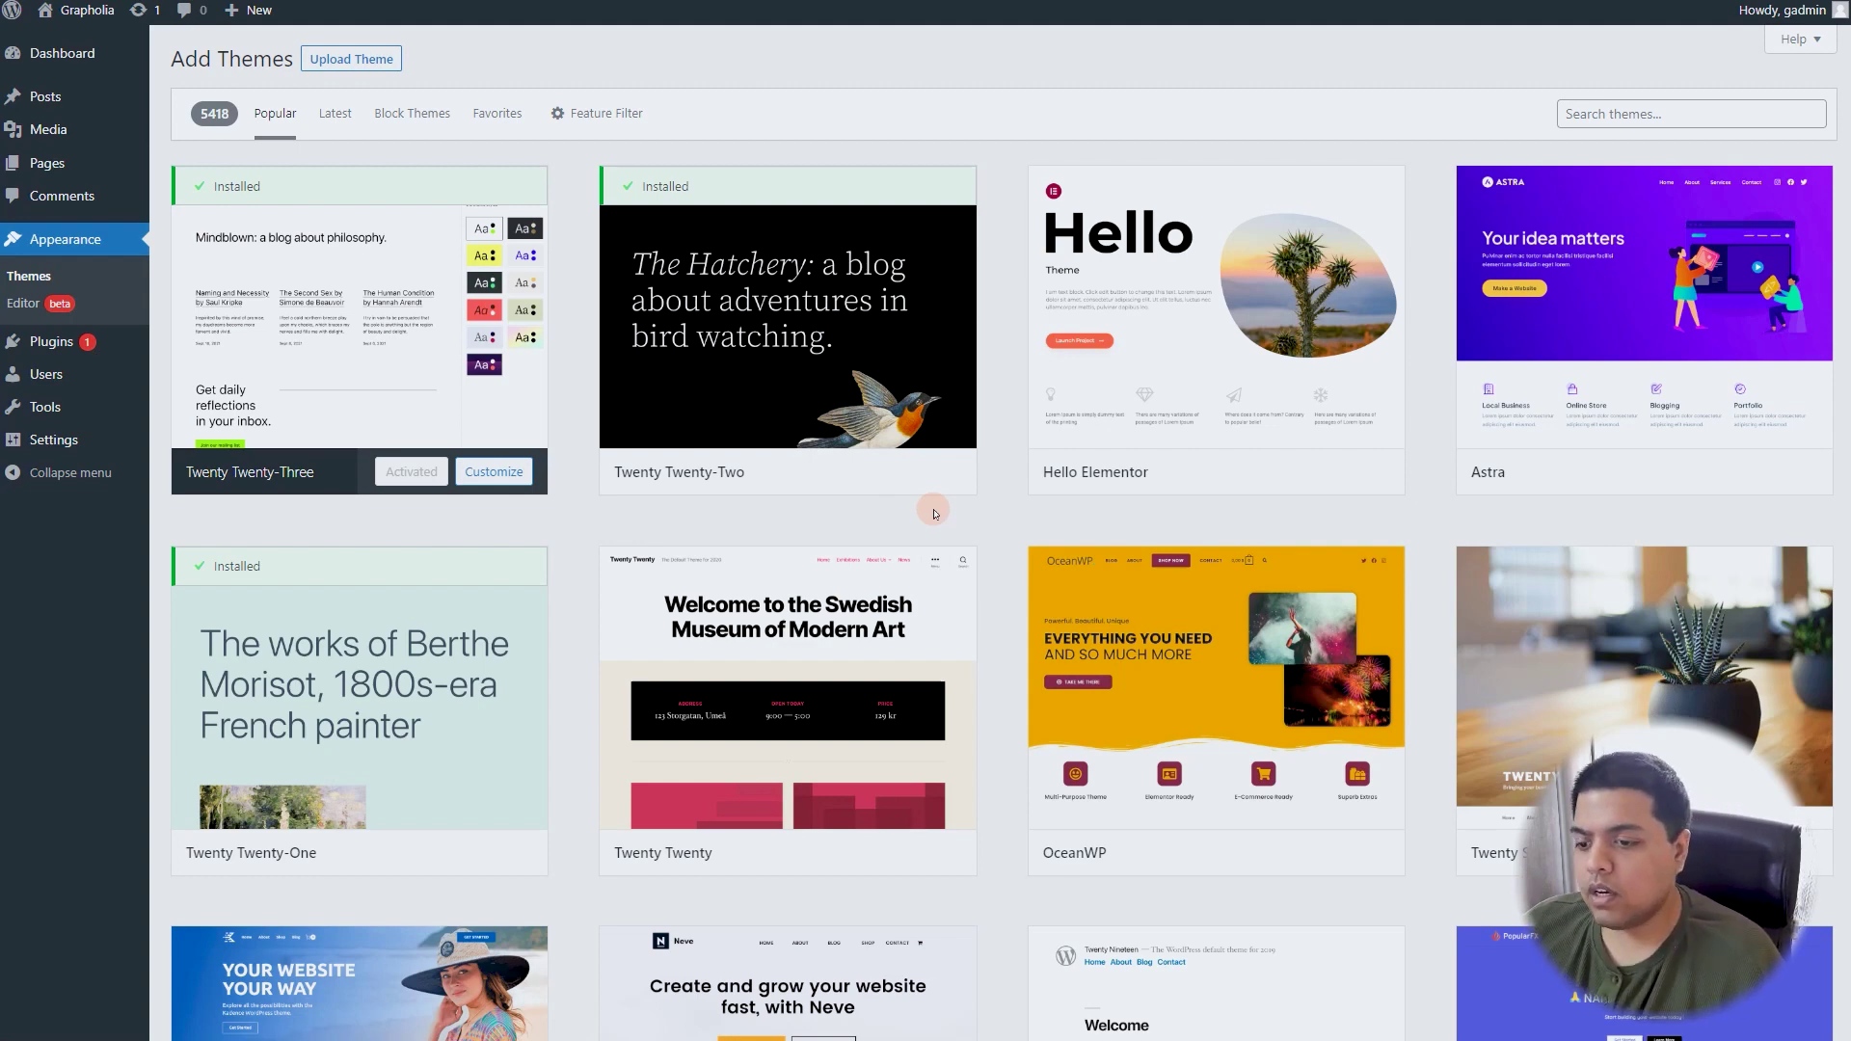
scroll(1254, 655, down, 7)
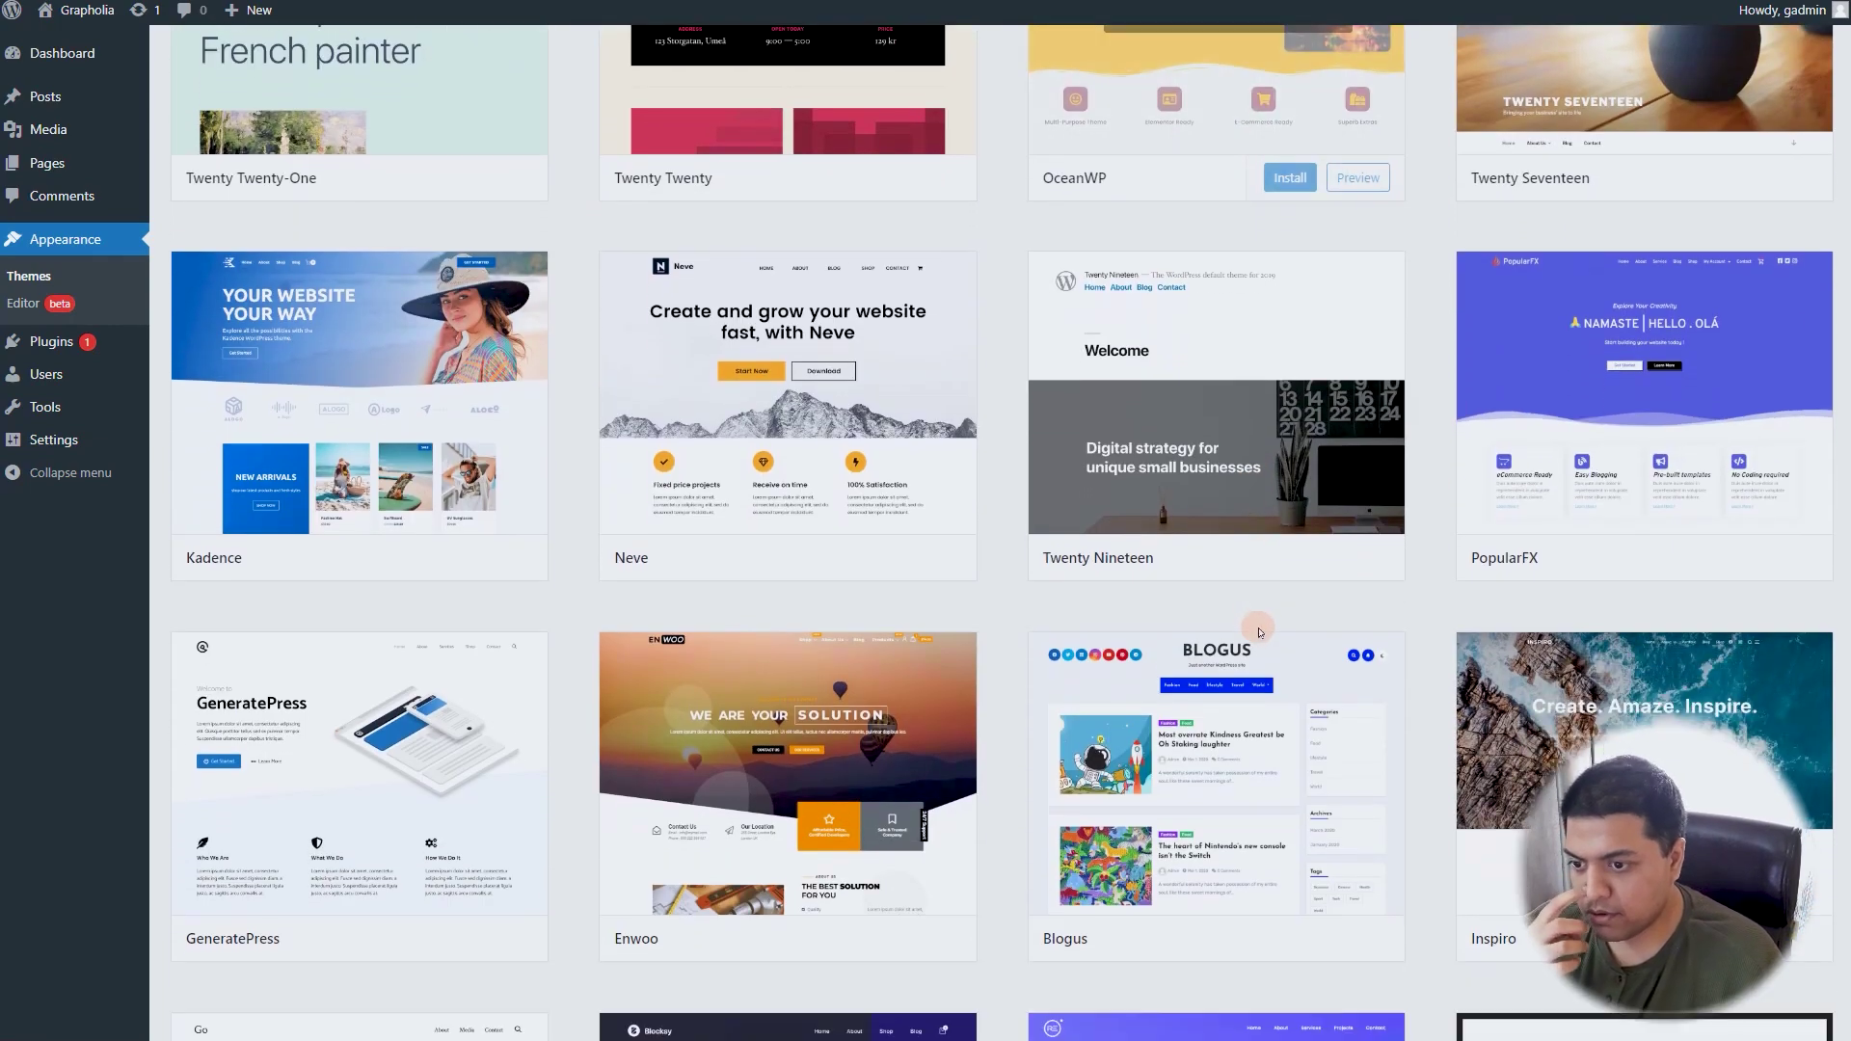
scroll(1260, 632, down, 7)
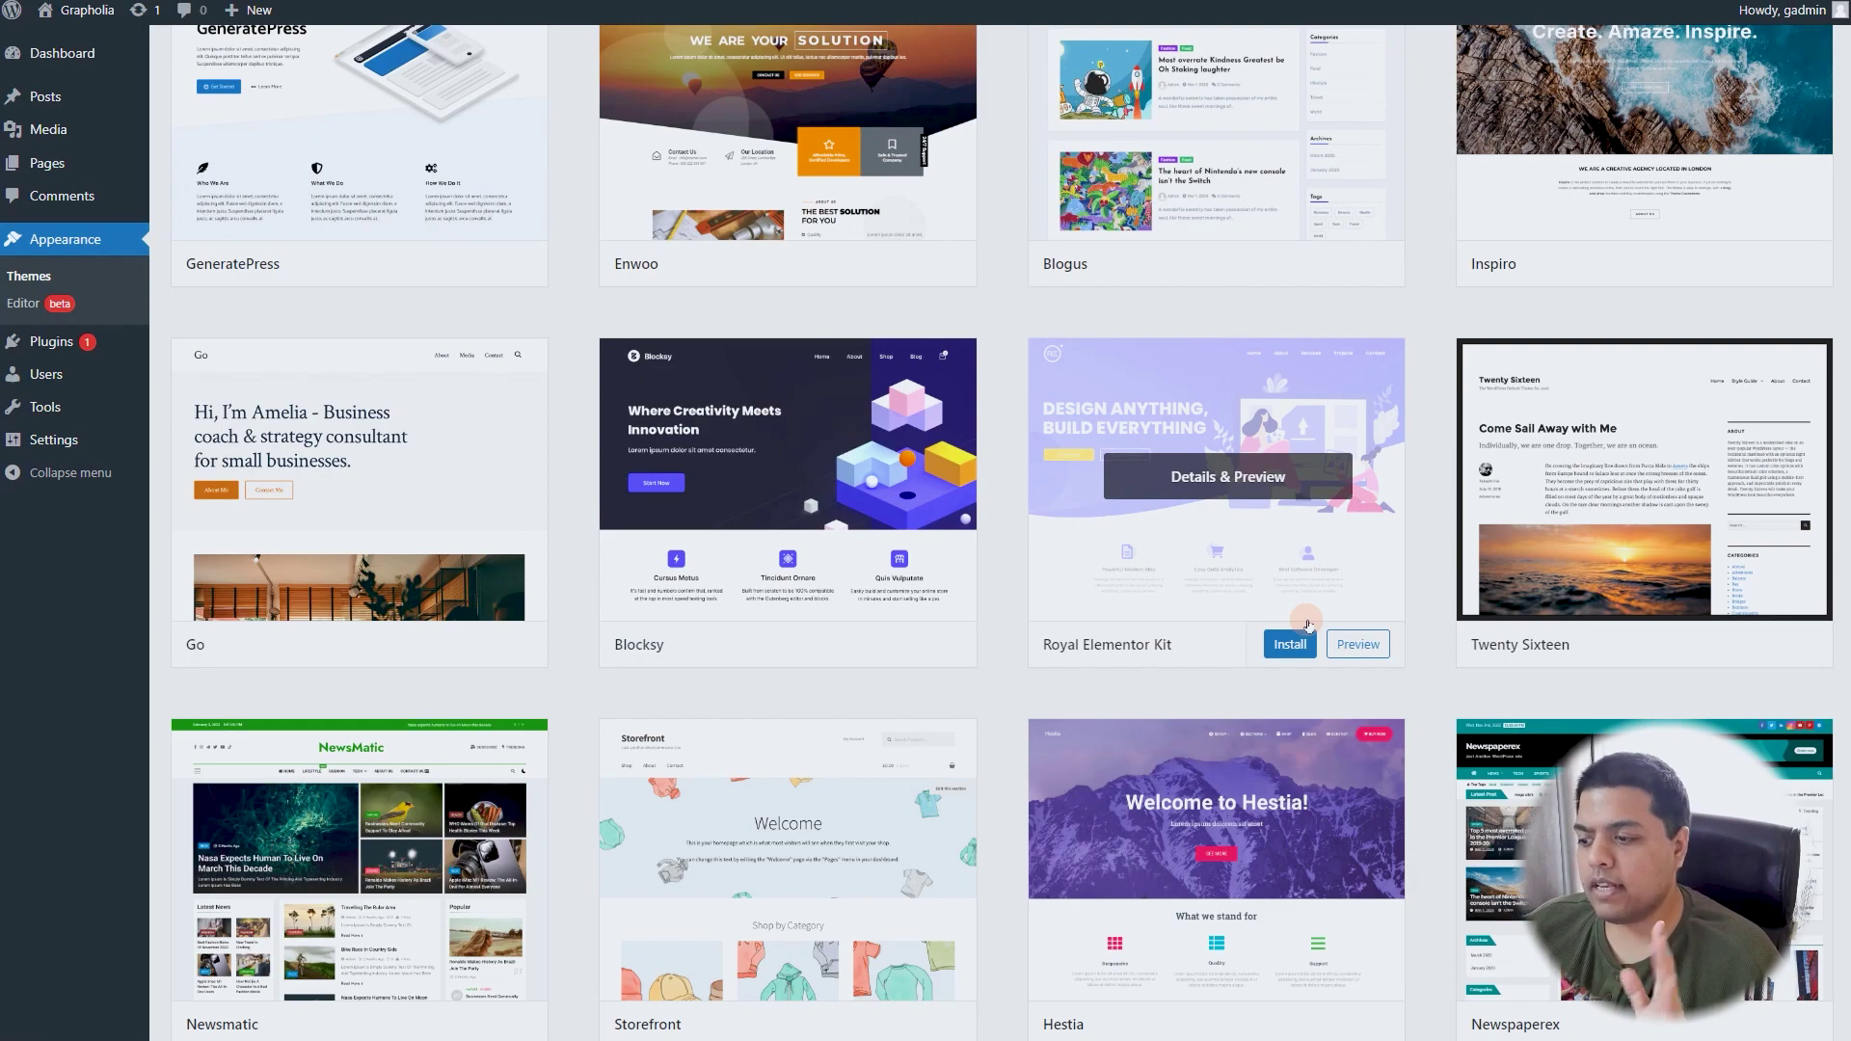
scroll(1302, 656, down, 5)
scroll(1293, 700, down, 6)
scroll(1339, 880, up, 20)
scroll(1299, 455, down, 4)
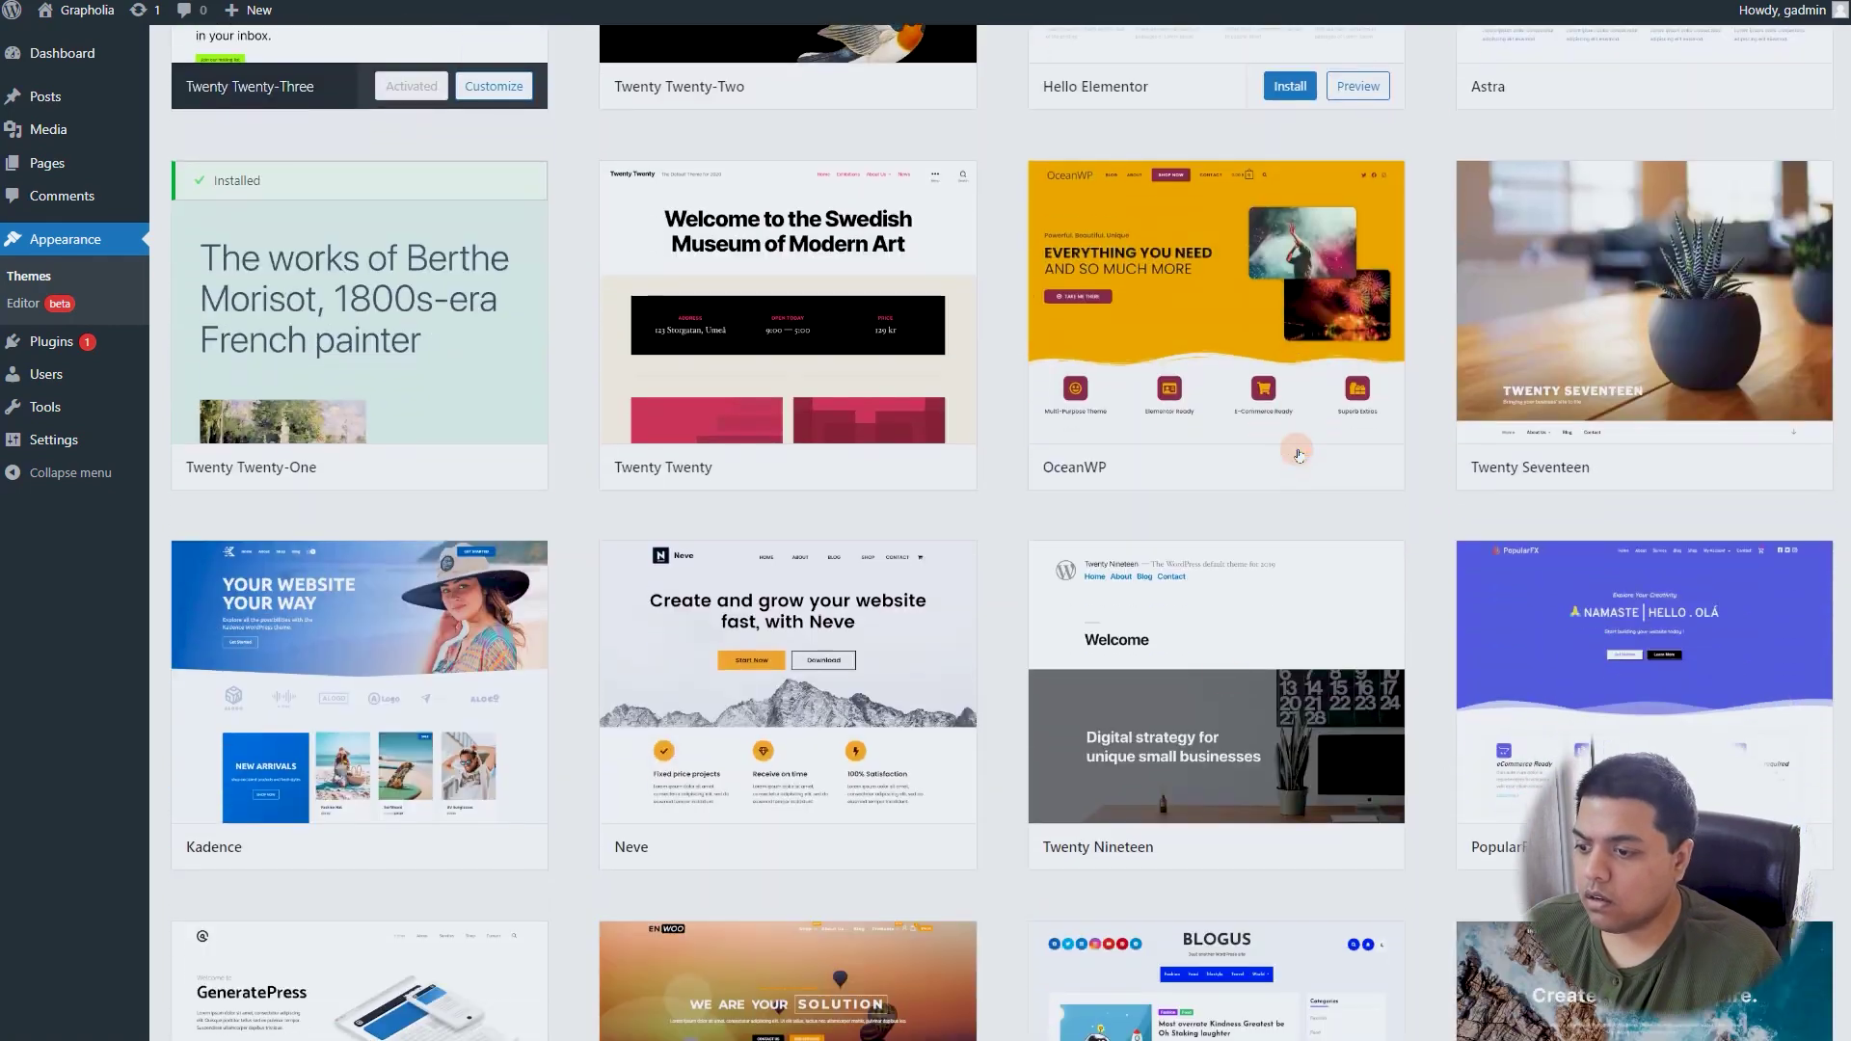
mouse_move(401, 741)
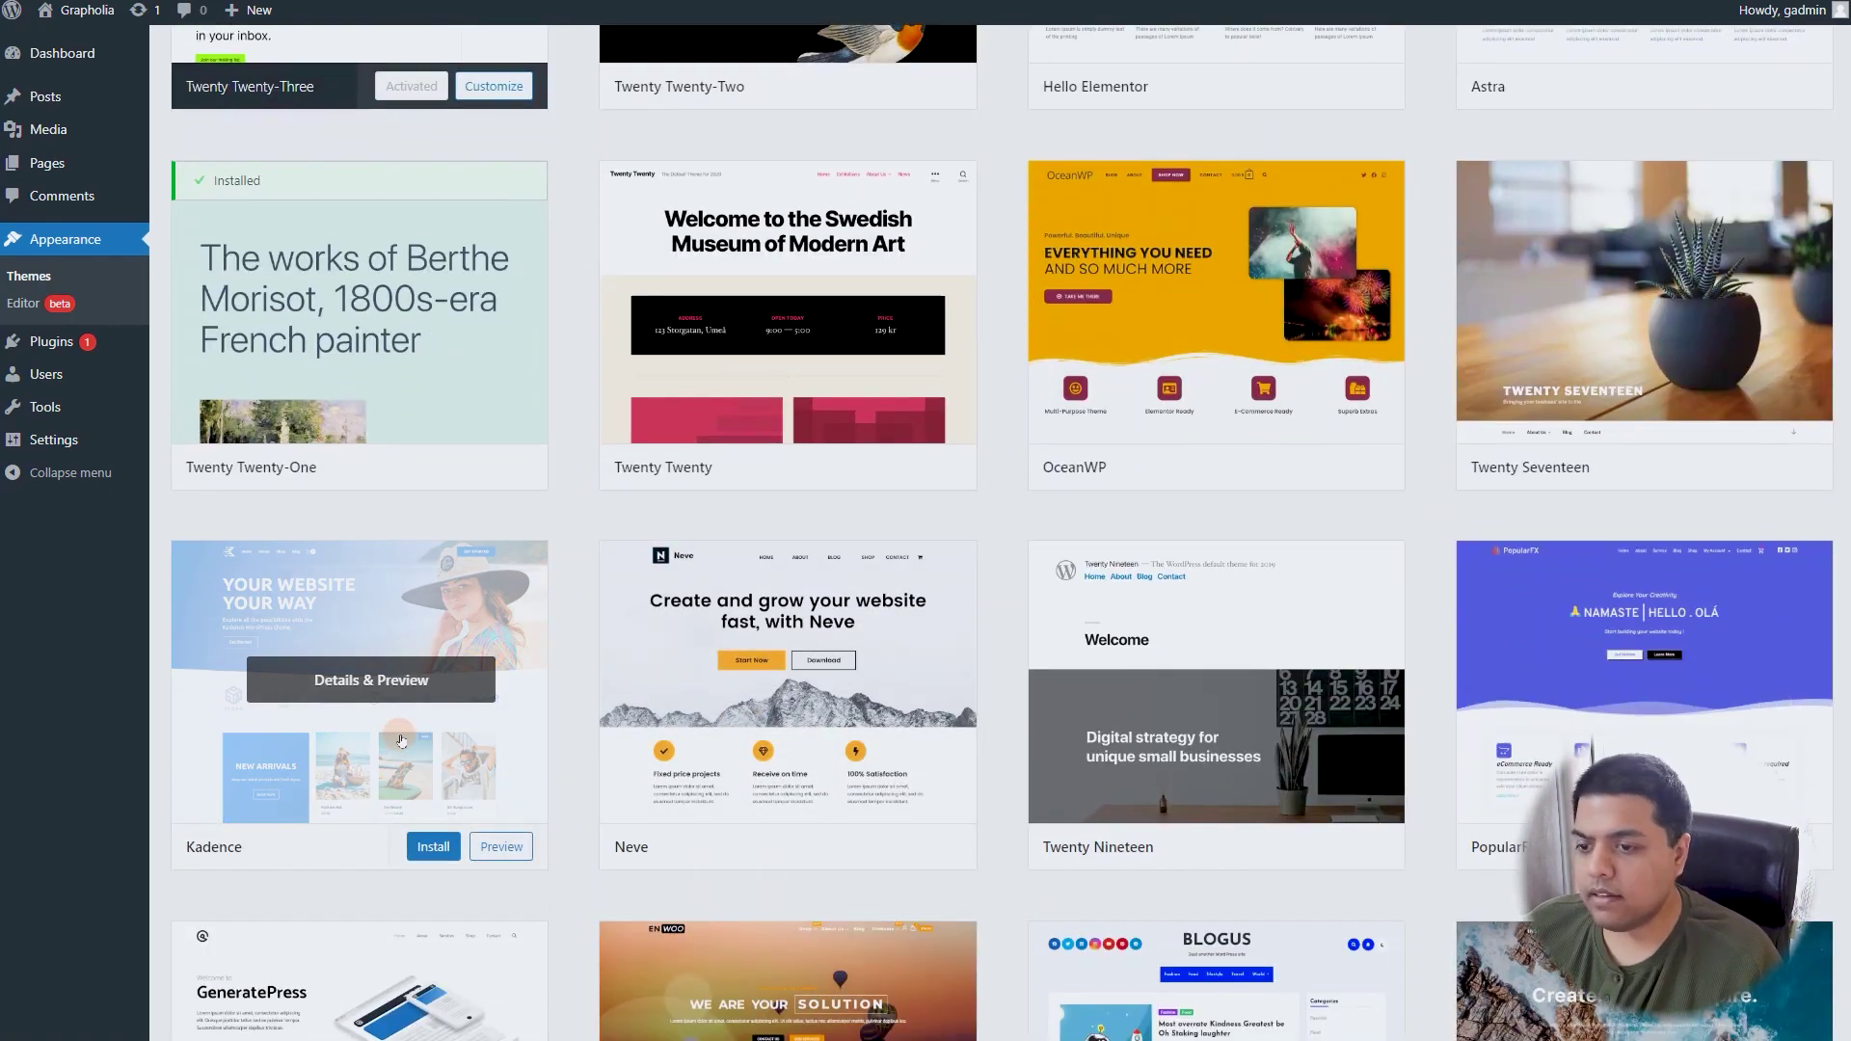
mouse_move(779, 719)
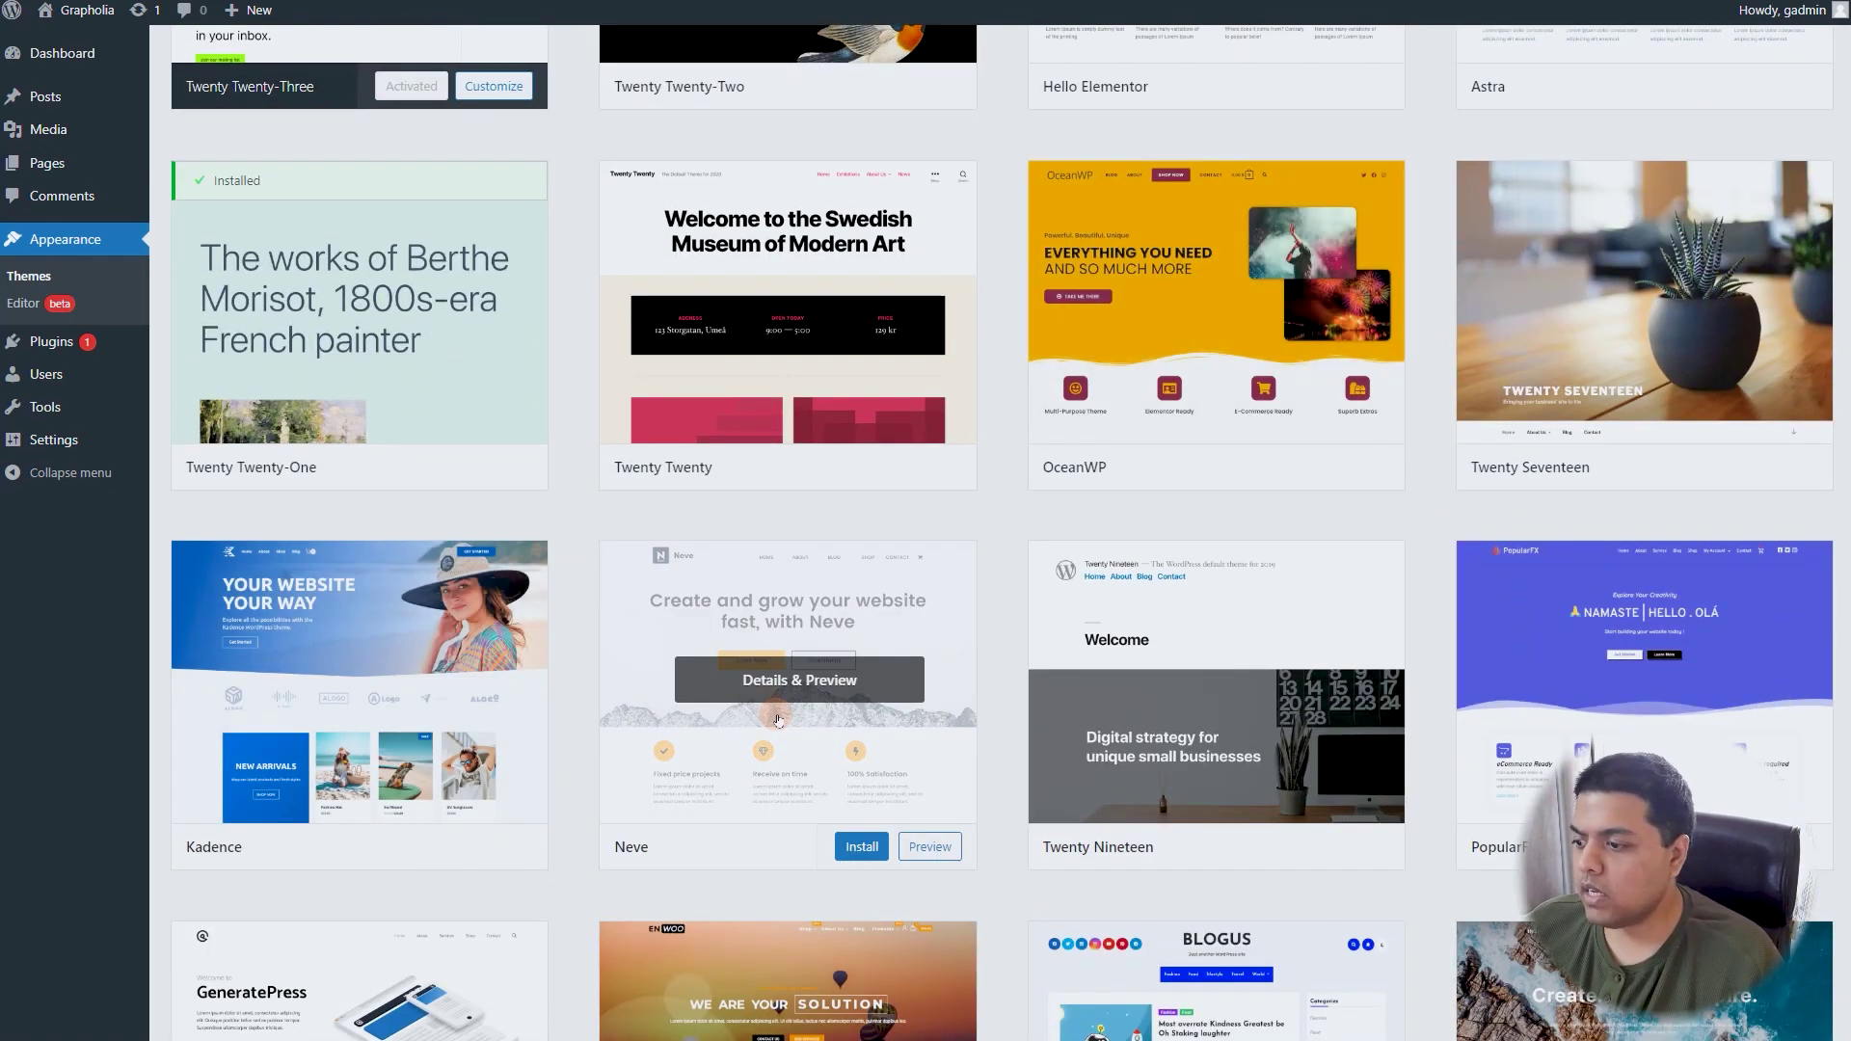
scroll(783, 694, up, 4)
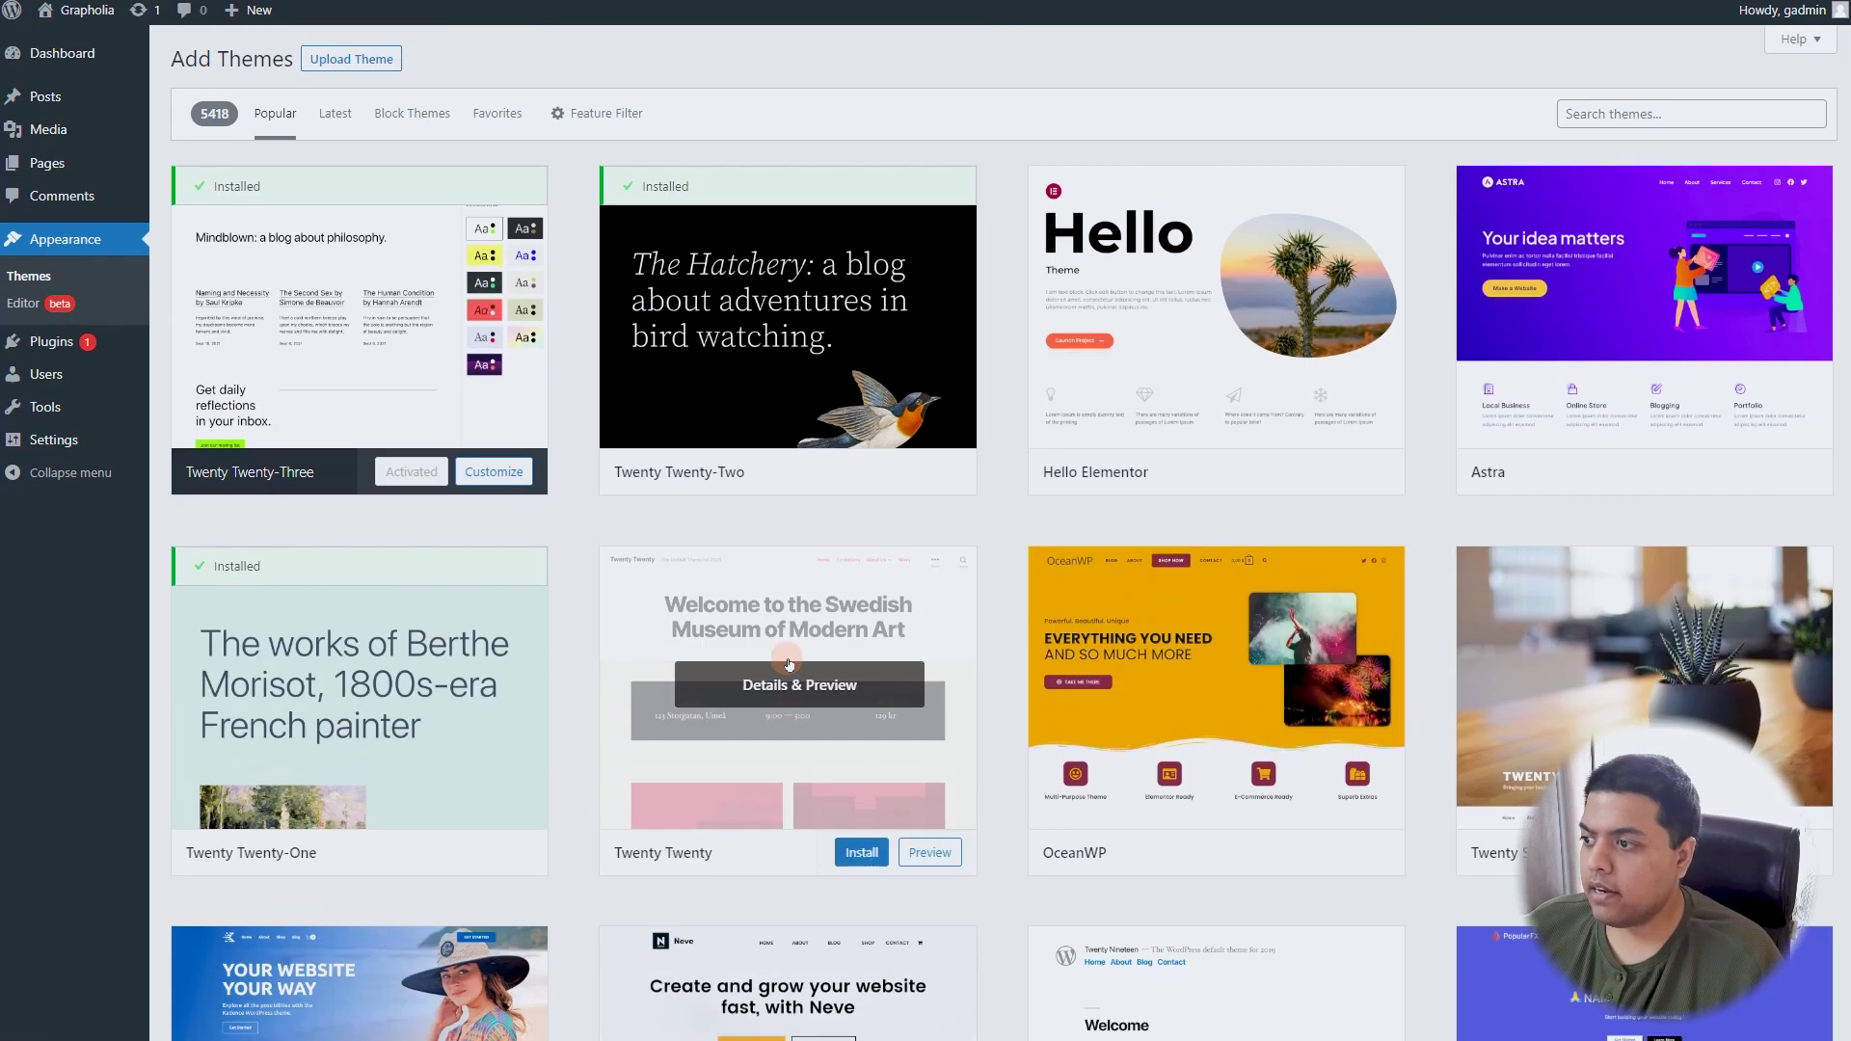
mouse_move(1682, 243)
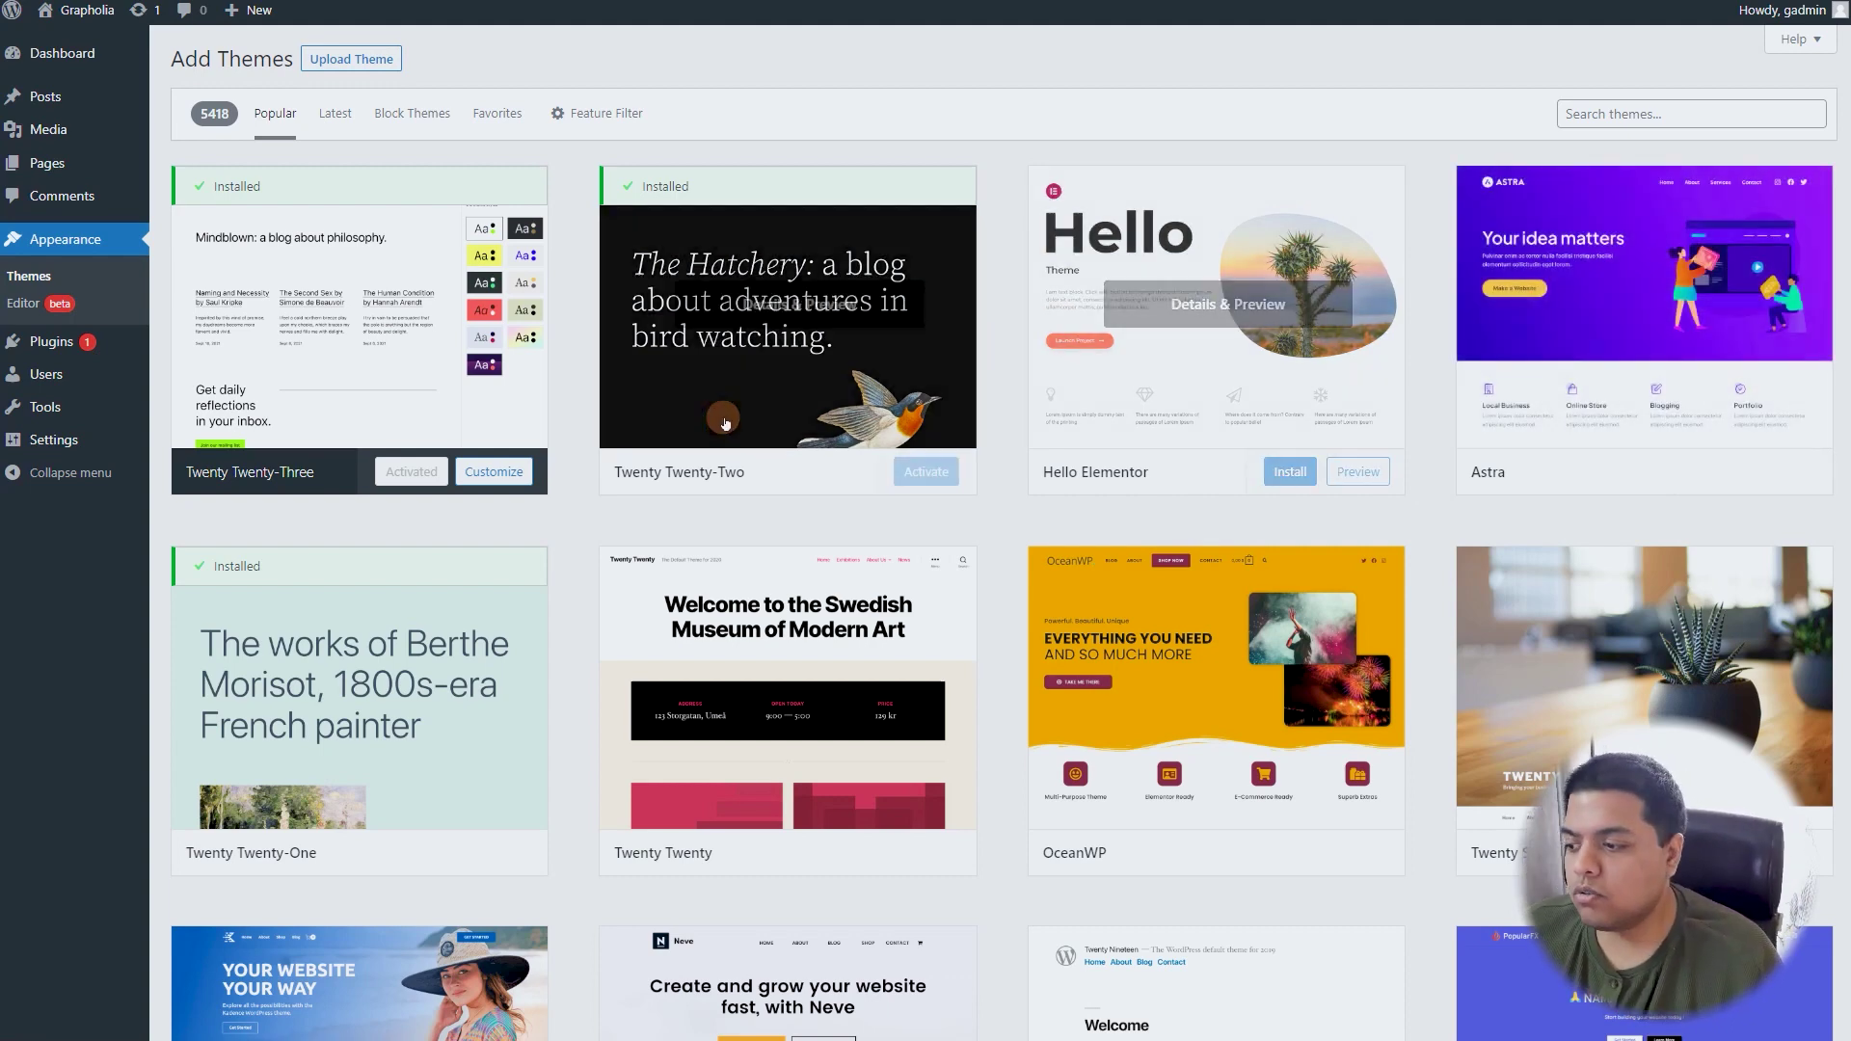
- Install the Kadence theme from the popular themes and activate it
scroll(1148, 405, down, 5)
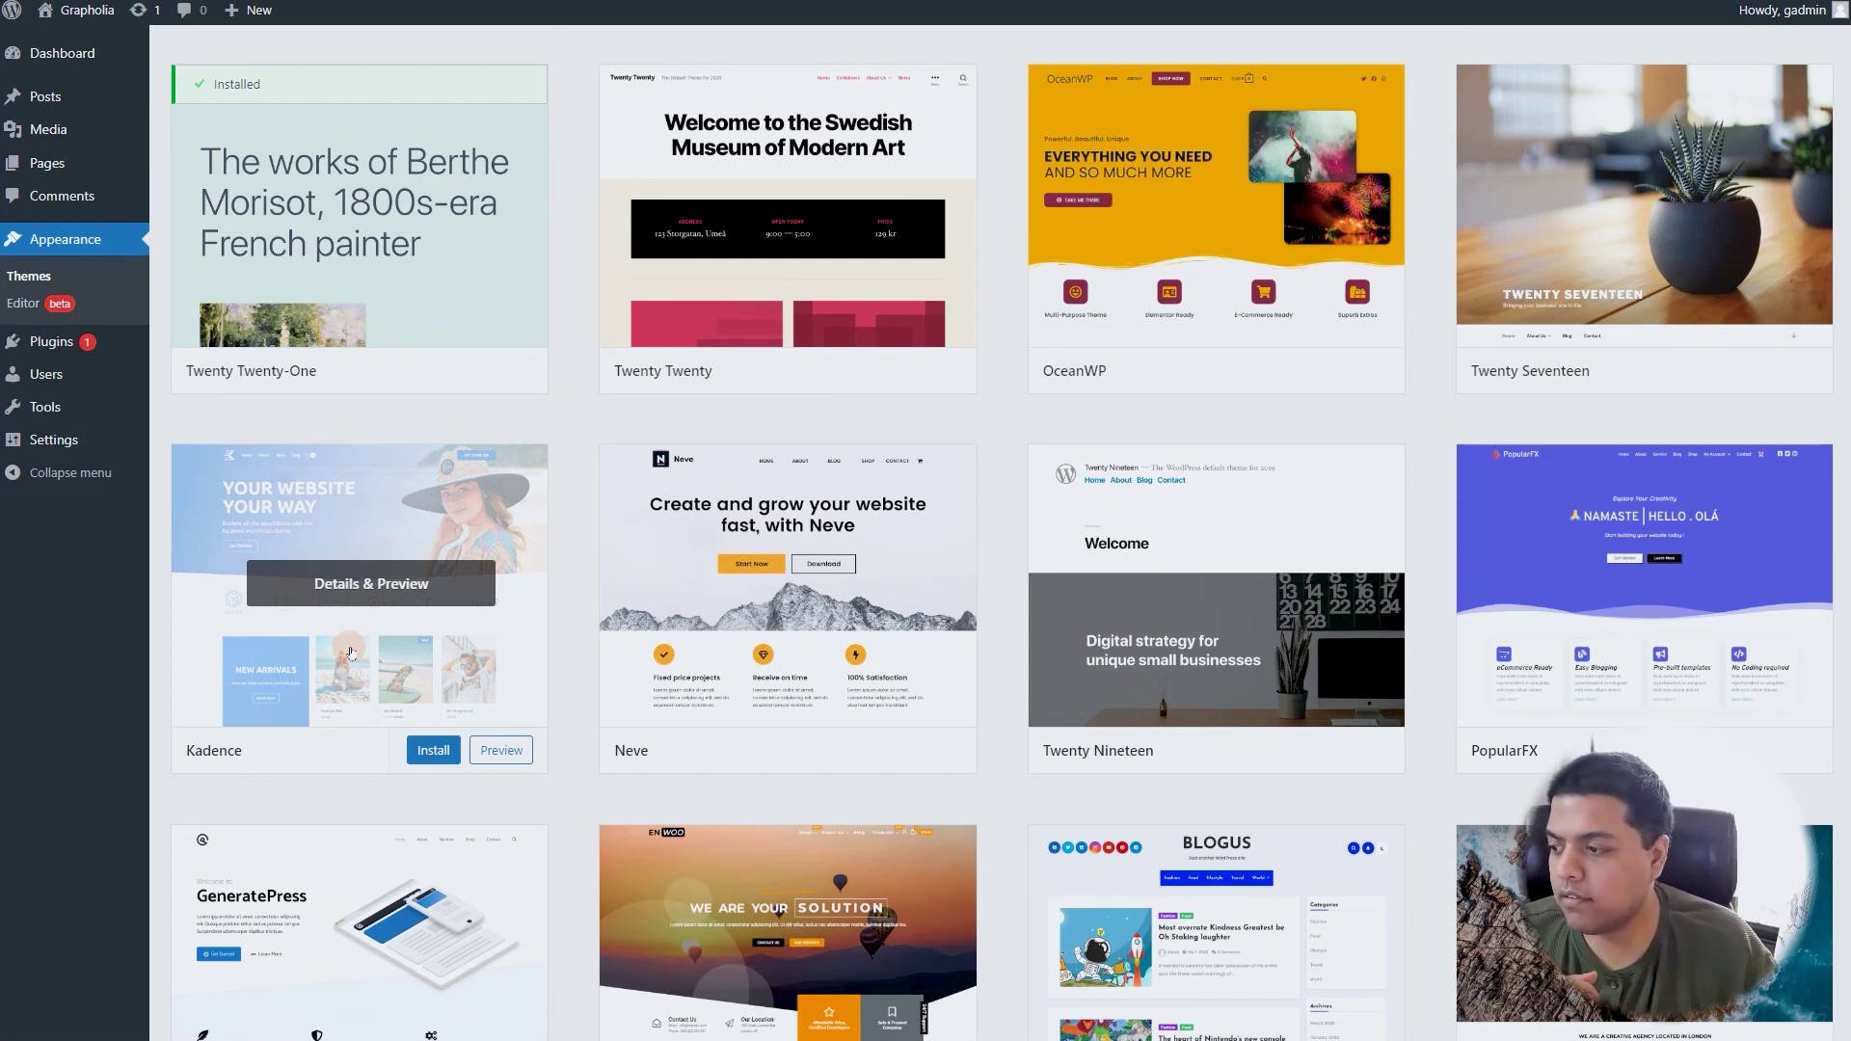
click(420, 760)
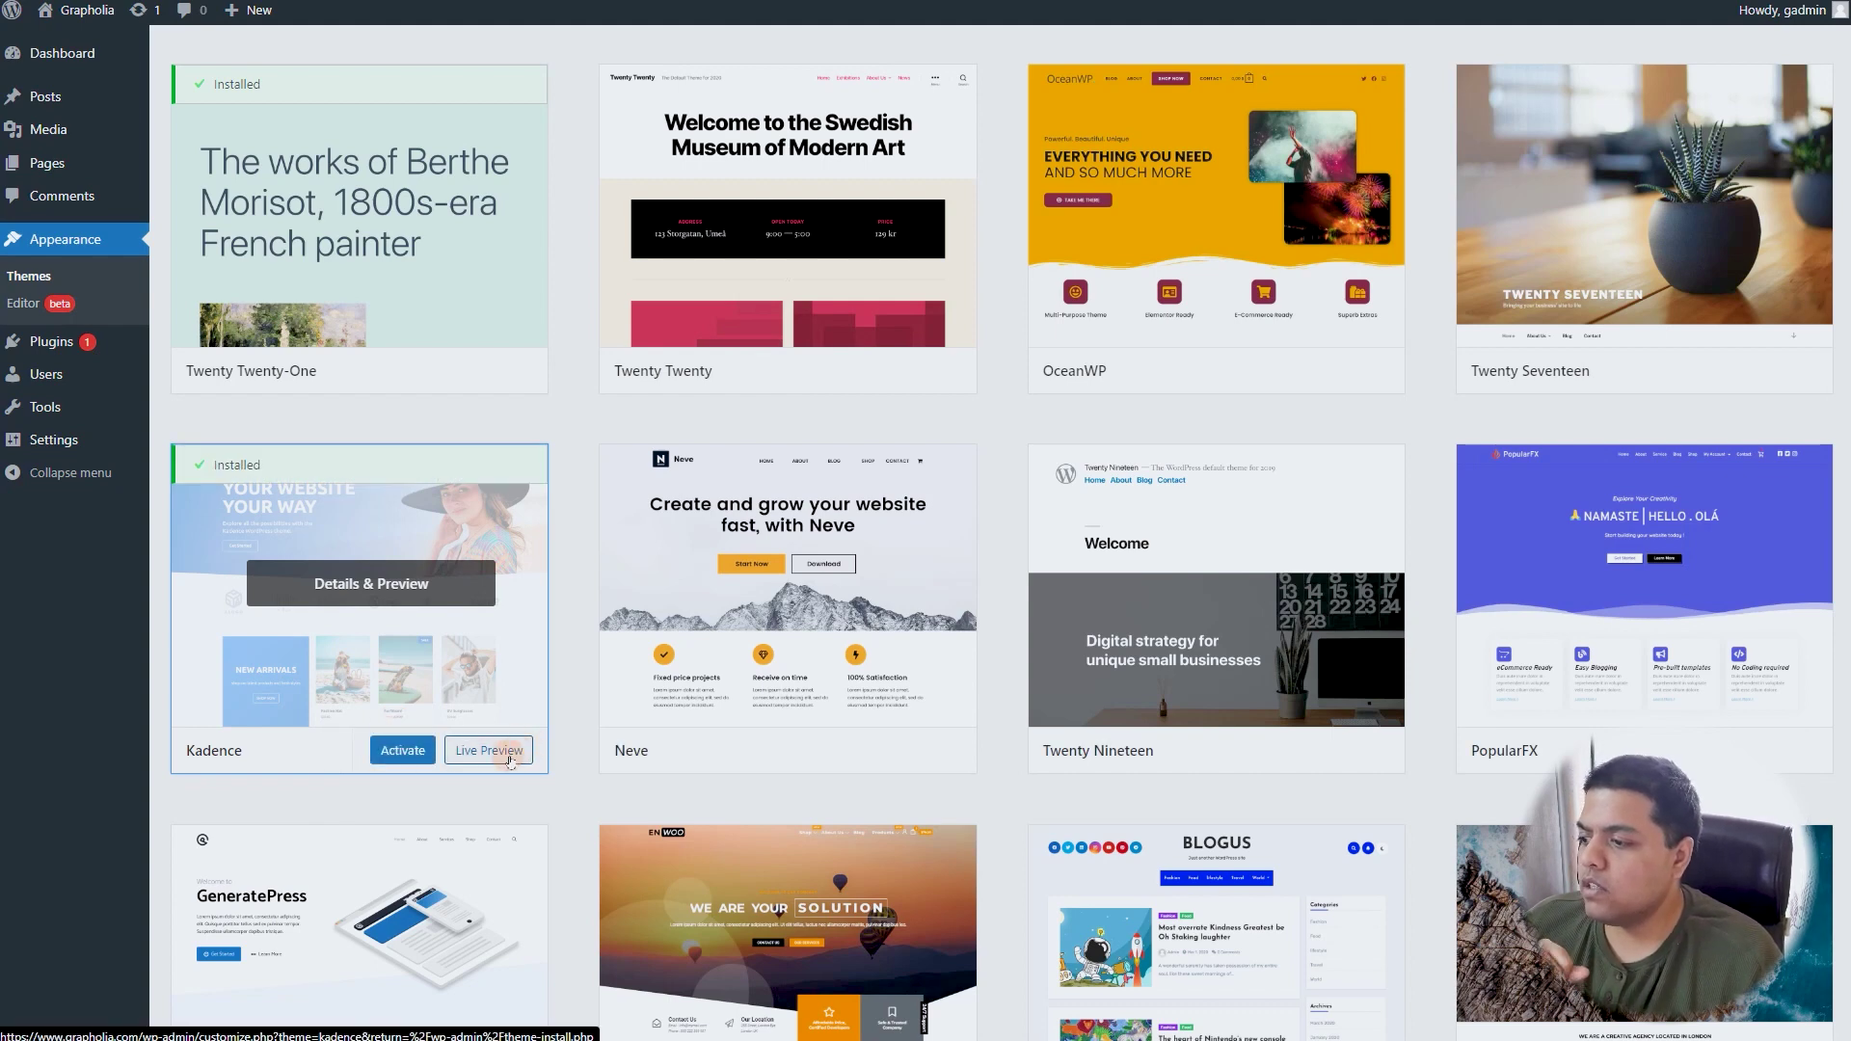
click(403, 750)
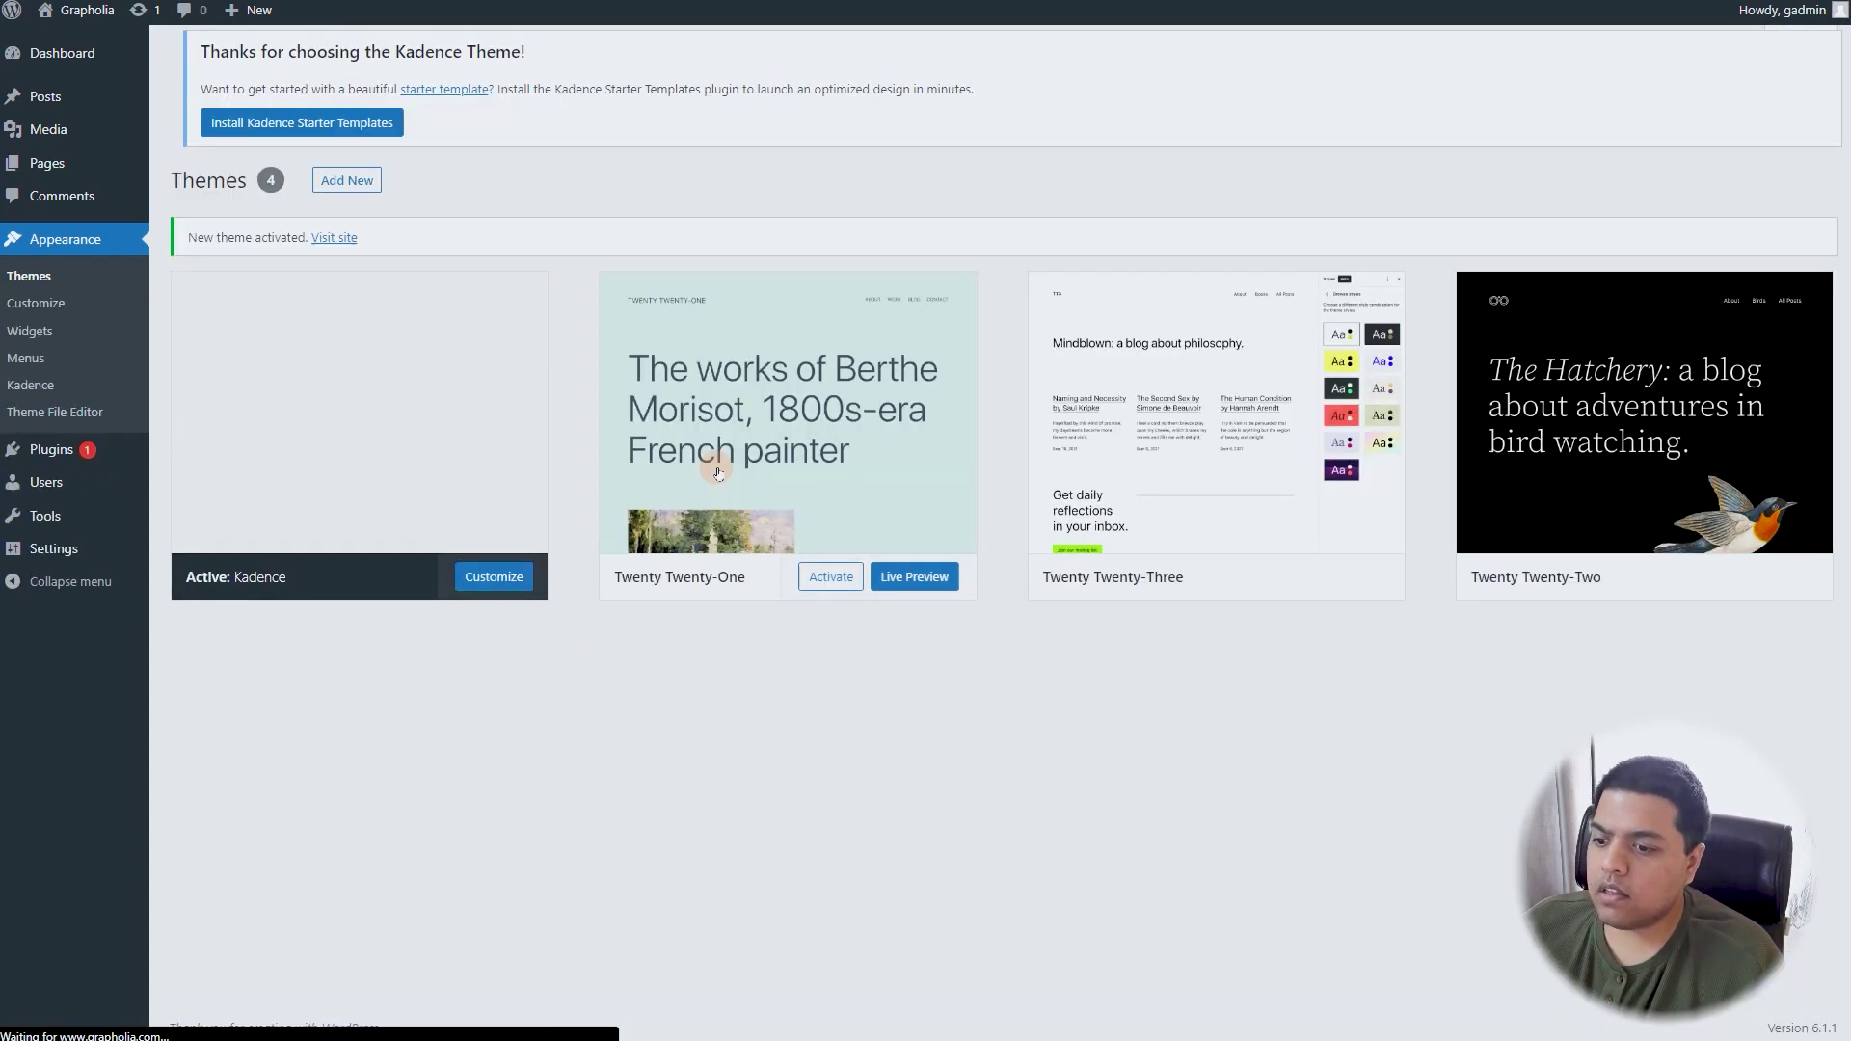
- Install the Kadence Starter Templates plugin and filter its template gallery to Free Only
click(318, 191)
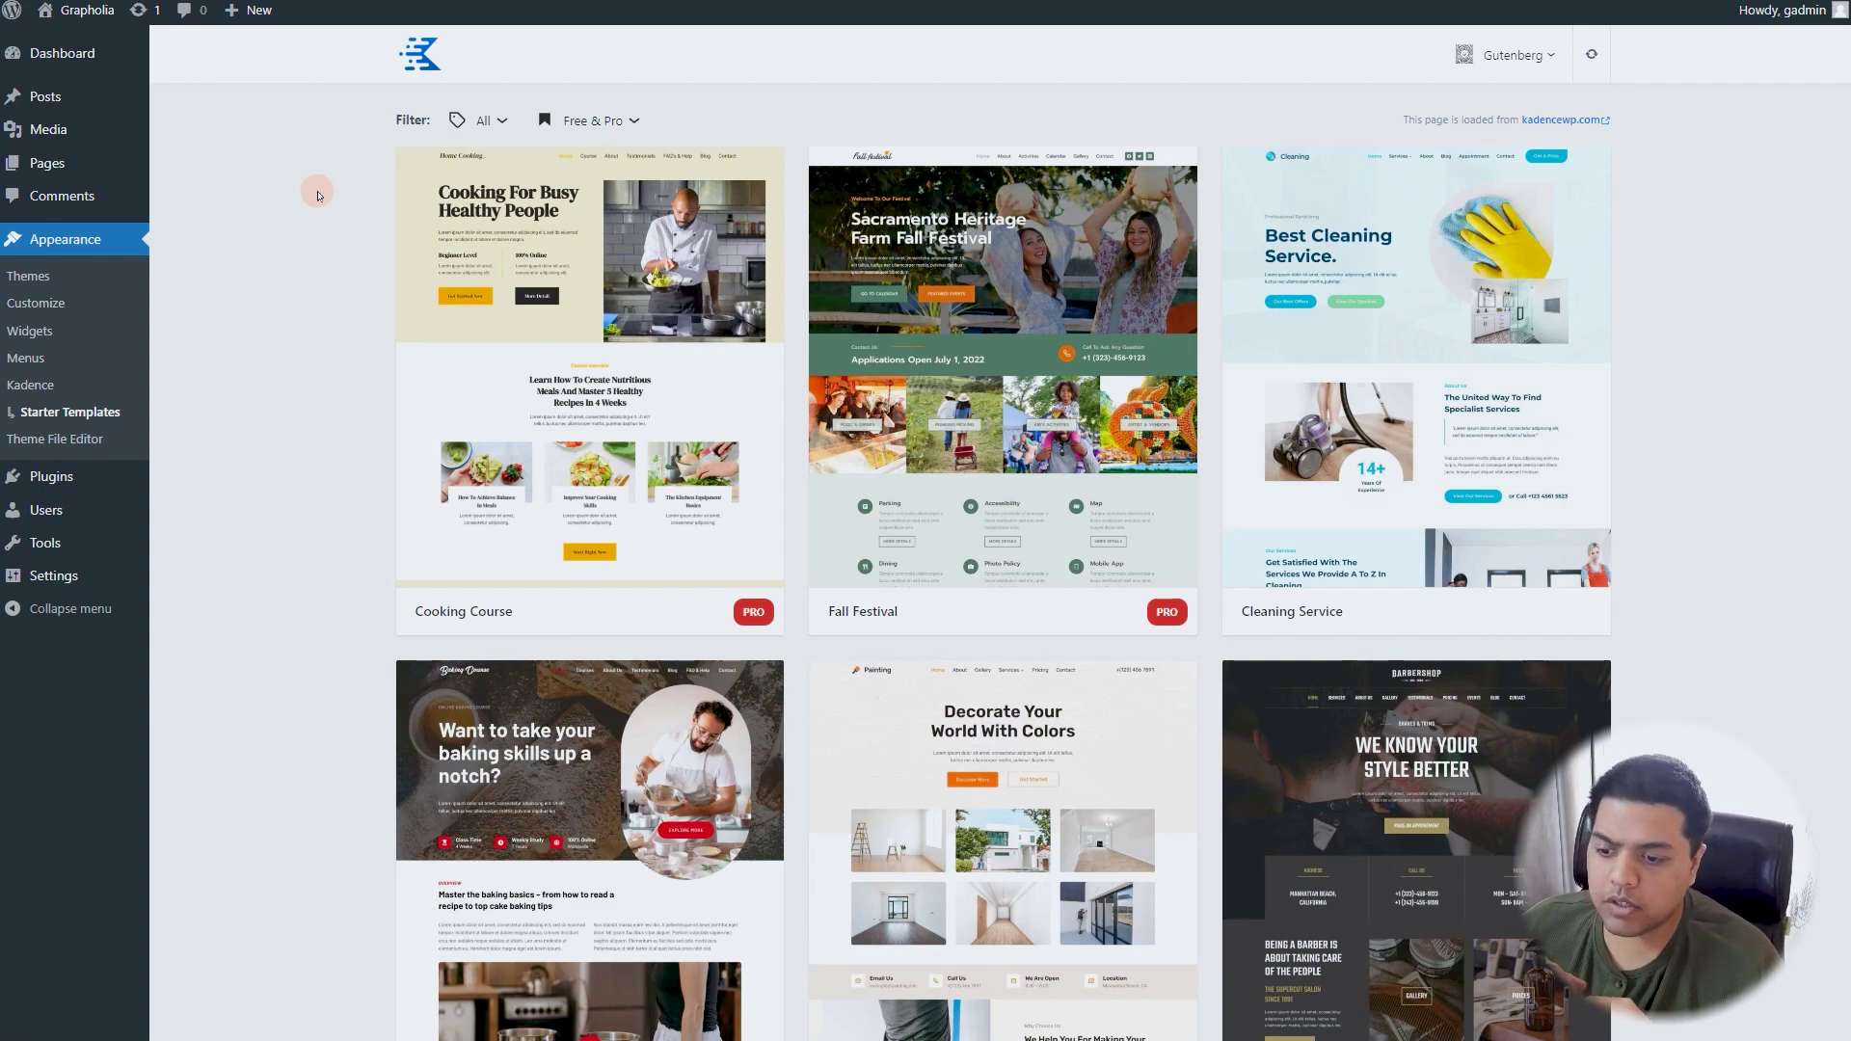
click(597, 116)
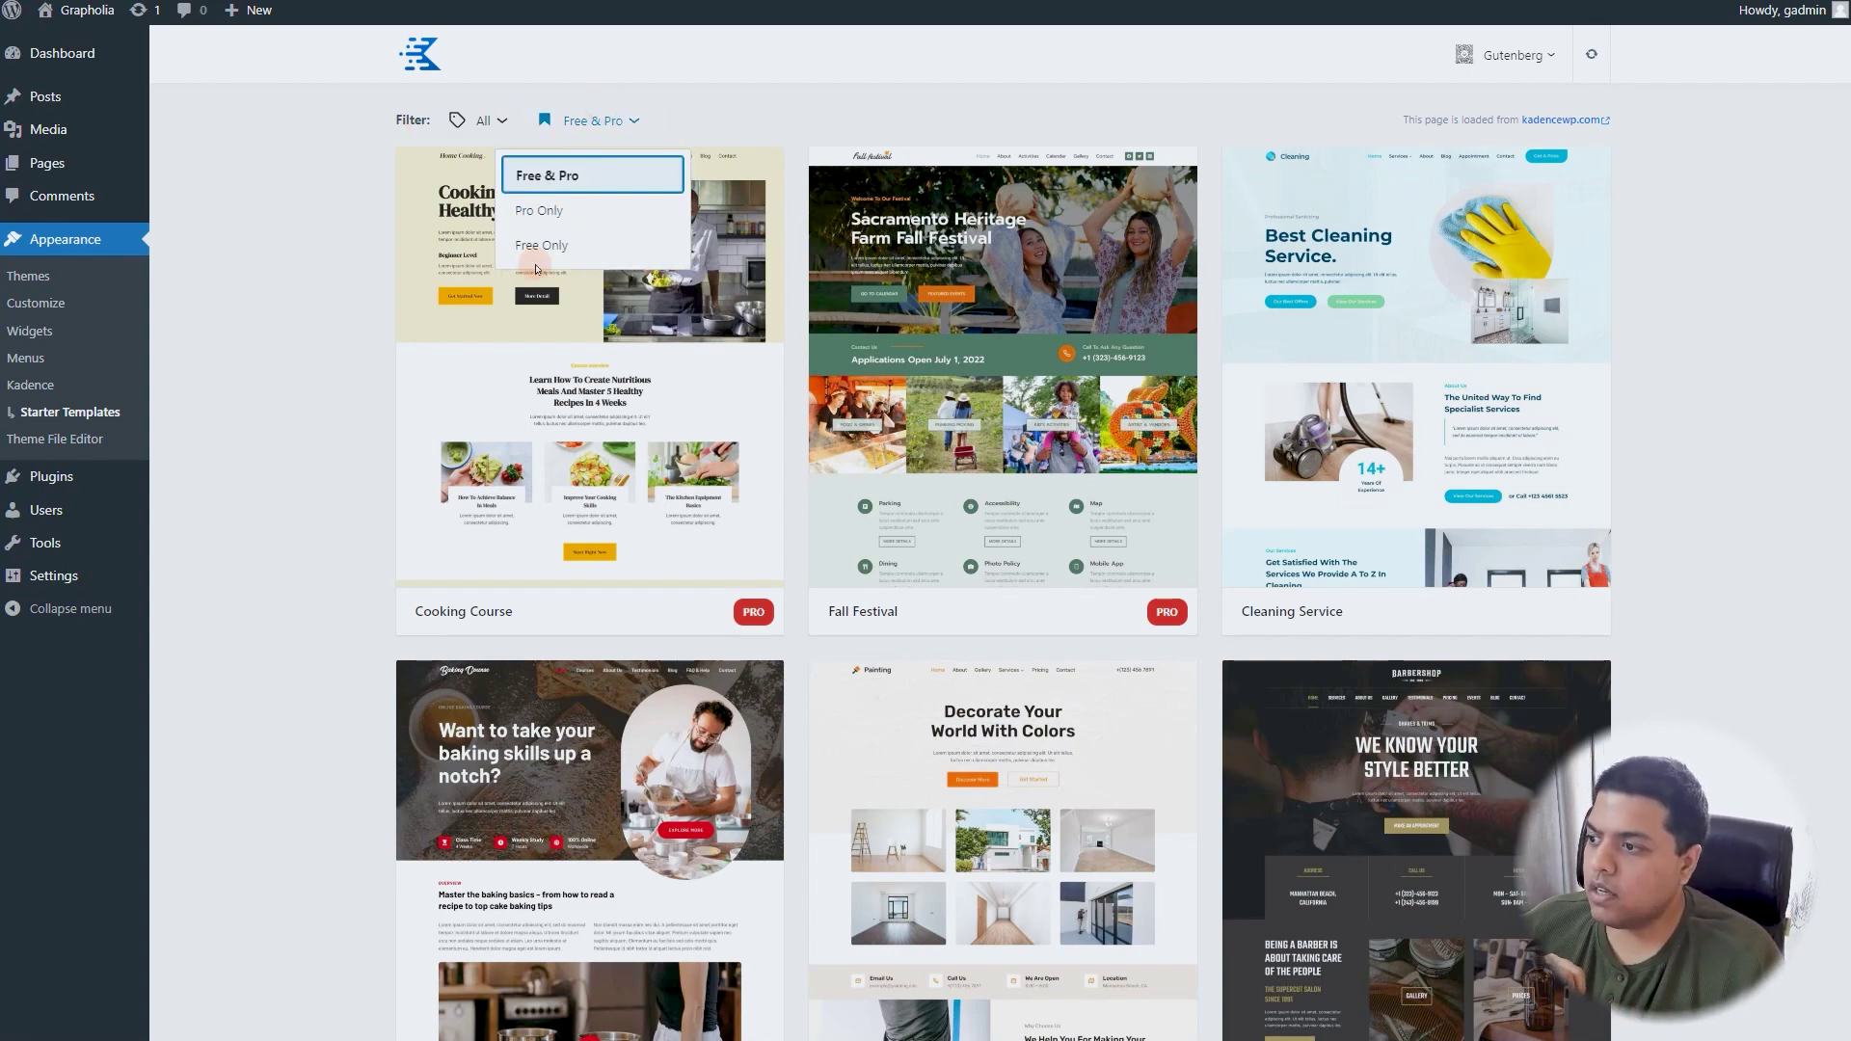
click(541, 245)
- Browse the free starter templates to compare the designs on offer
scroll(1335, 378, down, 6)
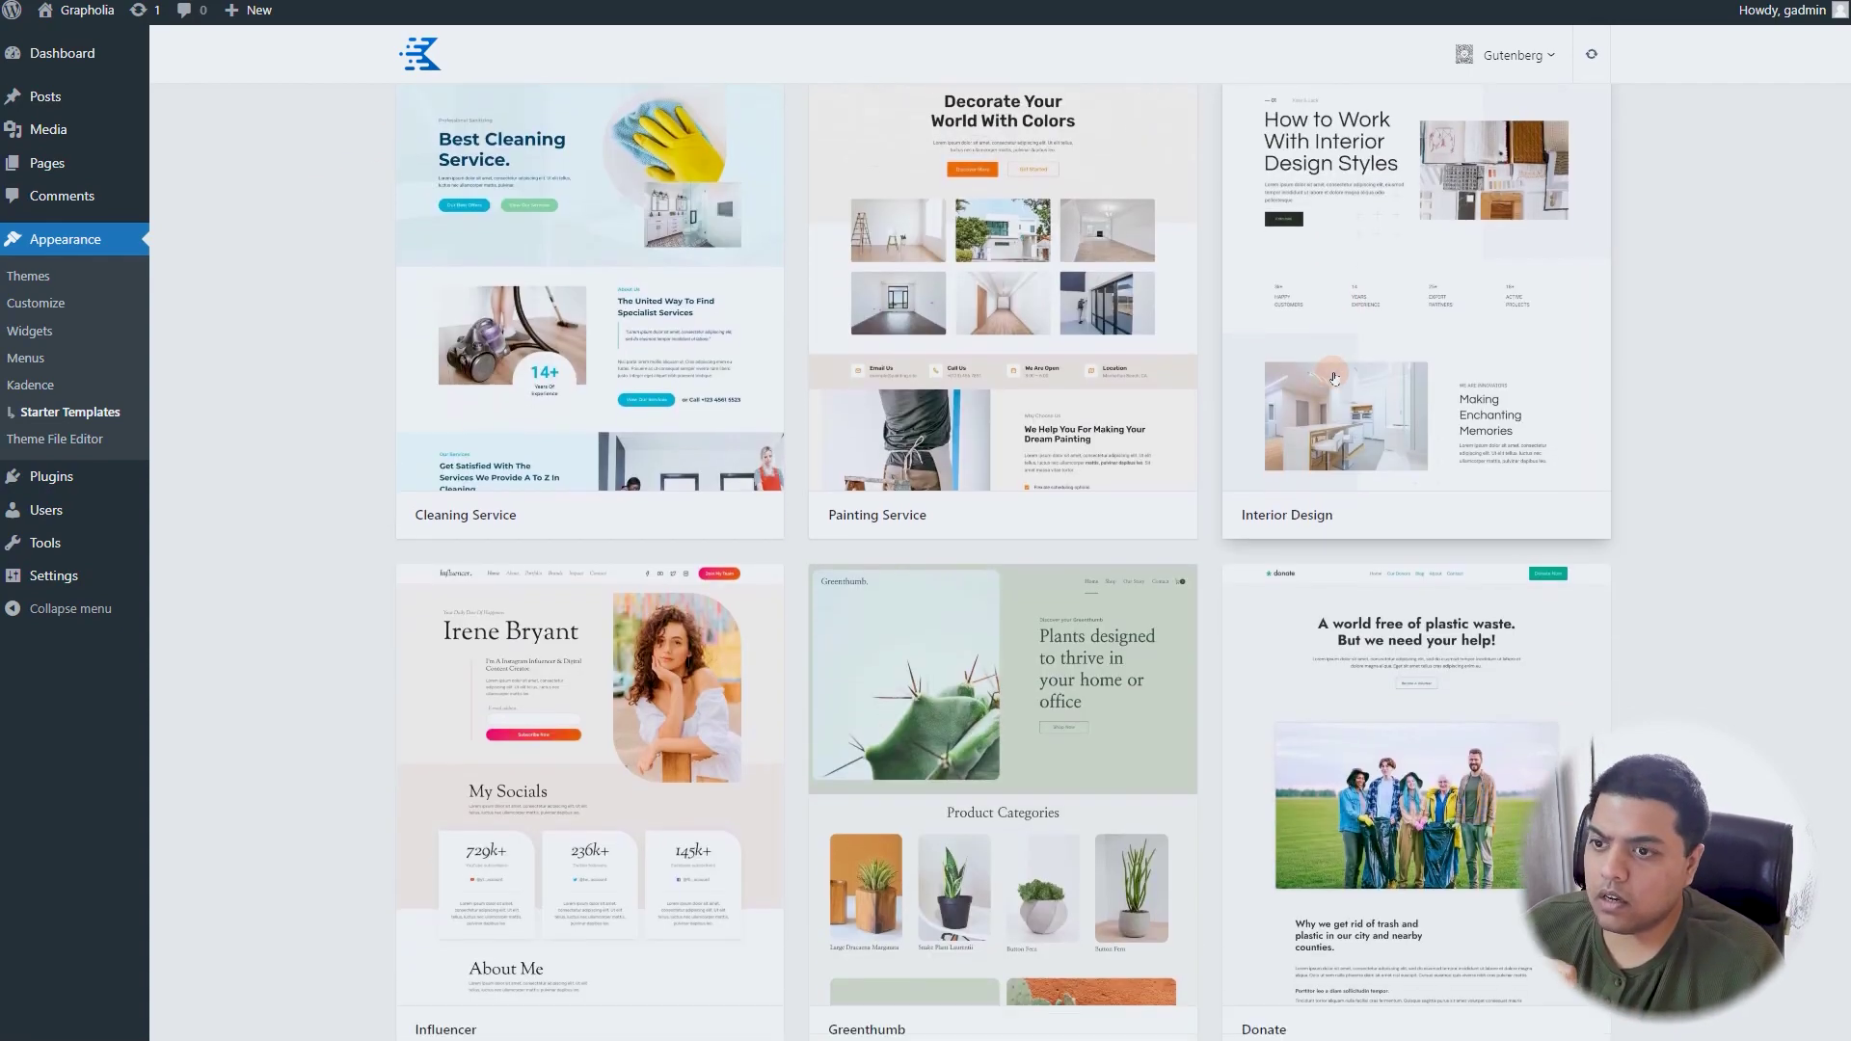
scroll(1335, 378, down, 5)
scroll(1005, 529, down, 10)
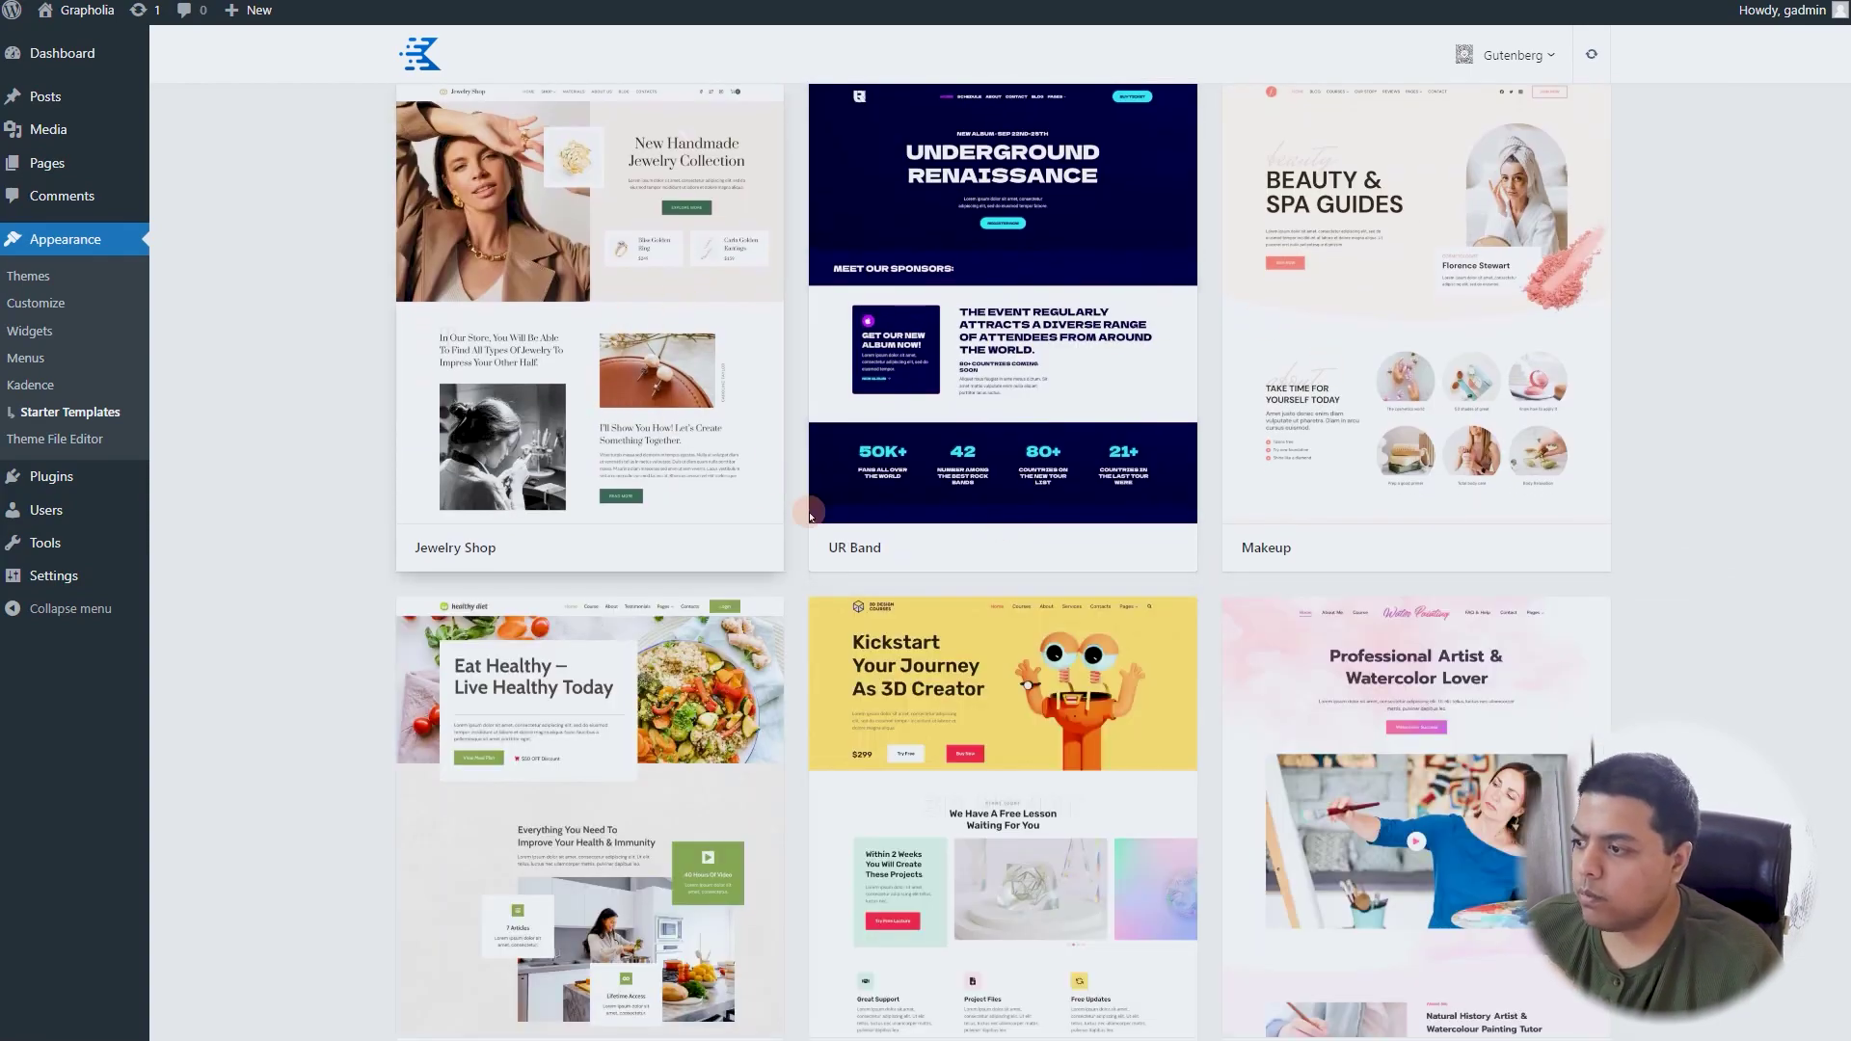
scroll(942, 769, up, 4)
scroll(942, 768, down, 5)
scroll(900, 751, up, 10)
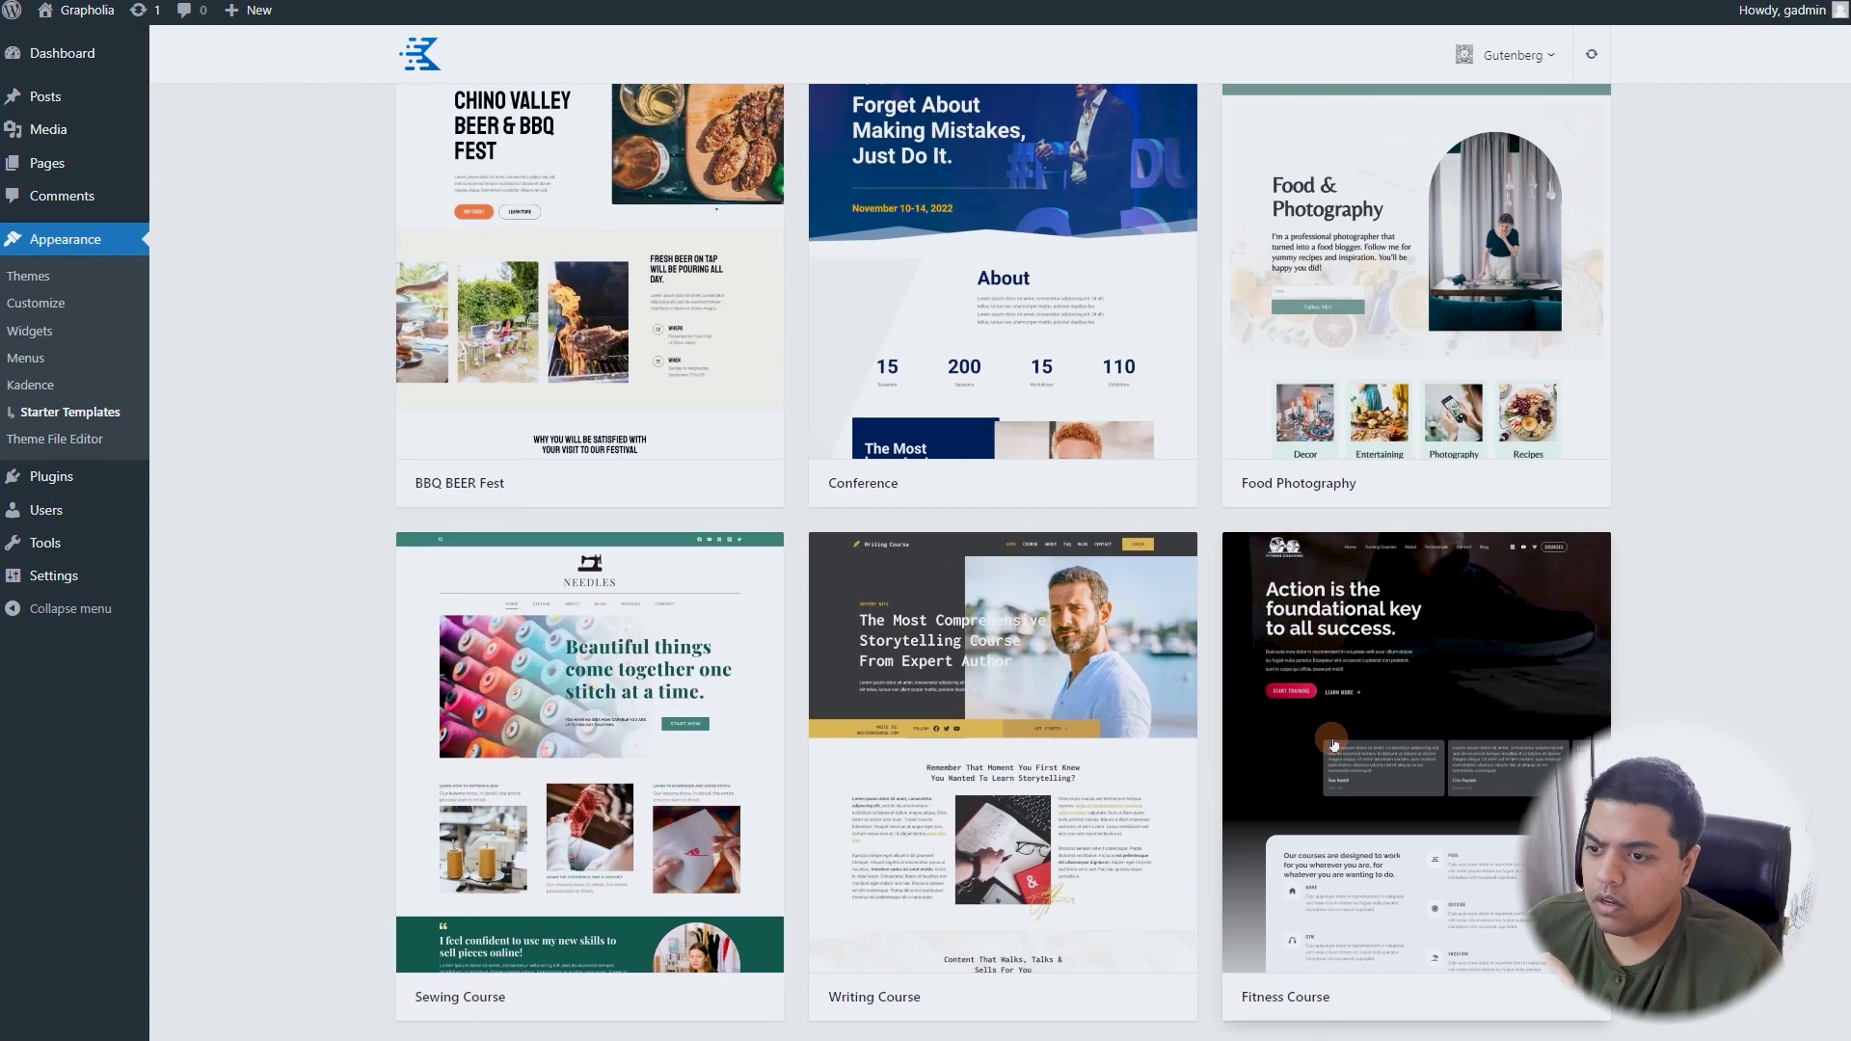
scroll(900, 751, up, 8)
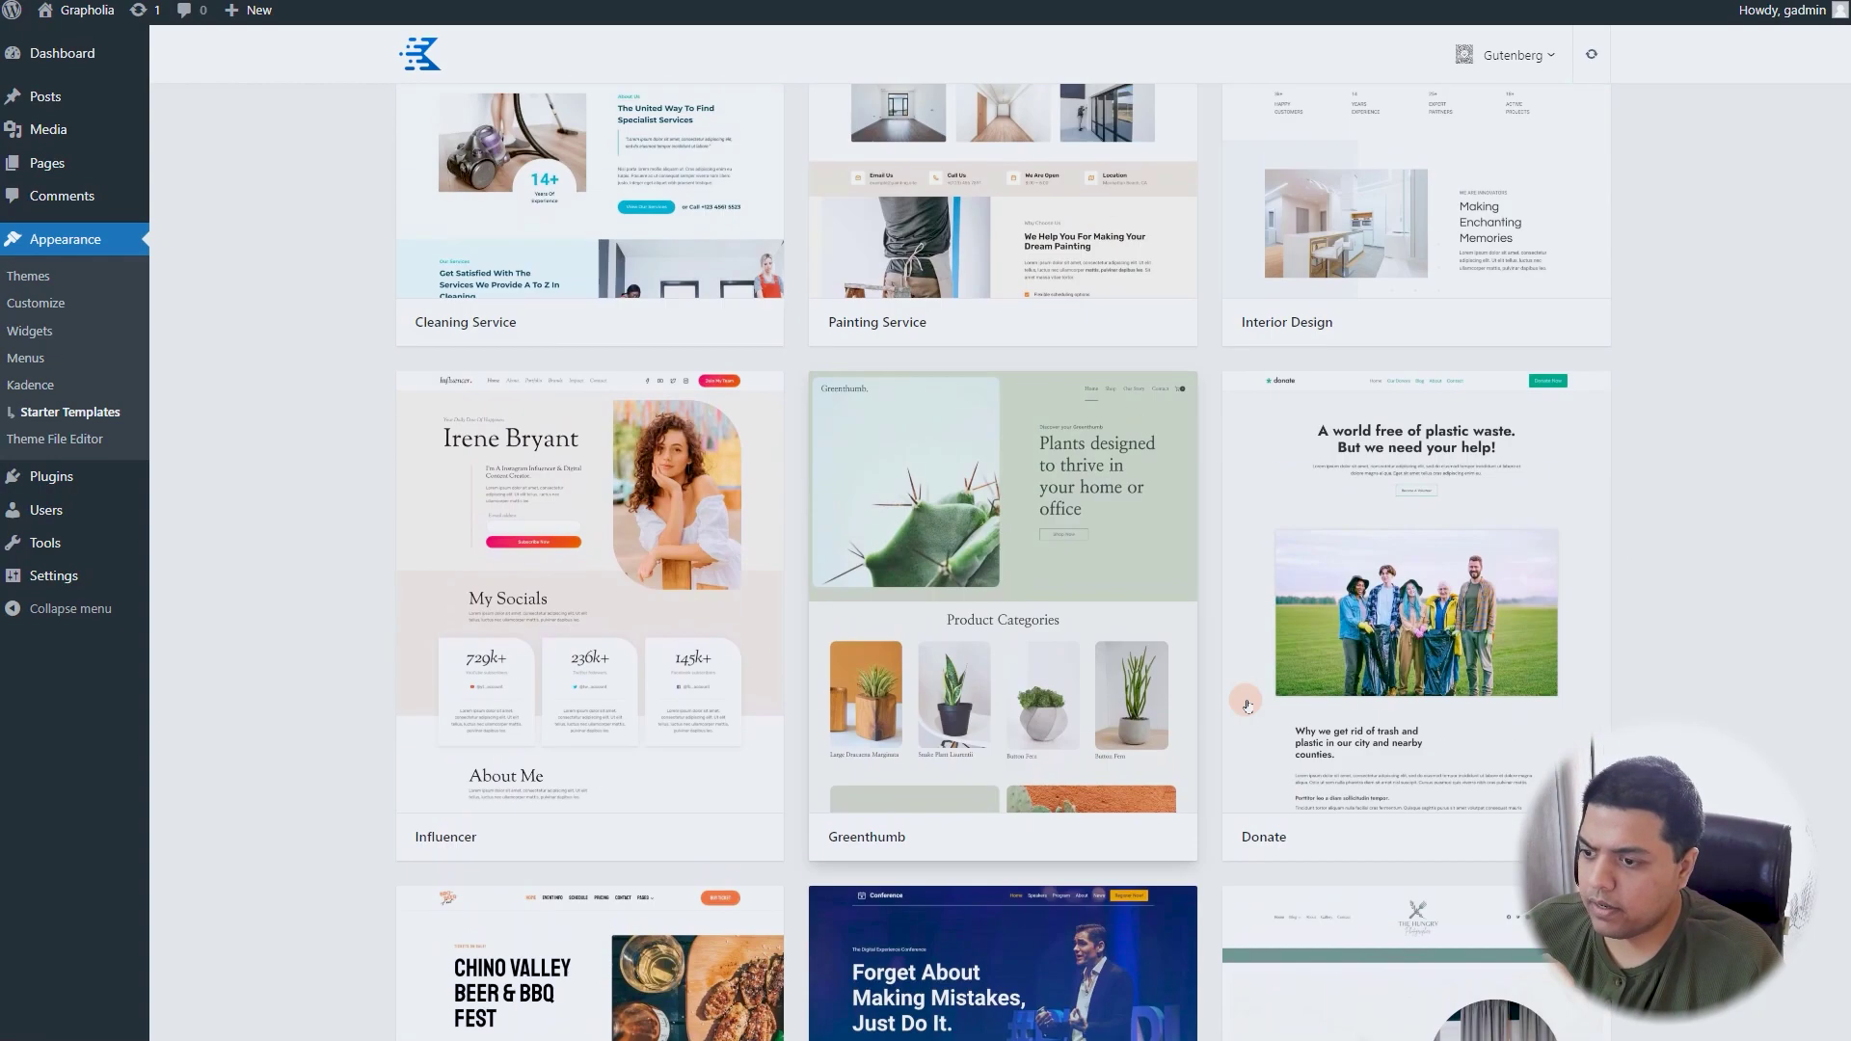
scroll(1354, 487, up, 3)
scroll(1354, 487, down, 3)
- Choose the Influencer template with the first font family option and the light blue-and-indigo colour scheme
click(675, 589)
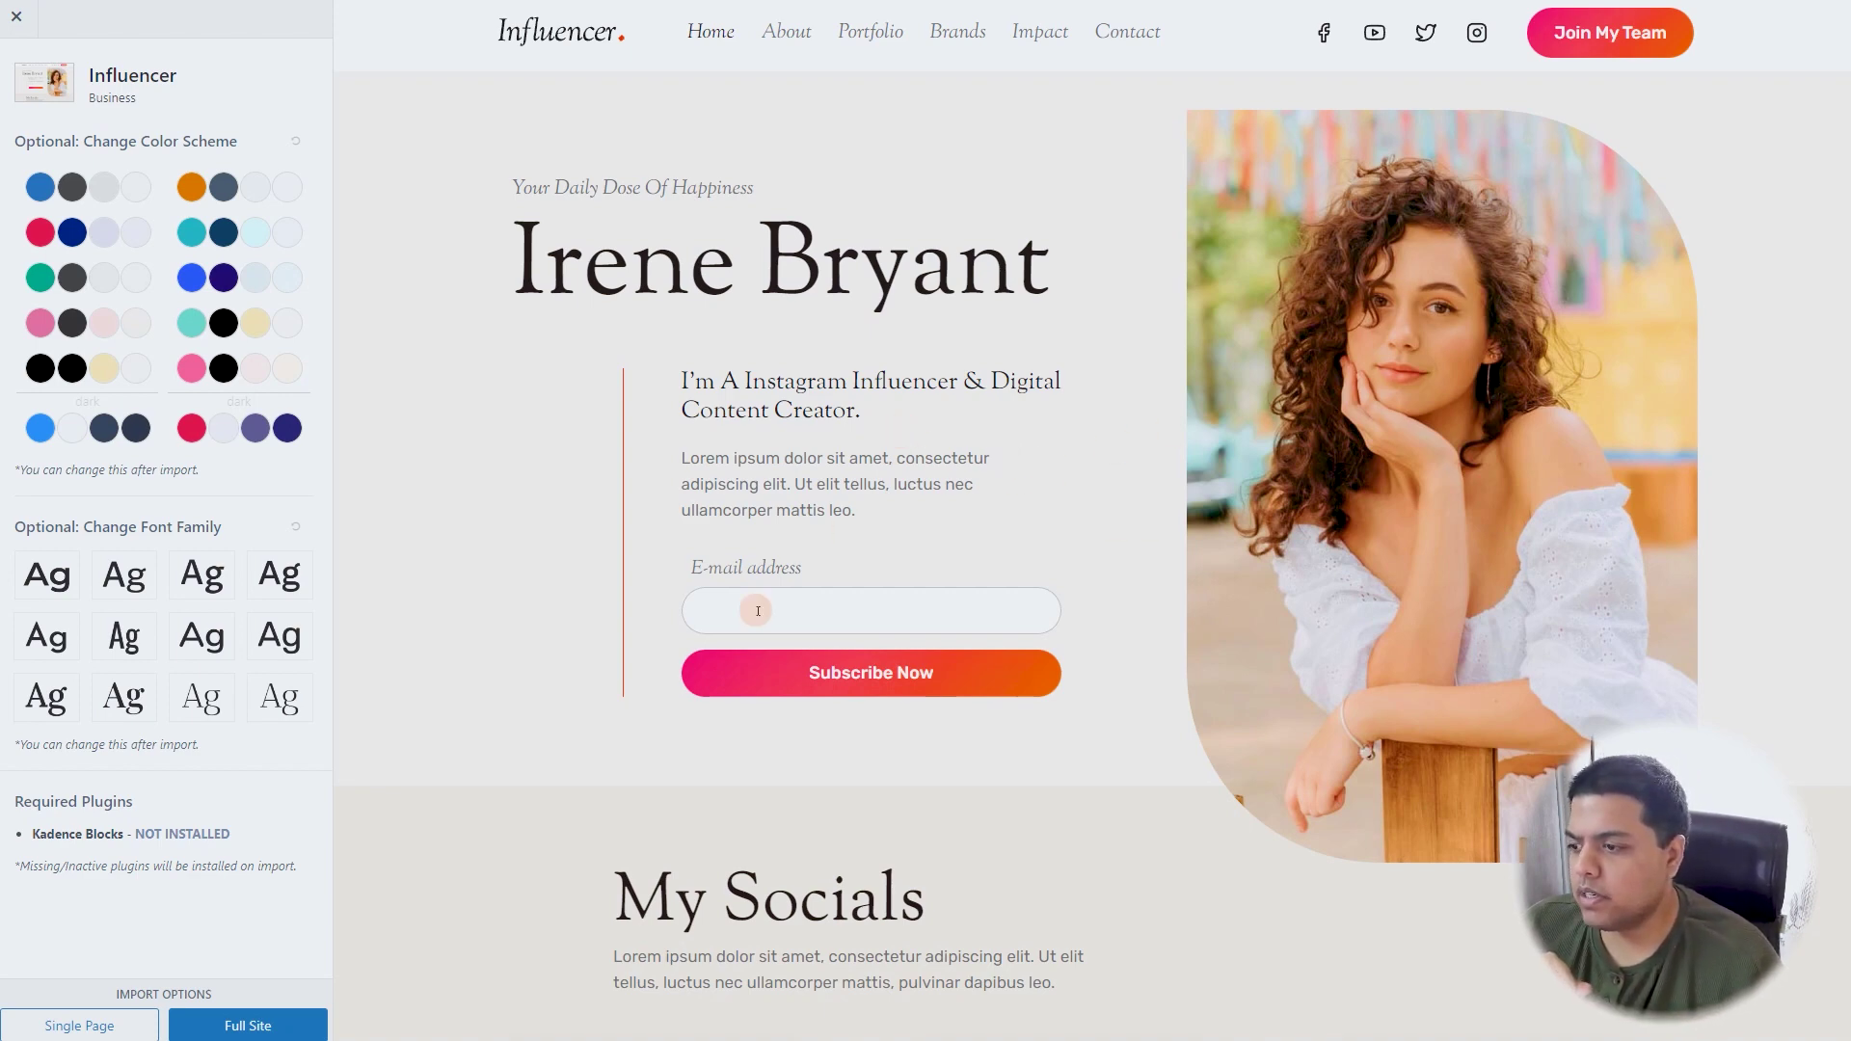
click(123, 575)
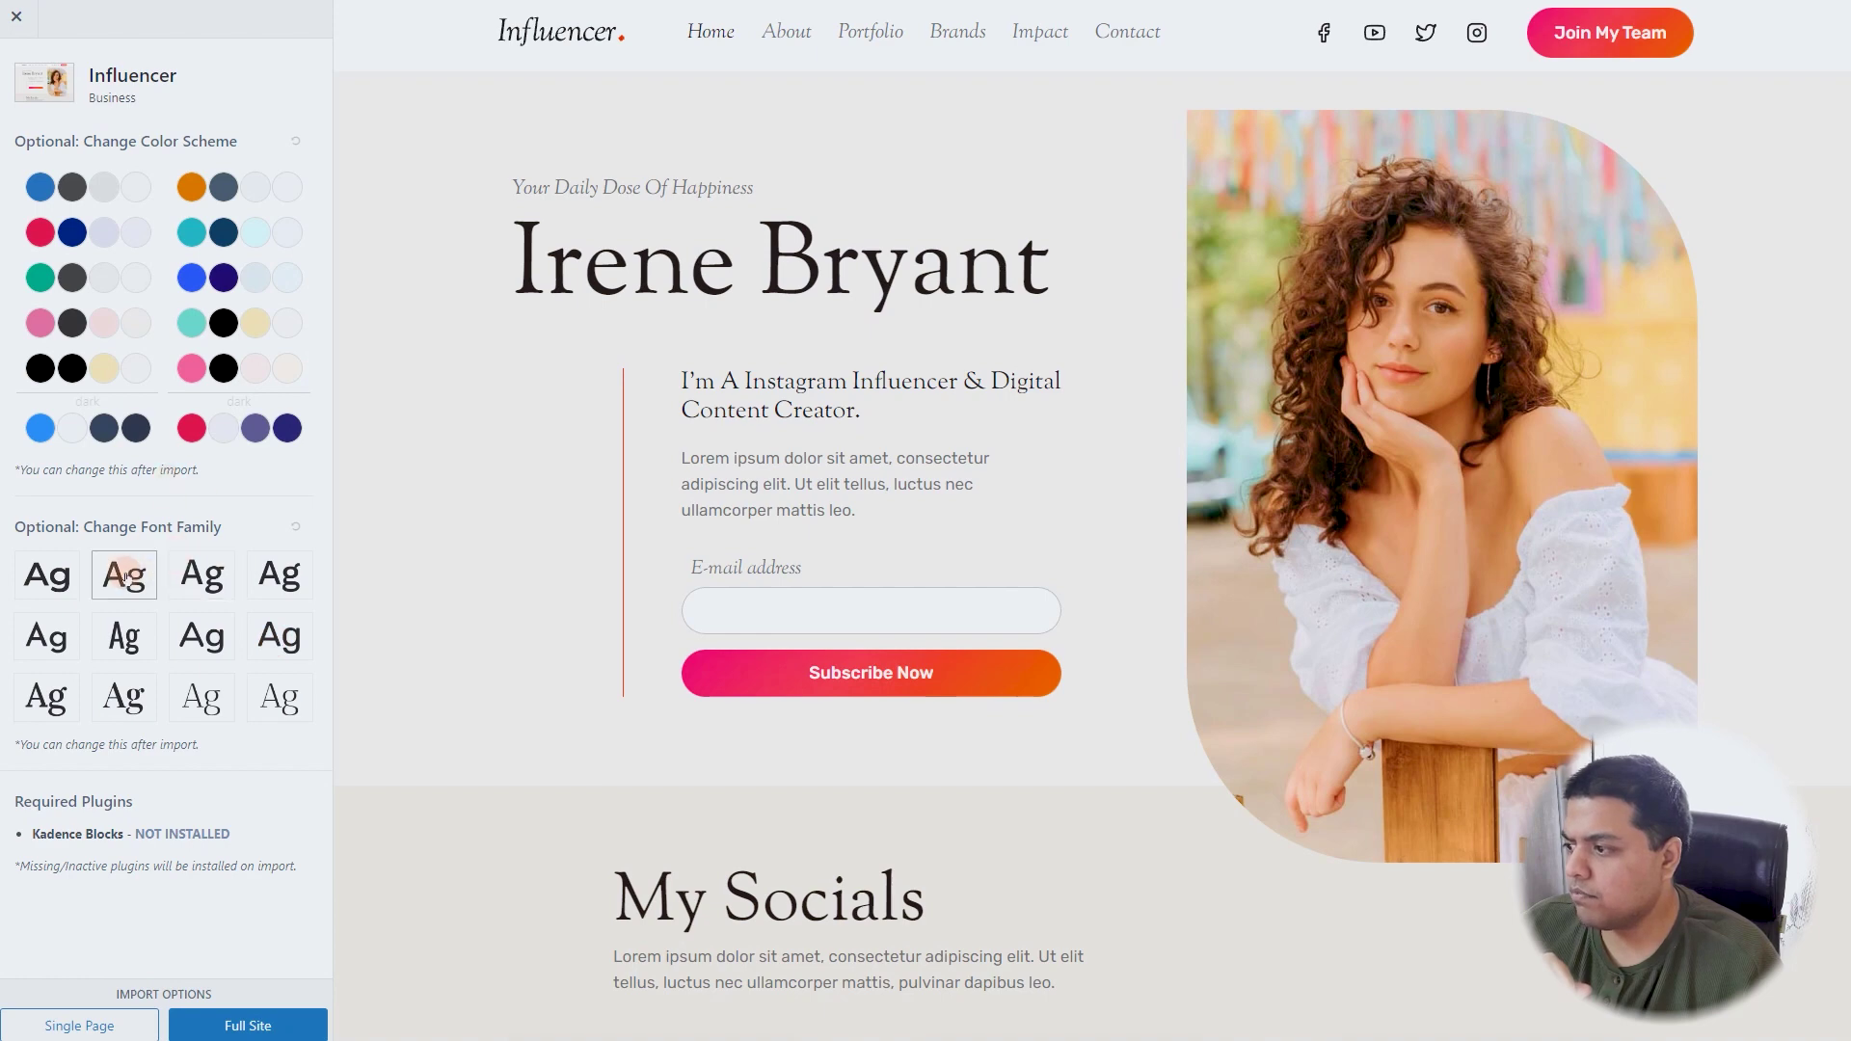
click(48, 577)
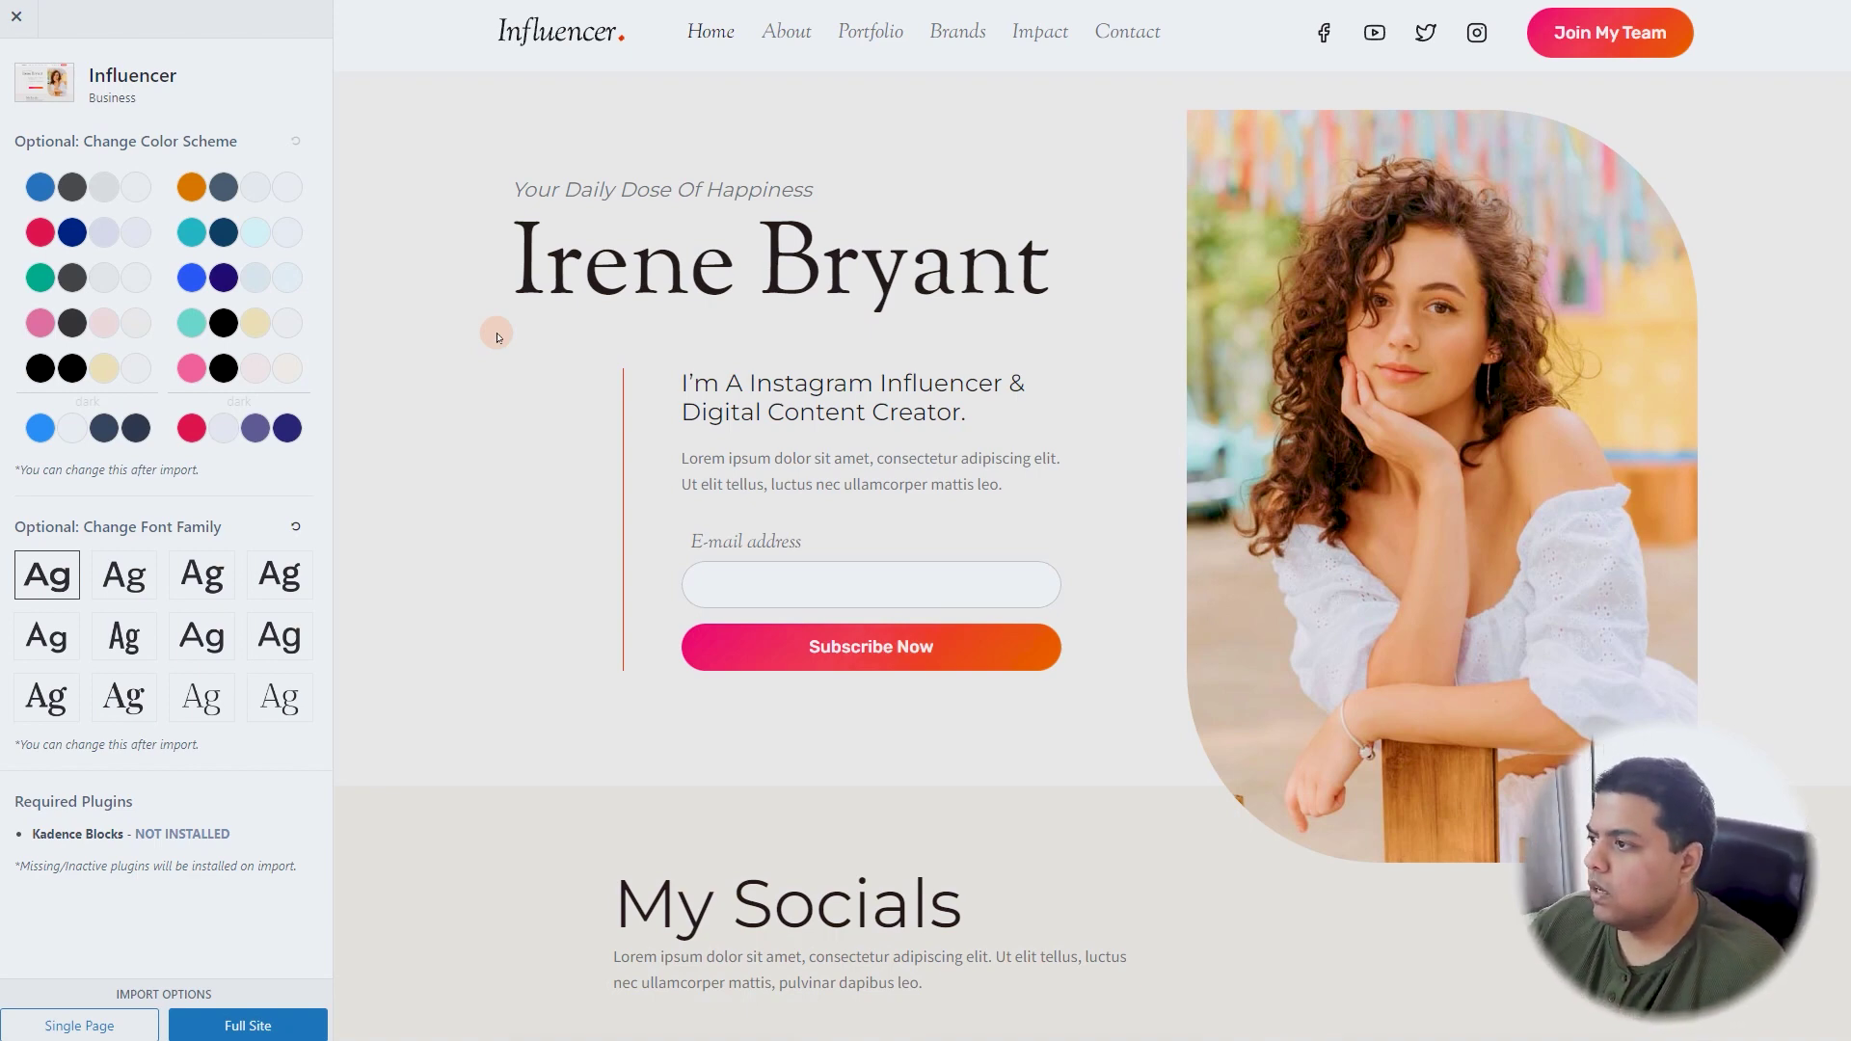
click(255, 368)
click(257, 276)
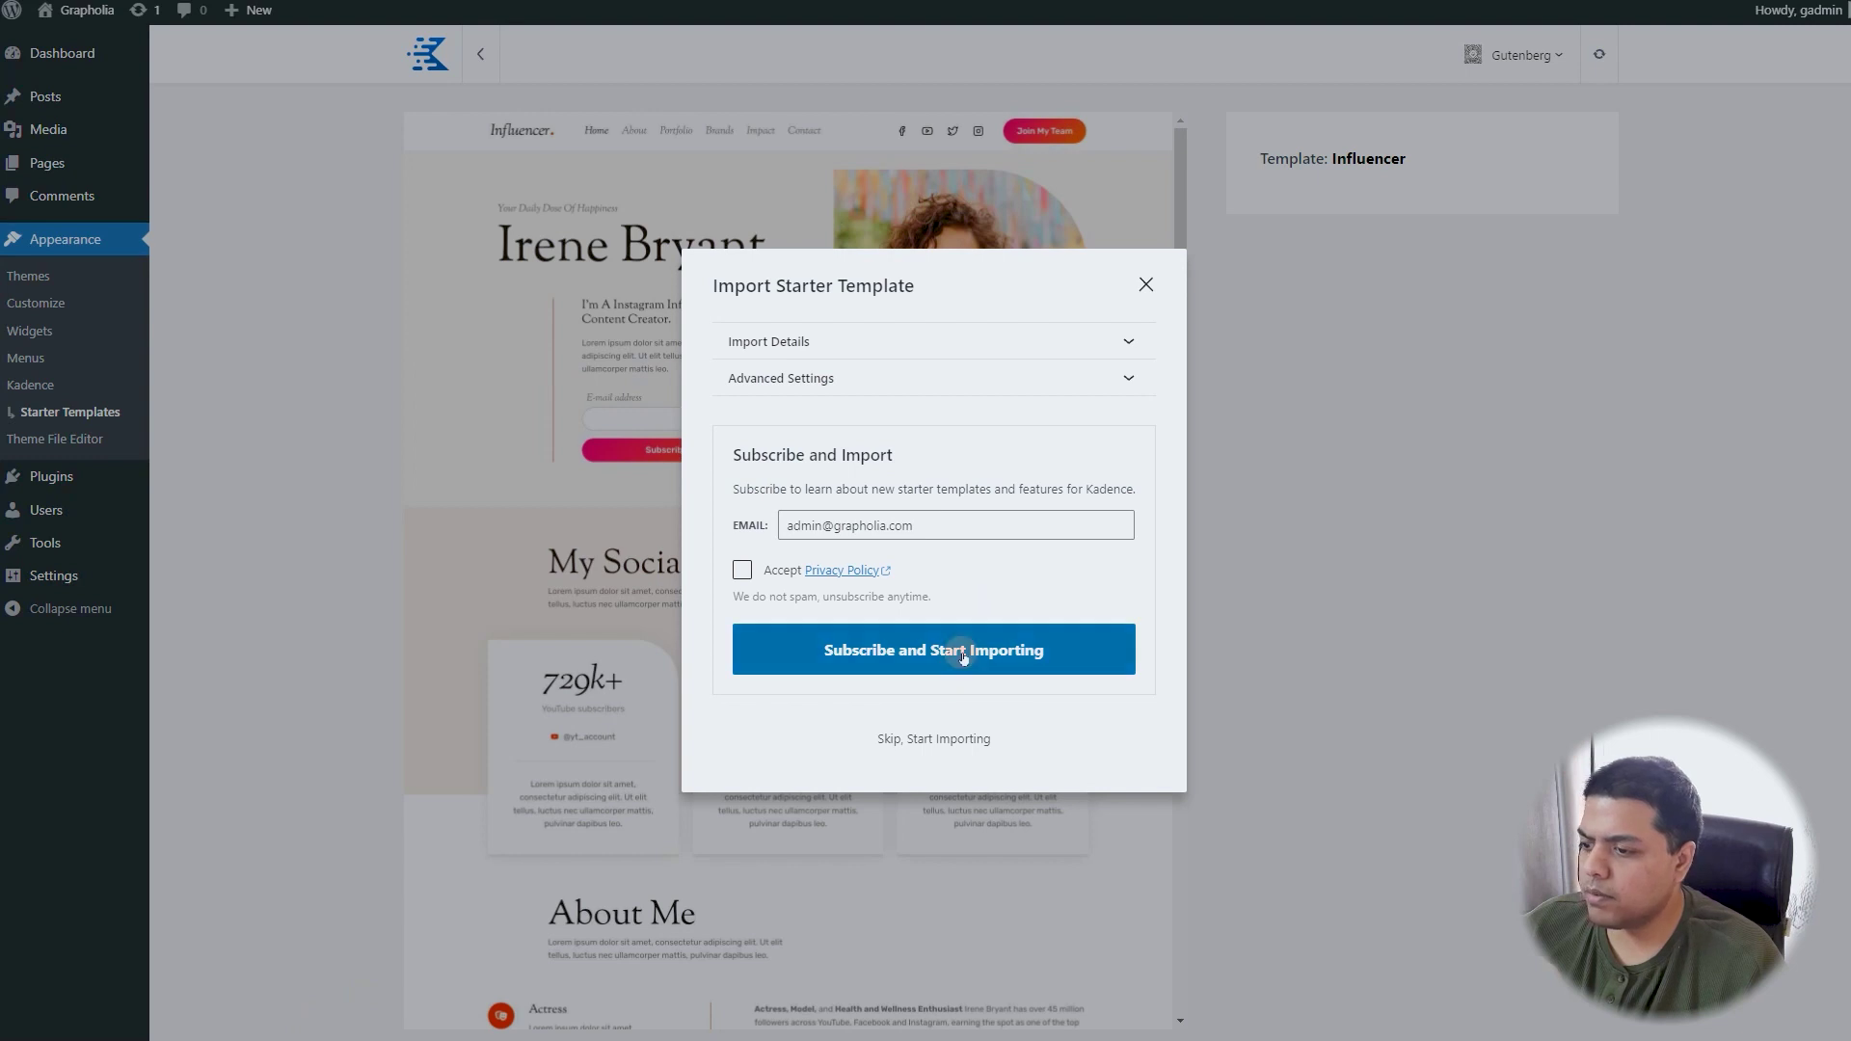
- Import the Influencer starter template as a full site without subscribing to the newsletter
click(960, 750)
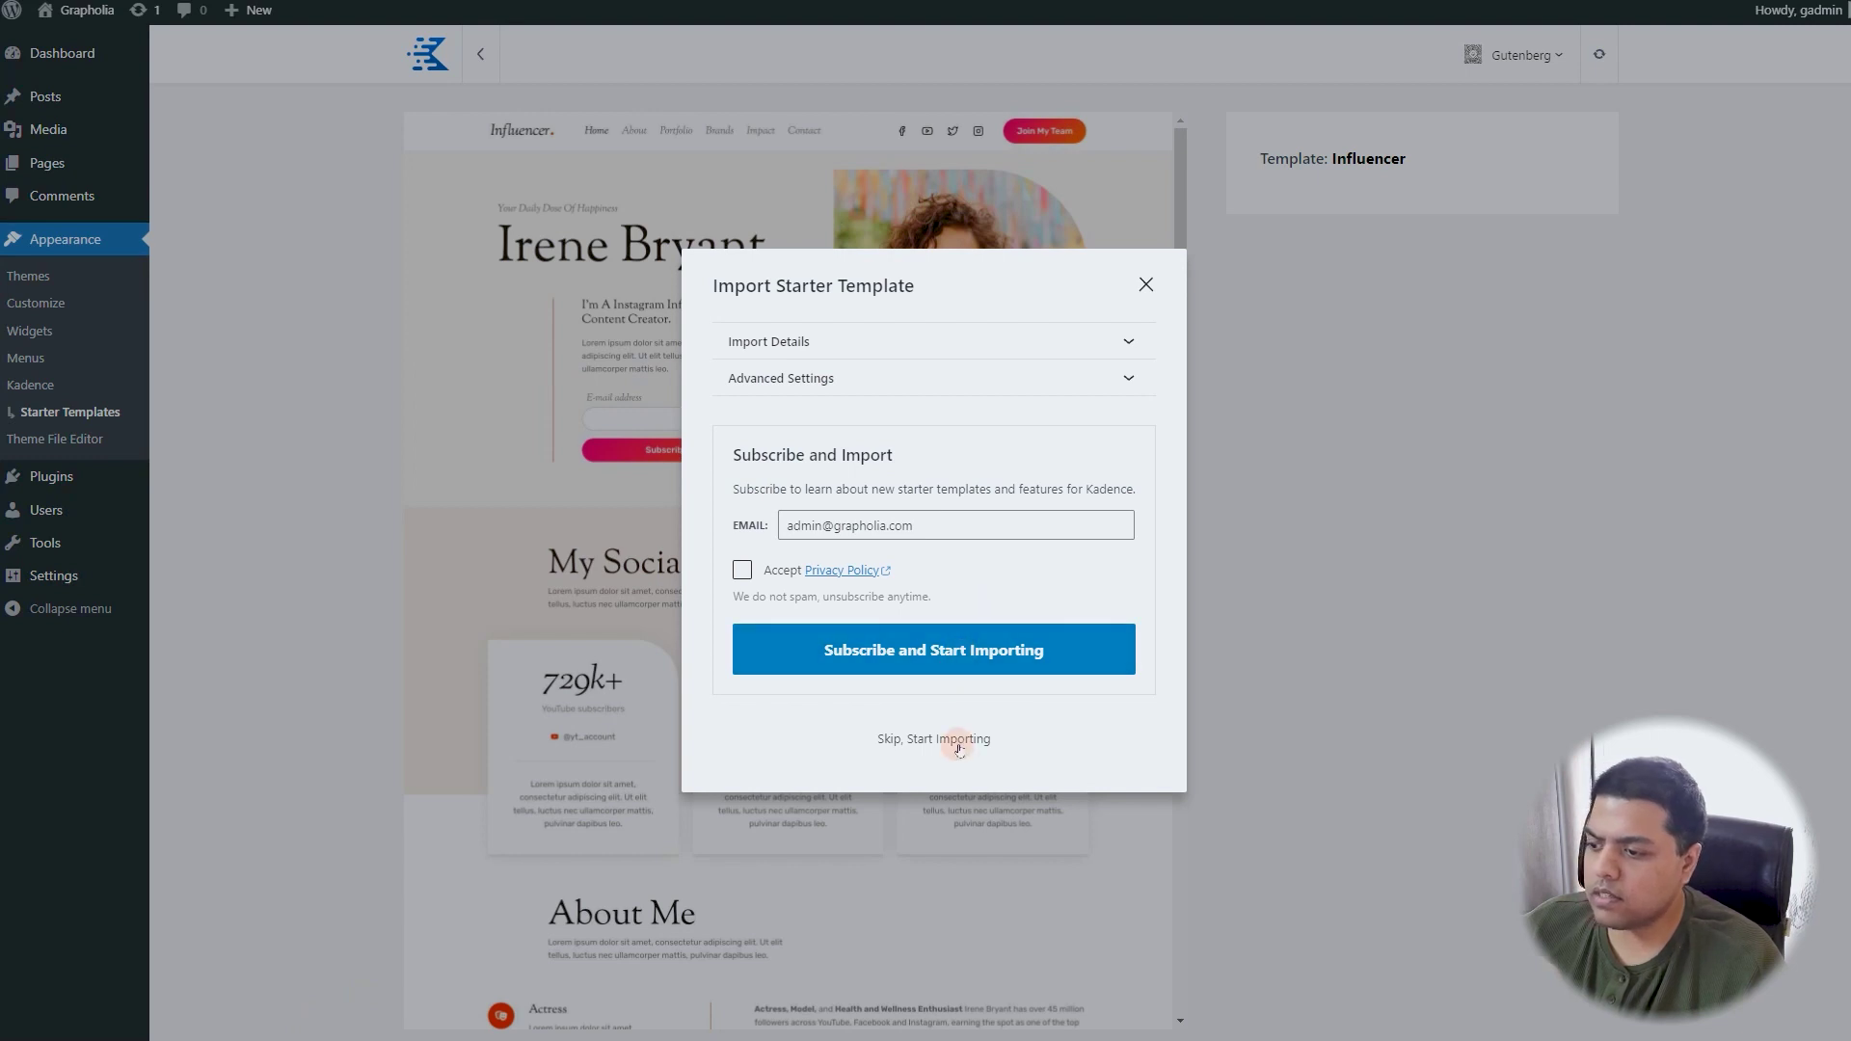
click(1043, 376)
click(1066, 340)
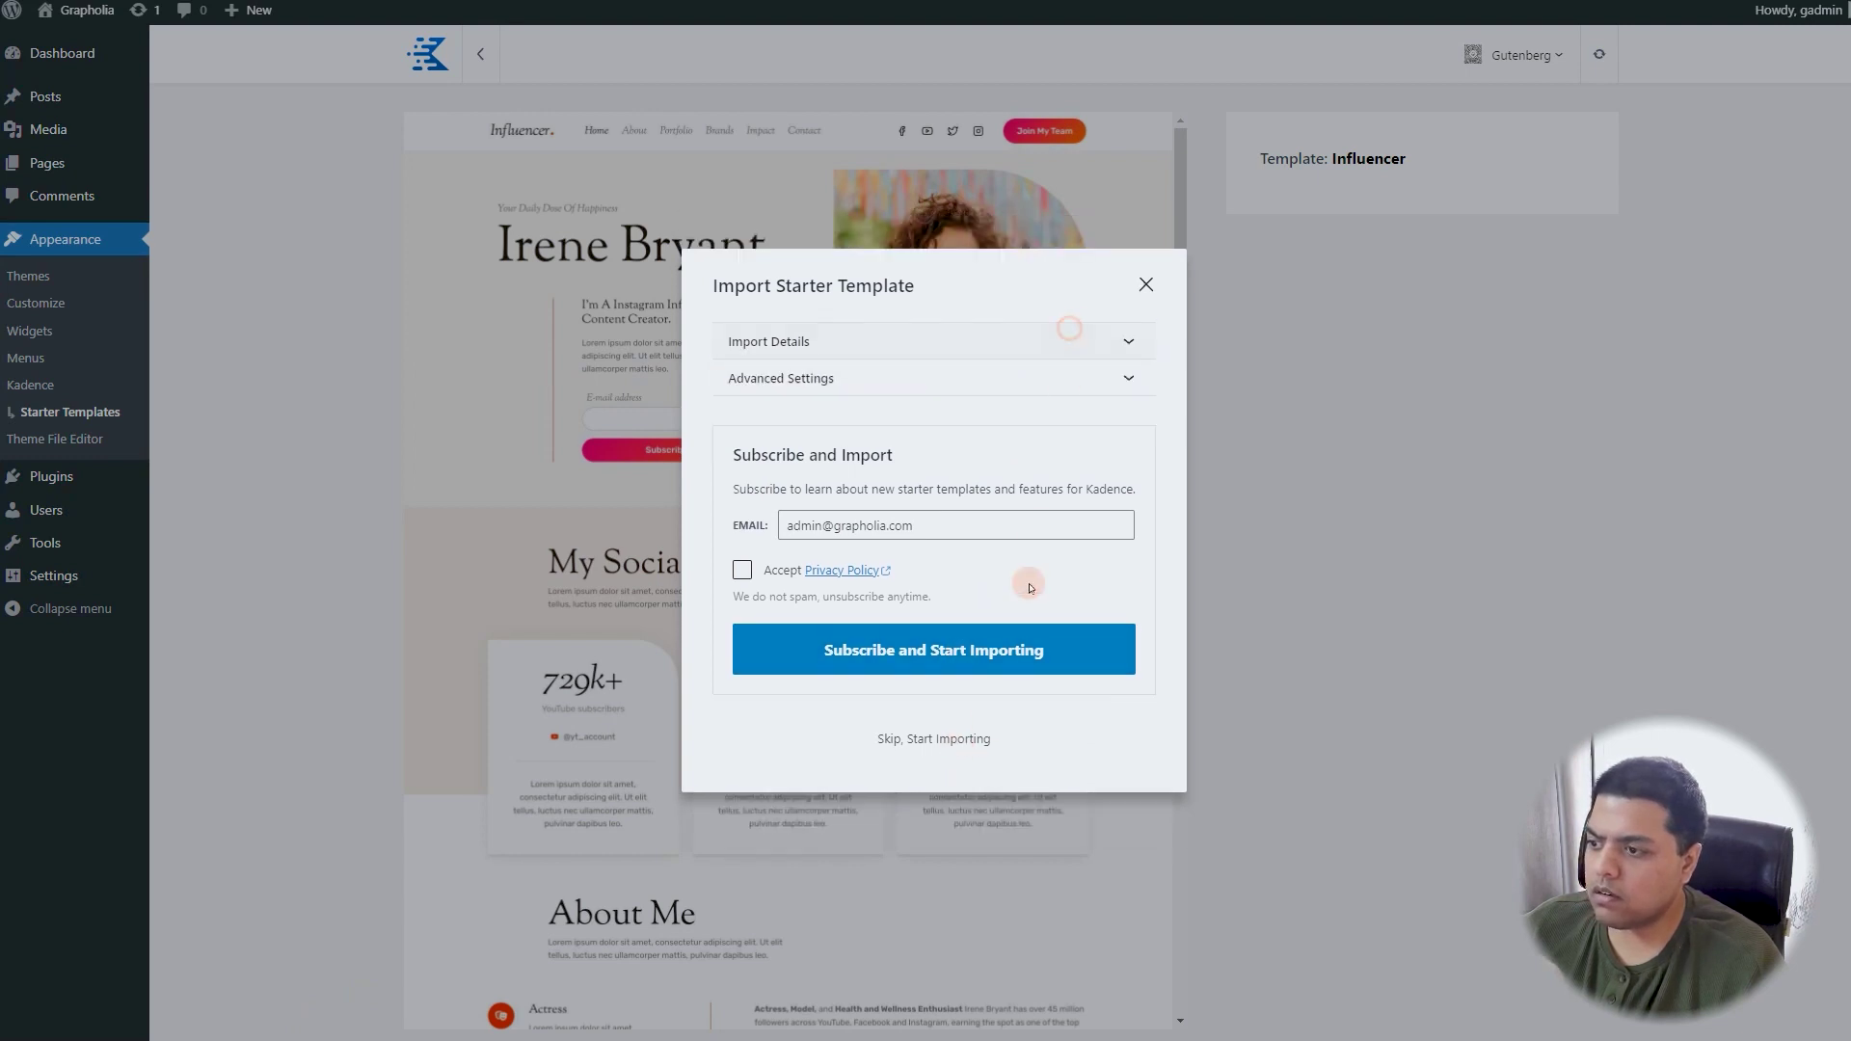
click(972, 743)
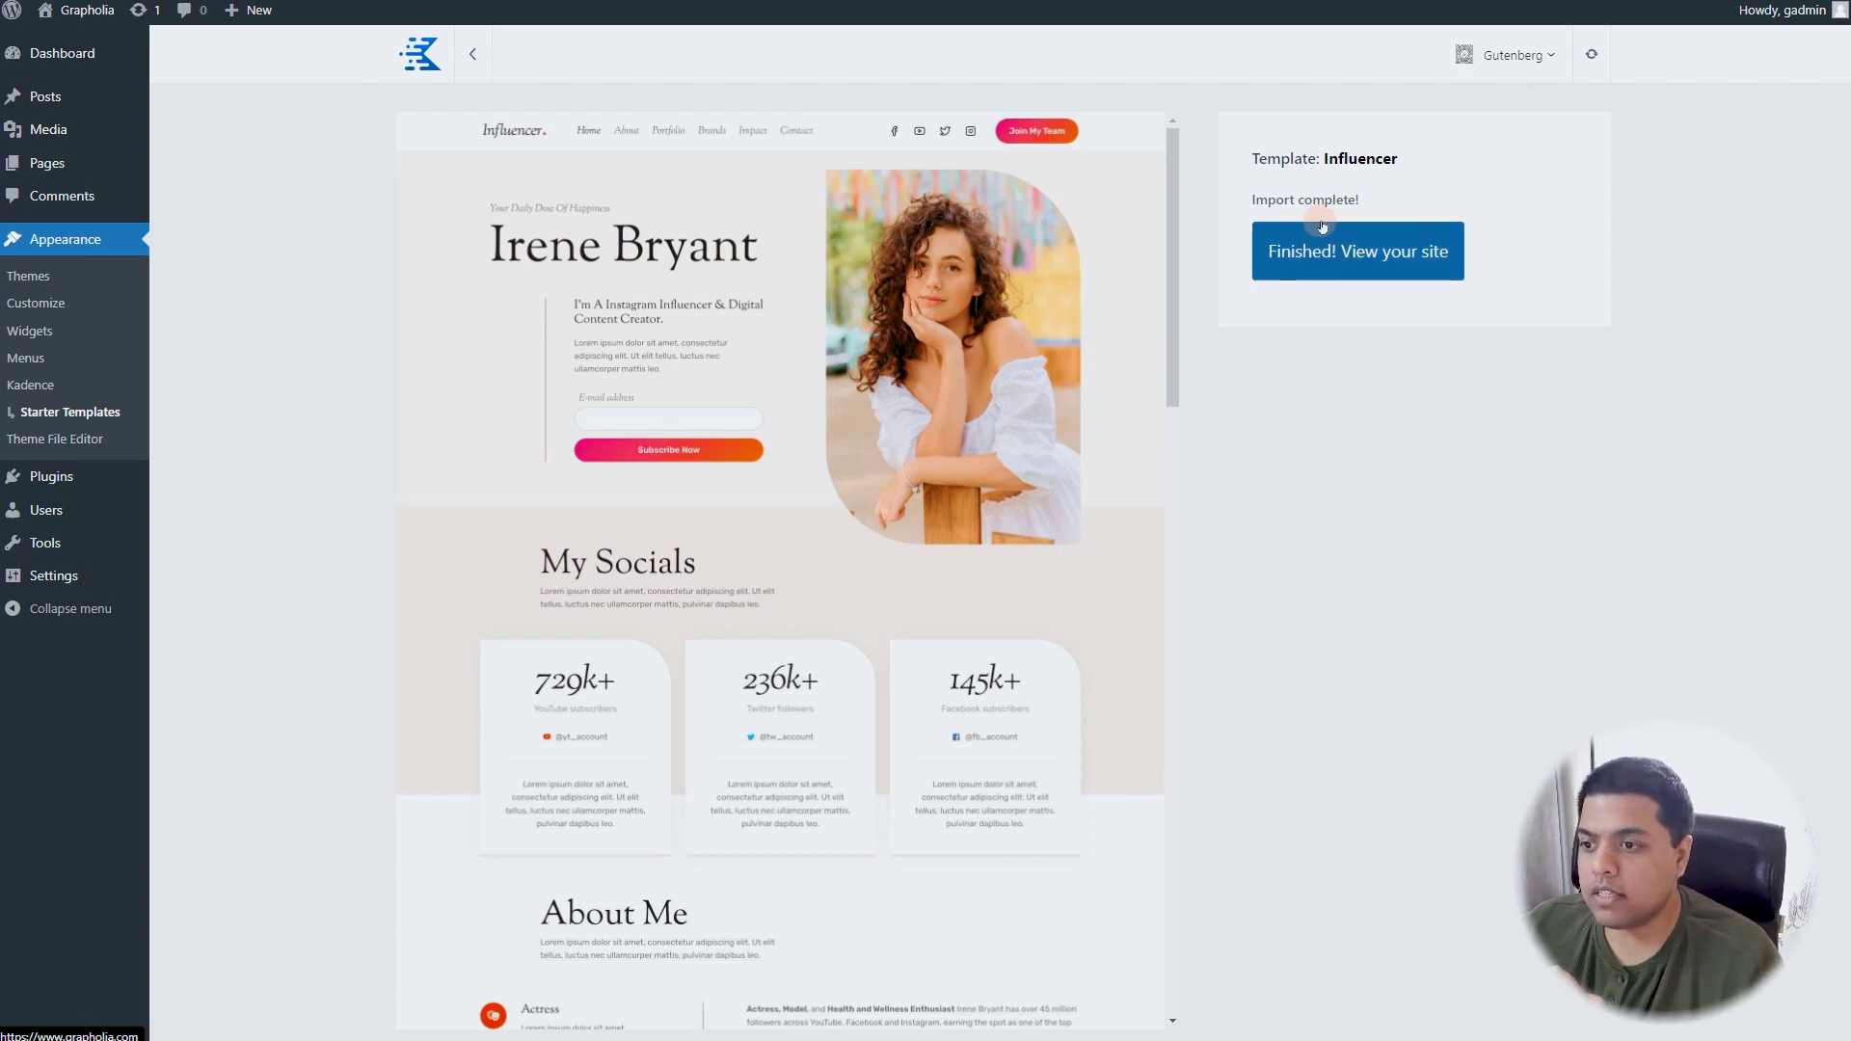
- View the imported site and look through its Home, About and Portfolio pages, including the Latest Video section
click(1358, 266)
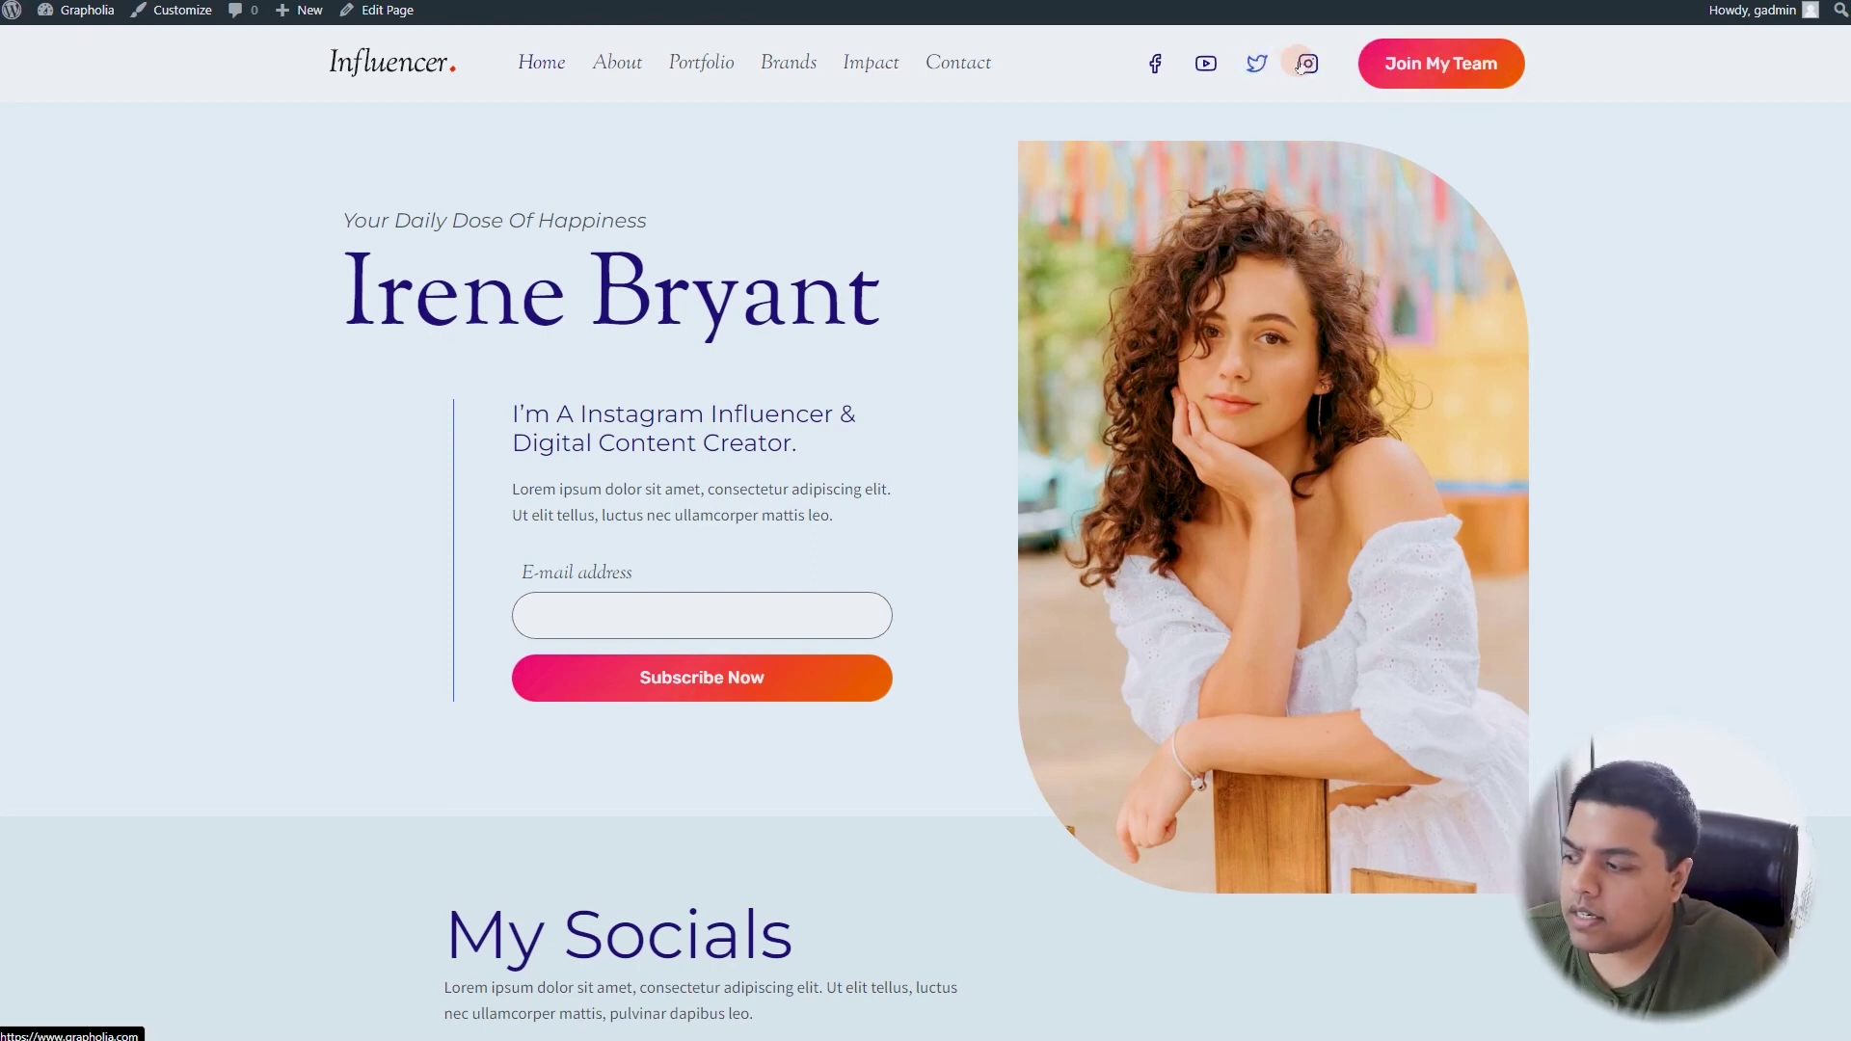
click(607, 66)
click(704, 60)
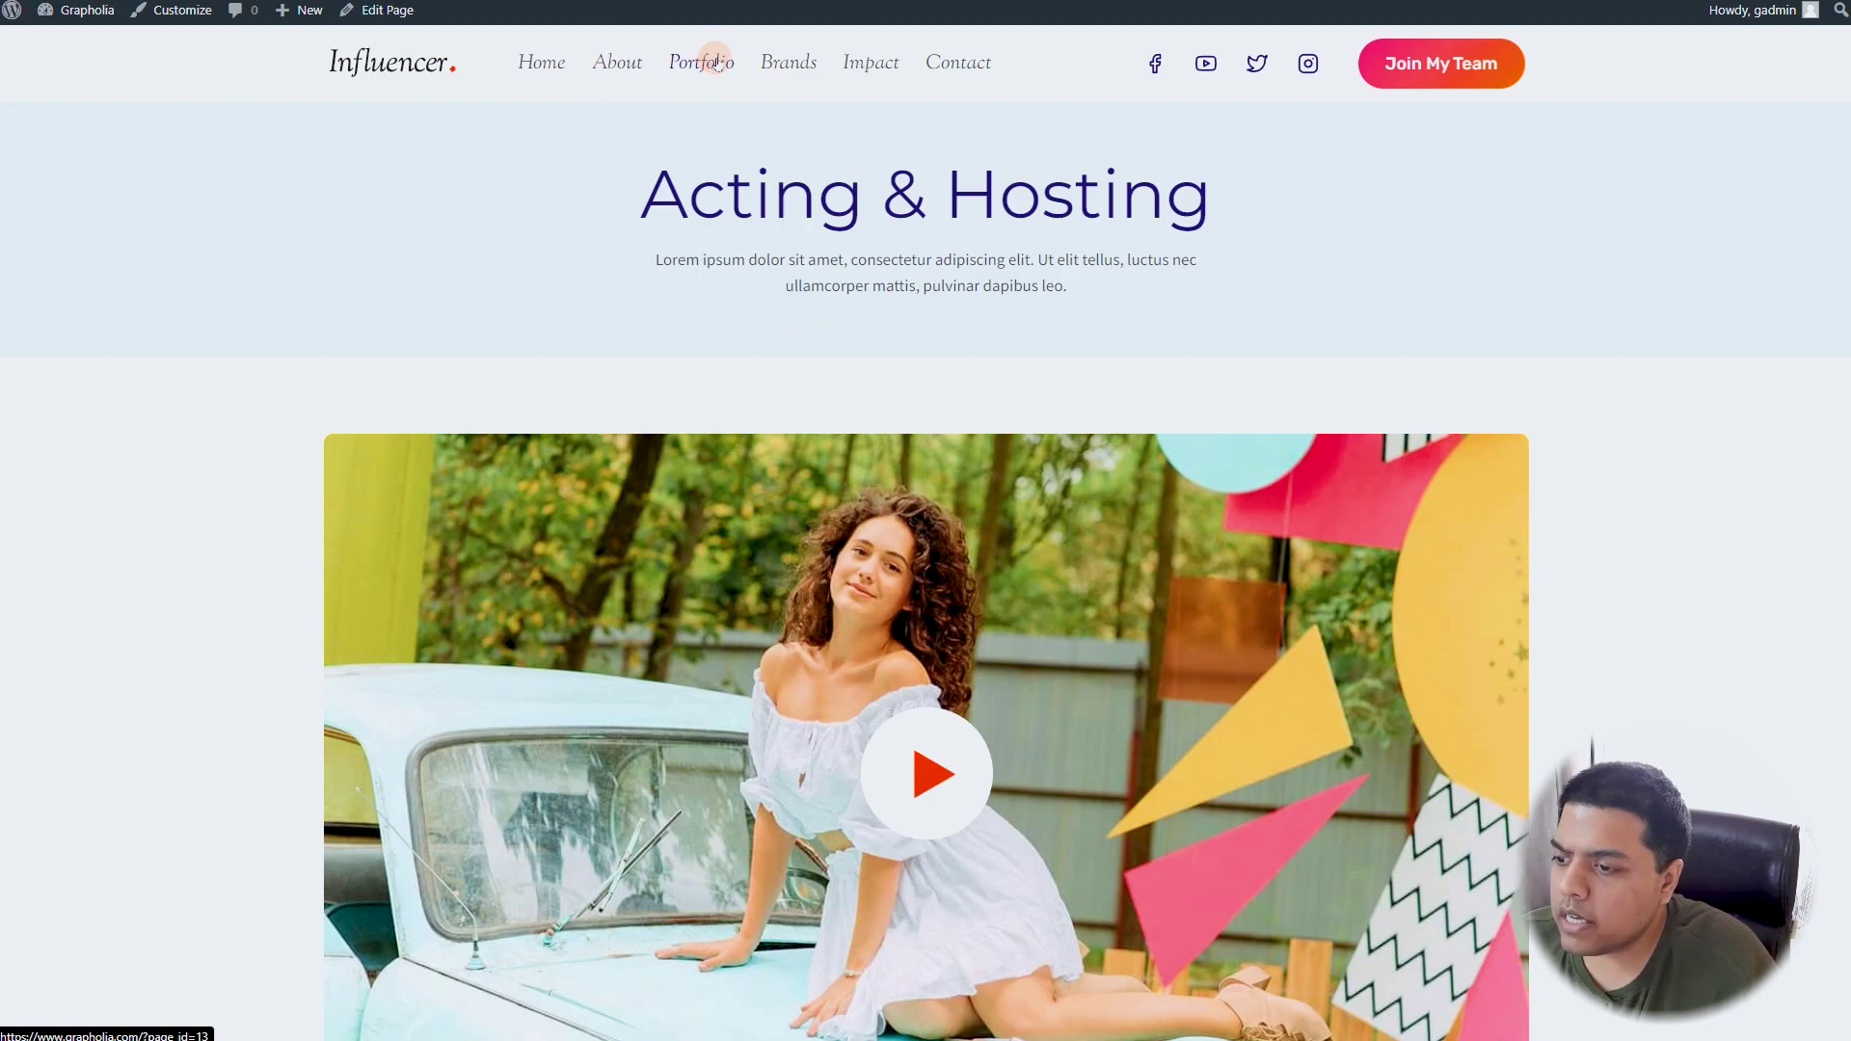
scroll(942, 309, down, 10)
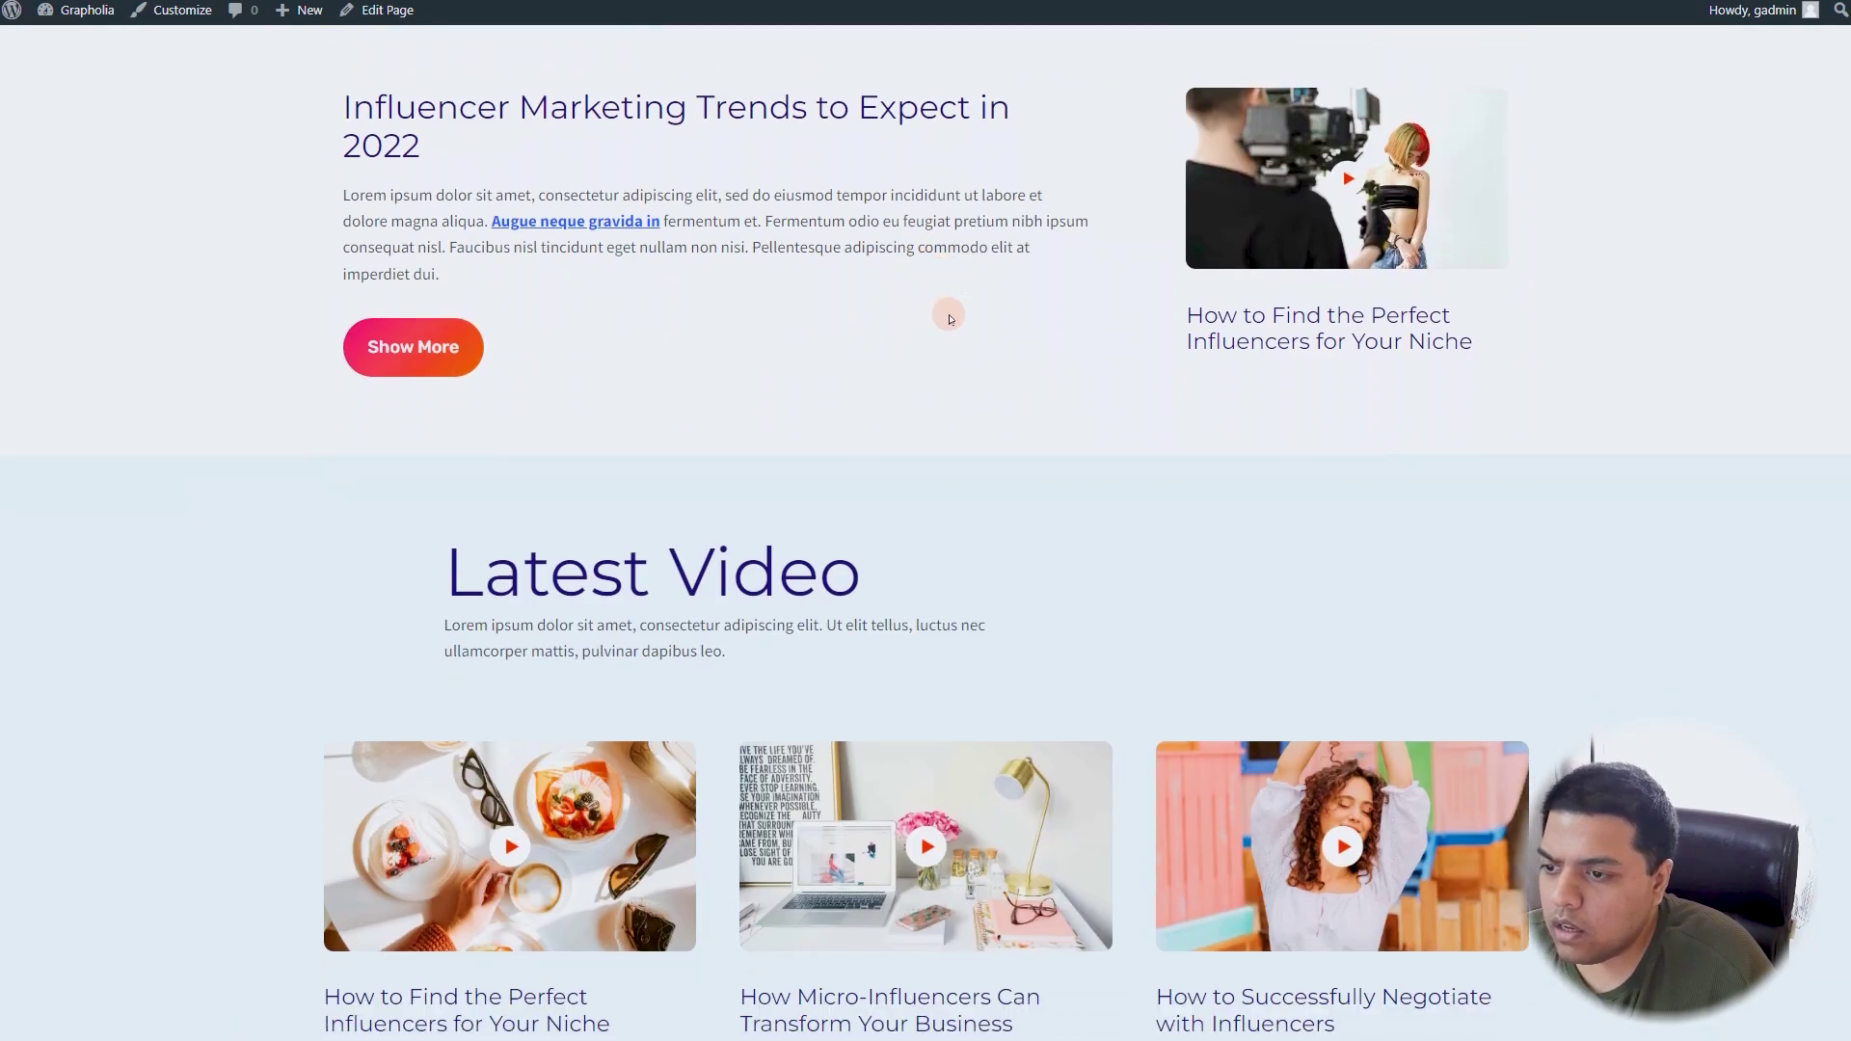
scroll(949, 318, down, 7)
scroll(675, 448, up, 2)
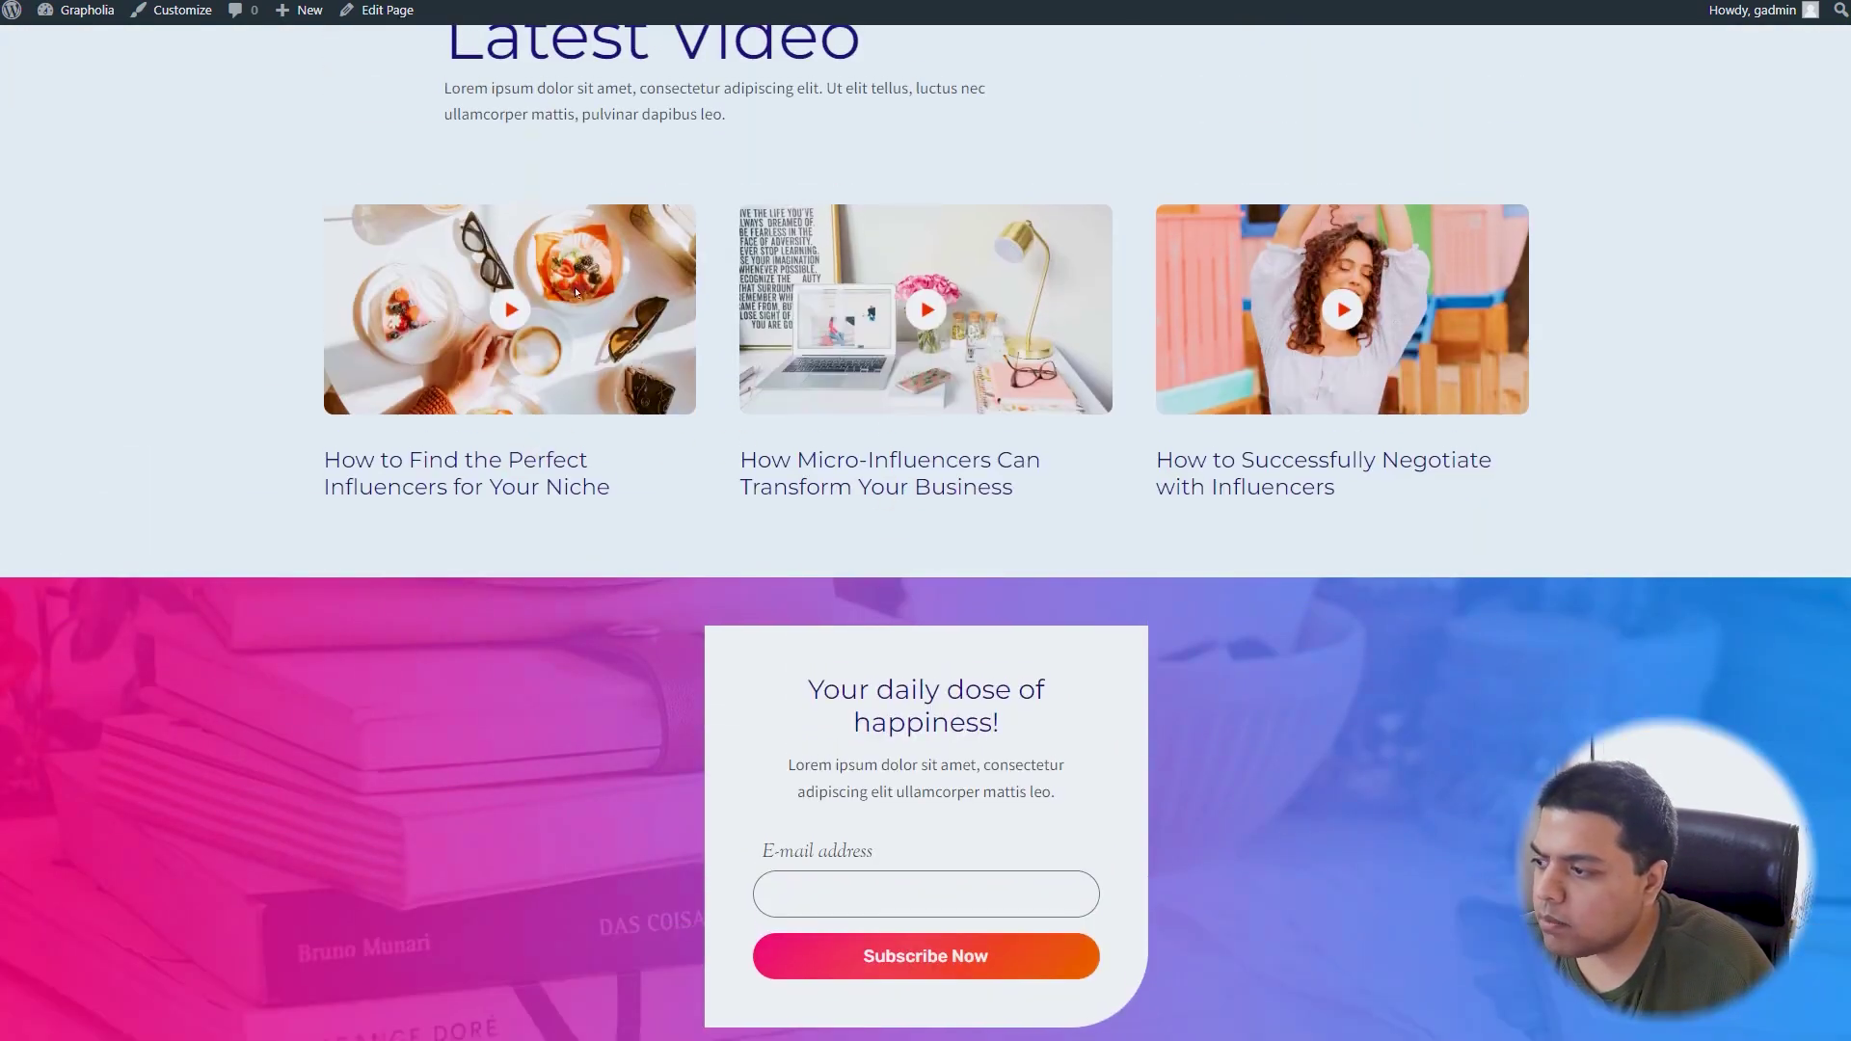
scroll(928, 313, up, 3)
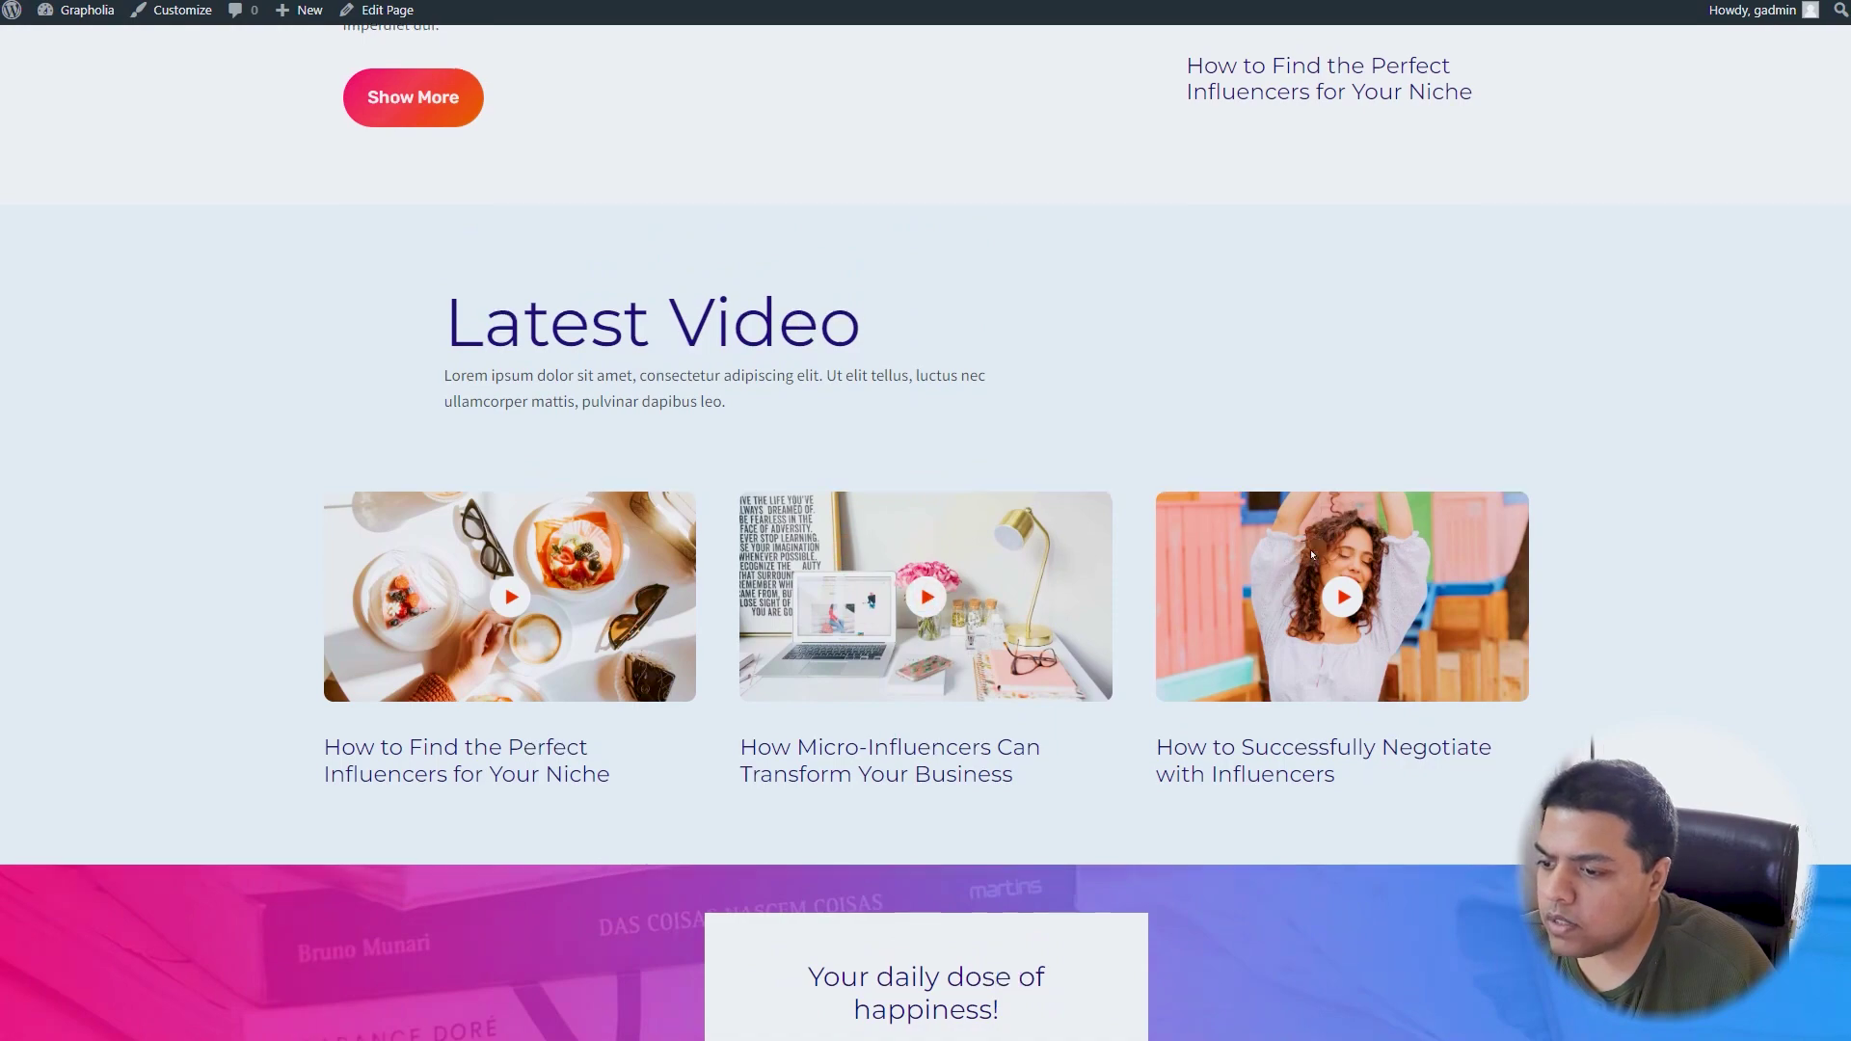
scroll(1253, 555, down, 5)
scroll(1215, 550, up, 6)
scroll(1326, 741, up, 5)
scroll(1326, 741, up, 8)
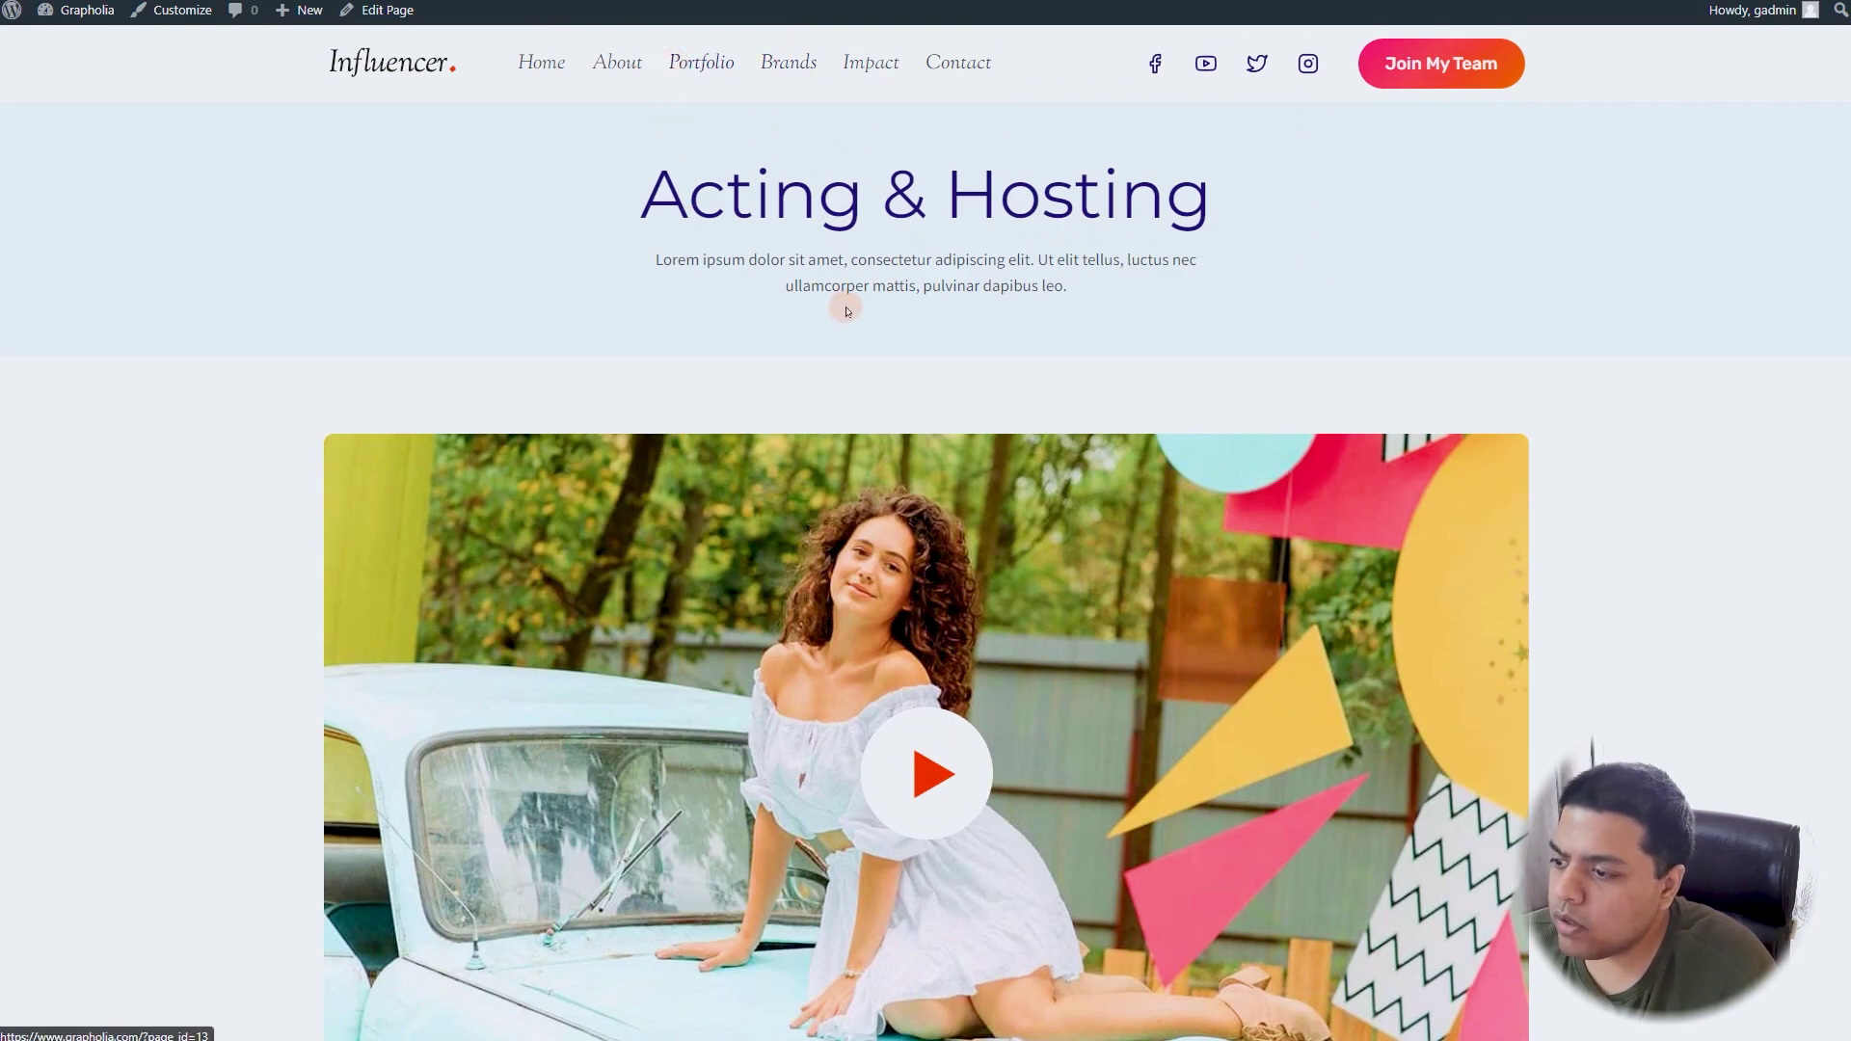
scroll(859, 280, down, 8)
scroll(958, 417, up, 2)
scroll(957, 417, up, 6)
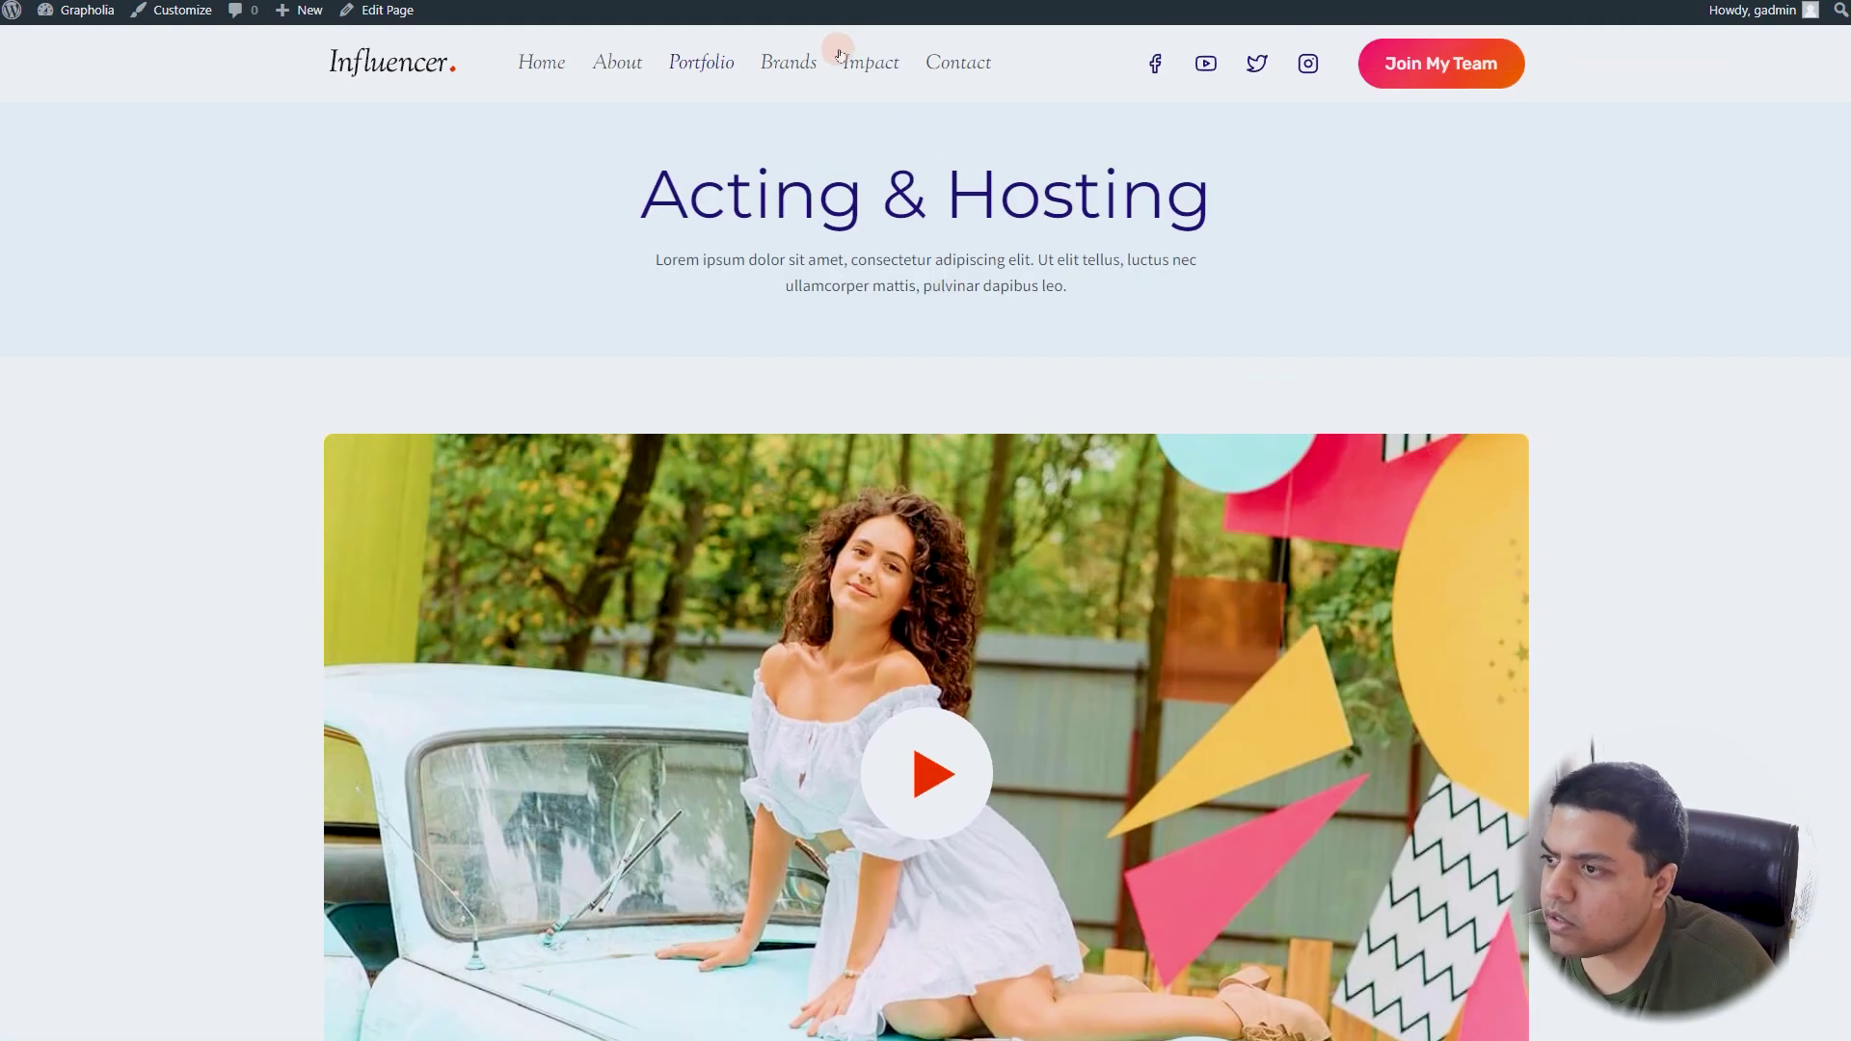
- Look over the site's Brands page and return to the WordPress dashboard
click(789, 64)
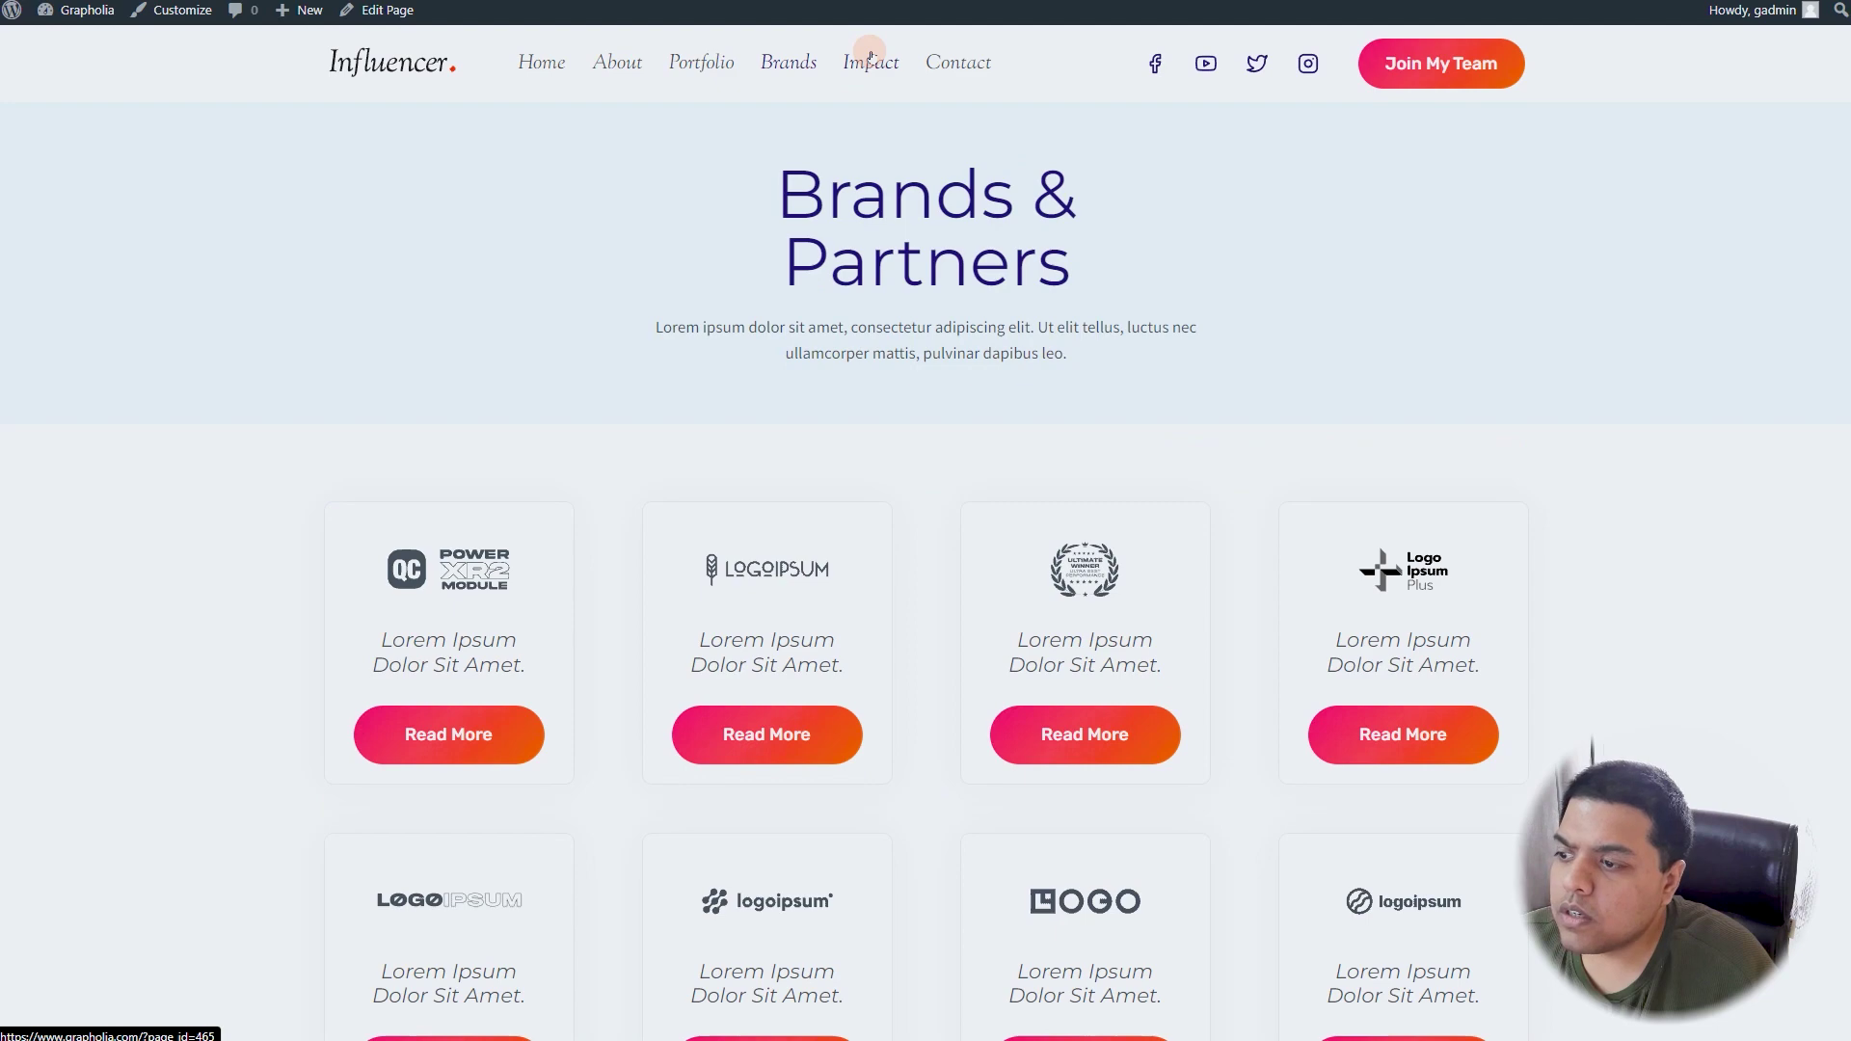
scroll(972, 318, down, 3)
scroll(1163, 475, up, 1)
scroll(1163, 476, up, 2)
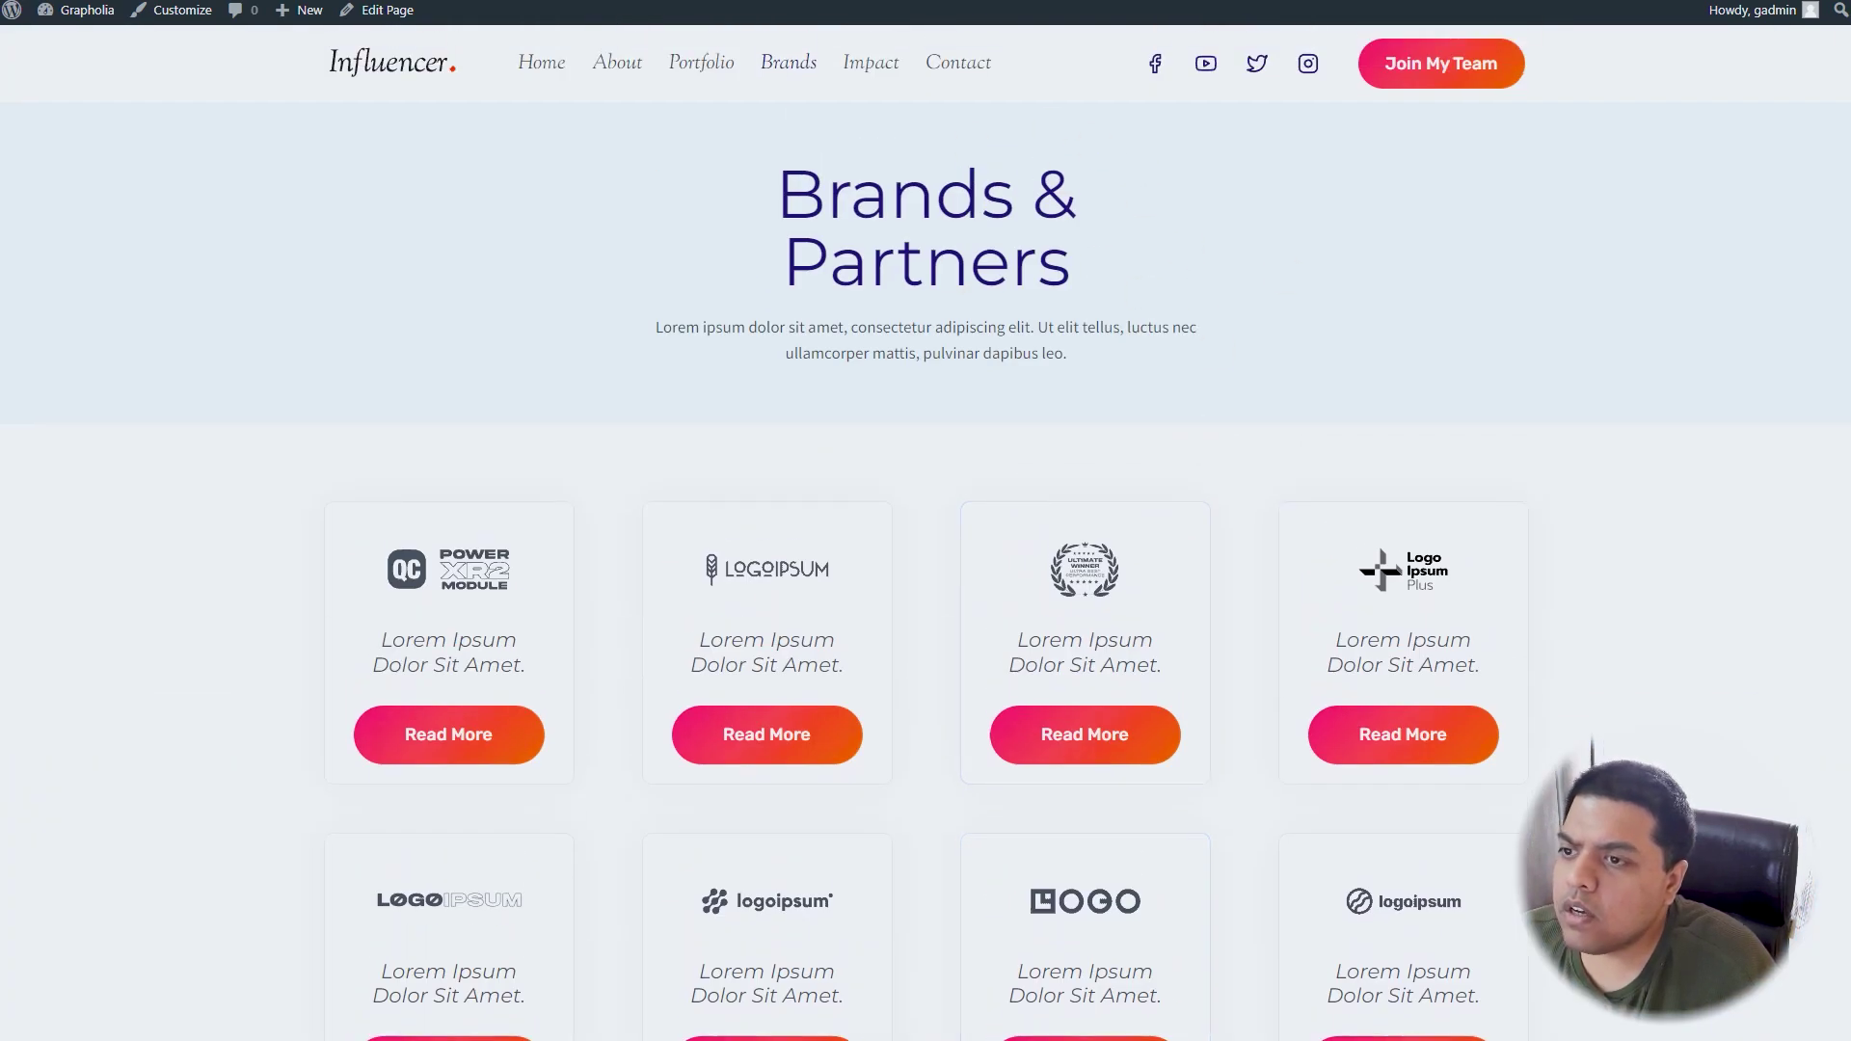
click(81, 36)
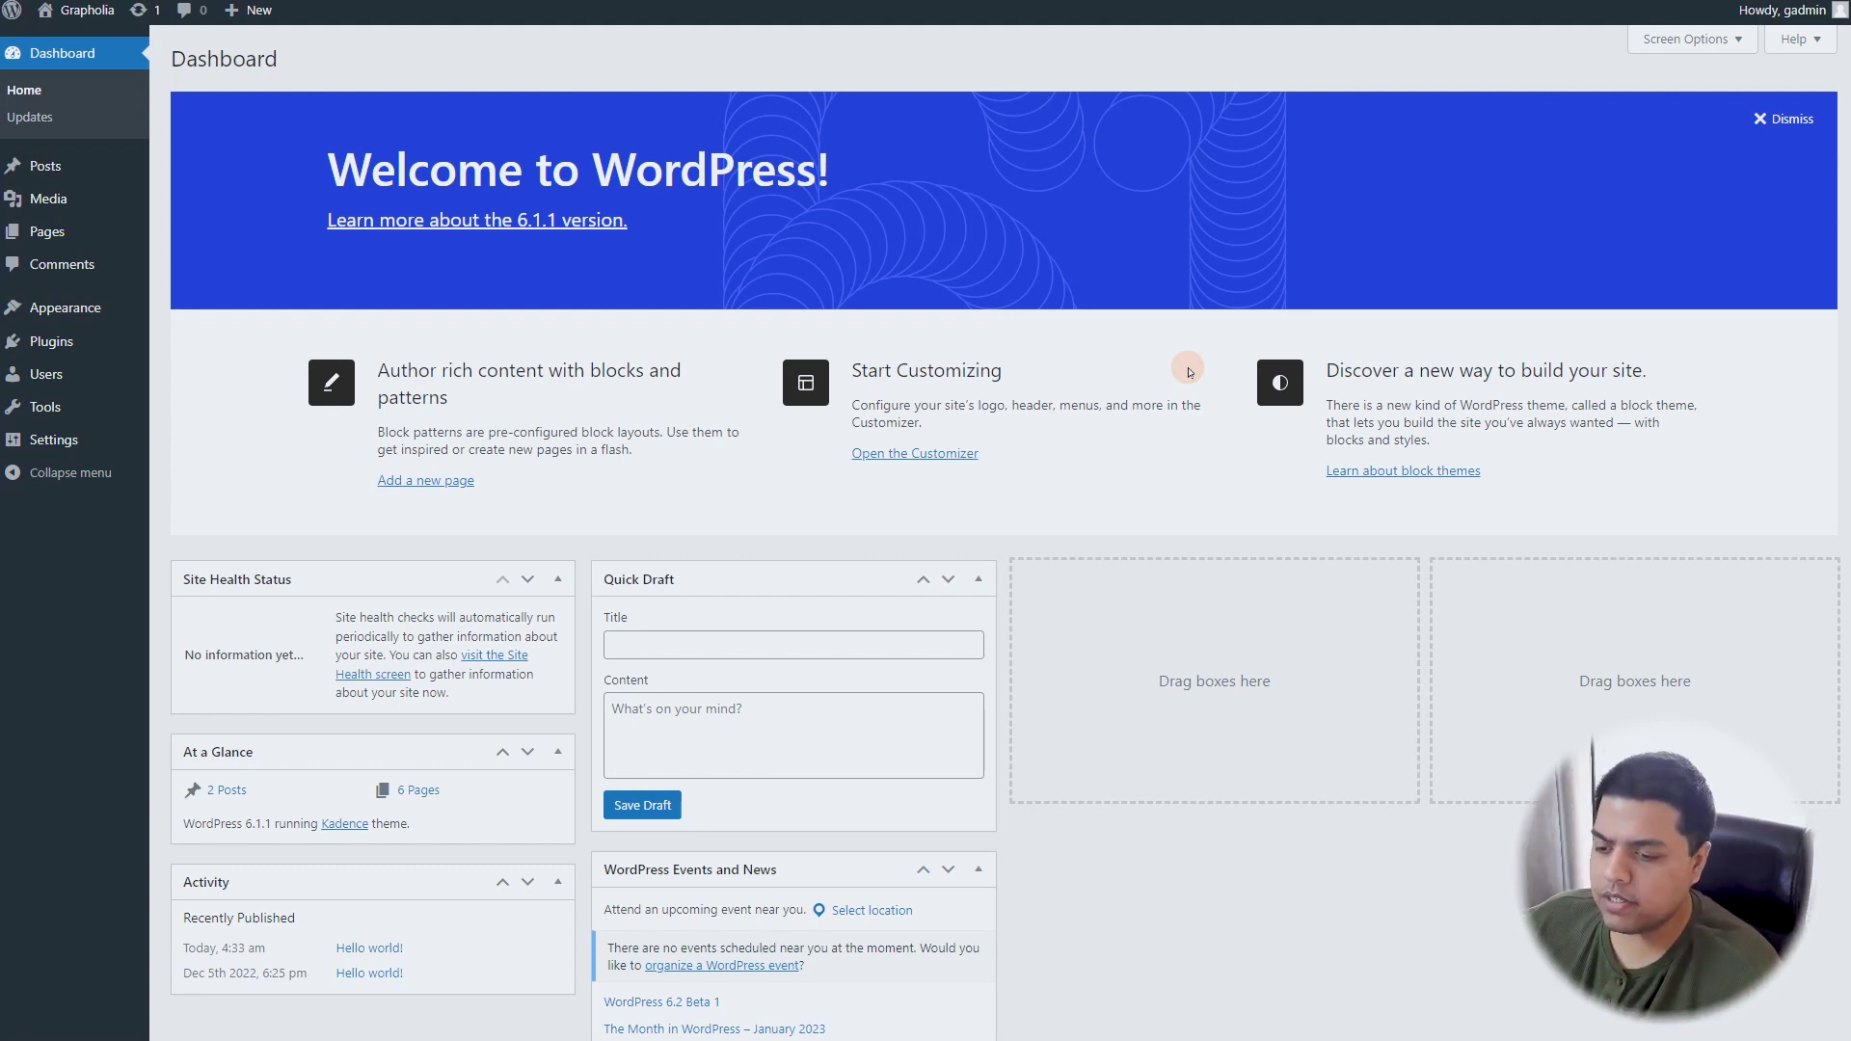
- Open the page for adding new plugins and bring up the form for uploading a .zip plugin
mouse_move(107, 343)
click(206, 364)
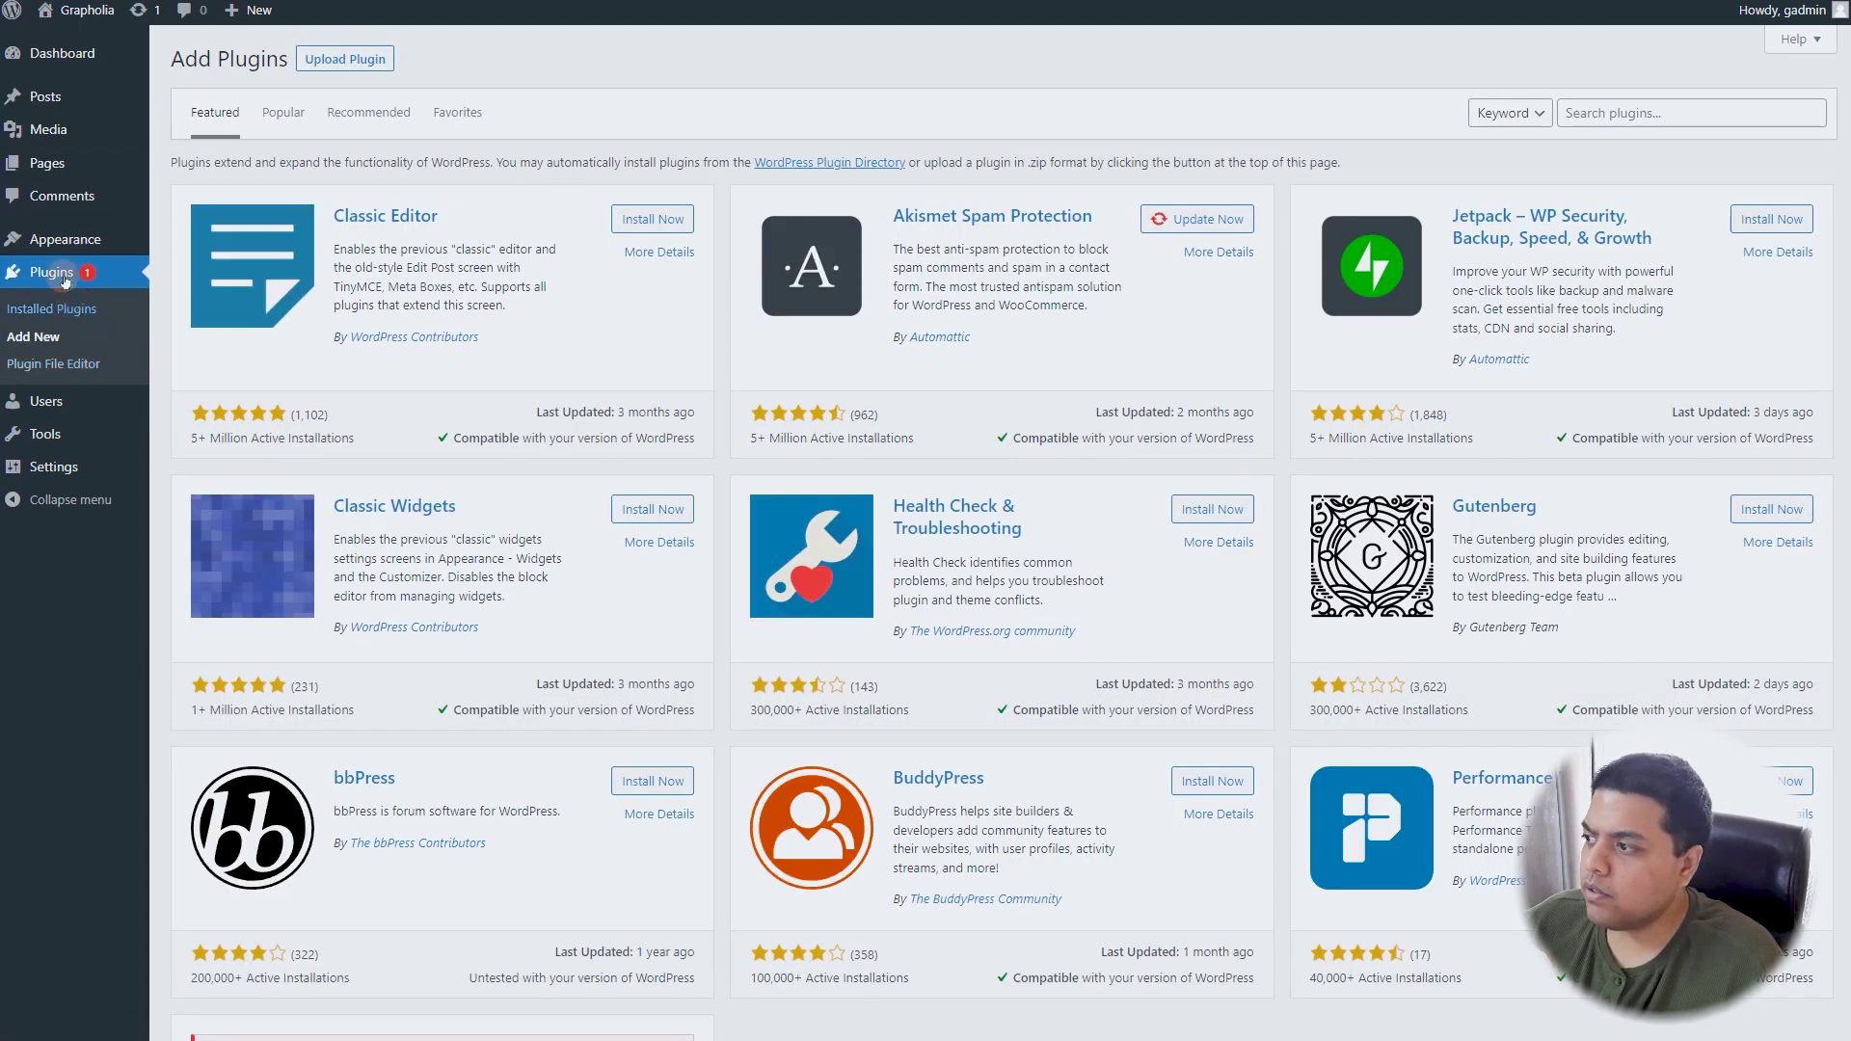
click(37, 358)
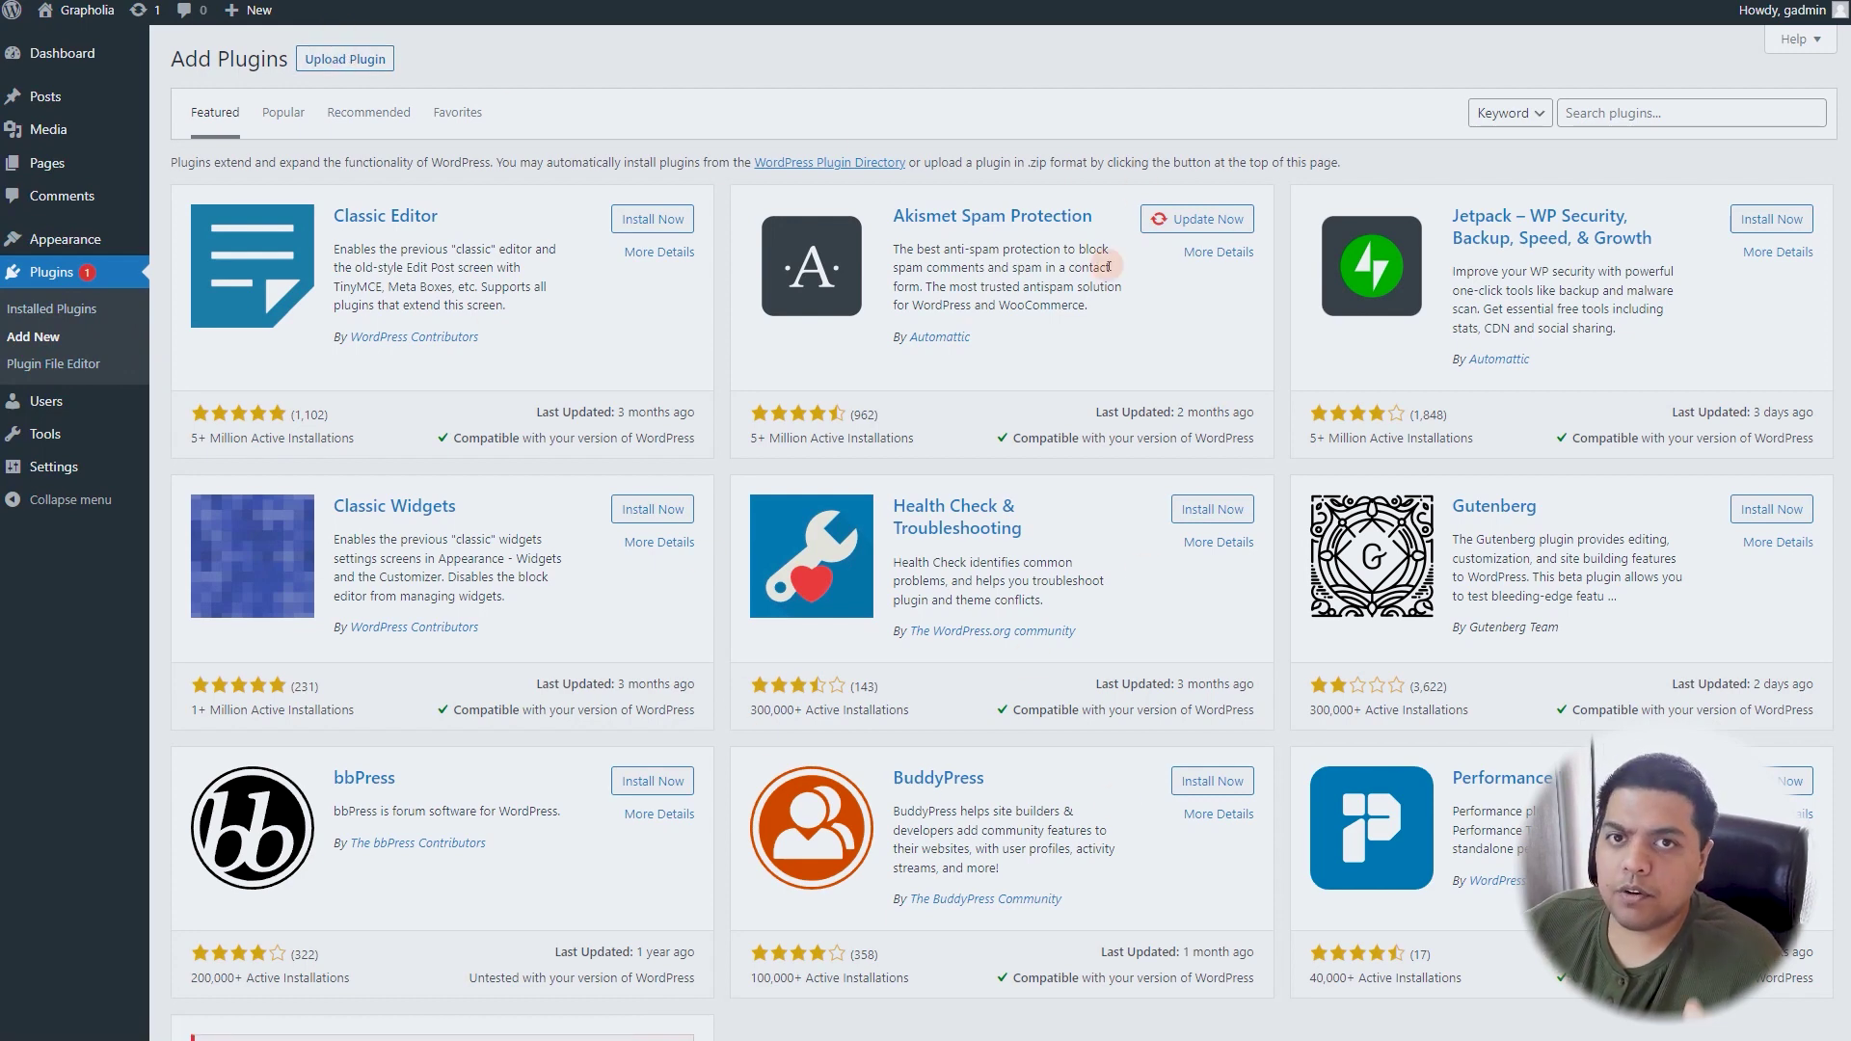
click(365, 60)
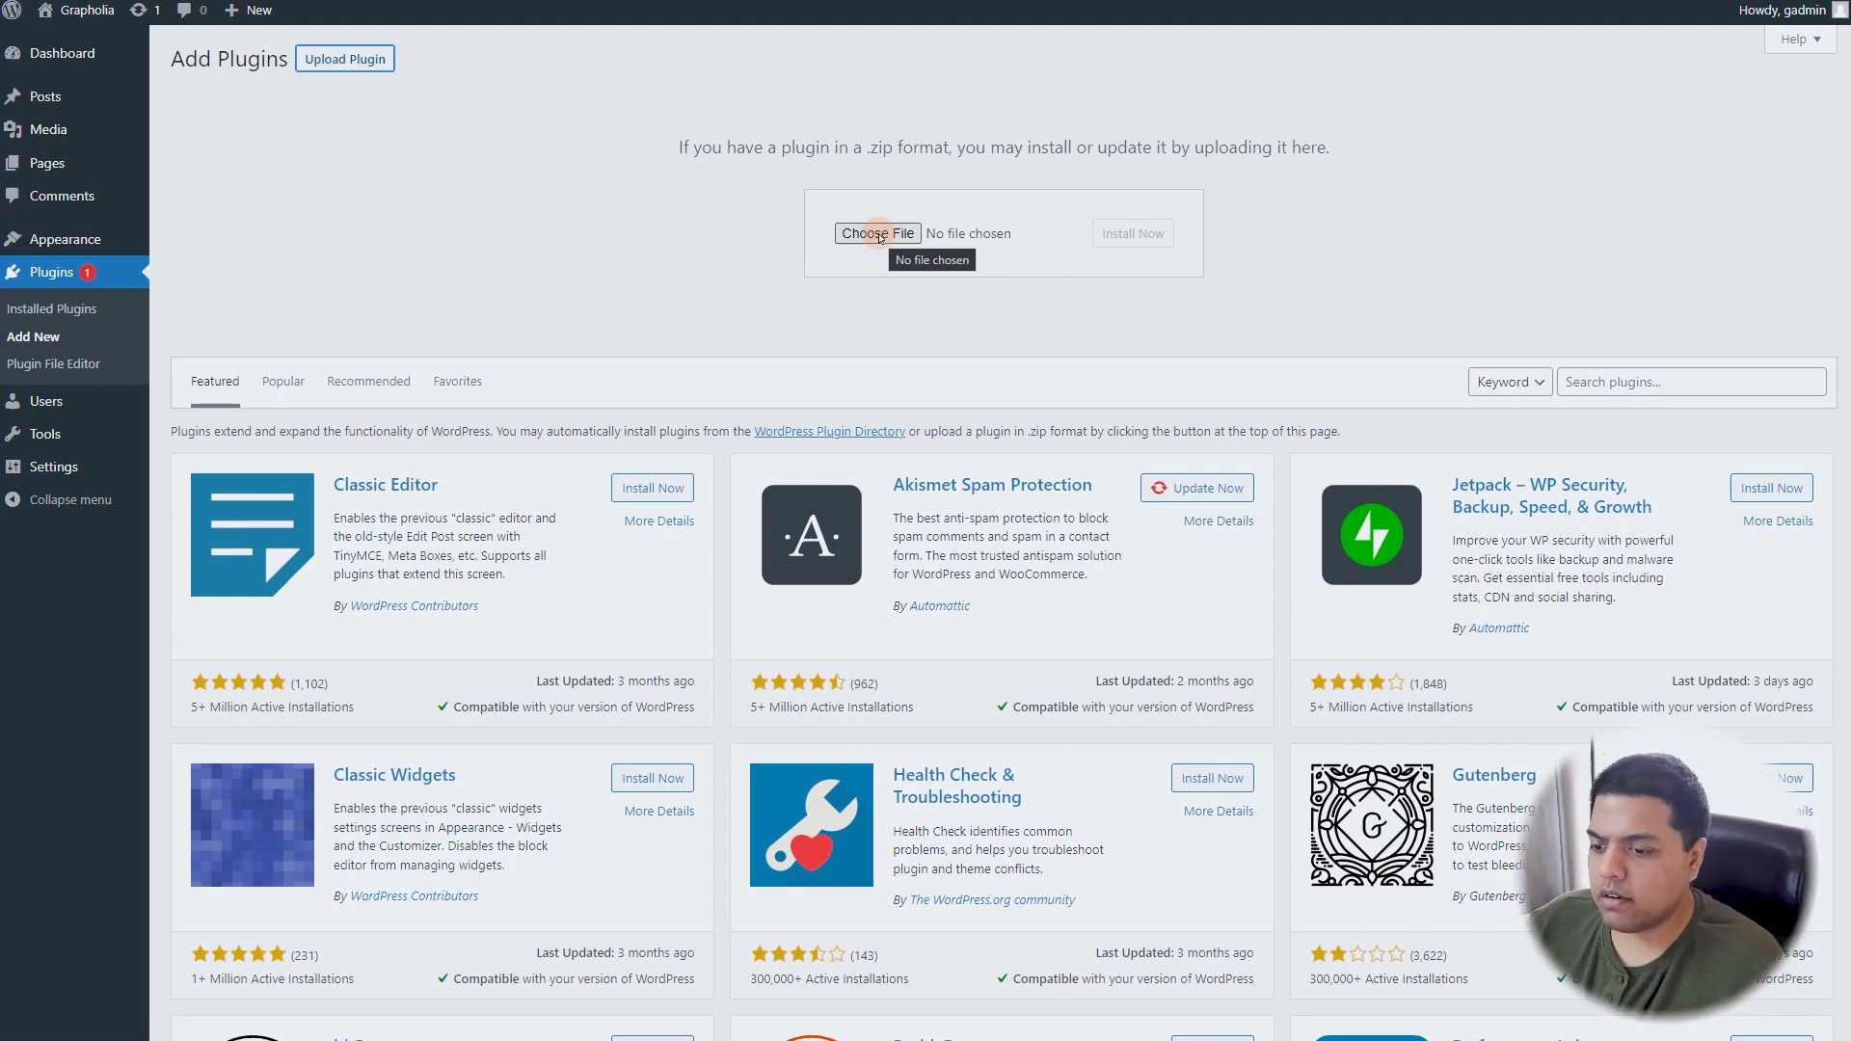
- Search the plugin directory for "kadence blocks" and look over the results
click(1667, 379)
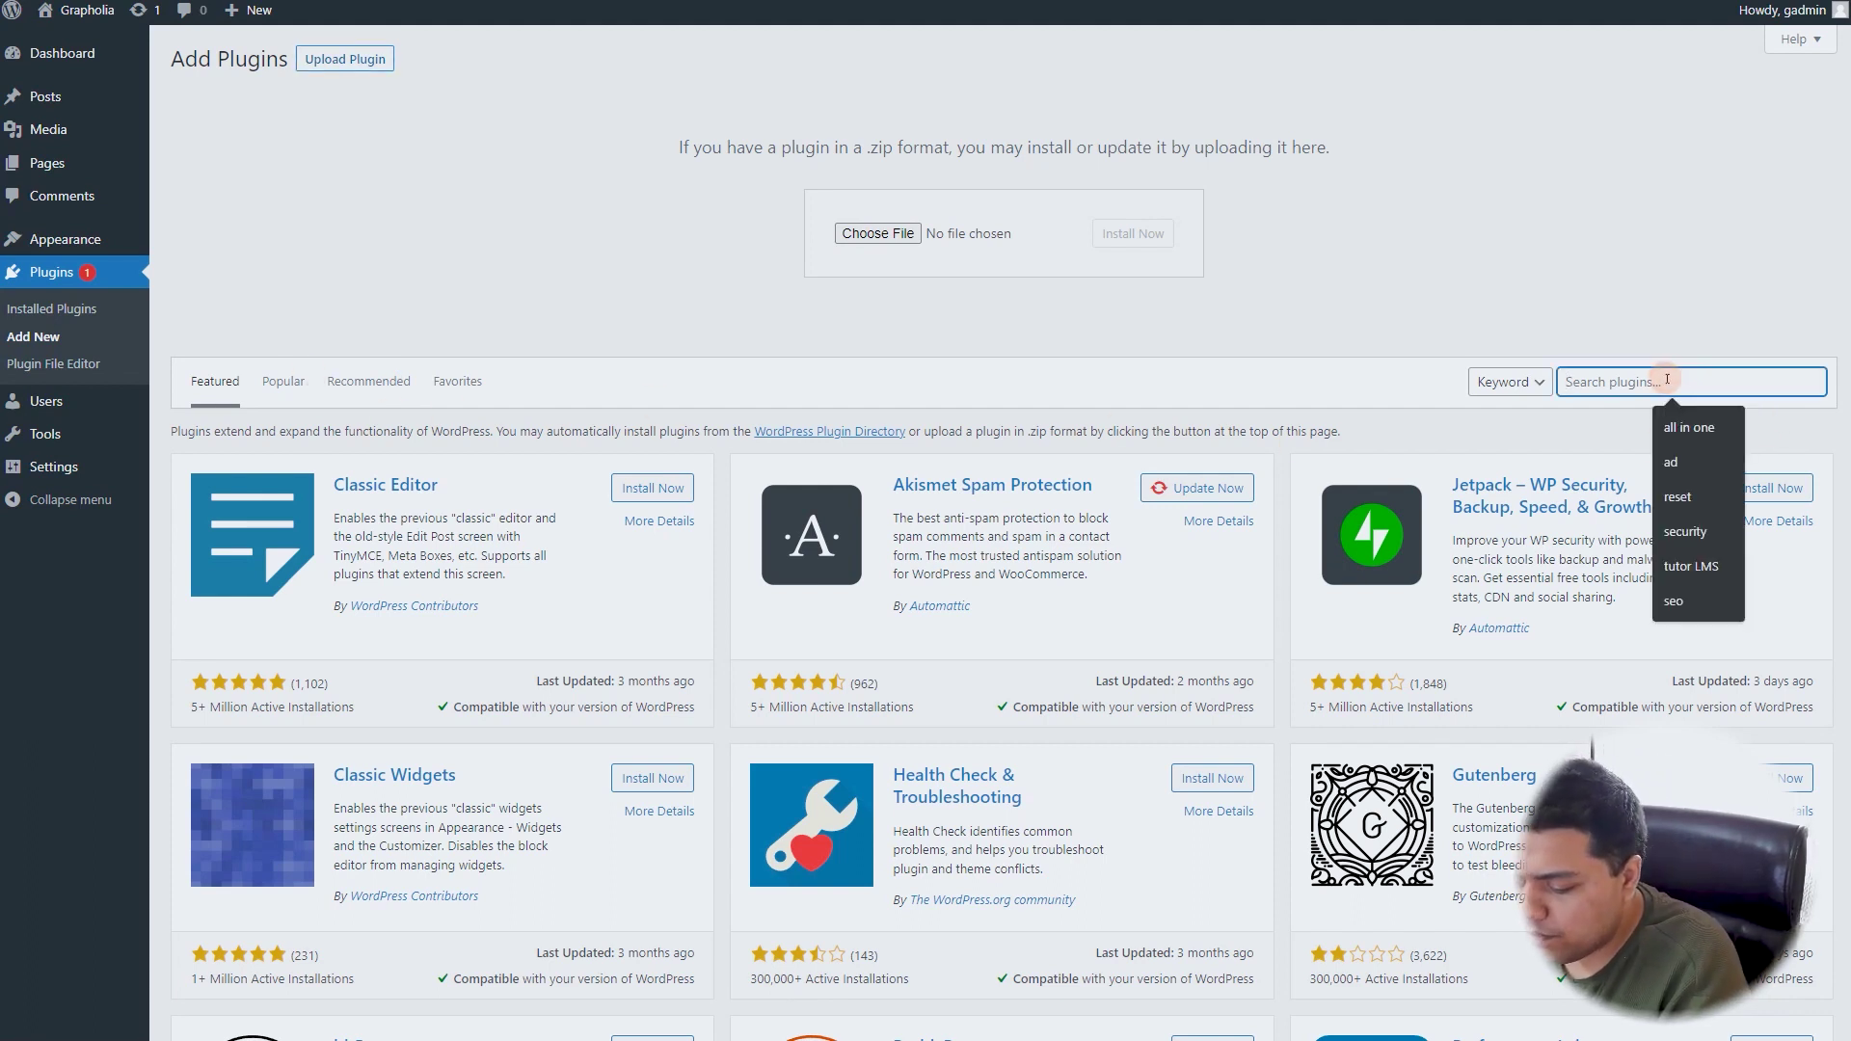
text(kadence blocks)
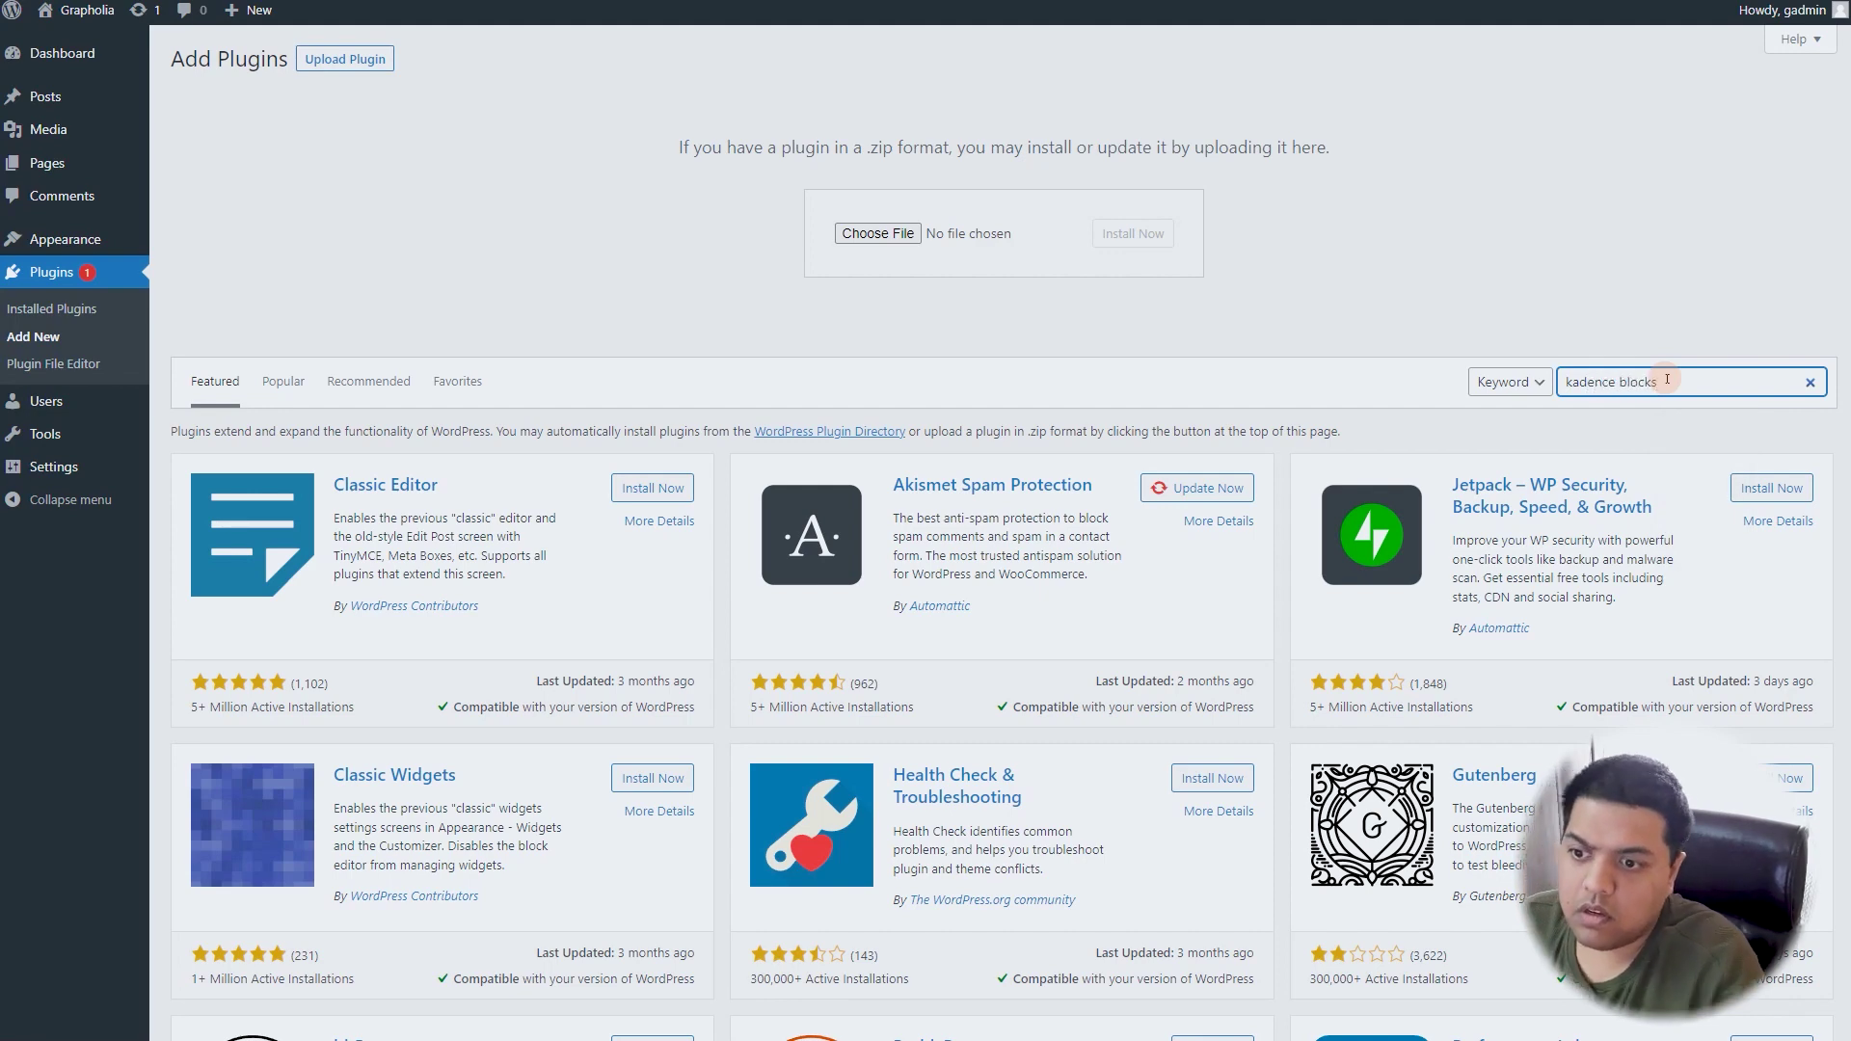
key(Return)
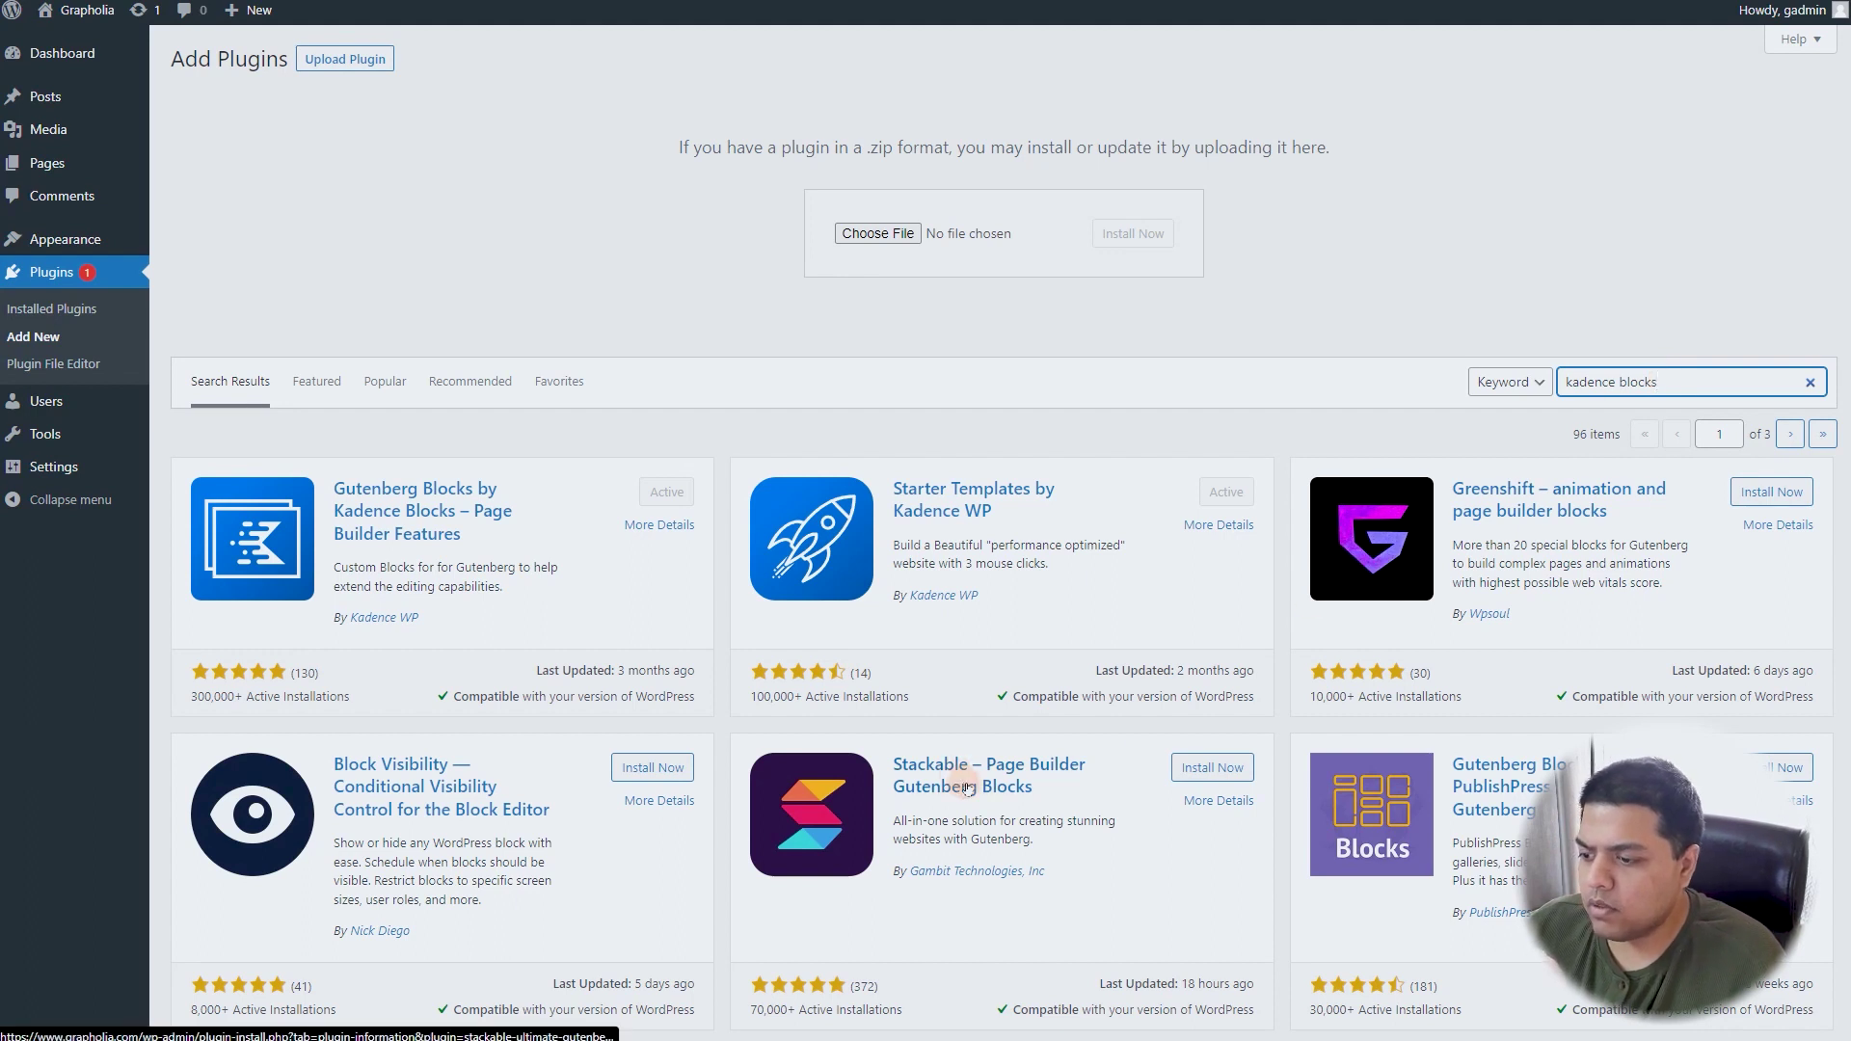
scroll(974, 766, down, 2)
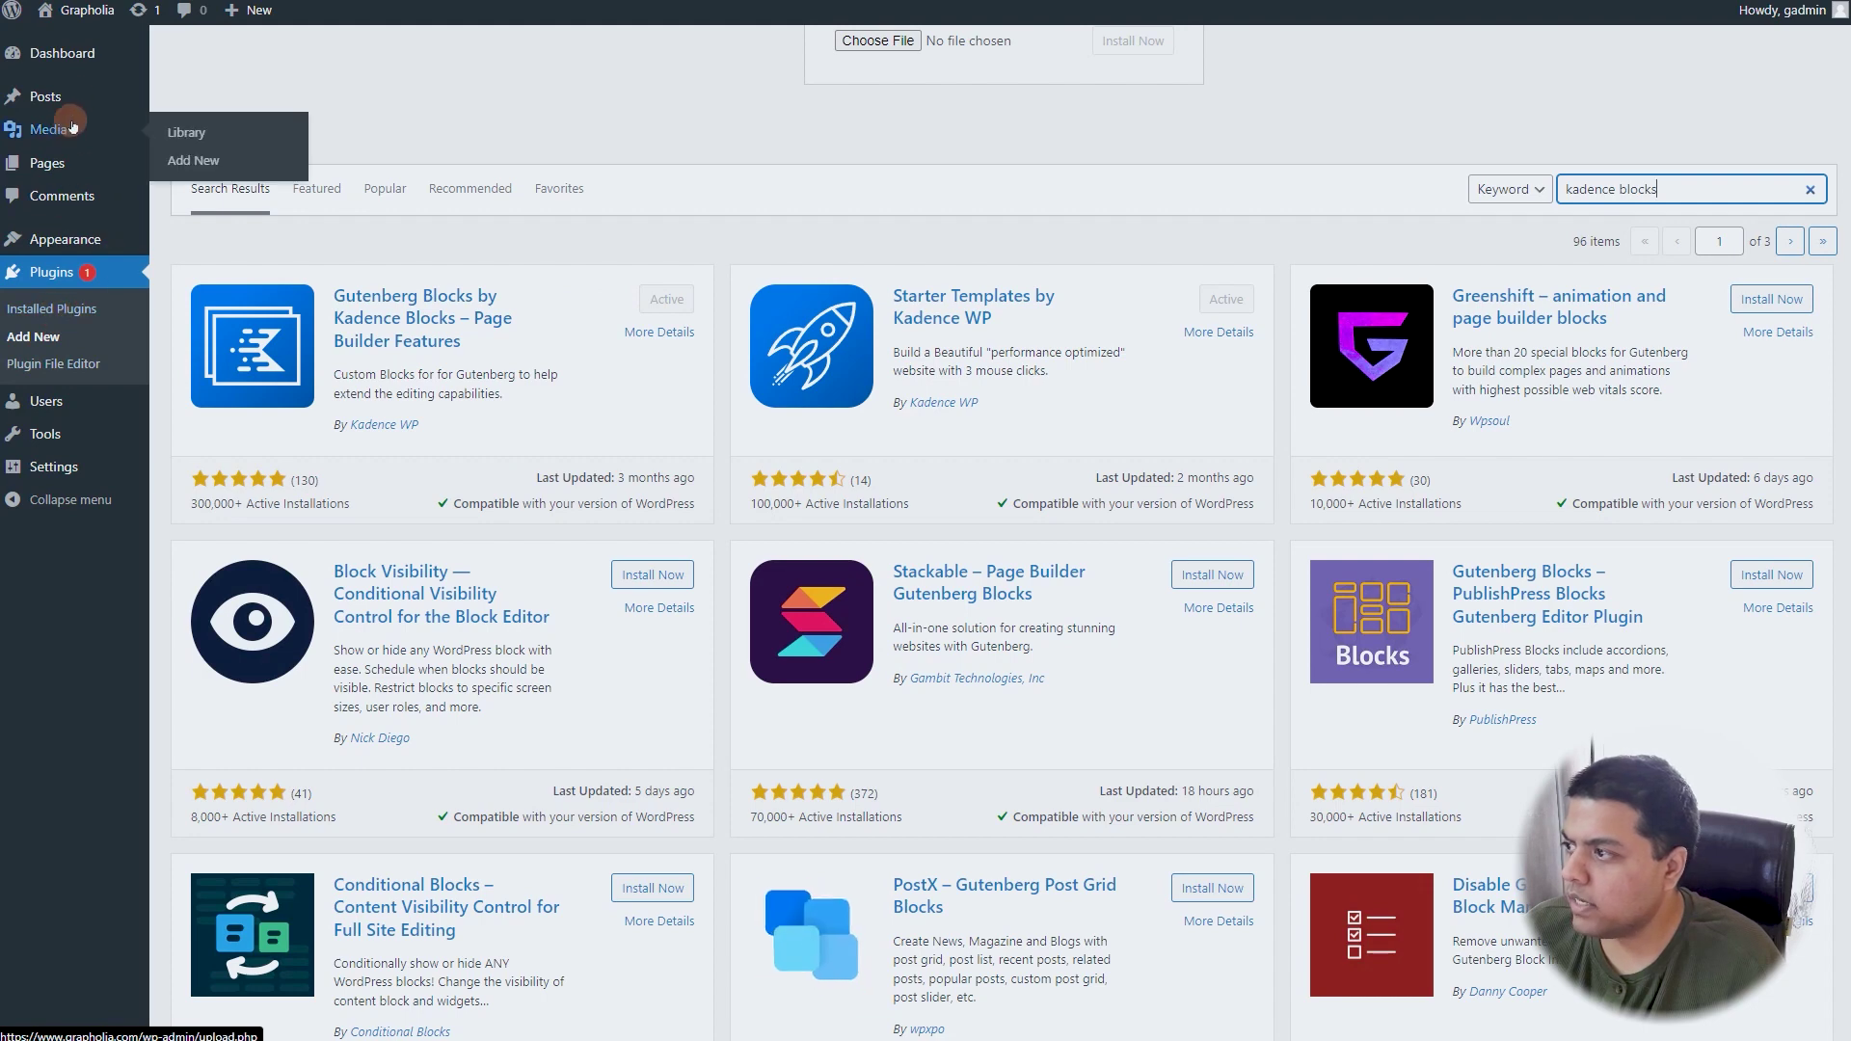
- Open the Home page for editing from the pages list and look through its My Socials and About Me sections
mouse_move(48, 97)
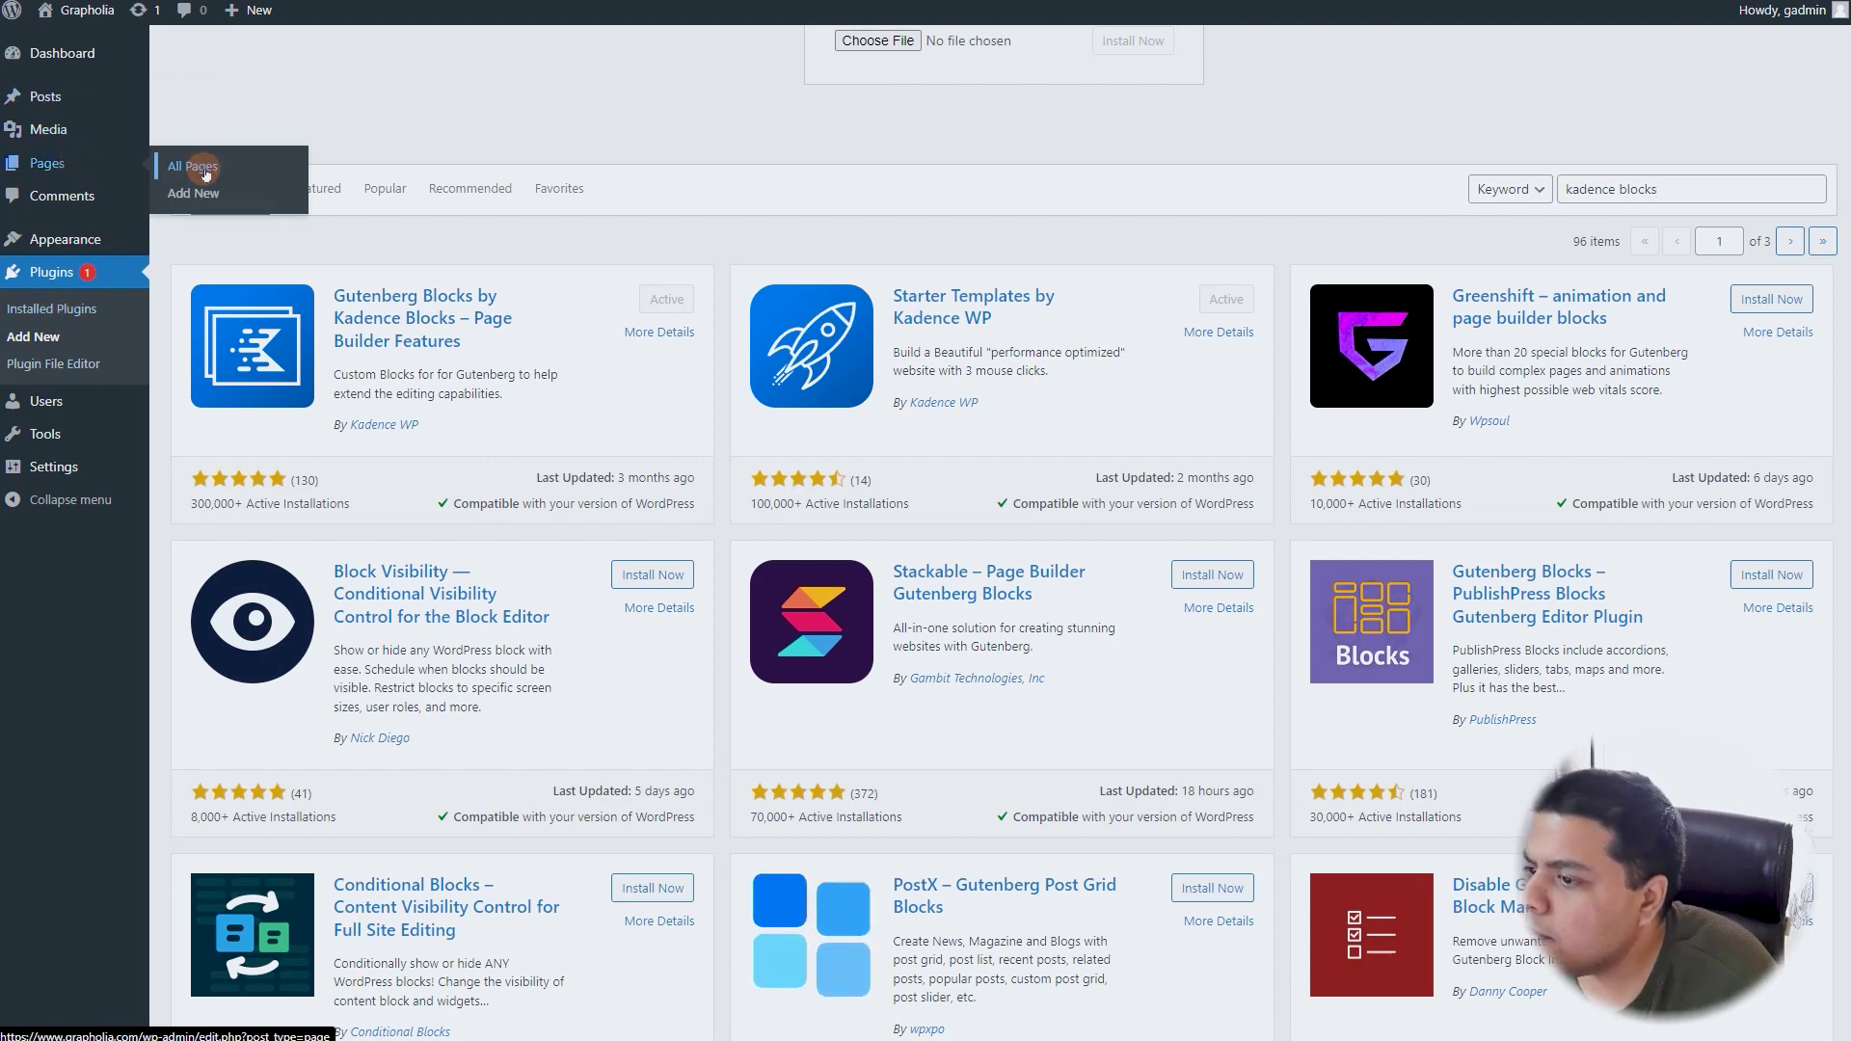
click(188, 166)
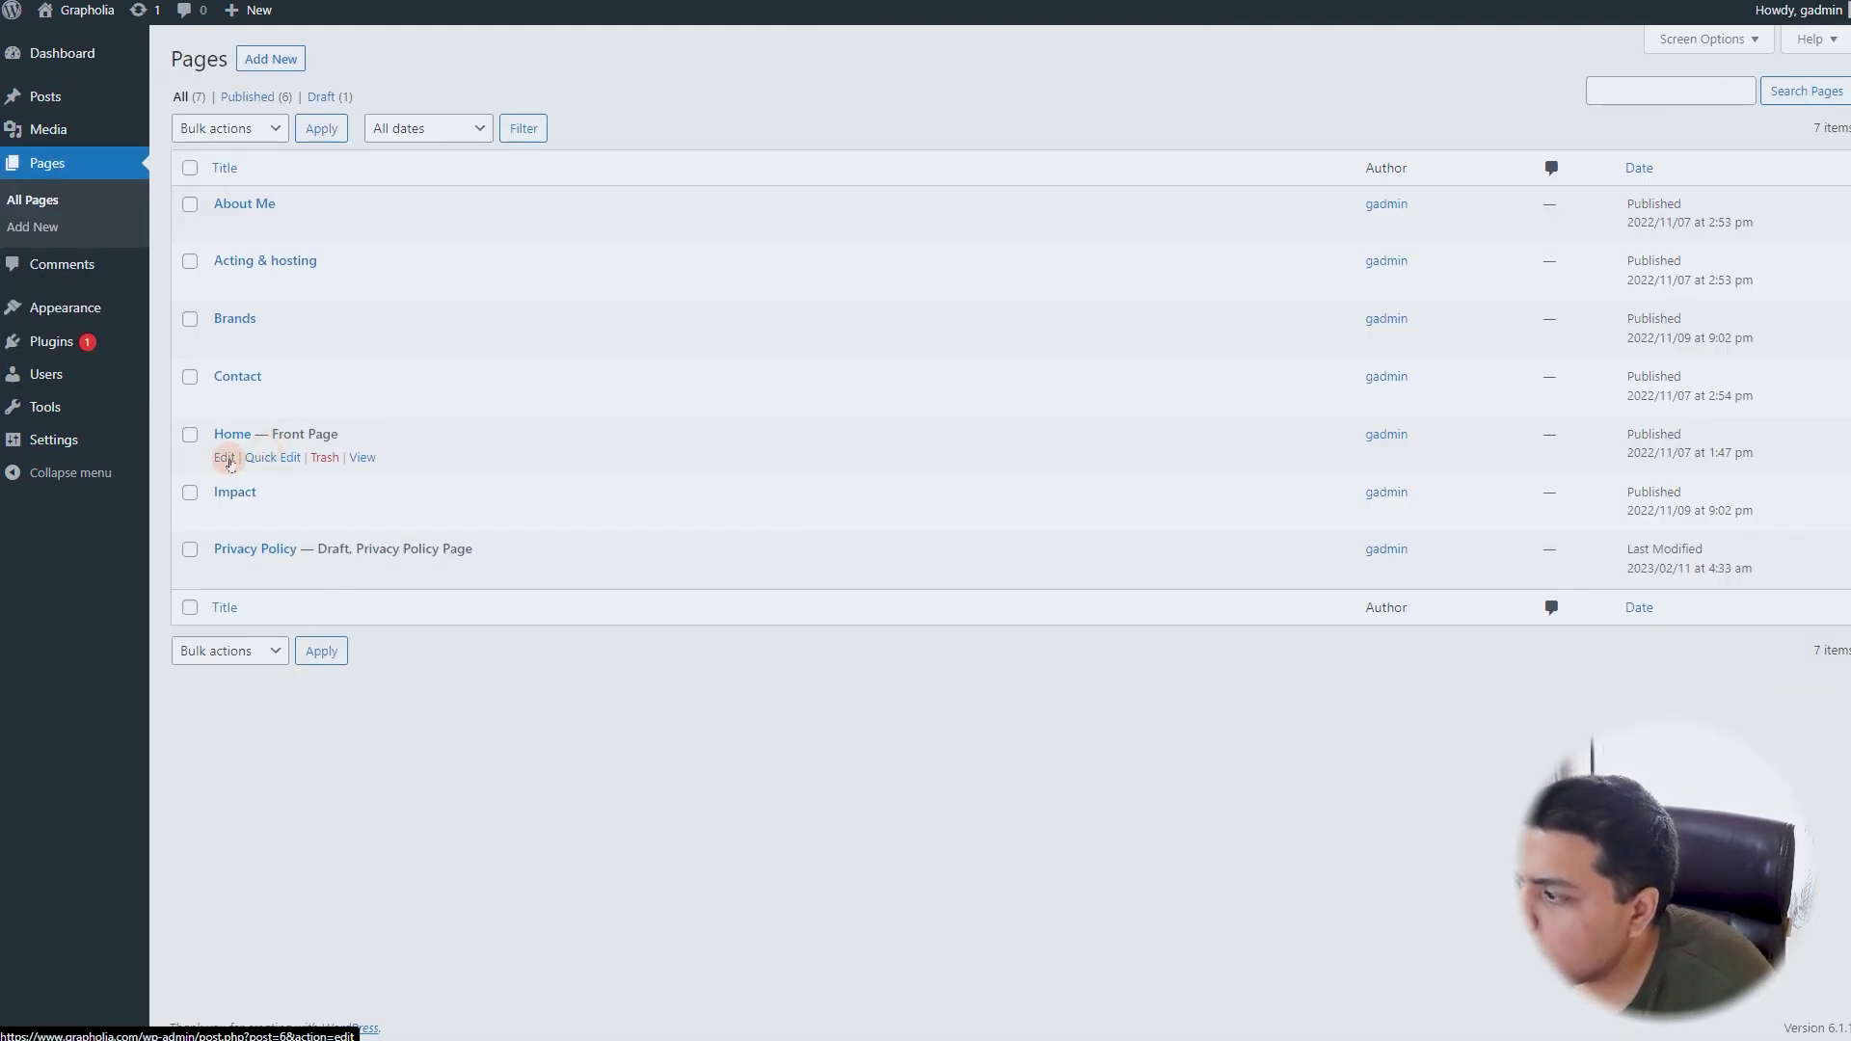
click(225, 458)
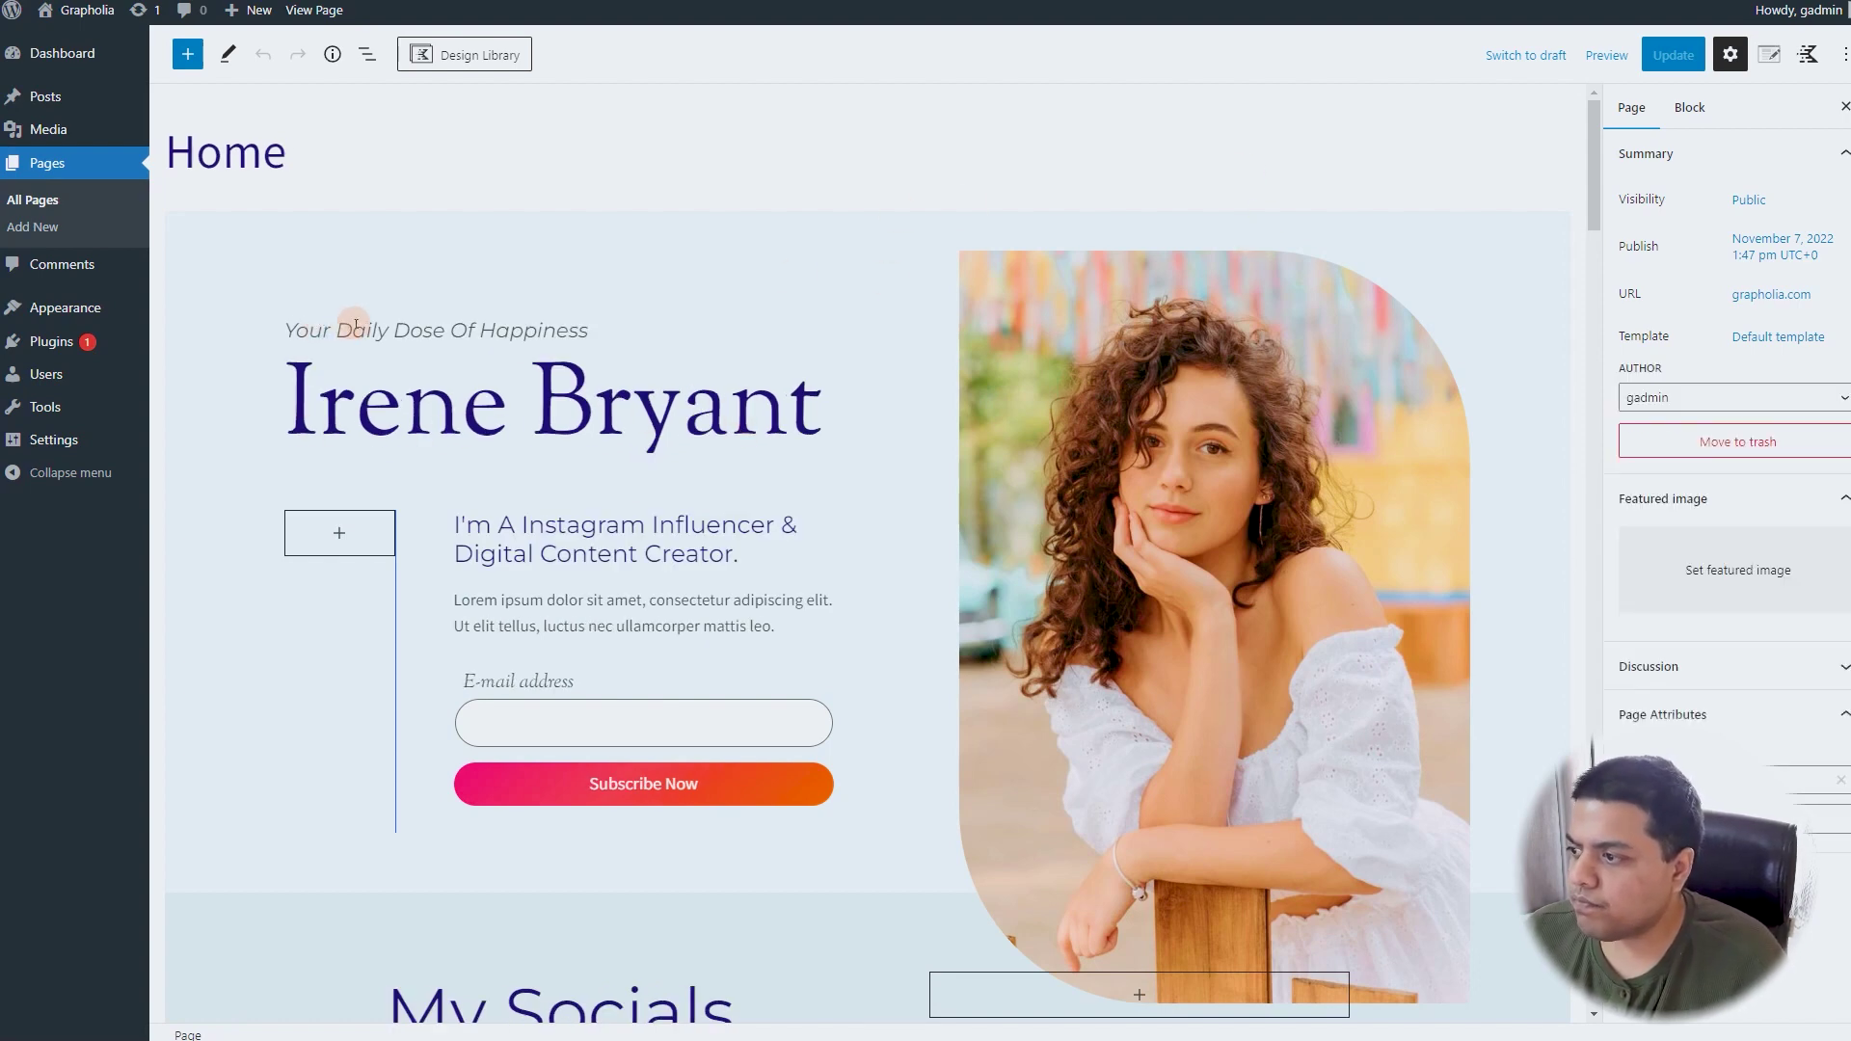
scroll(816, 337, down, 9)
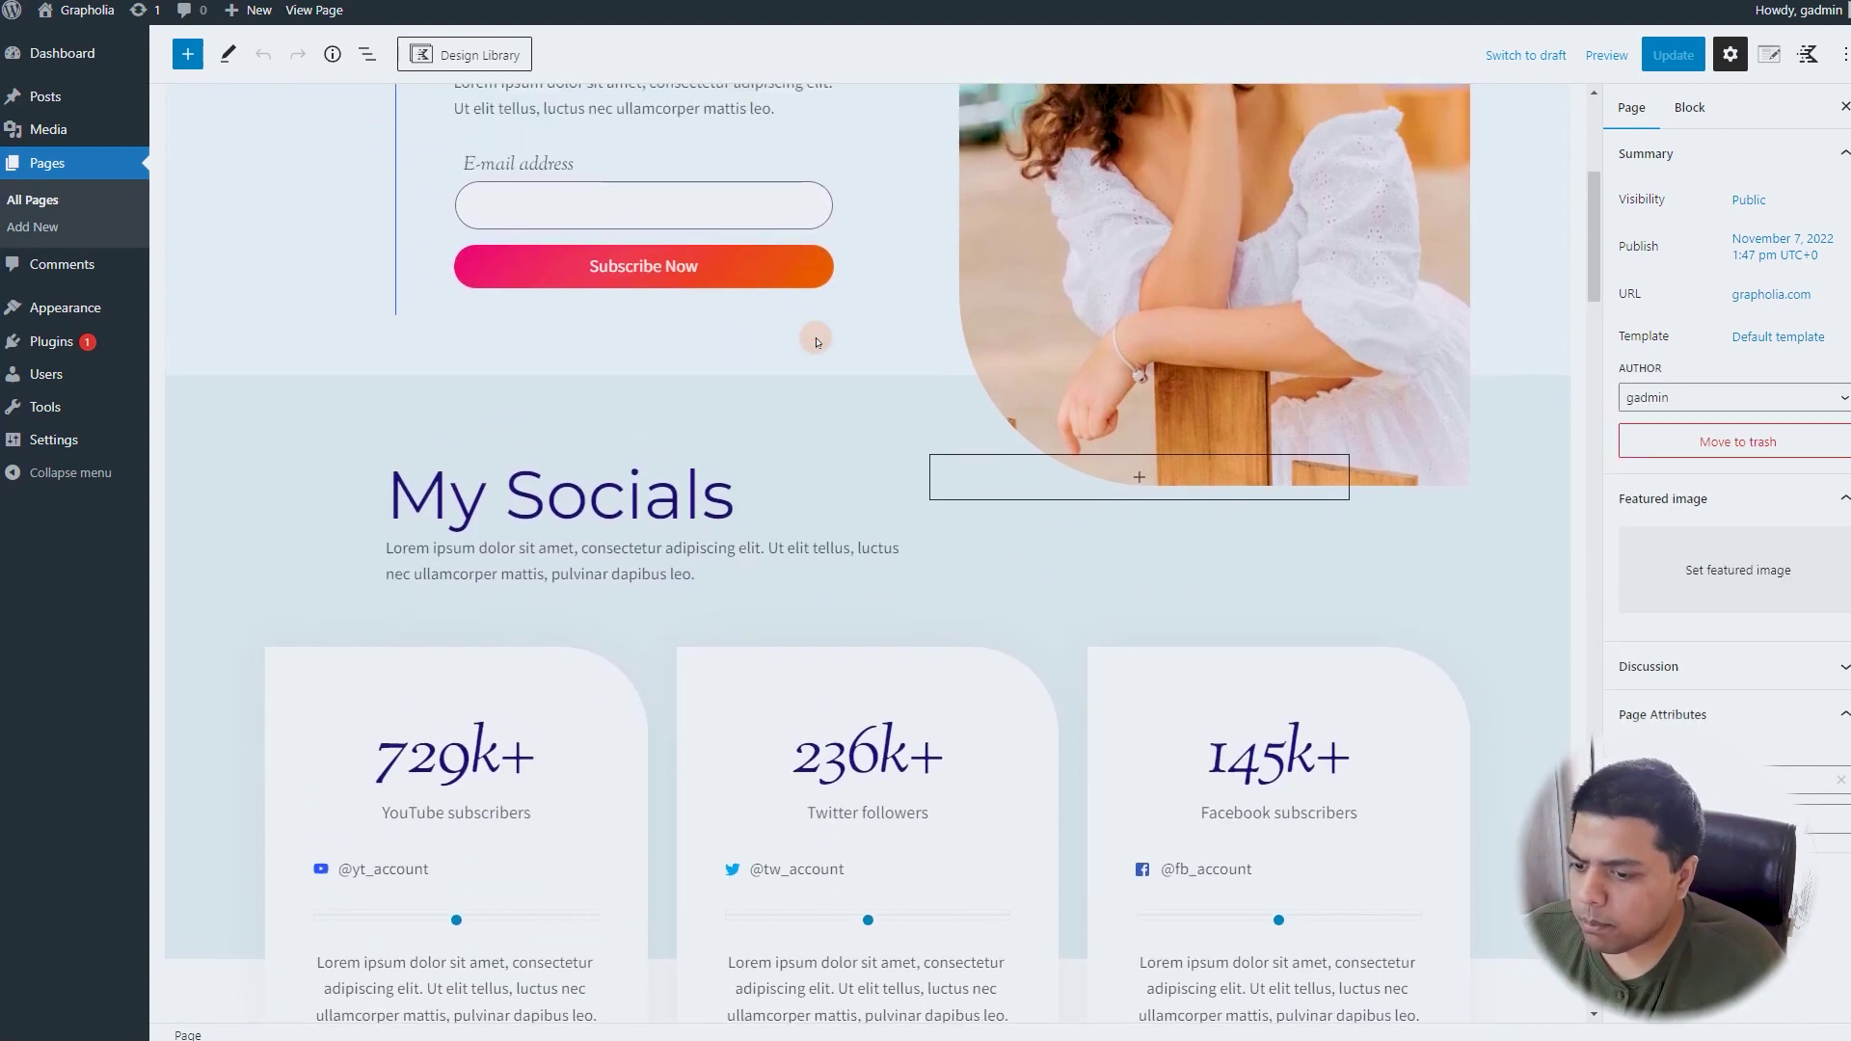
scroll(816, 337, down, 5)
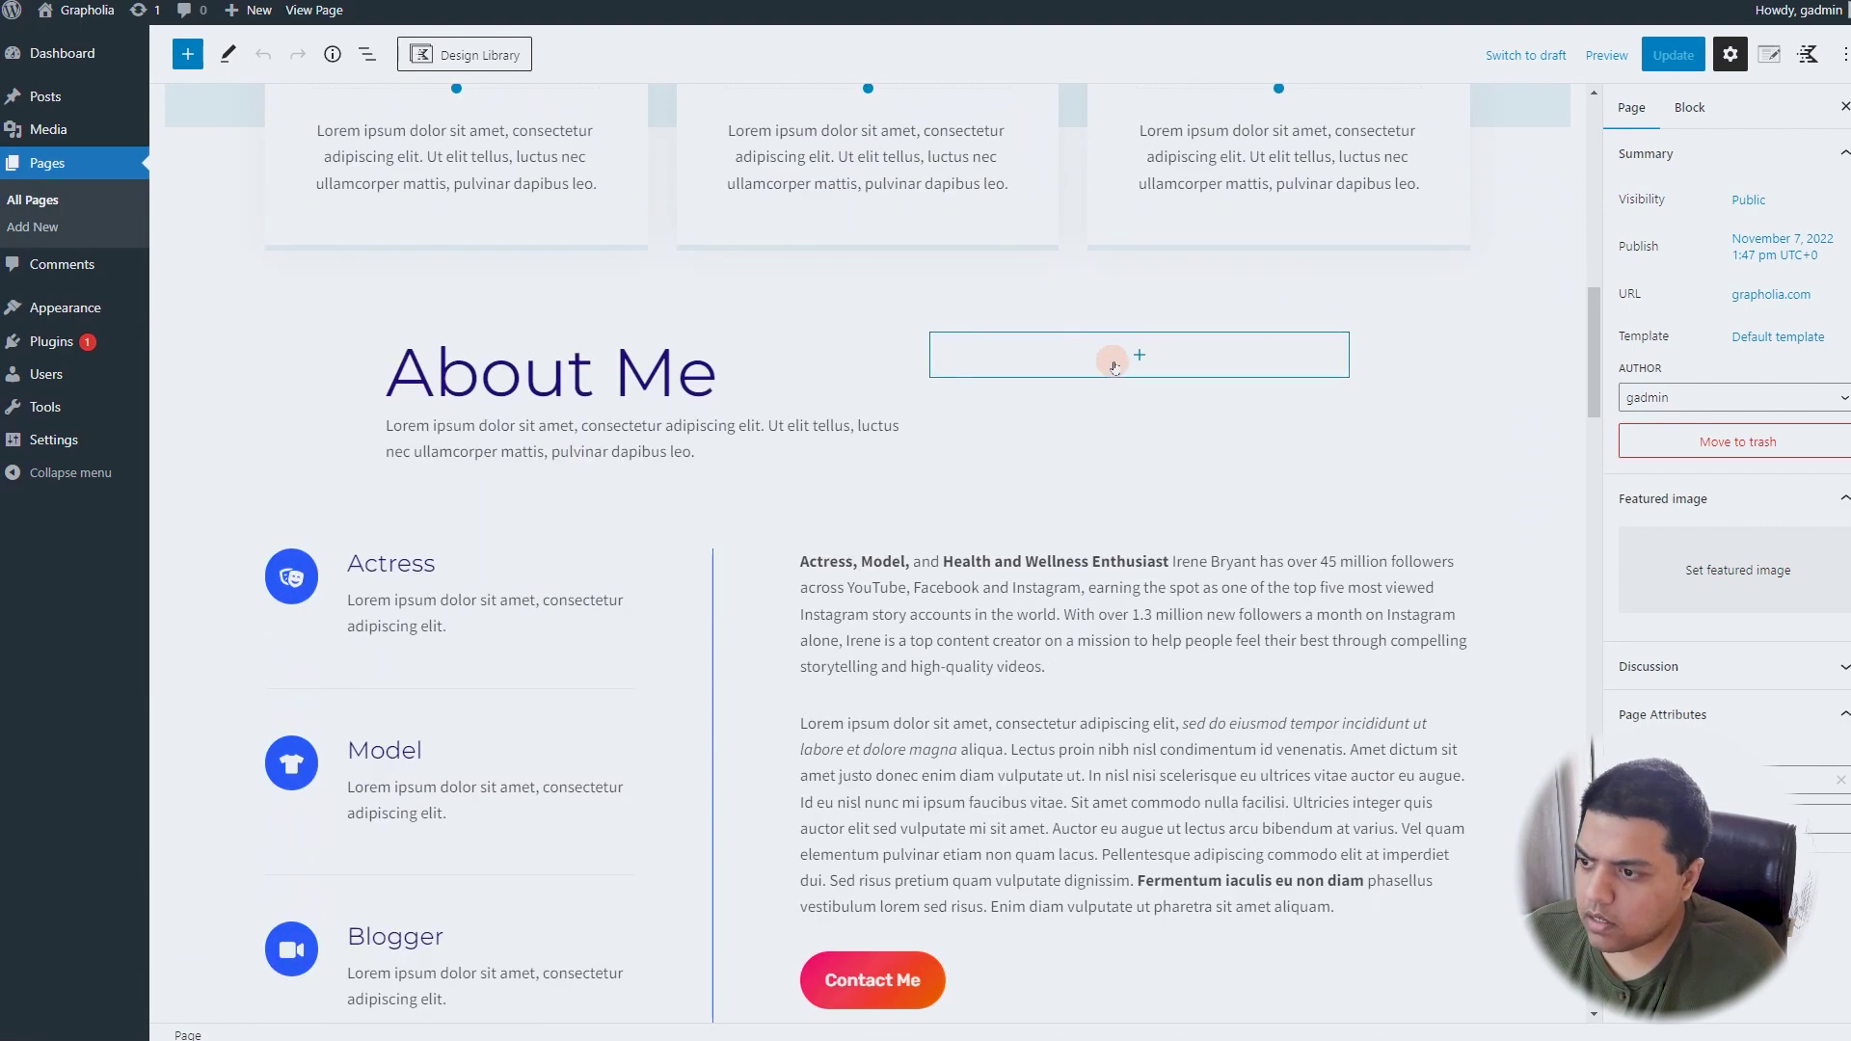
- Insert the test text "asdasdad" into the bold phrase of the About Me section's second paragraph
scroll(500, 524, down, 5)
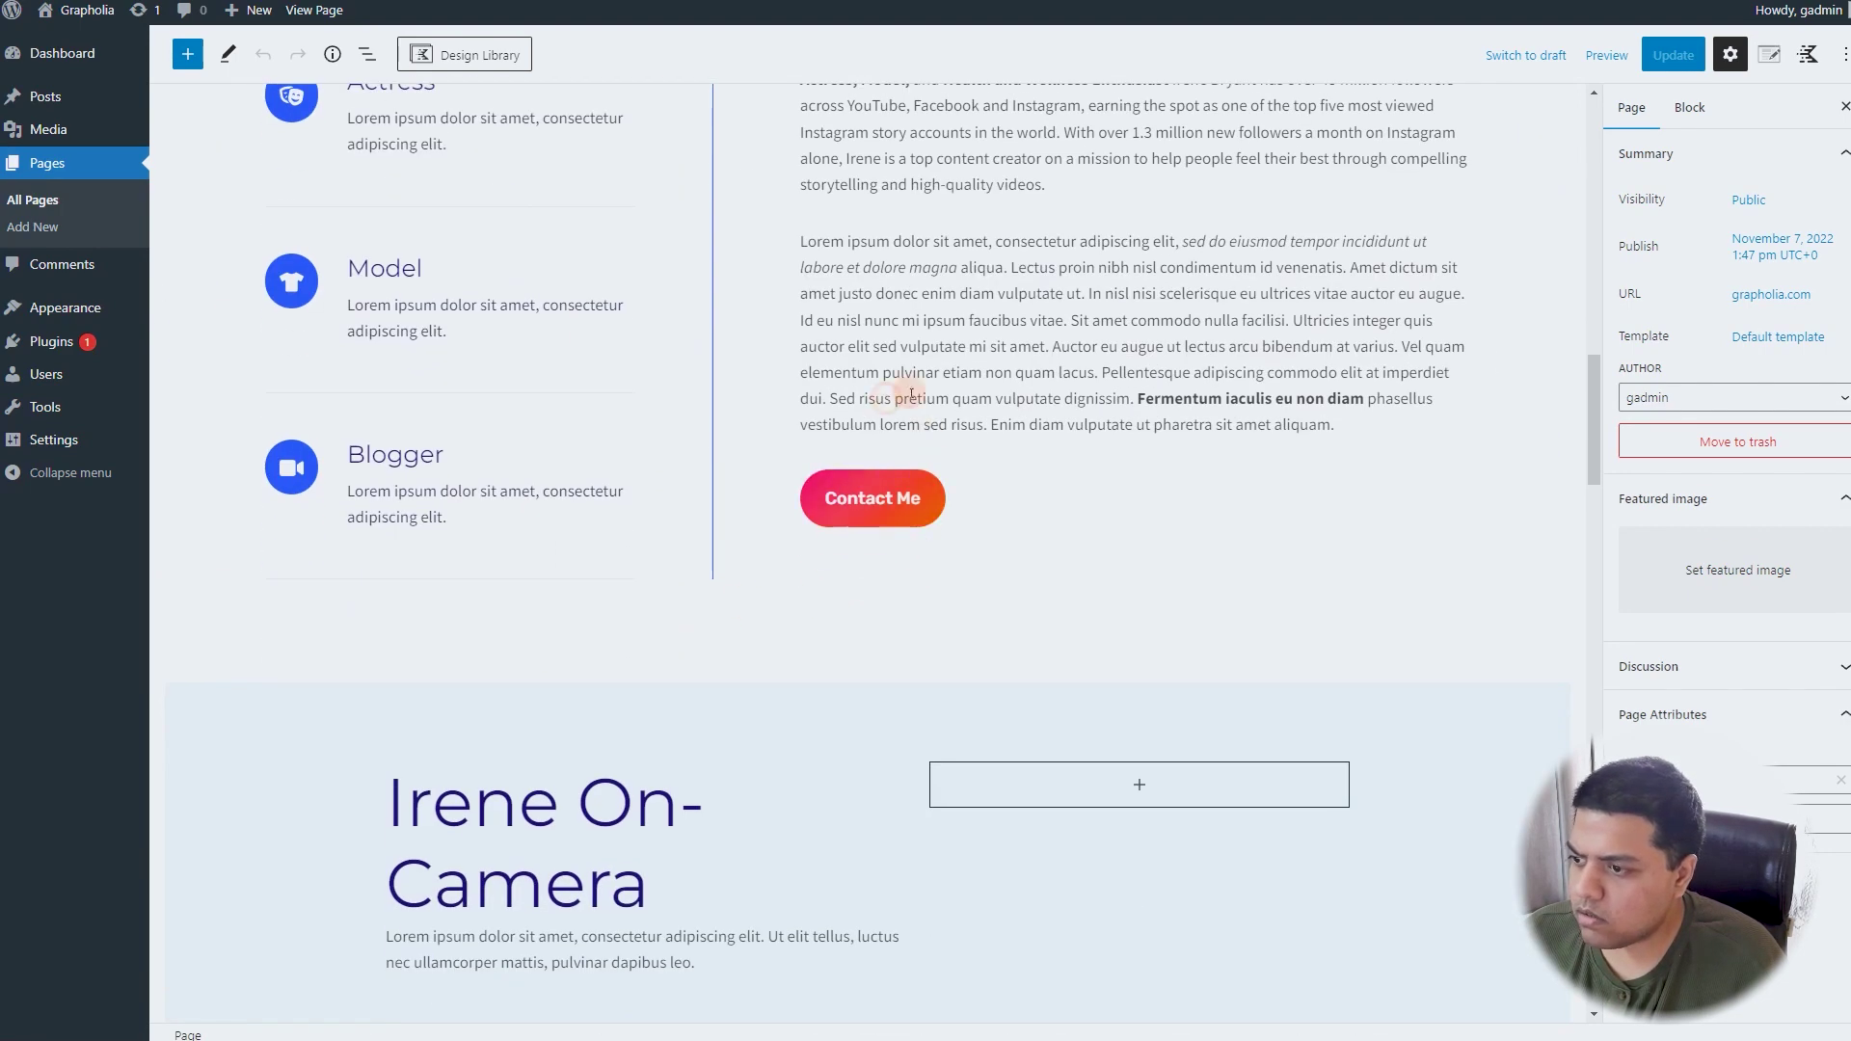
click(1010, 326)
click(1245, 400)
text(asdasdad)
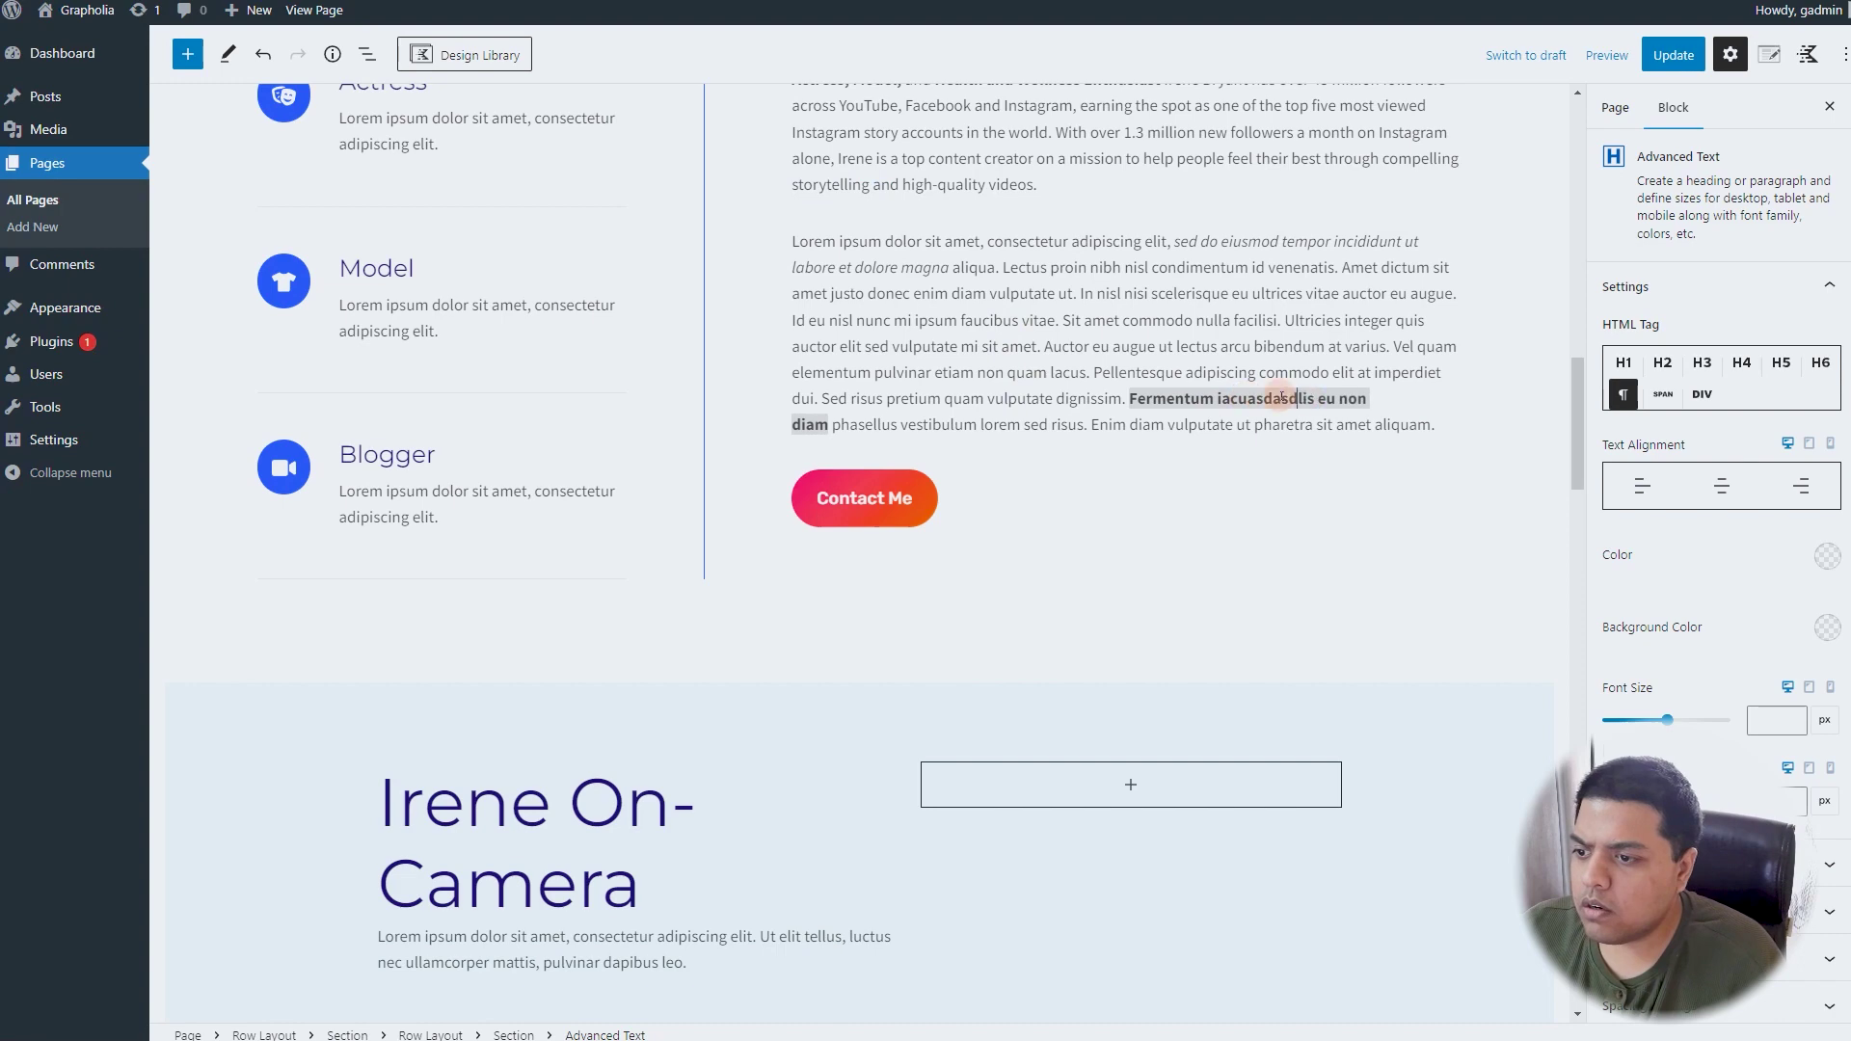
scroll(777, 359, down, 3)
scroll(356, 550, up, 5)
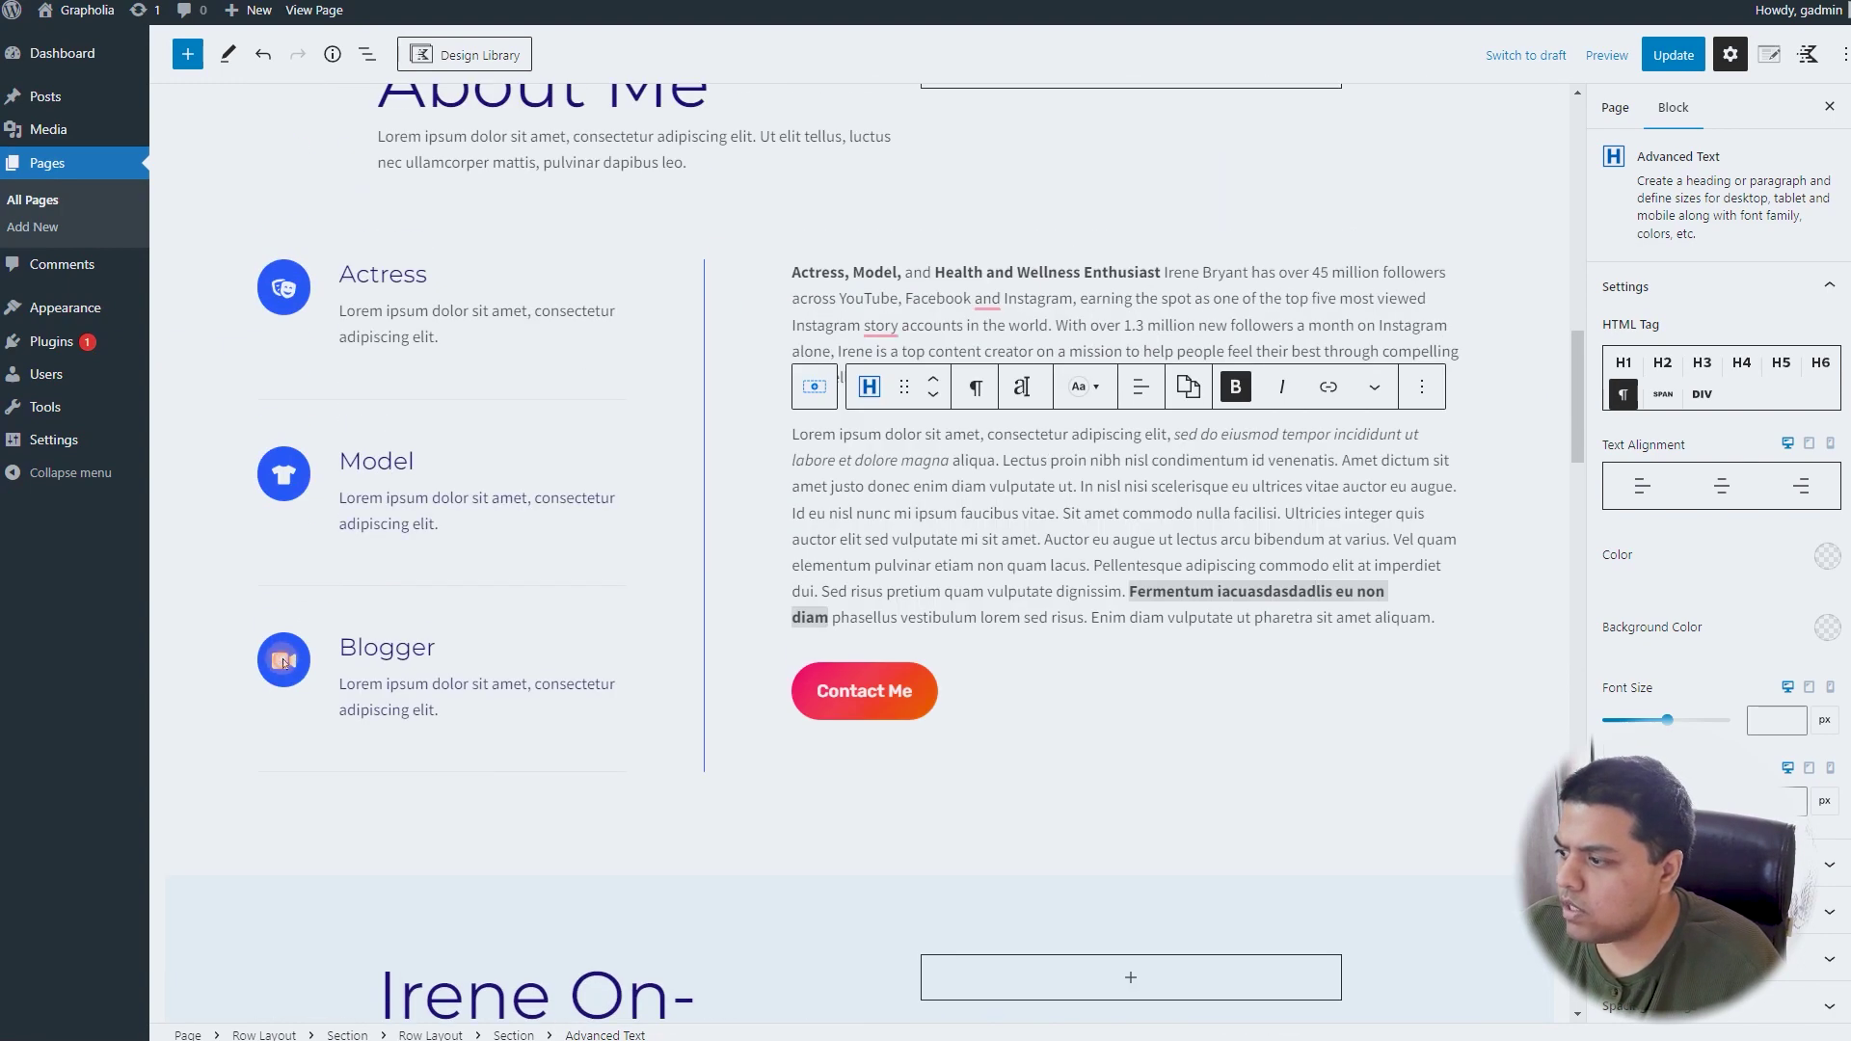
- Try centre alignment on the Blogger info box's content and set it back to left alignment
click(285, 663)
click(1661, 409)
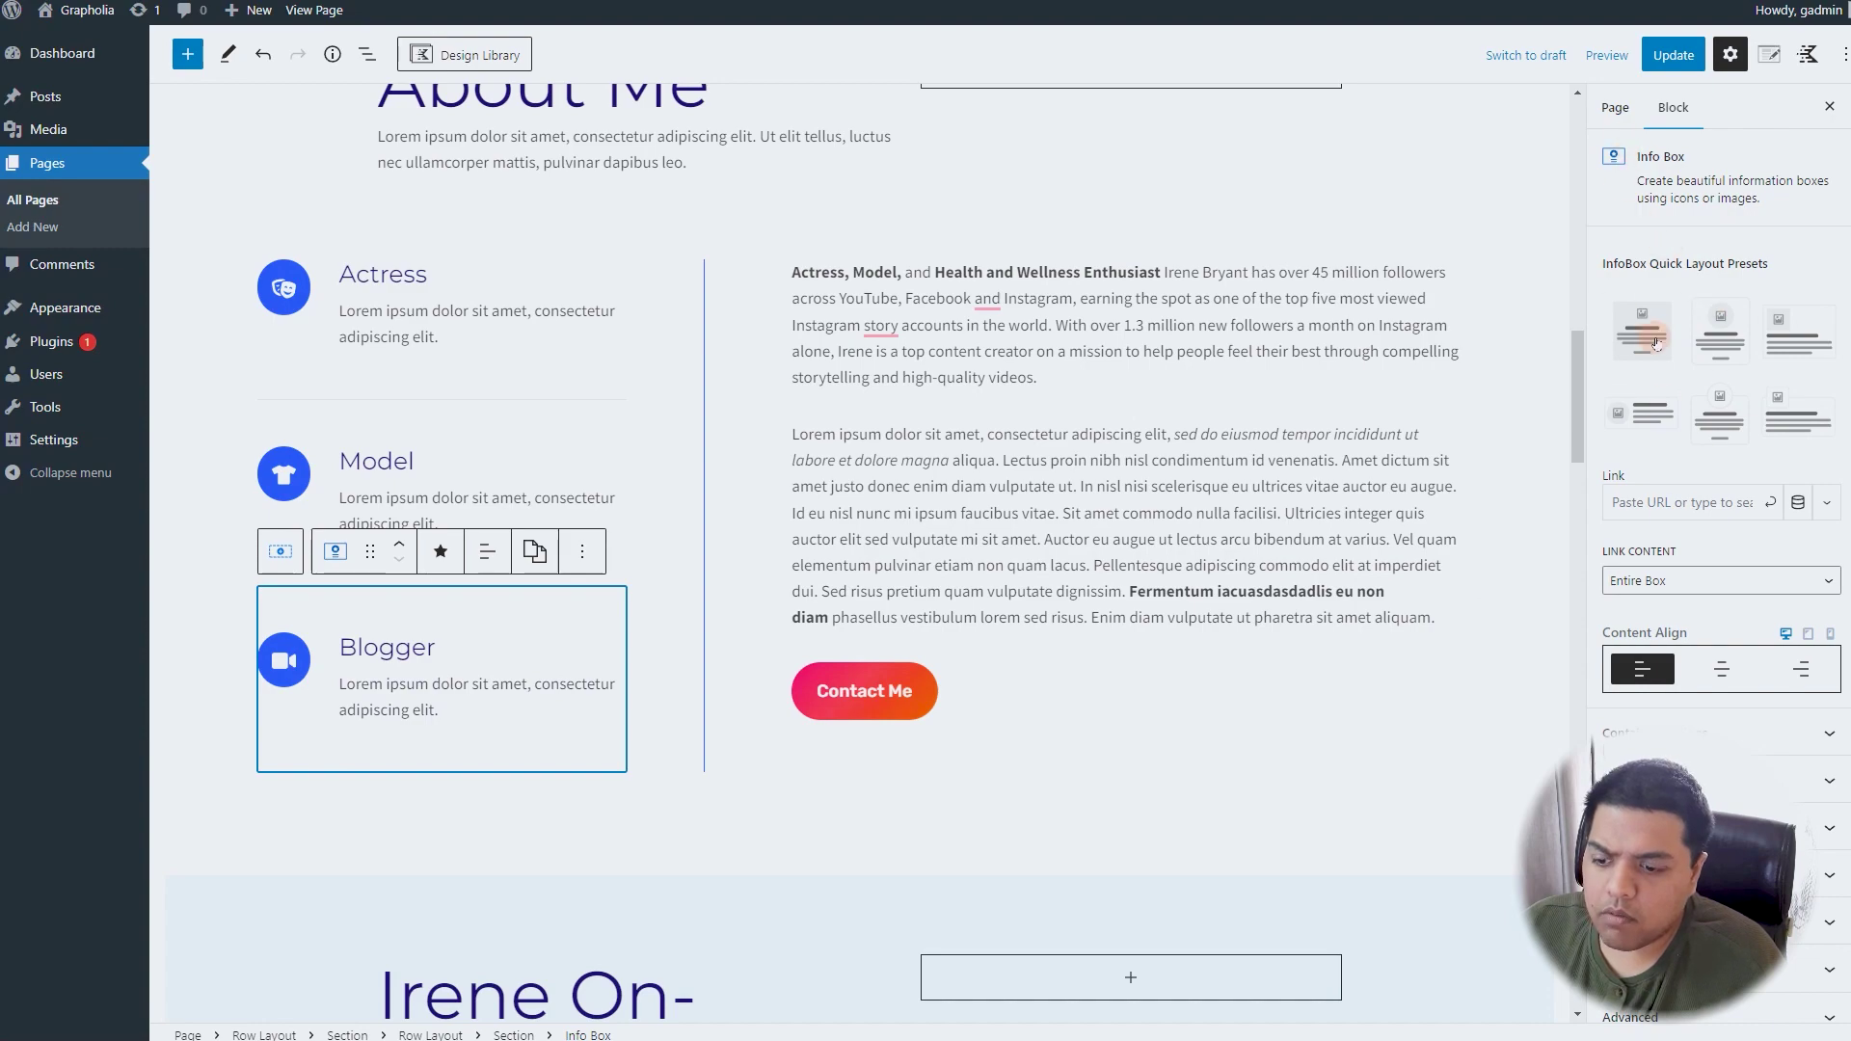
scroll(1663, 463, down, 1)
click(1722, 652)
click(1643, 652)
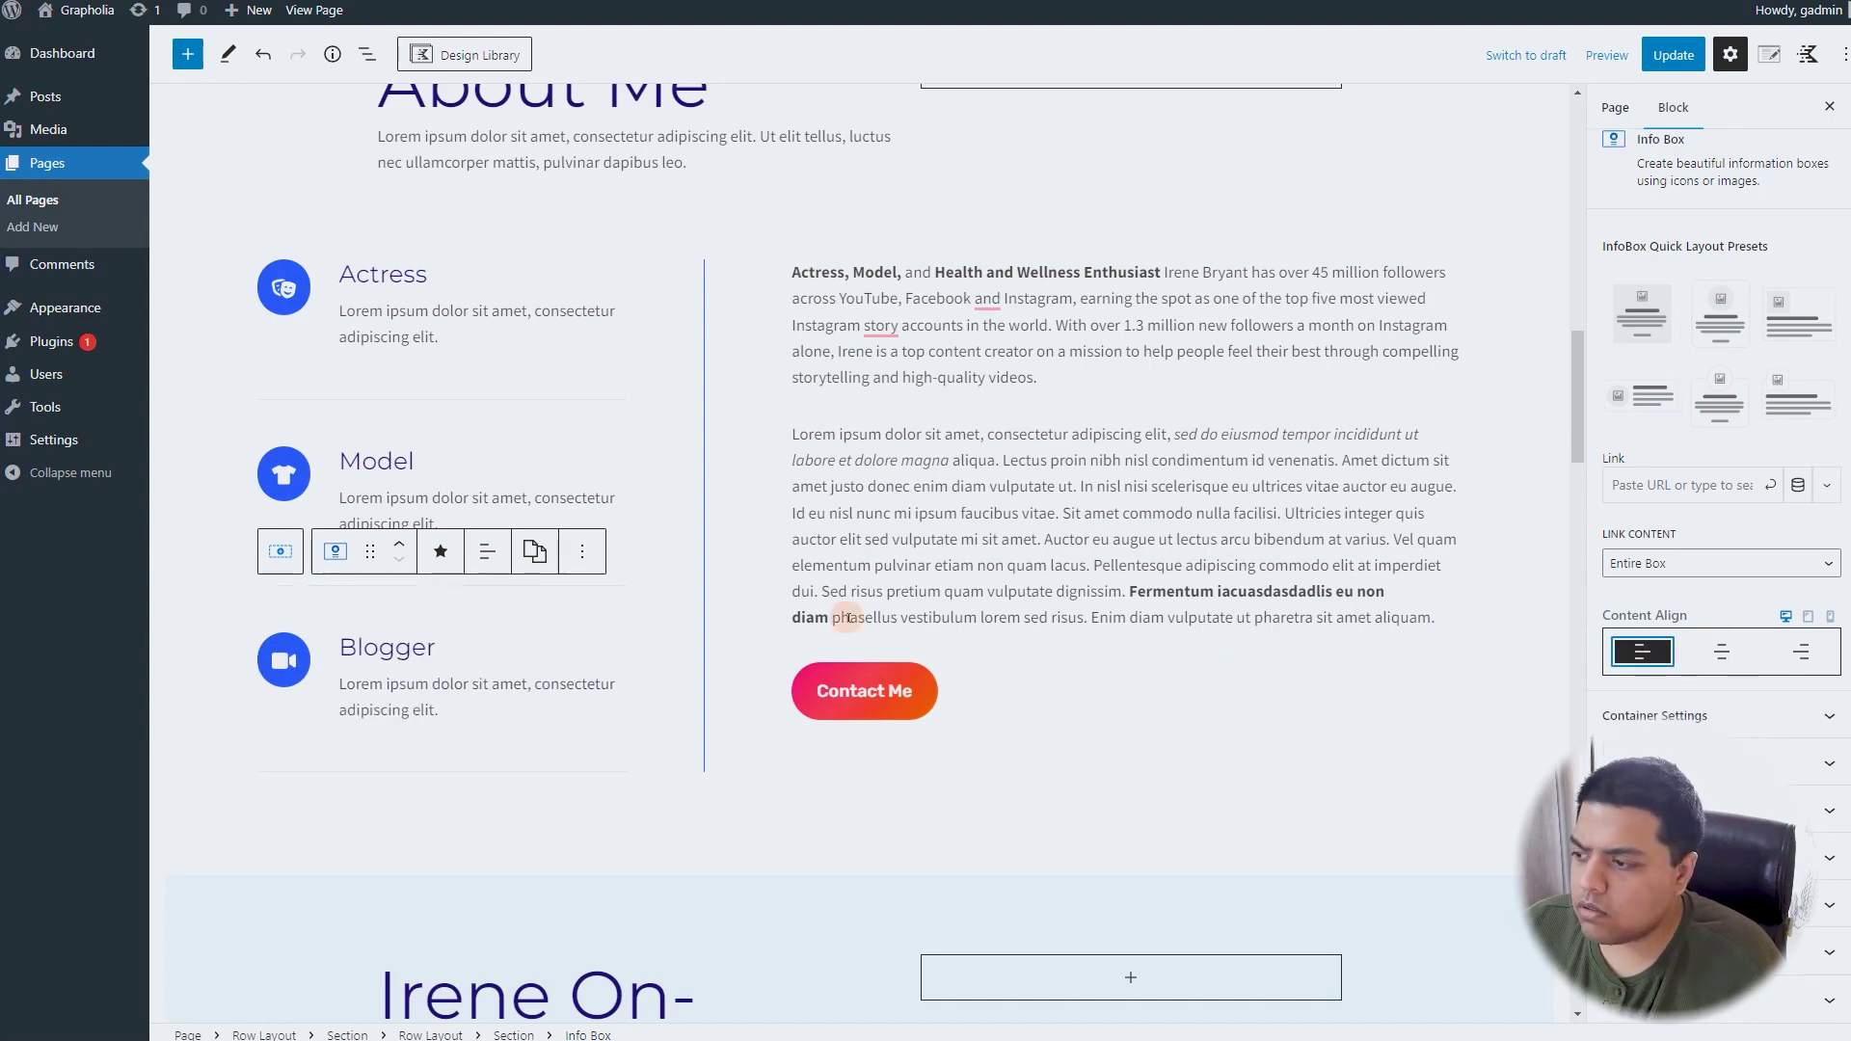
- View the media library choices for the first Creative Content image, including the alt text field, and close the library without replacing the image
scroll(935, 455, down, 5)
scroll(936, 455, down, 15)
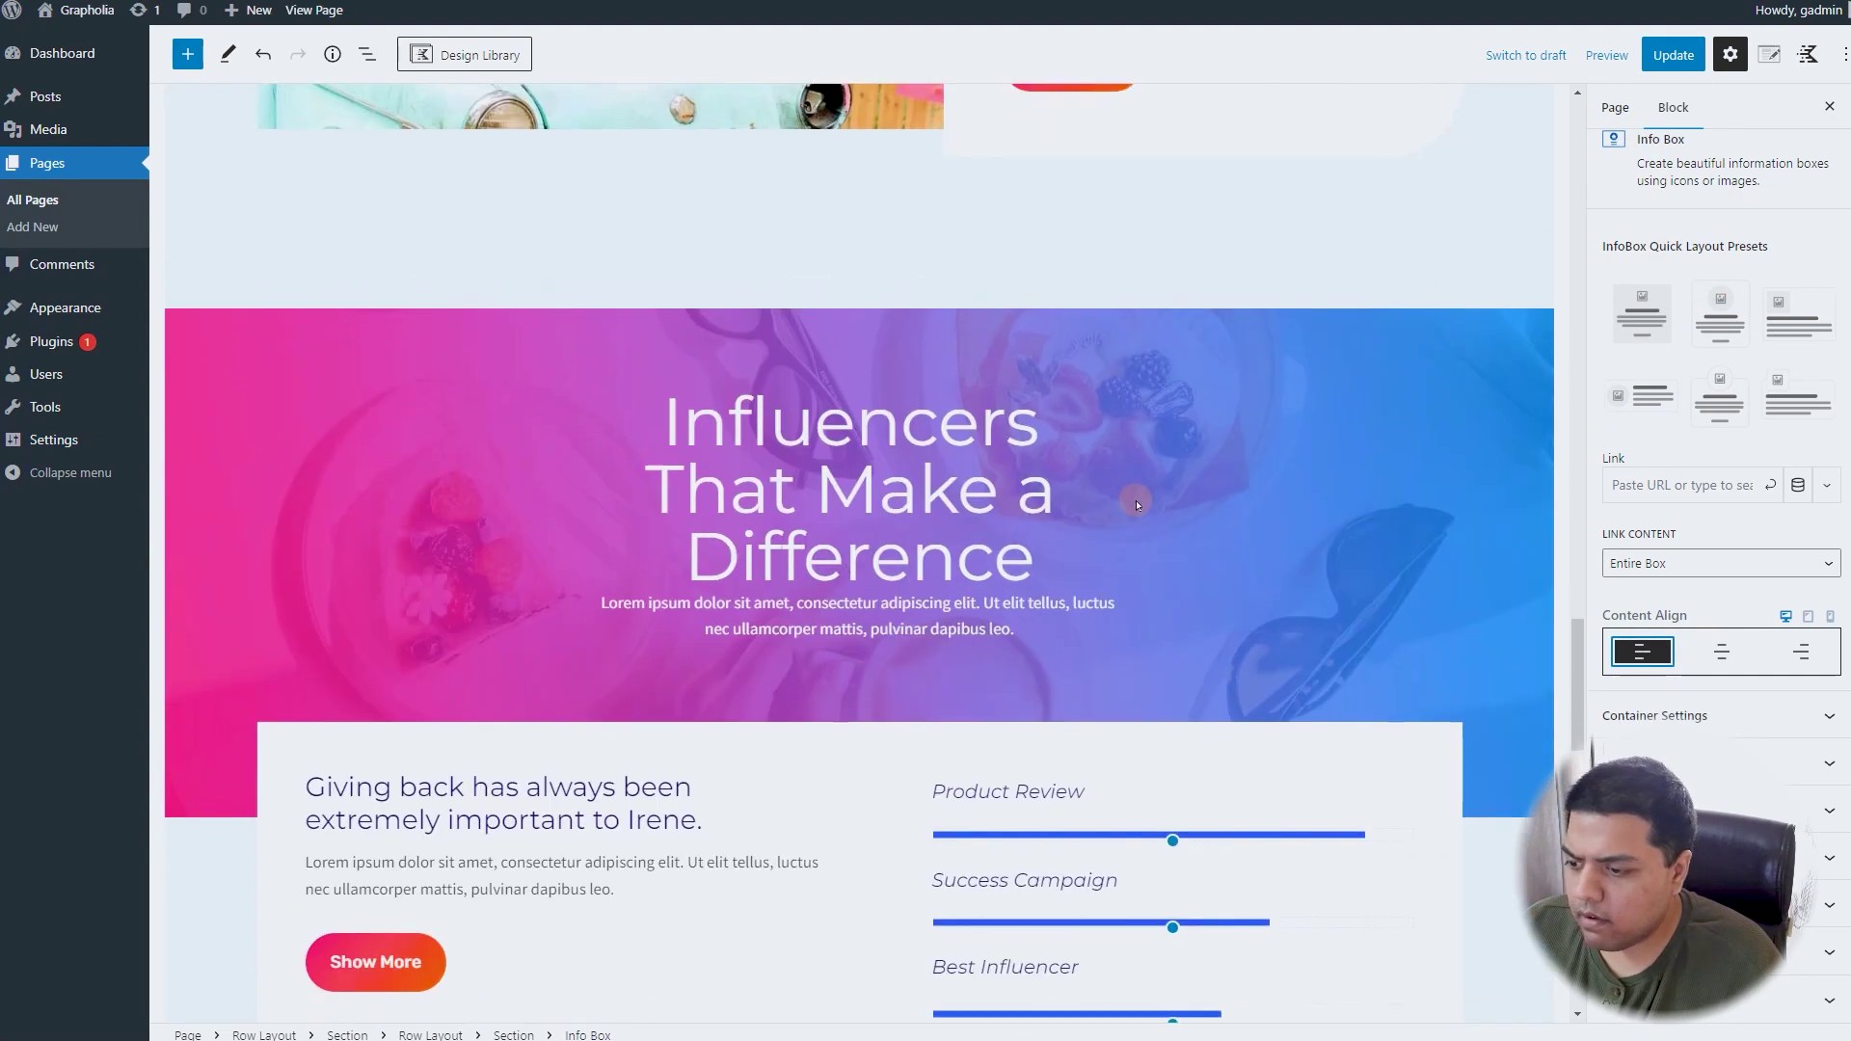
scroll(1138, 505, down, 6)
drag(1579, 715, 1594, 774)
click(698, 614)
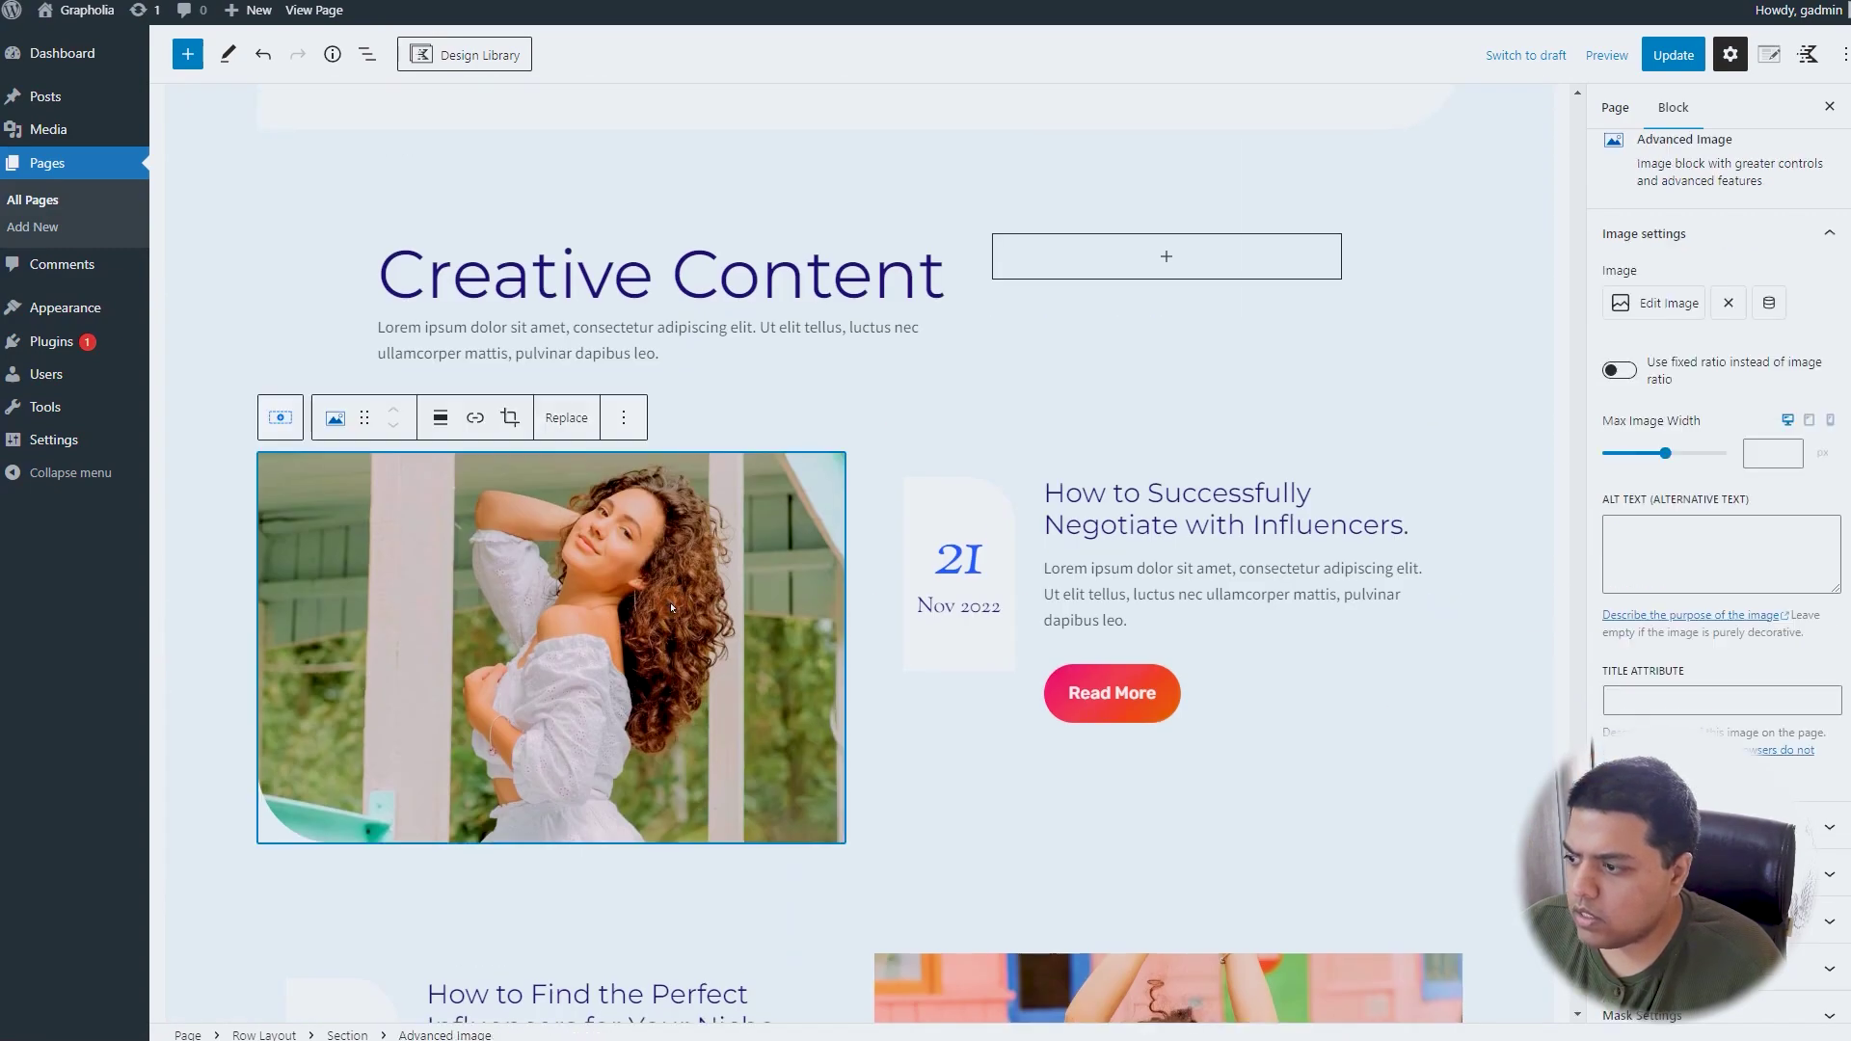
click(1669, 302)
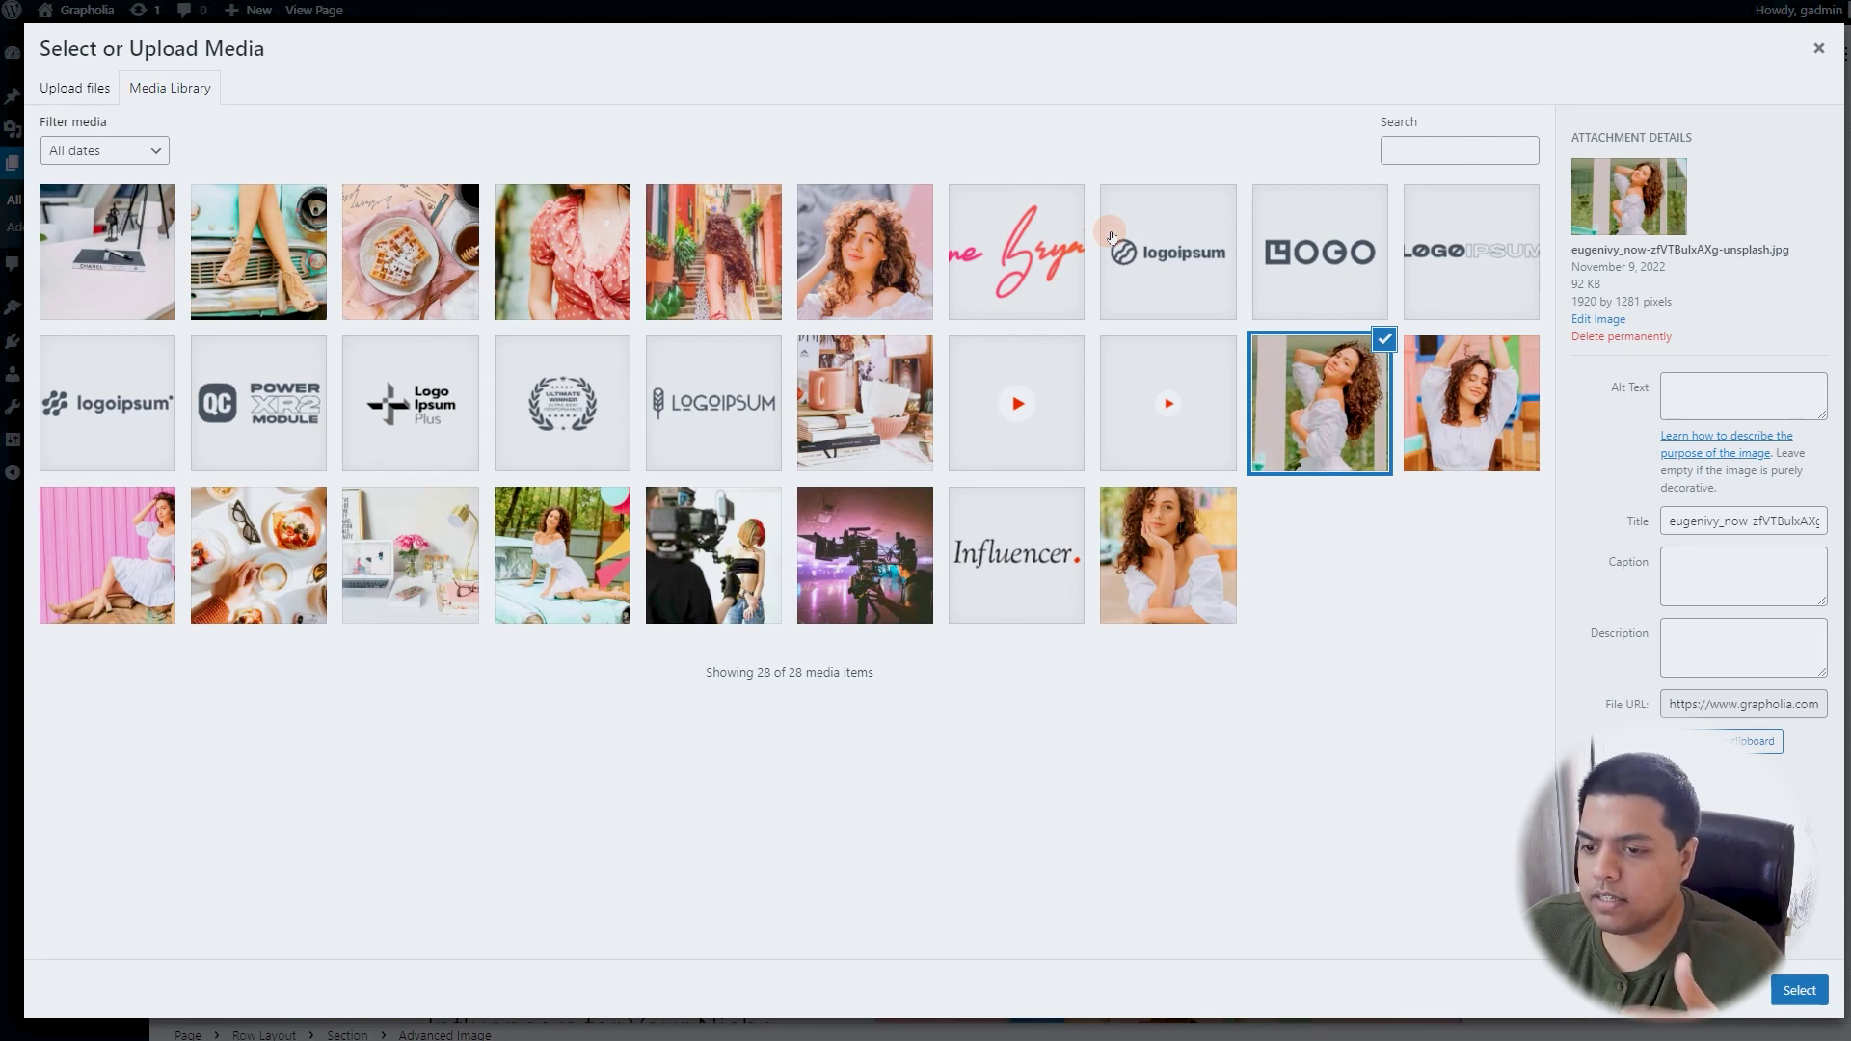
click(1683, 405)
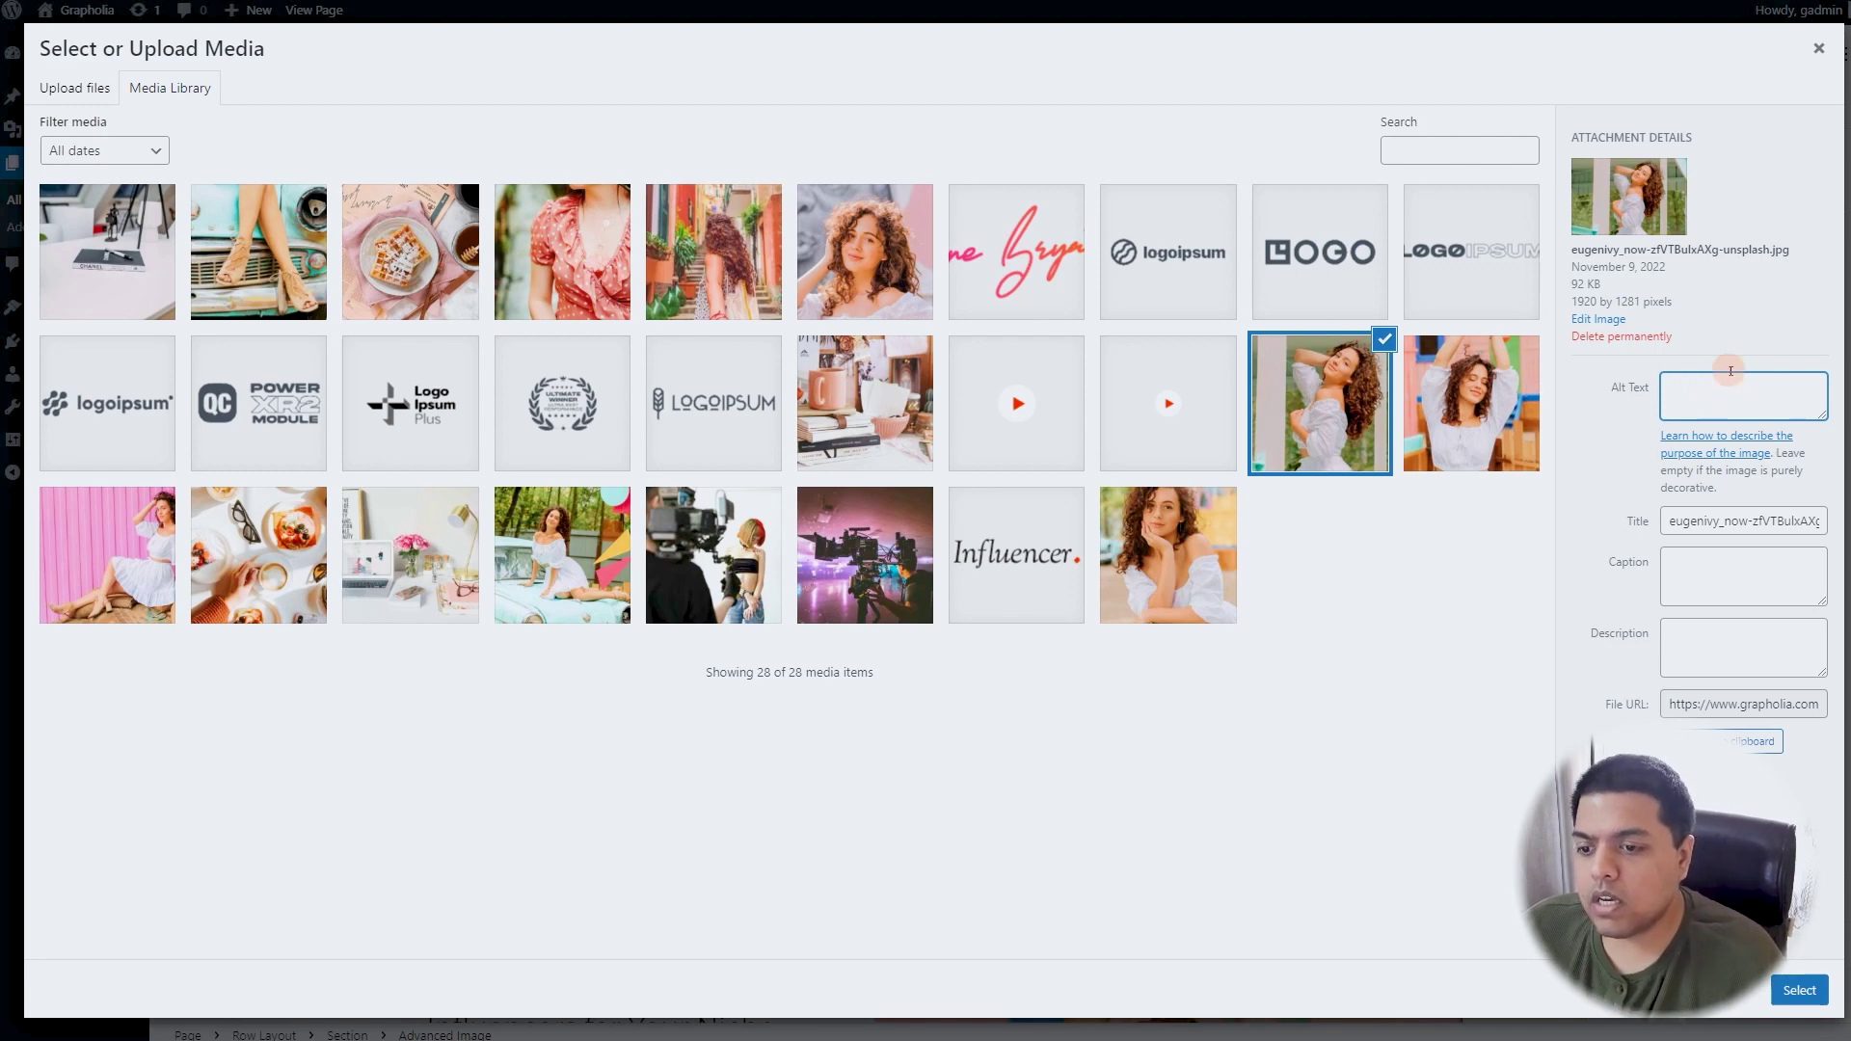
click(1819, 48)
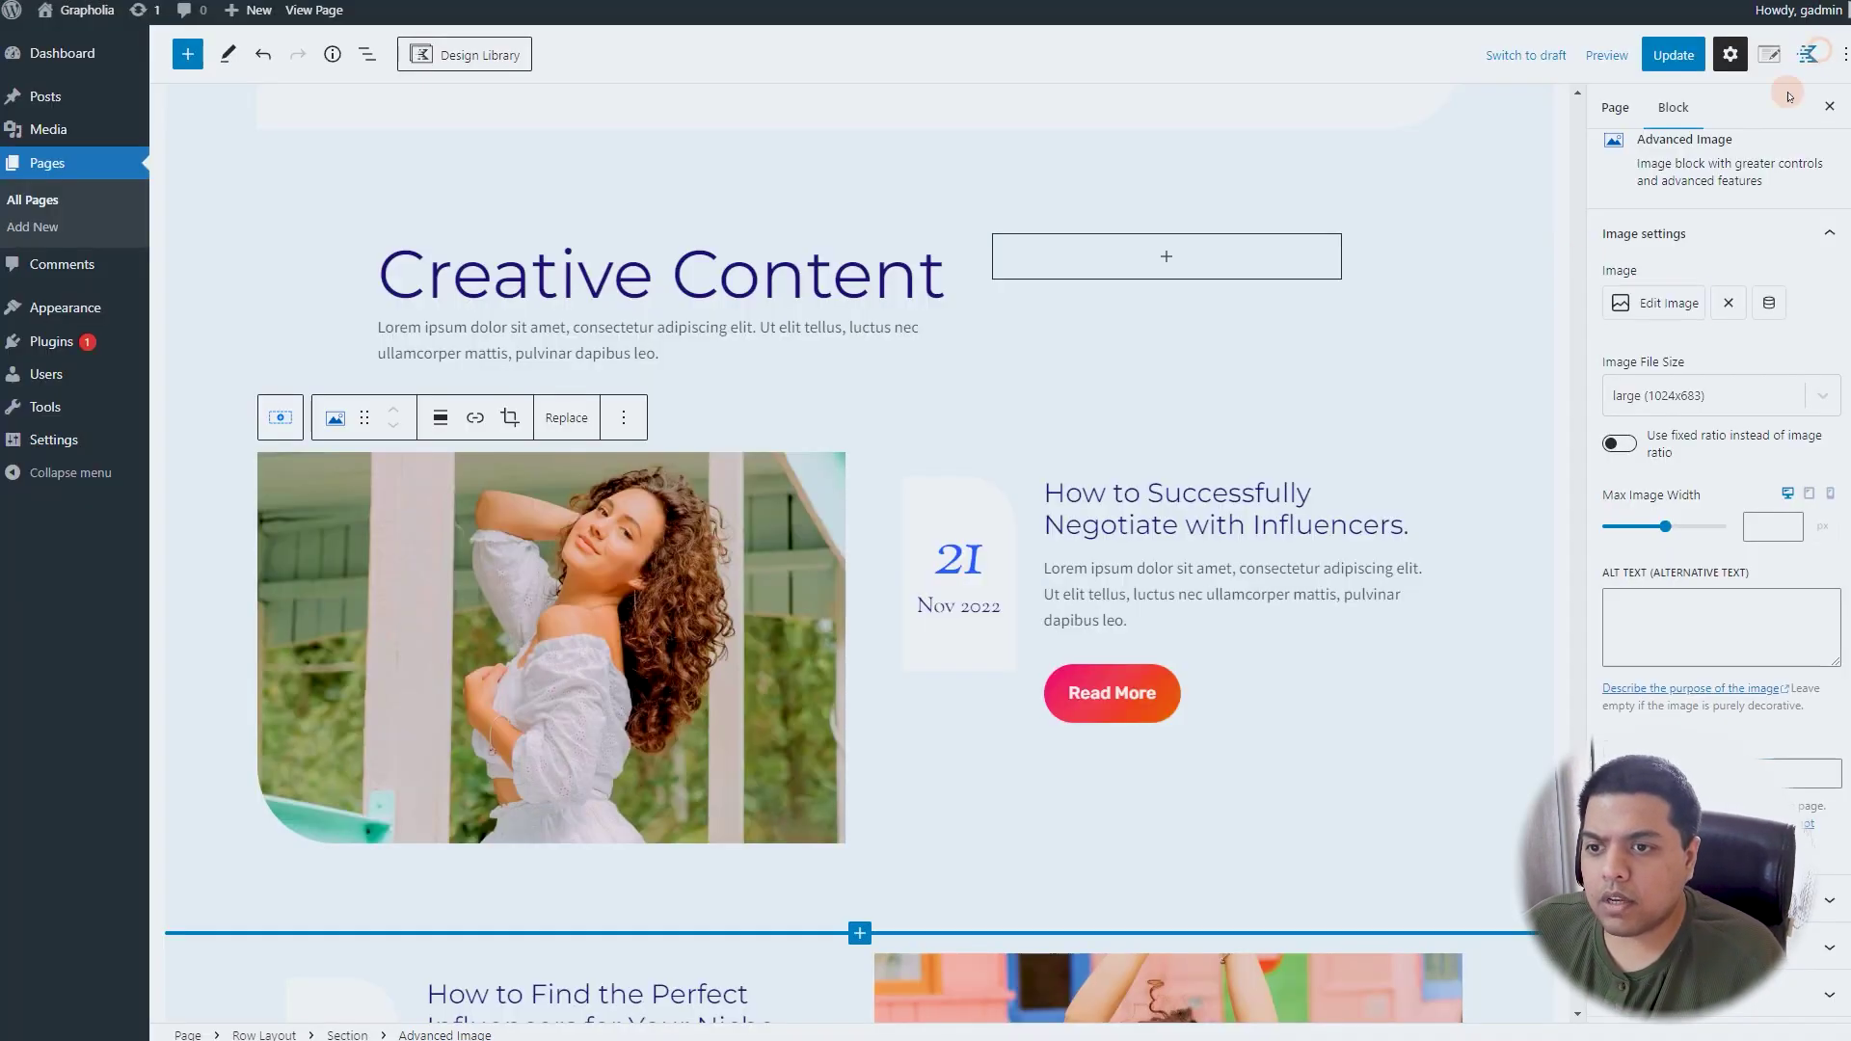
- Leave the Home page editor without saving and open the page for adding new plugins
mouse_move(96, 344)
click(187, 374)
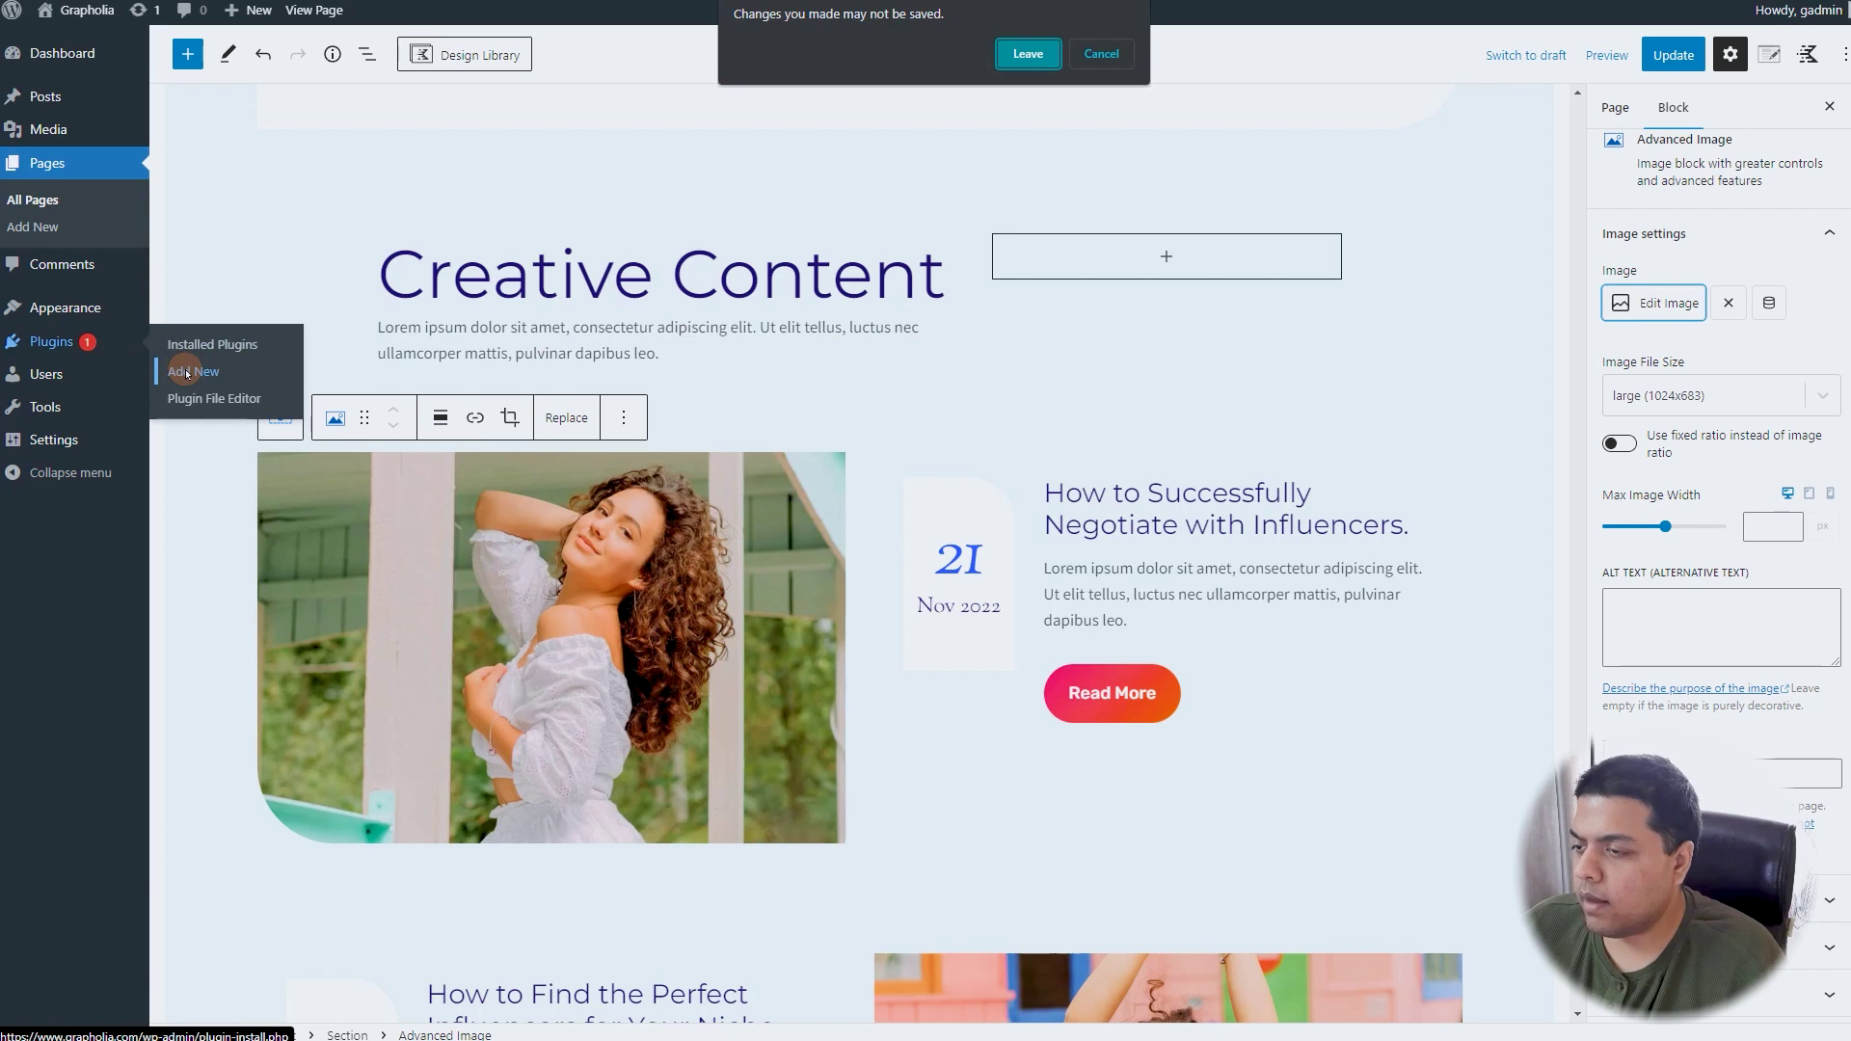
click(1010, 58)
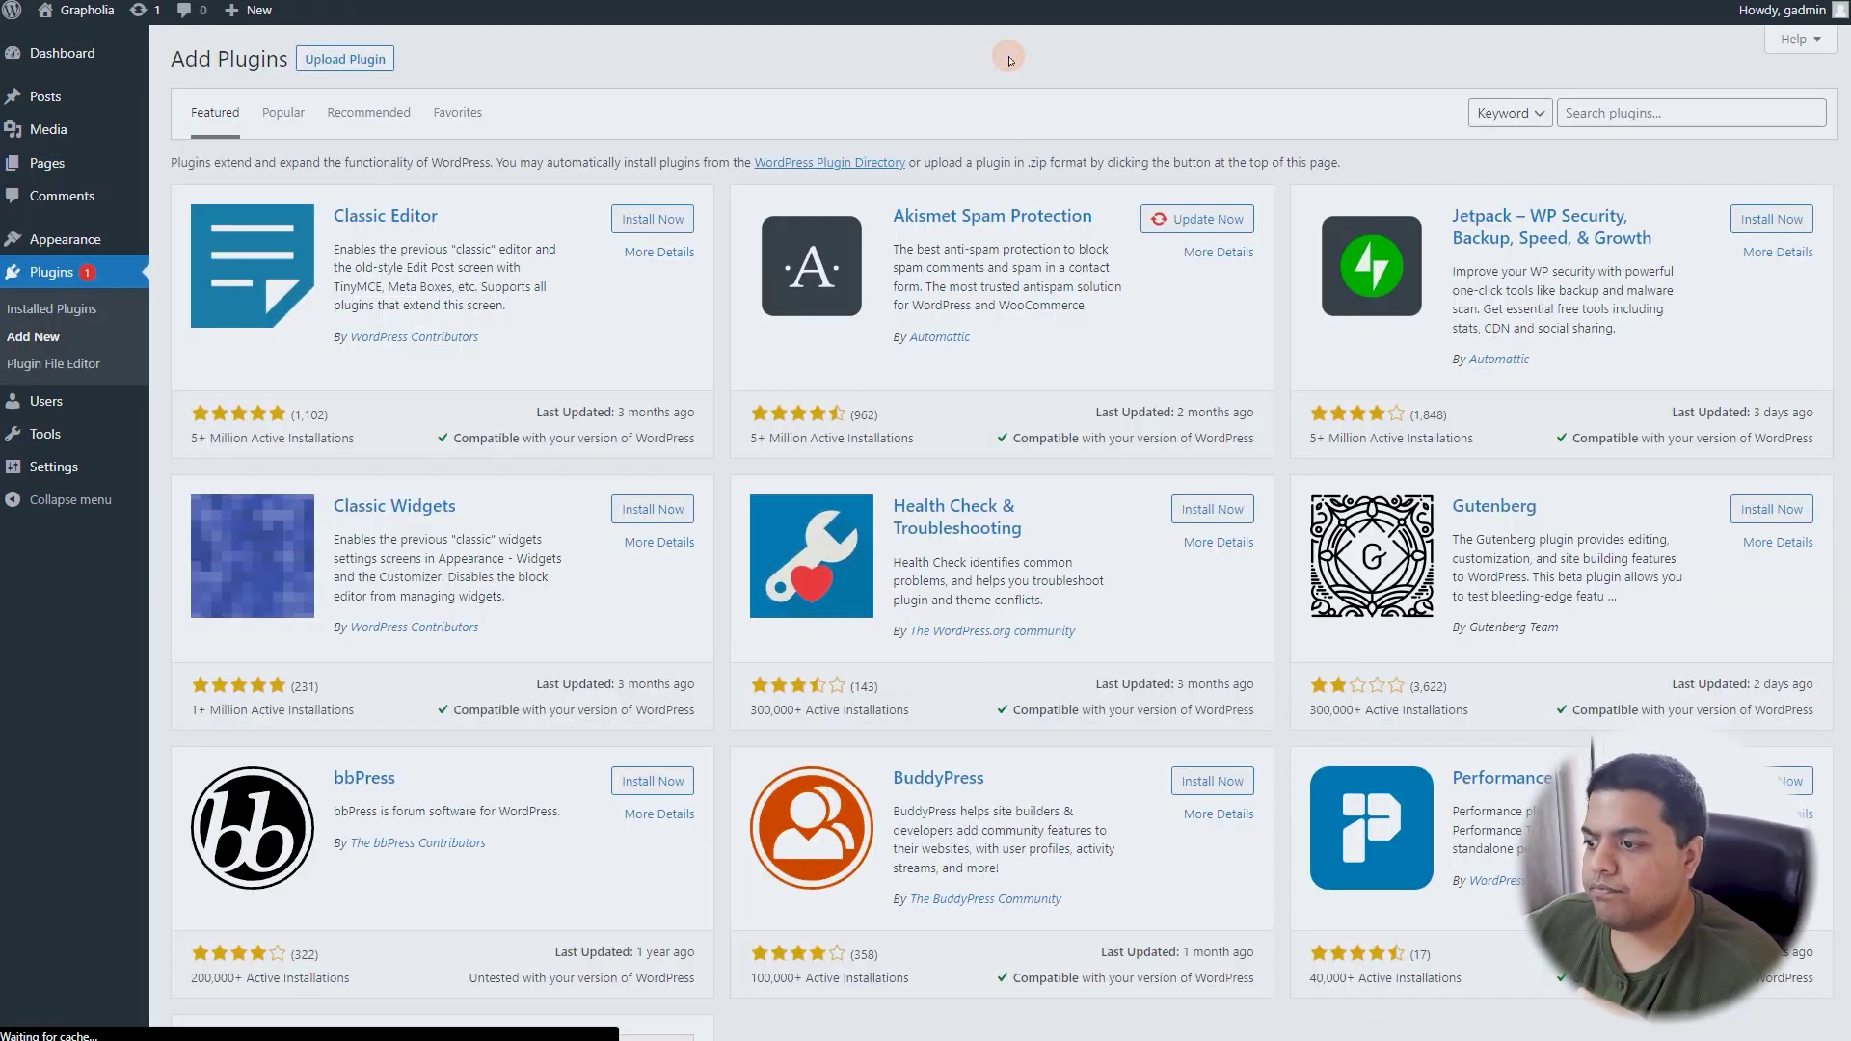
- Search the plugin directory for "squirrly seo" and for "seo framework"
click(1624, 113)
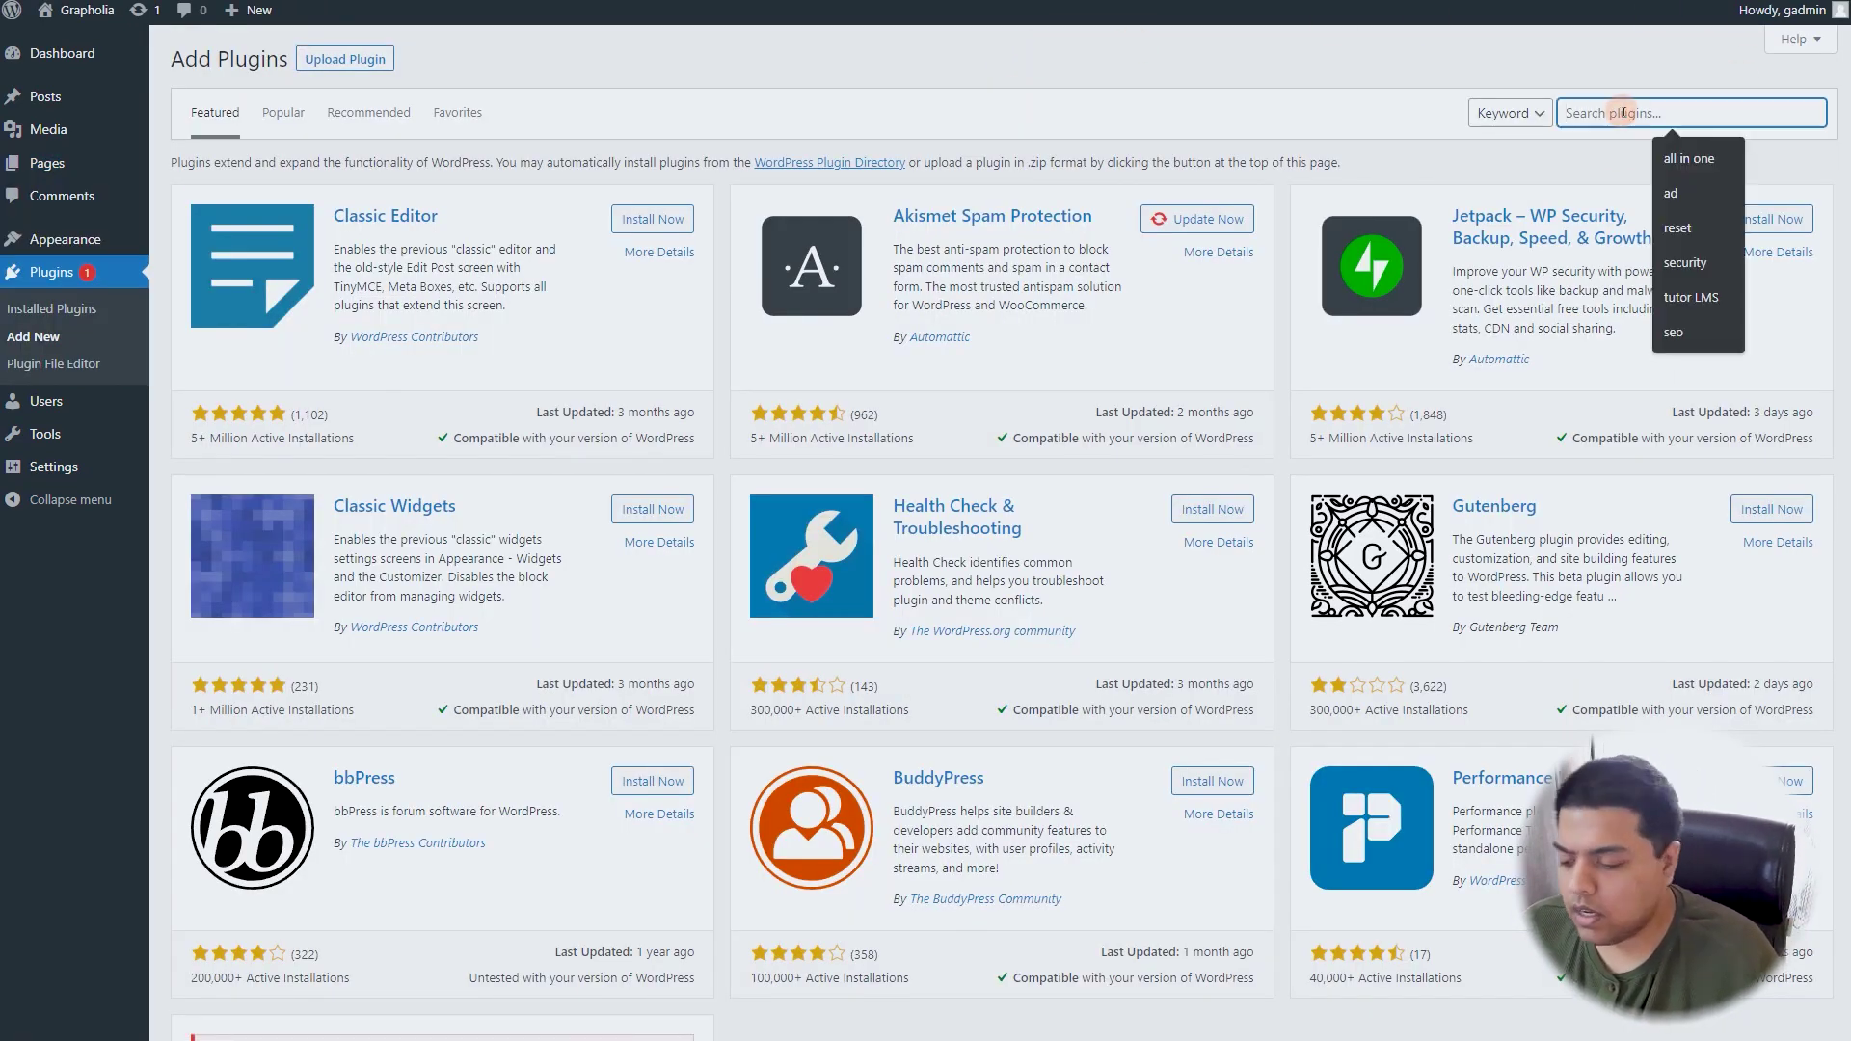
text(squirrly seo)
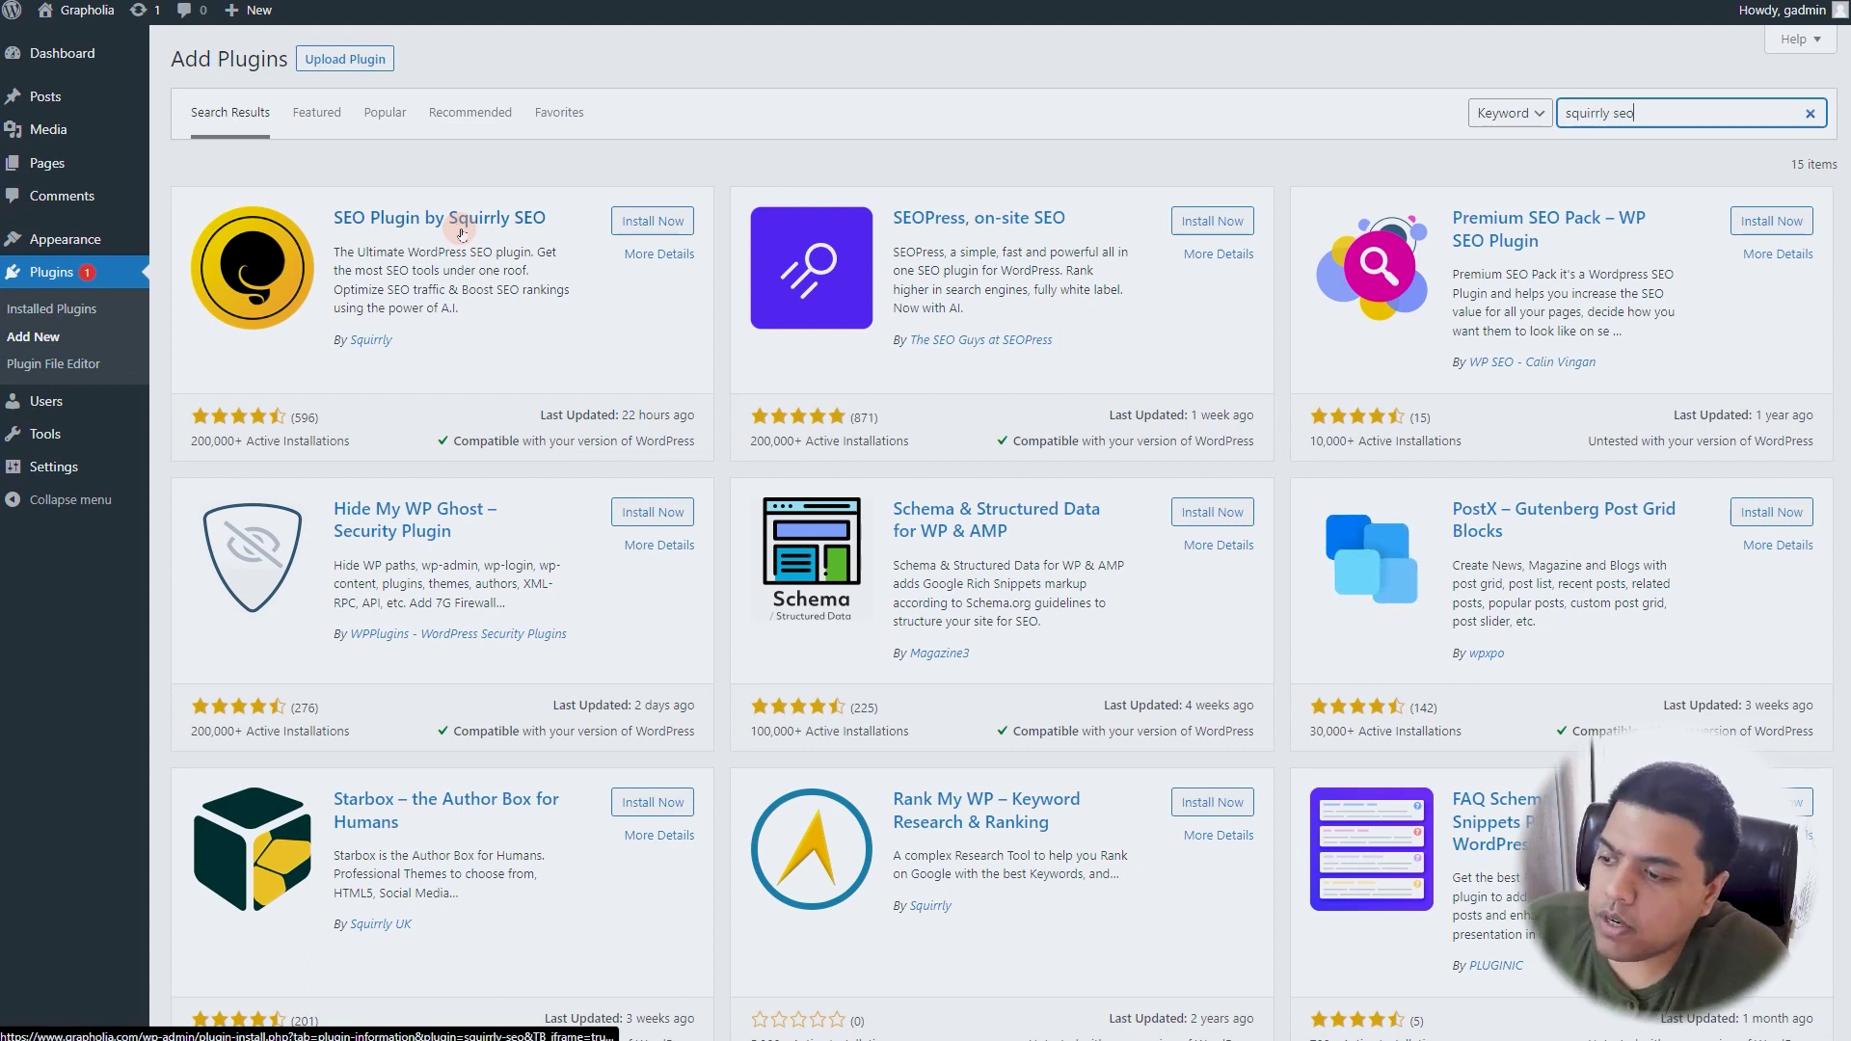
drag(1681, 112, 1476, 114)
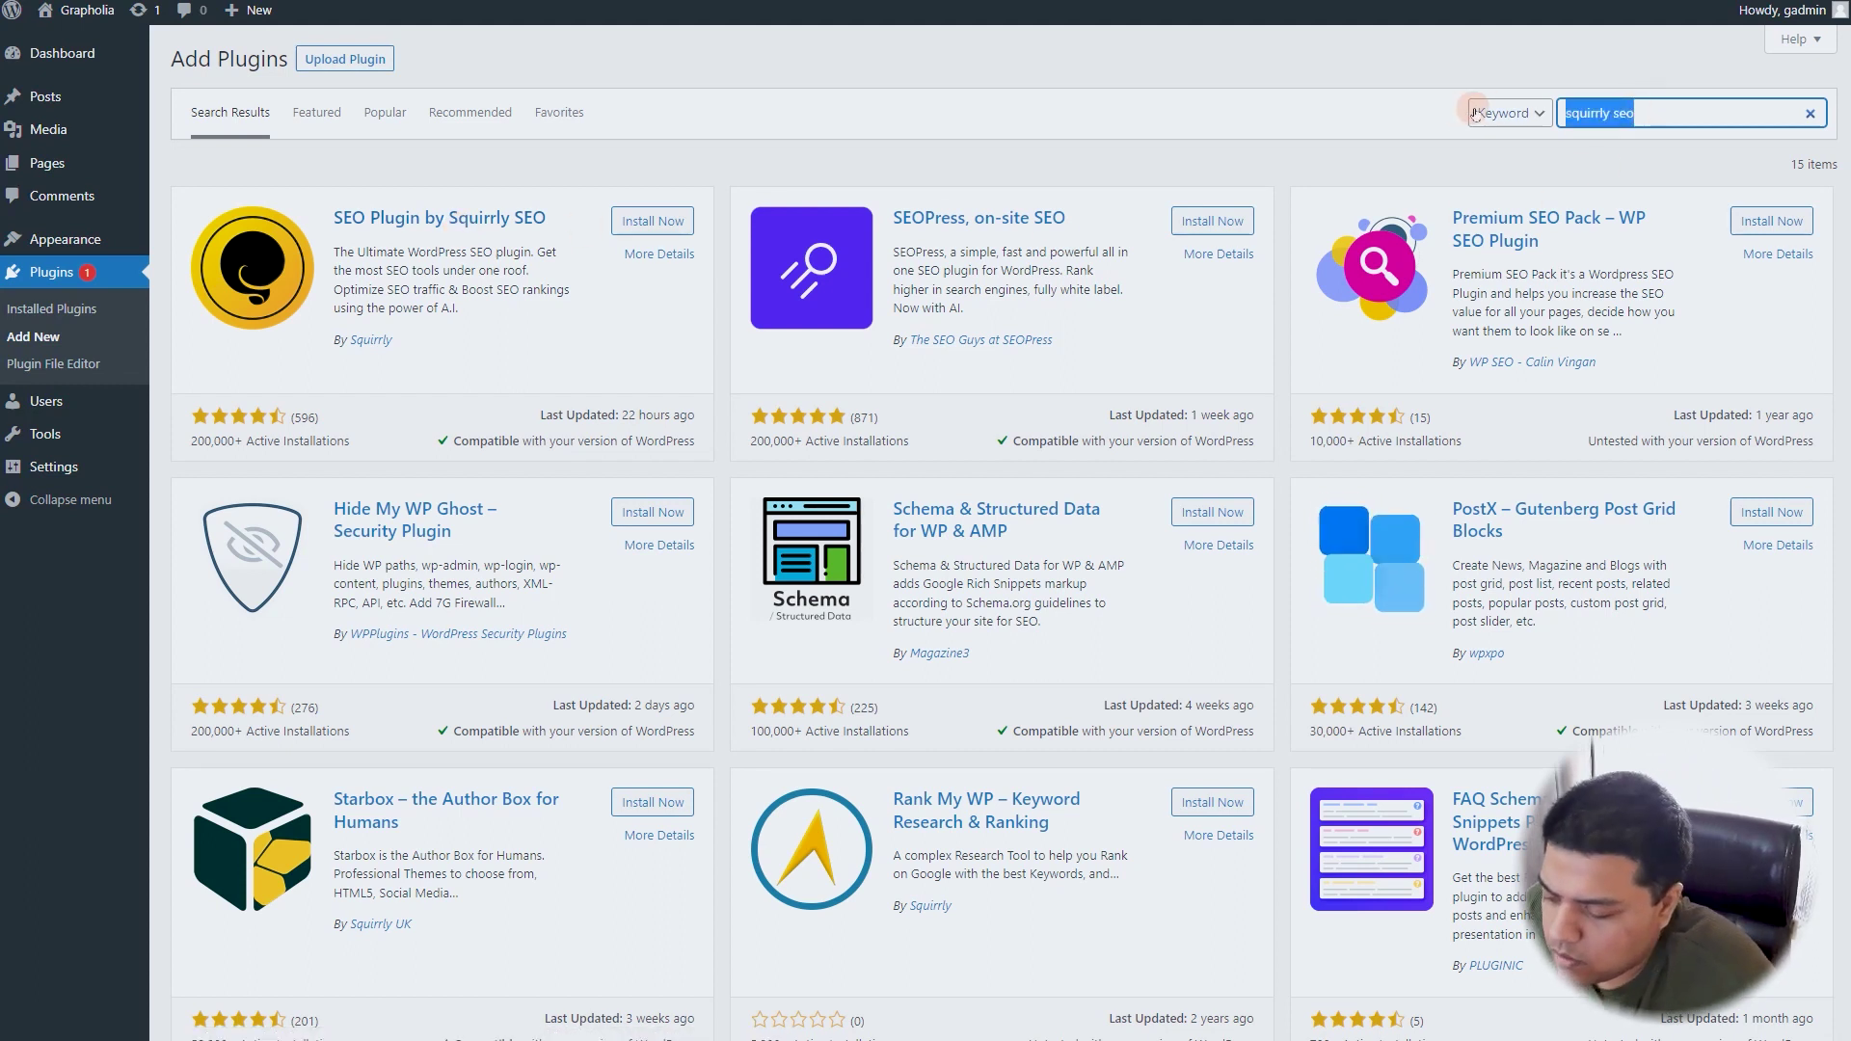
text(seo framework)
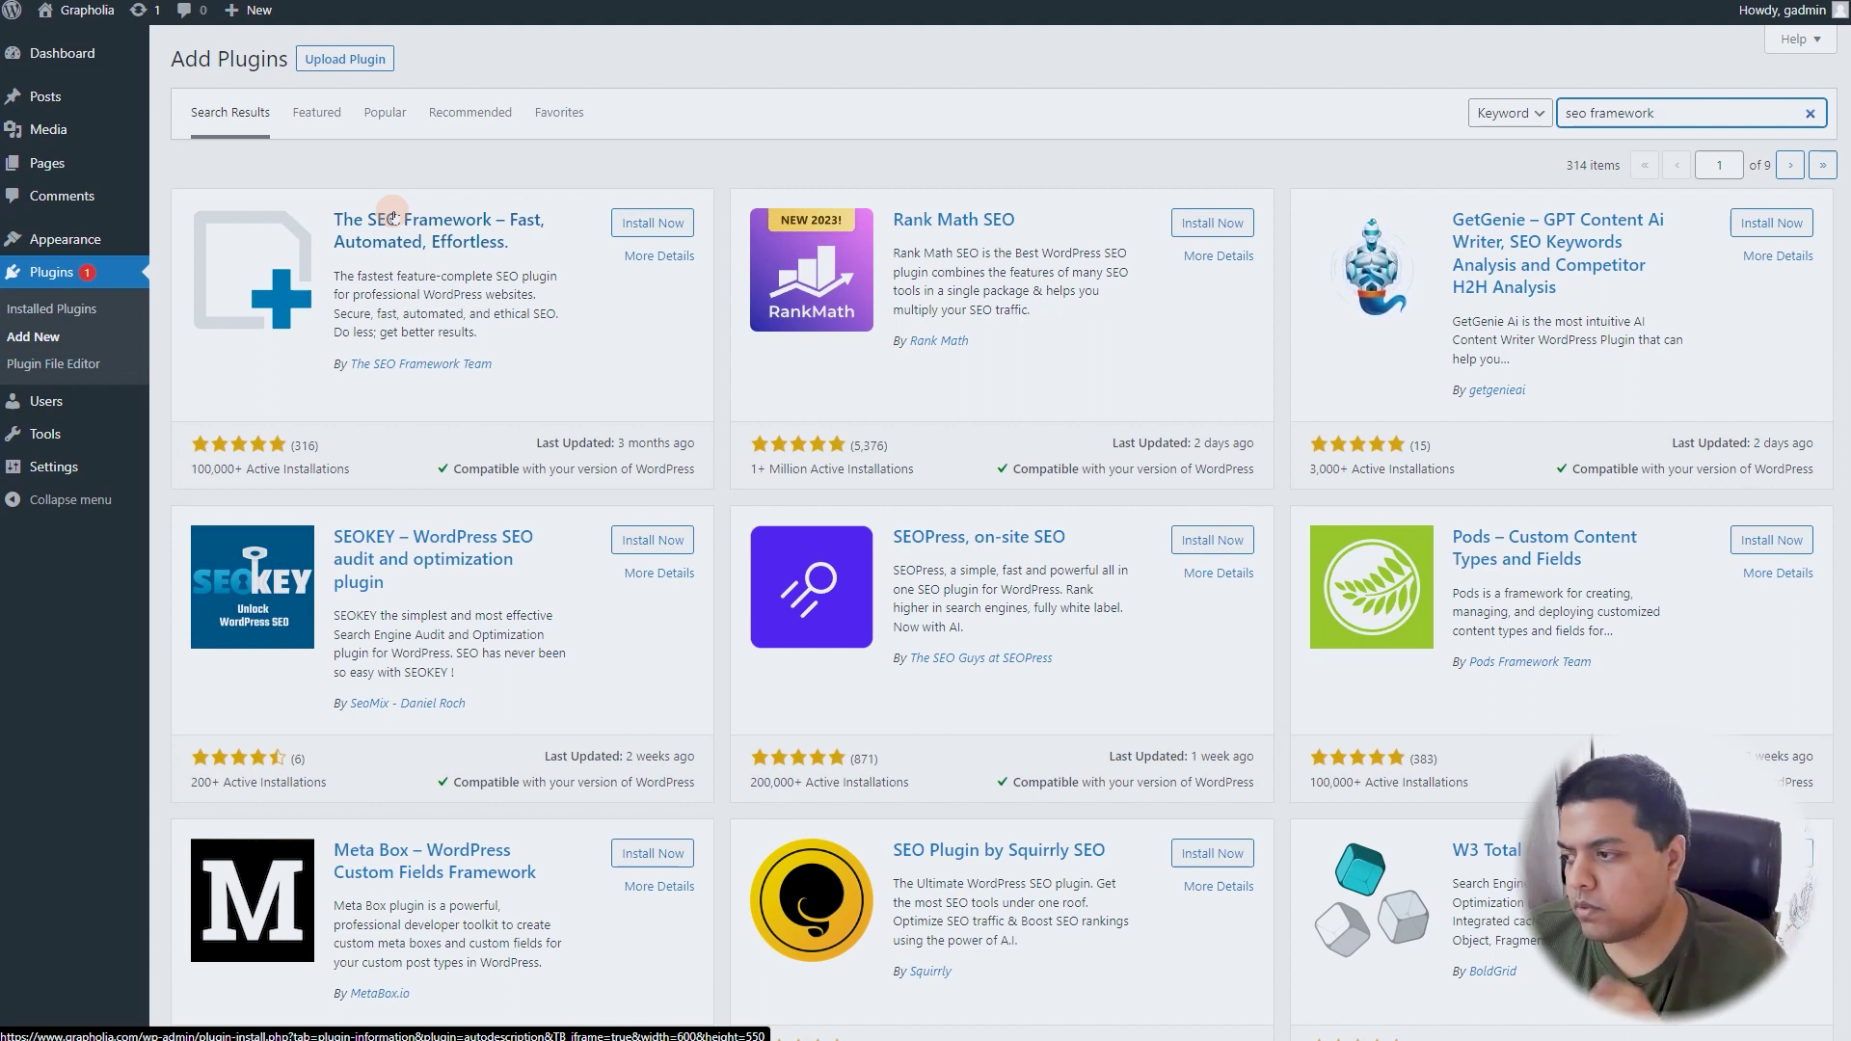
click(943, 195)
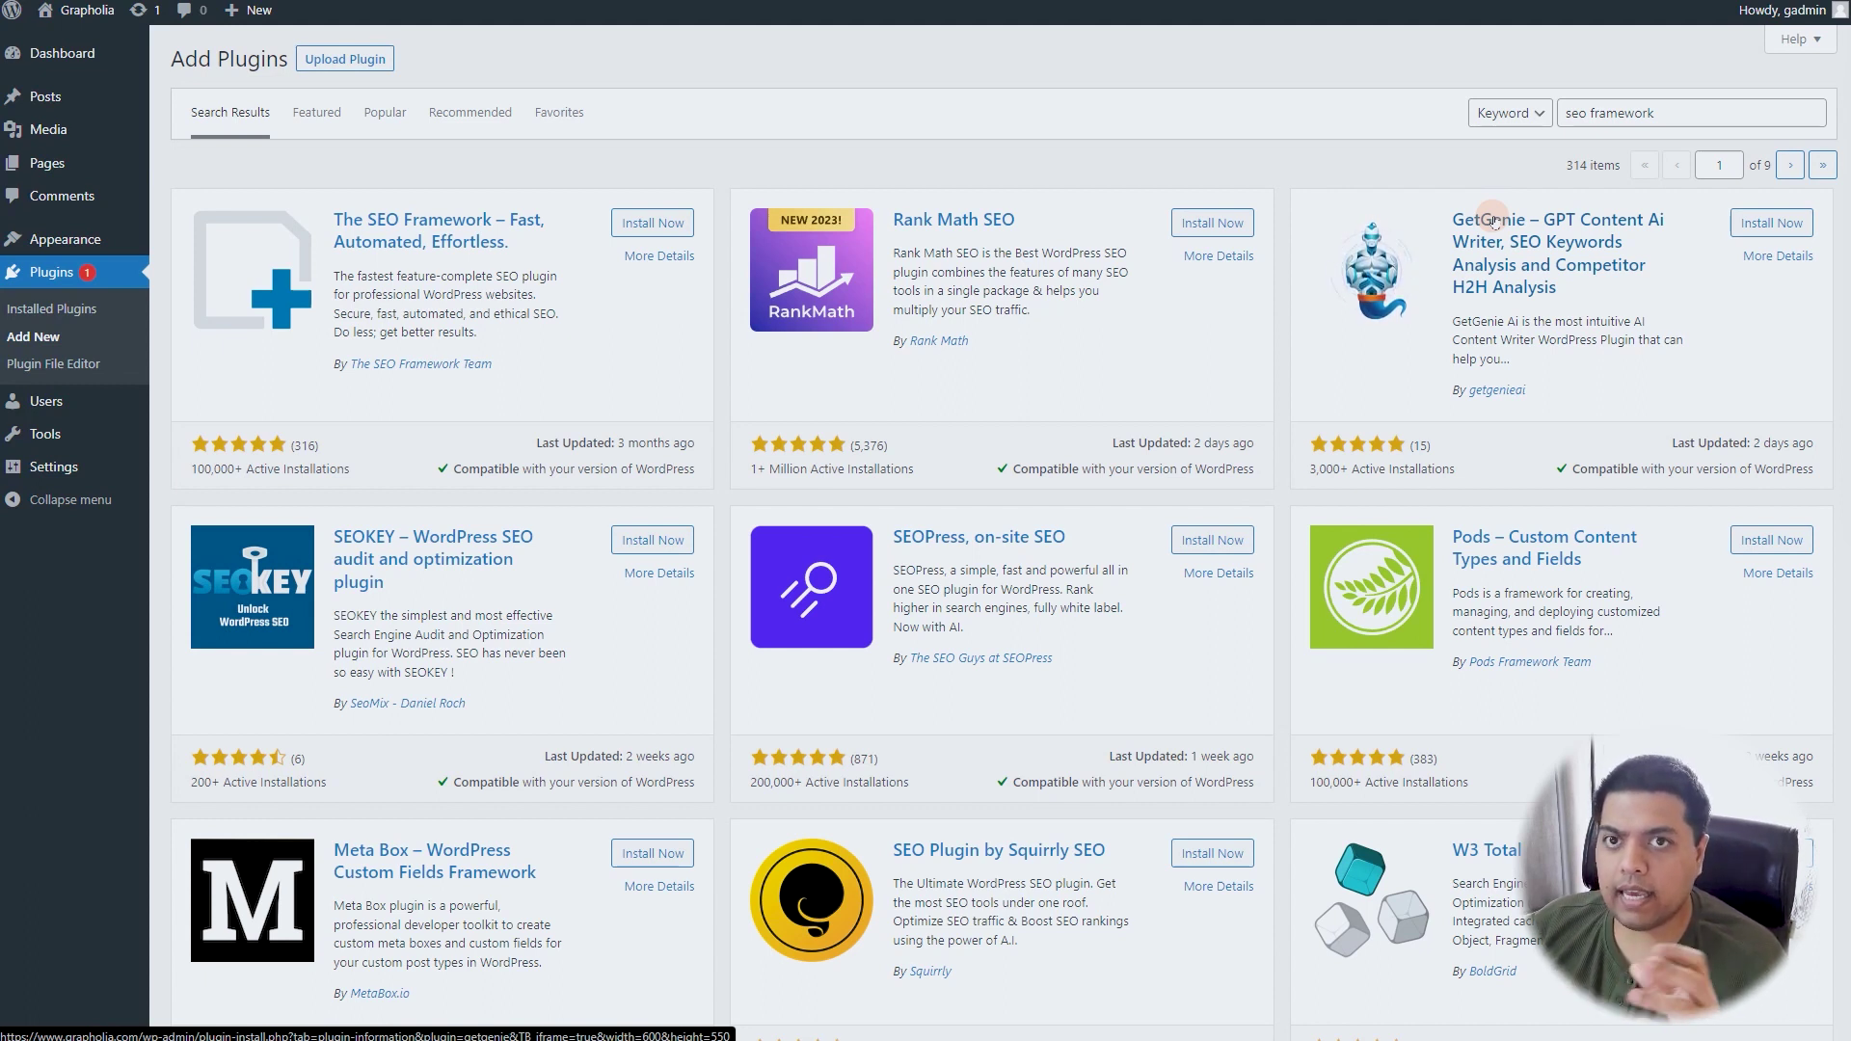
- Search the plugin directory for "unbloater" and read through the Unbloater plugin's list of included options
drag(1661, 113, 1516, 116)
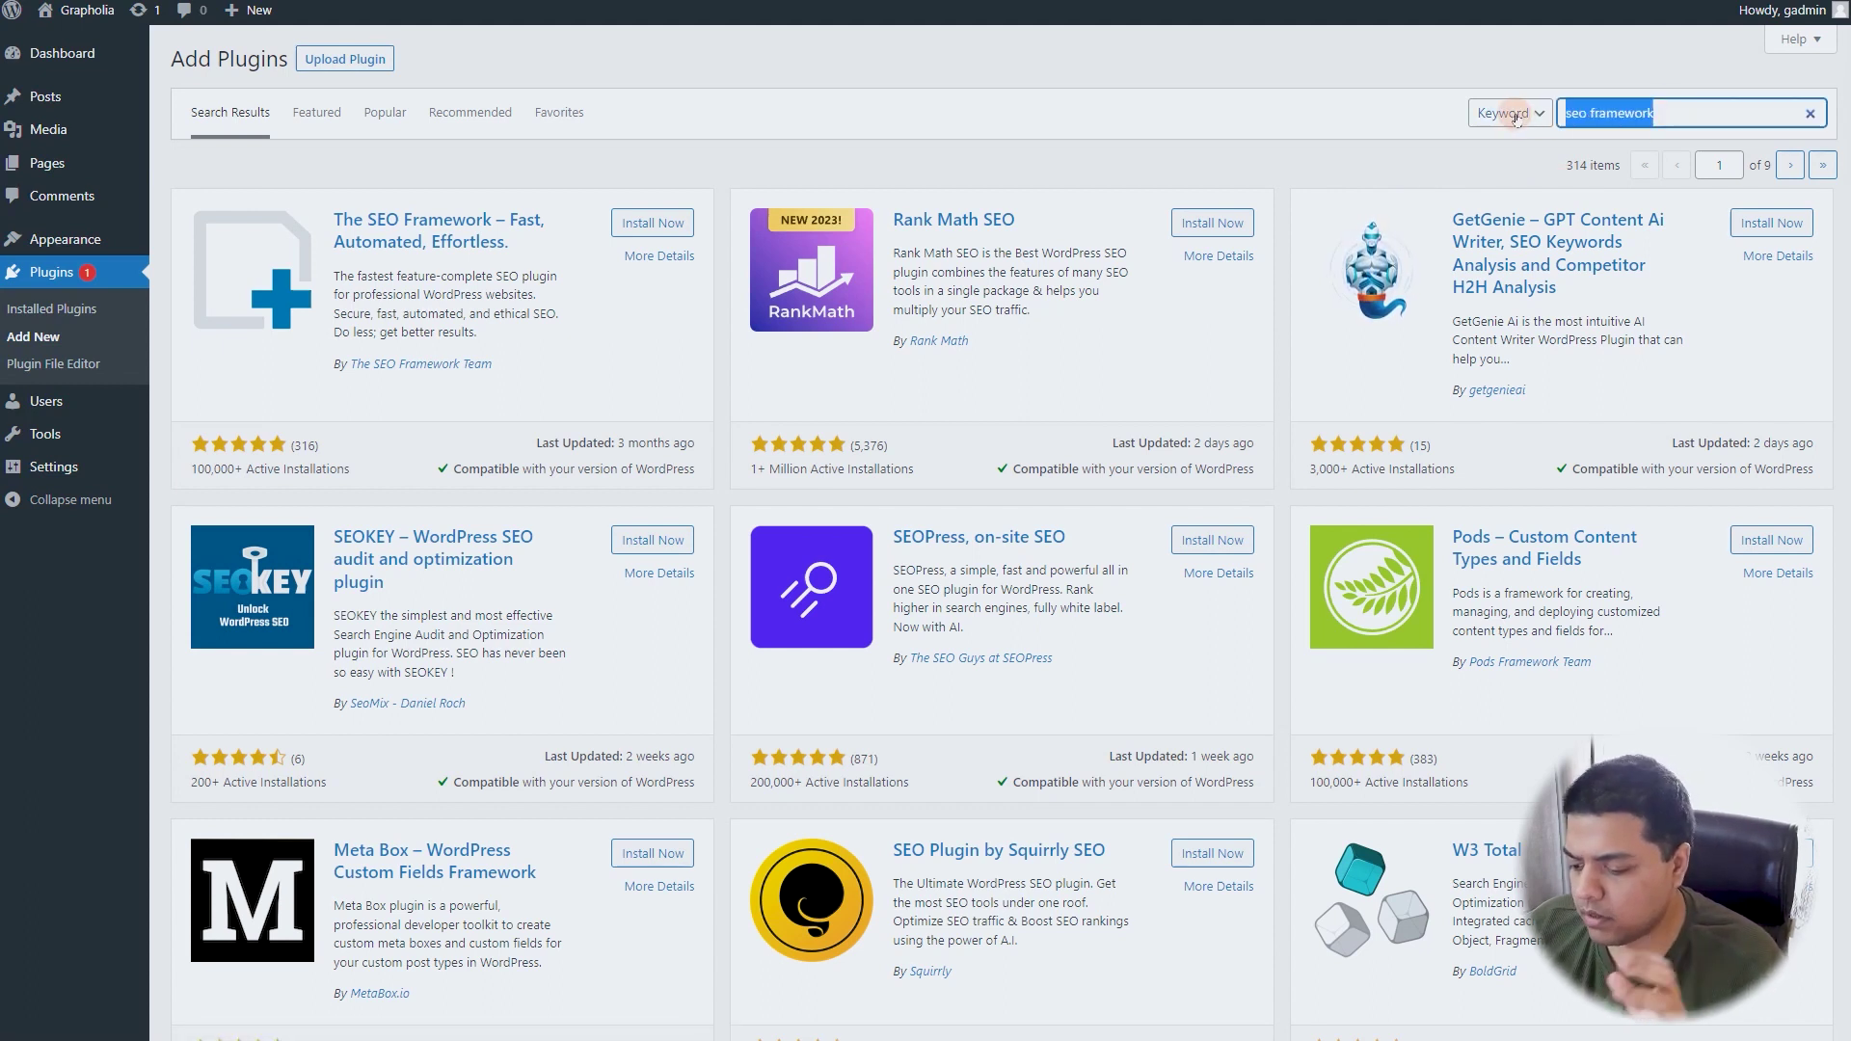
text(unbloater)
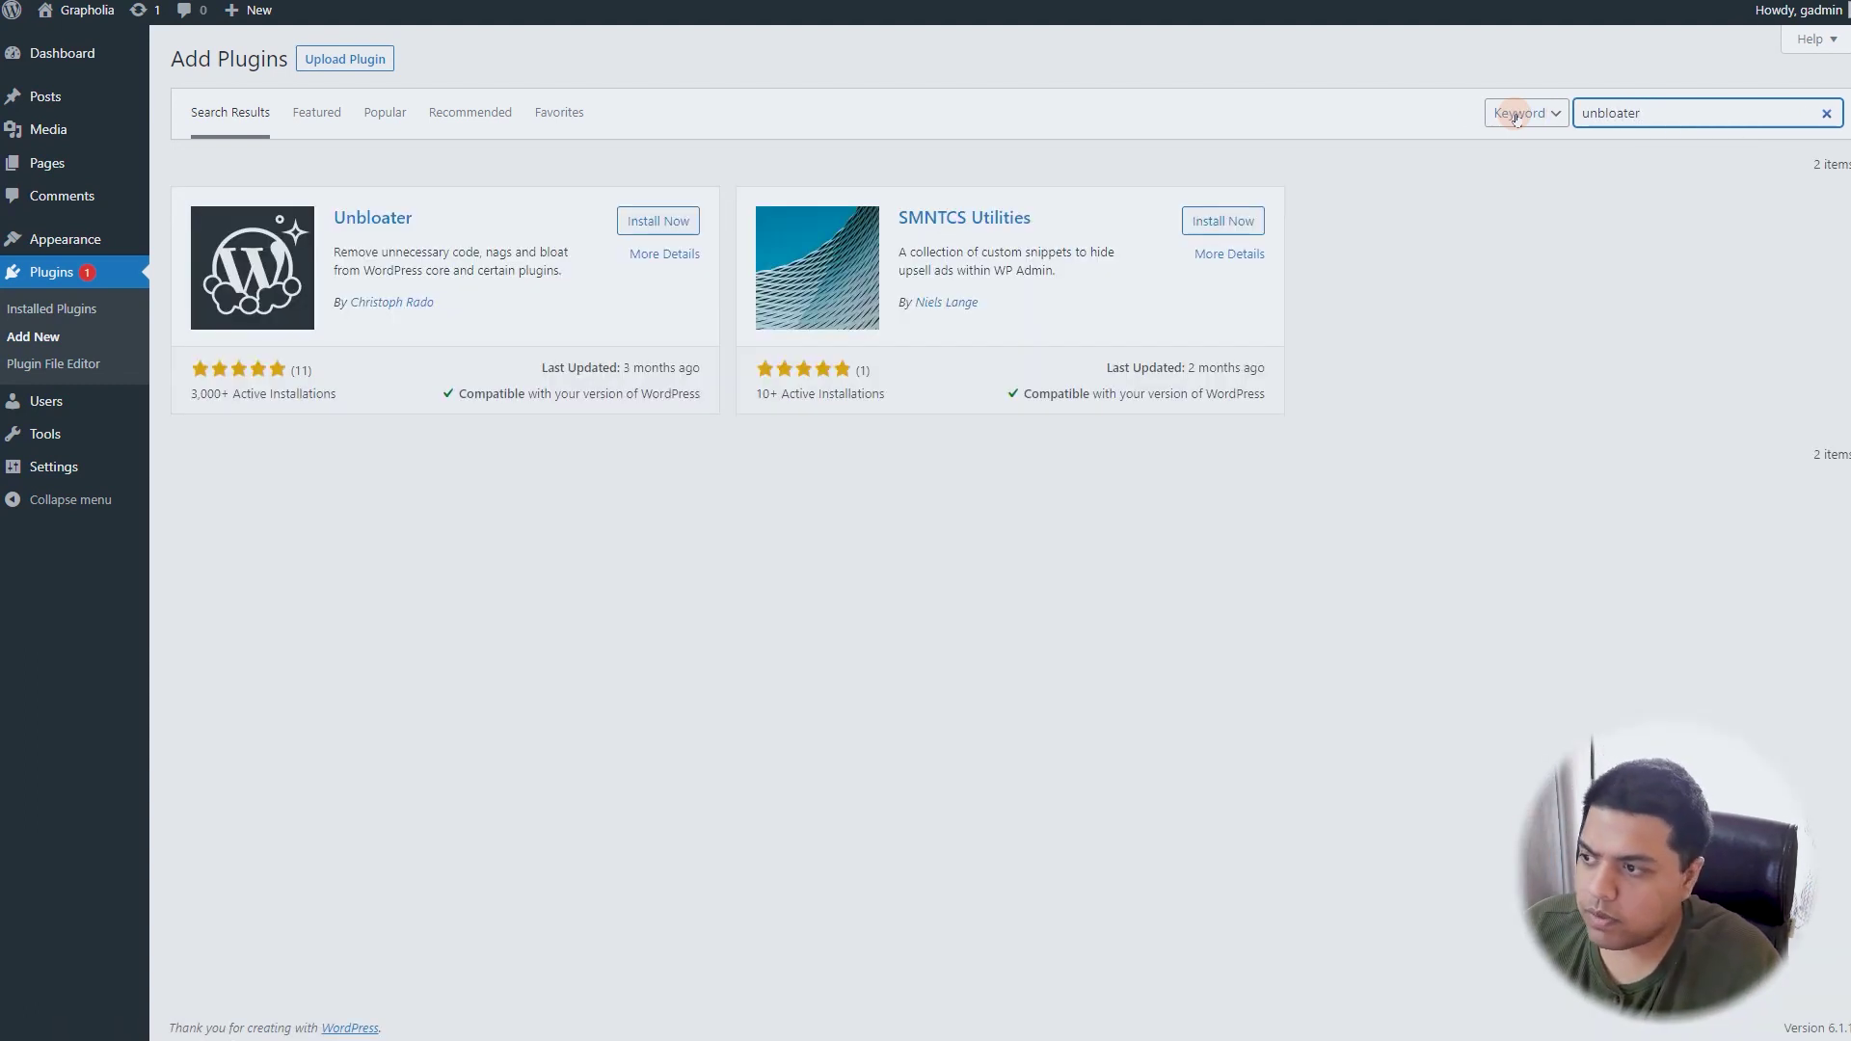
click(367, 220)
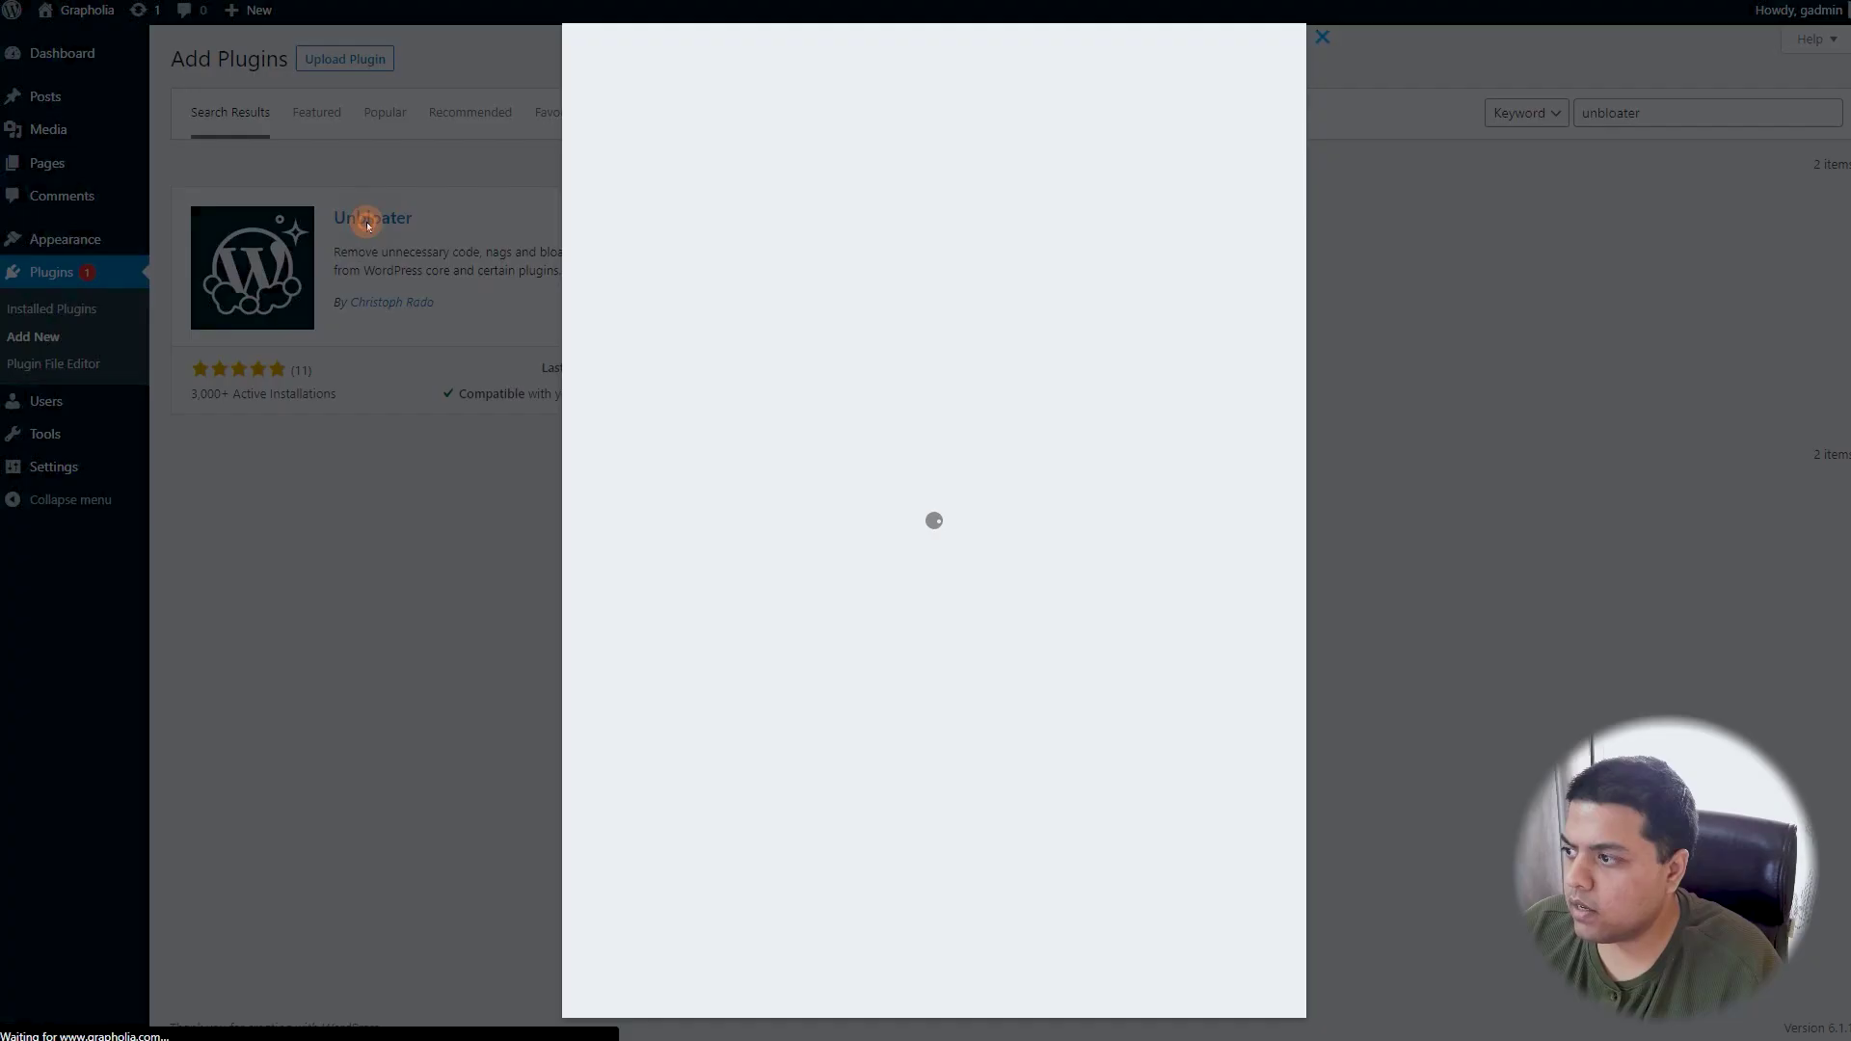
scroll(819, 473, down, 5)
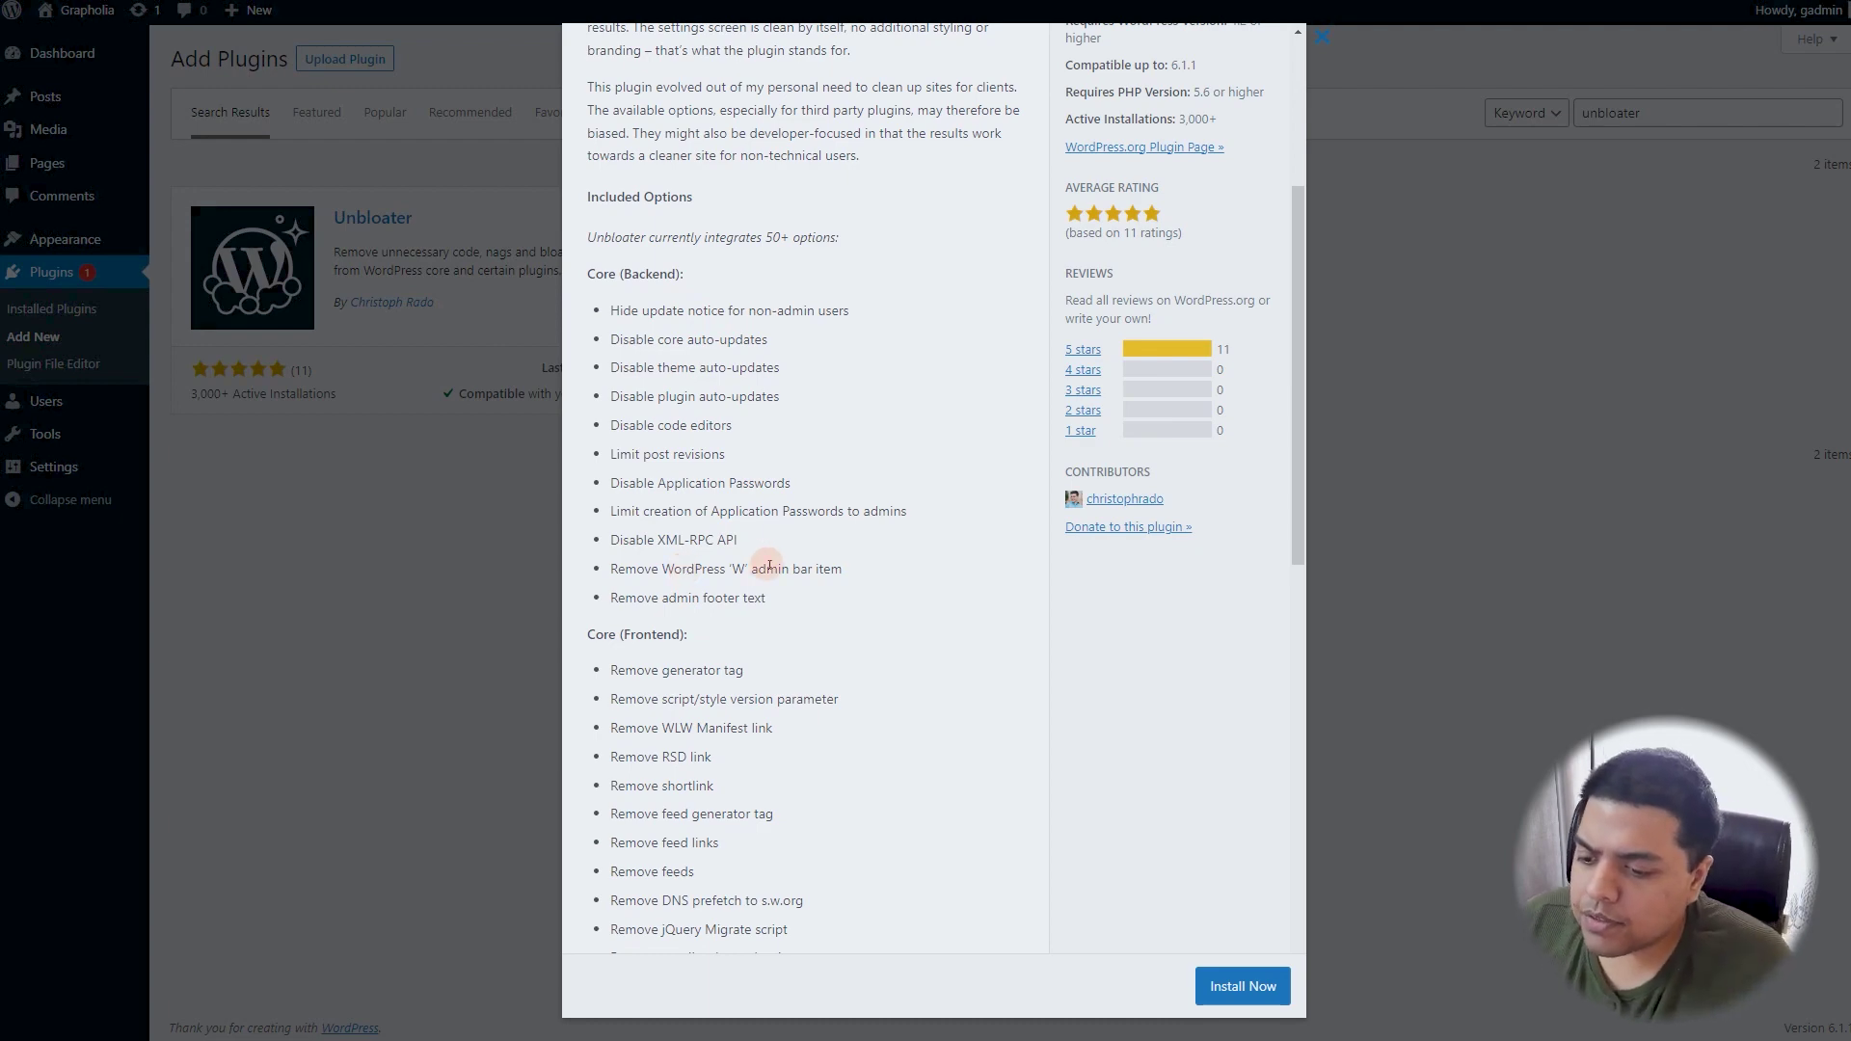
scroll(757, 555, down, 3)
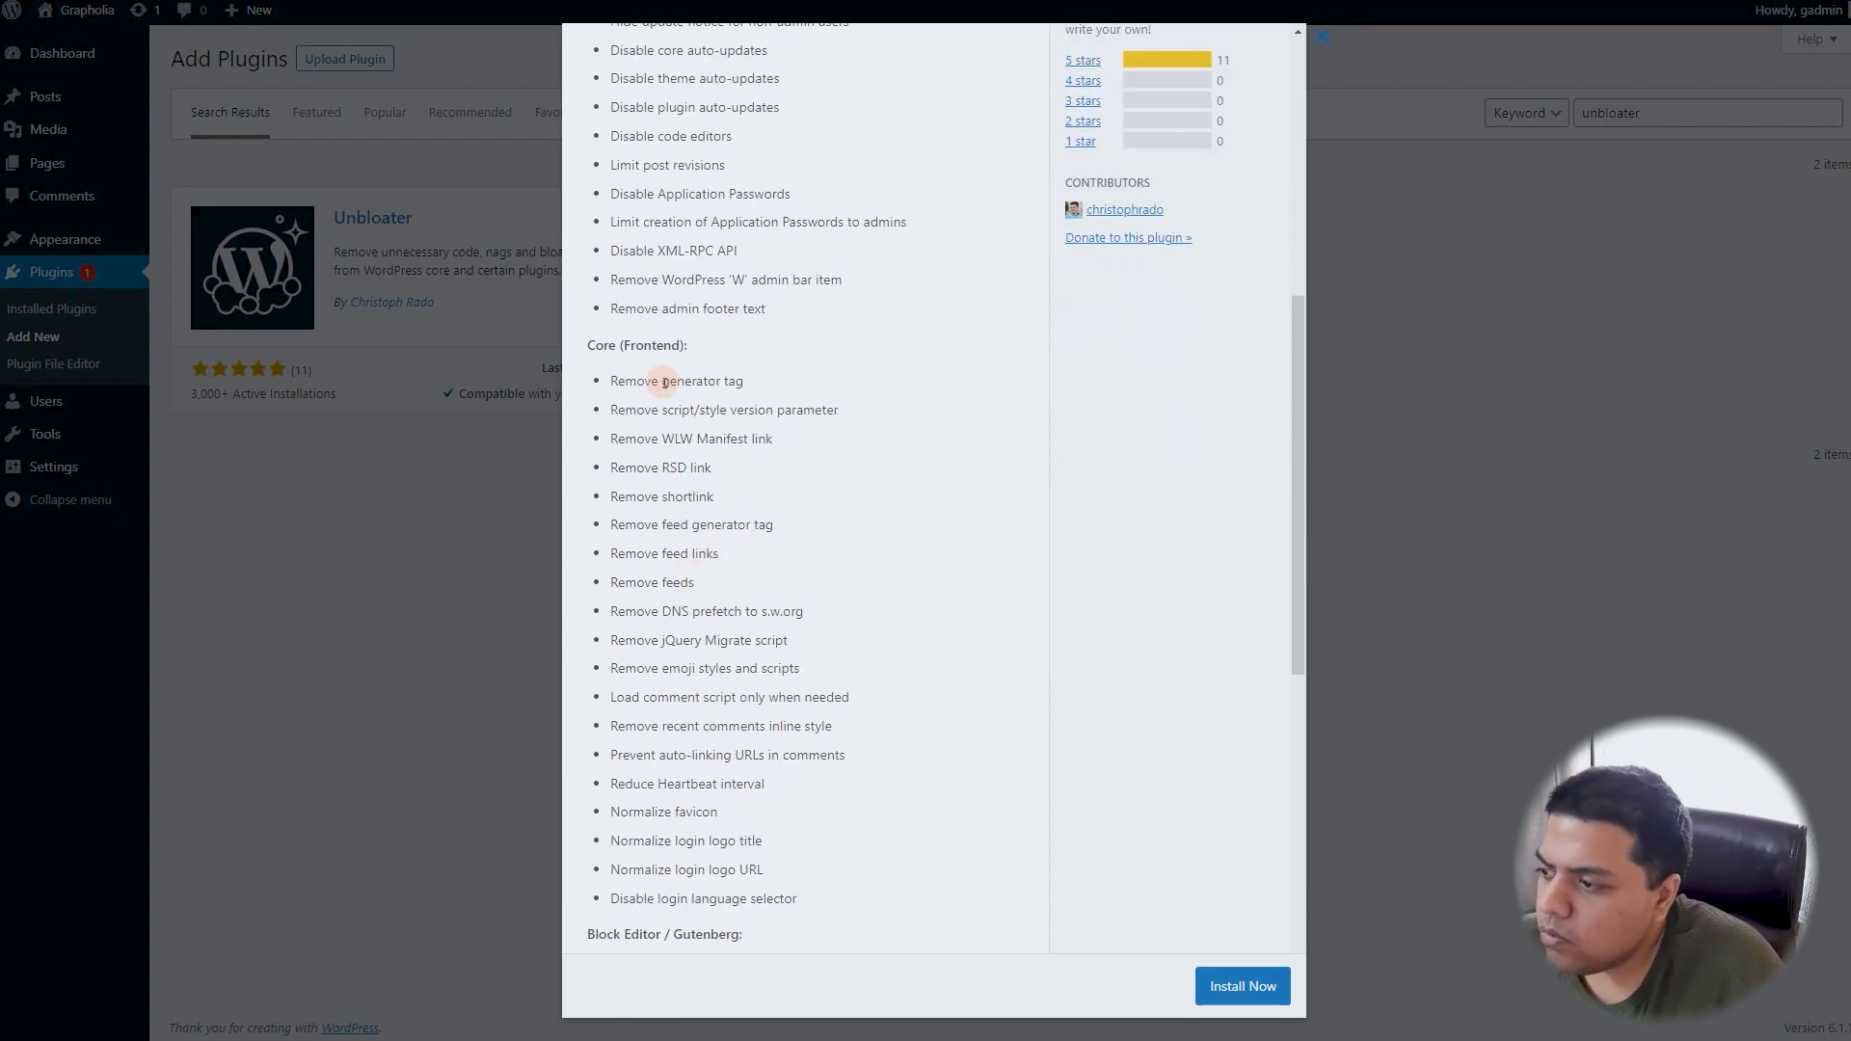
scroll(710, 537, down, 8)
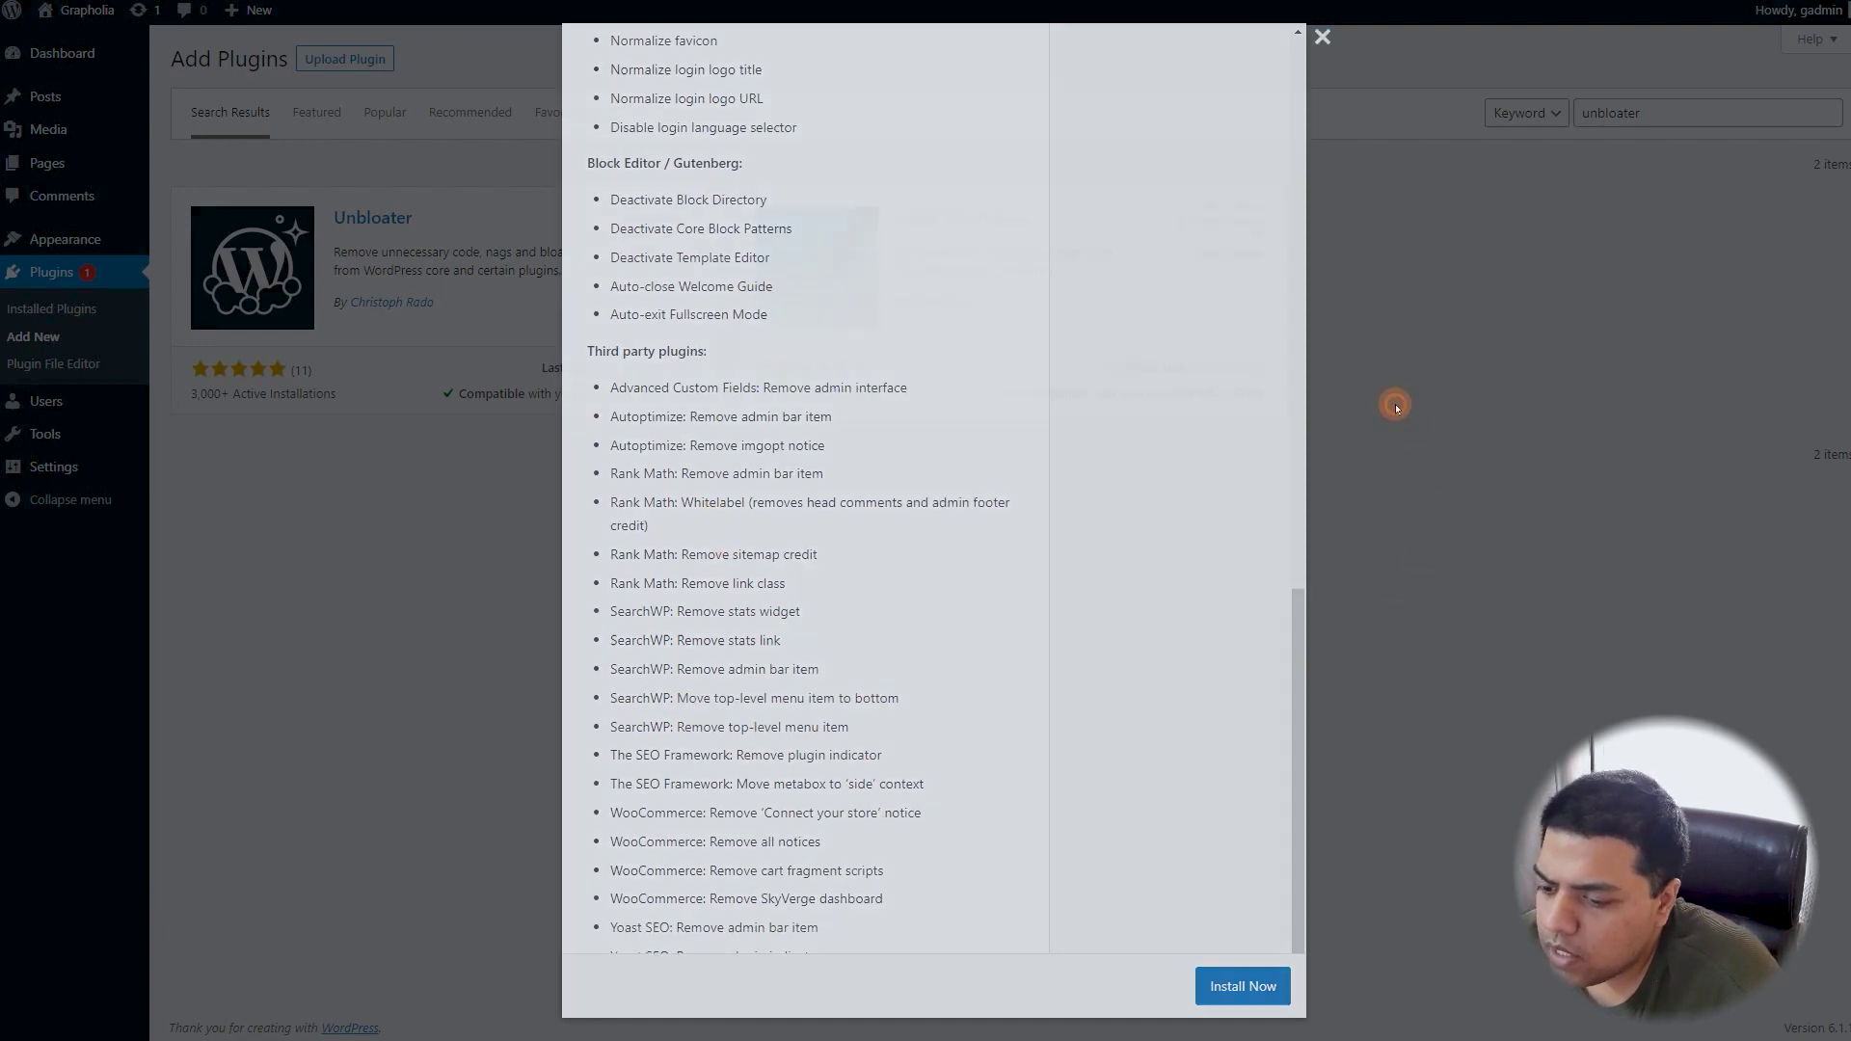
click(1412, 406)
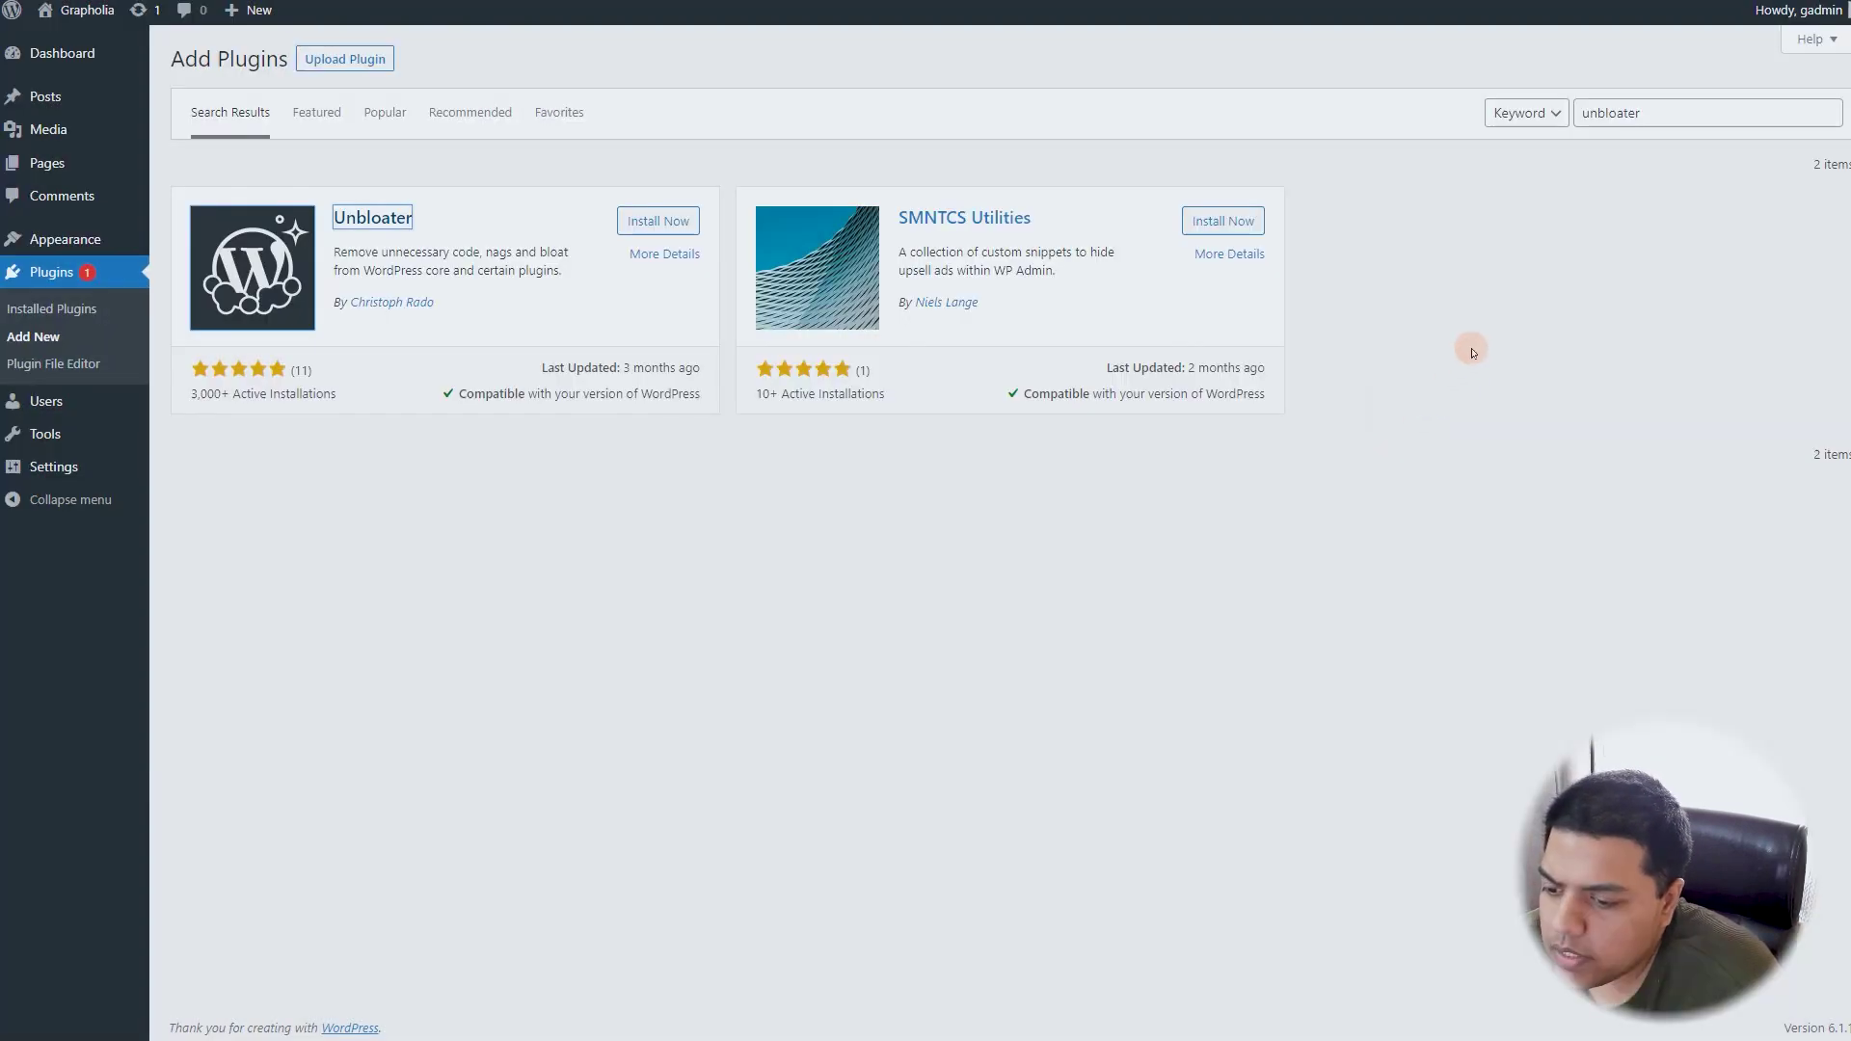
- Search the plugin directory for "wp optimizer", browse the results and view the details of WP-Optimize
double_click(1608, 112)
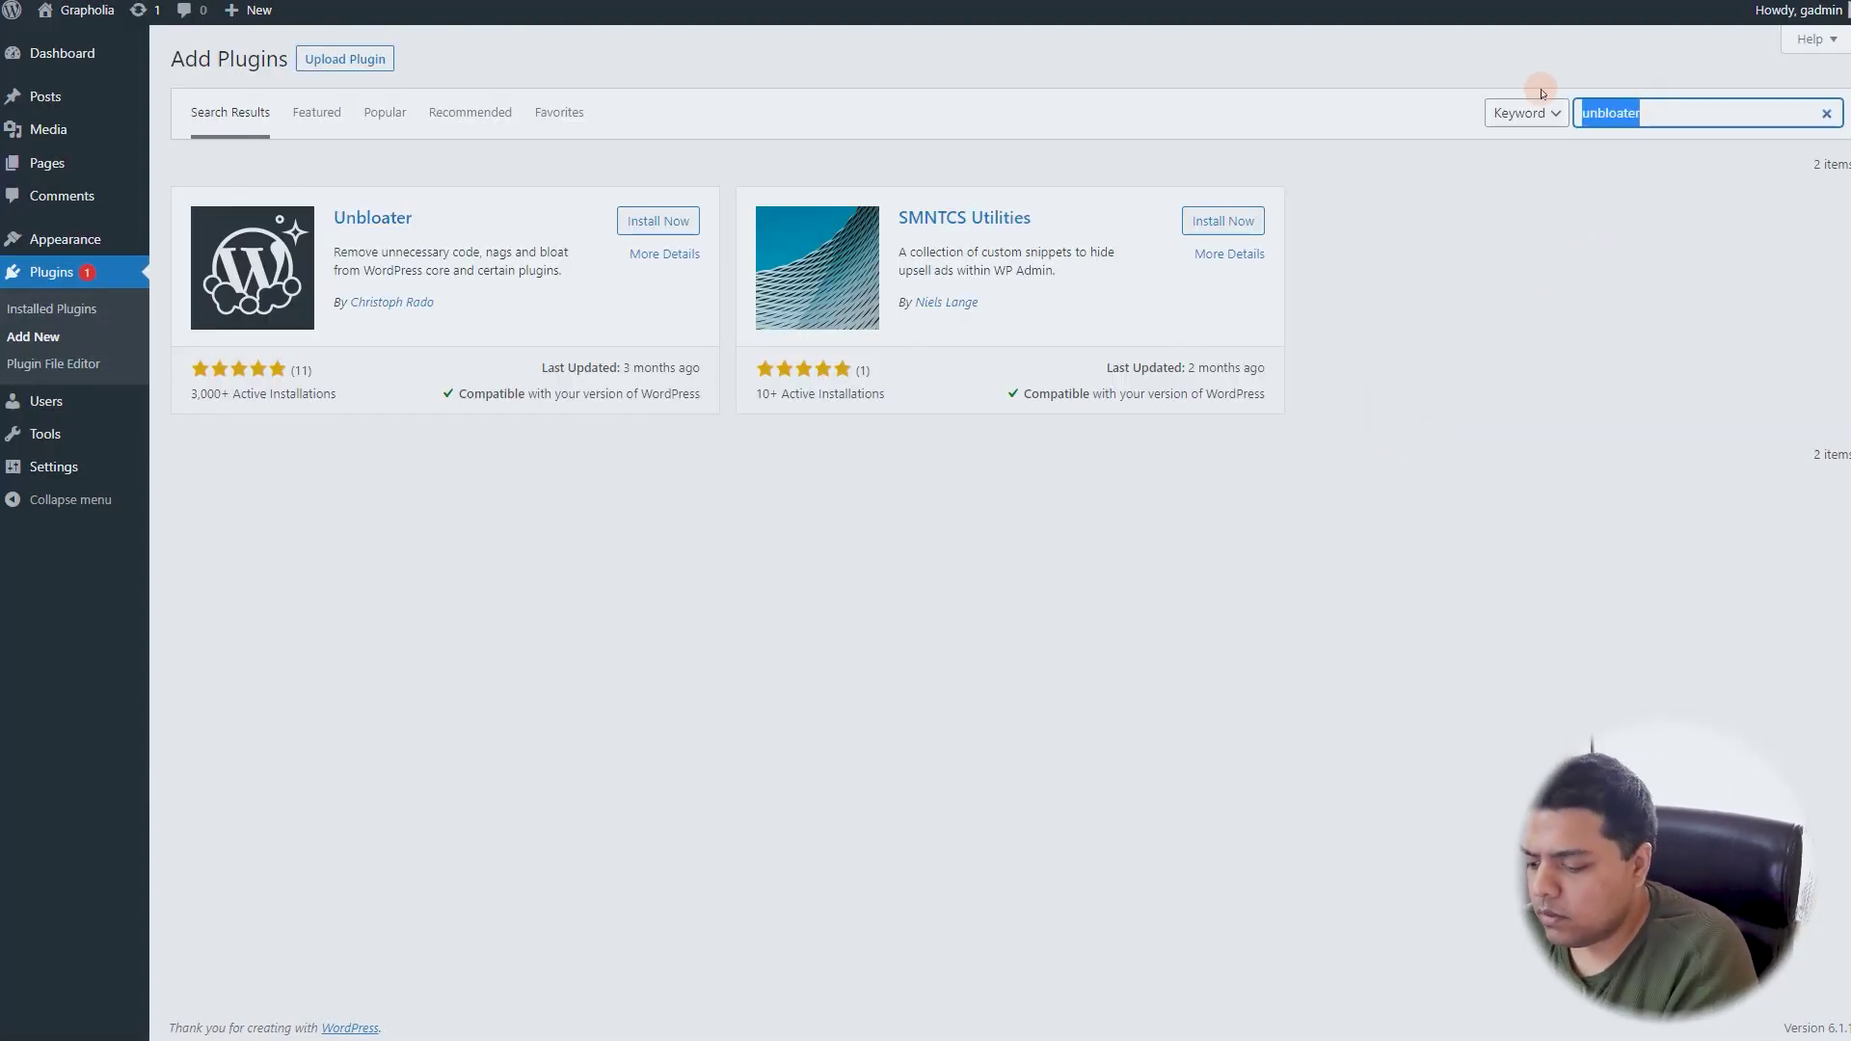
text(wp optimizer)
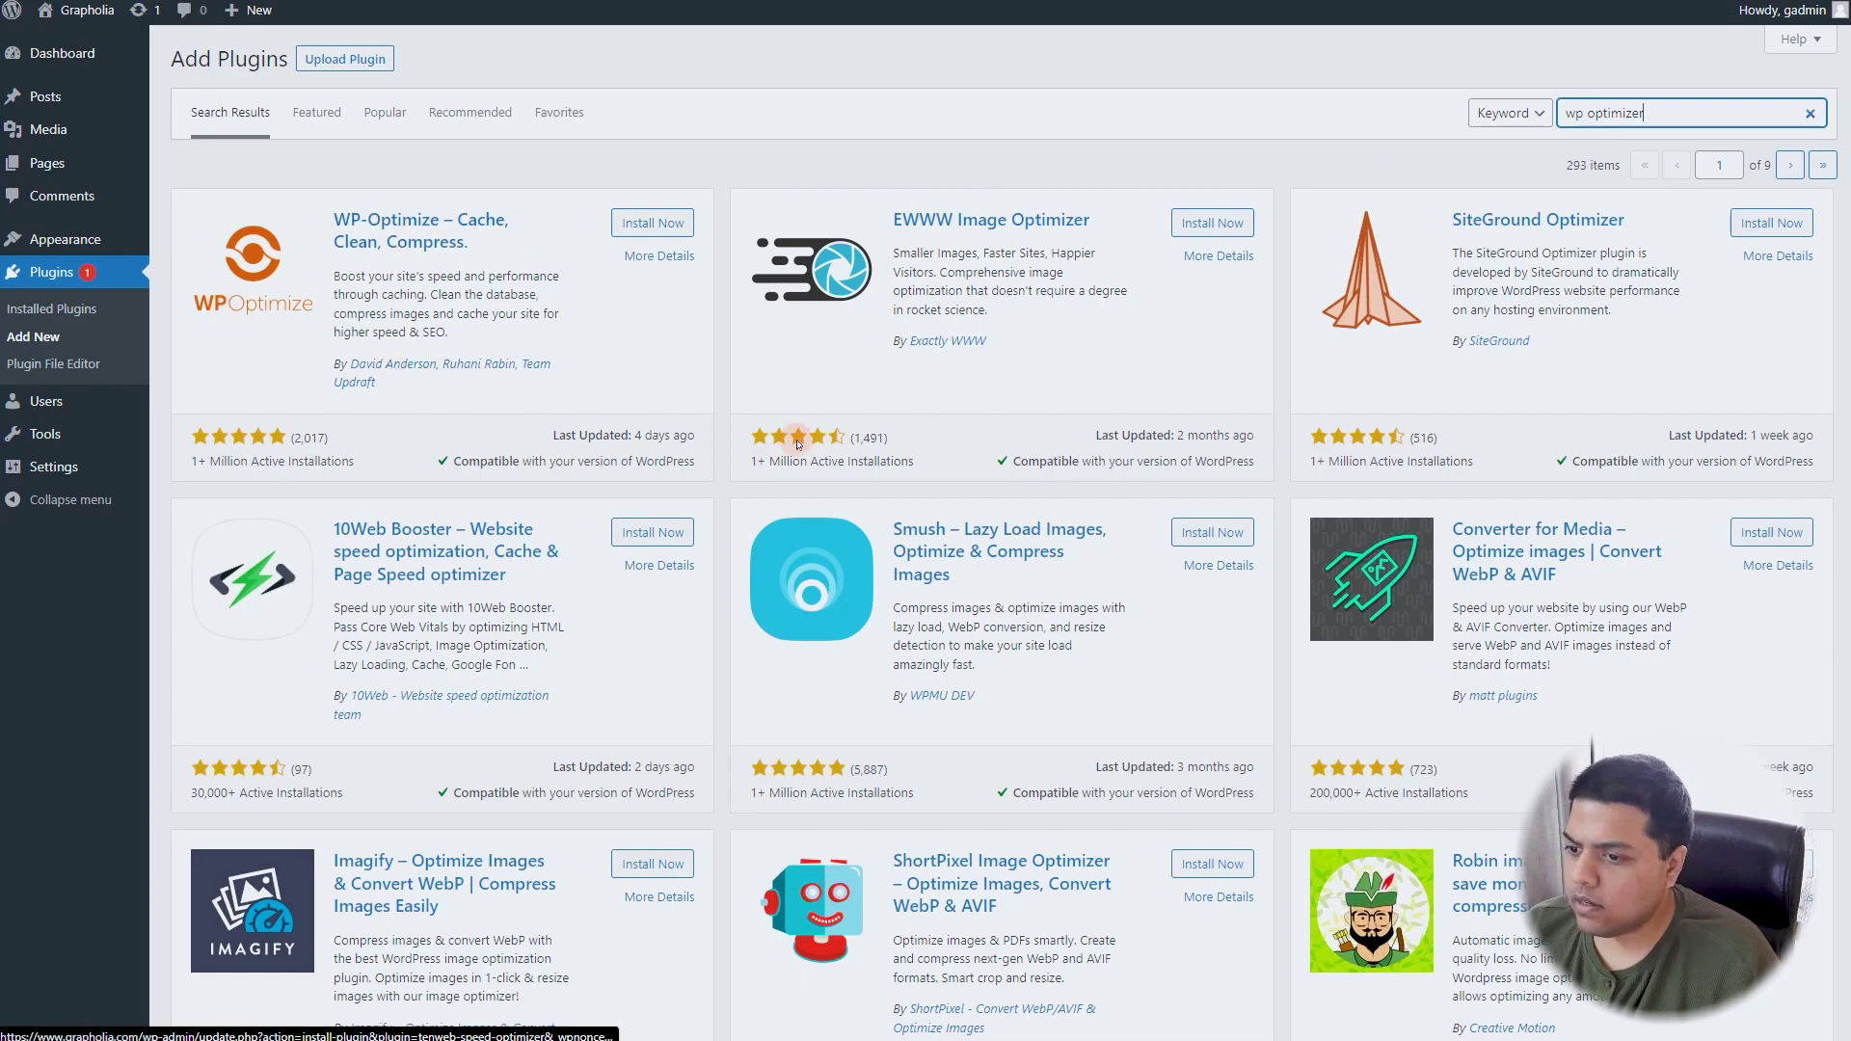
scroll(798, 444, down, 1)
scroll(797, 444, down, 15)
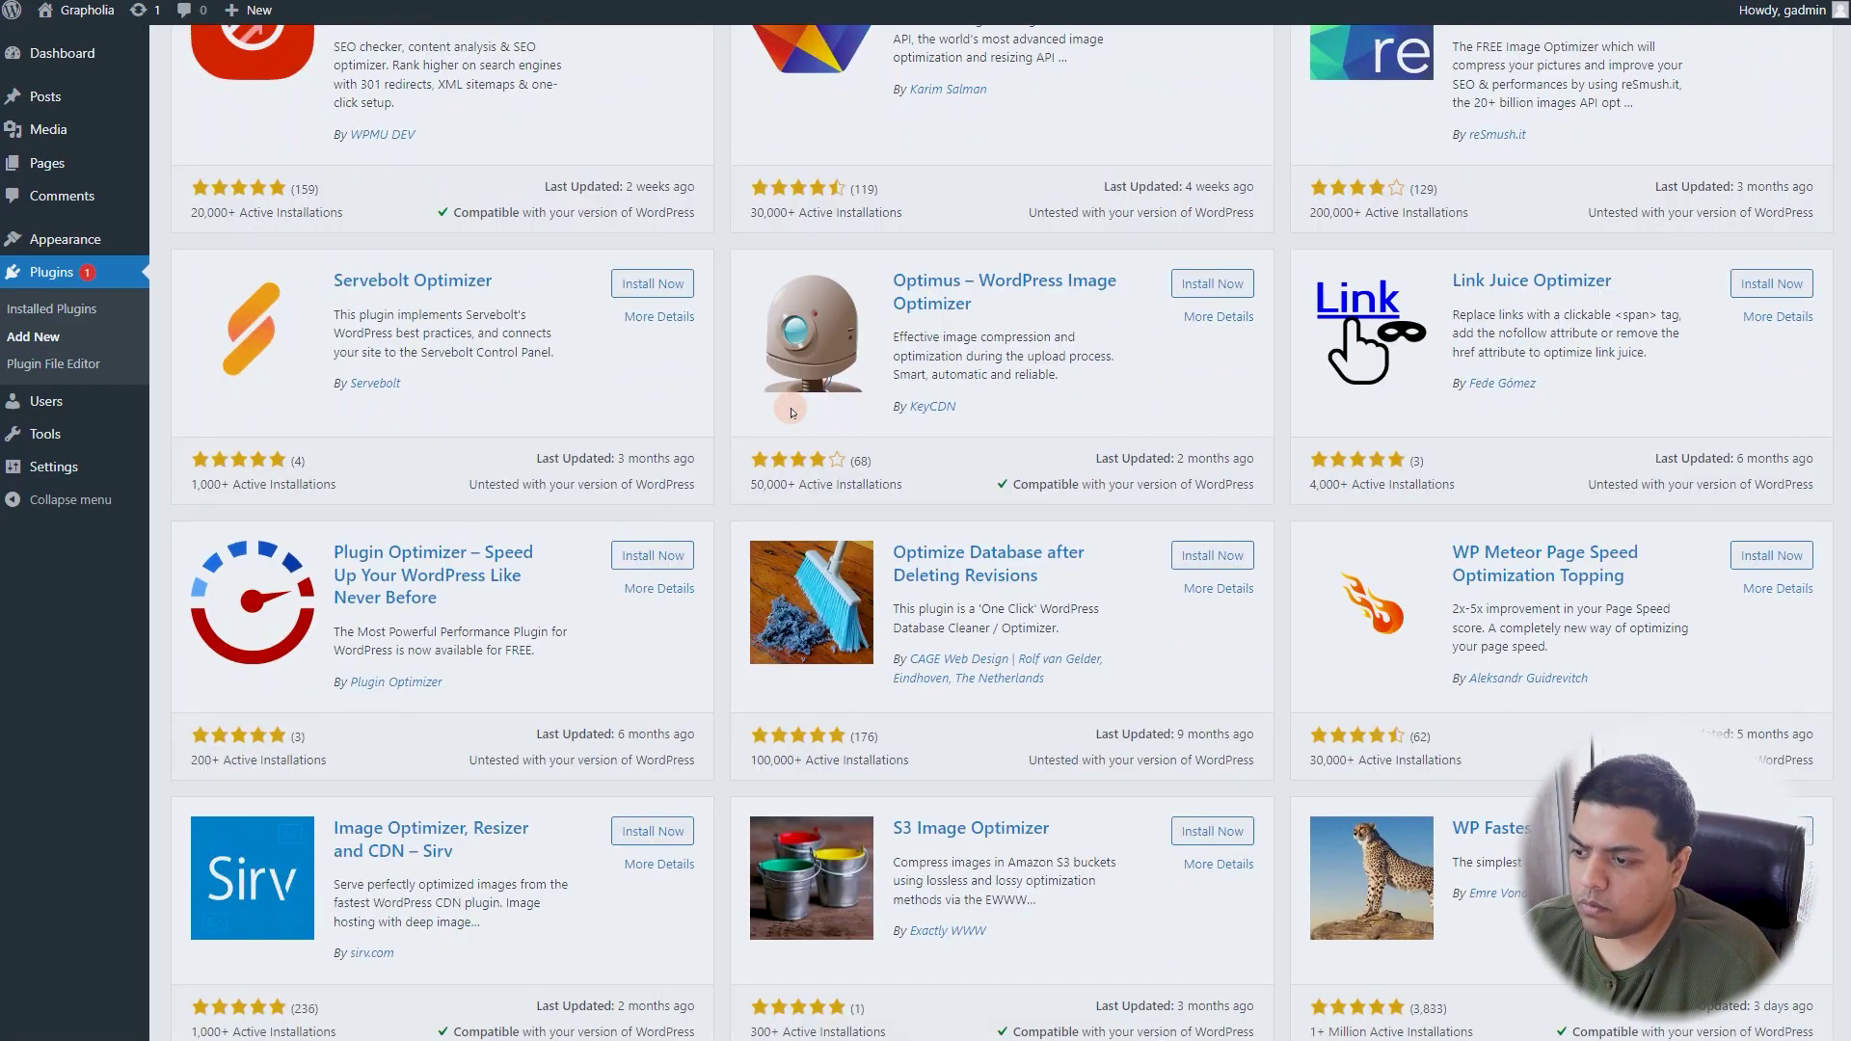
scroll(793, 413, up, 15)
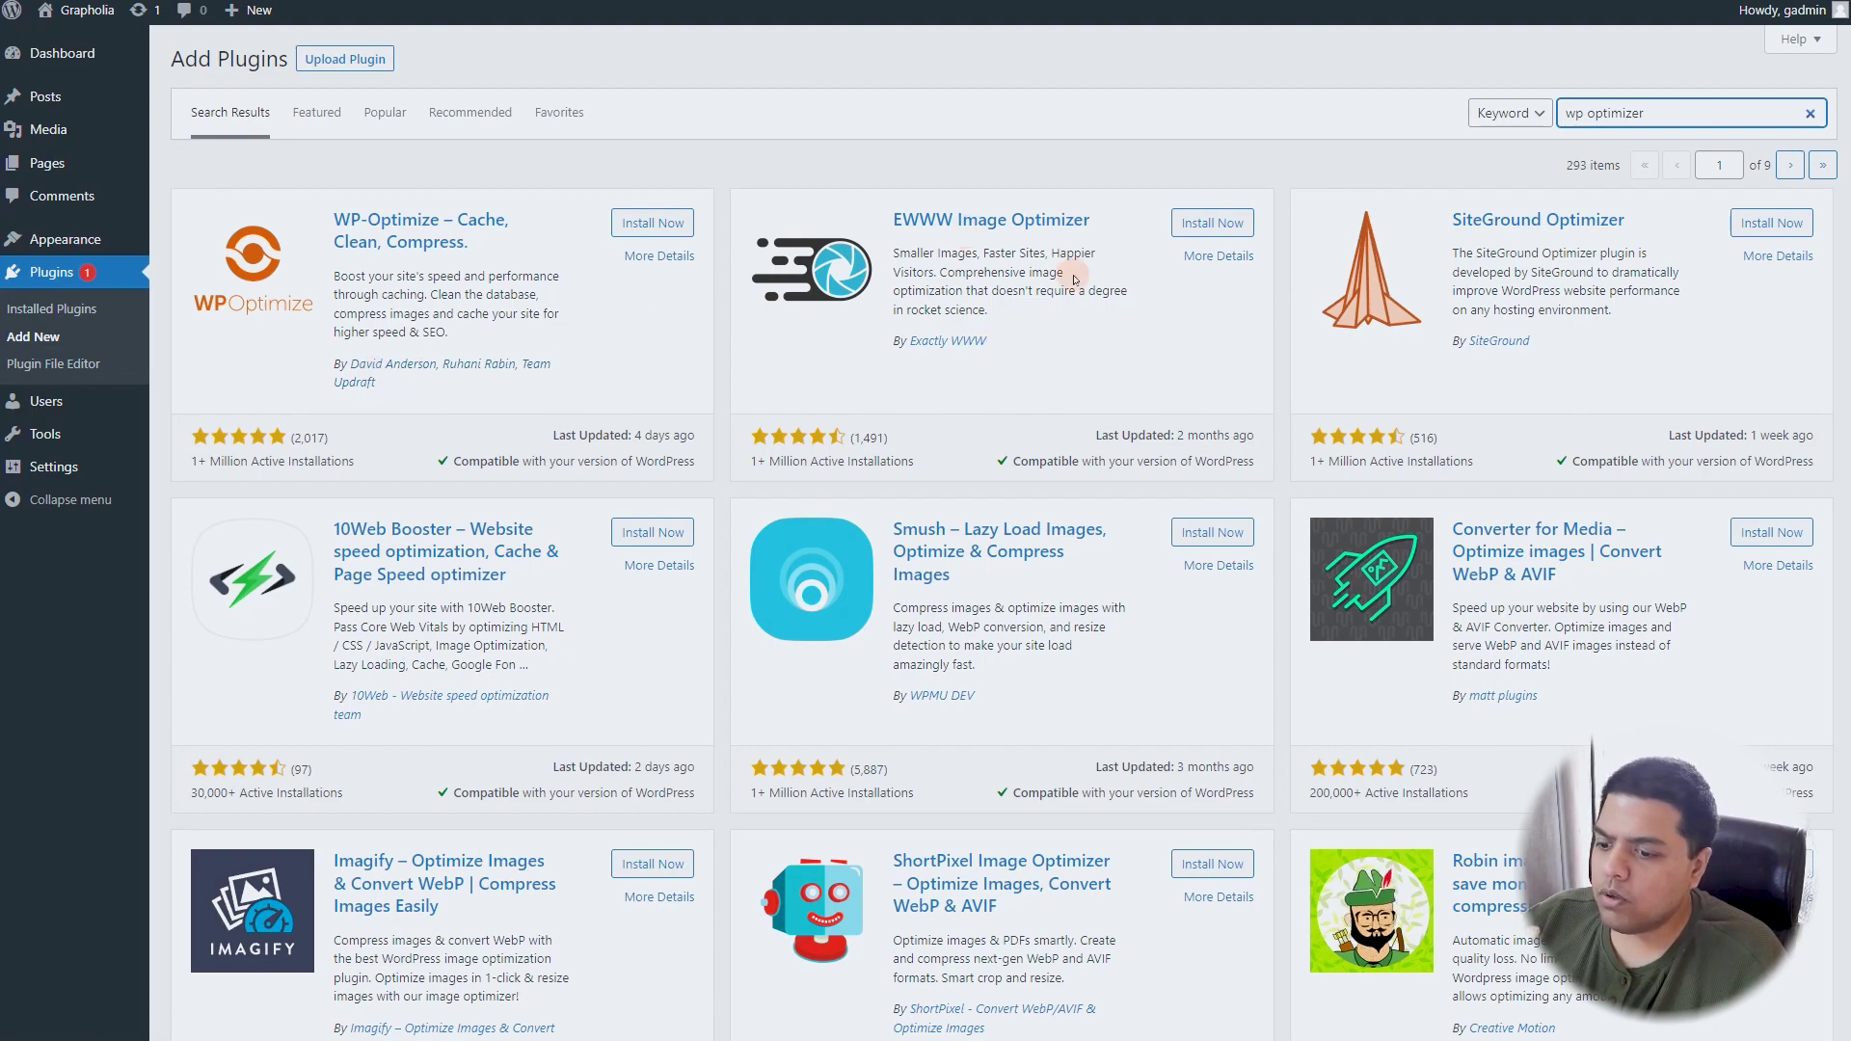
click(430, 228)
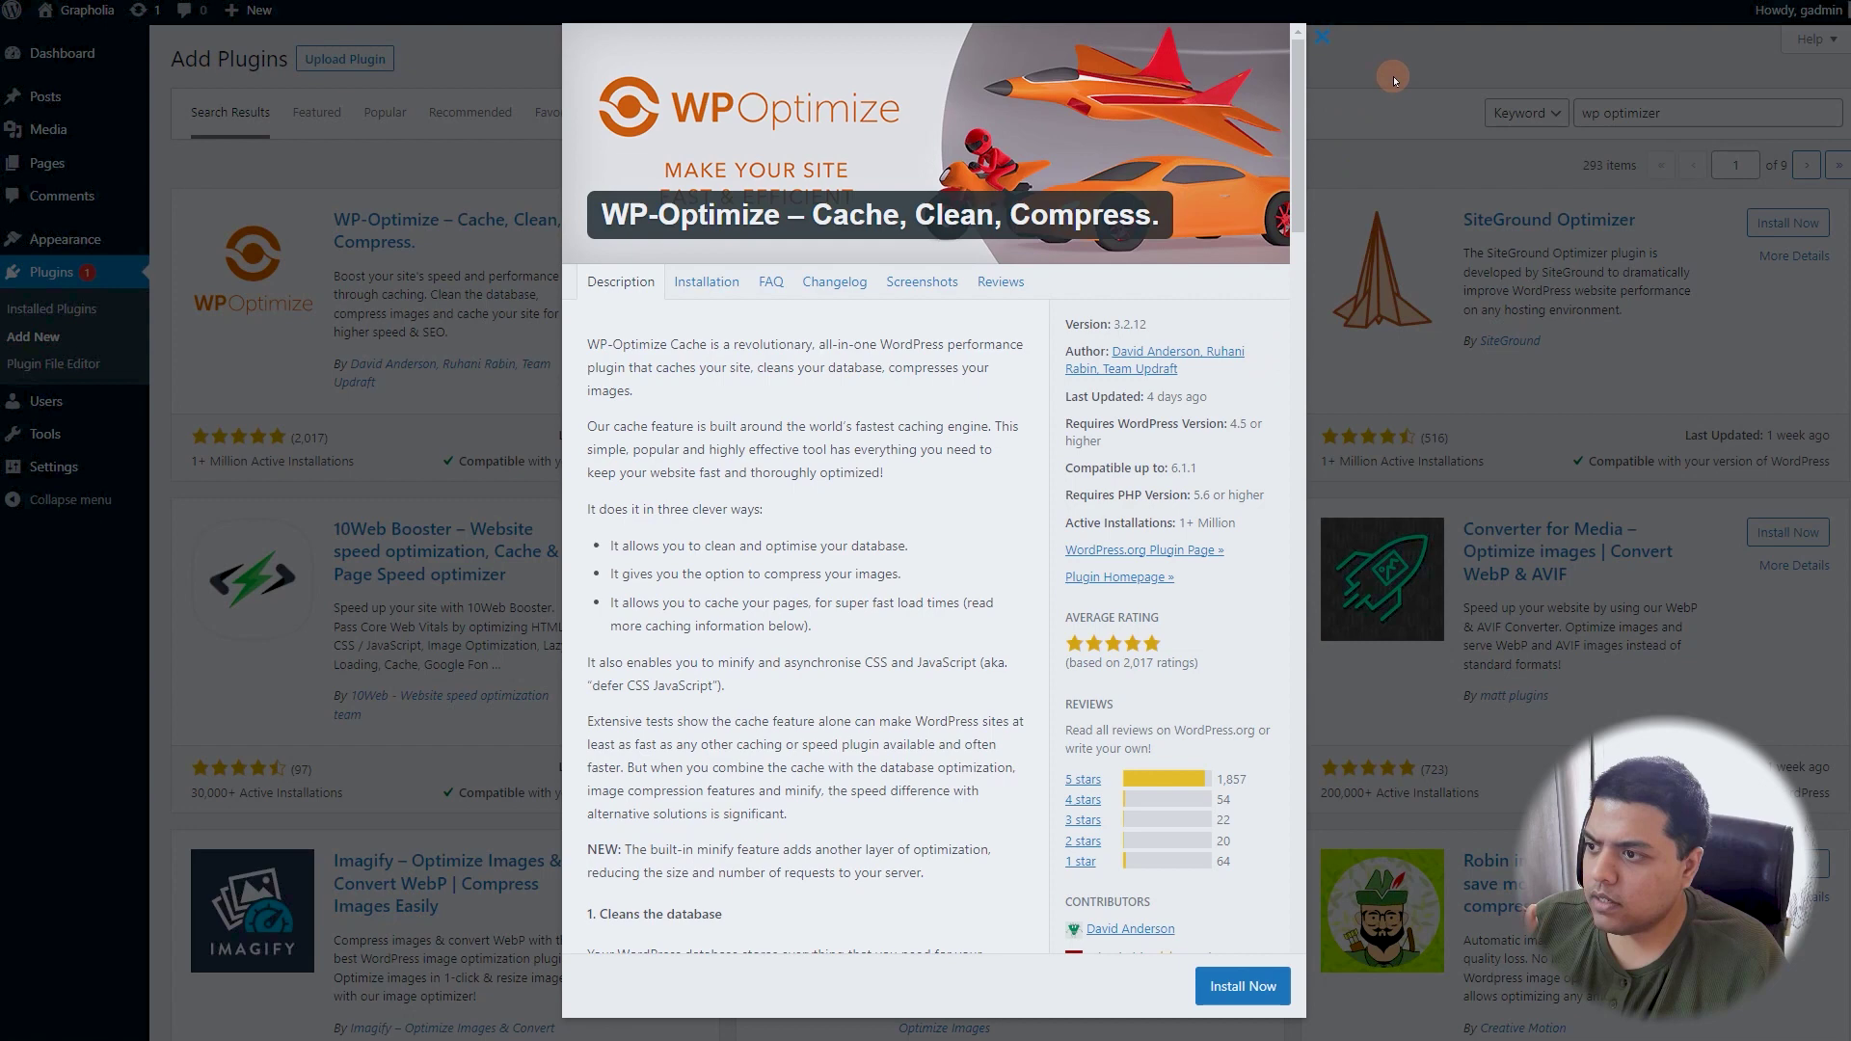
click(1395, 77)
- Search the plugin directory for "wp updraft" and for "woocommerce"
drag(1645, 113, 1587, 112)
text(updraft)
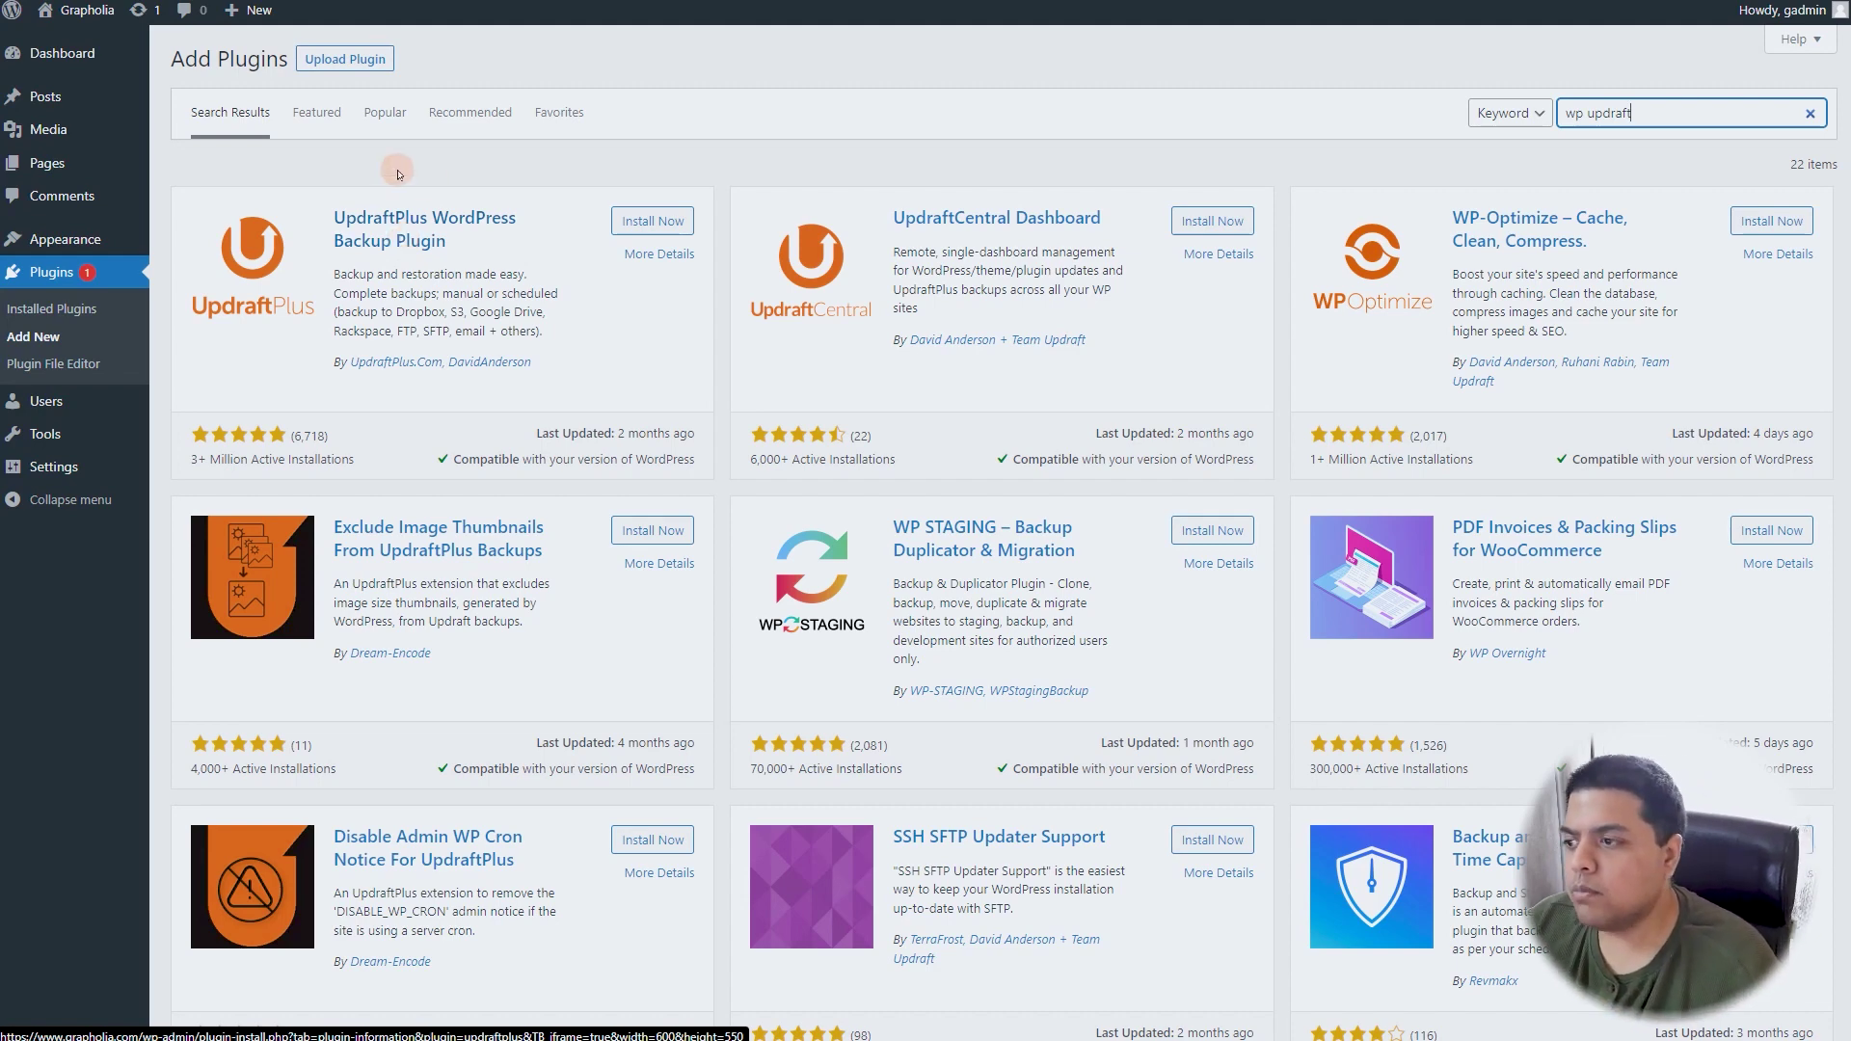
drag(1745, 112, 1502, 100)
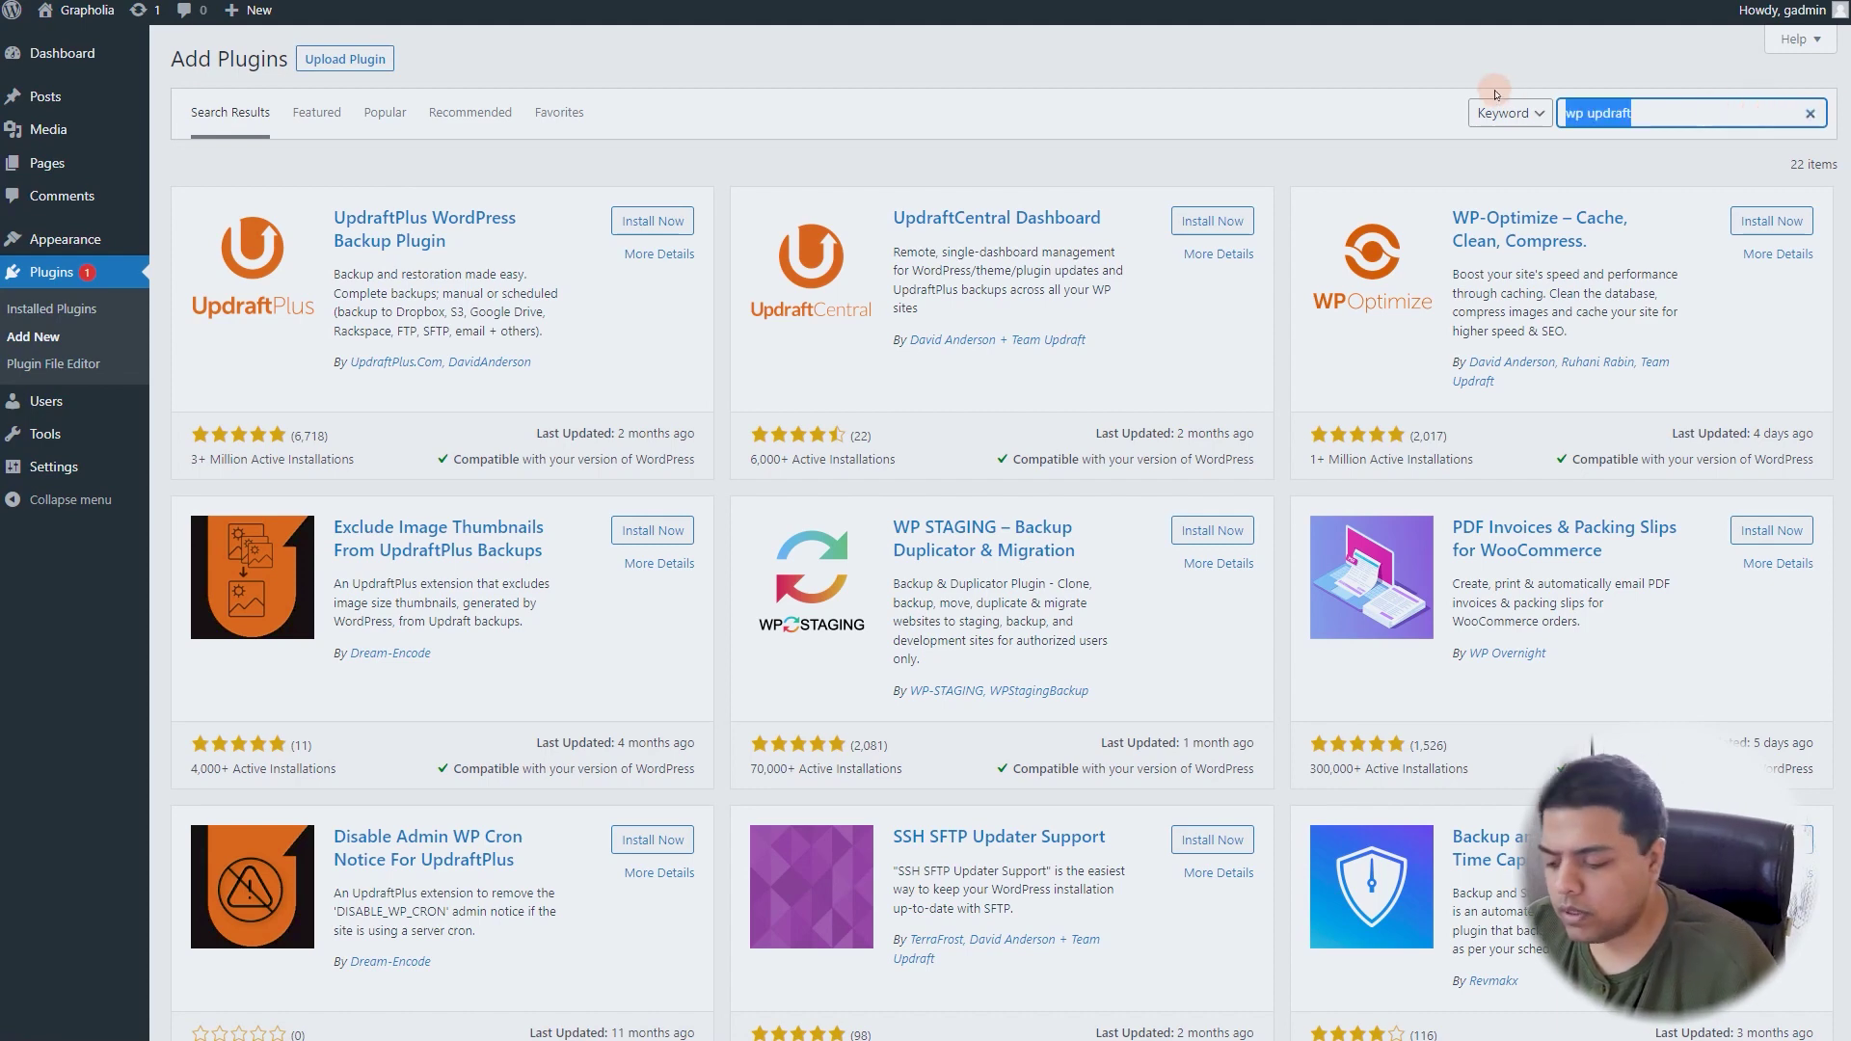
text(woo)
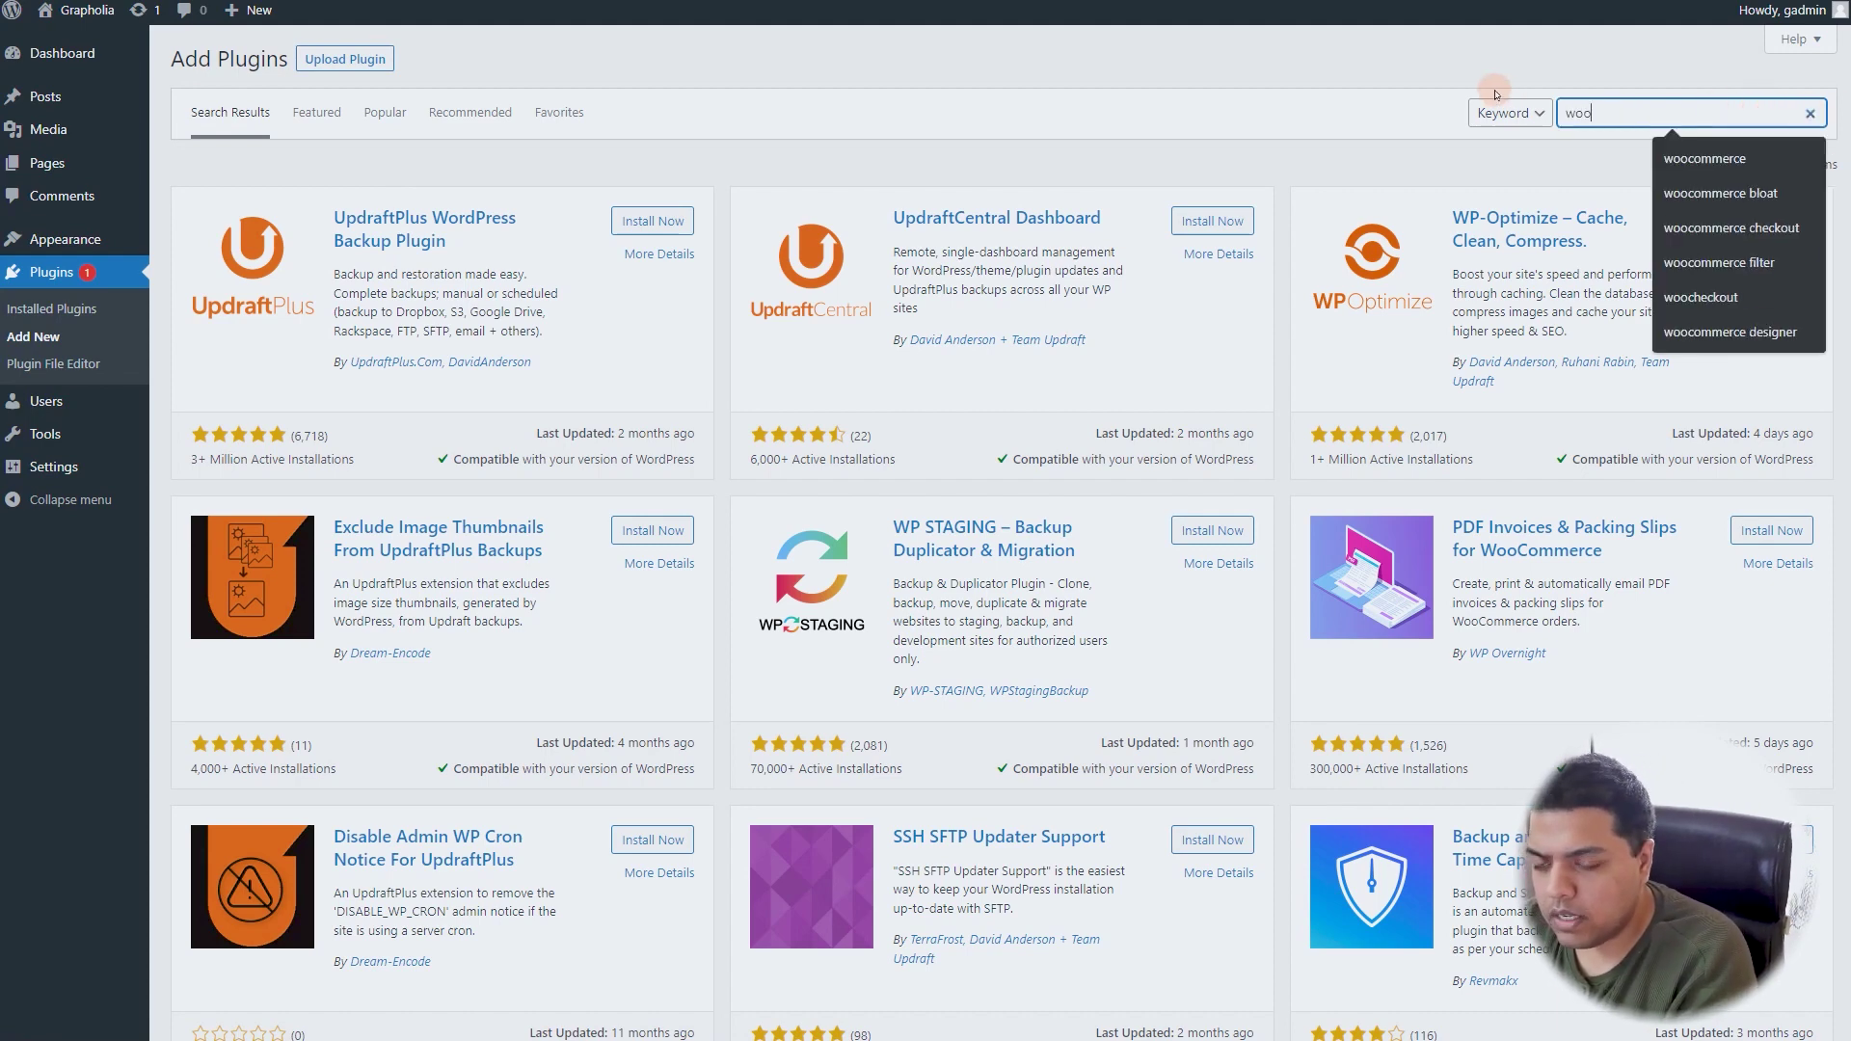
text(comm)
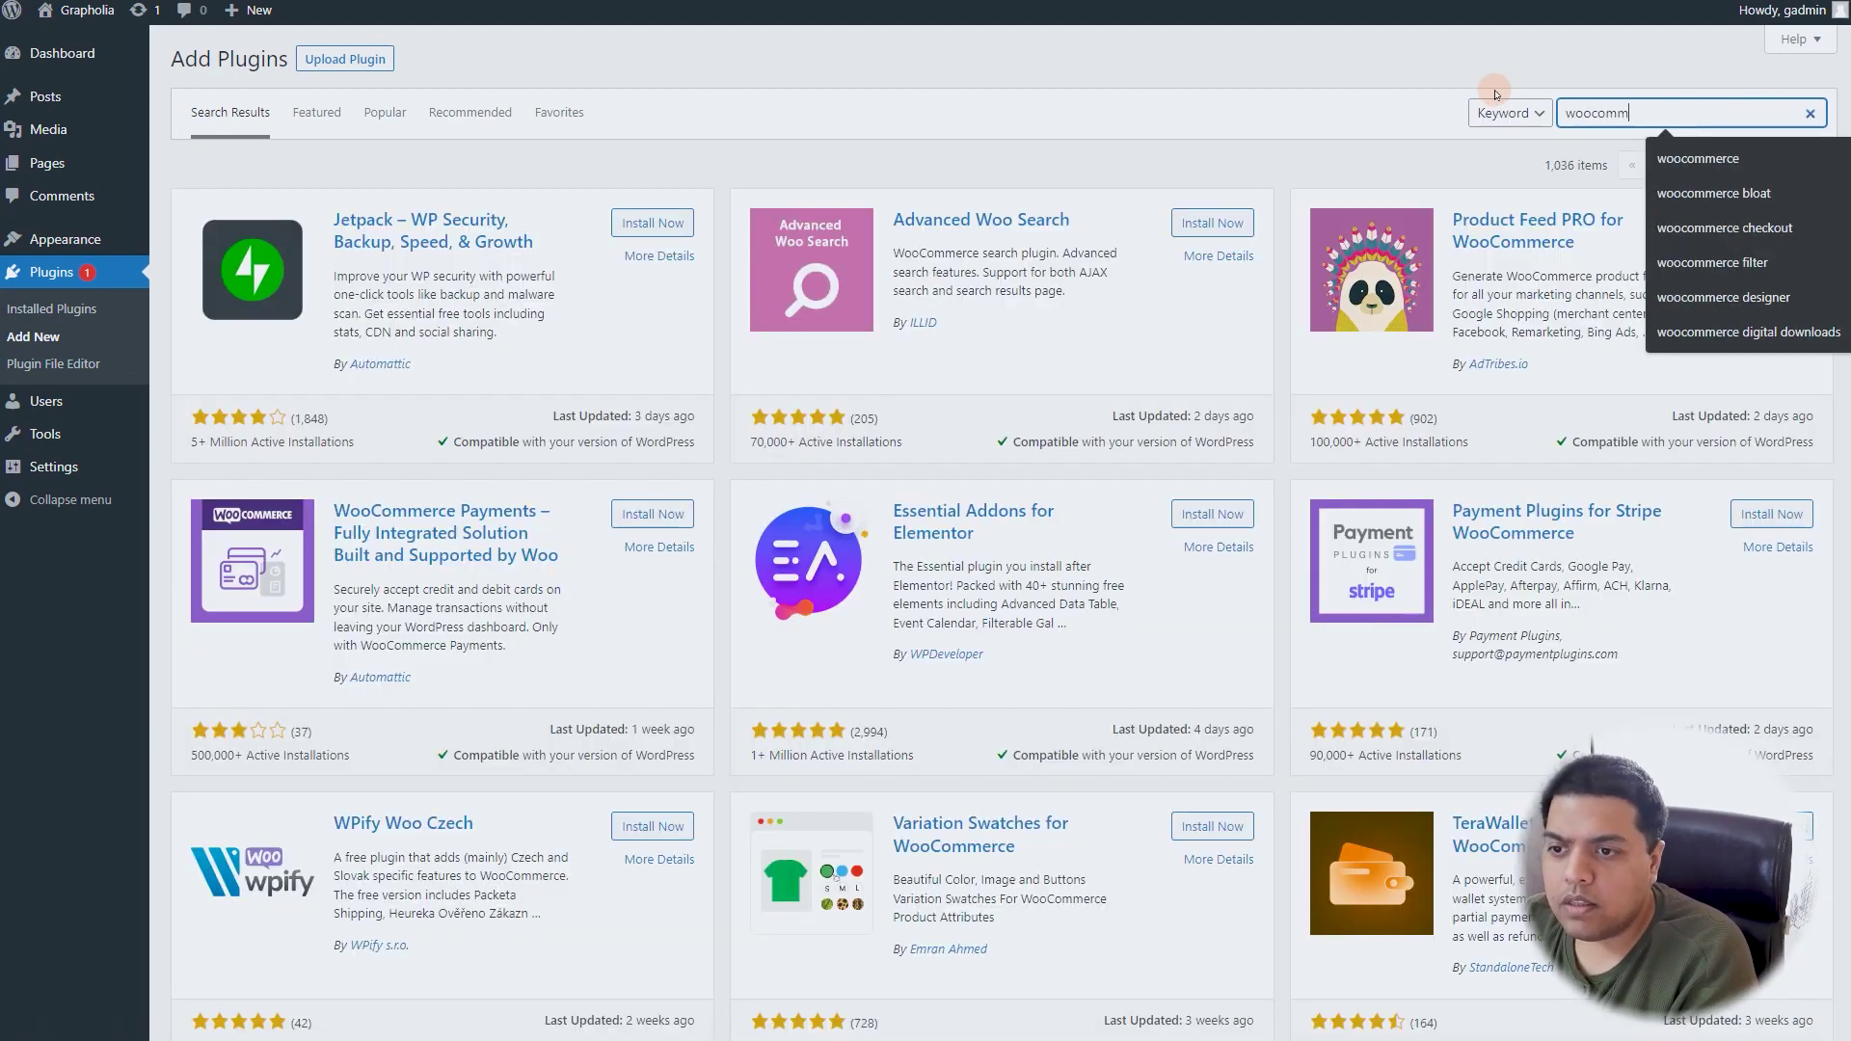
text(erce)
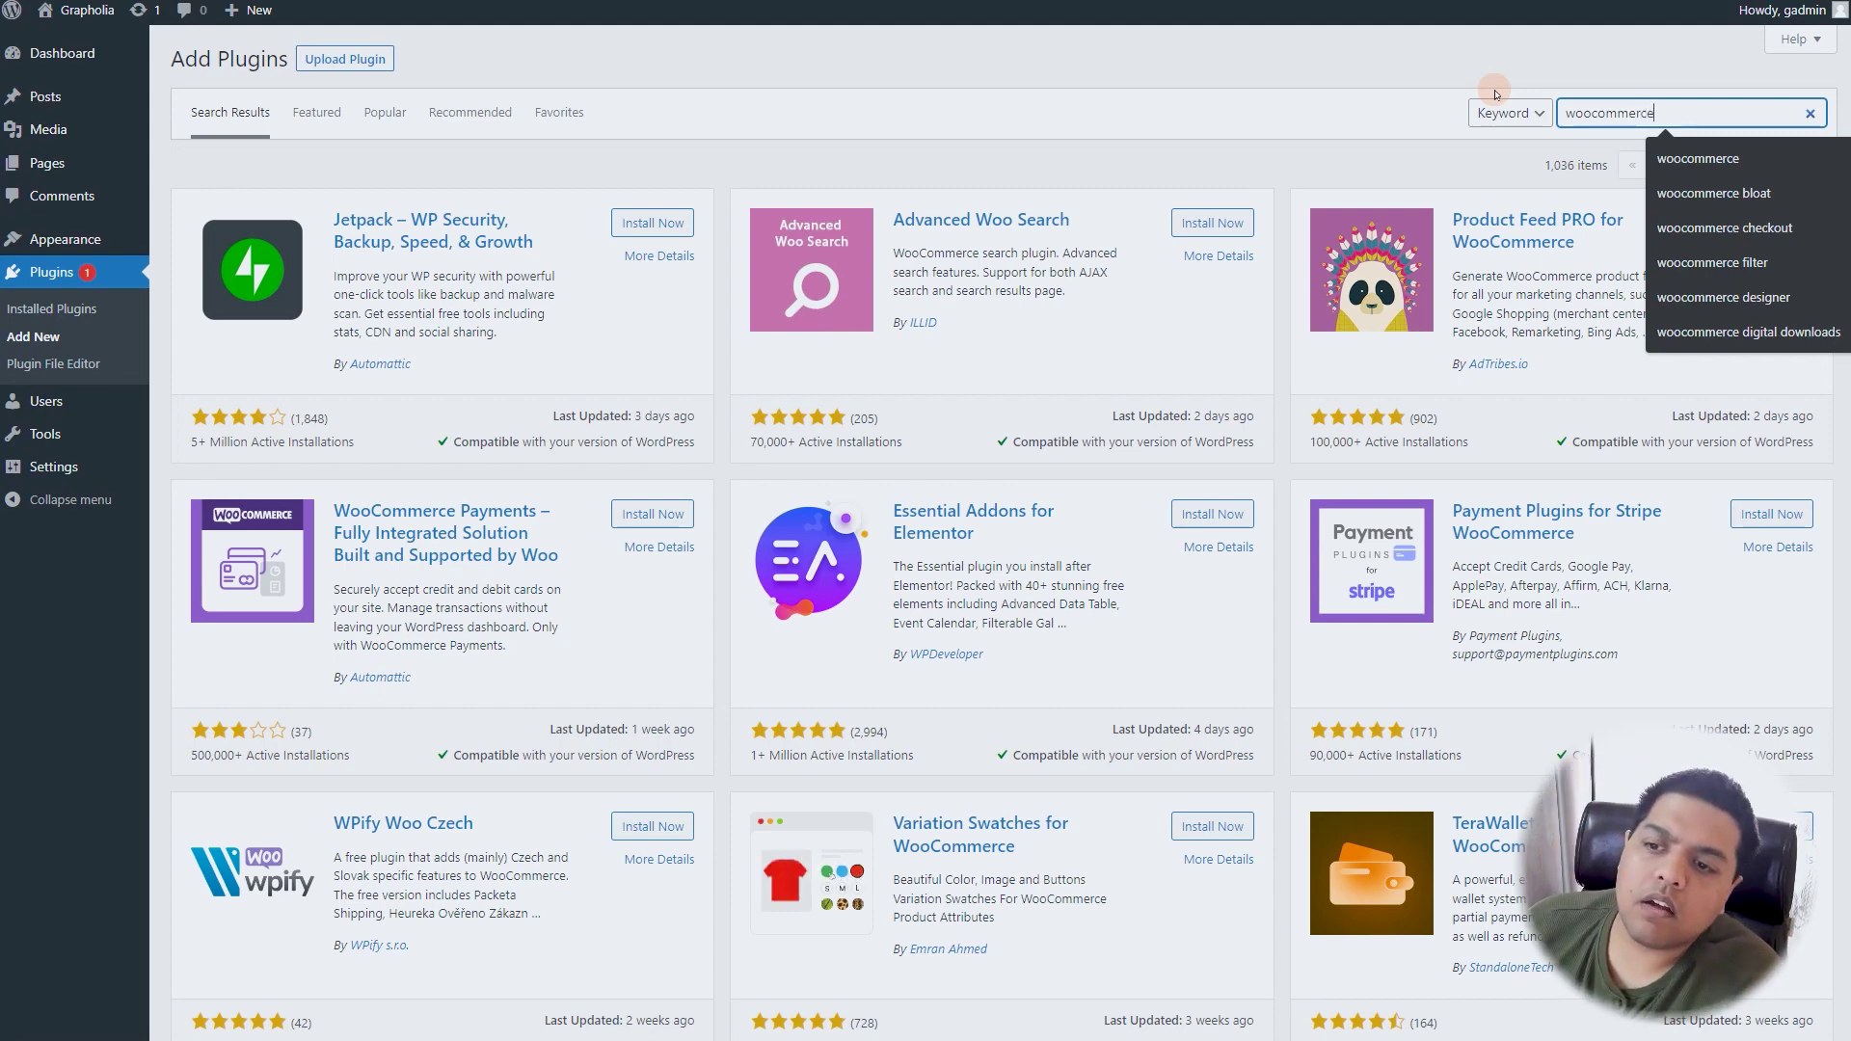
key(Return)
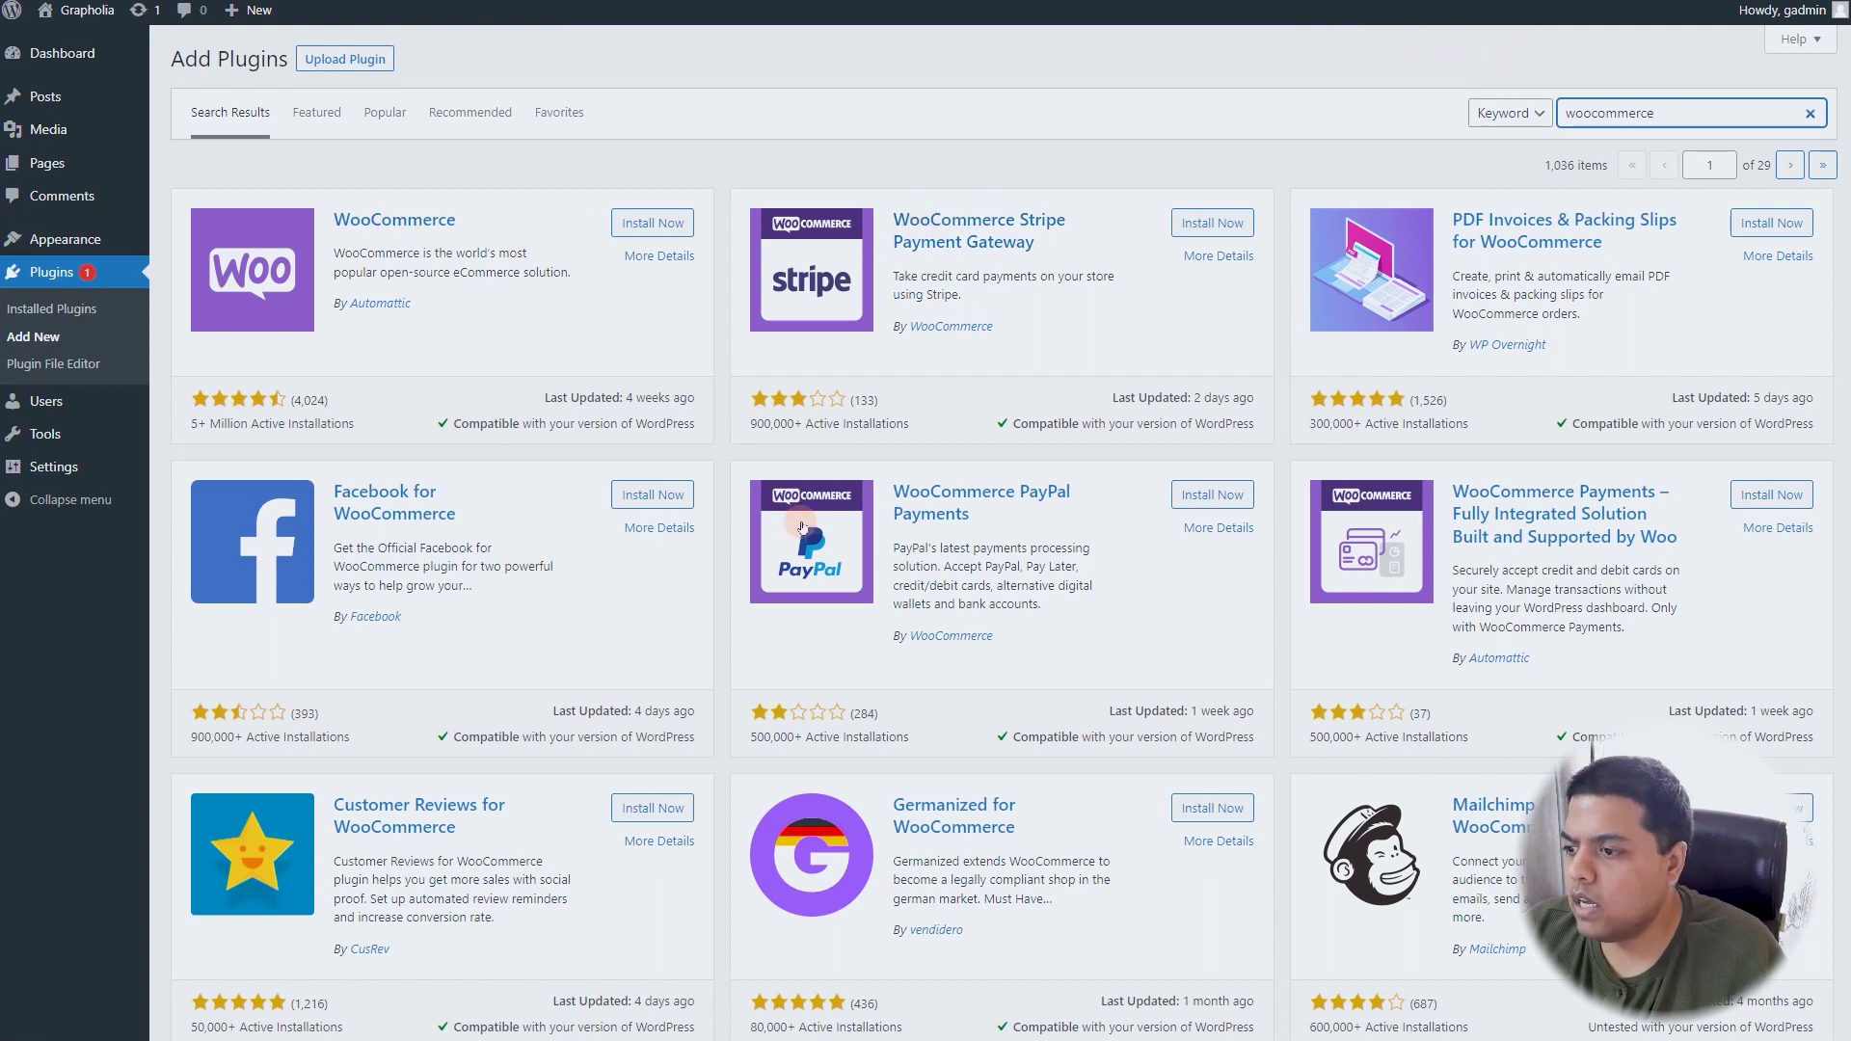
- Search the plugin directory for "easy digital downloads"
double_click(1688, 110)
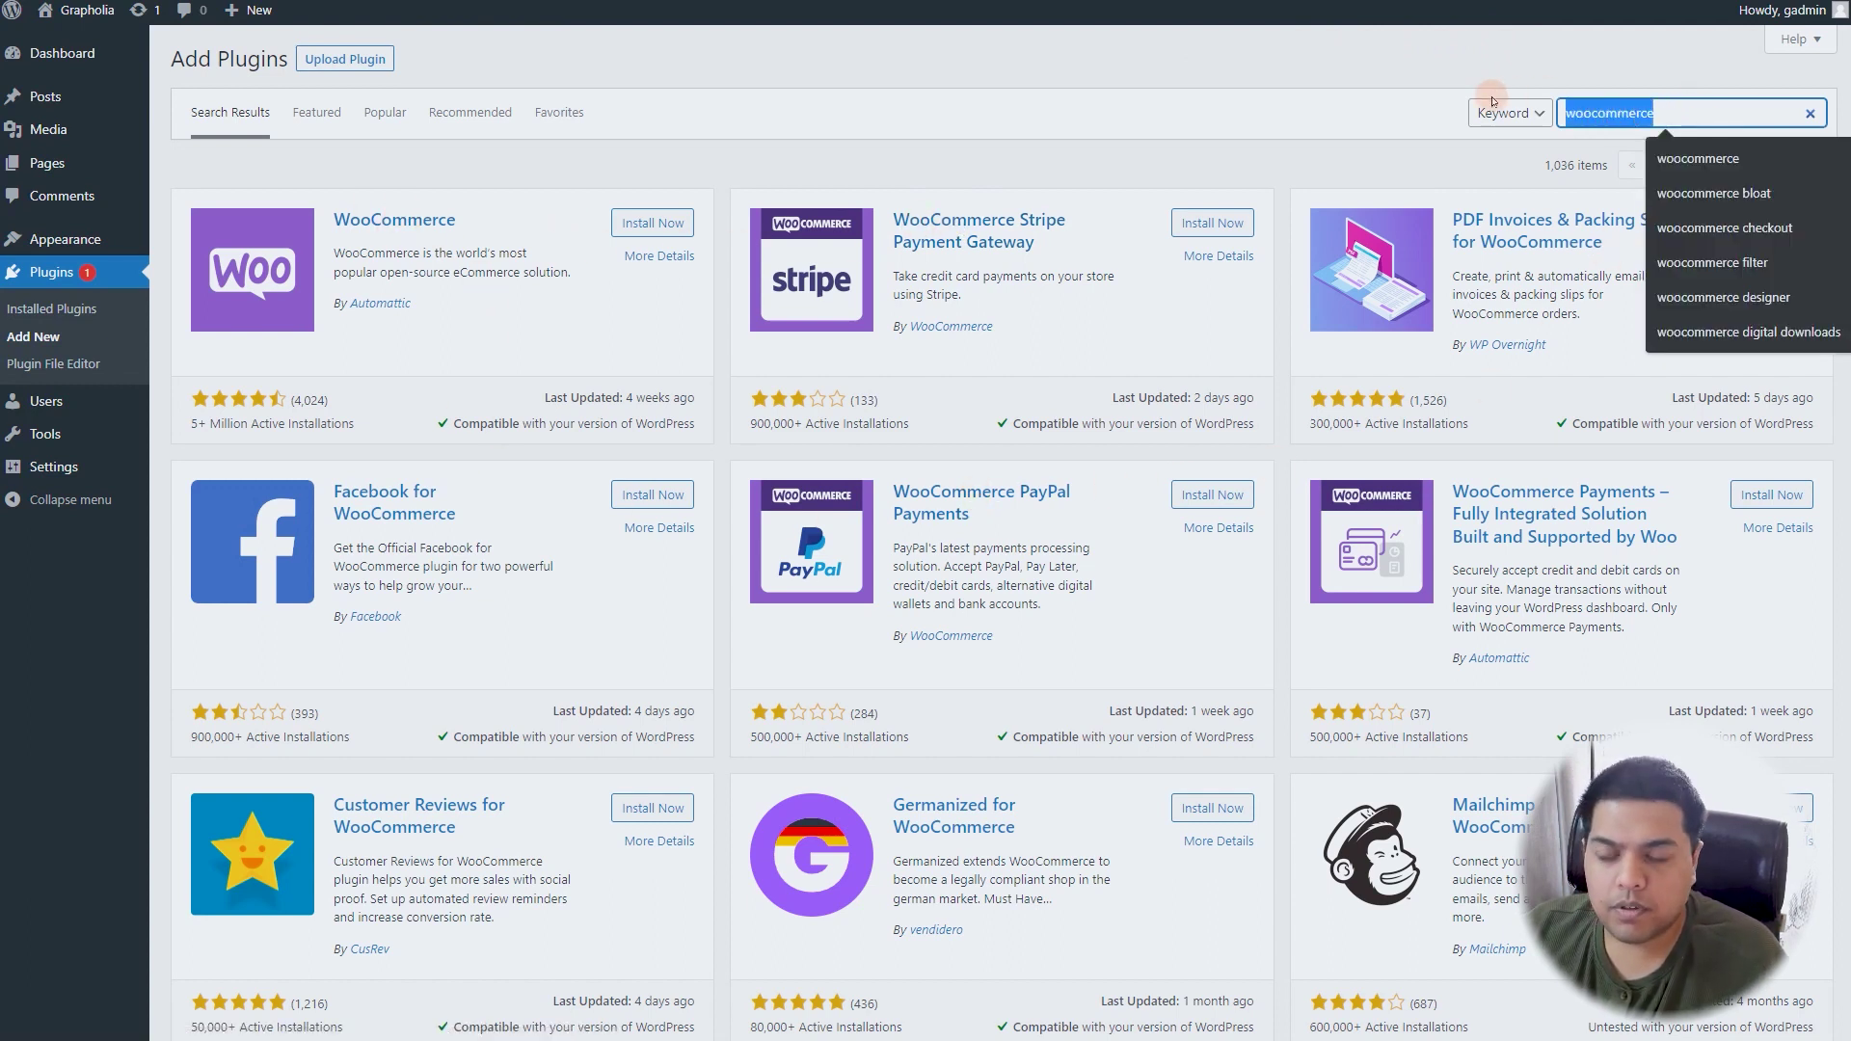
text(easy g)
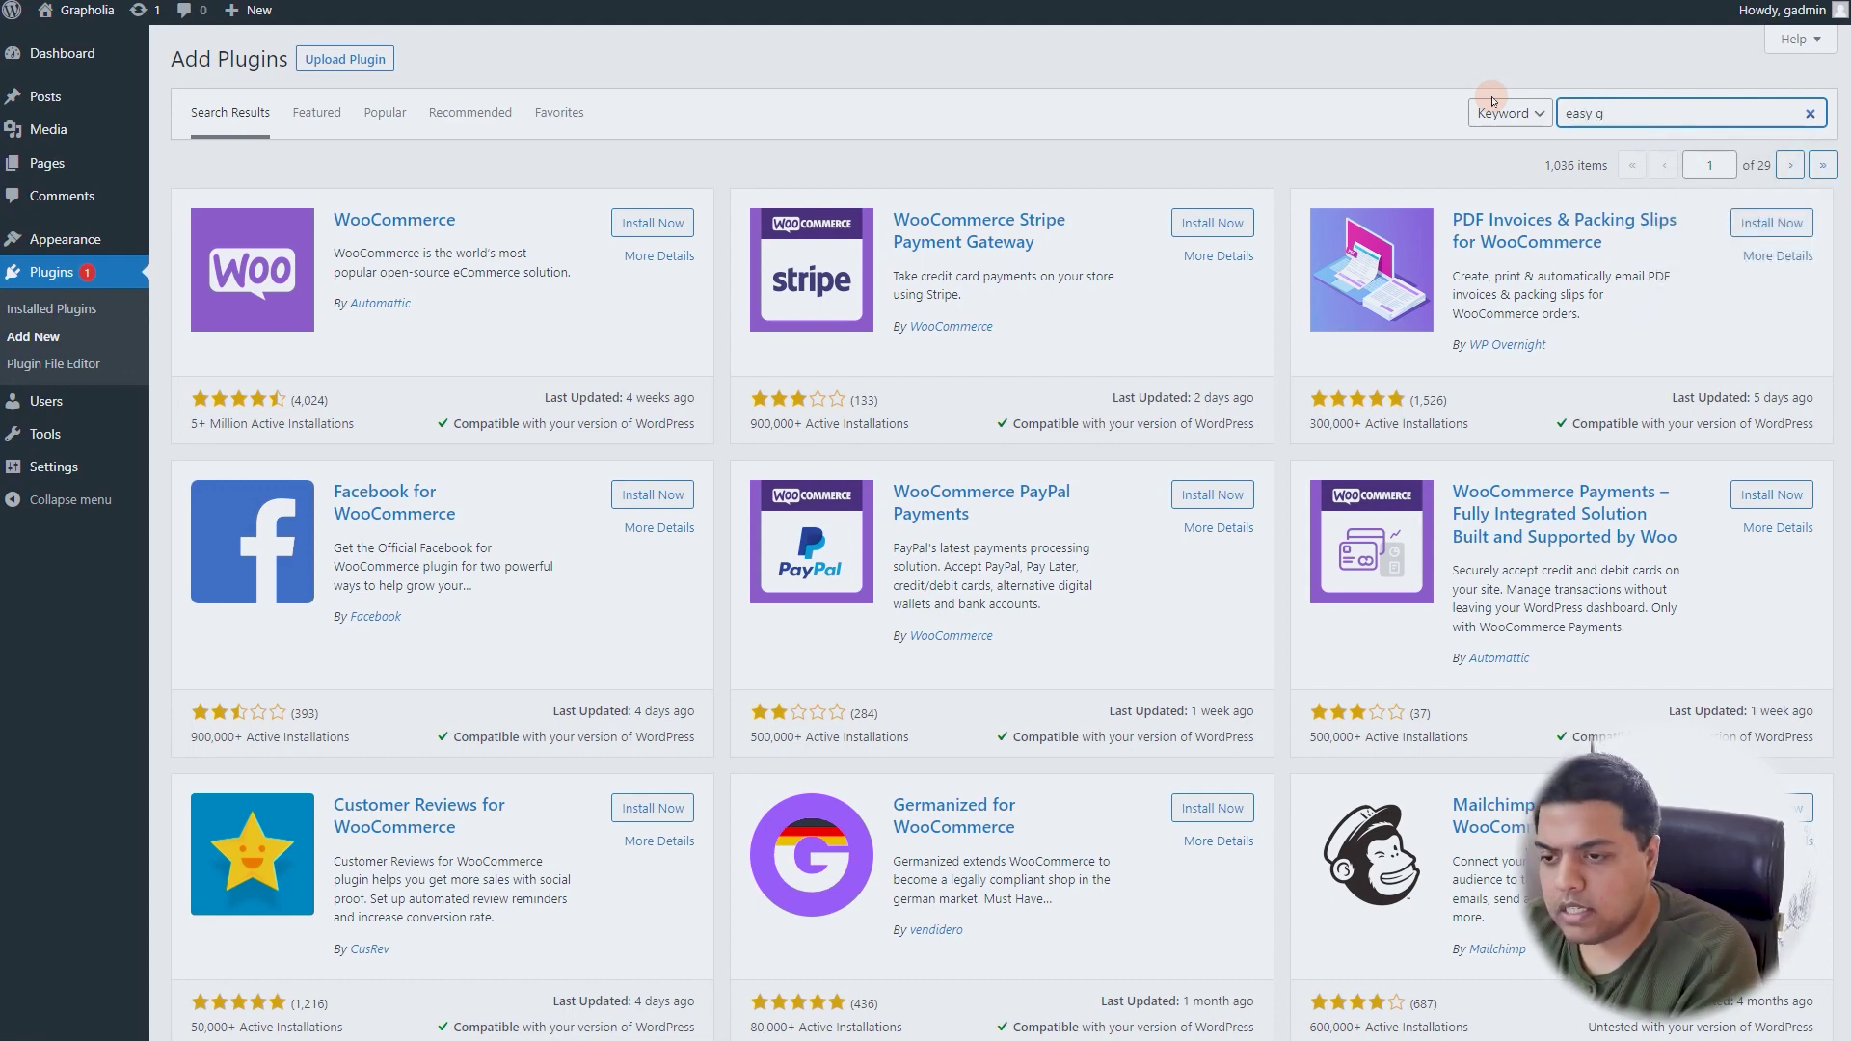
key(BackSpace)
text(digita.l dow)
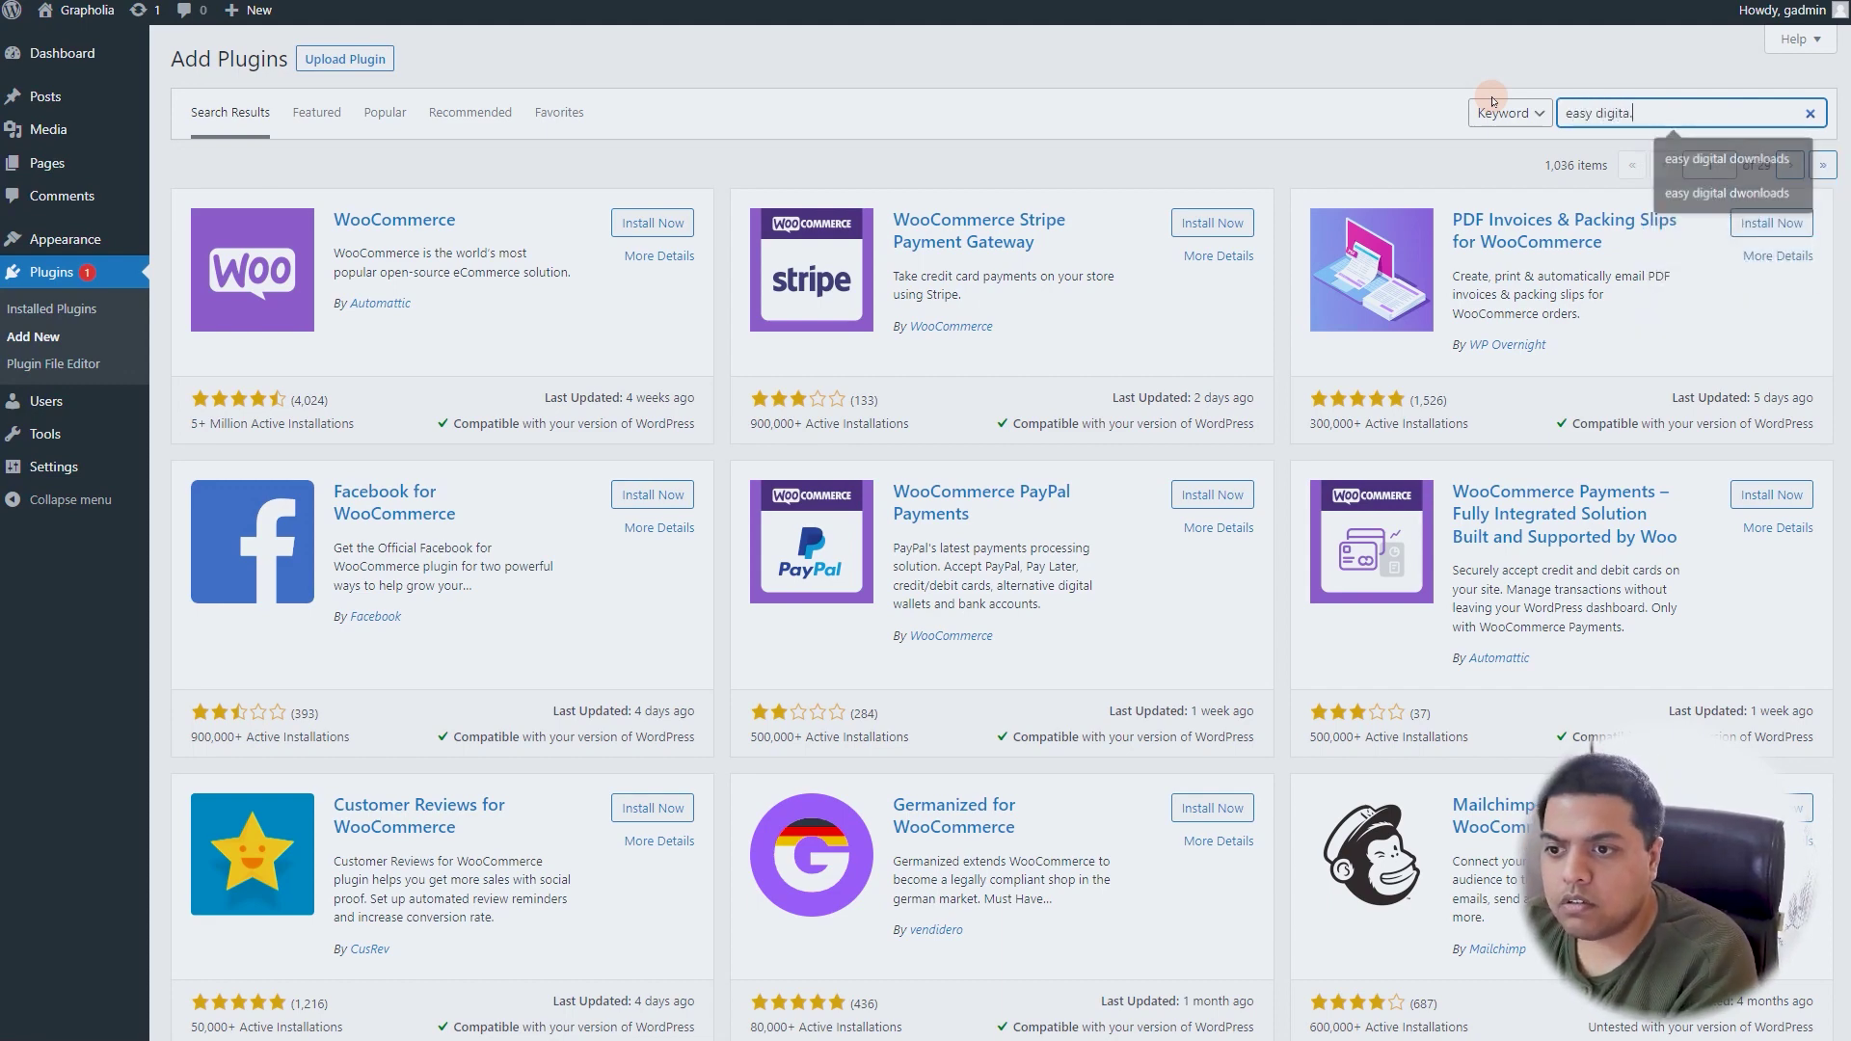
text(nloads)
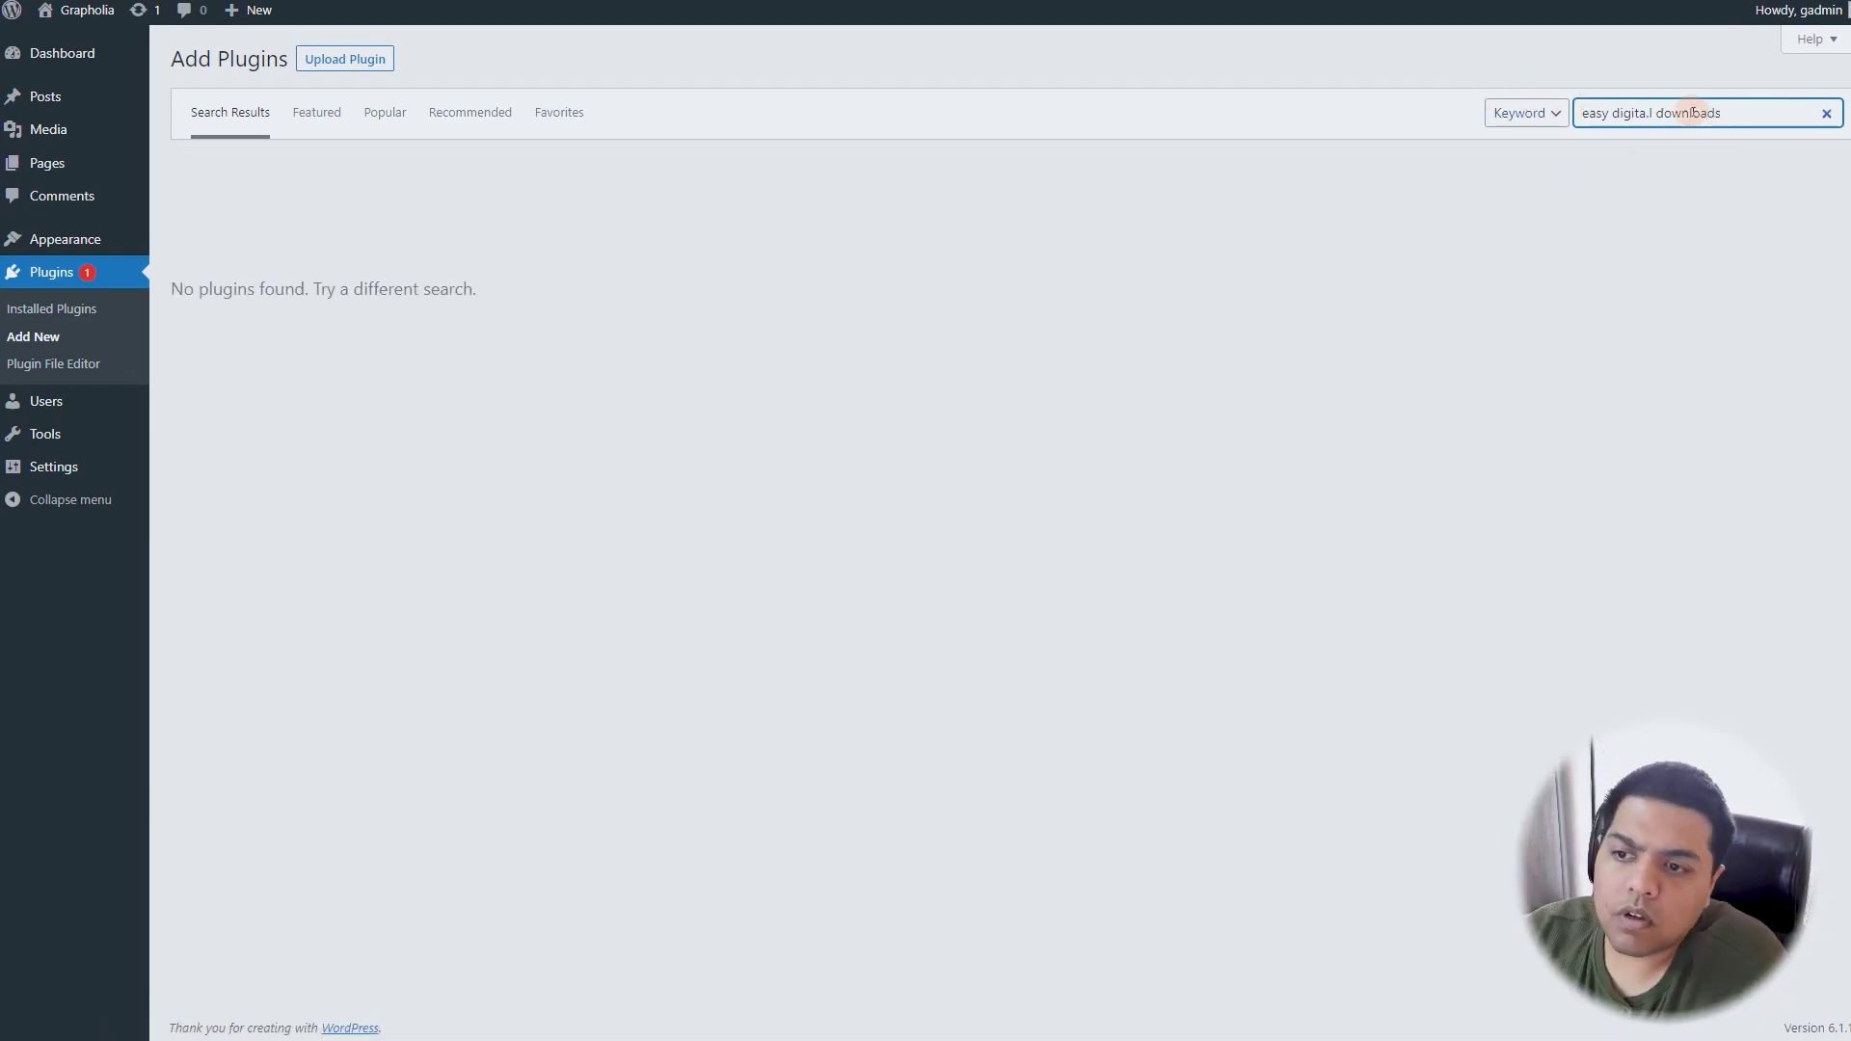
click(1650, 114)
key(BackSpace)
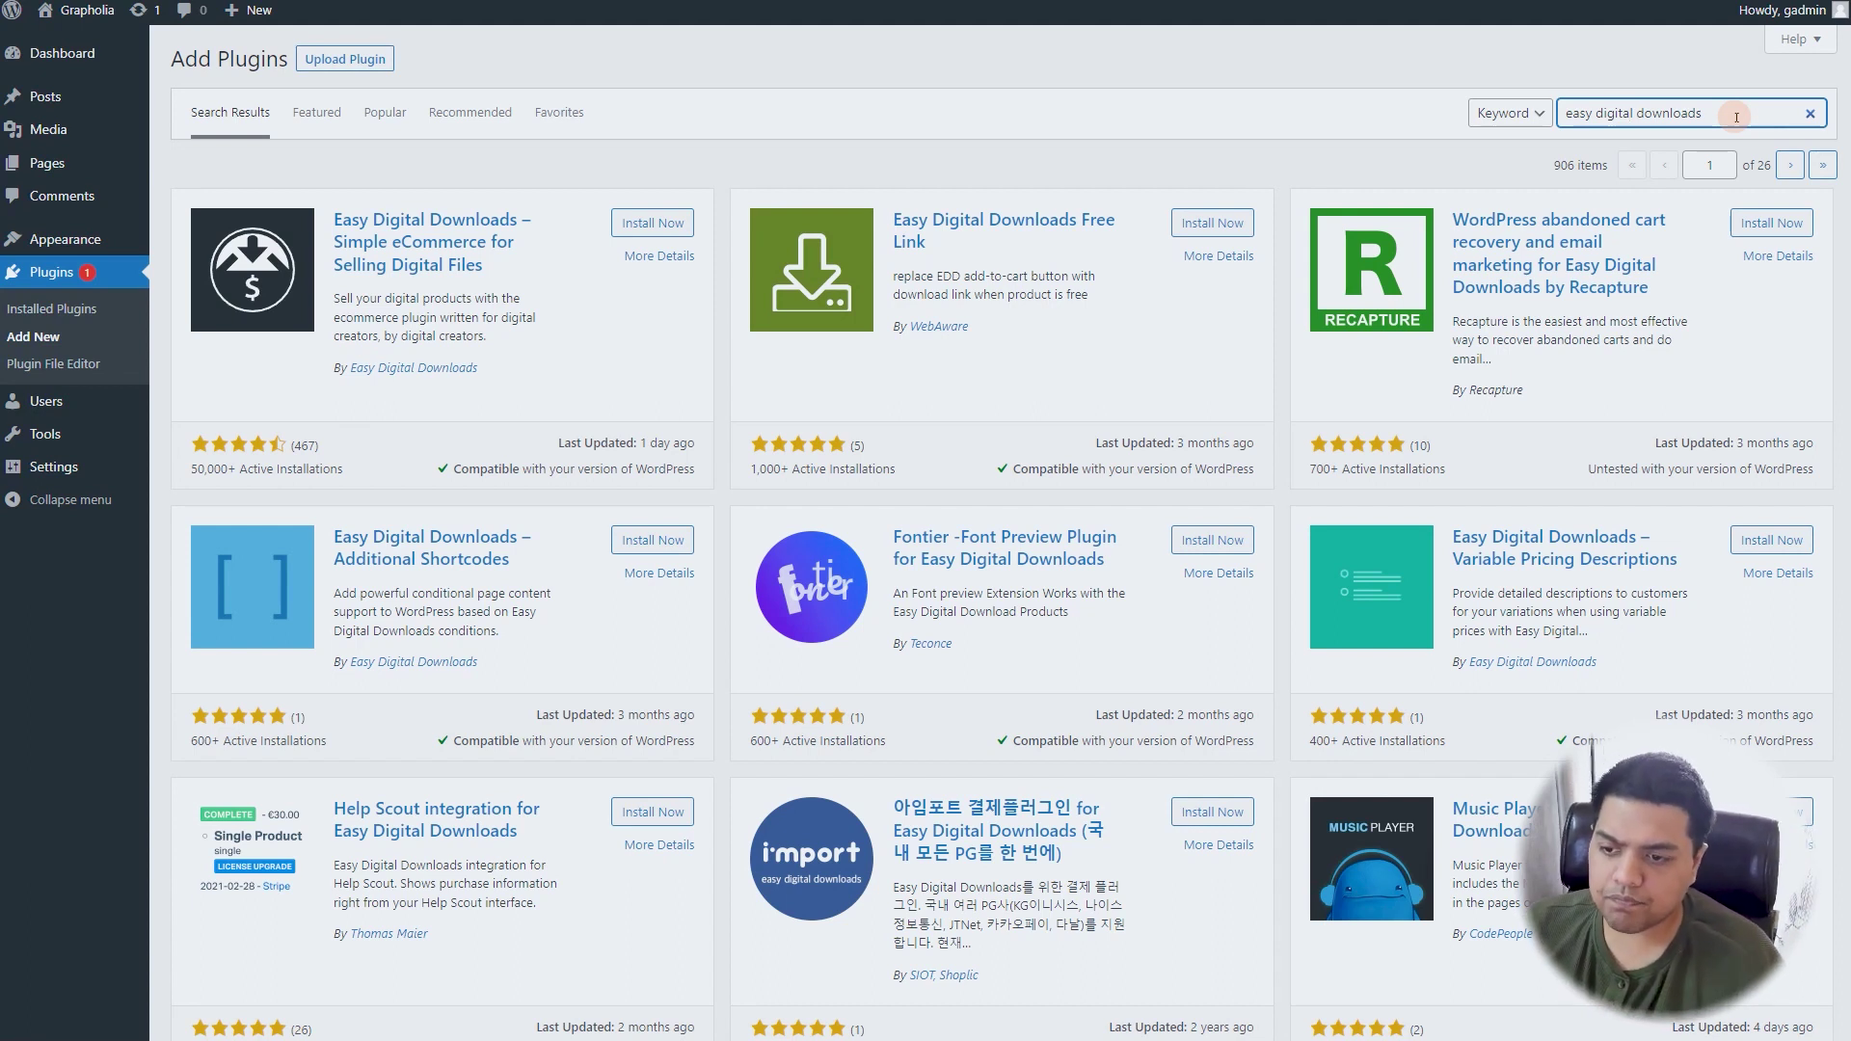
- Search the plugin directory for "tutor lms", view the details of the Tutor LMS eLearning plugin and browse the results
click(1810, 113)
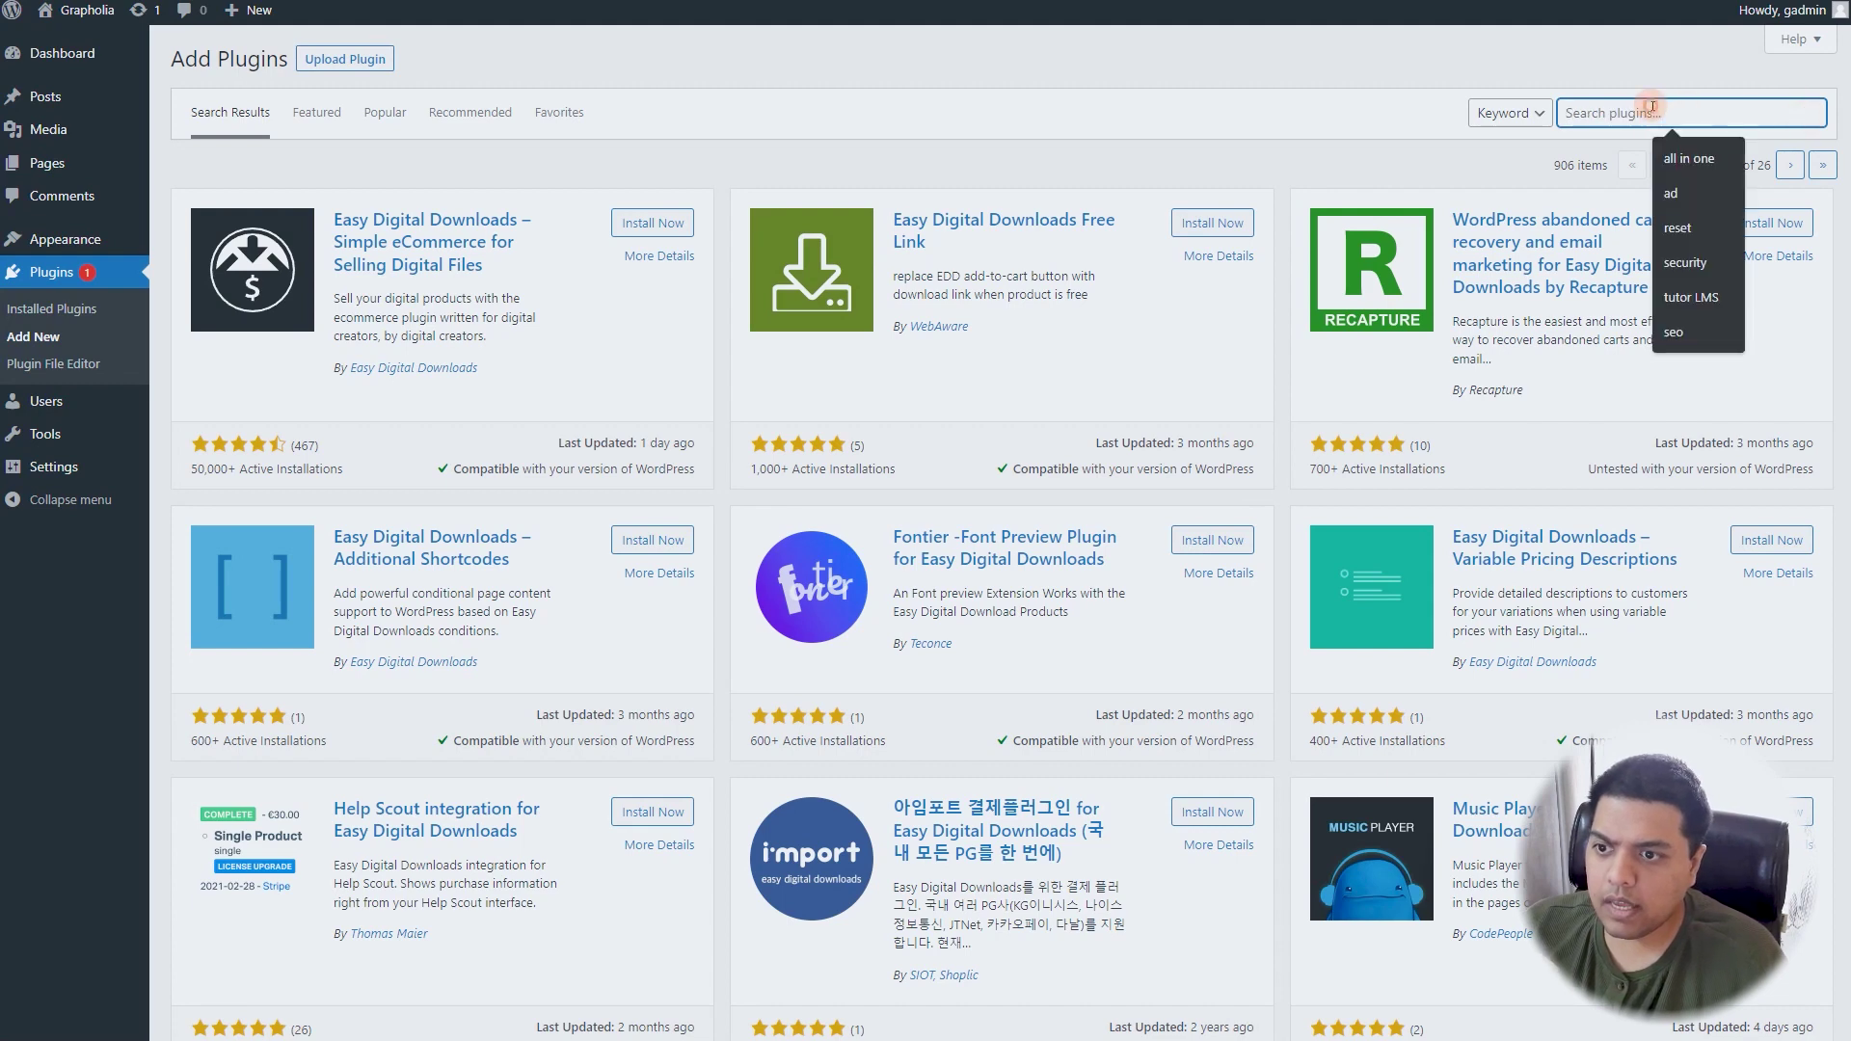
click(1652, 109)
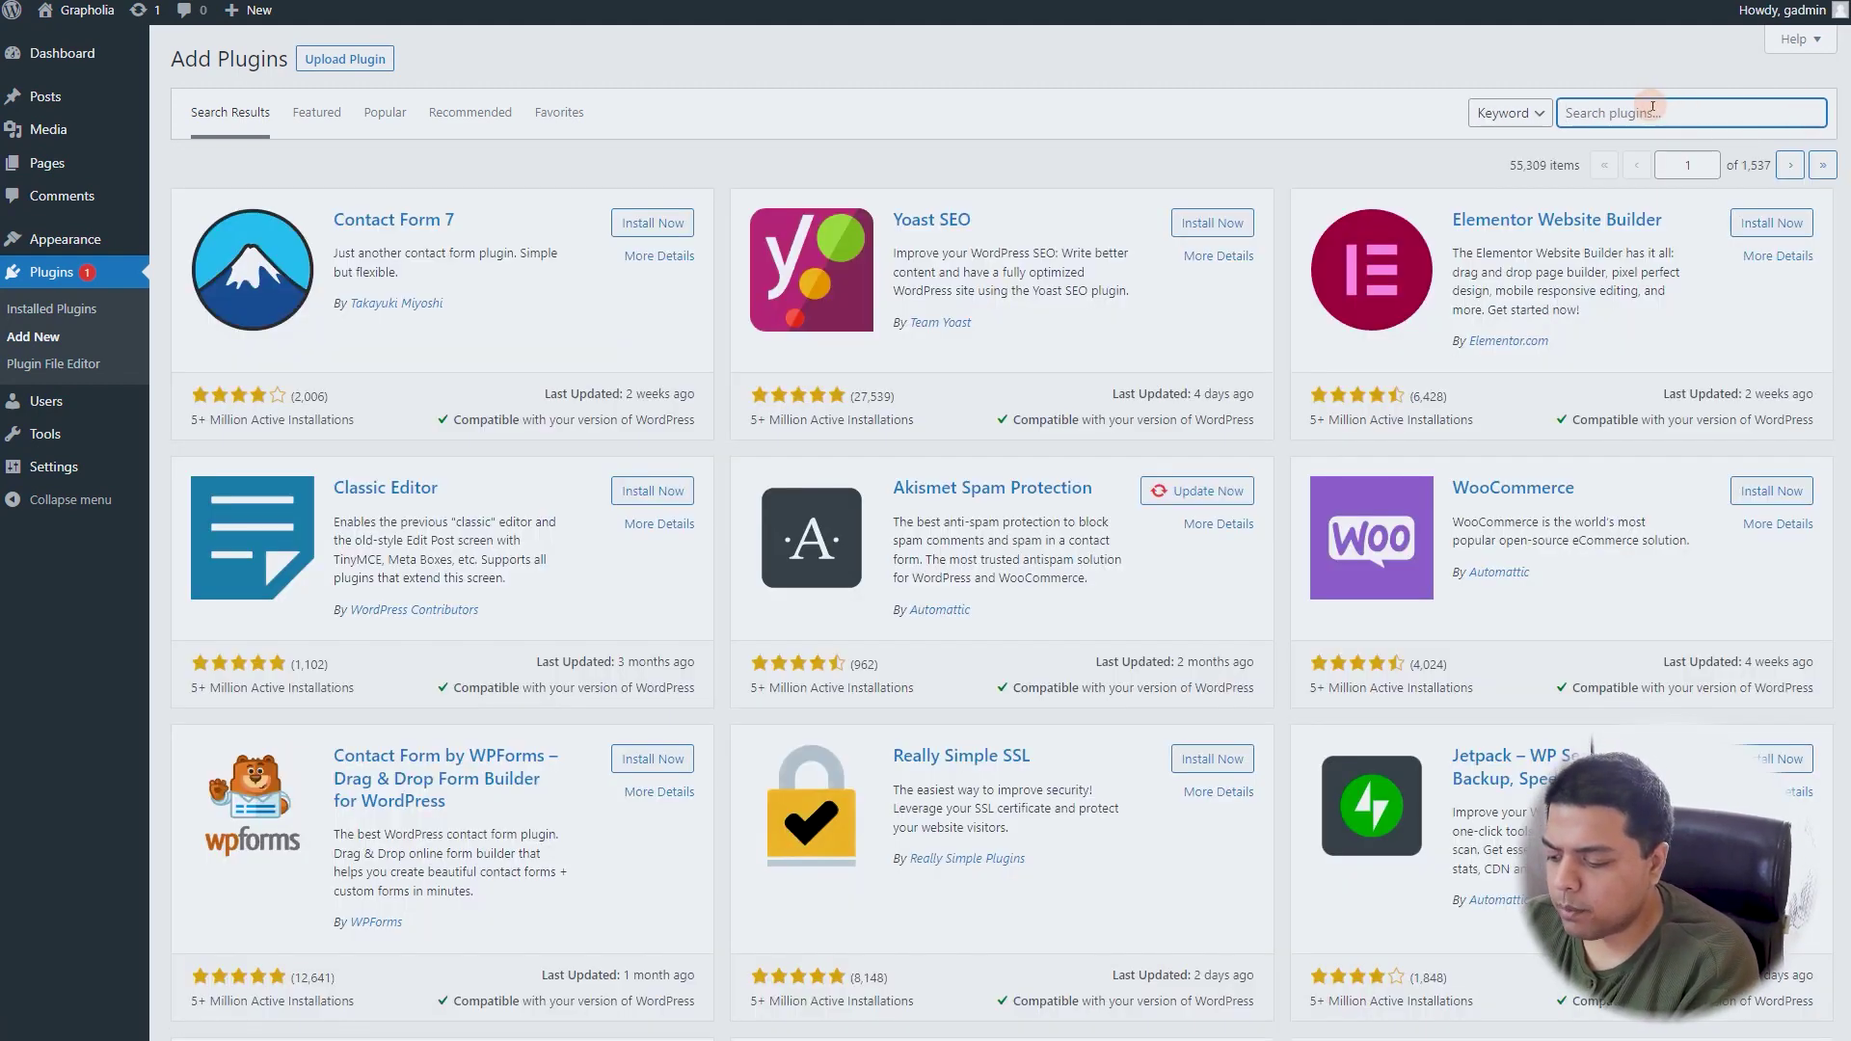
text(tutor lms)
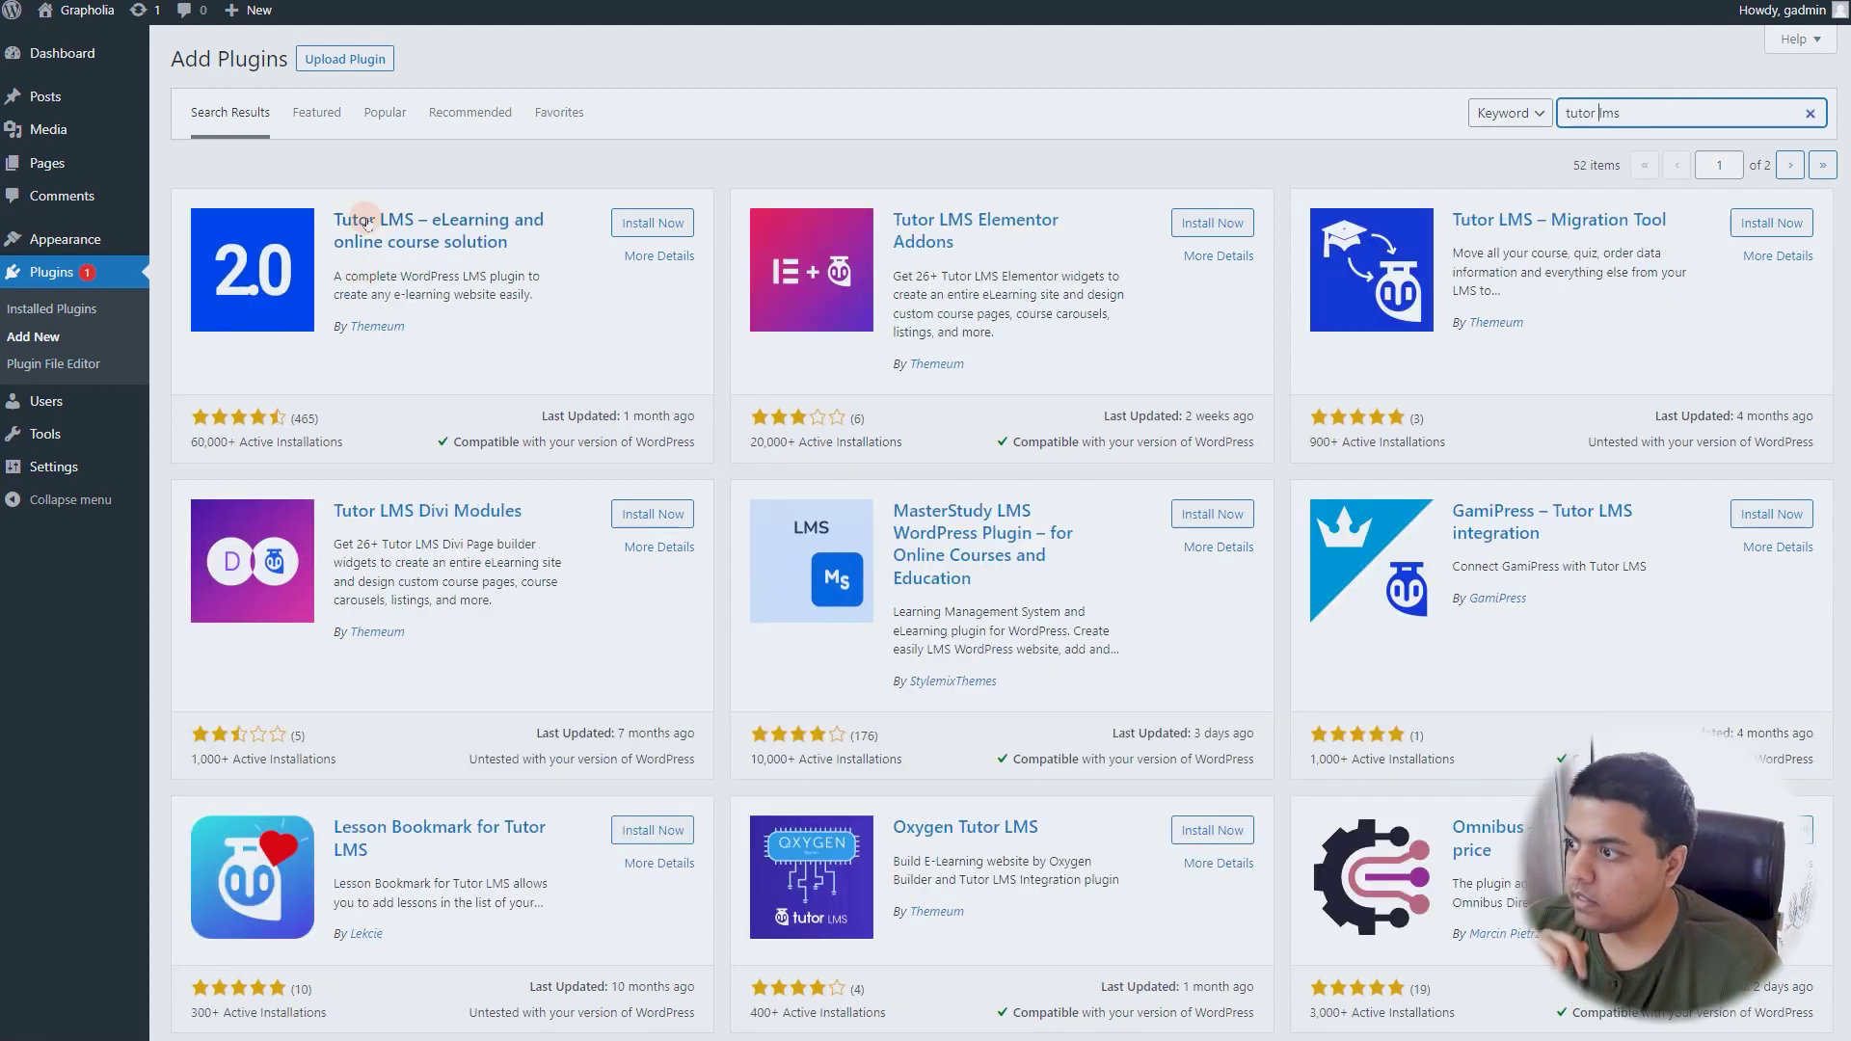
click(359, 245)
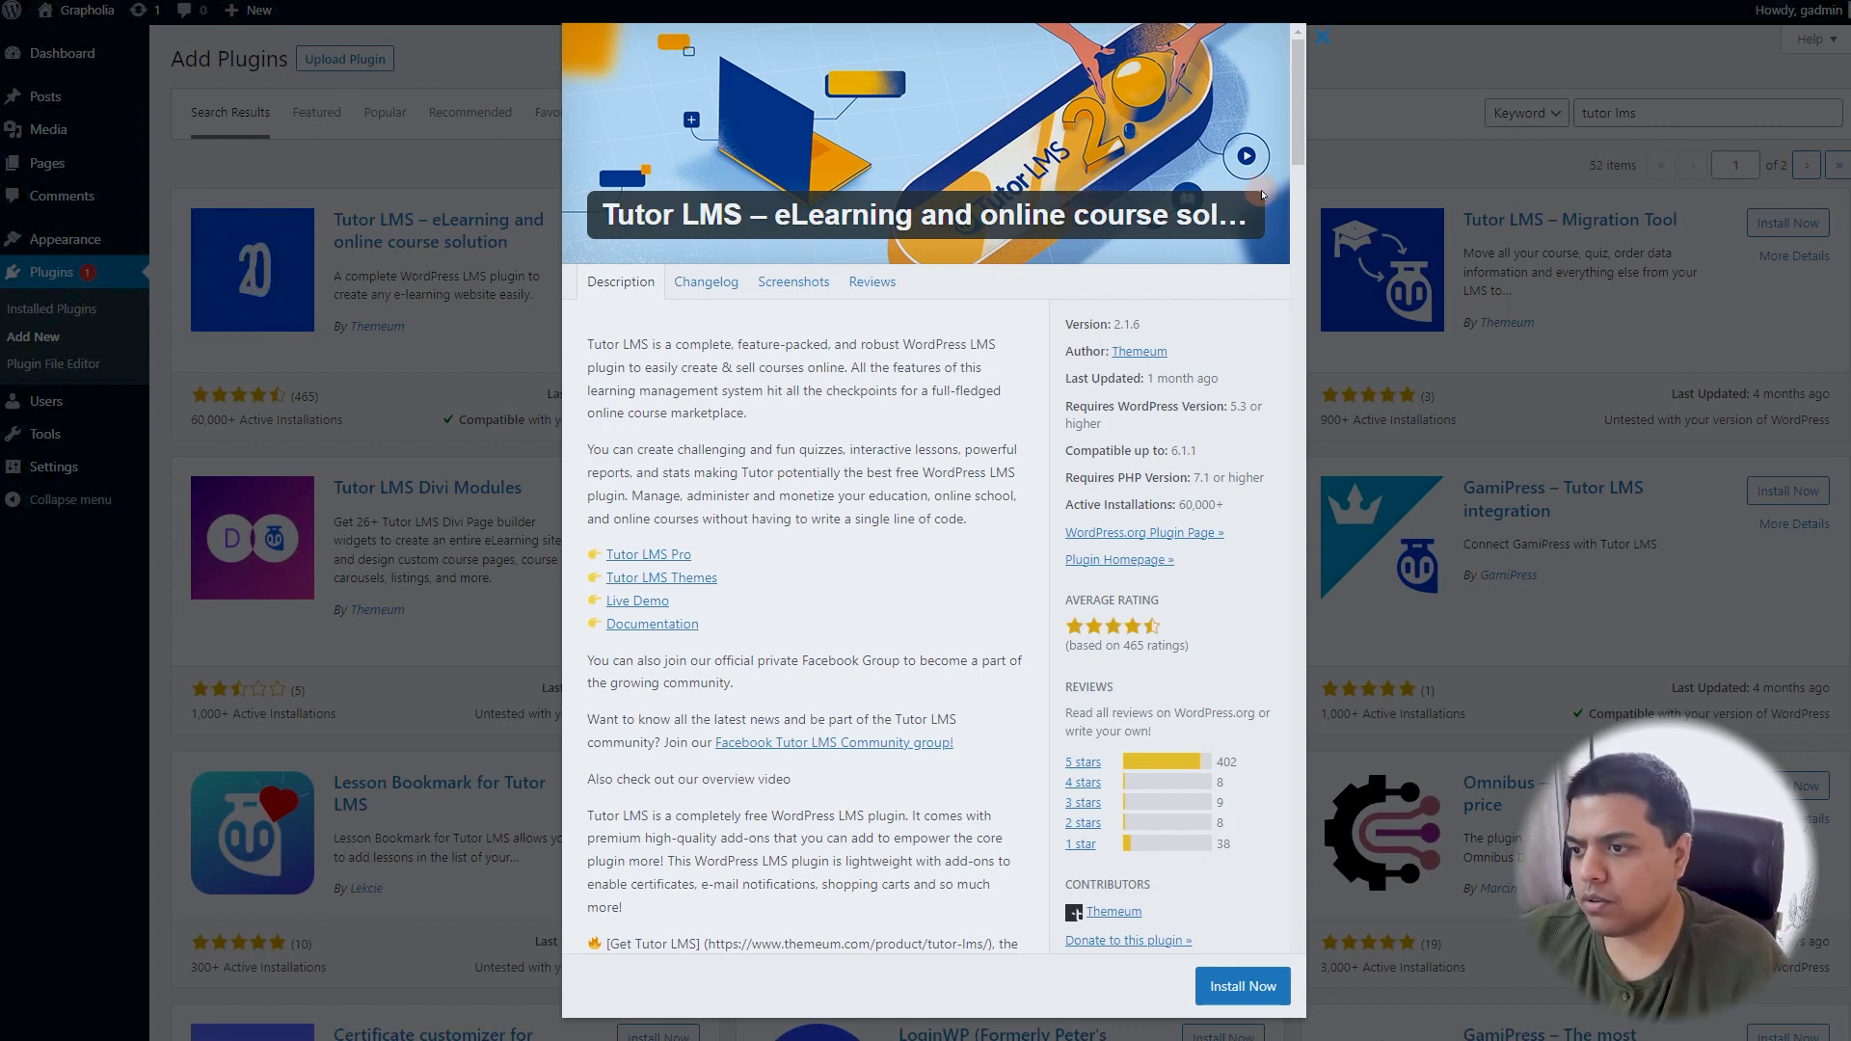
click(1377, 97)
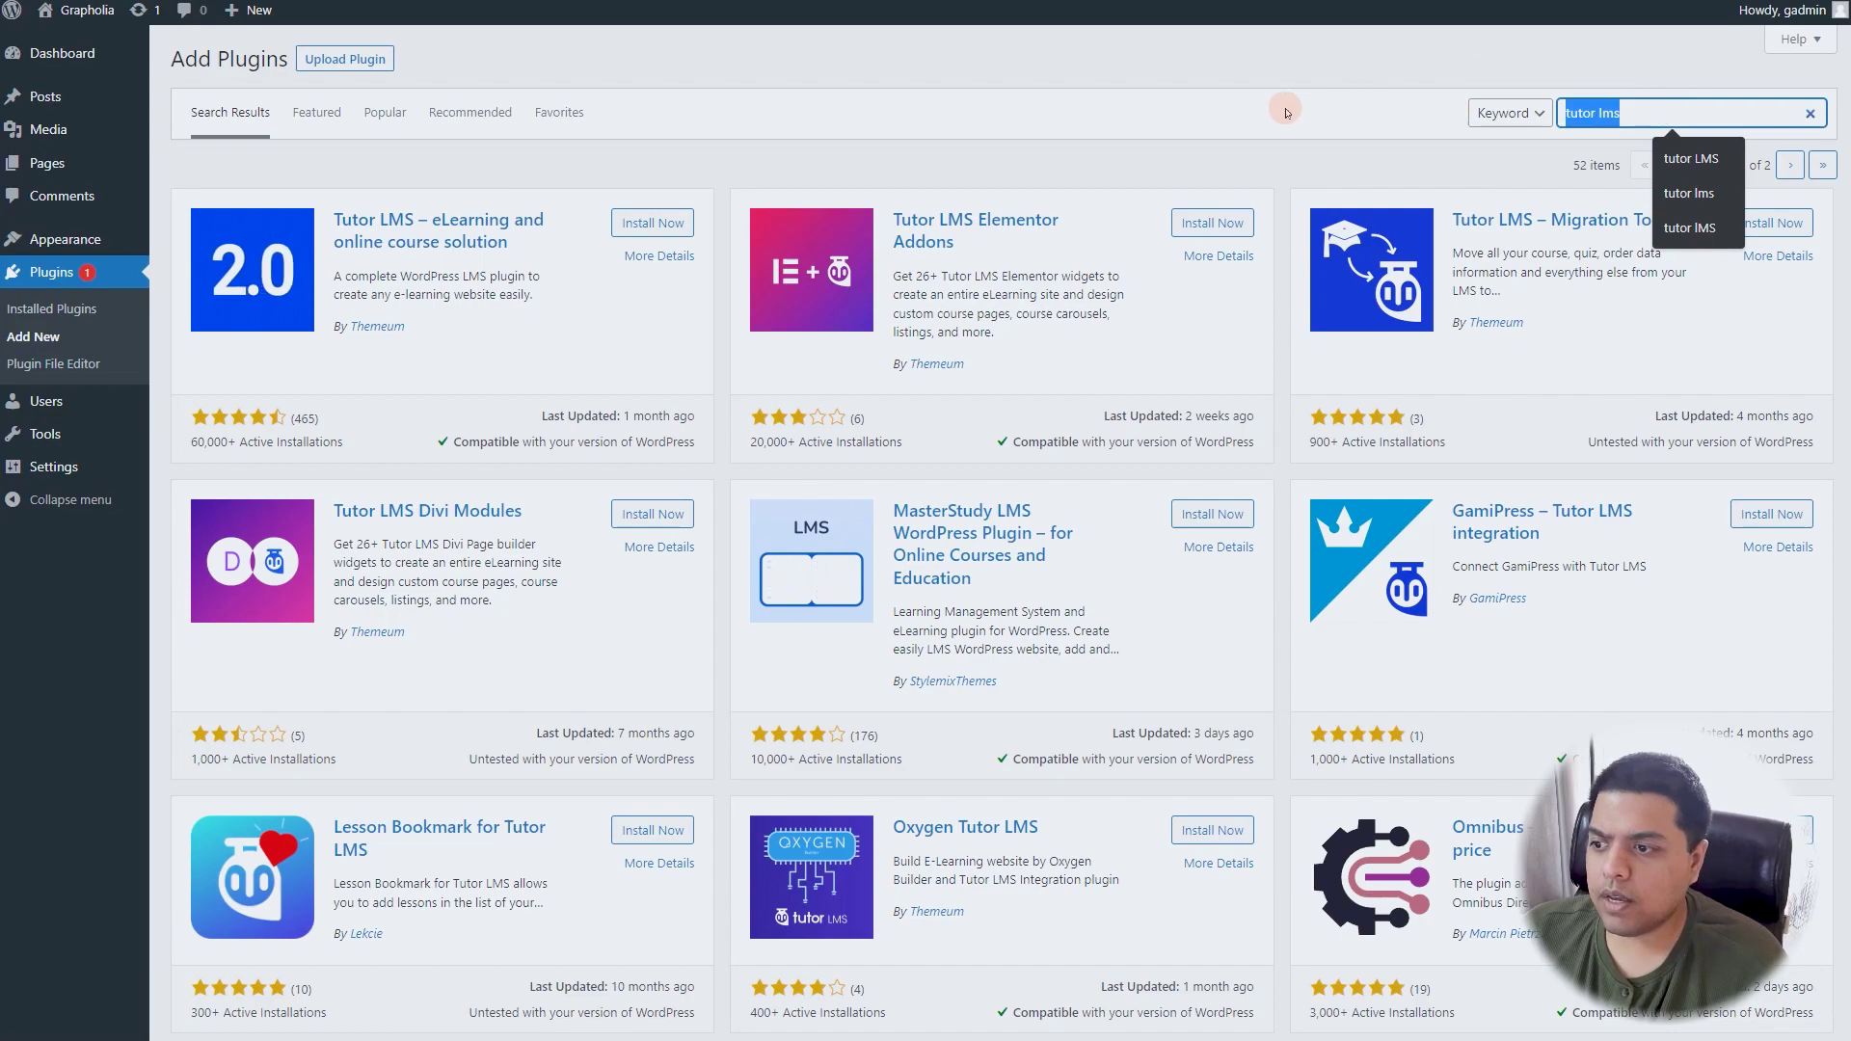
scroll(1042, 169, down, 2)
scroll(875, 364, up, 2)
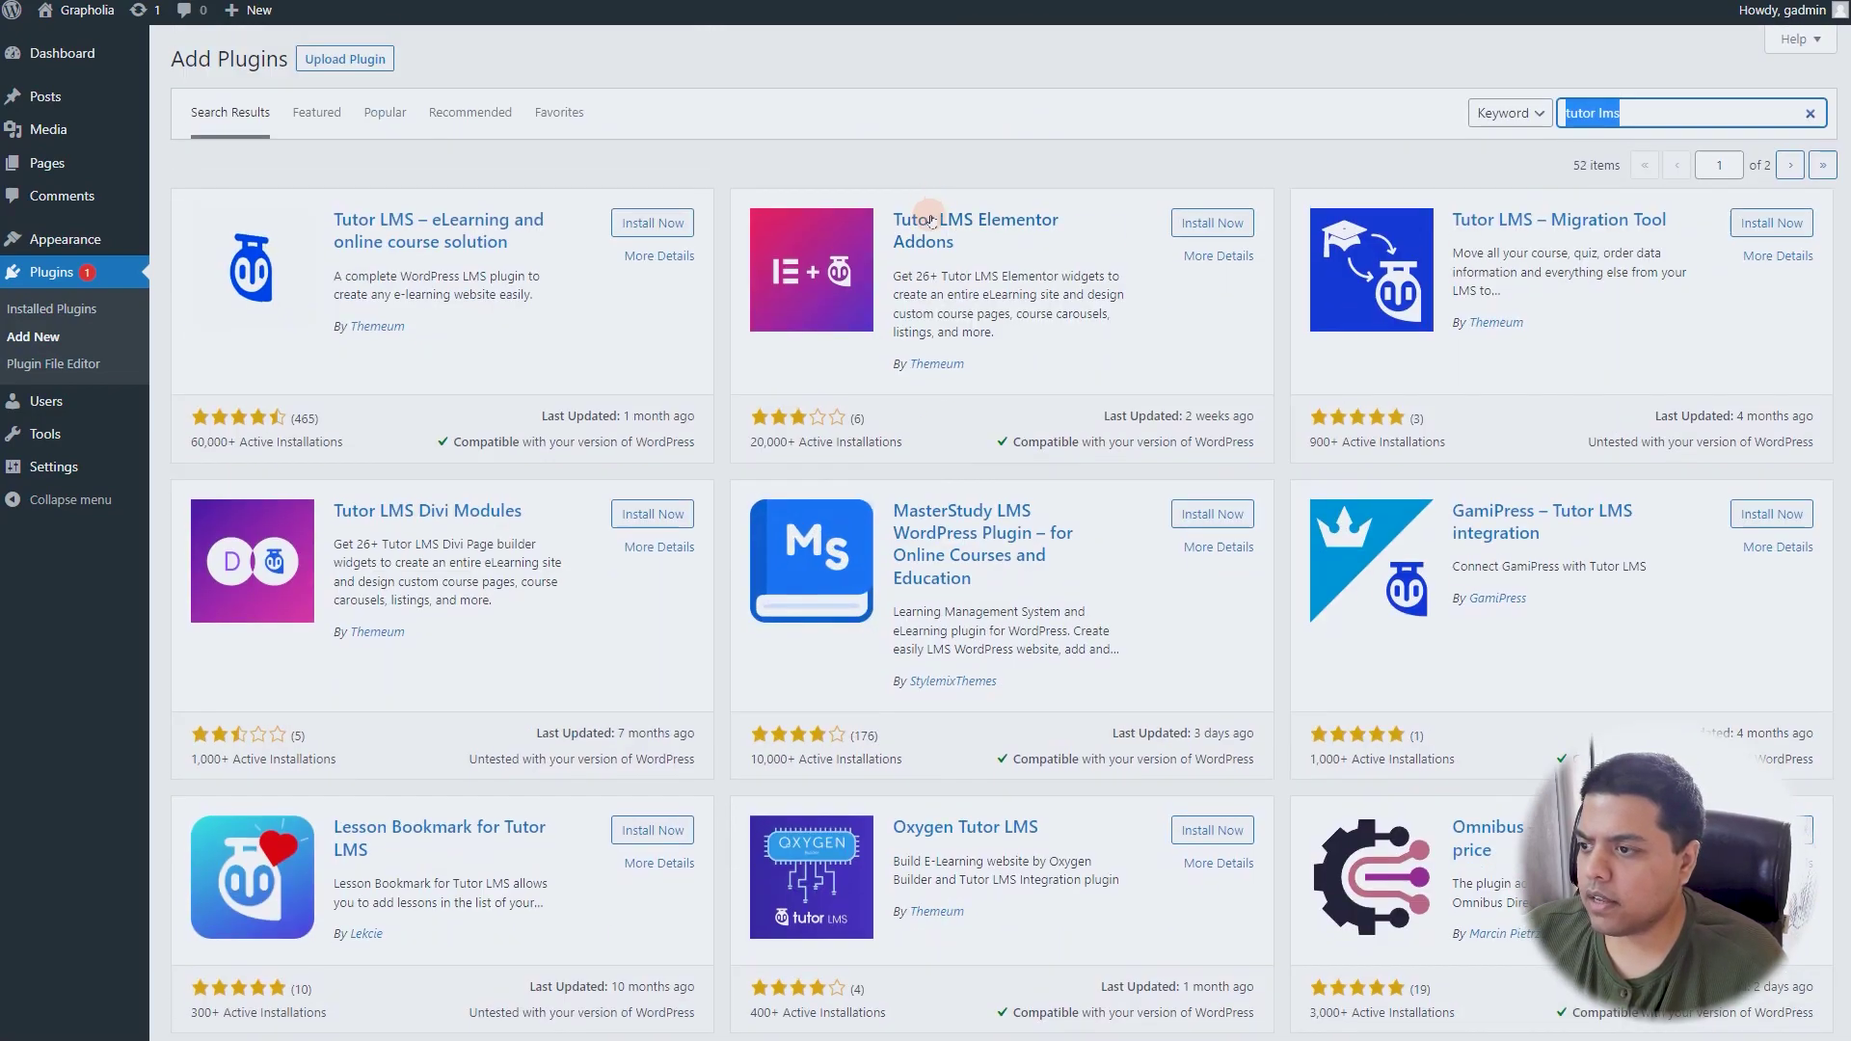
scroll(367, 398, down, 15)
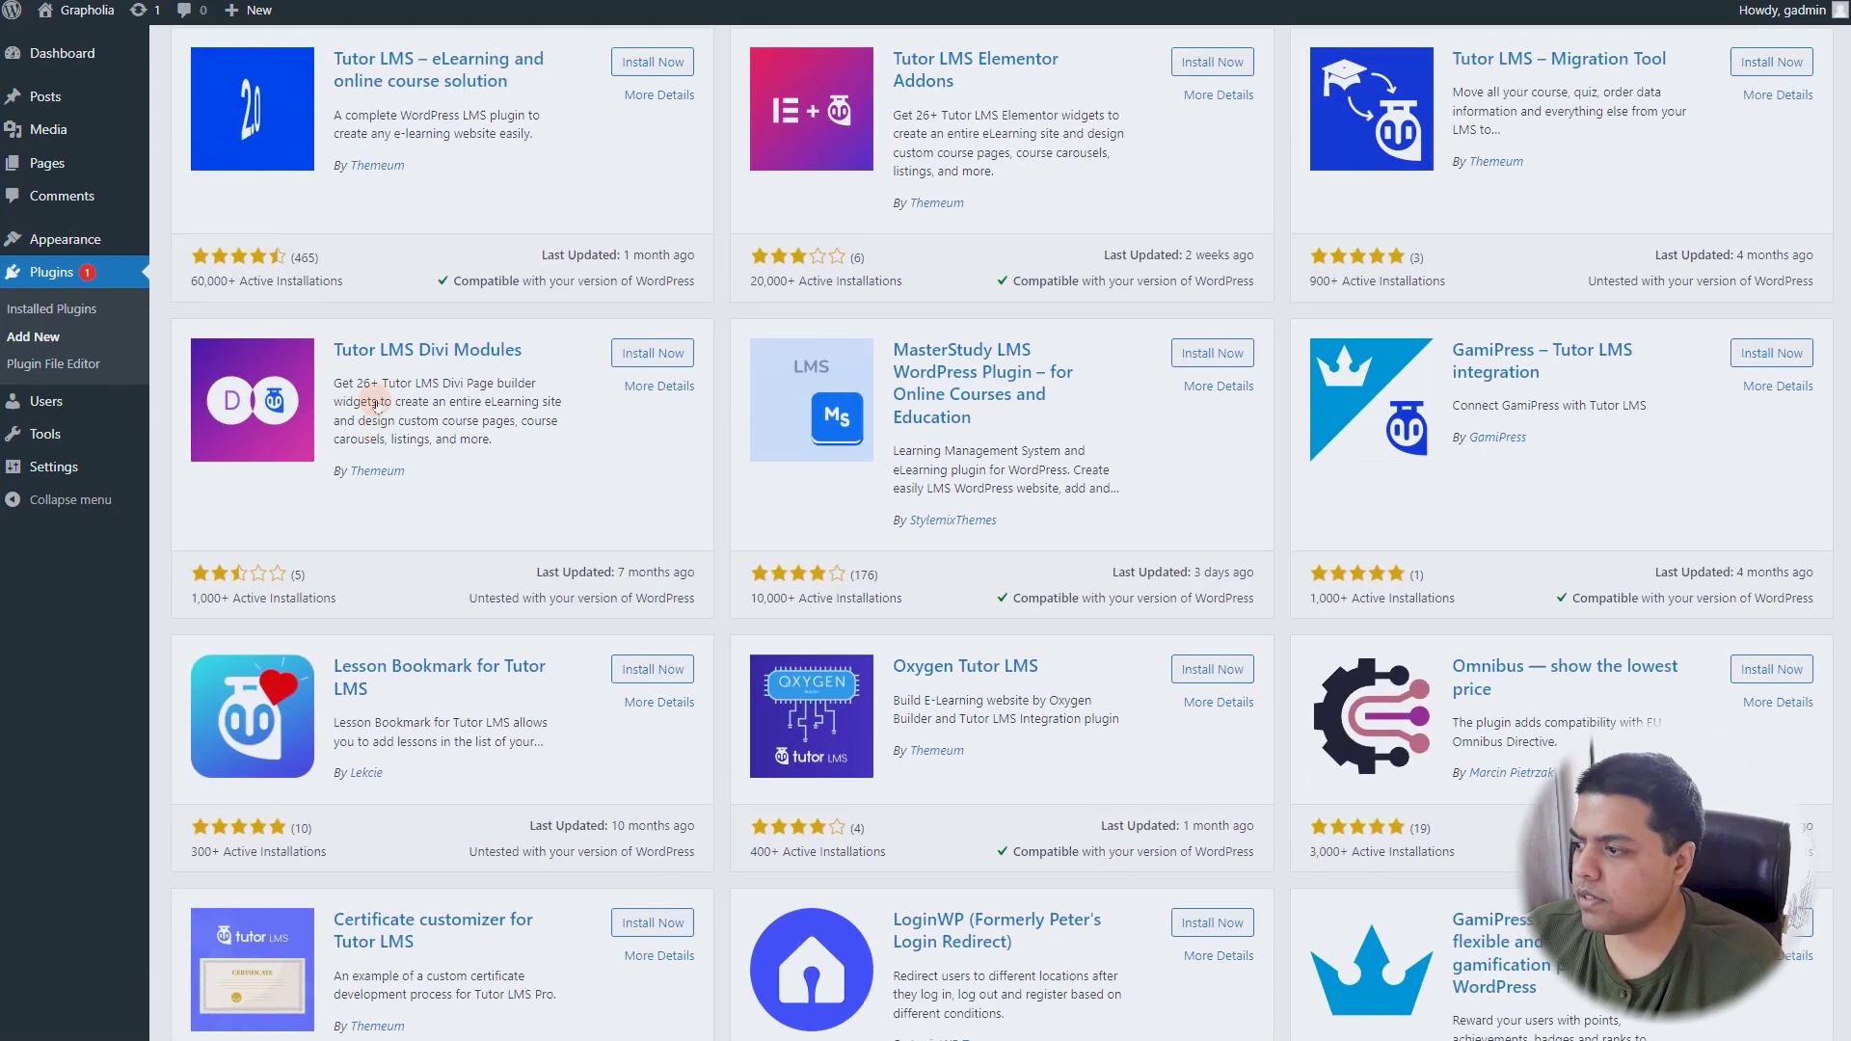
scroll(482, 386, up, 8)
scroll(483, 403, down, 3)
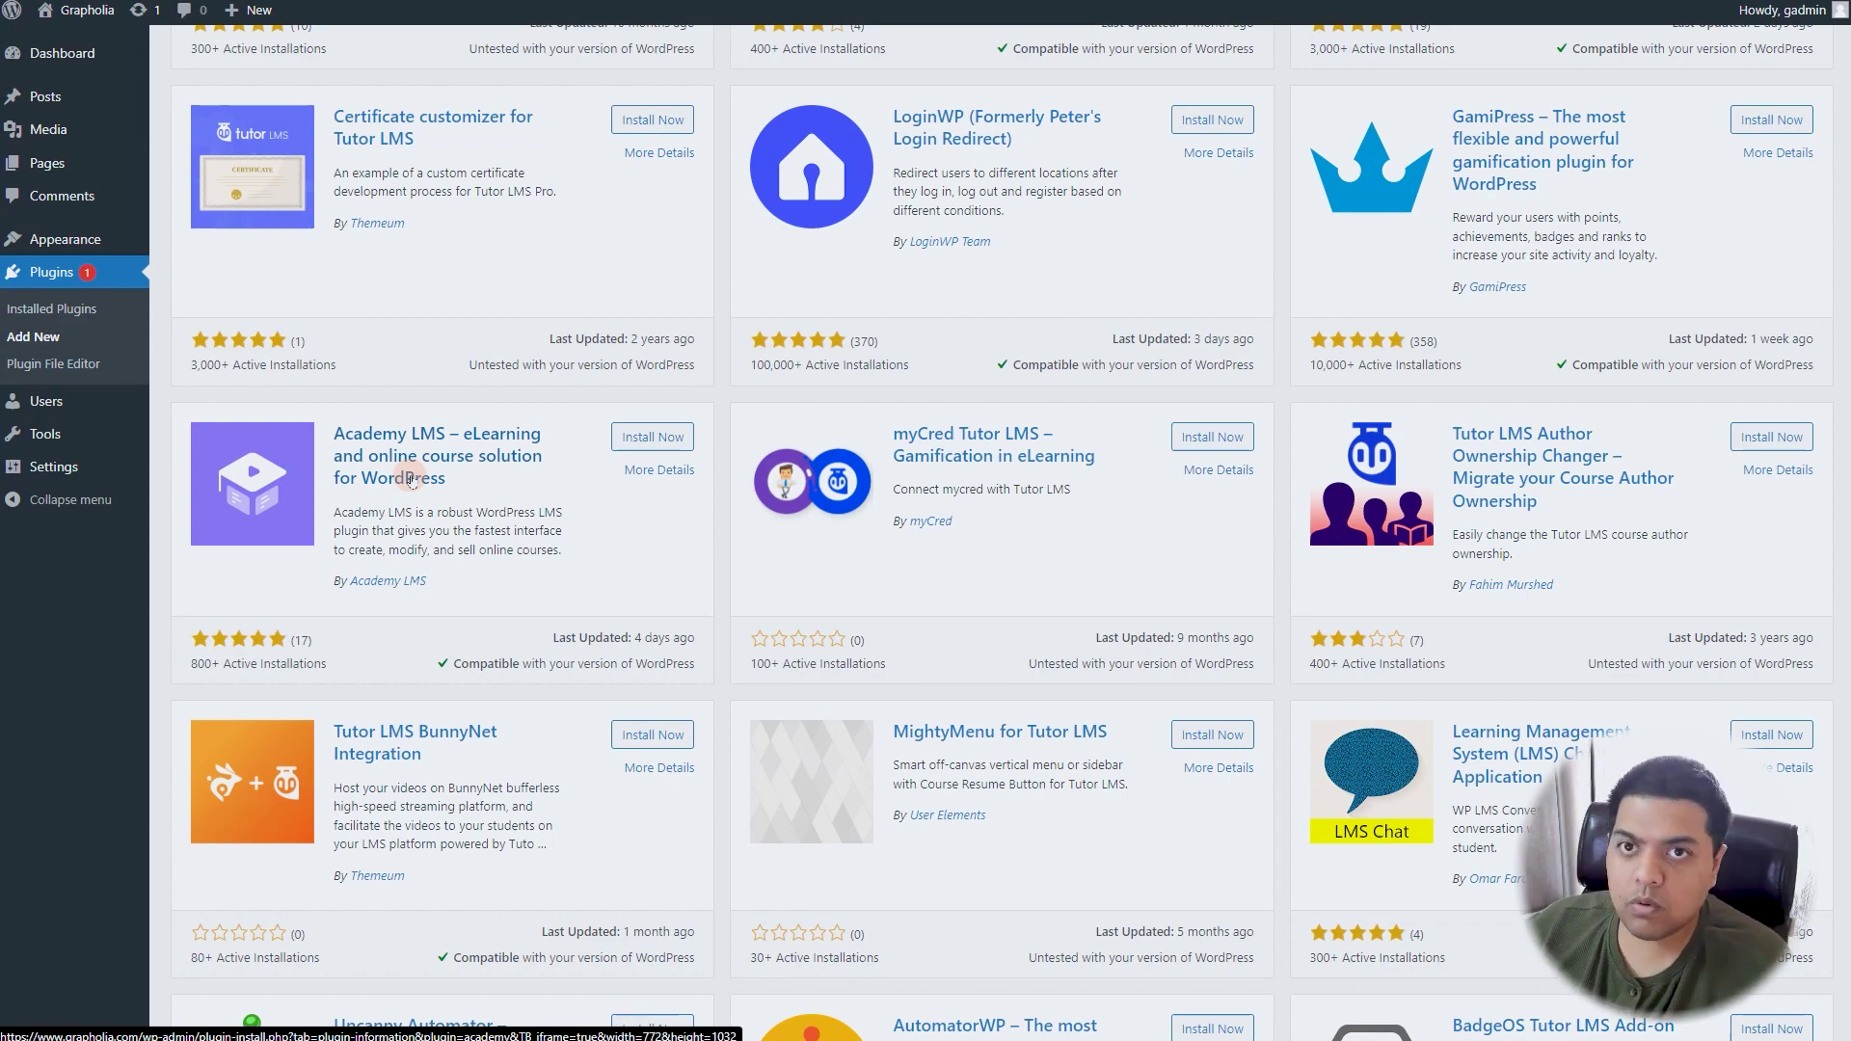
scroll(933, 442, up, 10)
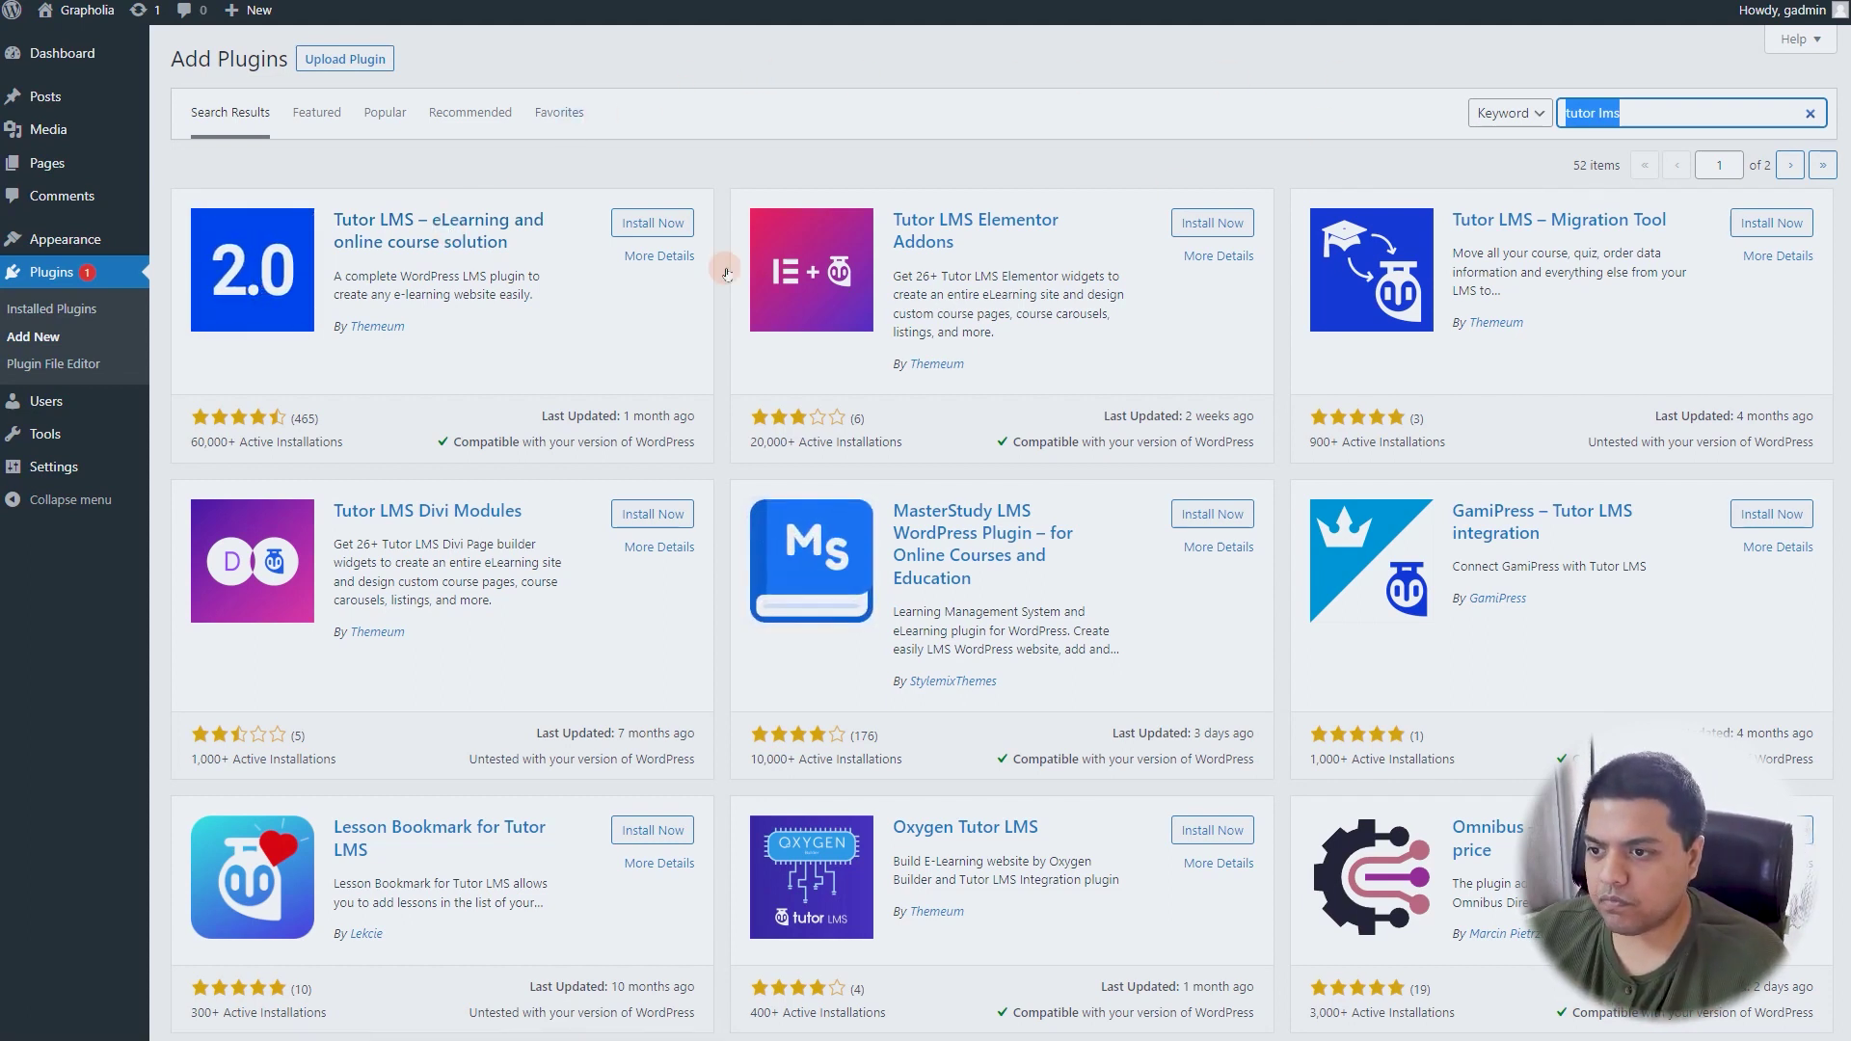
- Open the list of all users, look at the roles on offer, and bring up the form for adding a new user
mouse_move(69, 250)
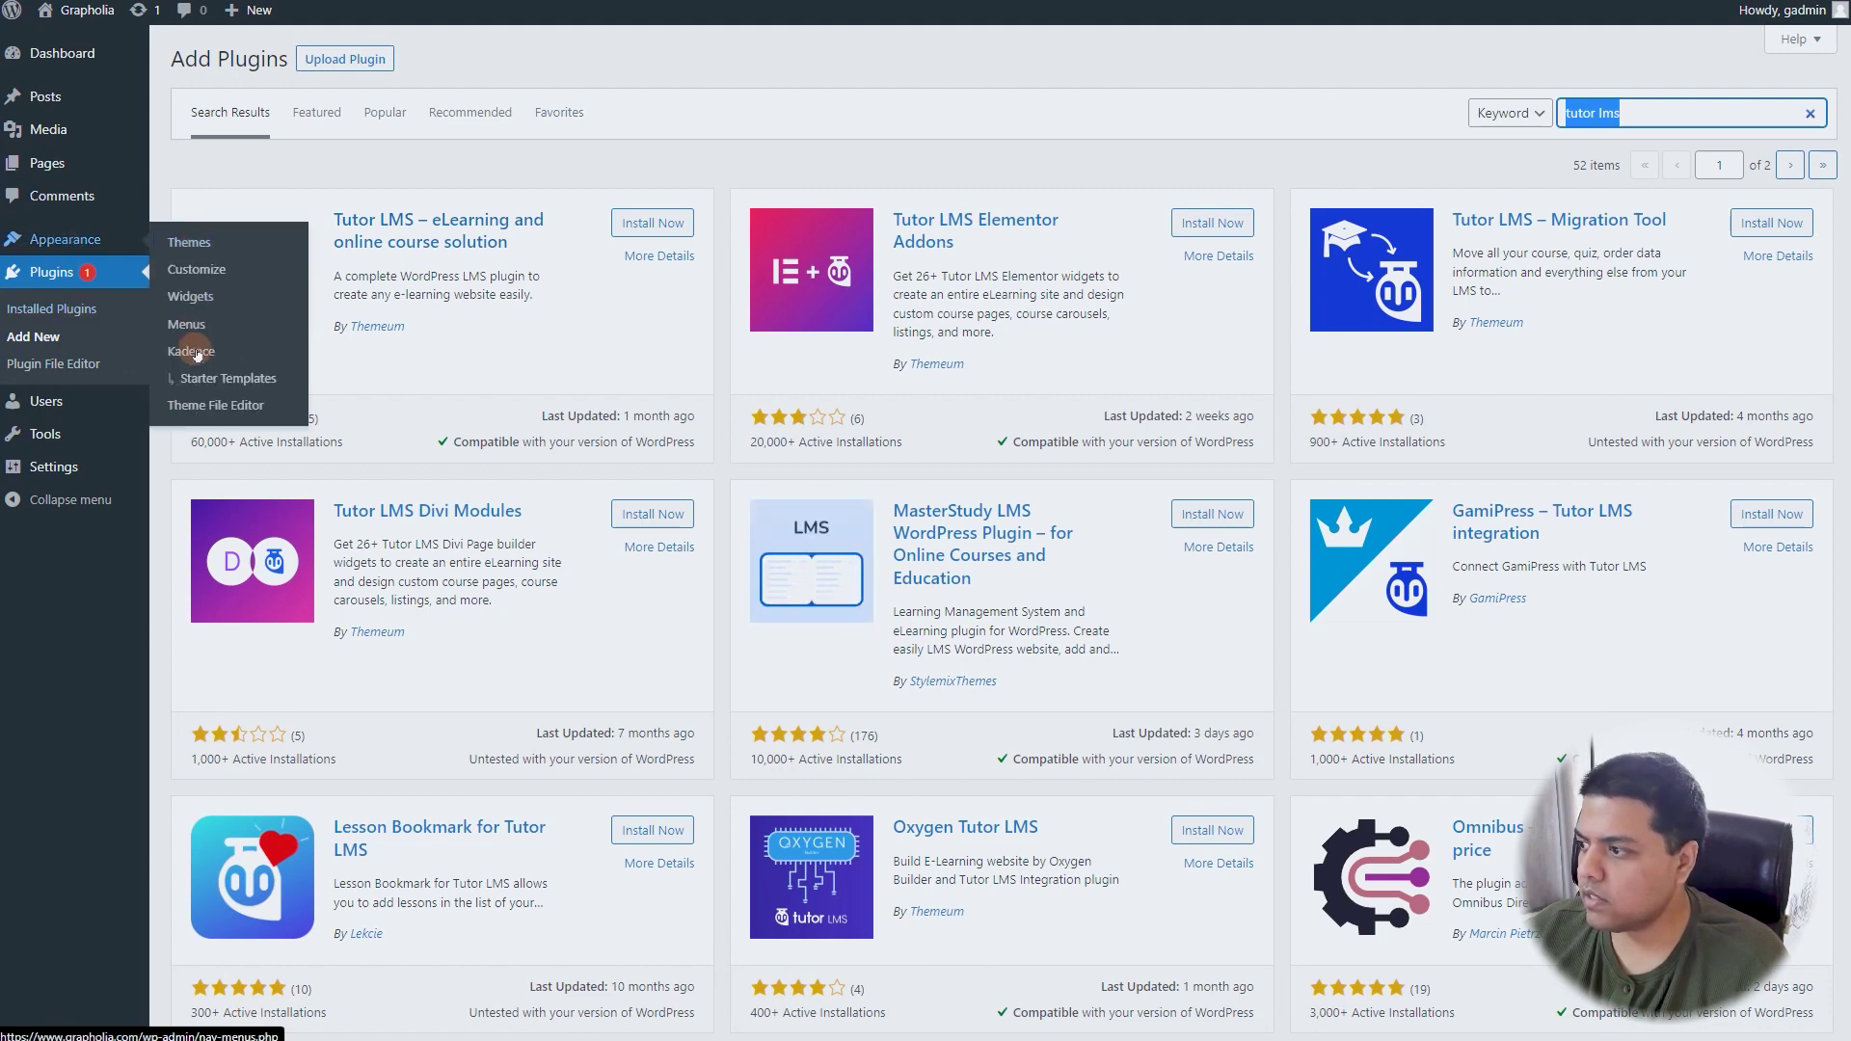
mouse_move(101, 417)
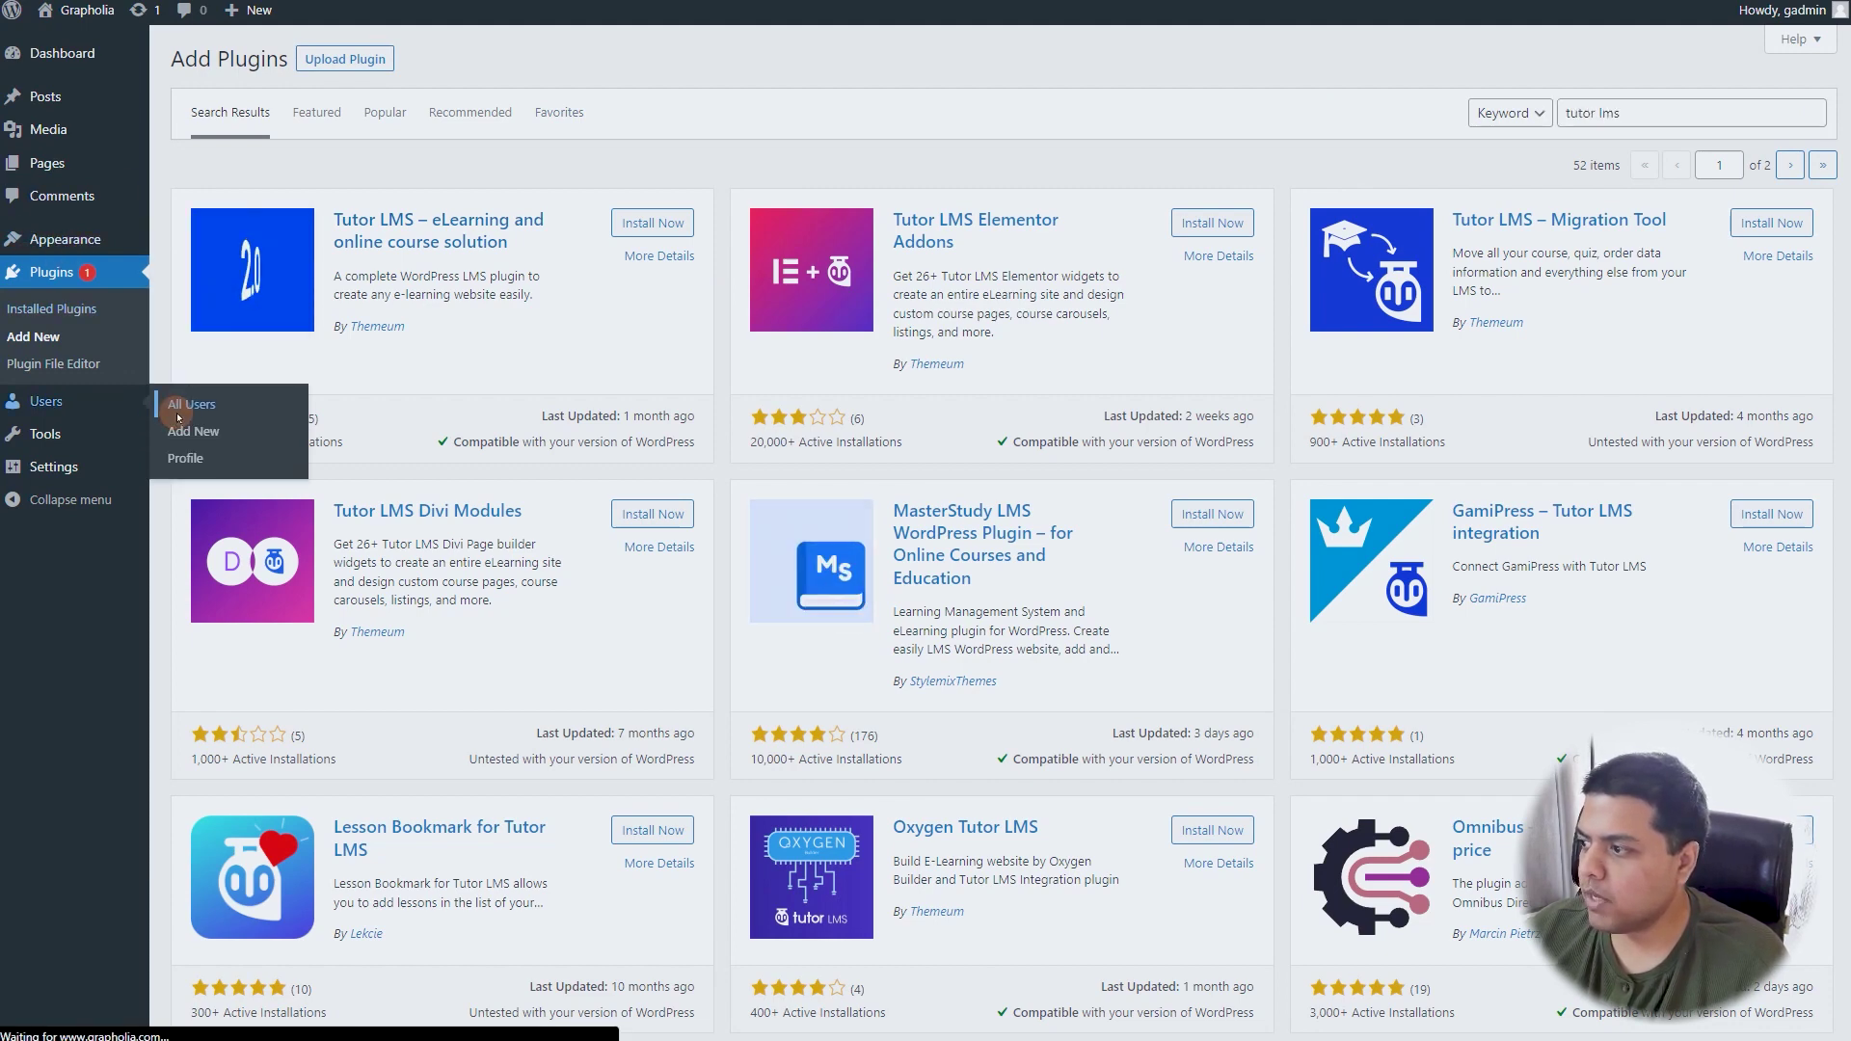
click(176, 416)
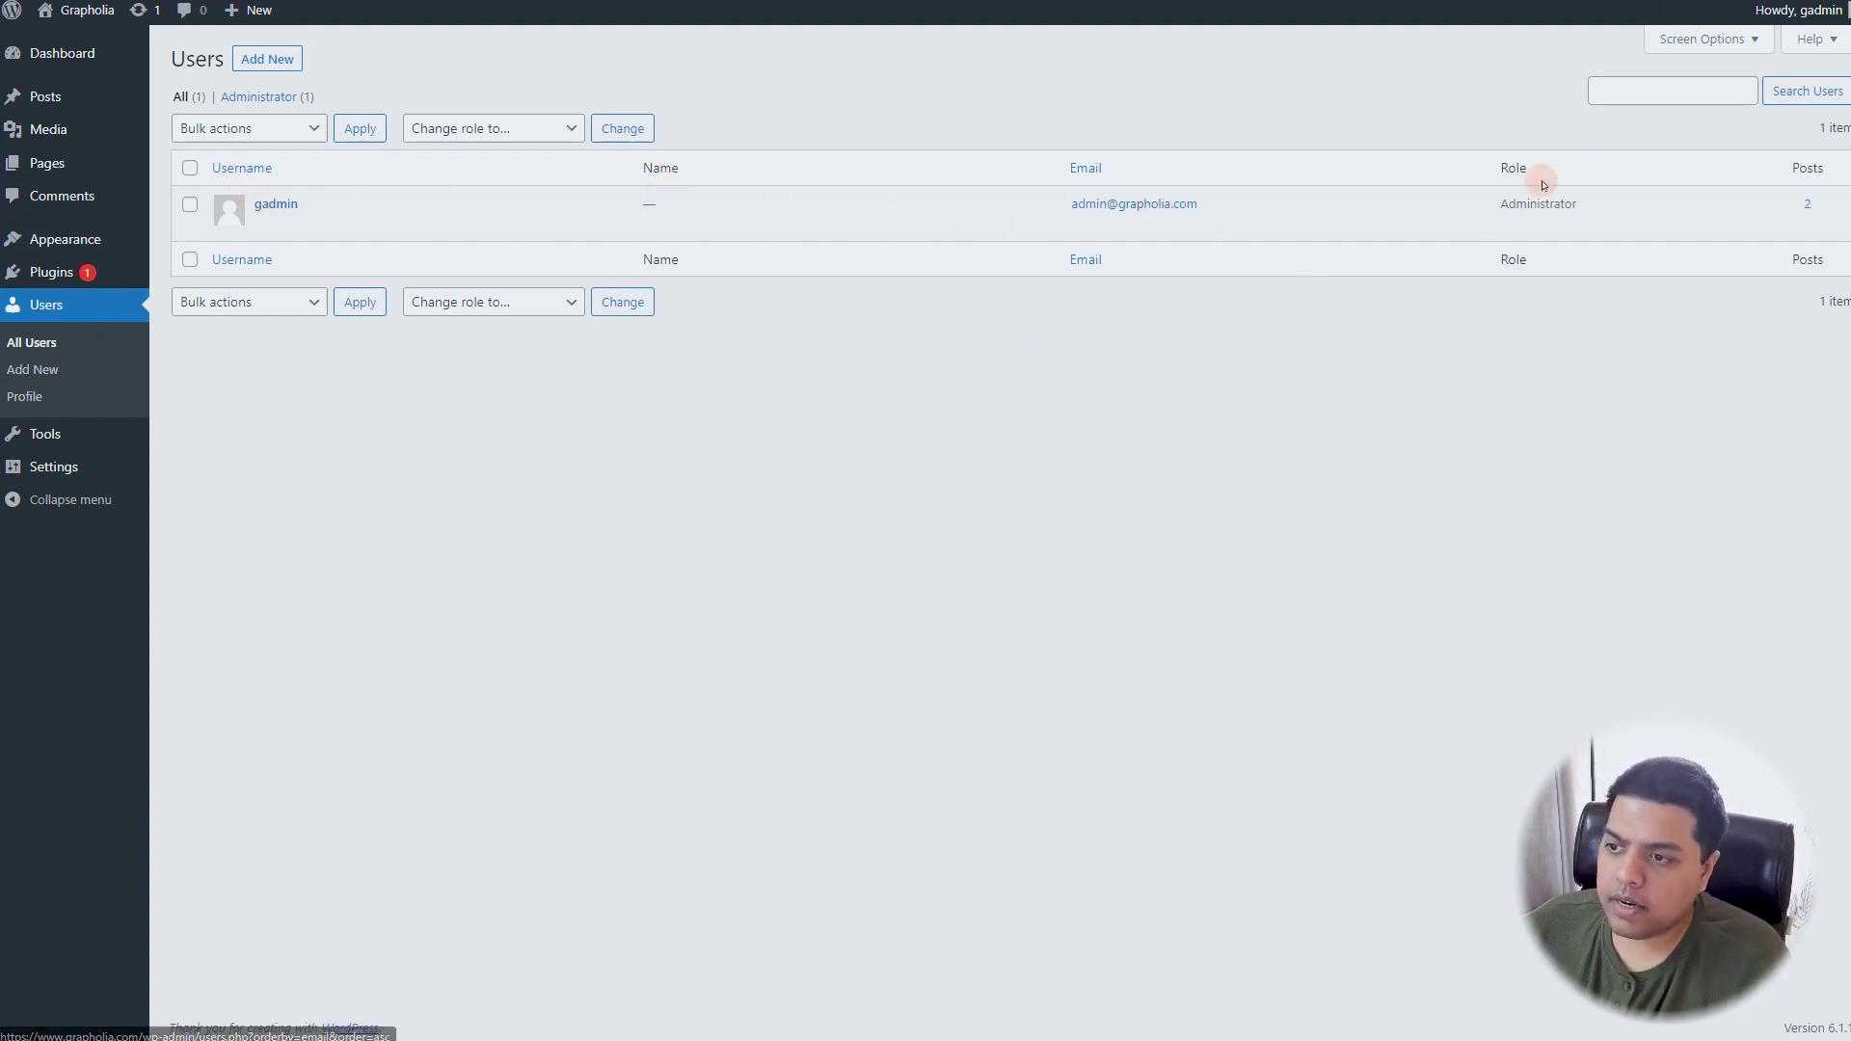
click(496, 123)
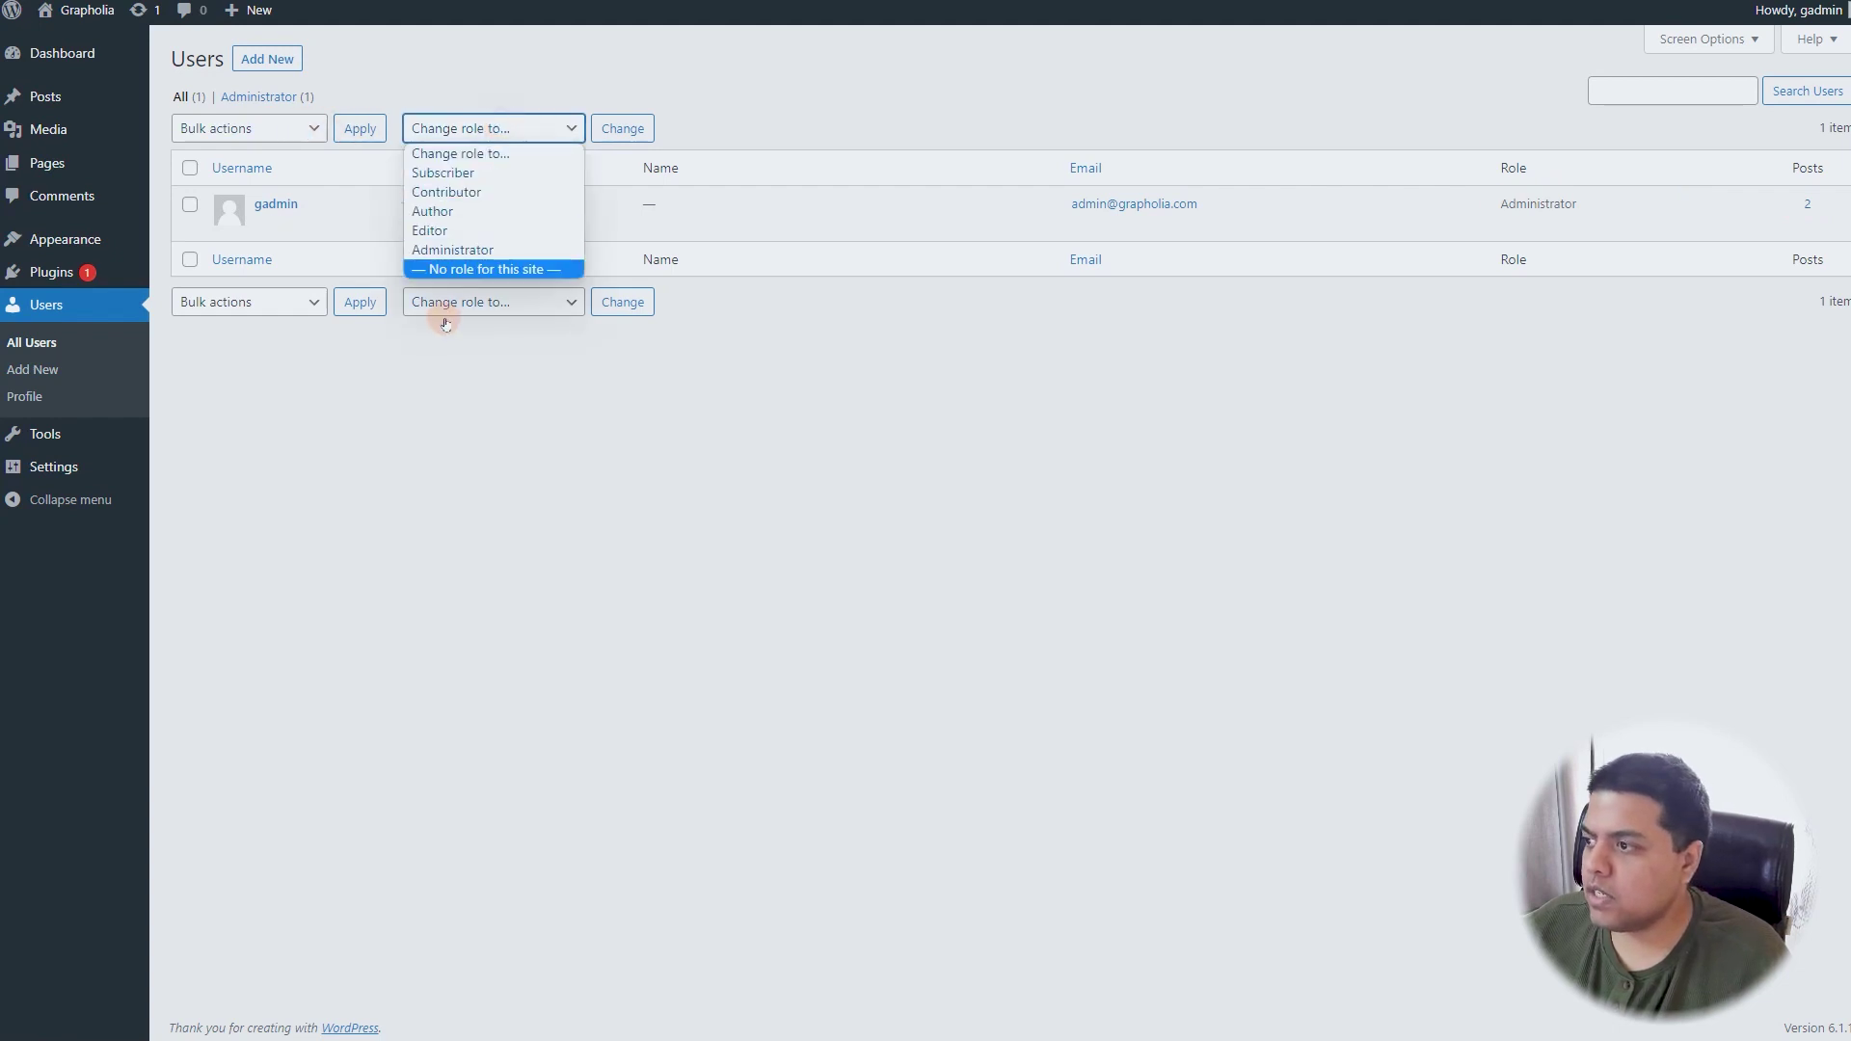
click(467, 133)
click(262, 60)
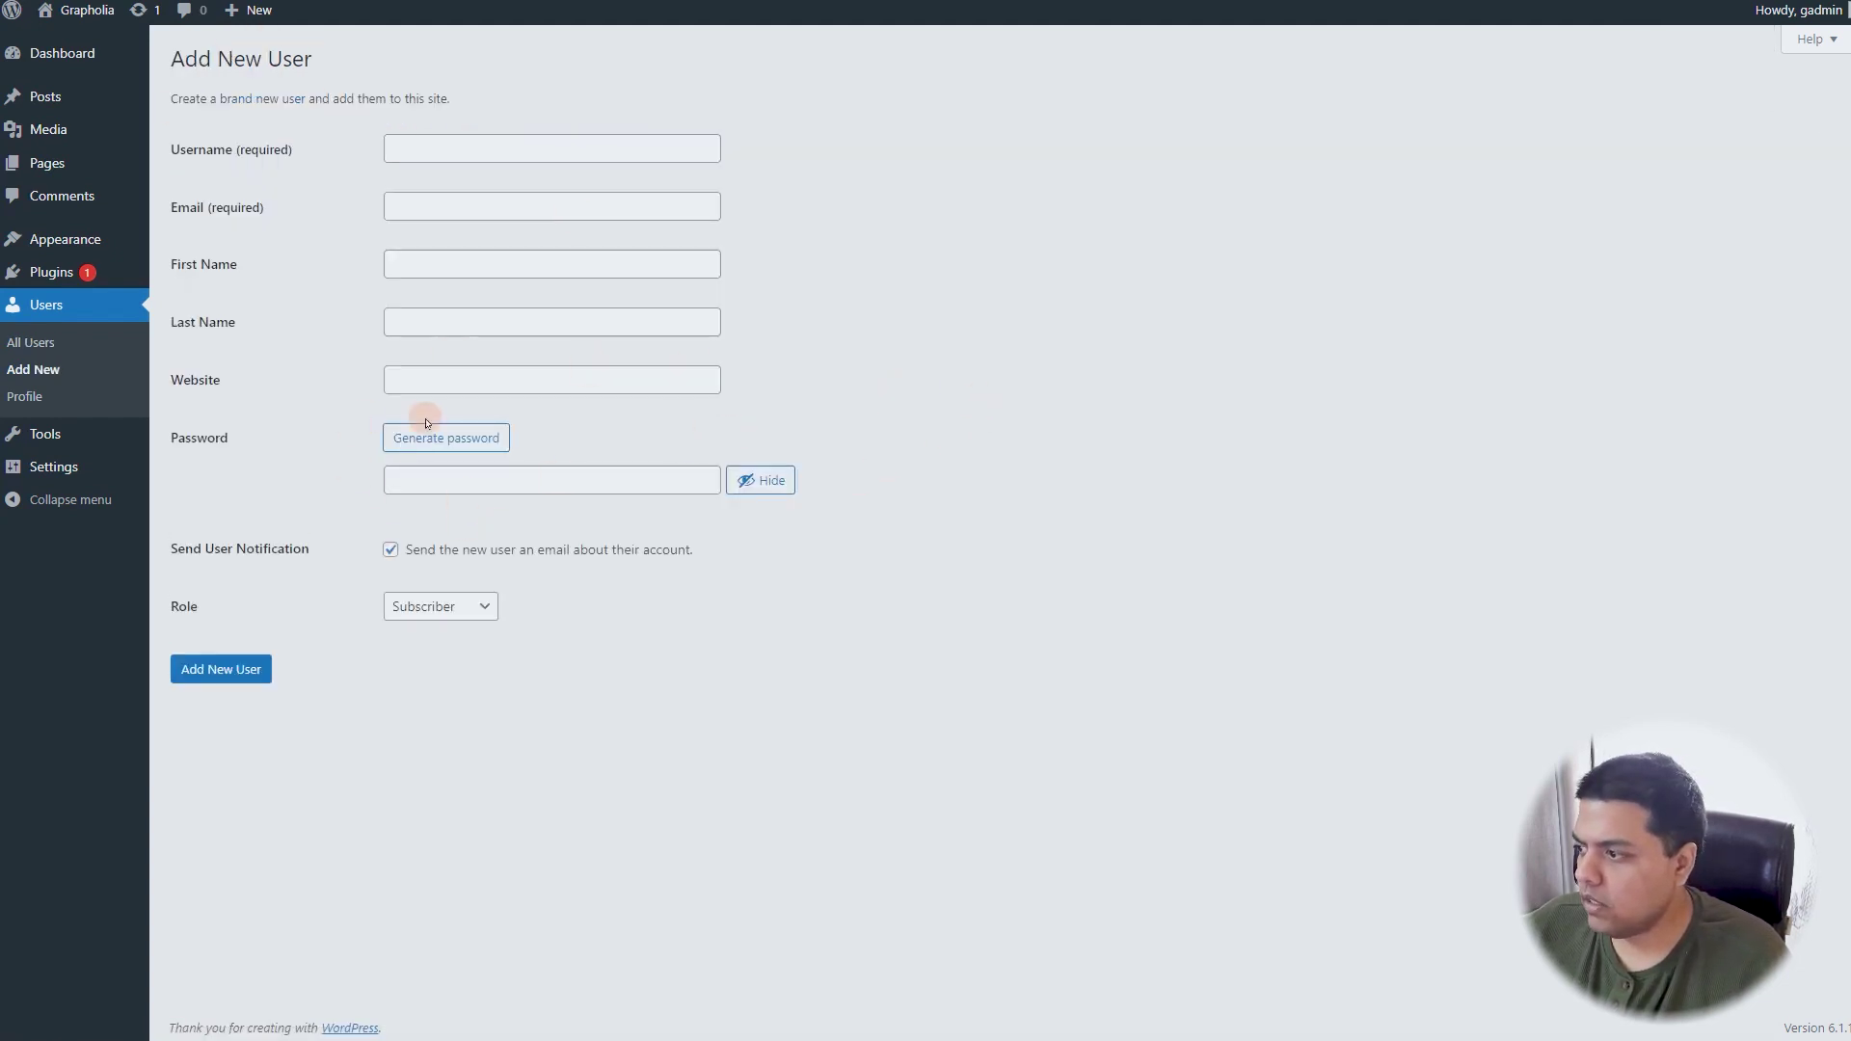
- Open the General settings, look through the default roles for new users, and enable "Anyone can register" for membership
mouse_move(161, 432)
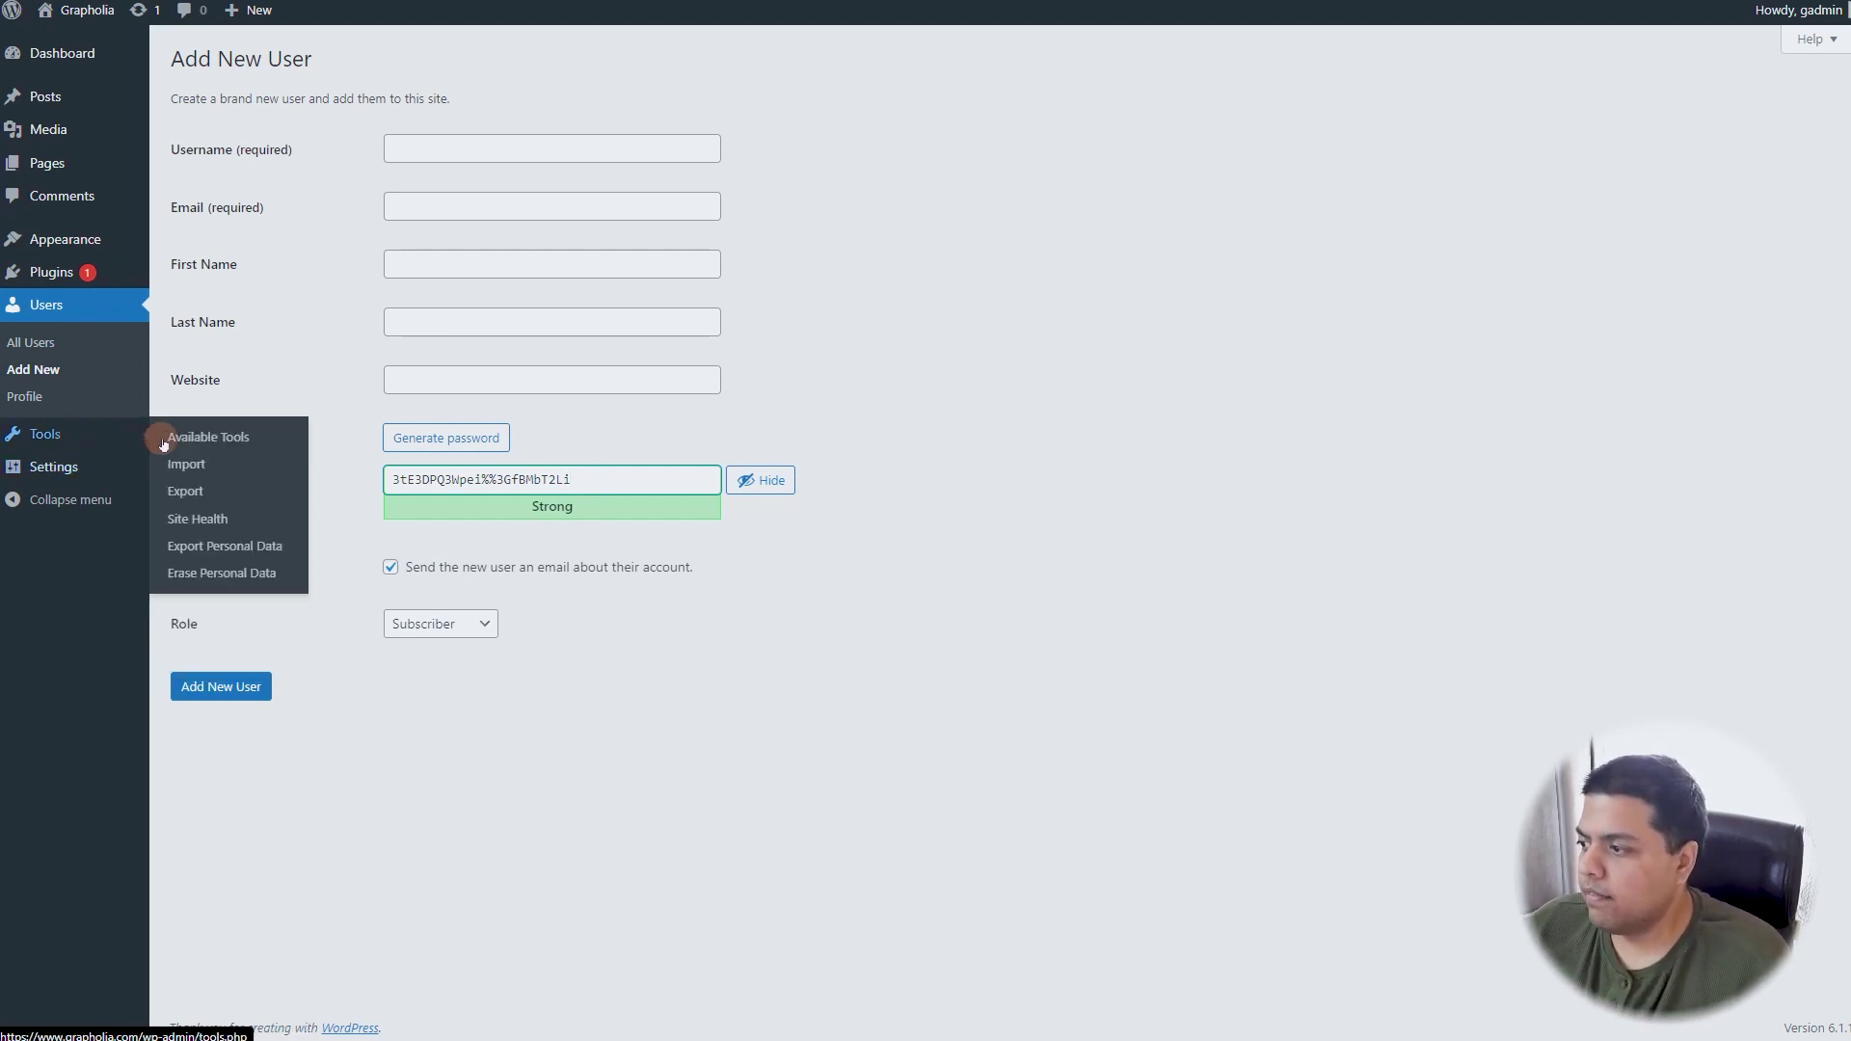
mouse_move(92, 466)
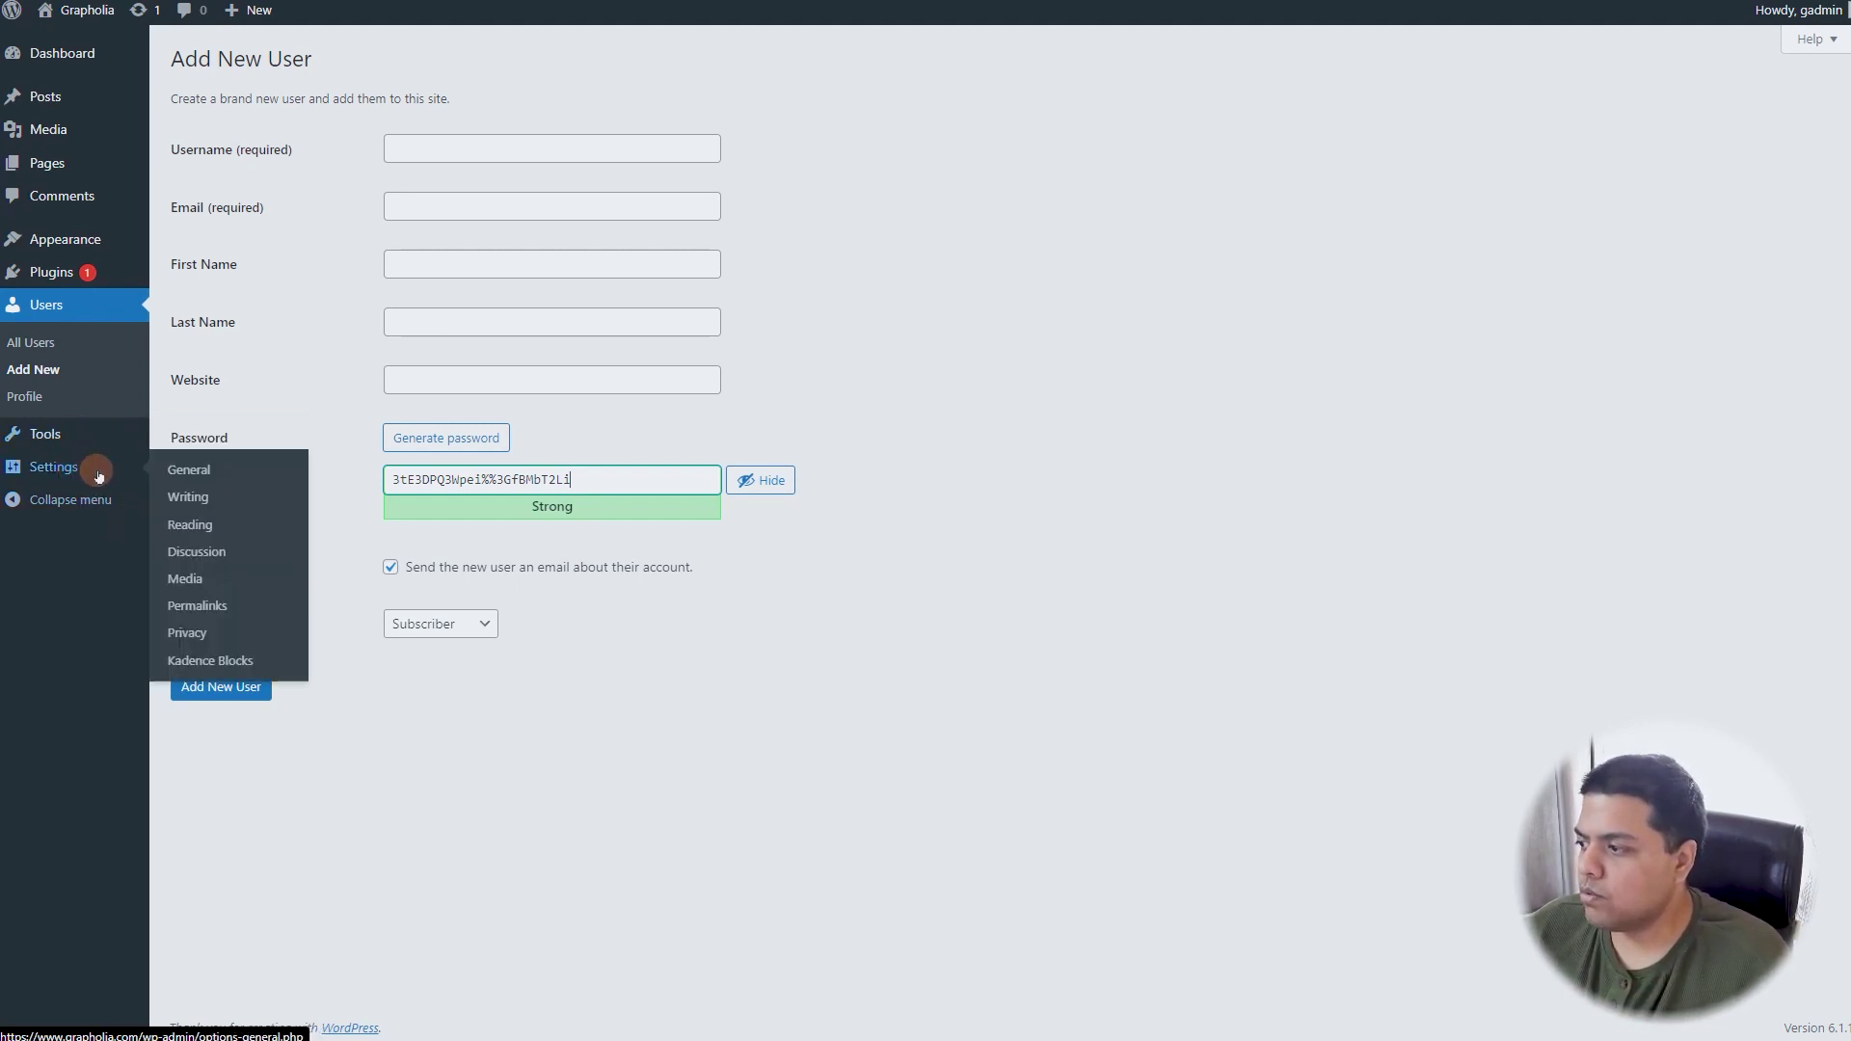
click(180, 472)
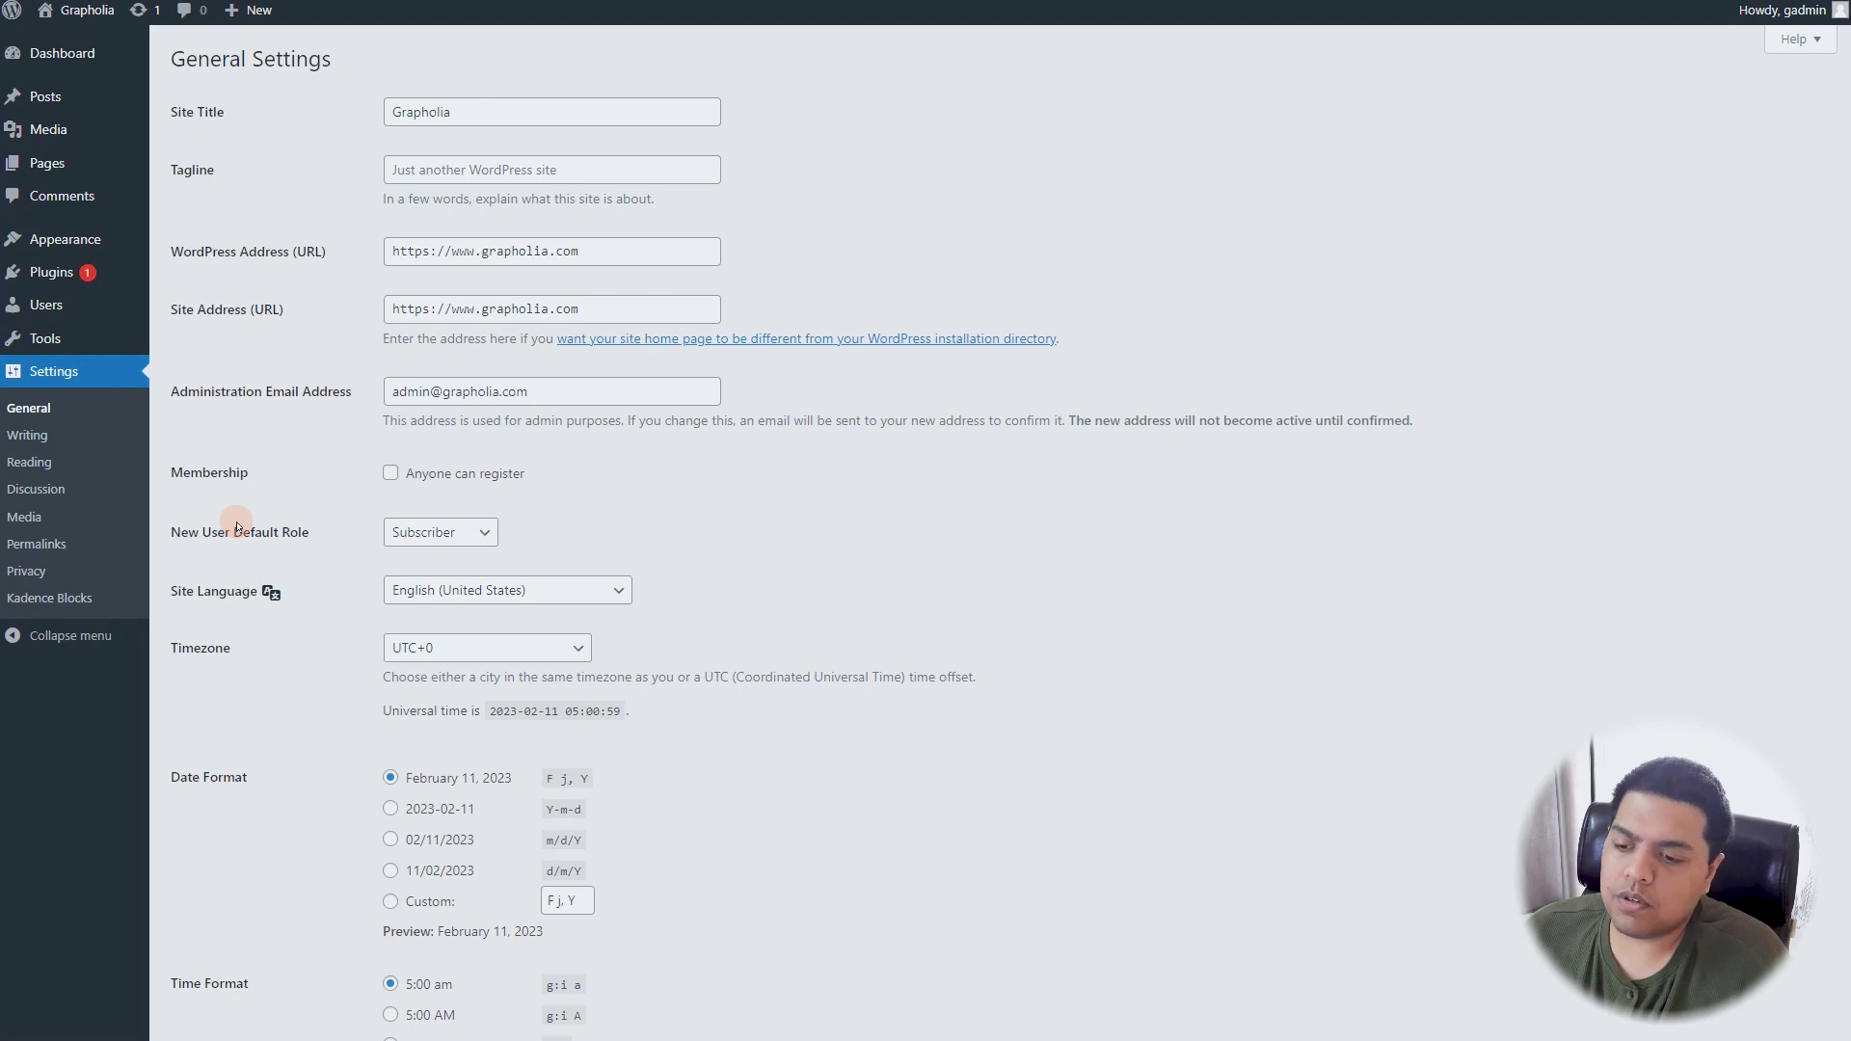
click(436, 532)
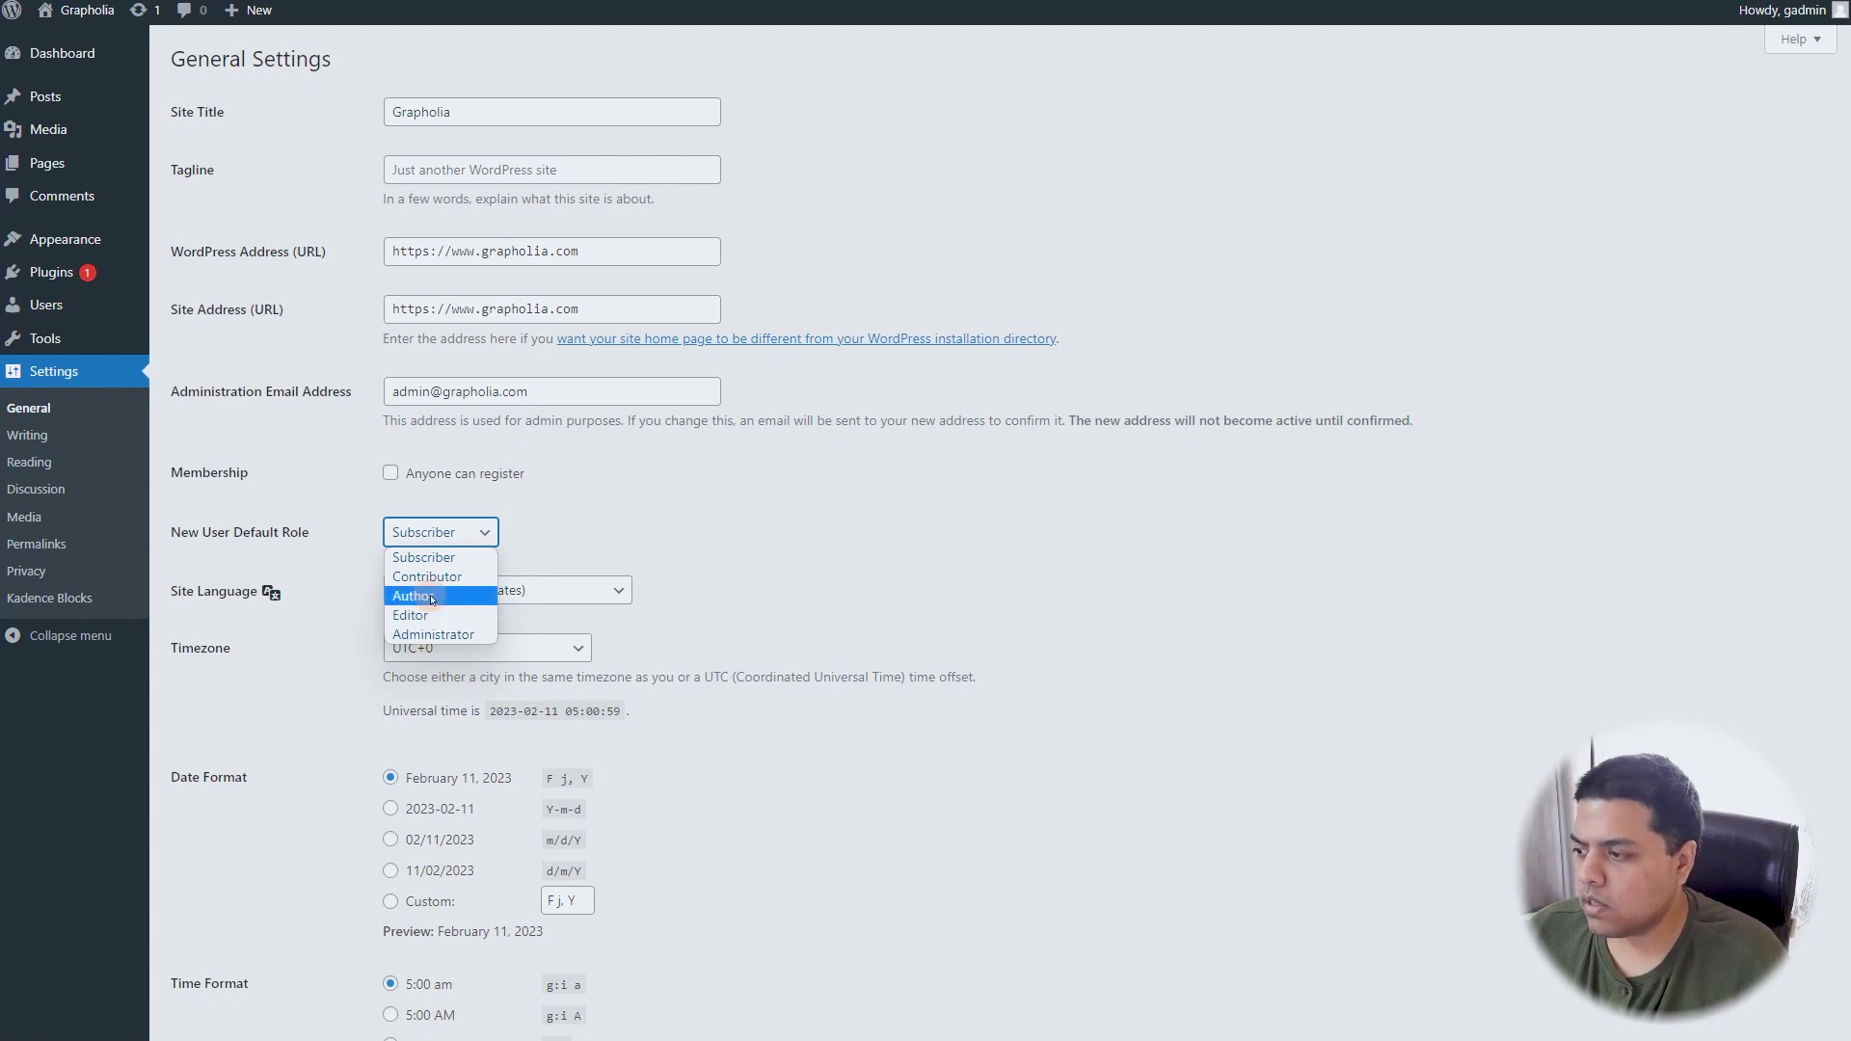
click(465, 532)
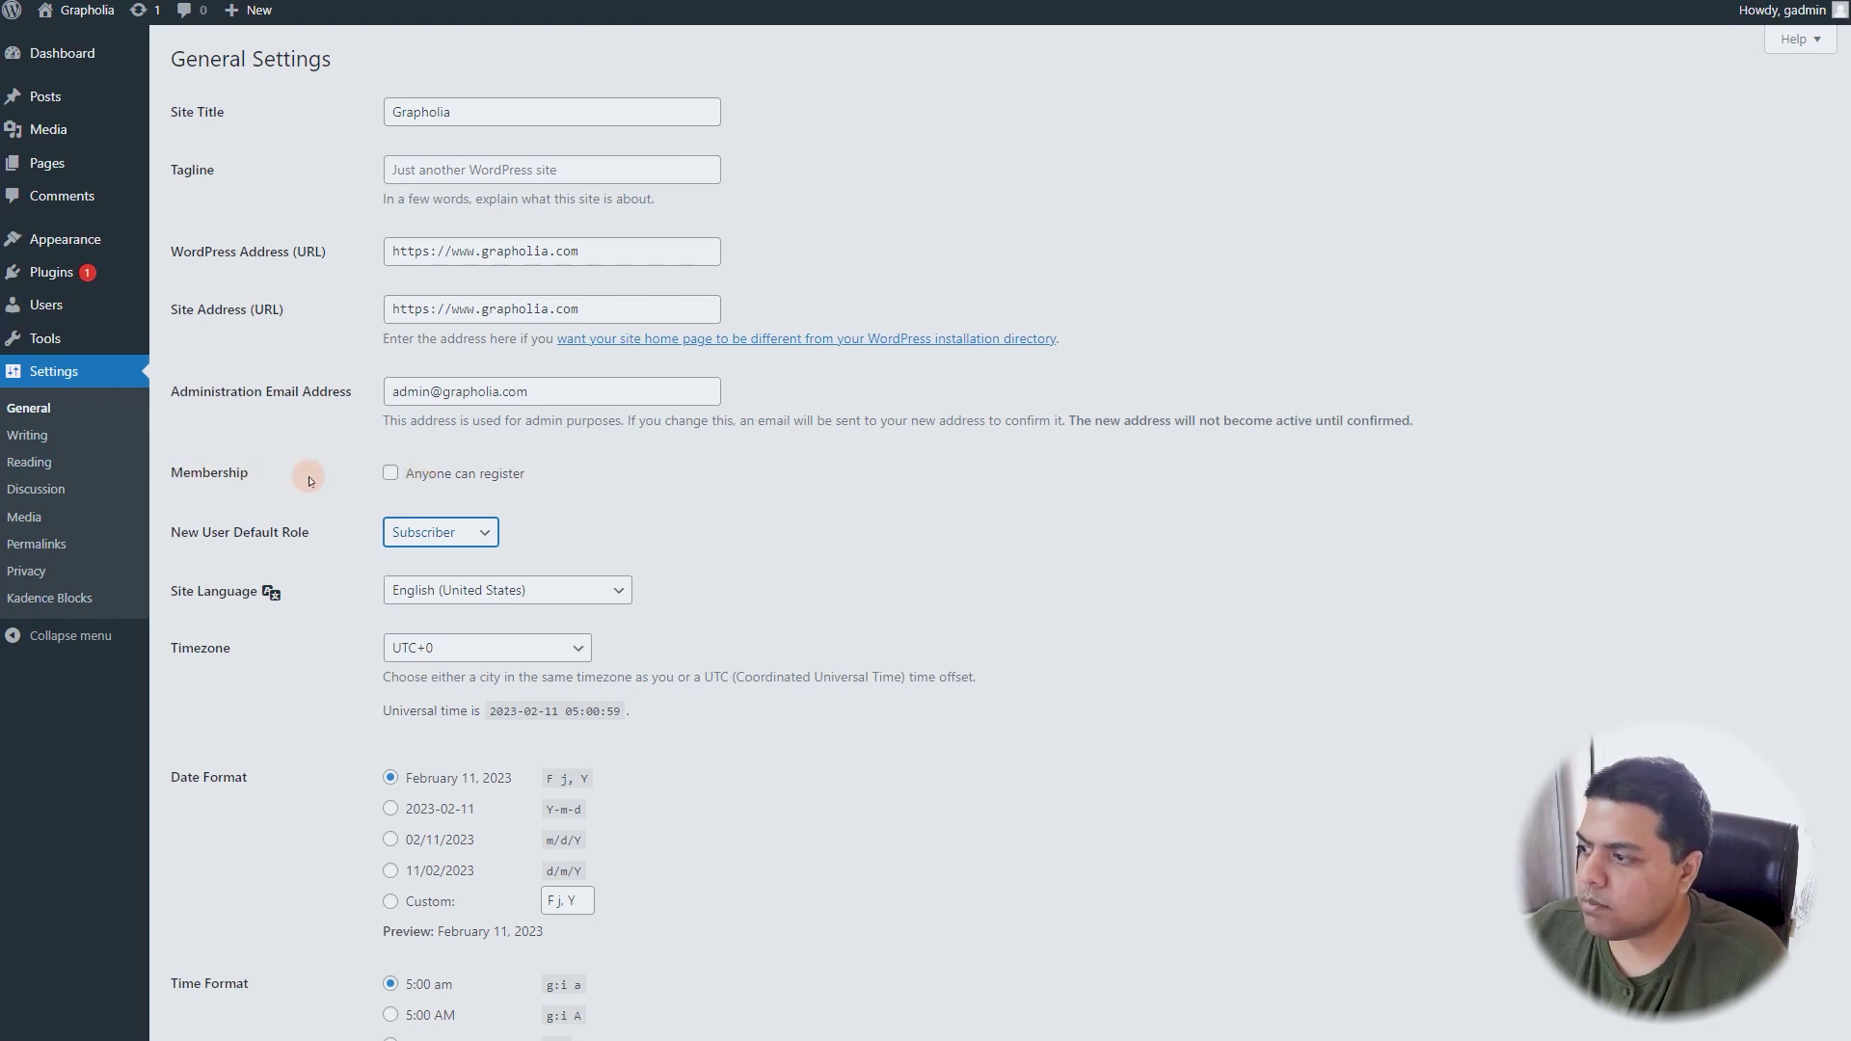
click(391, 473)
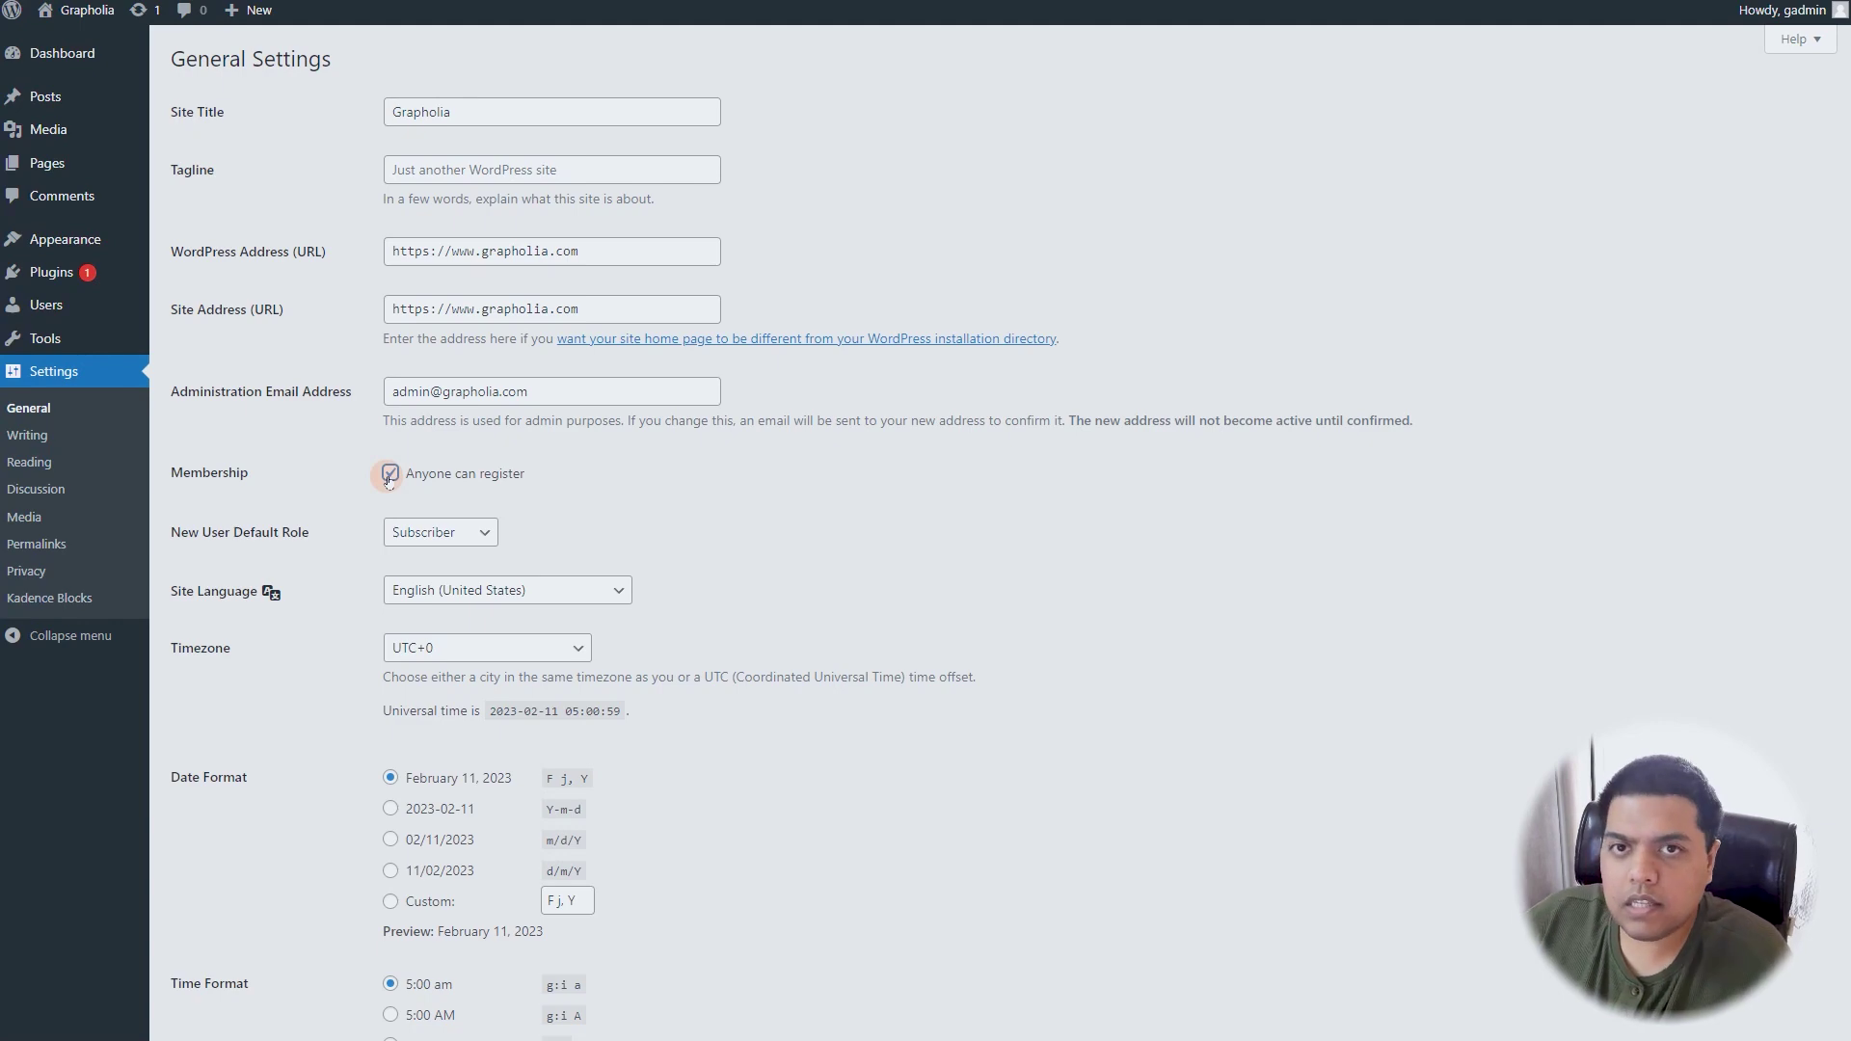
scroll(554, 620, down, 3)
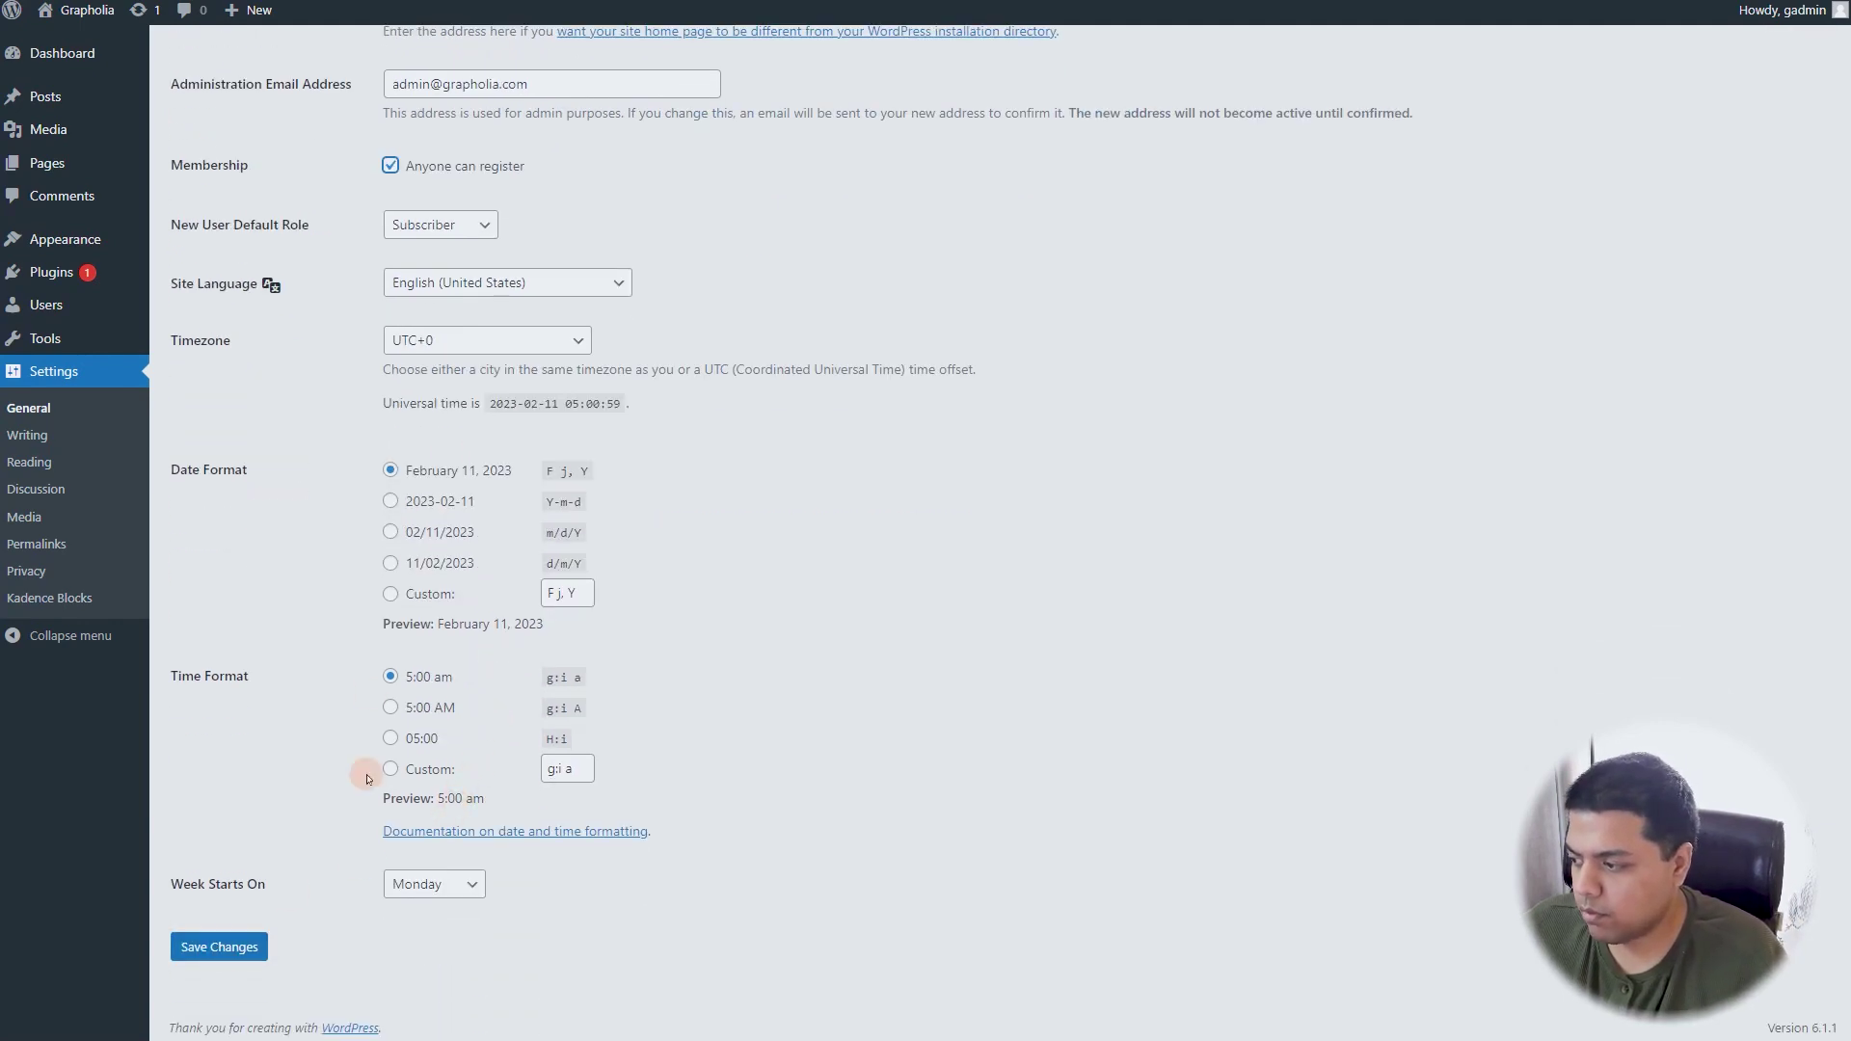
scroll(557, 619, up, 3)
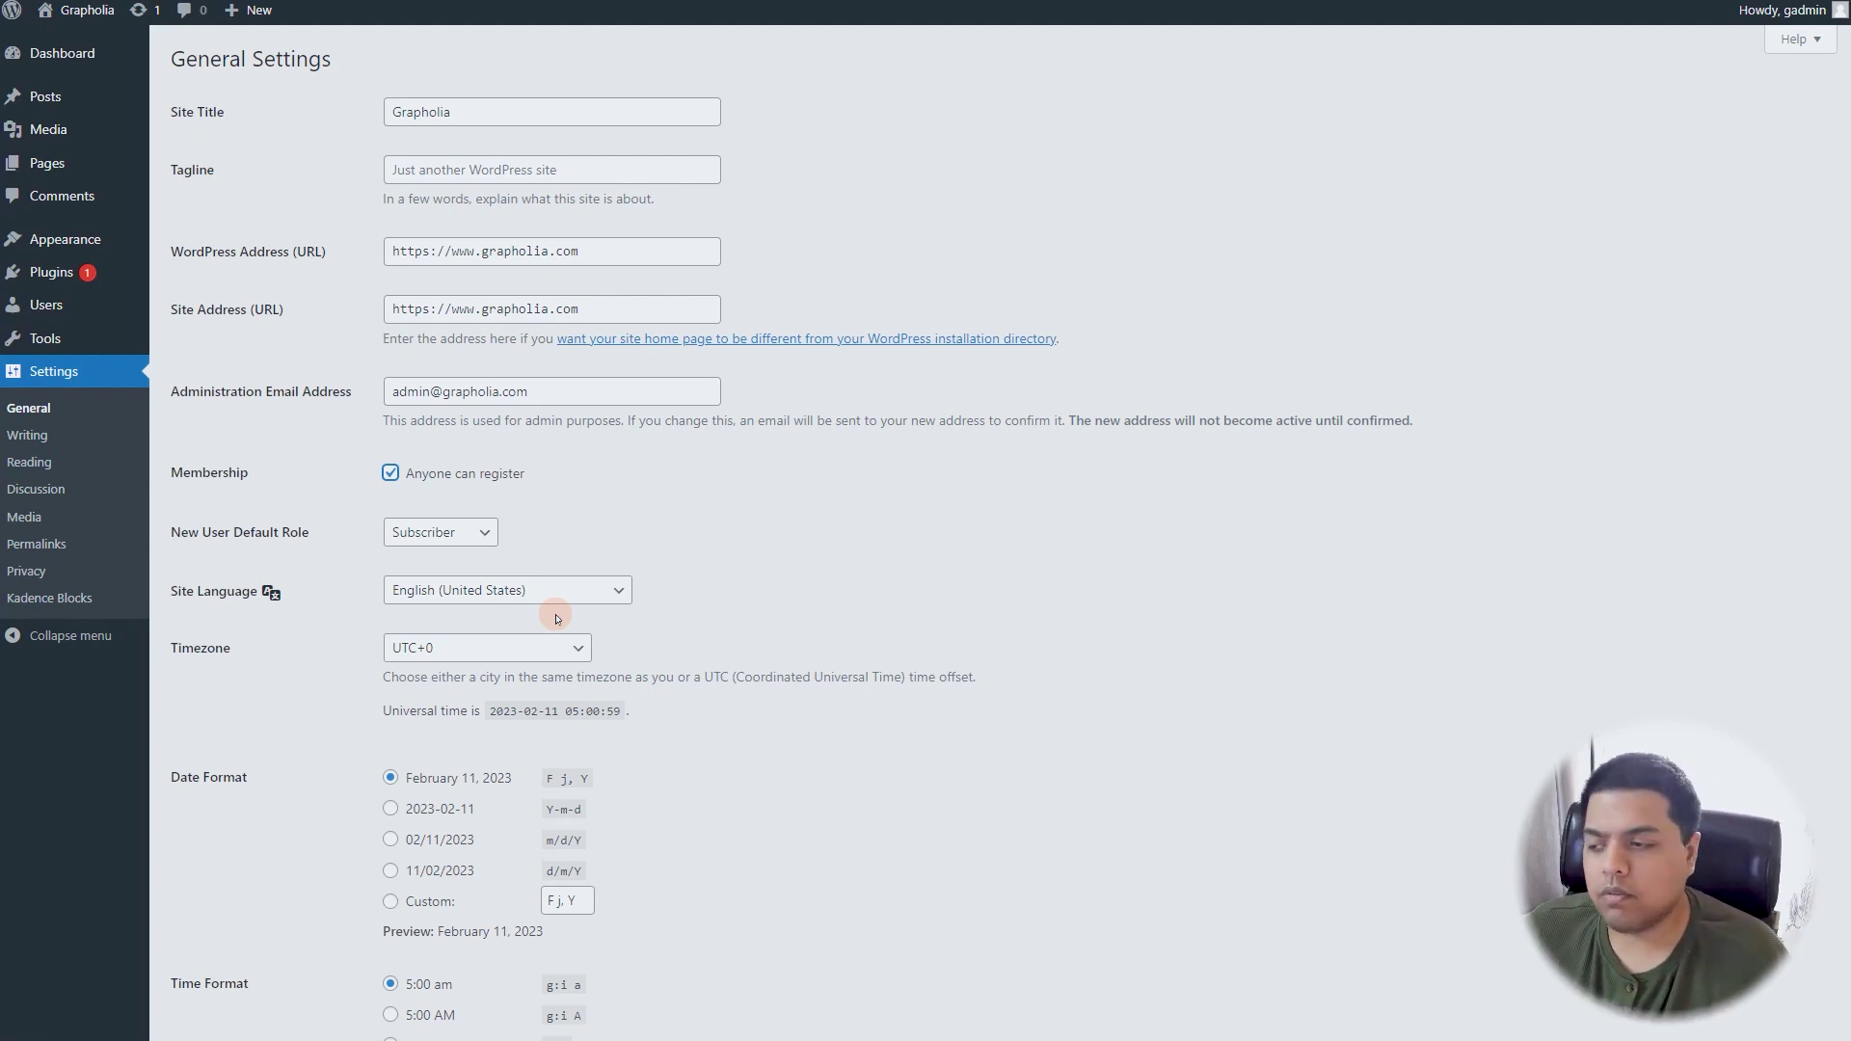
- Look through the timezone choices and the date and time format options in the General settings
scroll(556, 618, down, 2)
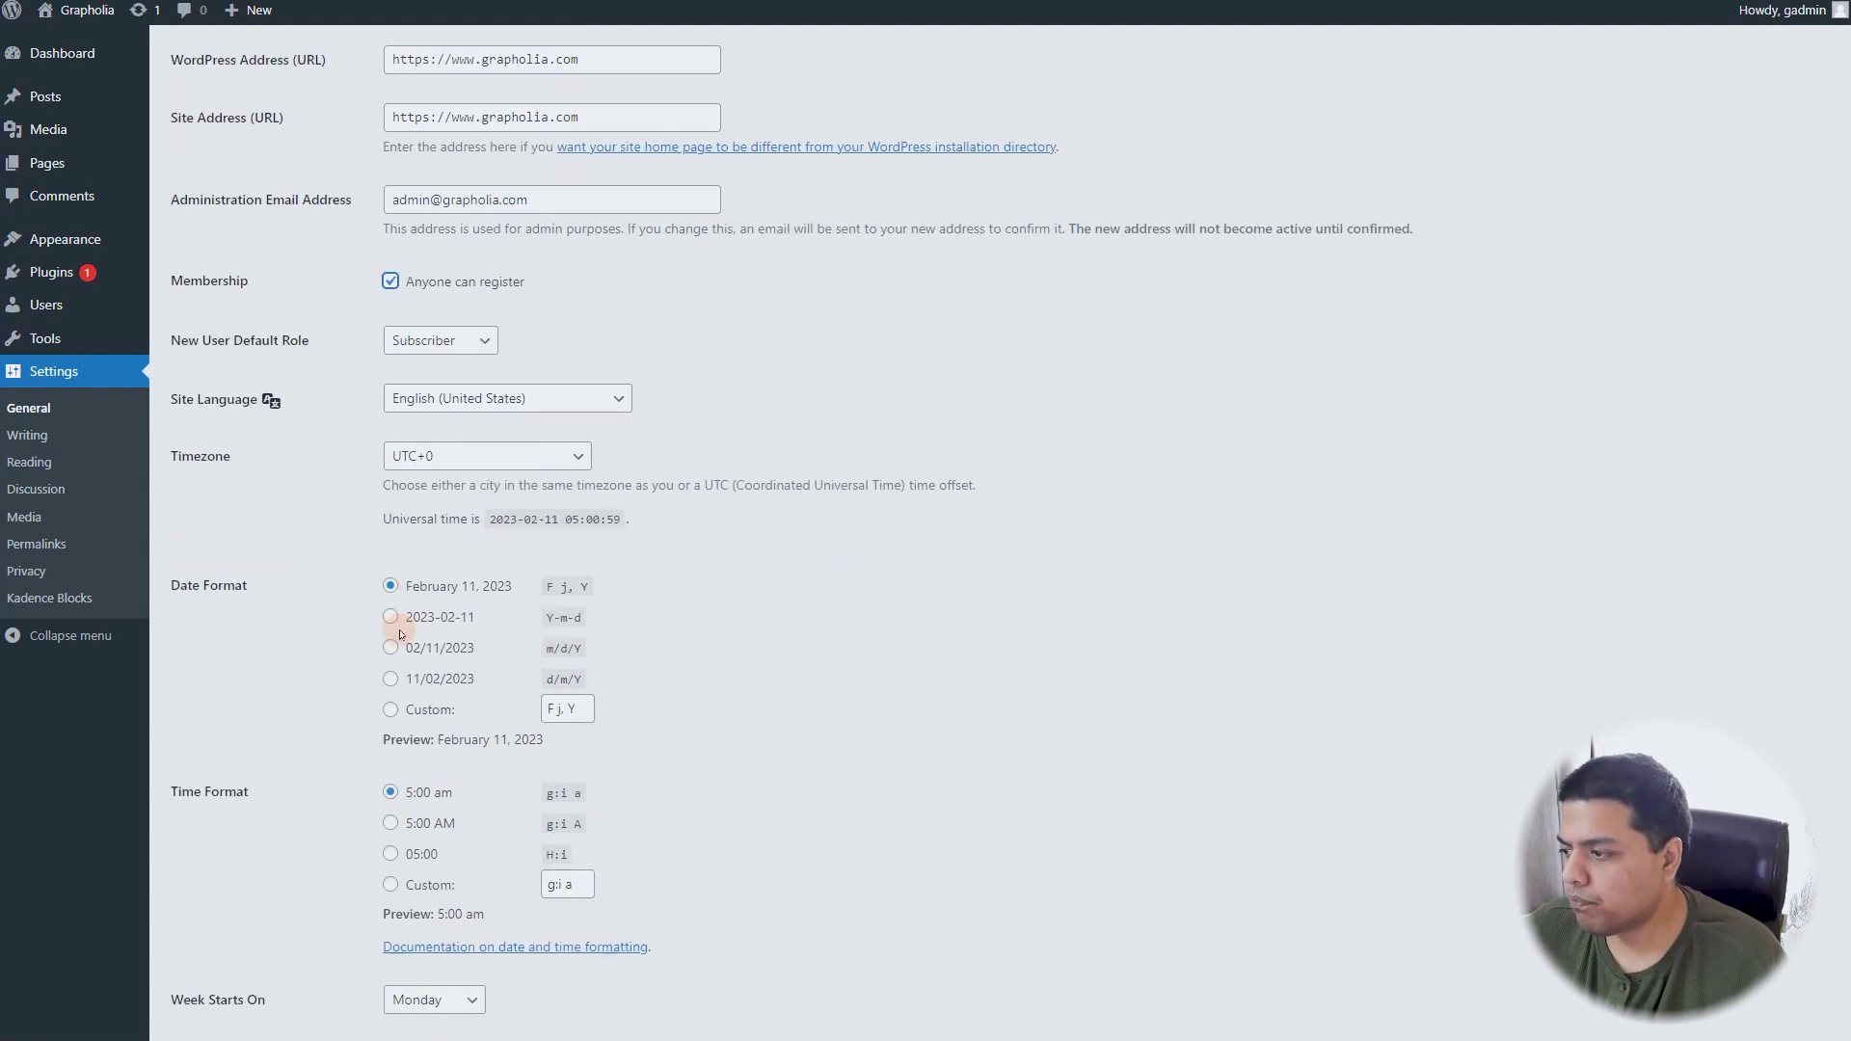
click(448, 466)
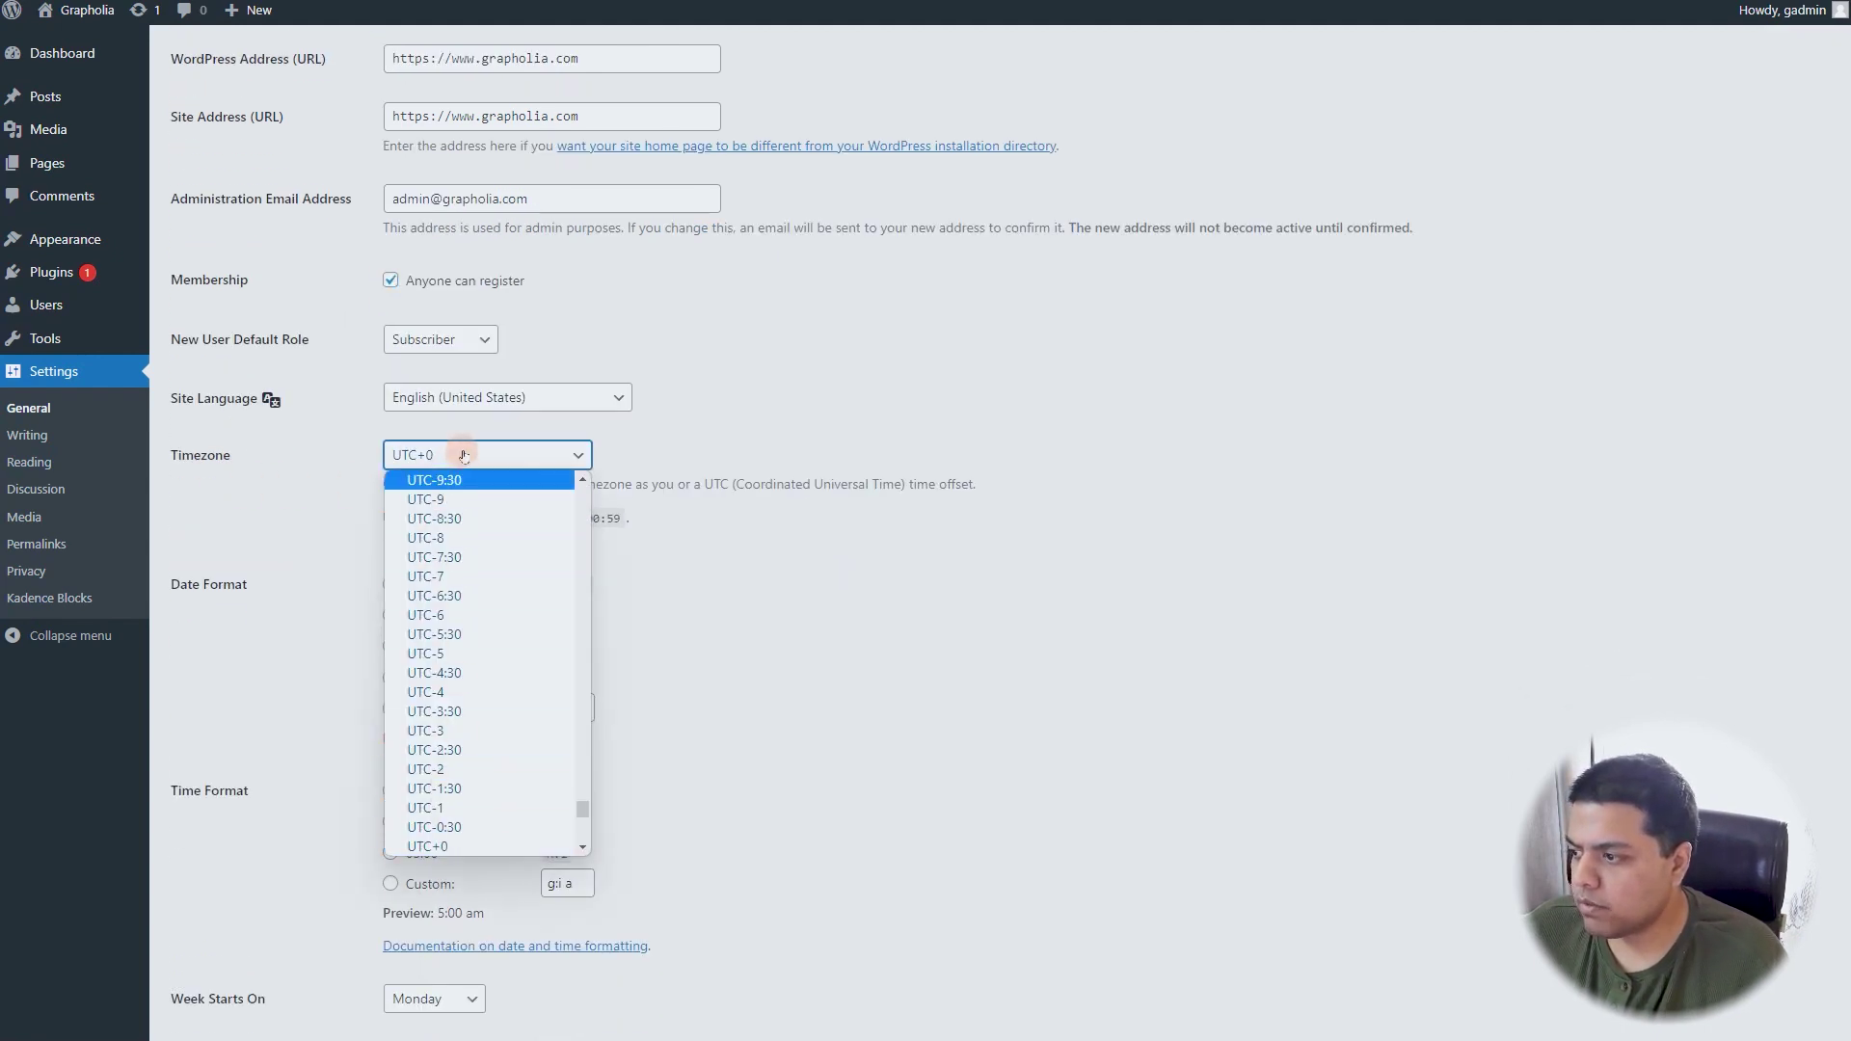
click(464, 455)
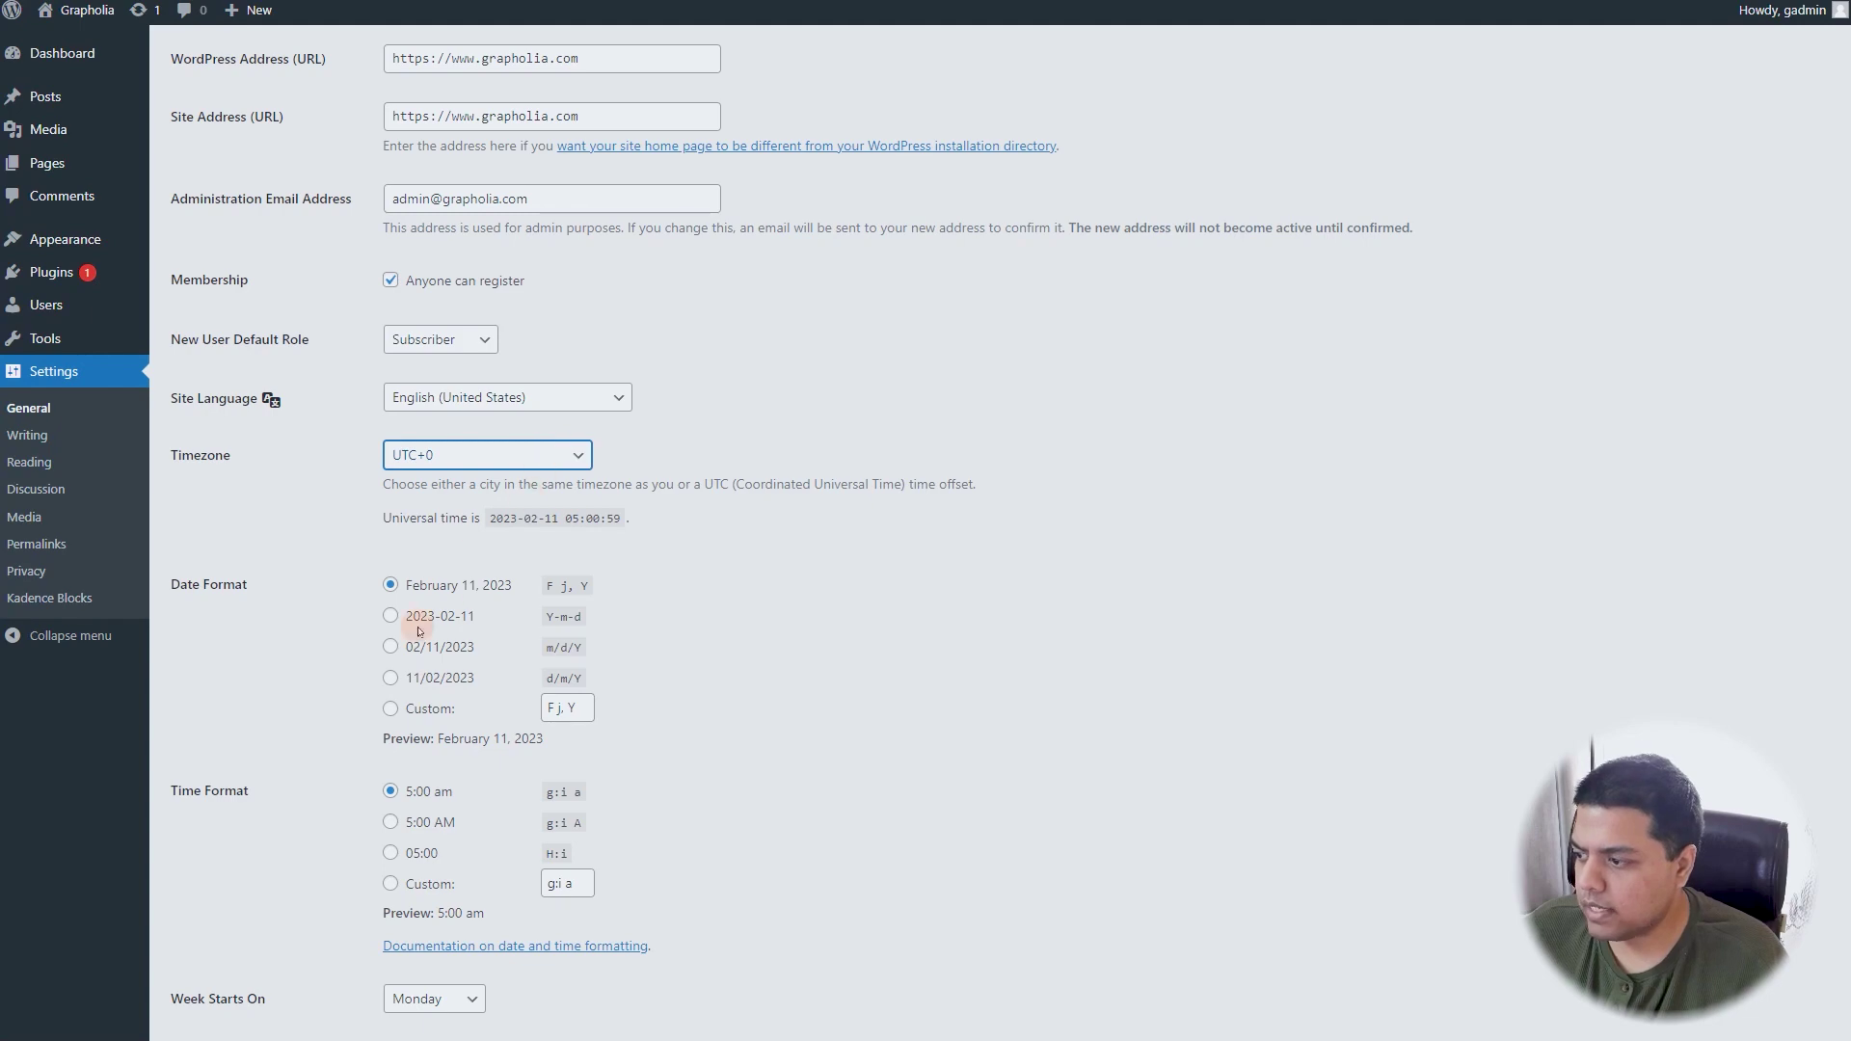
scroll(385, 733, down, 2)
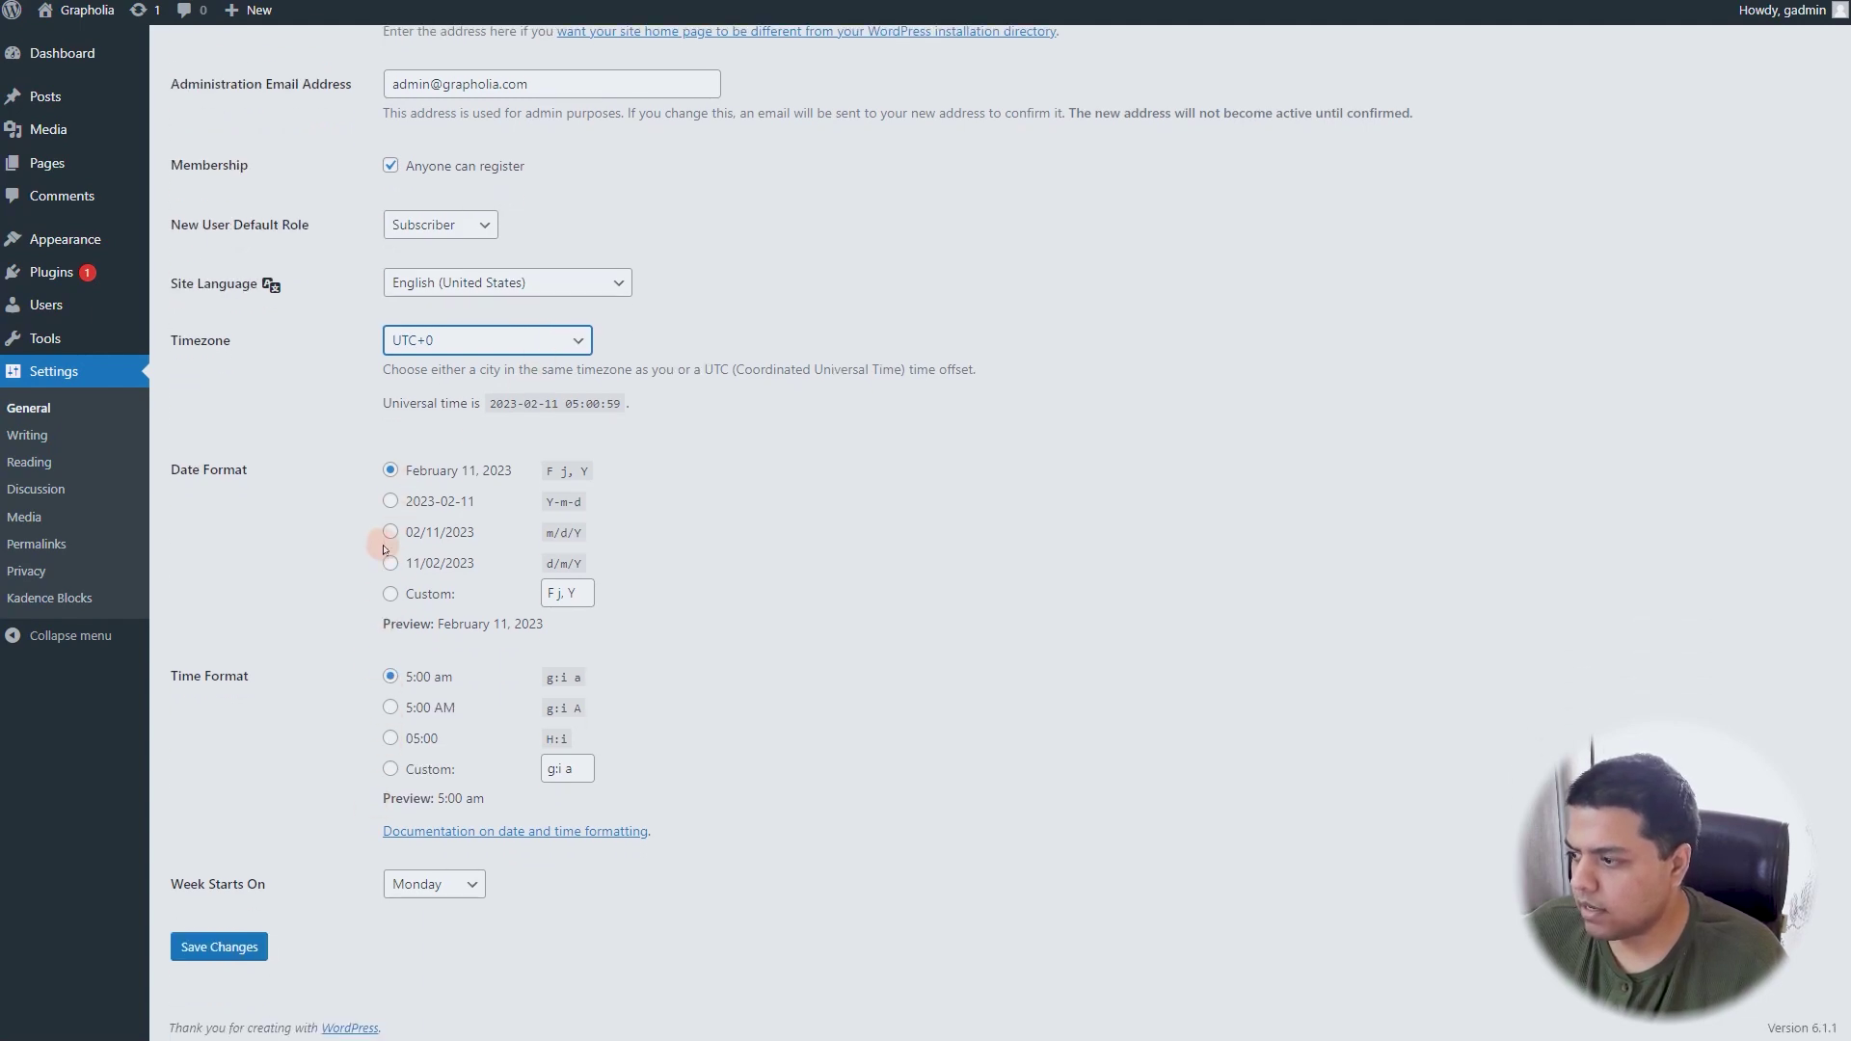
scroll(385, 537, up, 4)
- Open the Permalink settings and try the custom structure /blog/%category%/%postname%/
click(77, 538)
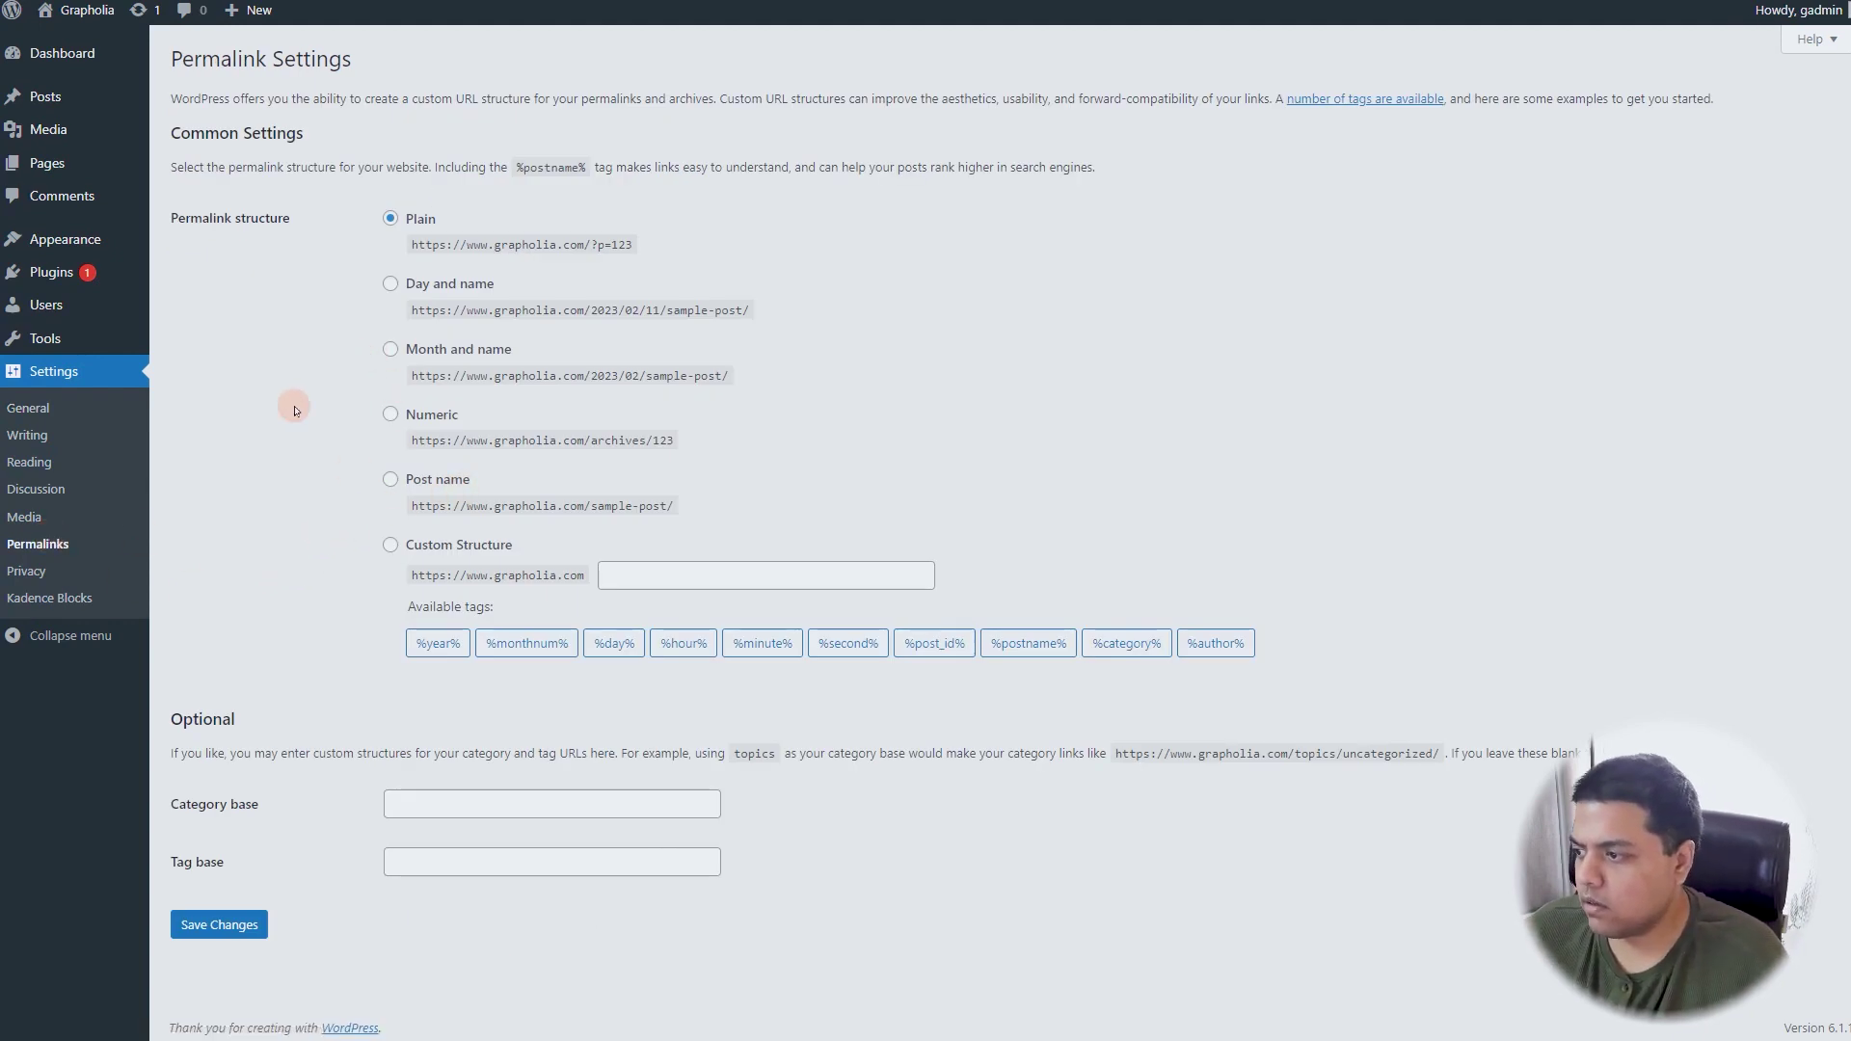
click(390, 546)
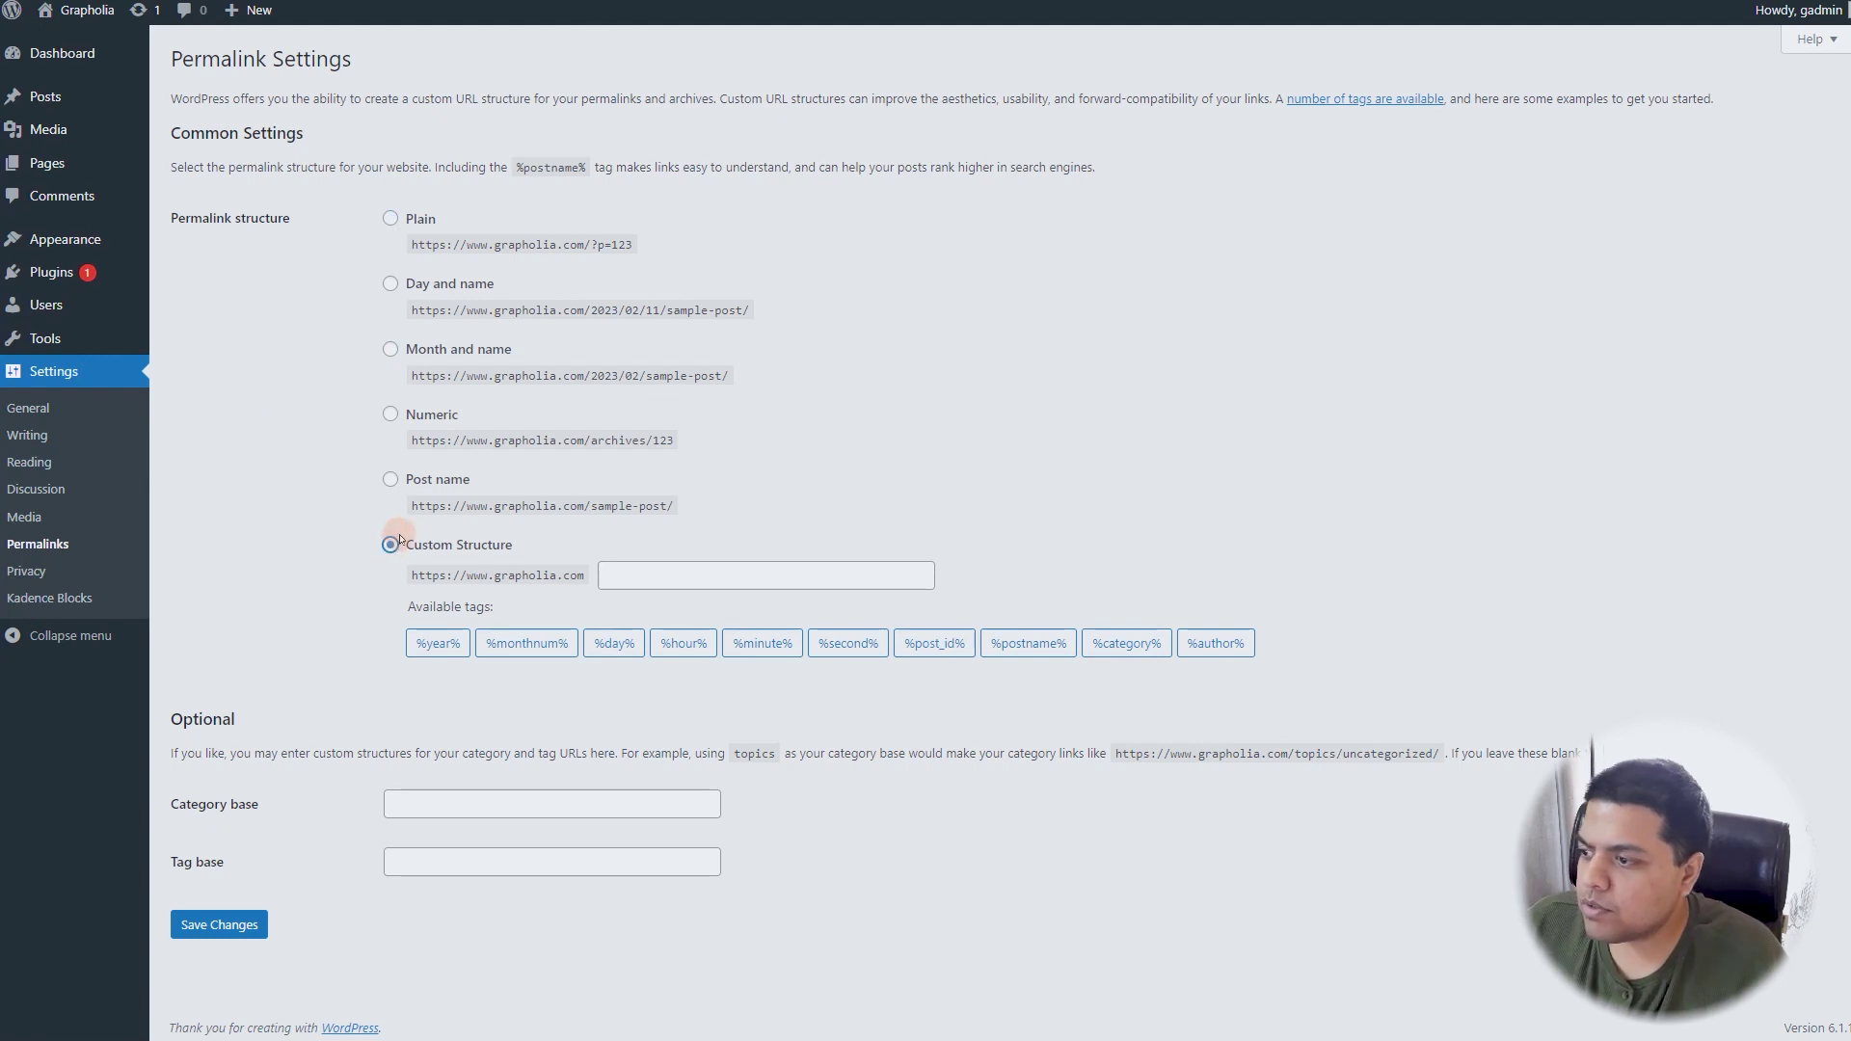
click(808, 571)
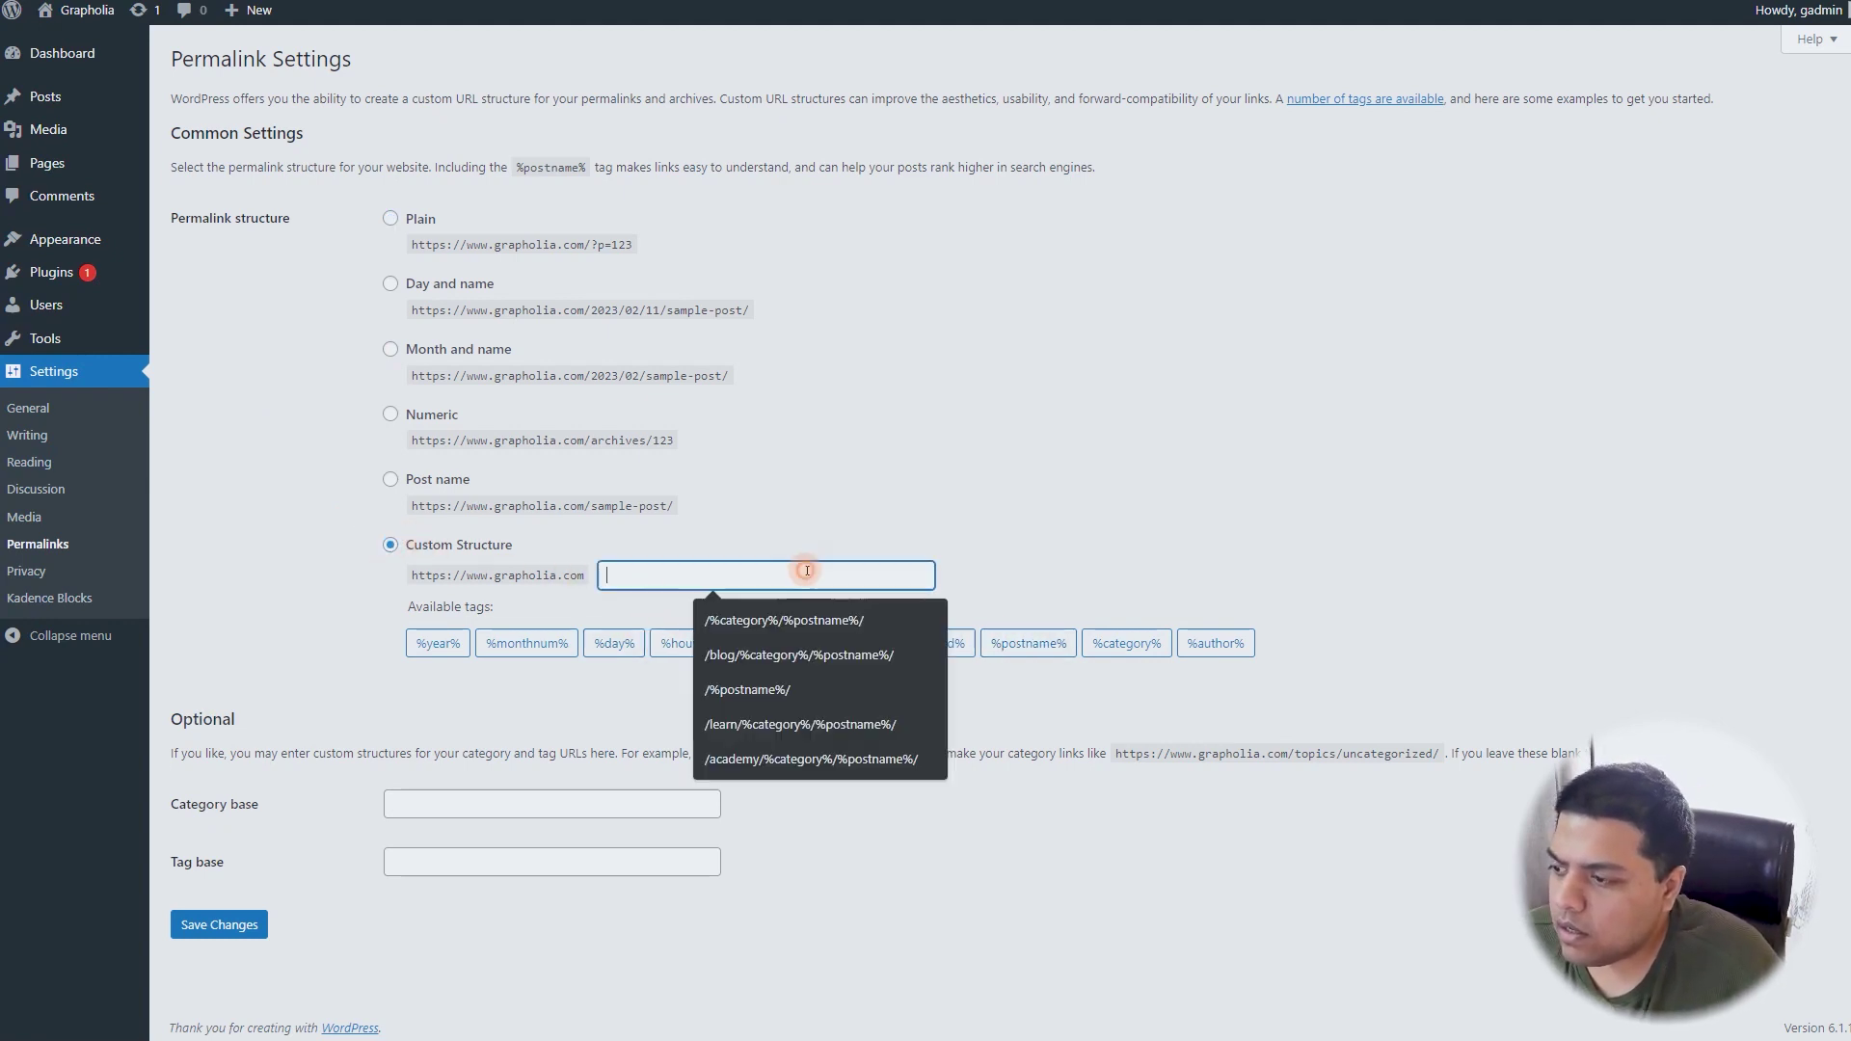
text(/blog/)
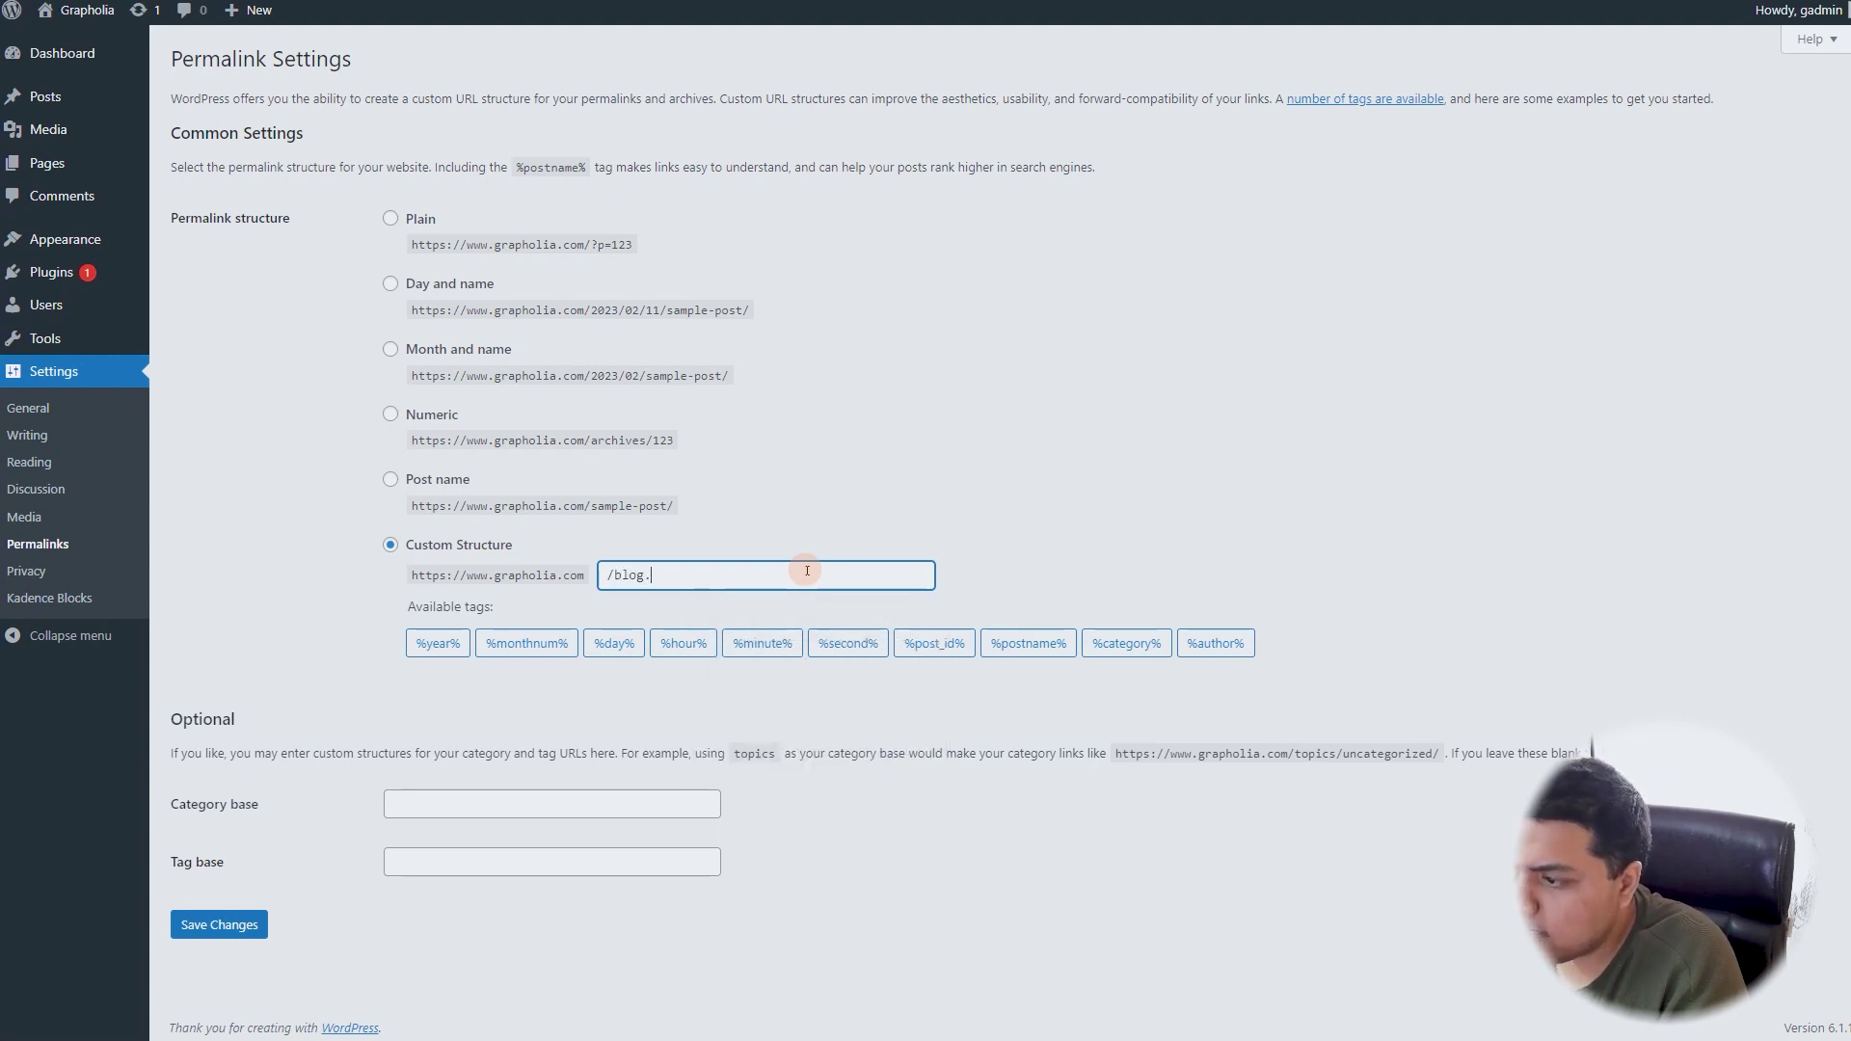
click(786, 620)
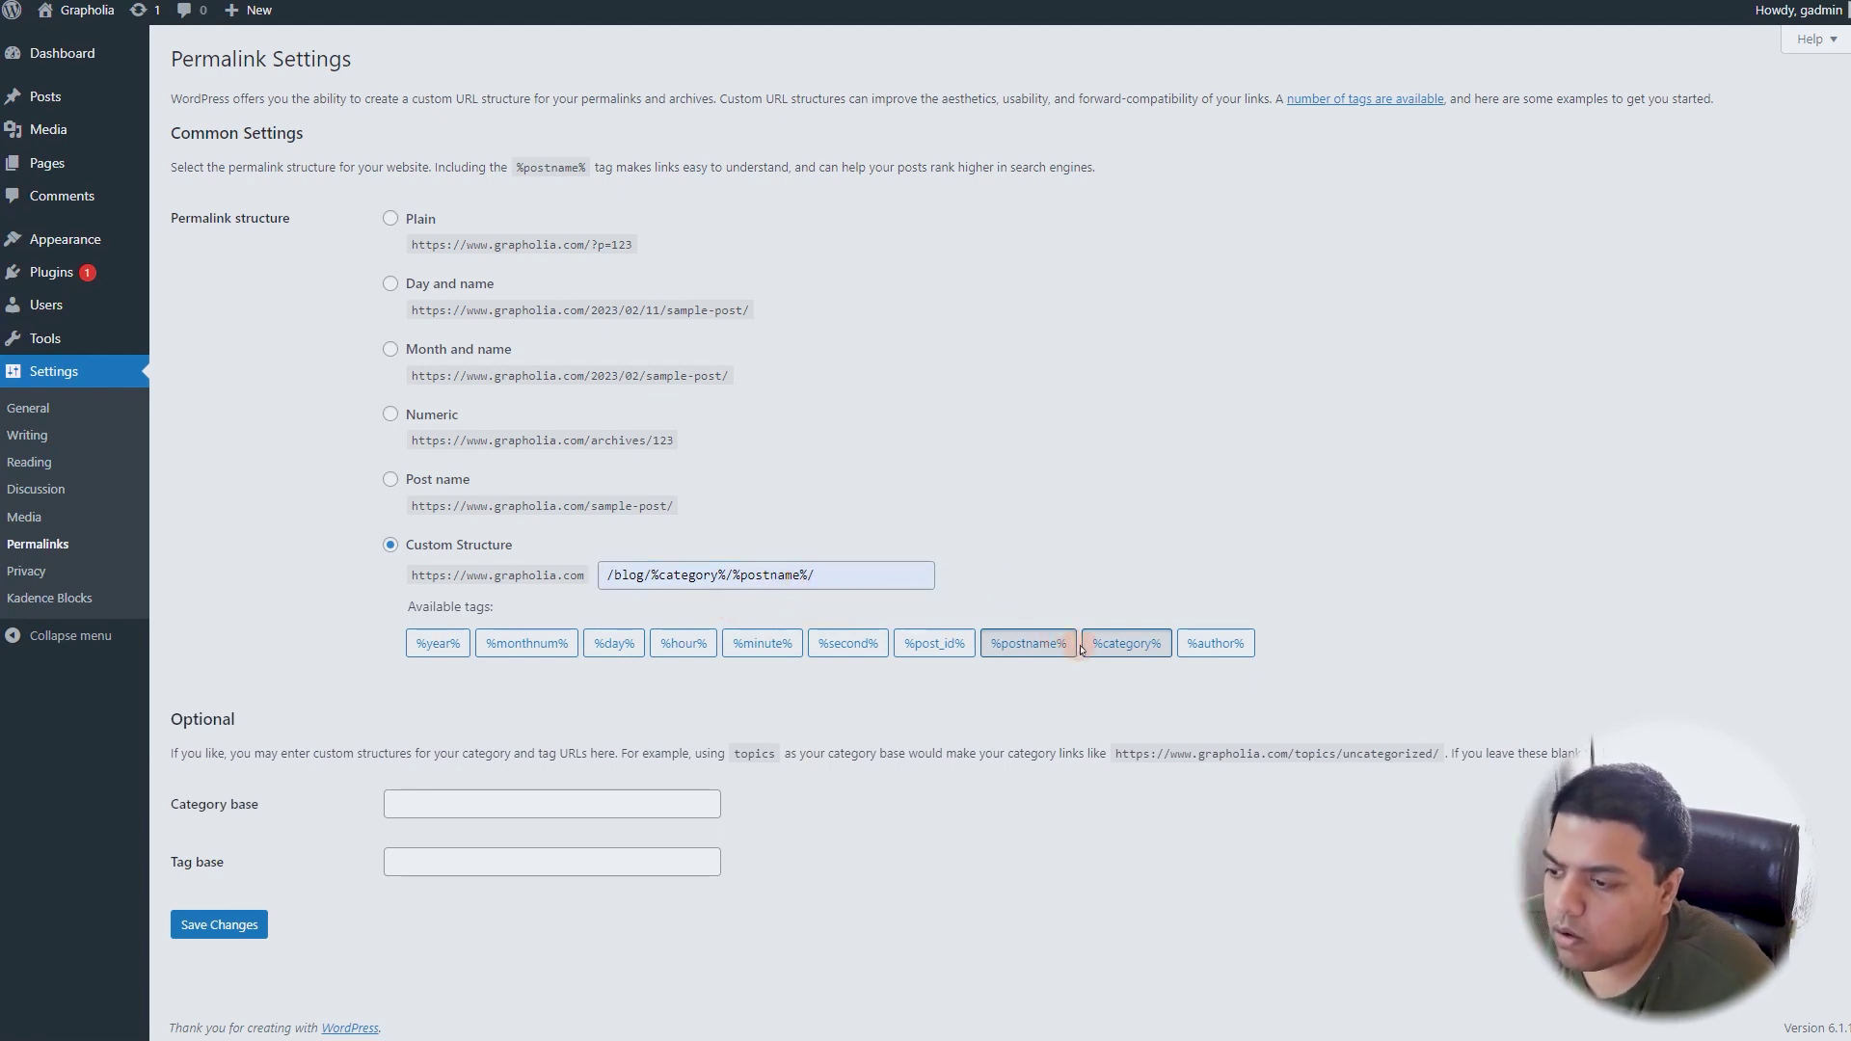
- Set the site's permalink structure to Post name and save the changes
click(389, 481)
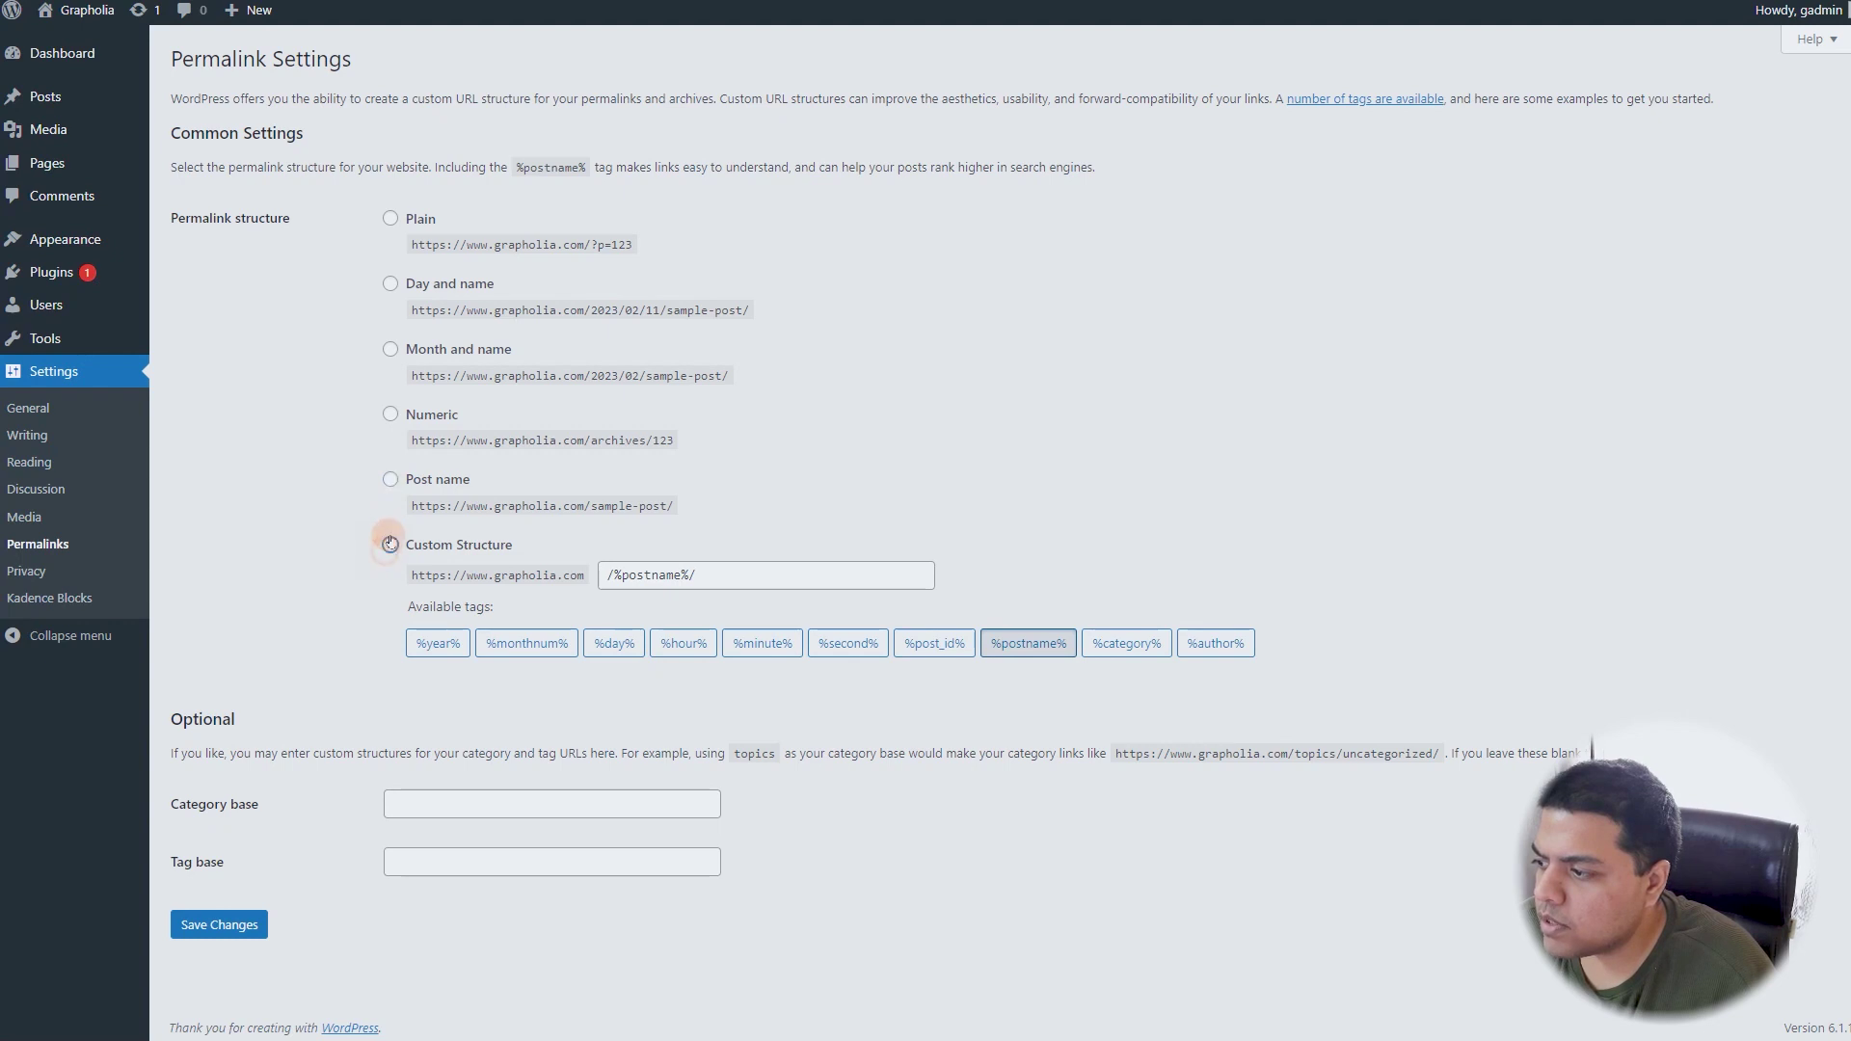
click(231, 927)
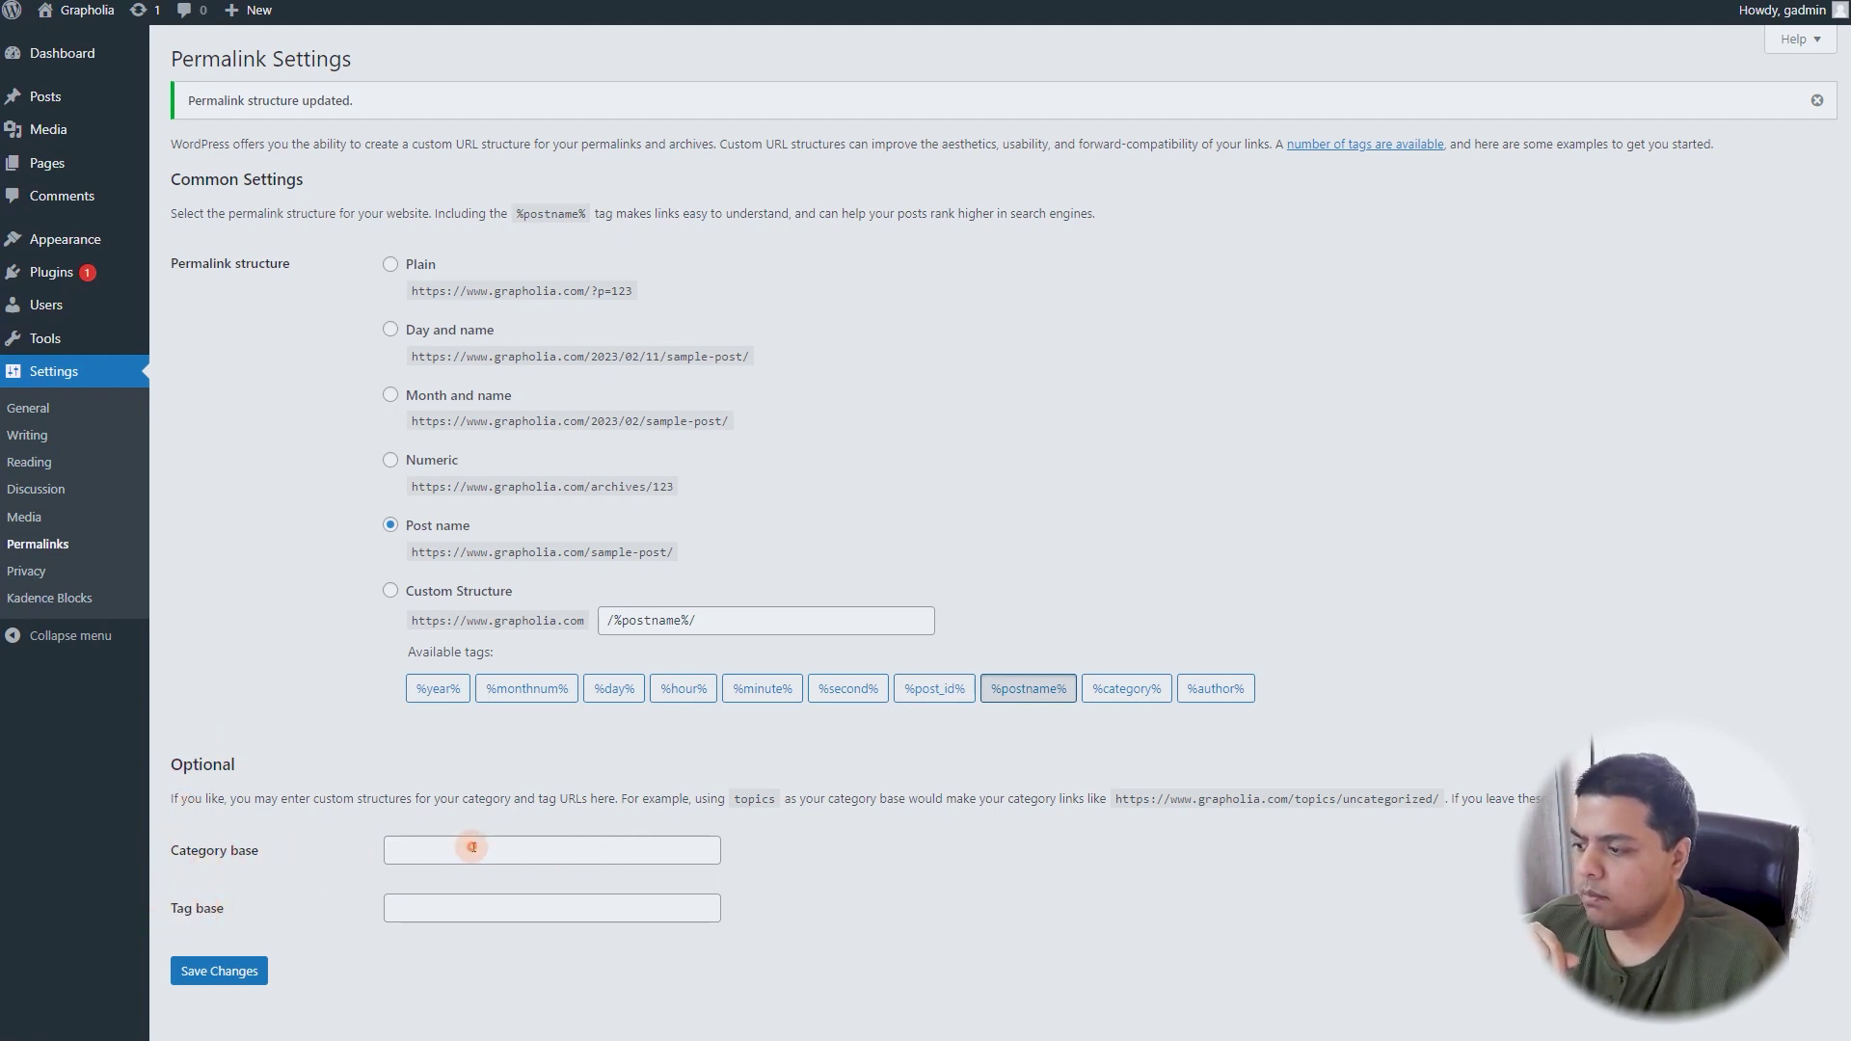
click(24, 517)
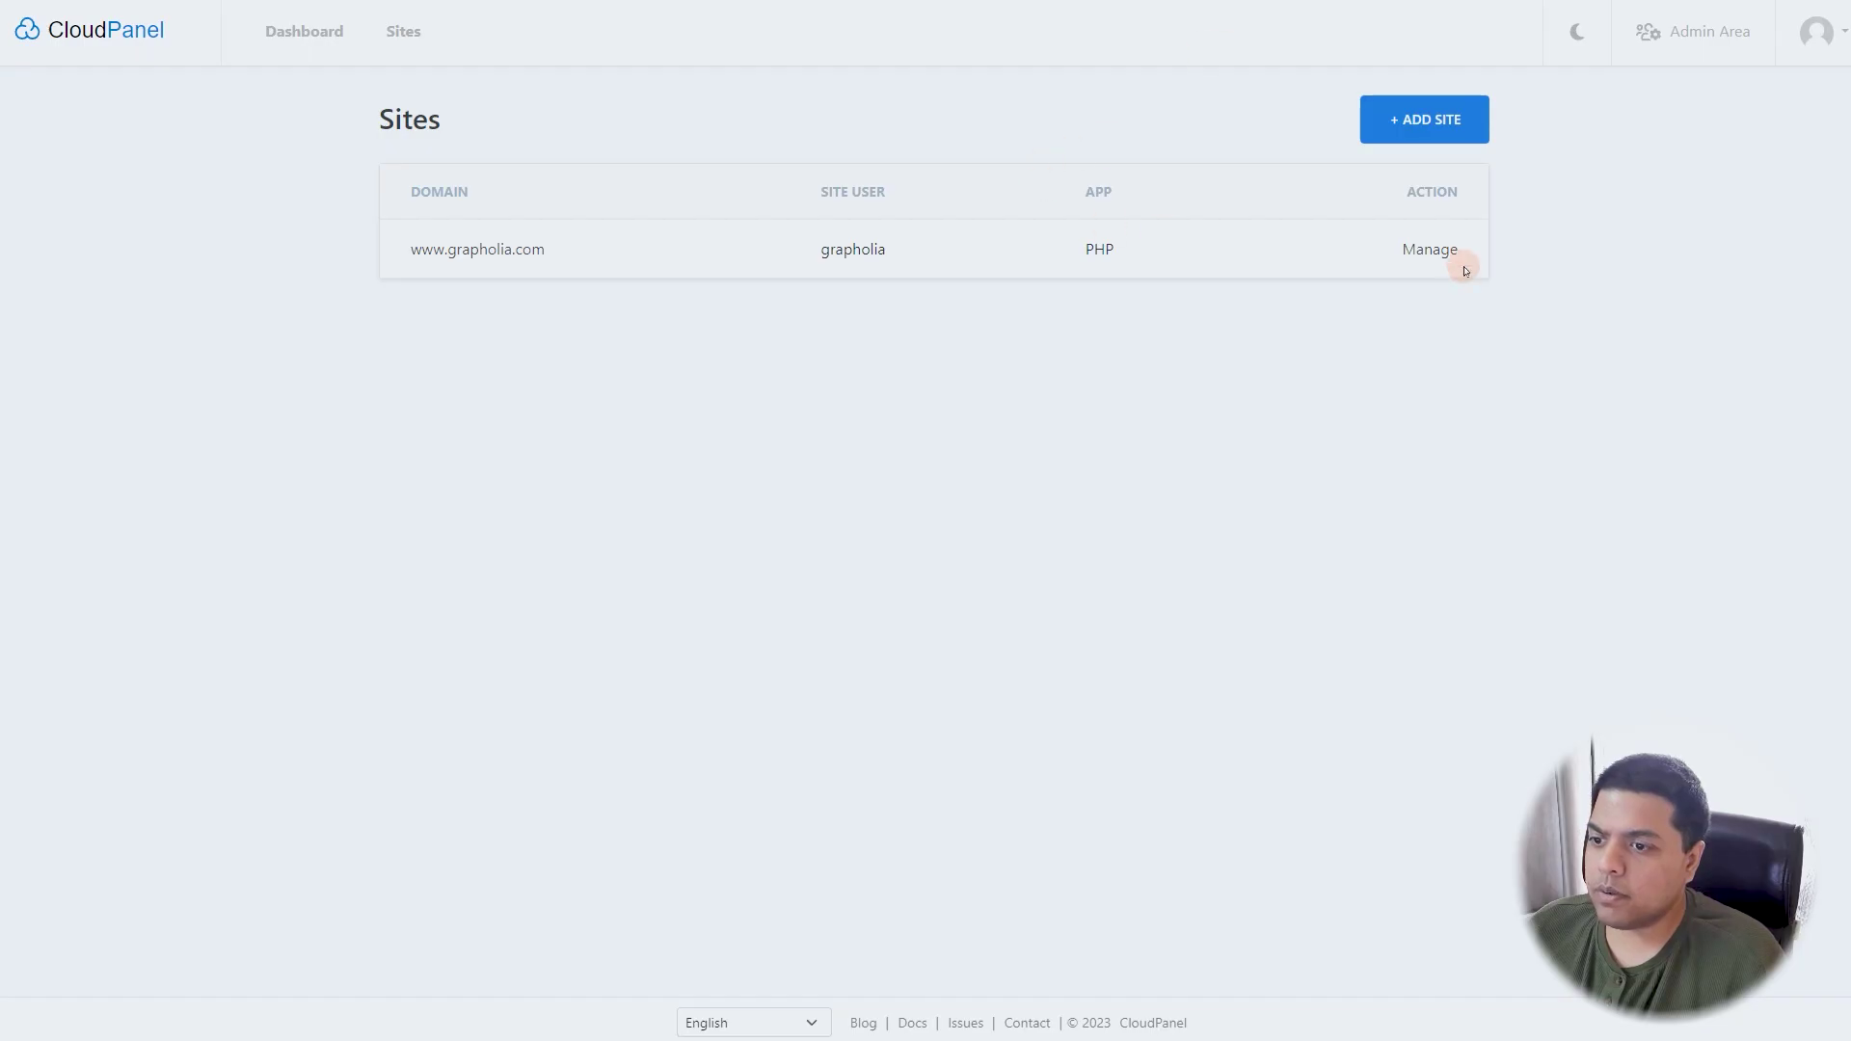
click(1430, 251)
click(1427, 249)
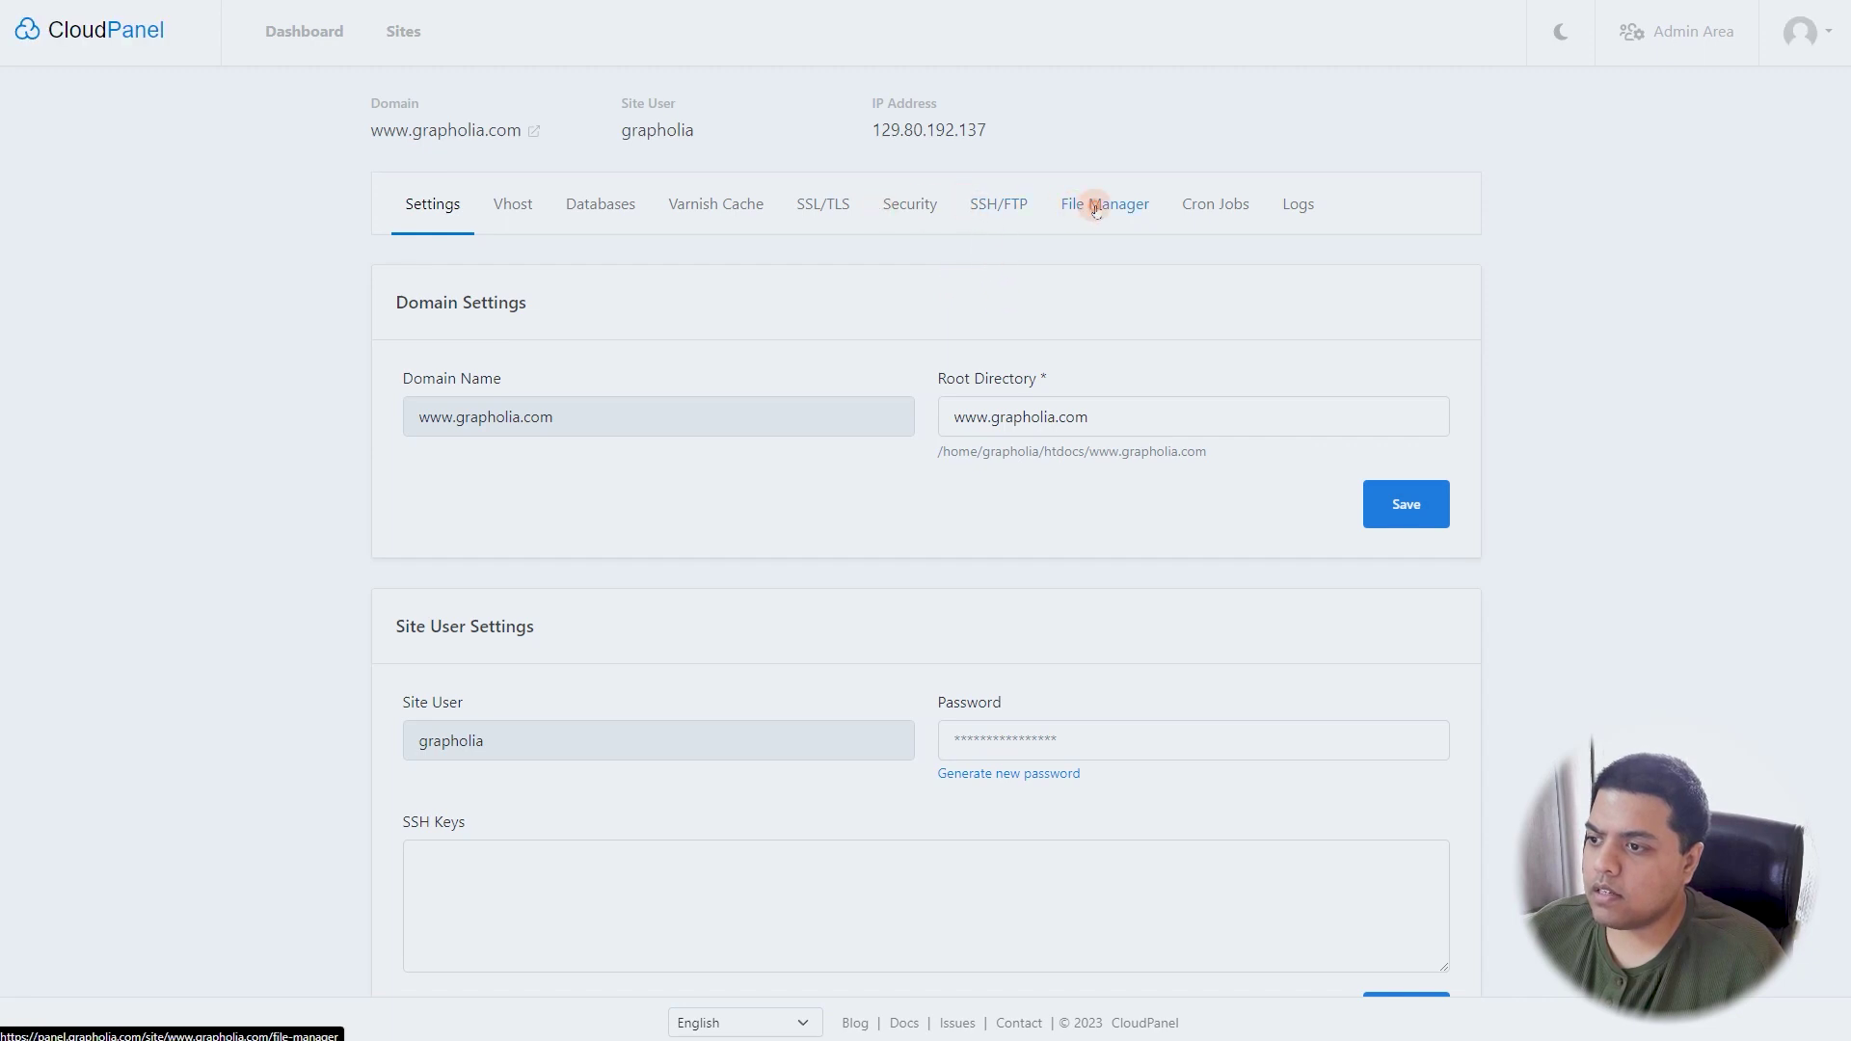
click(1096, 210)
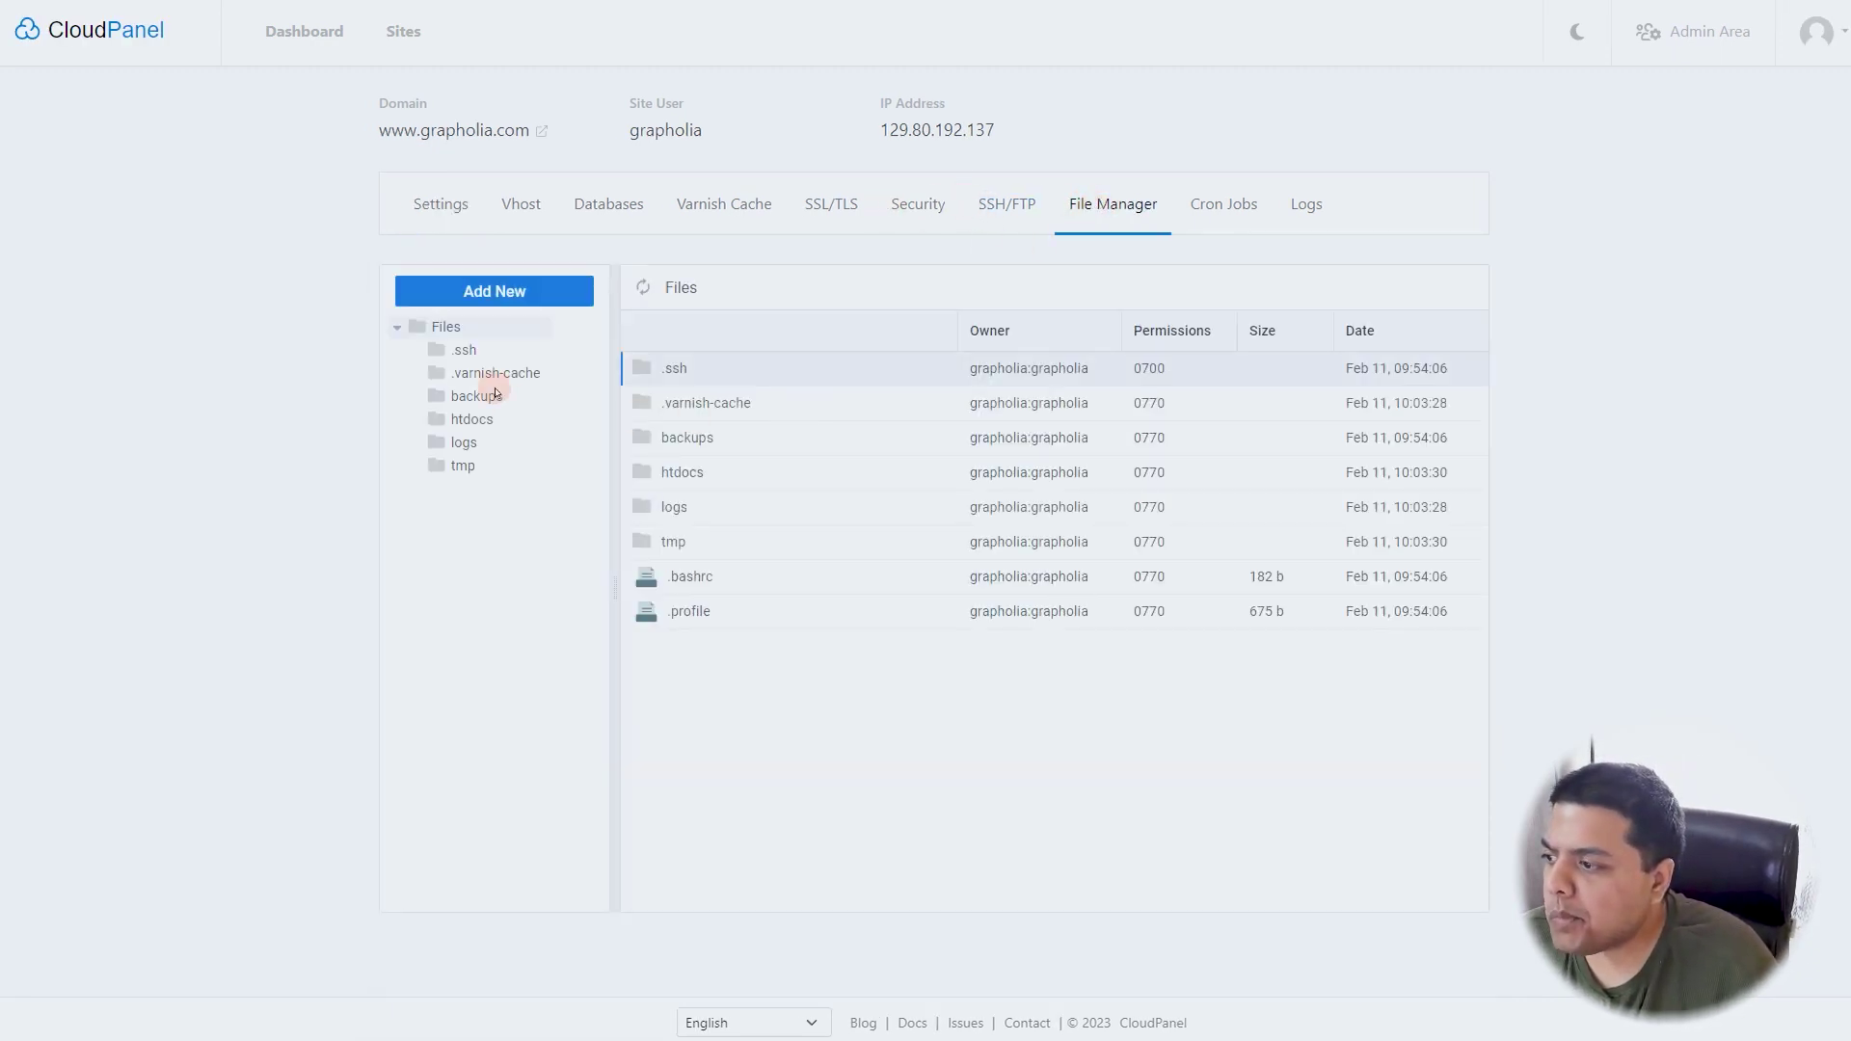
click(471, 420)
double_click(743, 401)
double_click(724, 437)
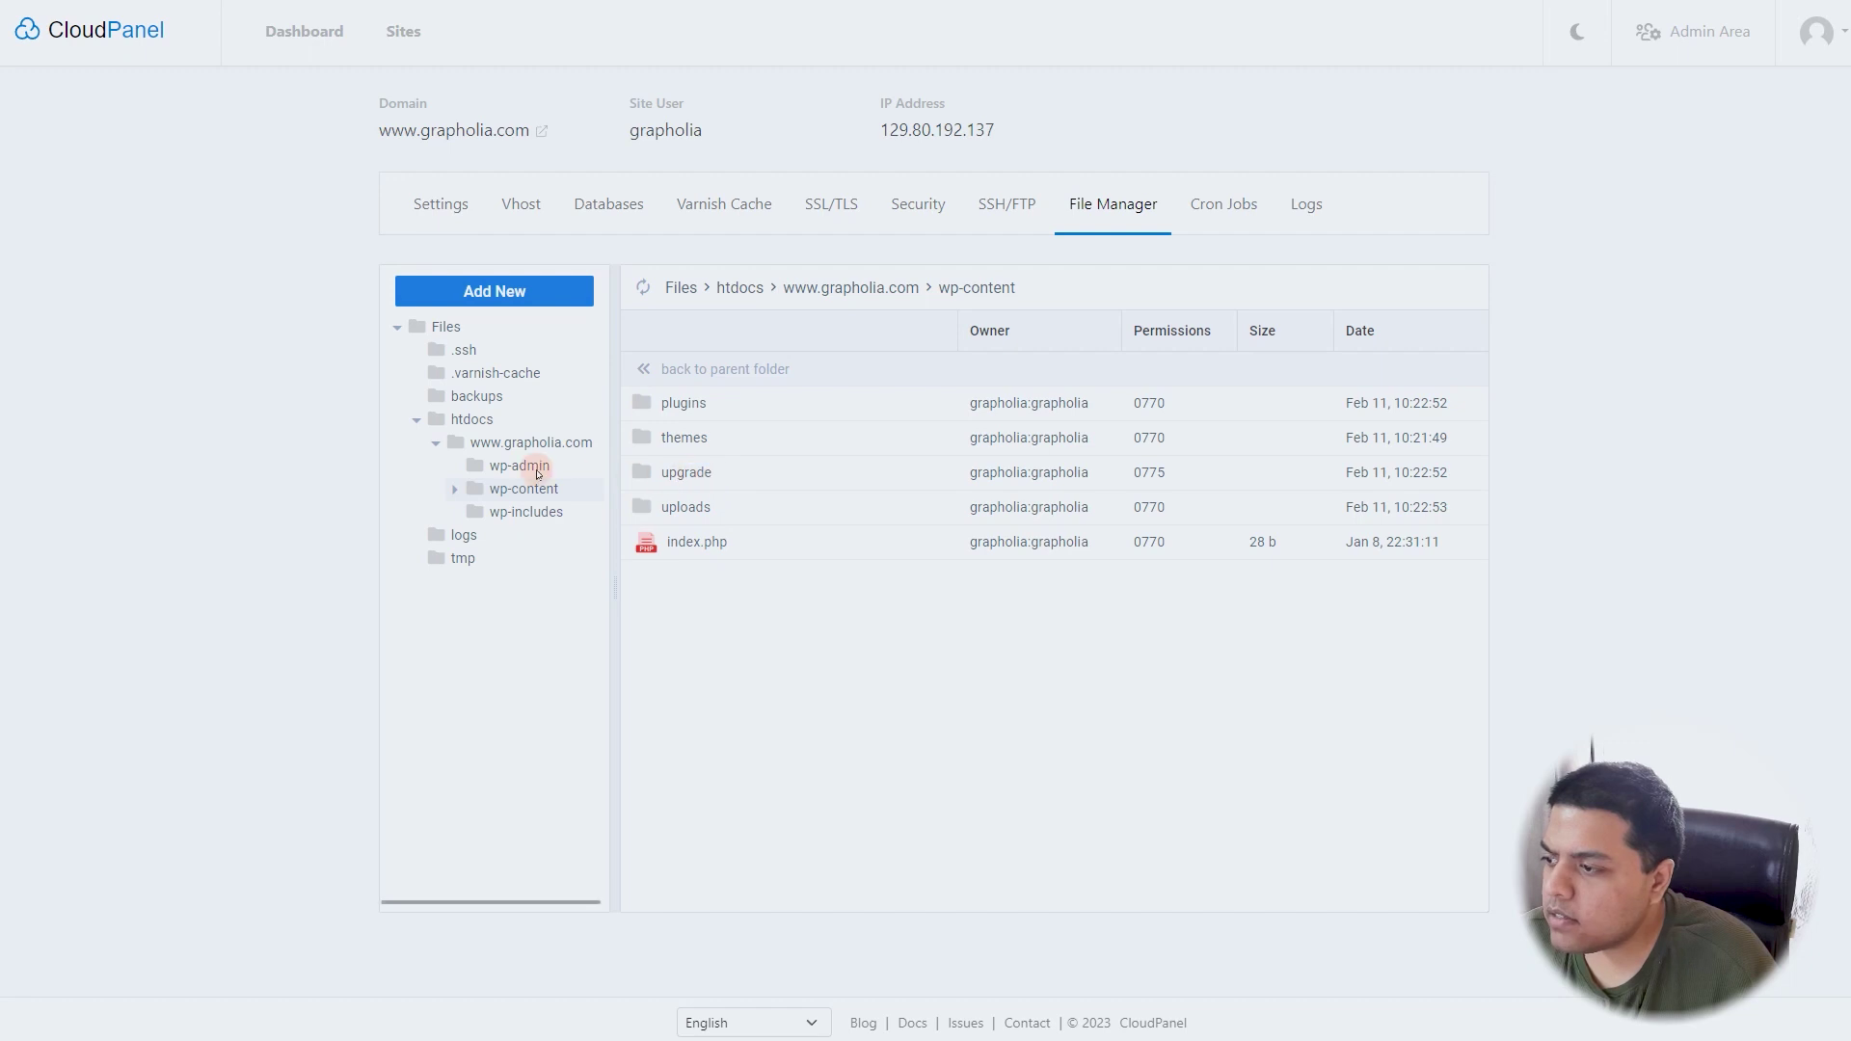
click(724, 508)
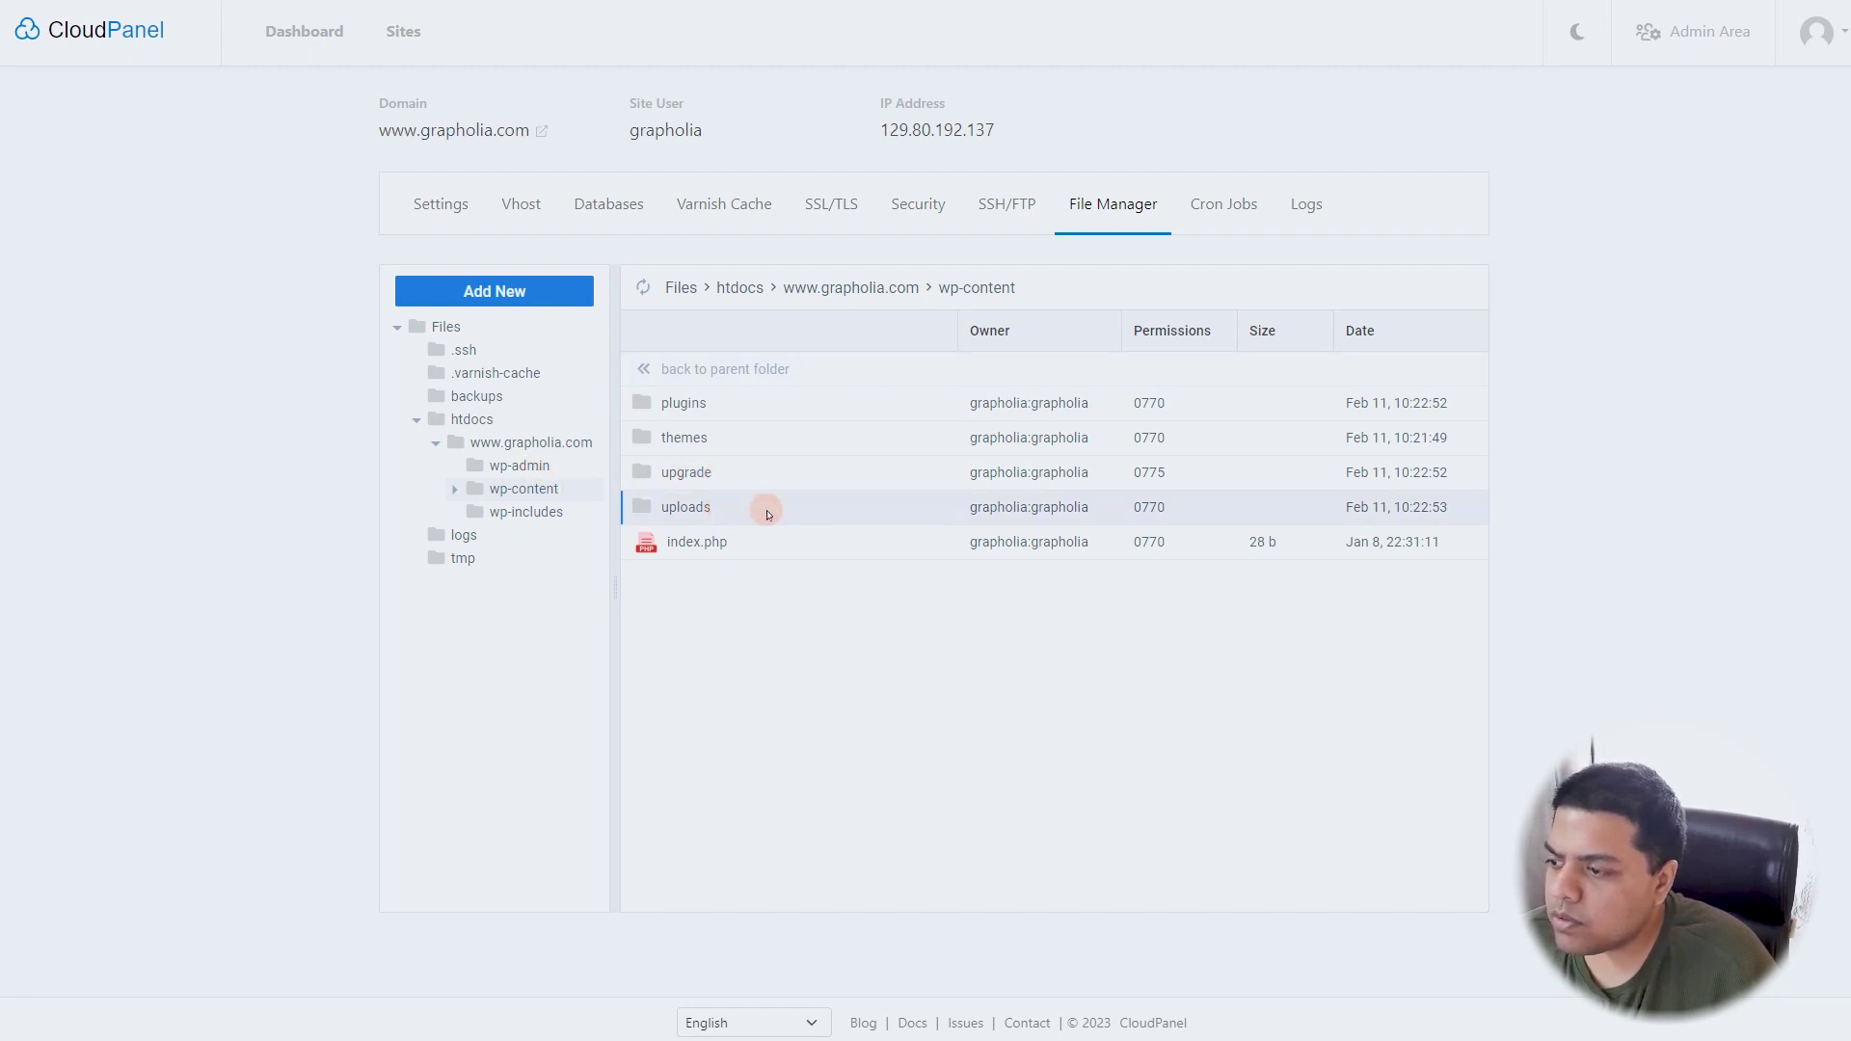
double_click(768, 512)
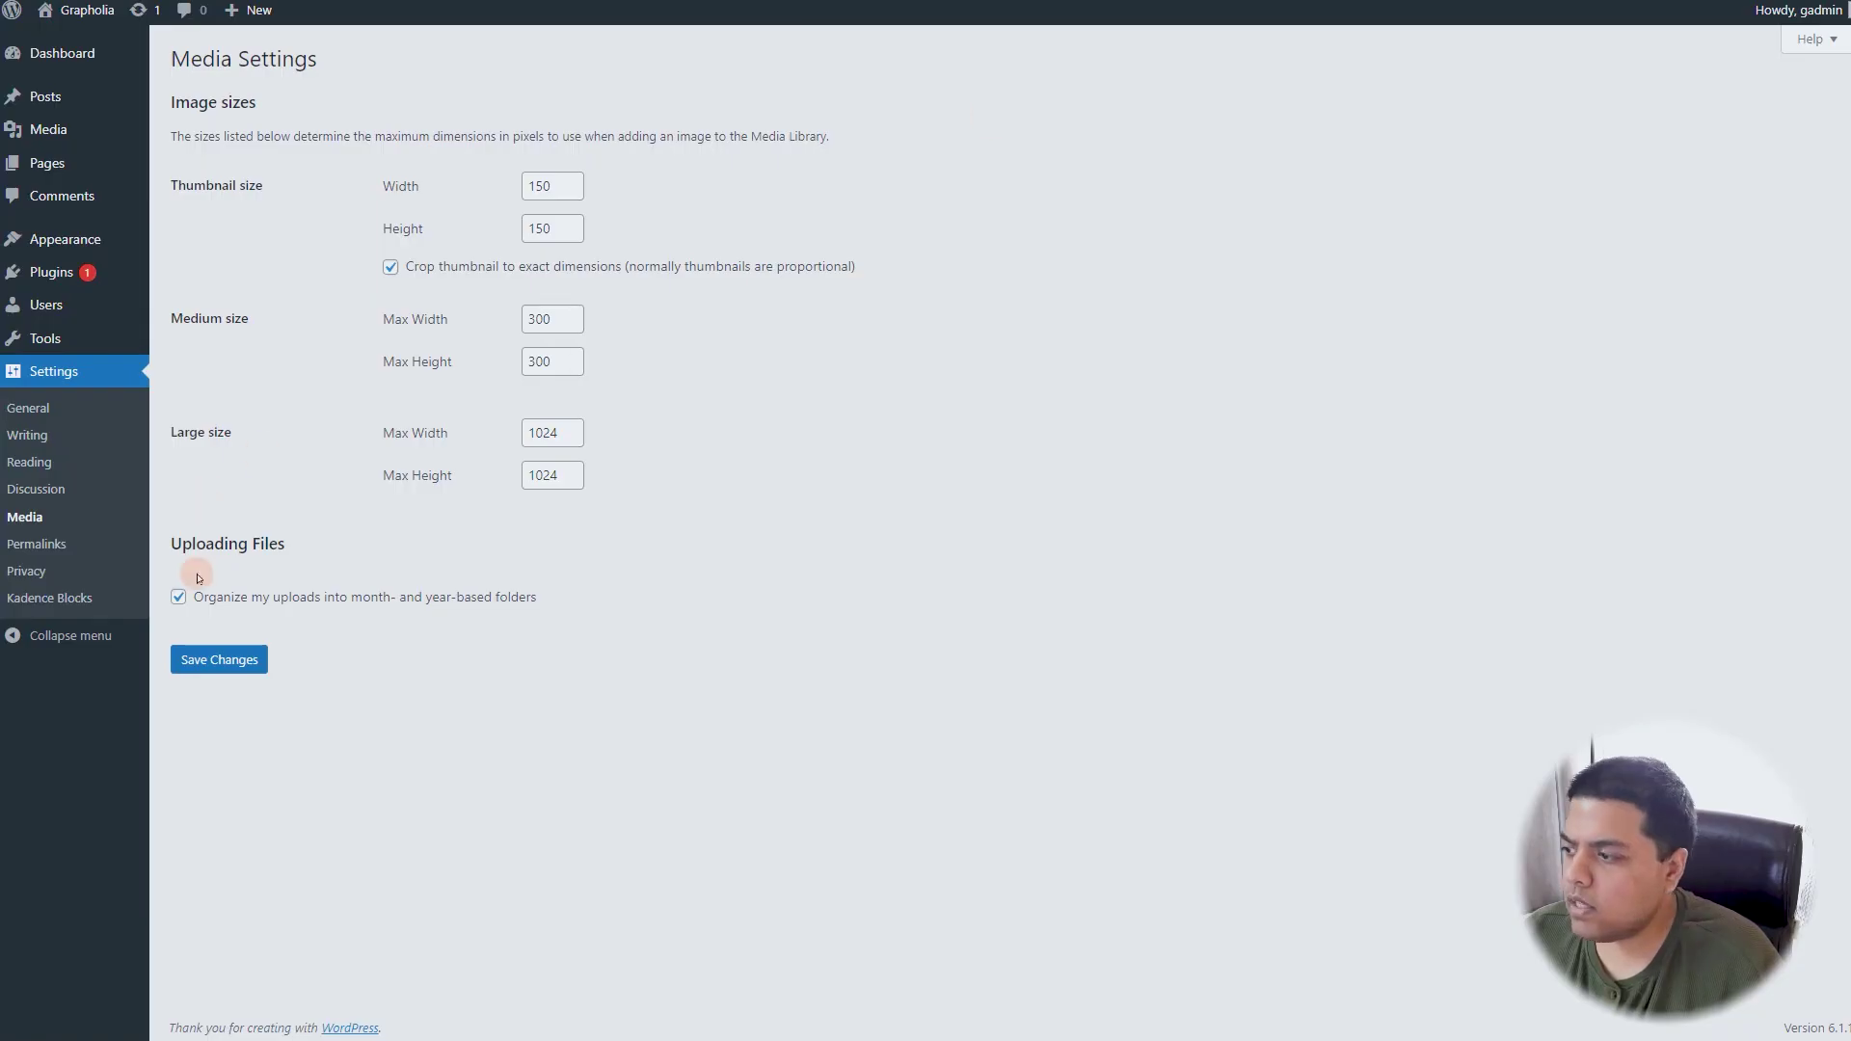
- In the WordPress Media settings, turn off organizing uploads into month- and year-based folders
click(178, 596)
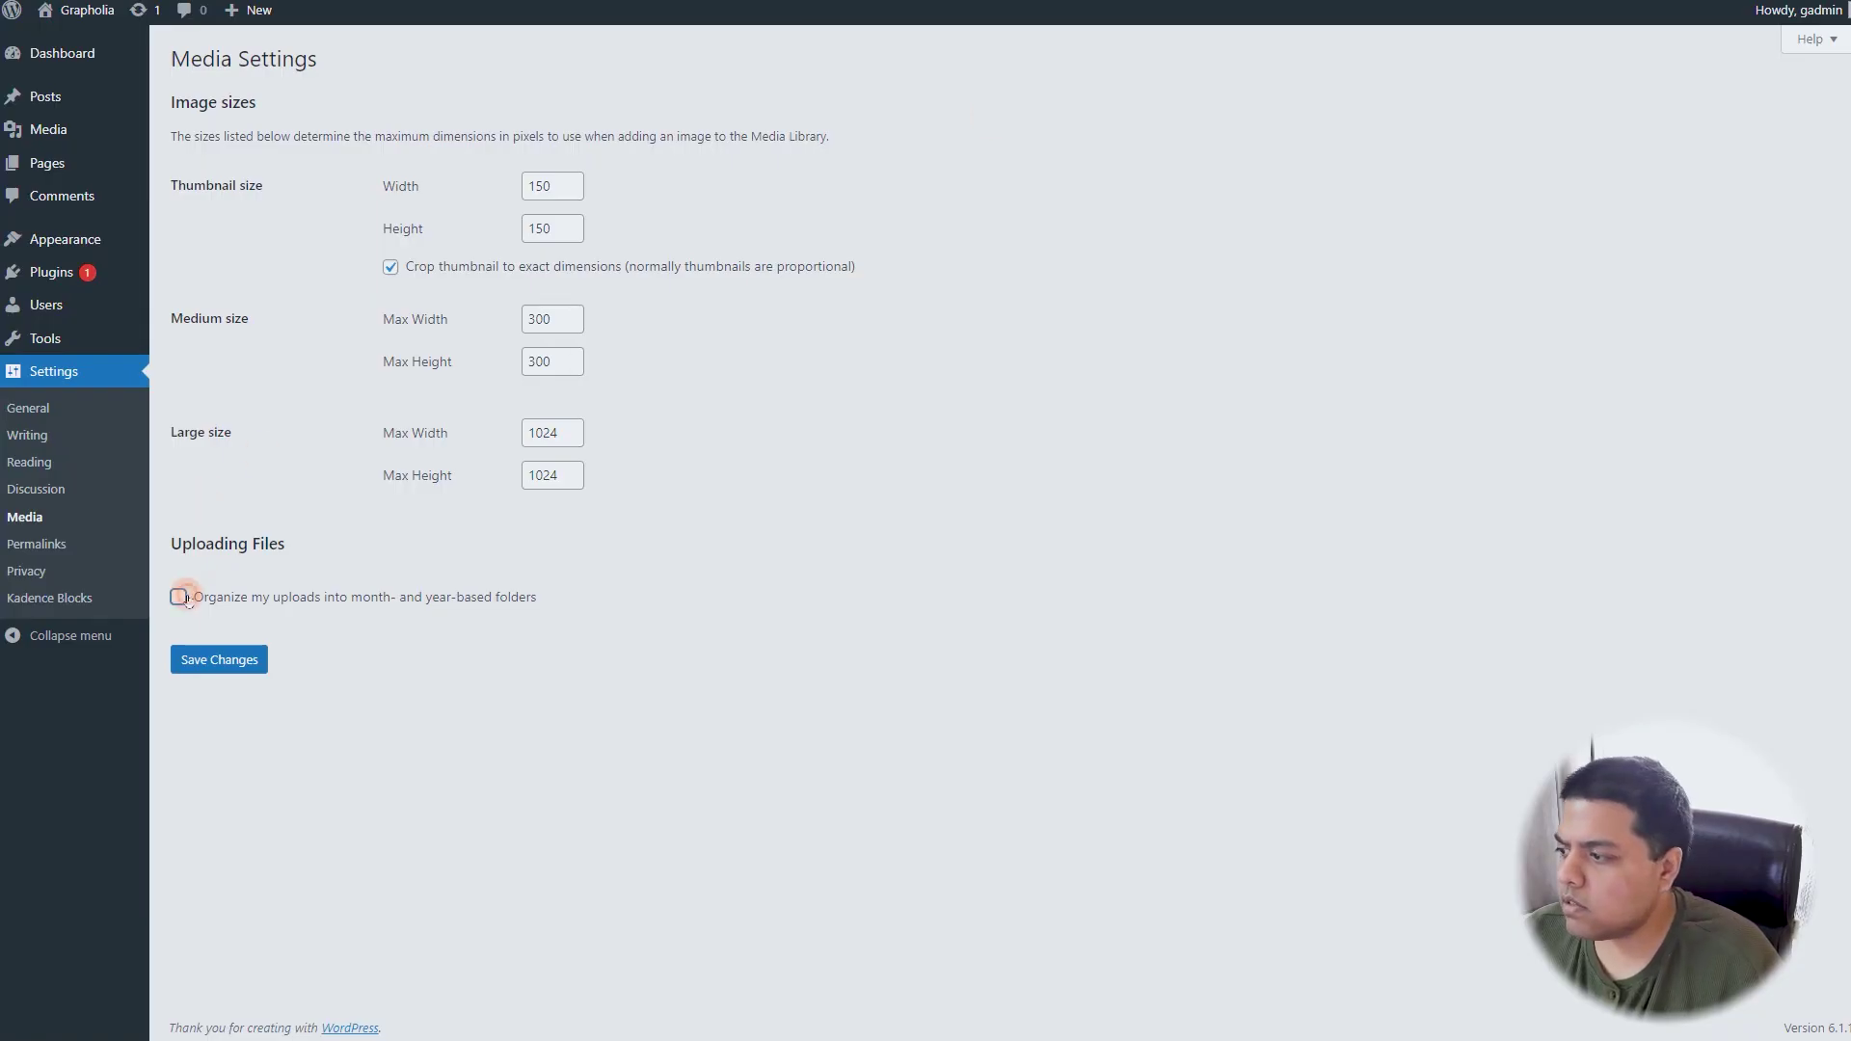
click(217, 663)
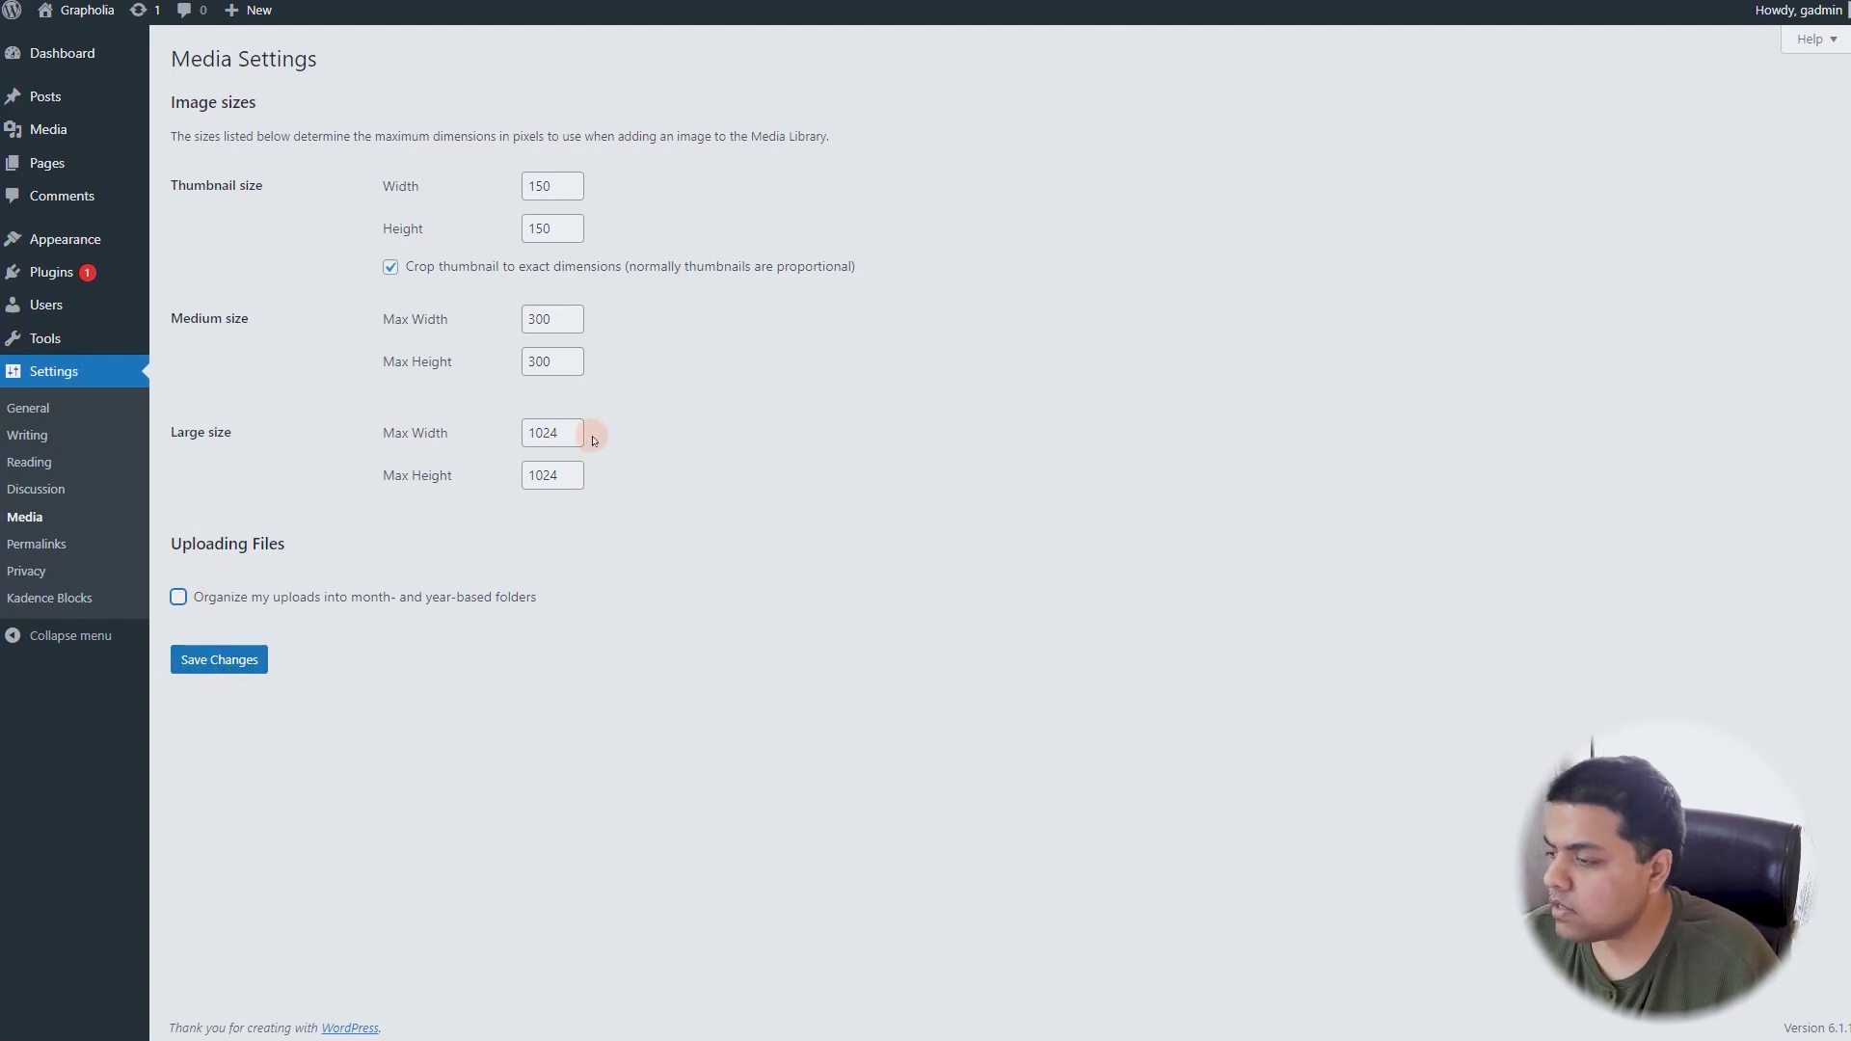